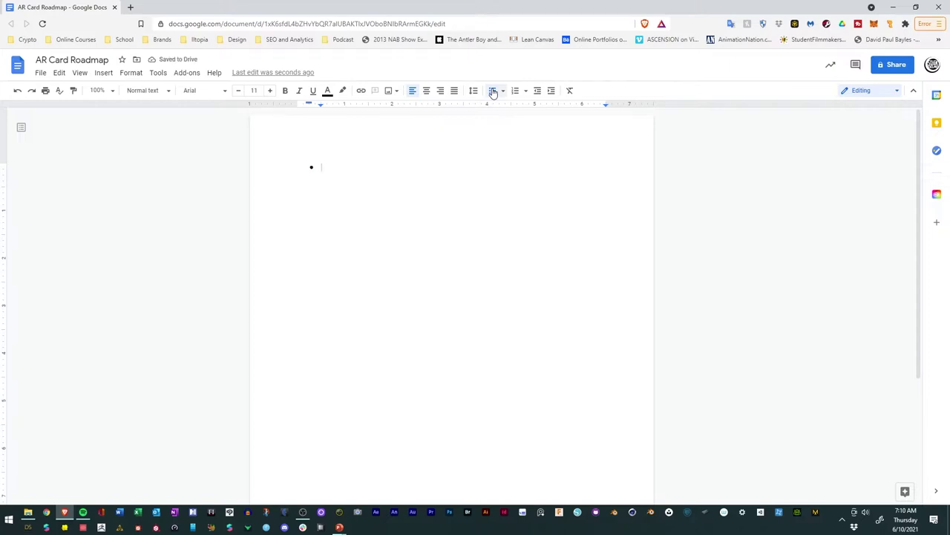
Step: Enter the bullet items "Animation", "User Interface", "Visual Effects" and "Sounds"
text(Animation)
key(Return)
text(User )
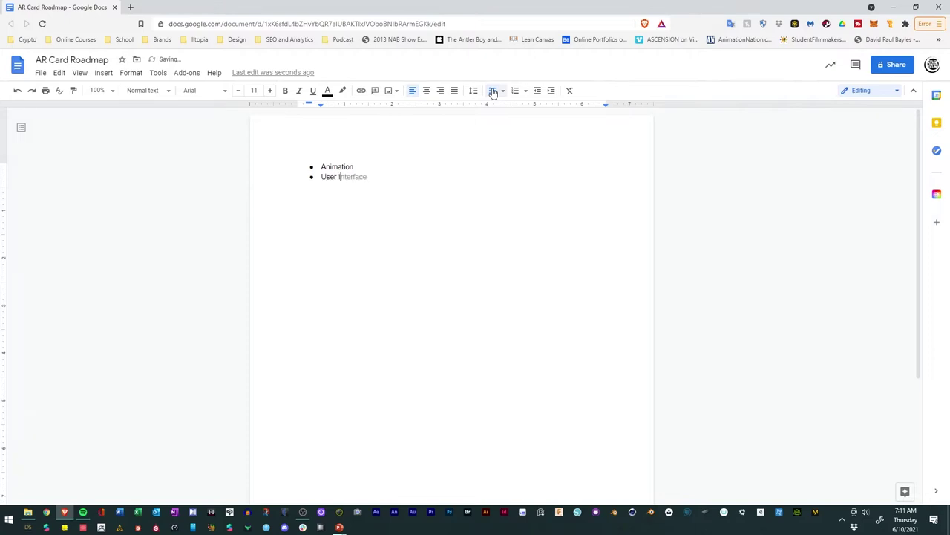
text(Interface)
key(Return)
text(Visual Effects)
key(Return)
text(Sounds)
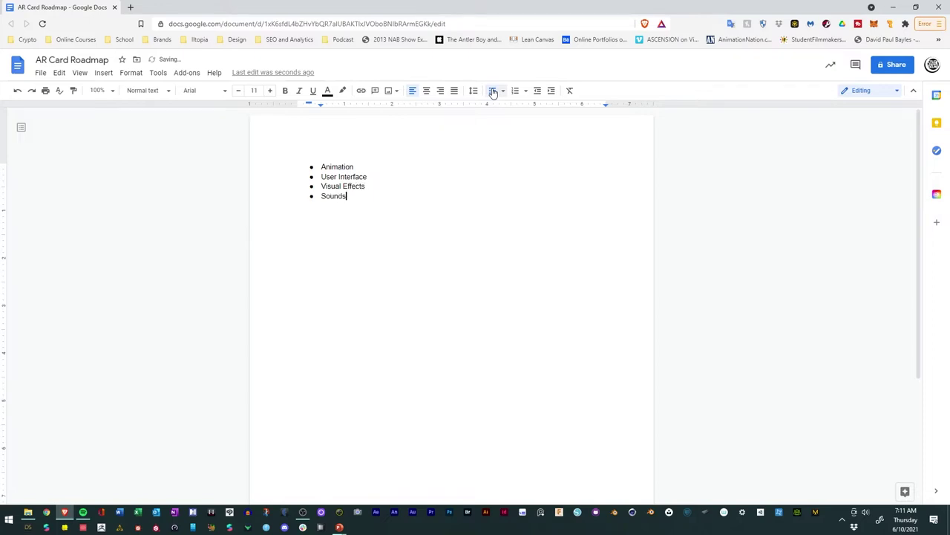
Step: Add an empty sub-bullet beneath the Animation item
click(439, 166)
key(Return)
key(Tab)
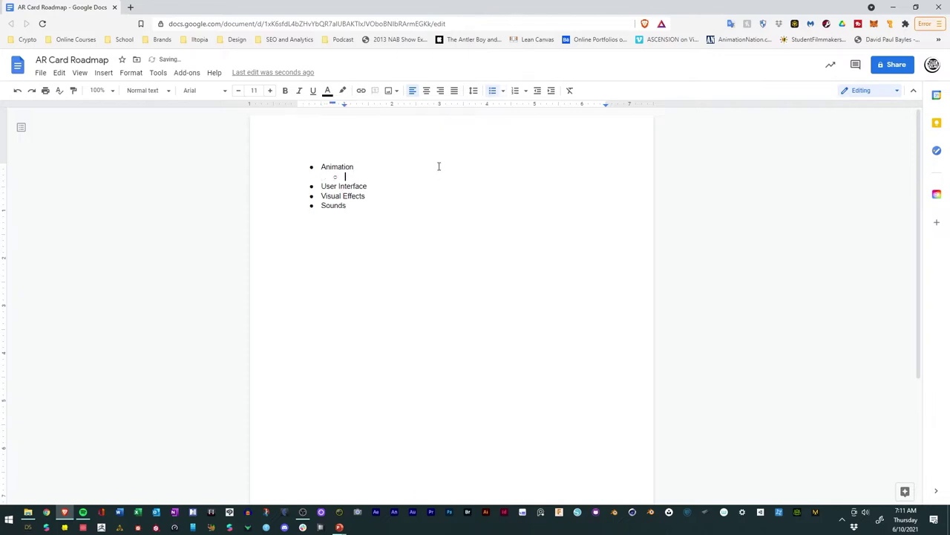
Step: Insert the line "Main Goals" without a bullet above the Animation item, followed by a blank line
key(Up)
key(Down)
key(Down)
key(Down)
key(Down)
key(Return)
key(Up)
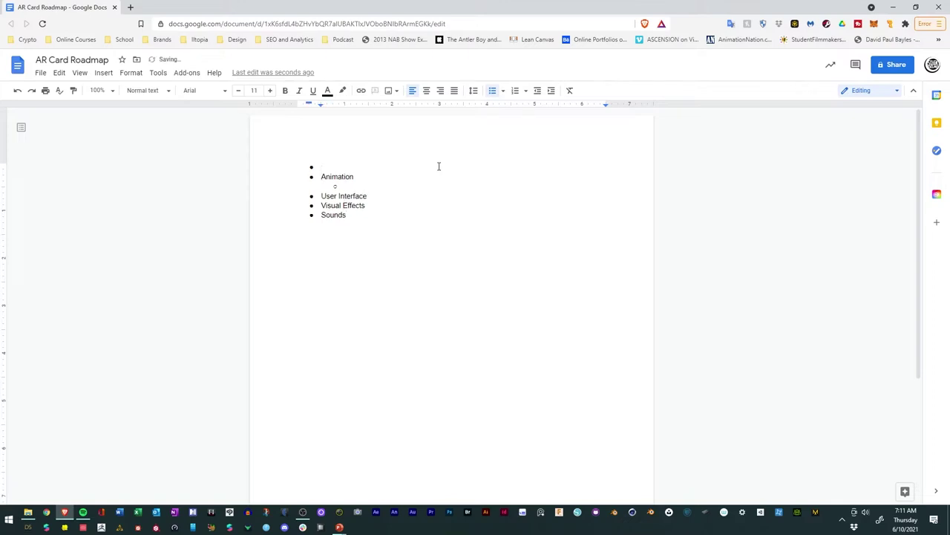
key(BackSpace)
key(BackSpace)
text(Main Goals)
key(Return)
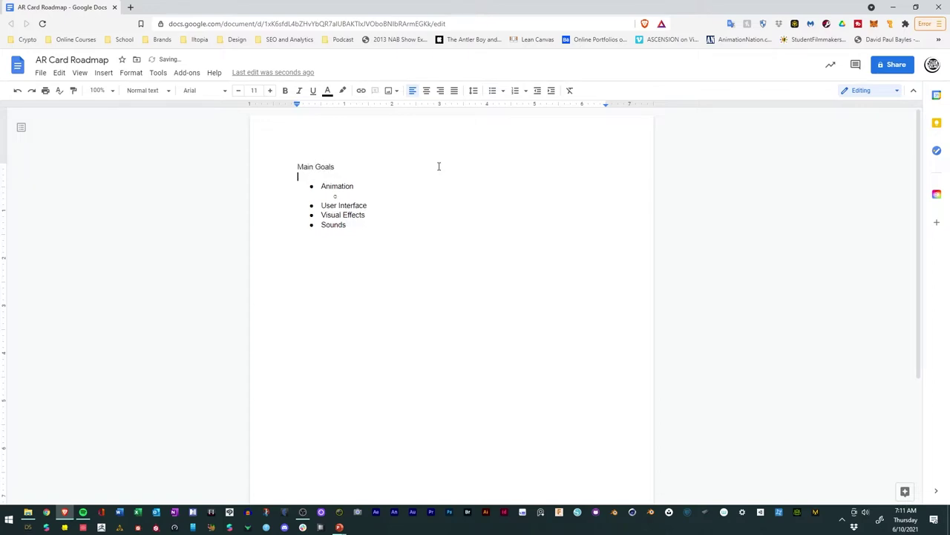
Step: Add the heading "Key Assets" above the asset list and an empty bullet under Main Goals
text(Key Assets)
key(Up)
key(Return)
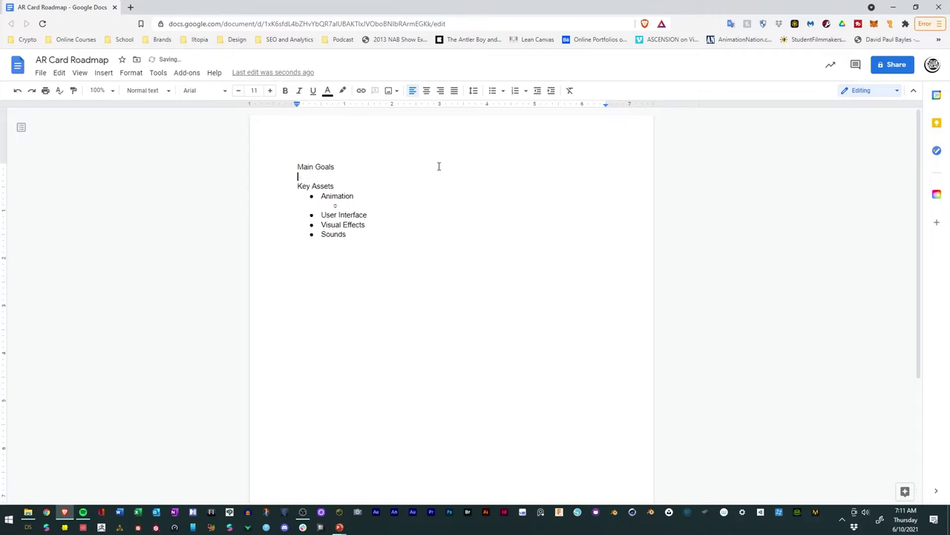
click(493, 91)
Step: Extend the Key Assets heading with "- Items to include based on AR features"
click(342, 187)
text(- Items to include based on AR feat)
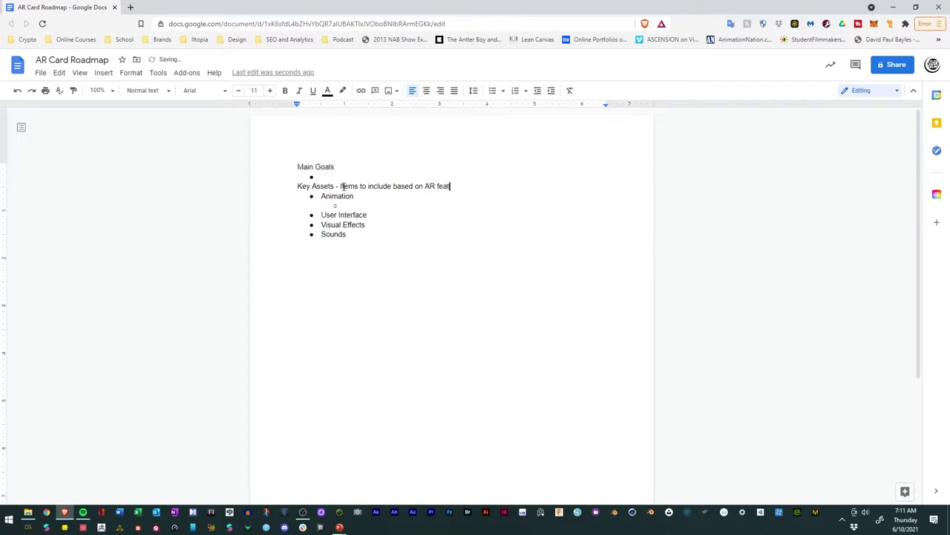
text(ures)
Step: Extend the Main Goals heading with "- What the AR experience will be like"
key(Up)
key(Up)
text(- What the AR experience )
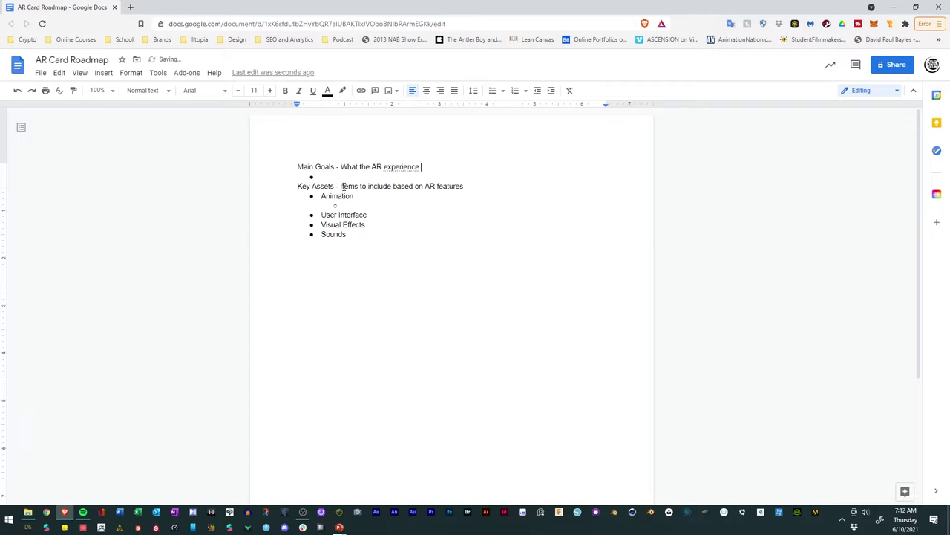
text(will be like)
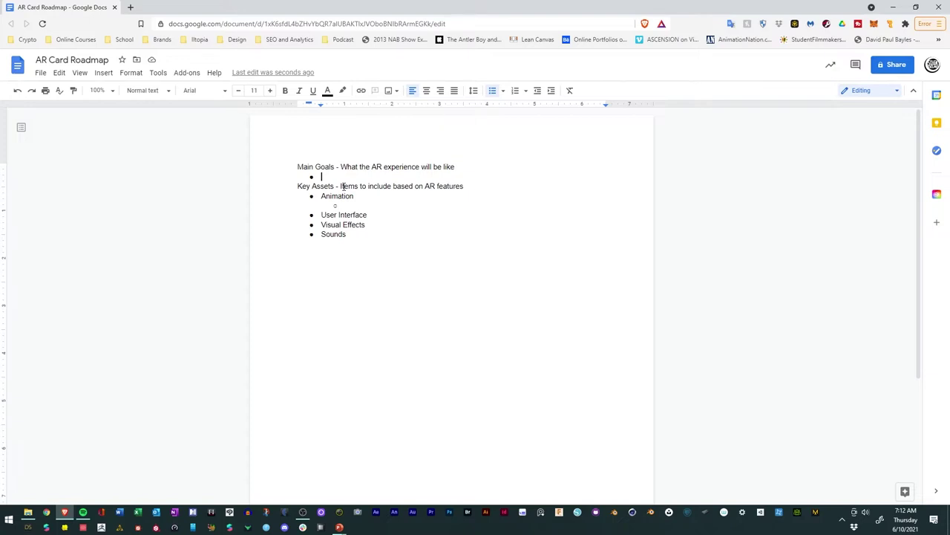
Step: Fill the Main Goals bullet with "When the player plays the card in front of the camera it will come to life"
text(When the player plays )
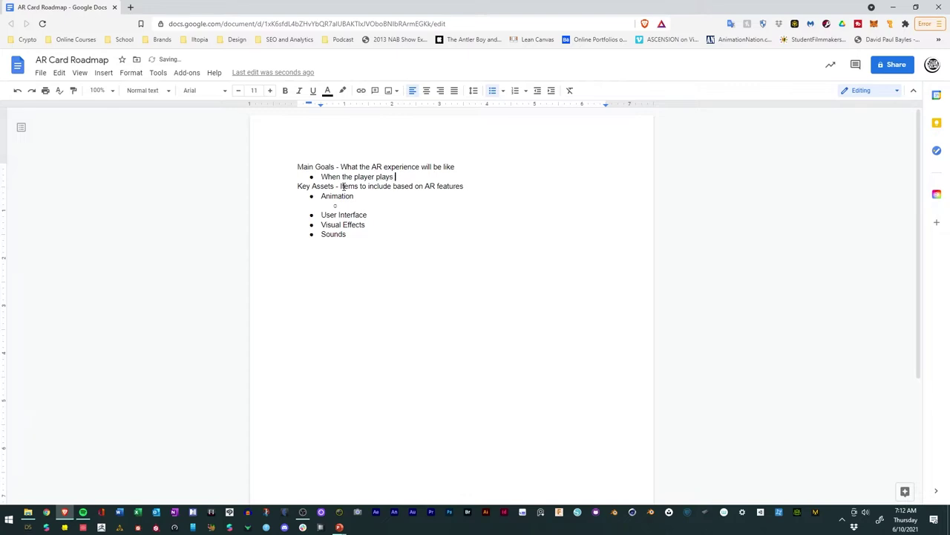
text(the card in front of the camera it will come to life)
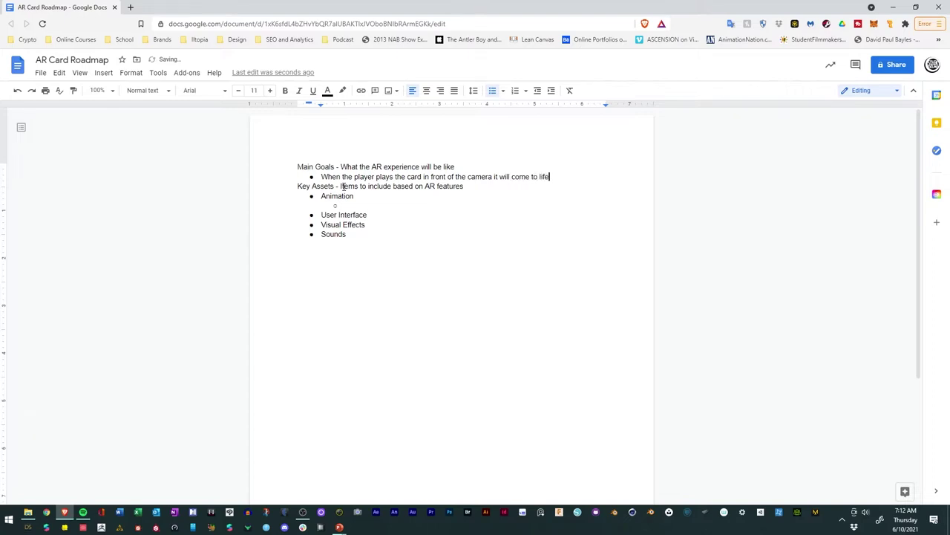
Step: Add the sub-bullet "There will be a summoning animation with the monster appearing out of the card" beneath the first goal
key(Return)
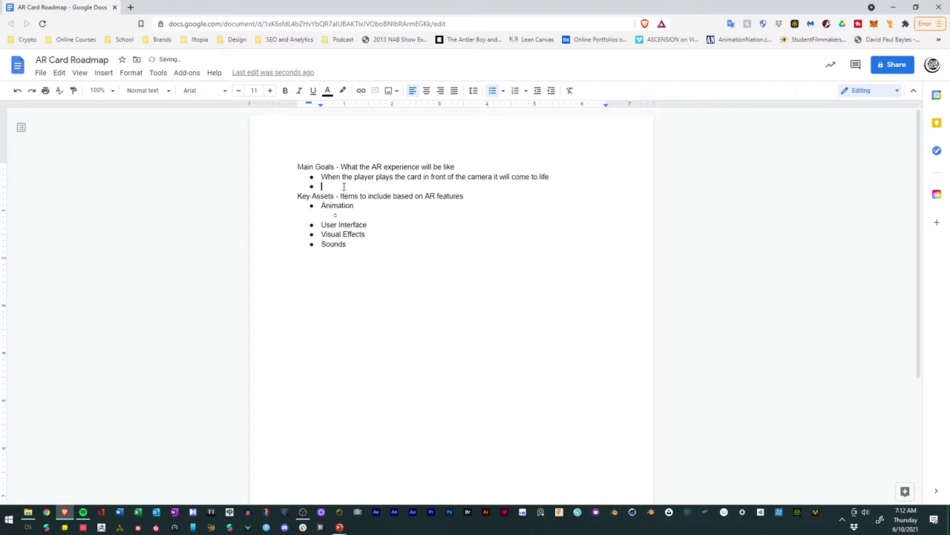
key(Tab)
text(There will be a summoning a)
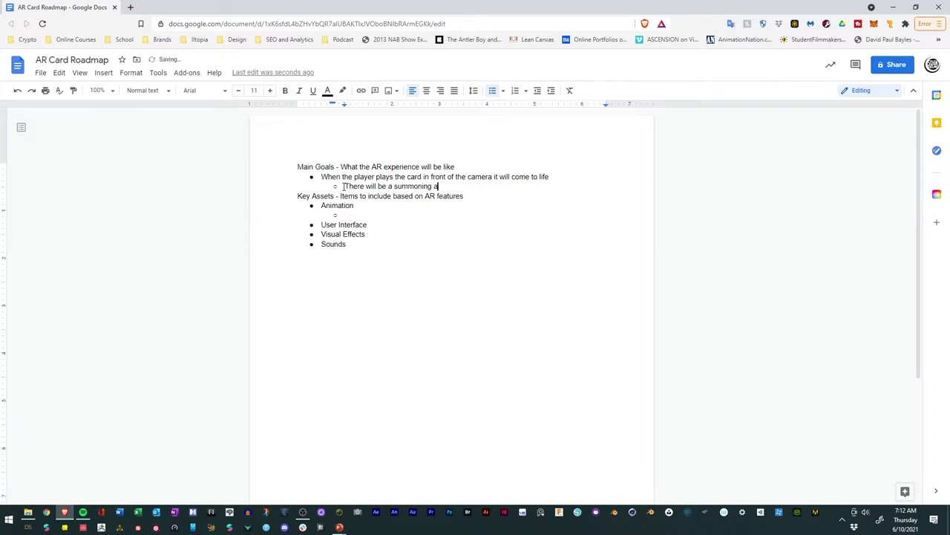
text(nimation wil)
text(h the monster)
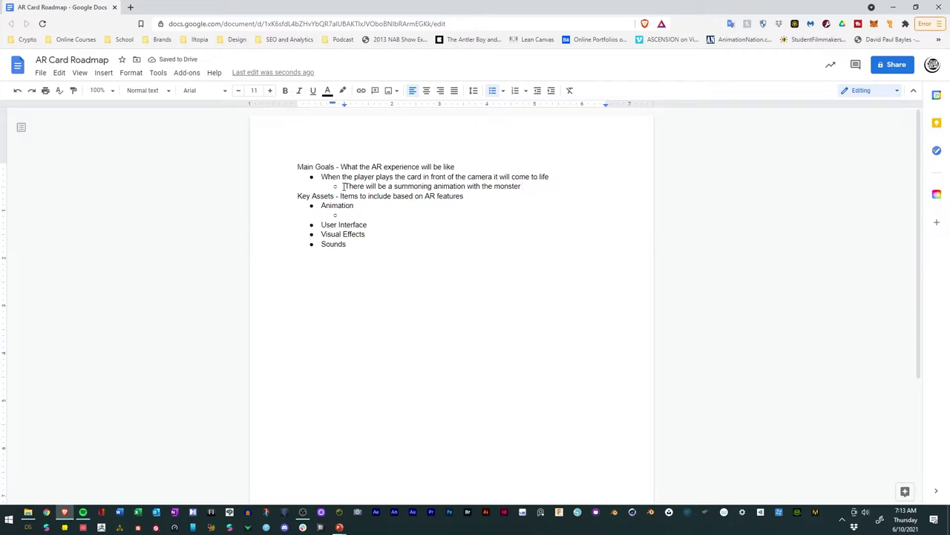
text(appearing out of the card)
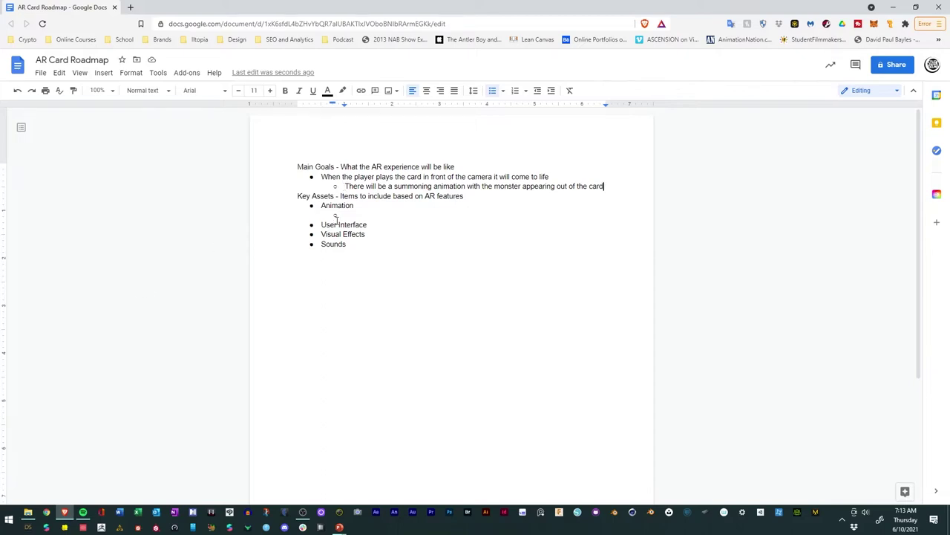
Step: Enter "Summoning" in the empty sub-bullet under Animation
click(346, 213)
text(Summoning)
Step: Add the top-level goal "The player has a user interface with the name of the monster, the attack and defense power"
click(615, 195)
click(612, 187)
key(Return)
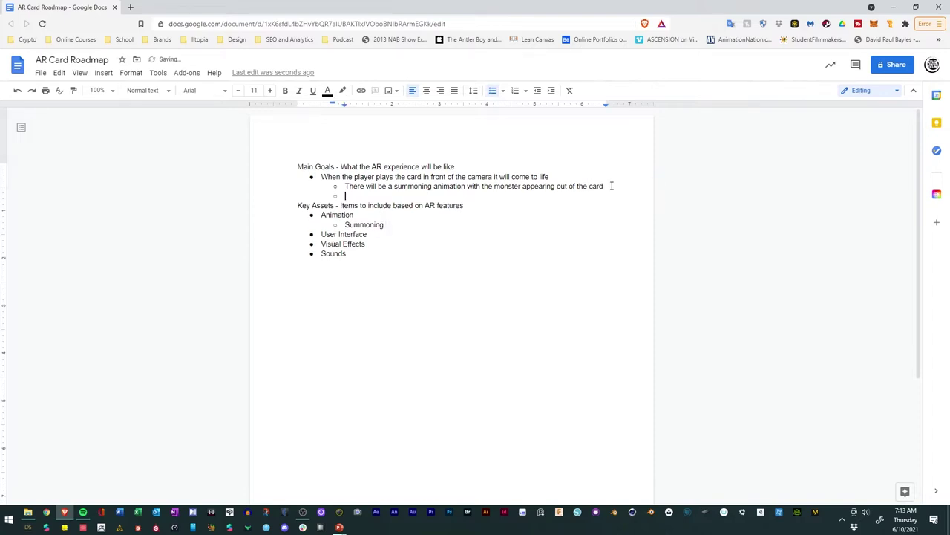
click(537, 91)
text(The player )
text(has a user intergfac)
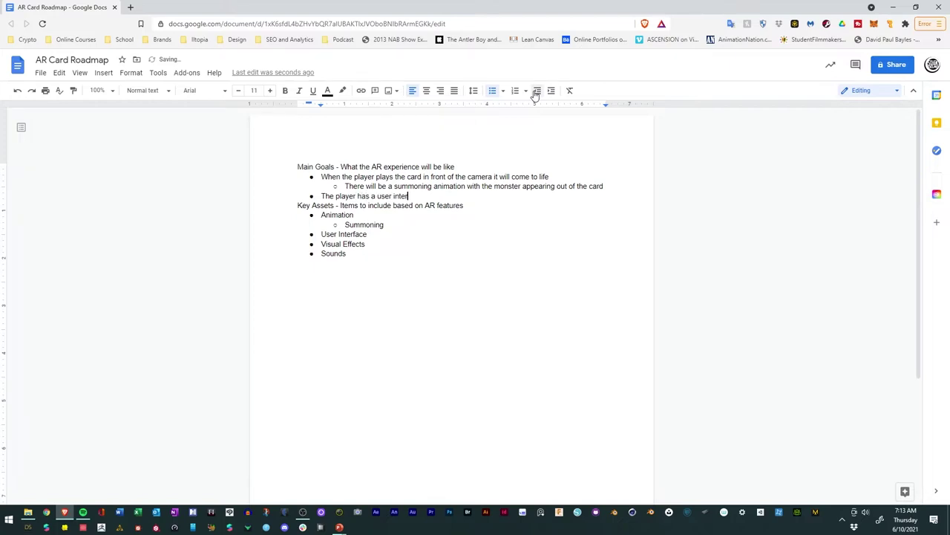
text(e with )
text(the name of the monster)
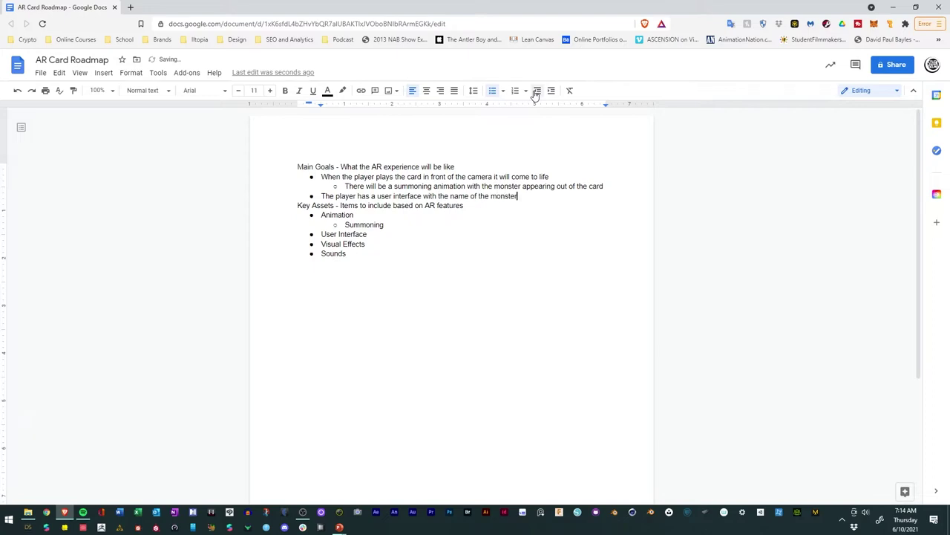
text(, the attac)
text(k and defense power)
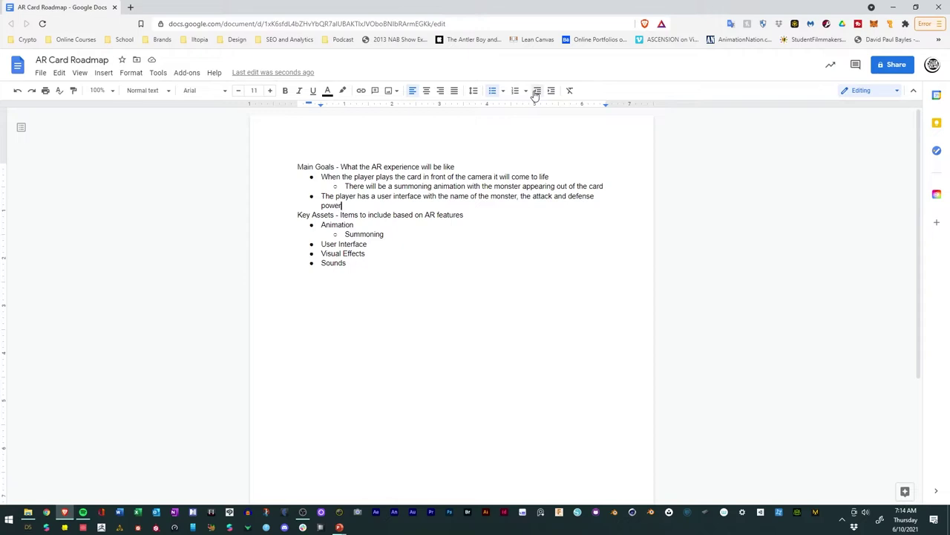
Step: Extend the user interface goal with ", Attack mode and defense mode, a summon button and withdraw button"
text(power, Attack mos)
key(BackSpace)
text(de and defense mo)
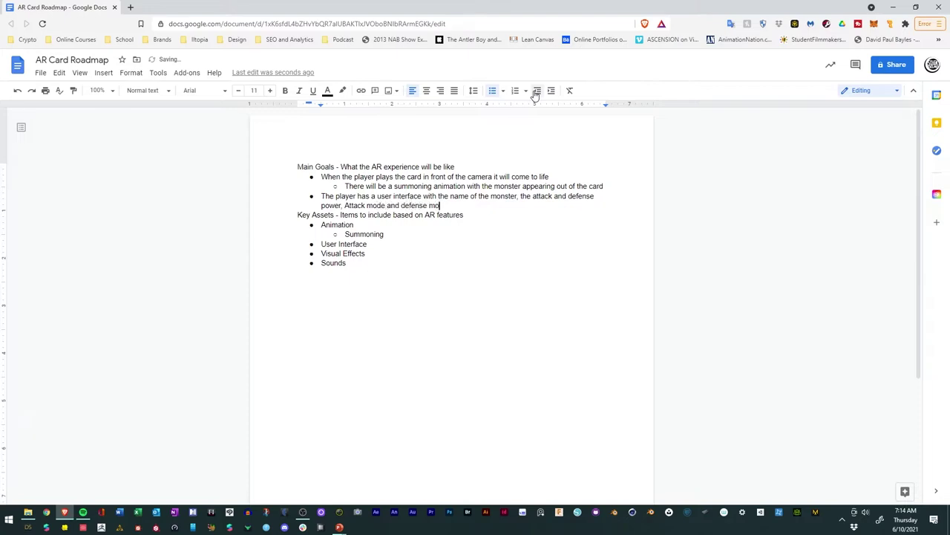
text(de)
text(,)
text(a sum)
text(mon button)
text( and )
text(wity)
key(BackSpace)
key(BackSpace)
text(thdraw button)
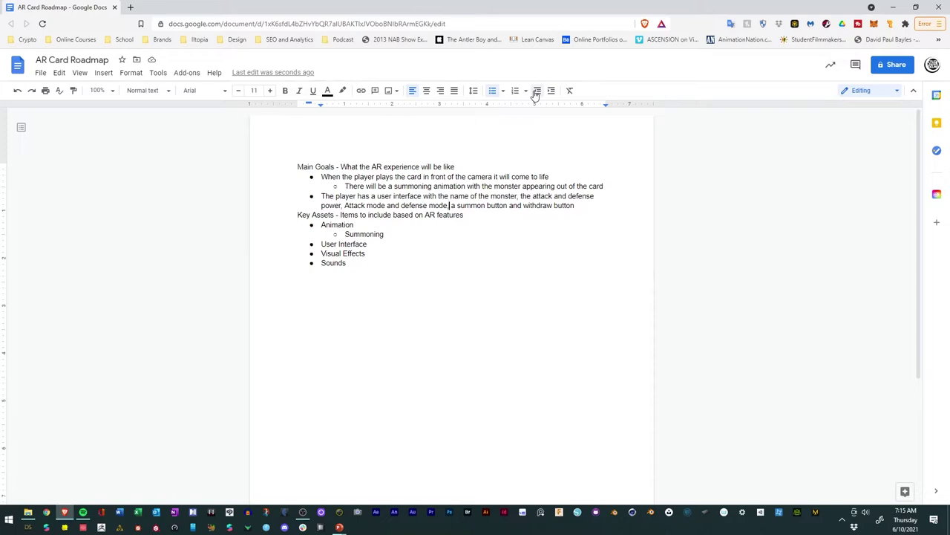
Step: Add a third goal bullet reading "They have sounds for all the different features"
key(Right)
key(Right)
key(Right)
key(Right)
key(Right)
key(Right)
key(Right)
key(Right)
key(Right)
key(Right)
key(Right)
key(Right)
key(Right)
key(Right)
key(Right)
key(Right)
key(Right)
key(Right)
key(Right)
key(Right)
key(Right)
key(Right)
key(Right)
key(Right)
key(Right)
key(Return)
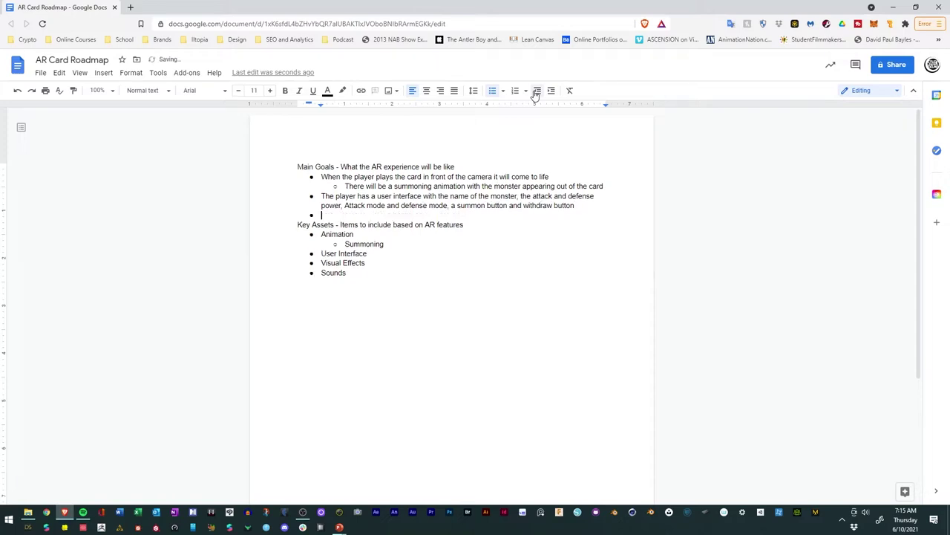
text(They have sounds for all th)
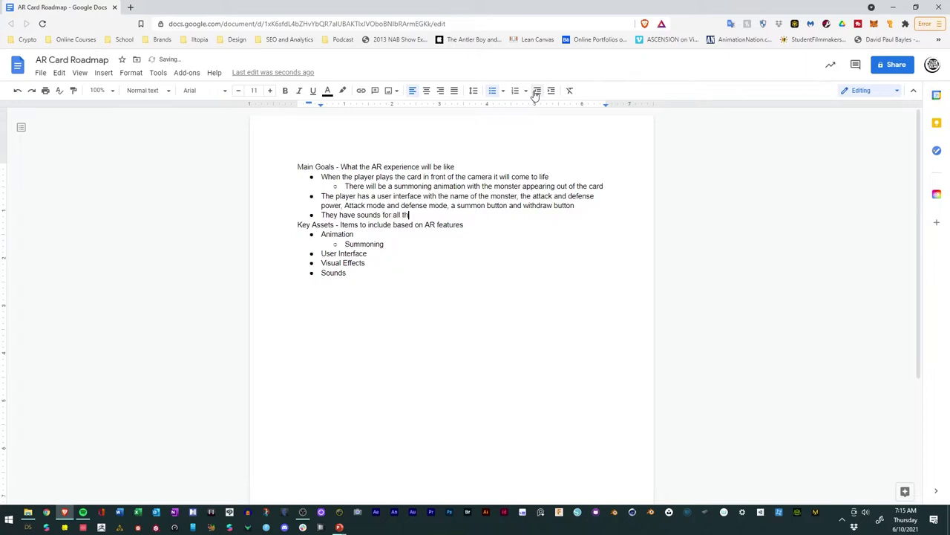
text(e different features)
Step: Add the sub-bullets "Attack", "Defense", "Summon", "Withdraw" and "Text Information" under User Interface
click(399, 255)
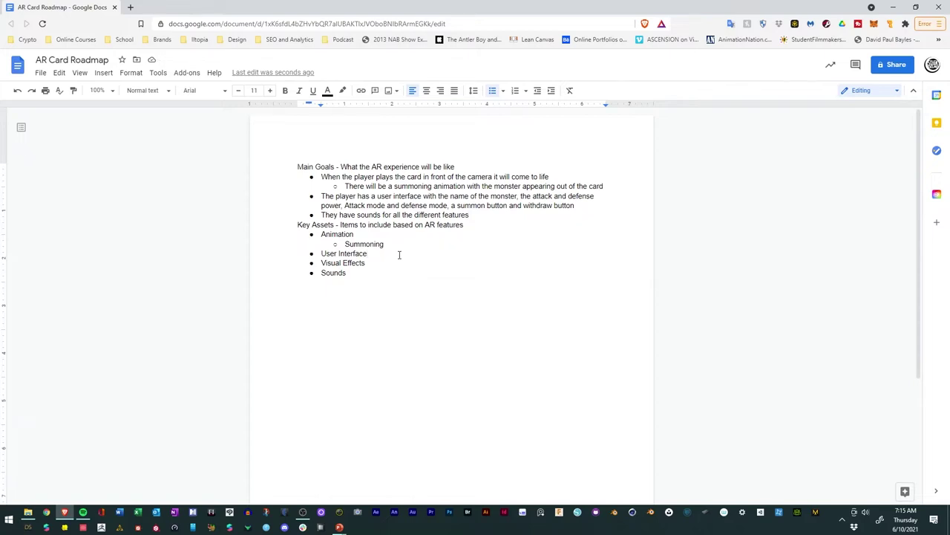
key(Return)
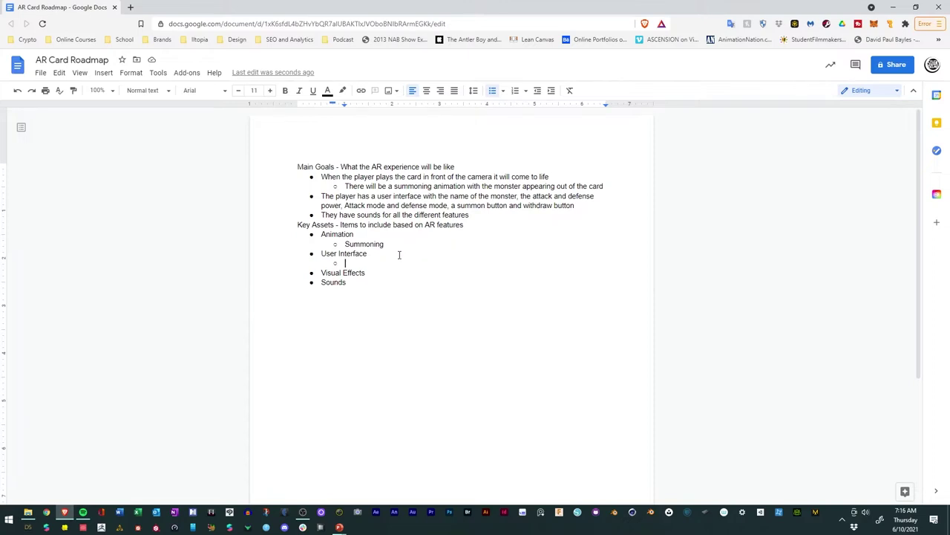
text(Attack)
key(Return)
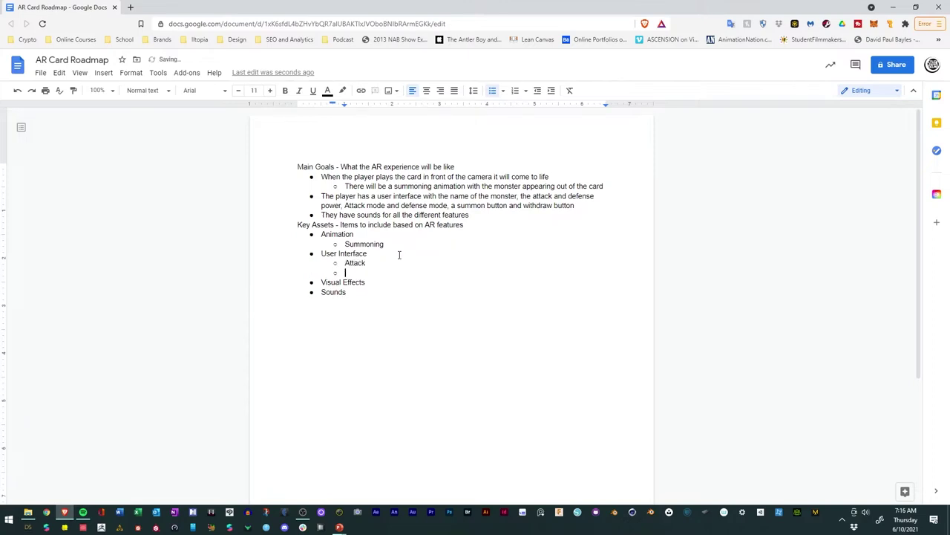
text(Defense)
key(Return)
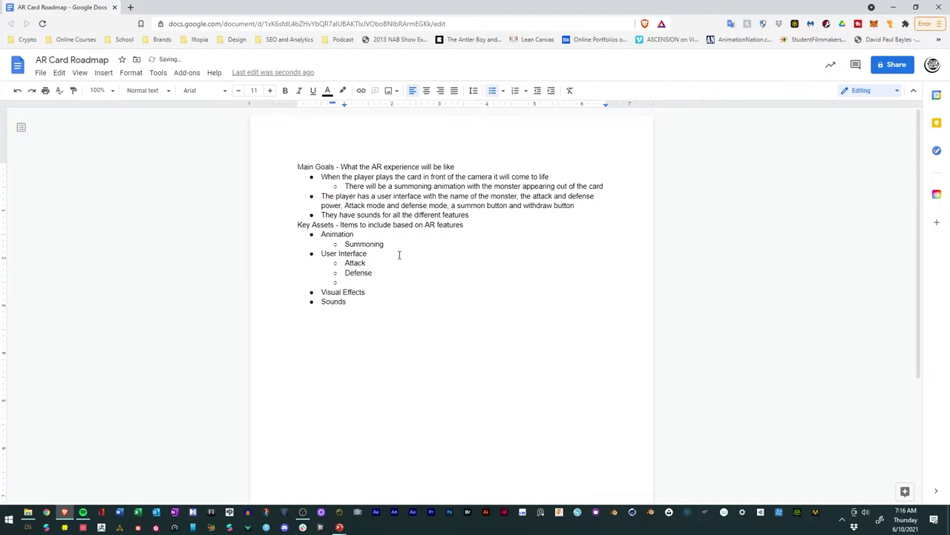
text(Summon)
key(Return)
text(W)
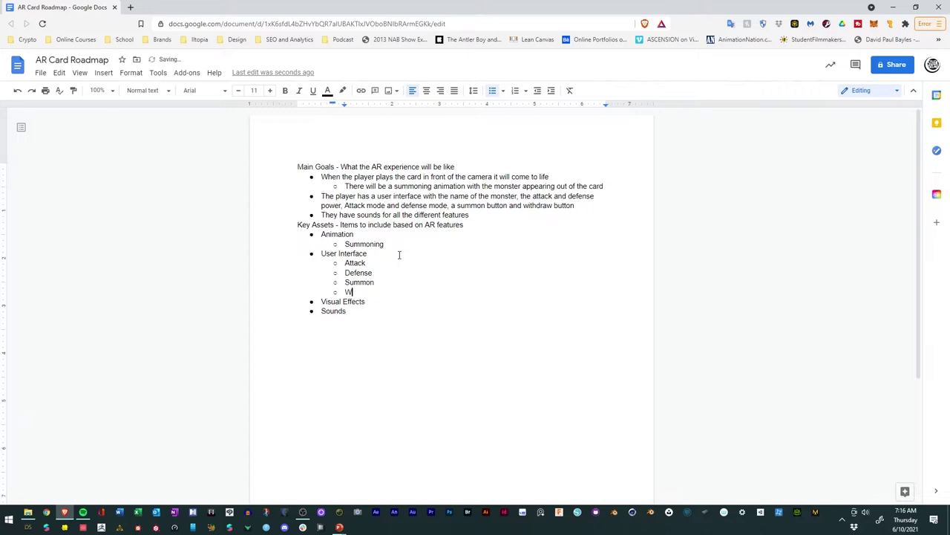
text(ith Draw)
key(BackSpace)
key(BackSpace)
key(BackSpace)
key(BackSpace)
key(BackSpace)
text(draw)
key(Return)
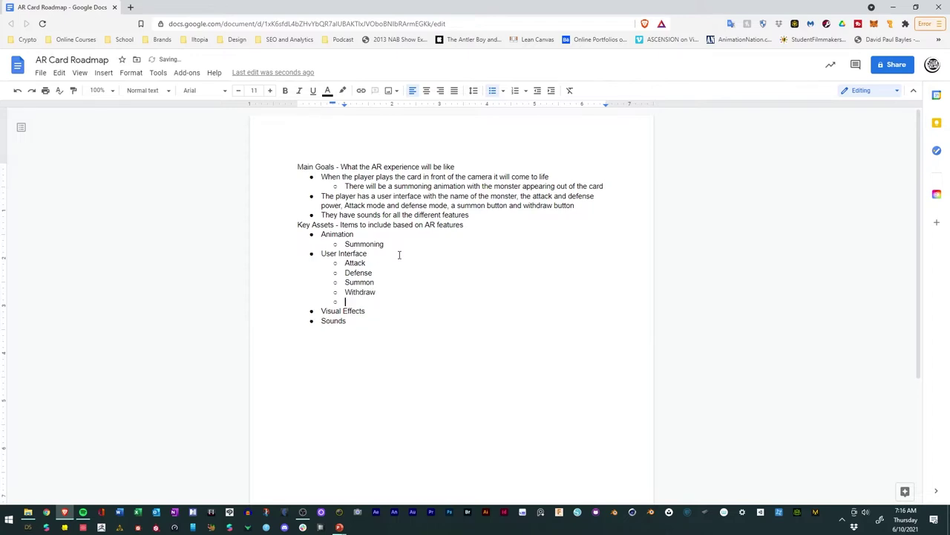
text(Text Information)
Step: Add the sub-bullets "Attack", "Defense" and "Withdraw" after Summoning in the Animation section
key(Up)
key(Up)
key(Up)
key(Up)
key(Up)
key(Up)
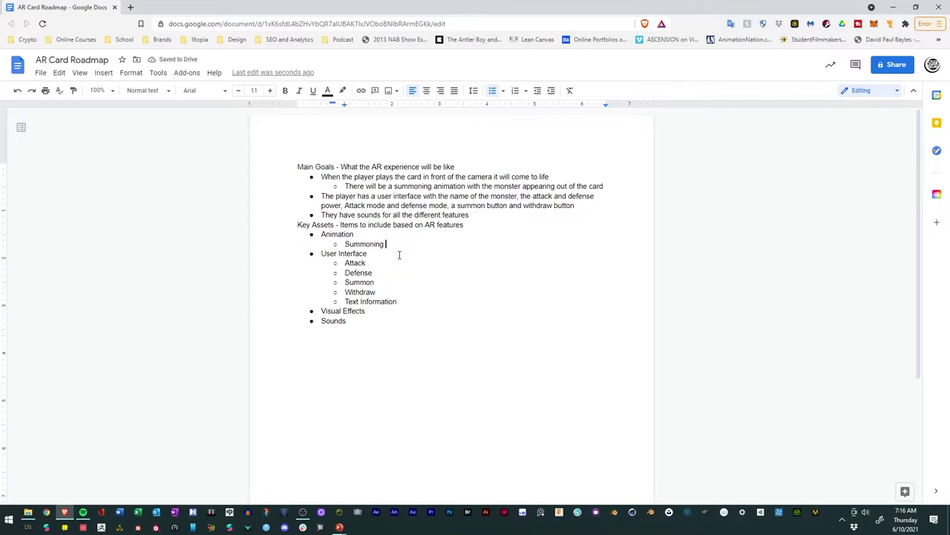
key(Return)
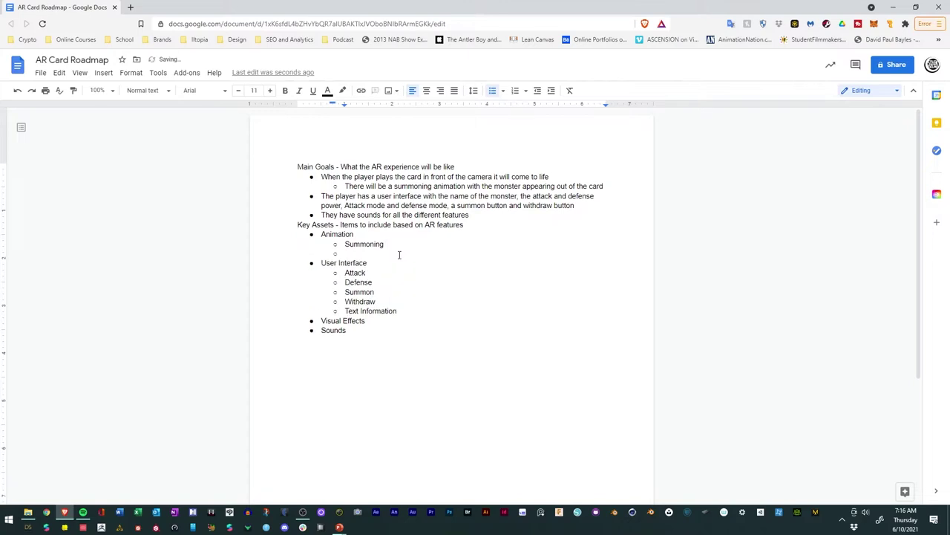
text(Attack)
key(Return)
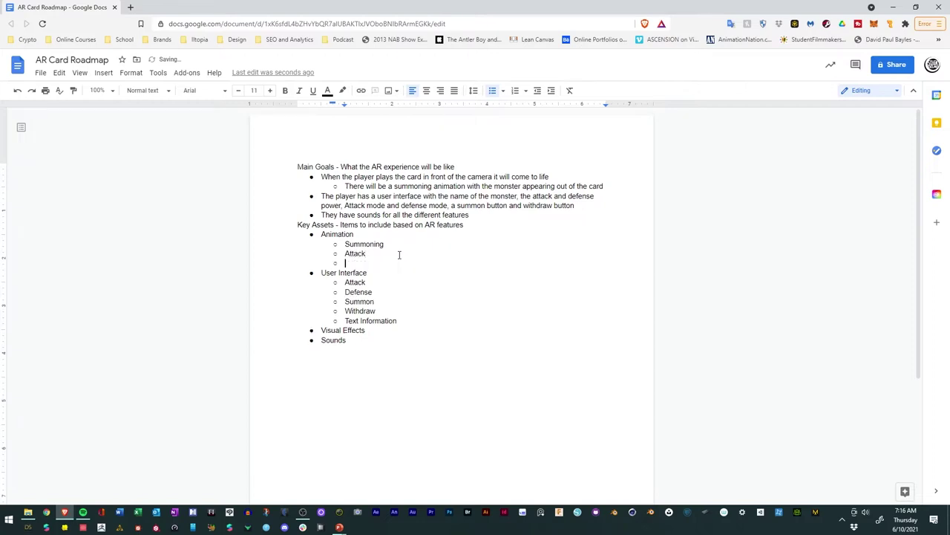
text(Defense)
key(Return)
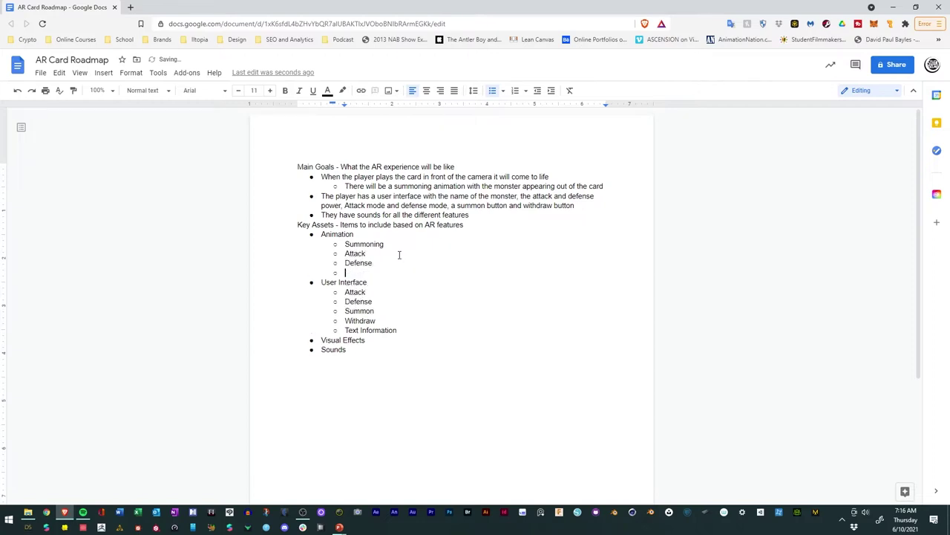
text(Withdraw)
Step: Add the sub-bullets "Attack fireball" and "Summon Particles" under Visual Effects
key(Down)
key(Down)
key(Down)
key(Down)
key(Down)
key(Down)
key(Down)
key(Return)
key(Tab)
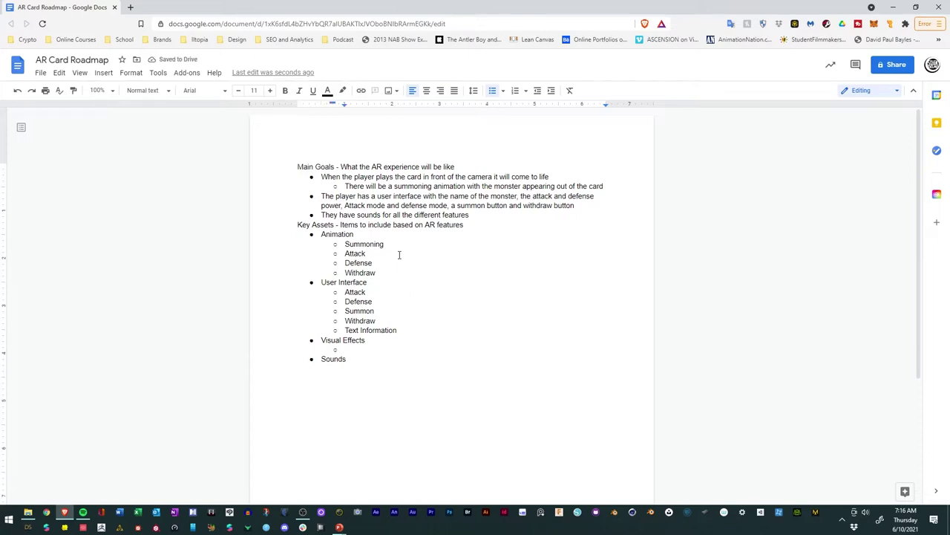
text(Attack fireball)
key(Return)
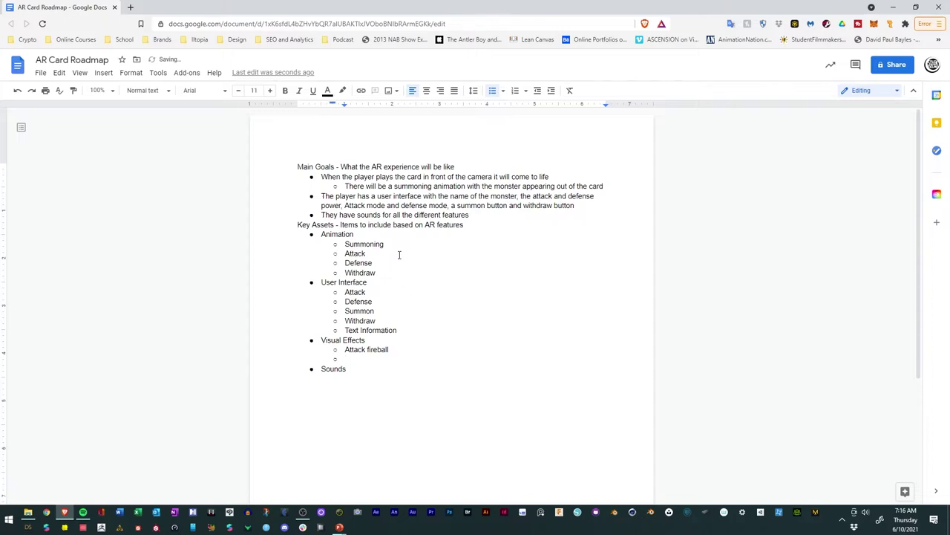
text(Summon Particles)
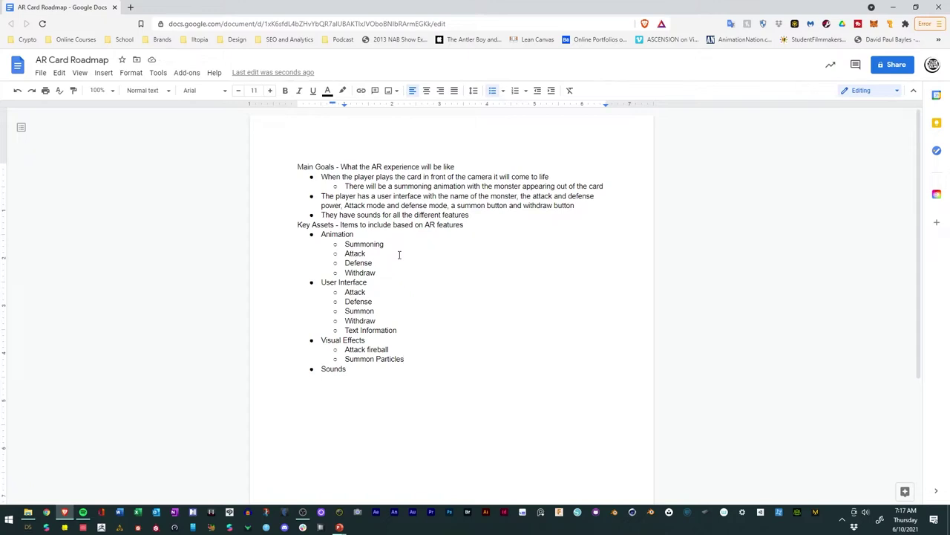
Step: Add the sub-bullets "Summoning", "Attack sound" and "Withdraw sound" under Sounds
key(Return)
key(Tab)
text(Summoning)
key(Return)
text(Attack sou)
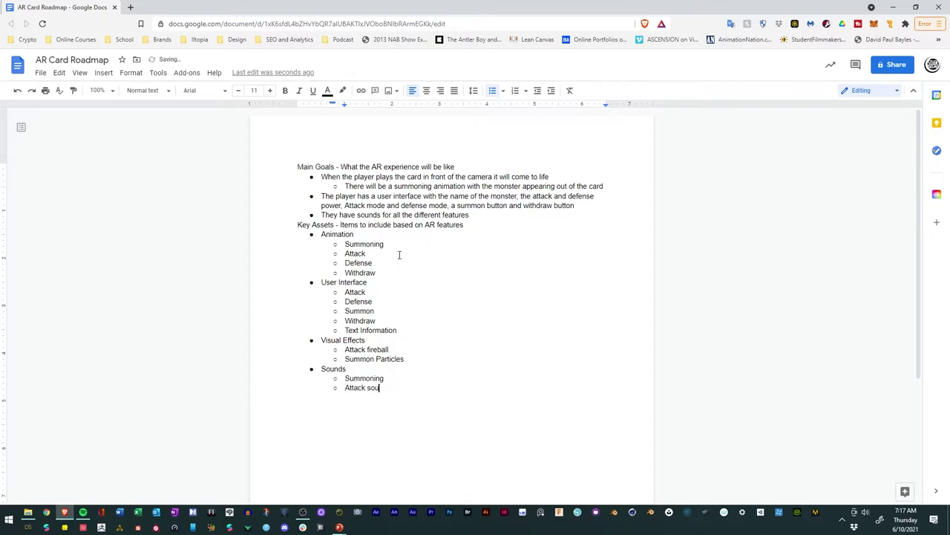
text(nd)
key(Return)
text(With draw)
key(BackSpace)
key(BackSpace)
key(BackSpace)
key(BackSpace)
key(BackSpace)
text(draw sound)
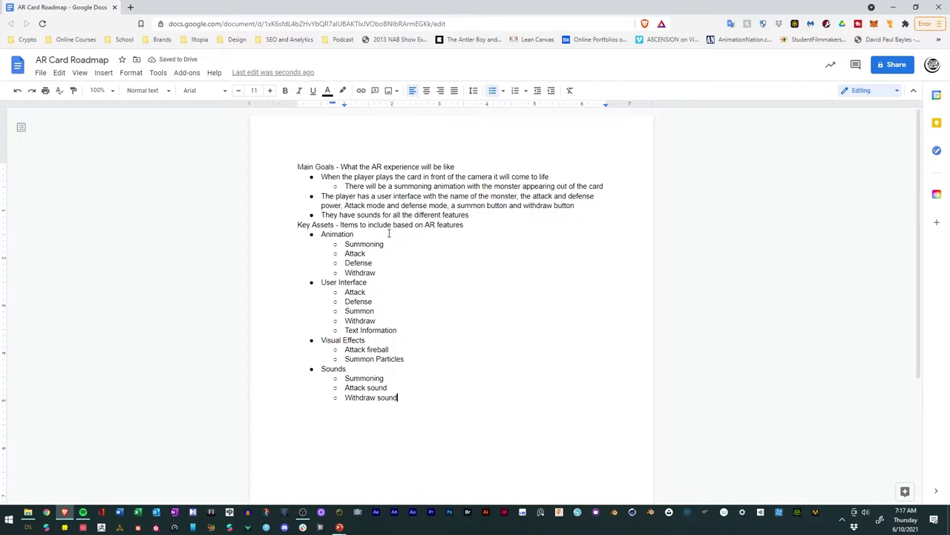
Step: Add a fourth main goal bullet reading "When the player presses the attack button it pulls up a menu for an attack"
click(486, 215)
key(Return)
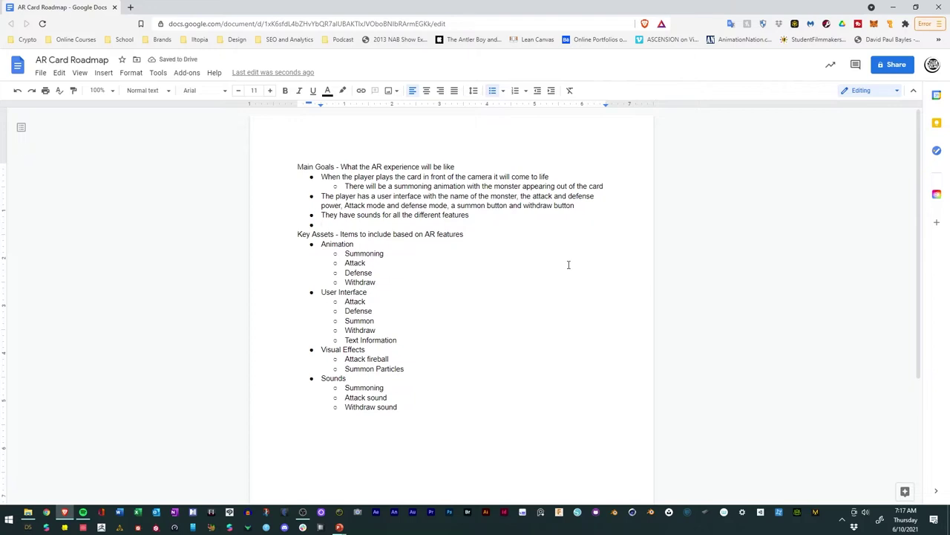
text(When the polayer)
key(BackSpace)
key(BackSpace)
key(BackSpace)
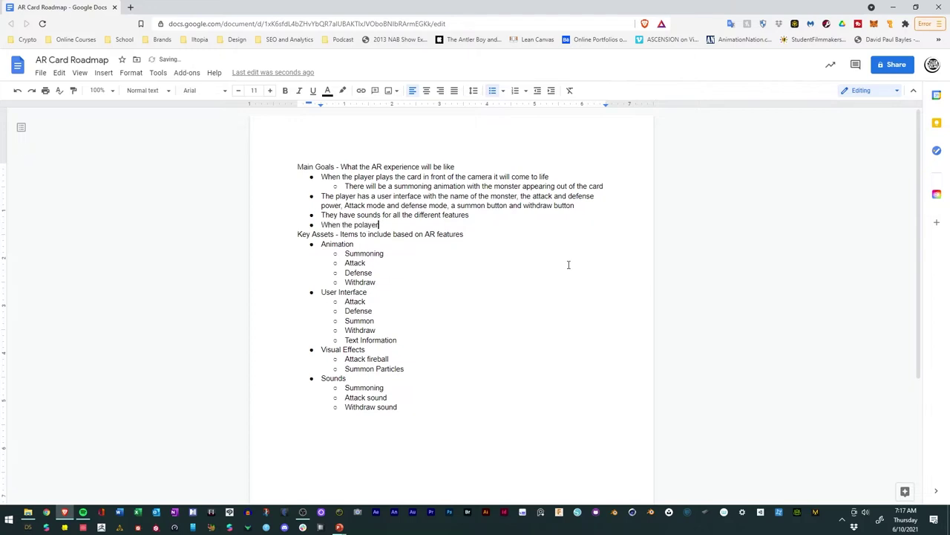
key(BackSpace)
key(BackSpace)
key(BackSpace)
text(layuer)
key(BackSpace)
key(BackSpace)
key(BackSpace)
text(er p)
text(ss)
key(BackSpace)
key(BackSpace)
key(BackSpace)
key(BackSpace)
key(BackSpace)
text(resses th)
text(e attack bu)
text(tton )
text(in)
text(t )
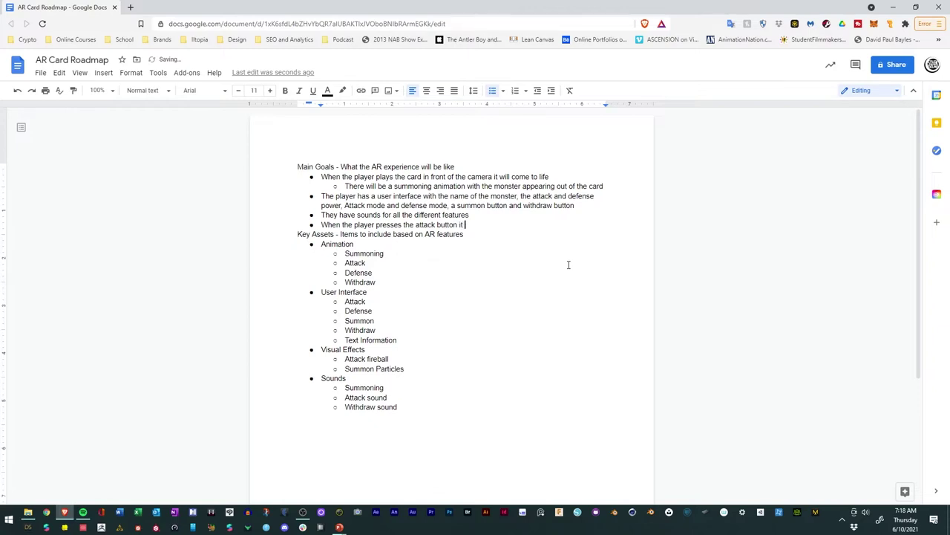
text(pulls up a menu for an attack)
key(BackSpace)
key(BackSpace)
text(ck)
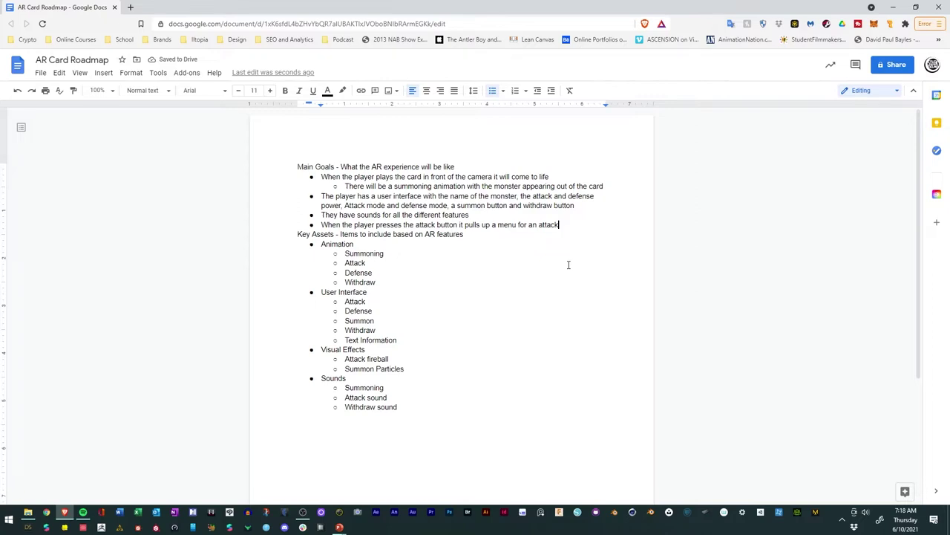
Step: Insert a "Main Menu" sub-bullet above Attack in the User Interface list
click(343, 301)
key(Return)
key(Up)
text(Mai)
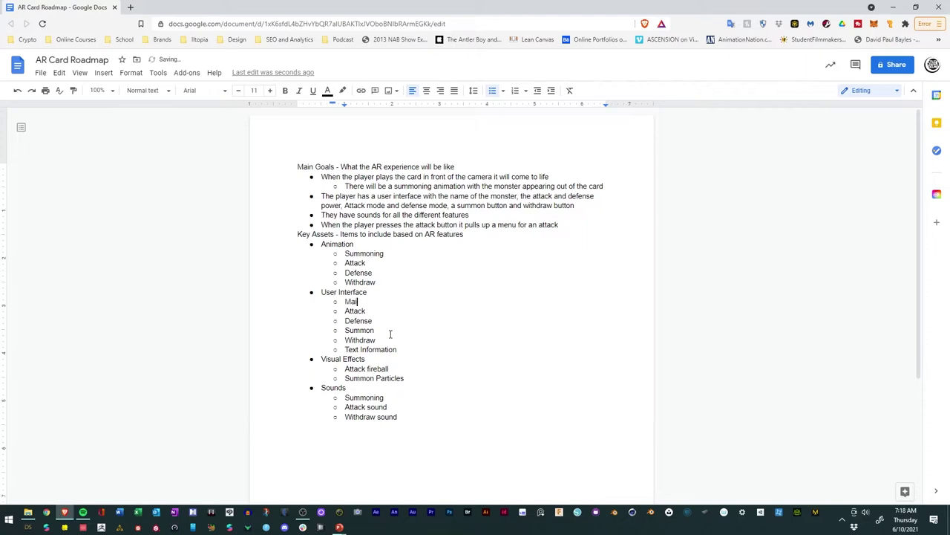
text(n Menu)
Step: Reword the end of the attack button goal to "a menu for attacks to select"
click(570, 226)
key(Left)
key(Left)
key(Left)
key(BackSpace)
key(BackSpace)
key(BackSpace)
key(Right)
text(s to select)
key(BackSpace)
key(BackSpace)
key(BackSpace)
key(BackSpace)
text(ect)
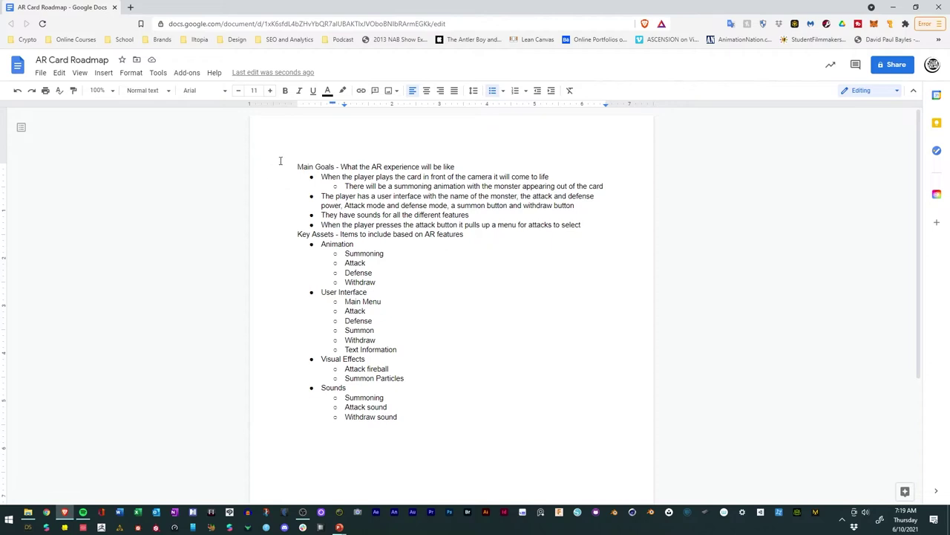
Step: Highlight the Main Goals section and the Key Assets section in turn to review the roadmap
drag(297, 167, 586, 225)
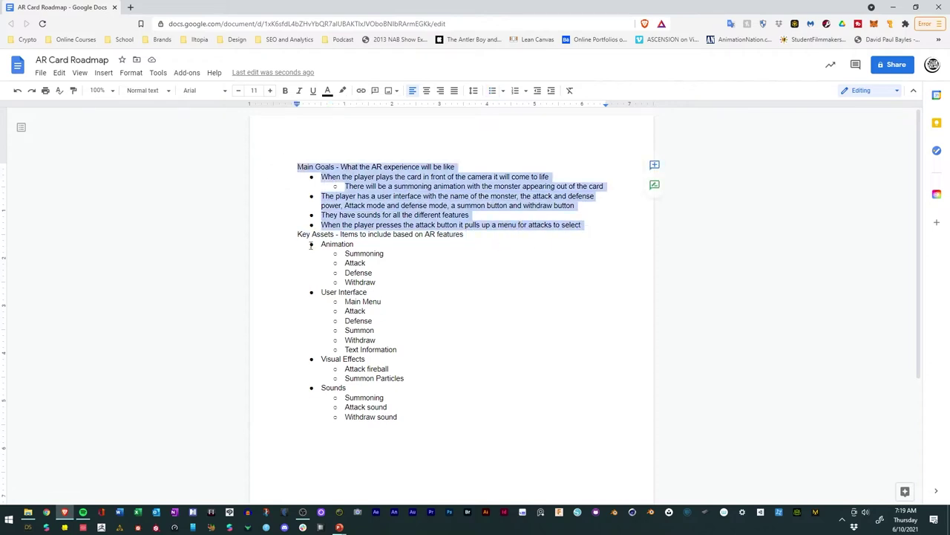
drag(296, 236, 421, 428)
click(428, 339)
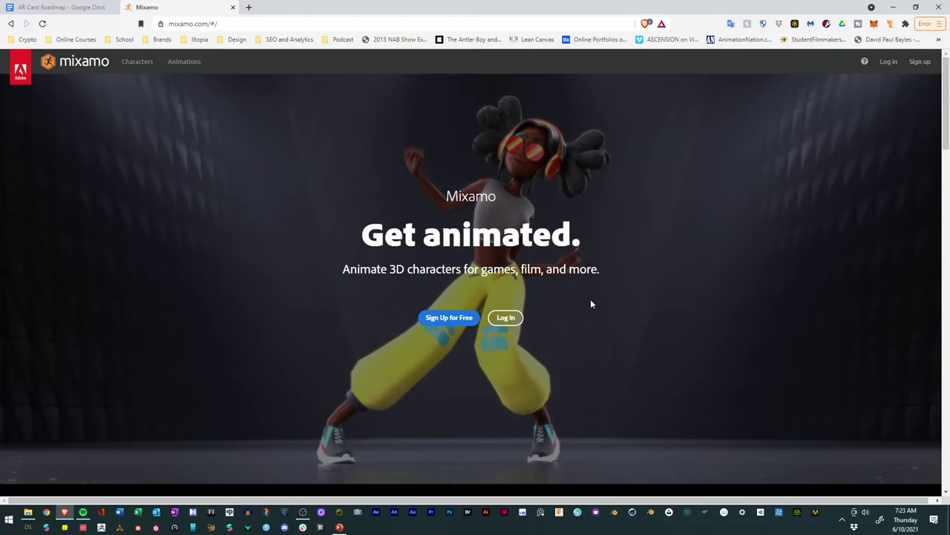
Step: Log in to Mixamo and look through the first page of its animation library
click(504, 318)
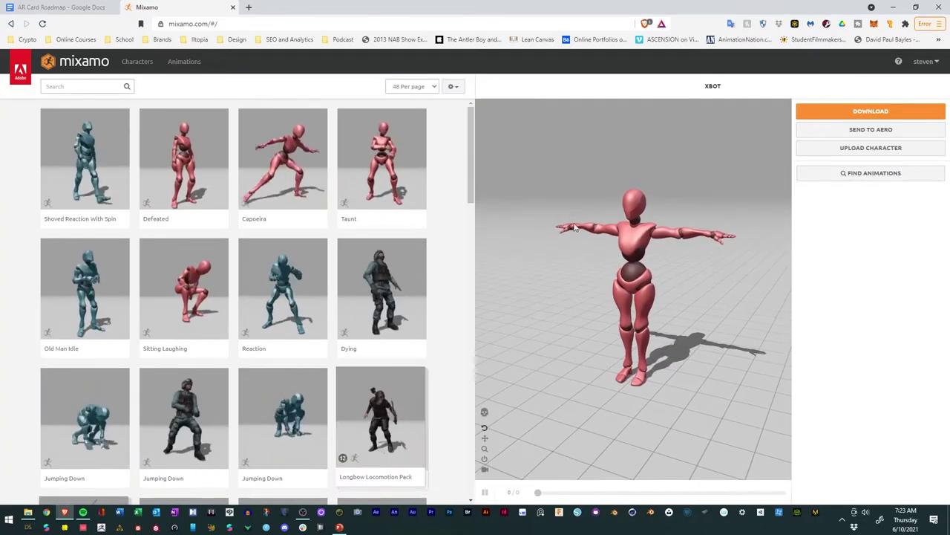
mouse_move(713, 274)
mouse_down()
mouse_move(617, 214)
mouse_move(711, 257)
mouse_move(738, 236)
mouse_move(733, 259)
mouse_move(723, 261)
mouse_move(732, 260)
mouse_move(716, 256)
mouse_up()
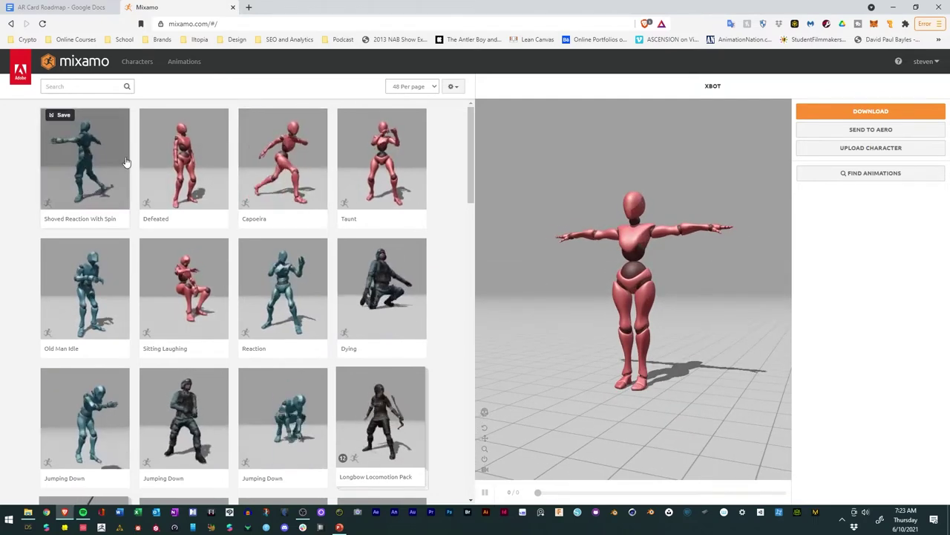
scroll(127, 161, down, 4)
scroll(127, 162, down, 15)
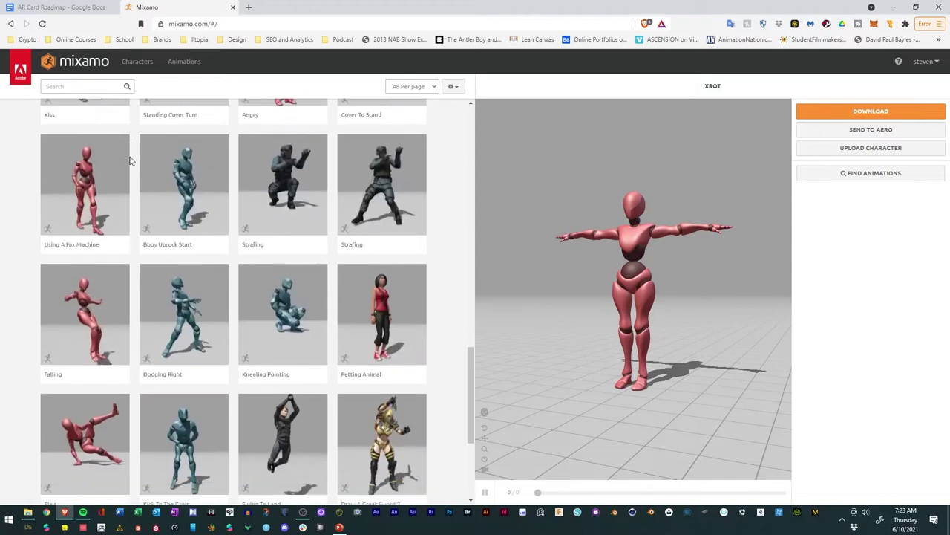
scroll(136, 160, up, 15)
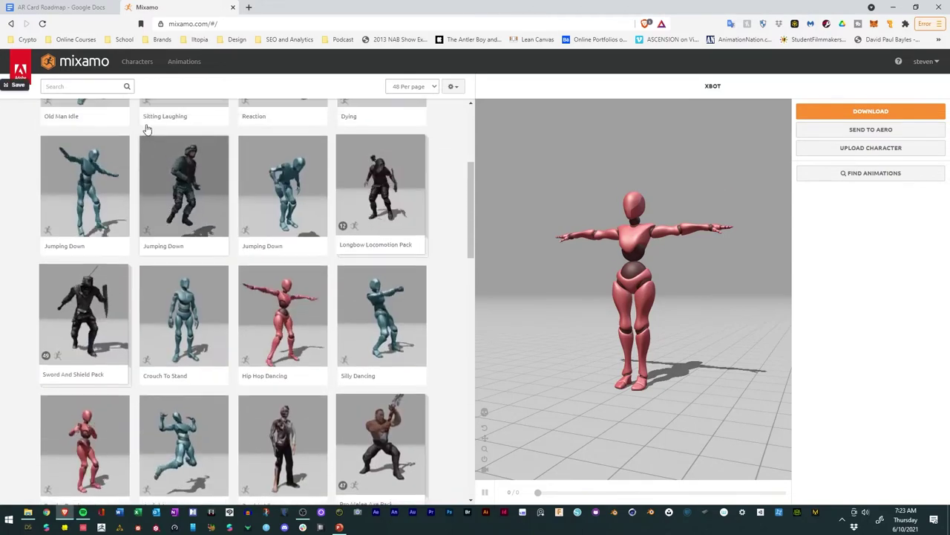
Step: Open the second page of the character library and look through the available models
click(135, 62)
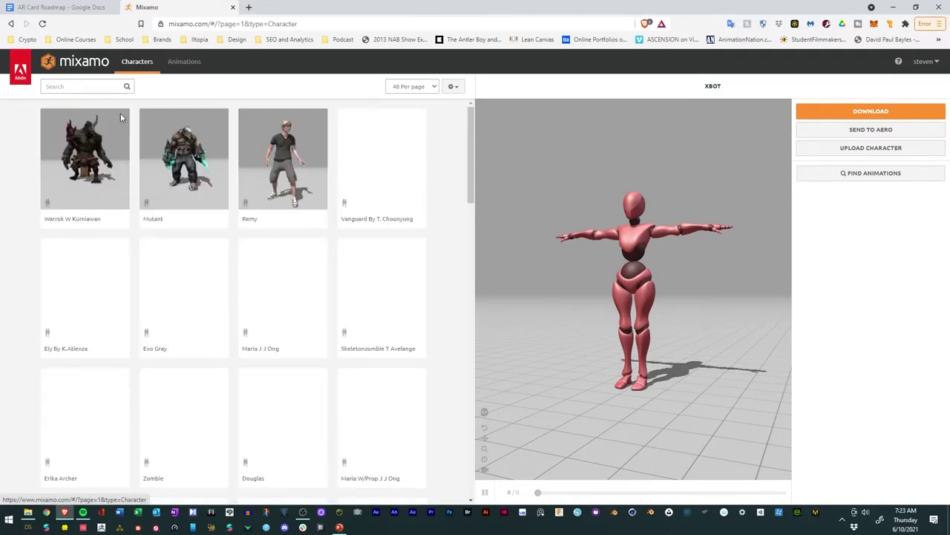
scroll(220, 170, down, 16)
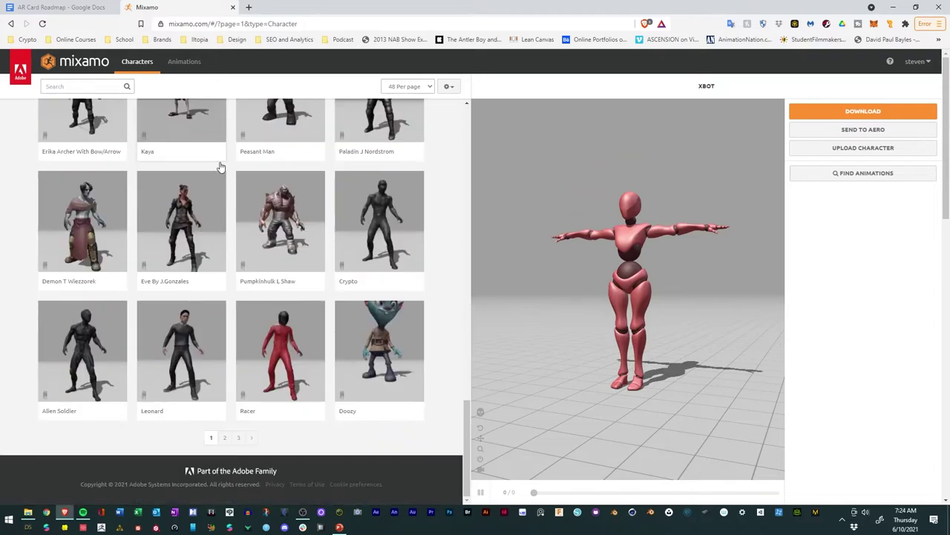
click(225, 487)
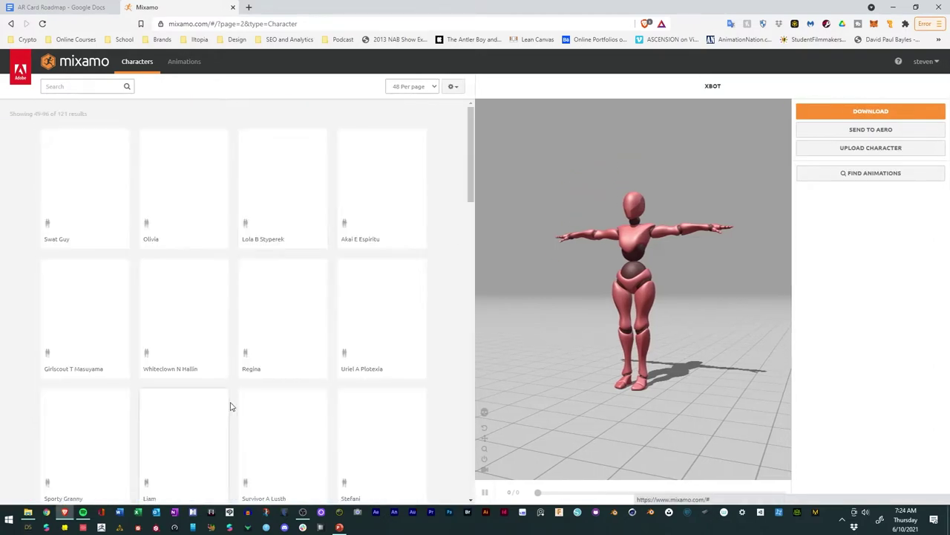
scroll(244, 204, down, 7)
scroll(37, 282, up, 5)
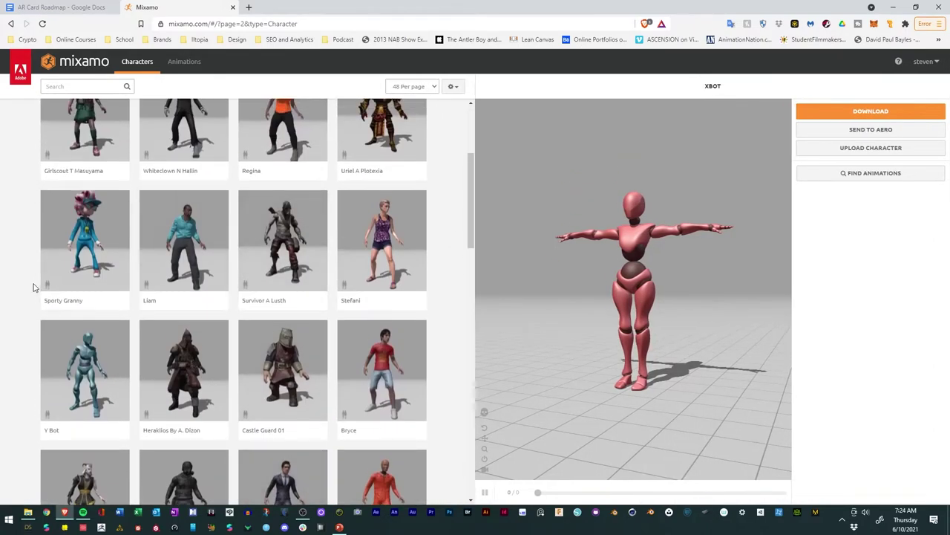
Step: Load the Y Bot character and replace it with the Bryce character
click(81, 377)
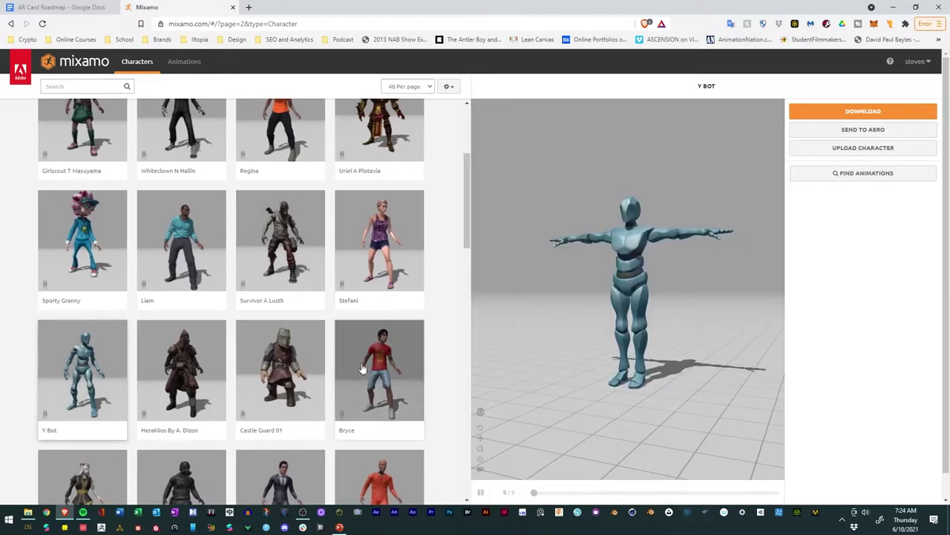
click(362, 369)
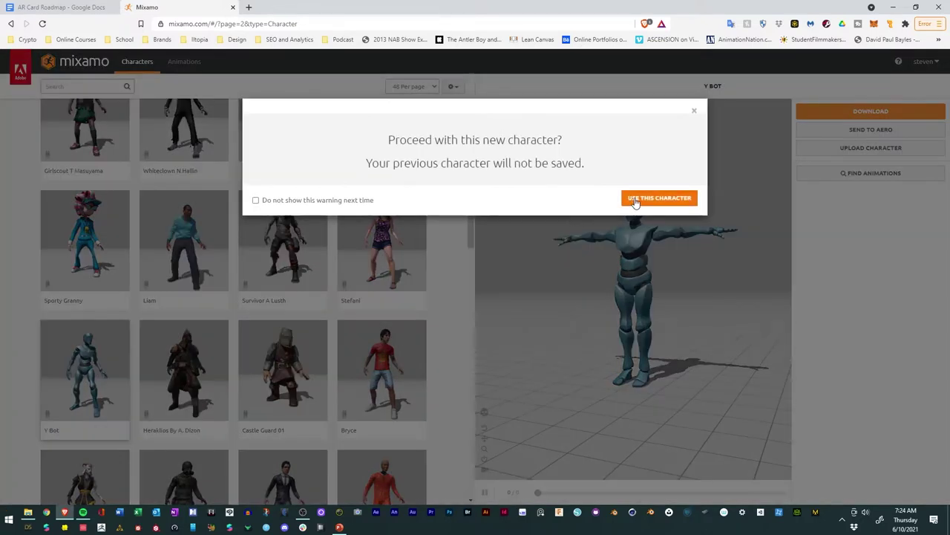
click(657, 201)
Step: Load the Michelle character as the current model
scroll(292, 277, down, 4)
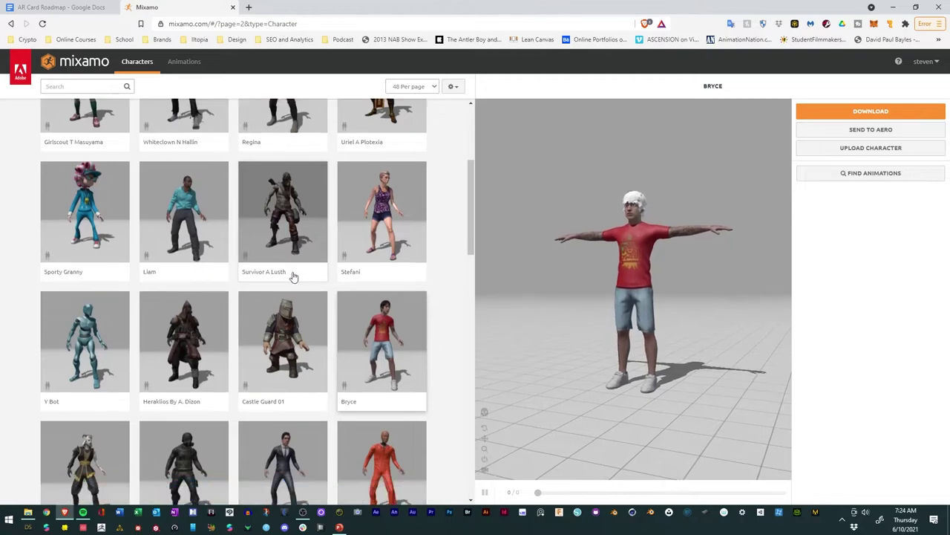
scroll(292, 277, down, 2)
click(381, 370)
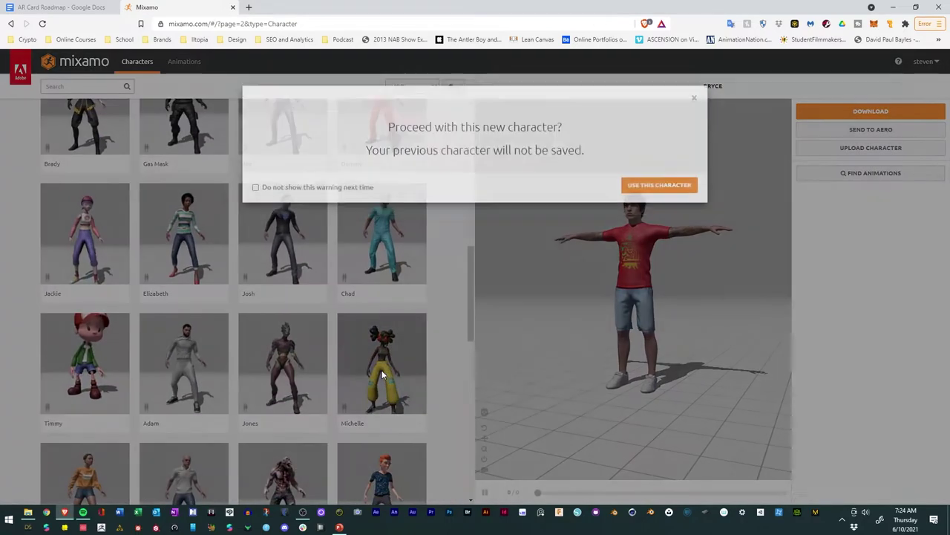
click(660, 197)
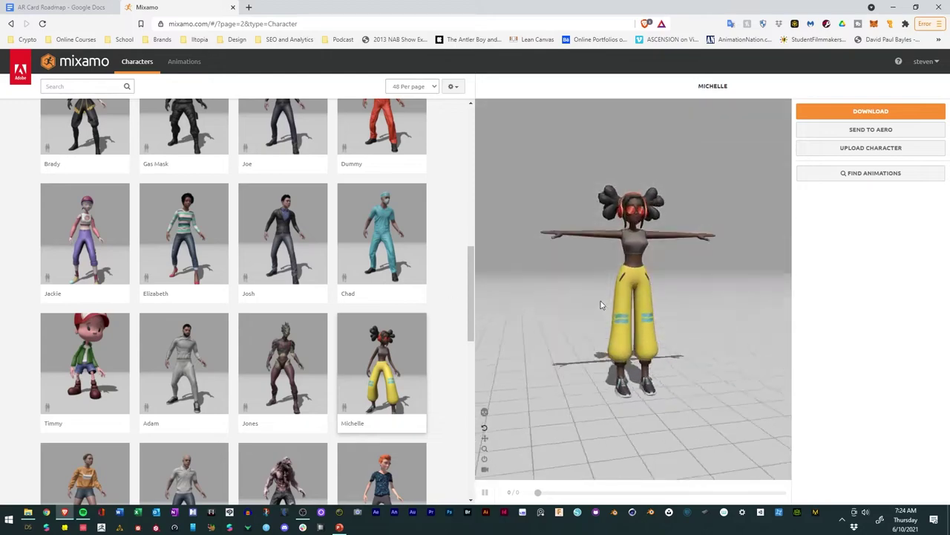
Step: Open the animation library and apply the Sitting Laughing animation to Michelle
scroll(315, 344, down, 10)
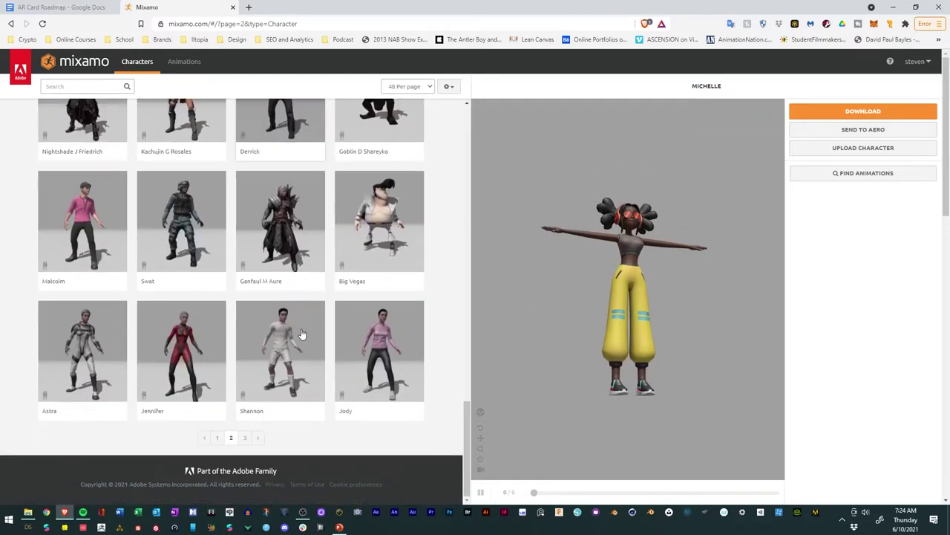
scroll(245, 276, up, 15)
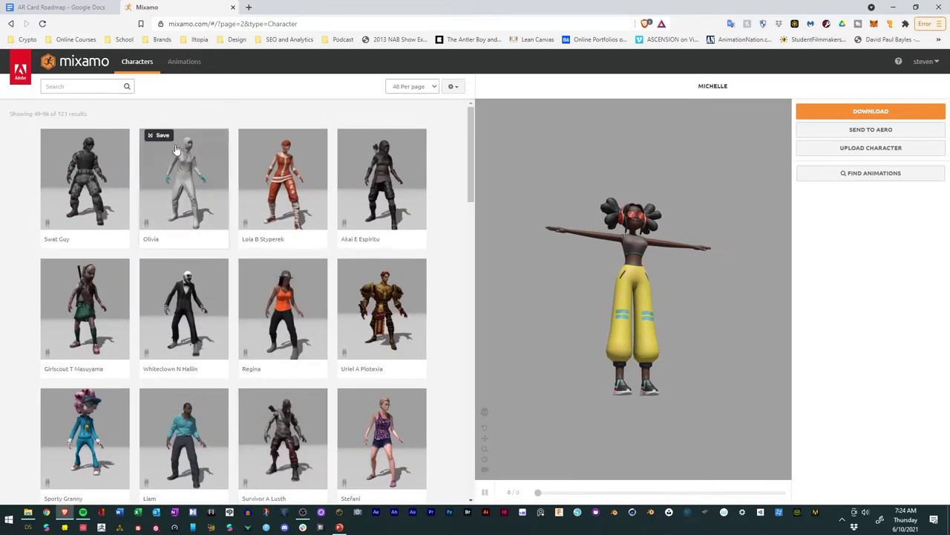
click(185, 60)
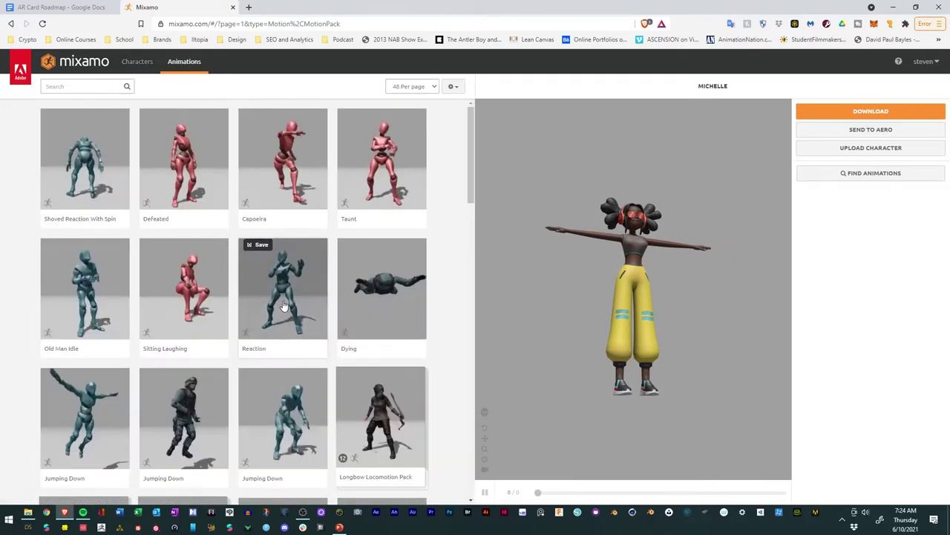
scroll(283, 304, down, 3)
scroll(231, 245, up, 2)
click(219, 245)
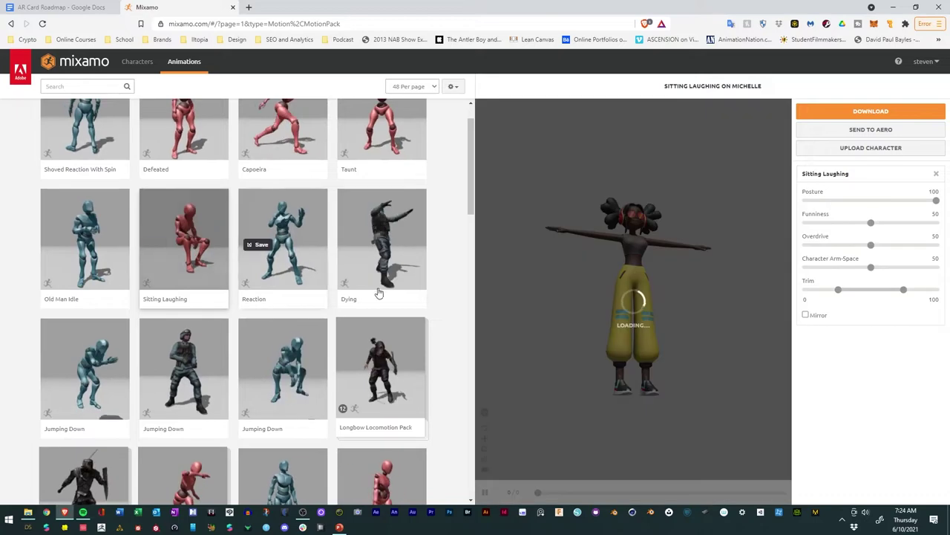
Step: Apply the Female Standing Pose to Michelle
scroll(394, 290, down, 5)
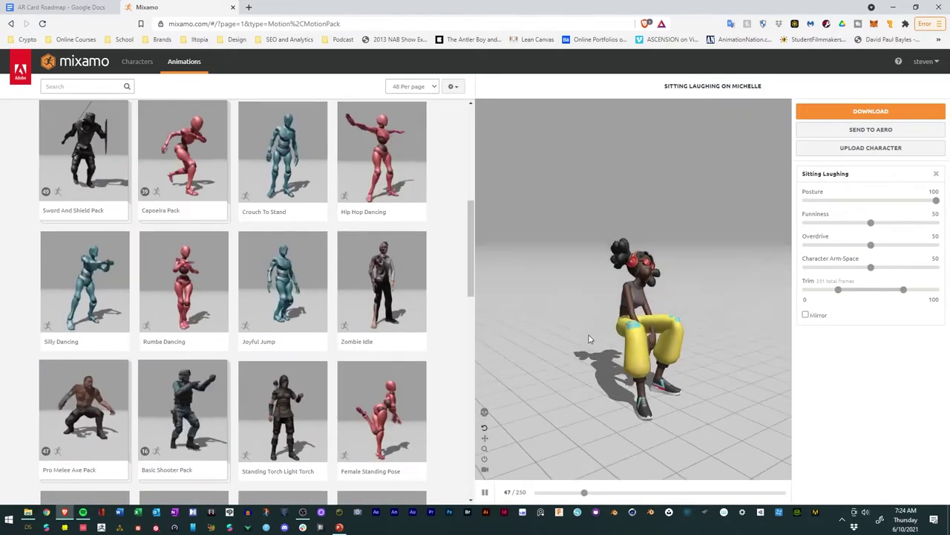
scroll(93, 200, down, 2)
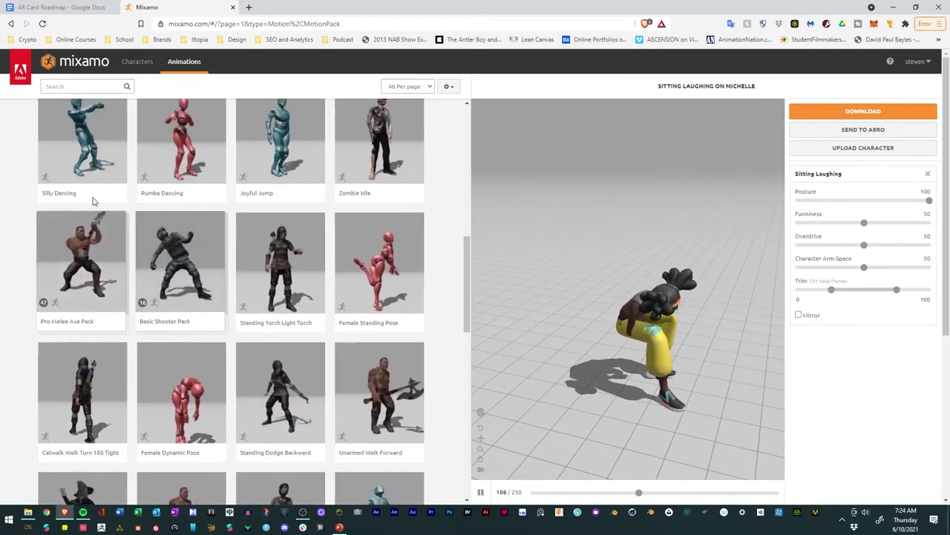
click(93, 197)
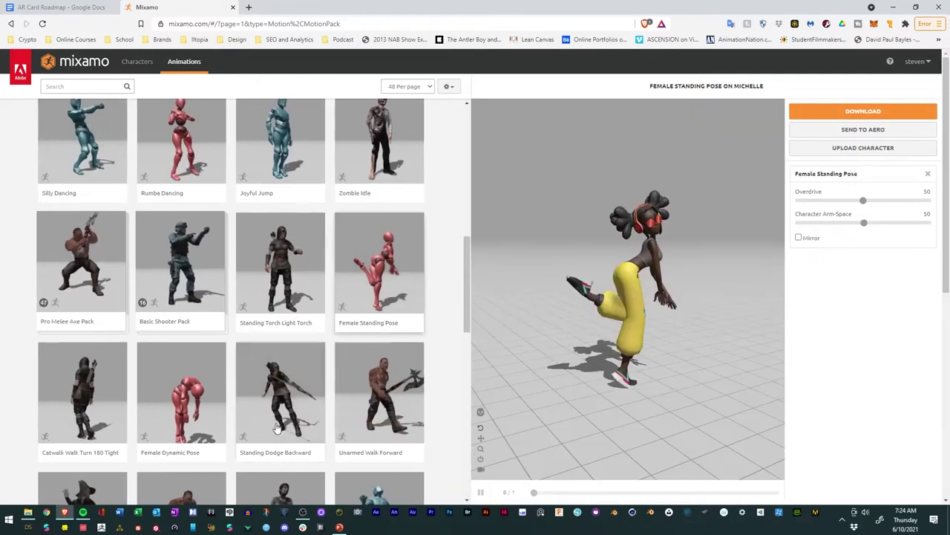
Step: Apply the Header Soccerball animation to Michelle
scroll(297, 334, down, 3)
click(376, 299)
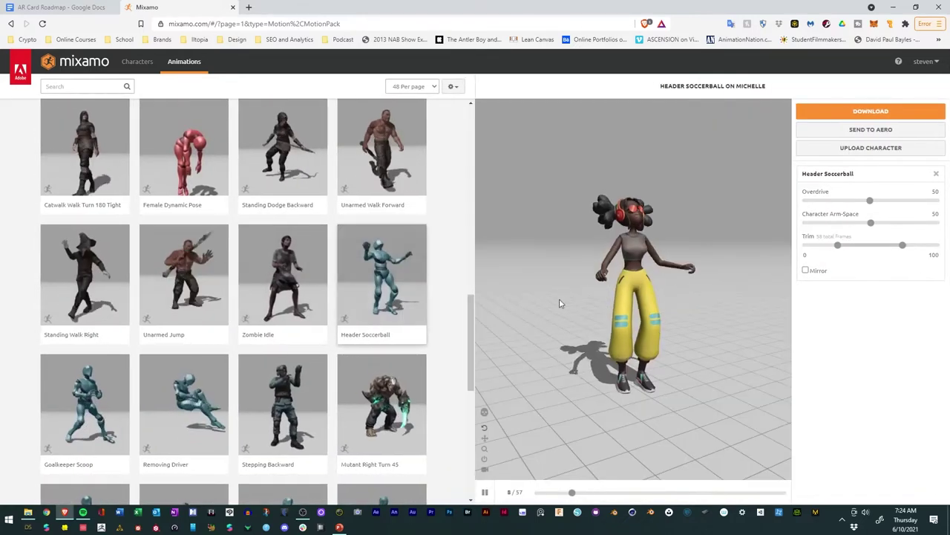
scroll(282, 358, down, 4)
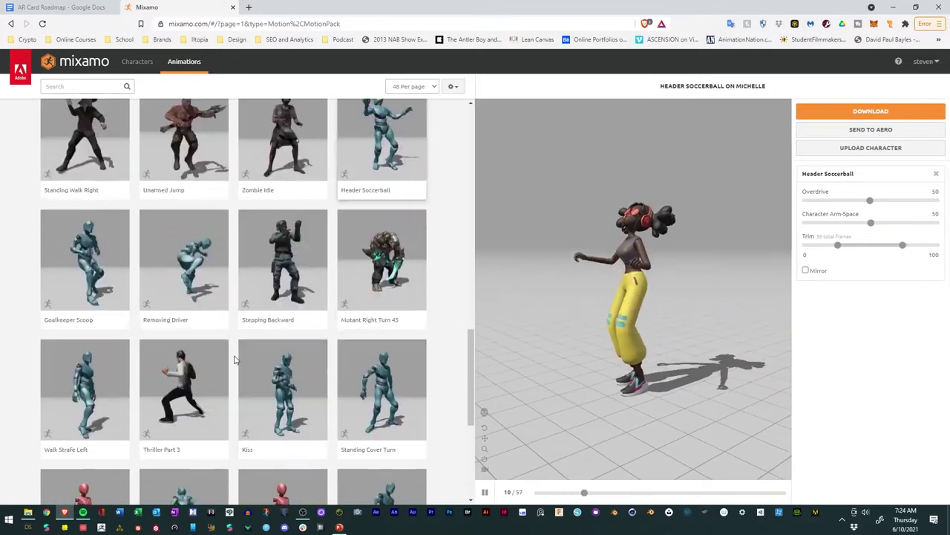
Step: Apply the Thriller Part 3 animation to Michelle, then replace it with Cover To Stand
click(181, 290)
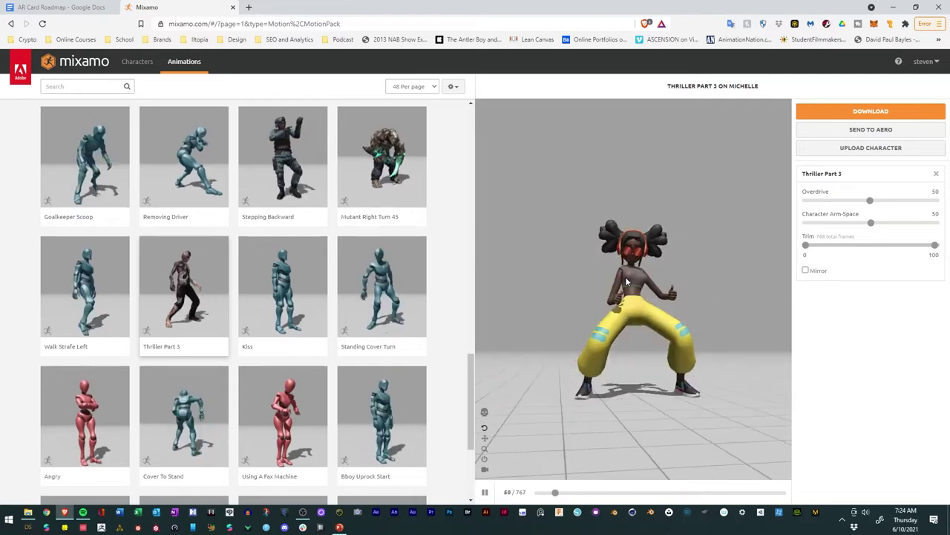
click(184, 416)
drag(635, 303, 647, 347)
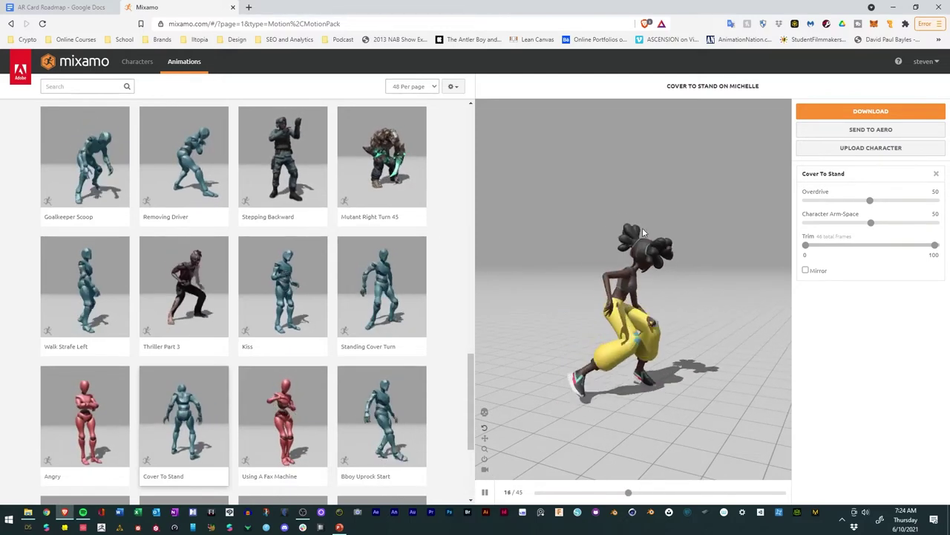
Step: Upload DarkMagician.fbx from the Dark MagicianModel folder as a new character and accept the auto-rigger review
click(839, 148)
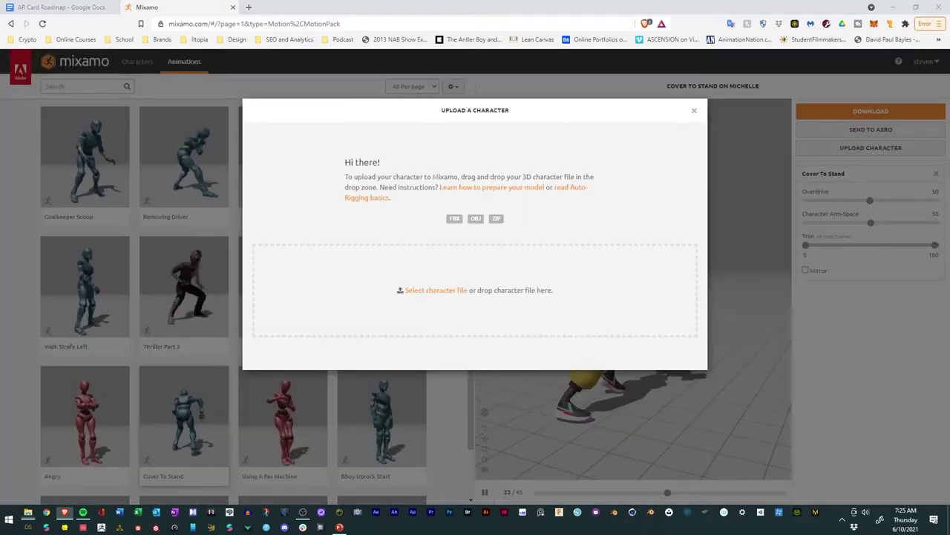
click(28, 511)
drag(727, 89, 695, 106)
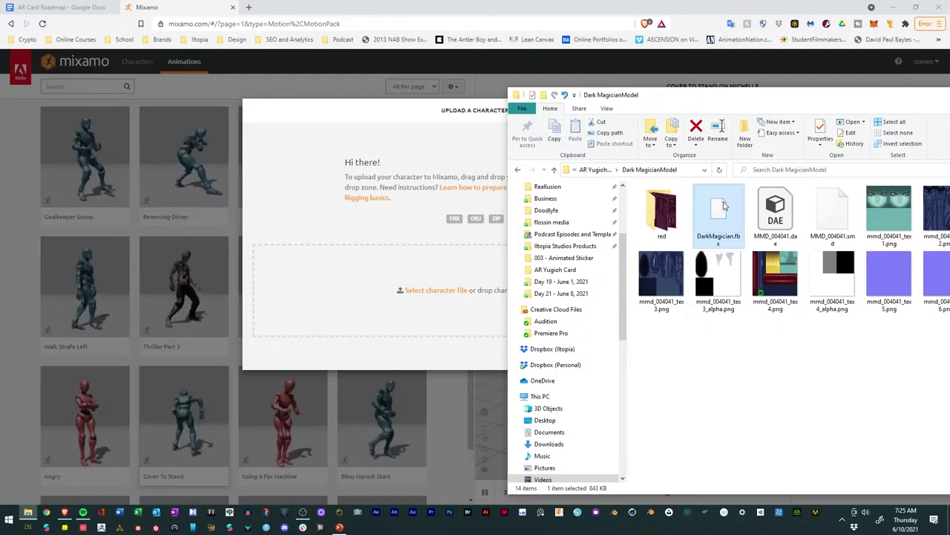
drag(724, 207, 394, 307)
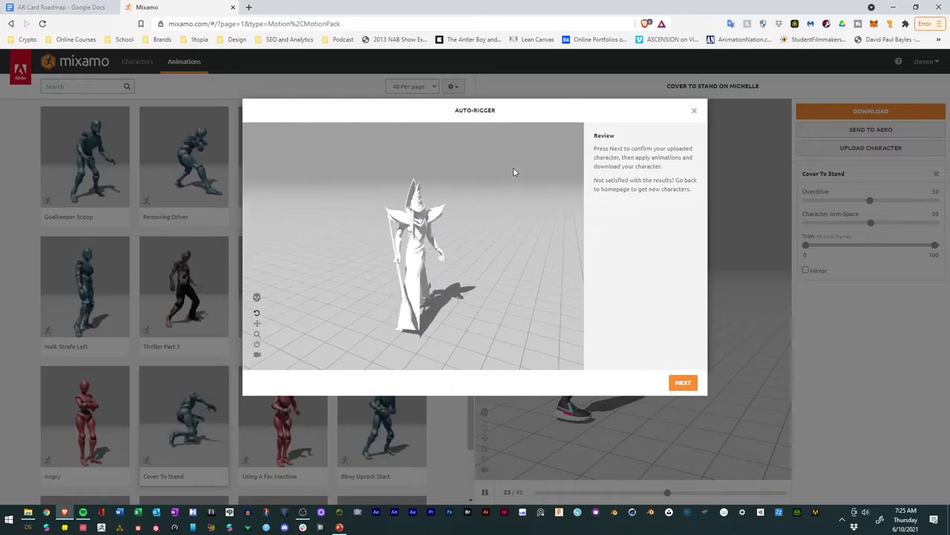
drag(448, 220, 394, 233)
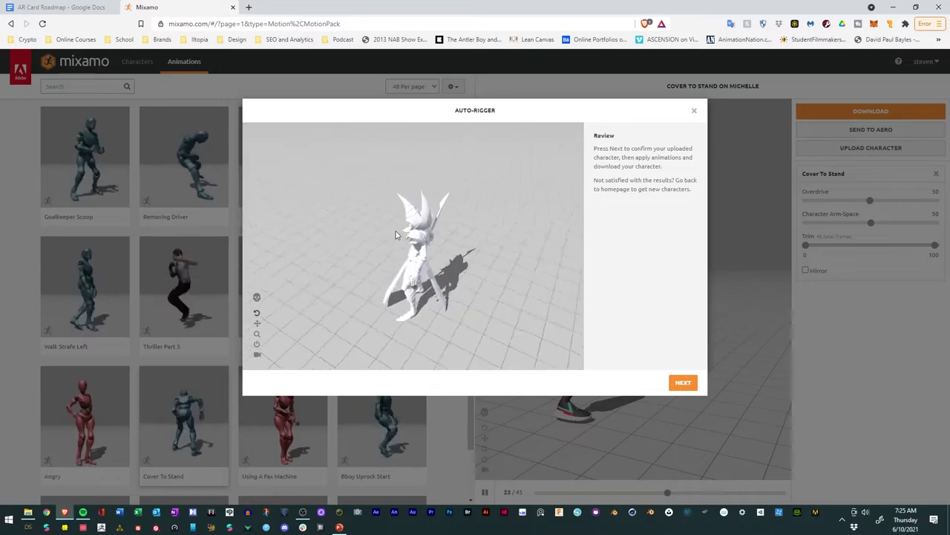
click(686, 389)
click(680, 385)
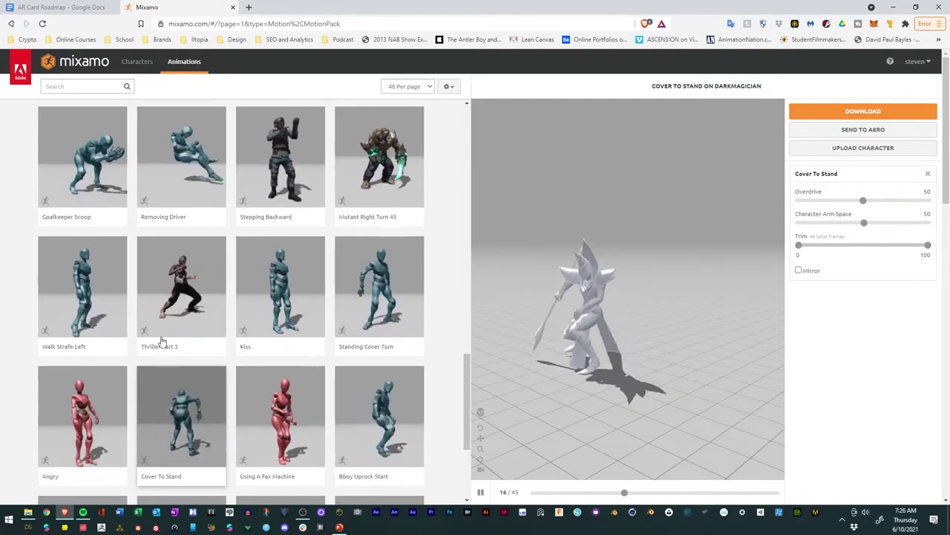
Step: Apply the Thriller Part 3 animation to the Dark Magician and inspect it from several angles
click(177, 297)
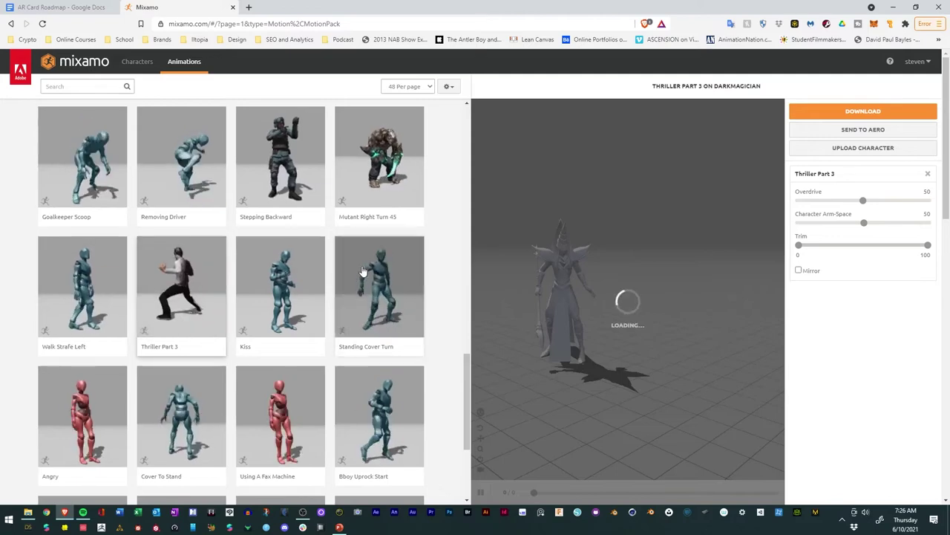
drag(633, 308, 865, 318)
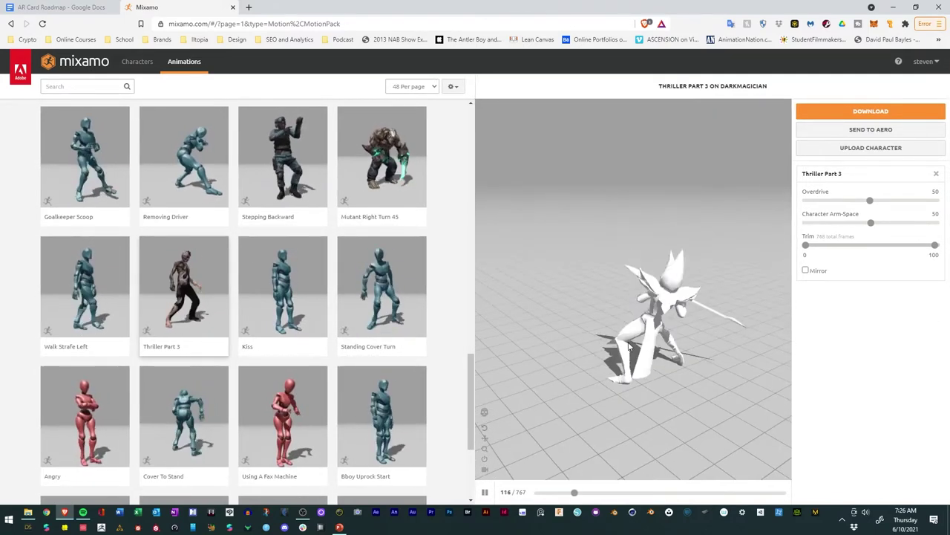
drag(604, 343, 516, 350)
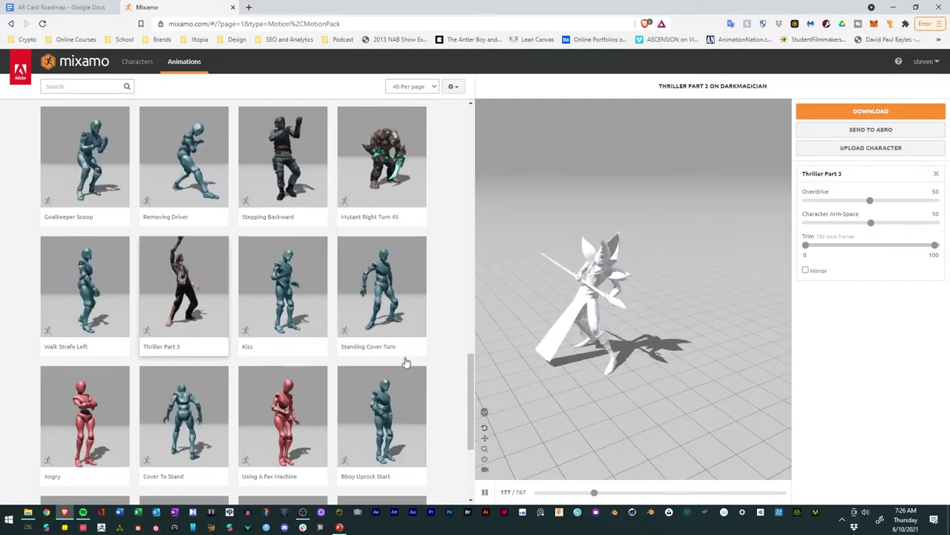
Step: Try the Bboy Uprock Start, Angry and Strafing animations on the Dark Magician
click(365, 435)
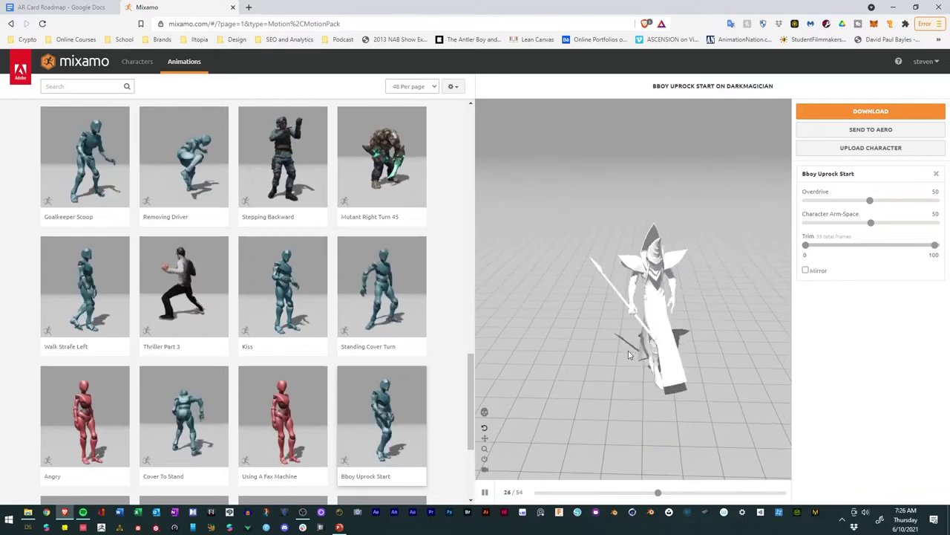
scroll(83, 218, down, 3)
click(82, 218)
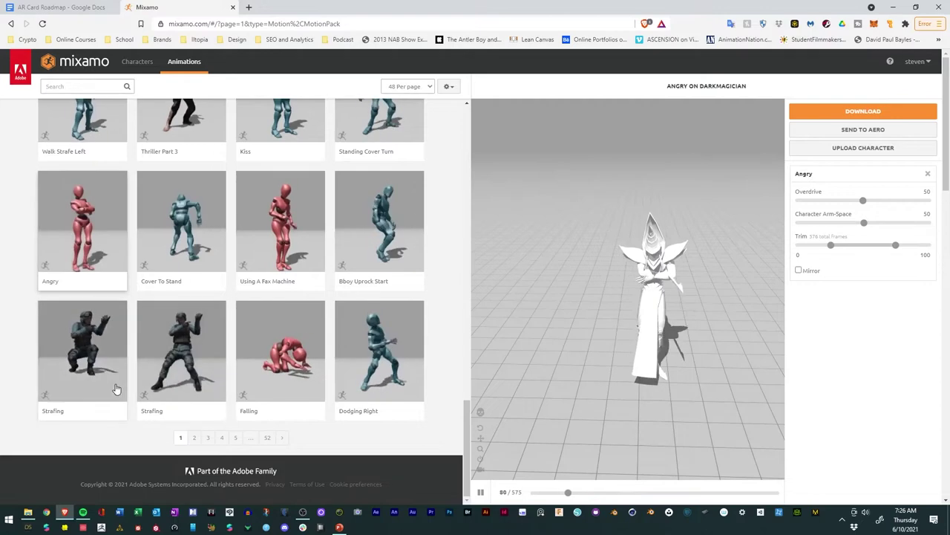
click(63, 359)
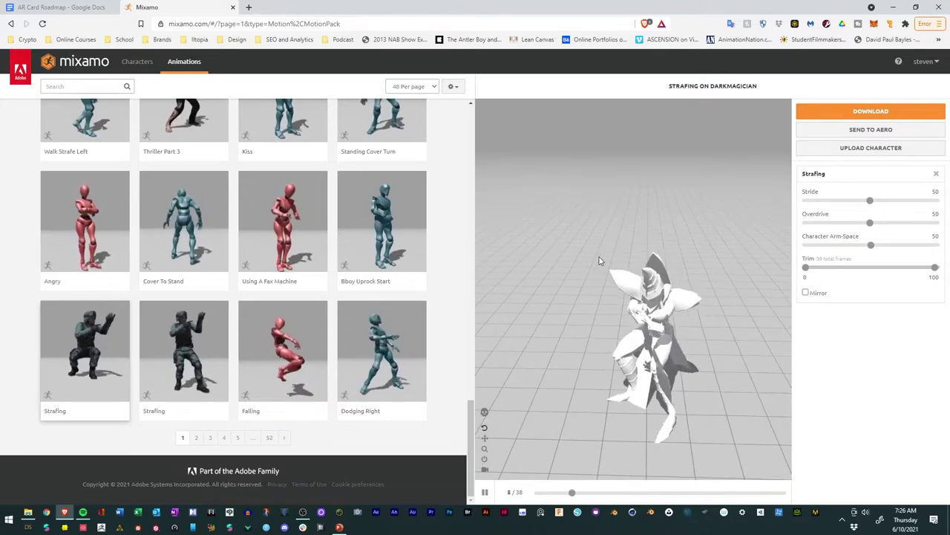
Step: Search the animations for "tpose" and apply the T-Pose to the Dark Magician
scroll(434, 204, up, 15)
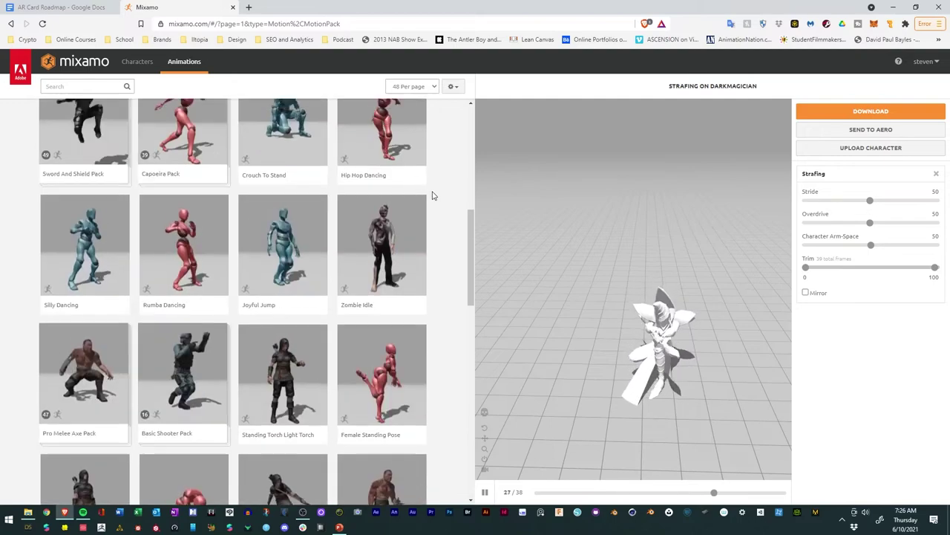
click(72, 87)
text(tpose)
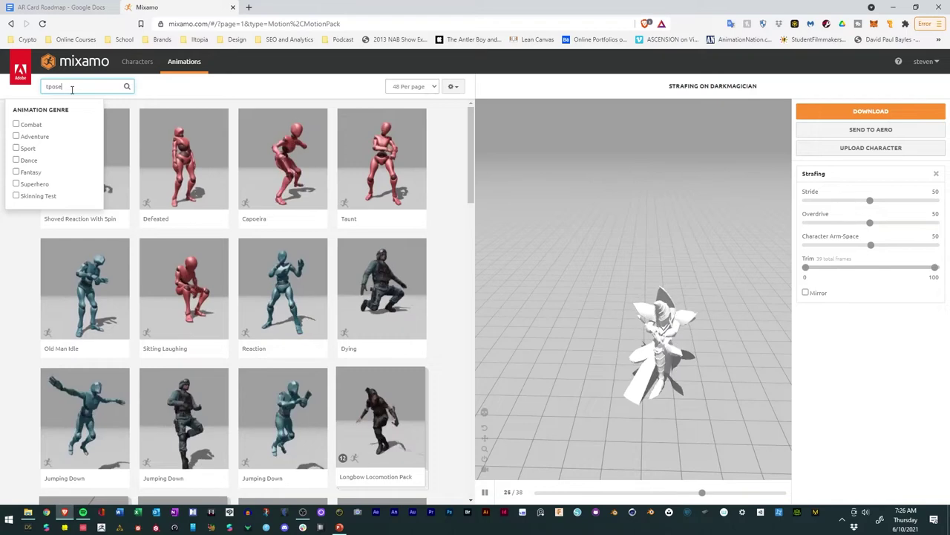
key(Return)
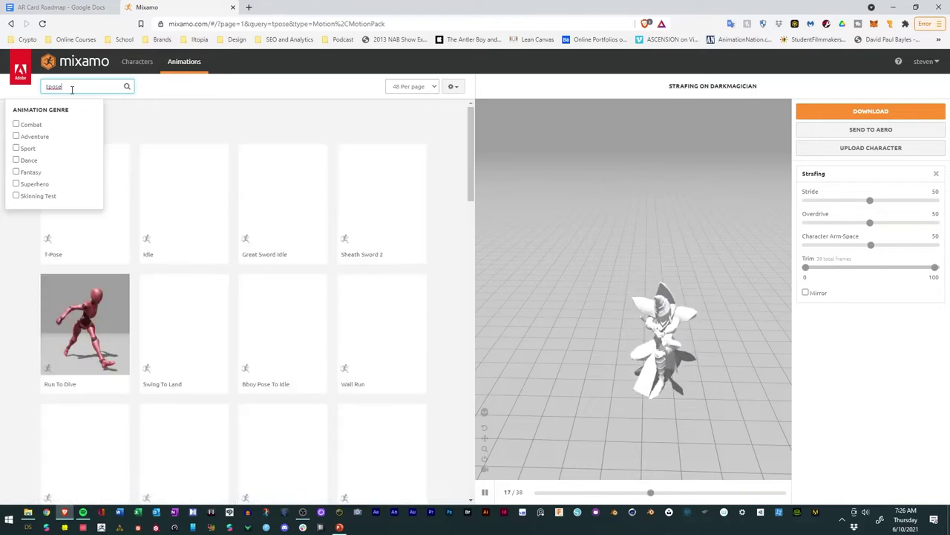
click(117, 201)
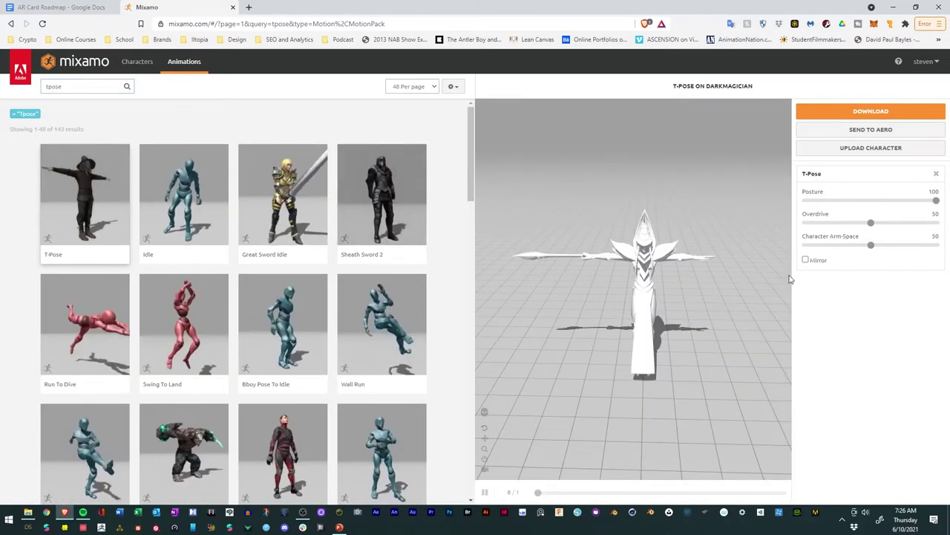
mouse_move(679, 333)
mouse_down()
mouse_move(600, 268)
mouse_move(606, 308)
mouse_move(715, 333)
mouse_move(663, 327)
mouse_move(683, 322)
mouse_up()
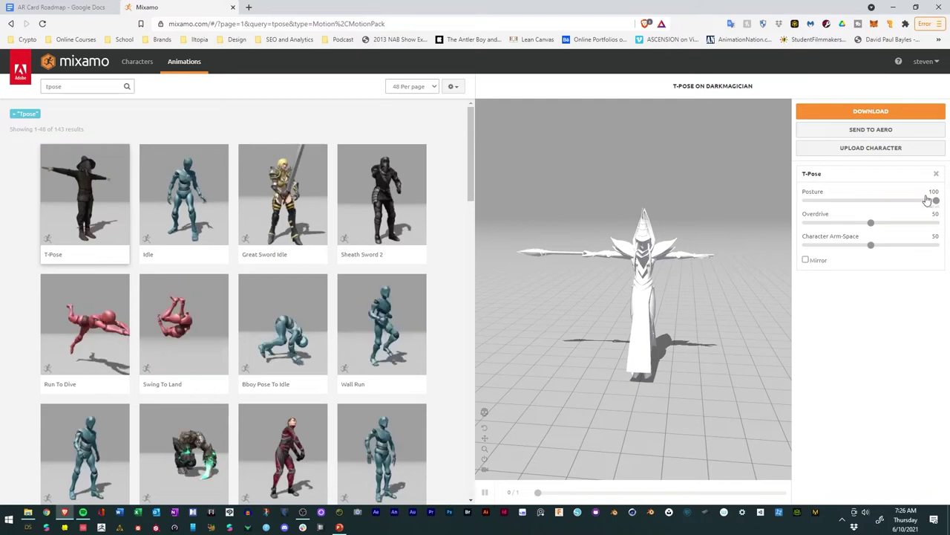
Step: Test the T-Pose's Posture and Overdrive settings, leaving Posture at 100 and Overdrive at 51
click(837, 205)
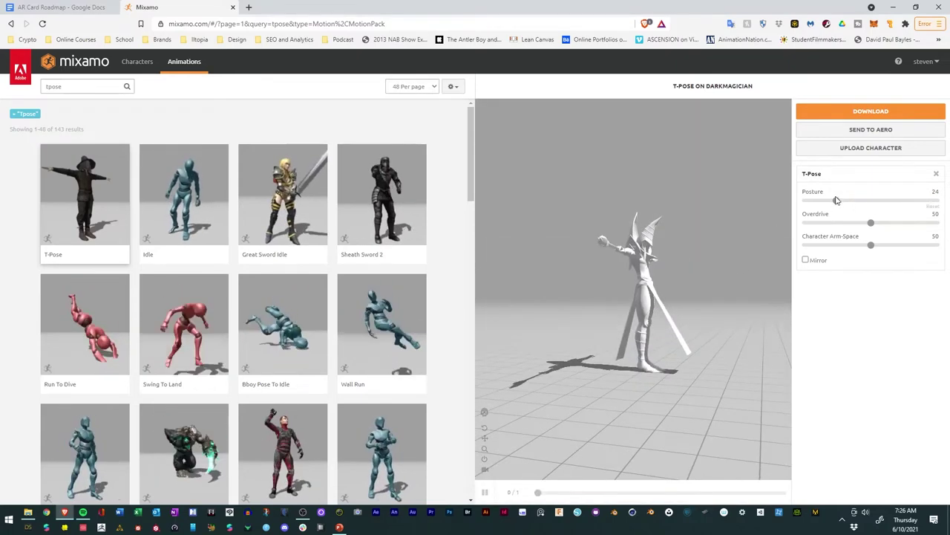
drag(807, 204, 804, 202)
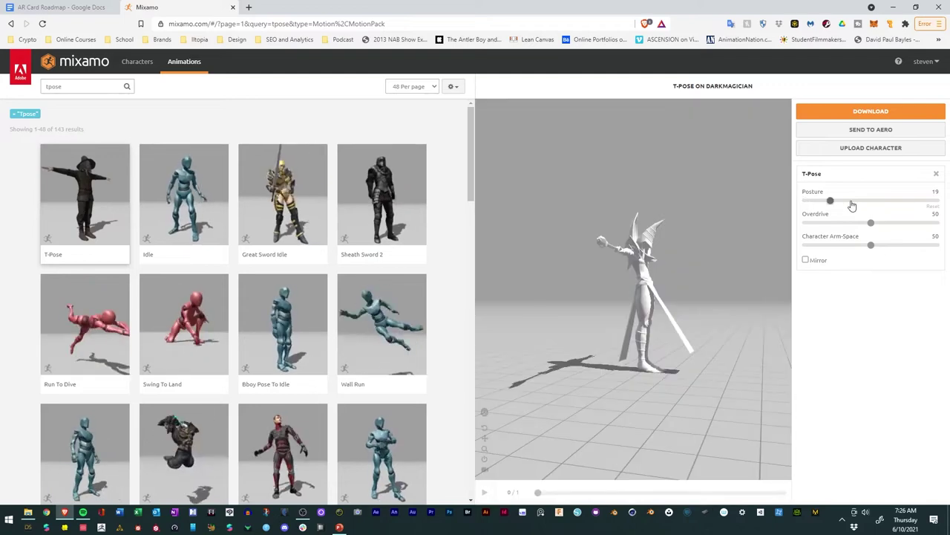
drag(932, 207, 937, 202)
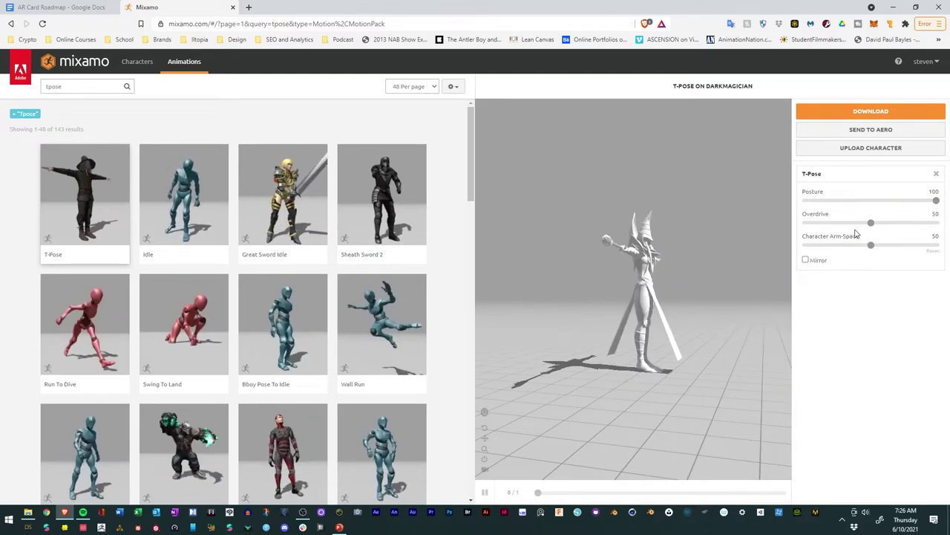
drag(873, 227, 934, 227)
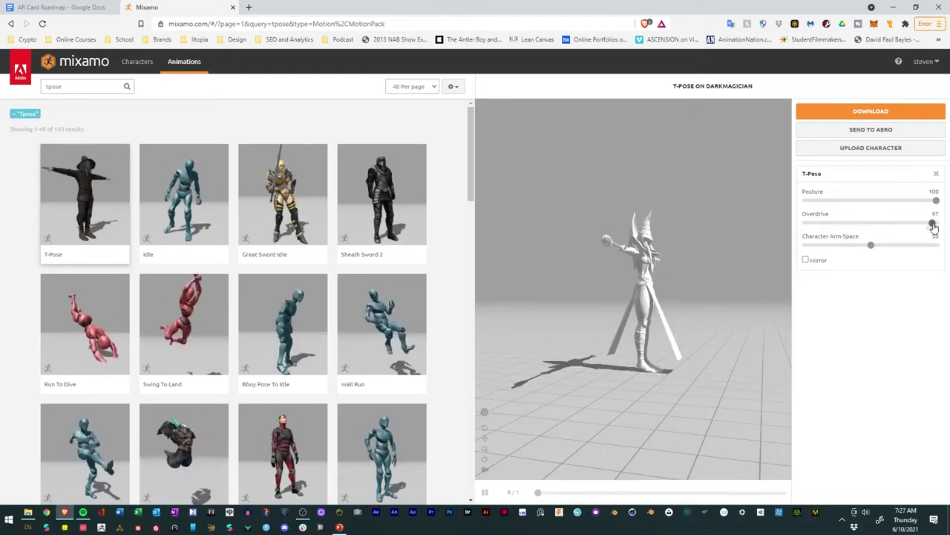
click(872, 224)
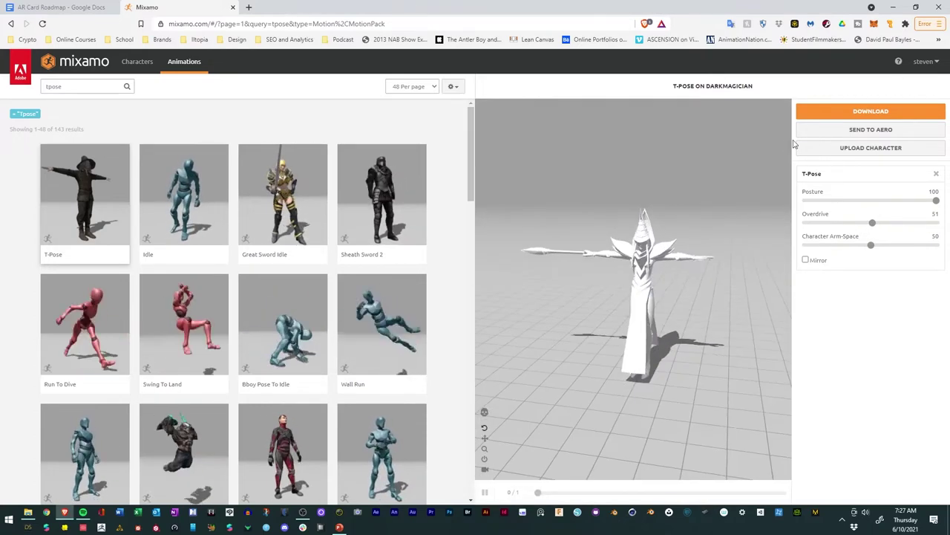
Step: Configure the T-Pose download as FBX for Unity with skin, 24 frames per second and no keyframe reduction
click(859, 117)
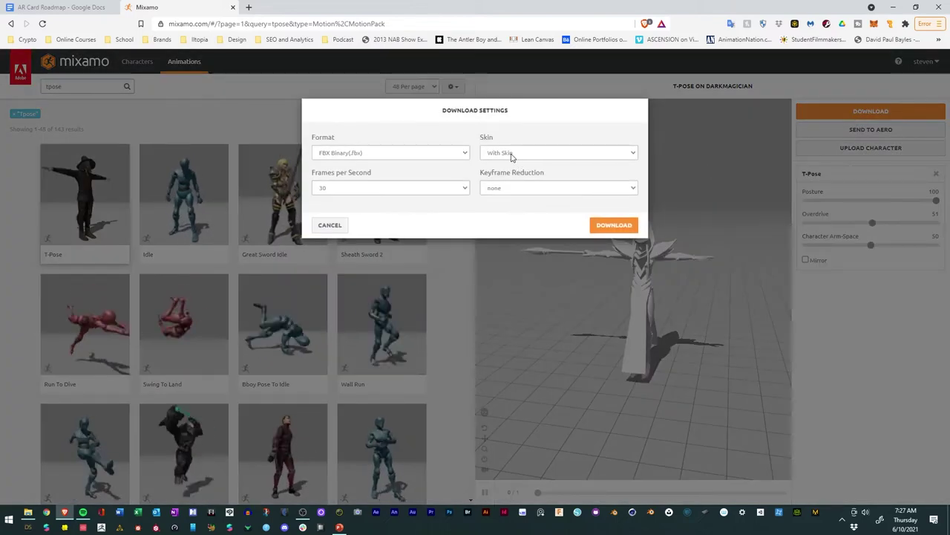
click(382, 152)
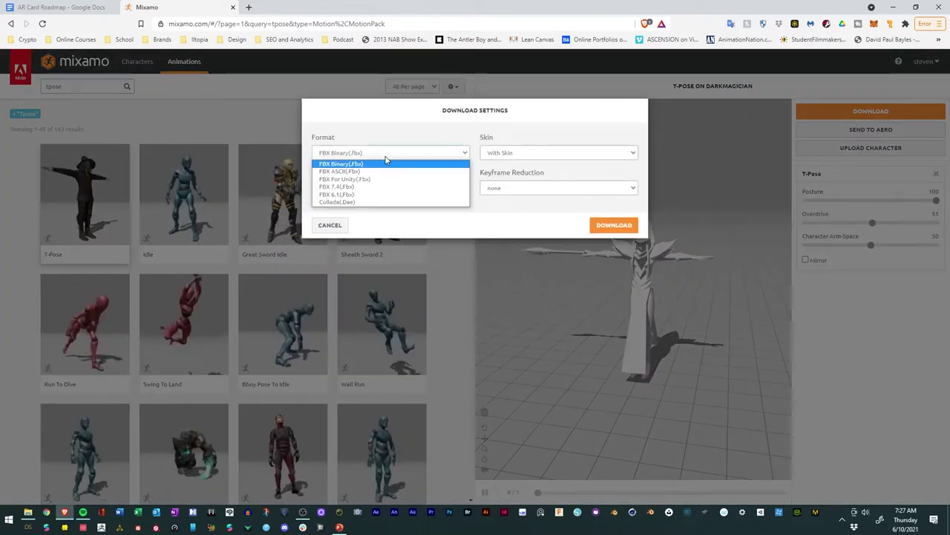
click(353, 180)
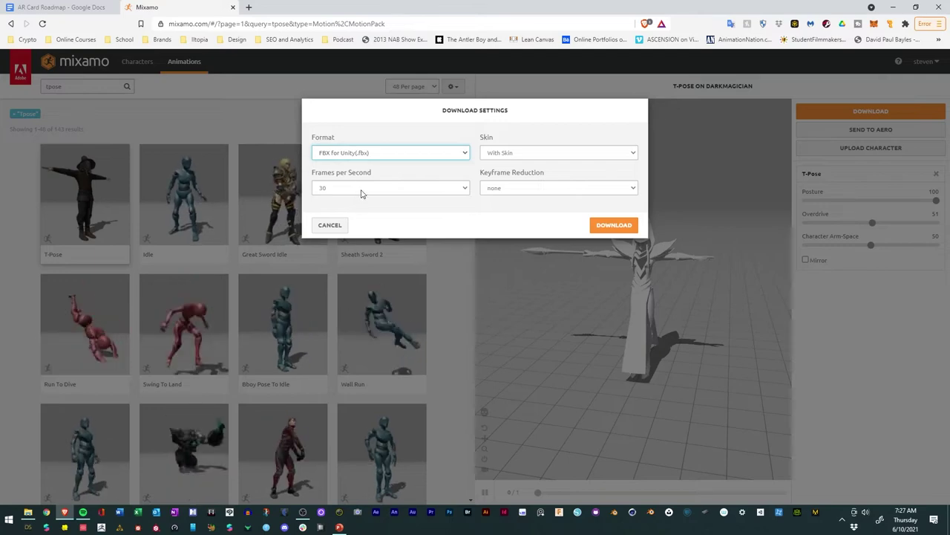
click(361, 190)
click(356, 205)
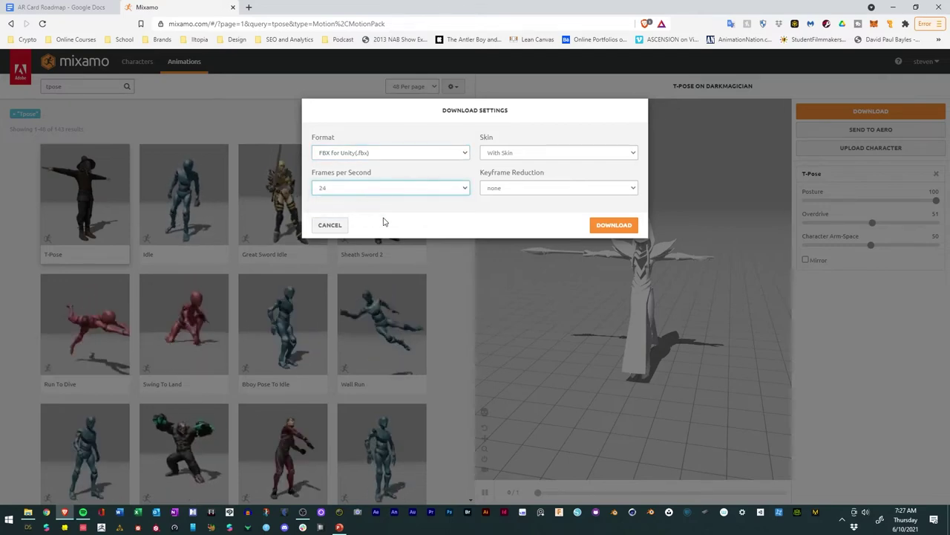
click(594, 190)
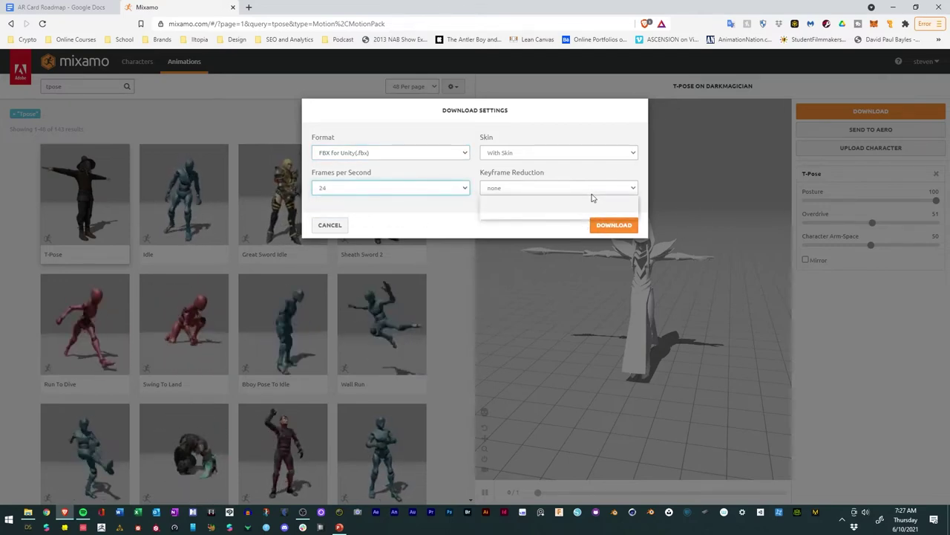
click(519, 232)
click(616, 226)
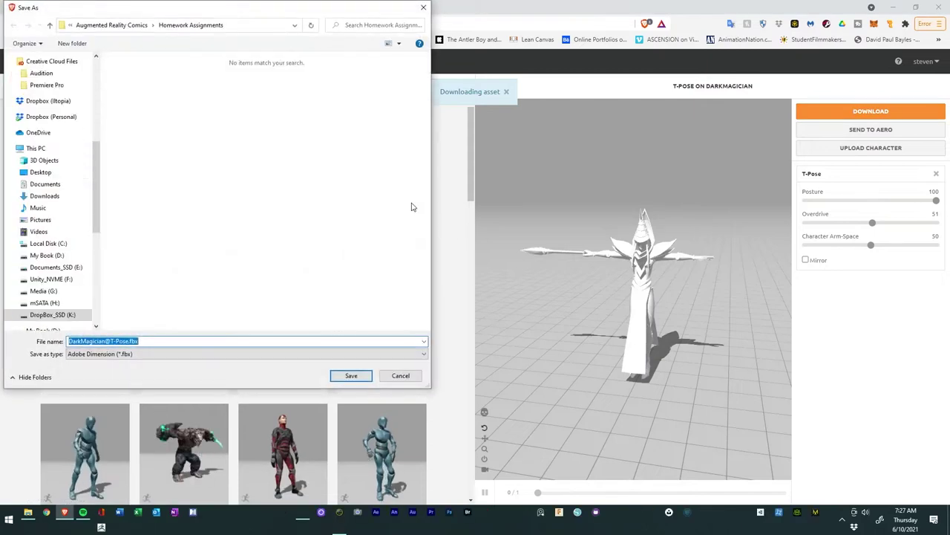
scroll(89, 170, up, 3)
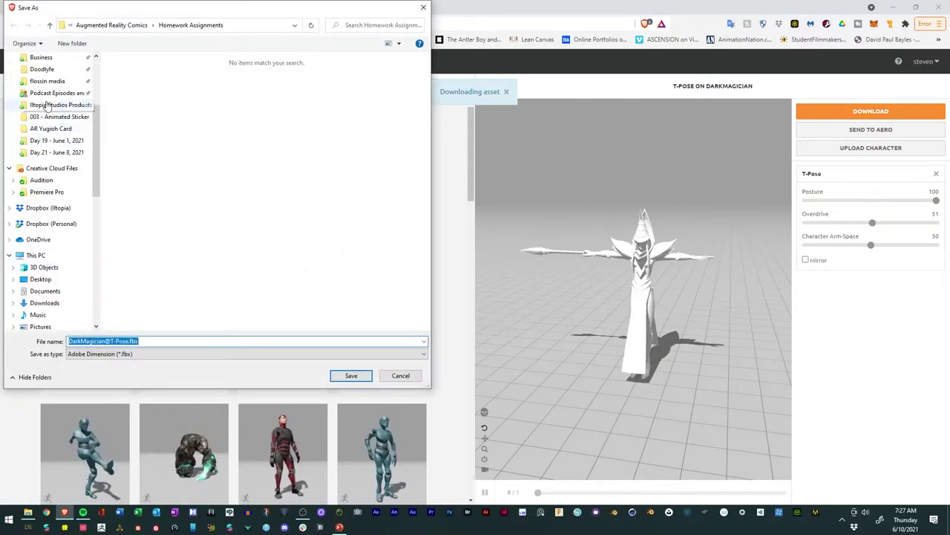
click(71, 128)
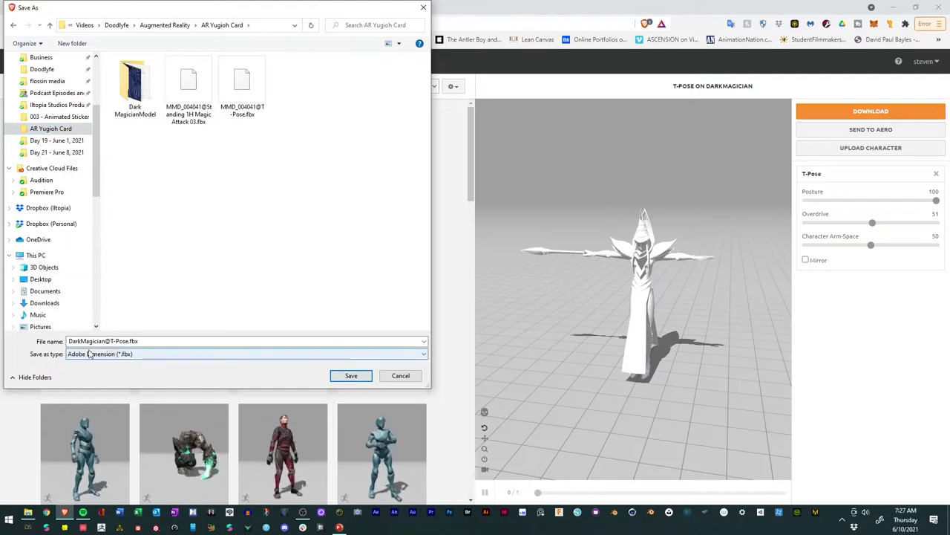
click(350, 375)
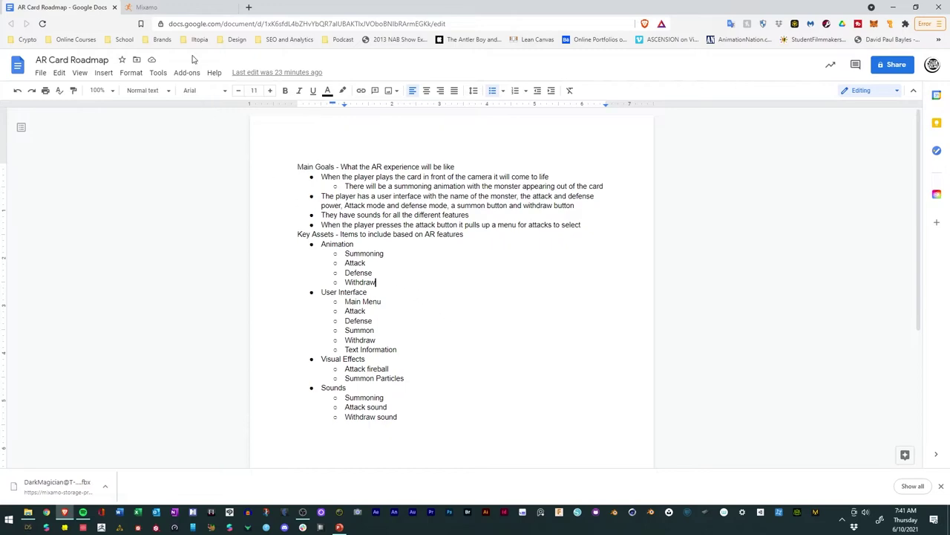
Step: Switch from the roadmap document back to Mixamo and search the animations for "spell"
click(190, 10)
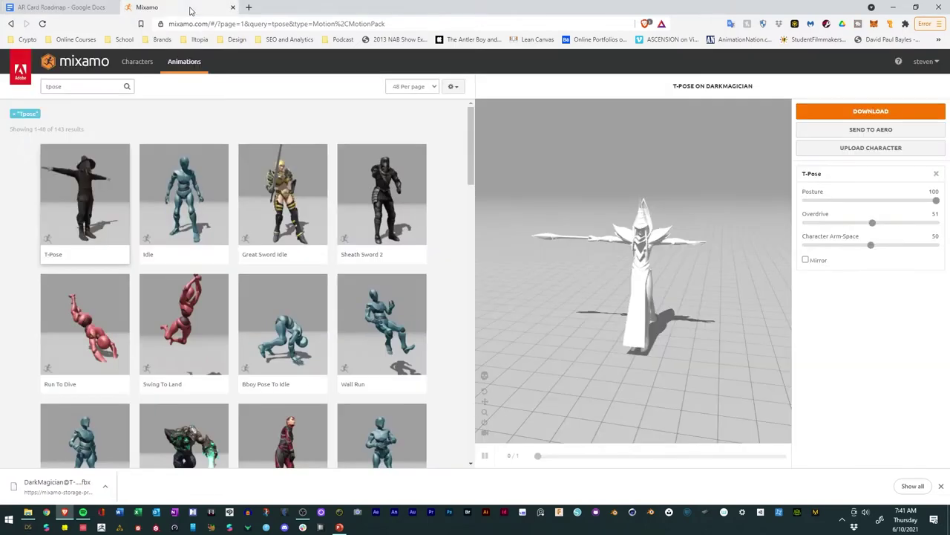
click(101, 88)
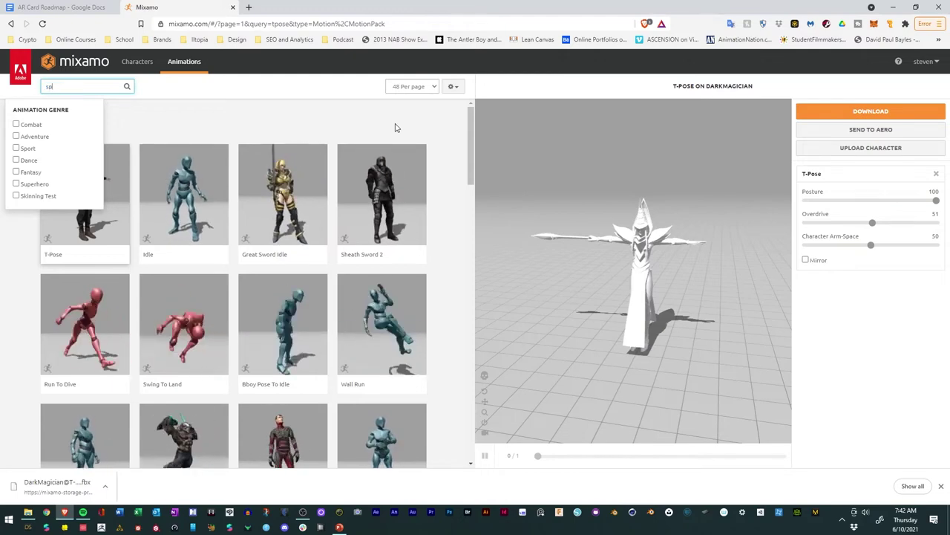
key(Return)
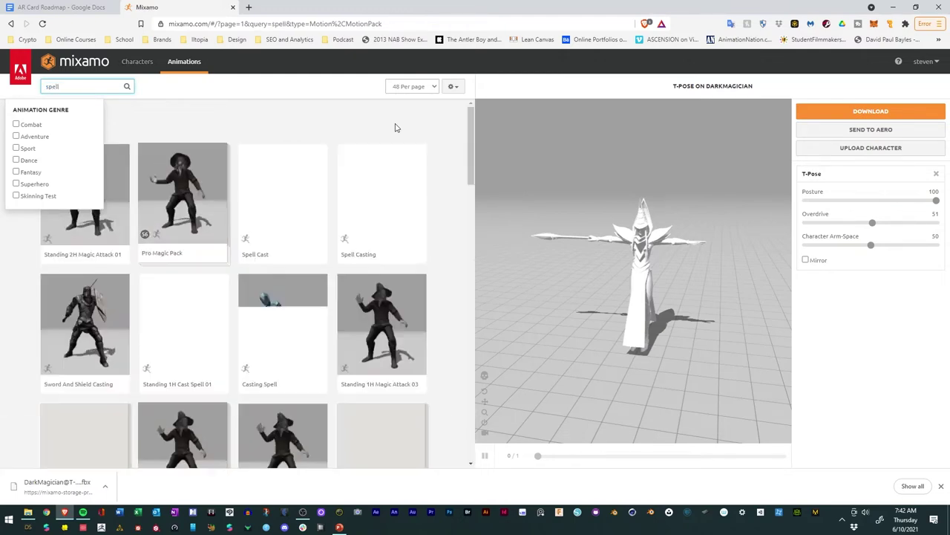
Step: Preview the Sword And Shield Casting, Standing 1H Magic Attack 03, Standing 2H Magic Attack 01 and Spell Cast animations on the Dark Magician
click(301, 133)
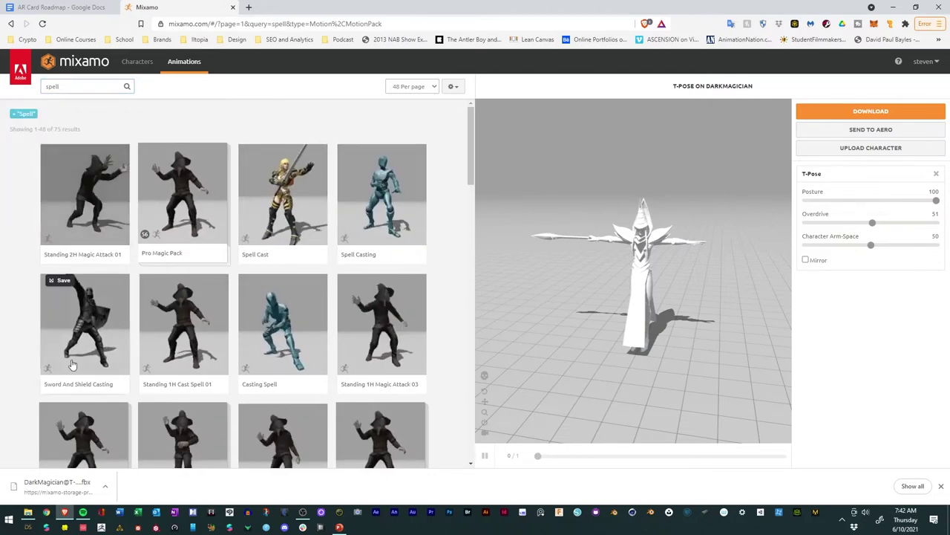
click(84, 339)
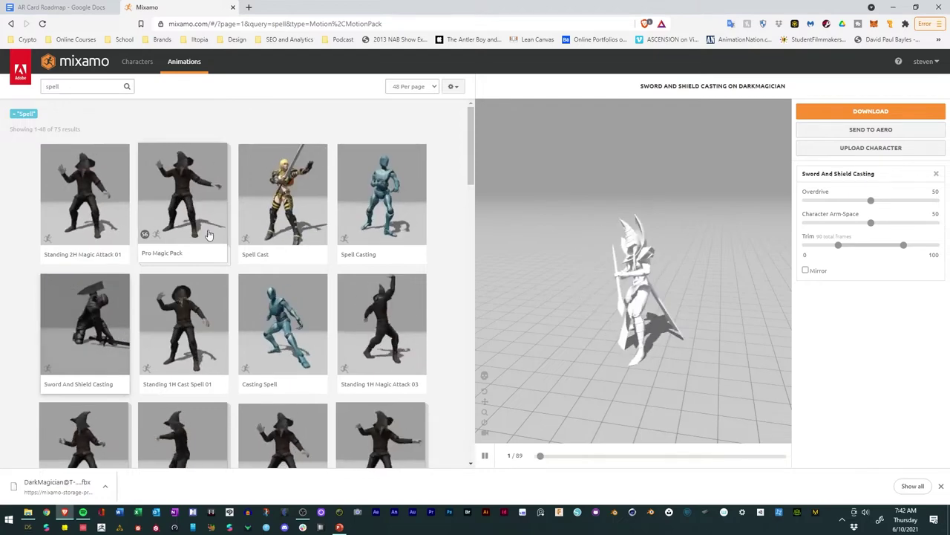
click(377, 289)
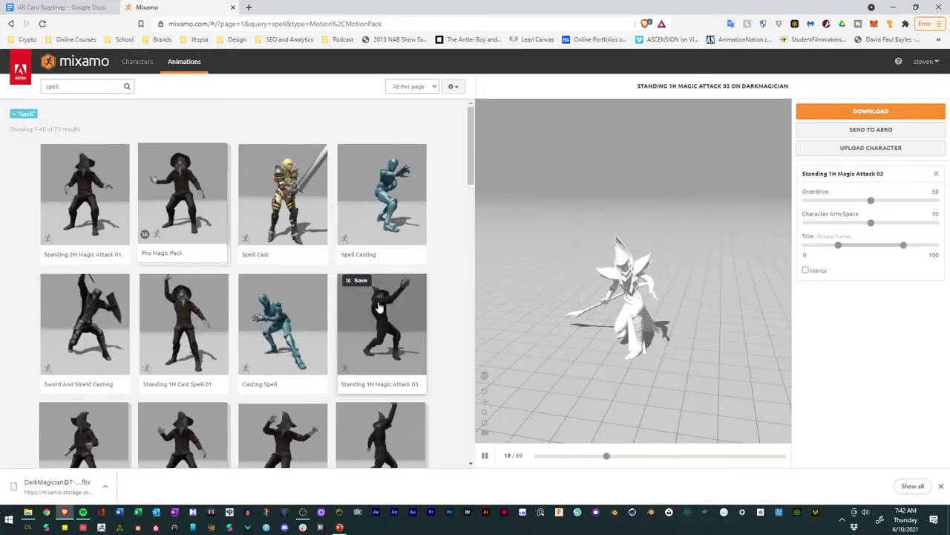
click(81, 192)
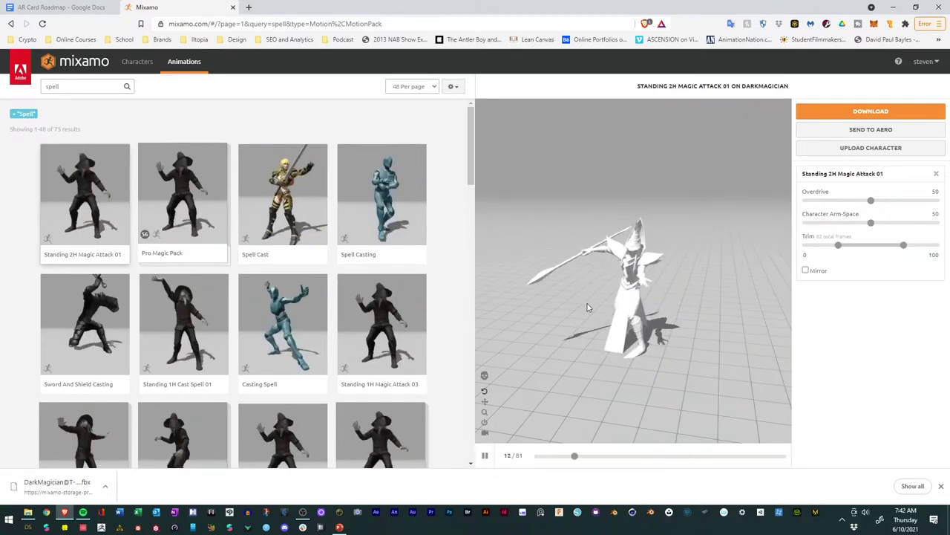
drag(681, 345, 663, 268)
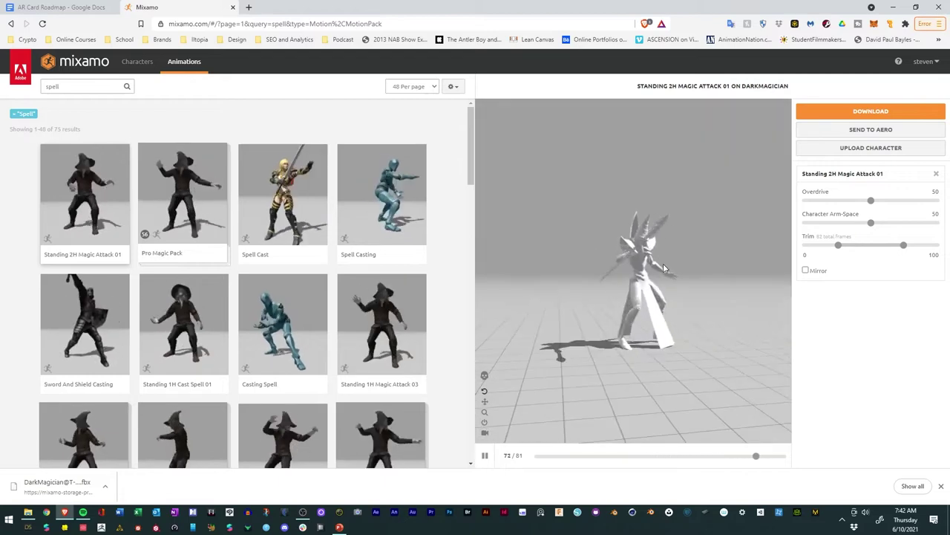
click(304, 192)
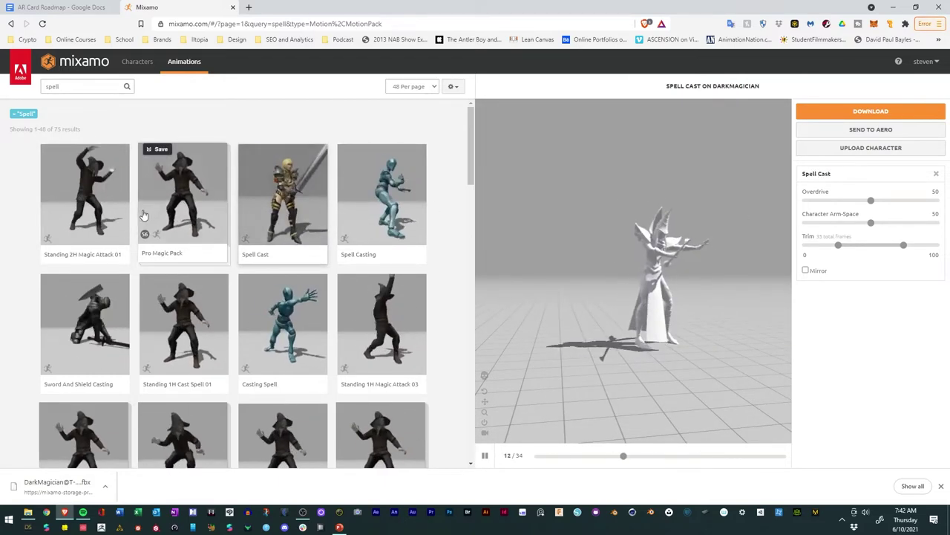
Step: Preview Lite Magic Pack and Standing Walk Right, and apply the Magic Spell Casting animation to the Dark Magician
scroll(196, 320, down, 3)
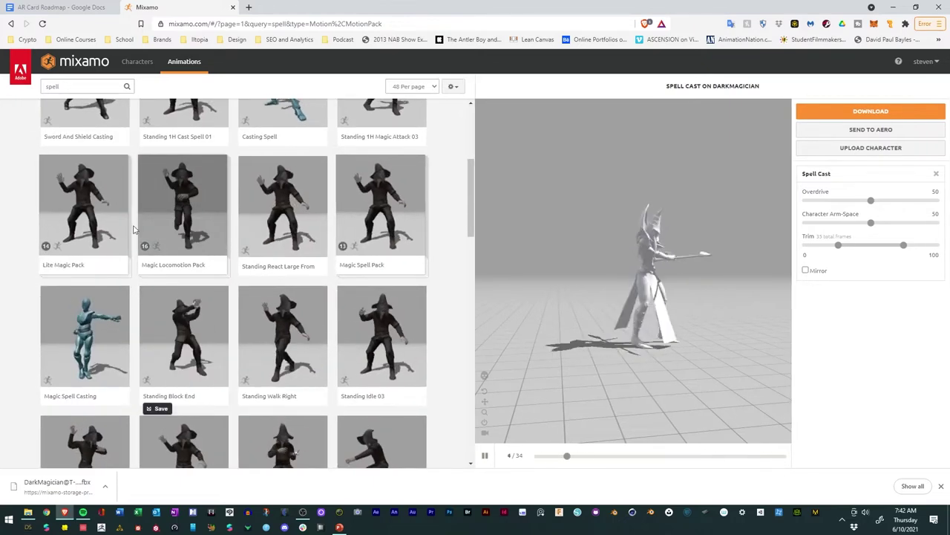
click(77, 218)
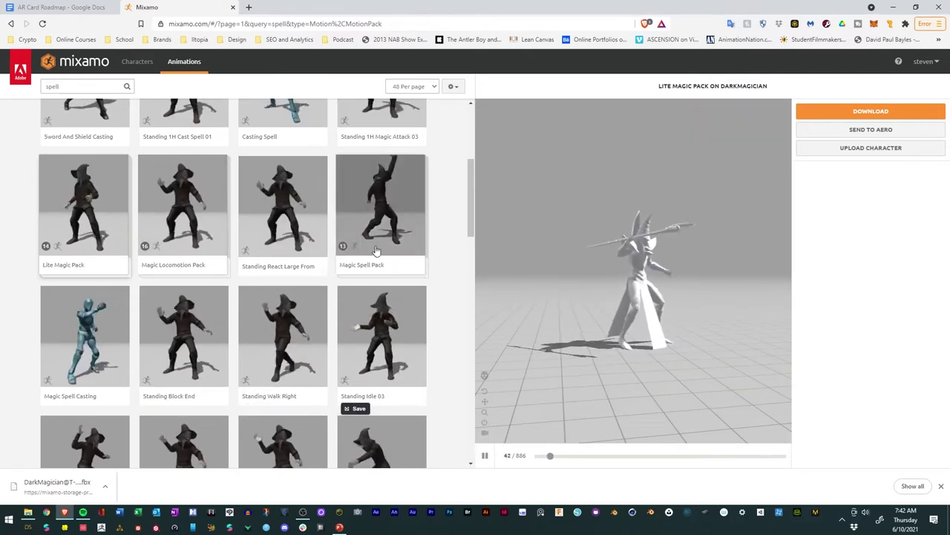
click(280, 334)
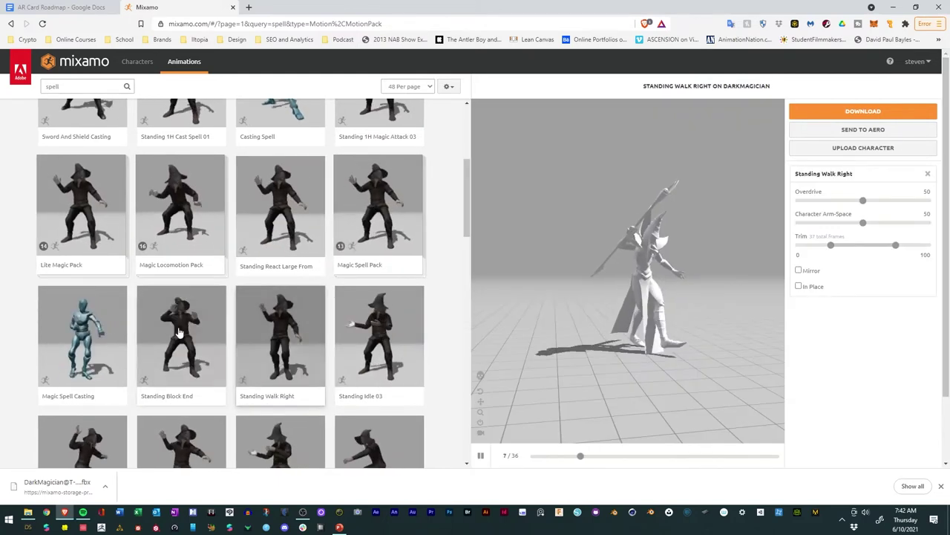
click(87, 337)
scroll(49, 169, down, 2)
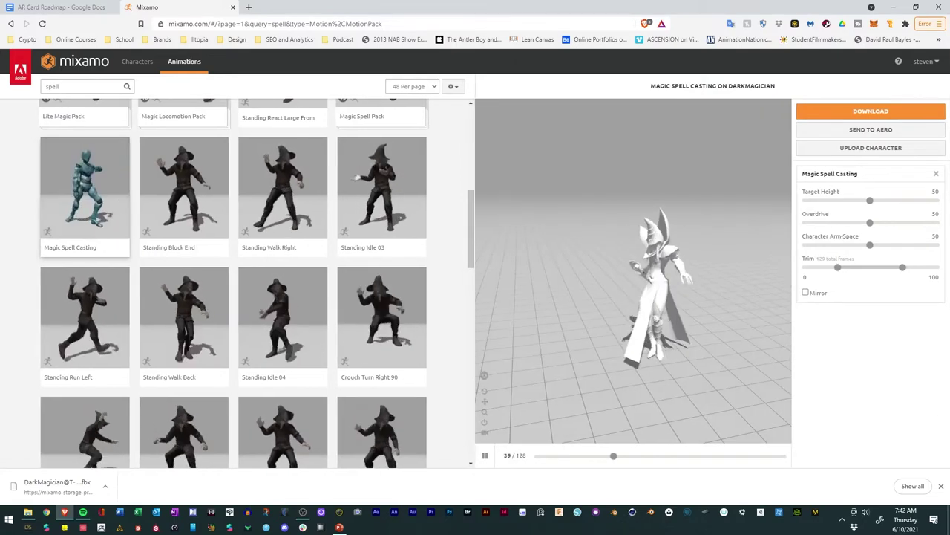
Step: Download the Magic Spell Casting animation without skin and save it as DarkMagician@Magic Spell Casting.fbx in the AR Yugioh Card folder
click(856, 114)
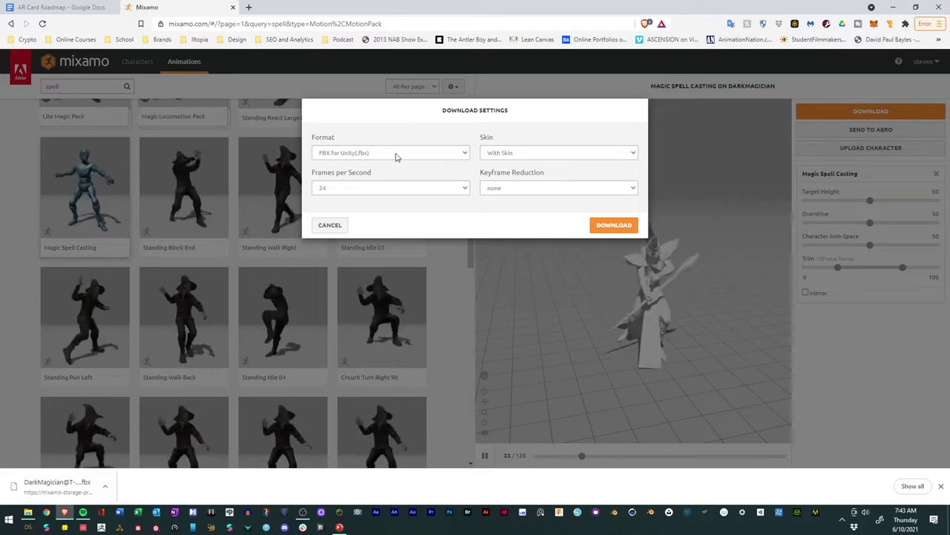
click(530, 153)
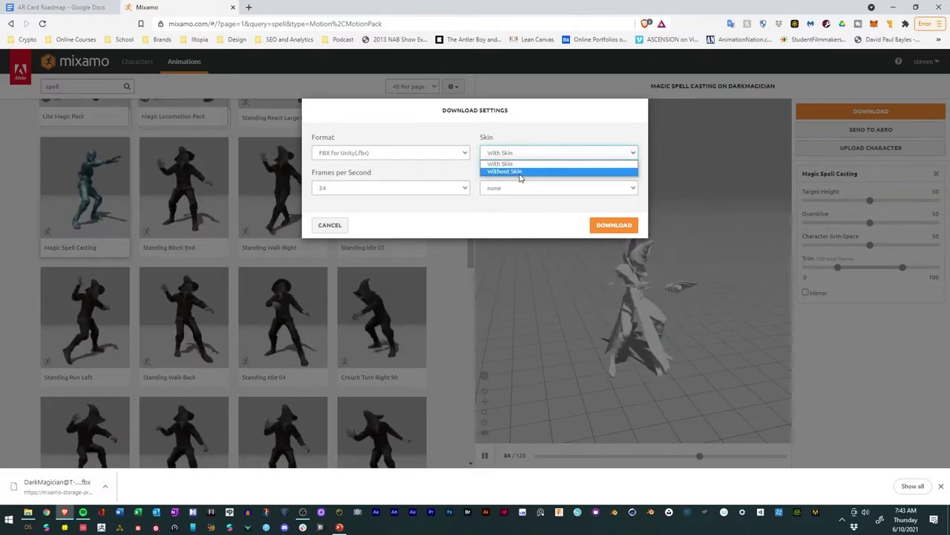
click(518, 172)
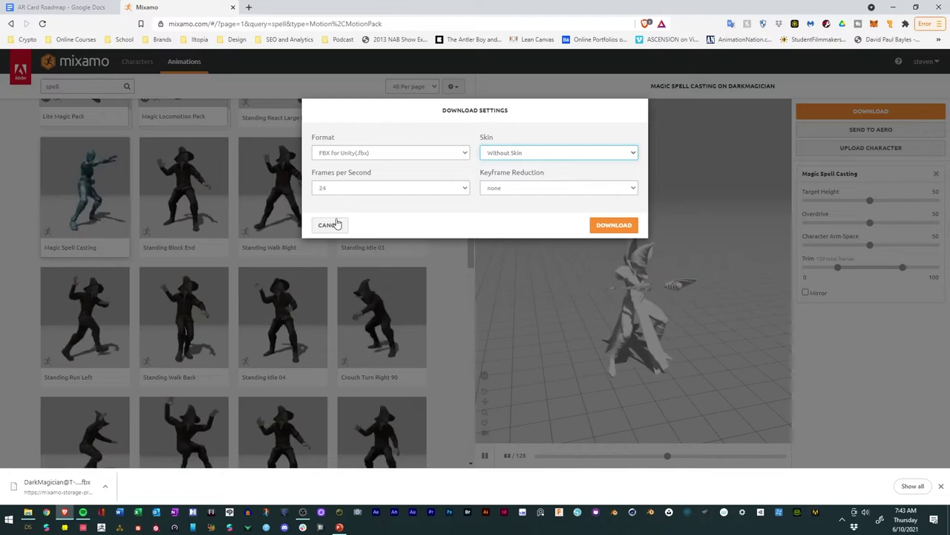
click(620, 225)
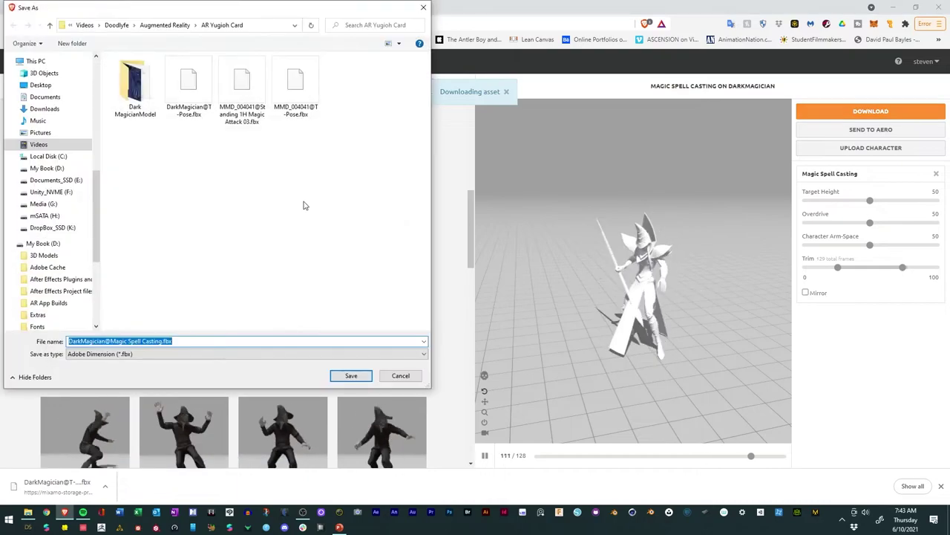
click(351, 376)
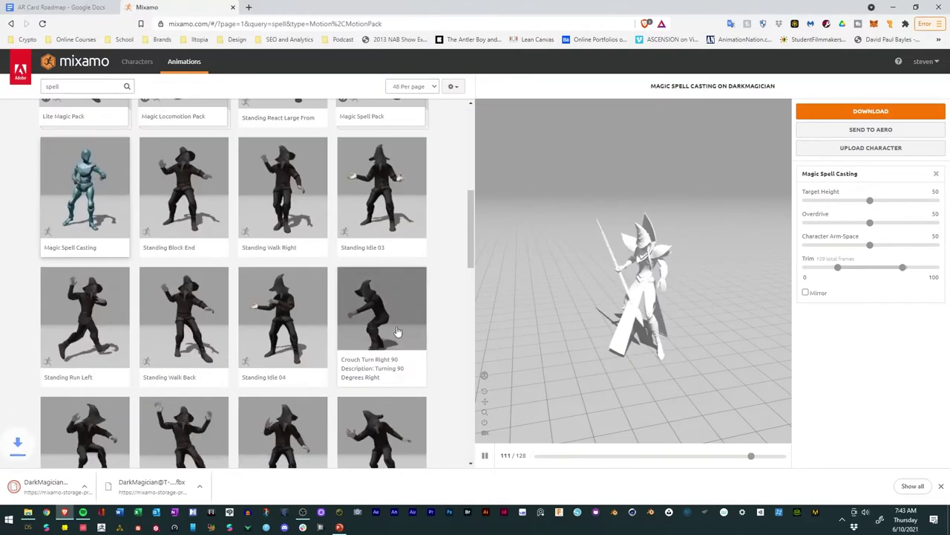
Step: Browse the remaining spell animations, and search the animation library for "defense" and look through the results
scroll(342, 243, down, 2)
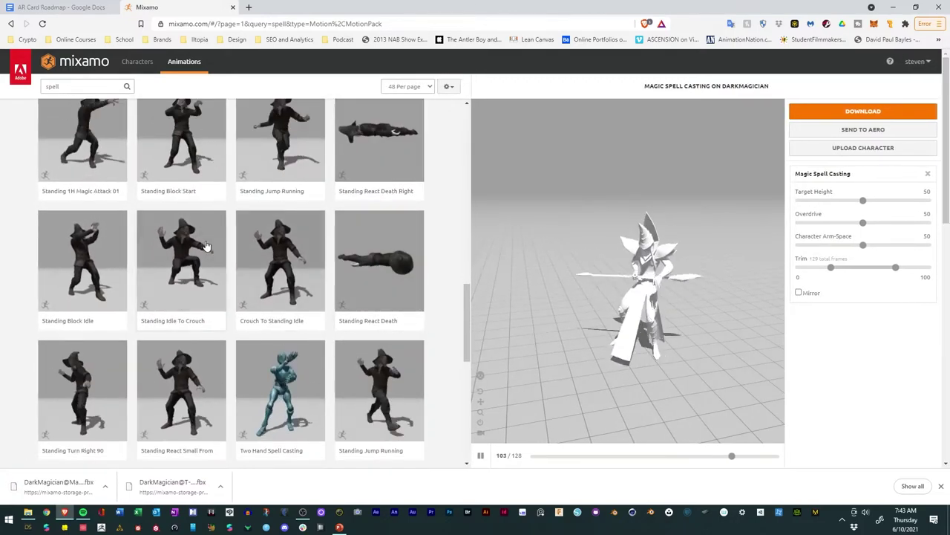
scroll(234, 258, down, 2)
scroll(237, 253, up, 10)
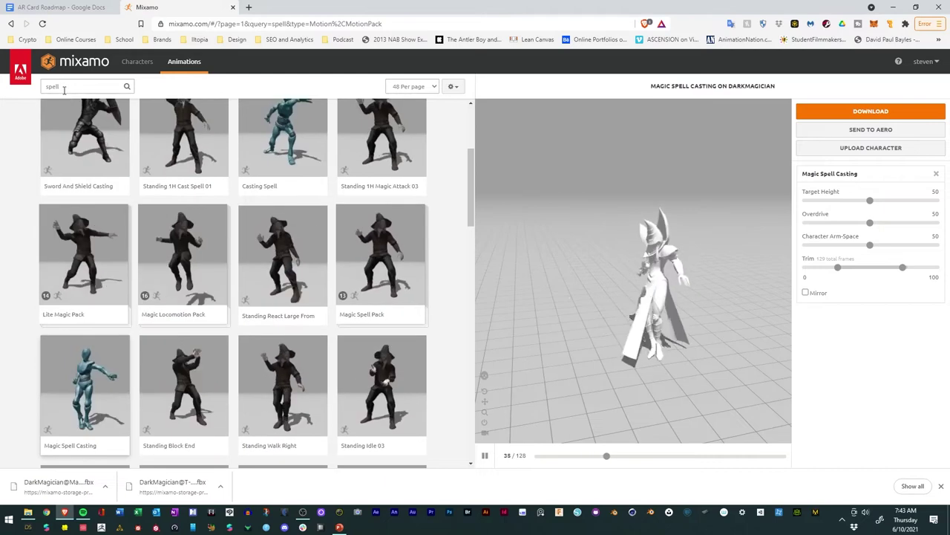
click(64, 87)
text(defense)
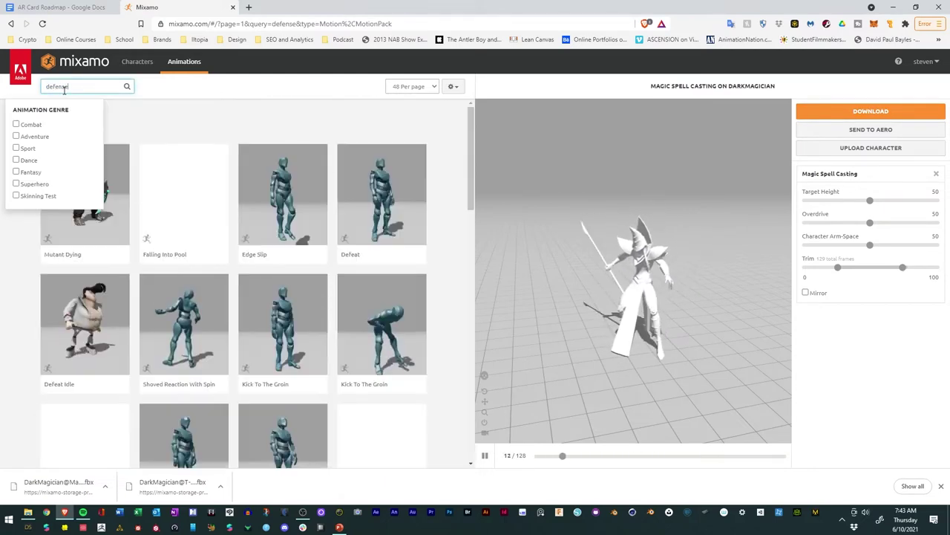
key(Return)
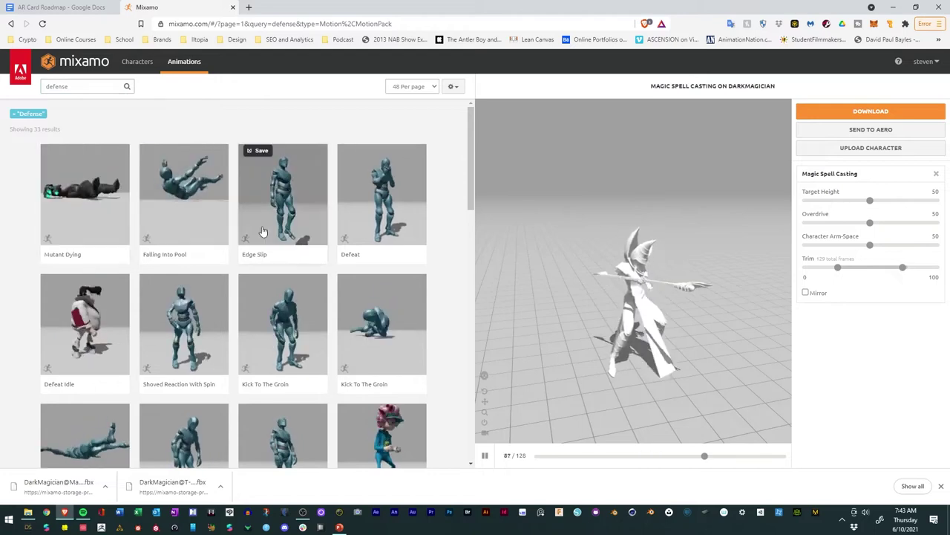
scroll(314, 229, down, 5)
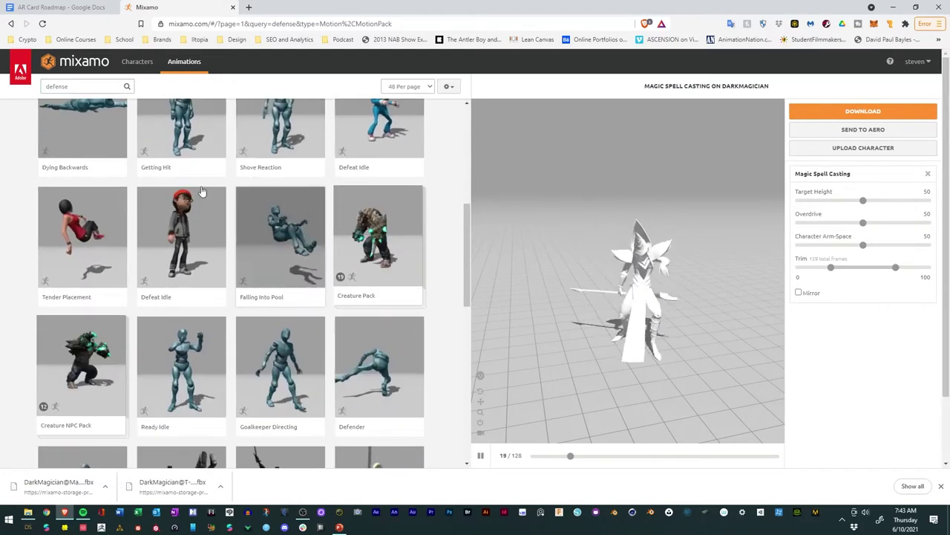
Step: Replace the animation search term with "block"
click(96, 90)
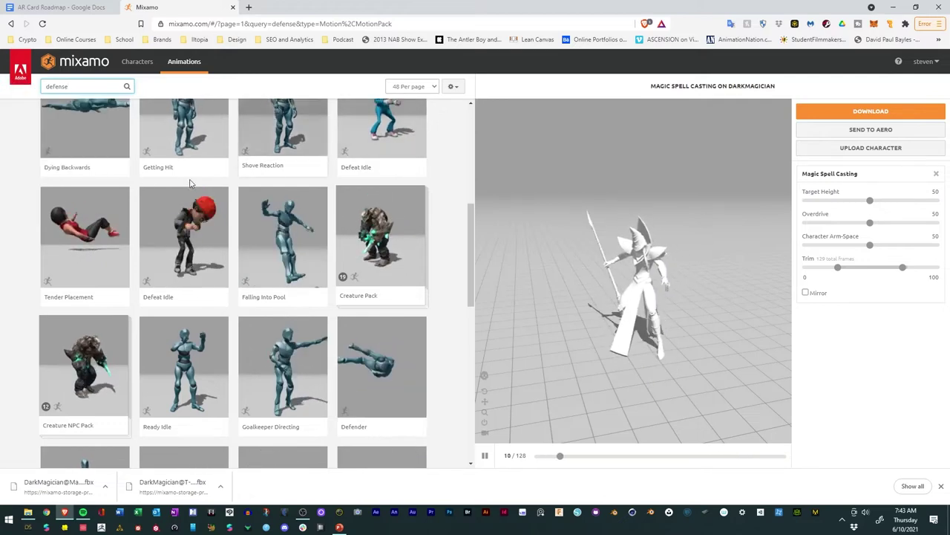
key(ctrl+a)
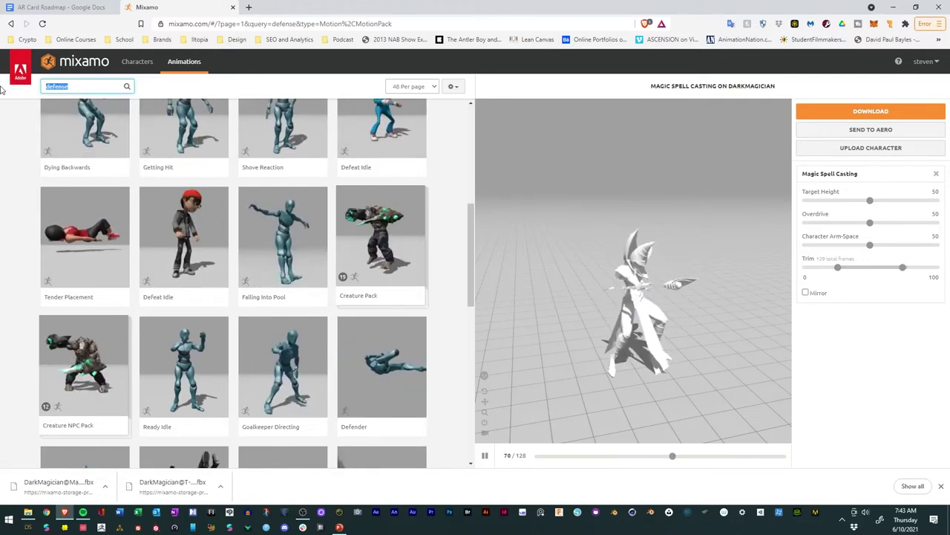
text(block)
key(Return)
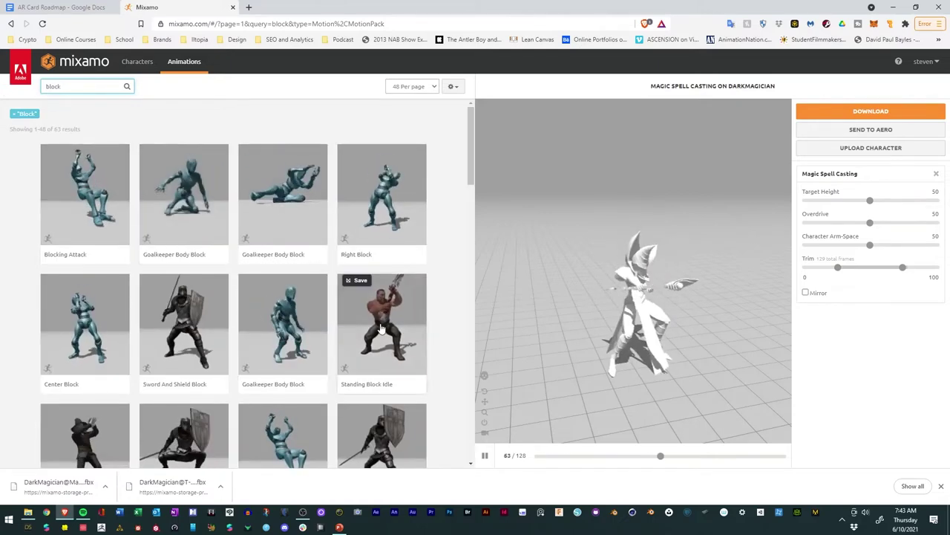
Step: Compare Sword And Shield Crouch Block, Standing Block React Large and Sword And Shield Block Idle with Standing Block Idle, and apply Standing Block Idle
click(404, 329)
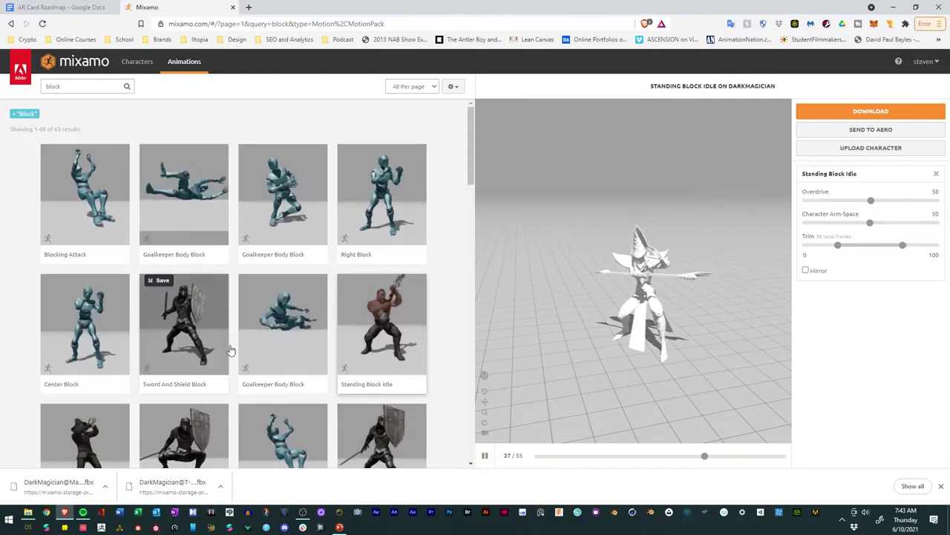
scroll(324, 303, down, 2)
click(170, 315)
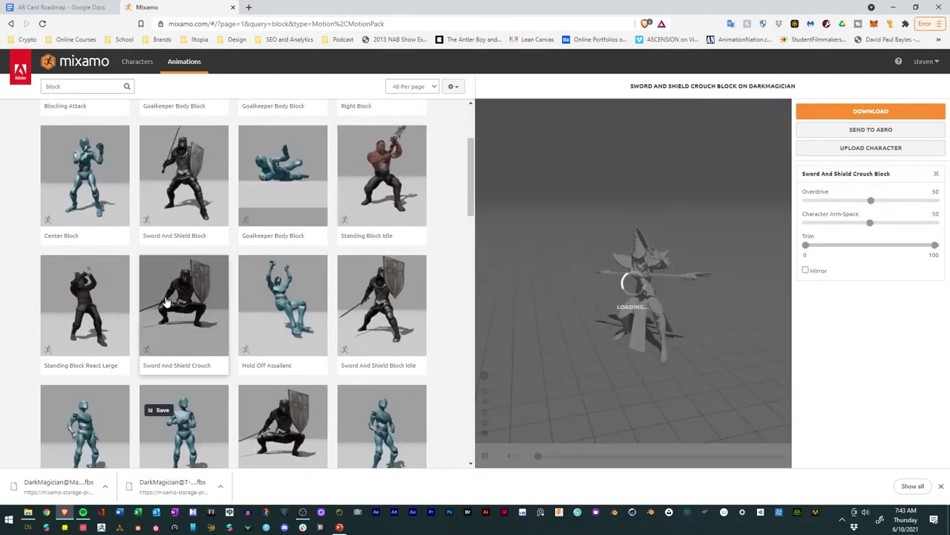
click(85, 299)
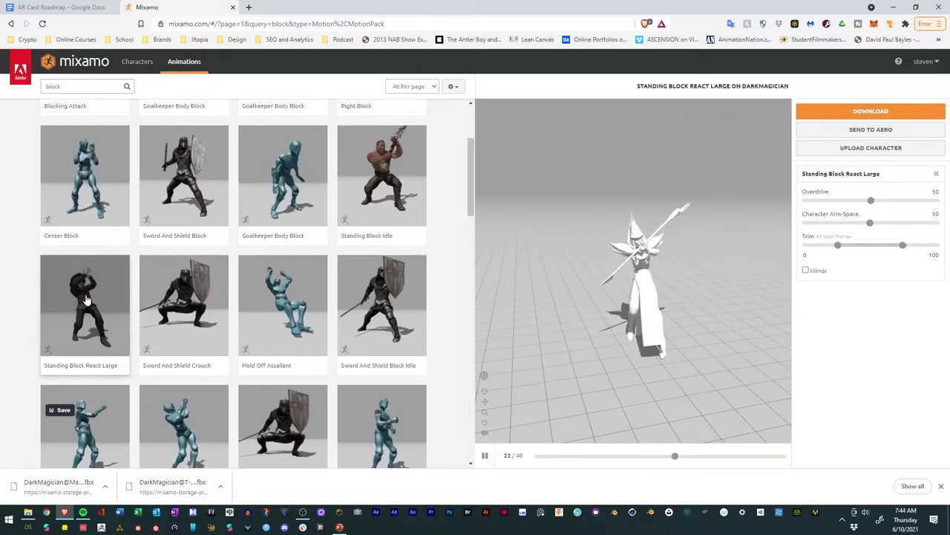
click(379, 294)
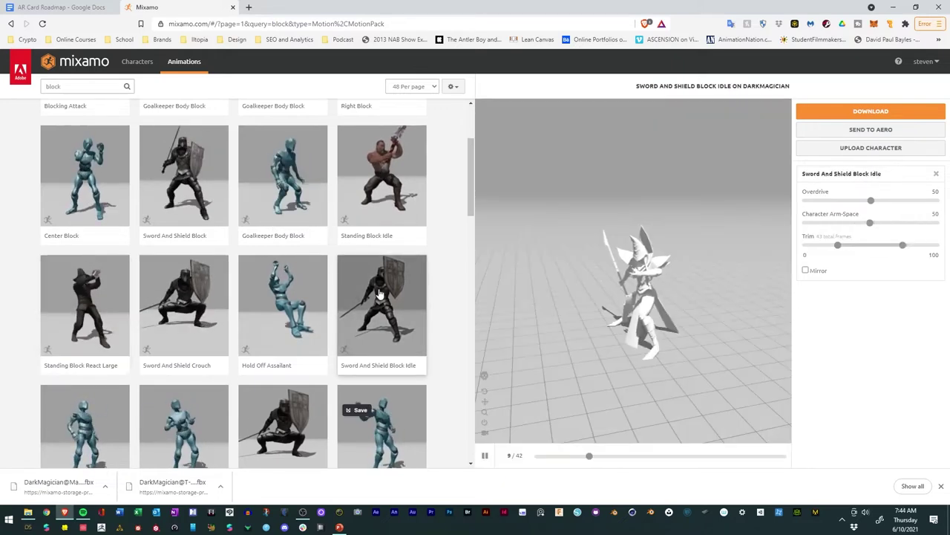
click(401, 181)
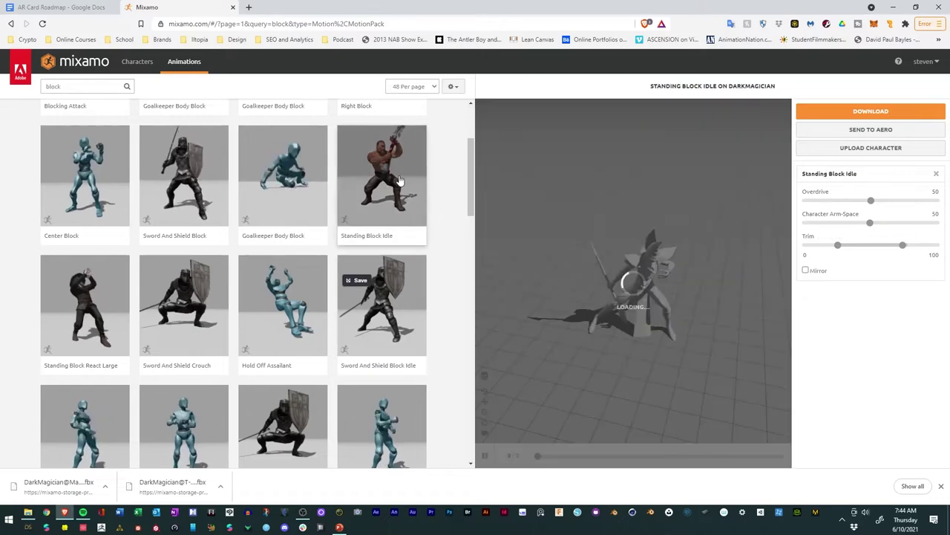
Step: Test low and high Overdrive values up to 99 on the Standing Block Idle animation and set Overdrive to 48
drag(572, 248, 595, 284)
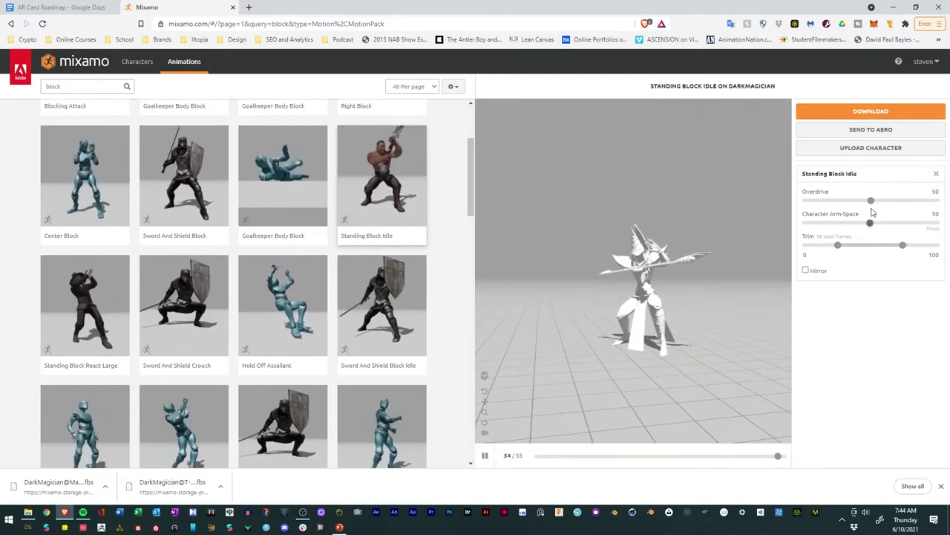
drag(847, 202, 821, 202)
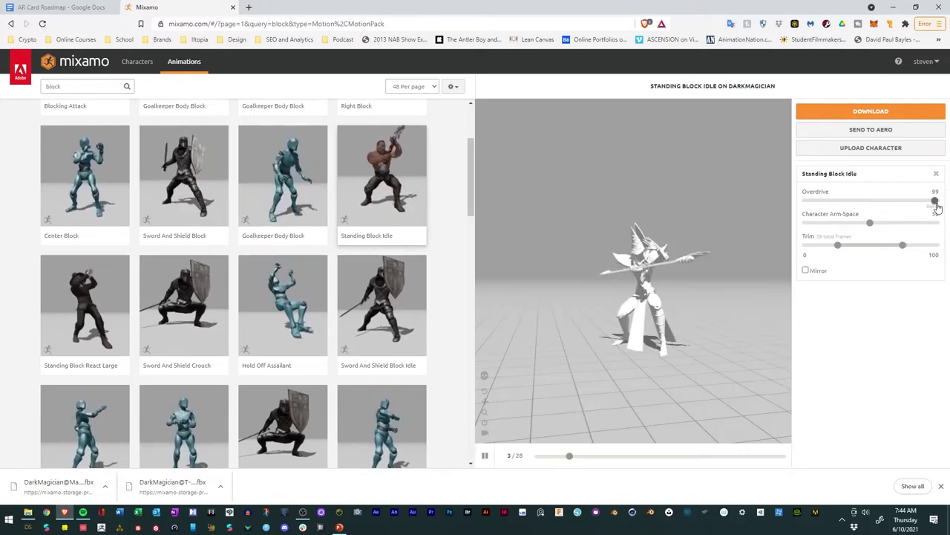
drag(933, 201, 928, 206)
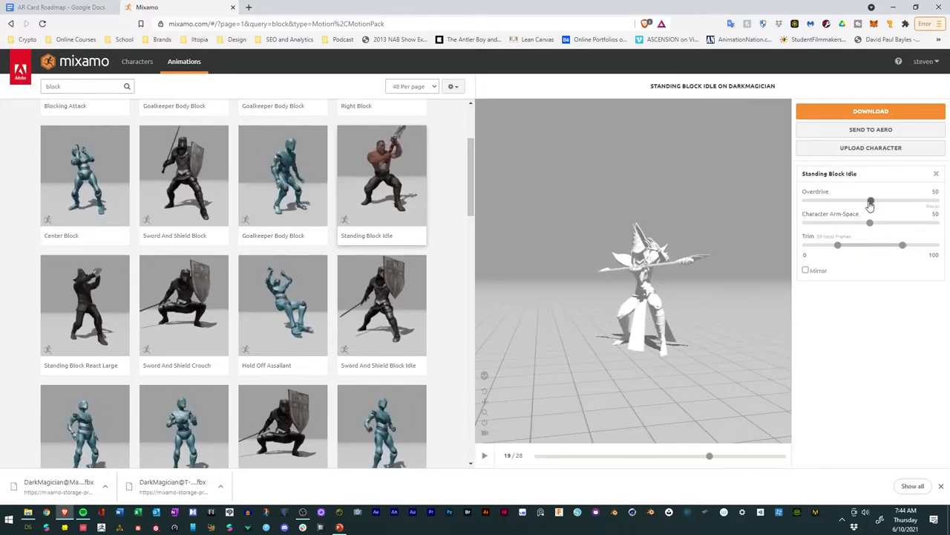
drag(870, 205, 867, 204)
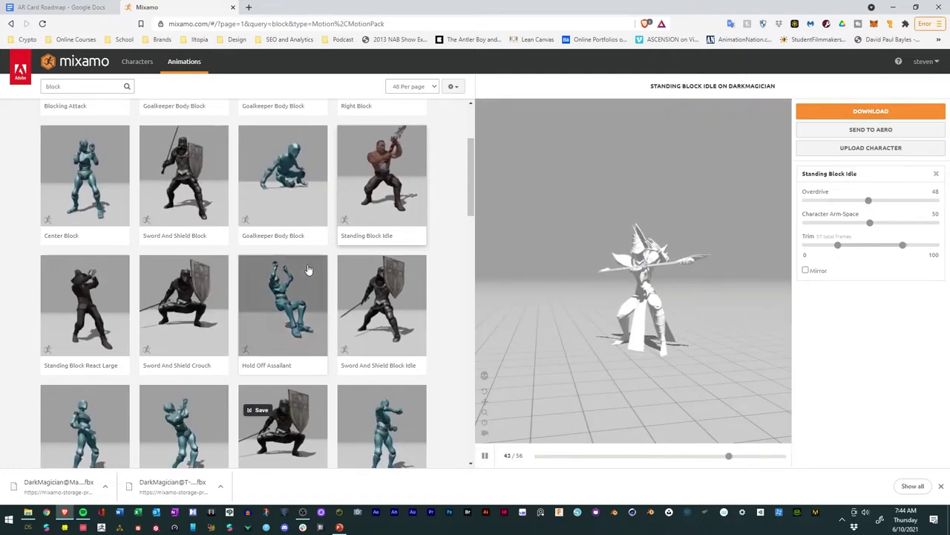
Step: Download the Standing Block Idle animation as FBX for Unity without skin at 24 fps, saved as DarkMagician@Standing Block Idle.fbx
scroll(310, 272, down, 3)
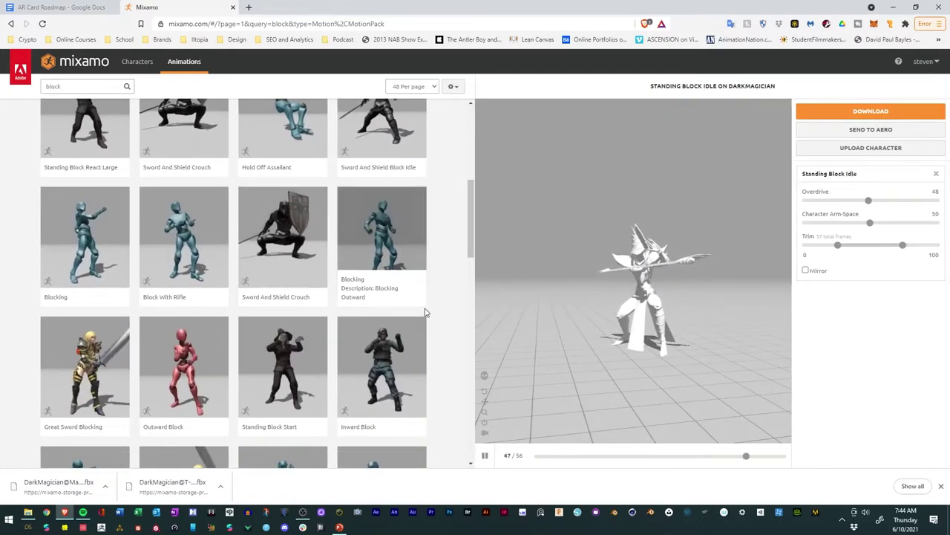
click(853, 112)
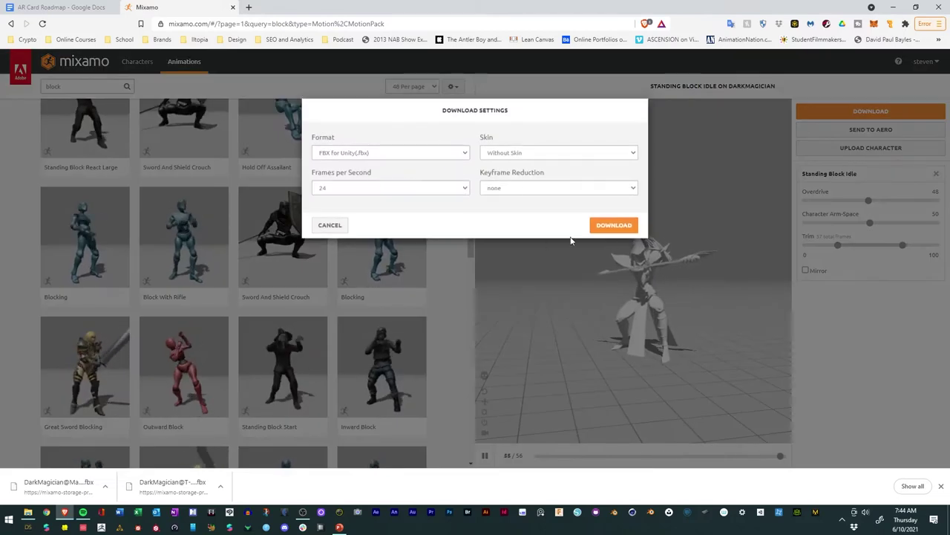
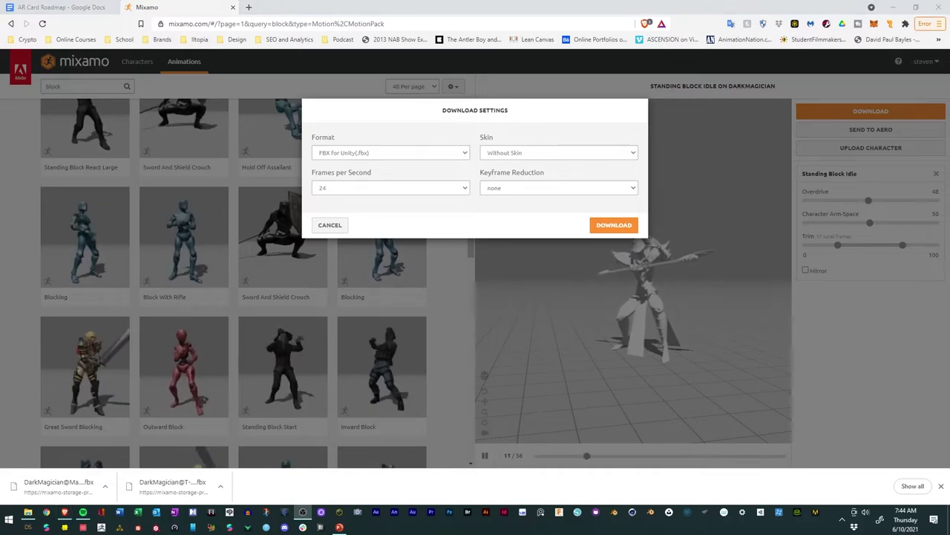
click(613, 227)
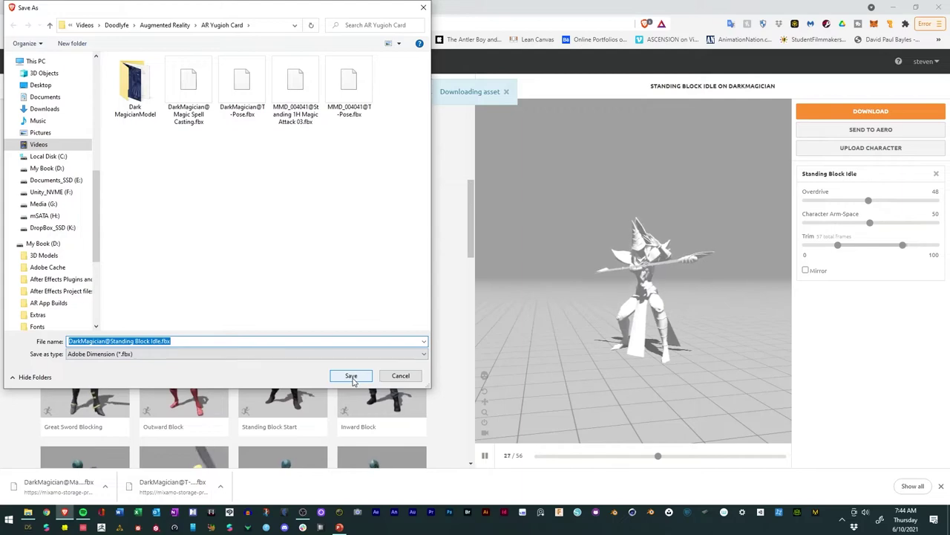
click(350, 375)
Step: Look through the remaining block animations, and search the animation library for "enter"
scroll(360, 327, down, 3)
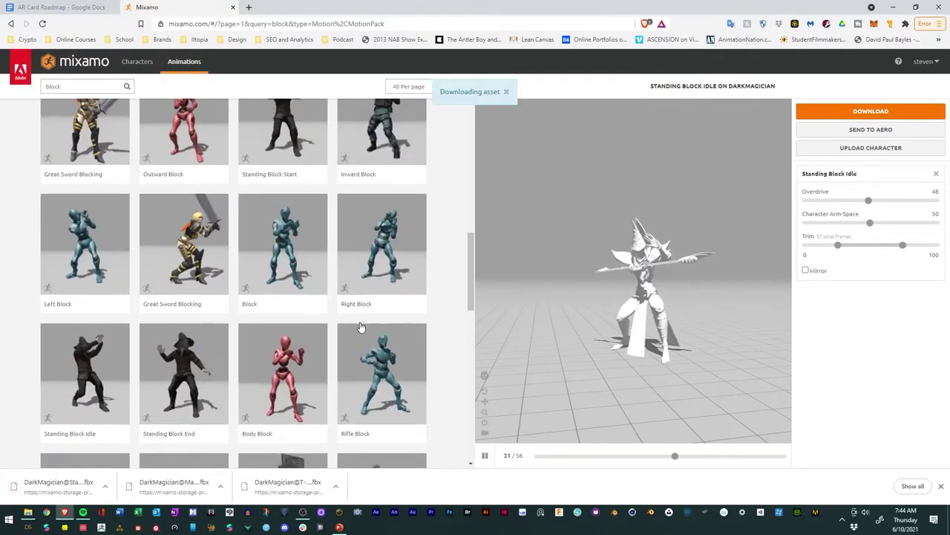
scroll(360, 327, down, 4)
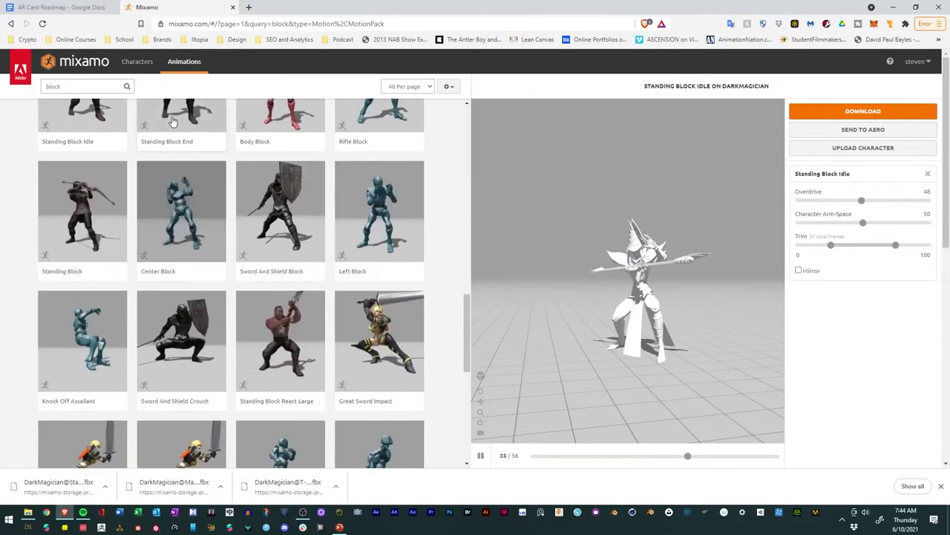
double_click(71, 86)
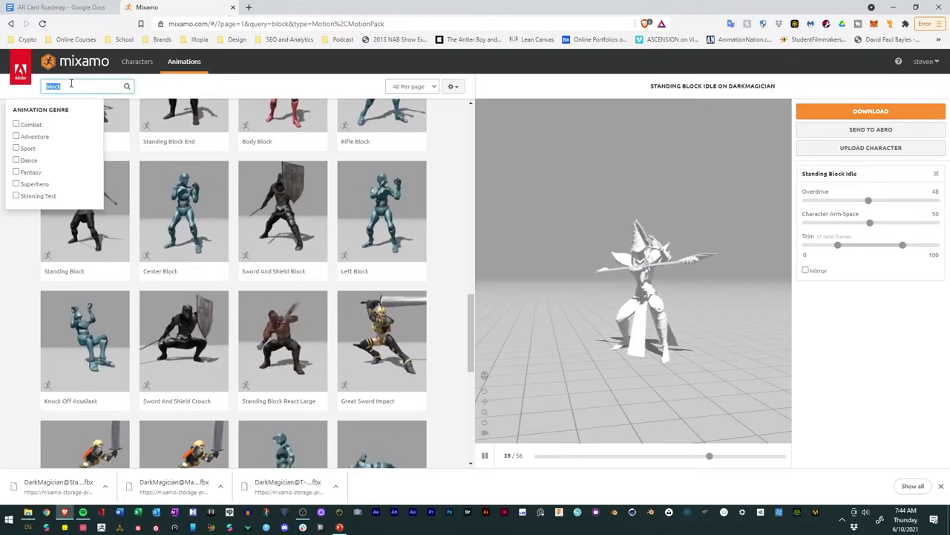
text(enter)
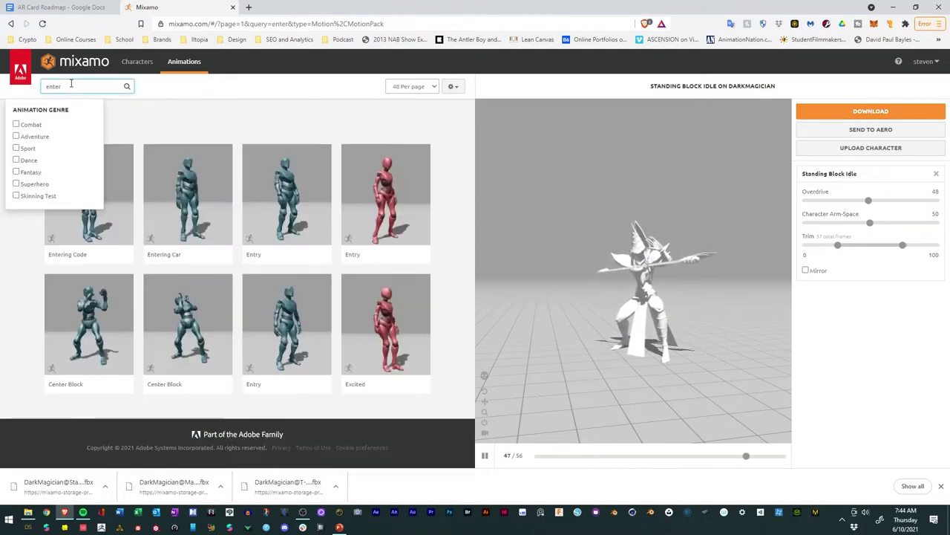
click(268, 120)
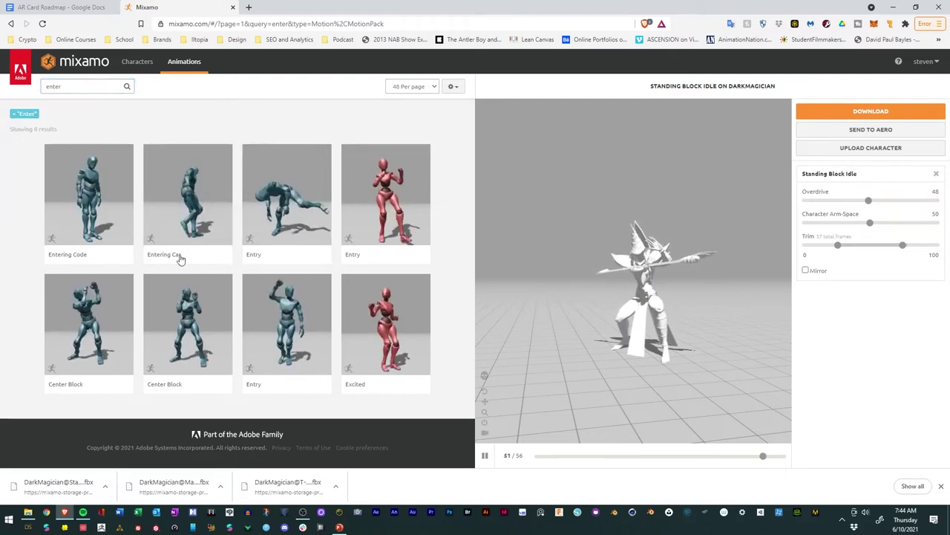
Step: Search the animation library for "jump" and look through the results for a suitable entrance animation
click(77, 87)
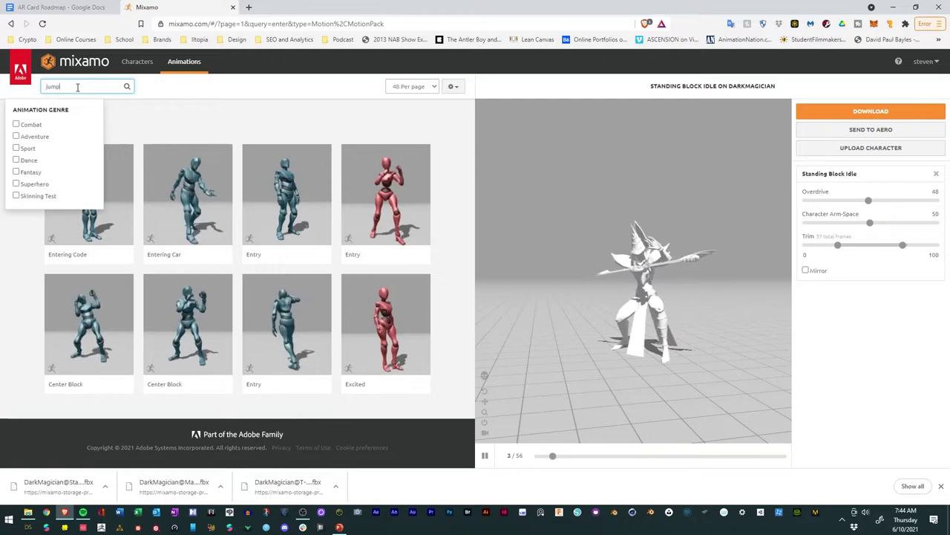
click(166, 118)
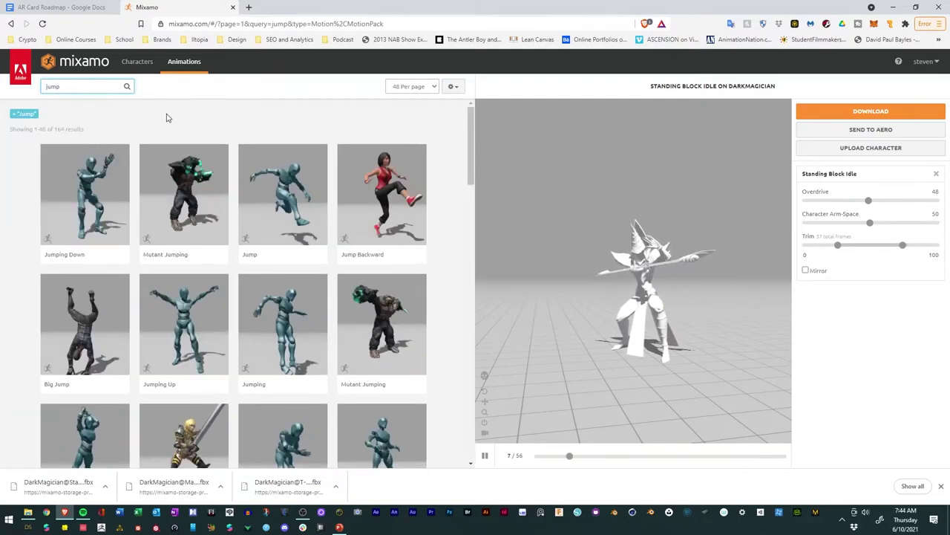
mouse_move(205, 286)
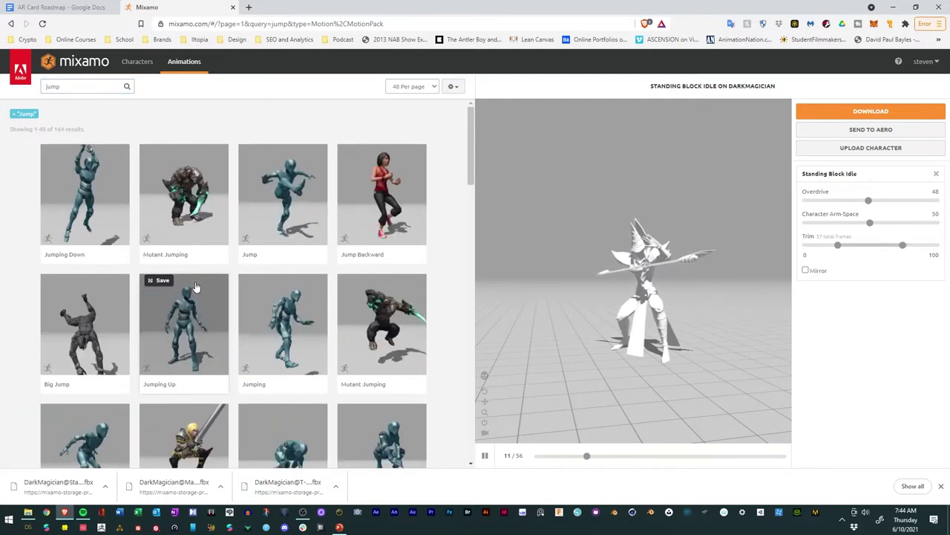
mouse_move(261, 364)
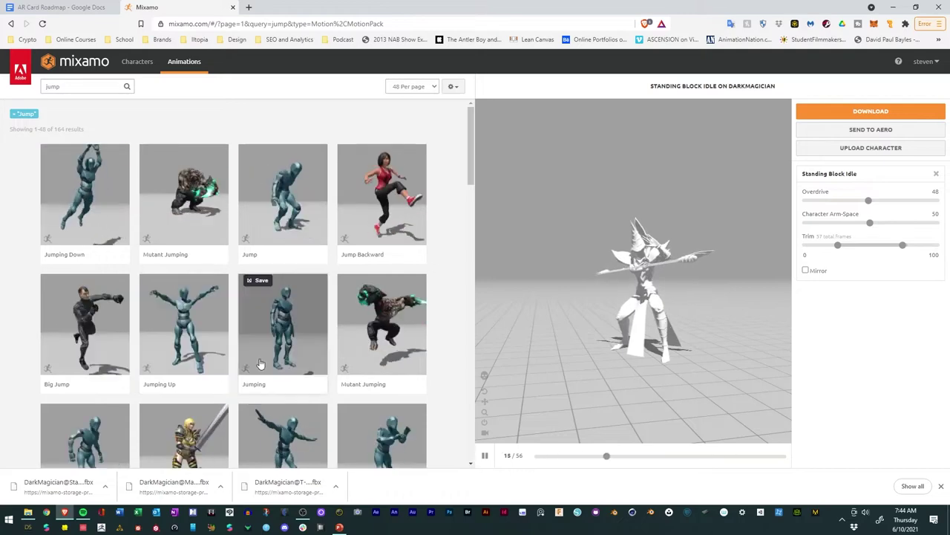
scroll(263, 361, down, 2)
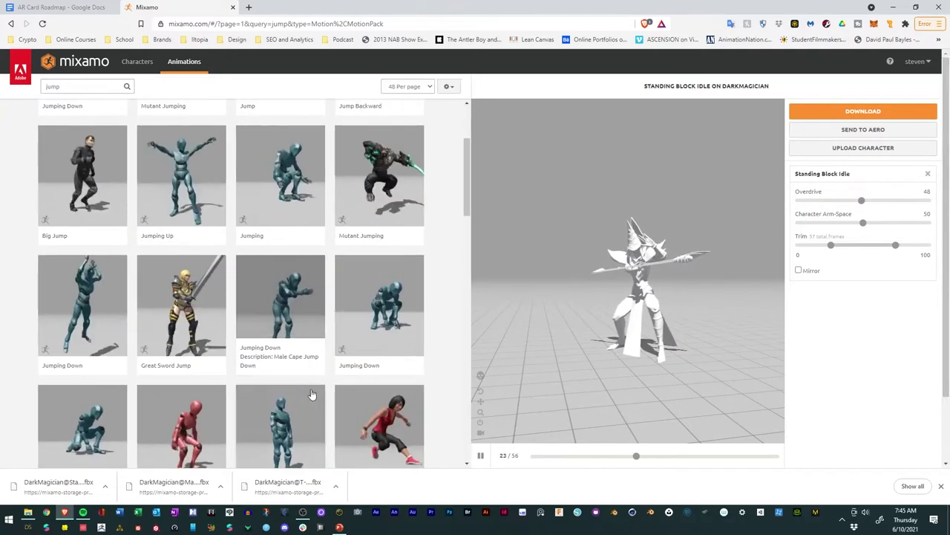
scroll(329, 396, down, 1)
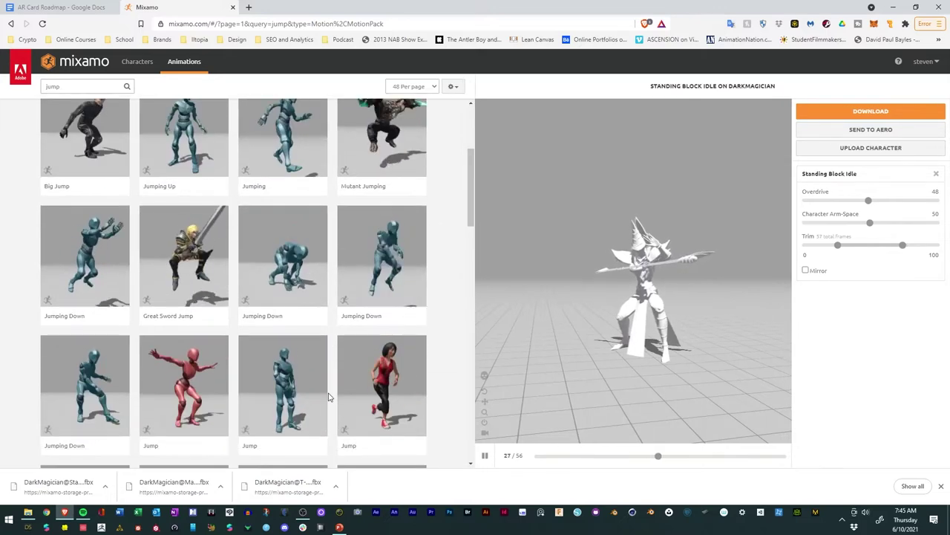
scroll(329, 396, down, 3)
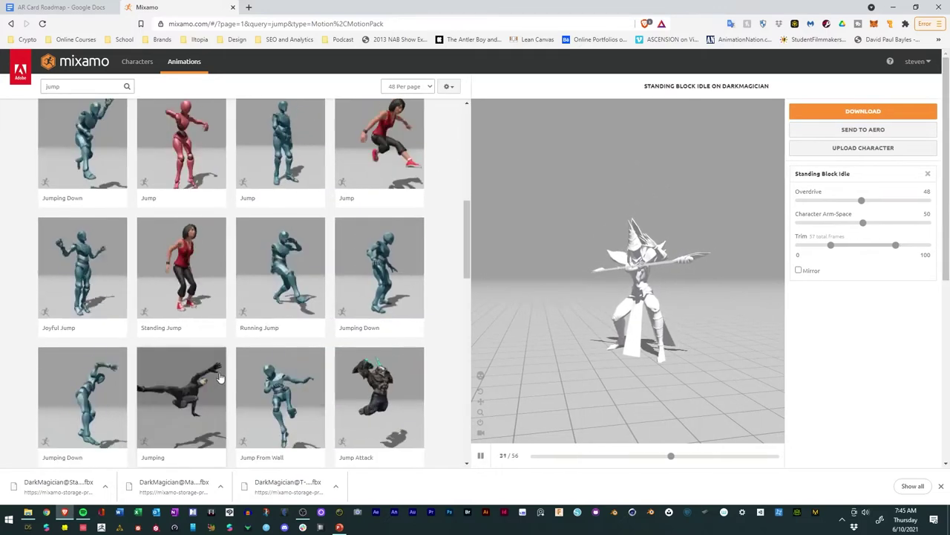
scroll(221, 375, down, 5)
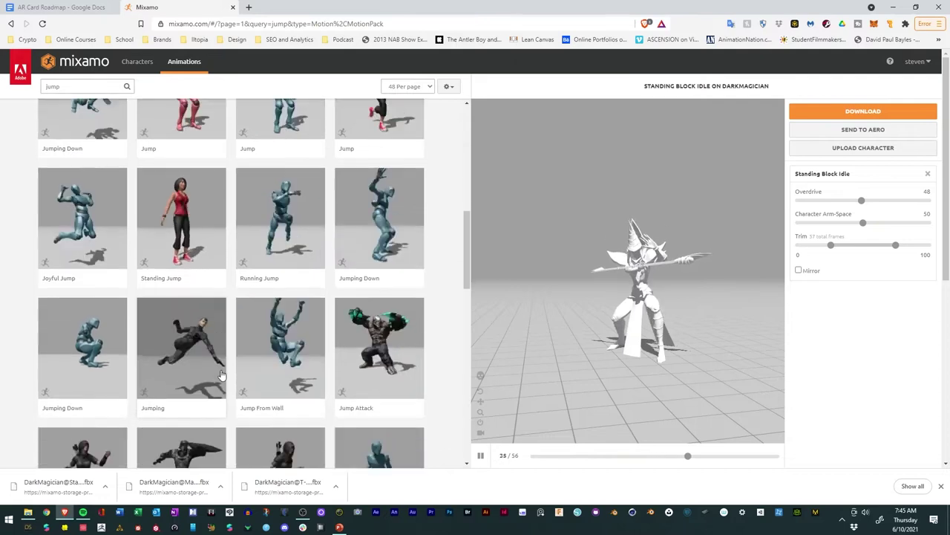
scroll(220, 375, down, 3)
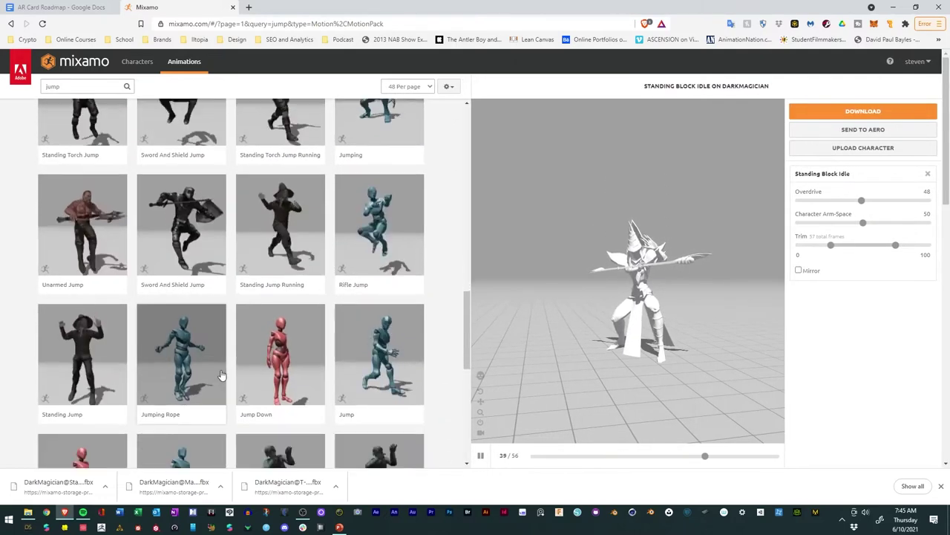
scroll(220, 375, down, 1)
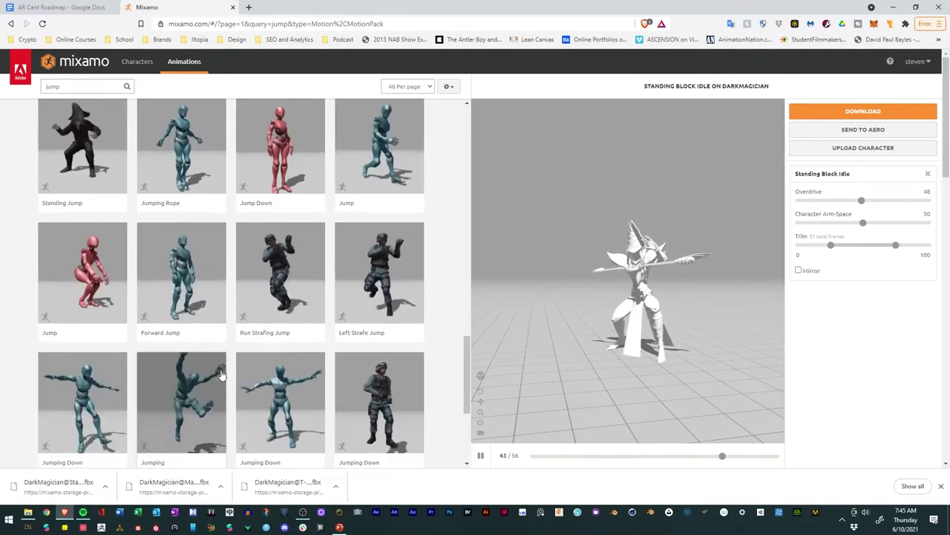
scroll(221, 374, down, 1)
scroll(221, 375, up, 3)
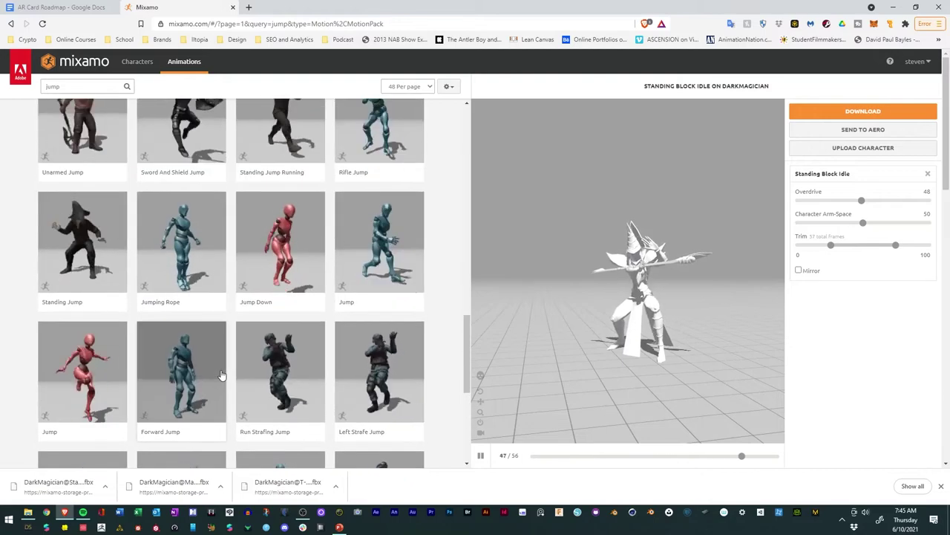
scroll(221, 375, up, 10)
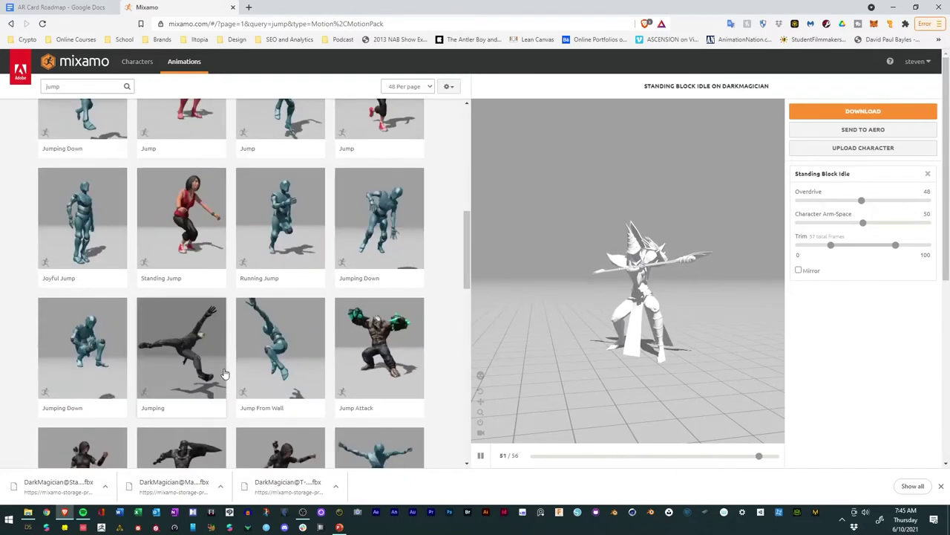
scroll(225, 372, up, 4)
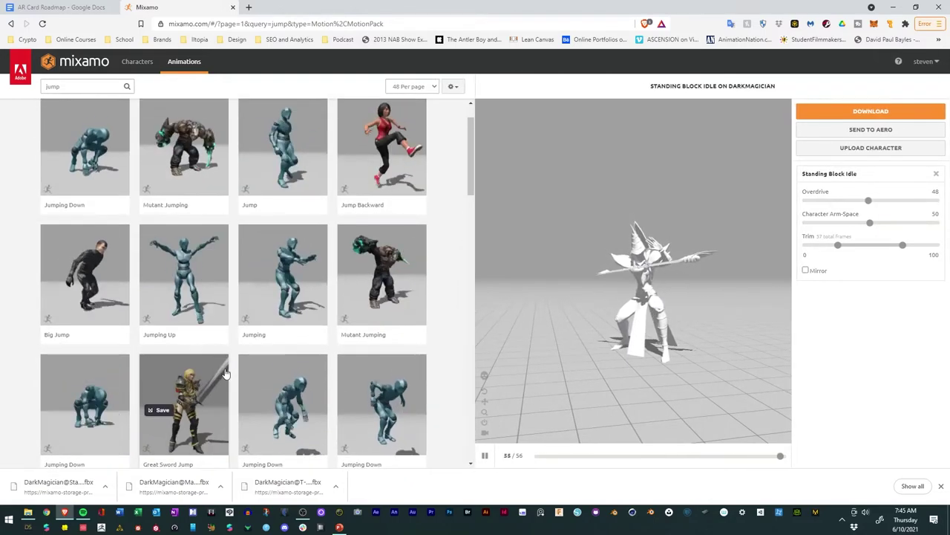
Step: Preview Great Sword Jump, Jumping Up, both Mutant Jumping animations and Jumping Down on the Dark Magician, and browse the other jump animations
click(198, 379)
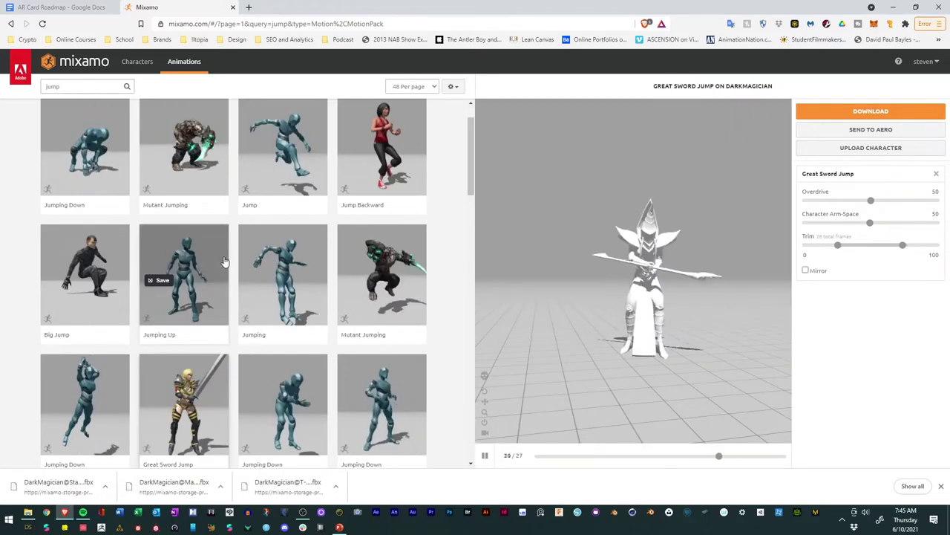
scroll(234, 255, up, 2)
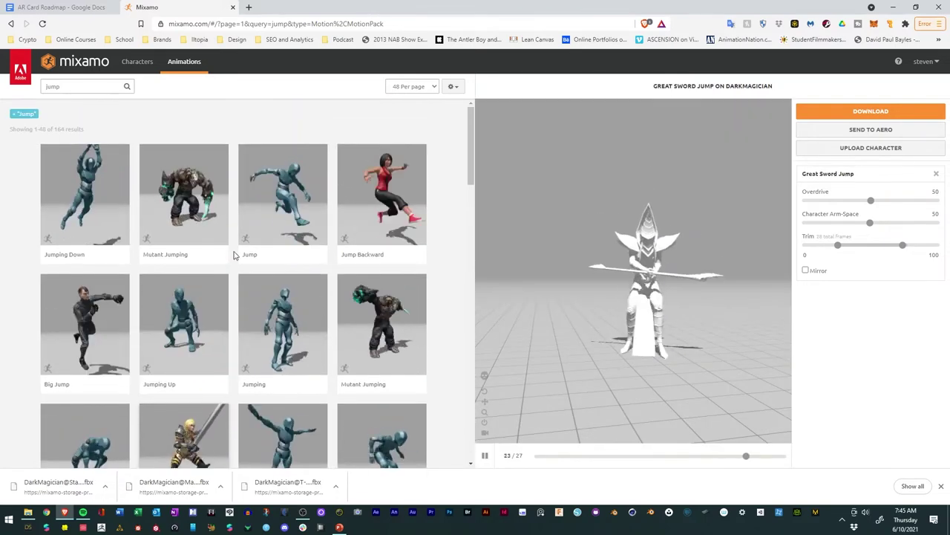
click(198, 320)
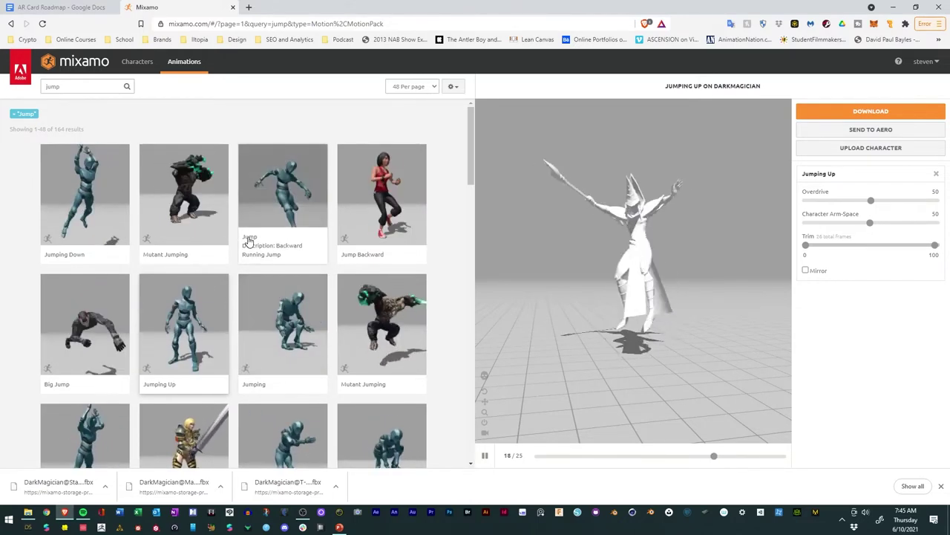
click(362, 319)
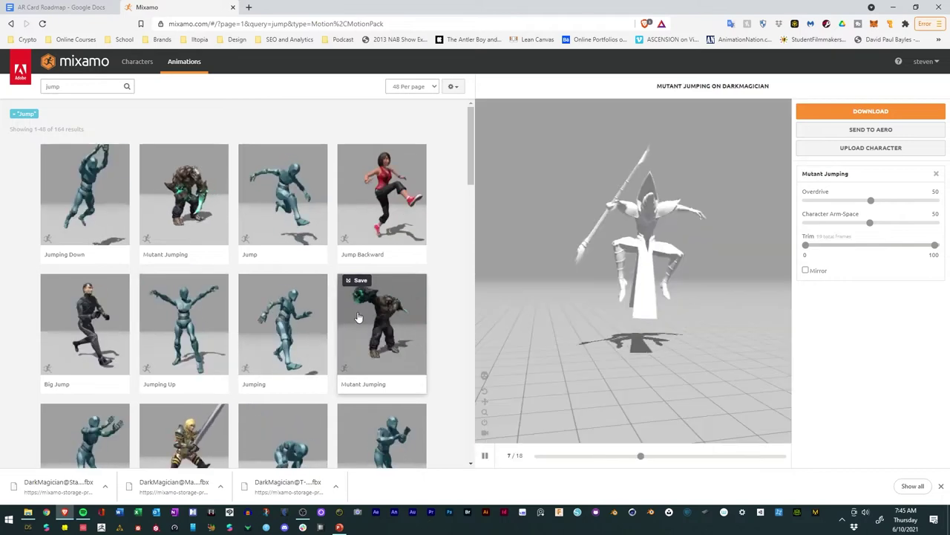
click(204, 200)
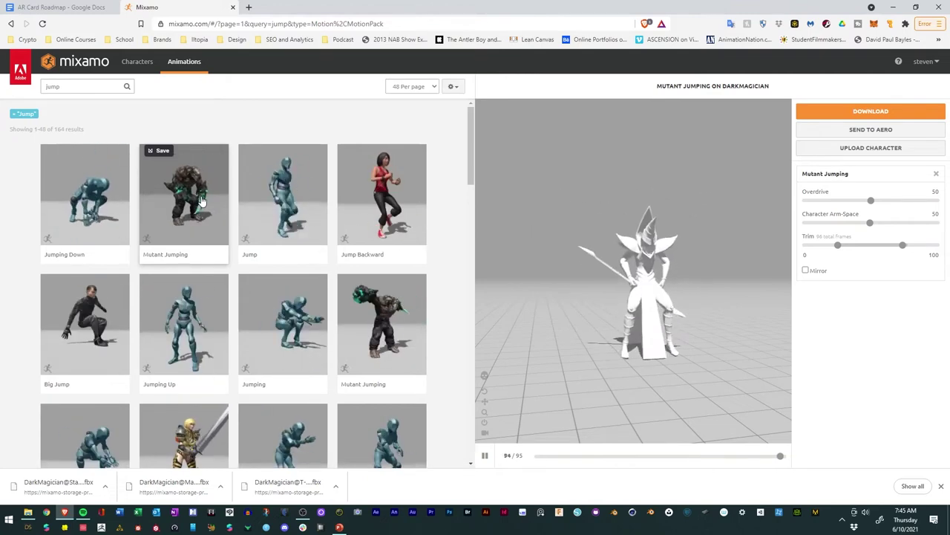
click(97, 204)
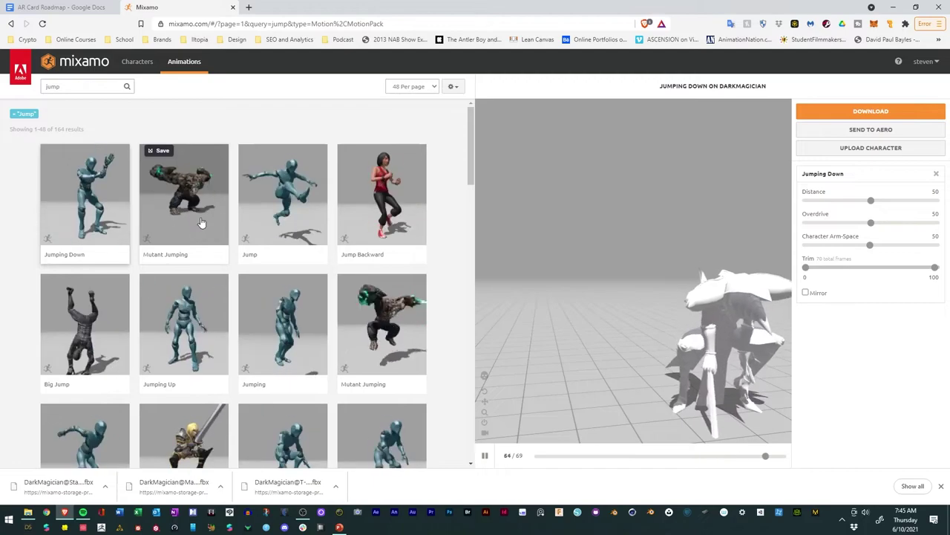
scroll(271, 227, down, 3)
scroll(271, 230, up, 3)
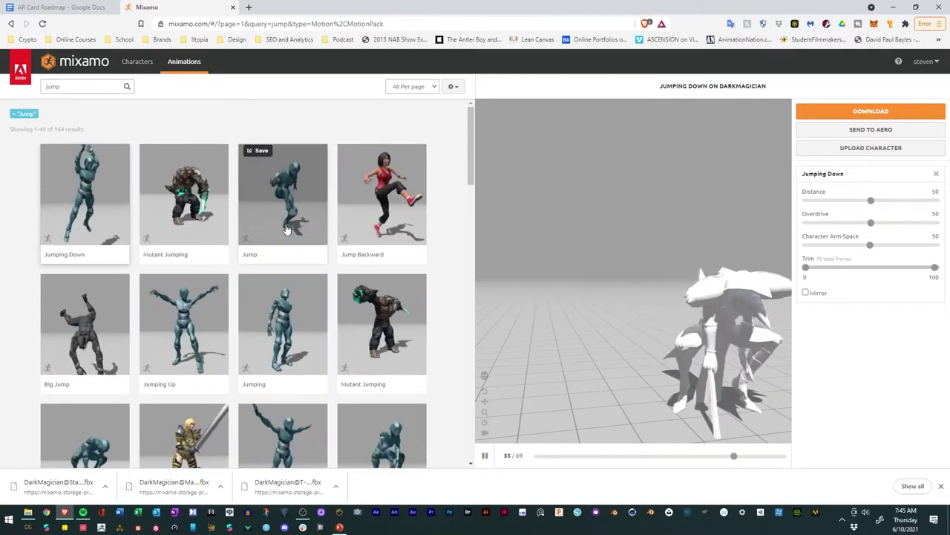
scroll(279, 230, down, 5)
scroll(282, 229, down, 5)
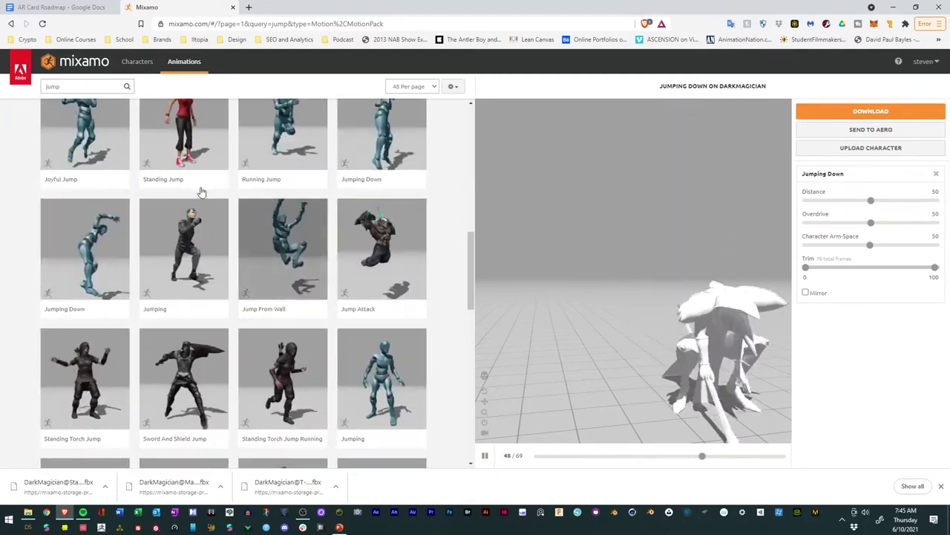
scroll(178, 167, up, 4)
Step: Replace the animation search term with "summon"
click(93, 85)
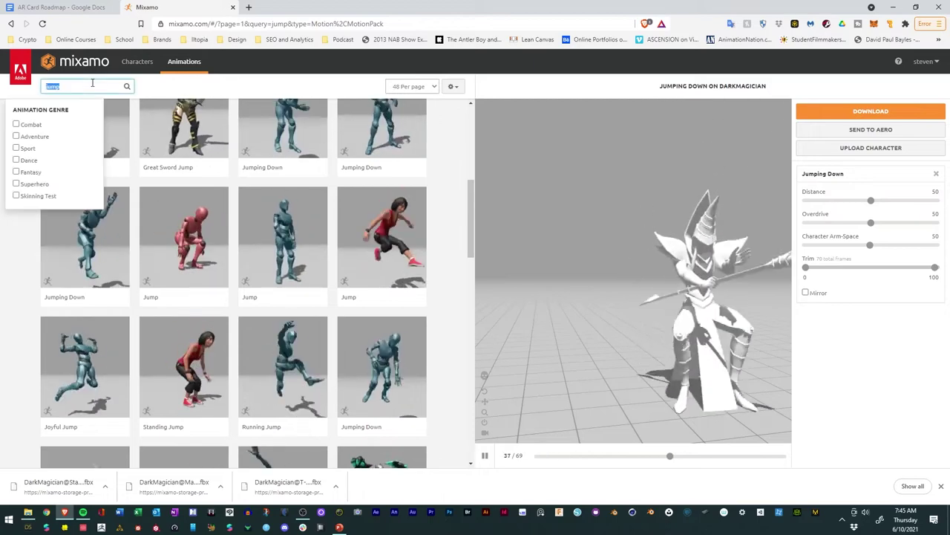
text(summ)
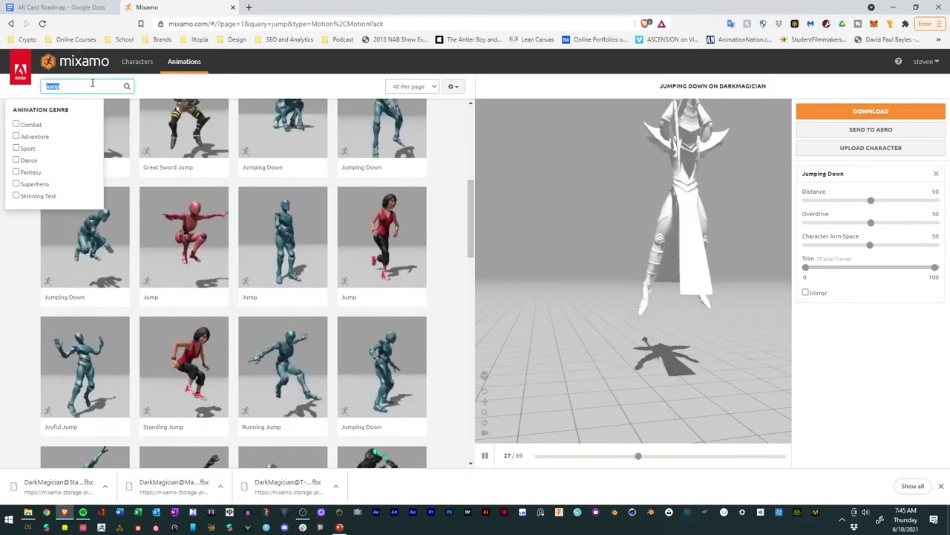
text(on)
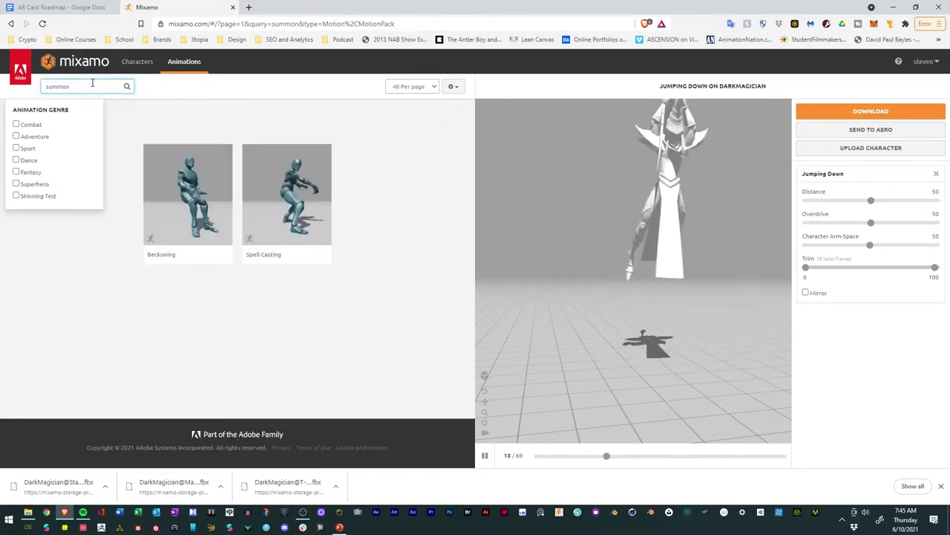
Step: Apply Spell Casting to the Dark Magician and download it as FBX for Unity without skin at 24 fps, saved as DarkMagician@Spell Casting.fbx
click(265, 197)
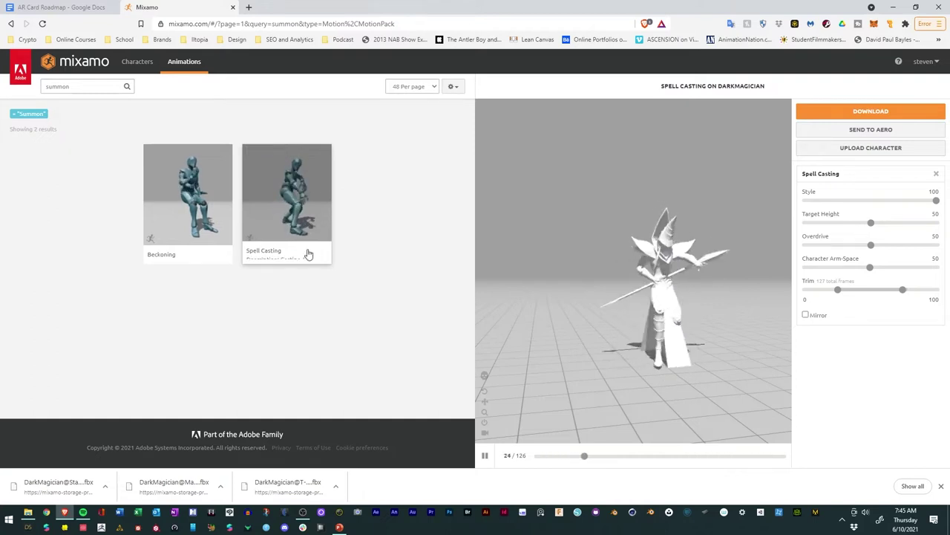
click(841, 113)
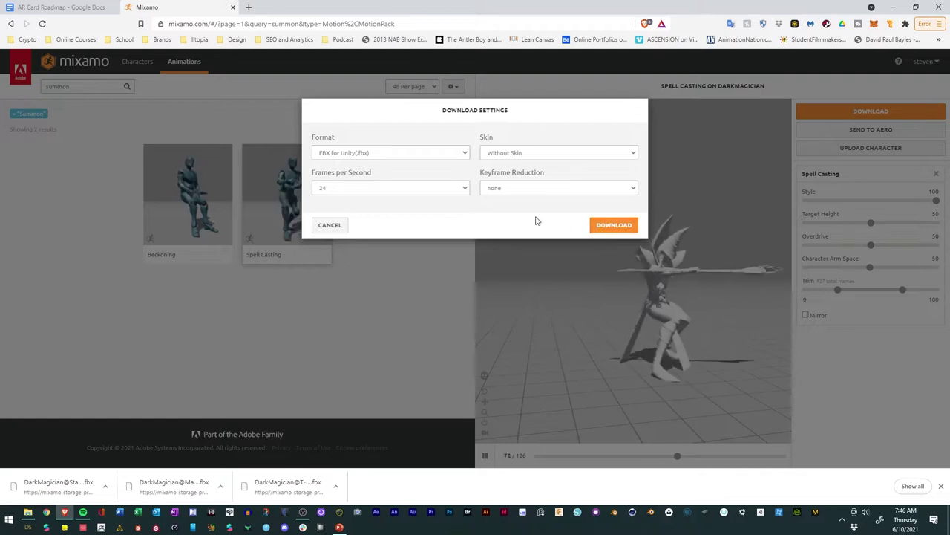
click(613, 227)
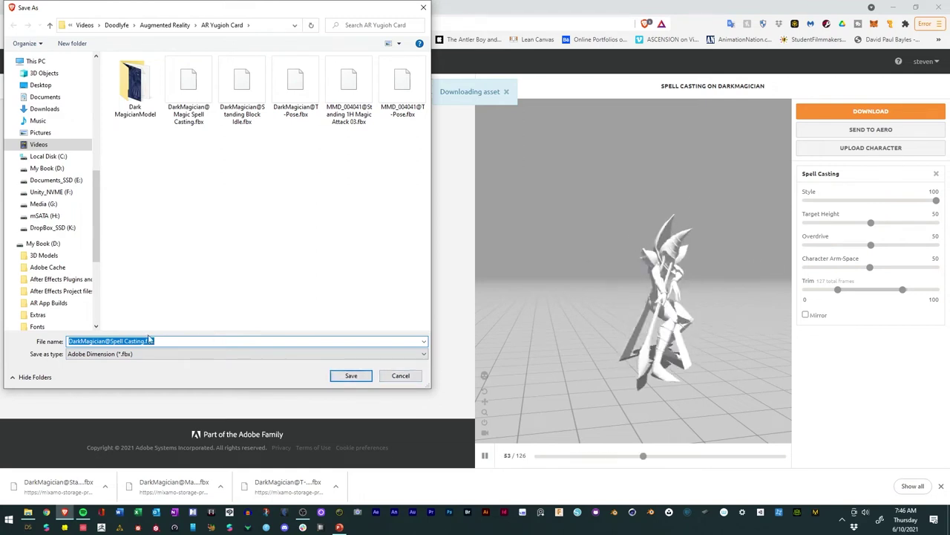
click(340, 378)
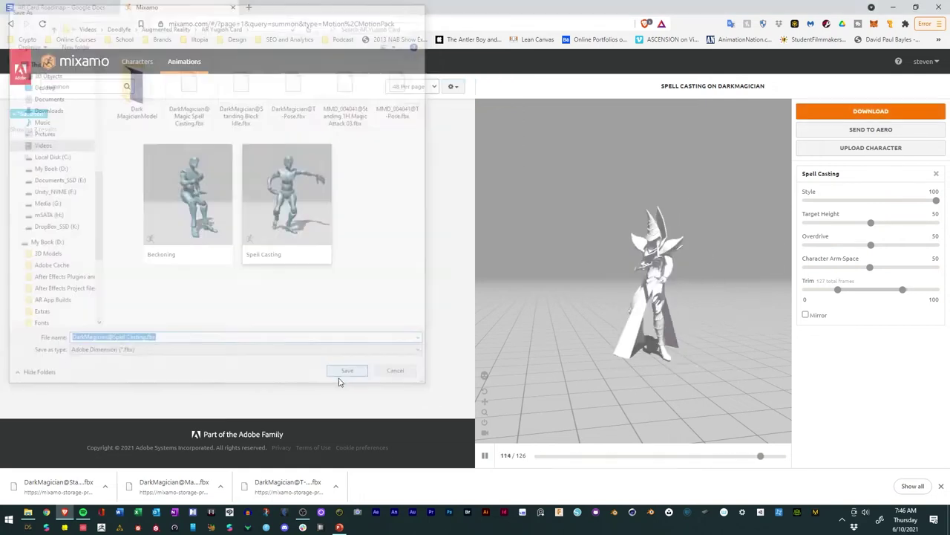
Step: Search the animation library for "withdraw"
click(119, 83)
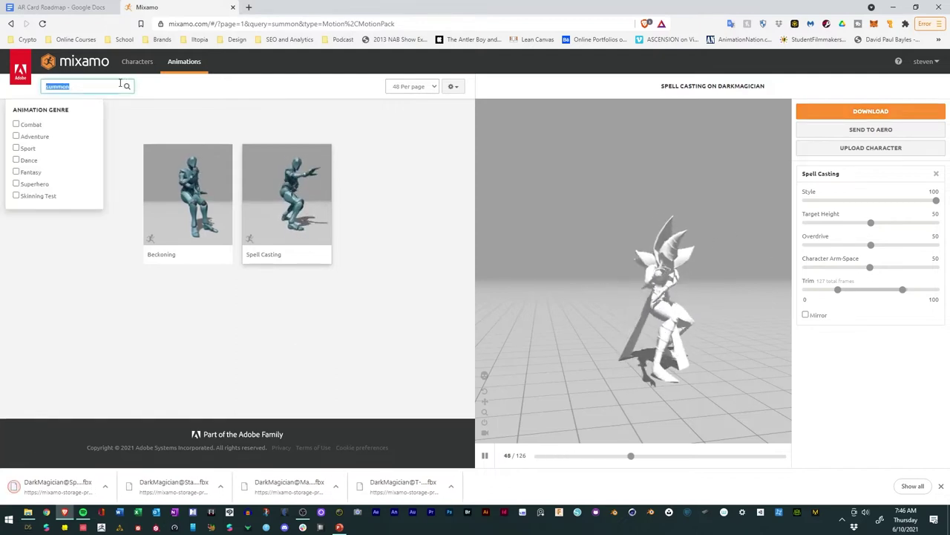
text(withdraw)
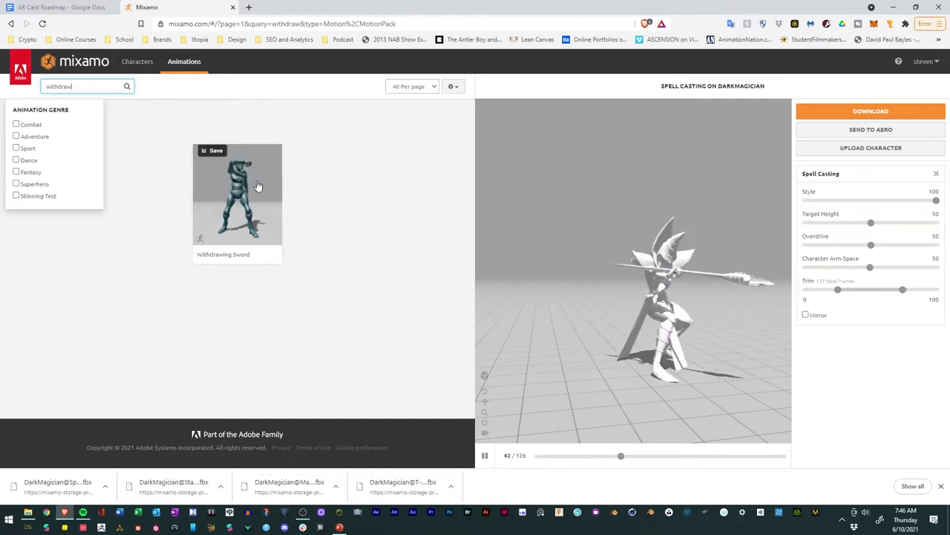
click(321, 229)
Step: Search the animation library for "idle" and look through the results for a suitable resting animation
click(75, 88)
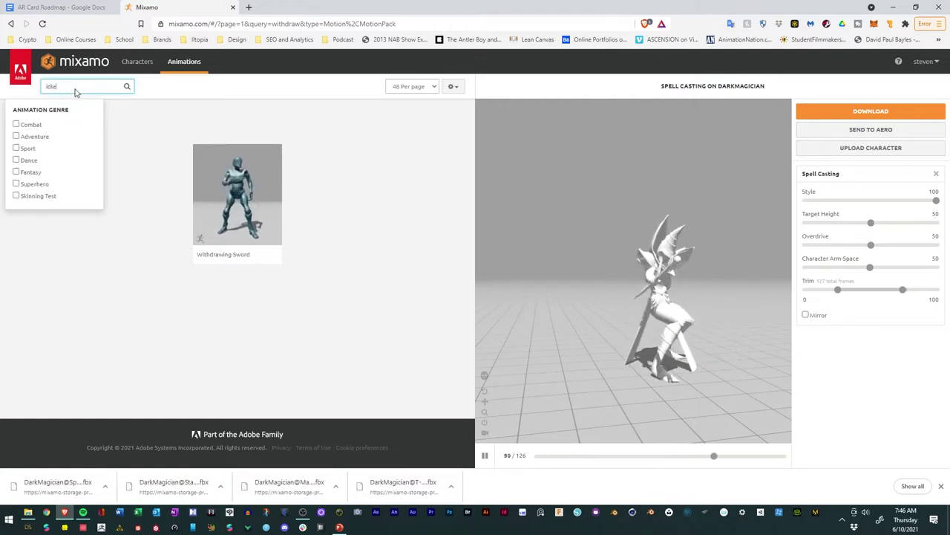
key(Return)
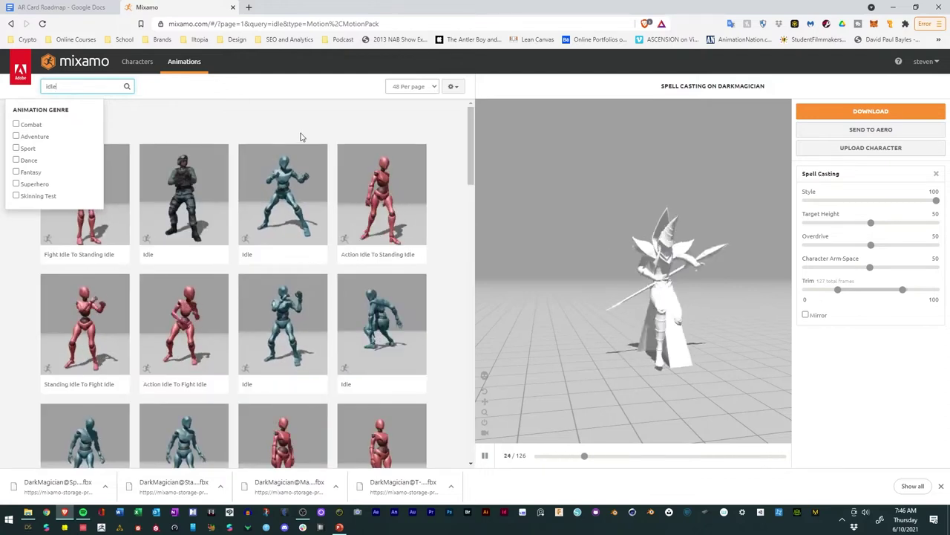
mouse_move(361, 154)
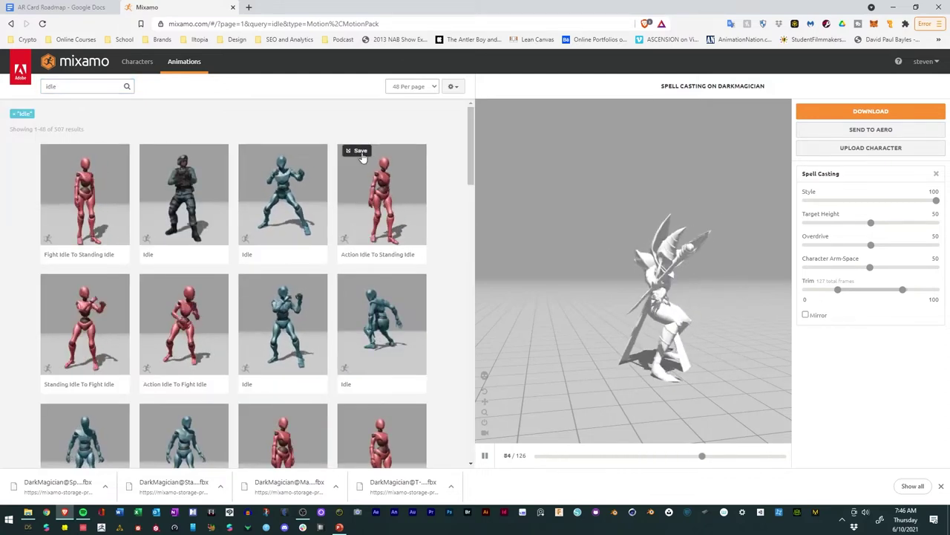
scroll(458, 262, down, 1)
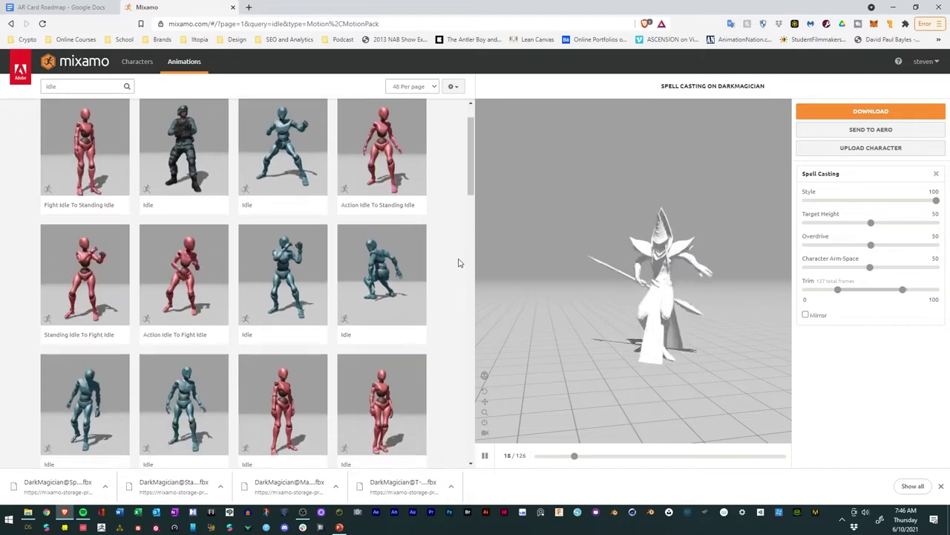
mouse_move(386, 187)
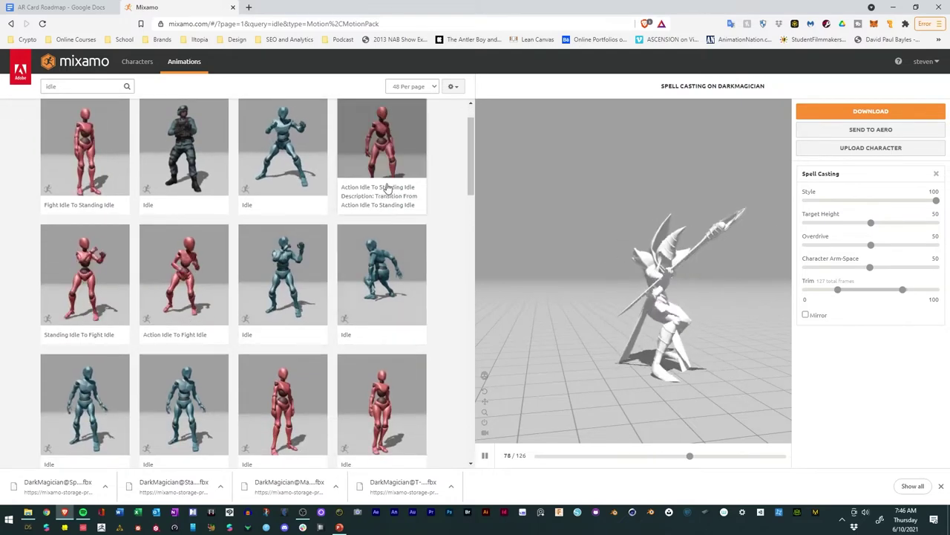
scroll(386, 187, down, 3)
scroll(223, 297, up, 1)
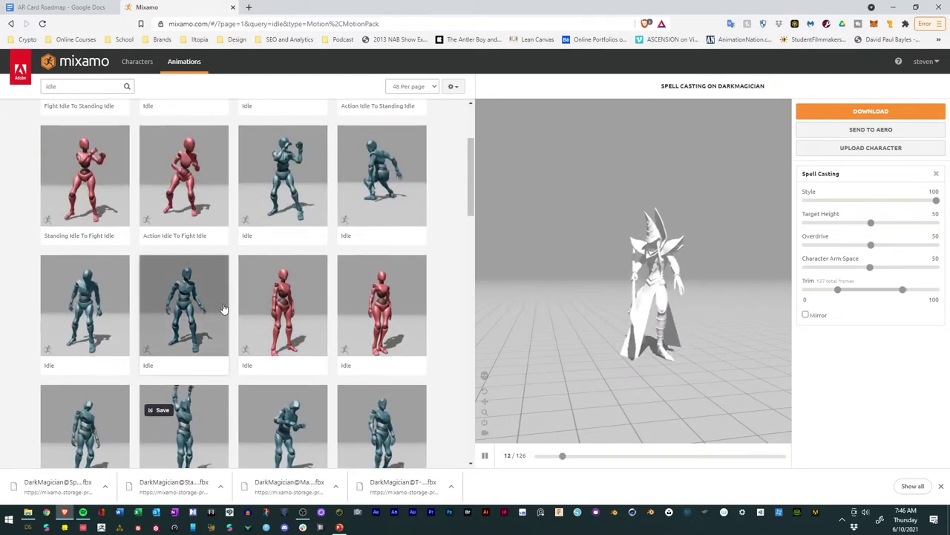
scroll(223, 308, down, 2)
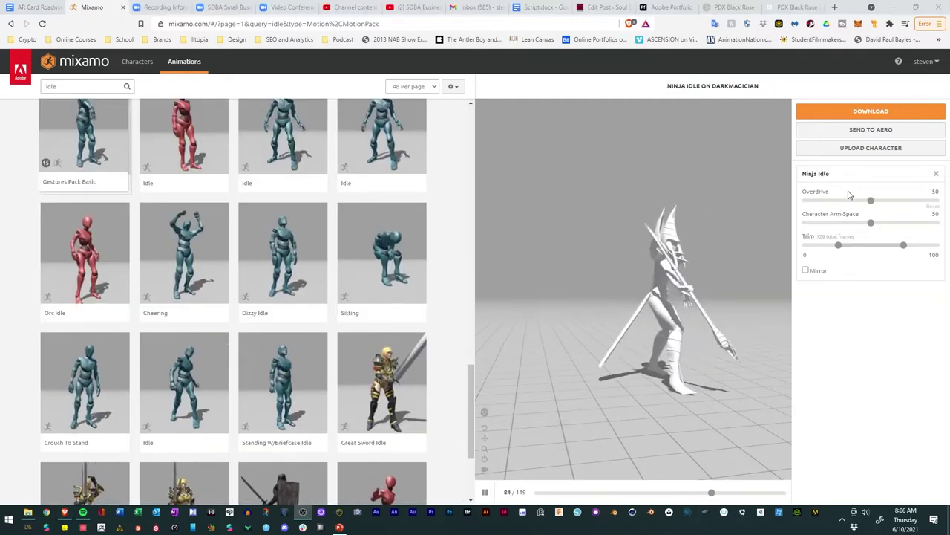
Step: Preview two Great Sword Idle variants, Standing W/Briefcase Idle and Orc Idle on the Dark Magician
scroll(272, 286, down, 3)
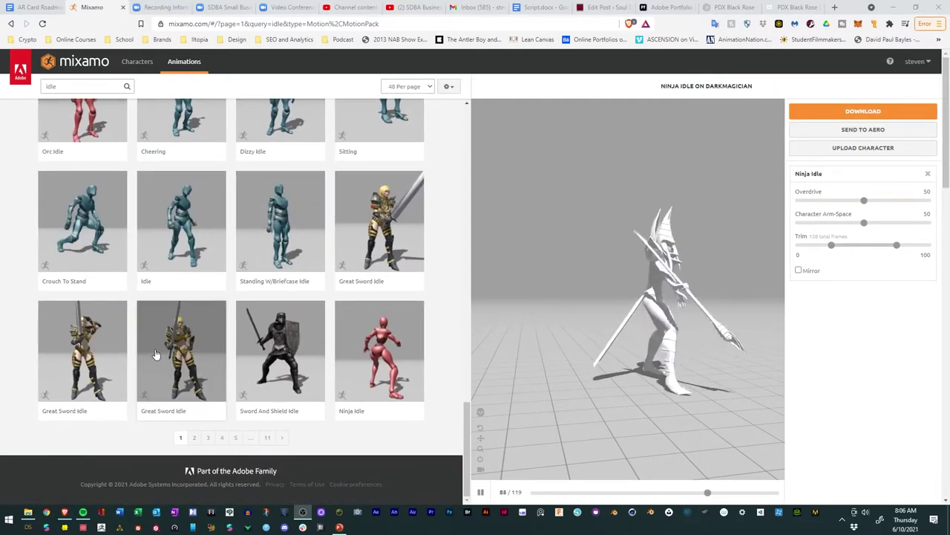
click(156, 354)
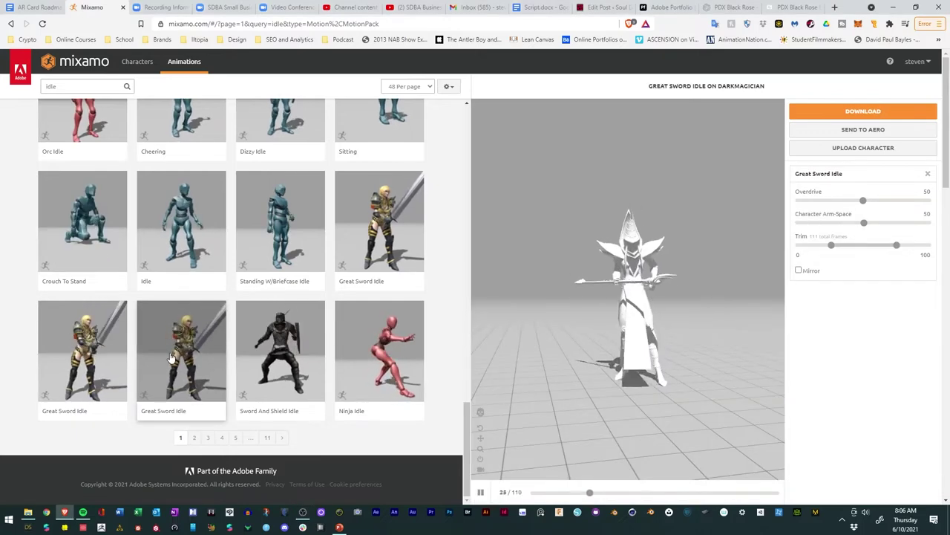
click(82, 356)
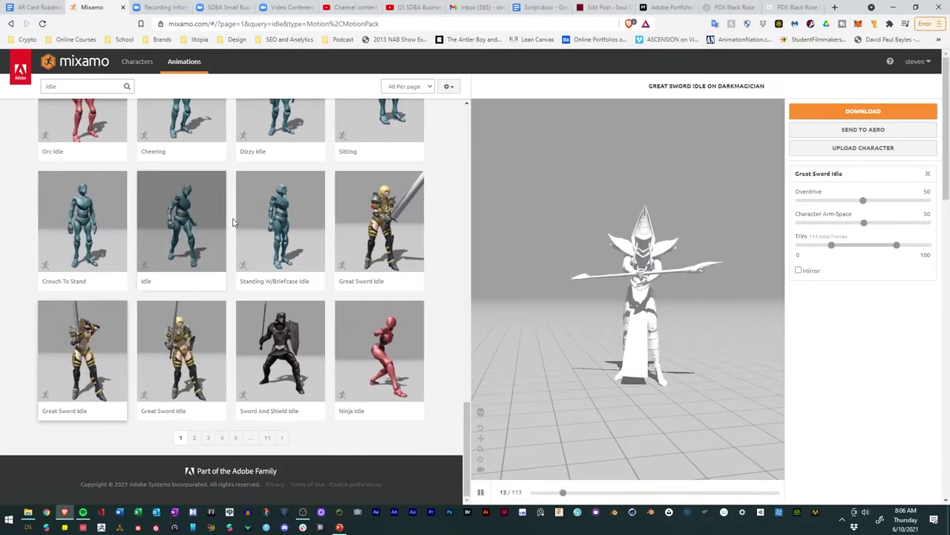
click(275, 233)
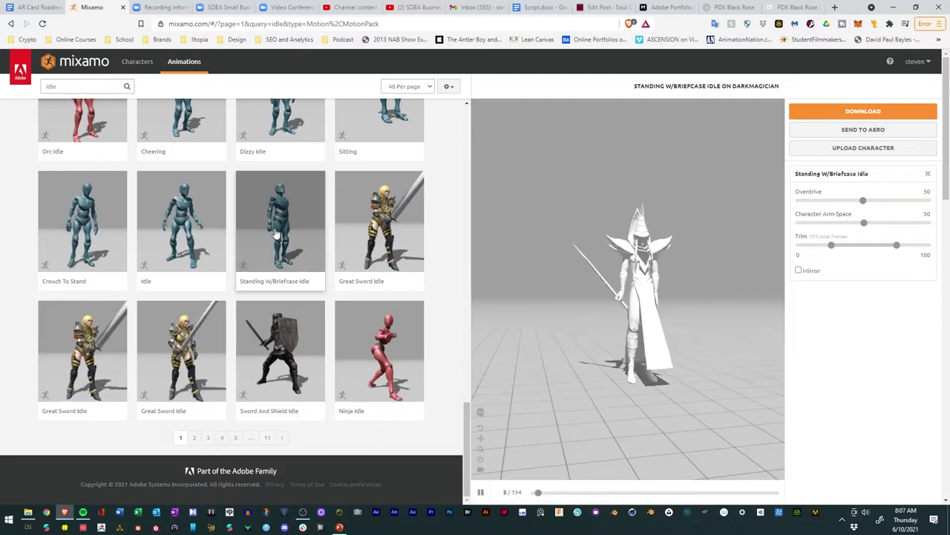
scroll(269, 314, up, 3)
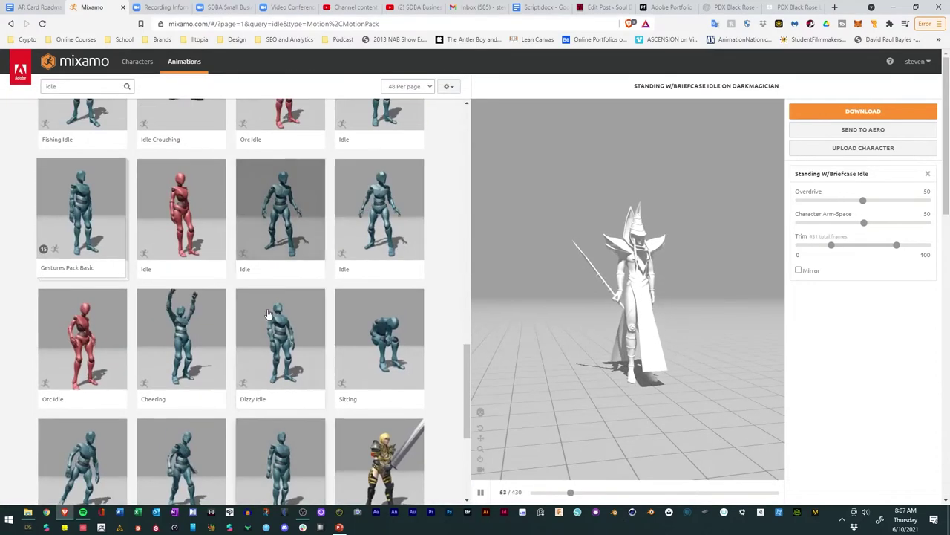
click(112, 328)
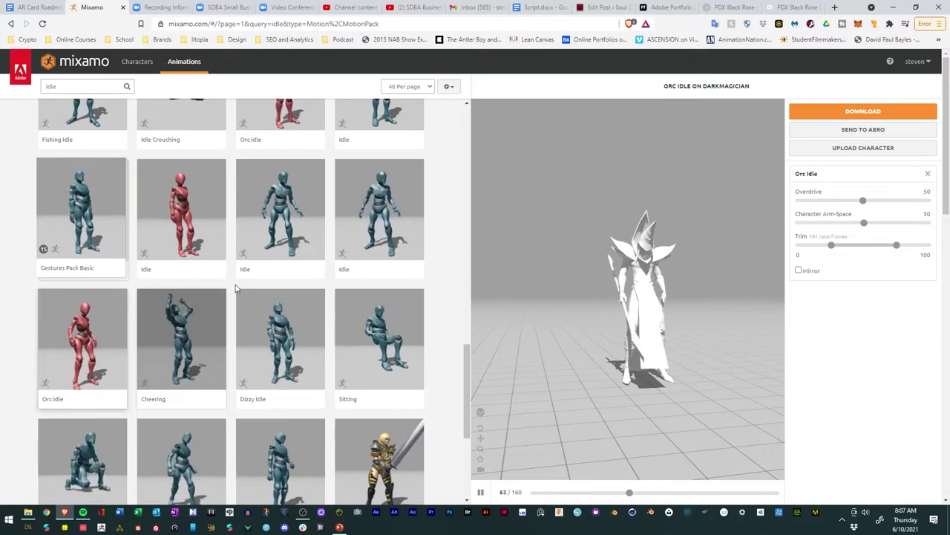
Step: Preview Fighting Idle, Warrior Idle, Breathing Idle and Happy Idle on the Dark Magician
scroll(253, 288, up, 2)
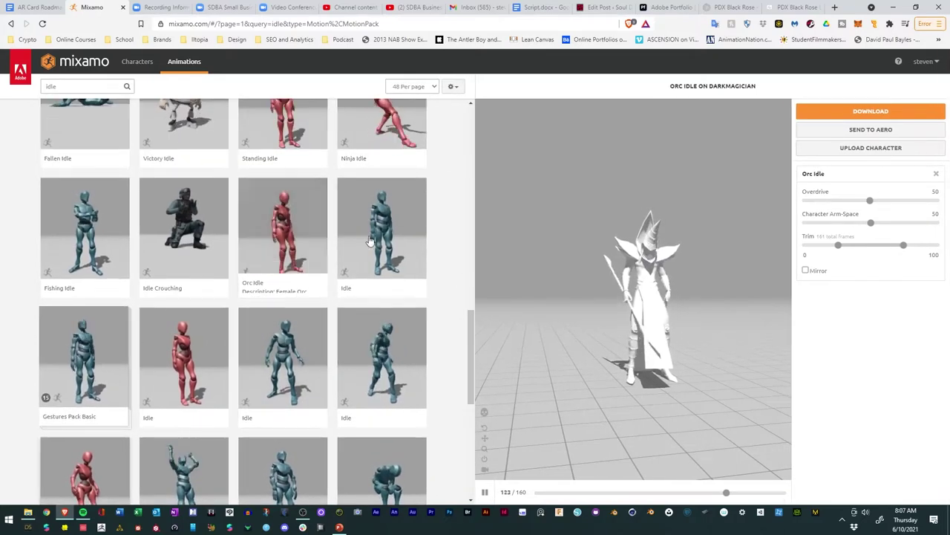
scroll(342, 225, up, 4)
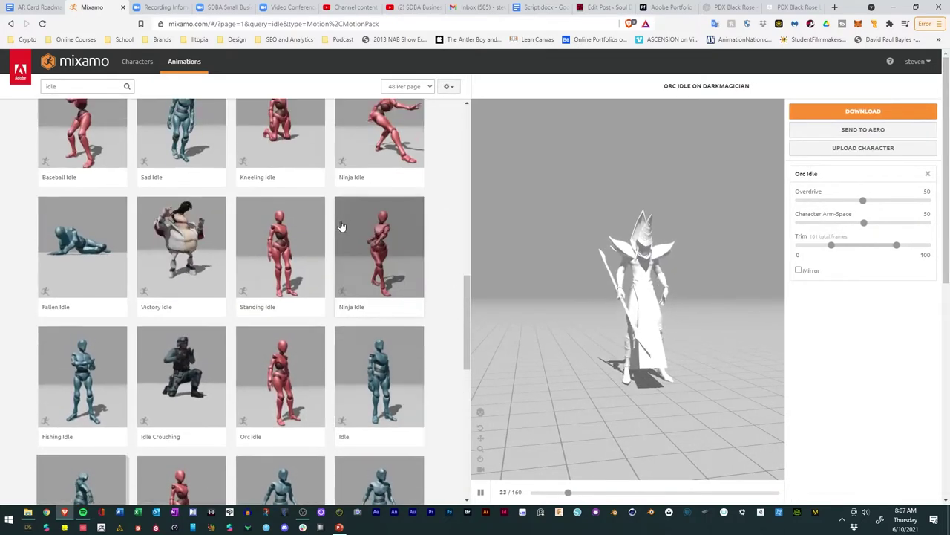
scroll(178, 276, up, 1)
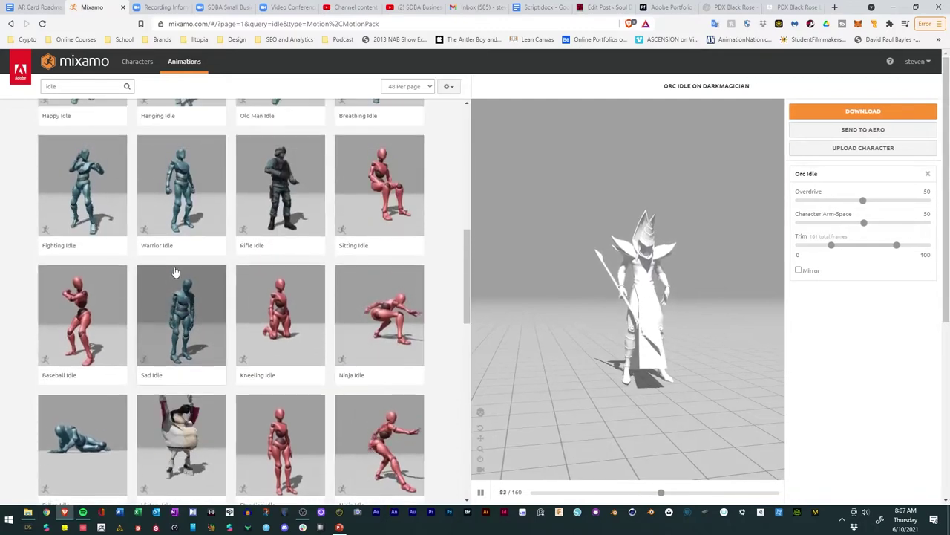
click(86, 245)
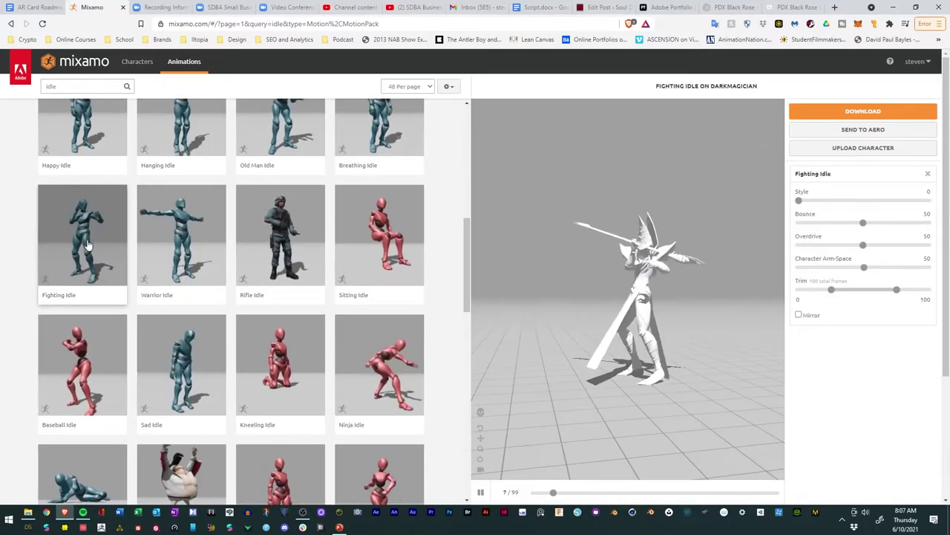
click(178, 236)
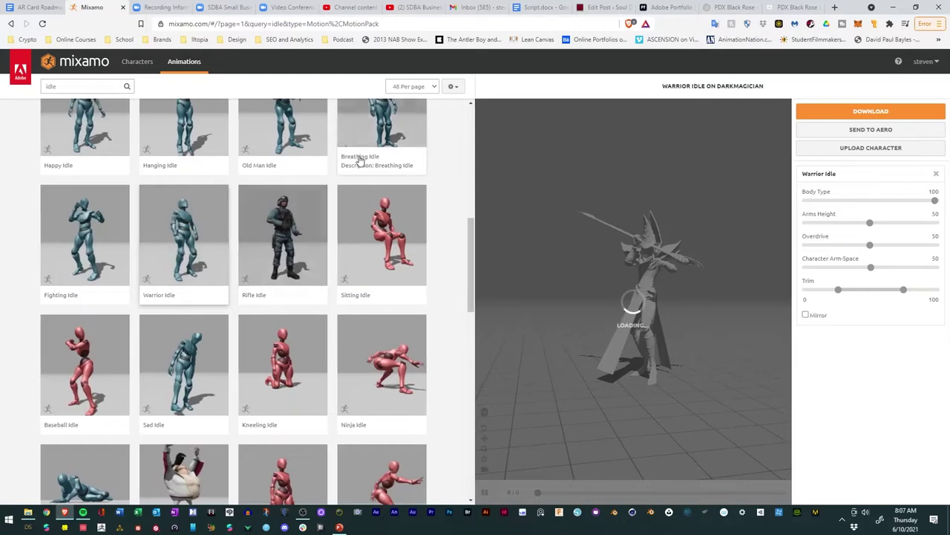
scroll(361, 159, up, 1)
click(357, 201)
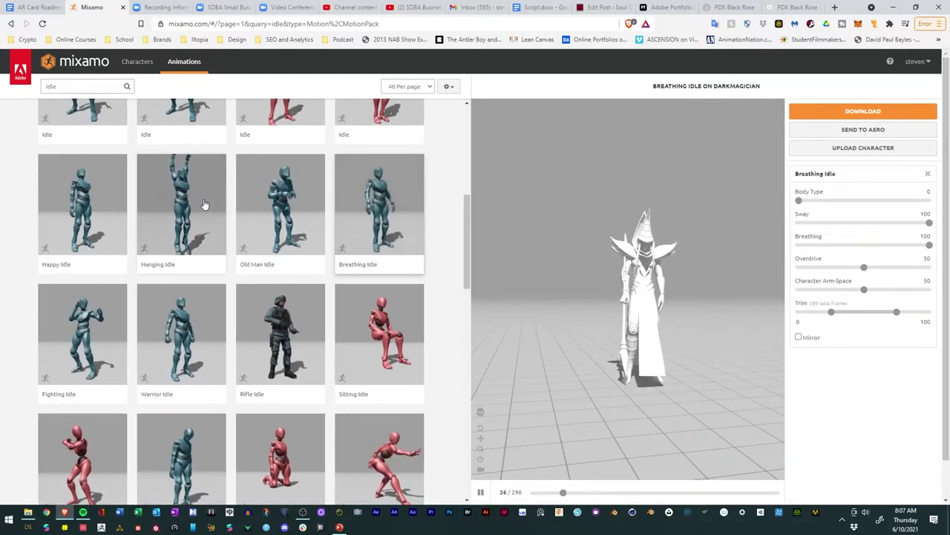
click(82, 205)
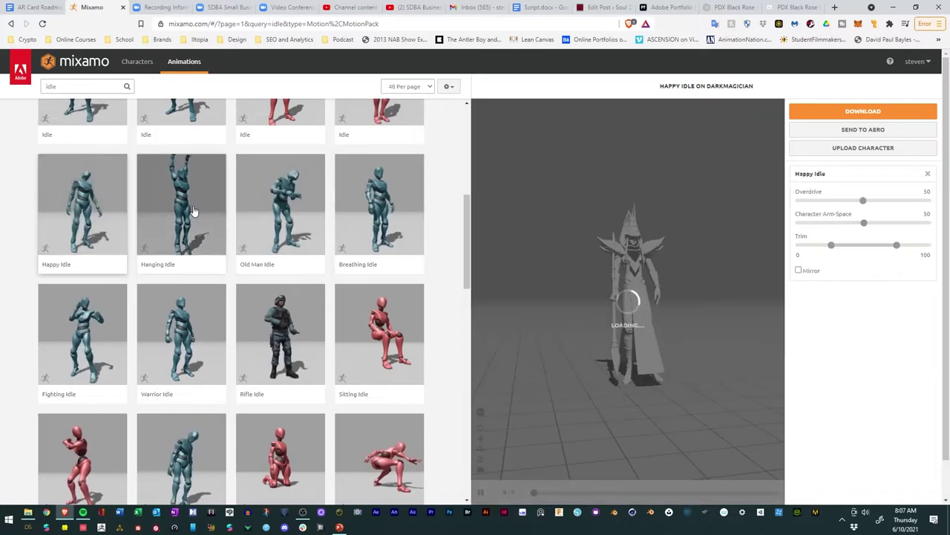
Step: Preview several of the animations named simply Idle on the Dark Magician, including the standing and fighting-stance variants
scroll(193, 211, up, 2)
click(88, 238)
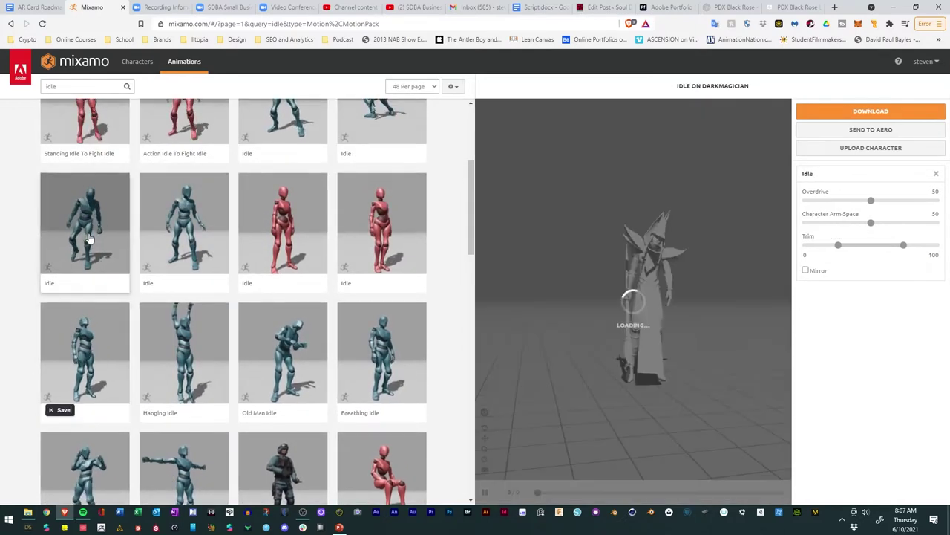
click(286, 230)
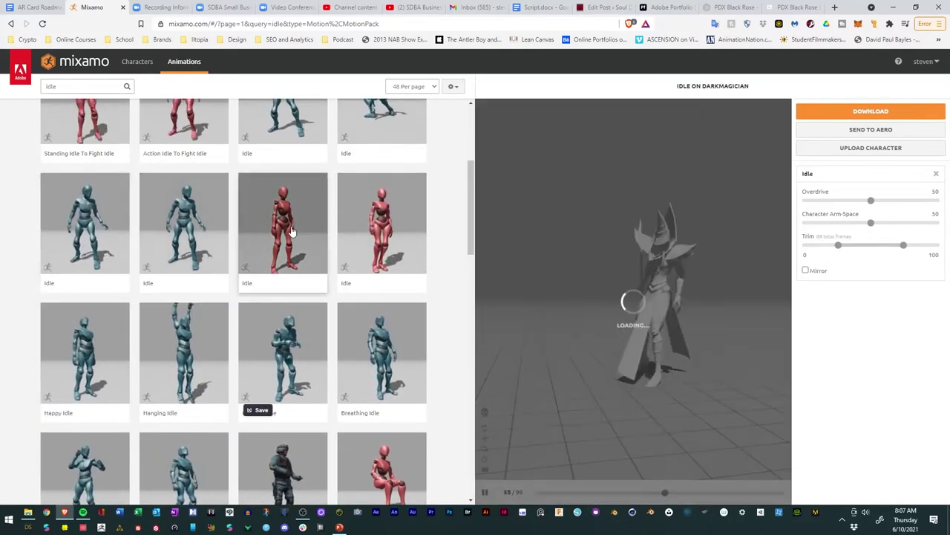
click(378, 230)
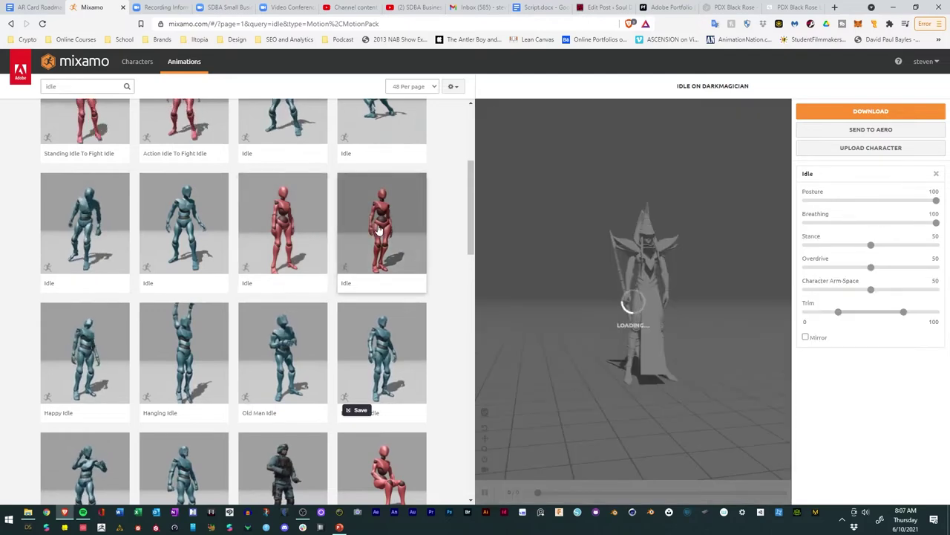
scroll(380, 253, up, 3)
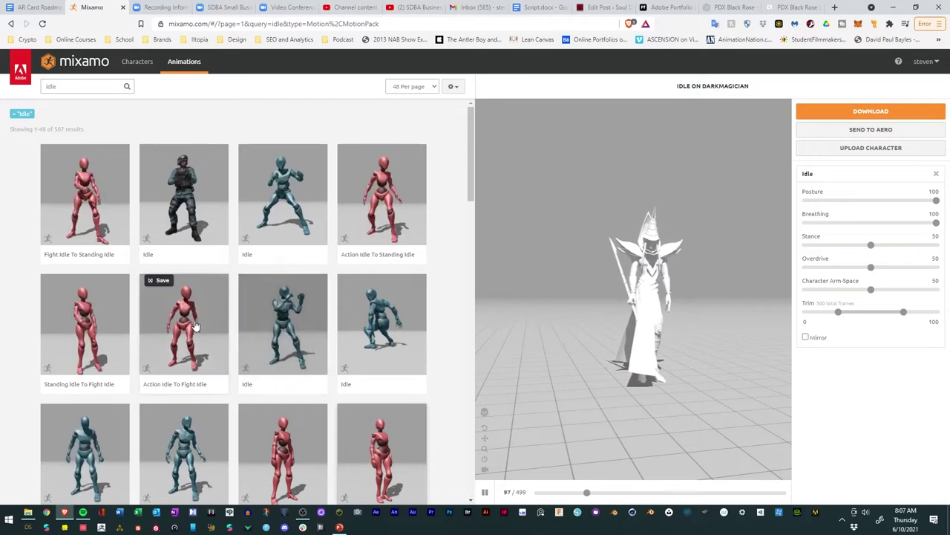
click(286, 226)
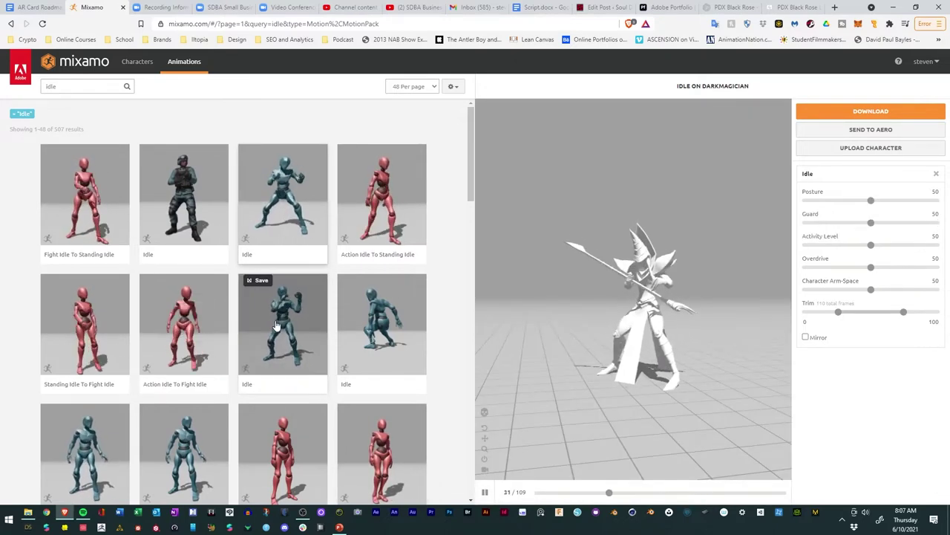
click(275, 325)
scroll(279, 327, down, 8)
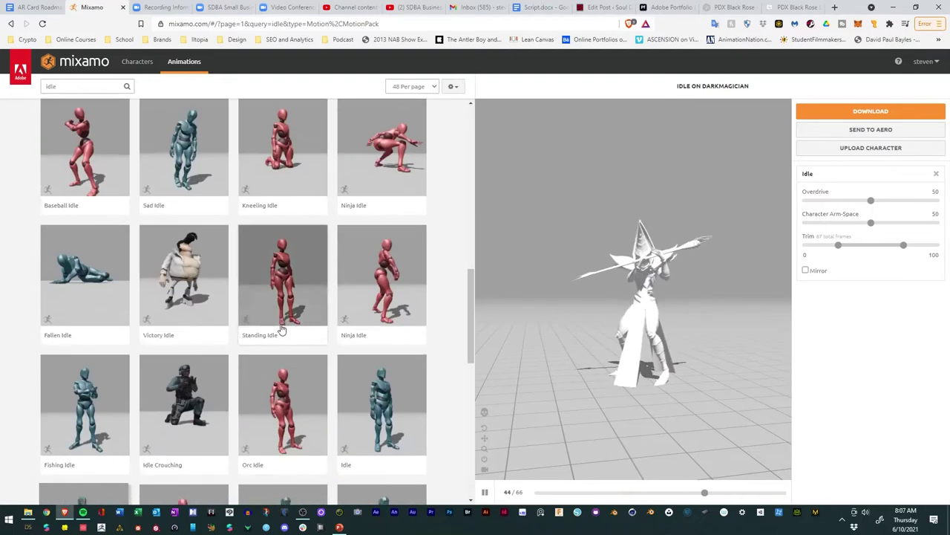
Step: Apply the Orc Idle animation to the Dark Magician and download it as FBX for Unity without skin at 24 frames per second
scroll(281, 329, down, 10)
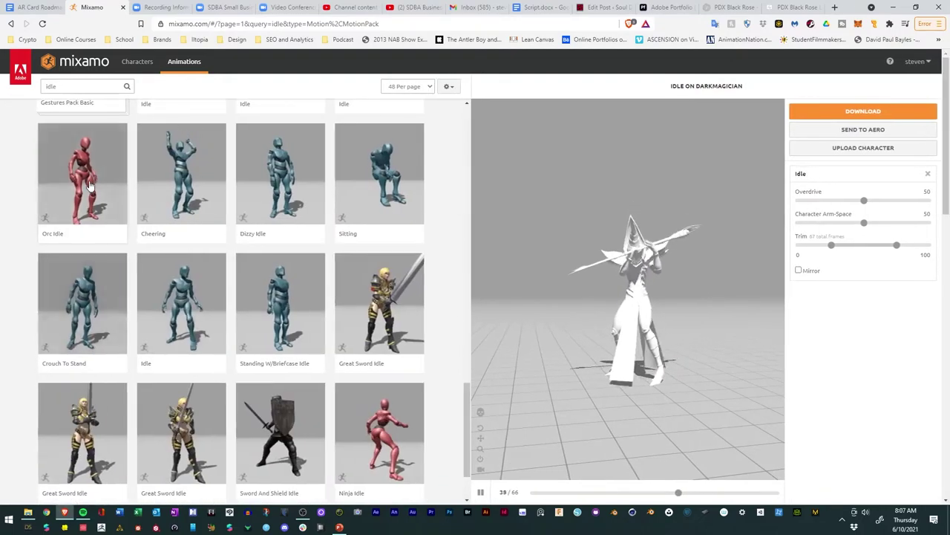
click(89, 185)
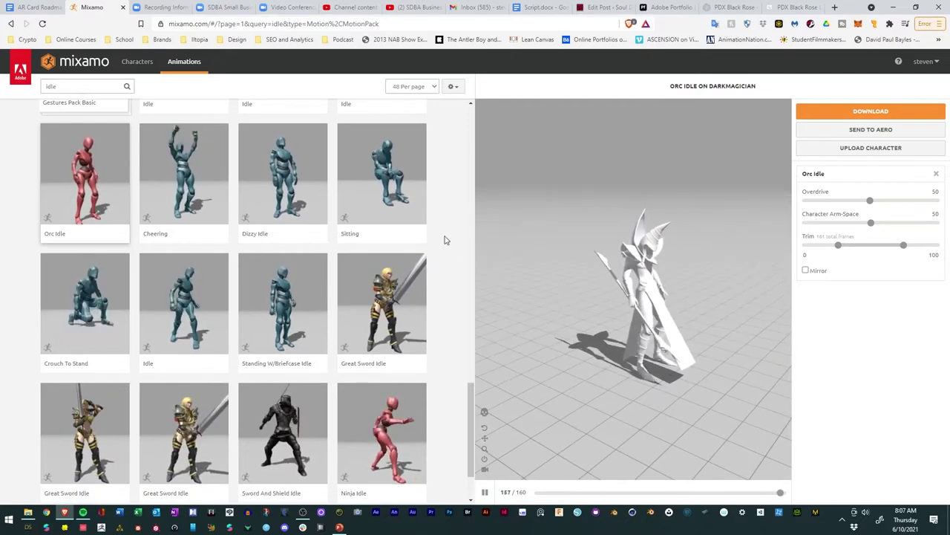
click(839, 117)
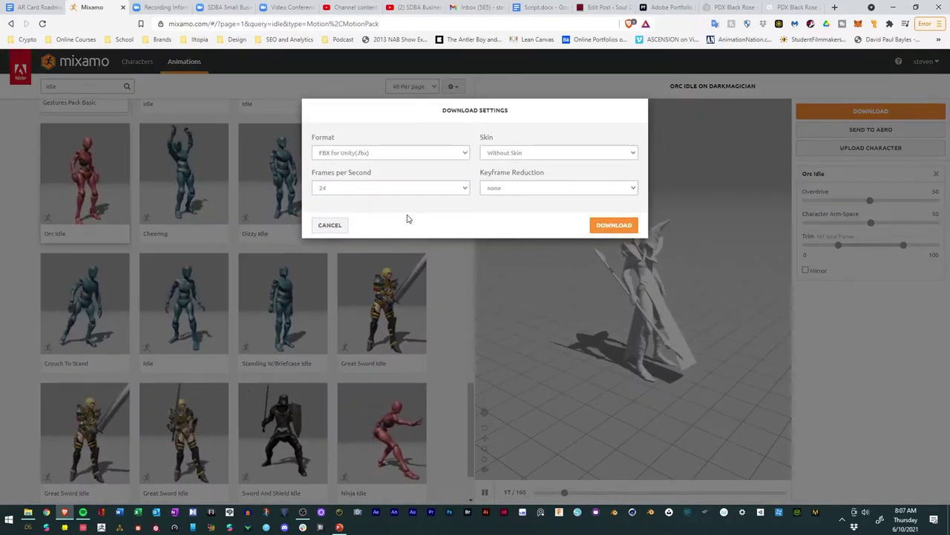
click(629, 231)
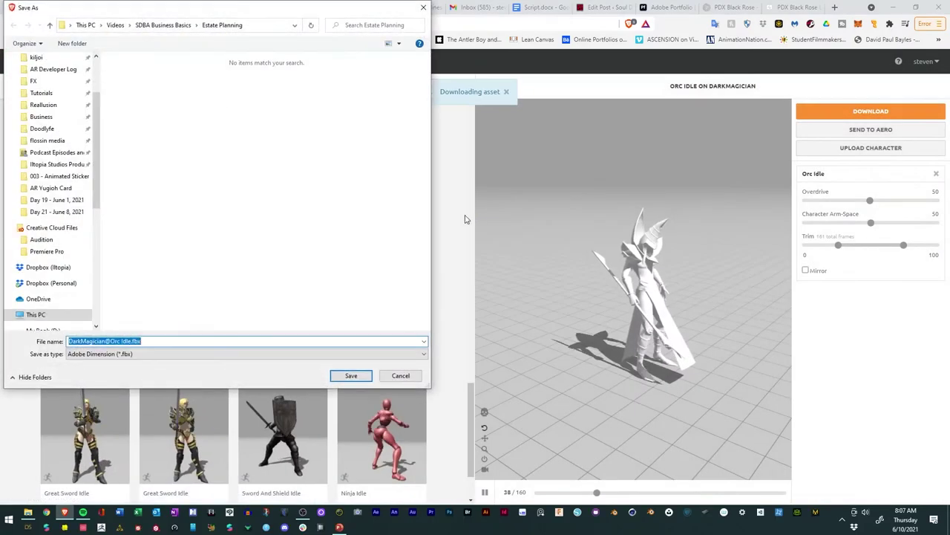
Step: Save the animation as DarkMagician@Orc Idle.fbx in the AR Yugioh Card folder
scroll(64, 104, up, 4)
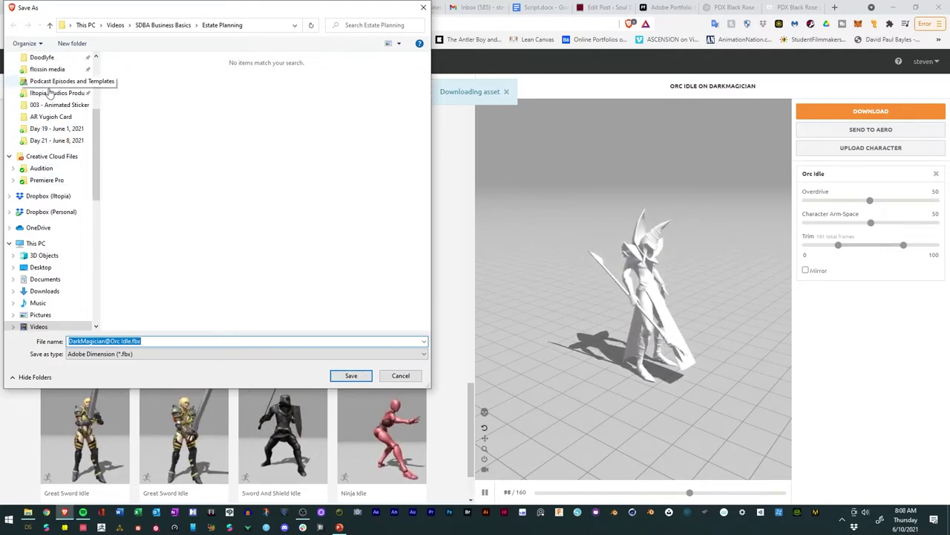
click(59, 130)
click(50, 141)
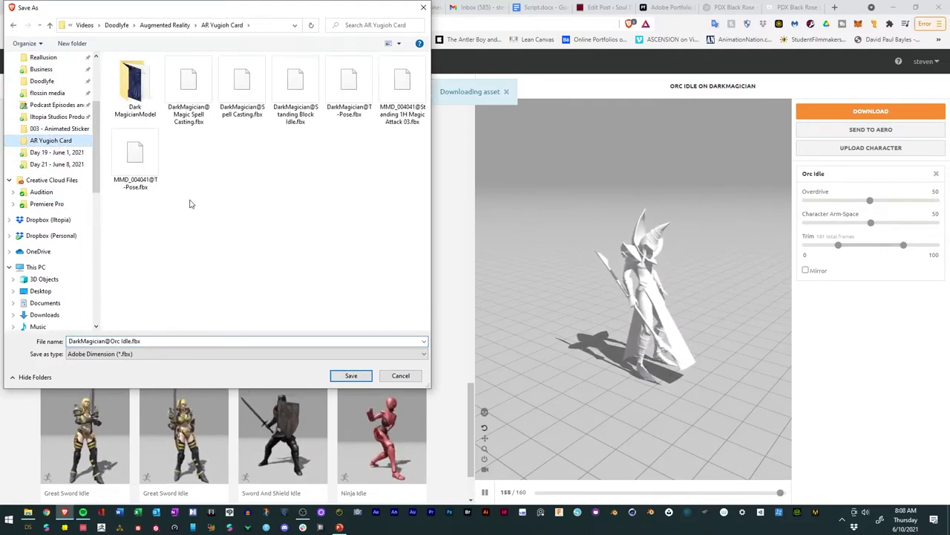
click(113, 340)
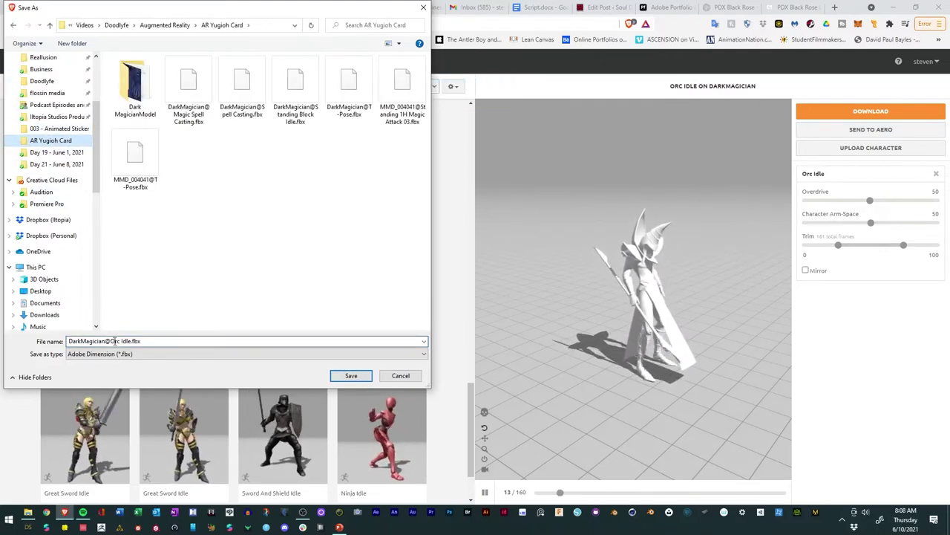
click(349, 376)
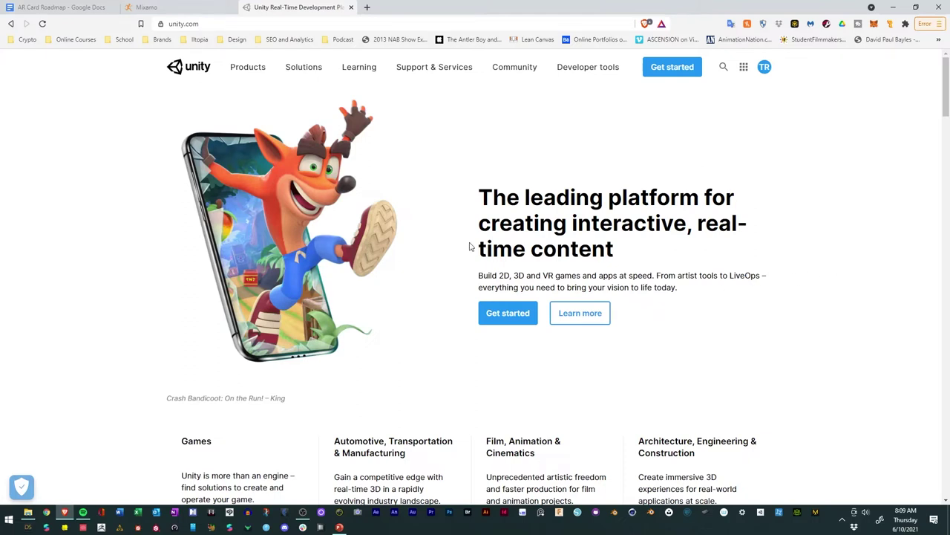
Step: Open Unity's plans and pricing from the Unity website and get started with the free Personal plan for individuals
mouse_move(248, 73)
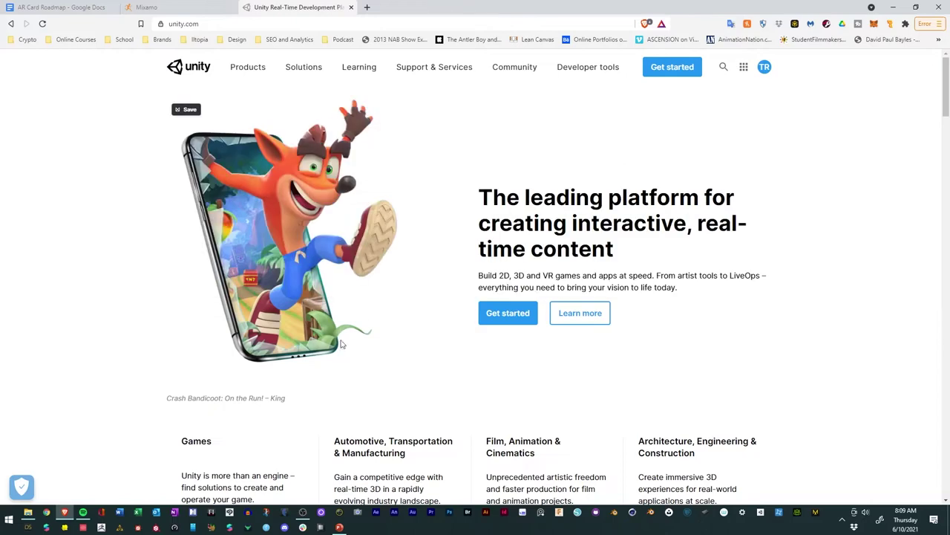
click(507, 317)
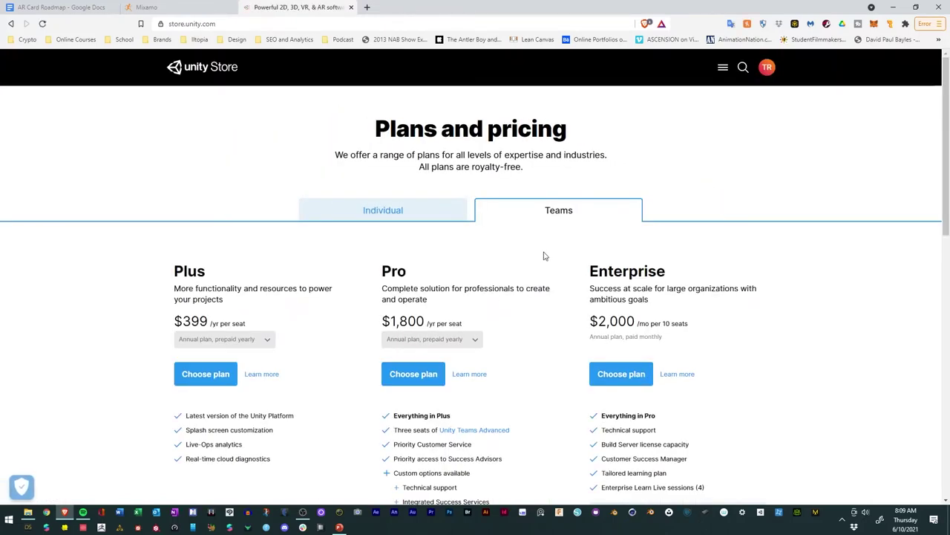
click(388, 213)
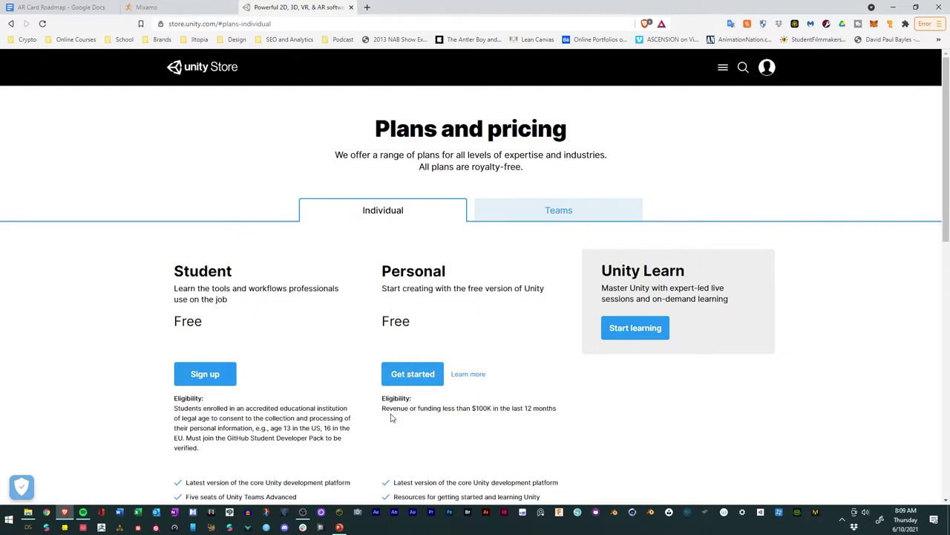
click(417, 378)
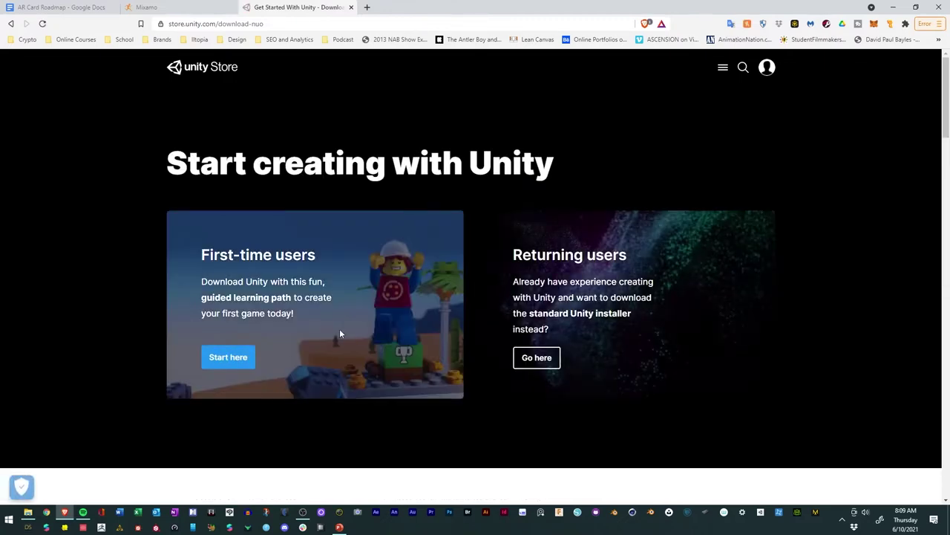
Step: Download the Unity Hub installer as a first-time user and save UnityHubSetup.exe in the AR Yugioh Card folder
click(228, 365)
click(460, 408)
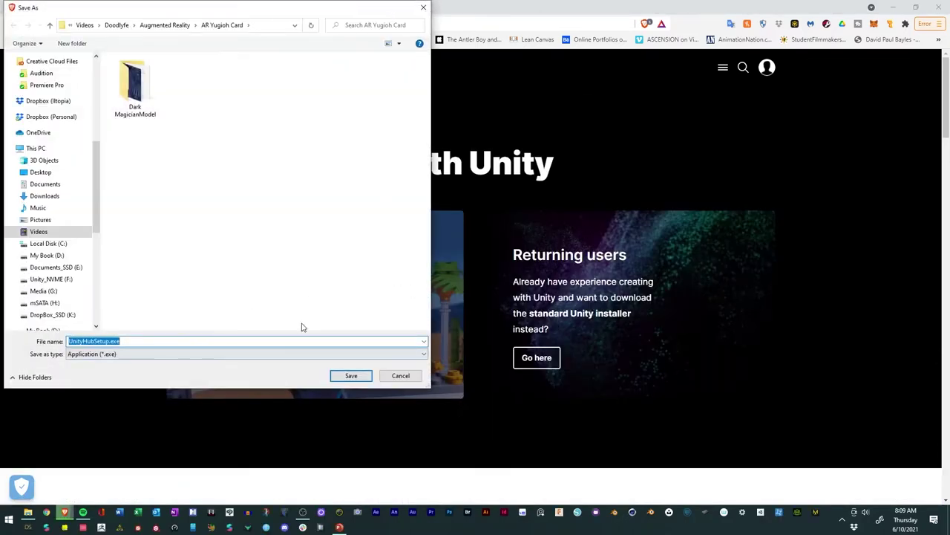
key(Return)
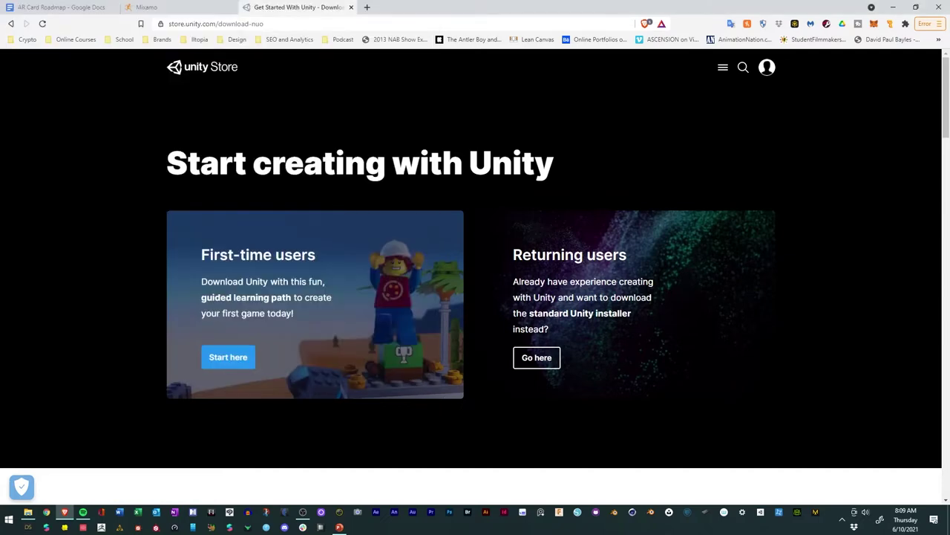
Step: Switch to Unity Hub and look through its learning projects and community resources
click(760, 513)
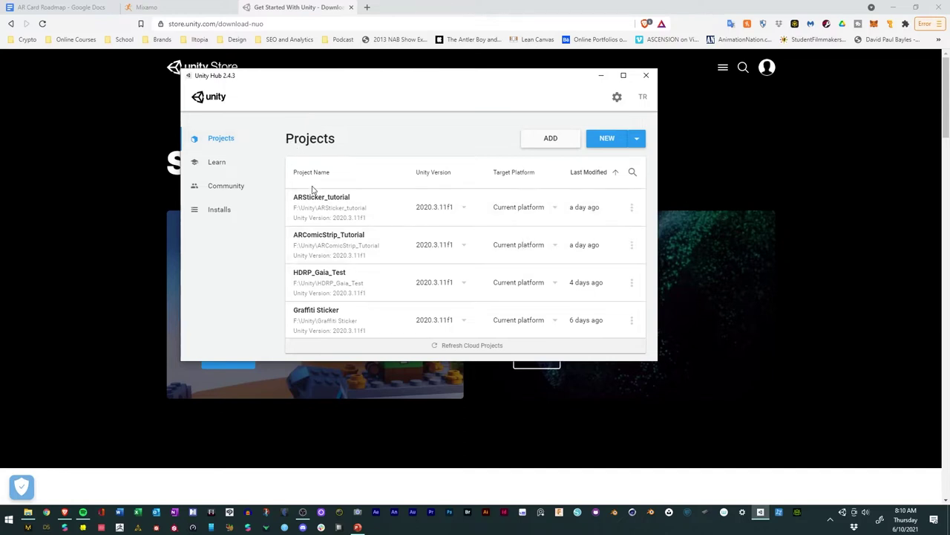
click(217, 162)
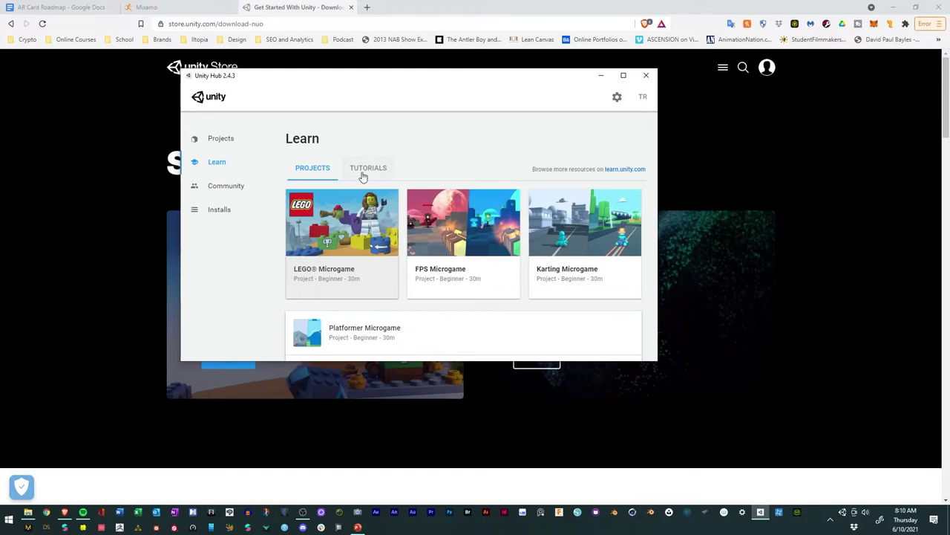
click(223, 187)
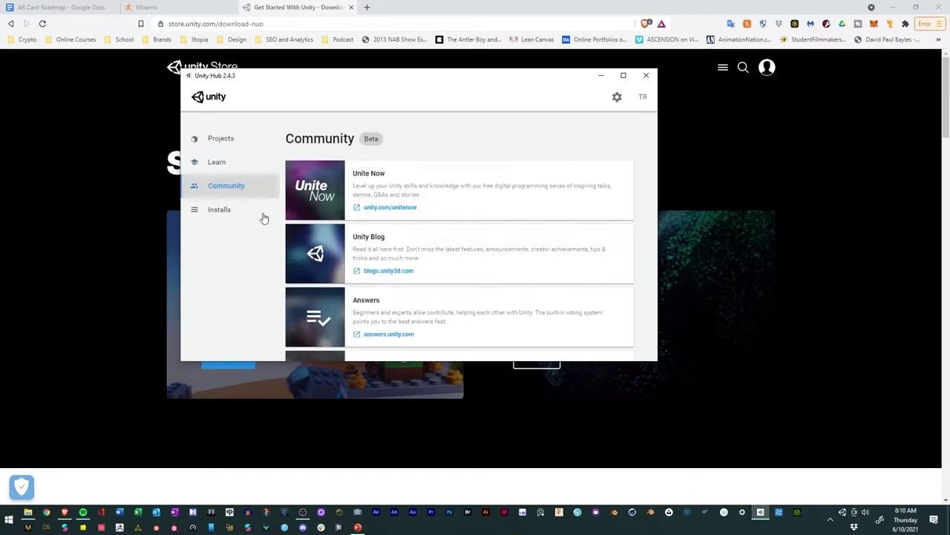
scroll(447, 183, down, 3)
scroll(449, 182, up, 3)
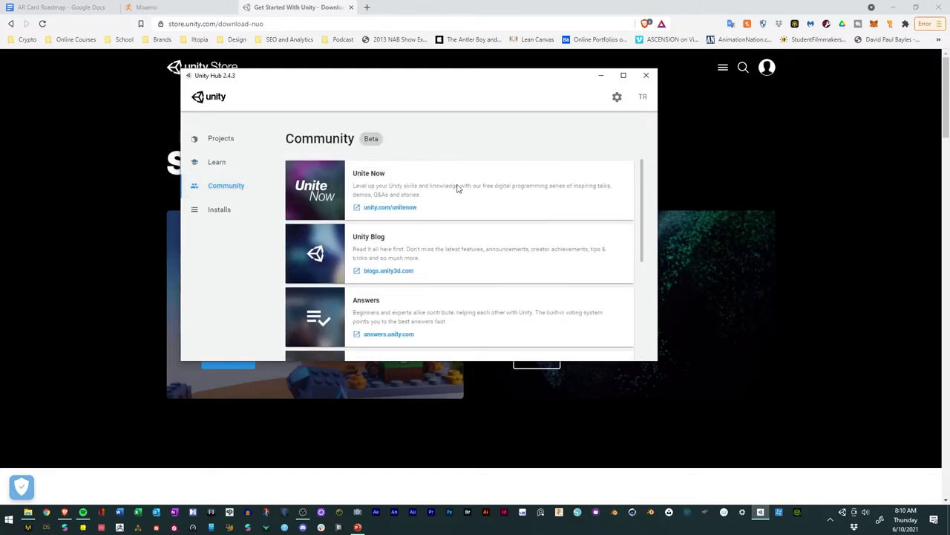
scroll(454, 185, down, 3)
scroll(522, 268, up, 5)
Step: Start adding Unity 2019.4.28f1 (LTS) to the installed versions and include the Microsoft Visual Studio Community 2019 module
click(219, 220)
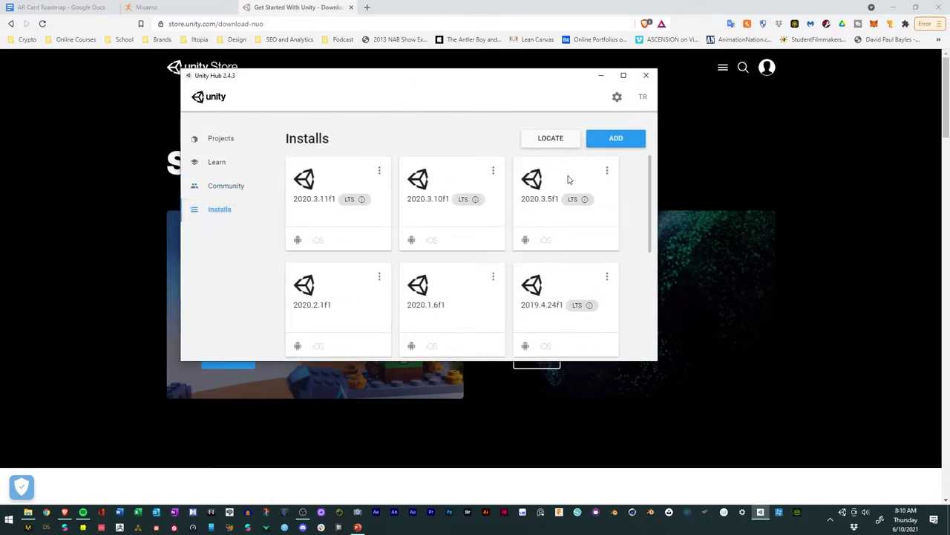
click(613, 141)
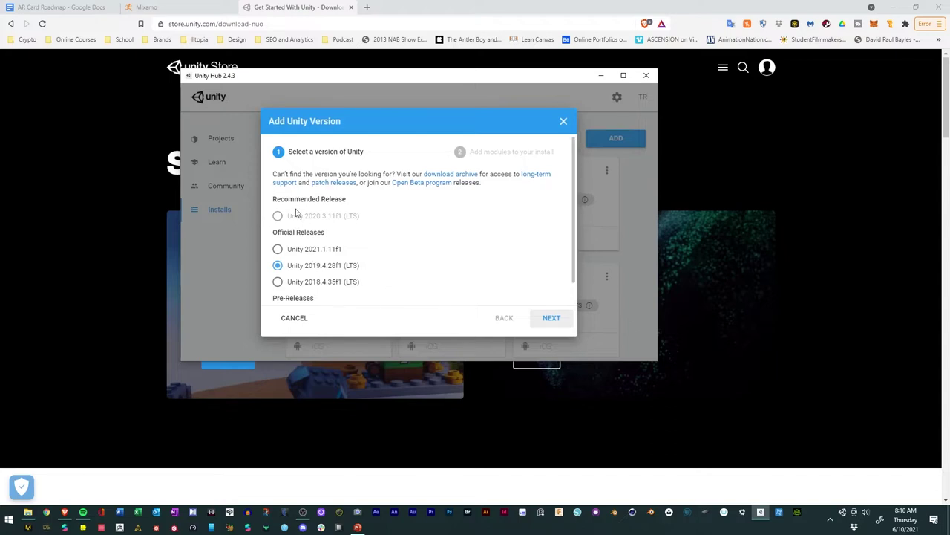
click(547, 319)
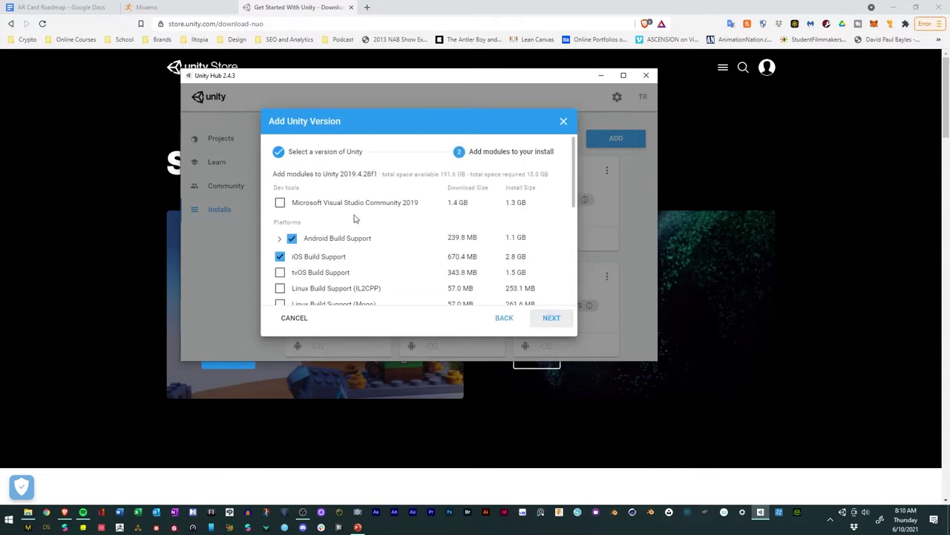
click(280, 204)
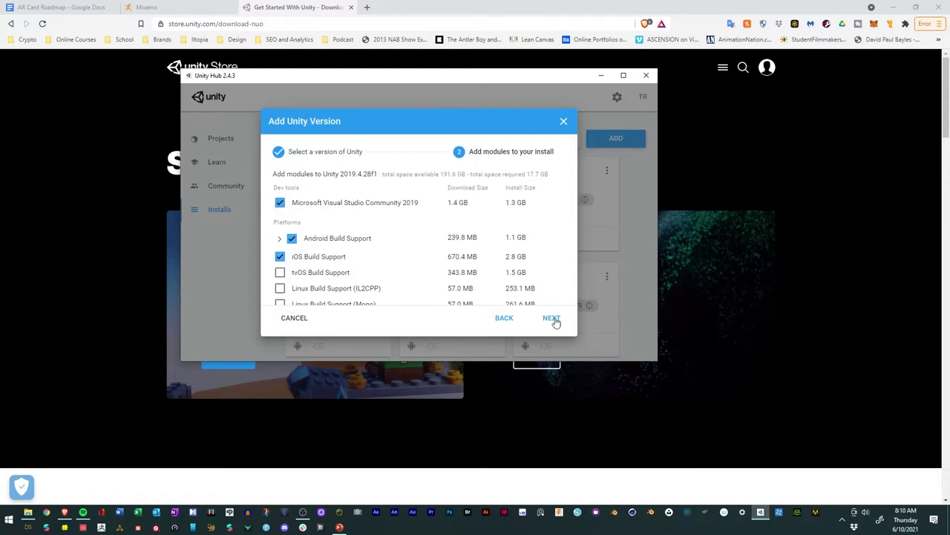
click(553, 326)
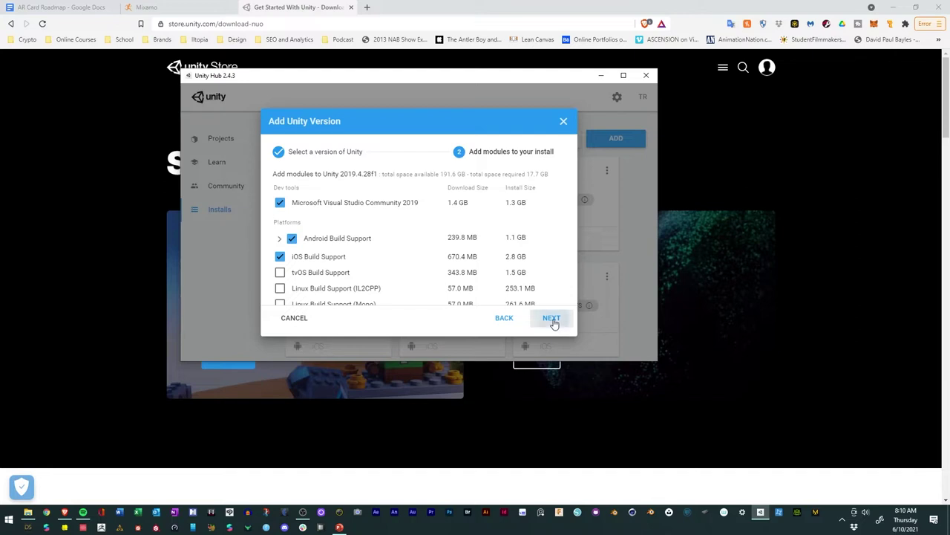
Step: Agree to the Visual Studio and the Android SDK and NDK license terms, but cancel adding the Unity version
click(342, 300)
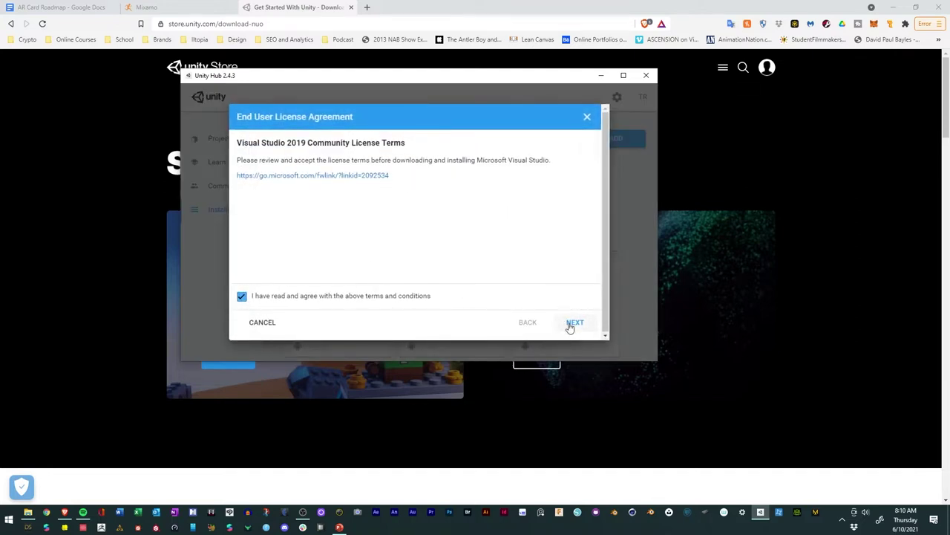
click(571, 326)
click(360, 301)
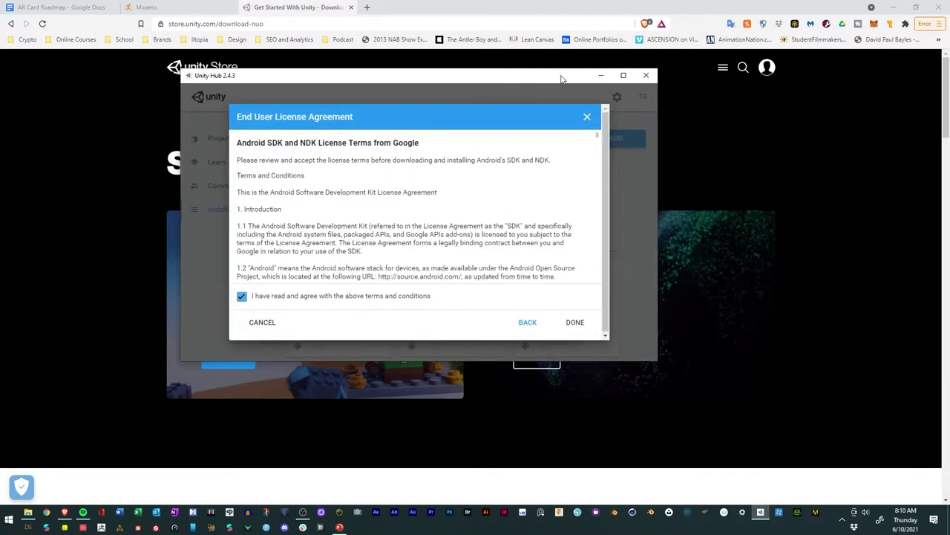
click(587, 119)
click(564, 122)
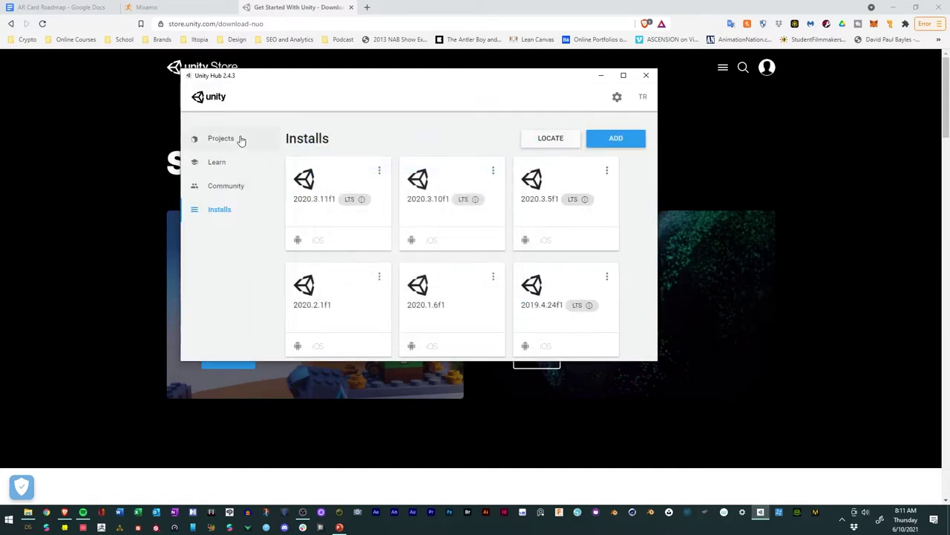
Step: Start a new project with Unity version 2020.3.11f1, keeping the 3D template
click(227, 141)
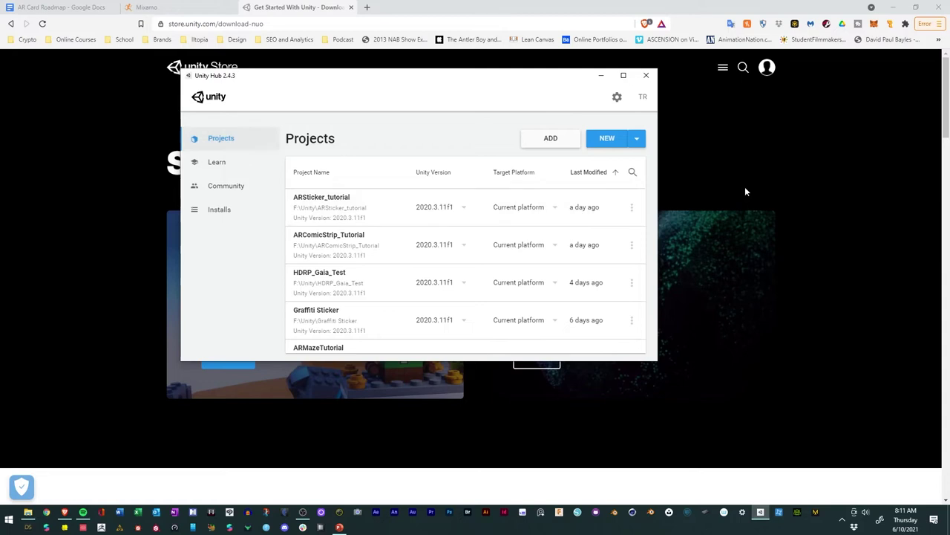
click(639, 142)
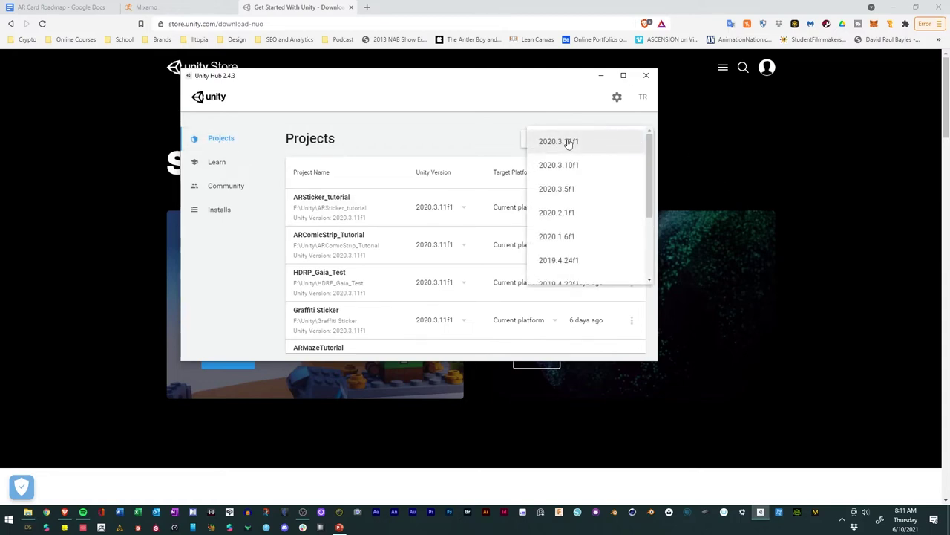
click(560, 146)
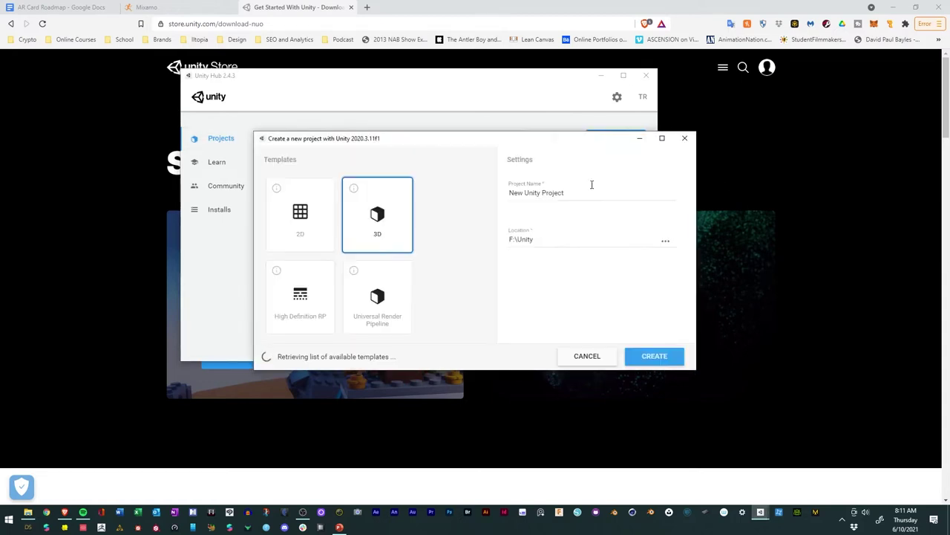
scroll(362, 212, down, 1)
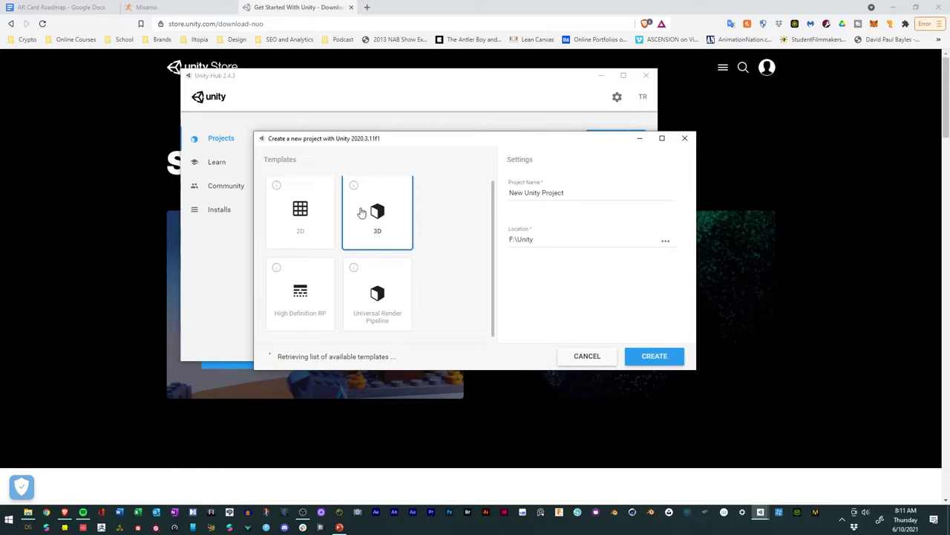
scroll(366, 213, up, 1)
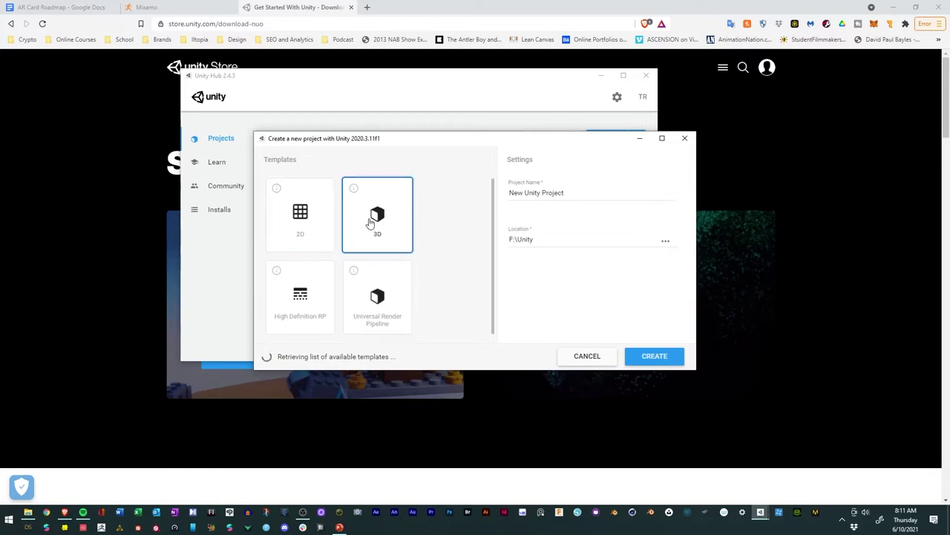
Step: Name the project ARPlayingCard_Tutorial, create it in F:\Unity and maximize the Unity editor window
triple_click(582, 192)
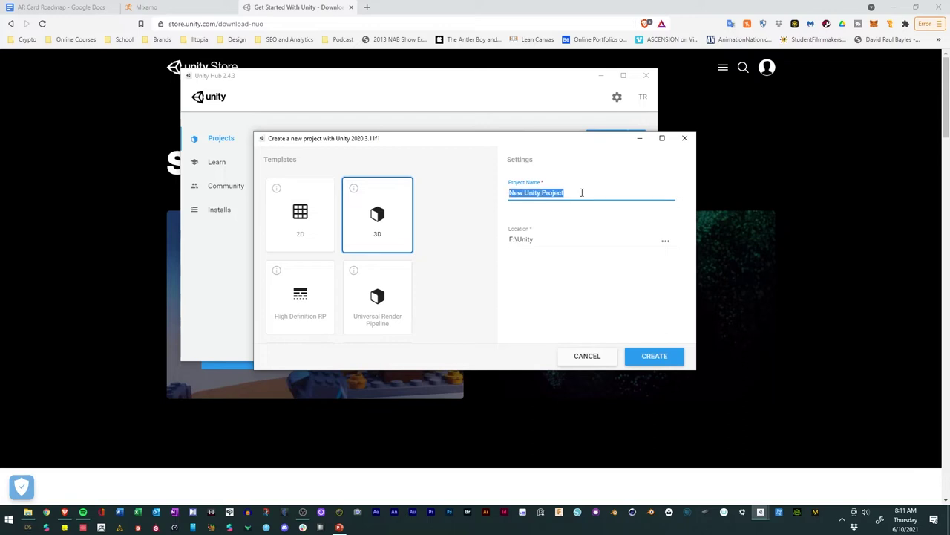
text(ARPlayingCard_Tutorial)
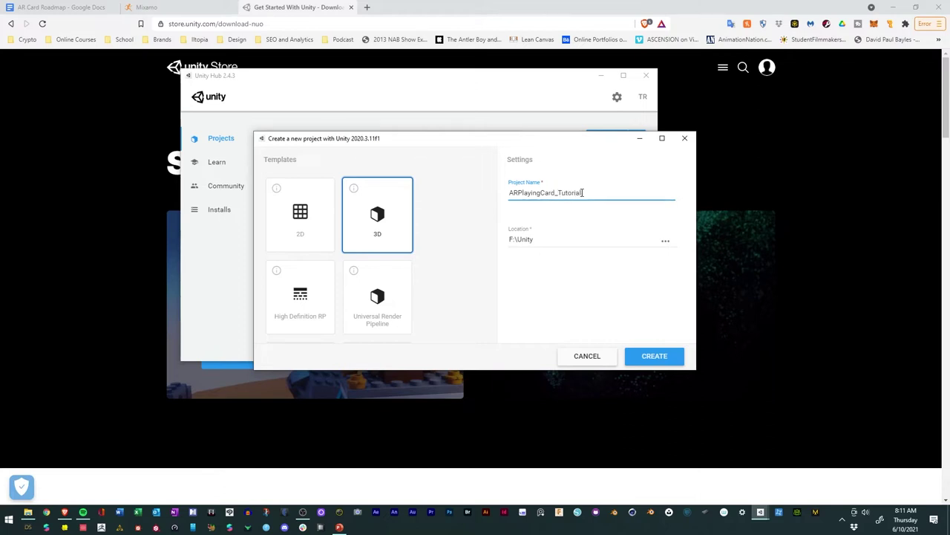
click(653, 357)
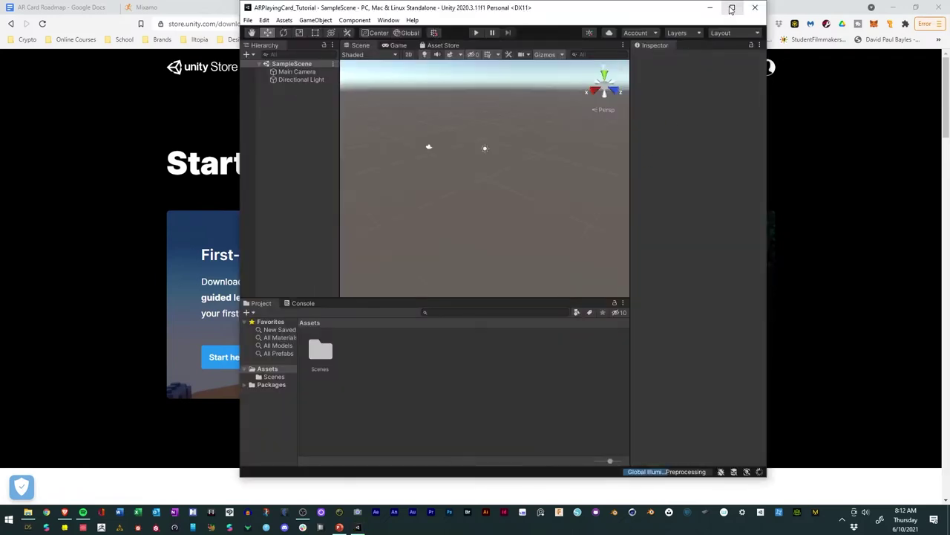
click(731, 9)
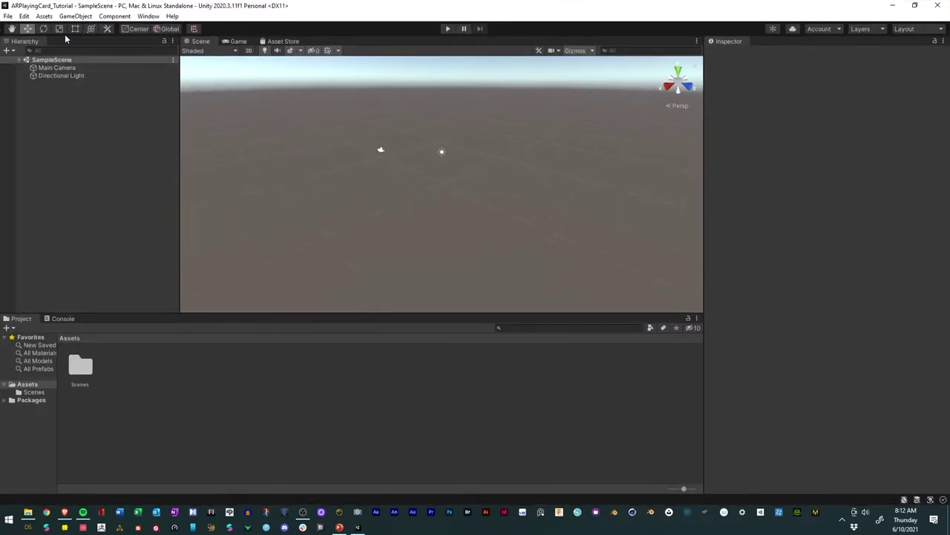
Step: Switch the project's build platform from PC, Mac & Linux Standalone to Android in the build settings
click(8, 15)
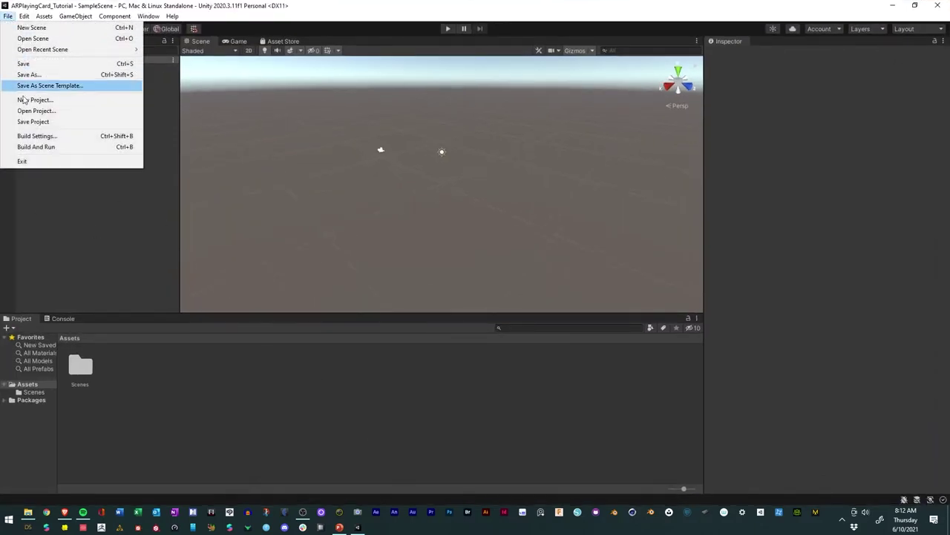
click(33, 136)
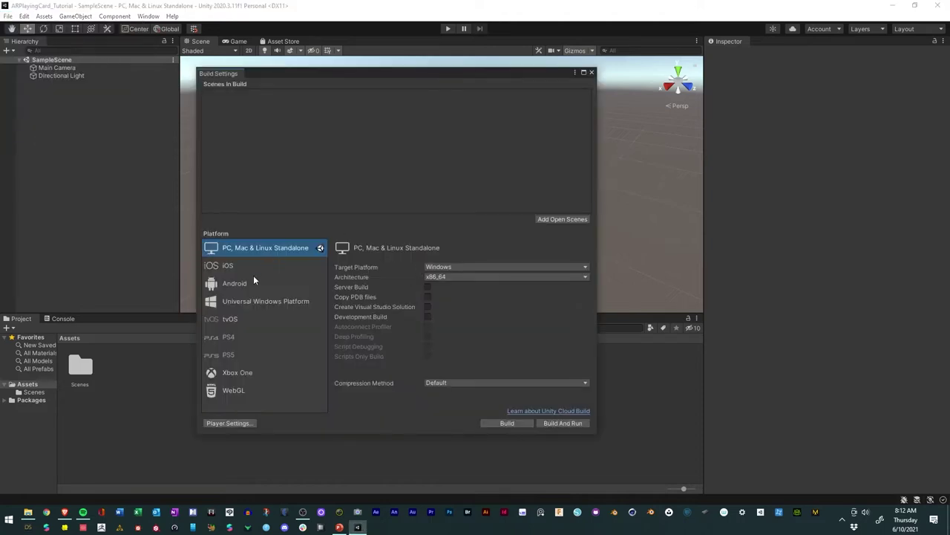
click(252, 285)
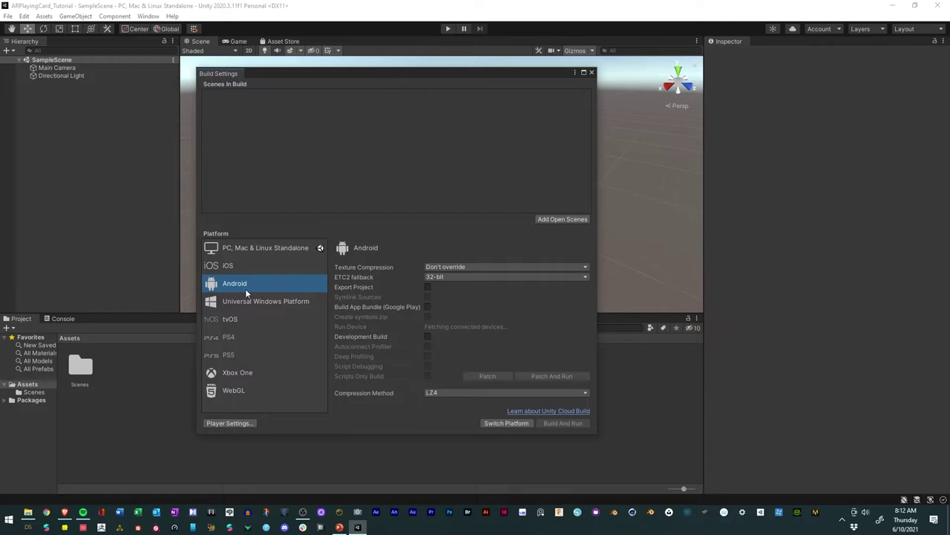
click(491, 423)
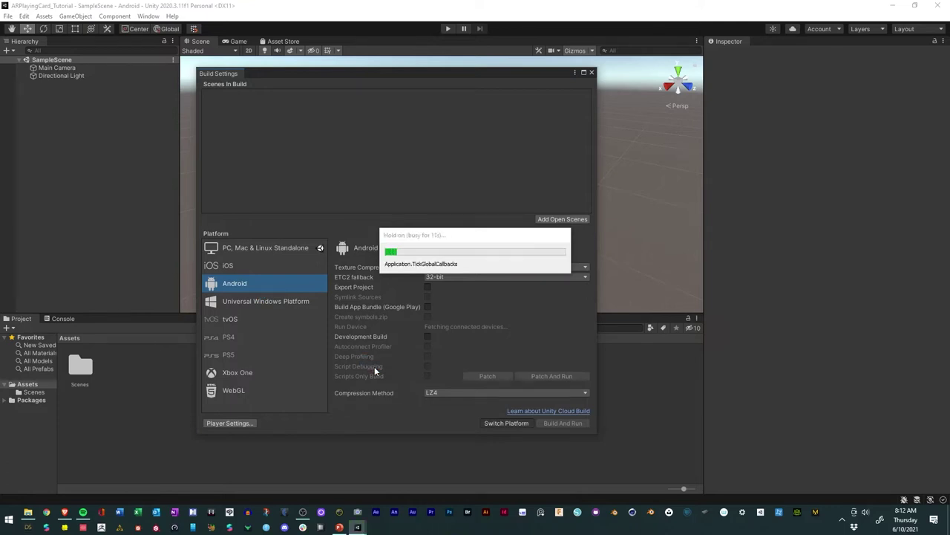
Step: Open the player settings, dock the Project Settings window beside the Inspector in a wider panel, and close the build settings
click(235, 423)
drag(259, 139, 768, 49)
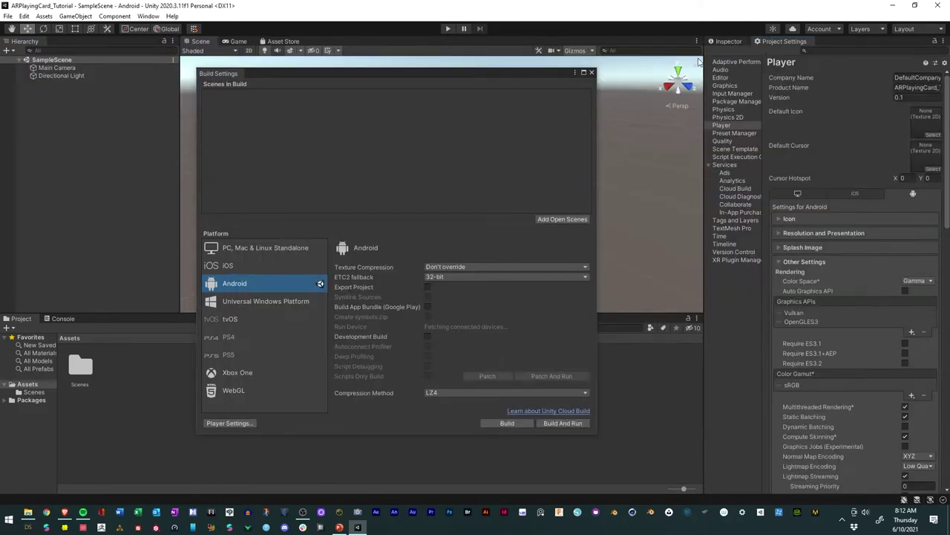
drag(704, 67, 593, 71)
click(592, 72)
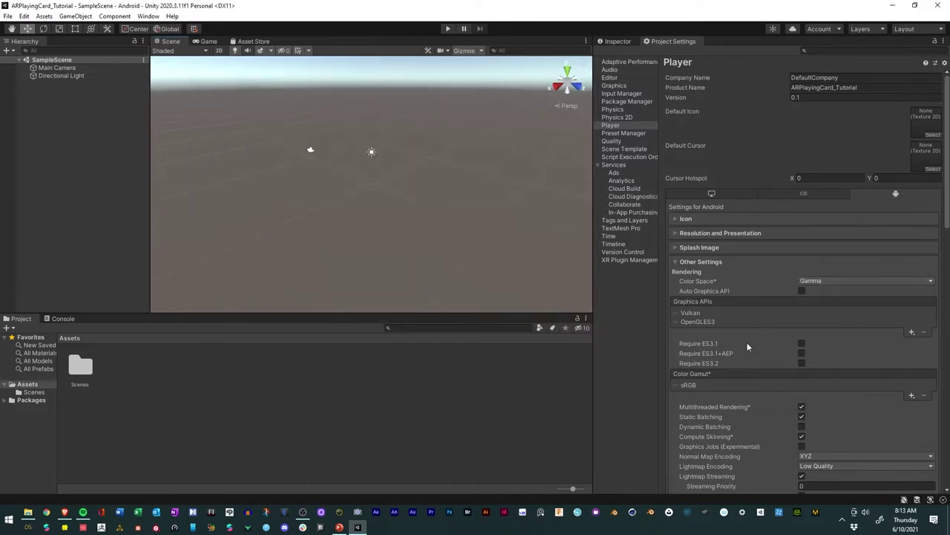
Step: View the Medium level in the project's Quality settings and narrow the settings panel slightly
click(613, 141)
click(778, 105)
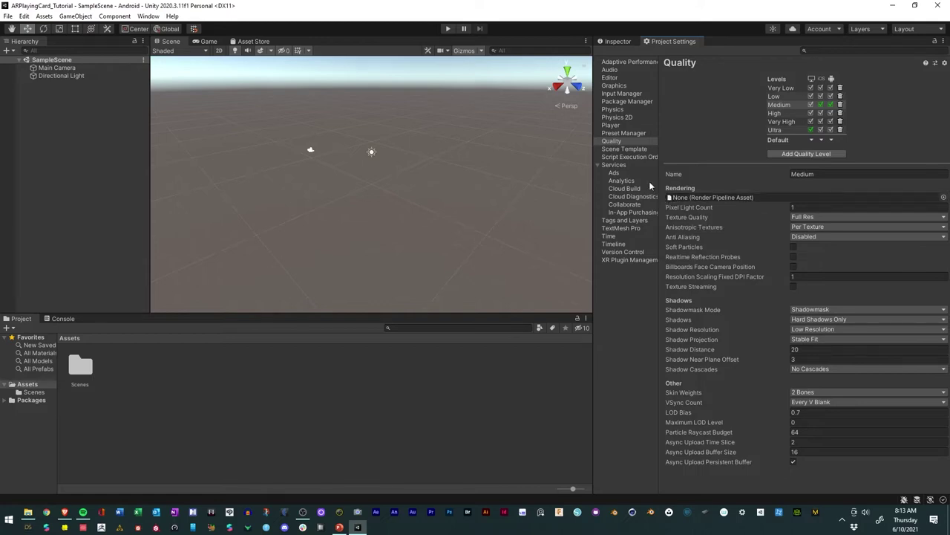
drag(590, 106, 616, 106)
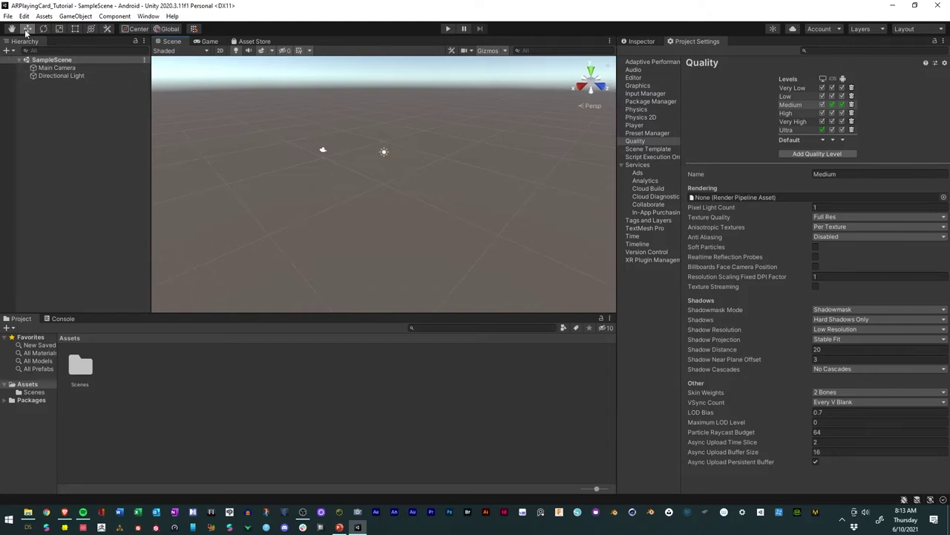
Step: Examine the Main Camera's Inspector properties, its Game view and the list of components that can be added to it
click(641, 42)
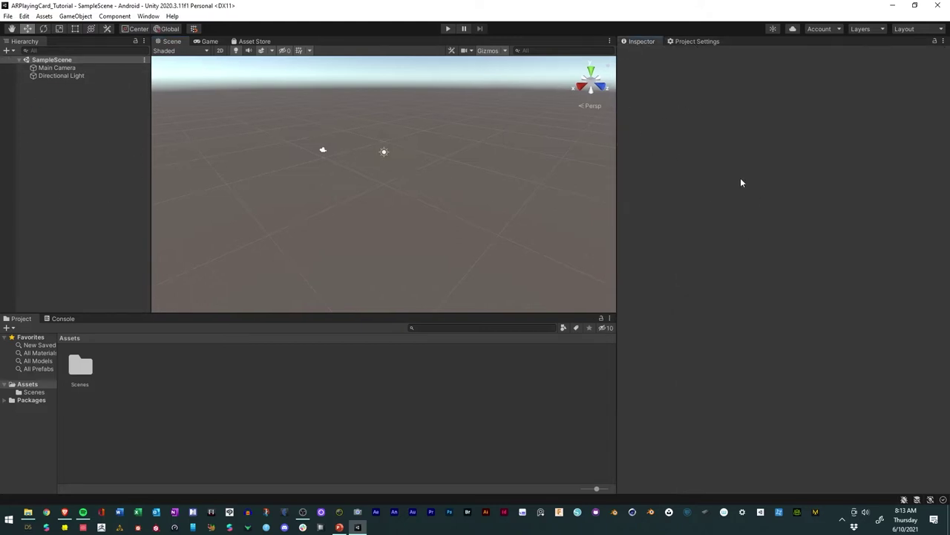
click(56, 67)
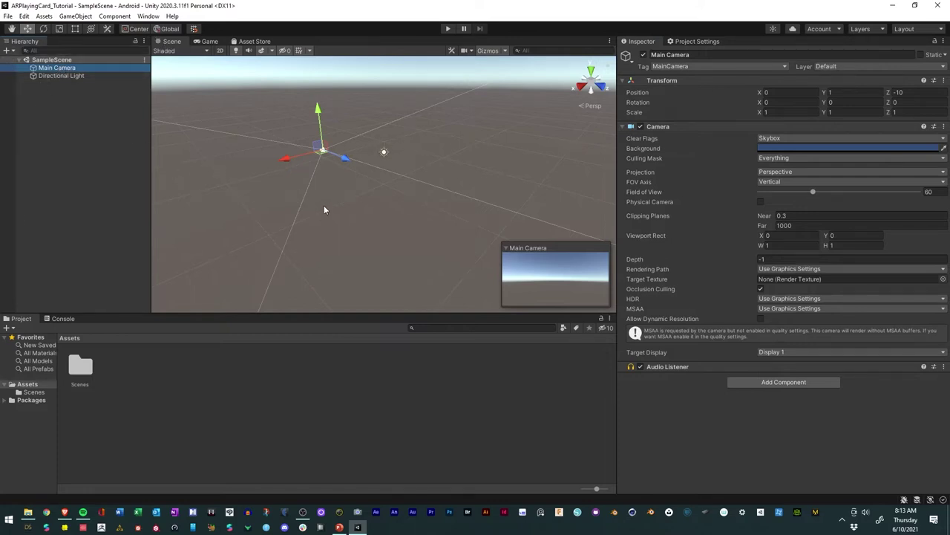
click(200, 42)
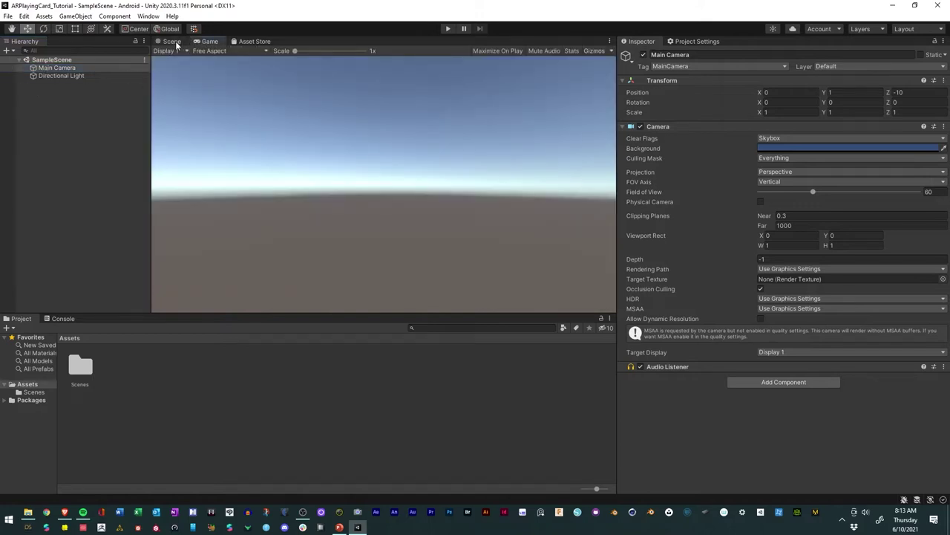
double_click(56, 69)
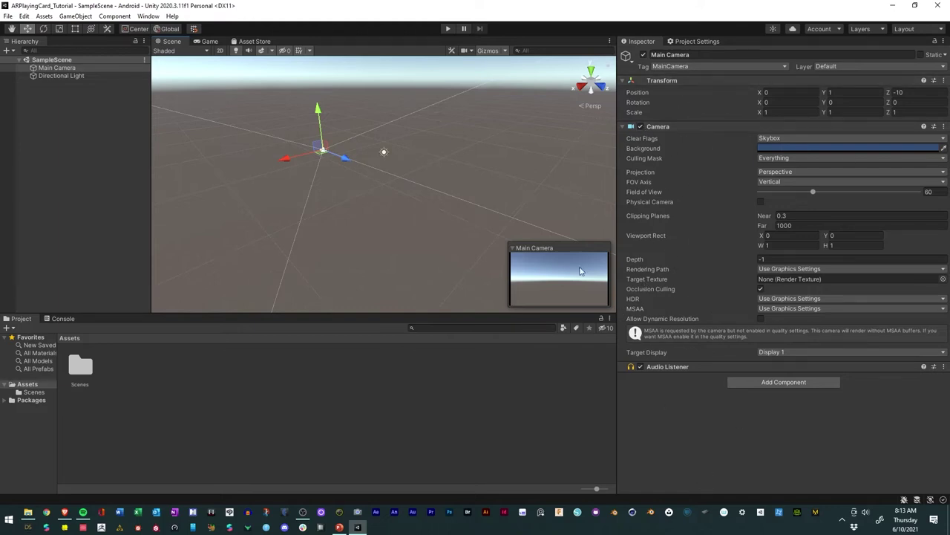
click(787, 382)
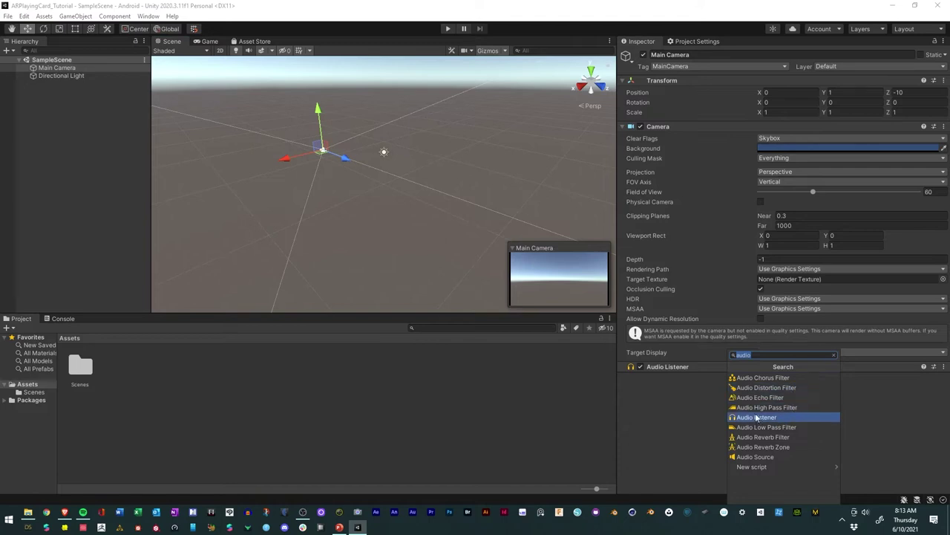
click(674, 405)
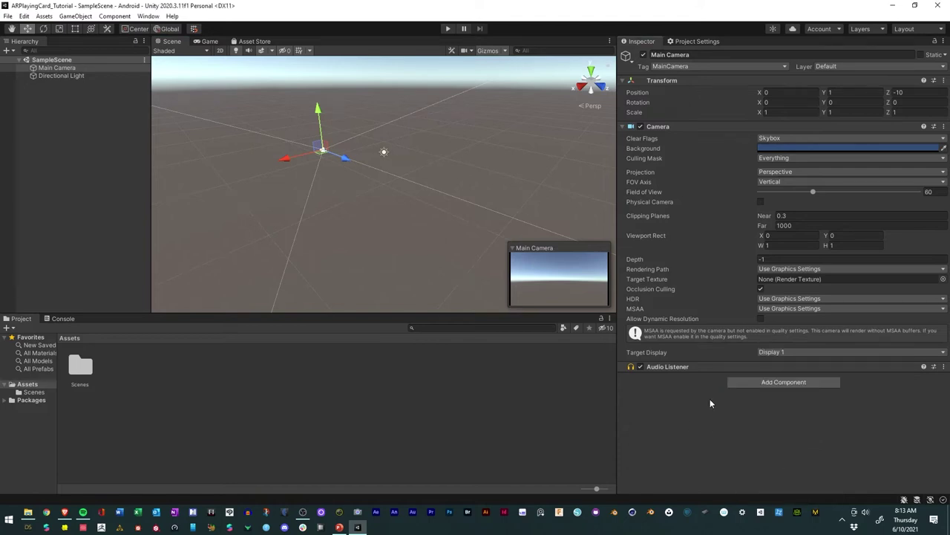
Step: Look through the creation options for scene objects and project assets, and view the Console before returning to the project's assets
right_click(52, 116)
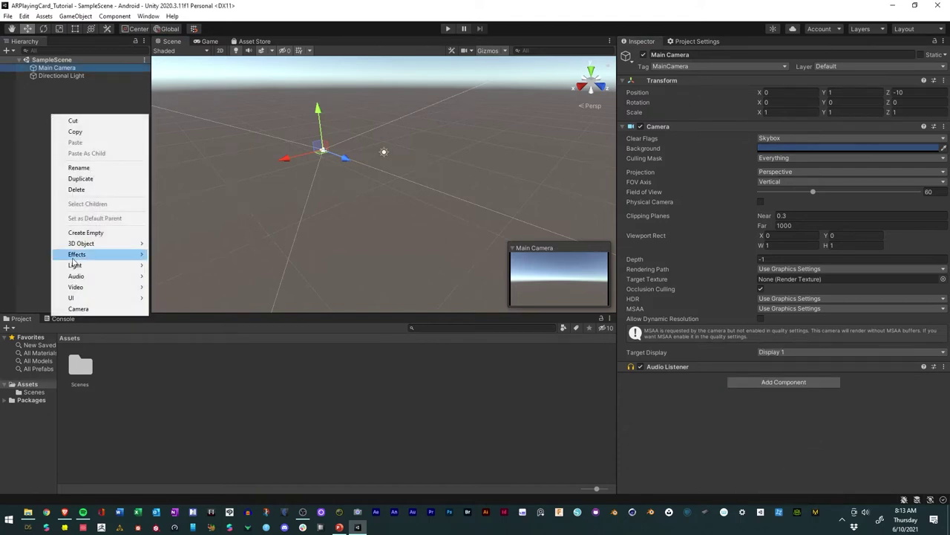
click(6, 50)
click(6, 51)
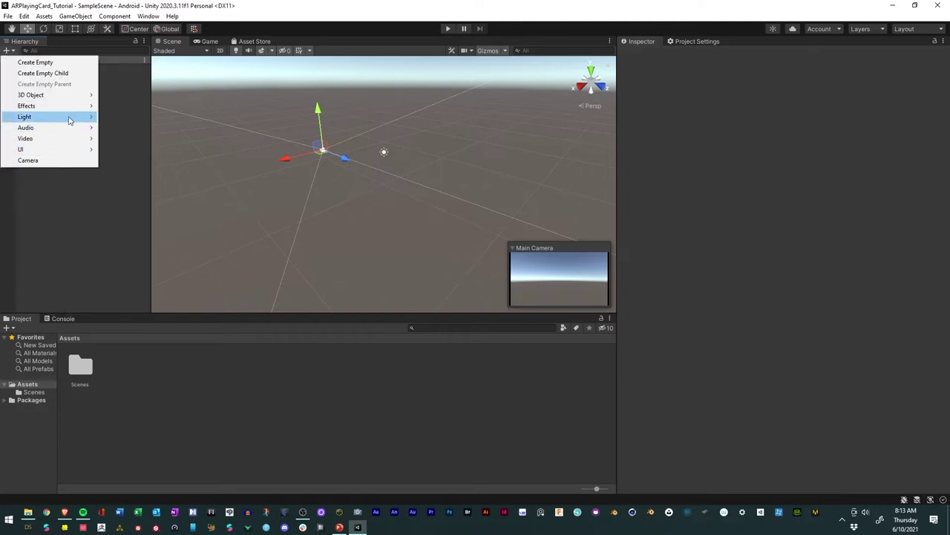
click(52, 250)
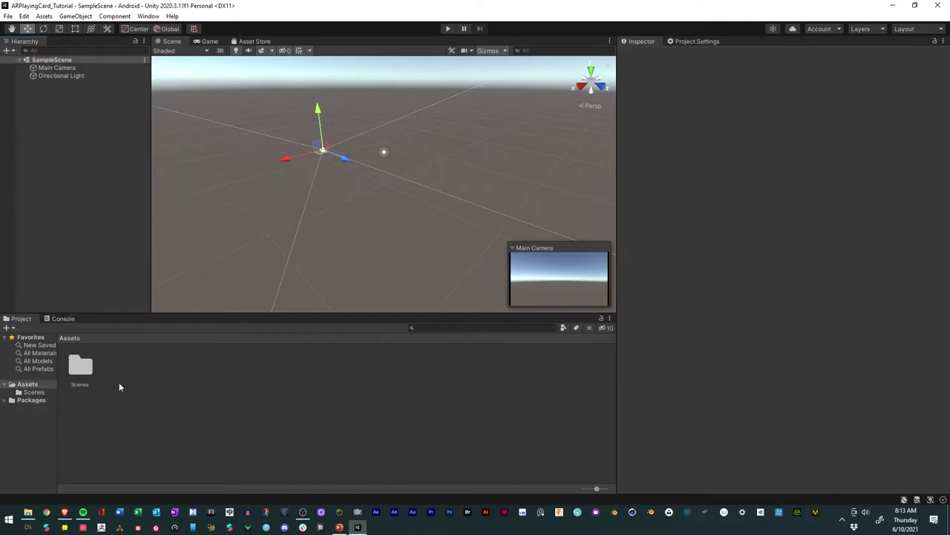
click(7, 327)
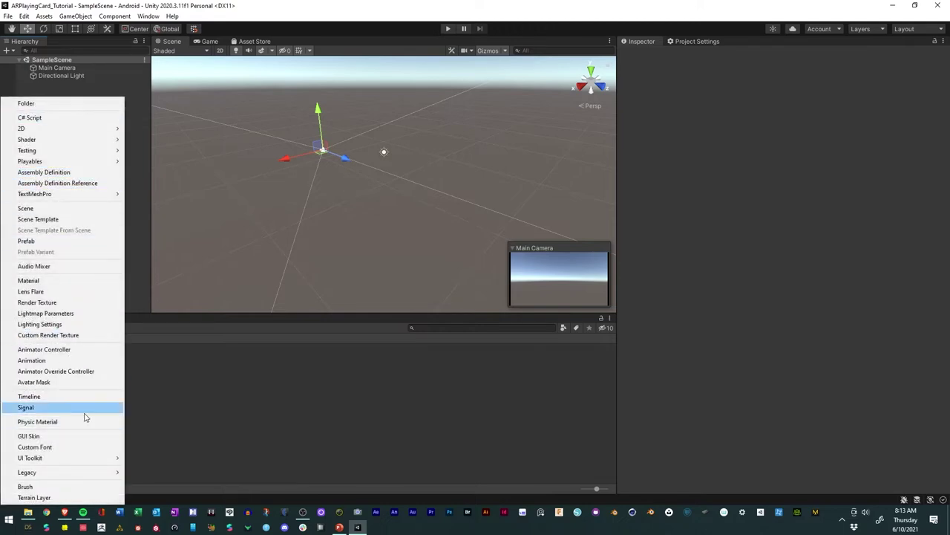
click(192, 422)
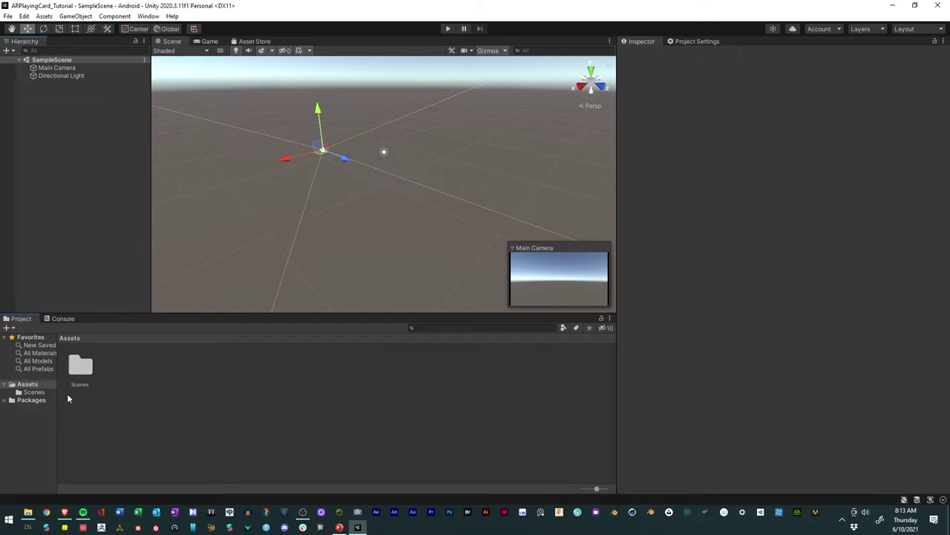
click(54, 319)
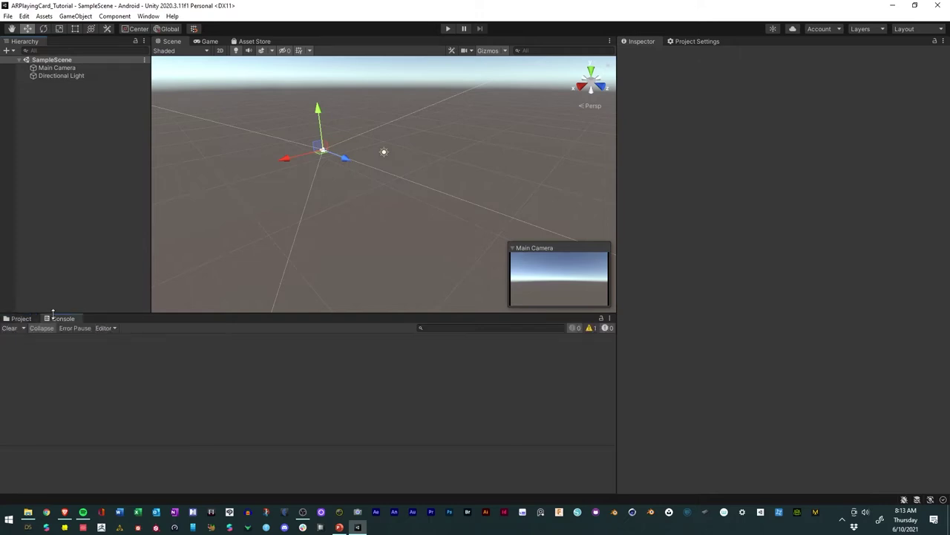
click(9, 320)
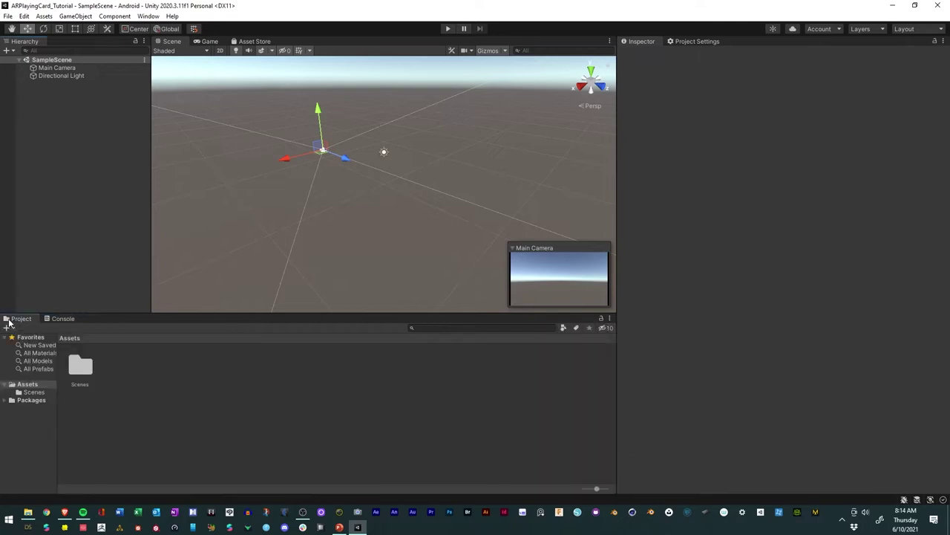
click(364, 226)
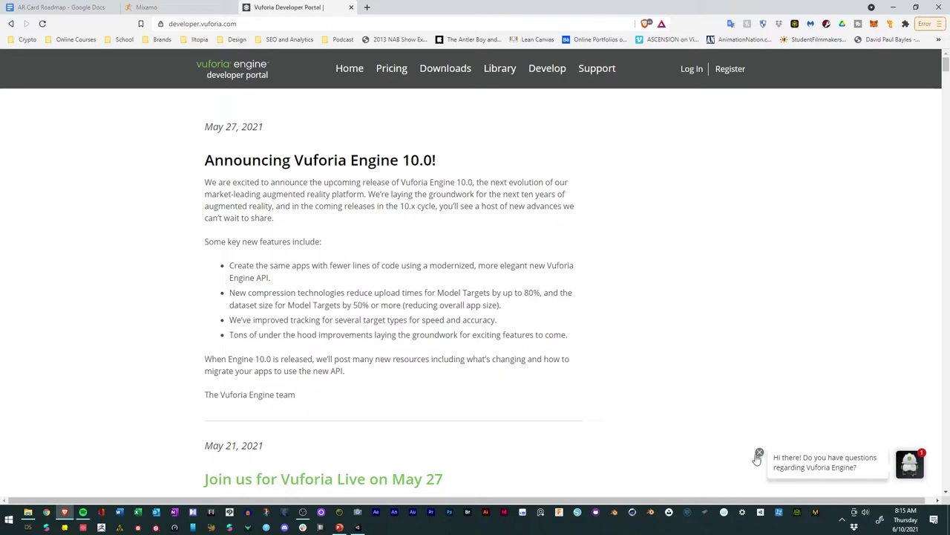
Step: On the Vuforia developer portal, request the Vuforia Engine package for Unity and log in with the account e-mail and password
click(757, 458)
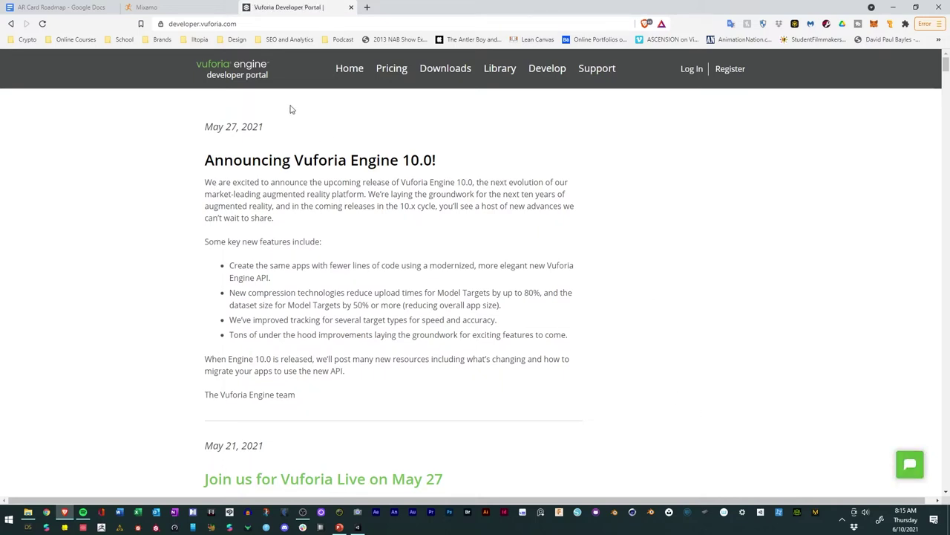
click(437, 72)
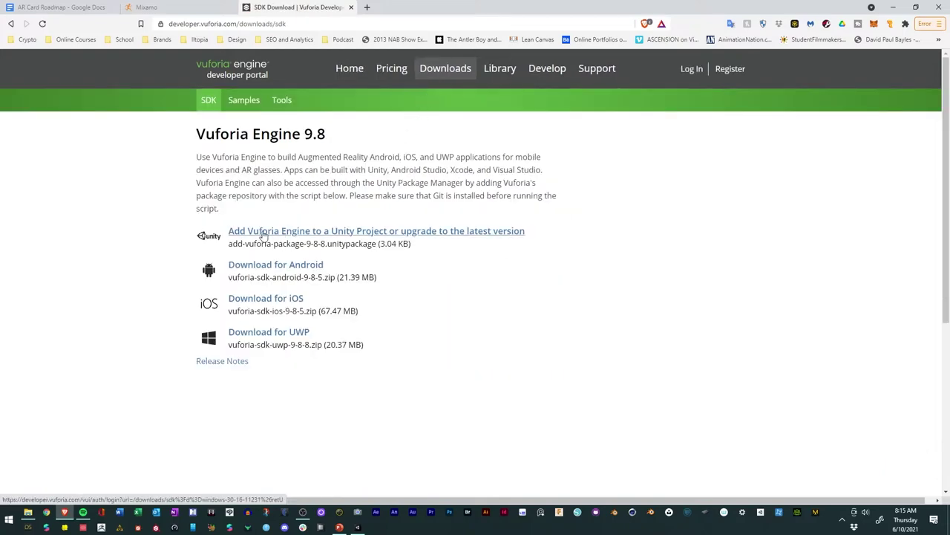
click(342, 236)
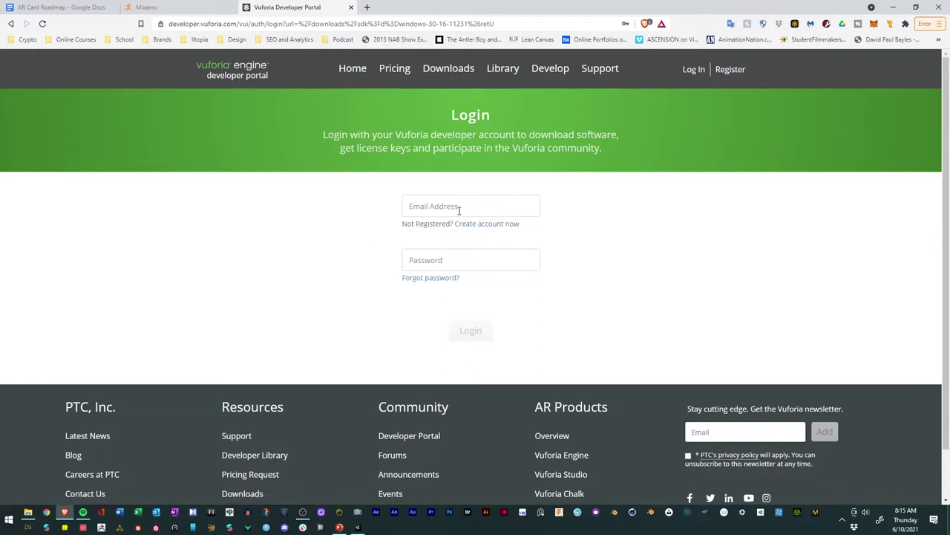
click(453, 236)
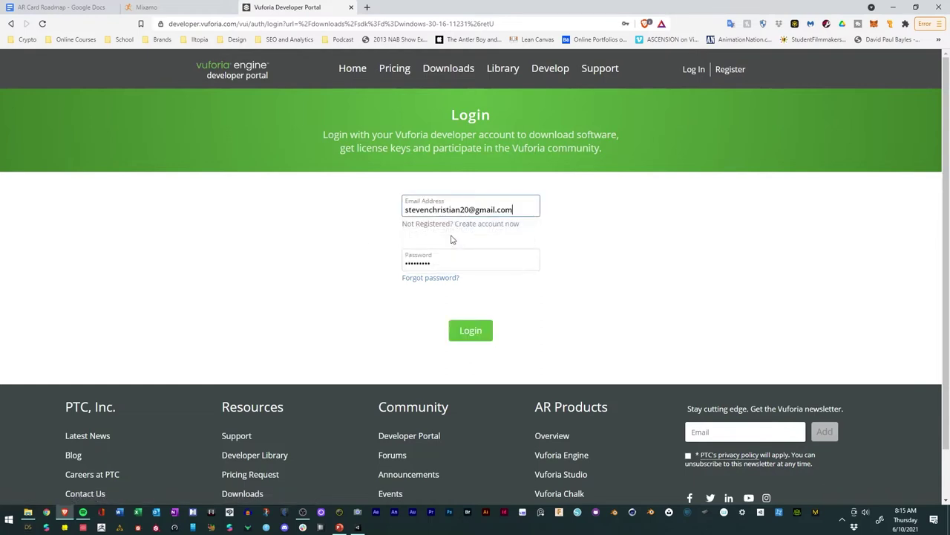
click(467, 333)
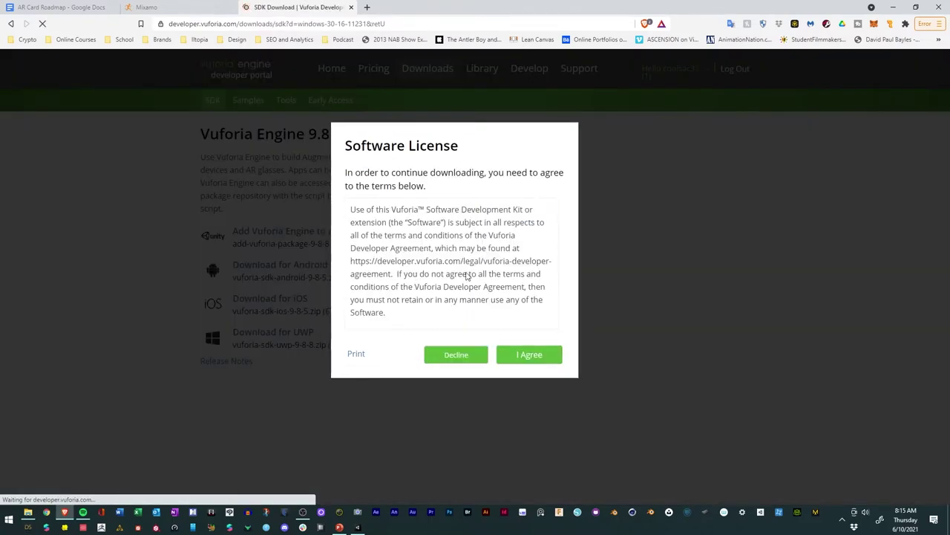
Step: Agree to the Vuforia software license and save add-vuforia-package-9-8-8.unitypackage in the AR Yugioh Card folder
click(529, 355)
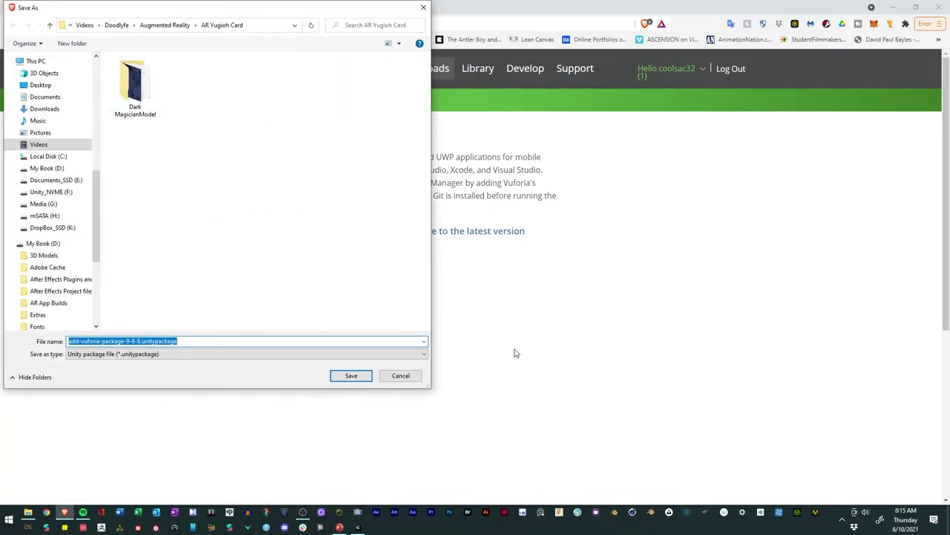
click(351, 375)
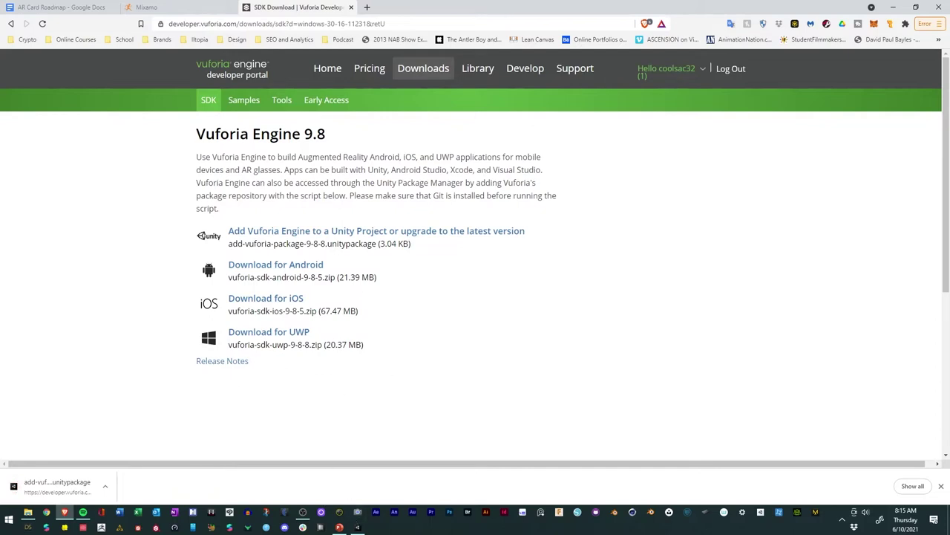
Step: Switch to Unity and import add-vuforia-package-9-8-8.unitypackage with all its contents from the AR Yugioh Card folder
click(358, 527)
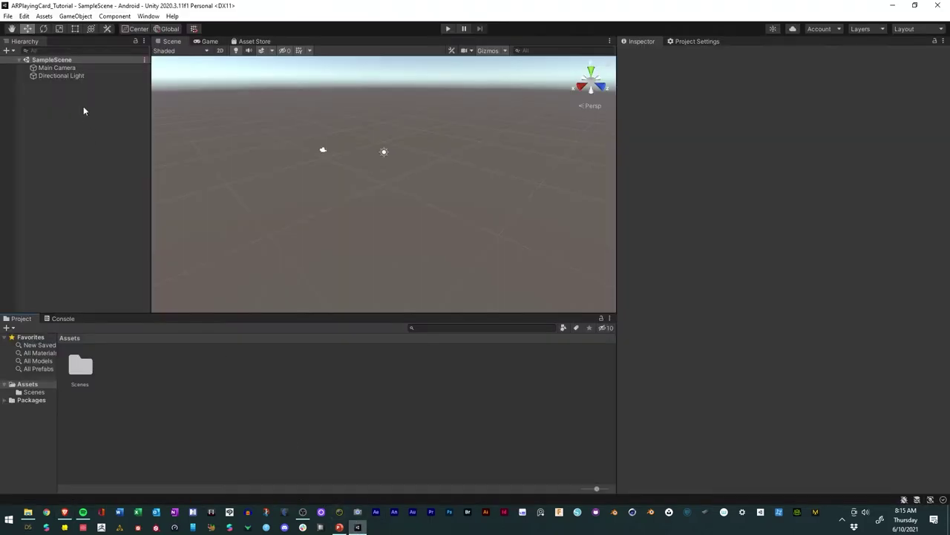
click(43, 15)
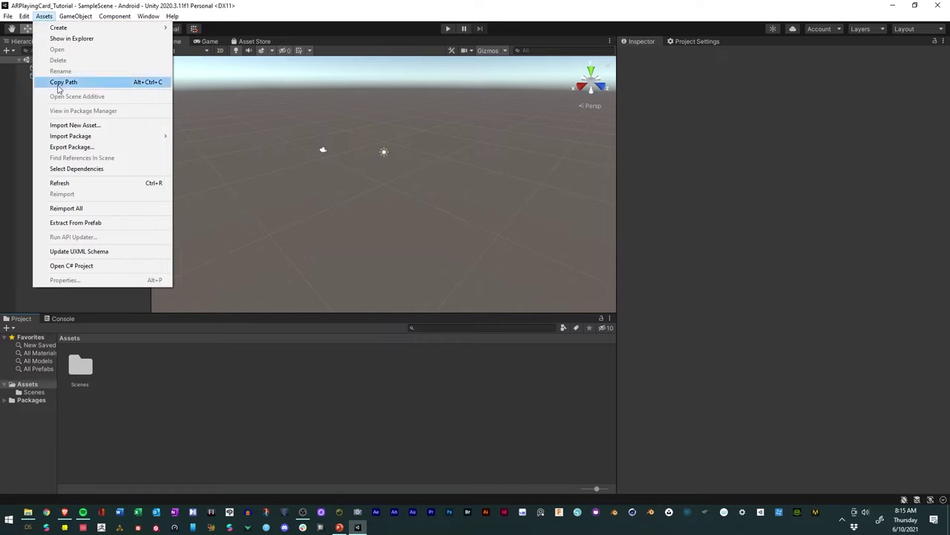
mouse_move(95, 137)
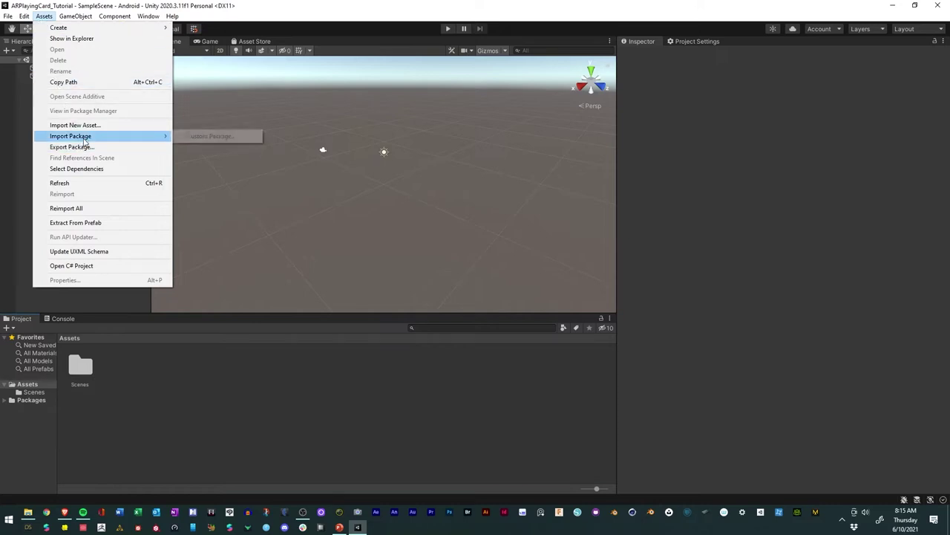
click(223, 136)
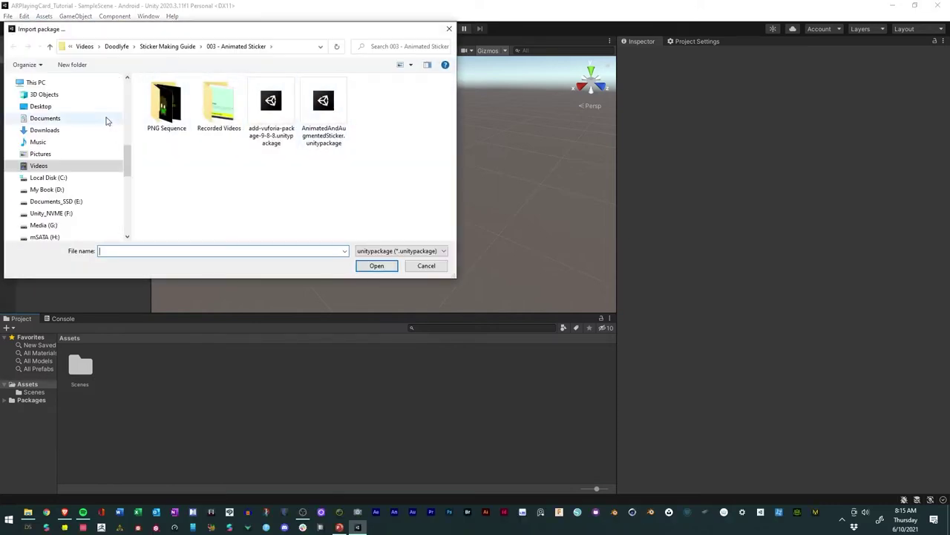
scroll(90, 118, up, 4)
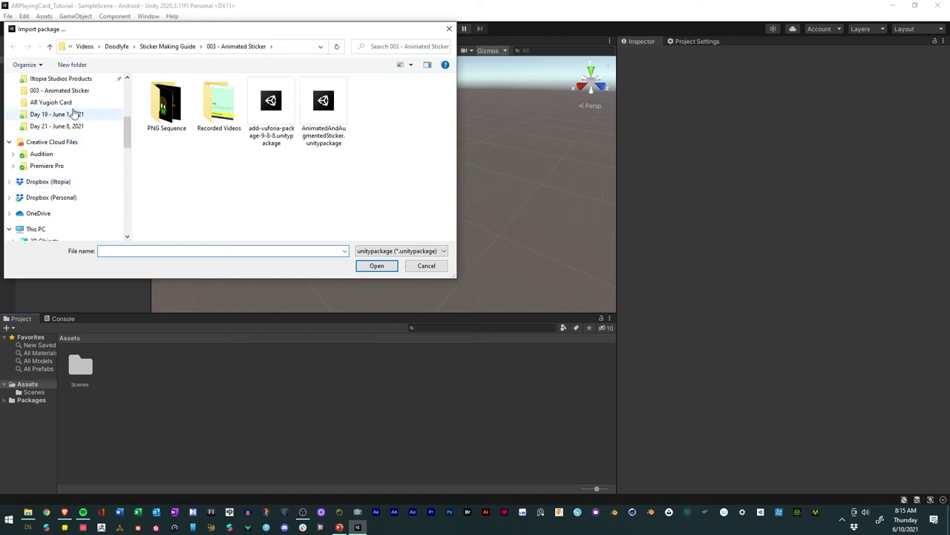
click(67, 102)
double_click(219, 108)
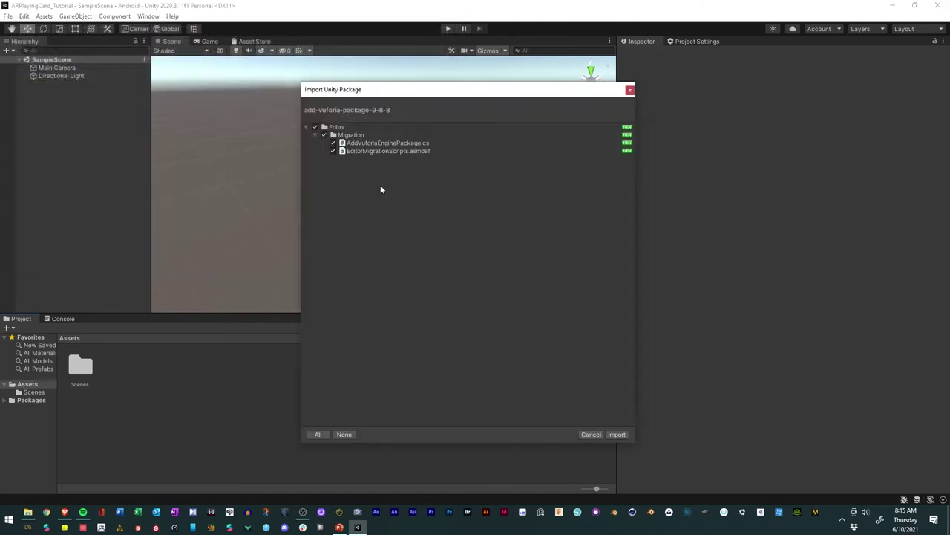
click(617, 434)
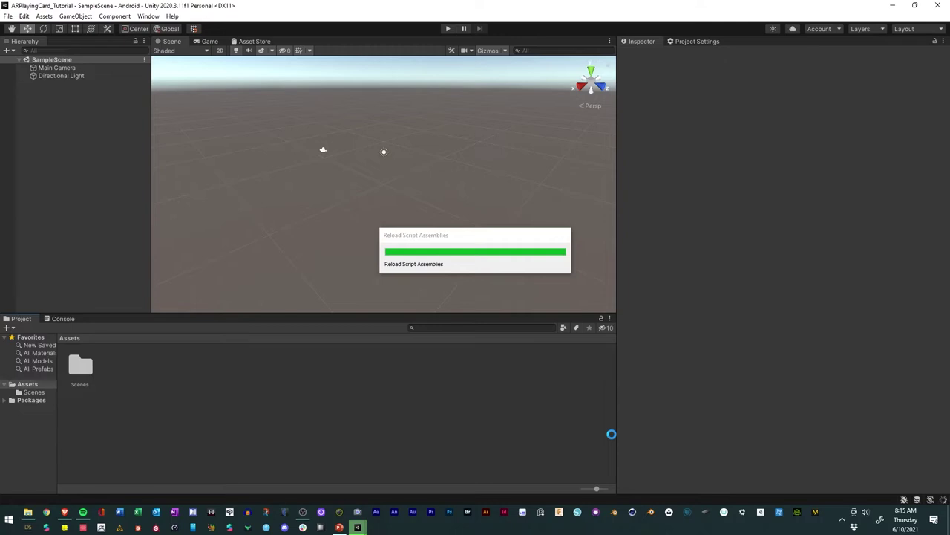
click(506, 286)
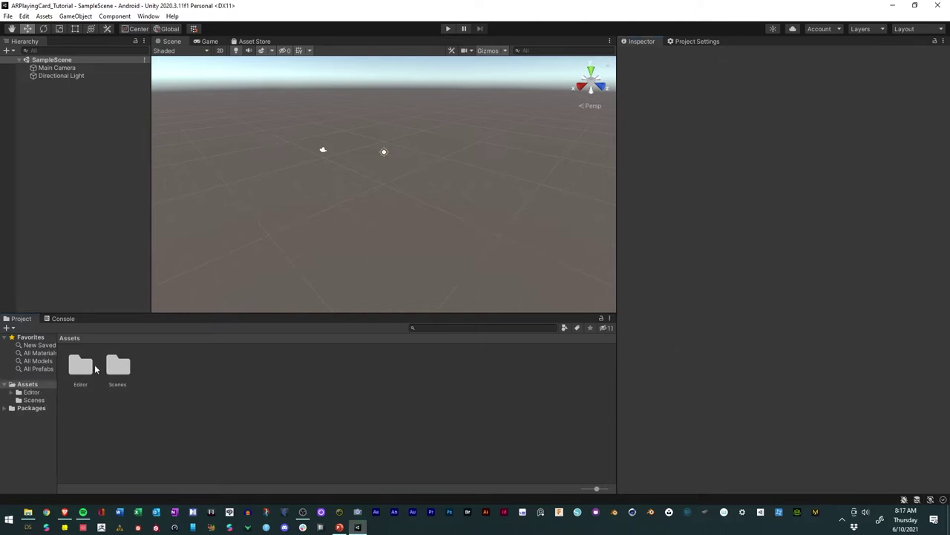
Step: Open the Vuforia Configuration in a widened Inspector and go from its App License Key setting to the online License Manager
click(149, 17)
click(165, 92)
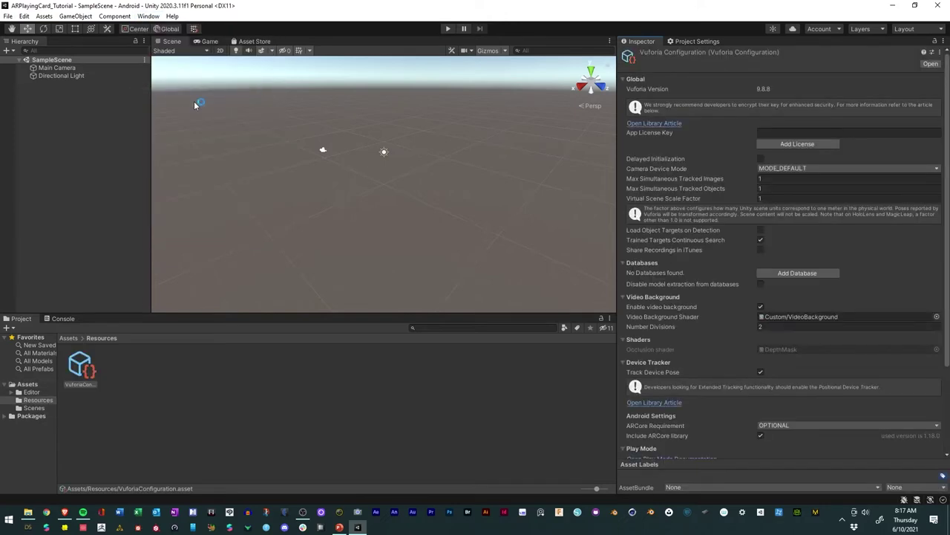
drag(610, 146, 546, 143)
click(723, 131)
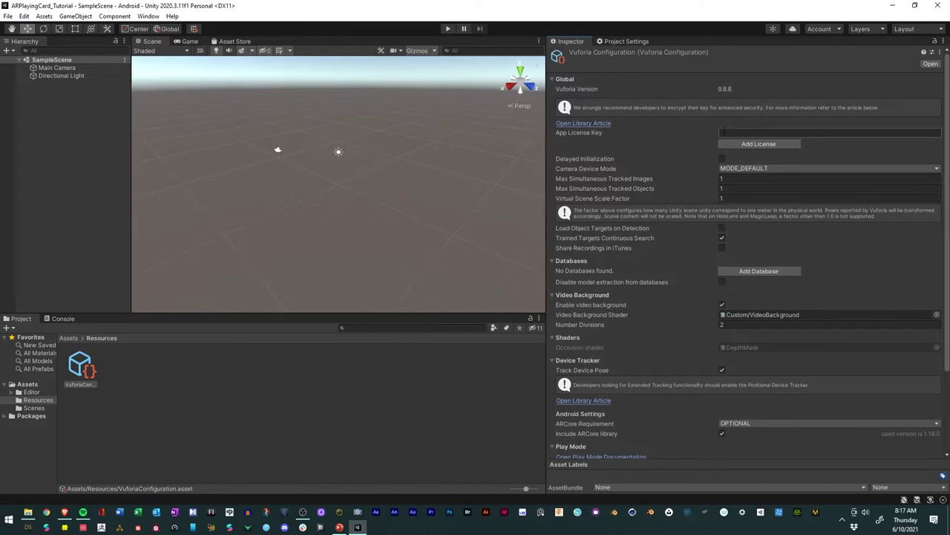
click(752, 143)
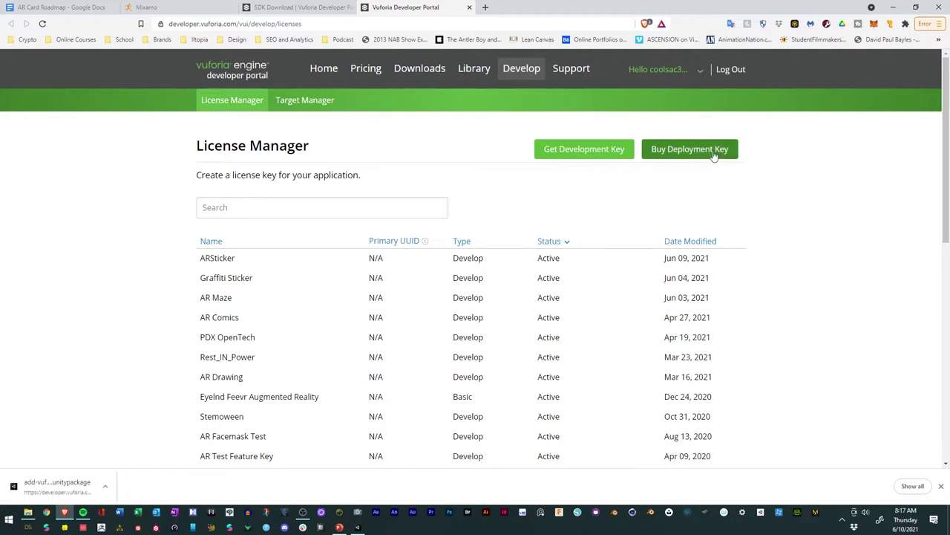
Step: Create a free development license key named AR Playing Card, accepting the Vuforia Developer Agreement
click(562, 156)
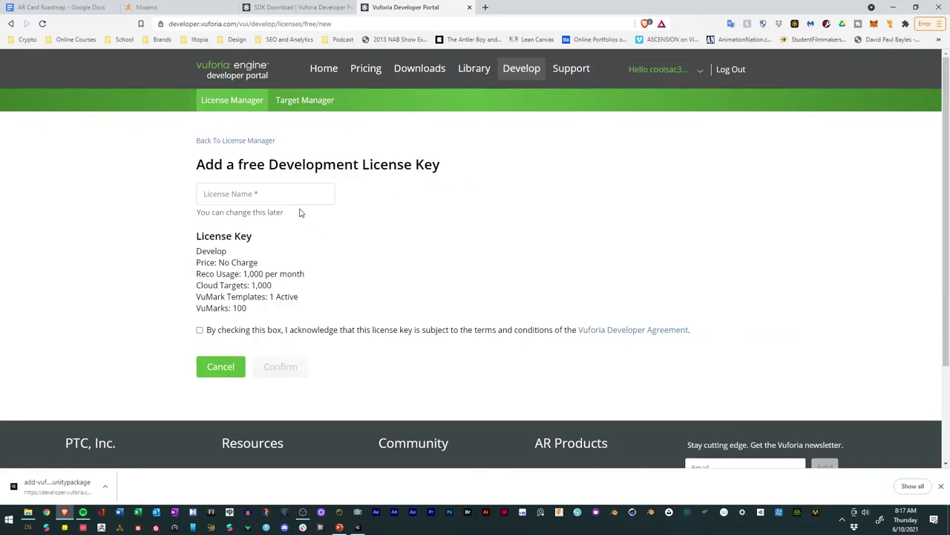
click(294, 195)
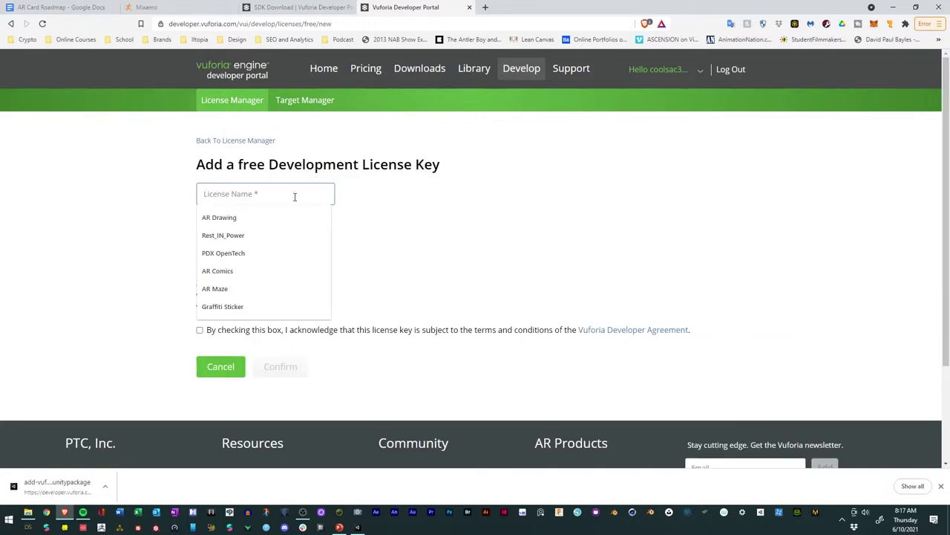
text(AR )
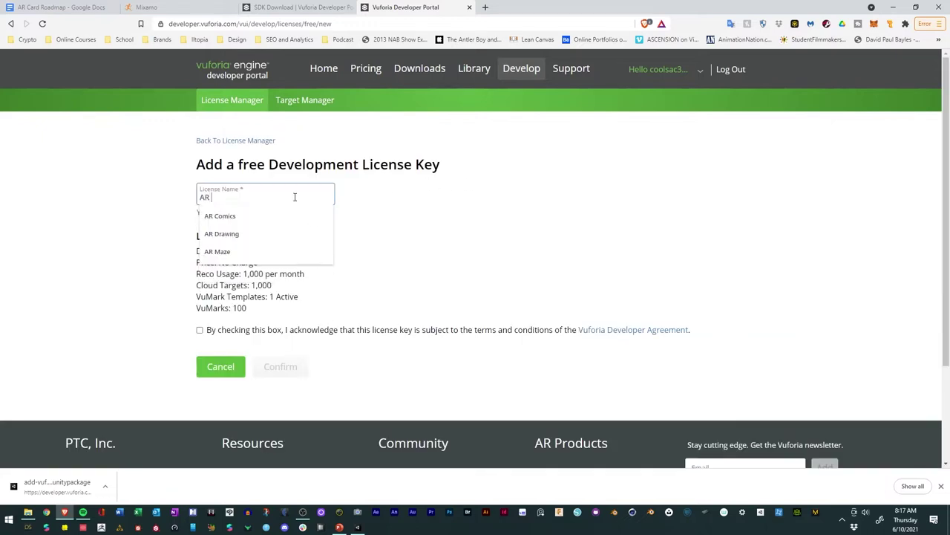
text(Playing Card)
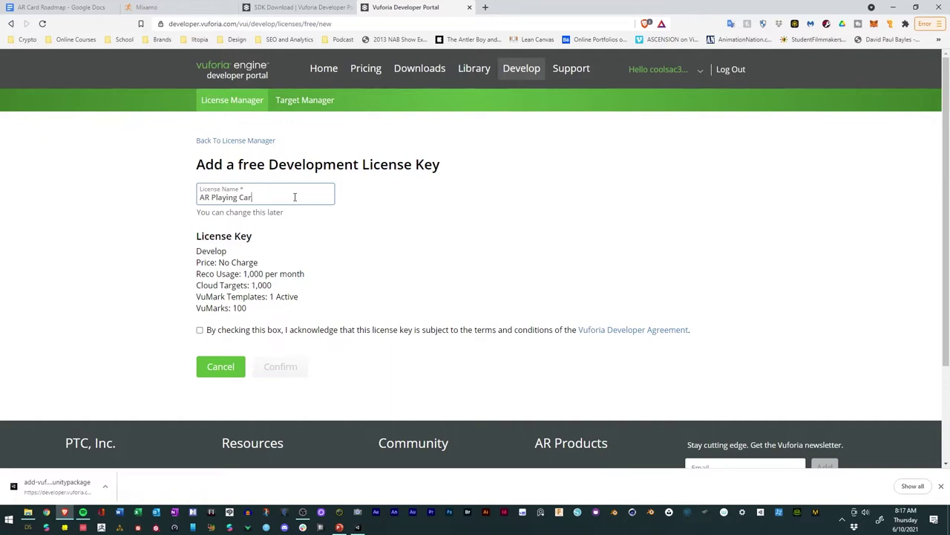
click(199, 330)
click(283, 367)
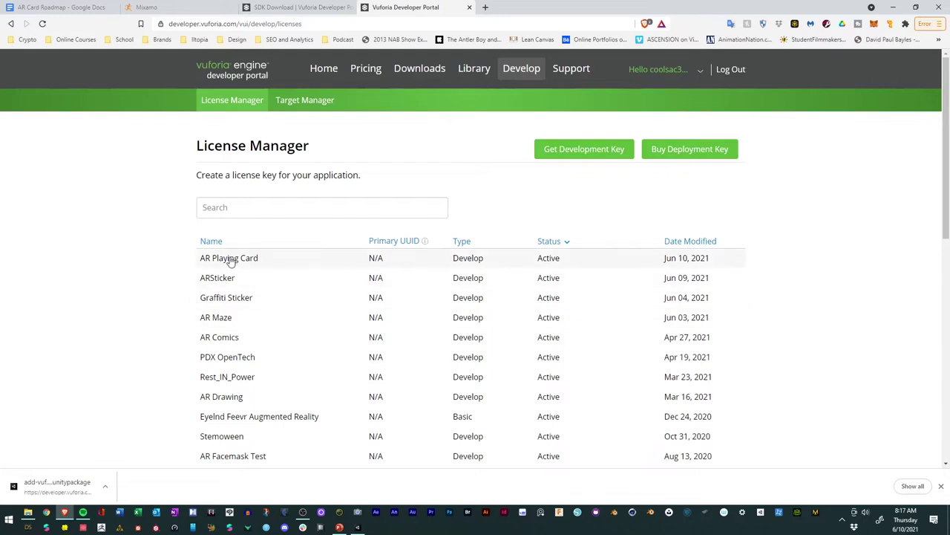
Step: Copy the AR Playing Card license key and paste it into the App License Key field of Unity's Vuforia Configuration
click(231, 259)
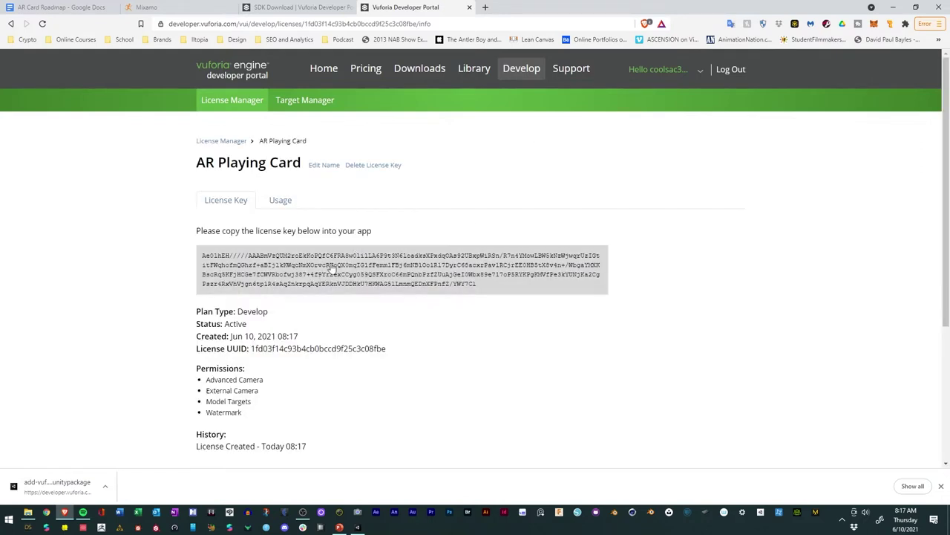
click(331, 264)
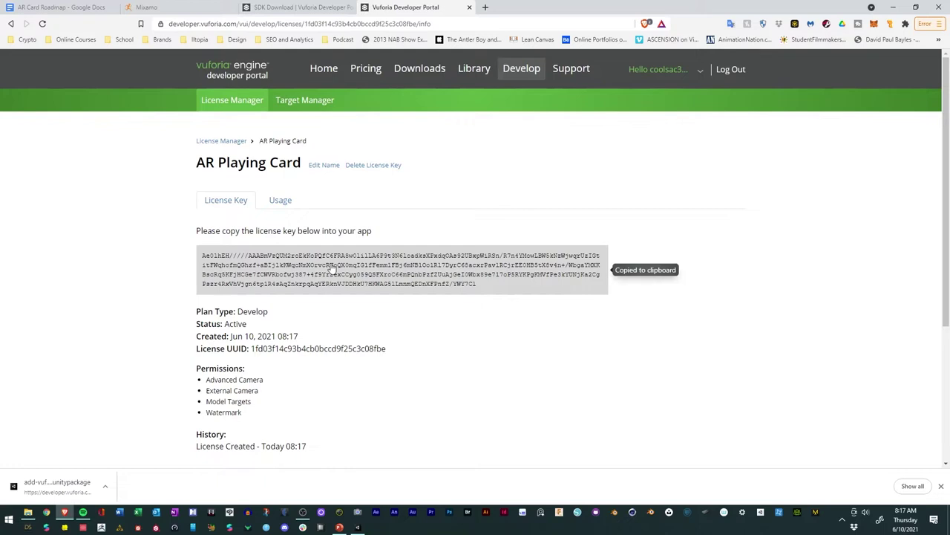
click(358, 528)
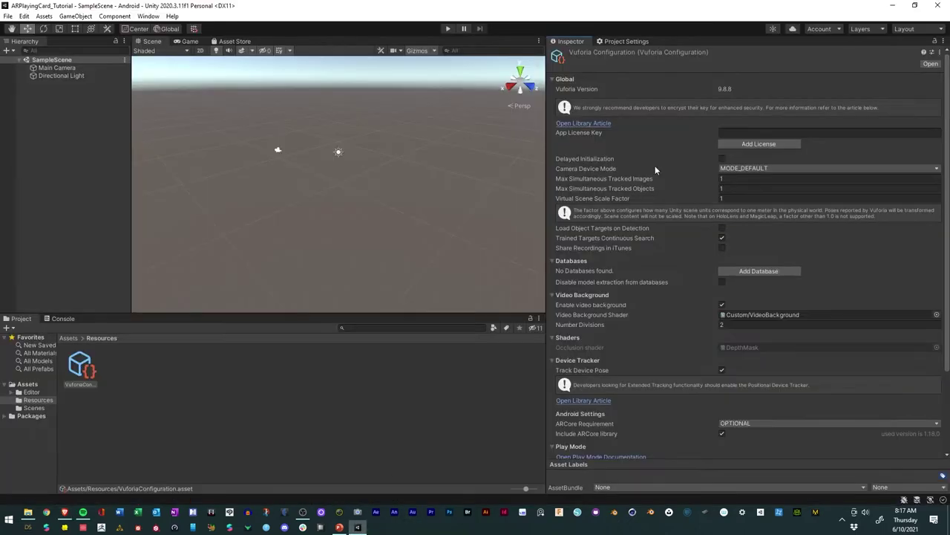
click(726, 133)
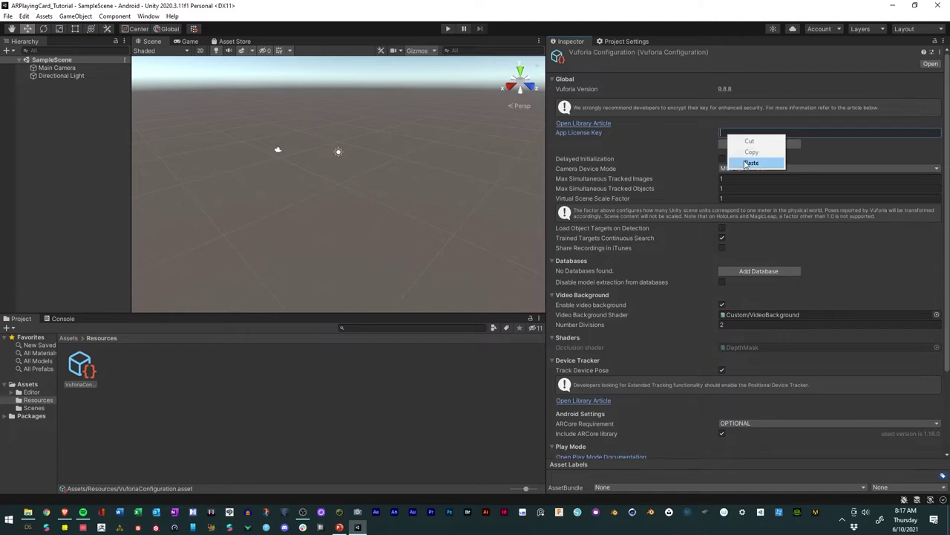
click(751, 162)
Step: Turn off Track Device Pose in the Device Tracker settings of the Vuforia Configuration
scroll(655, 185, down, 5)
scroll(757, 176, up, 5)
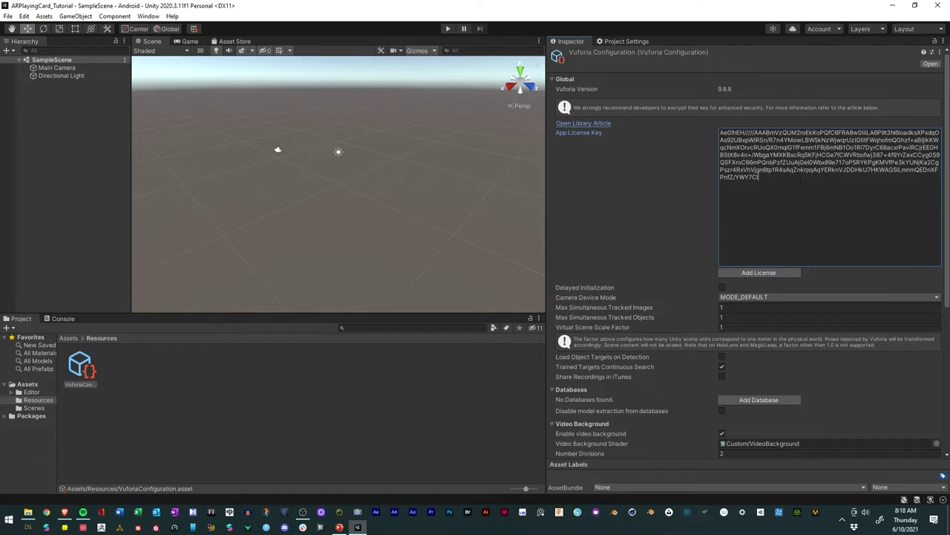
scroll(678, 279, down, 5)
scroll(678, 274, up, 4)
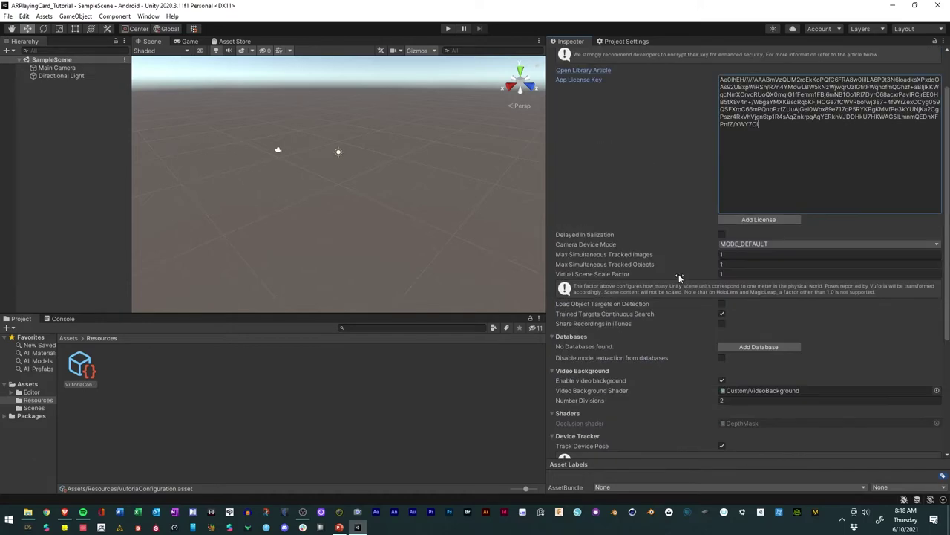
scroll(679, 272, down, 1)
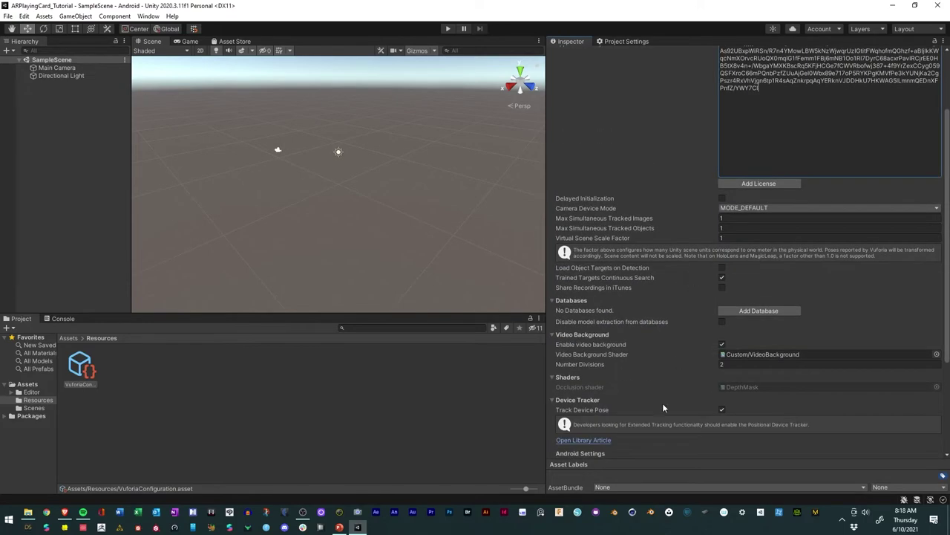
scroll(664, 408, down, 3)
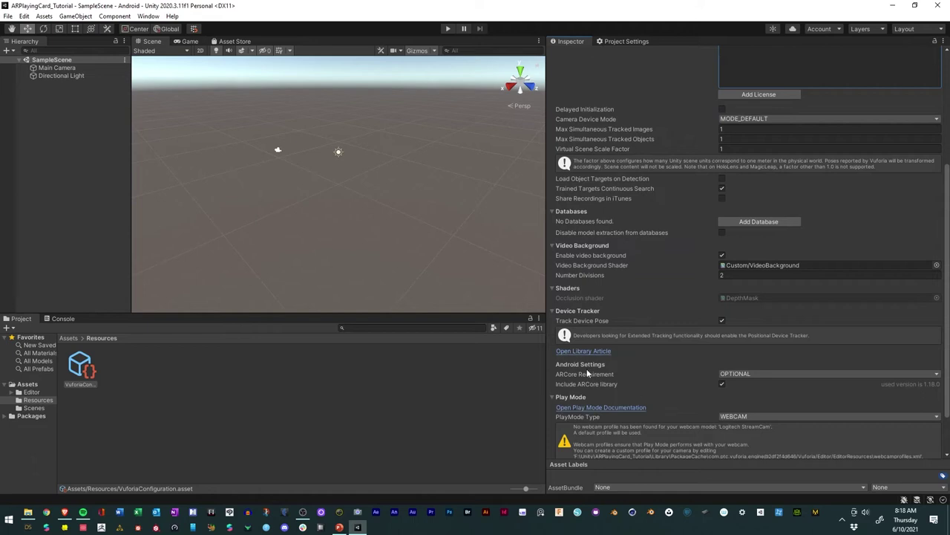
click(723, 320)
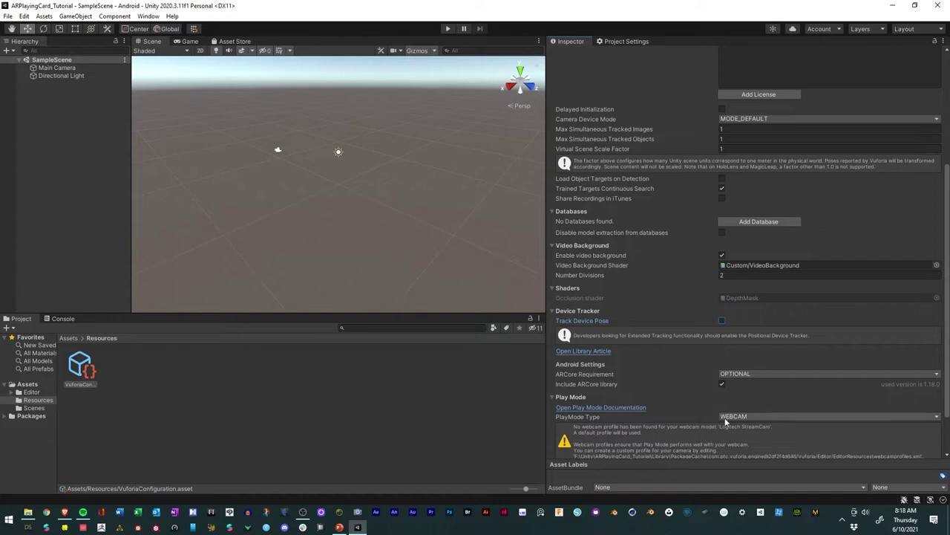
Step: Review the available PlayMode Type options in the Vuforia Configuration's Play Mode settings
scroll(694, 401, down, 2)
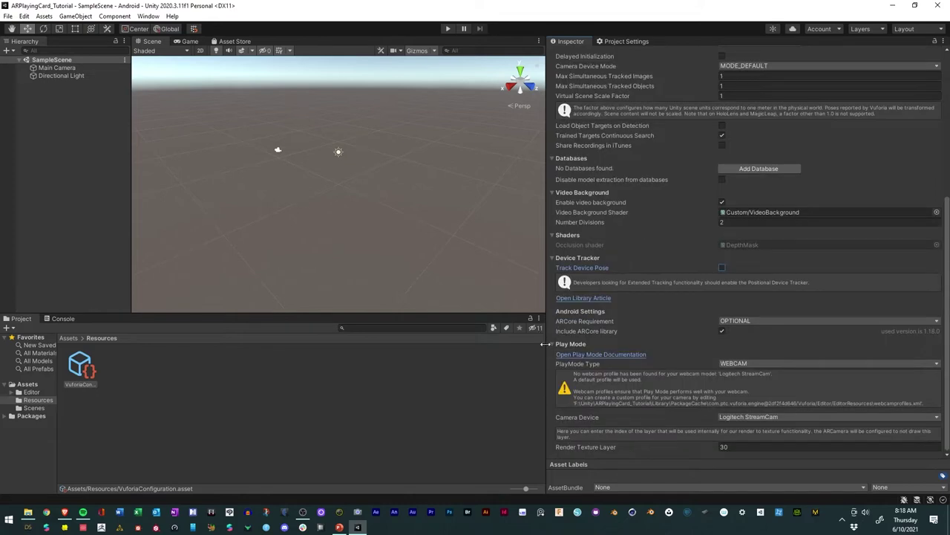
click(747, 364)
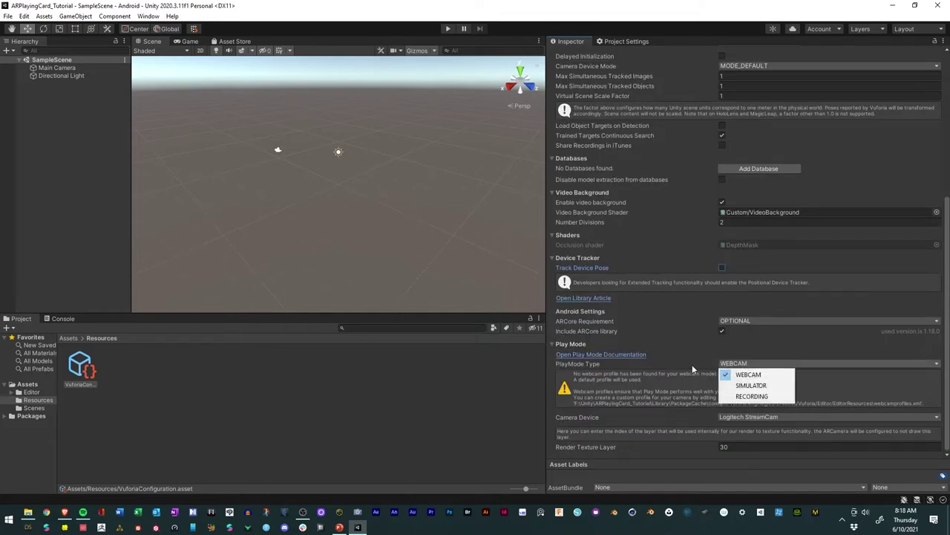
click(694, 369)
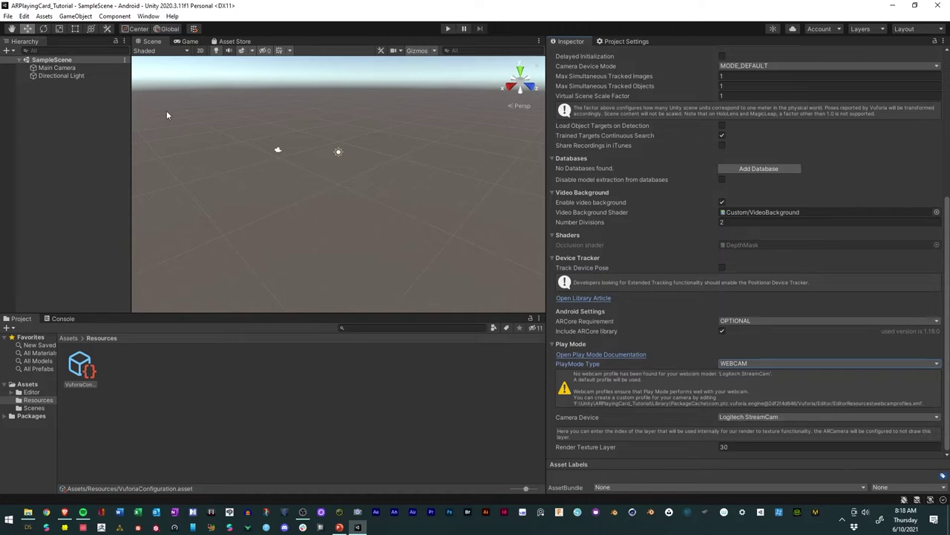
scroll(295, 134, up, 2)
Step: Create a folder named Images in the project's Assets
click(19, 384)
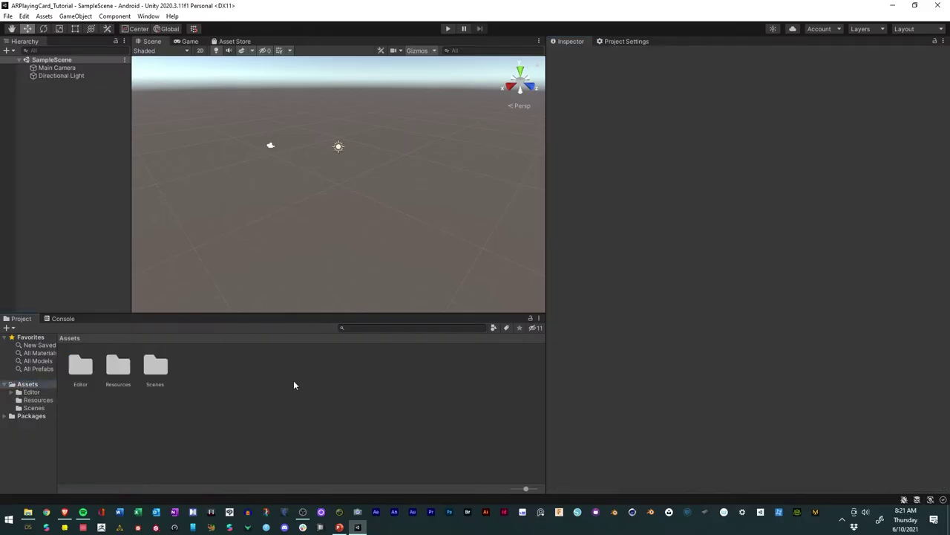
right_click(294, 381)
mouse_move(350, 121)
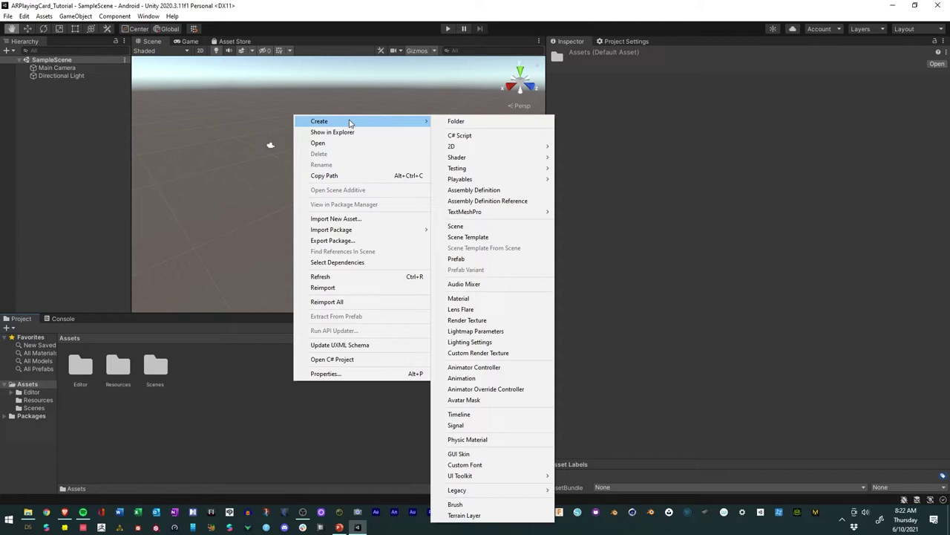
click(497, 125)
text(Images)
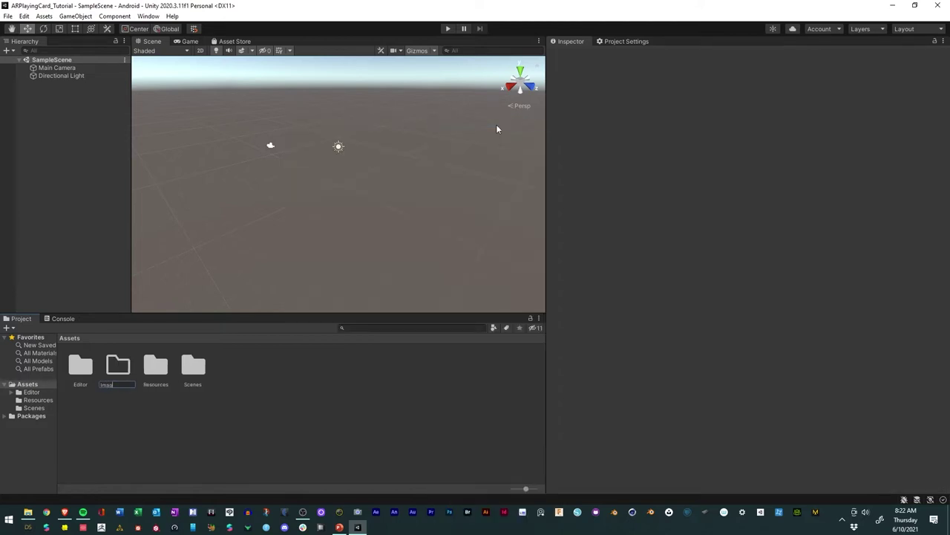
key(Return)
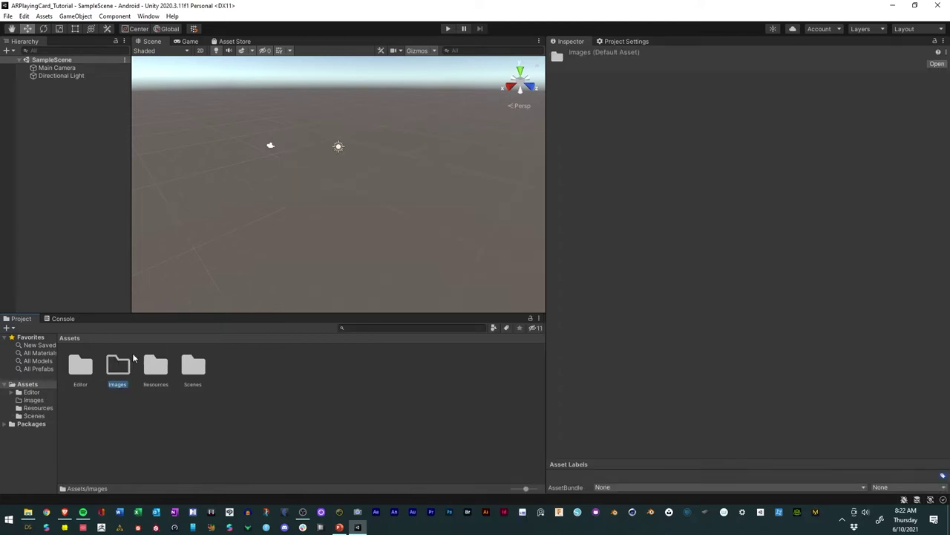
Step: Import DarkMagicianCard.jpg from the AR Yugioh Card folder in File Explorer into Unity's Images folder
double_click(108, 369)
click(28, 512)
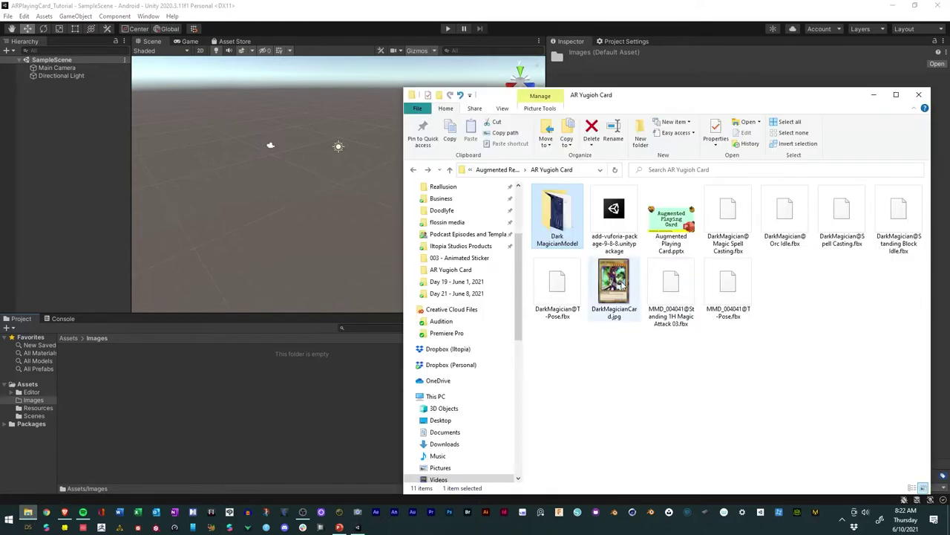
click(614, 286)
drag(230, 407, 223, 400)
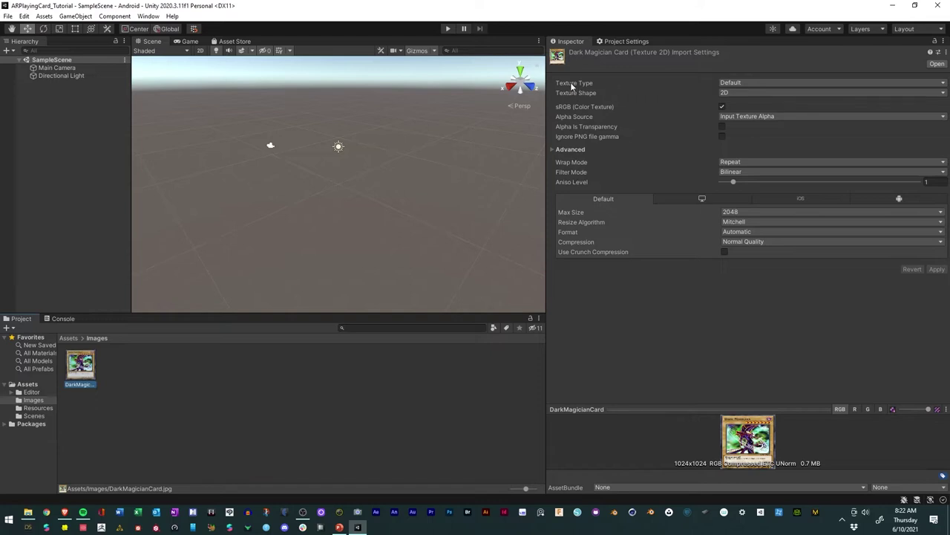
Step: Set the DarkMagicianCard image's Texture Type to Sprite (2D and UI) and apply the import settings
click(800, 81)
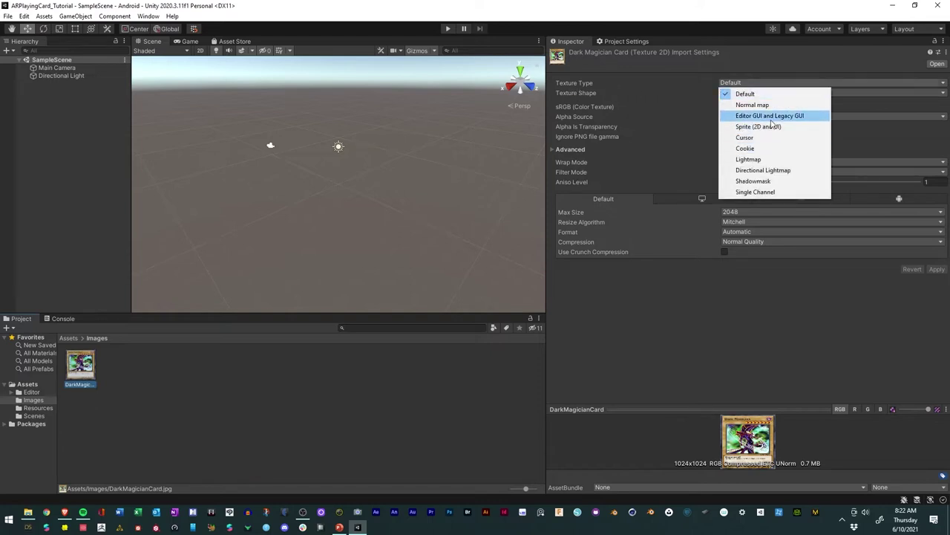
click(769, 131)
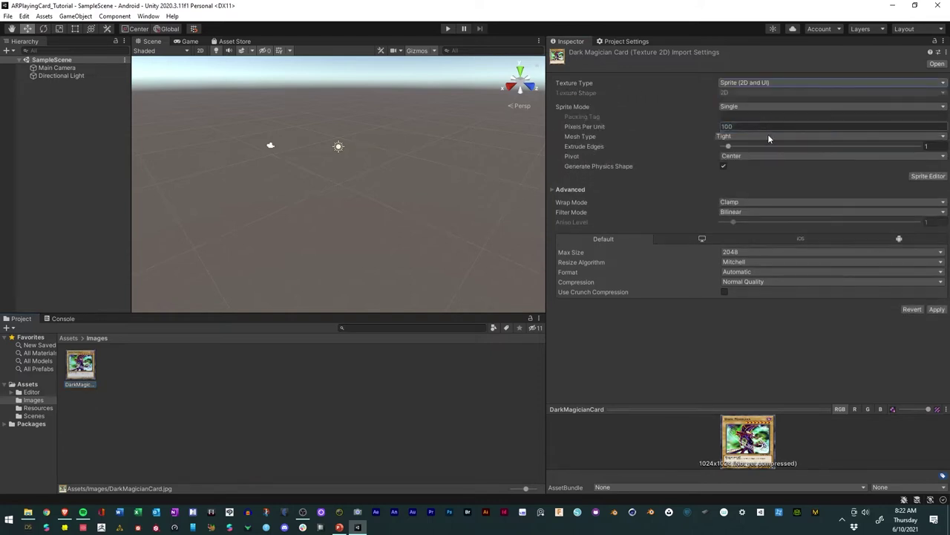
click(937, 309)
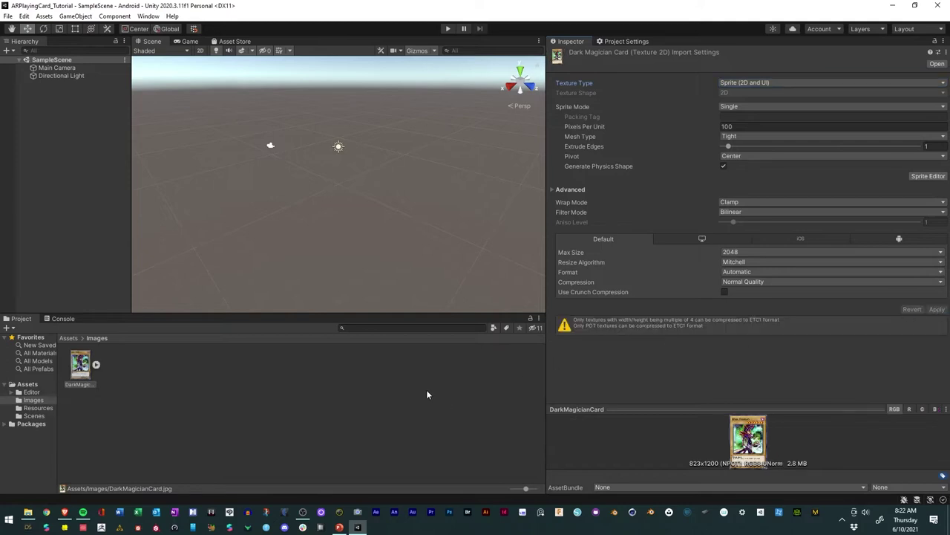
click(258, 389)
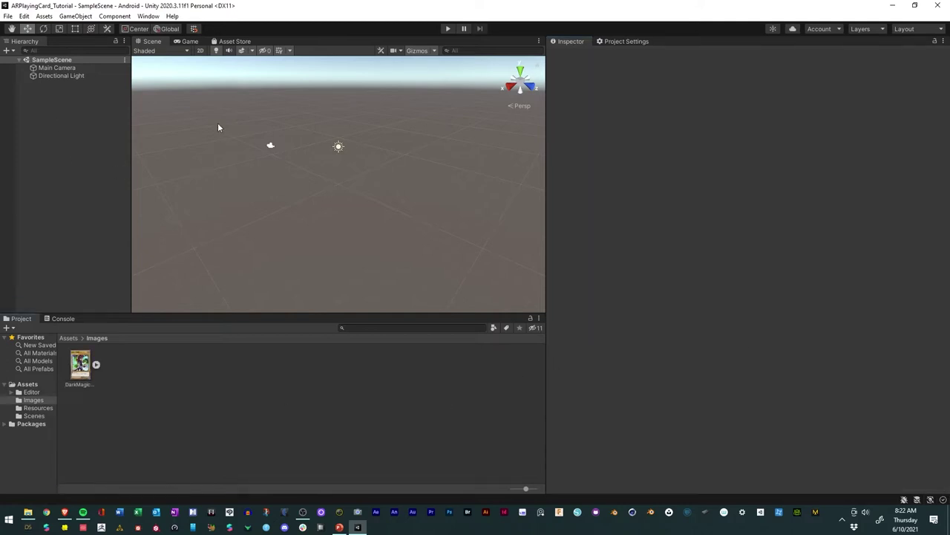
drag(547, 141, 643, 158)
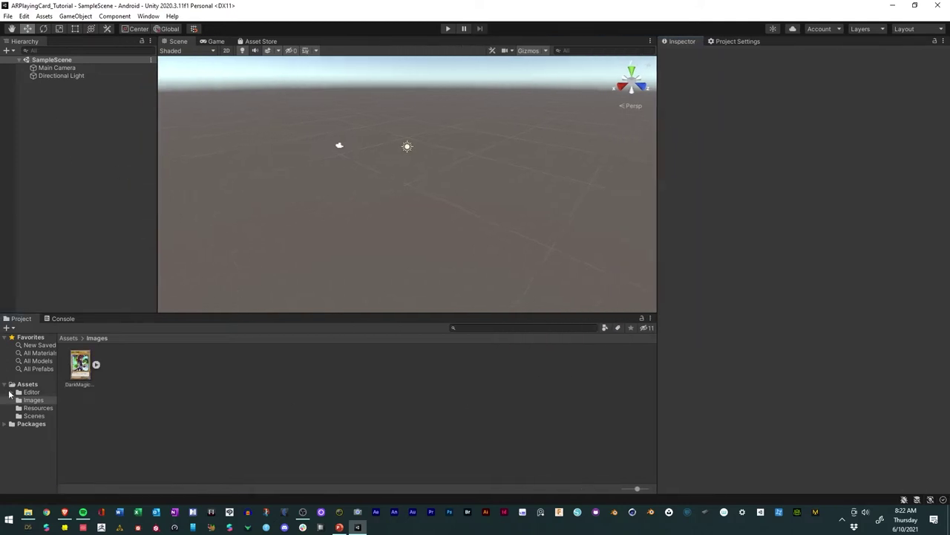
Step: Create a scene named AR Playing Card in the Scenes folder and open it
click(28, 417)
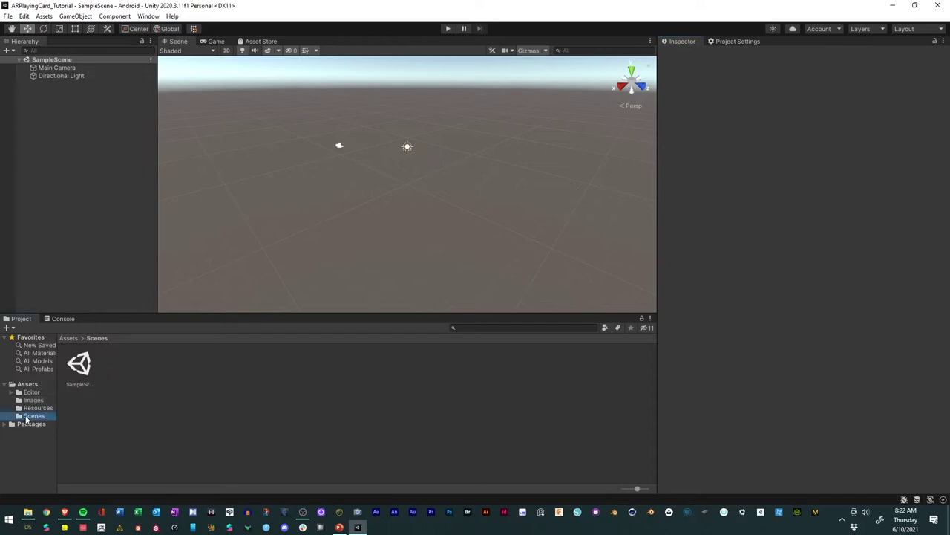
right_click(136, 376)
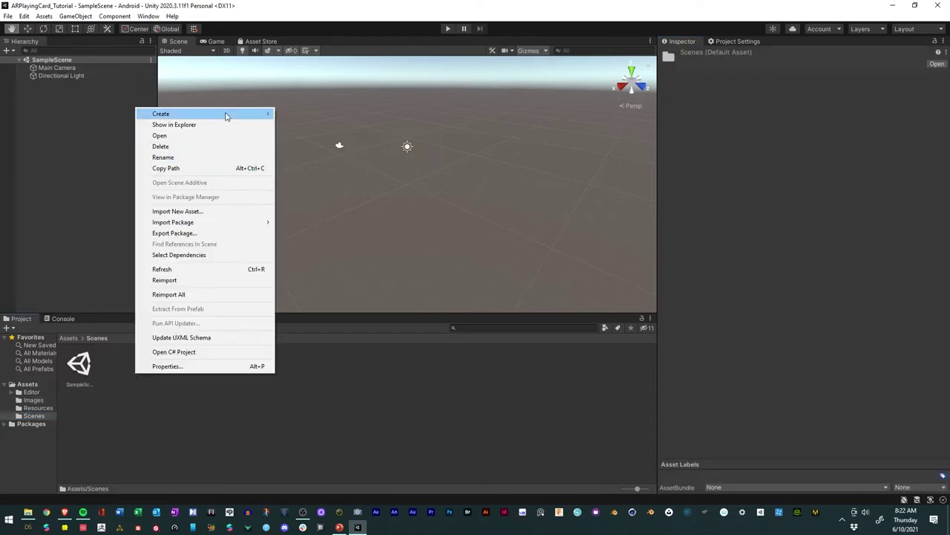
mouse_move(227, 117)
click(346, 218)
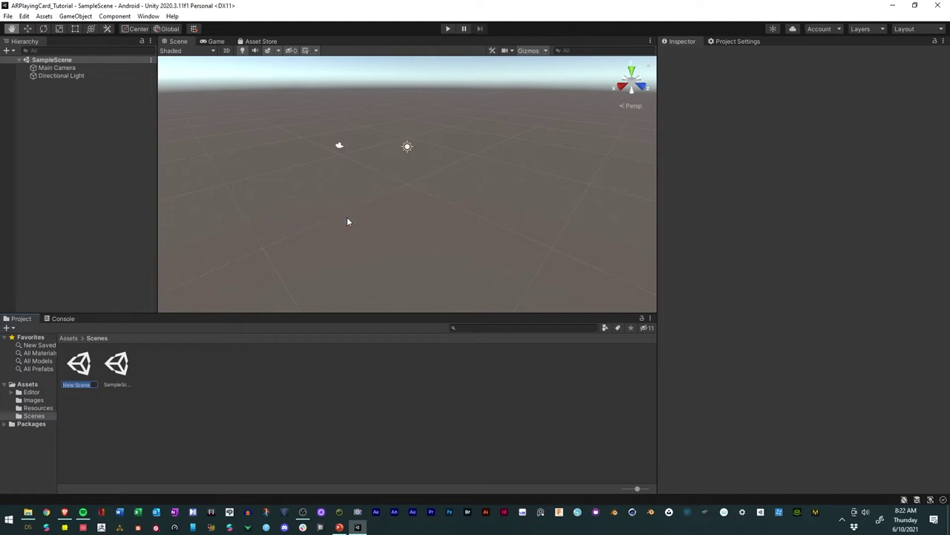
text(A)
text(R Pl)
text(aying Card)
key(Return)
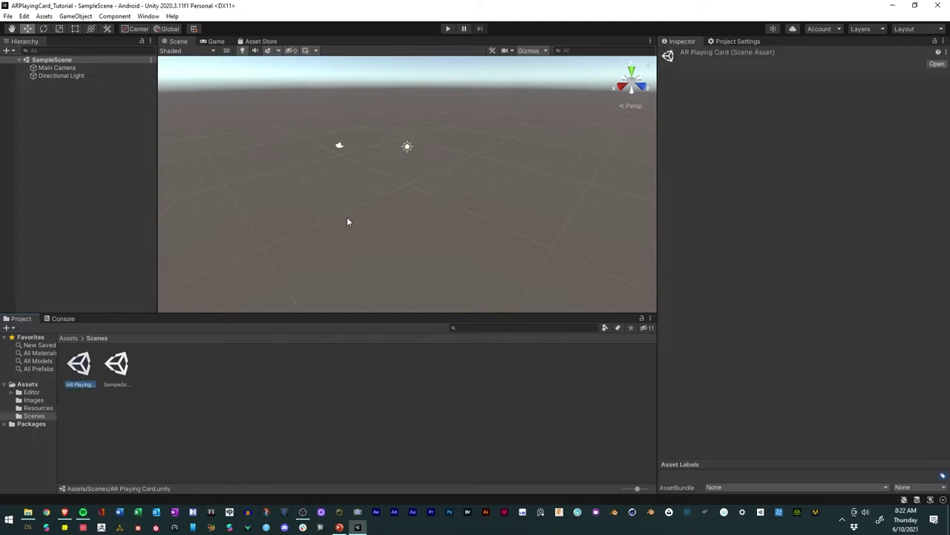
double_click(76, 369)
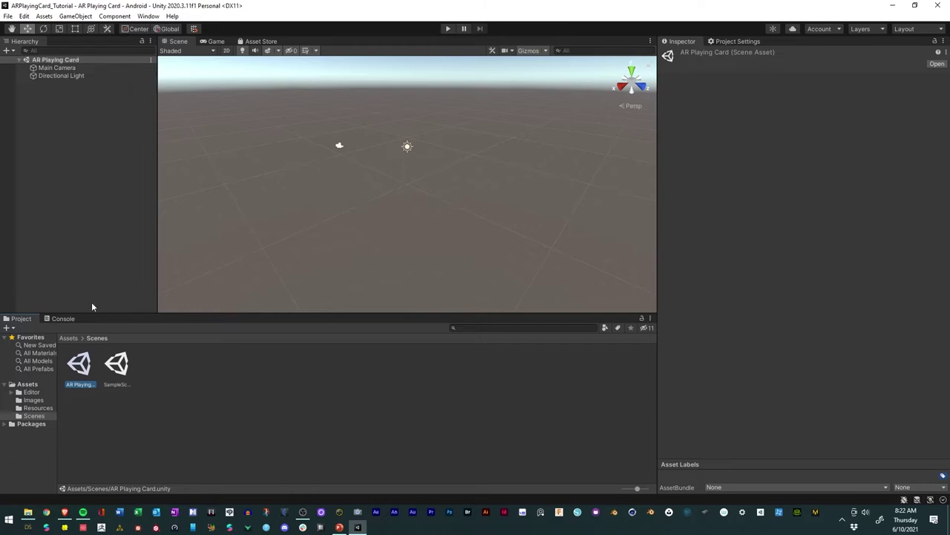
Step: Add a Vuforia Engine AR Camera to the scene and delete the default Main Camera
click(72, 120)
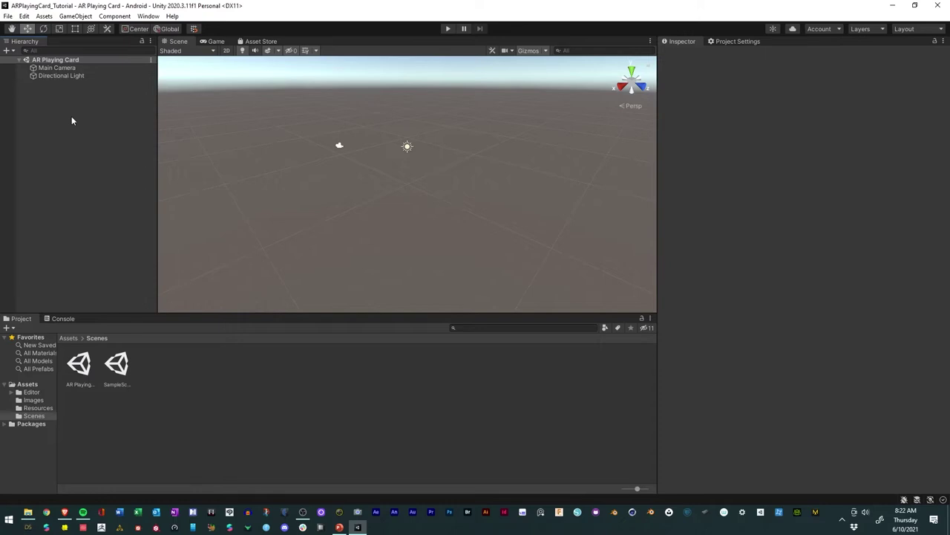
right_click(72, 121)
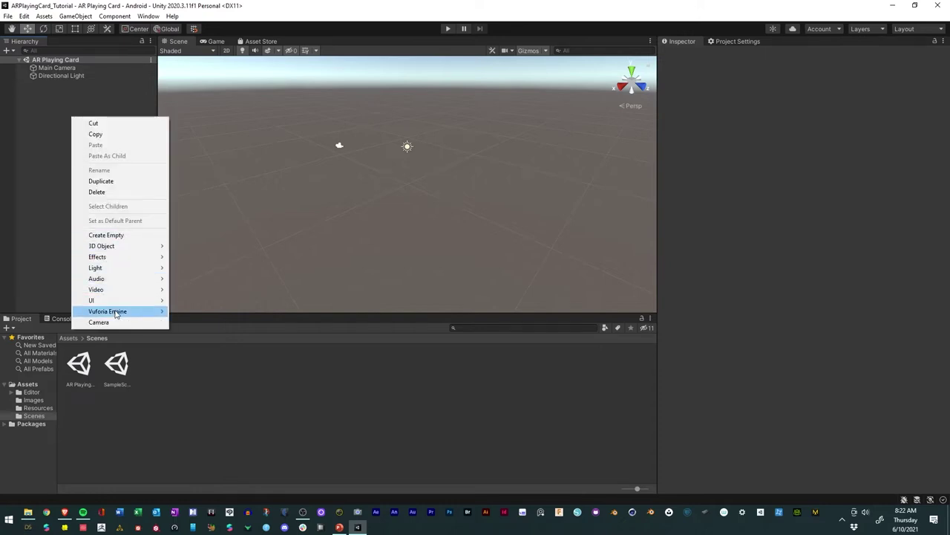
mouse_move(117, 314)
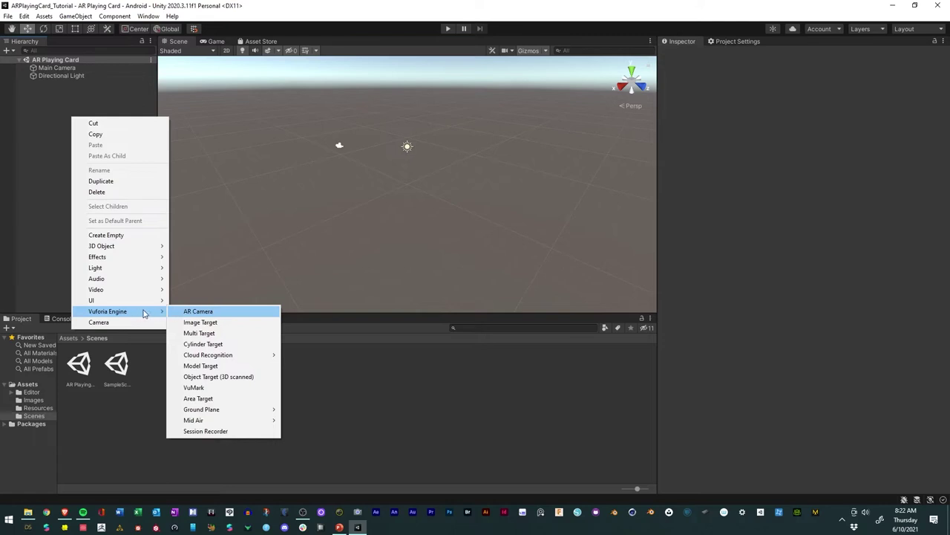
click(213, 313)
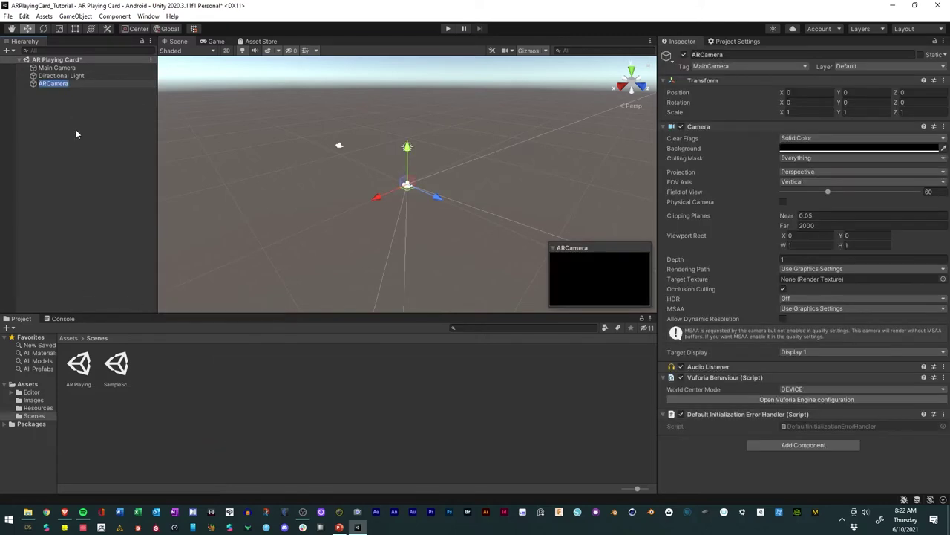
click(67, 119)
click(58, 84)
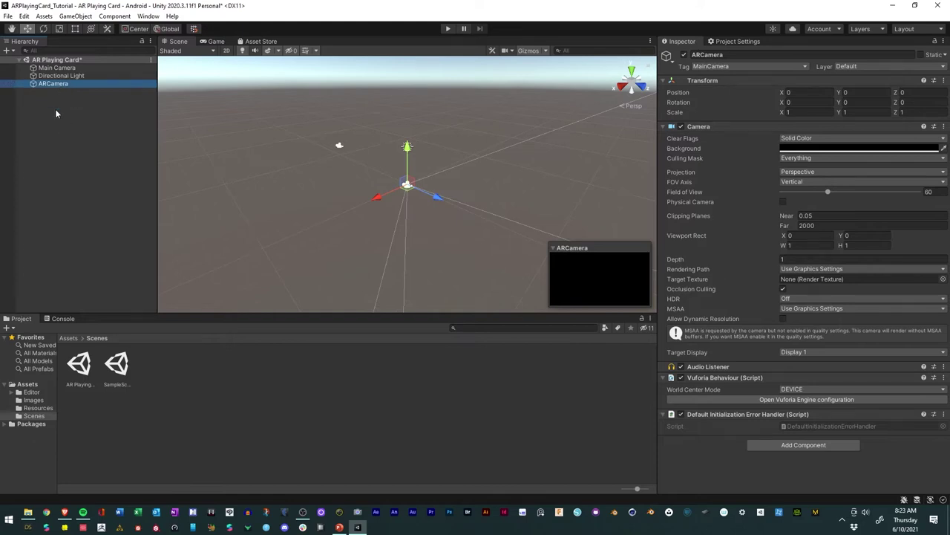
click(60, 69)
key(Delete)
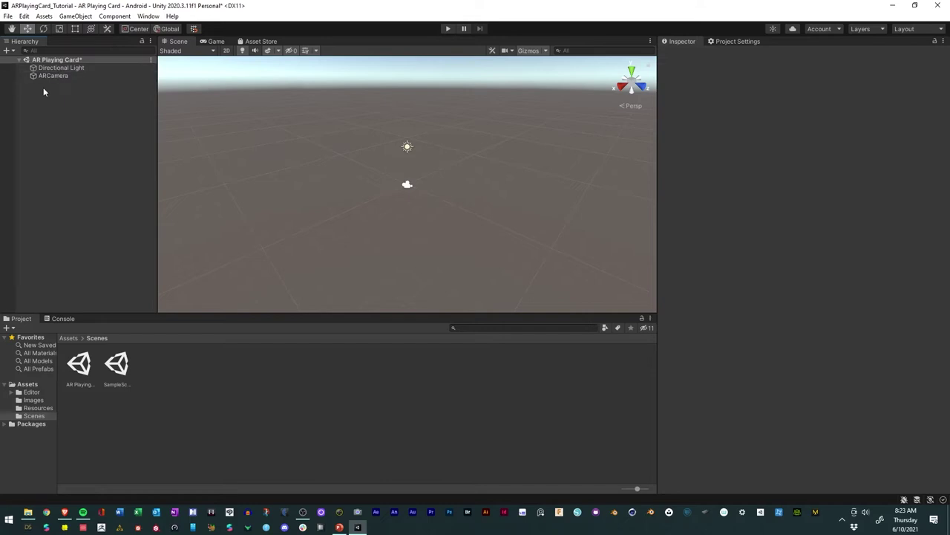
Step: Add a Vuforia Engine Image Target to the AR Playing Card scene
right_click(60, 91)
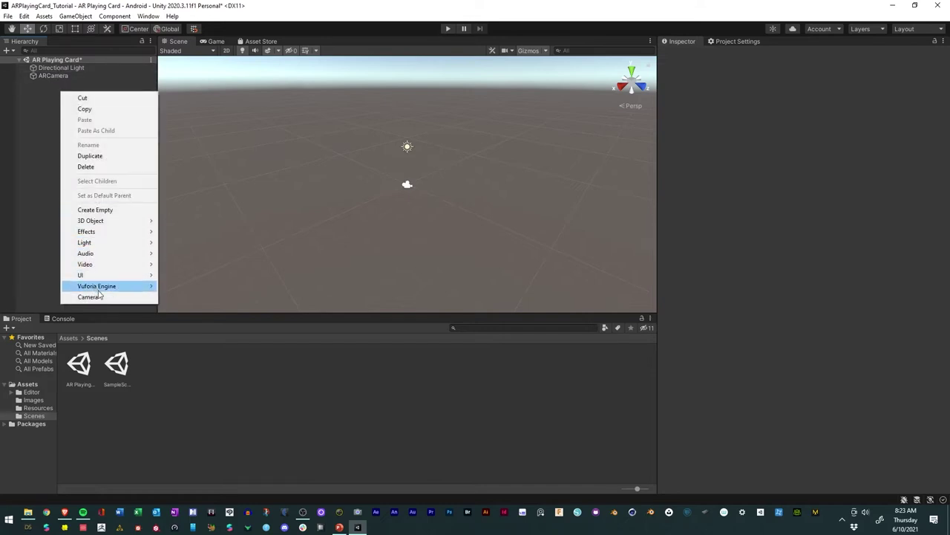
mouse_move(115, 292)
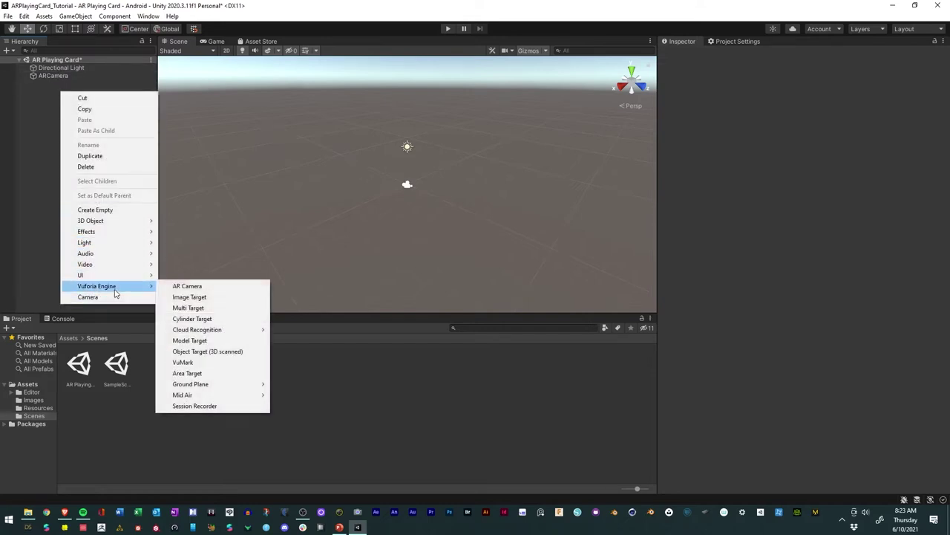
click(188, 298)
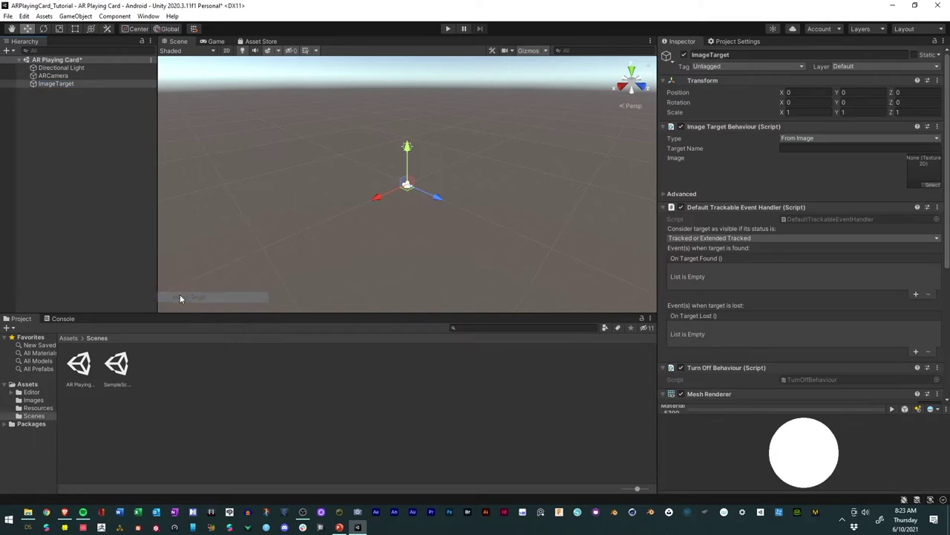
Step: Rename the ImageTarget object as DarkMagicianCard
click(43, 86)
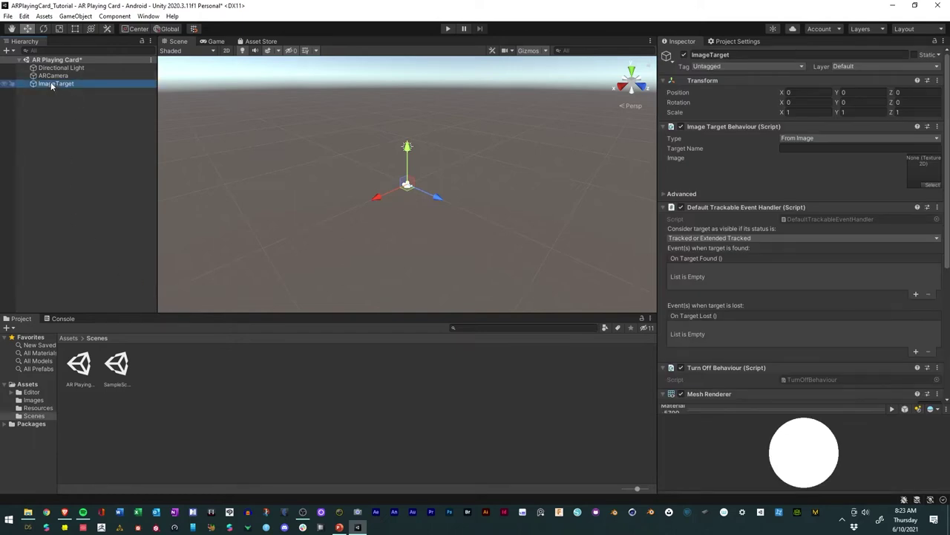
click(51, 81)
text(AR)
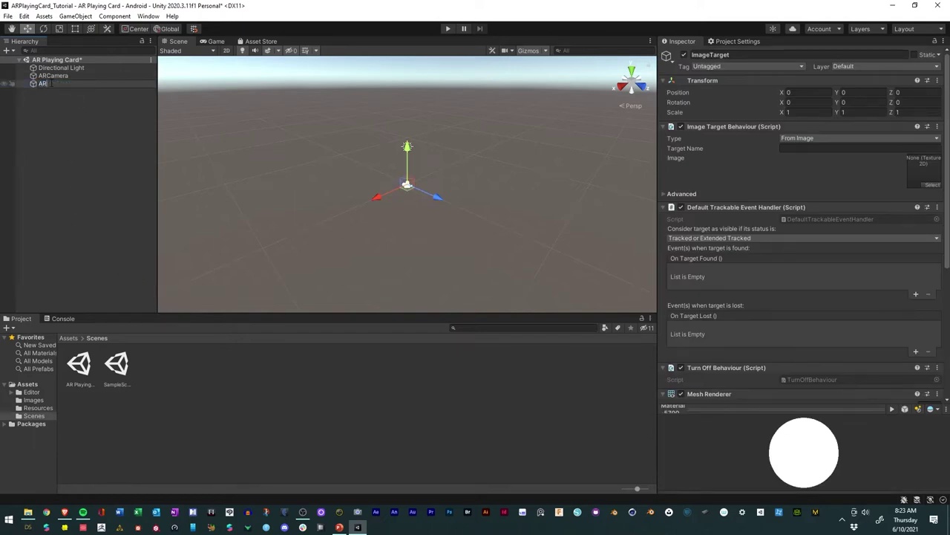
text(PlayingC)
key(BackSpace)
key(BackSpace)
key(BackSpace)
key(BackSpace)
key(BackSpace)
key(BackSpace)
key(BackSpace)
key(BackSpace)
key(BackSpace)
key(BackSpace)
text(DarkMagicianCard)
key(Return)
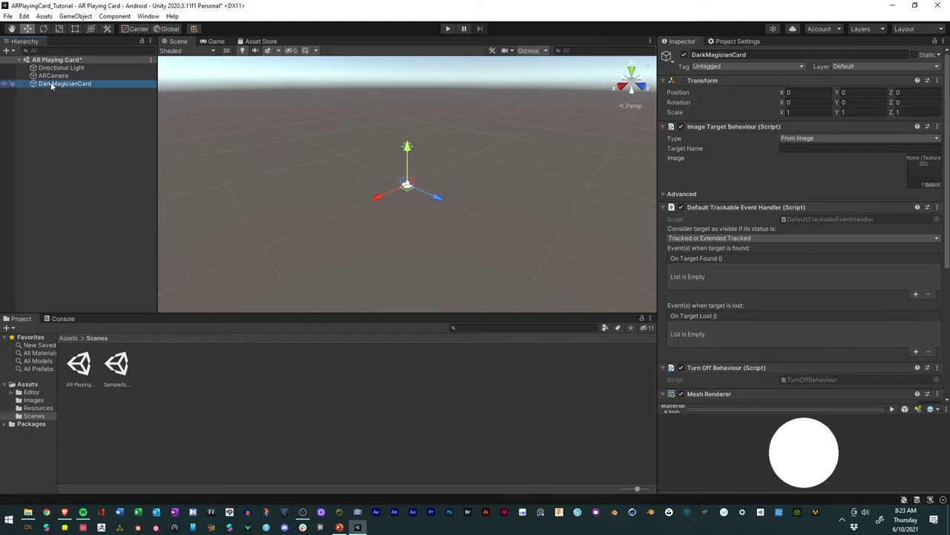
Step: Assign the DarkMagicianCard texture as the image of the DarkMagicianCard target's Image Target Behaviour
click(80, 102)
click(77, 85)
click(932, 184)
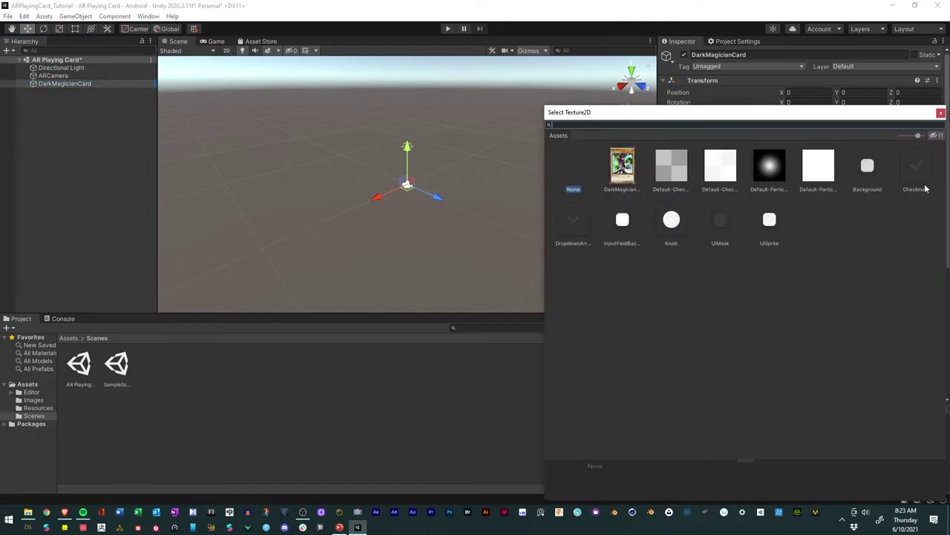
double_click(620, 170)
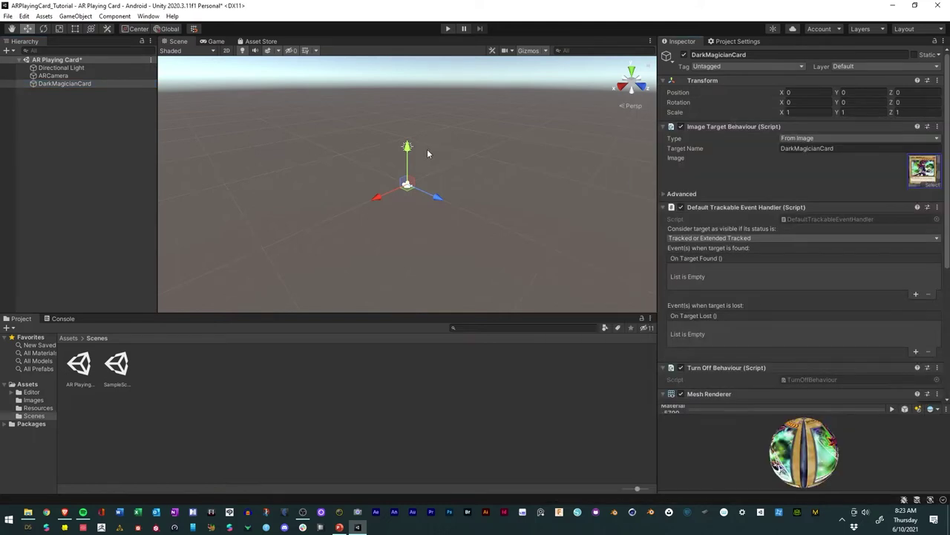
Step: Add a 3D cube to the scene at the card target's location
double_click(34, 83)
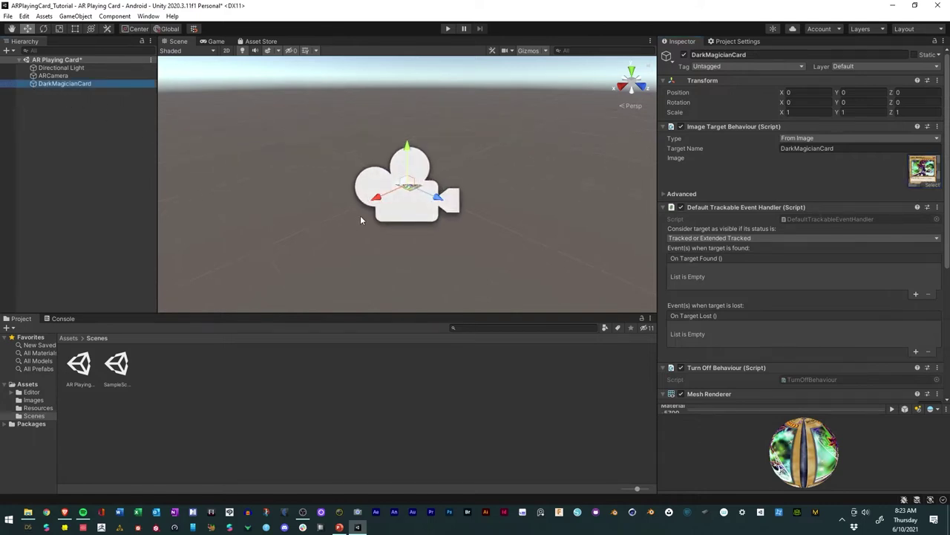
alt+drag(360, 215, 400, 356)
scroll(479, 229, up, 5)
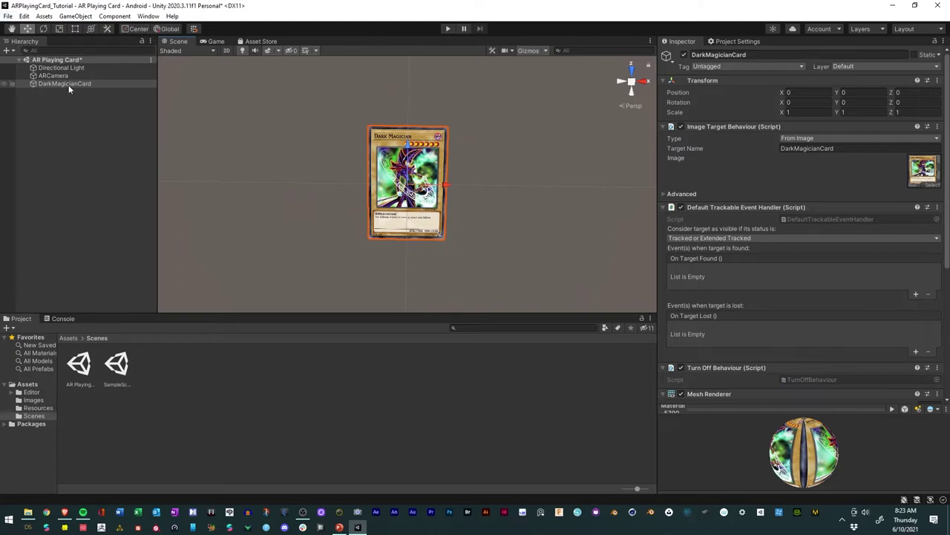
click(67, 109)
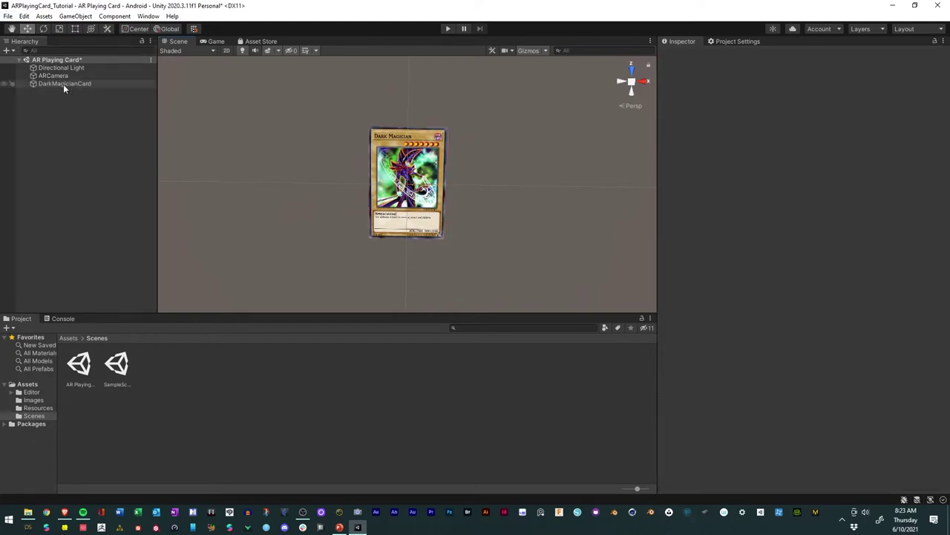
right_click(72, 134)
mouse_move(136, 263)
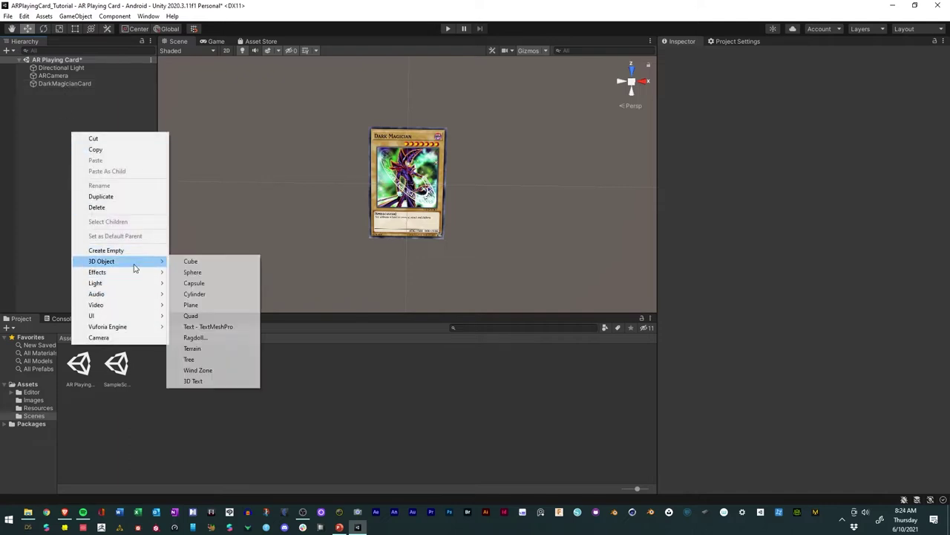
click(196, 262)
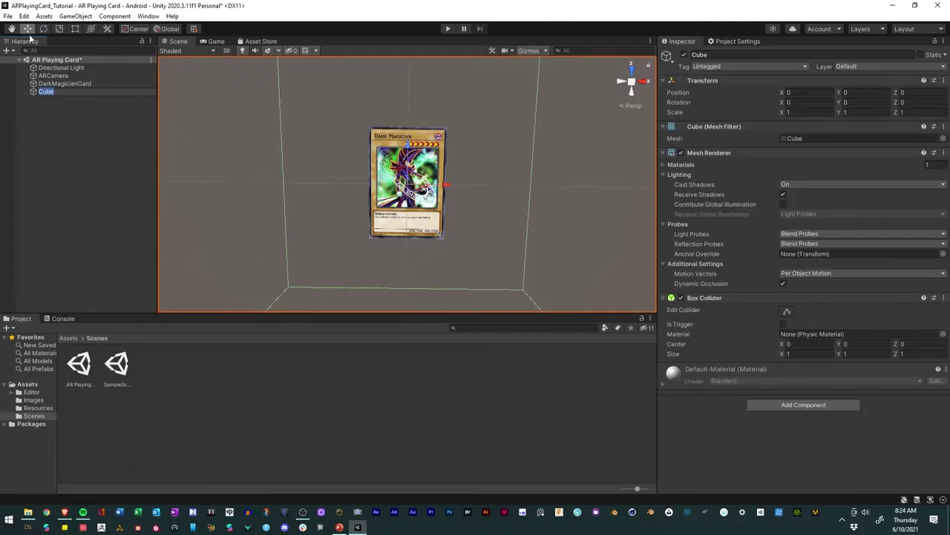
Step: Scale the cube to about 0.092 × 0.080 × 0.098 and move it to about Z 0.014, over the card's artwork
click(60, 29)
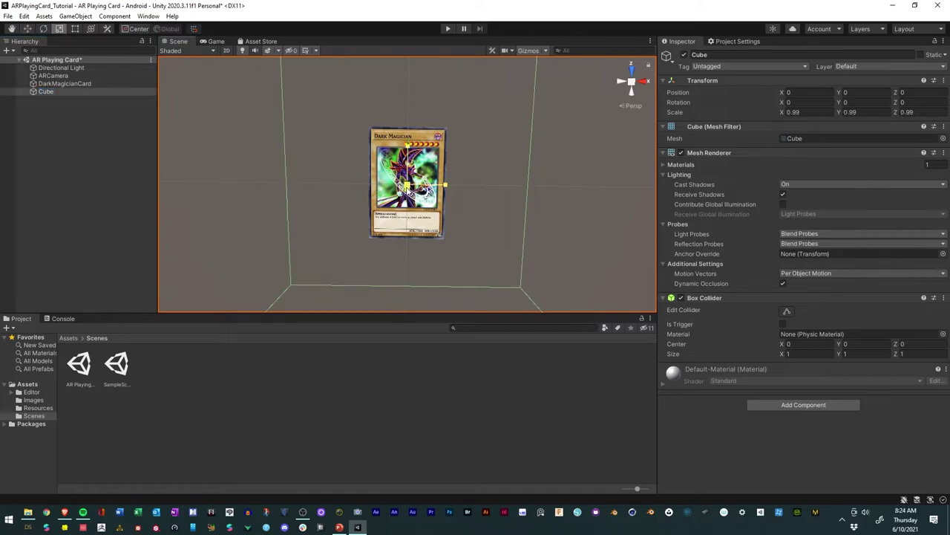
drag(406, 183, 376, 210)
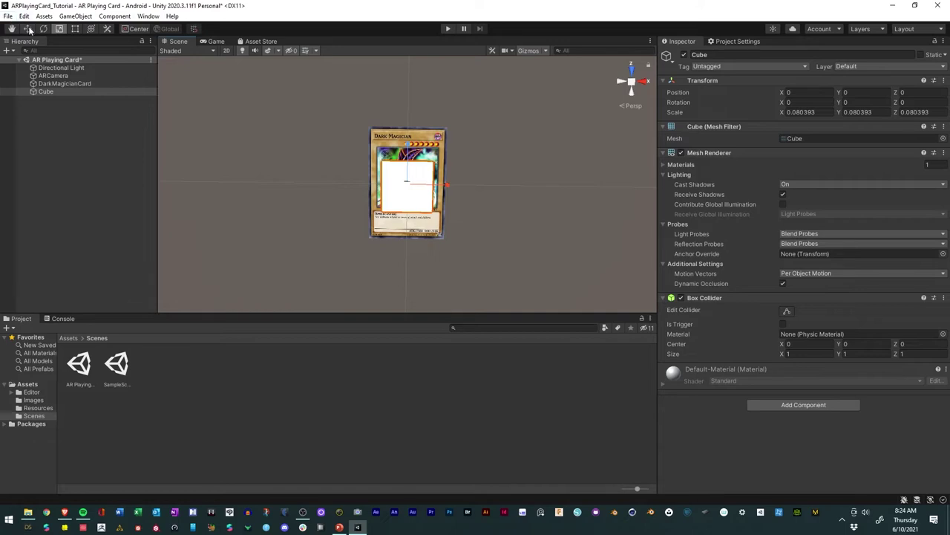
drag(407, 149, 408, 141)
drag(447, 190, 453, 182)
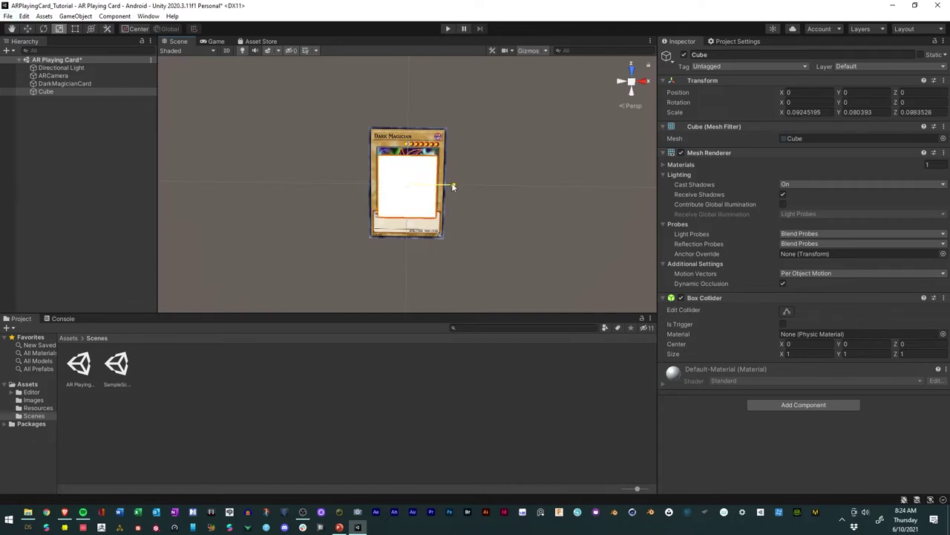
click(29, 29)
drag(406, 154, 409, 141)
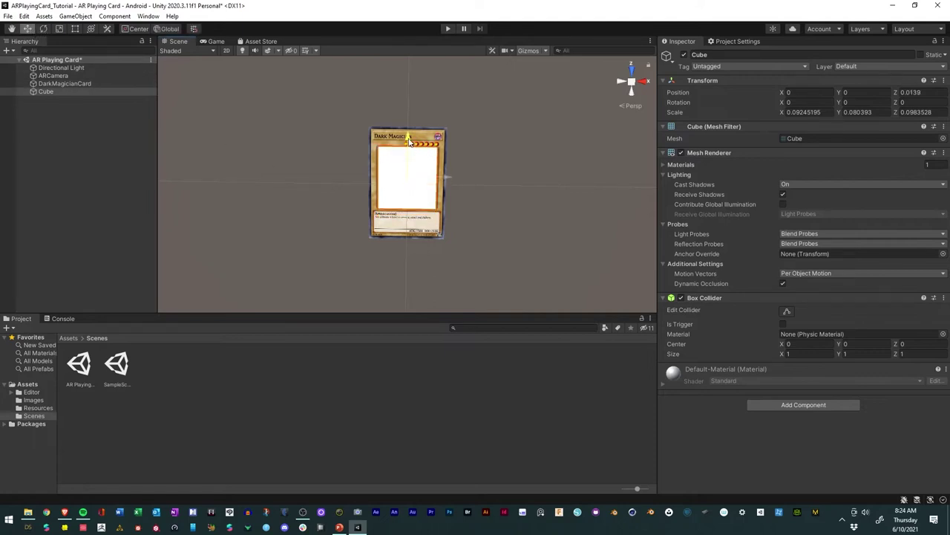
mouse_move(481, 253)
alt+mouse_down()
mouse_move(329, 102)
mouse_move(348, 288)
mouse_move(486, 231)
mouse_move(479, 243)
alt+mouse_up()
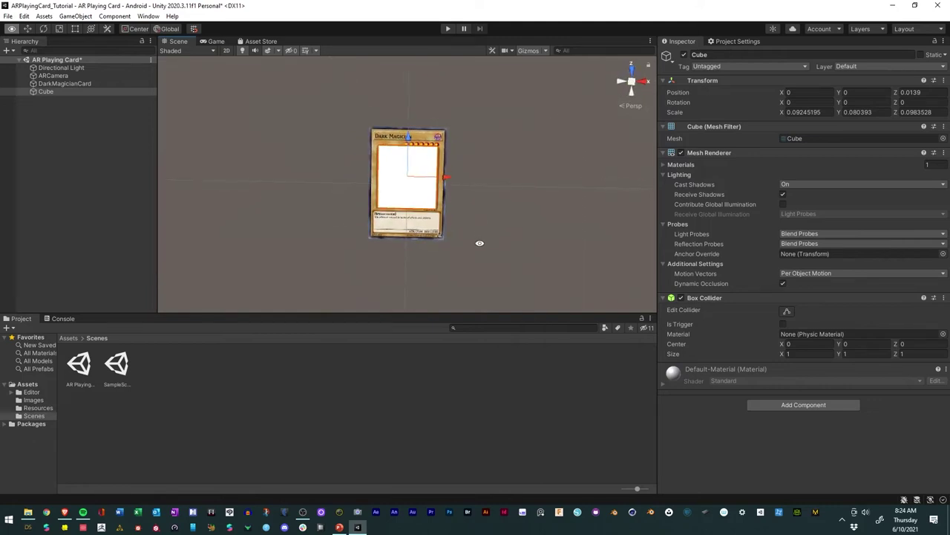
Step: Make the cube a child of the DarkMagicianCard image target and expand the target's children
click(45, 91)
drag(46, 90, 51, 84)
click(26, 83)
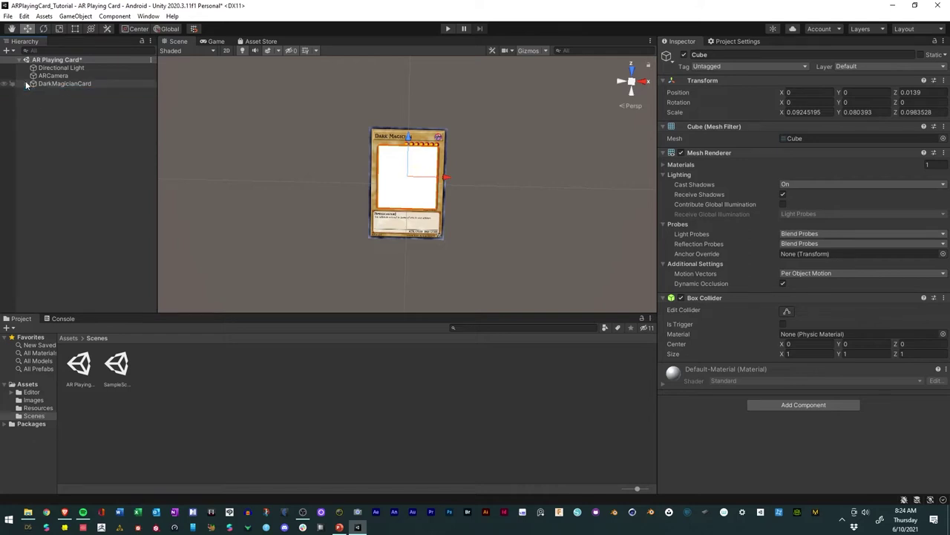
Step: Expand the DarkMagicianCard target to show its child cube and save the scene
click(26, 85)
click(58, 111)
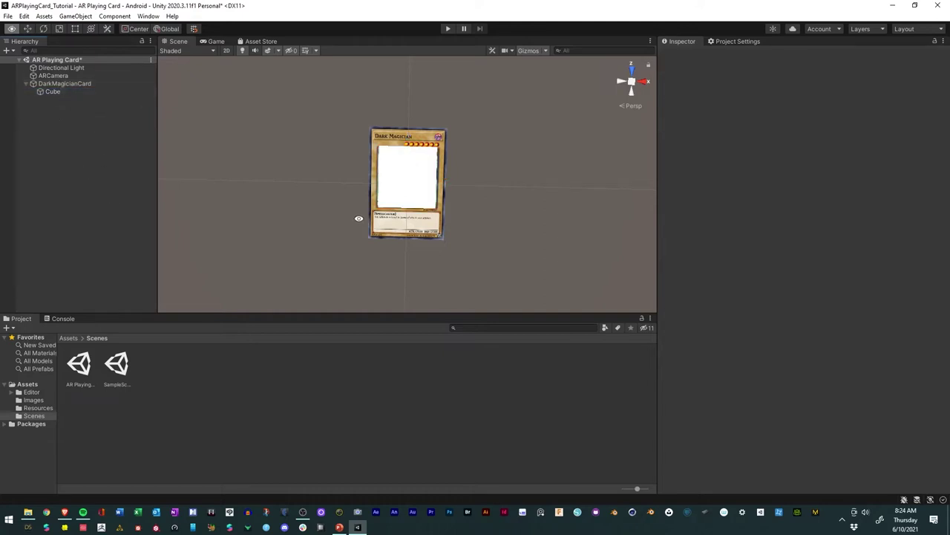
mouse_move(356, 215)
alt+mouse_down()
mouse_move(290, 98)
mouse_move(292, 55)
mouse_move(331, 165)
mouse_move(409, 108)
mouse_move(407, 59)
mouse_move(388, 74)
mouse_move(281, 21)
mouse_move(259, 119)
mouse_move(350, 203)
mouse_move(357, 223)
alt+mouse_up()
click(61, 84)
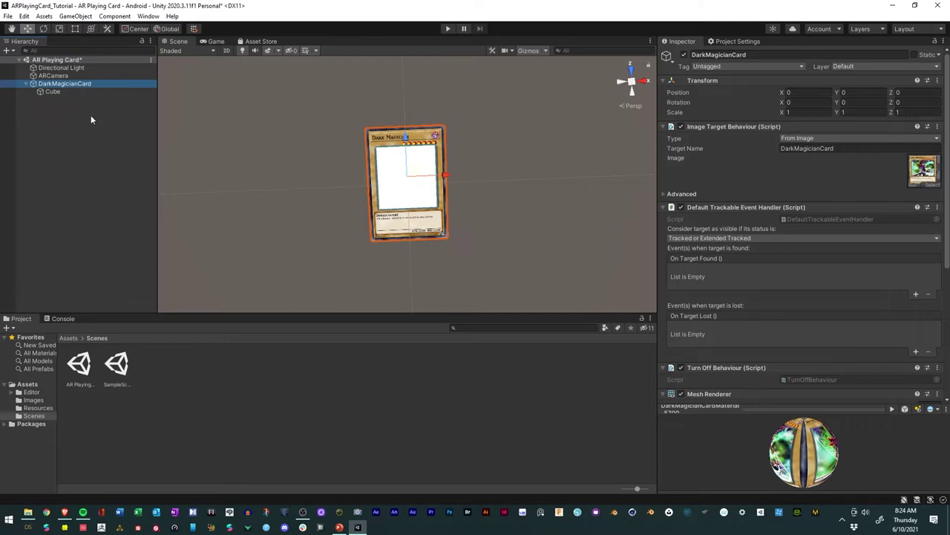
click(9, 16)
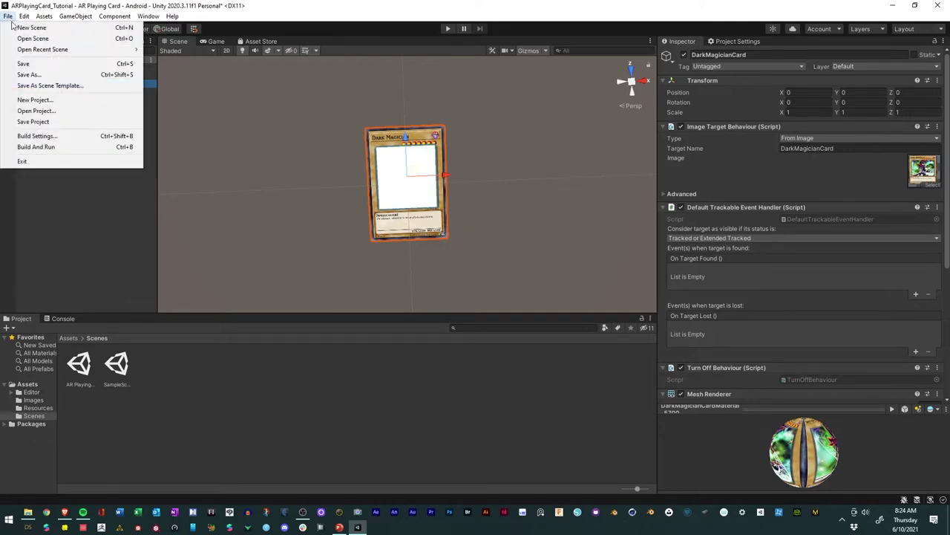
click(22, 66)
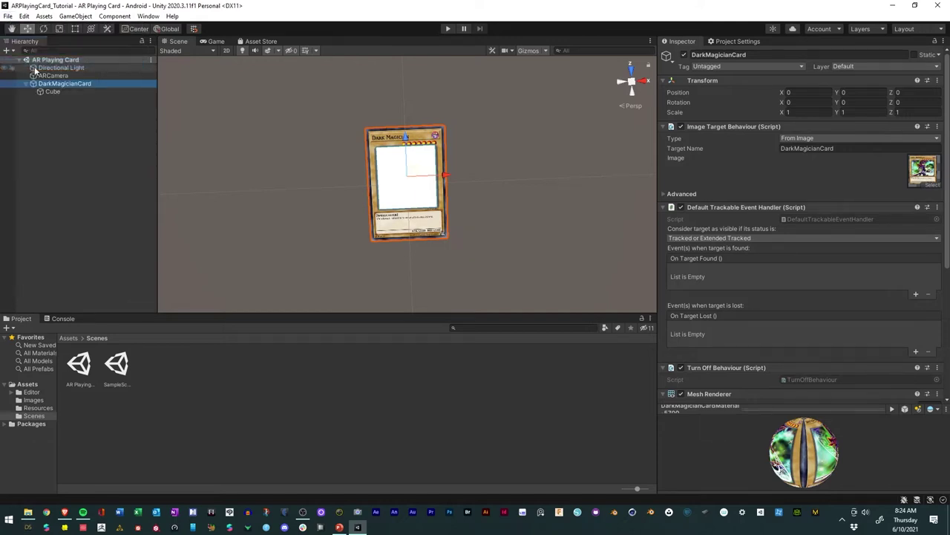
Step: Test the card tracking in play mode, switching the cube off and on again, and stop the test
click(447, 30)
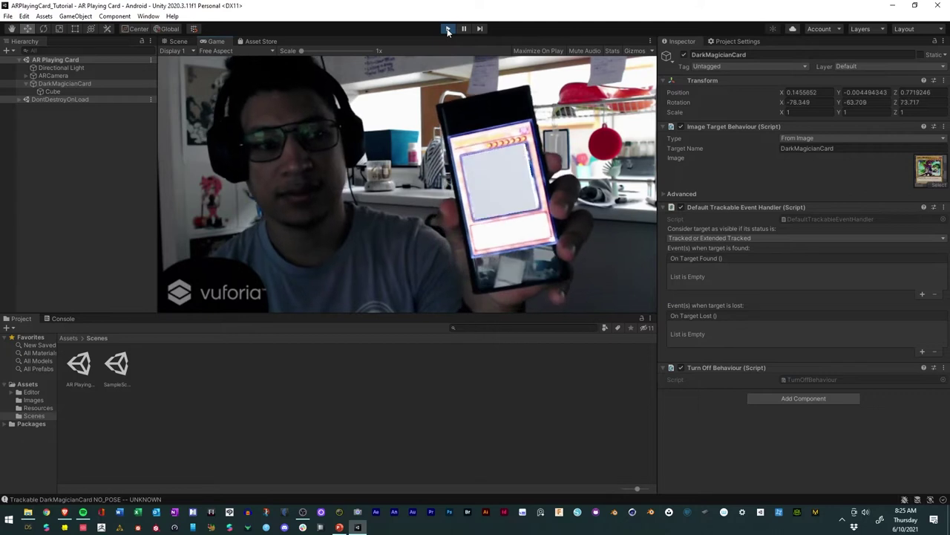
click(55, 90)
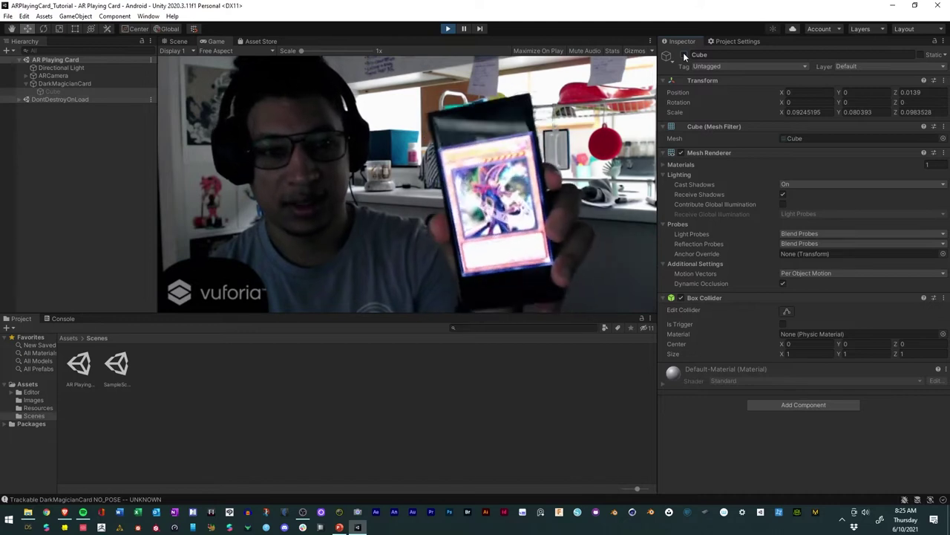
click(685, 55)
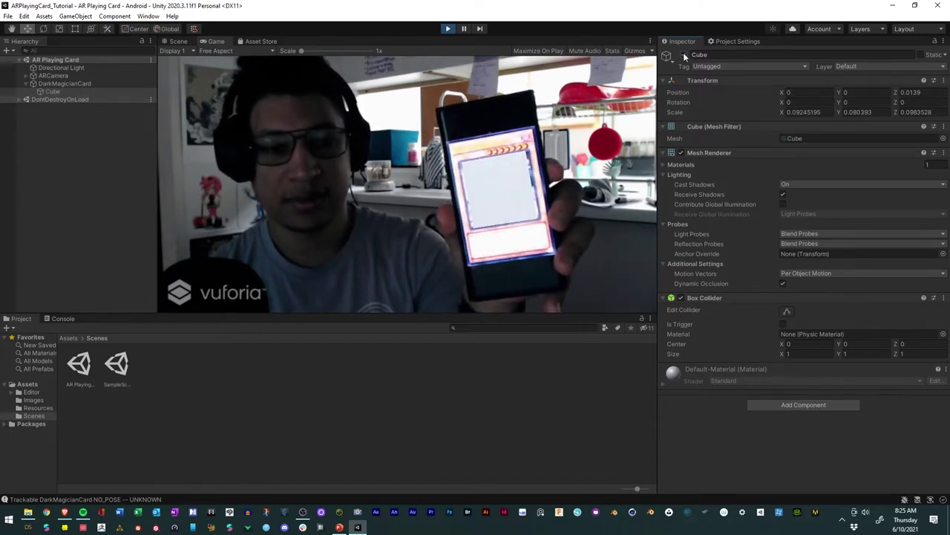
click(449, 29)
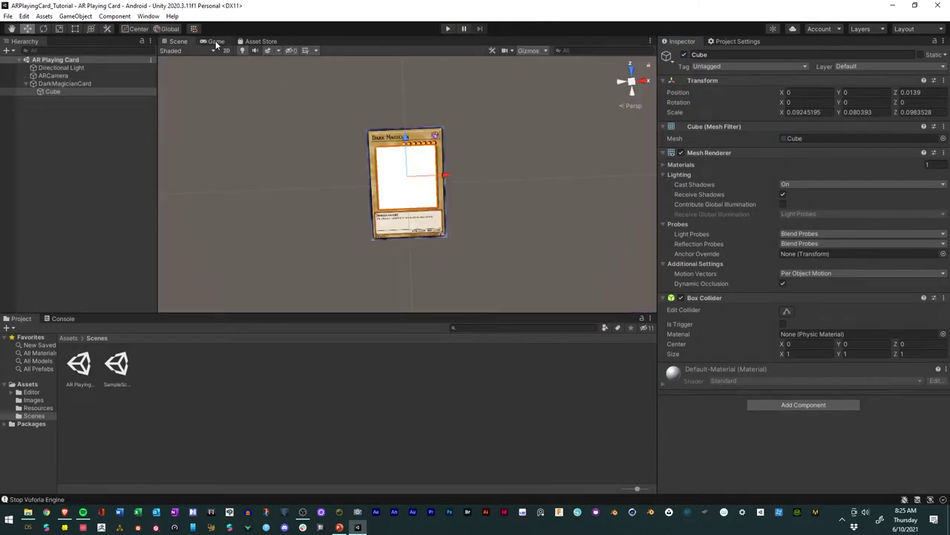
Step: Set the Game view to 1920x1080 Landscape with Maximize On Play and test the scene in play mode
click(216, 42)
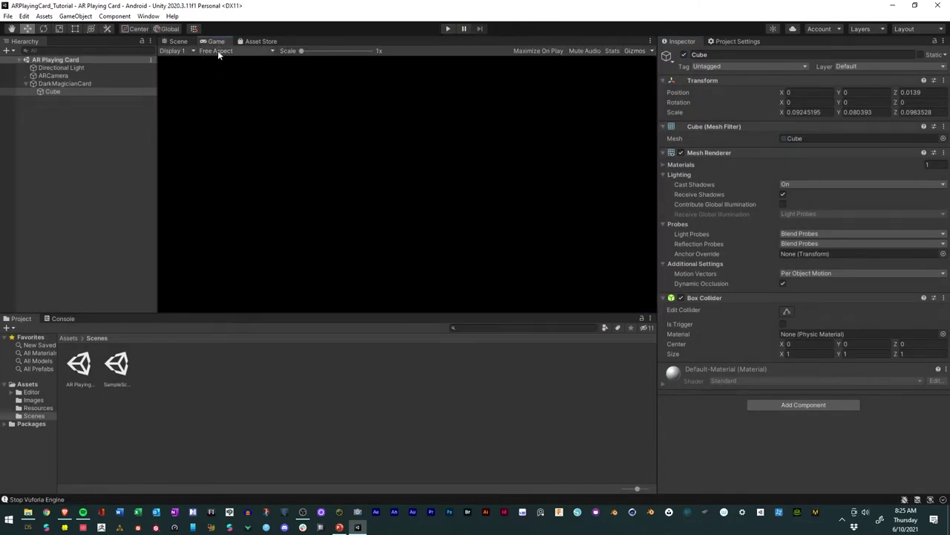
click(271, 51)
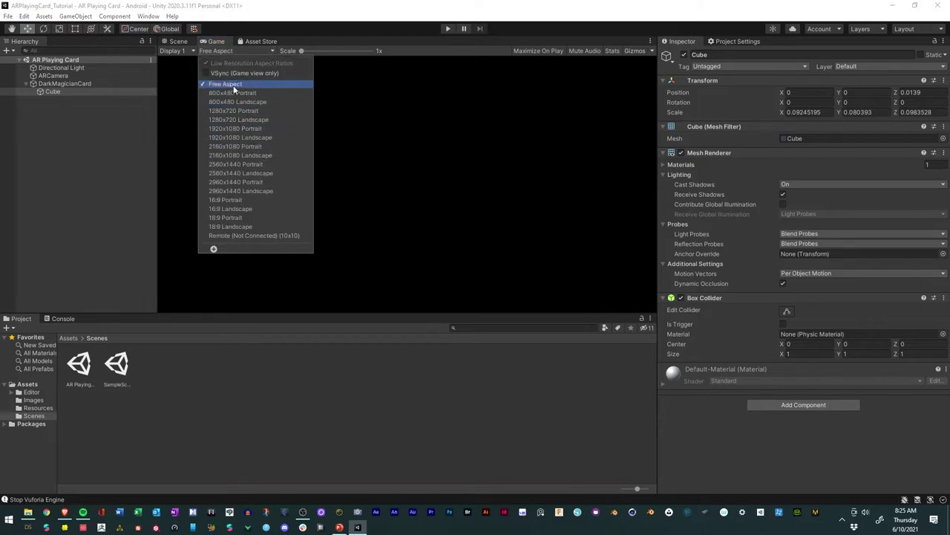
click(233, 138)
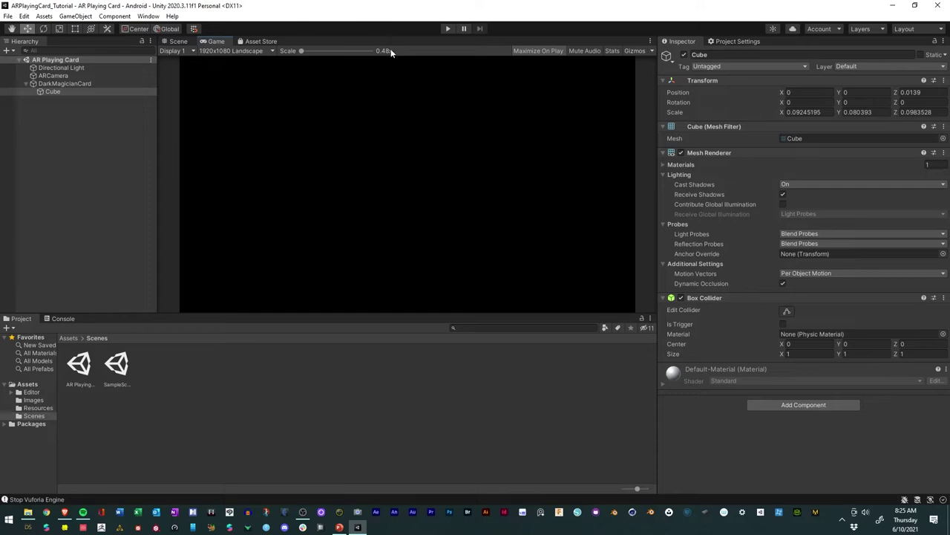
click(447, 29)
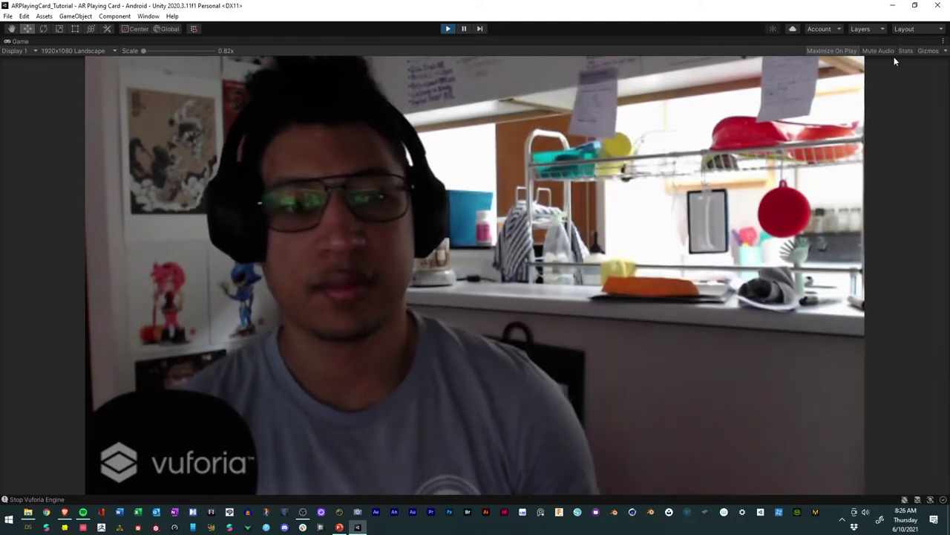
click(447, 29)
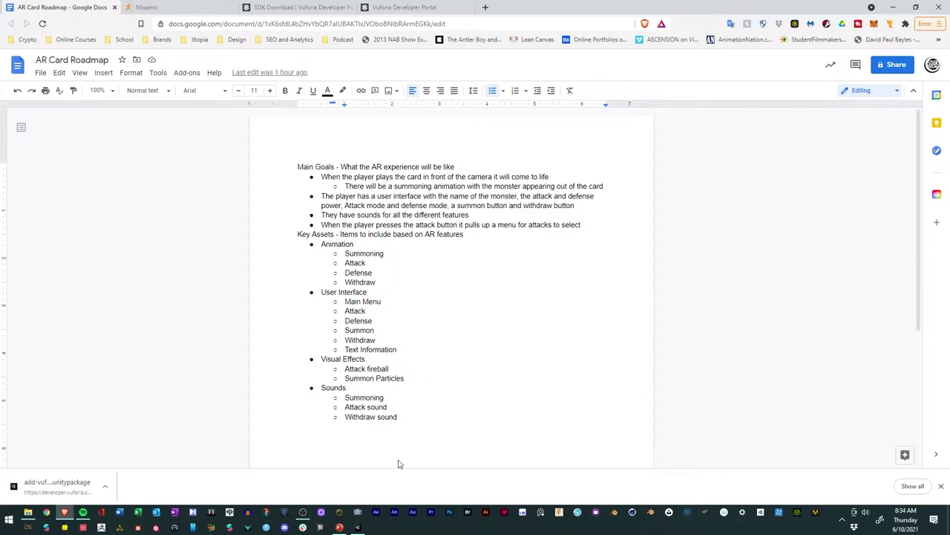
Step: Switch back to Unity and look at the cube on the card target from an oblique angle
click(359, 527)
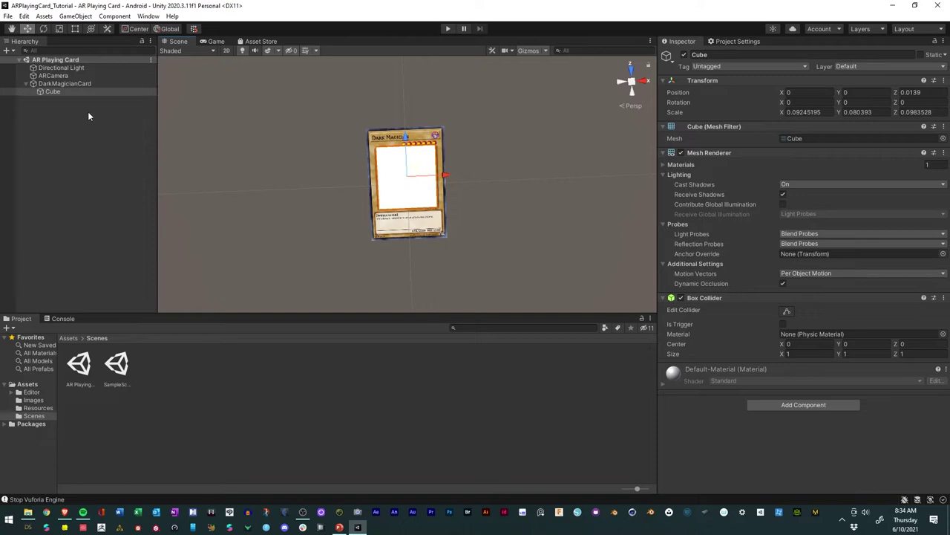
alt+drag(341, 196, 329, 153)
alt+drag(345, 168, 347, 141)
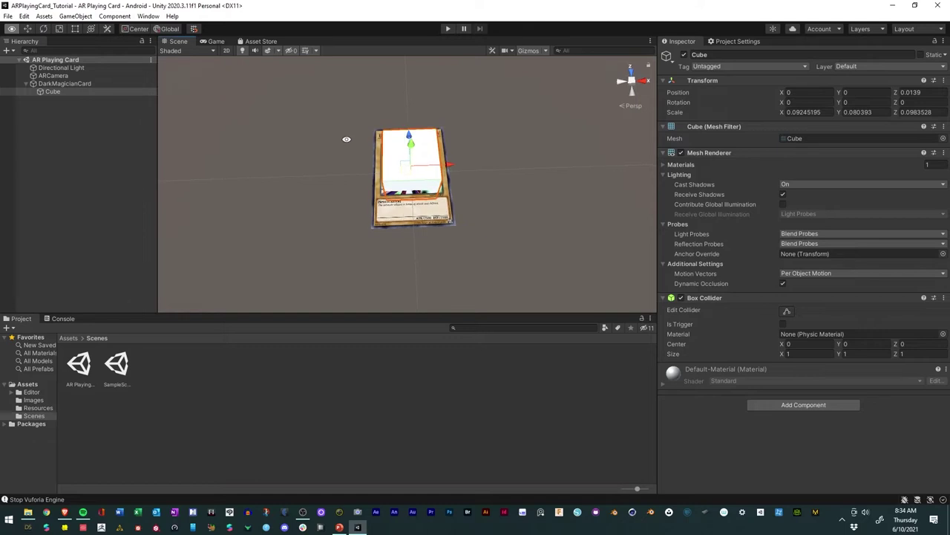
key(w)
click(73, 83)
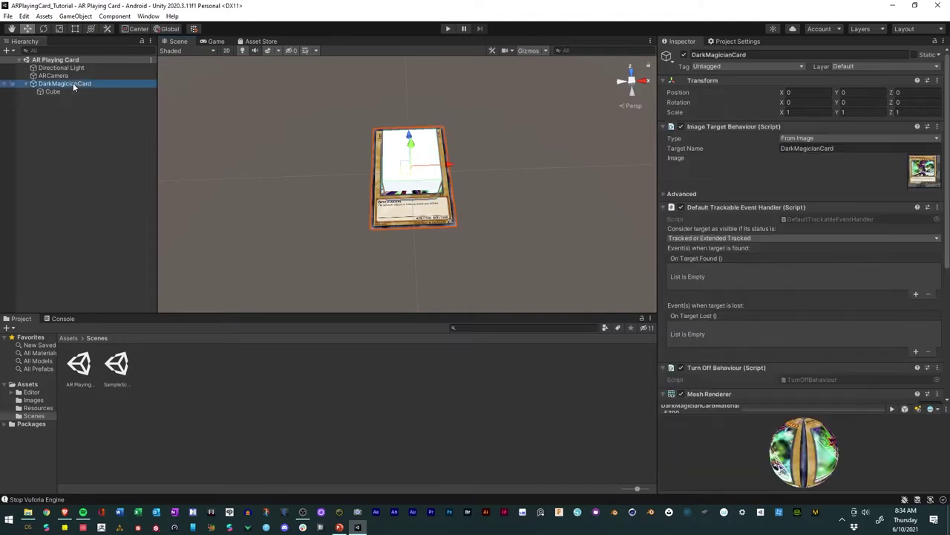
right_click(73, 83)
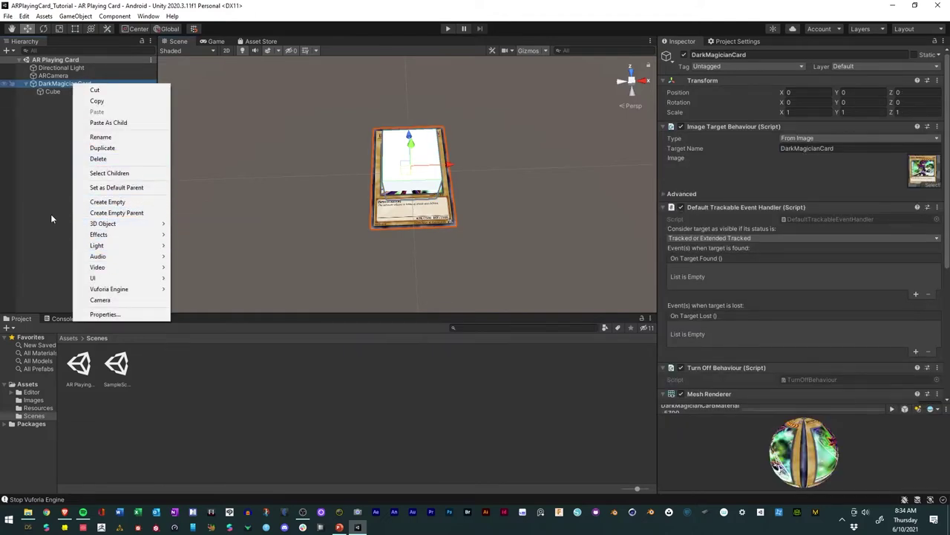
click(34, 128)
Step: Add a UI canvas at the root of the scene and name it UICanvas
right_click(82, 141)
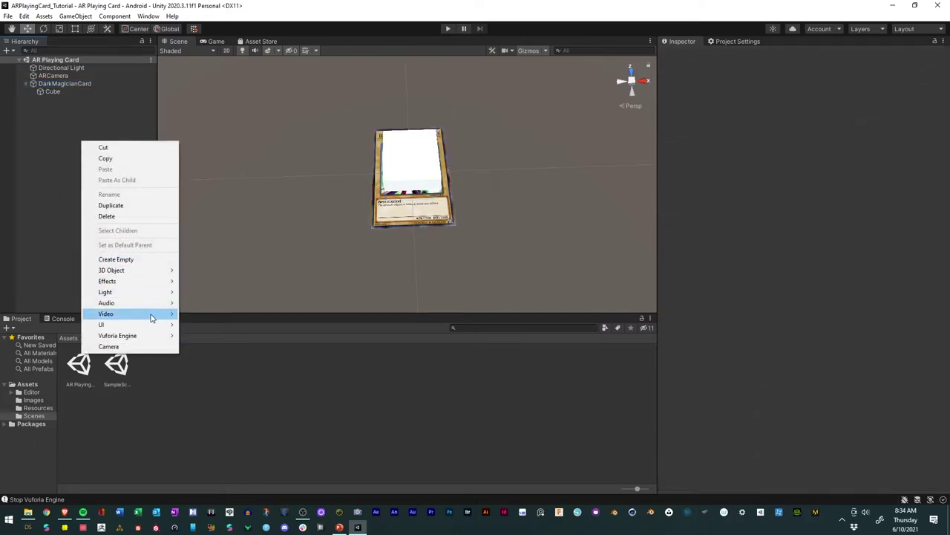
mouse_move(149, 328)
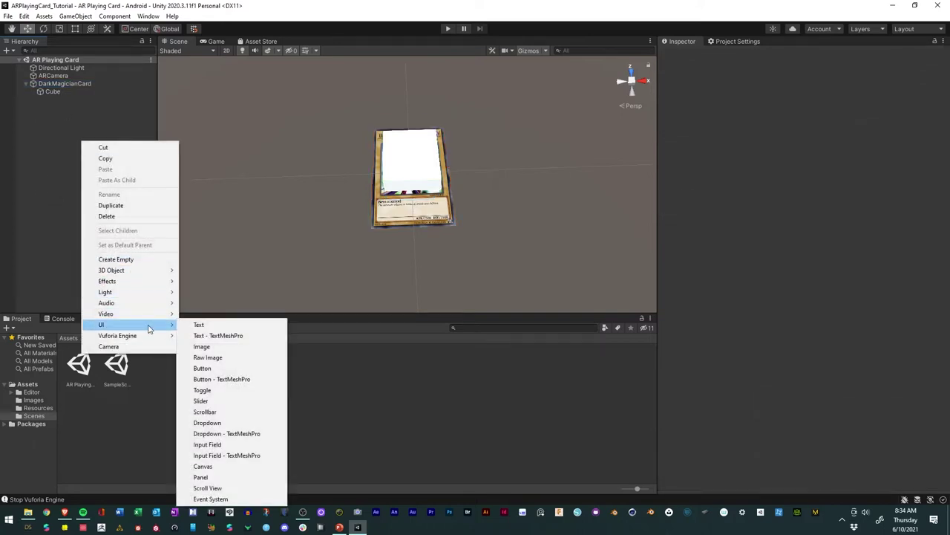
click(224, 466)
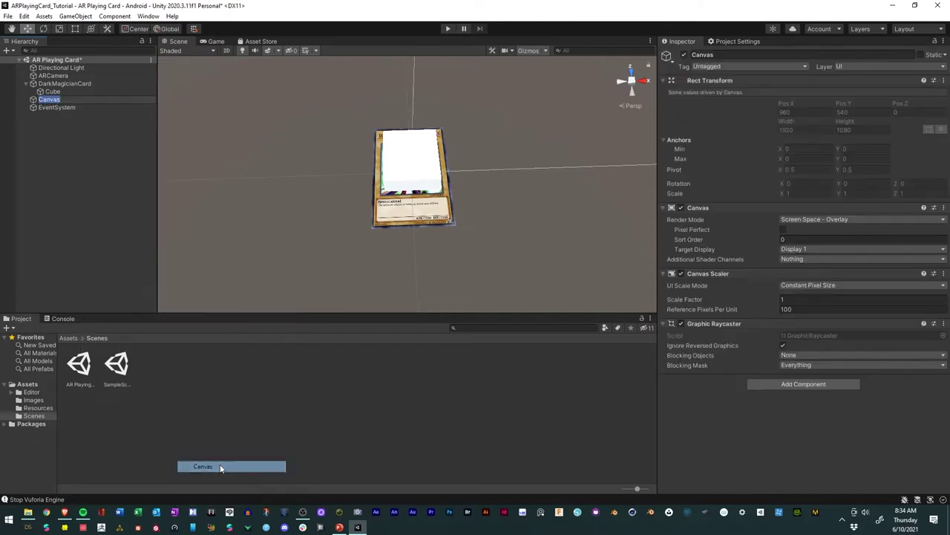
text(UI)
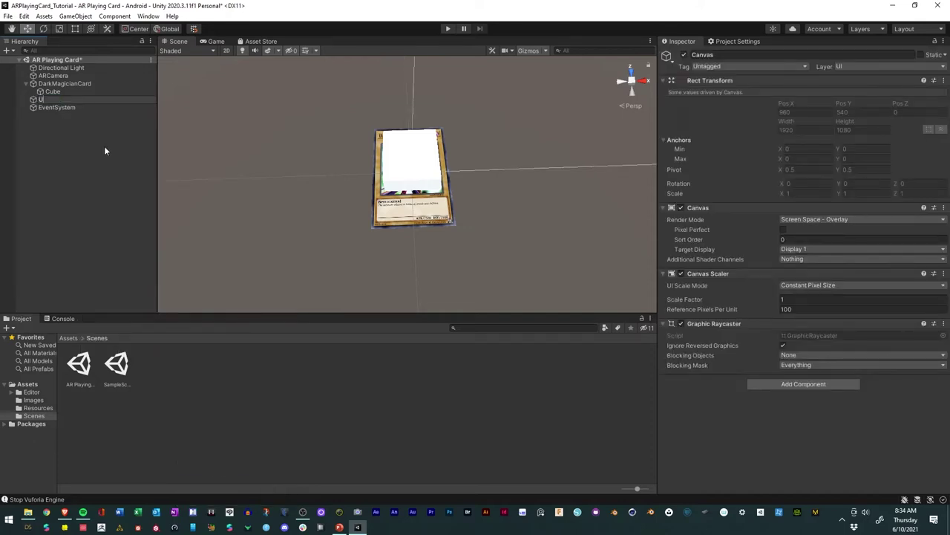
text(Canvas)
key(Return)
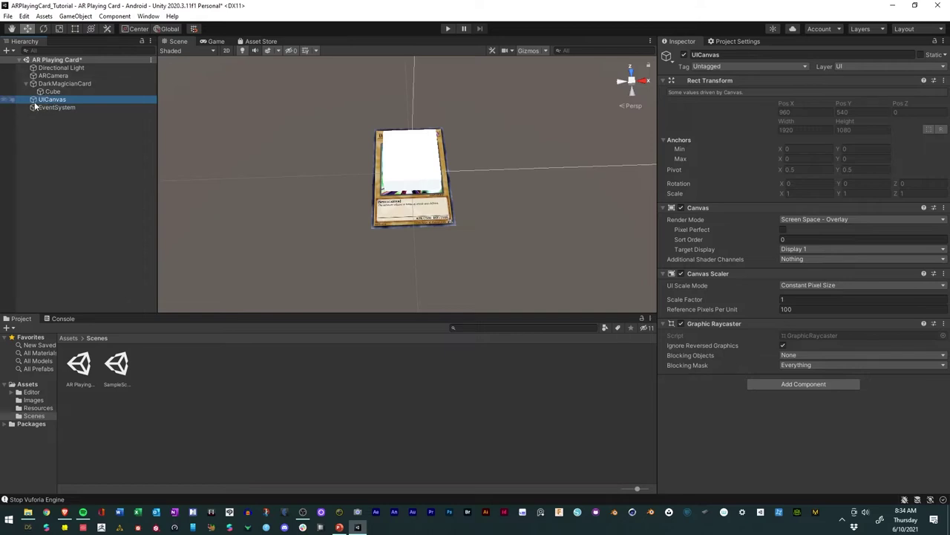
Step: Examine the UICanvas frame in the scene and compare its size and position with the DarkMagicianCard target
key(f)
right_drag(314, 255, 317, 96)
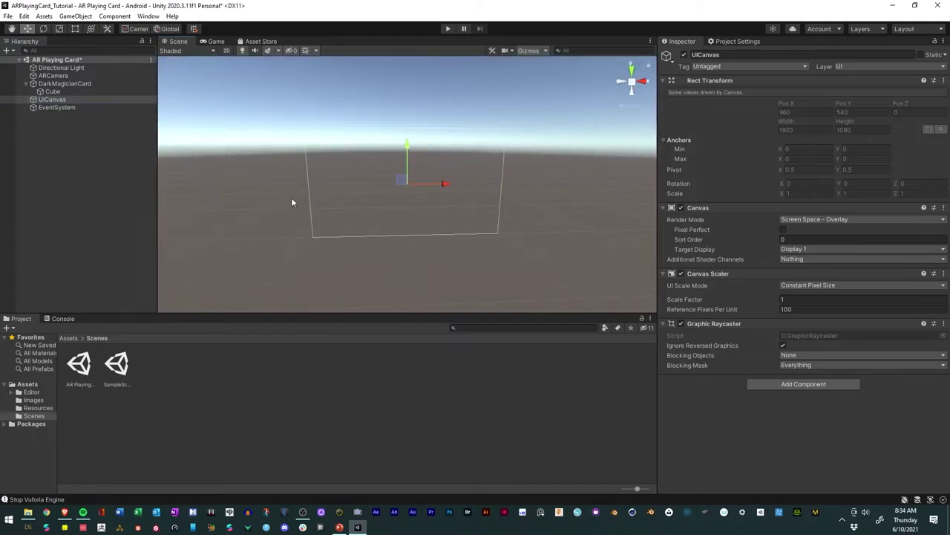
scroll(288, 198, up, 2)
scroll(288, 199, up, 3)
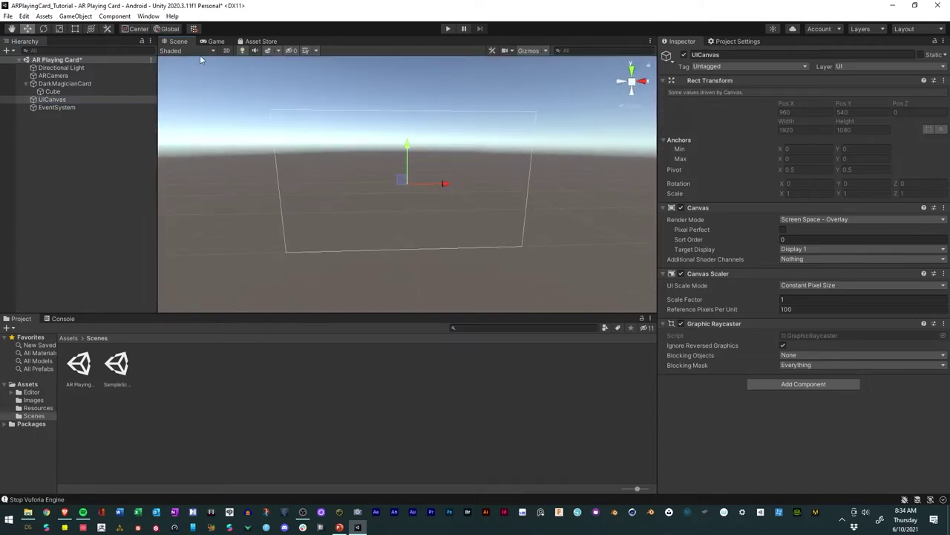
scroll(211, 160, up, 2)
right_drag(219, 165, 212, 207)
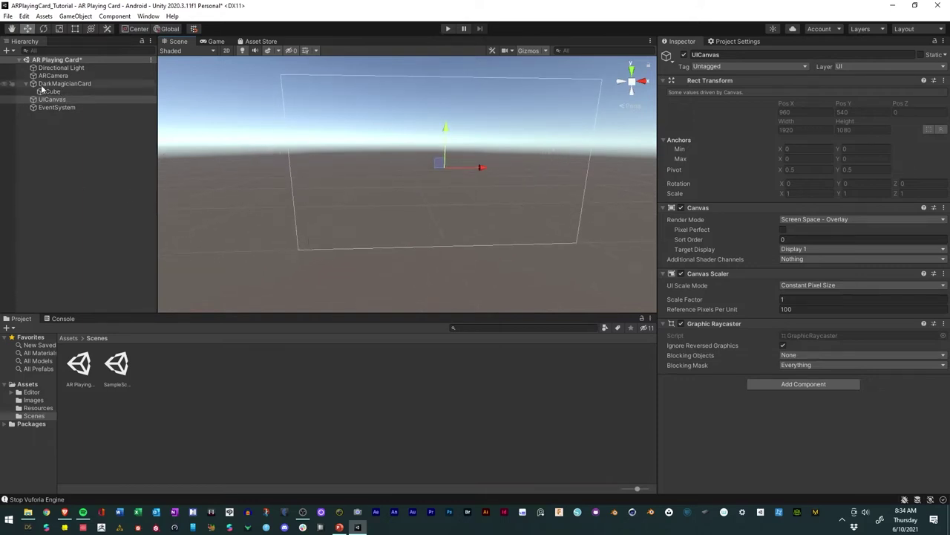
click(64, 83)
key(f)
scroll(391, 188, up, 3)
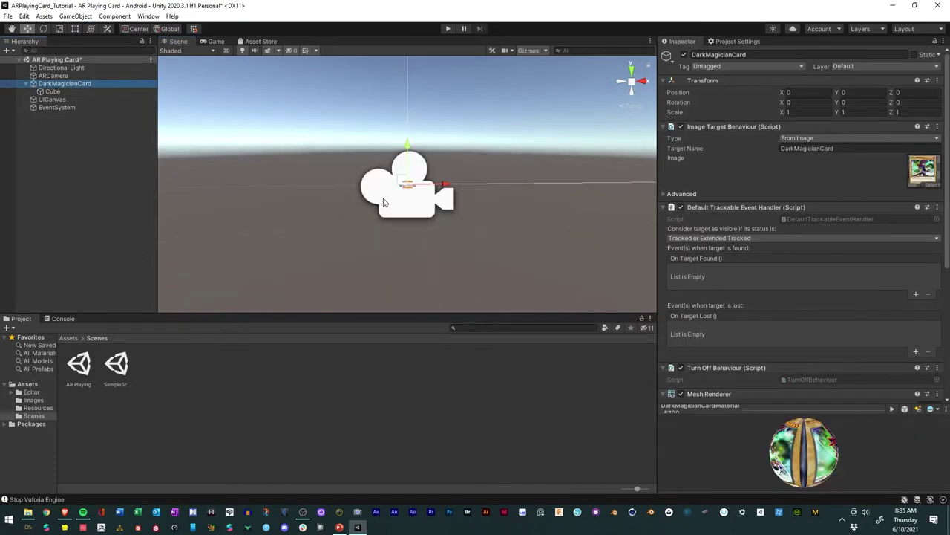
scroll(390, 188, down, 3)
middle_drag(491, 140, 412, 170)
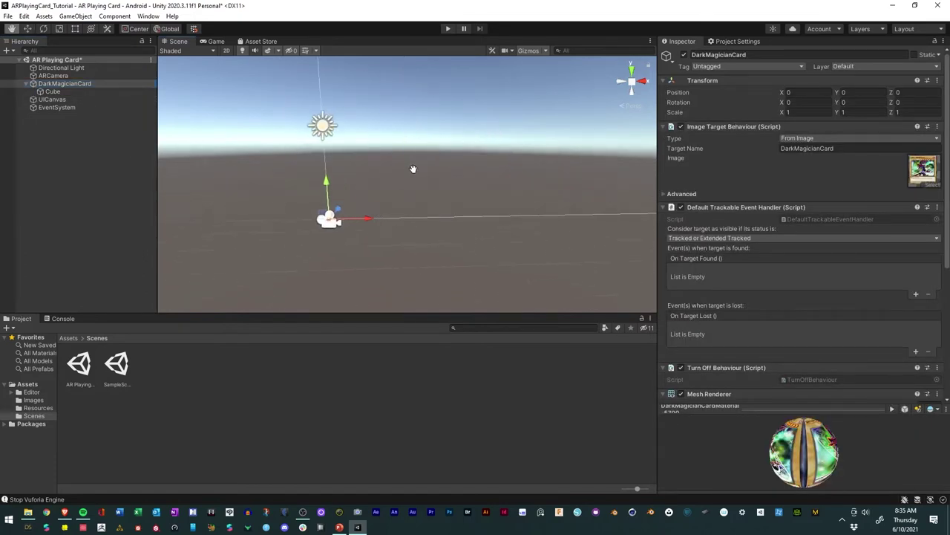
scroll(411, 170, down, 4)
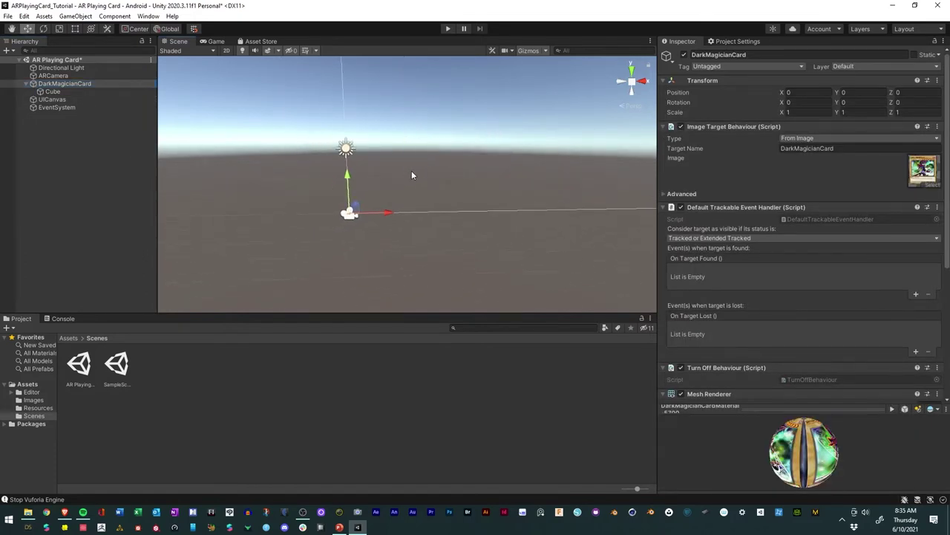
Step: Set UICanvas to the Screen Space - Overlay render mode with a sort order of 1
click(34, 99)
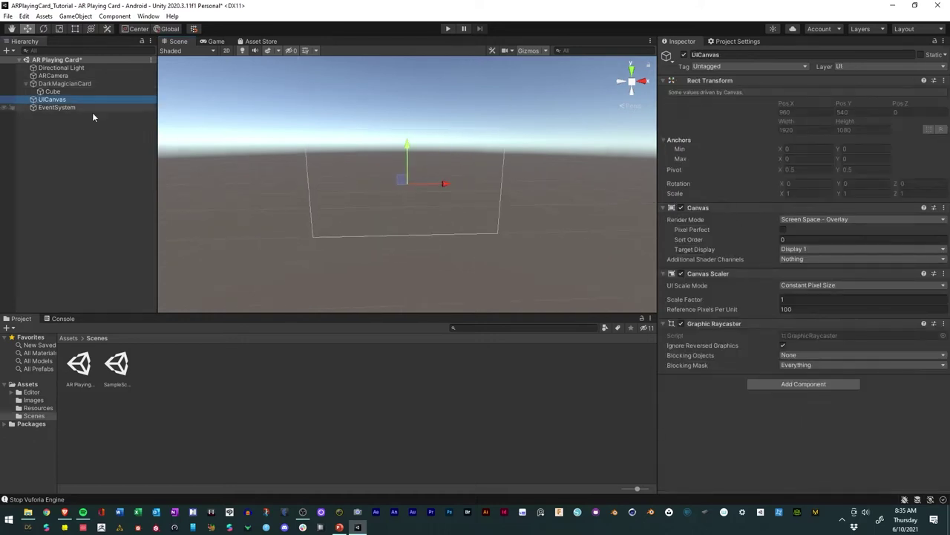
key(f)
middle_drag(278, 153, 288, 144)
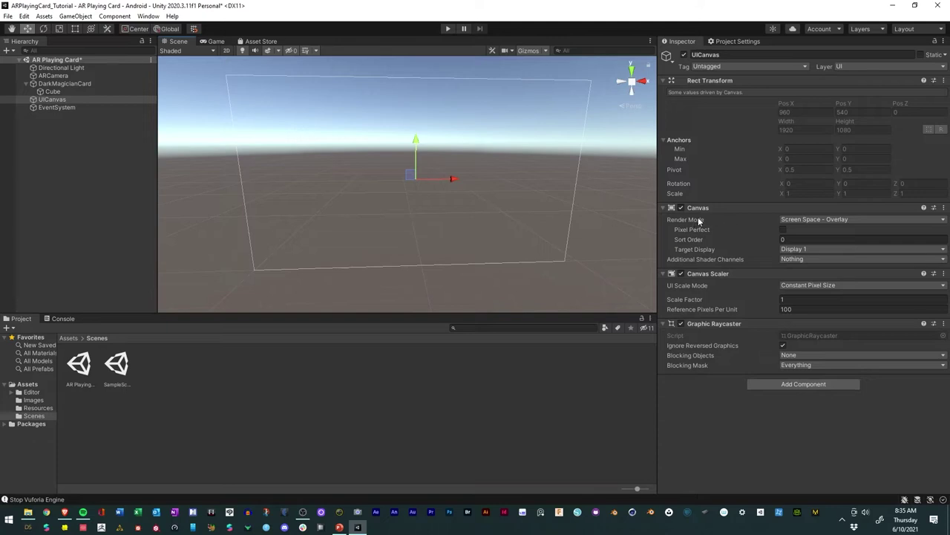
click(810, 219)
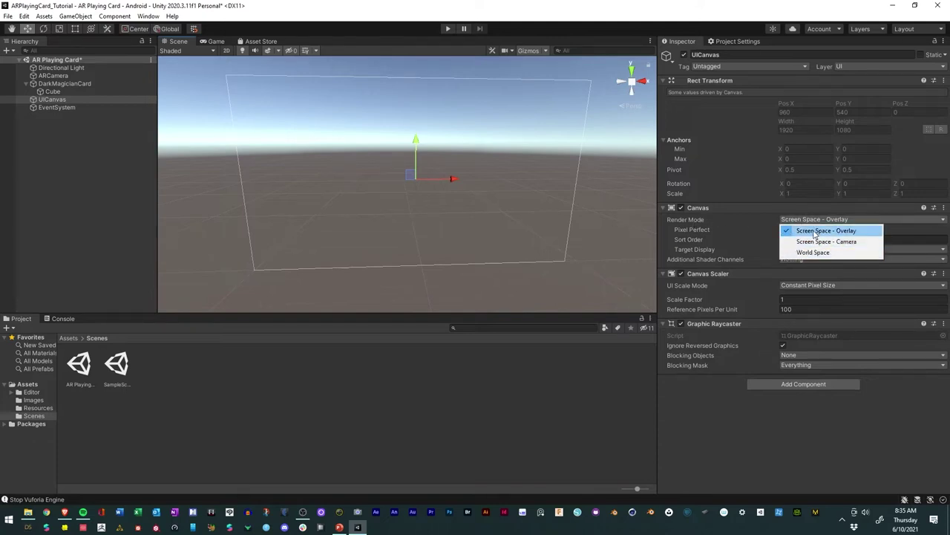
click(814, 231)
click(785, 239)
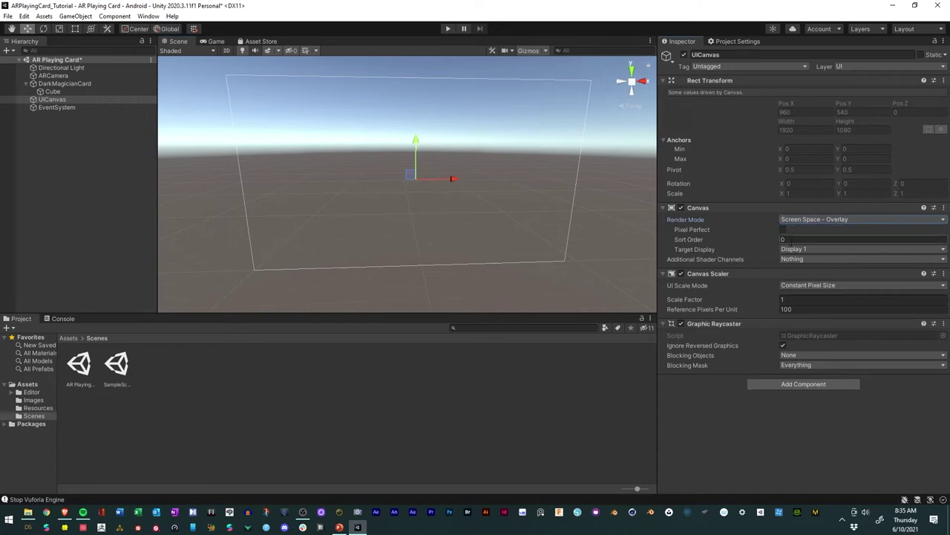
text(1)
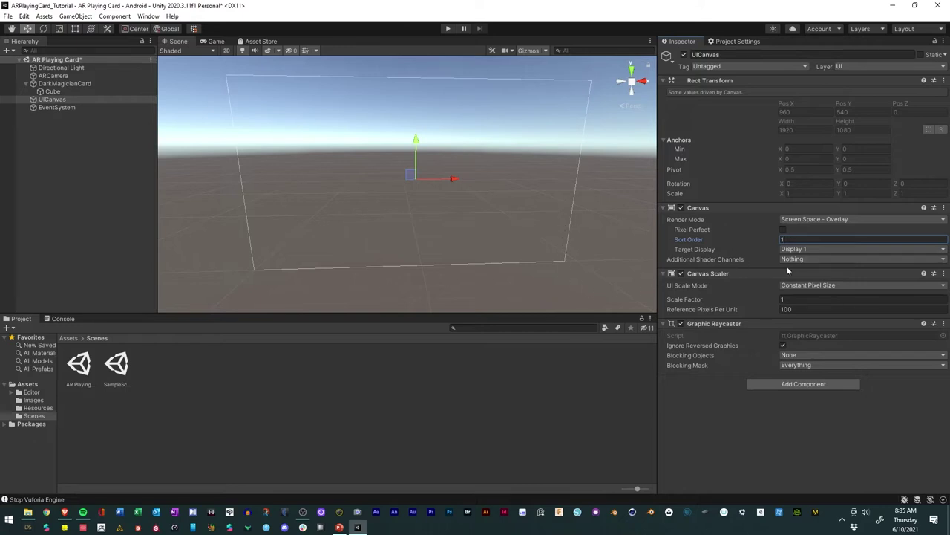
Step: Set the UI scale mode of UICanvas's Canvas Scaler to Scale With Screen Size
click(810, 285)
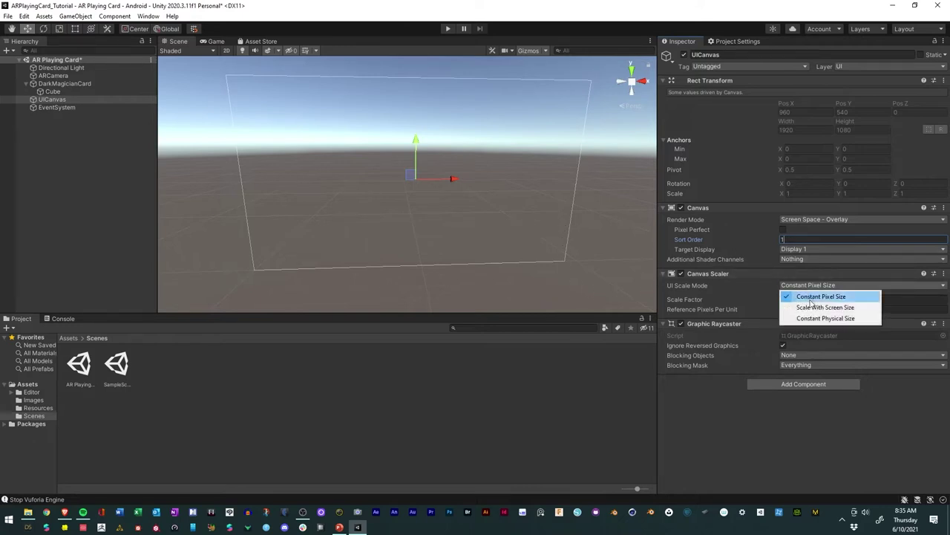
click(815, 308)
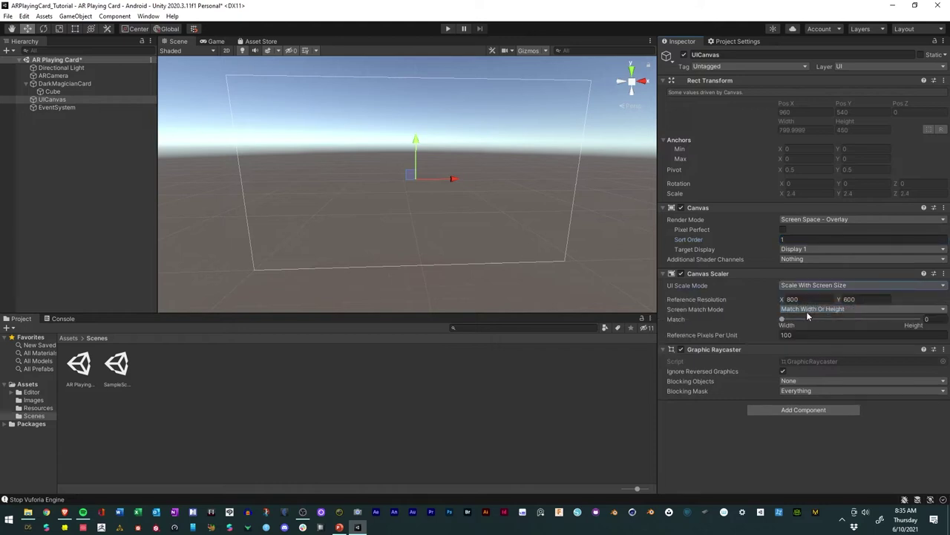
Step: Set the reference resolution of UICanvas's Canvas Scaler to 1920 by 1080
click(814, 300)
text(1)
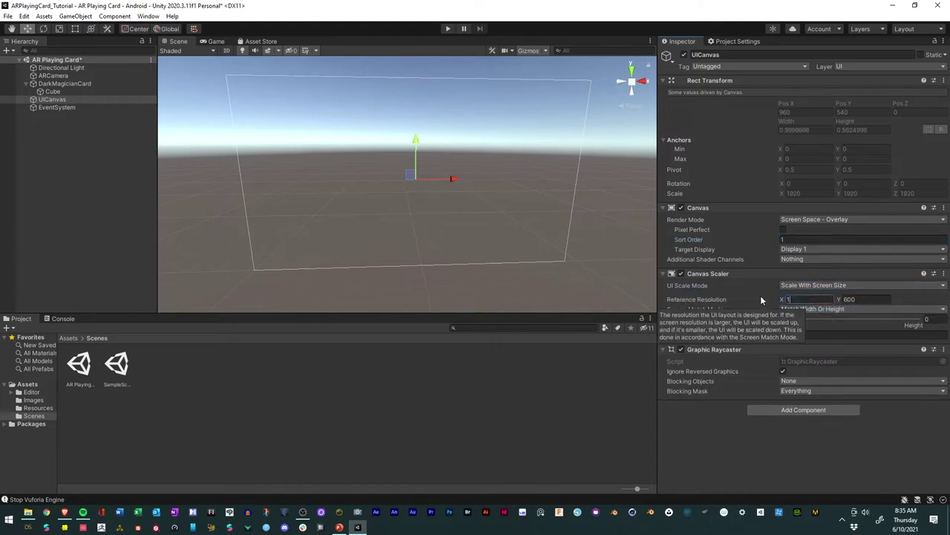
text(920)
key(Tab)
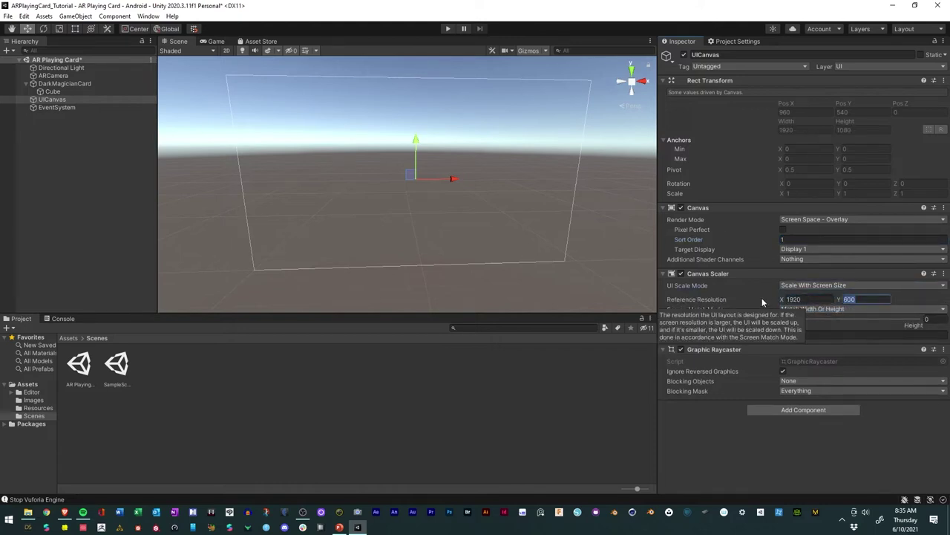
text(1080)
key(Return)
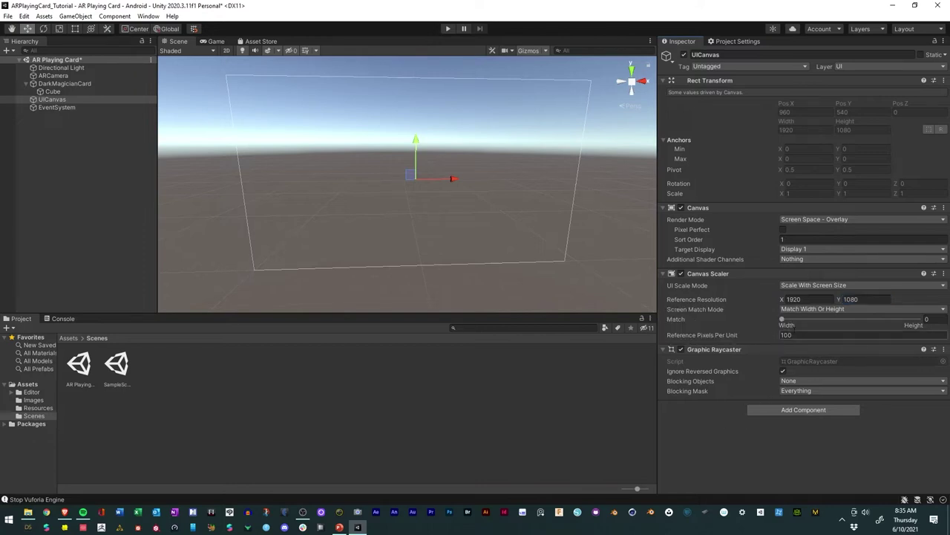
Step: Set the Canvas Scaler's width-or-height match value to 0.5
click(930, 318)
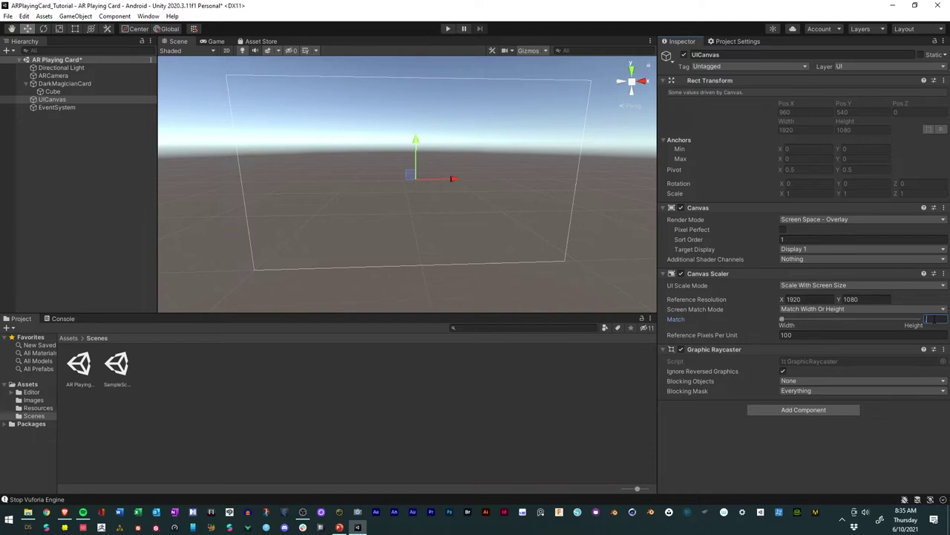
text(.56)
key(BackSpace)
key(Return)
drag(851, 320, 815, 320)
key(ctrl+z)
mouse_move(314, 274)
alt+mouse_down()
mouse_move(318, 257)
mouse_move(311, 261)
alt+mouse_up()
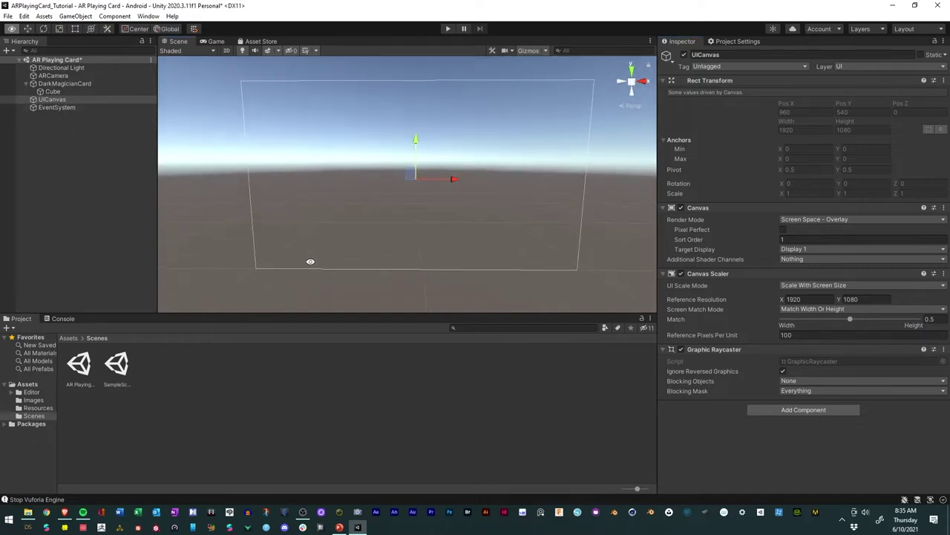
Step: Check the TextMeshPro package's installation status among the Unity Registry packages in the Package Manager
click(148, 17)
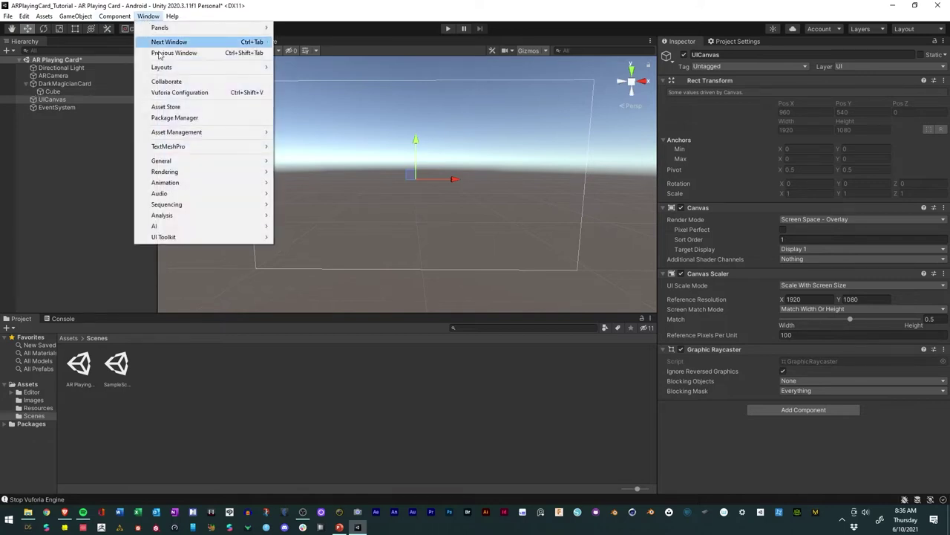
click(181, 117)
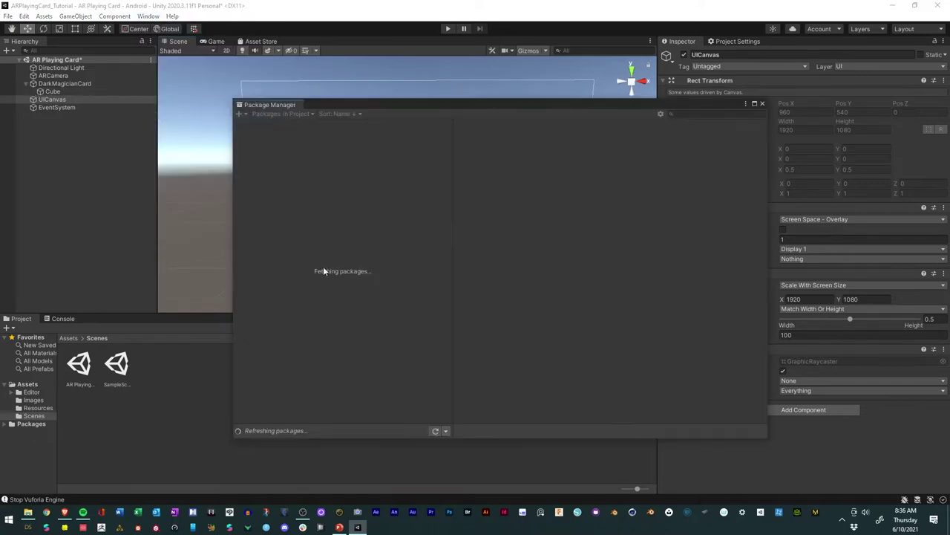
click(301, 115)
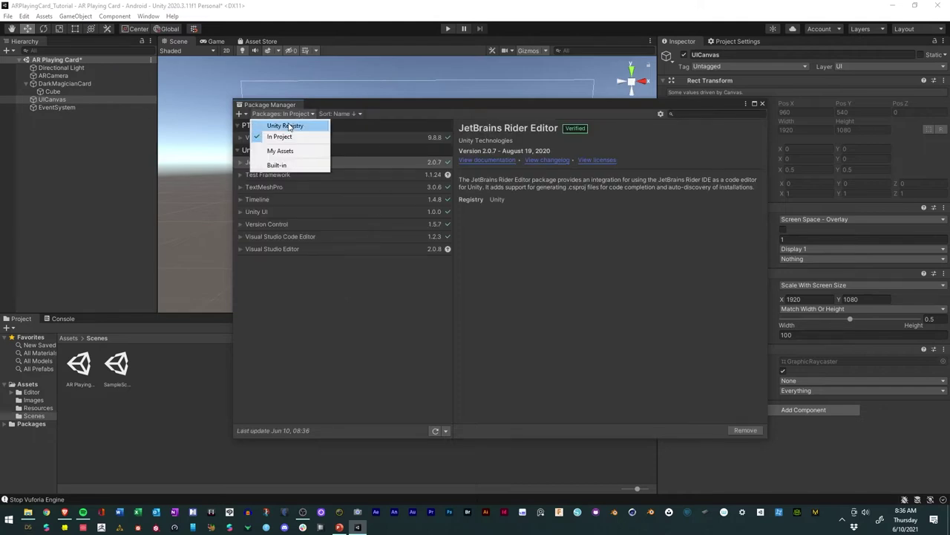
click(287, 126)
scroll(358, 354, down, 3)
scroll(358, 354, down, 5)
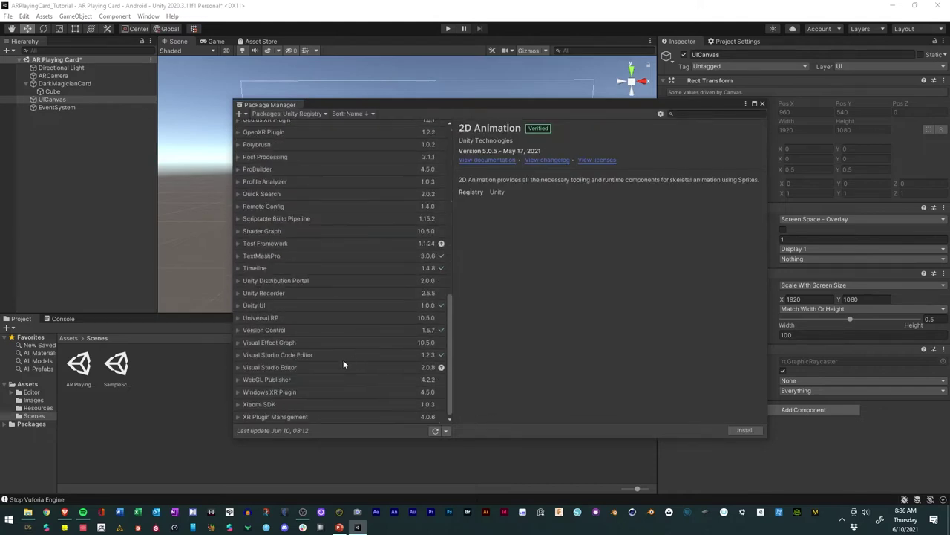
click(264, 255)
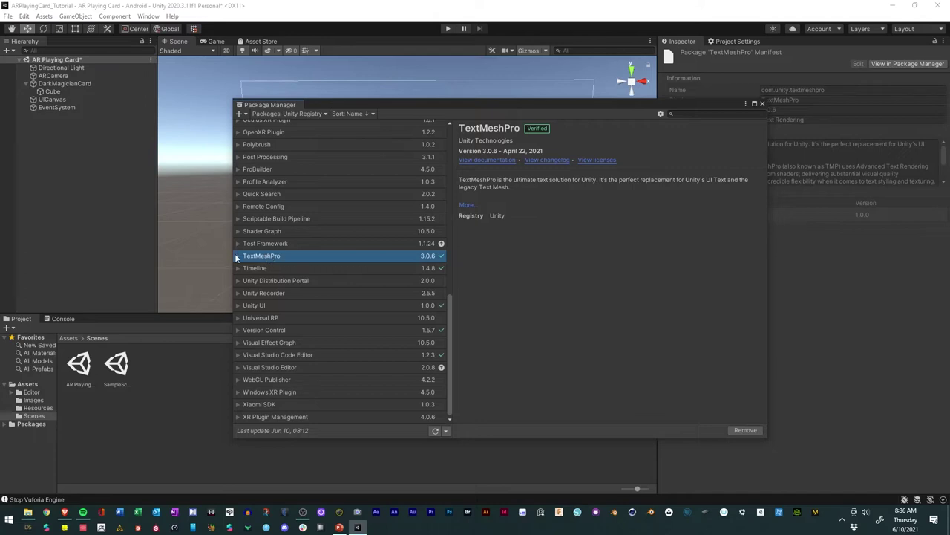
click(237, 256)
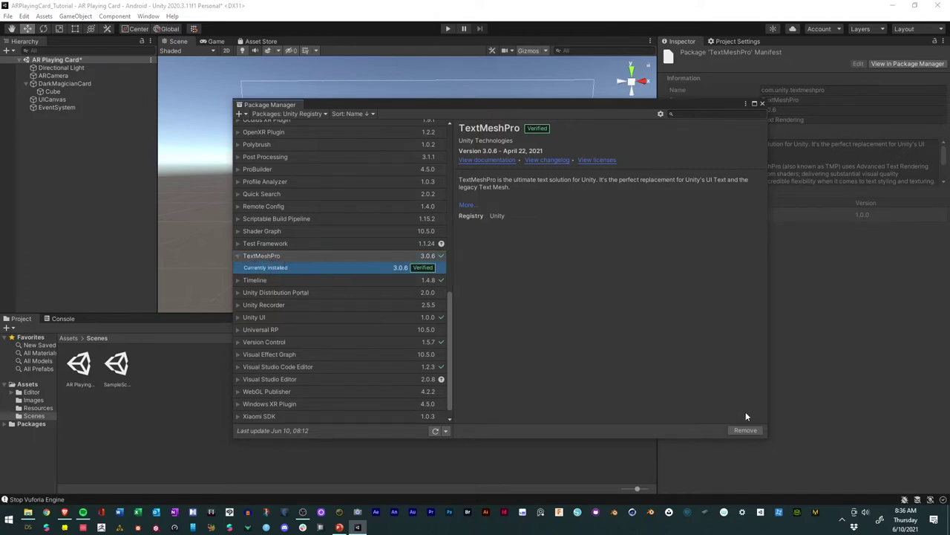
click(761, 103)
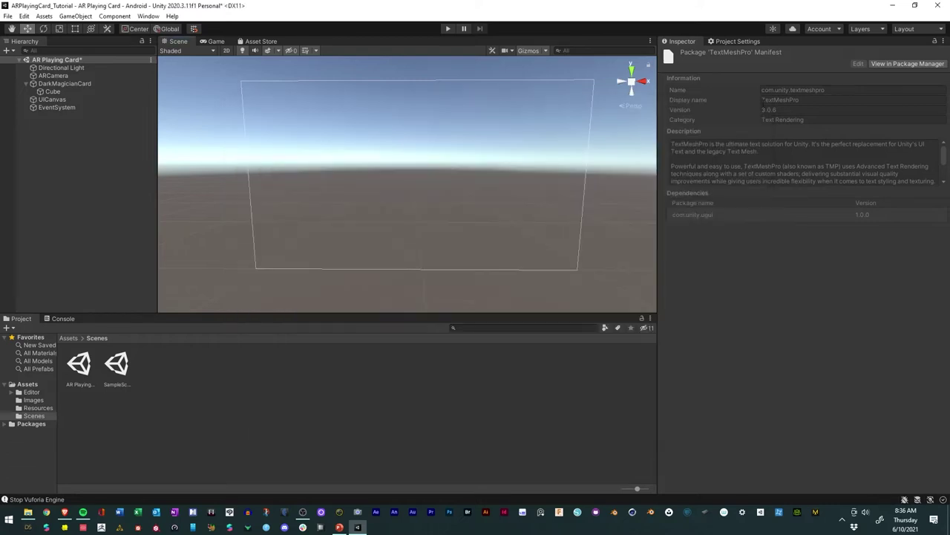
Step: Add a UI image as a child of UICanvas
click(54, 99)
right_click(55, 101)
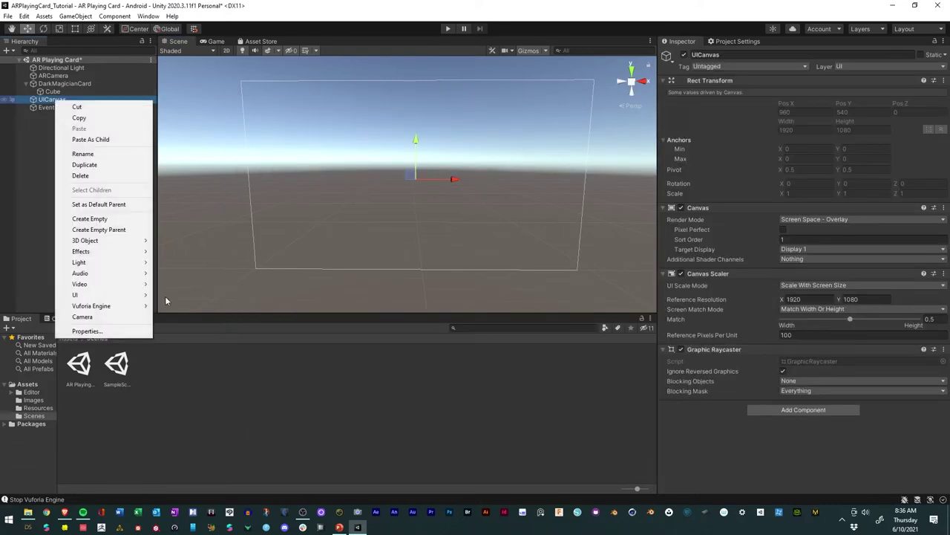
mouse_move(147, 295)
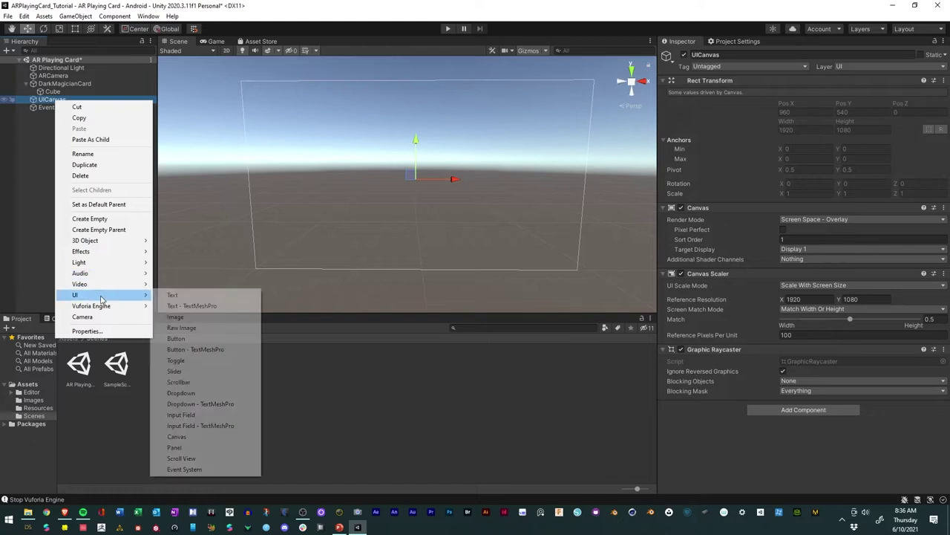
click(186, 317)
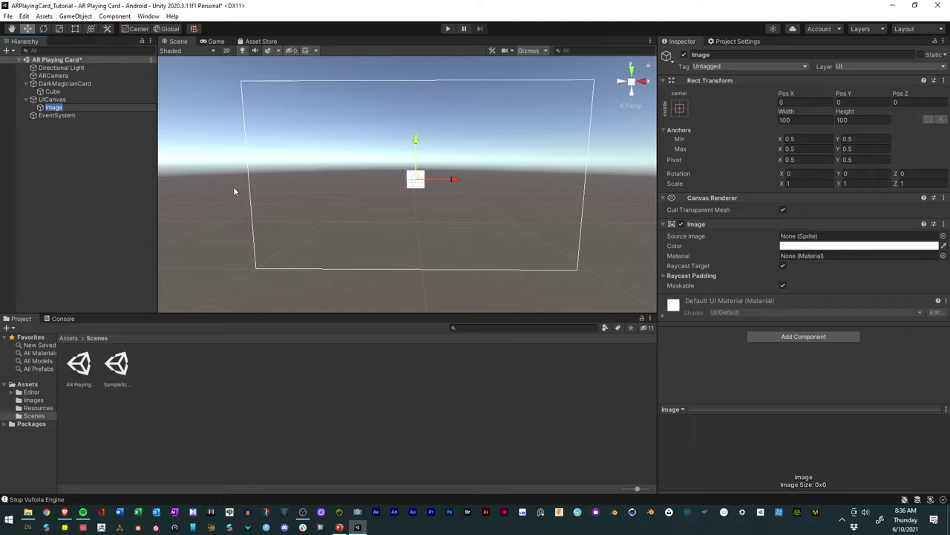
click(74, 137)
Step: Rename the new image under UICanvas as NamePlate
click(72, 109)
click(58, 108)
text(NAme)
key(BackSpace)
key(BackSpace)
key(BackSpace)
text(amme)
key(BackSpace)
key(BackSpace)
text(ePlate)
key(Return)
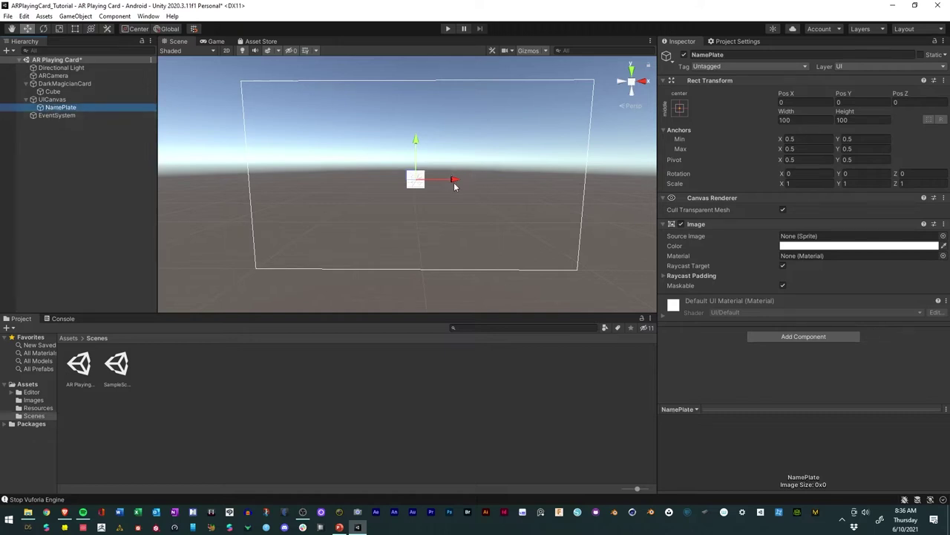
Step: Anchor NamePlate to the top-right corner of UICanvas, including its pivot and position, and activate the Rect tool
click(681, 108)
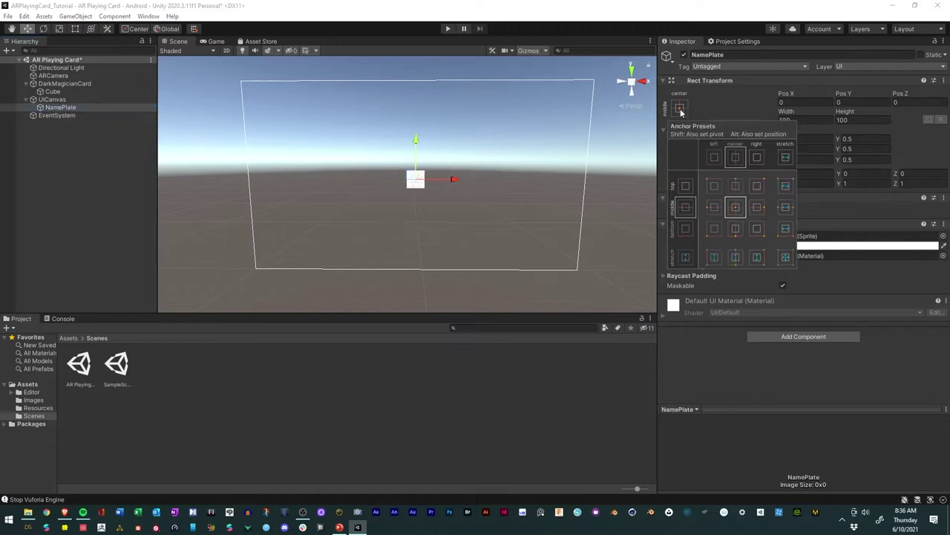
alt+shift+click(758, 186)
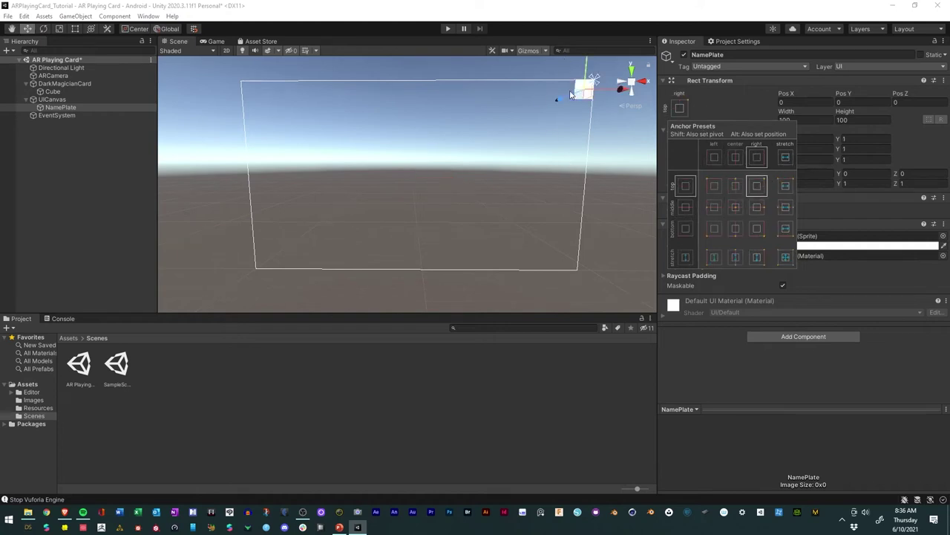
click(76, 29)
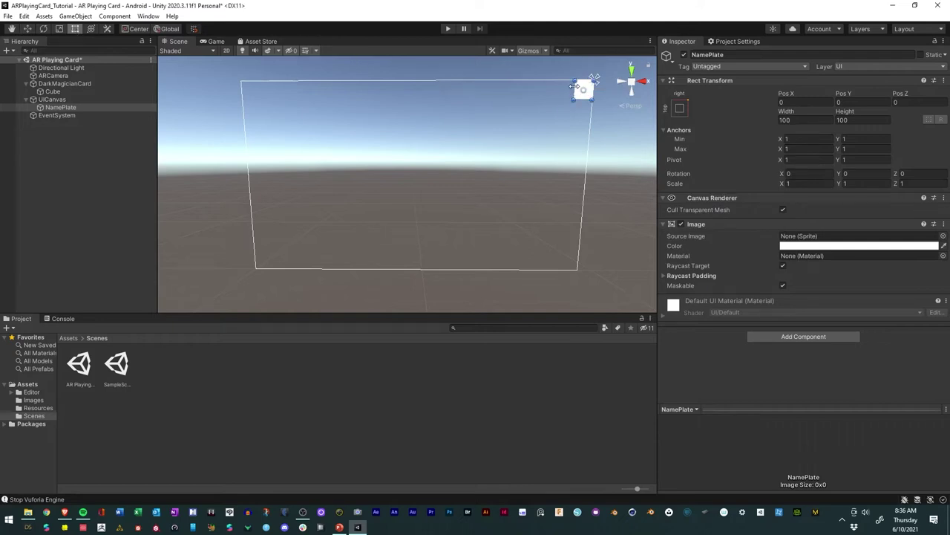
Step: Enlarge the NamePlate image to about 629 by 241 and set its source image to UISprite
drag(574, 85, 494, 127)
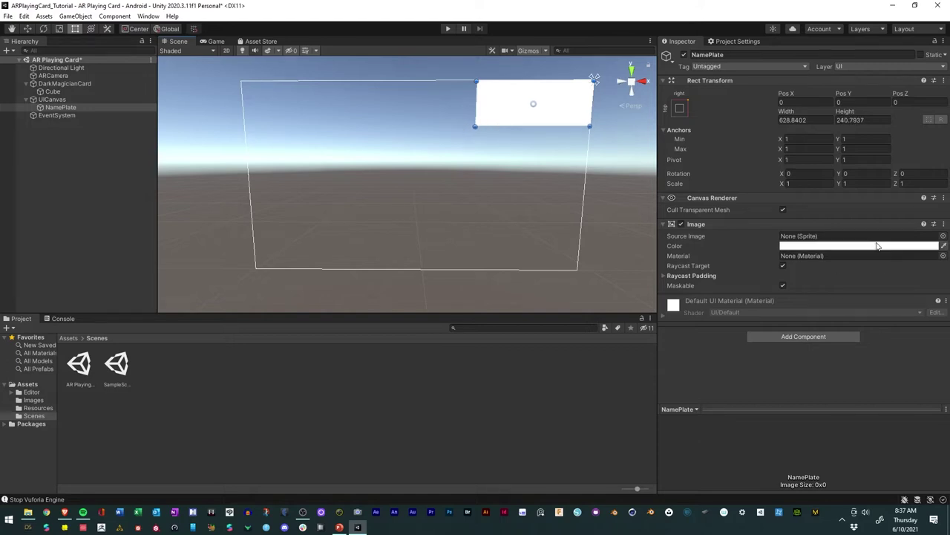
click(943, 236)
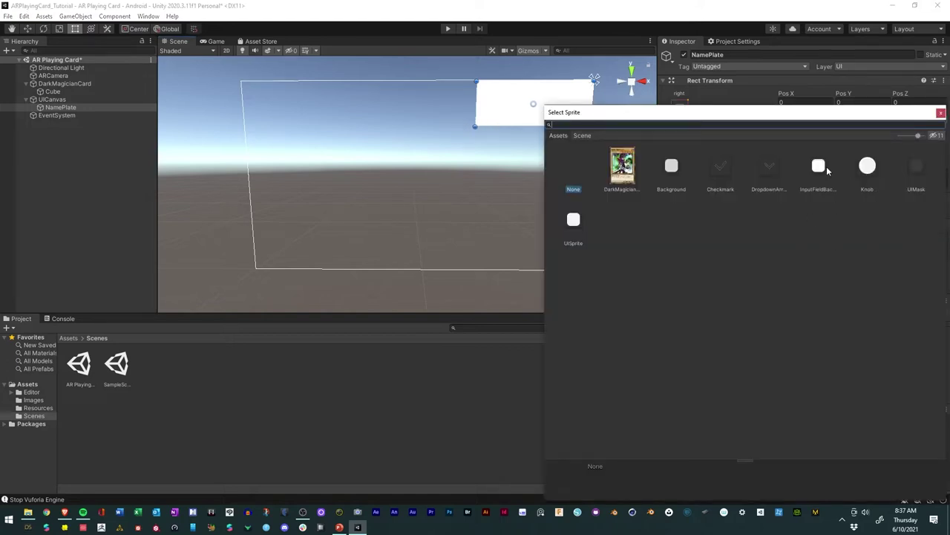
click(826, 170)
click(682, 176)
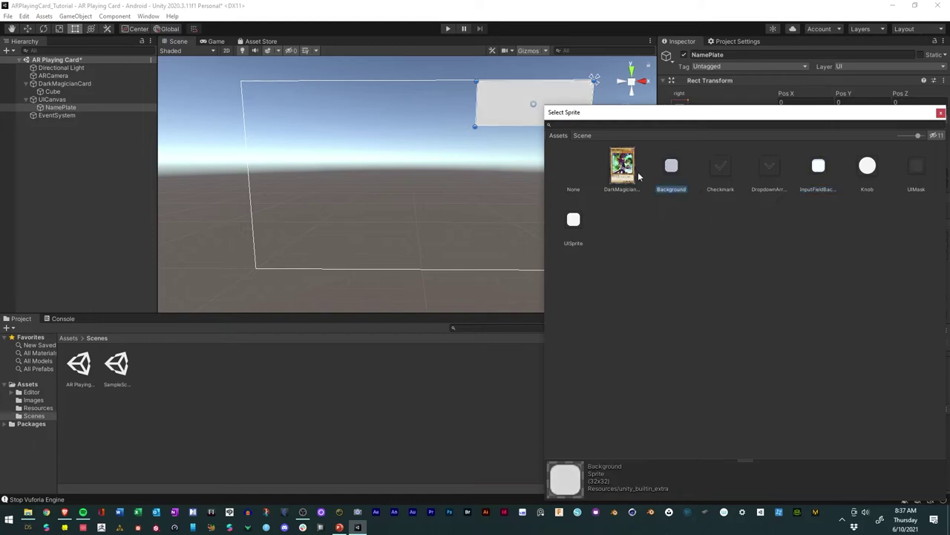
click(570, 221)
click(674, 169)
click(868, 169)
click(673, 169)
click(817, 171)
click(573, 223)
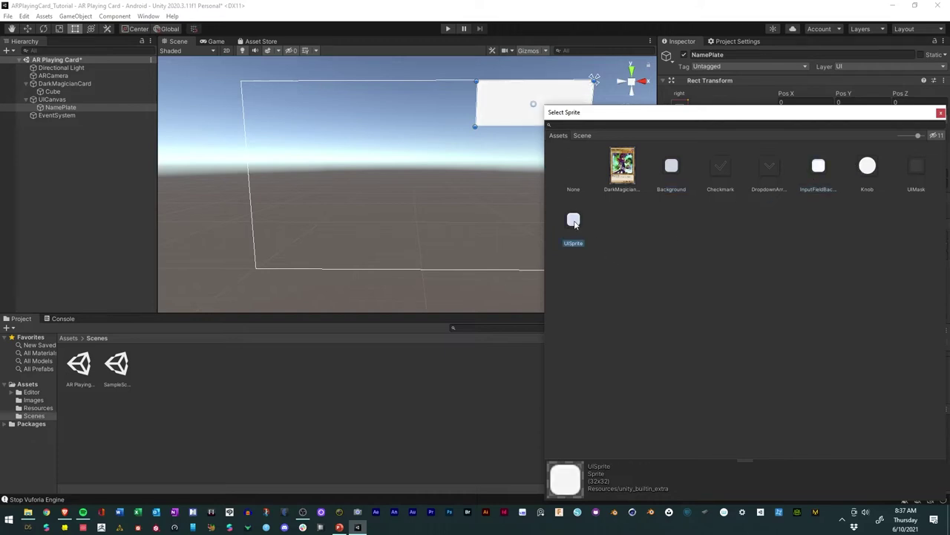
click(941, 113)
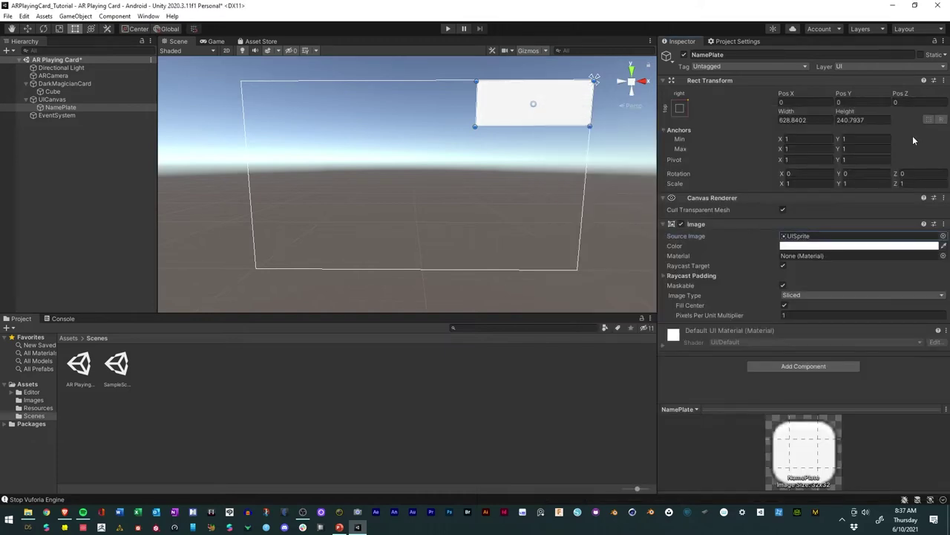
Step: Colour the NamePlate image semi-transparent grey, hex 828181 with an alpha of about 179
click(890, 246)
mouse_move(877, 307)
mouse_down()
mouse_move(881, 326)
mouse_move(862, 308)
mouse_up()
mouse_move(895, 426)
mouse_down()
mouse_move(857, 425)
mouse_move(899, 427)
mouse_up()
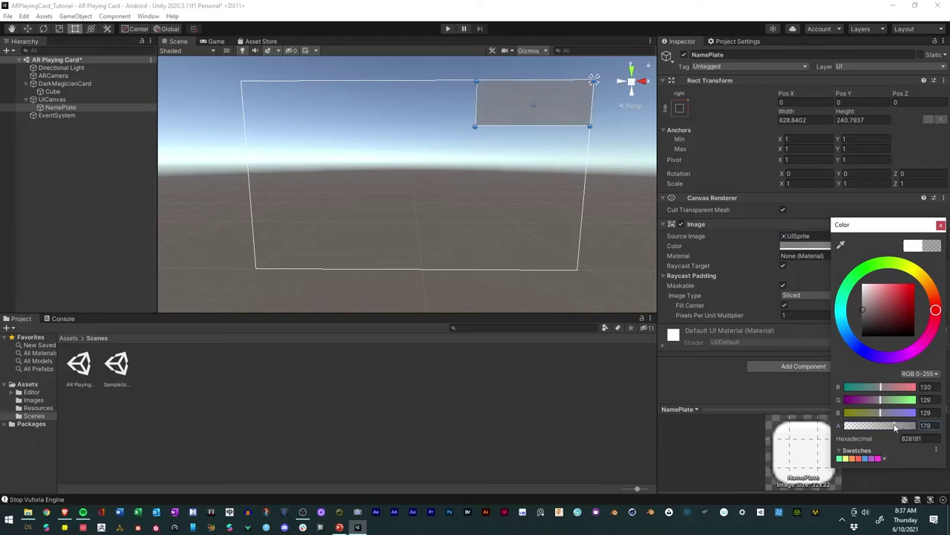
click(941, 225)
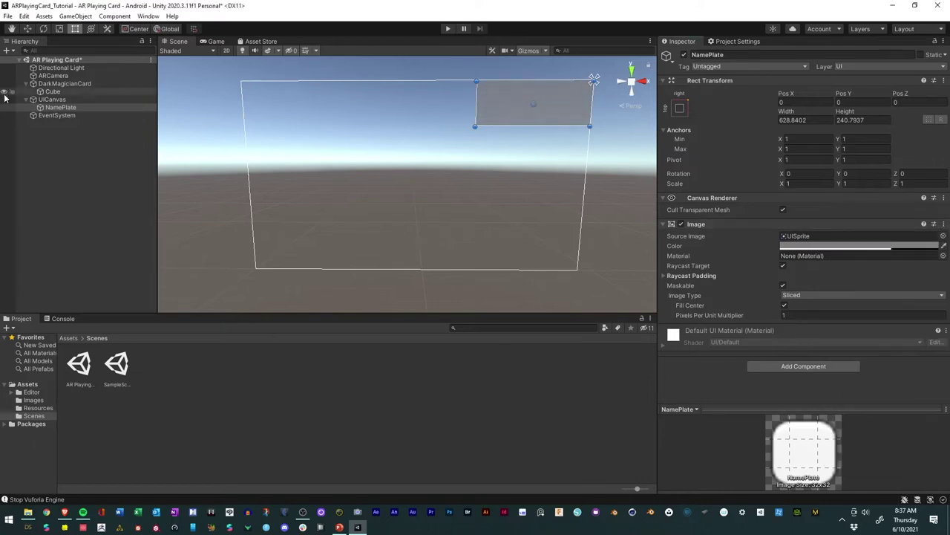
Step: Add a TextMeshPro text as a child of NamePlate, importing the TMP Essentials and the TMP Examples & Extras
right_click(53, 109)
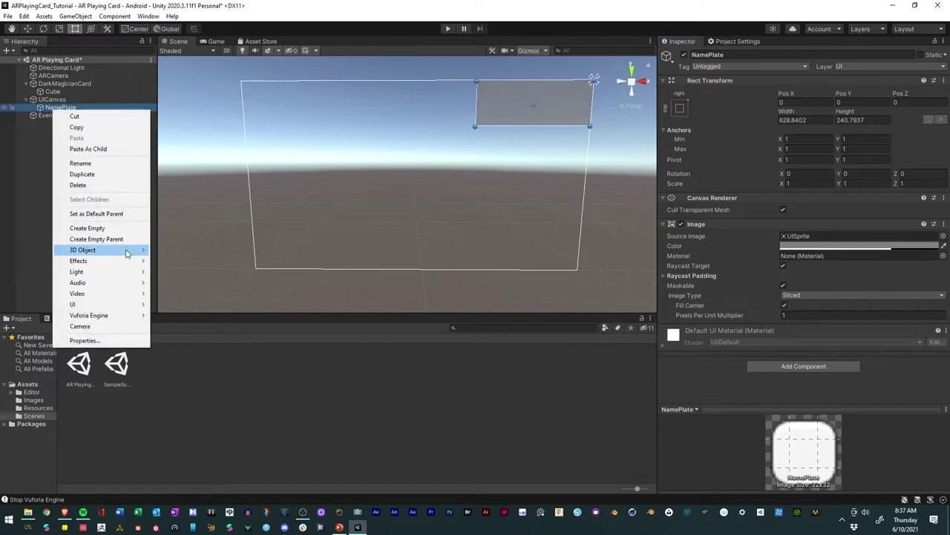
mouse_move(140, 304)
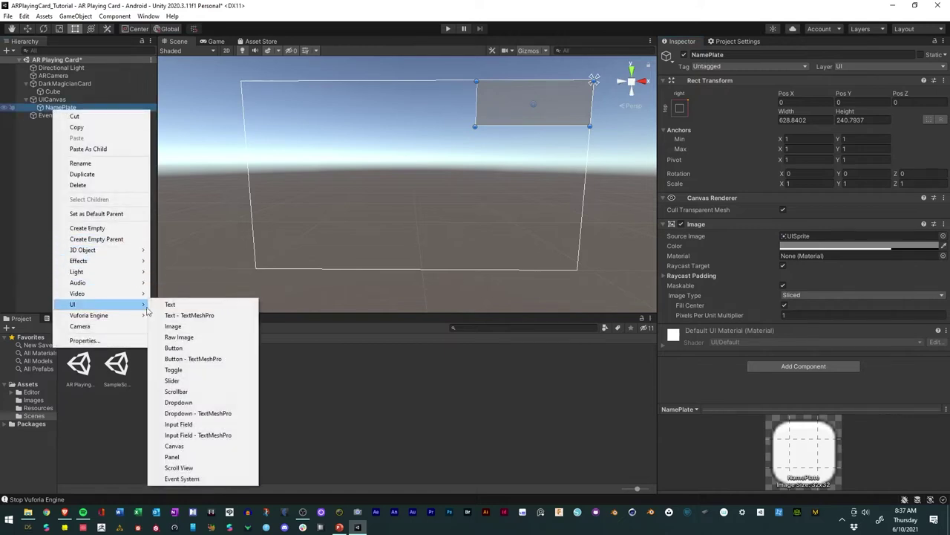
click(190, 317)
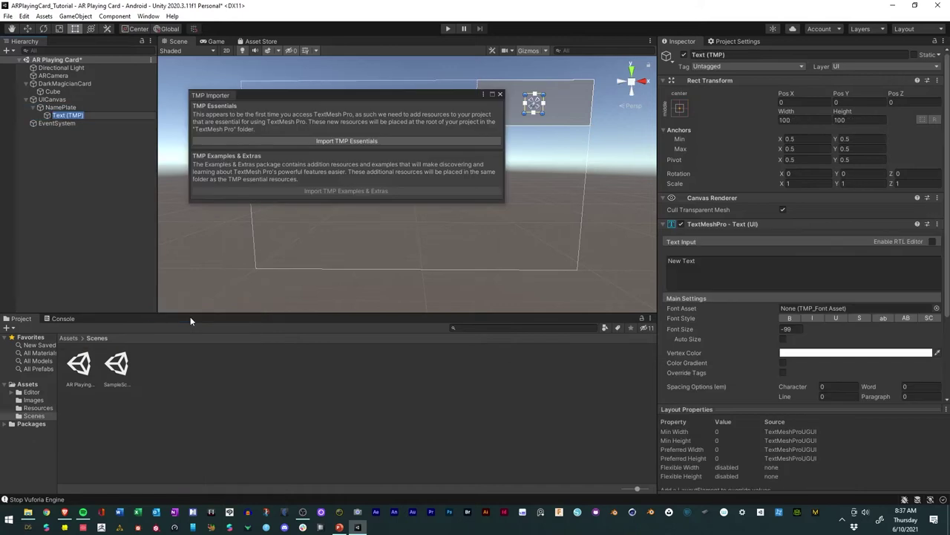
click(318, 141)
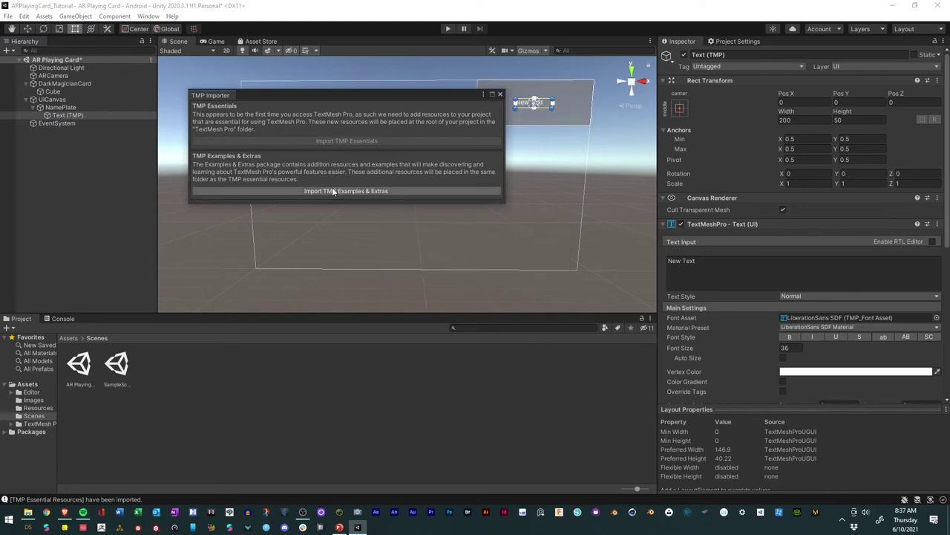
click(332, 190)
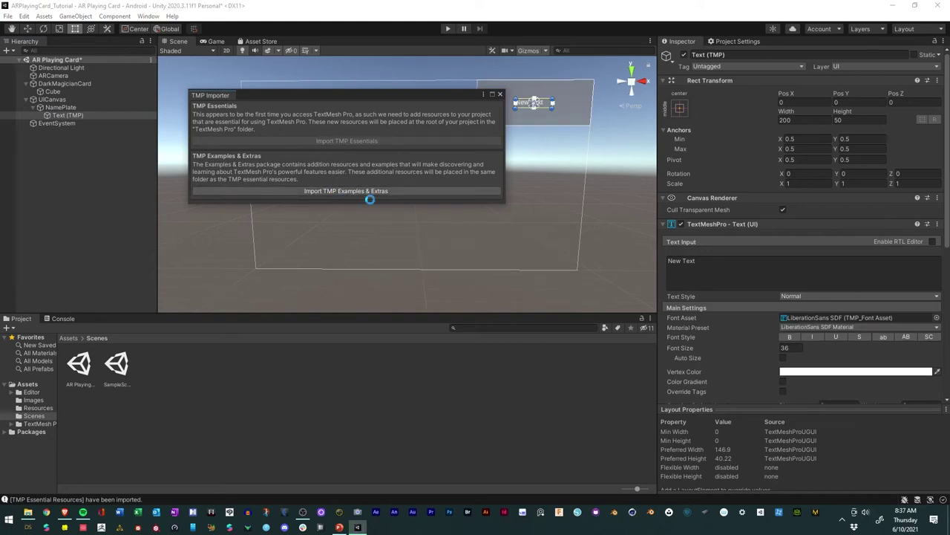
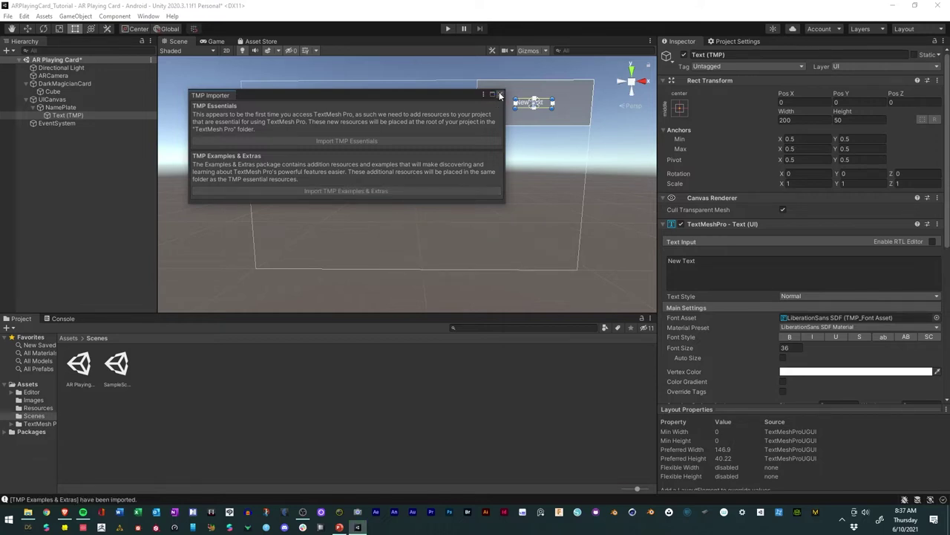
click(500, 95)
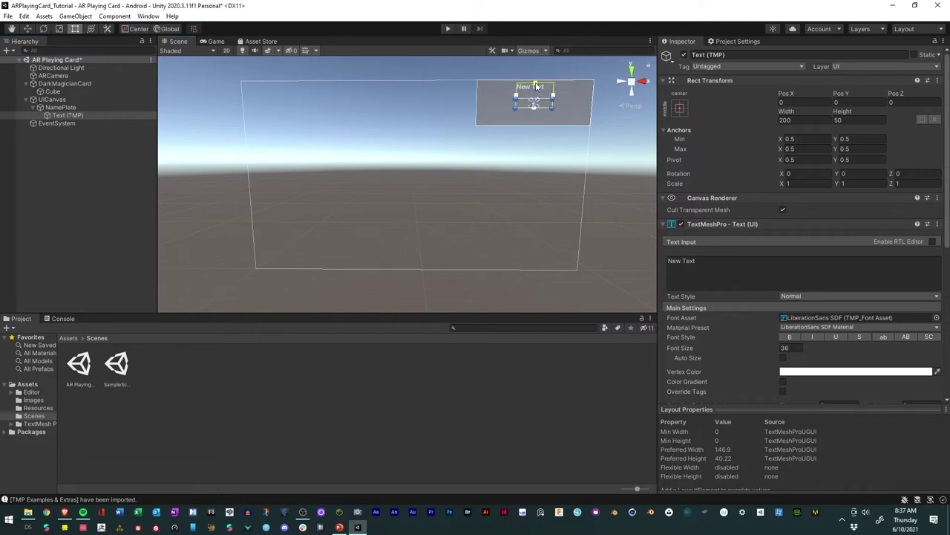
Step: Rename the new text object under NamePlate as Name
click(67, 117)
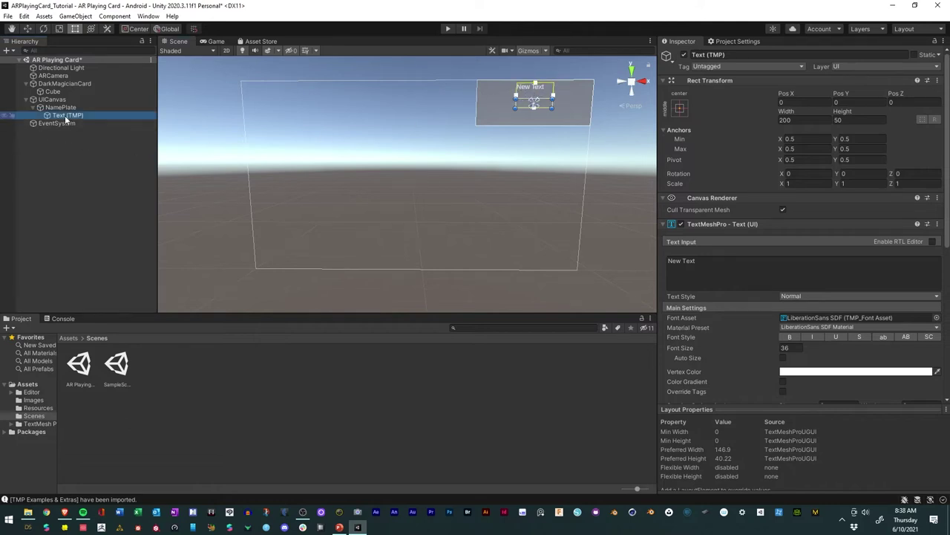
key(F2)
text(N)
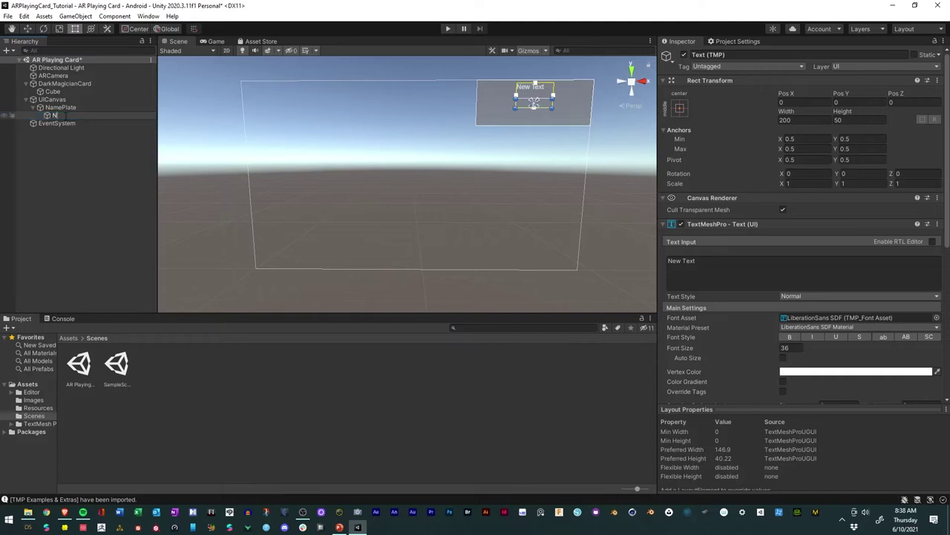
text(ame)
click(72, 149)
Step: Move the Name text straight up to the nameplate's upper edge, at Pos Y 80
click(53, 116)
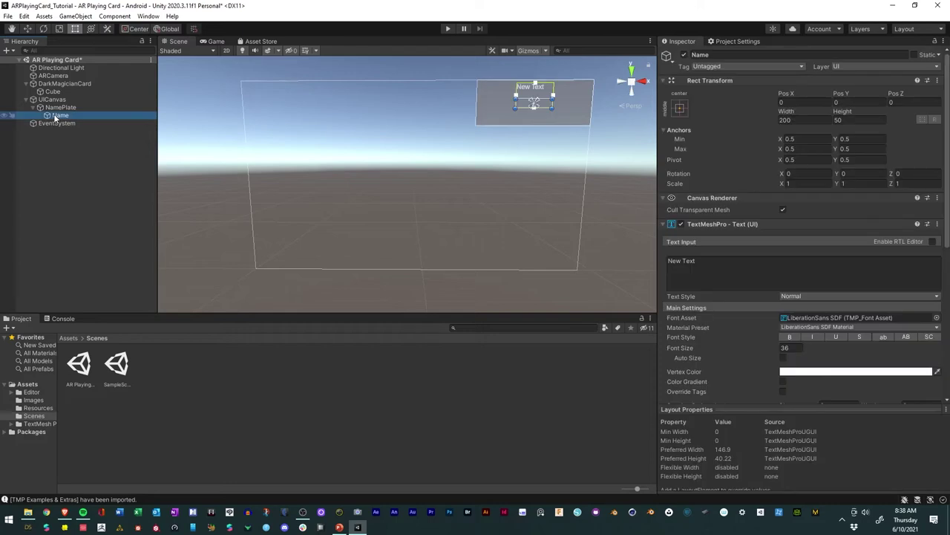
drag(517, 97, 514, 97)
click(564, 119)
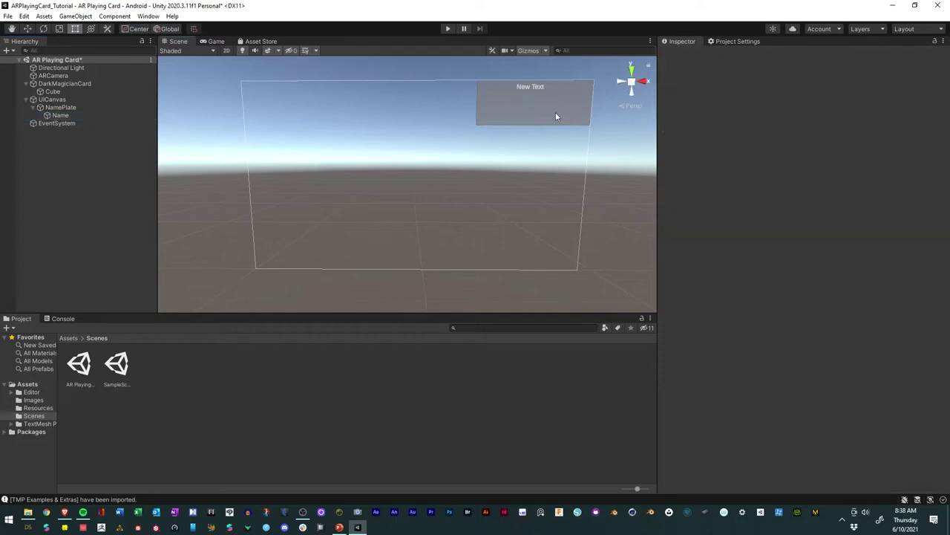
click(80, 115)
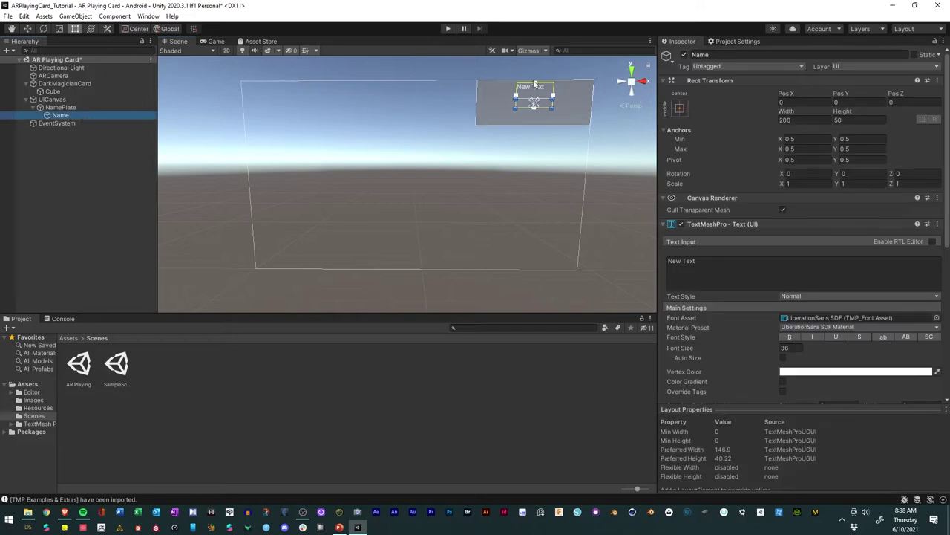
drag(534, 84, 535, 99)
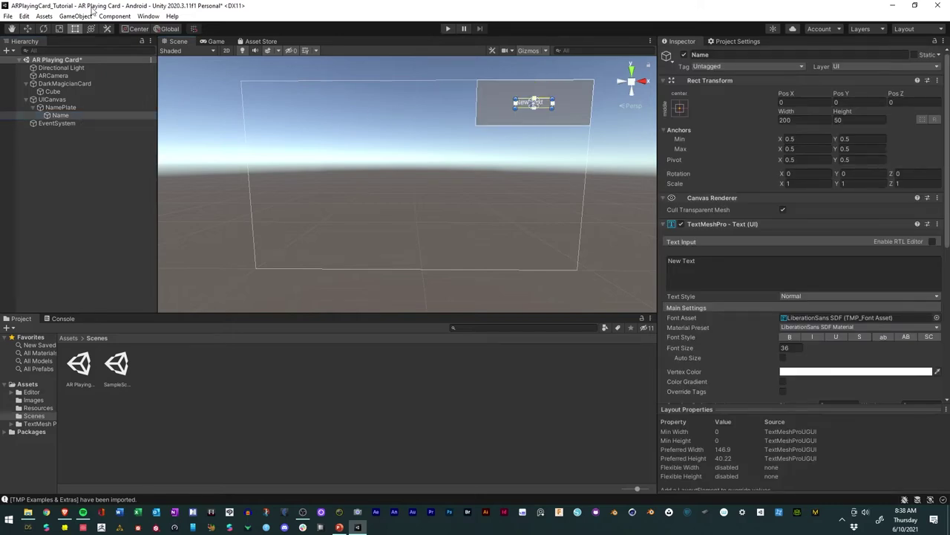
click(27, 29)
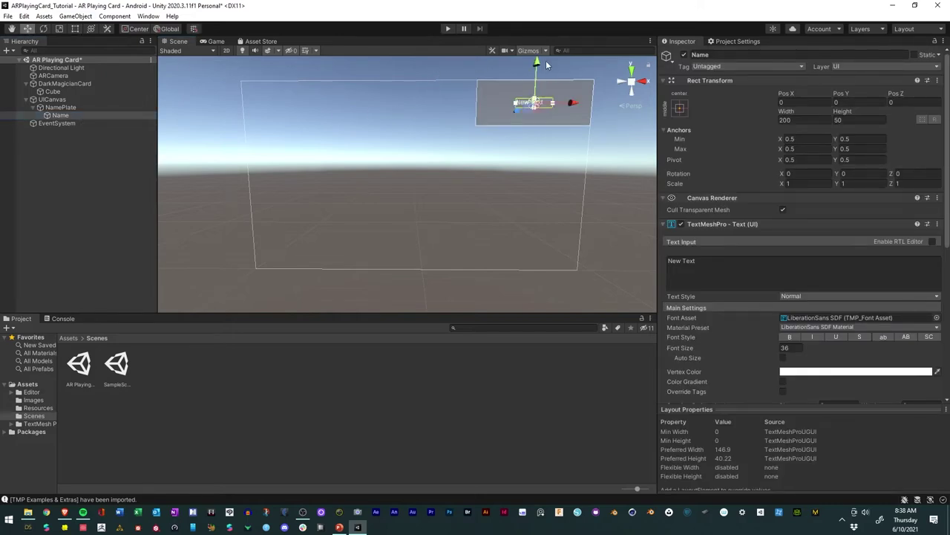
drag(537, 64, 535, 47)
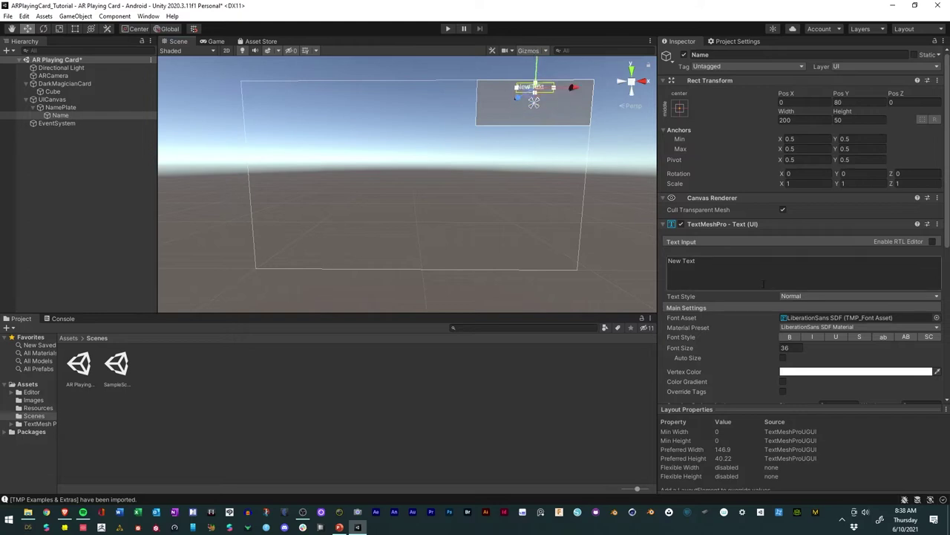
Step: Increase the Name text's font size to about 56 and stretch its box across the nameplate to about 599 by 86
drag(775, 351, 808, 353)
mouse_move(93, 344)
mouse_down()
mouse_move(135, 343)
mouse_move(109, 335)
mouse_up()
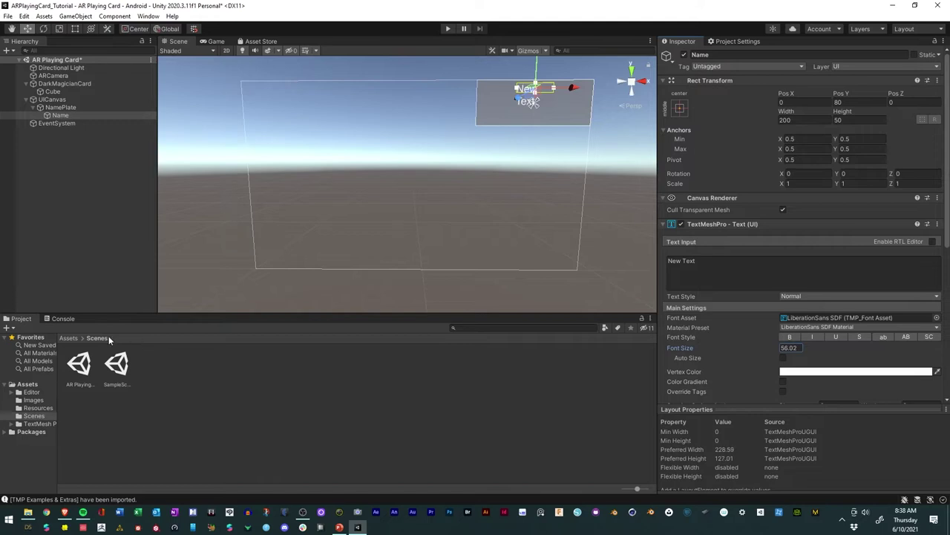
click(76, 29)
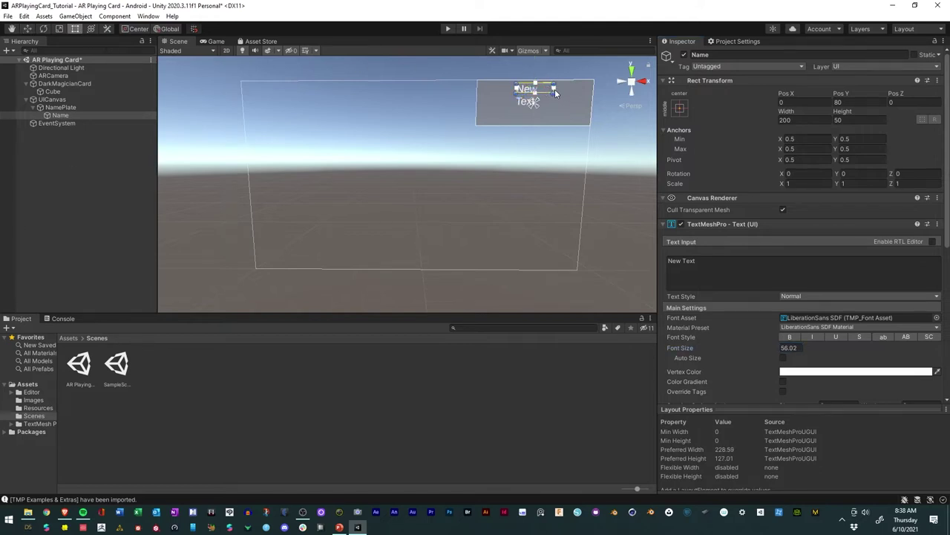
drag(554, 90, 589, 88)
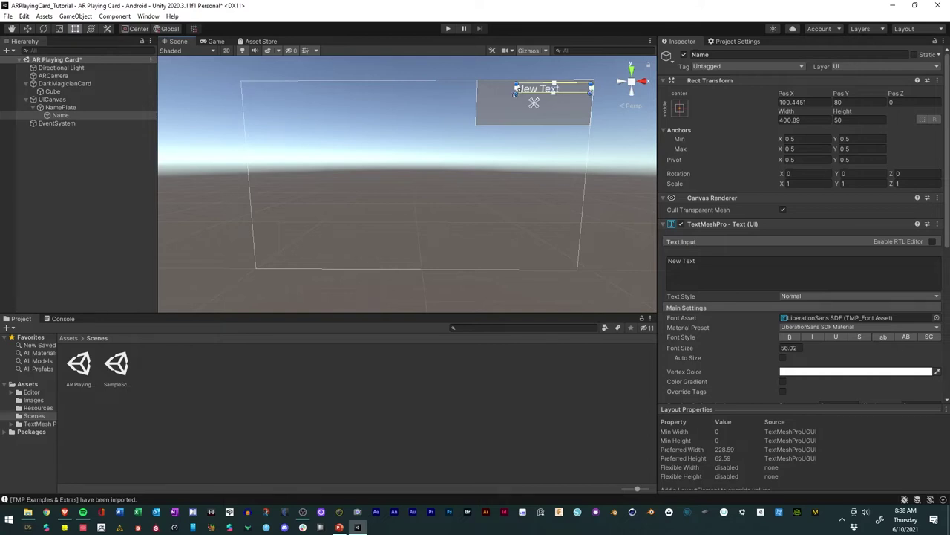
drag(516, 94, 477, 101)
Step: Replace the Name object's placeholder text with "Dark Magician"
click(698, 262)
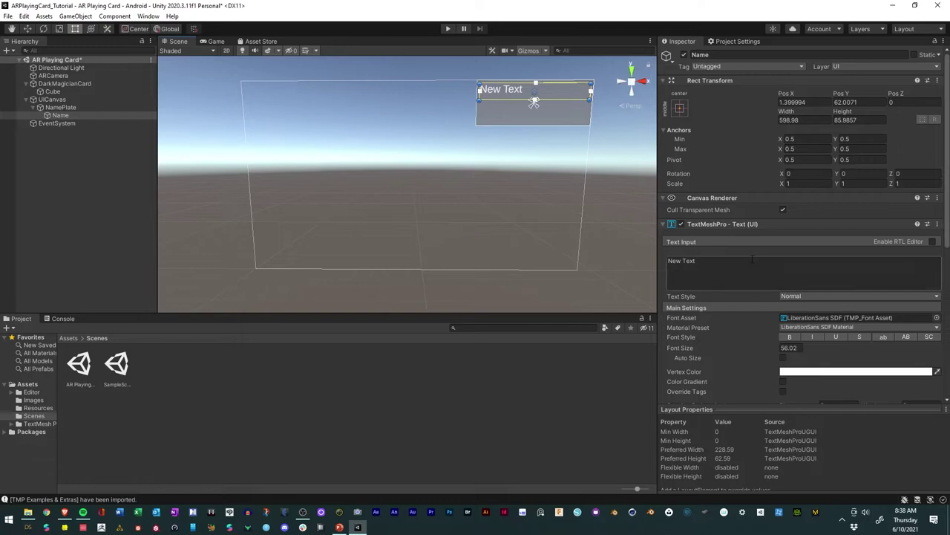
drag(712, 261, 635, 262)
text(Dark)
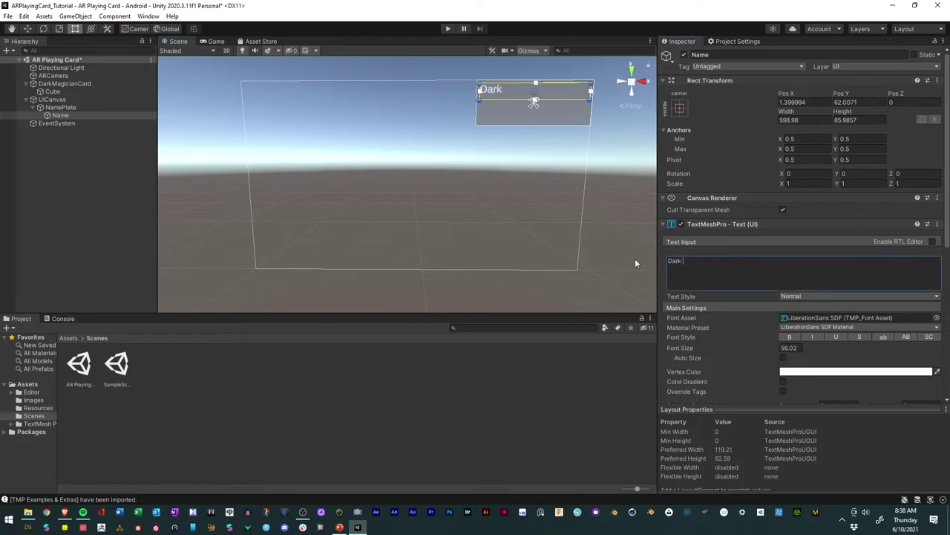
text( Magician)
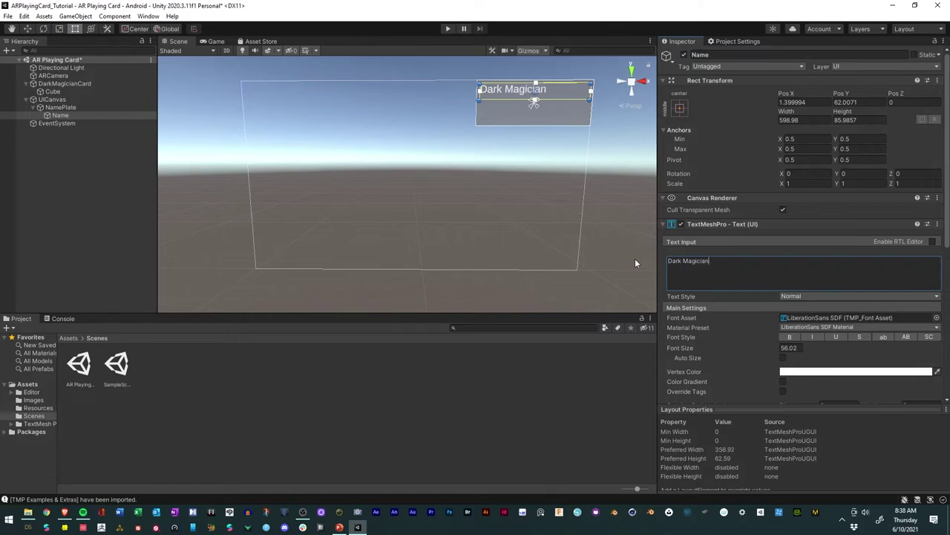
Step: Format the Dark Magician text with Auto Size, bold style, and centred horizontal and middle vertical alignment
click(783, 358)
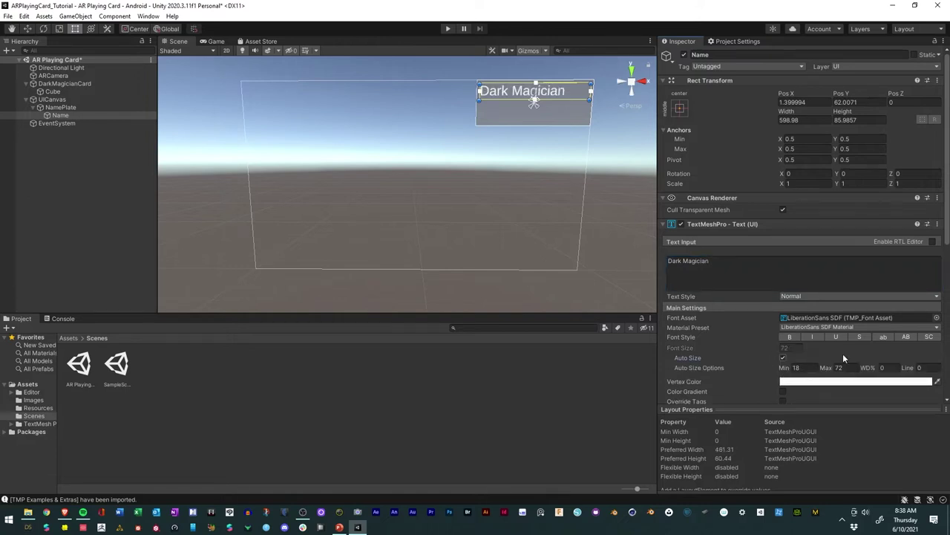
scroll(843, 354, down, 6)
click(788, 159)
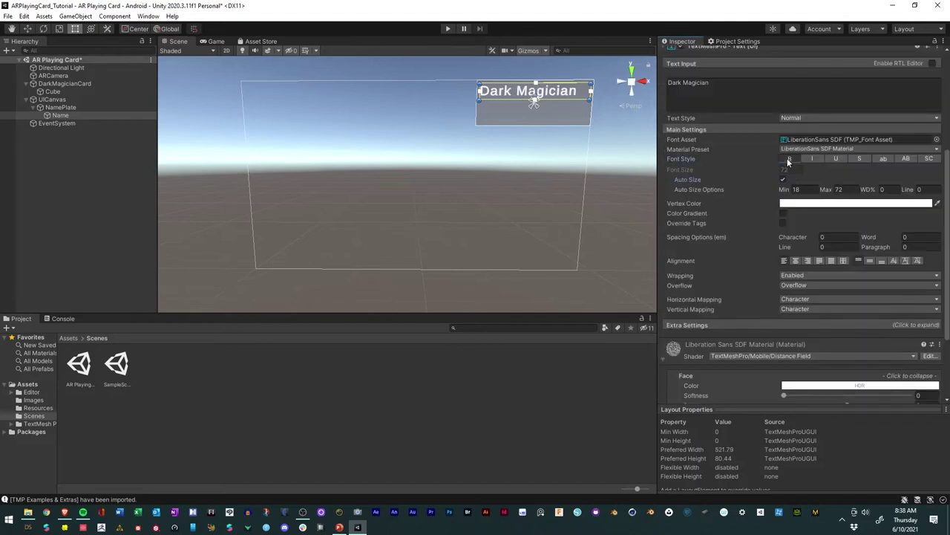
click(796, 260)
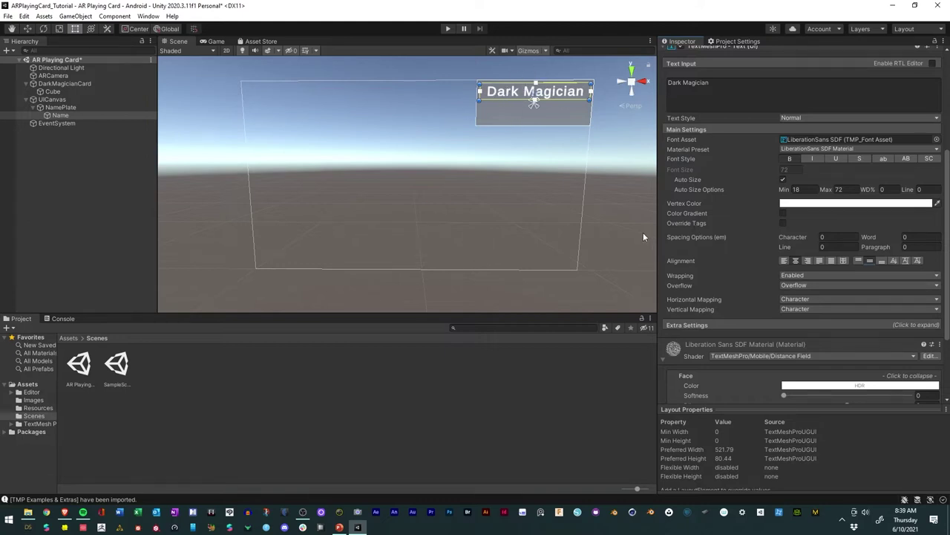
click(130, 183)
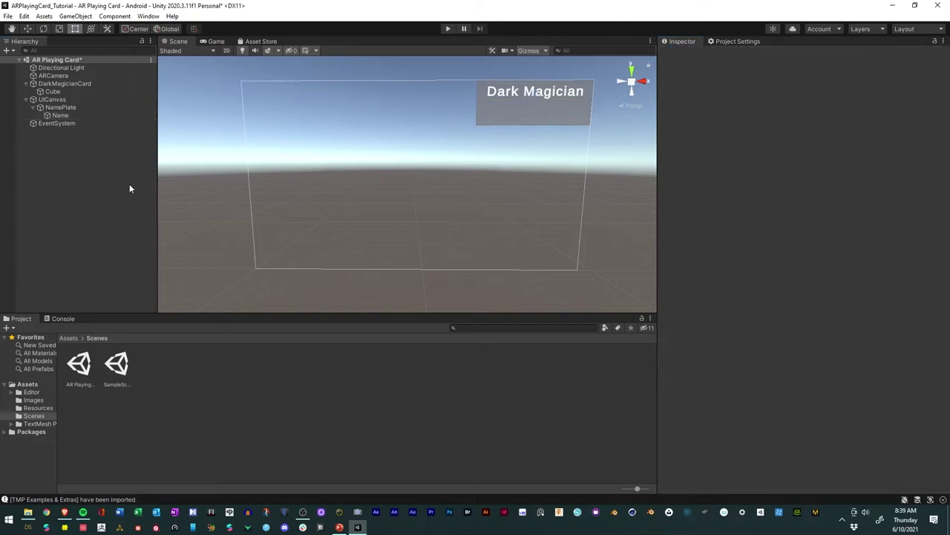
Step: Duplicate the Name text object inside NamePlate
right_click(58, 109)
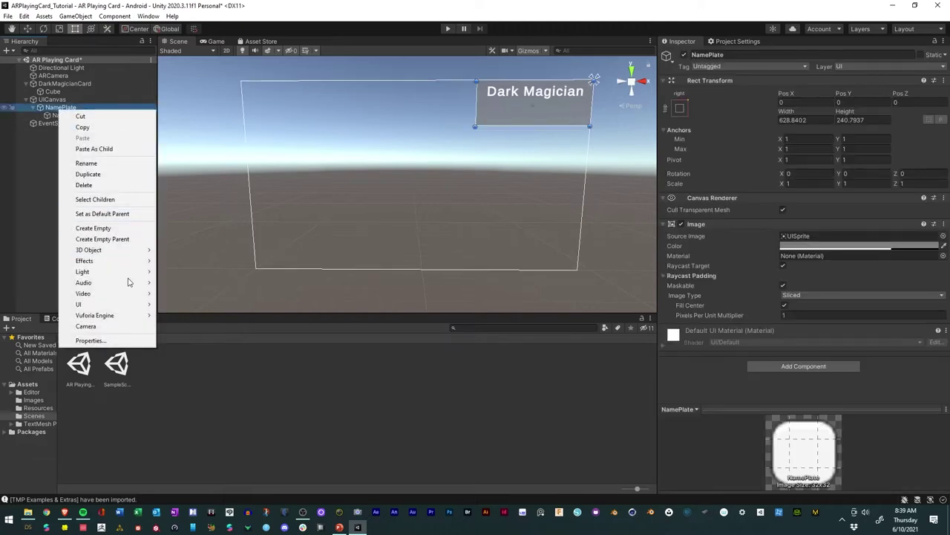
click(50, 116)
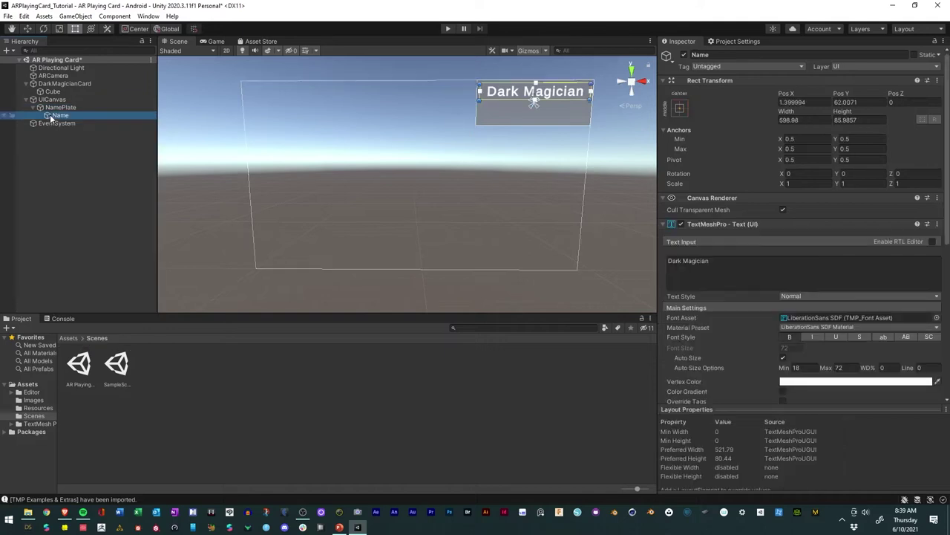
key(ctrl+d)
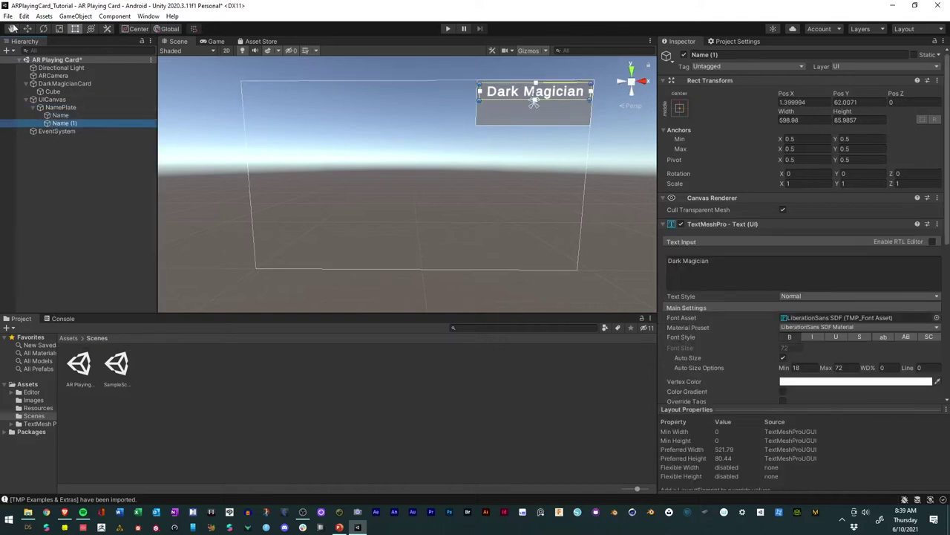
Step: Move the duplicated text below the Dark Magician name to Pos Y -44 and rename it AtkPower
key(w)
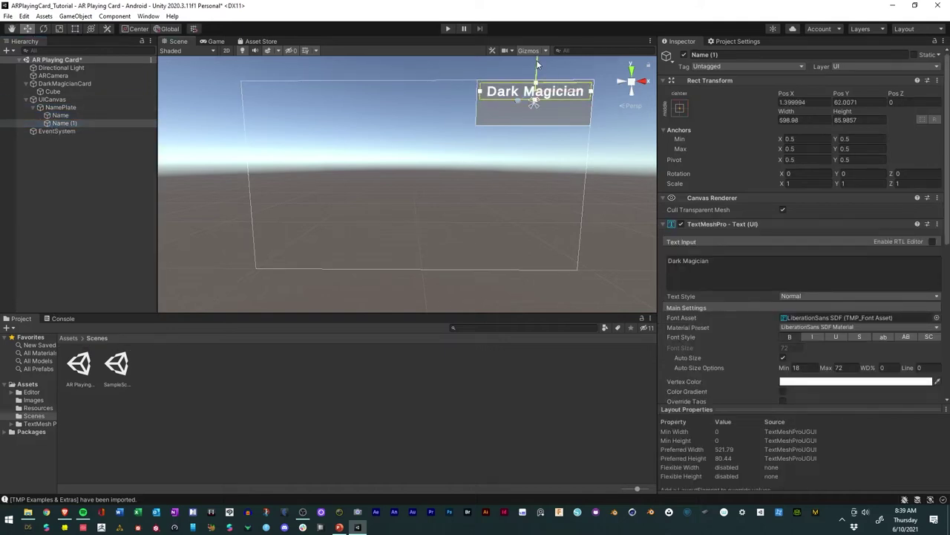
drag(541, 67, 543, 87)
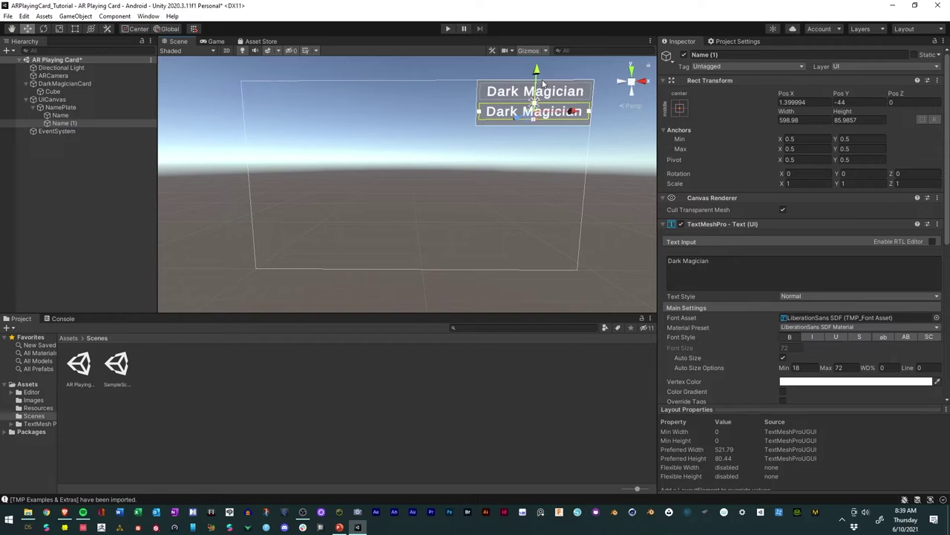
double_click(66, 123)
key(F2)
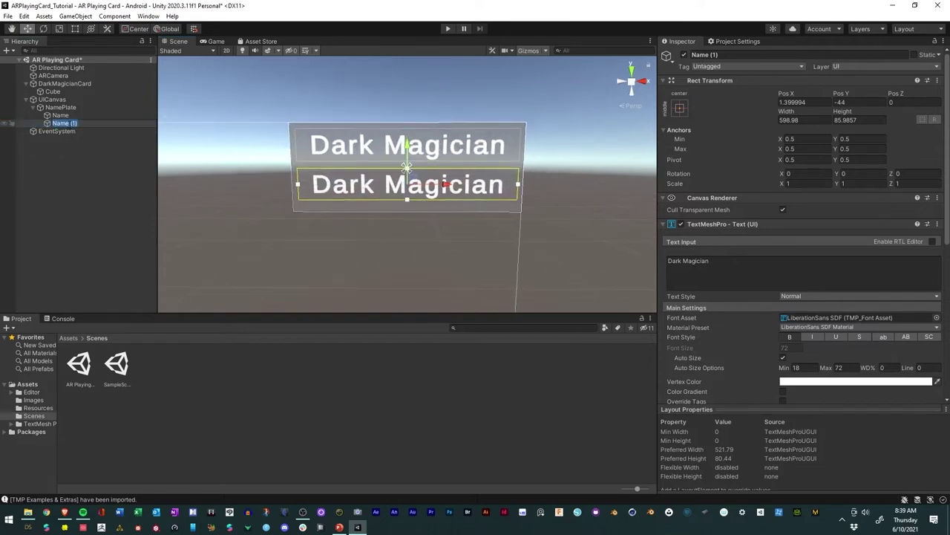
text(AtkPower)
key(Return)
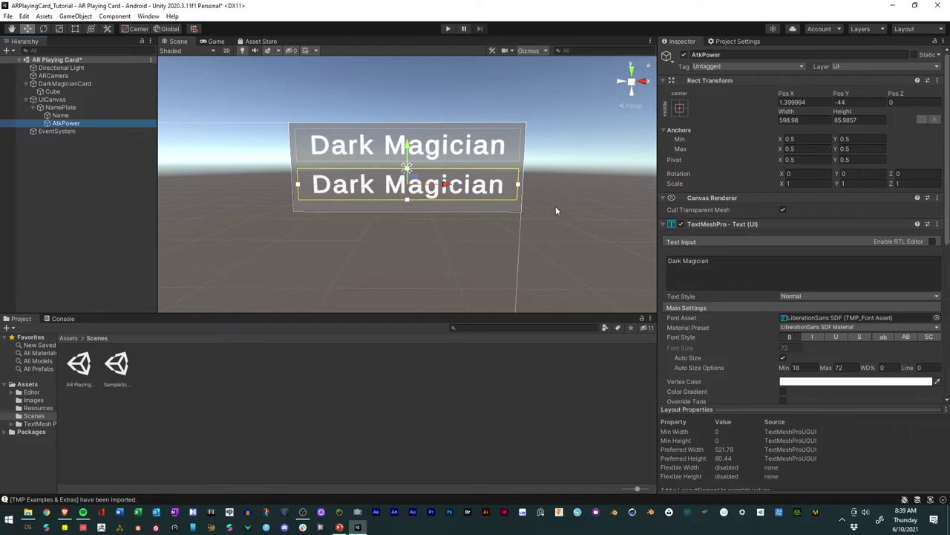
Step: Set the AtkPower text to 2500 and shrink its box to about 281 by 107 in the nameplate's lower-left half
click(718, 266)
key(ctrl+a)
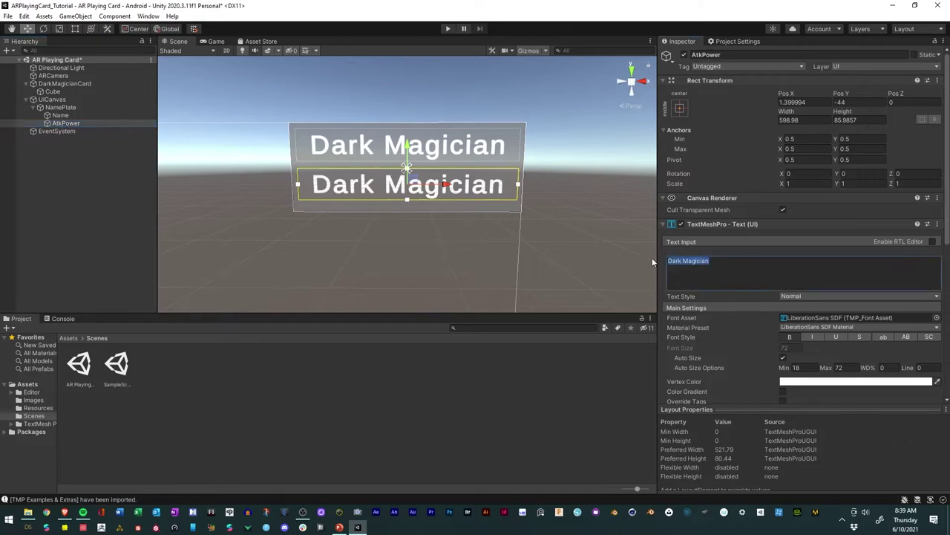
text(2500)
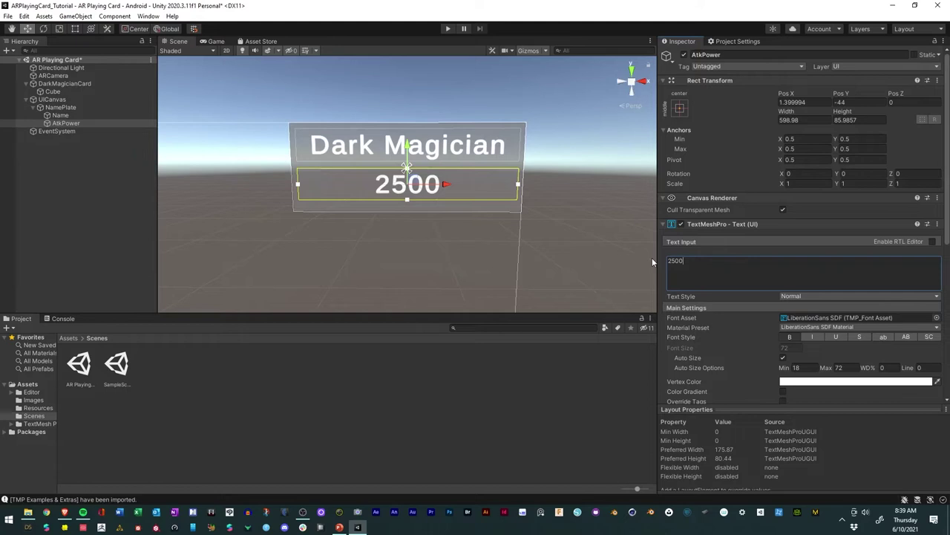
click(75, 28)
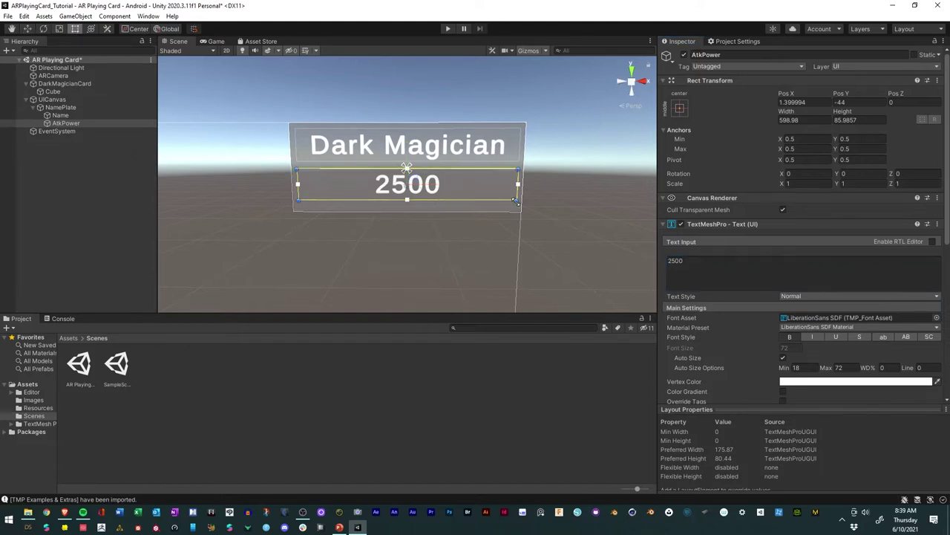
drag(516, 200, 400, 208)
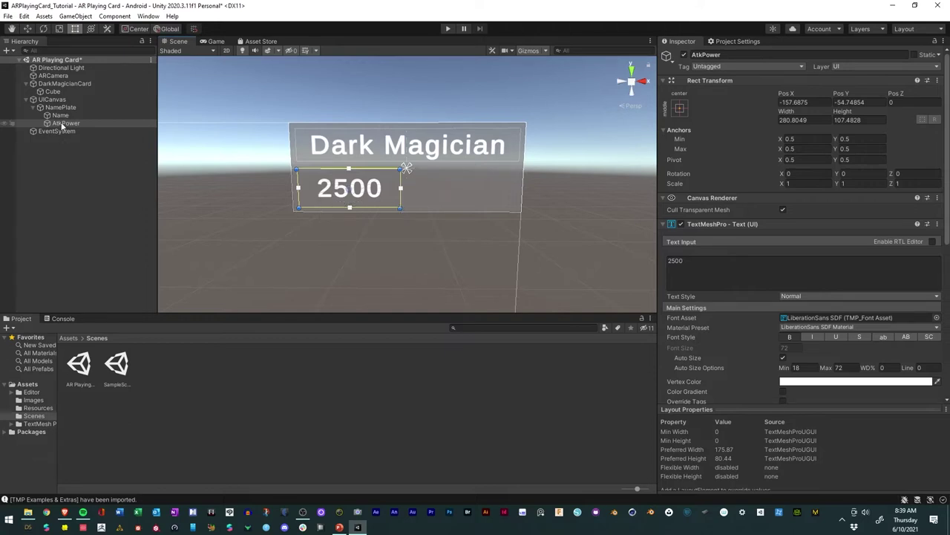
Step: Duplicate AtkPower inside NamePlate and rename the copy DefPower
key(ctrl+d)
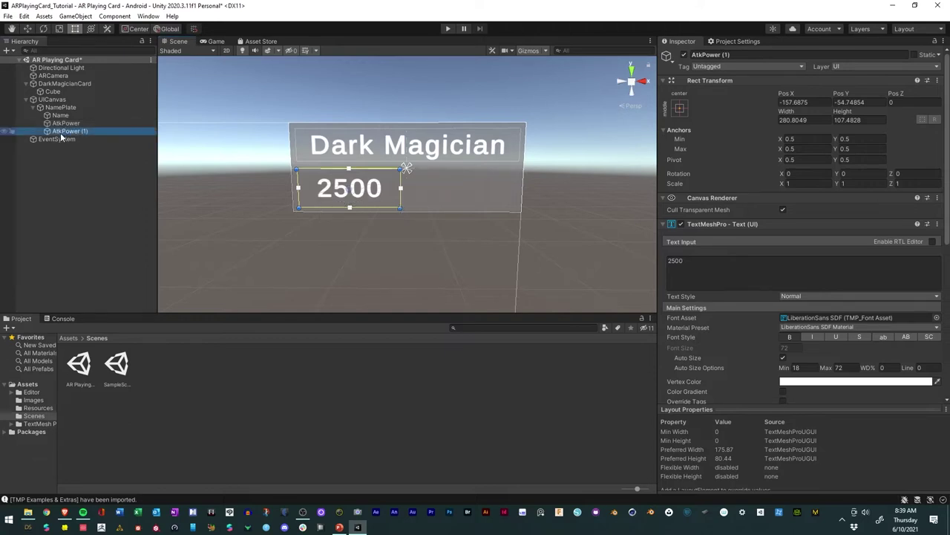
key(F2)
text(D)
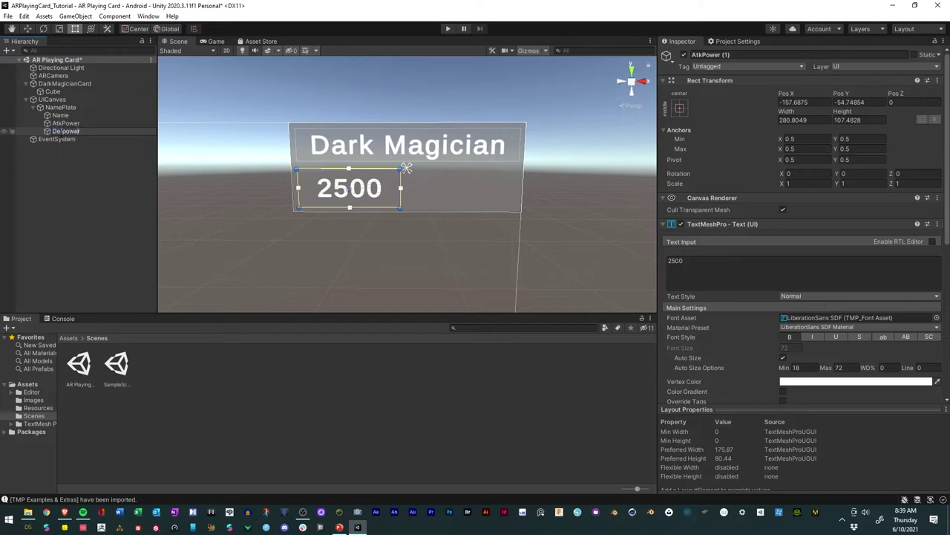
text(efPower)
key(Return)
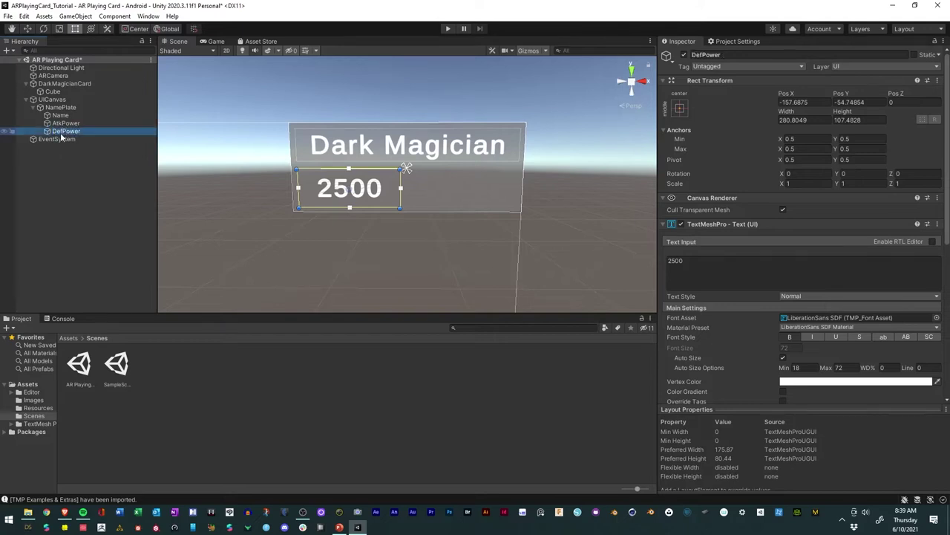
Step: Move DefPower across to the nameplate's lower-right half at Pos X 154 and set its text to 2100
click(27, 28)
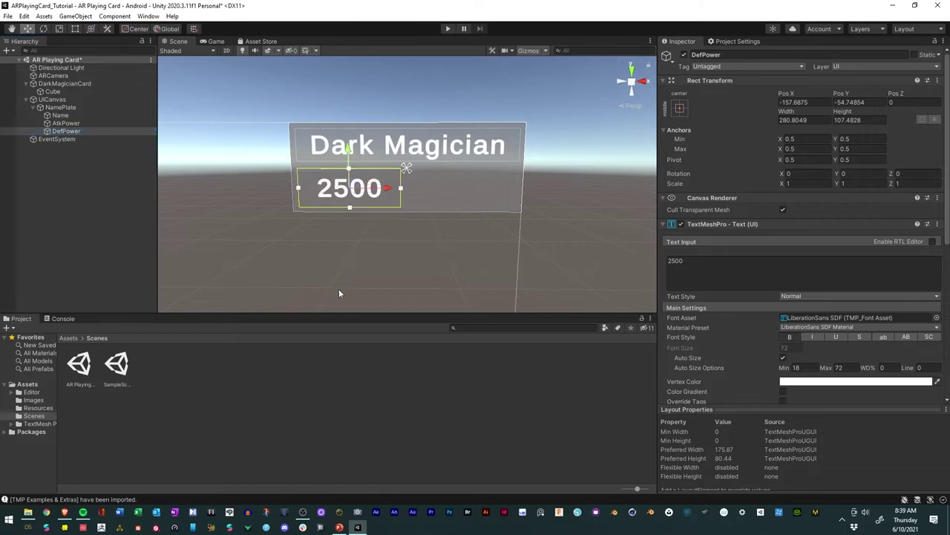
drag(388, 190, 505, 199)
click(672, 261)
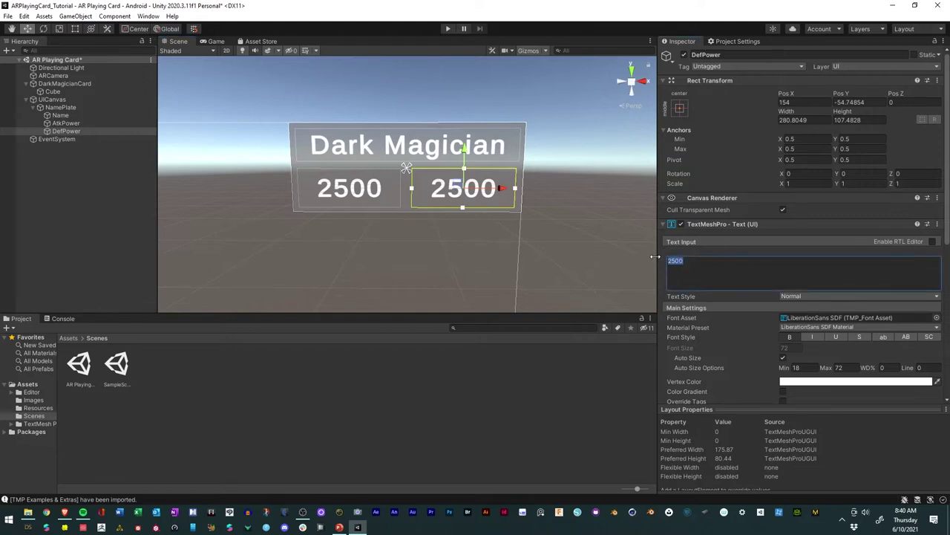
text(2100)
Step: Deselect the nameplate text, collapse the NamePlate group, and save the scene
scroll(438, 219, down, 5)
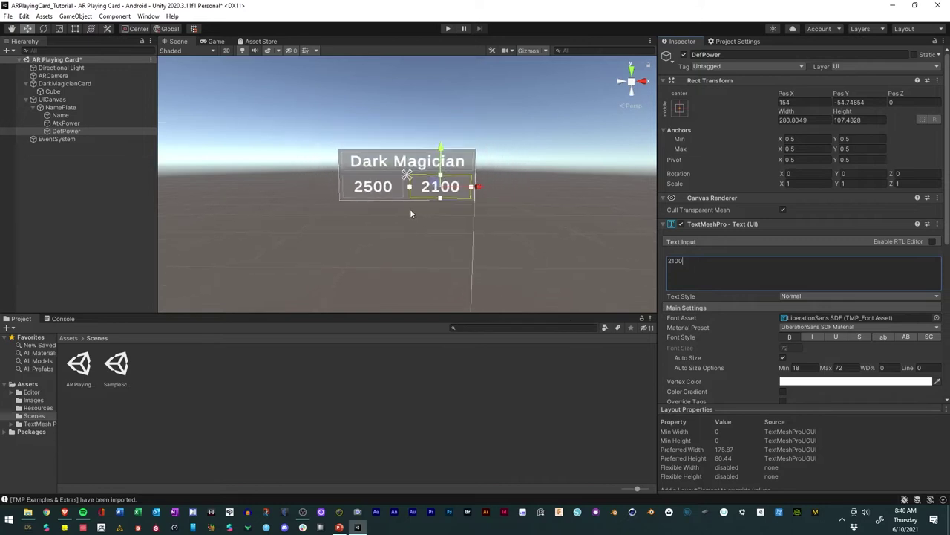
middle_drag(410, 208, 479, 172)
scroll(482, 178, down, 2)
alt+drag(479, 171, 561, 217)
click(563, 218)
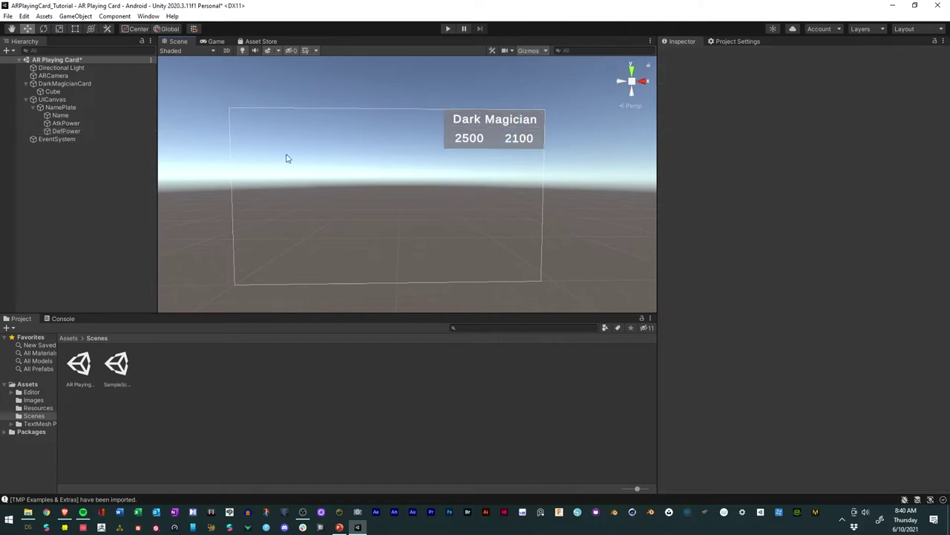
click(34, 108)
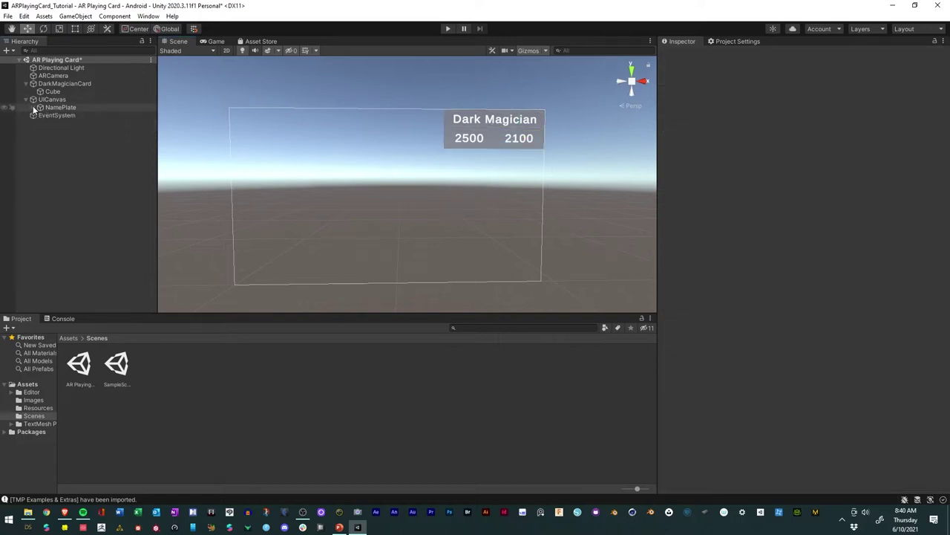
click(8, 18)
click(30, 64)
Step: Switch to the AR Card Roadmap in Google Docs, try a yellow highlight on Main Menu, and review the User Interface items
click(65, 511)
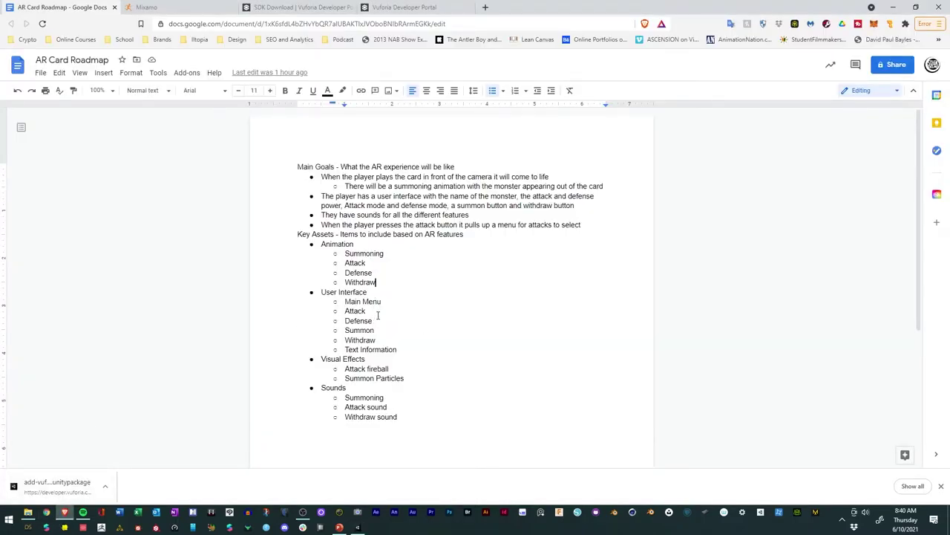
drag(383, 302, 325, 302)
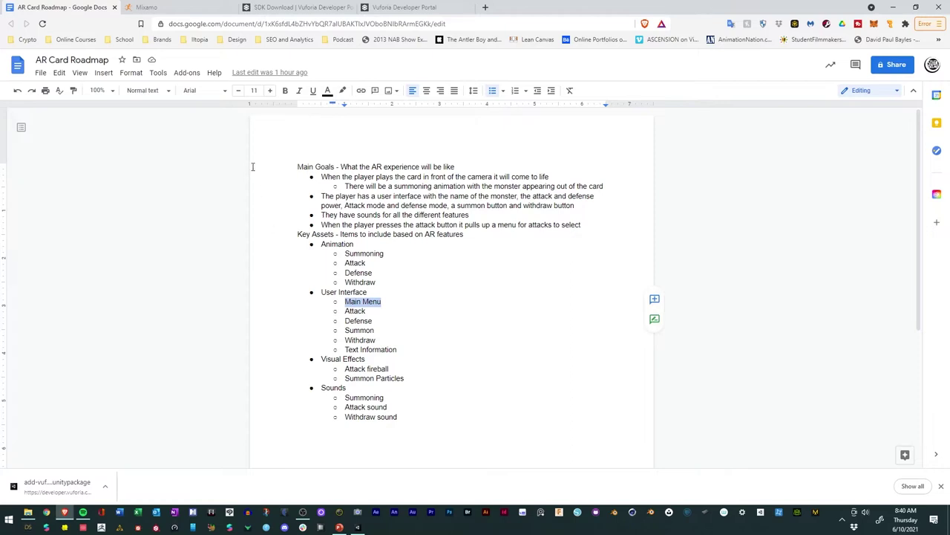
click(342, 91)
click(380, 137)
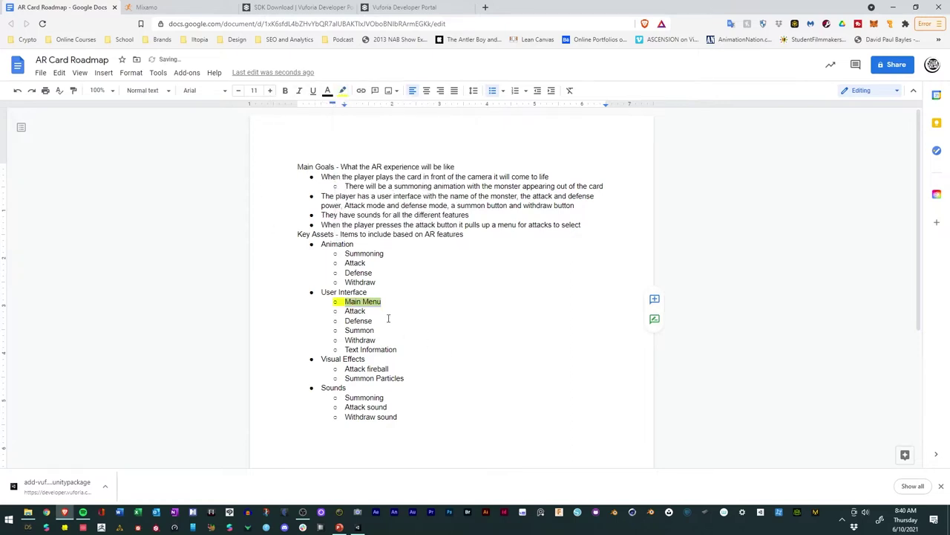
key(ctrl+z)
drag(402, 352, 346, 352)
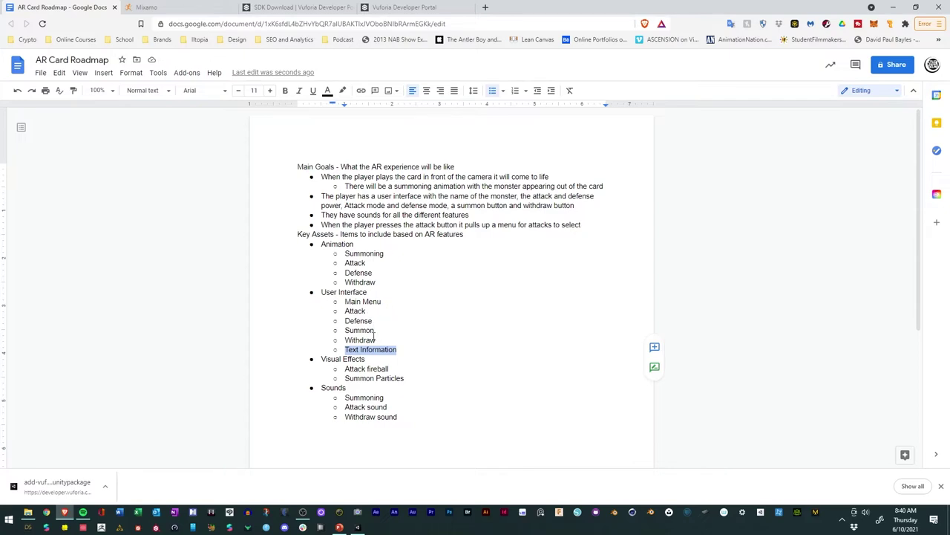
Step: Switch back to Unity and create an empty child object under UICanvas named MenuButtons
click(358, 527)
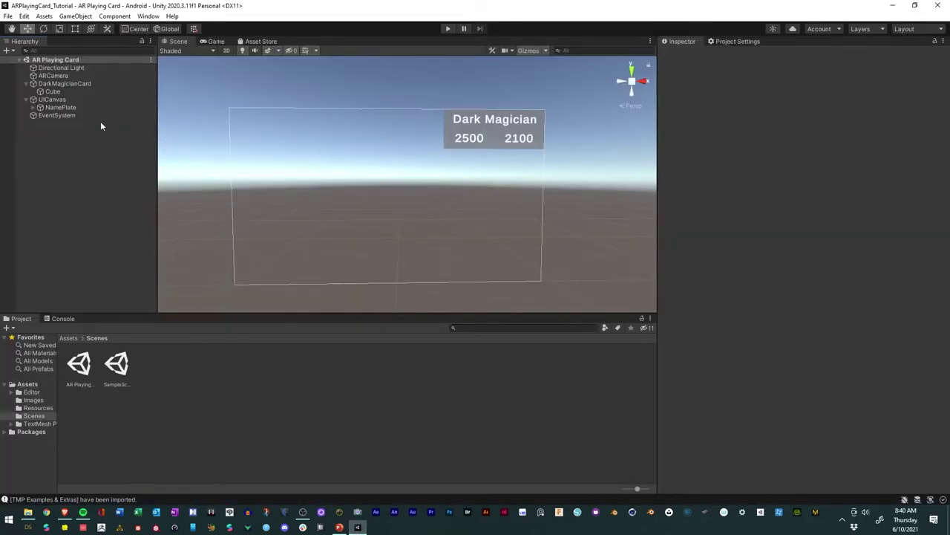
click(55, 100)
right_click(58, 103)
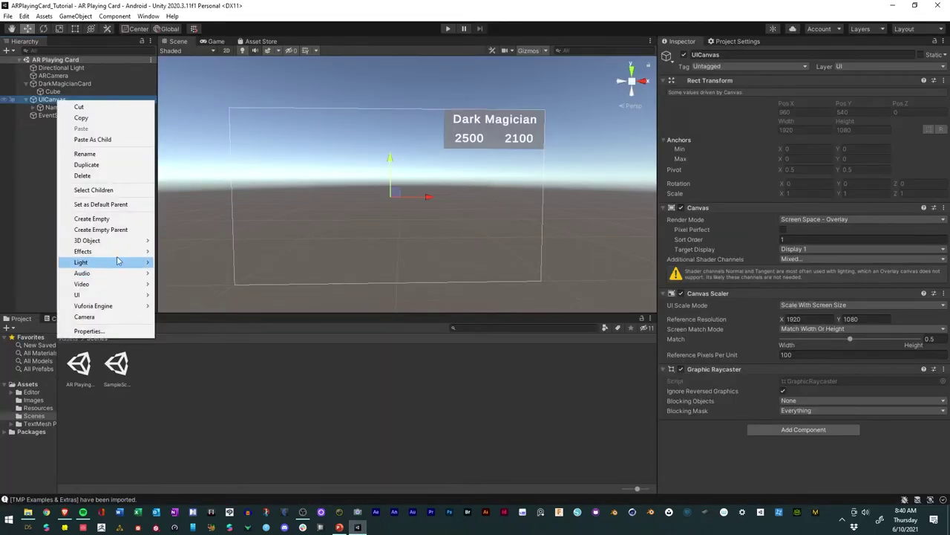
mouse_move(141, 251)
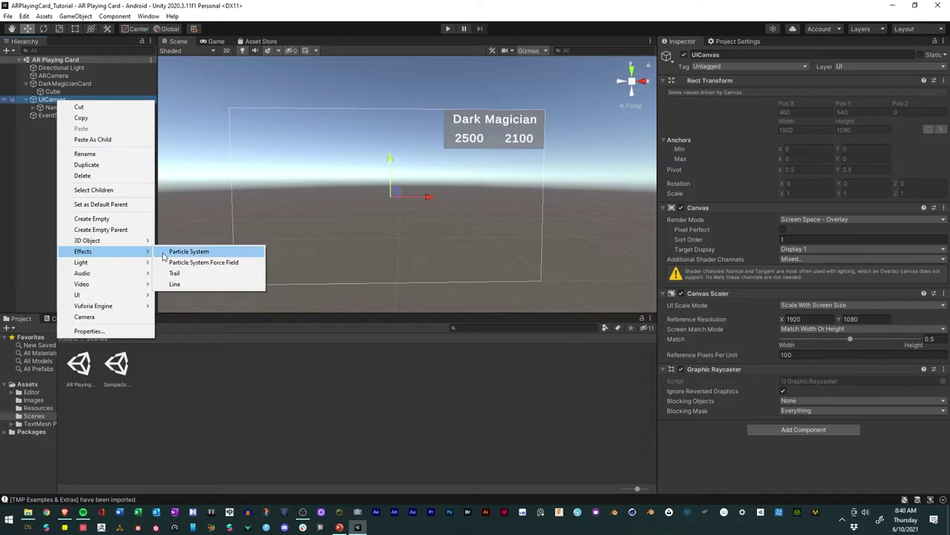
click(122, 218)
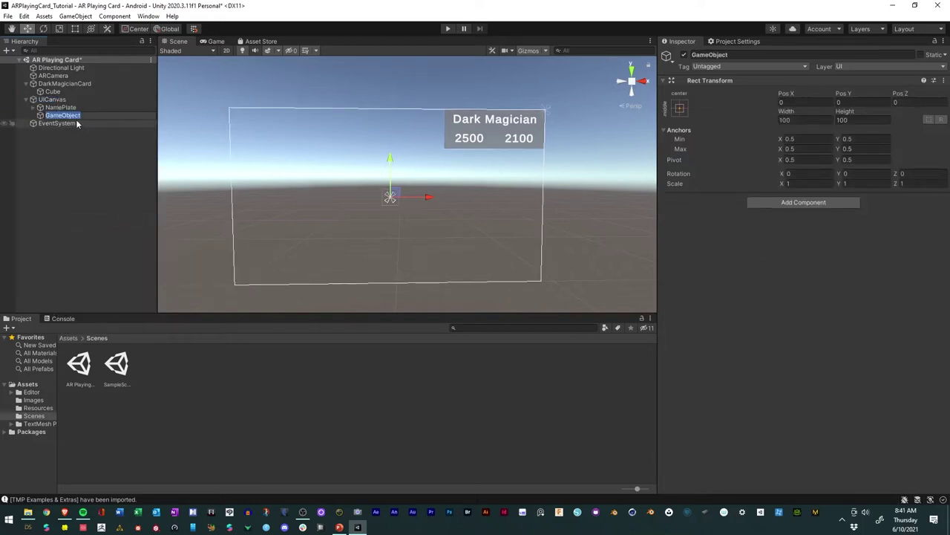
text(Buttons)
key(Return)
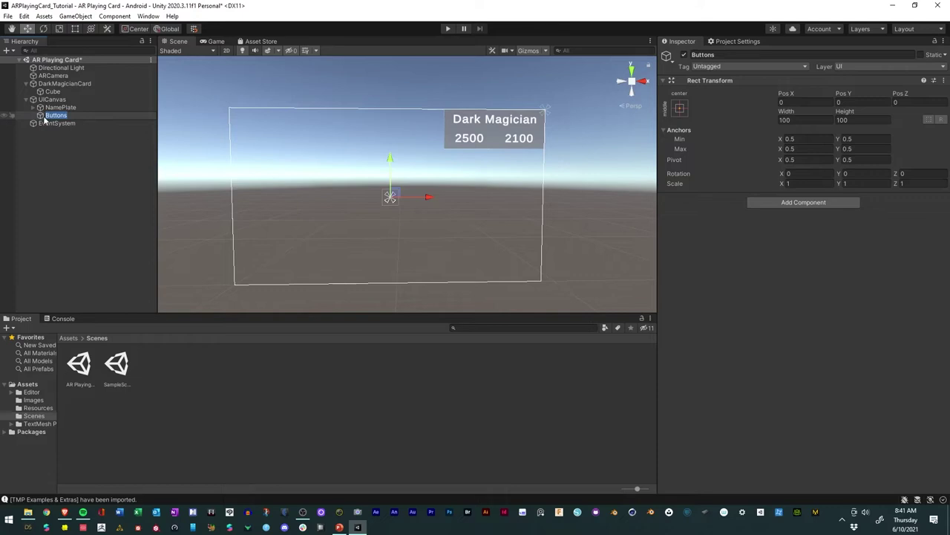
key(Return)
text(Menue)
key(Return)
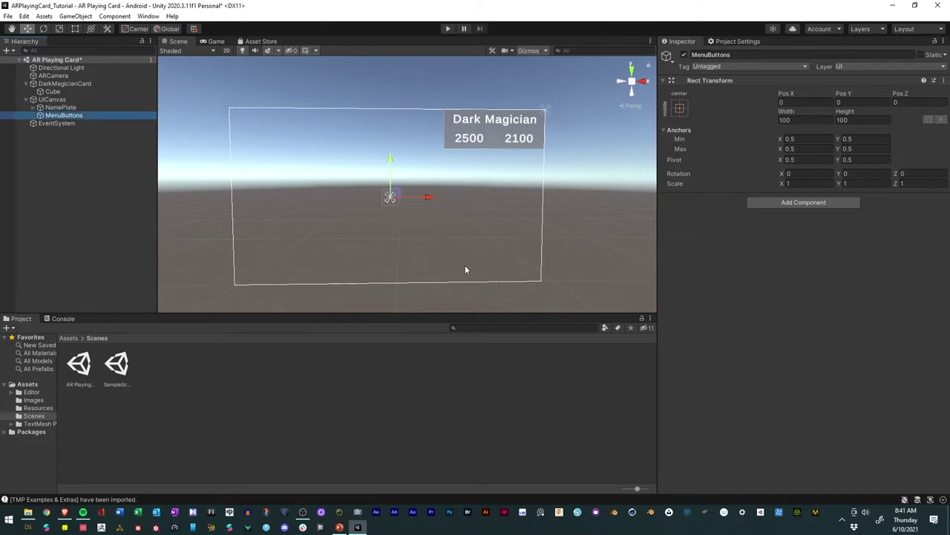
Step: Add a UI Image inside MenuButtons and try moving it near the canvas's lower-right corner
right_click(67, 119)
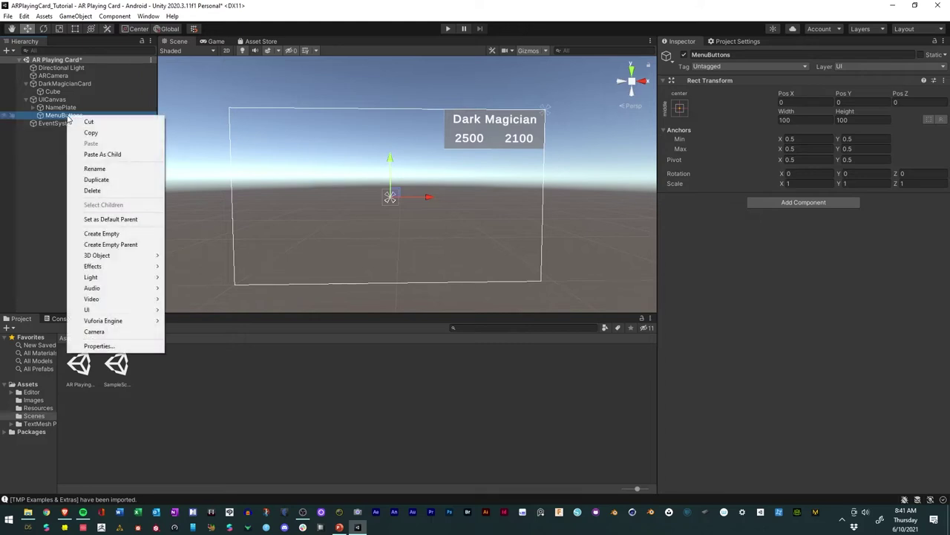
mouse_move(147, 312)
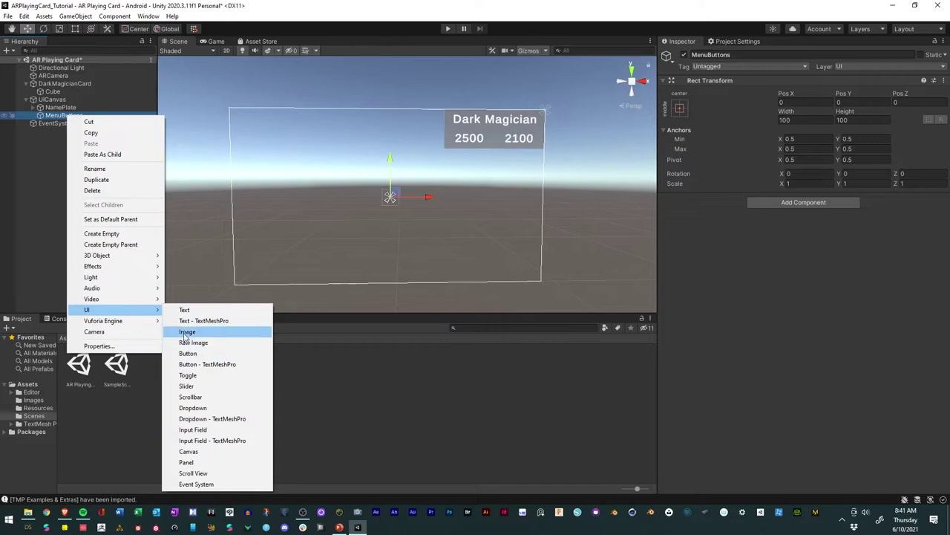
click(187, 332)
drag(389, 198, 527, 269)
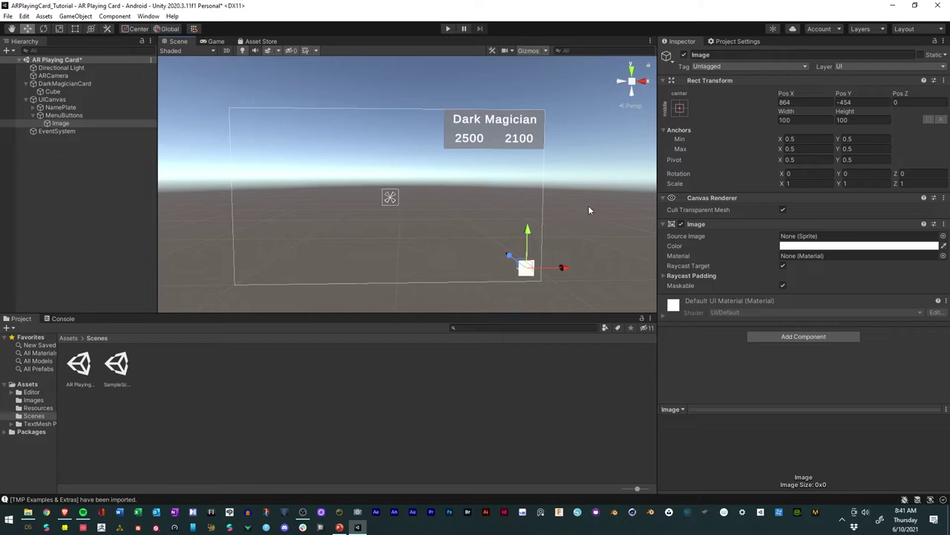
Step: Anchor MenuButtons bottom-right on the canvas, including pivot and position, and enlarge it to about 919 by 323
click(63, 116)
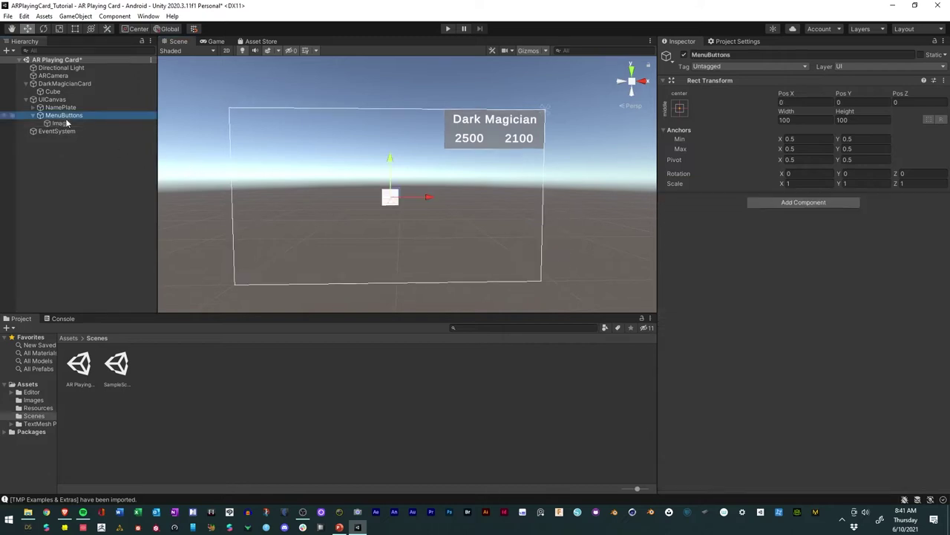
click(680, 109)
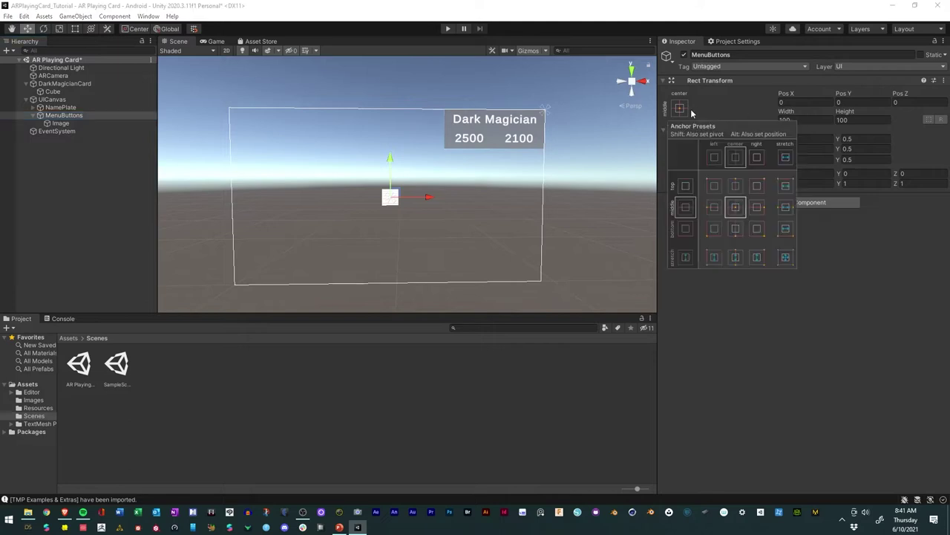
alt+shift+click(756, 231)
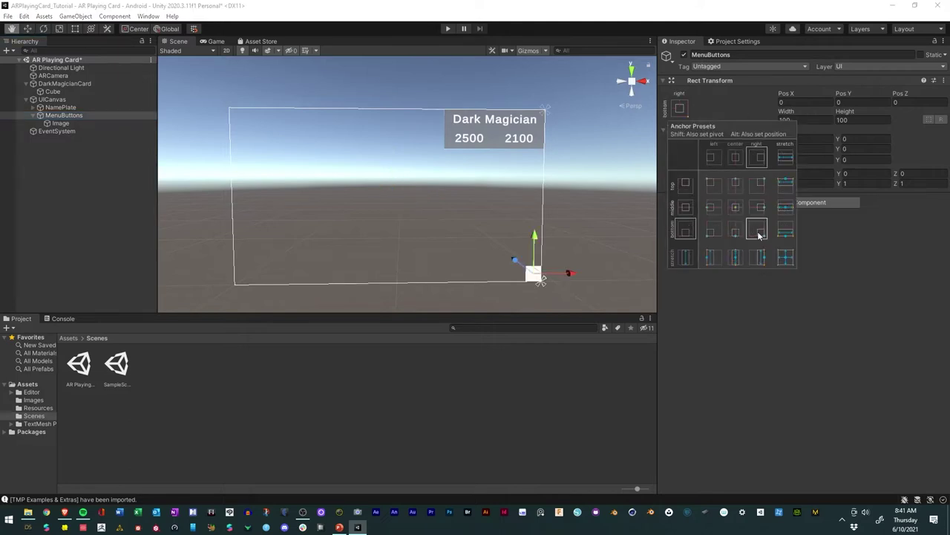
click(74, 28)
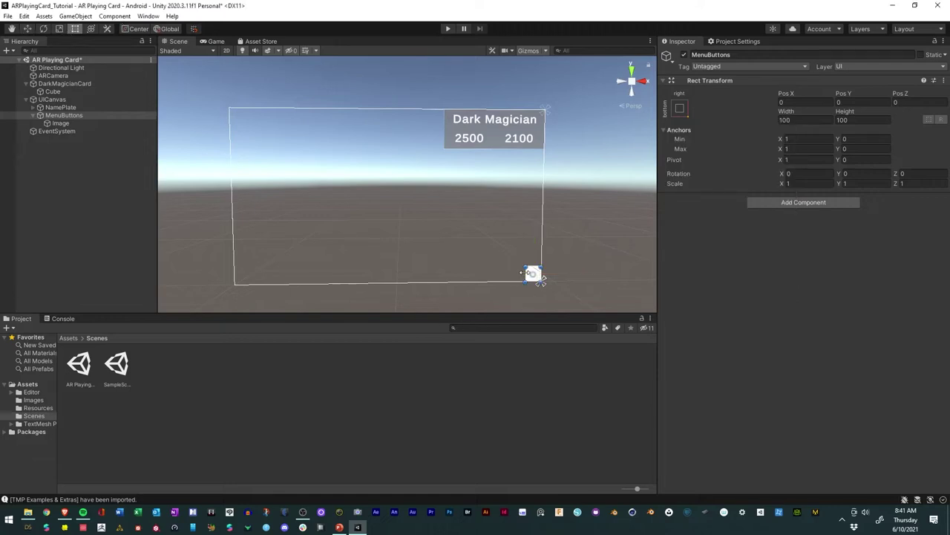
drag(524, 274, 427, 233)
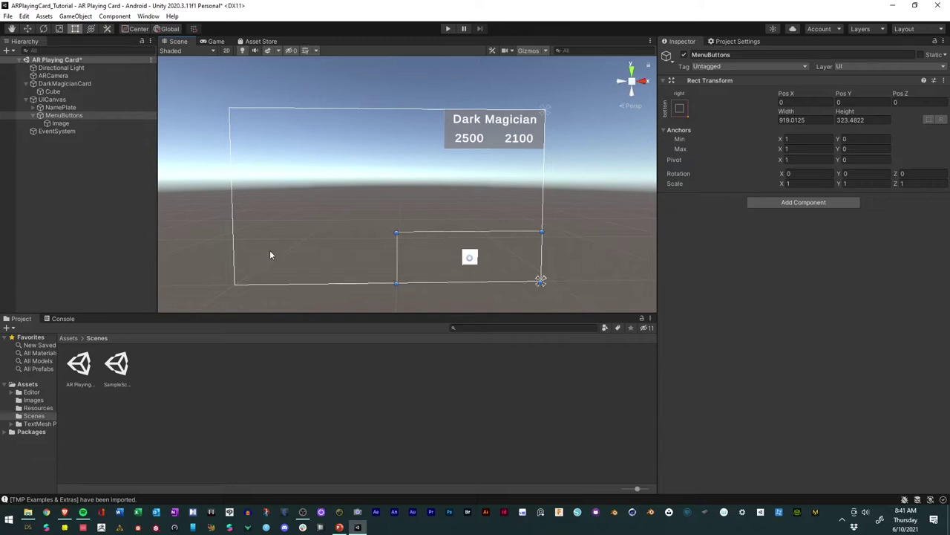
Step: Stretch the Image inside MenuButtons to fill its parent in both directions, also setting pivot and position
click(58, 123)
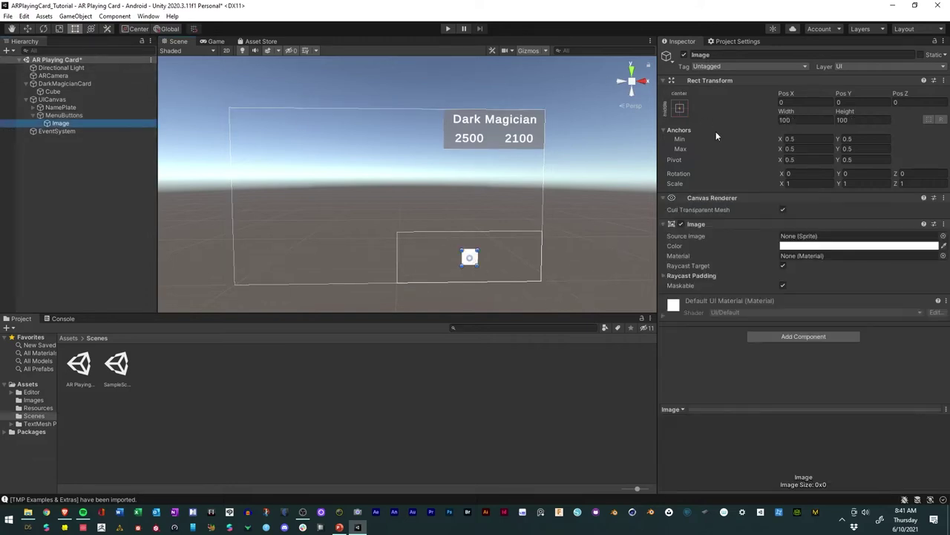
click(679, 108)
key(shift+alt)
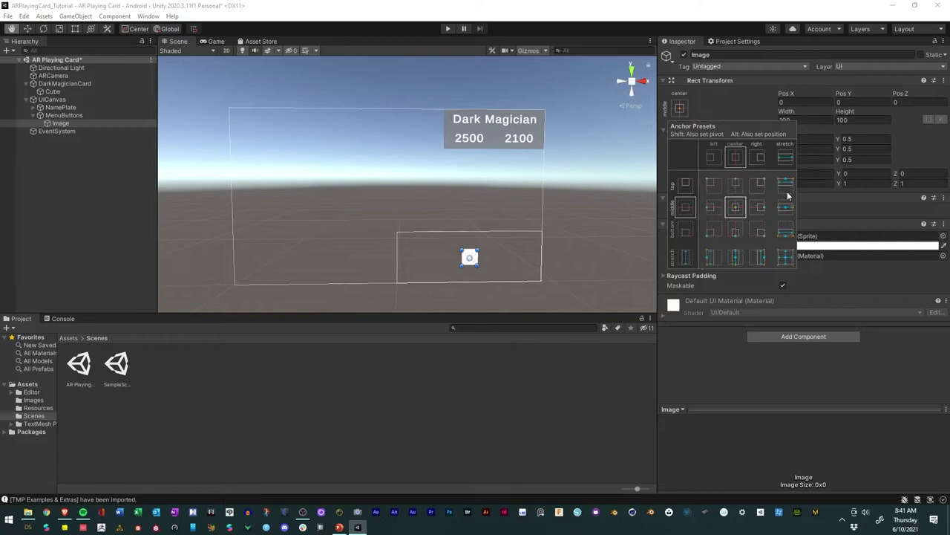
alt+shift+click(786, 257)
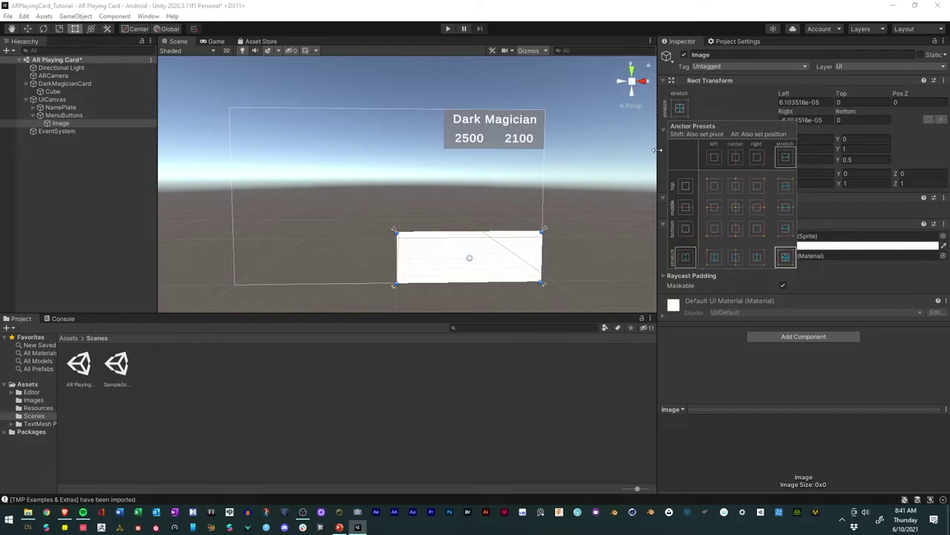
click(92, 220)
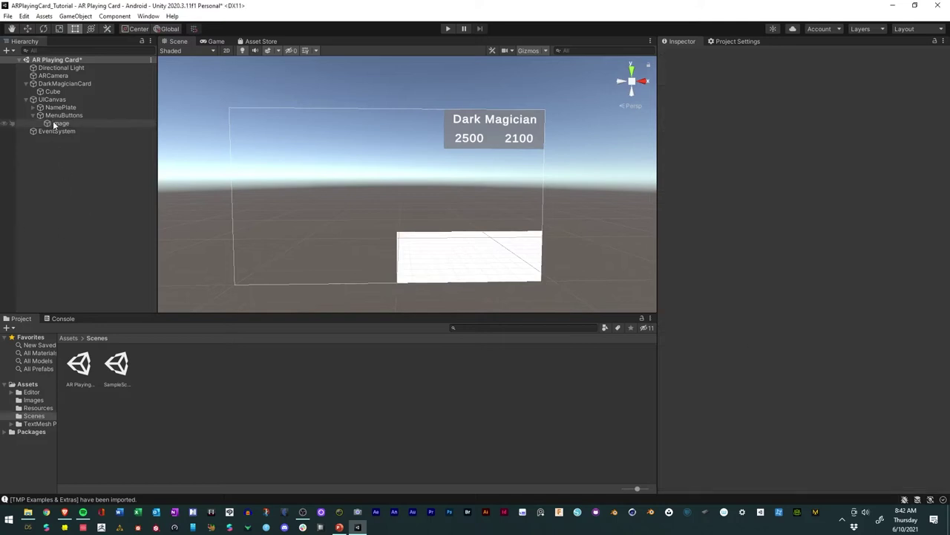
Step: Rename the Image under MenuButtons as Background
click(56, 124)
click(56, 124)
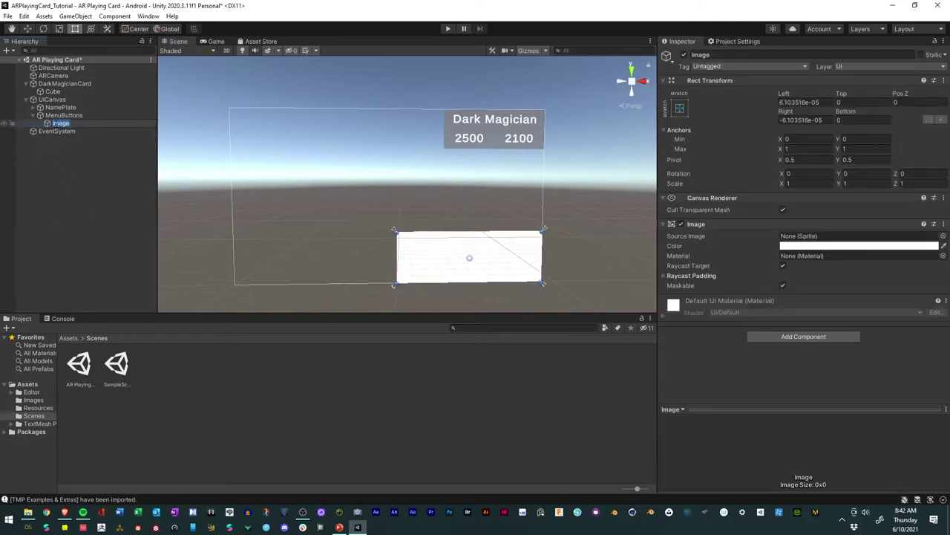
text(Background)
key(Return)
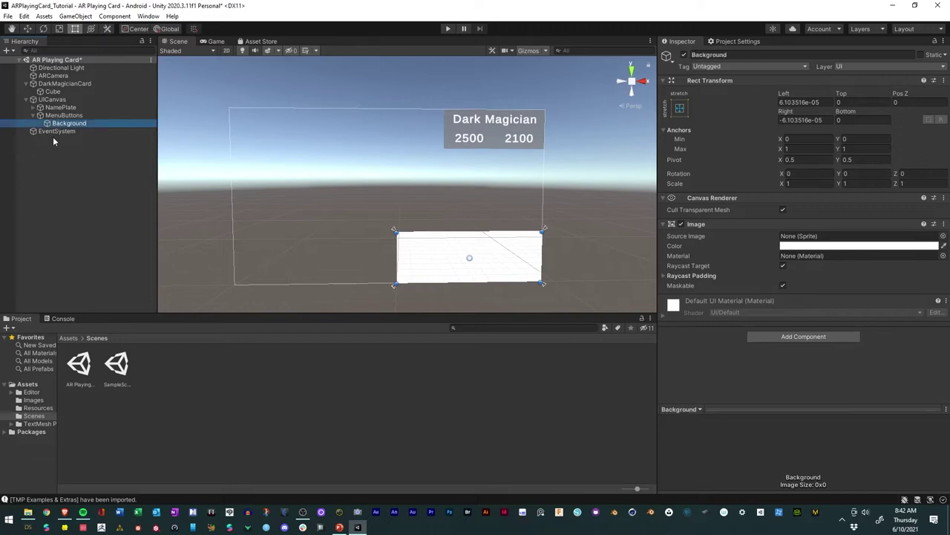
Step: Create an empty child object under MenuButtons named Toggles
right_click(48, 117)
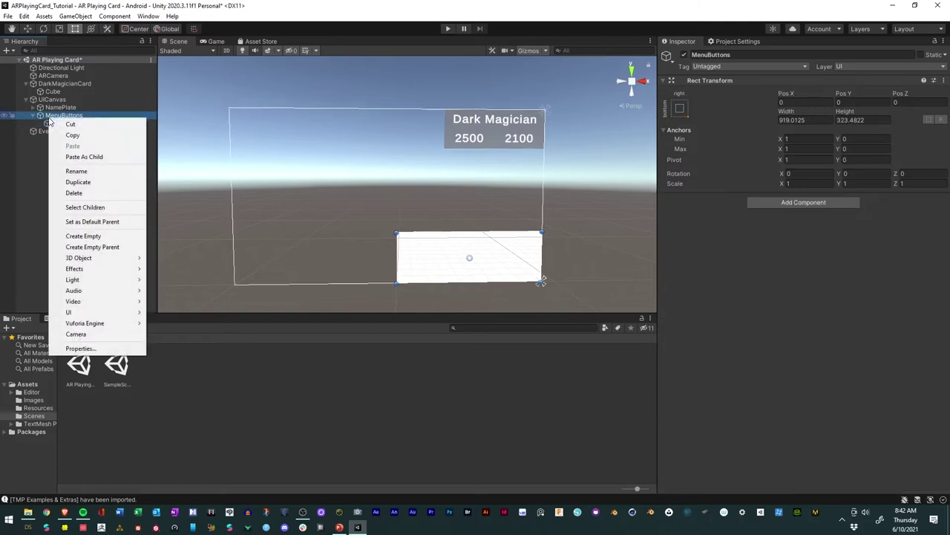
click(83, 236)
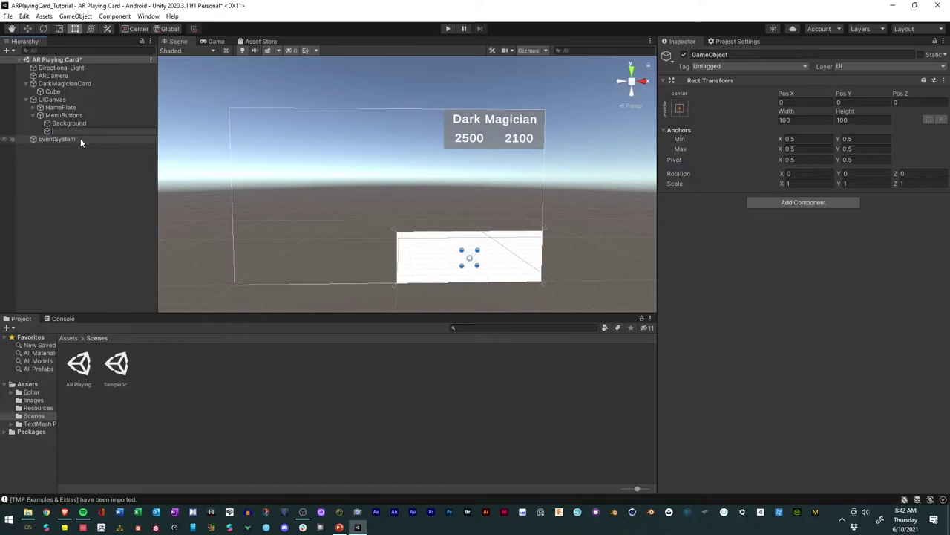
text(Toggles)
key(Return)
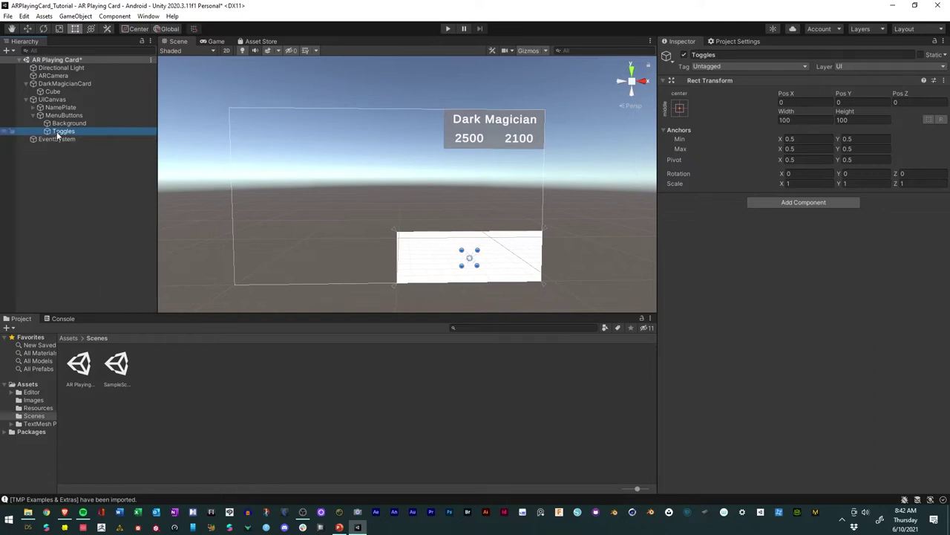
Step: Add a UI Toggle inside the Toggles object and name it Summon
right_click(57, 134)
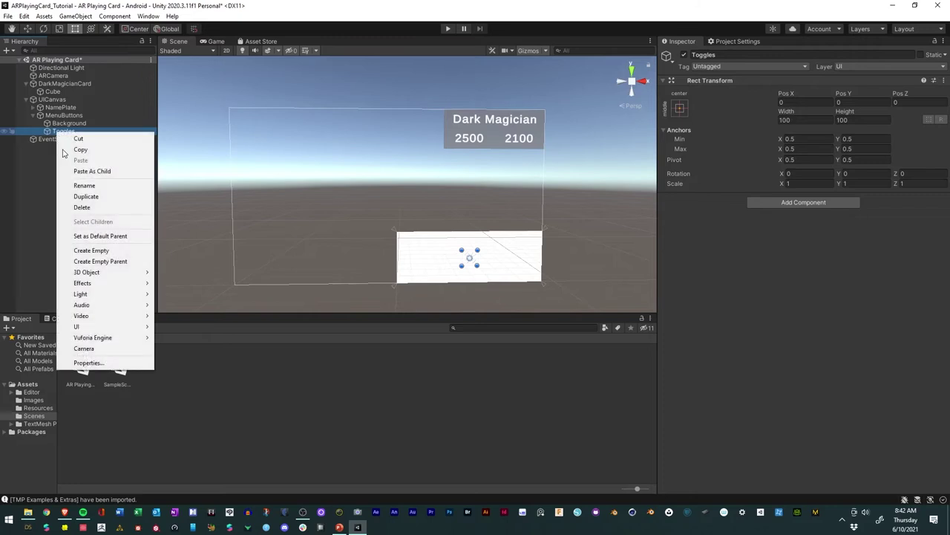
mouse_move(110, 329)
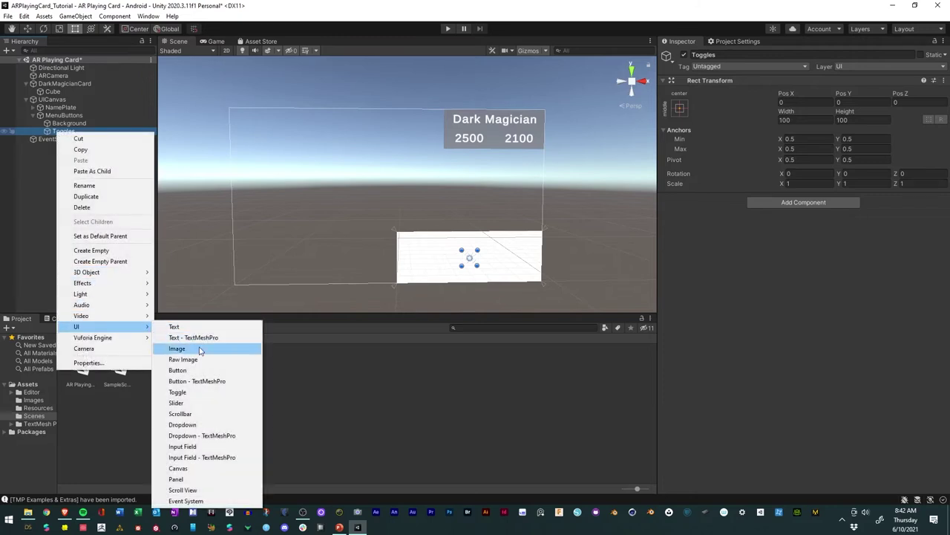
click(182, 392)
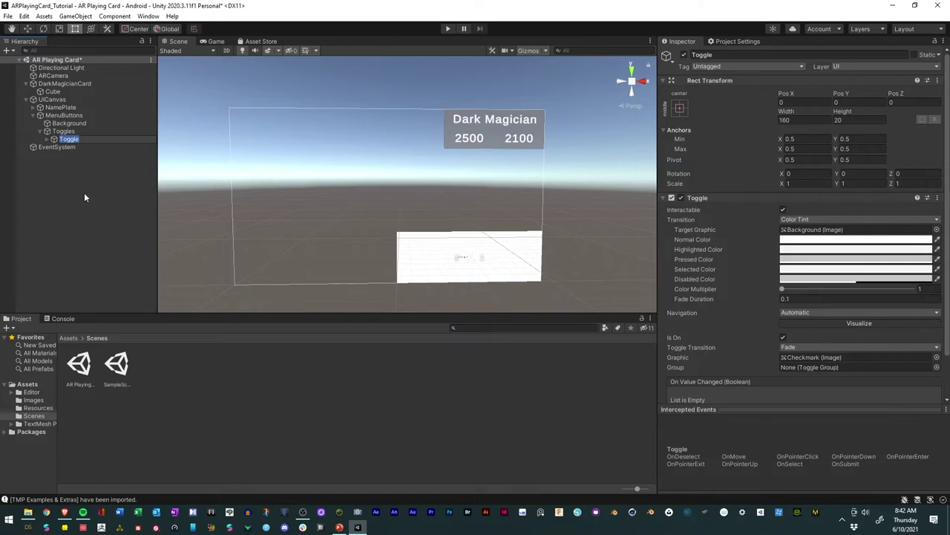
text(Summon)
scroll(472, 297, up, 5)
key(Return)
Step: Extend the Summon toggle's rectangle downward to a height of about 79
scroll(445, 252, up, 6)
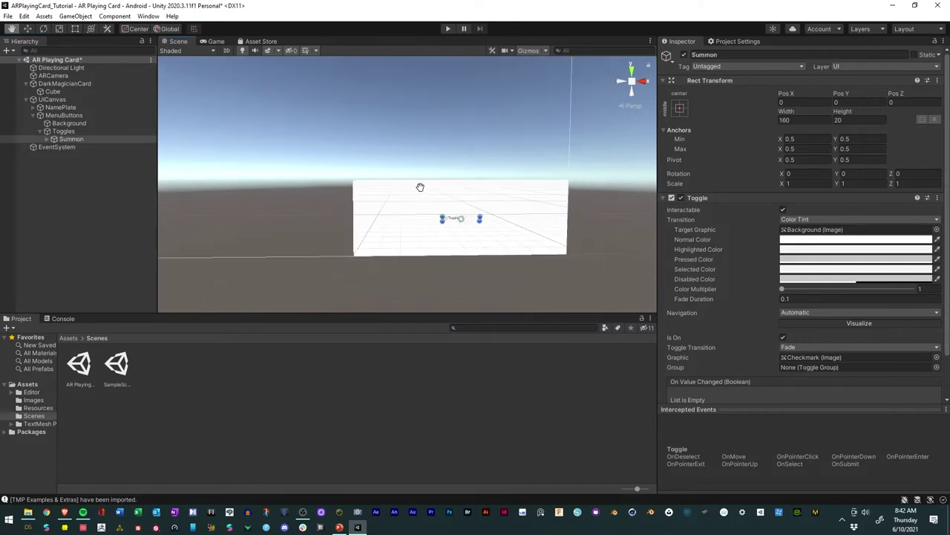
middle_drag(420, 239, 401, 194)
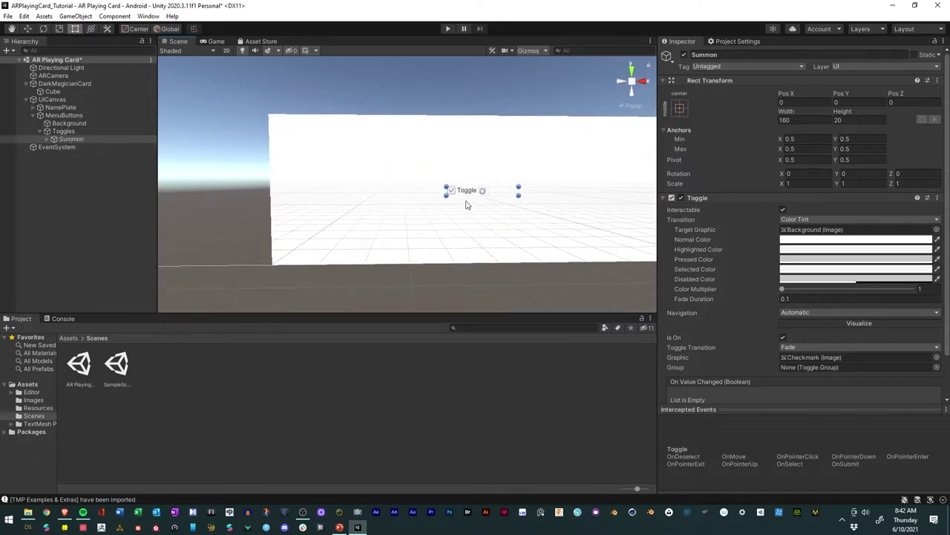
drag(465, 195, 461, 223)
Step: Delete the Label child from the Summon toggle
click(45, 138)
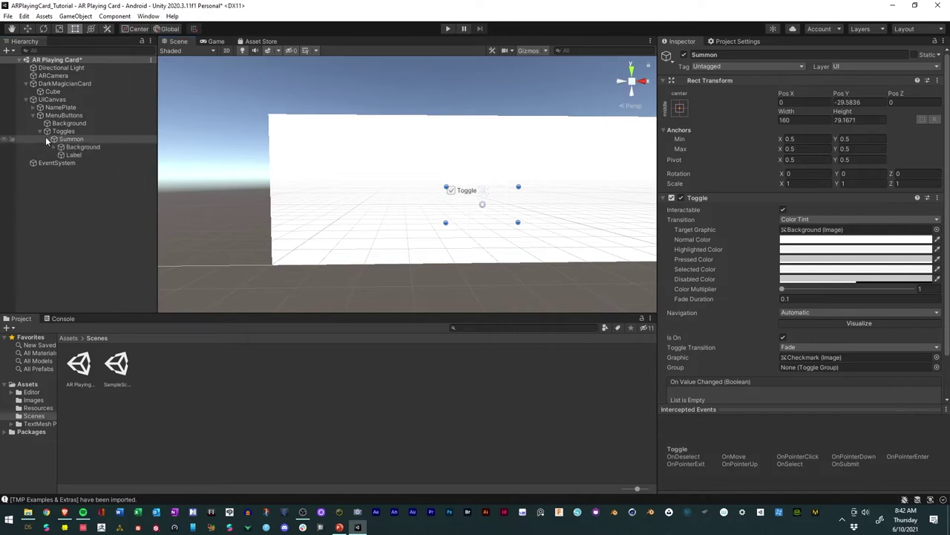
click(64, 154)
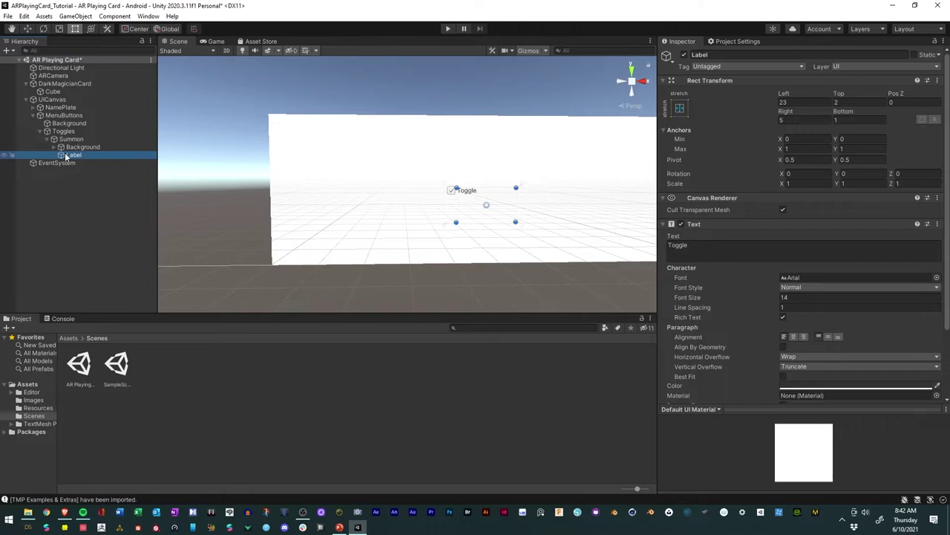
key(Delete)
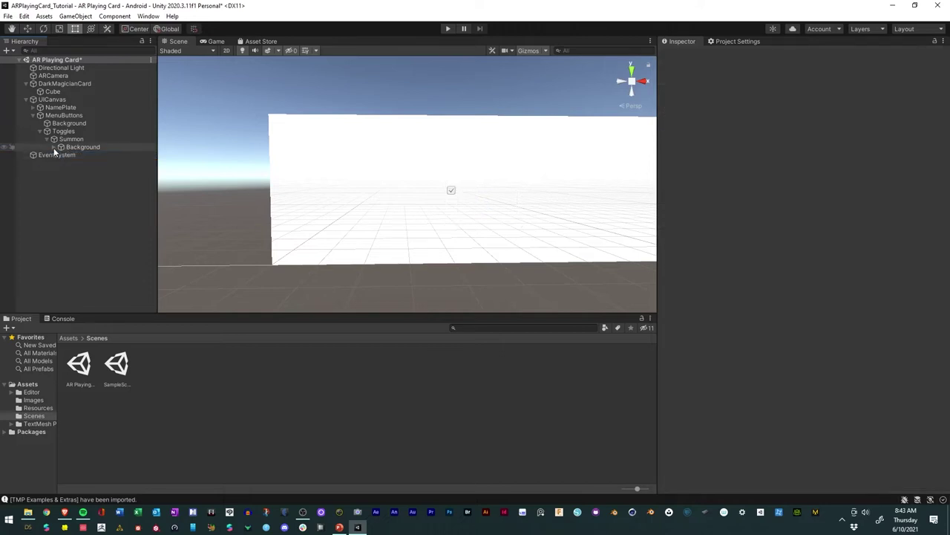
Step: Enlarge the Summon toggle's Background and set its width and height to 150 each
click(55, 147)
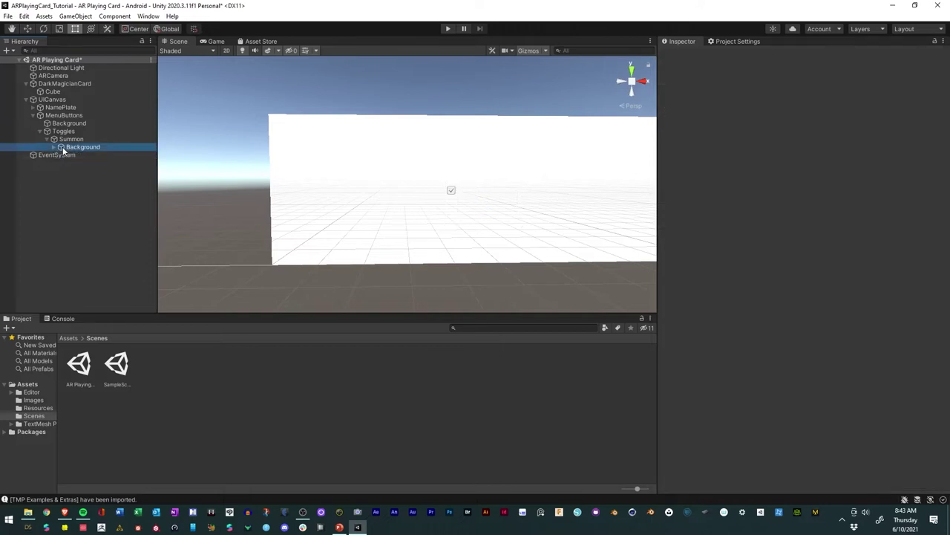
click(75, 29)
drag(451, 196, 502, 233)
click(791, 120)
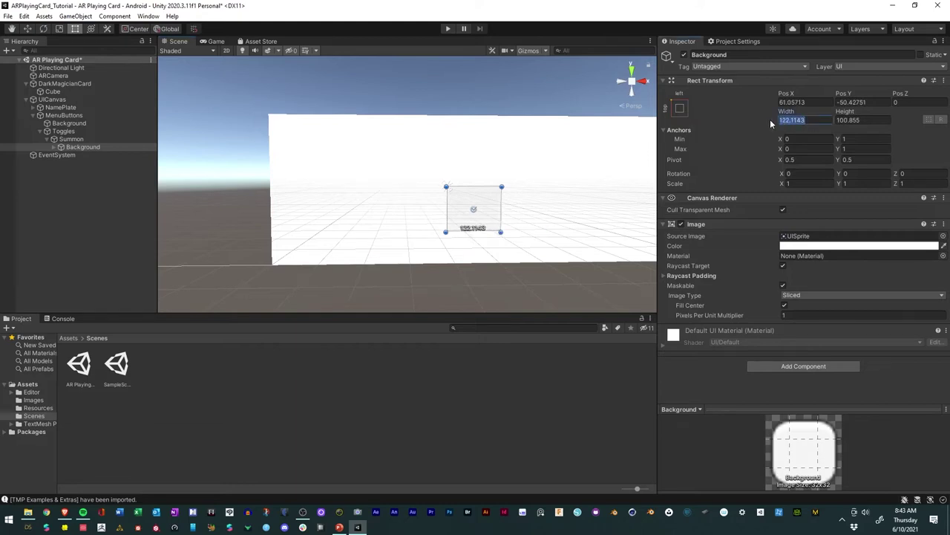
text(150)
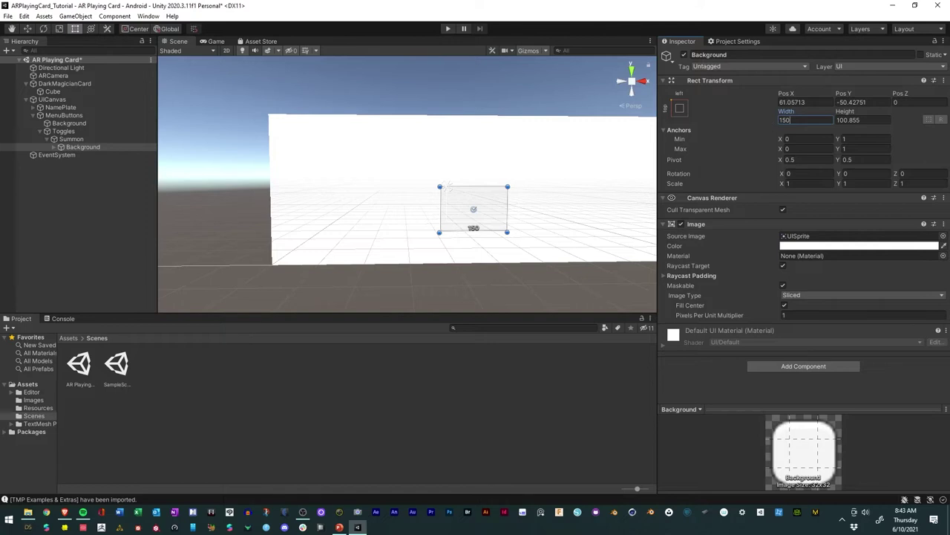
click(846, 120)
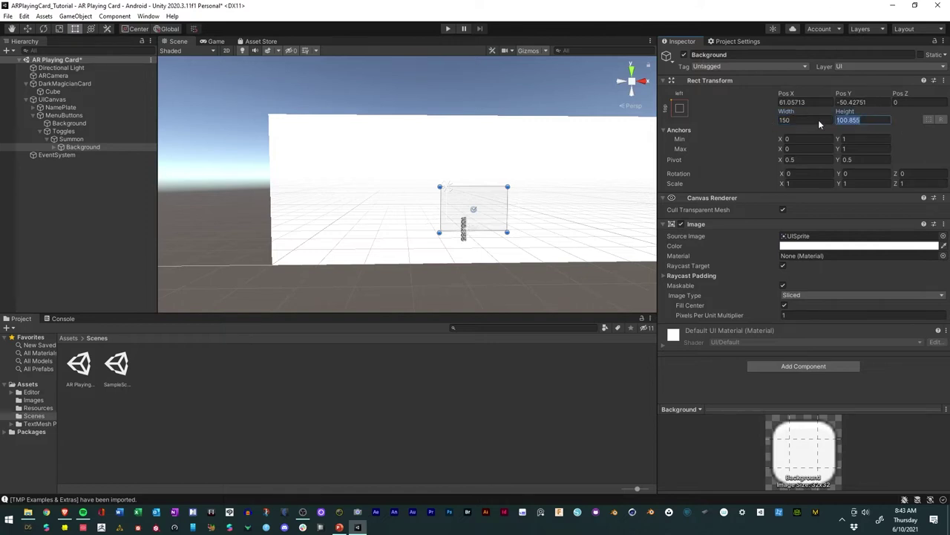
text(150)
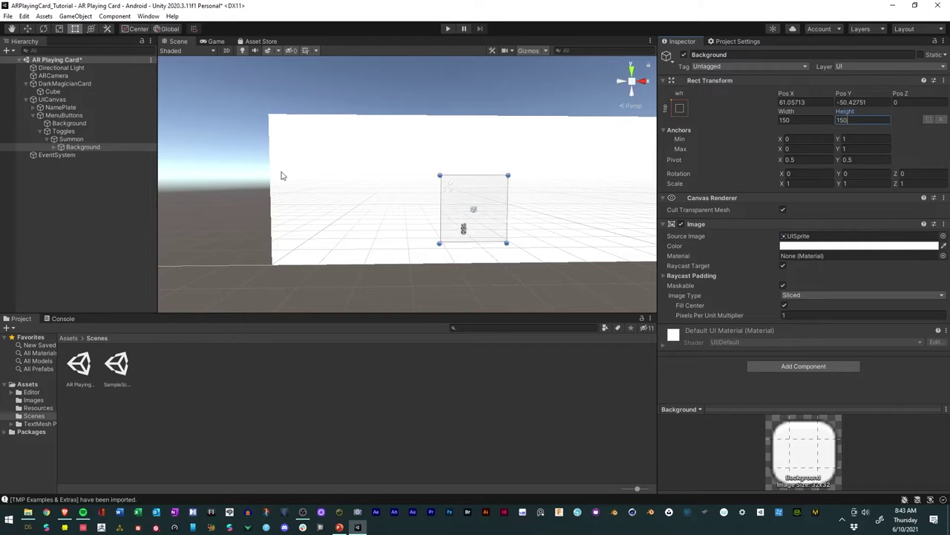
Step: Change the source image of the Checkmark under Summon's Background to the Knob sprite
click(49, 147)
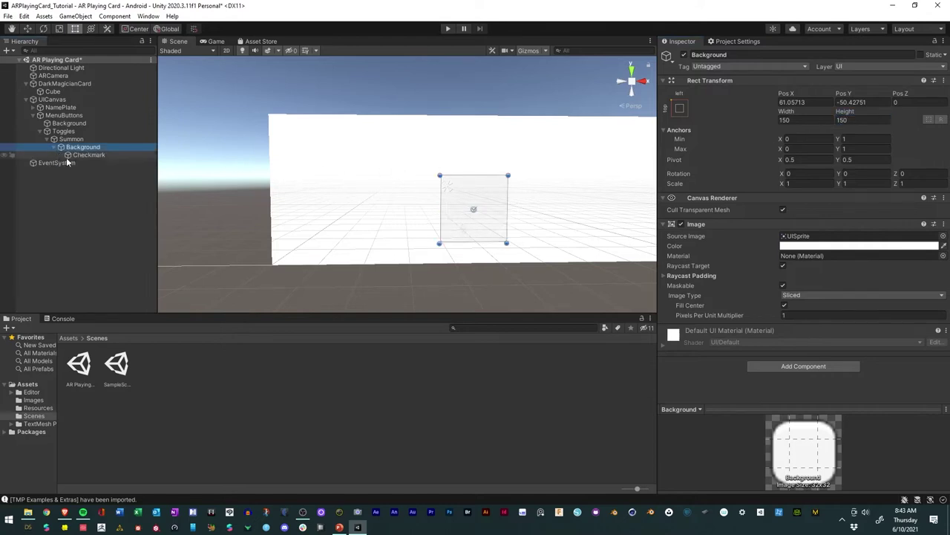
click(87, 156)
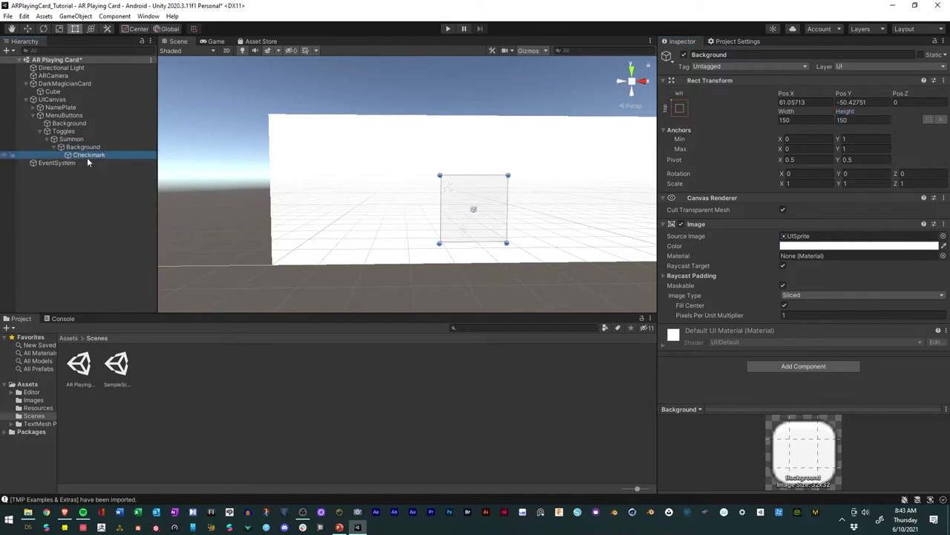
click(784, 119)
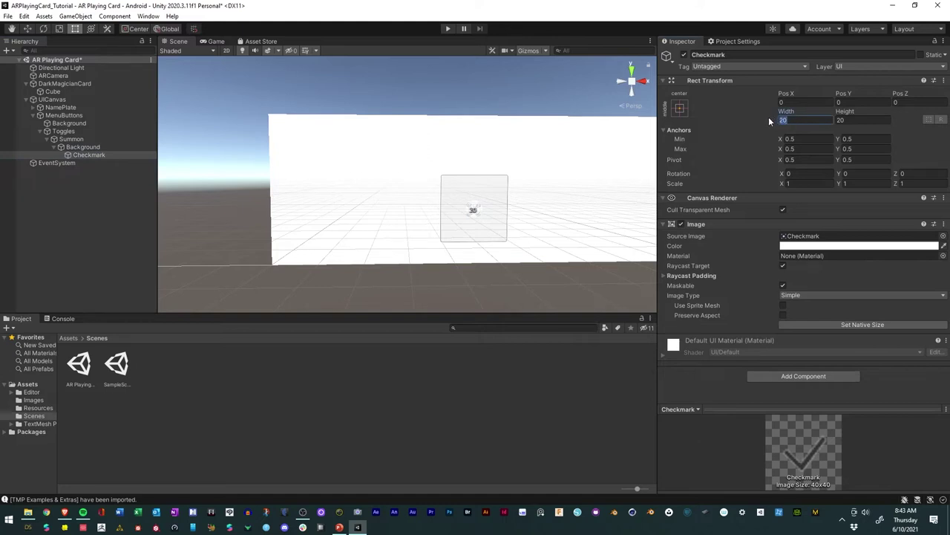
click(944, 236)
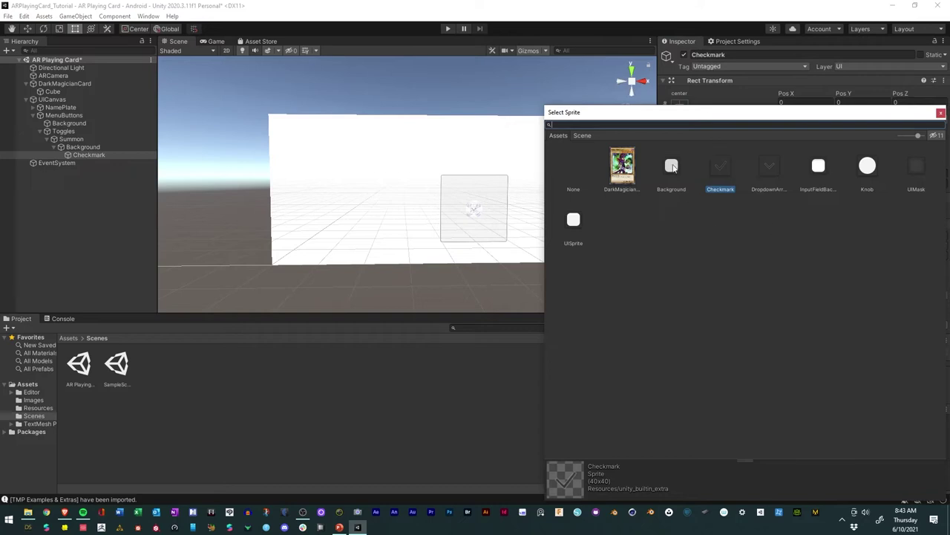
click(867, 171)
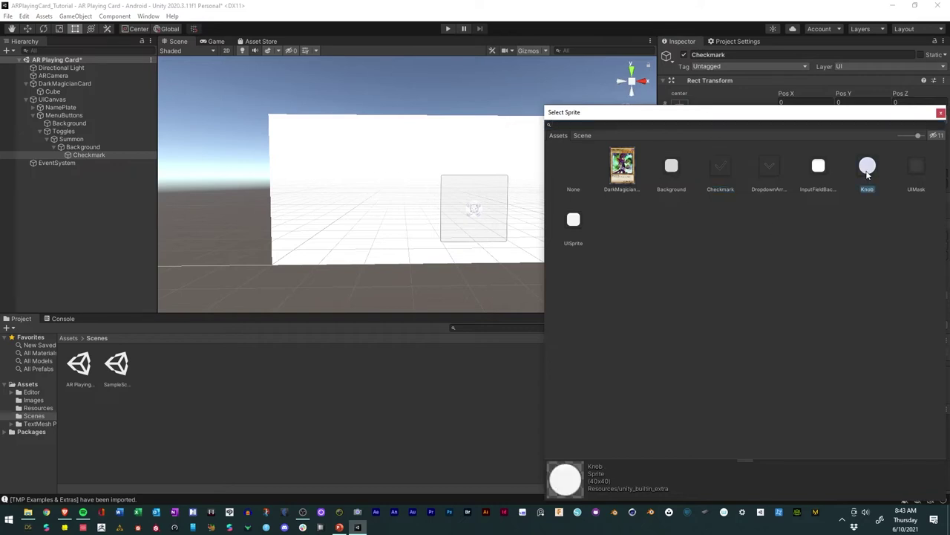
click(941, 113)
Step: Color the Checkmark image black (000000) and stretch it in both directions to fill the toggle's Background
click(802, 246)
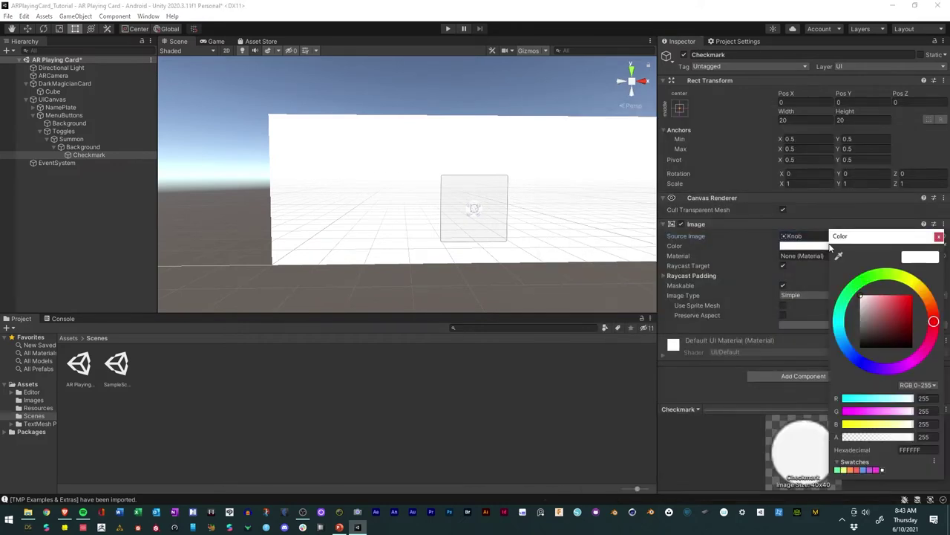
drag(892, 341, 912, 348)
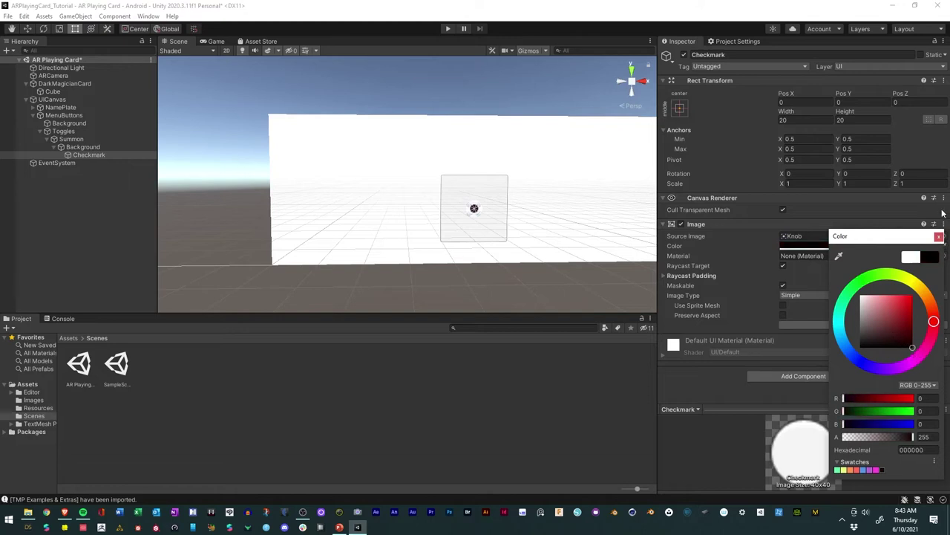
click(938, 237)
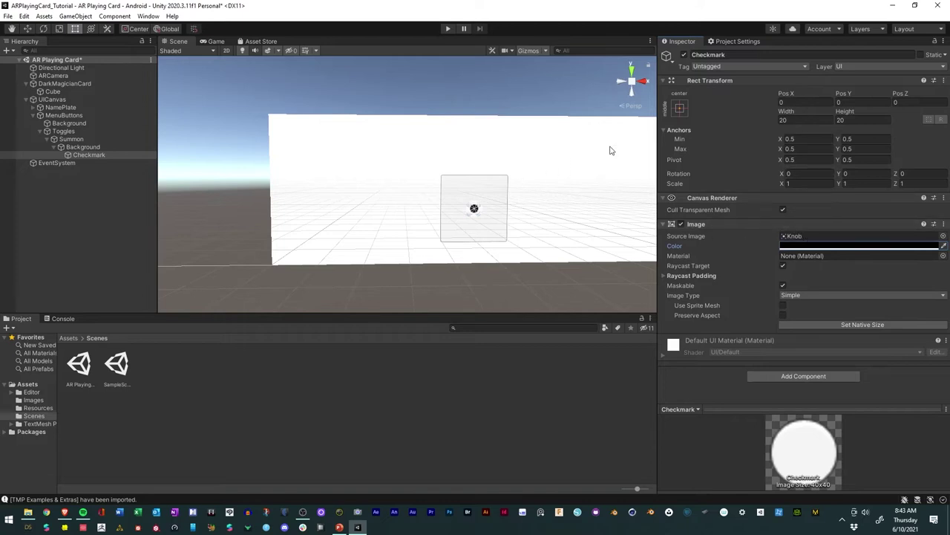
click(679, 108)
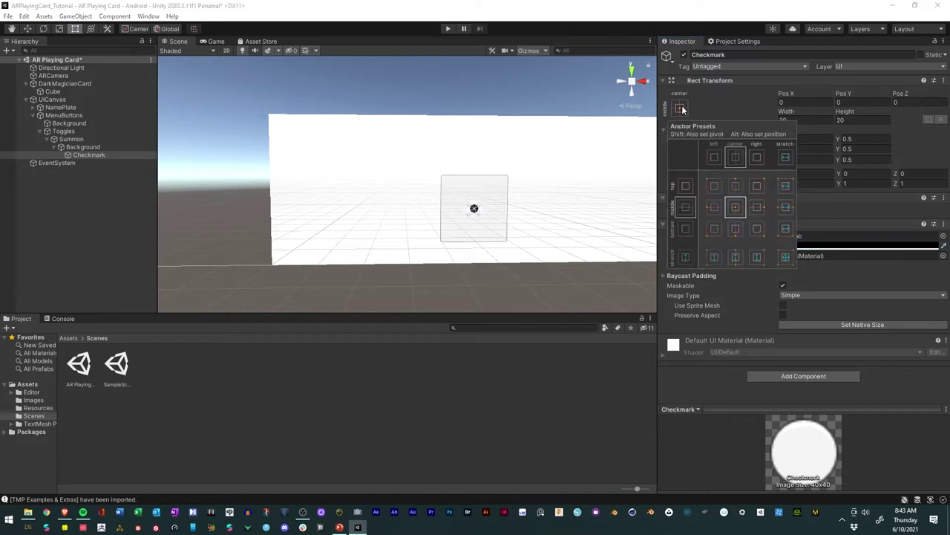
alt+click(786, 259)
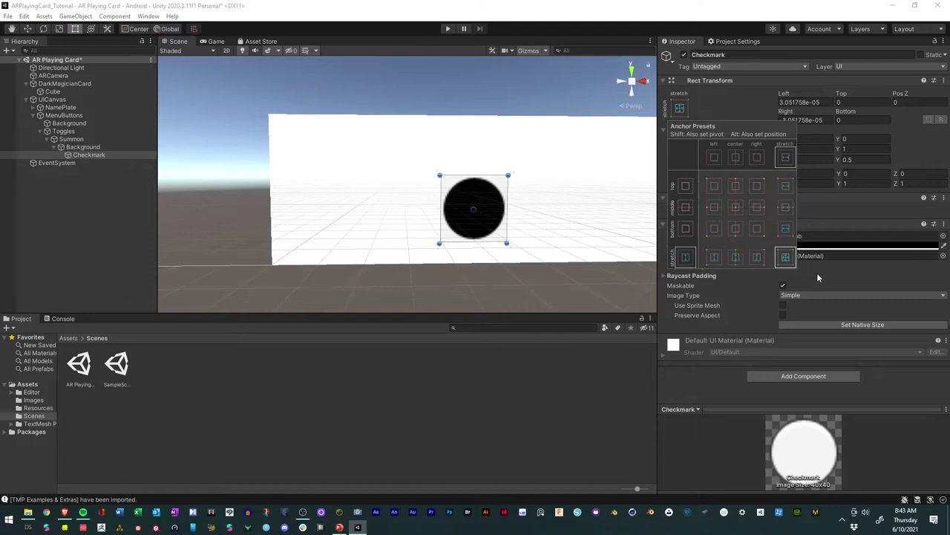
Step: Lower the alpha of the Checkmark's black color to make the circle semi-transparent
click(826, 246)
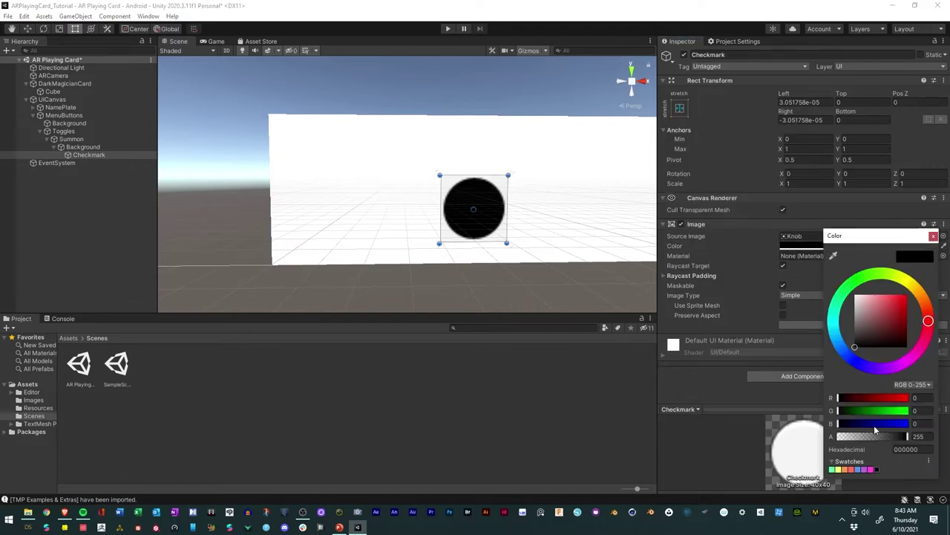
click(841, 436)
drag(841, 436, 855, 437)
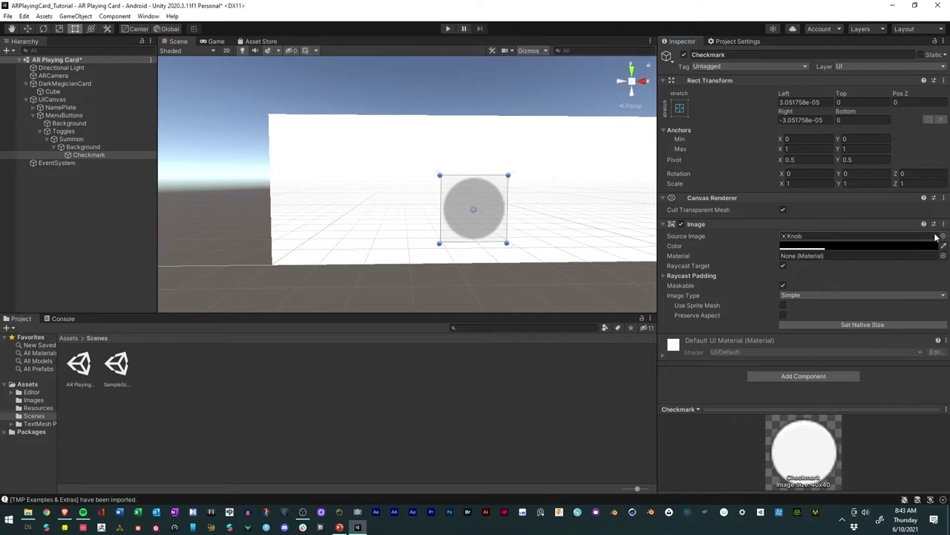
click(933, 236)
Step: Change the source image of the Checkmark under Summon's Background to the Background sprite
click(943, 236)
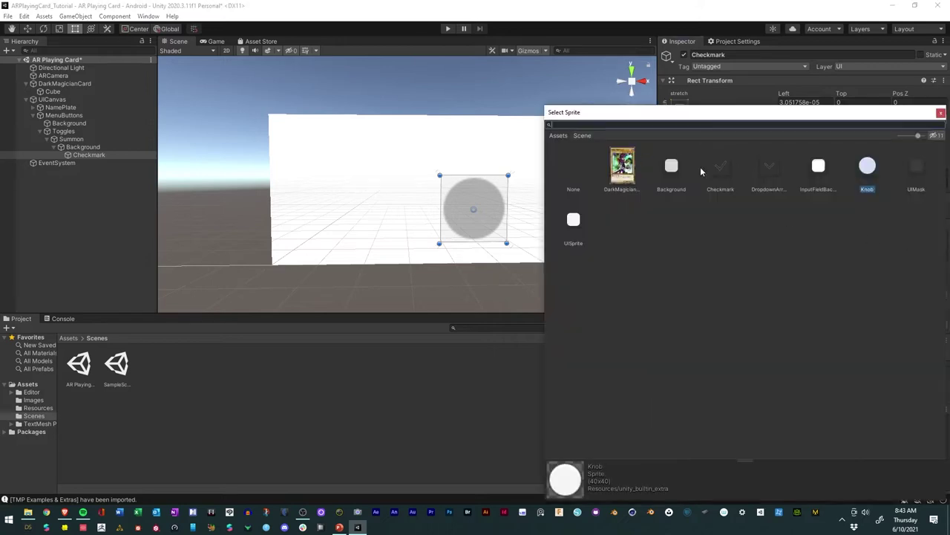
click(671, 167)
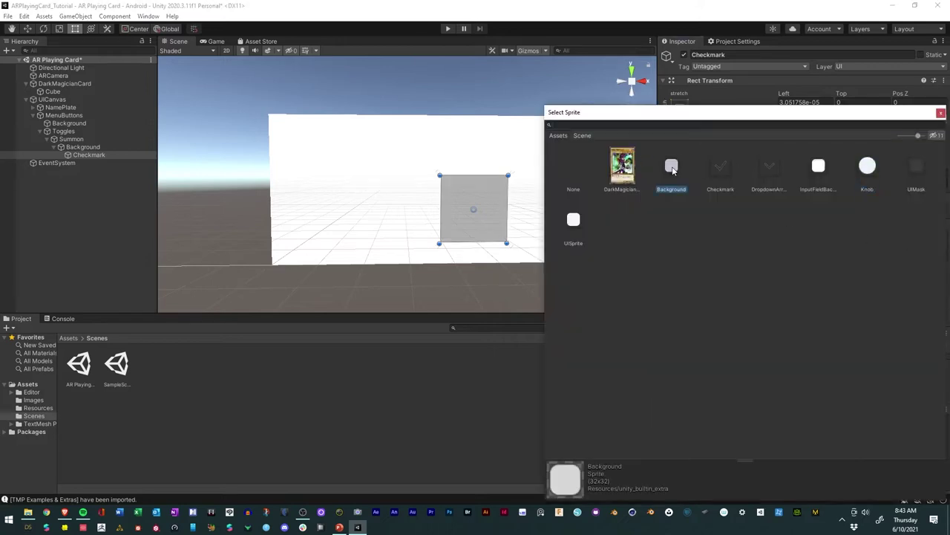
click(941, 113)
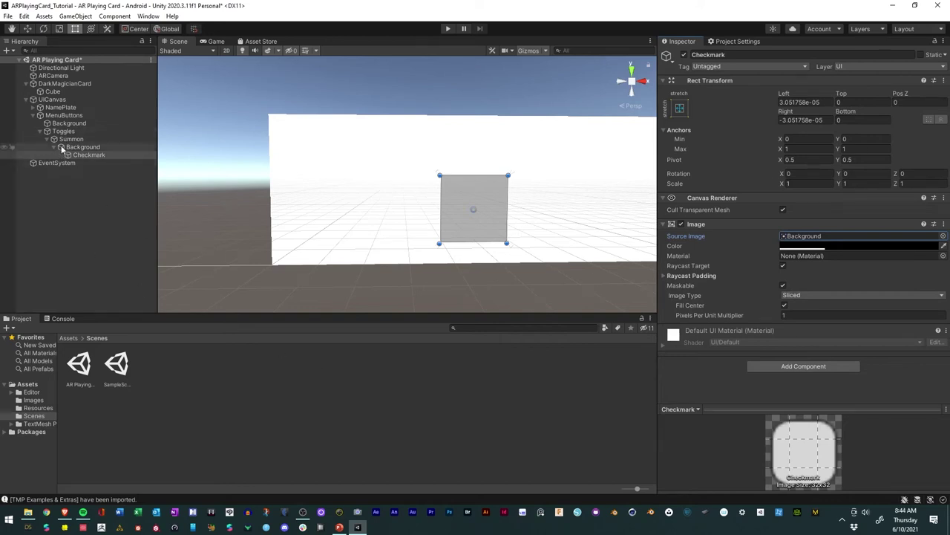
Step: Add a TextMeshPro text element as a child of the Summon toggle
right_click(81, 147)
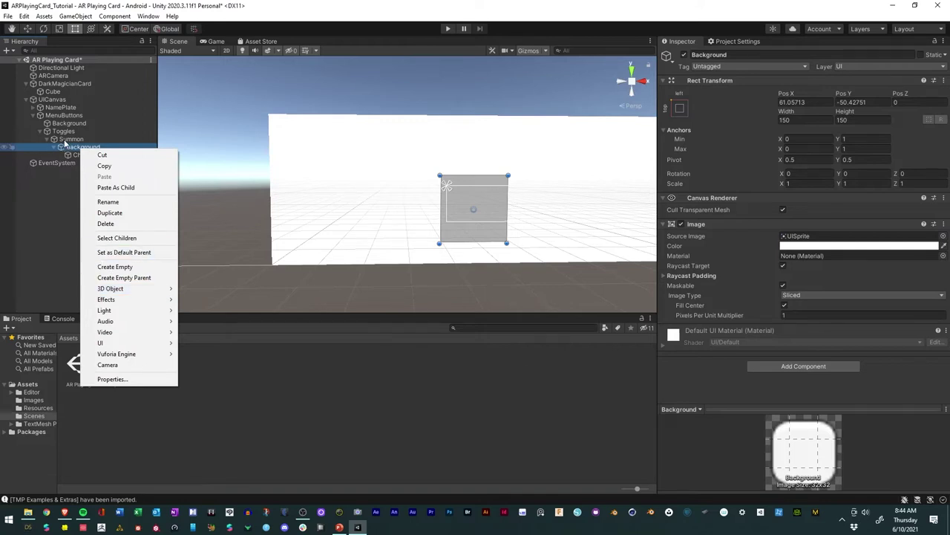
click(71, 138)
right_click(69, 140)
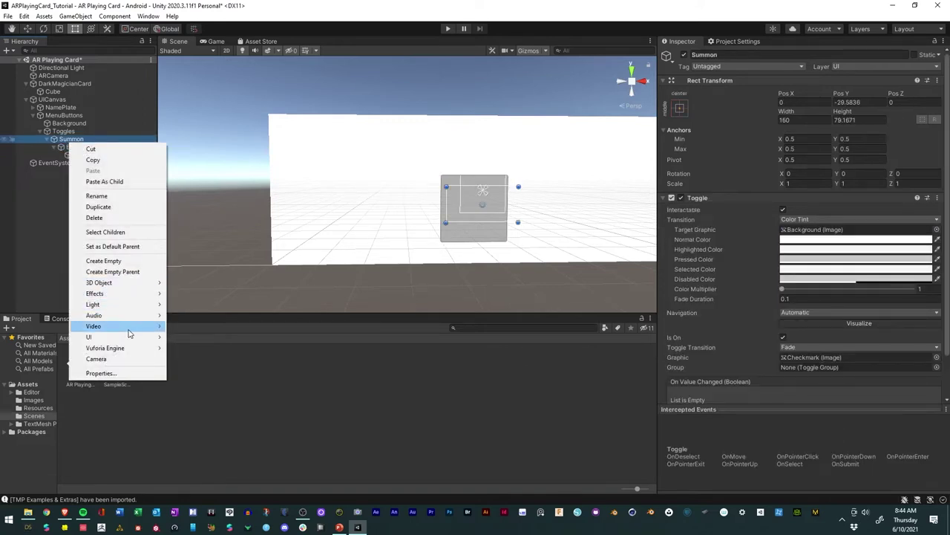
mouse_move(134, 338)
click(214, 349)
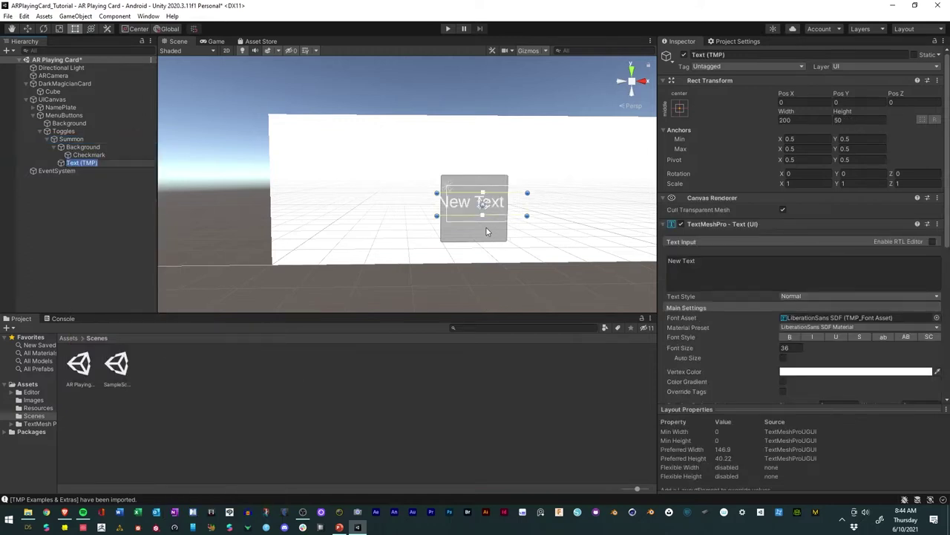
Step: Narrow the new text box to about 143 wide and stretch its anchors in both directions to fill Summon
drag(438, 204, 445, 208)
drag(526, 208, 511, 208)
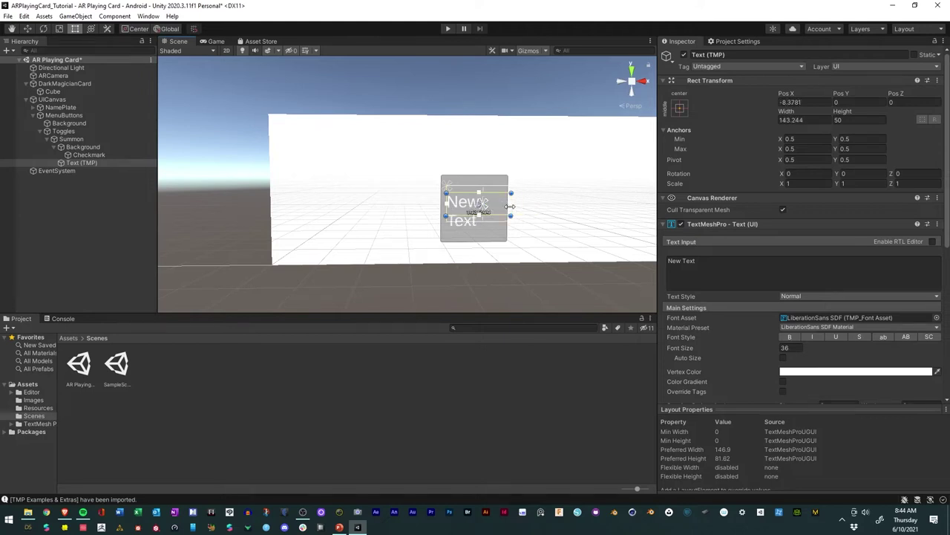
click(680, 109)
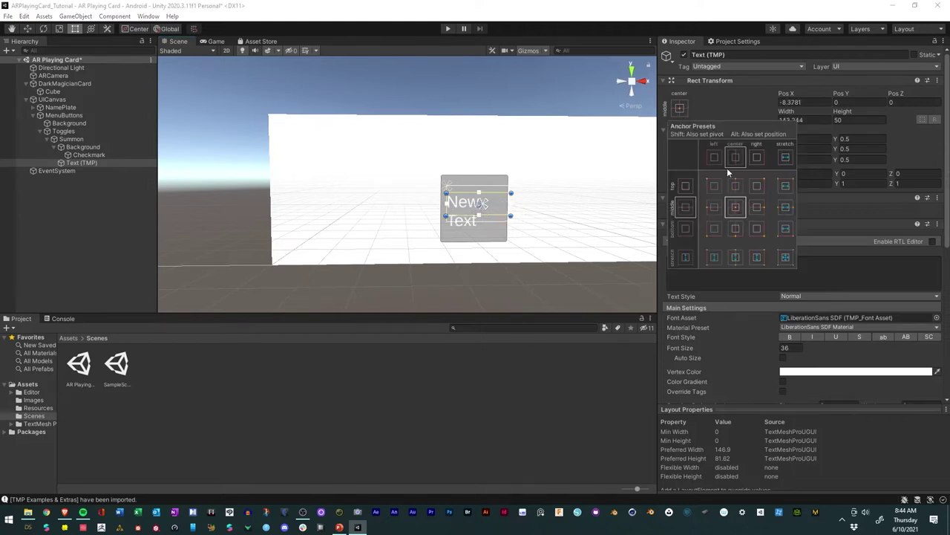
alt+click(785, 257)
key(t)
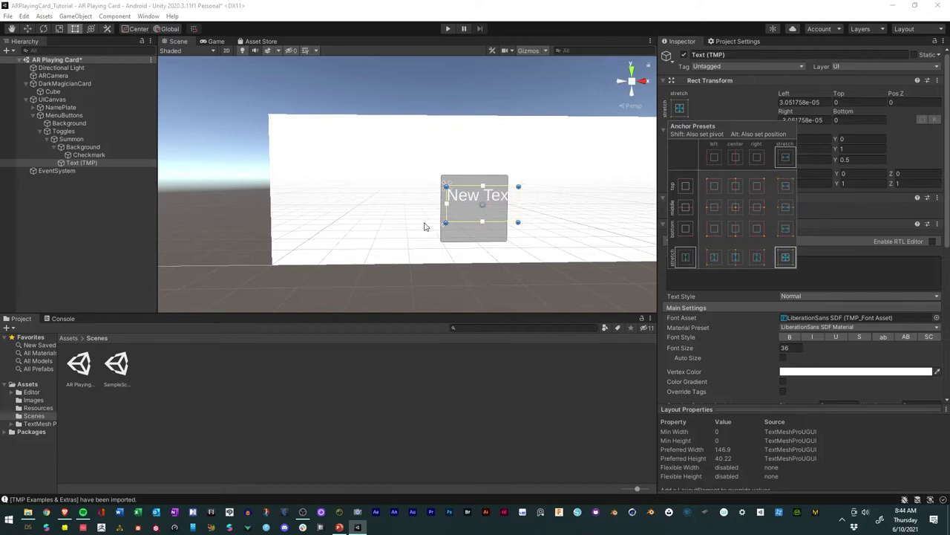
click(516, 221)
mouse_move(517, 221)
mouse_down()
mouse_move(492, 240)
mouse_move(517, 222)
mouse_up()
click(683, 108)
click(783, 257)
click(496, 235)
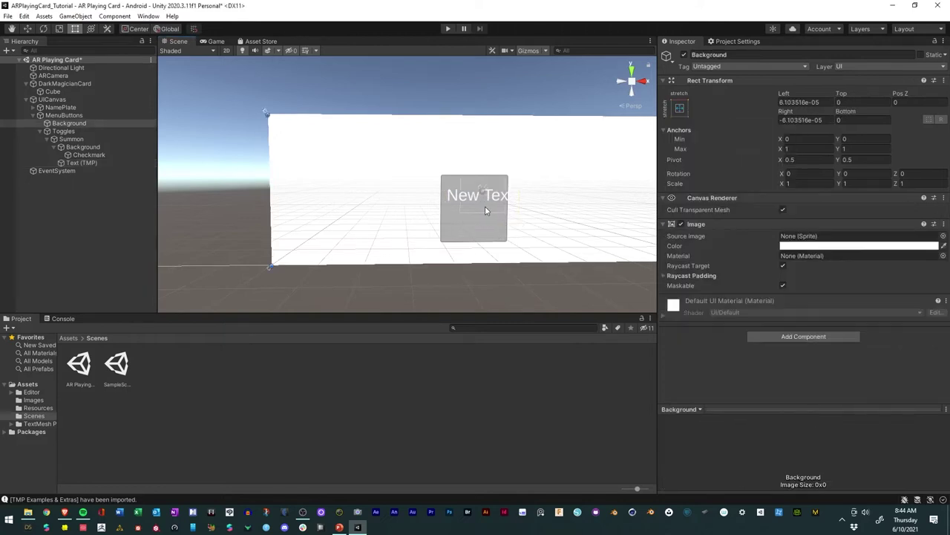
Step: Resize the text box by its corners to line up with the gray Background square
click(82, 162)
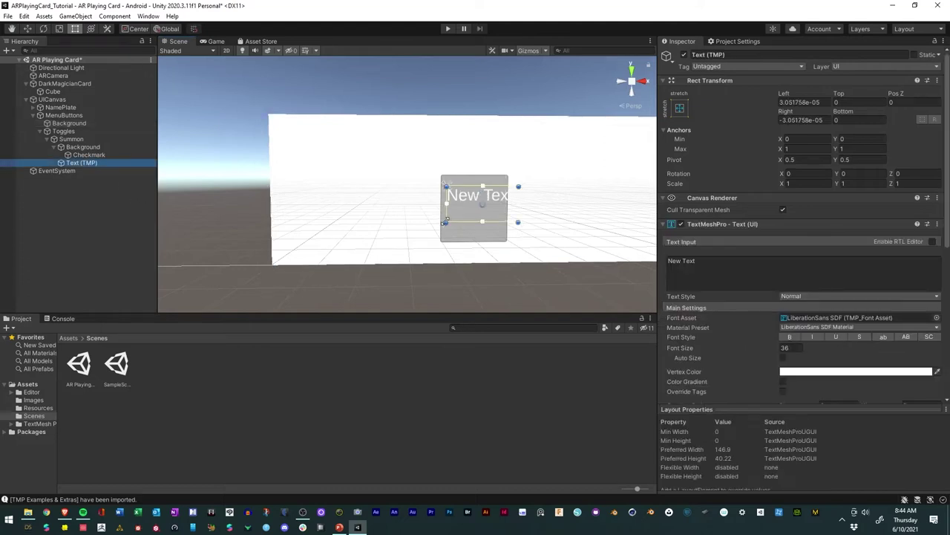
drag(446, 223, 438, 245)
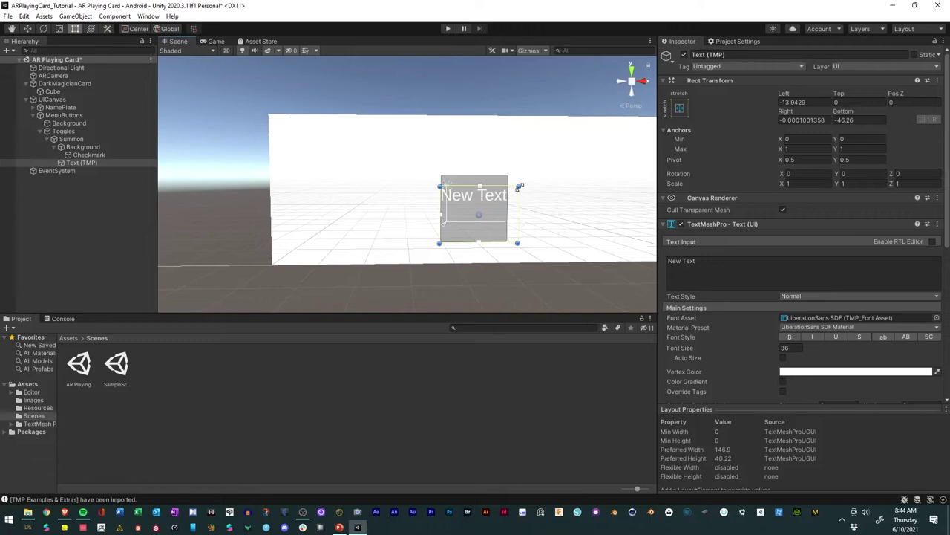
mouse_move(519, 185)
mouse_down()
mouse_move(500, 181)
mouse_move(508, 184)
mouse_up()
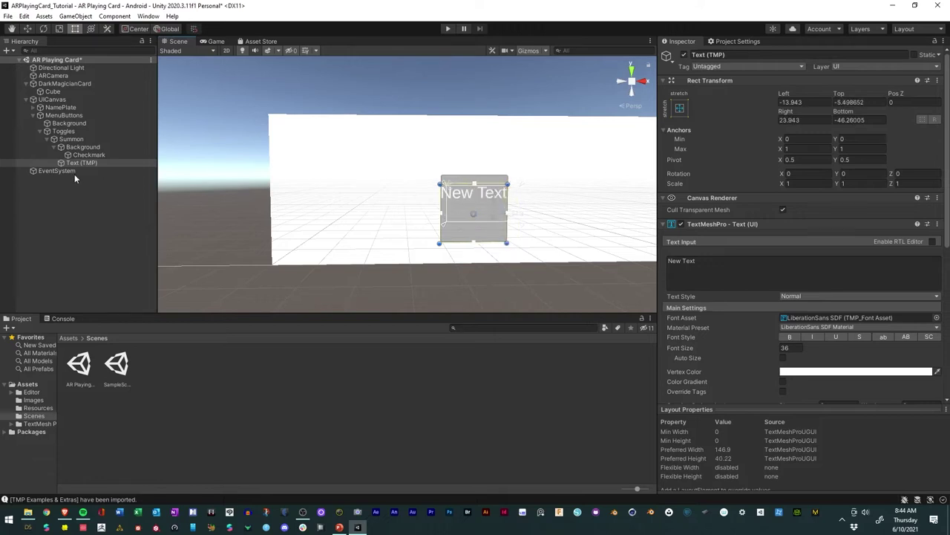
click(74, 147)
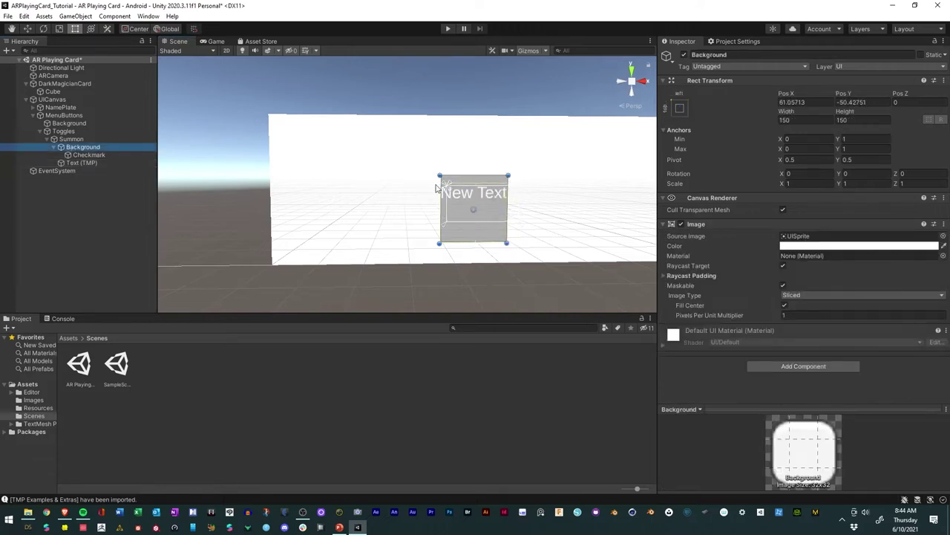
click(80, 162)
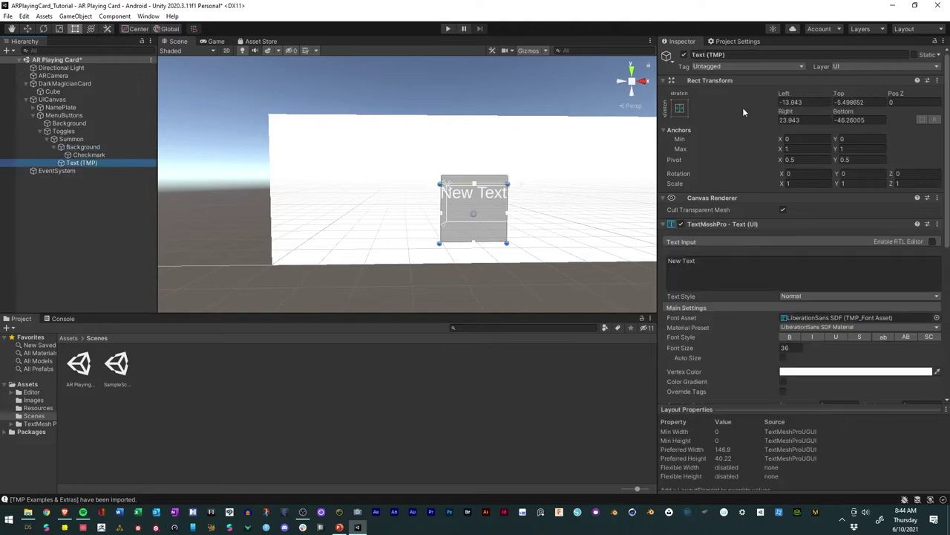
Step: Set the text's Left, Top, Right and Bottom offsets to 0 and nudge it by 1 unit along negative X
click(790, 120)
click(791, 102)
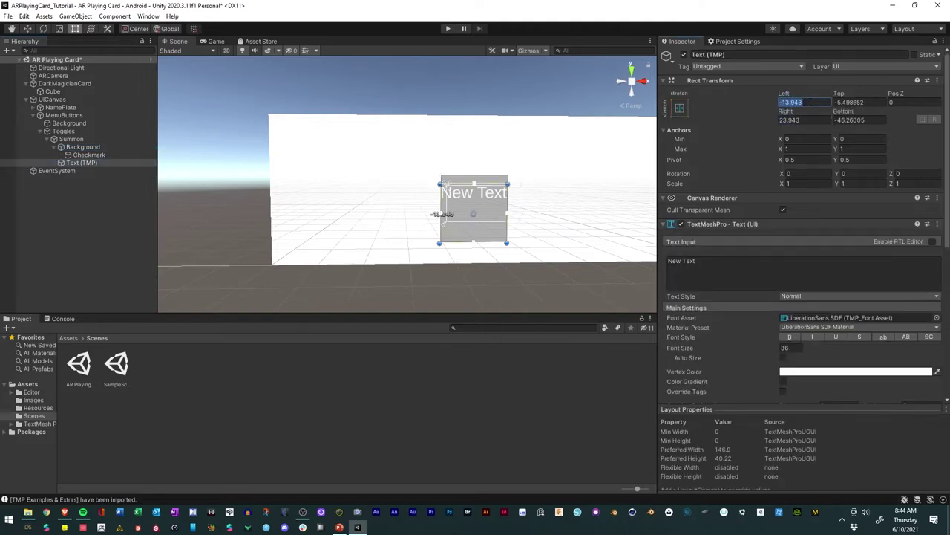
text(0)
click(846, 102)
text(0)
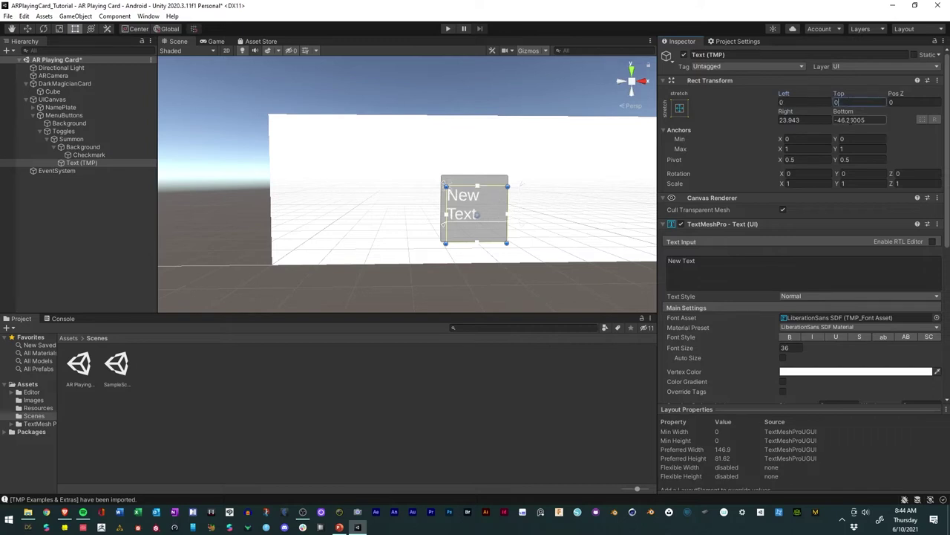
click(858, 121)
text(0)
click(791, 121)
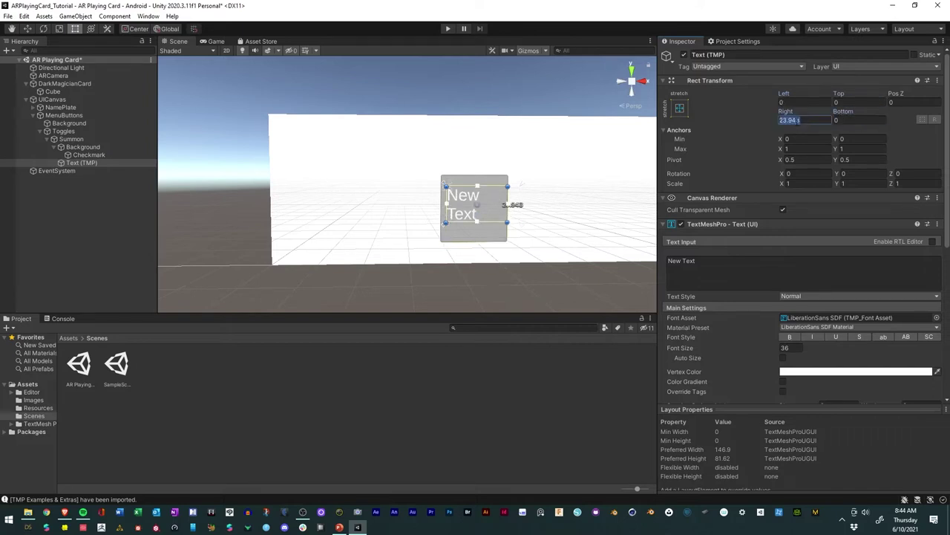
text(0)
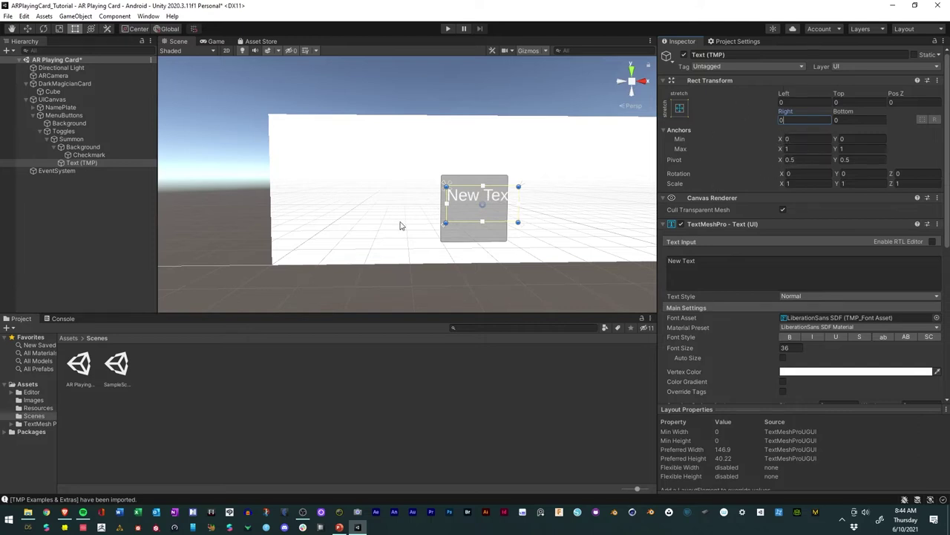
click(27, 28)
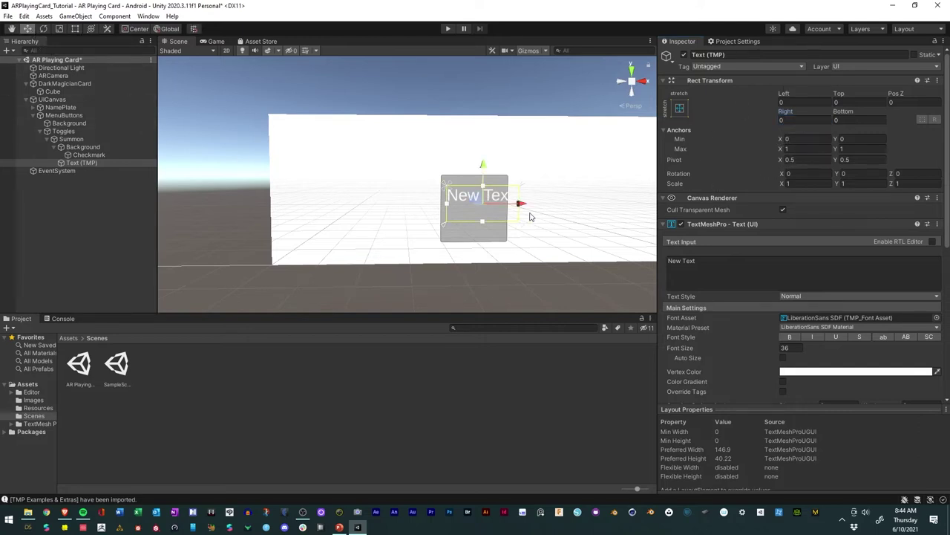
drag(522, 203, 519, 207)
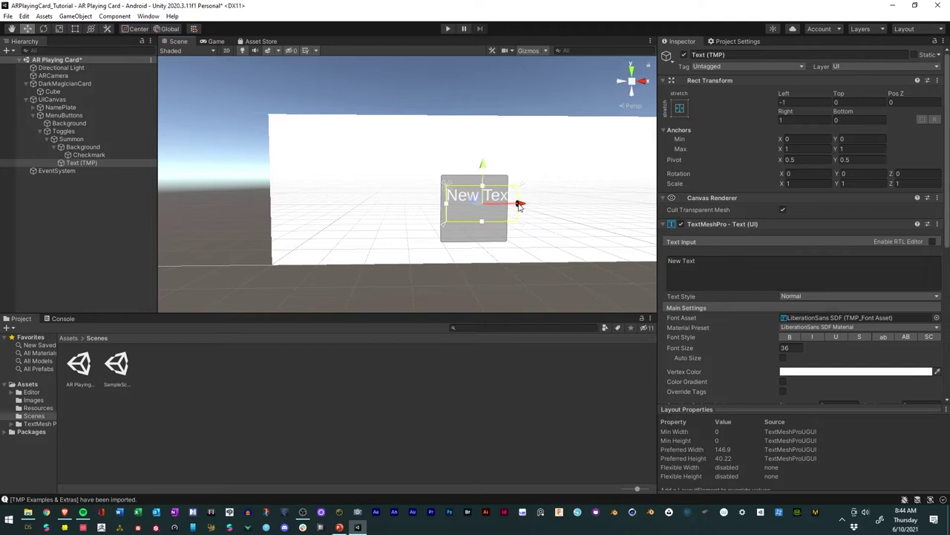
Step: Move Summon's Background along the X axis to a Pos X of 71
click(73, 155)
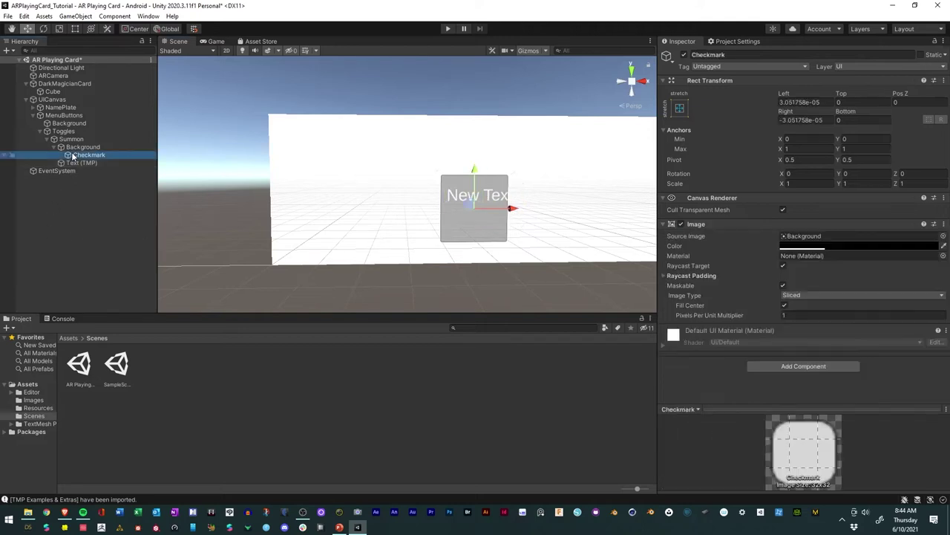
click(74, 147)
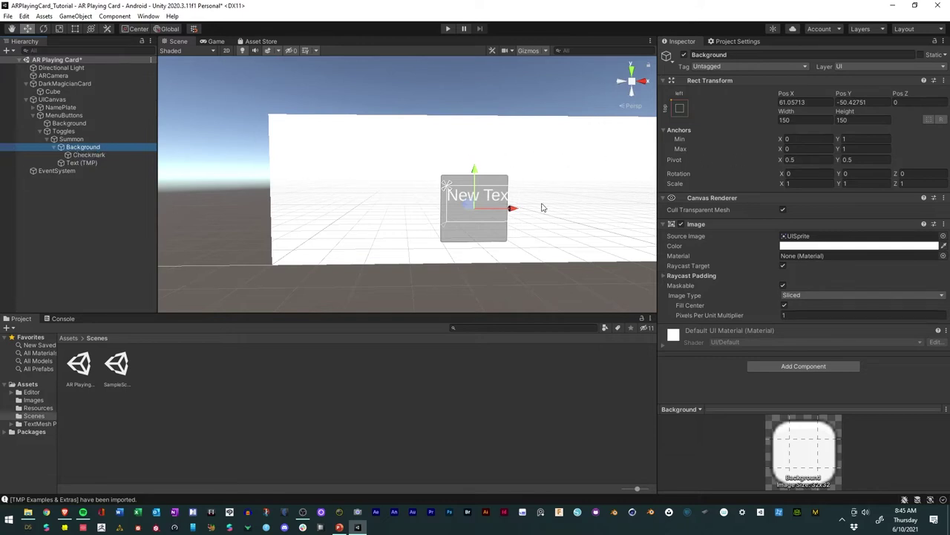
drag(514, 210, 515, 209)
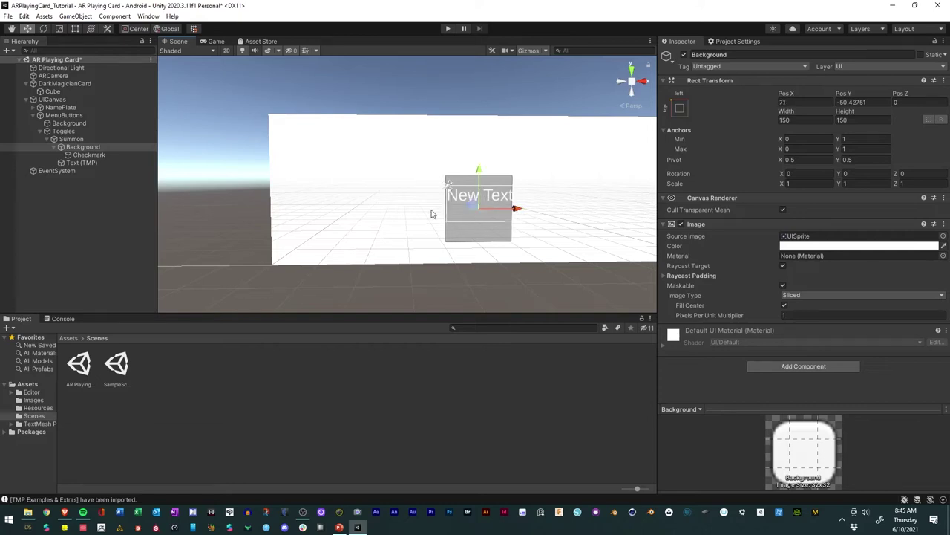
Step: Make Text (TMP) a child of Summon's Background and stretch it in both directions to fill that square
click(89, 163)
drag(83, 163, 82, 148)
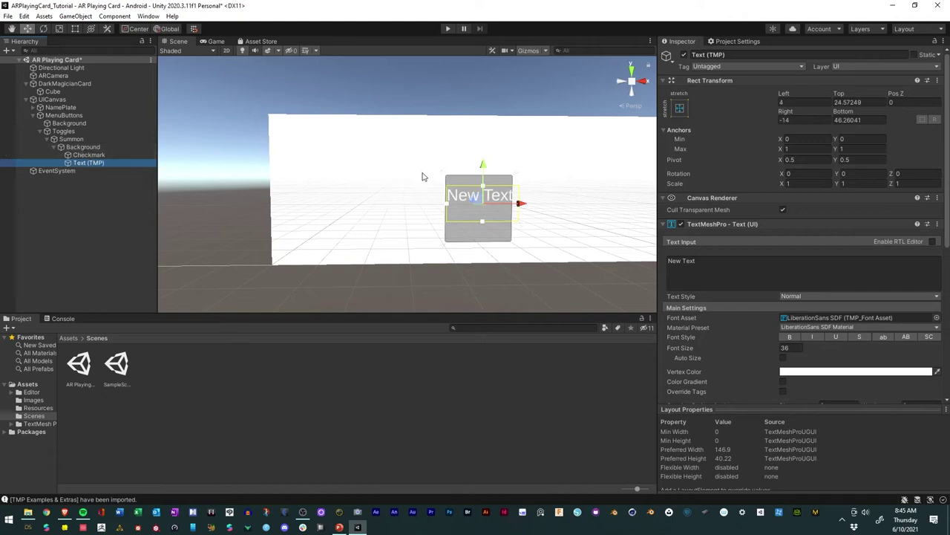
click(518, 206)
drag(518, 206, 516, 200)
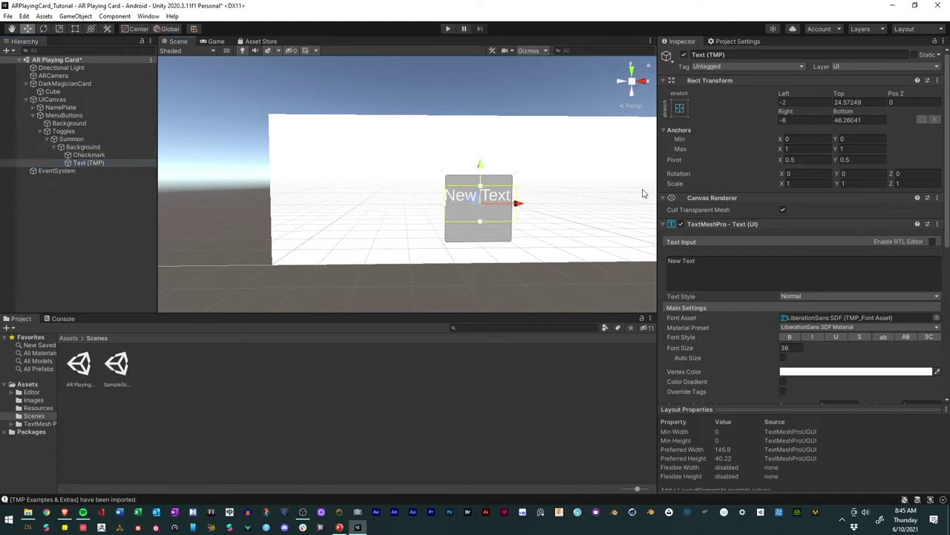
click(680, 108)
alt+shift+click(786, 257)
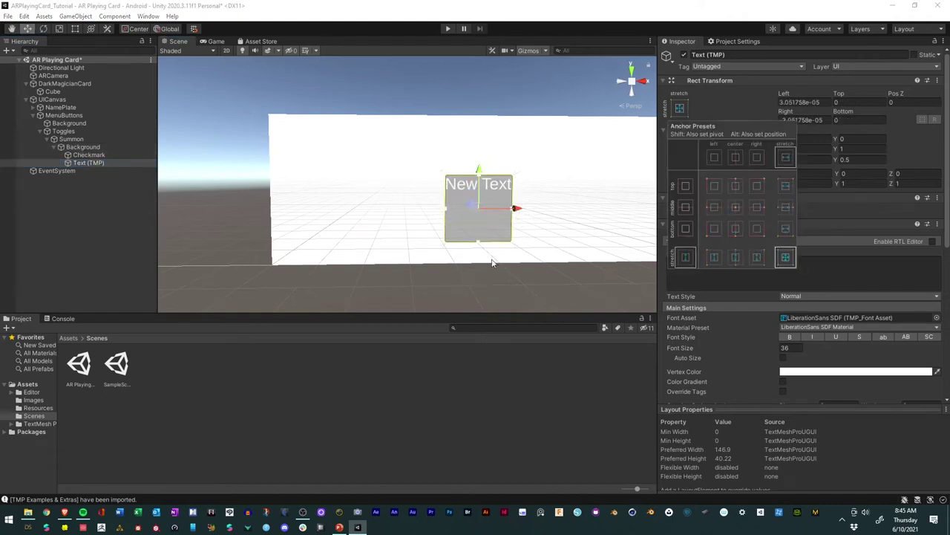
Step: Align the text to the center horizontally and to the middle vertically
click(842, 288)
scroll(705, 321, down, 3)
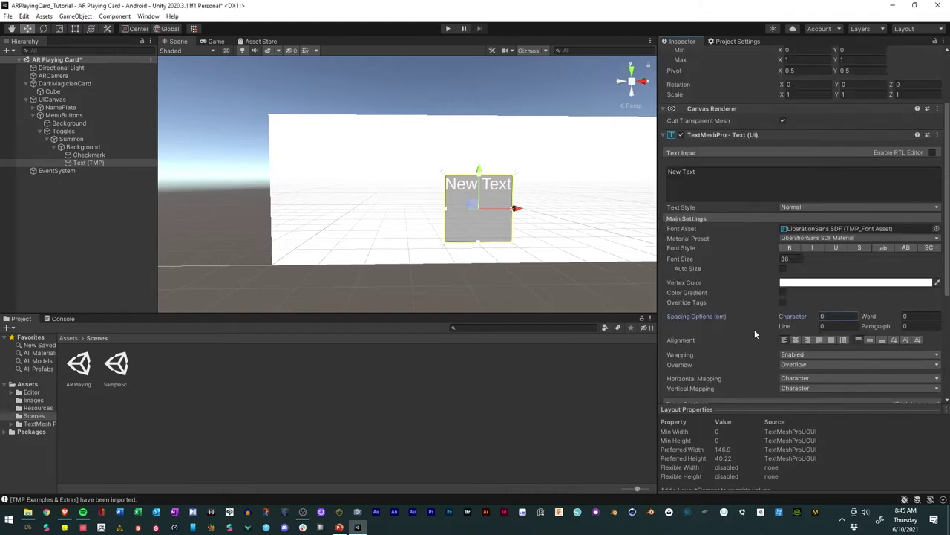
click(796, 341)
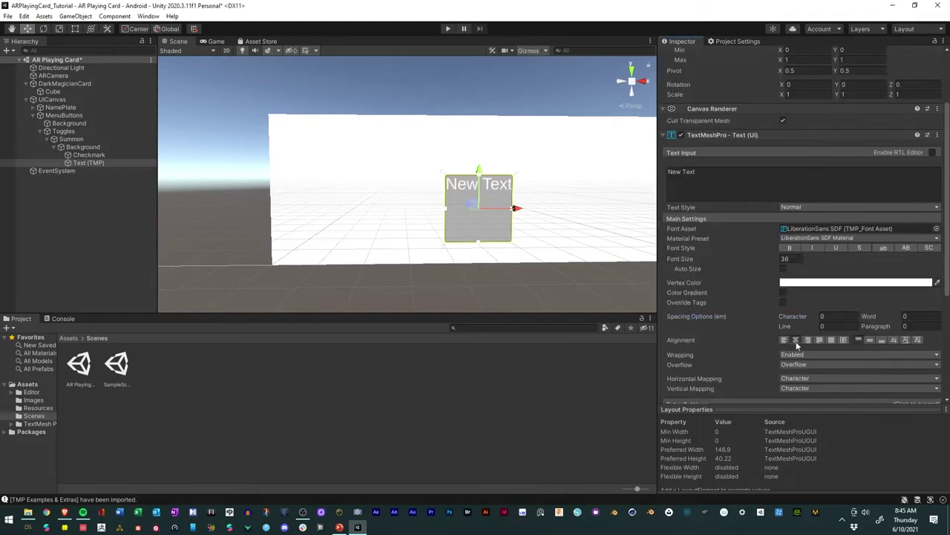
click(871, 339)
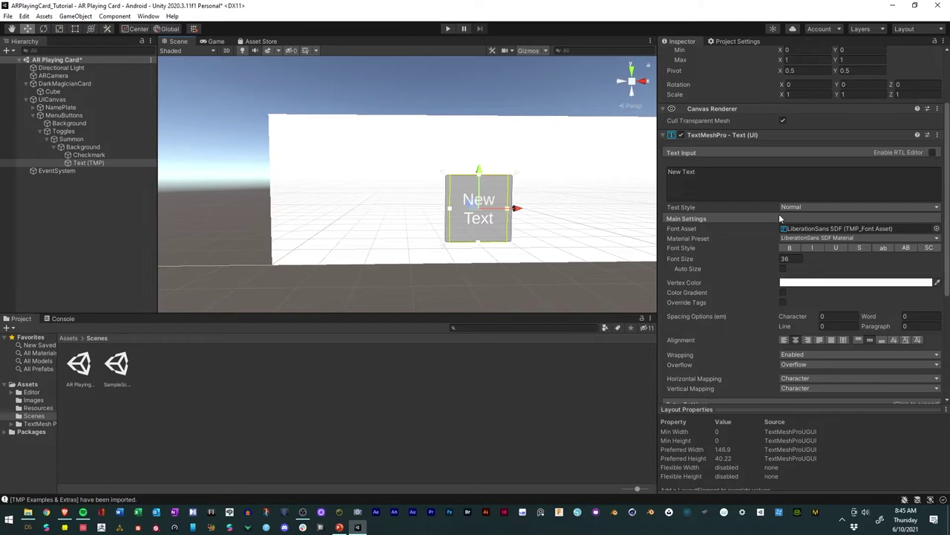
Step: Change the text's content to "Summon" and enable Auto Size for its font
drag(742, 178, 643, 174)
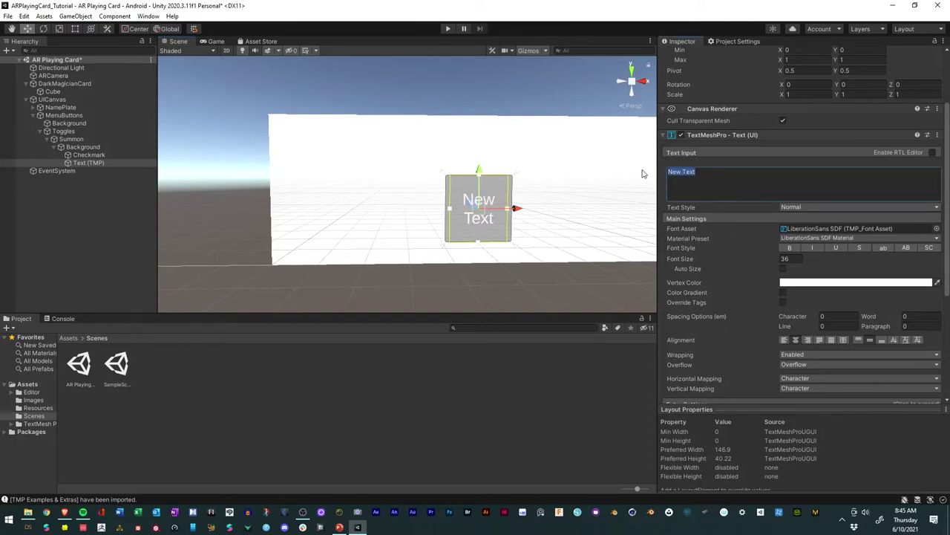
text(Summon)
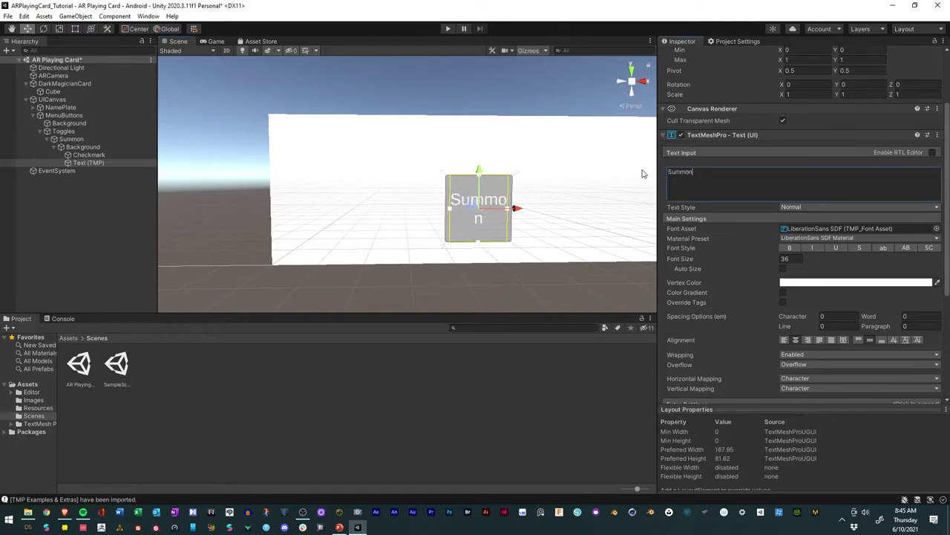
key(BackSpace)
key(BackSpace)
key(BackSpace)
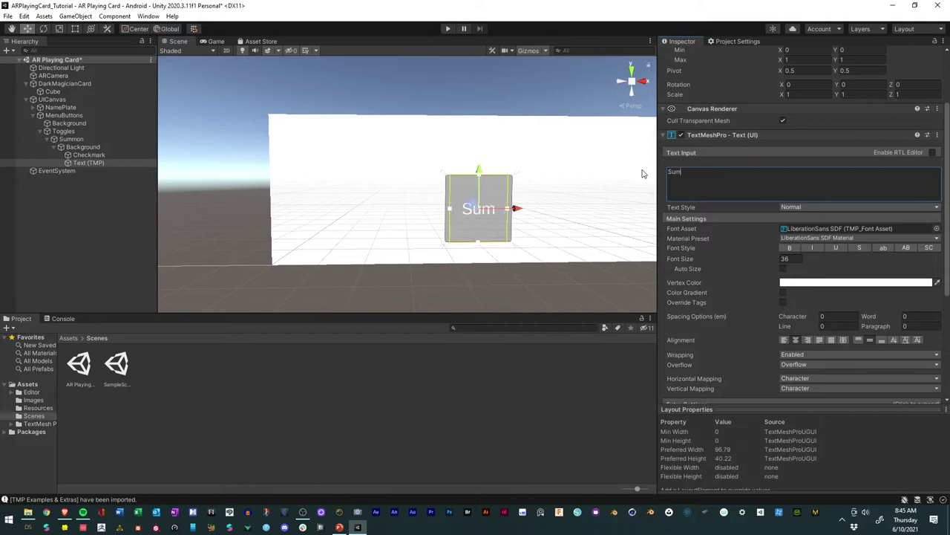
text(mon)
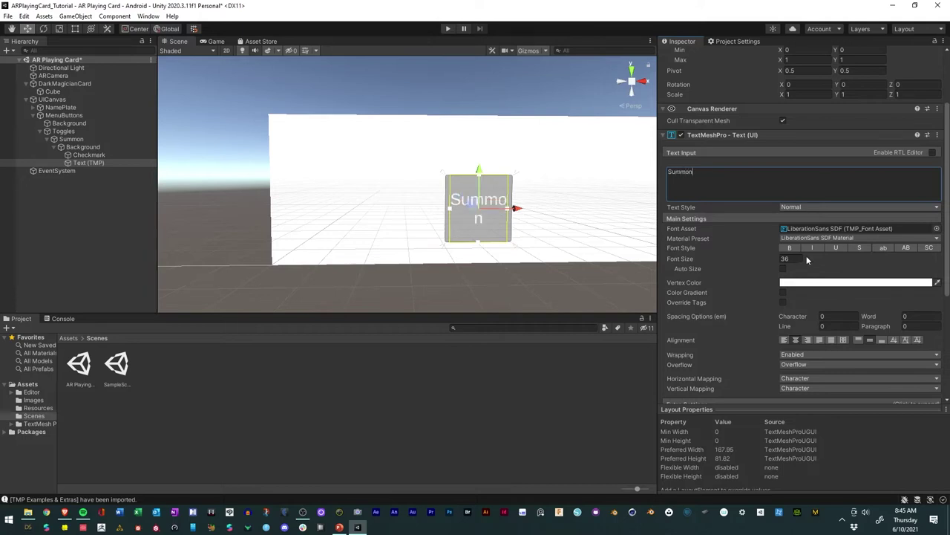
click(783, 269)
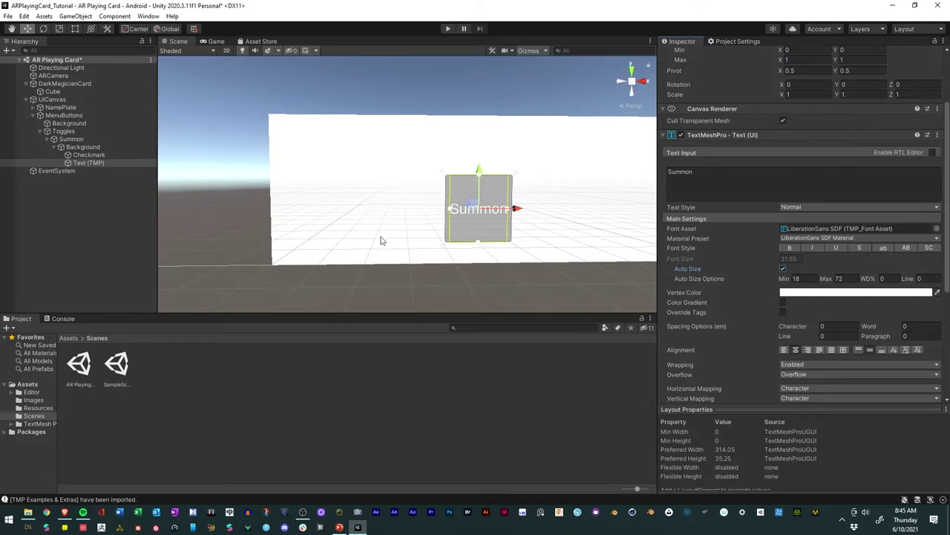
Step: Move Text (TMP) out of Summon's Background so it becomes a direct child of the Summon toggle
click(493, 281)
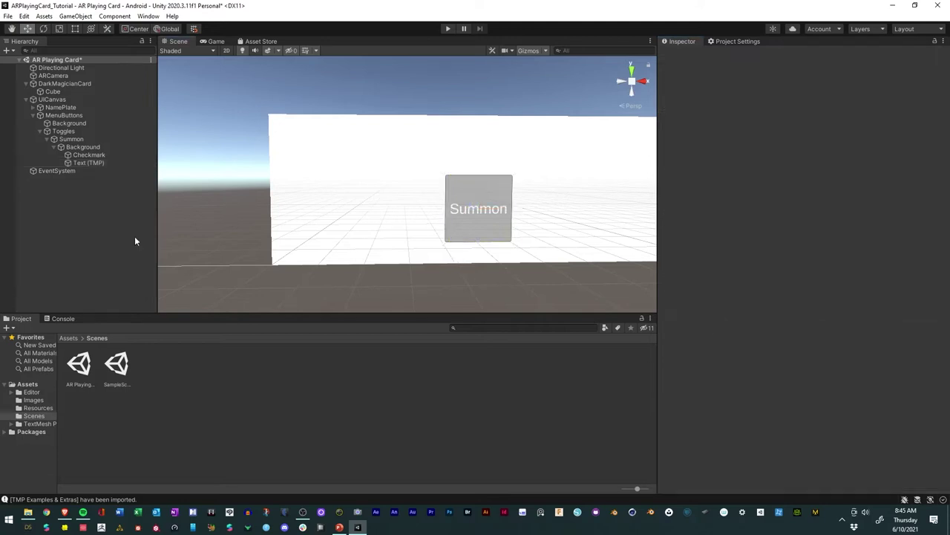
click(89, 155)
click(88, 163)
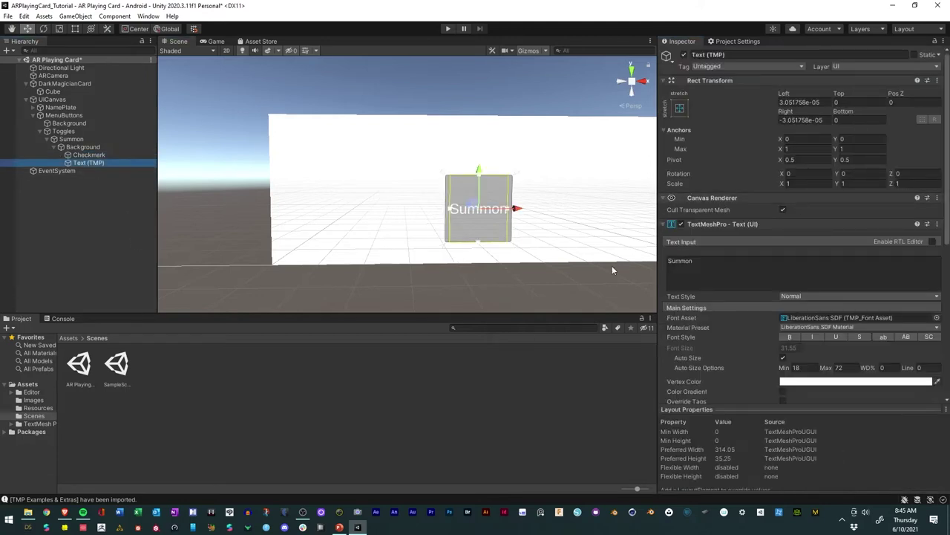
click(426, 284)
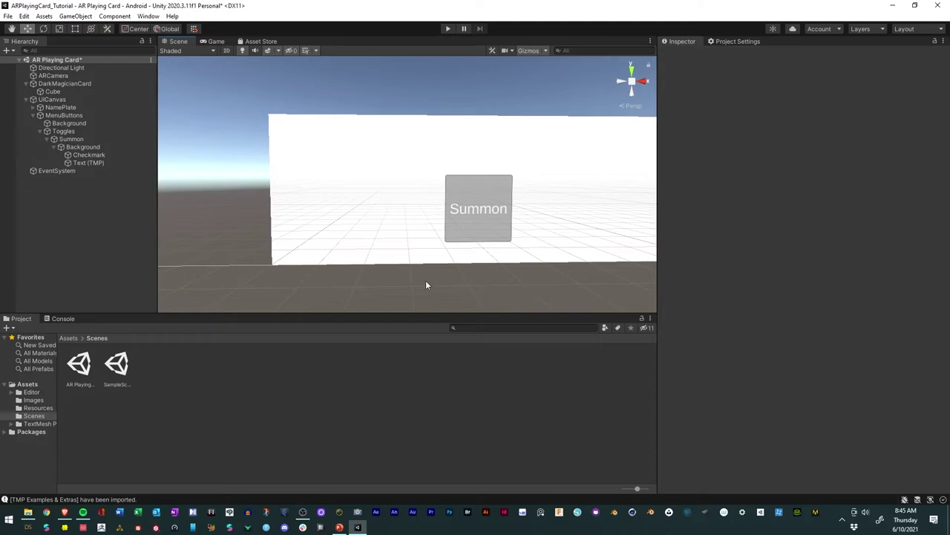
click(54, 147)
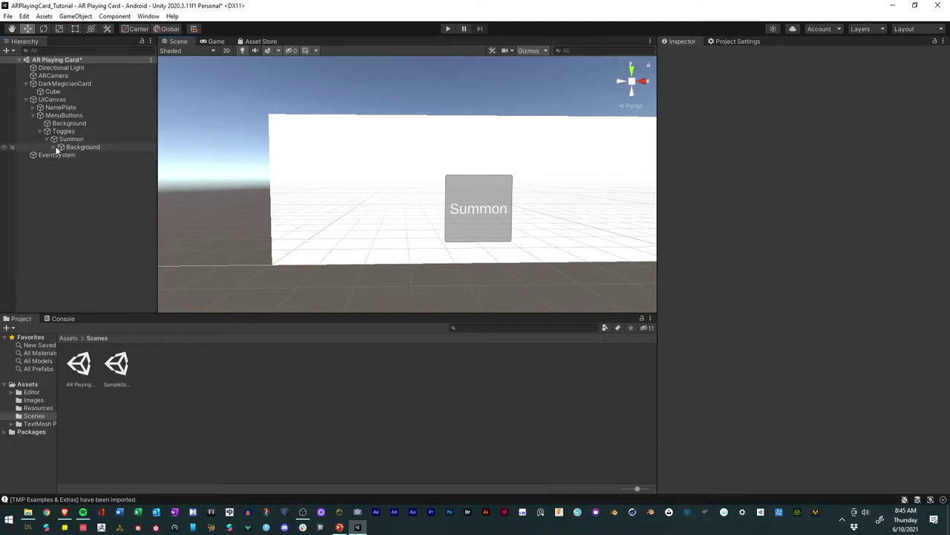
click(55, 147)
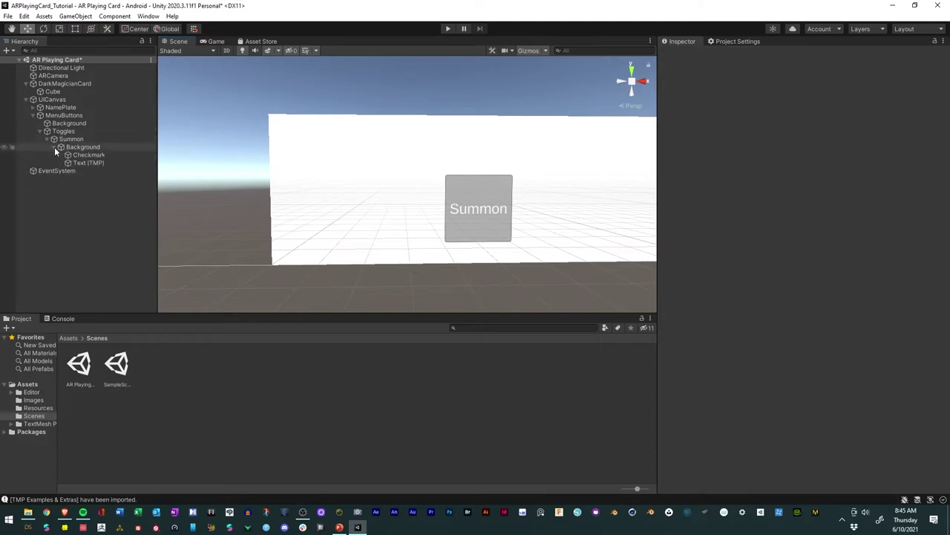
drag(71, 163, 68, 144)
click(106, 213)
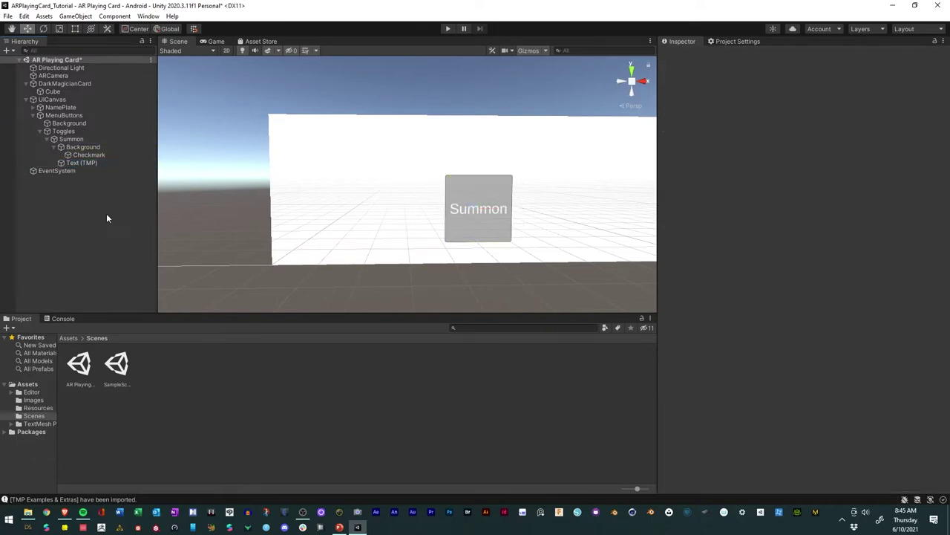
Step: Collapse the Summon toggle's hierarchy and rename the toggle SummonToggle
click(53, 147)
click(46, 139)
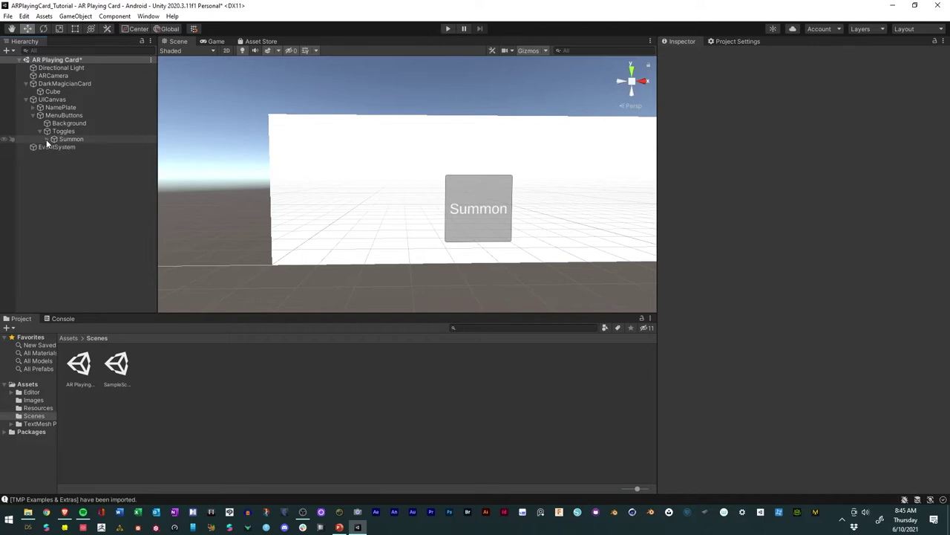
click(68, 139)
click(90, 138)
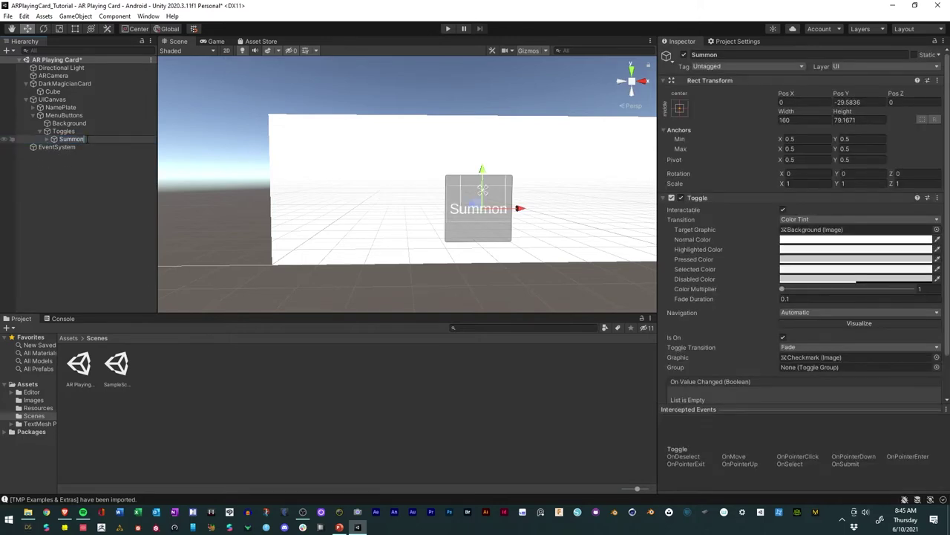
text(Toggle)
key(Return)
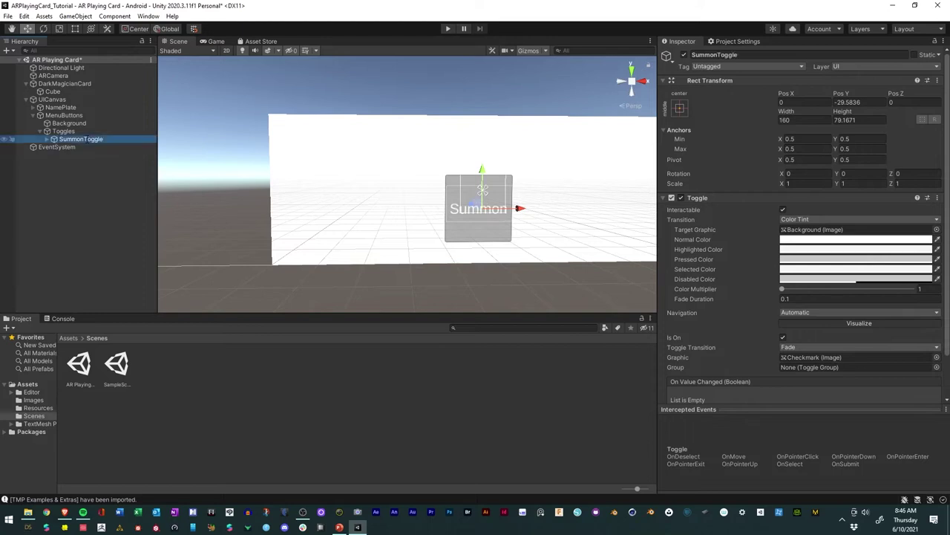
click(72, 213)
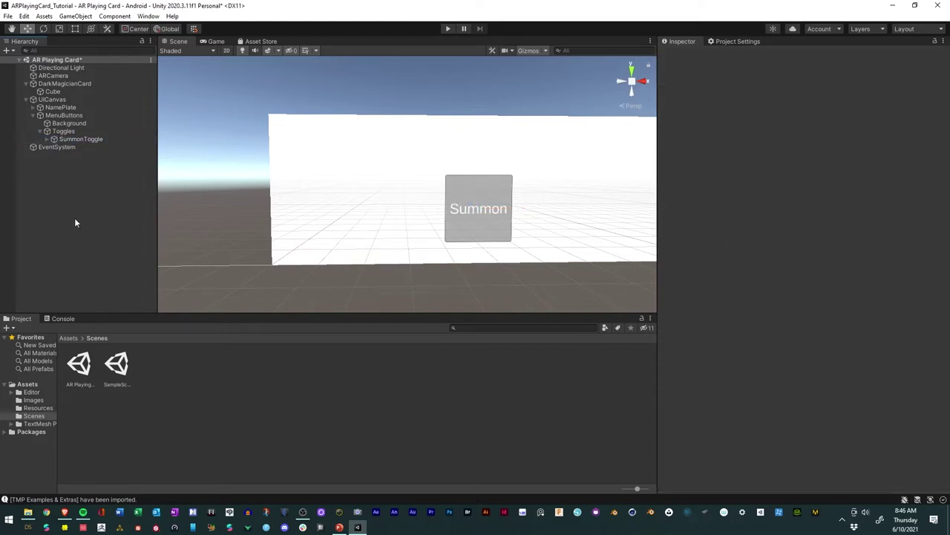
Step: Move SummonToggle along the X axis toward the left end of the white panel, to a Pos X of about -296
click(67, 140)
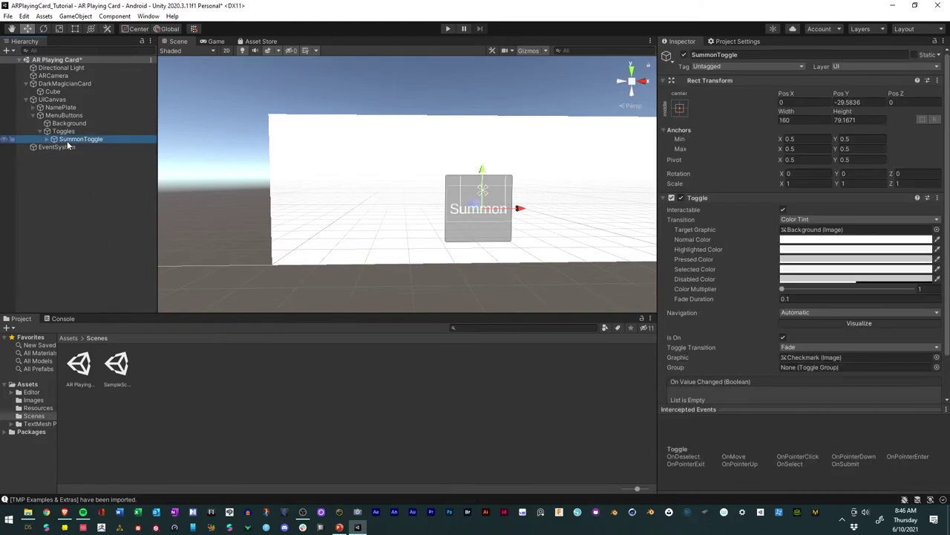
drag(522, 209, 389, 208)
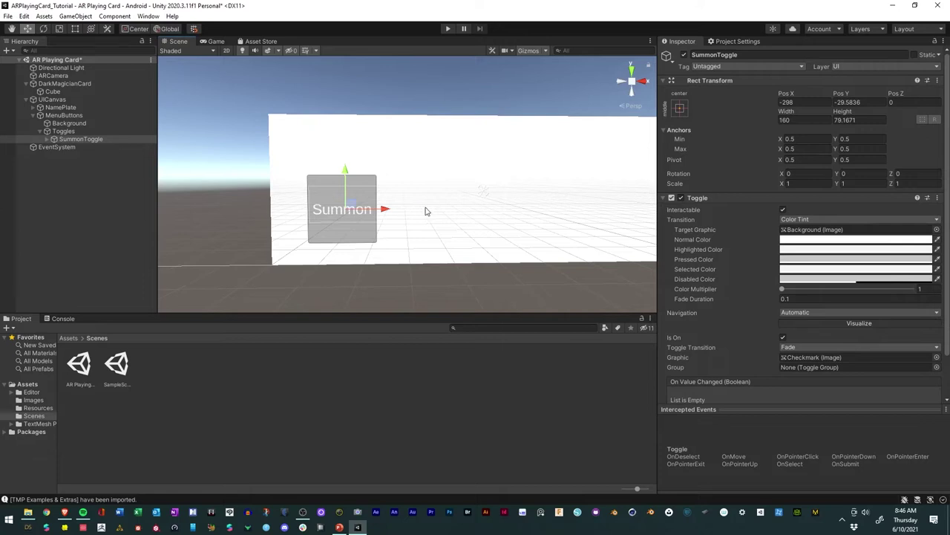
scroll(425, 212, up, 2)
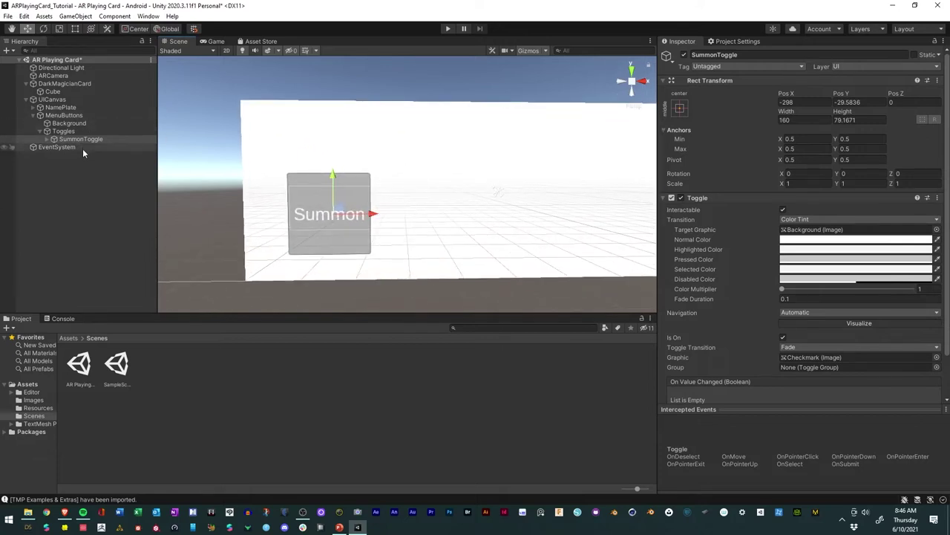
Step: Duplicate SummonToggle as BattleToggle and move the copy along the X axis to a Pos X of about -64.6
key(ctrl+d)
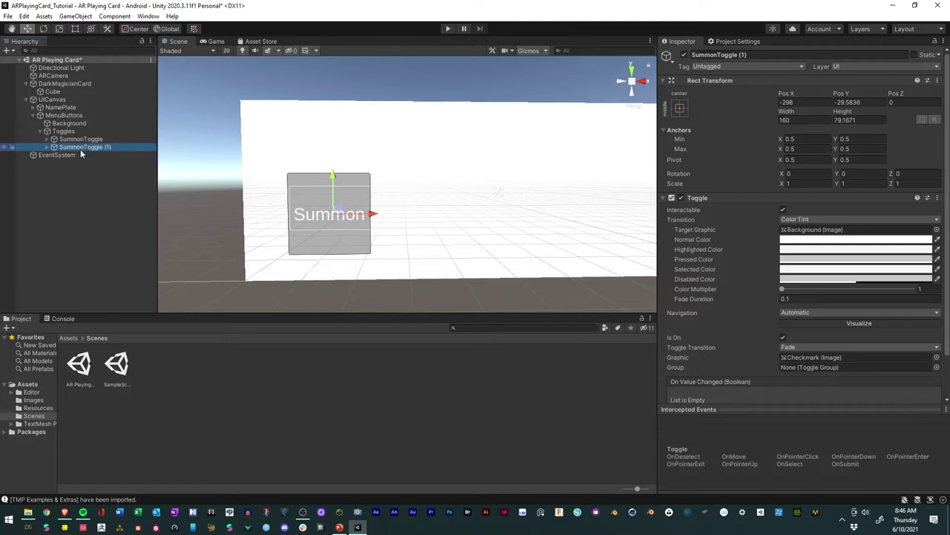
click(81, 148)
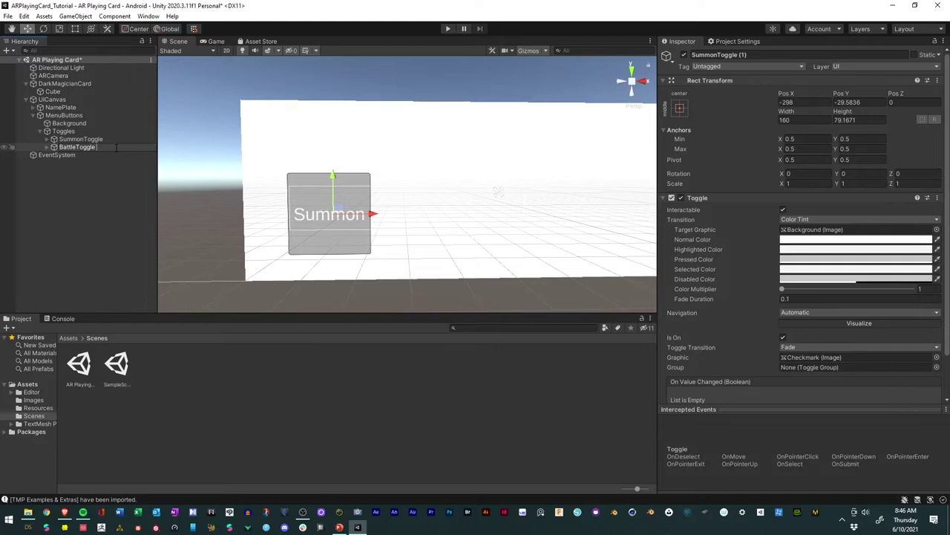
click(92, 185)
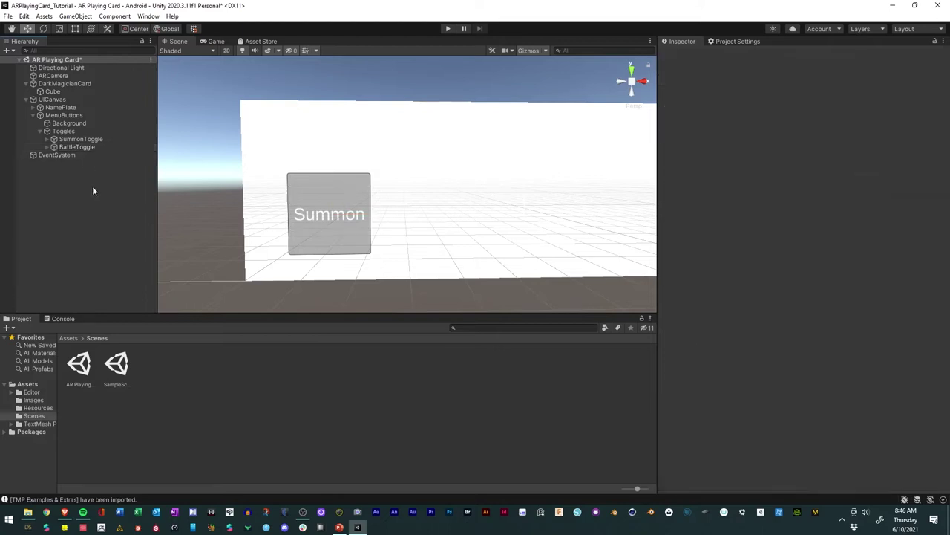
click(78, 148)
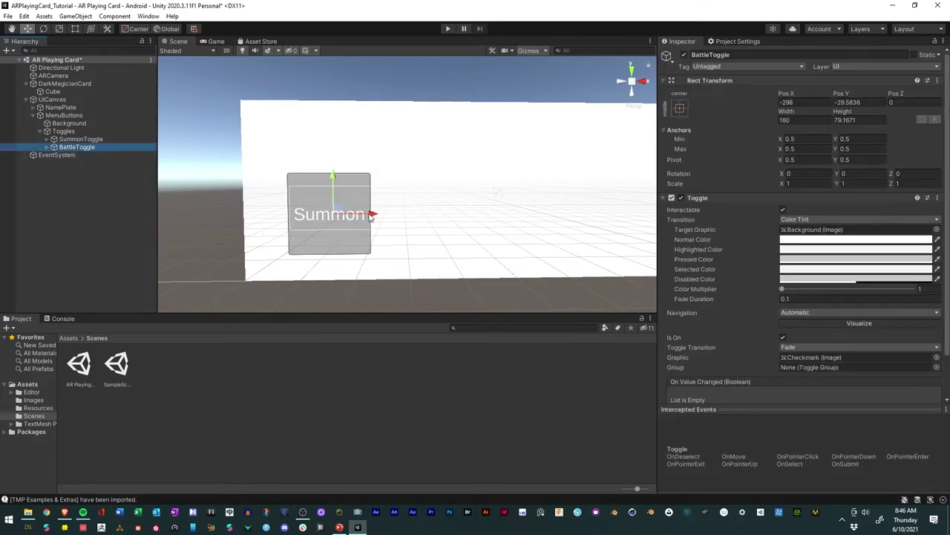
drag(371, 213, 500, 220)
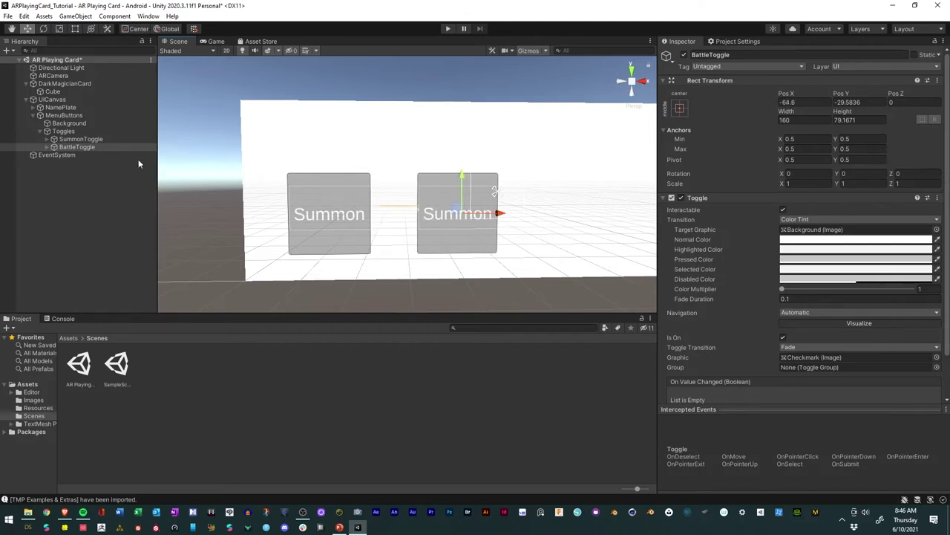
Step: Change the content of BattleToggle's Text (TMP) to "Battle" and collapse the toggle's hierarchy
click(47, 147)
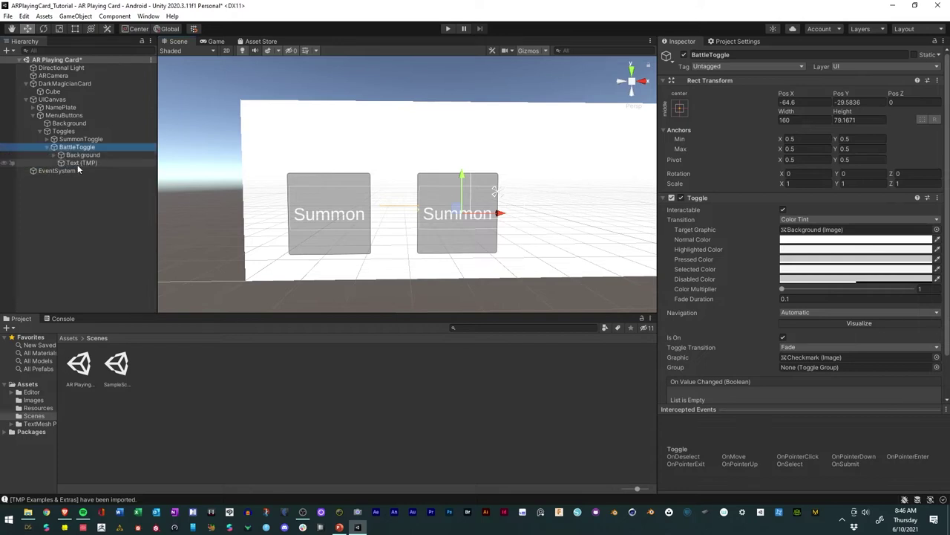
click(80, 162)
drag(694, 261, 654, 264)
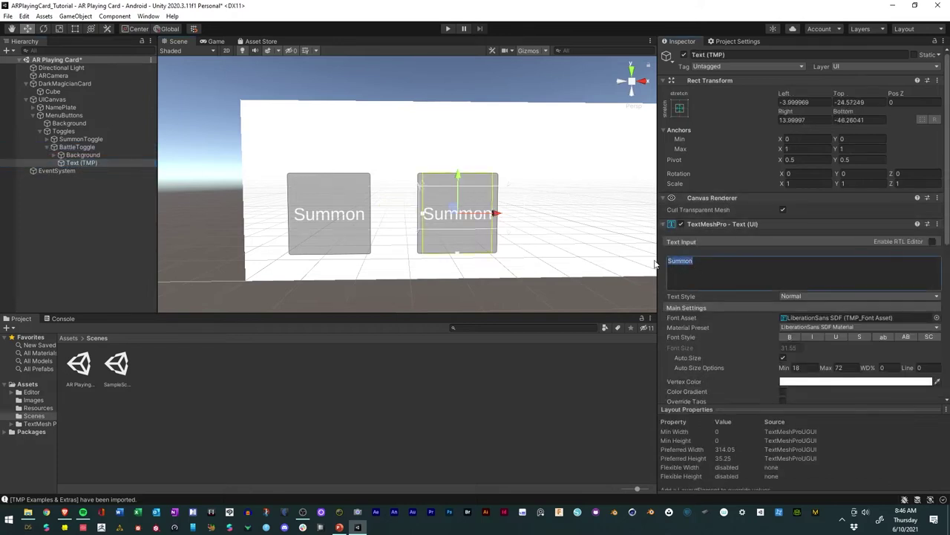
text(Battle)
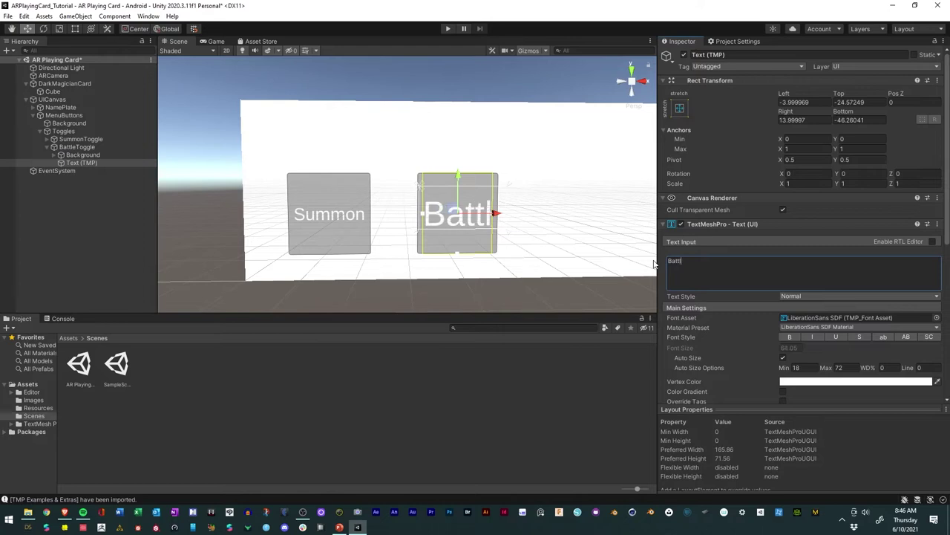
scroll(363, 214, down, 2)
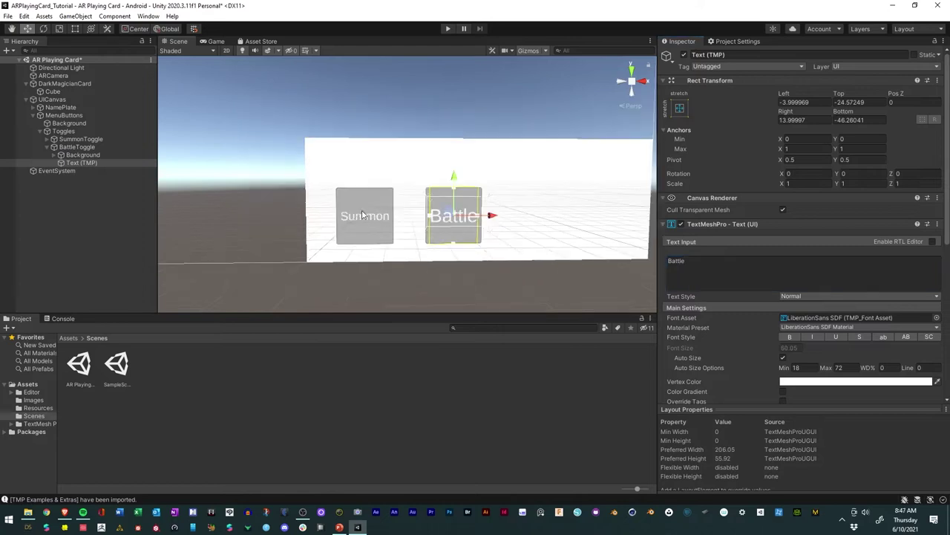
click(53, 159)
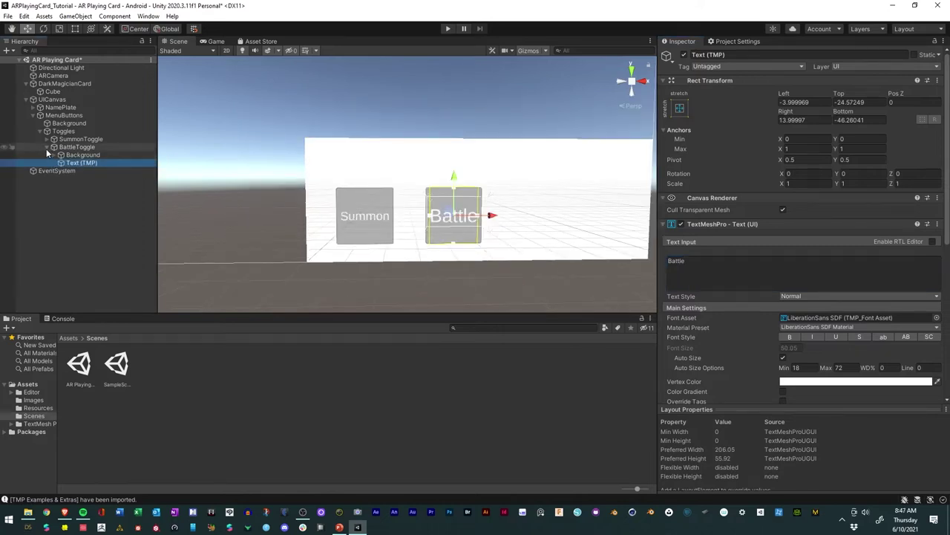
click(46, 147)
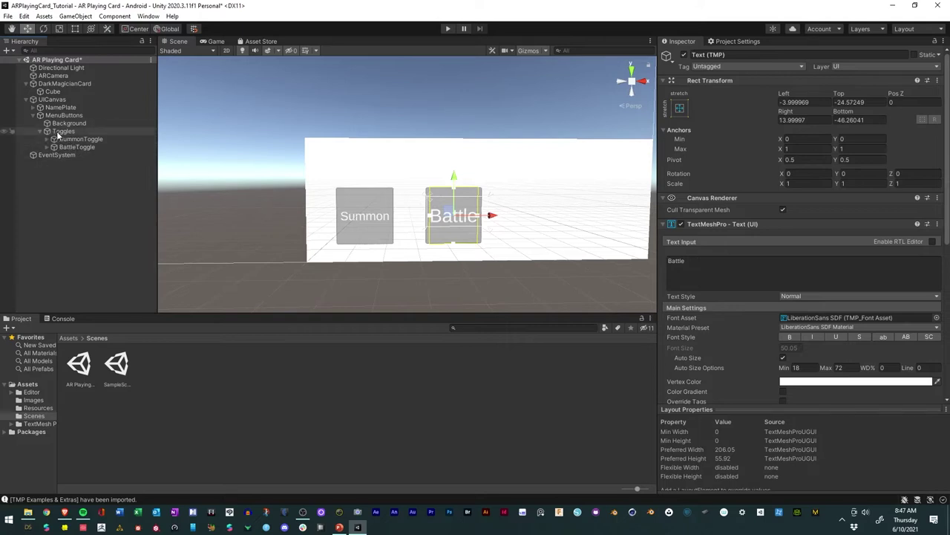
Step: Create an empty object named Summons directly under MenuButtons, between Background and Toggles
right_click(59, 132)
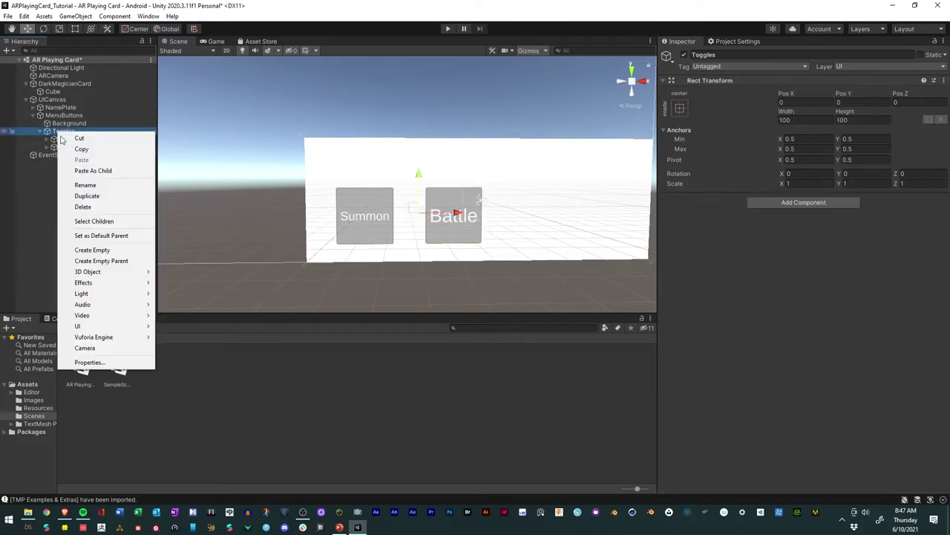
click(102, 250)
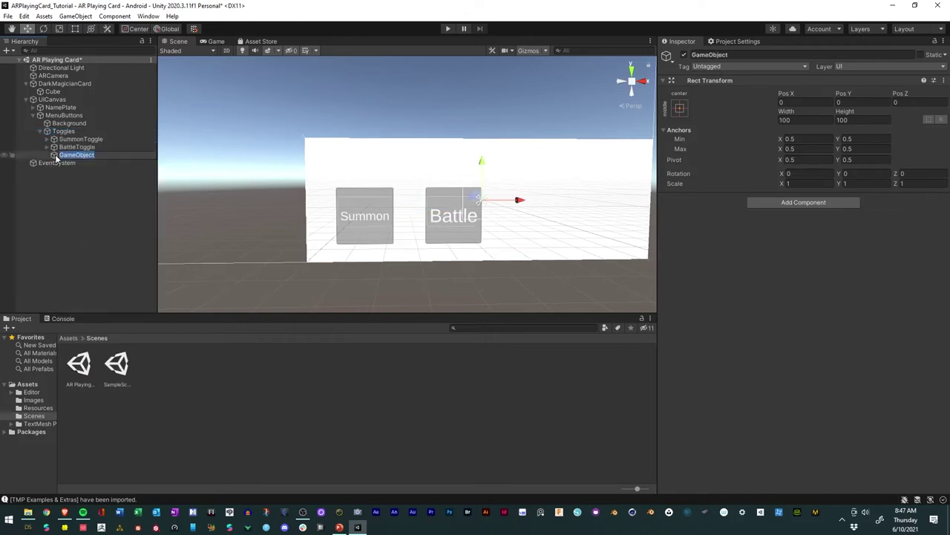
drag(55, 156, 53, 140)
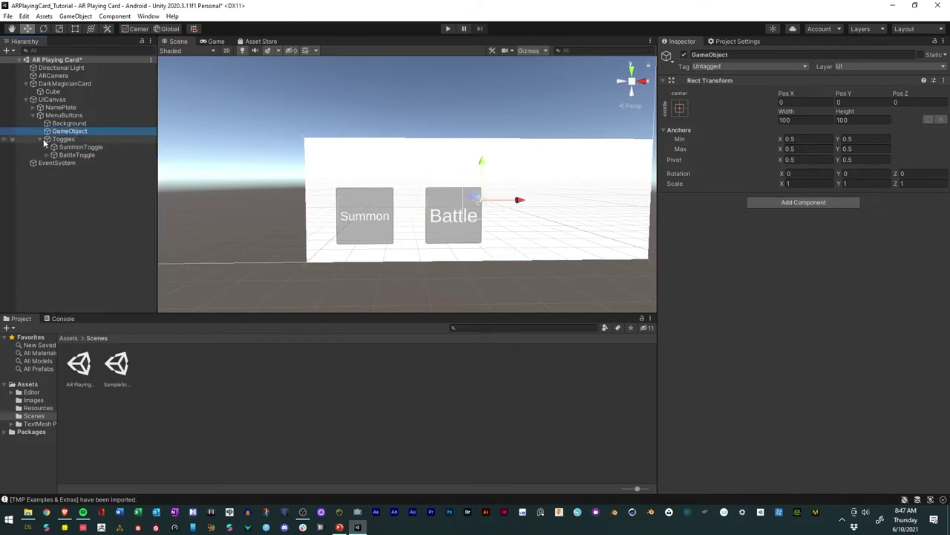
click(42, 140)
right_click(67, 133)
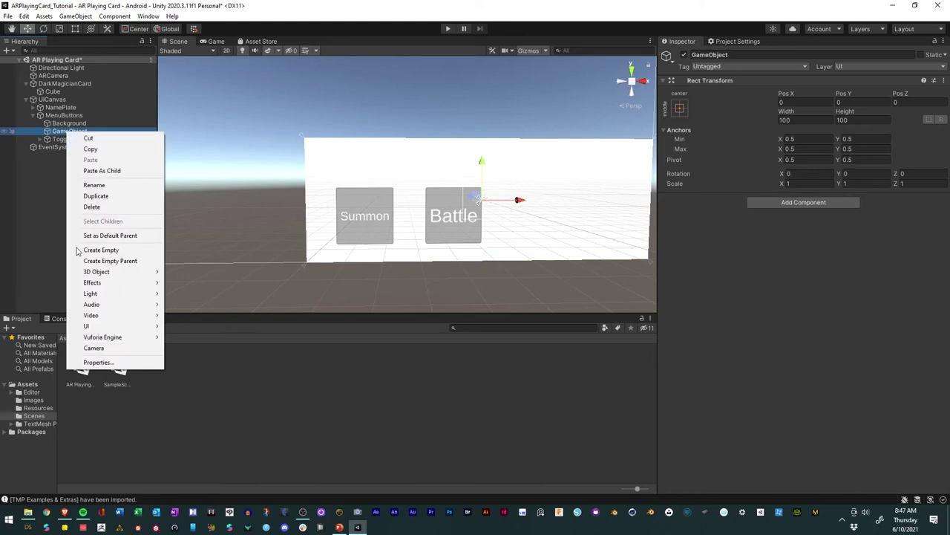
click(57, 138)
key(F2)
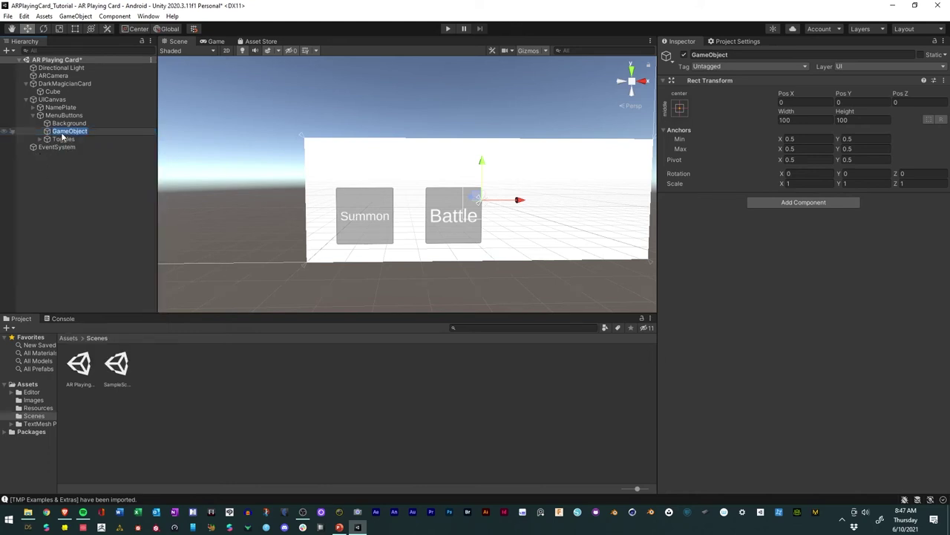
text(Summons)
key(Return)
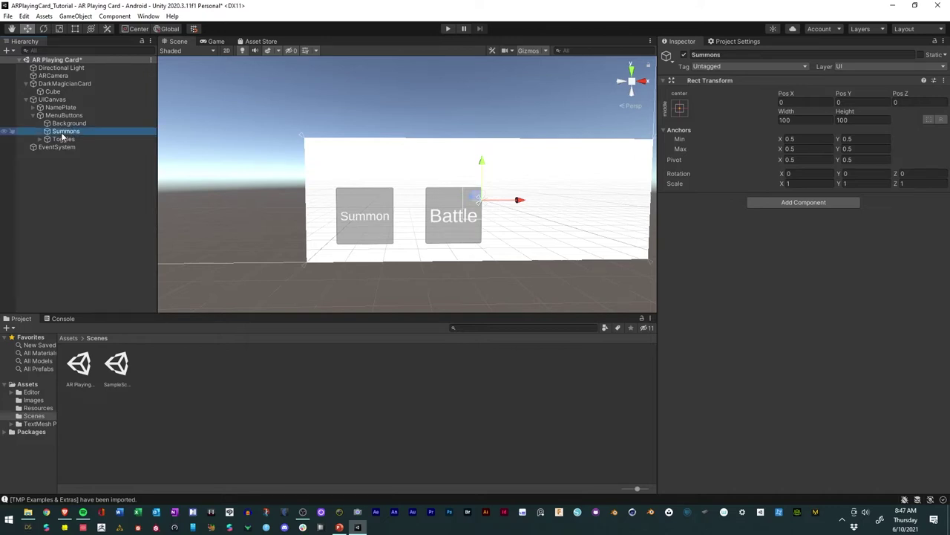
Step: Duplicate the Summons object and rename the copy BattleBtns
right_click(63, 138)
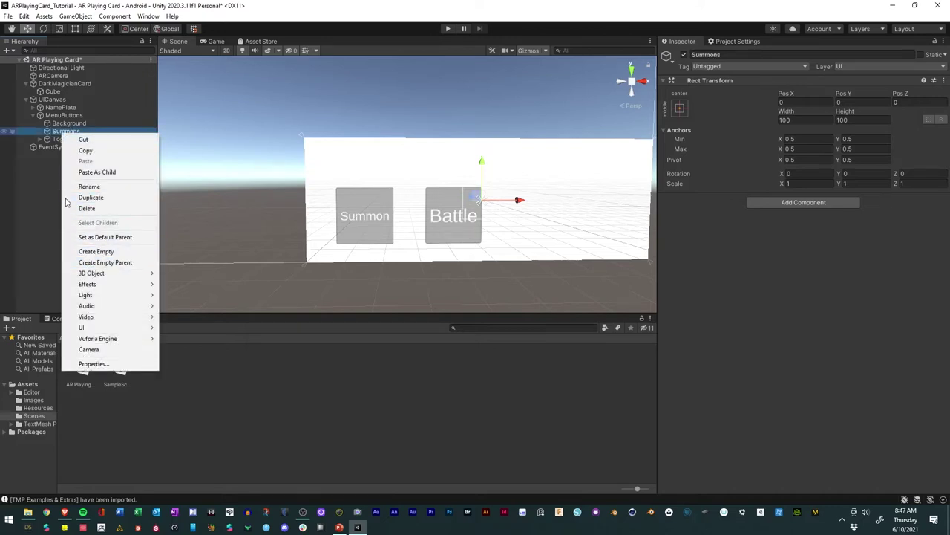
click(78, 197)
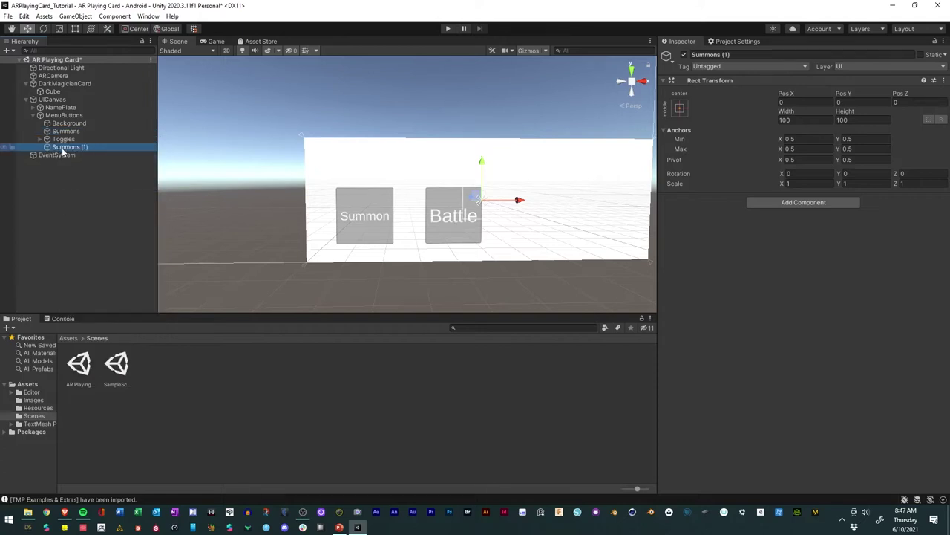
click(63, 147)
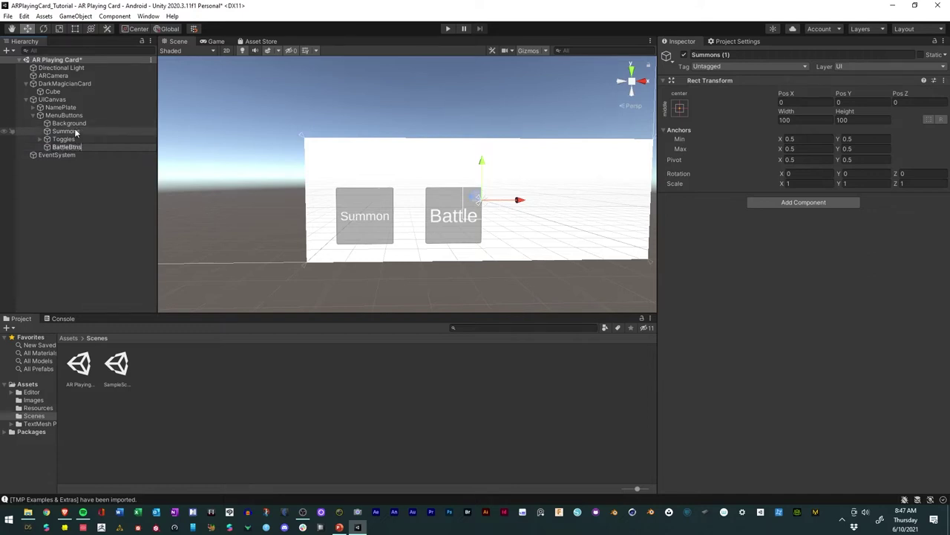
Step: Rename the original Summons object SummonBtns
click(76, 131)
click(76, 133)
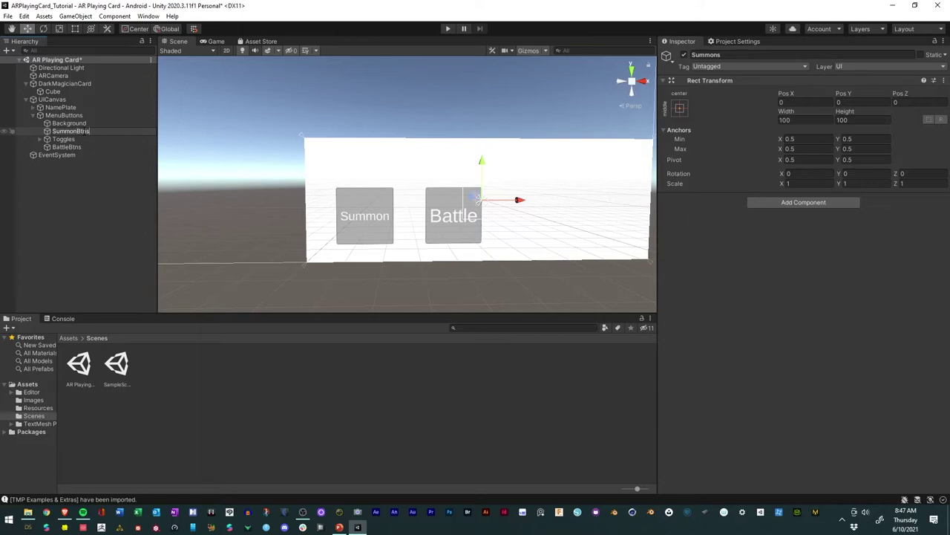
key(Return)
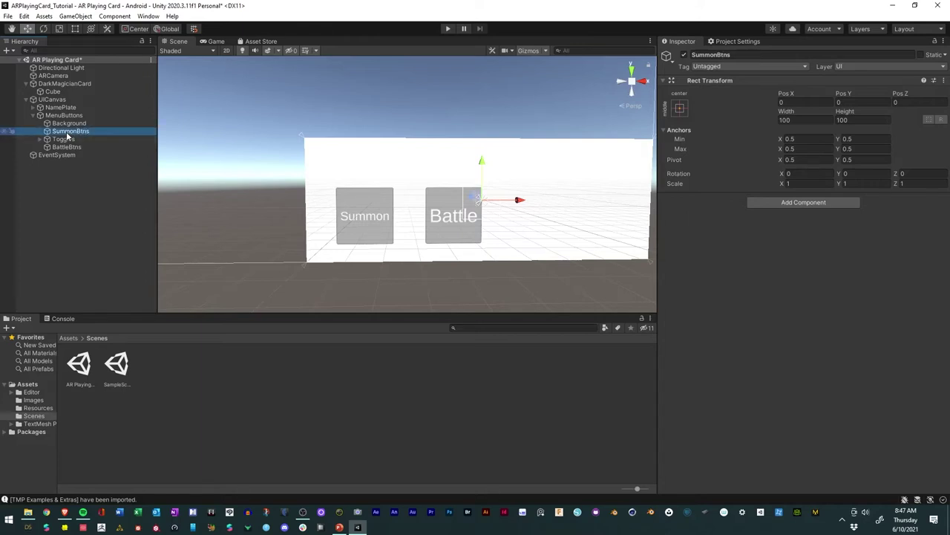
Step: Move SummonBtns to the end of MenuButtons' children, below BattleBtns
drag(68, 132, 67, 155)
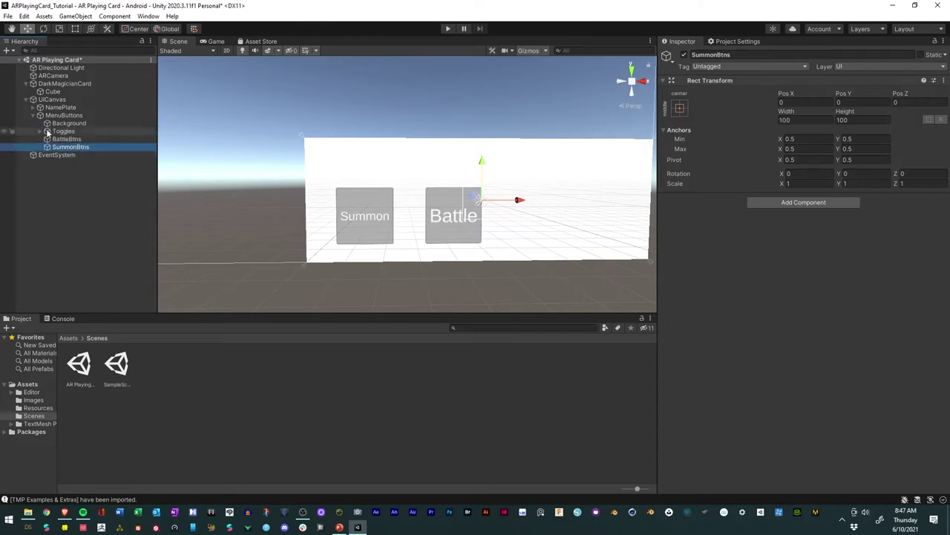
click(62, 133)
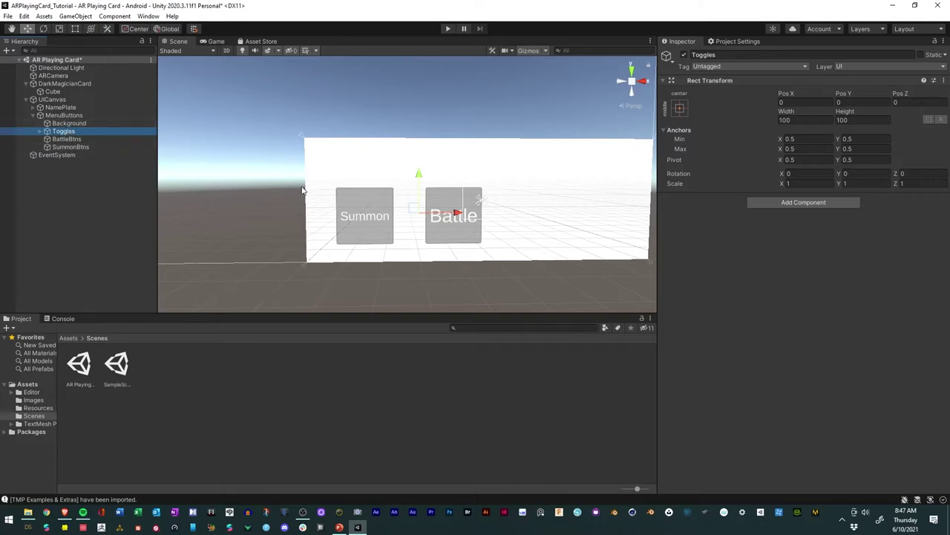
Step: Add a TextMeshPro button as a child of SummonBtns and raise it to about Pos Y 78
click(85, 148)
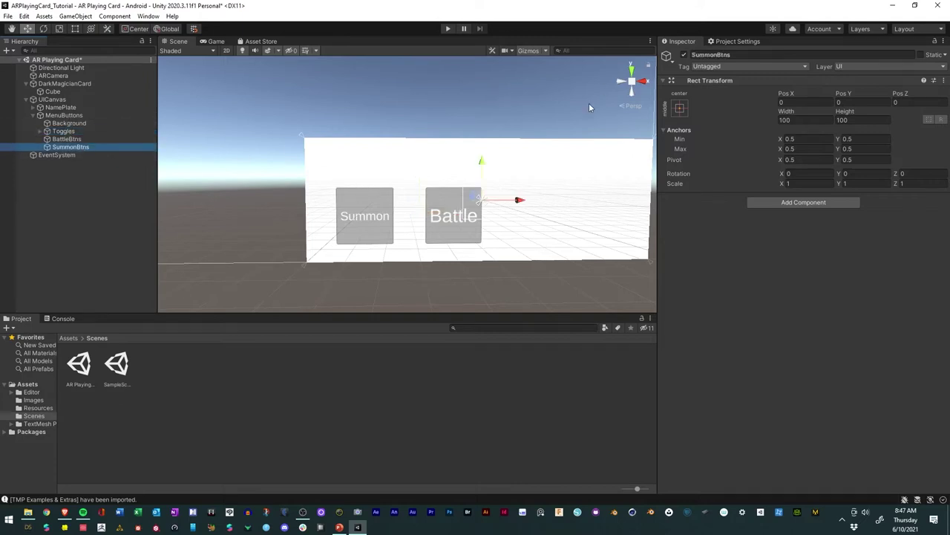
right_click(59, 148)
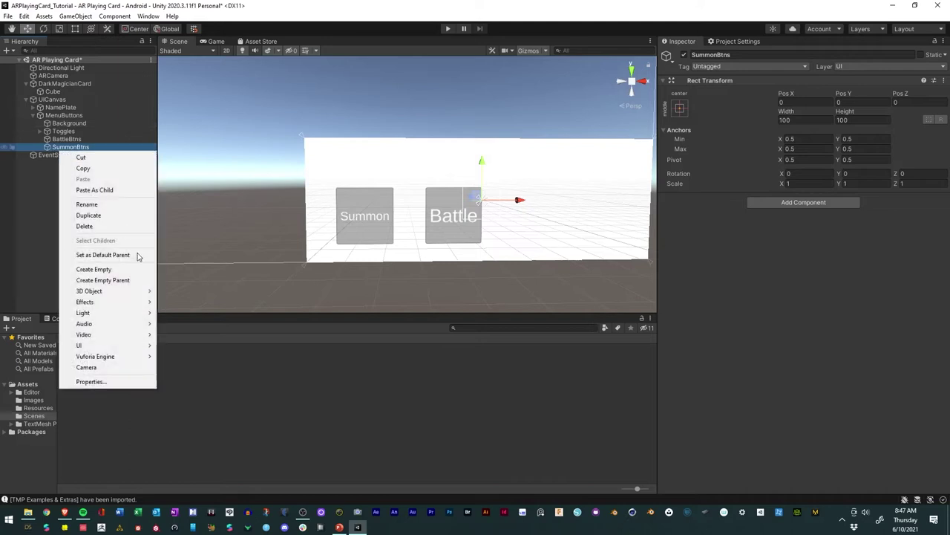
mouse_move(149, 346)
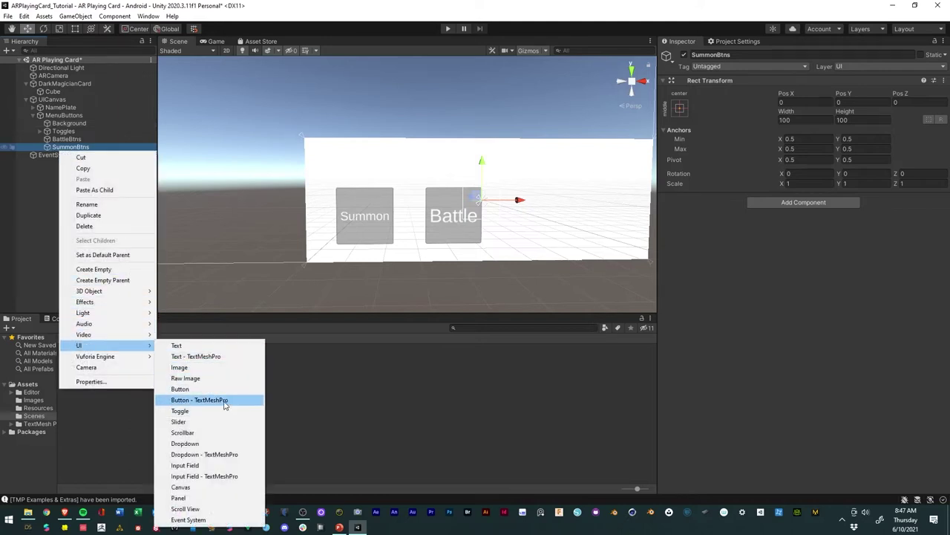
click(199, 399)
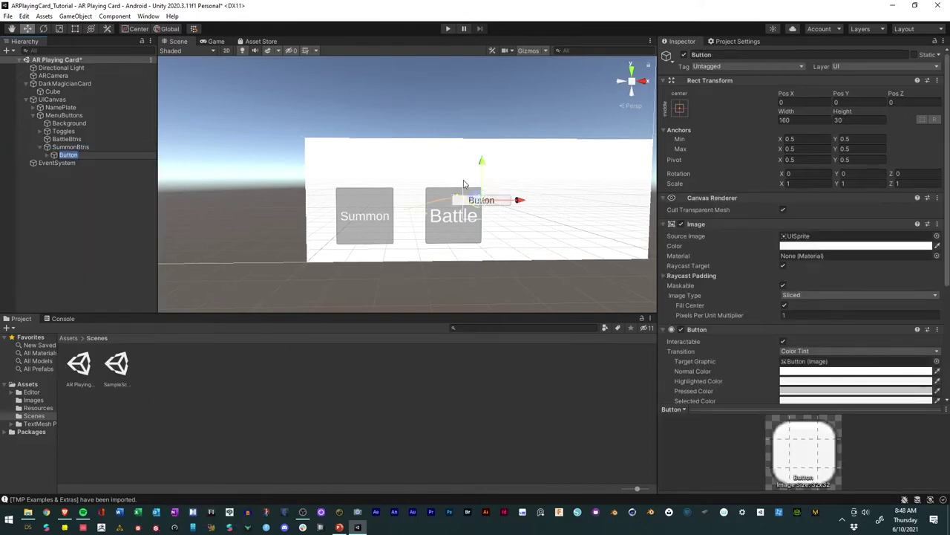
drag(482, 163, 483, 133)
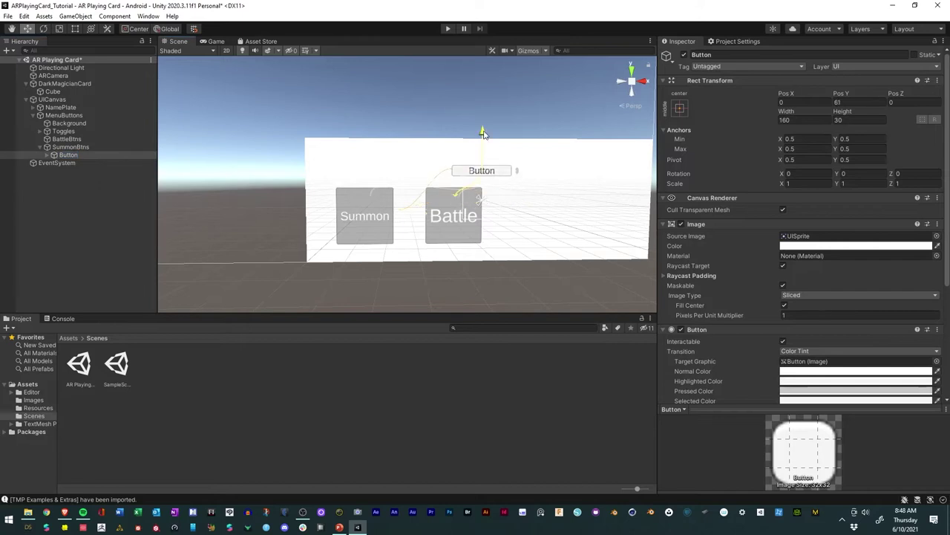
Step: Rename the new button under SummonBtns SummoningBtn
click(71, 156)
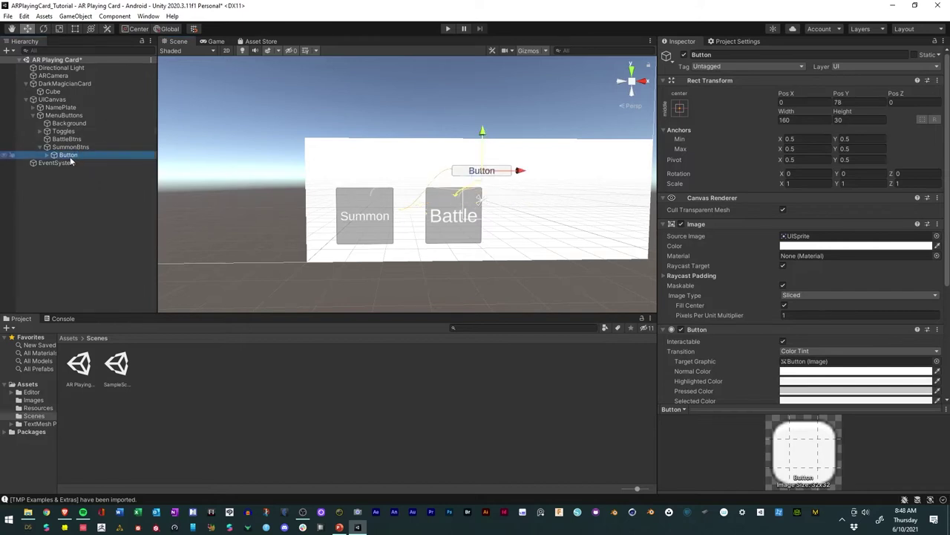
key(F2)
text(Summo)
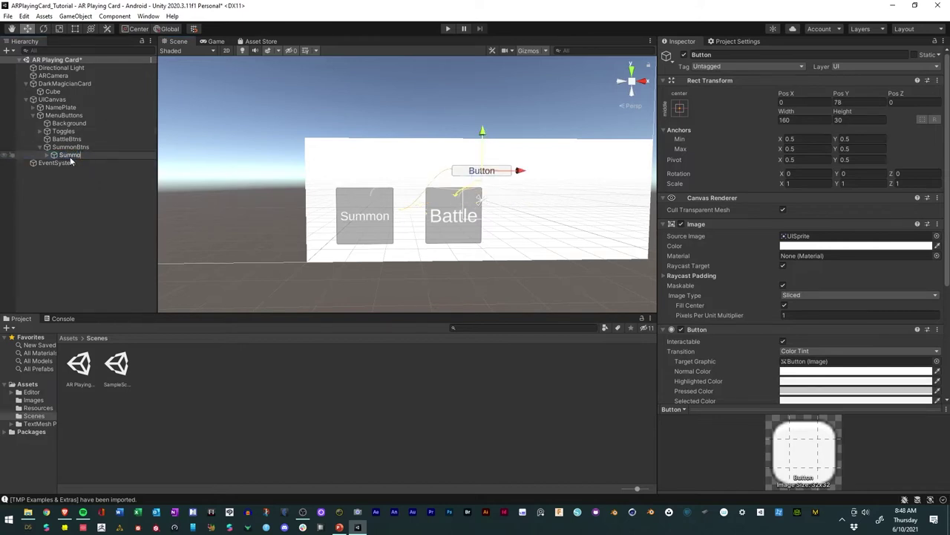
text(ningBtn)
click(46, 187)
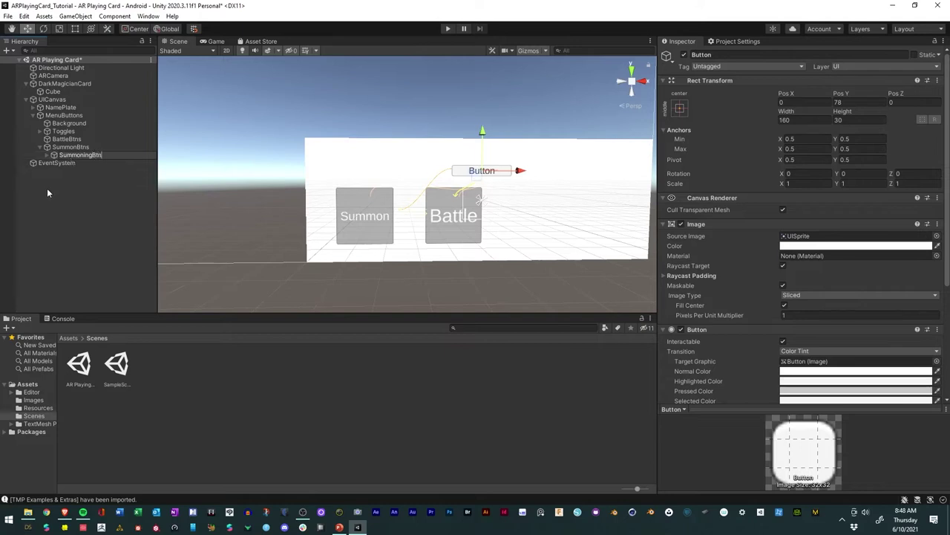
Step: Change the content of SummoningBtn's Text (TMP) to "Summon Monster"
click(67, 155)
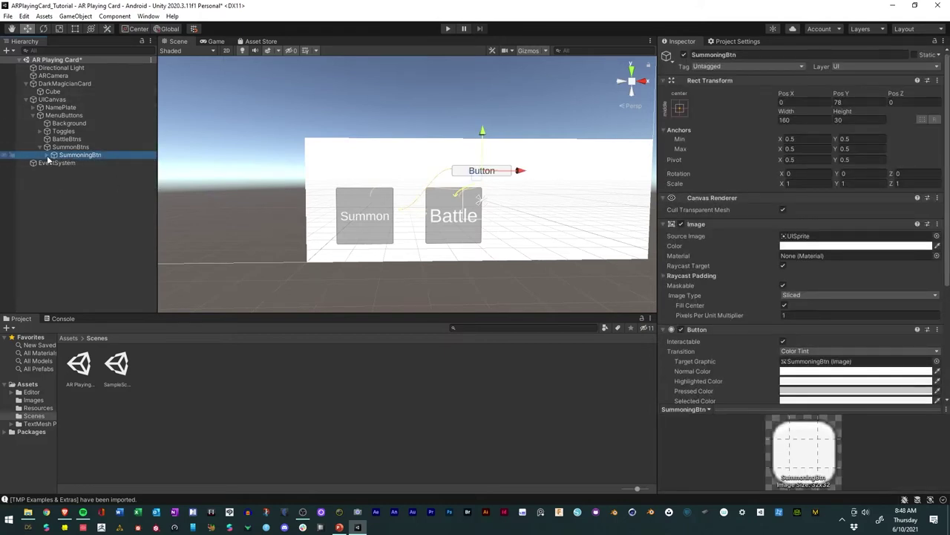
click(72, 163)
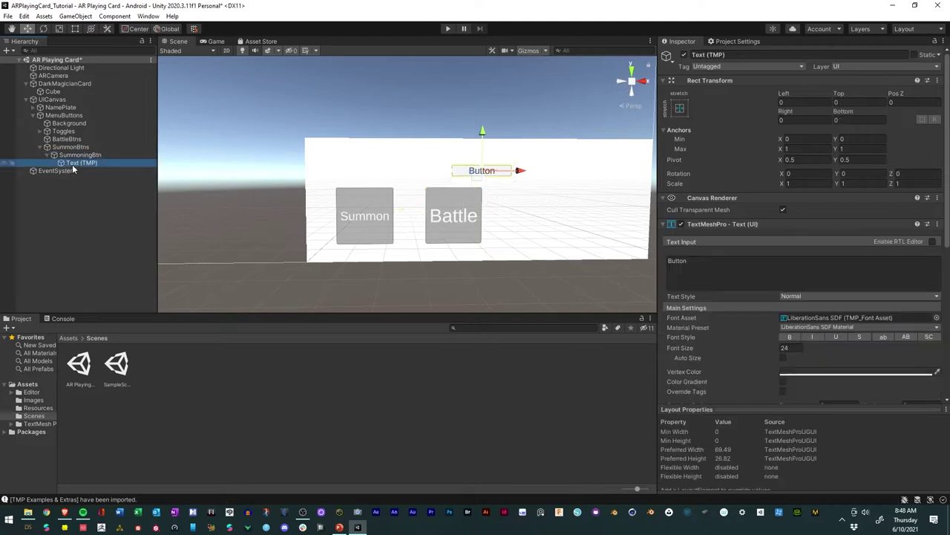
double_click(677, 260)
text(Summon)
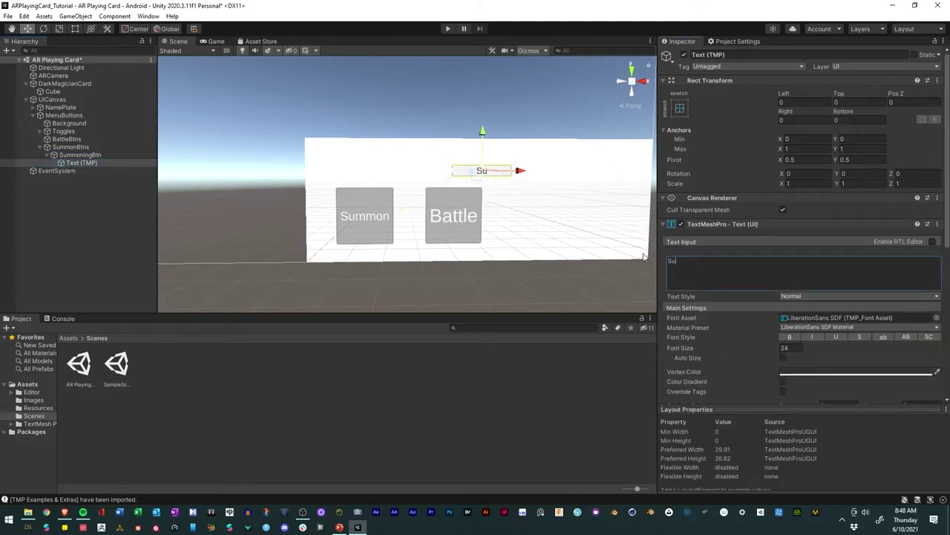
text( Monster)
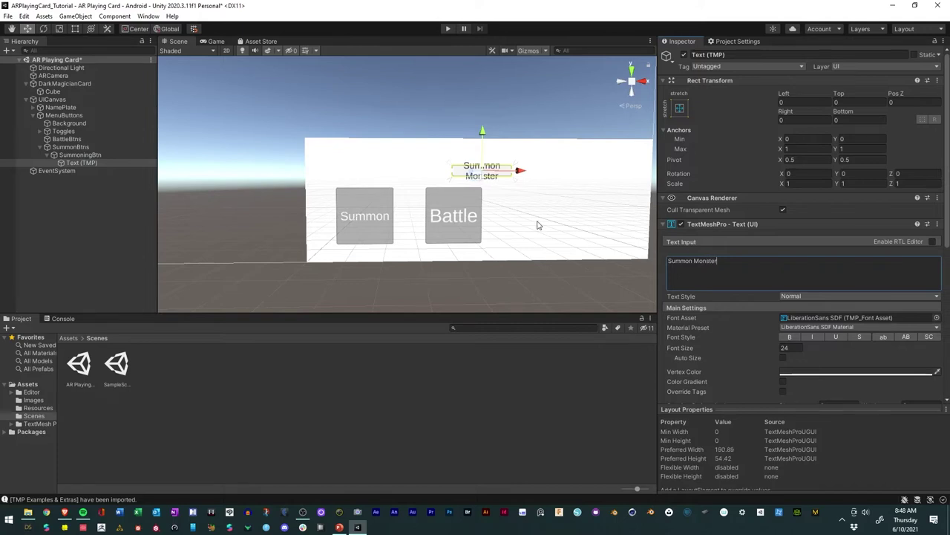
Step: Enlarge SummoningBtn evenly to a height of about 100 and place it above the Summon toggle at about Pos X -308, Pos Y 101
click(66, 155)
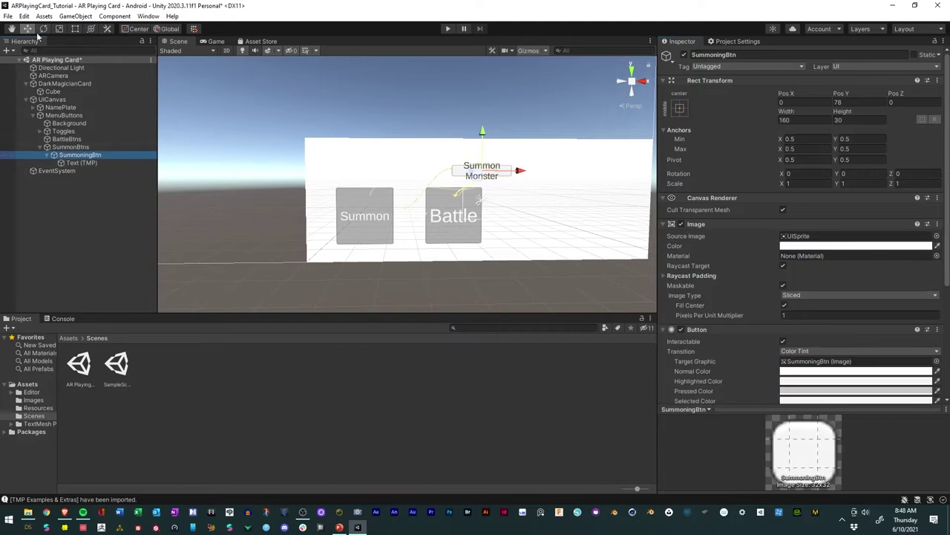
click(75, 28)
alt+drag(495, 166, 499, 152)
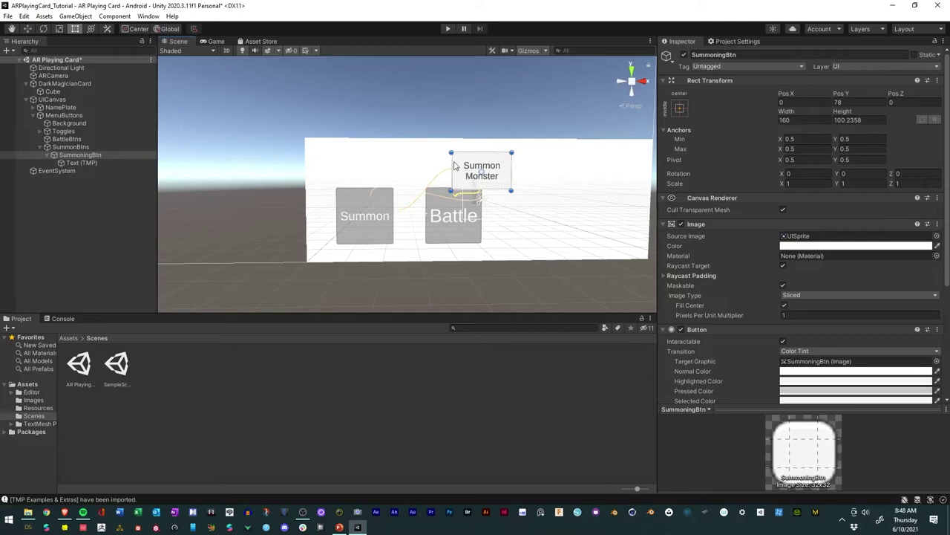
click(30, 28)
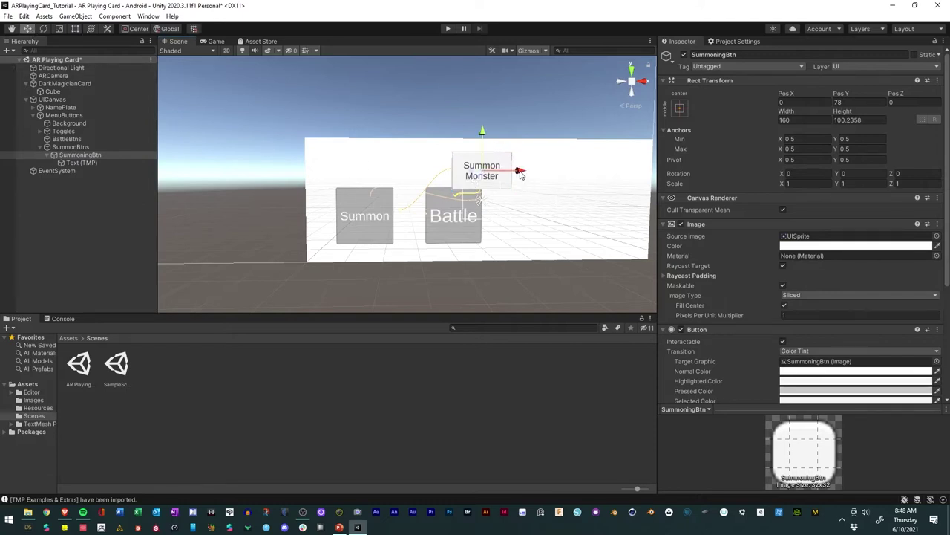
drag(519, 171, 403, 164)
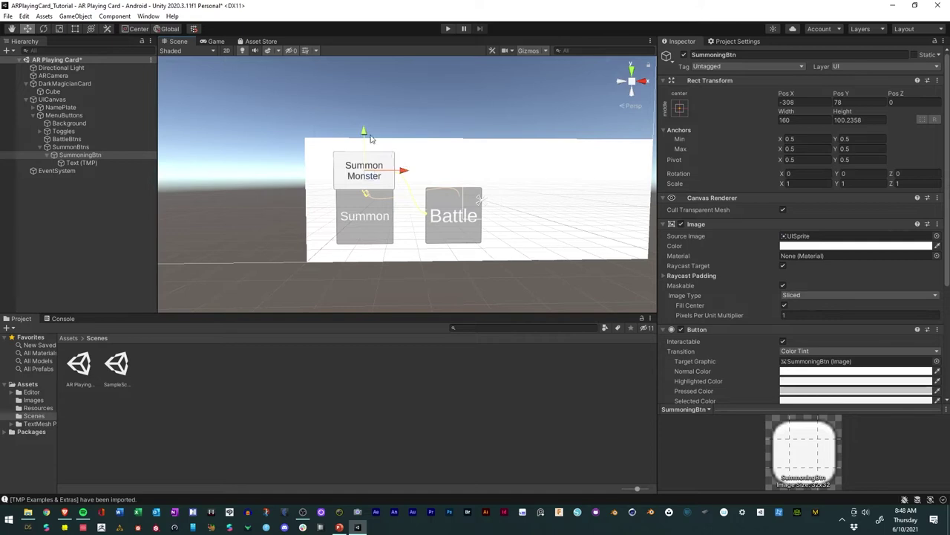
drag(364, 134, 364, 125)
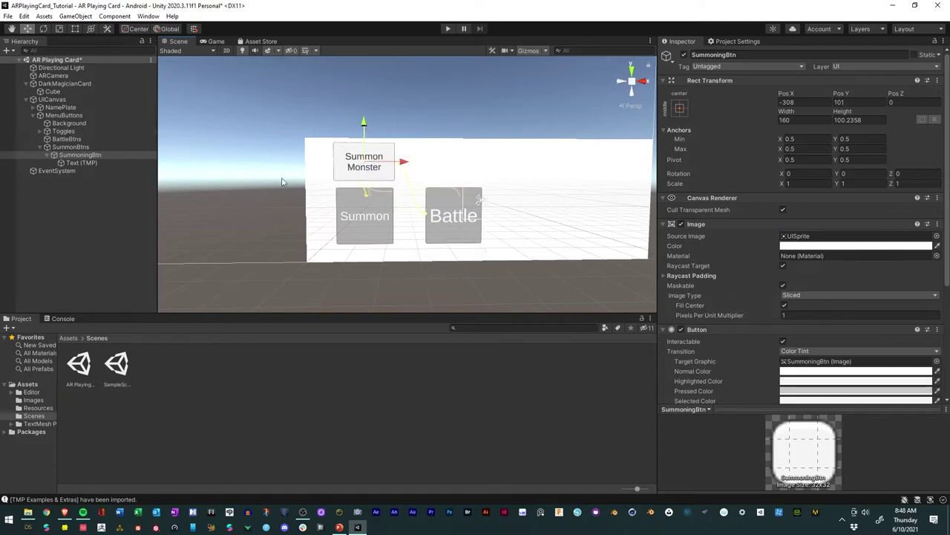
Step: Set SummoningBtn's Highlighted Color to bright red
scroll(741, 292, down, 3)
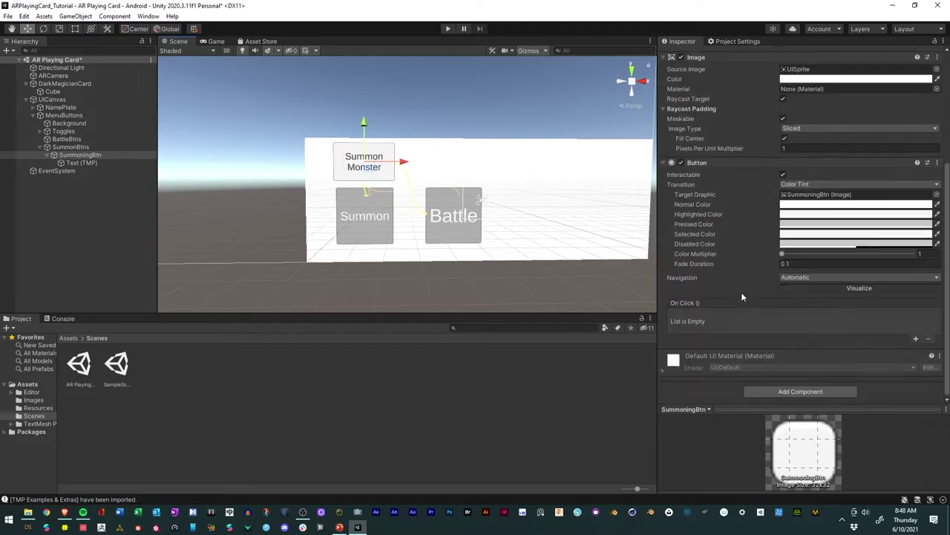
scroll(741, 290, up, 2)
scroll(750, 289, down, 2)
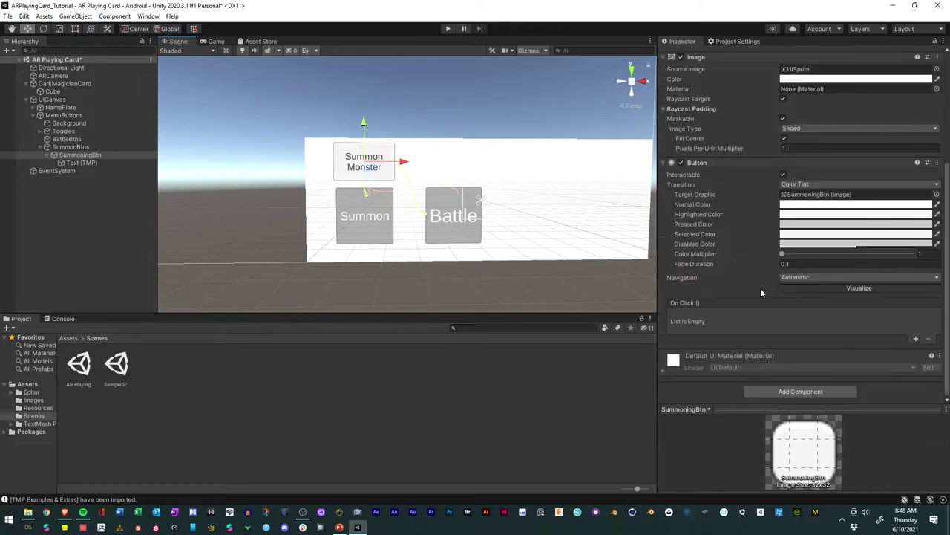
click(816, 215)
drag(894, 278, 899, 270)
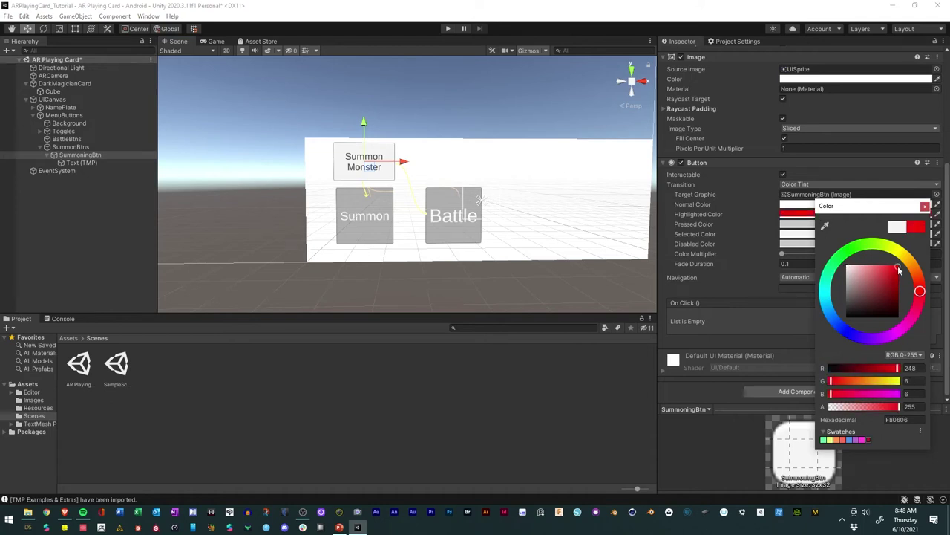
click(924, 206)
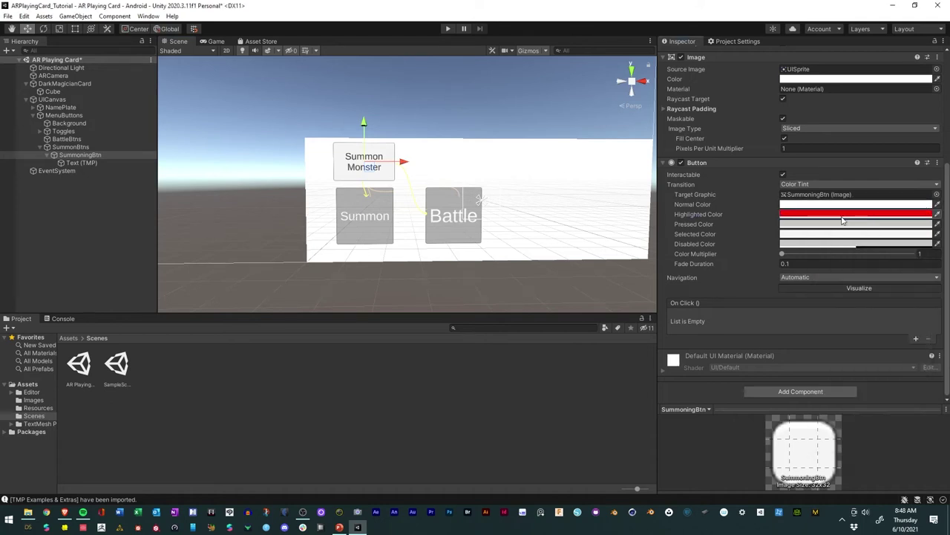
Step: Set SummoningBtn's Pressed Color to bright yellow
click(812, 228)
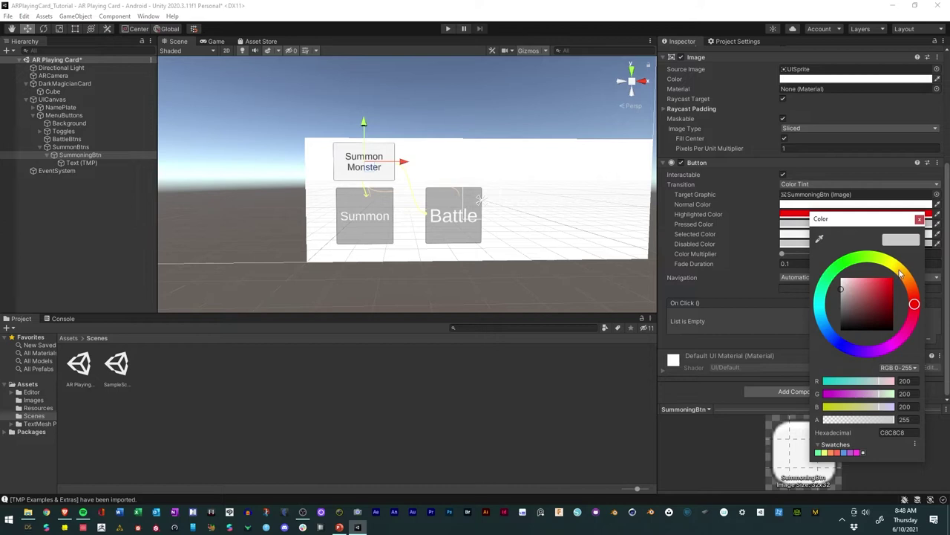
drag(900, 273, 889, 266)
click(889, 281)
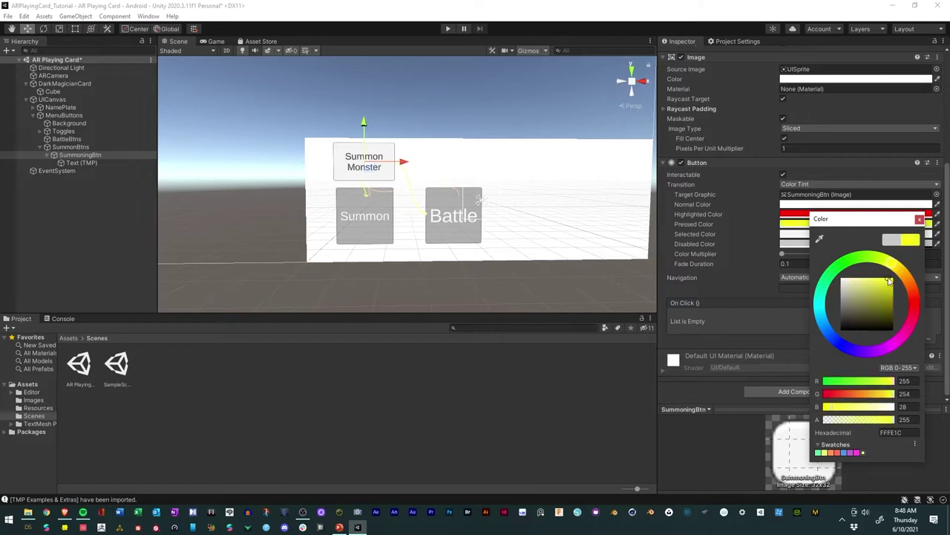
click(920, 219)
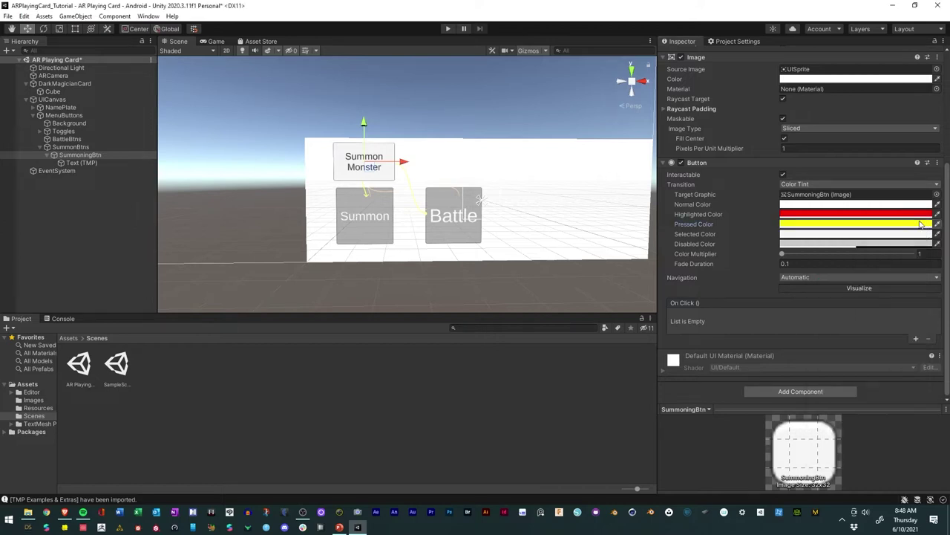
Step: Set SummoningBtn's Selected Color to a dark gold
click(800, 235)
drag(899, 285, 892, 278)
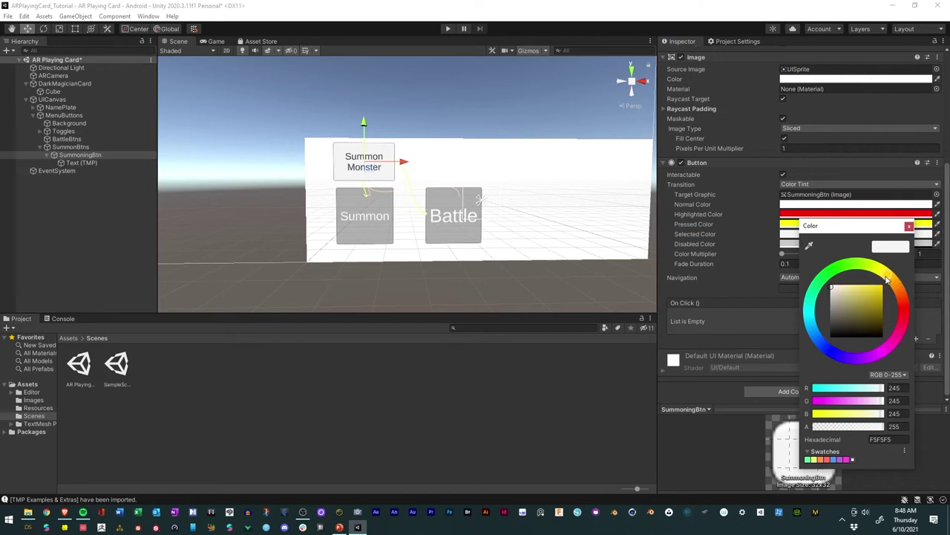
click(871, 308)
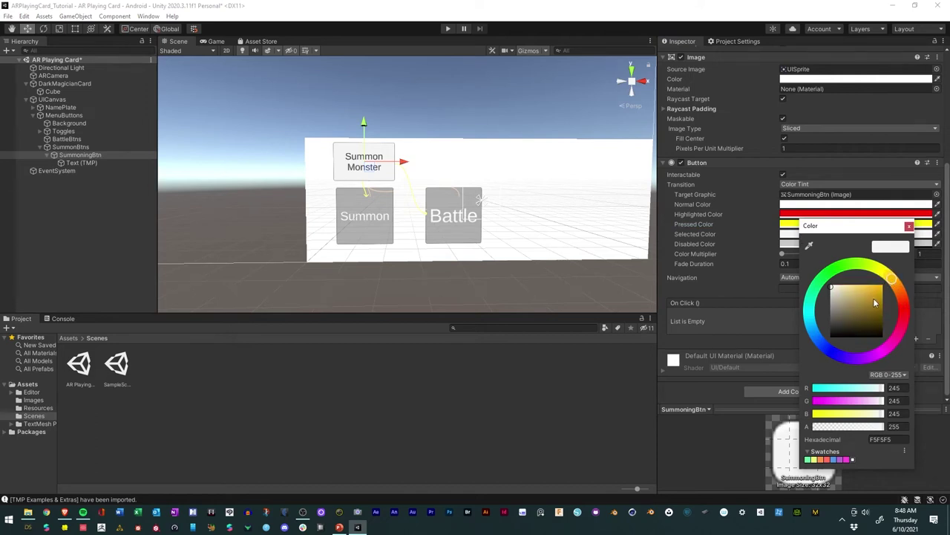
click(909, 226)
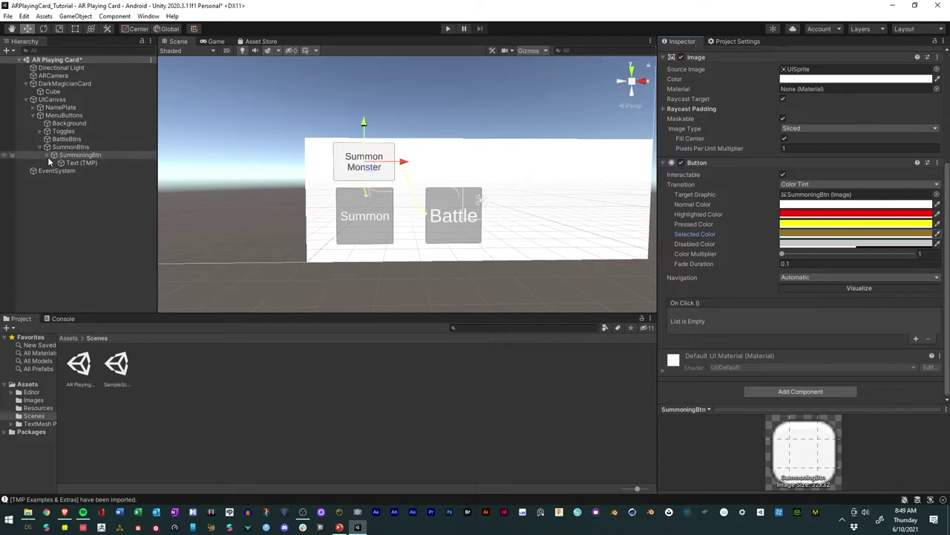
Step: Duplicate SummoningBtn and shift the copy along X so it sits above the Battle toggle
click(47, 155)
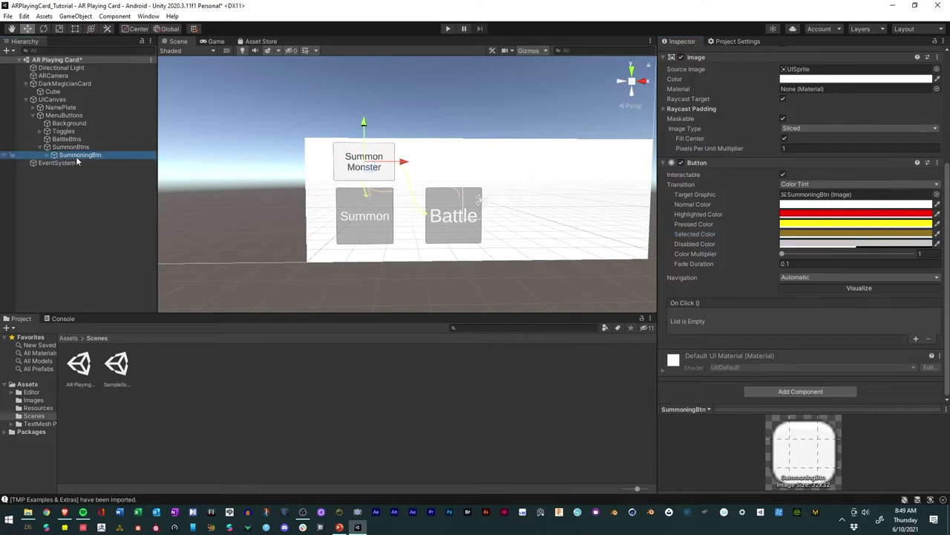
key(ctrl+d)
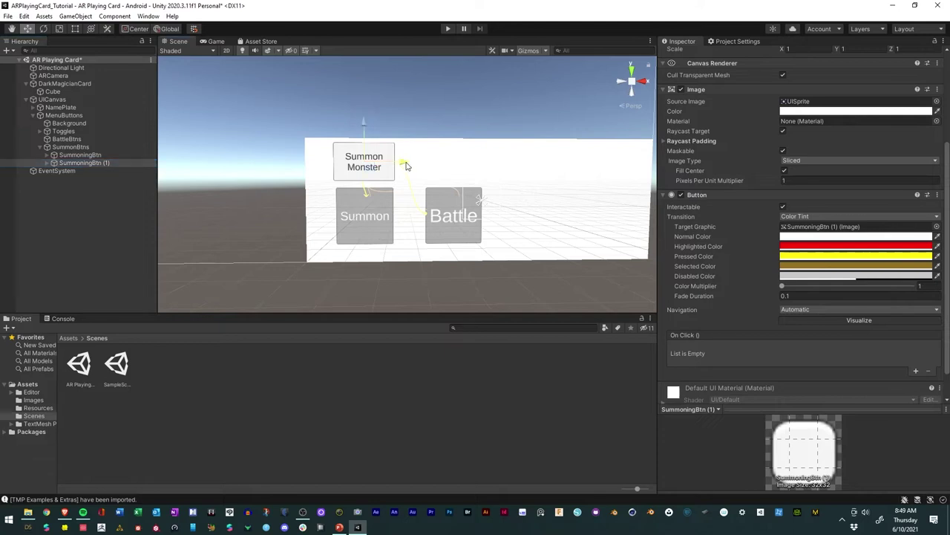
drag(405, 164, 489, 163)
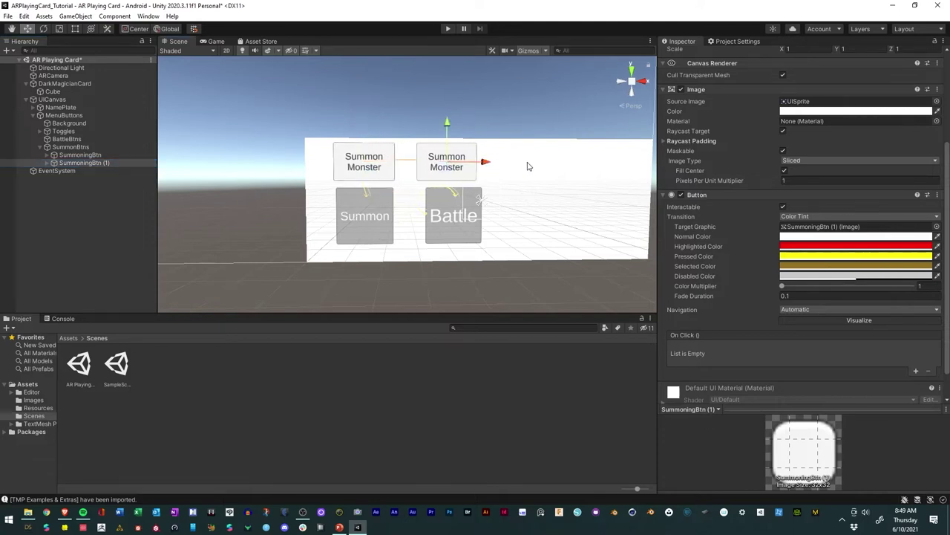
Step: Expand the duplicated button's hierarchy and rename the button WithdrawBtn
click(46, 163)
click(78, 164)
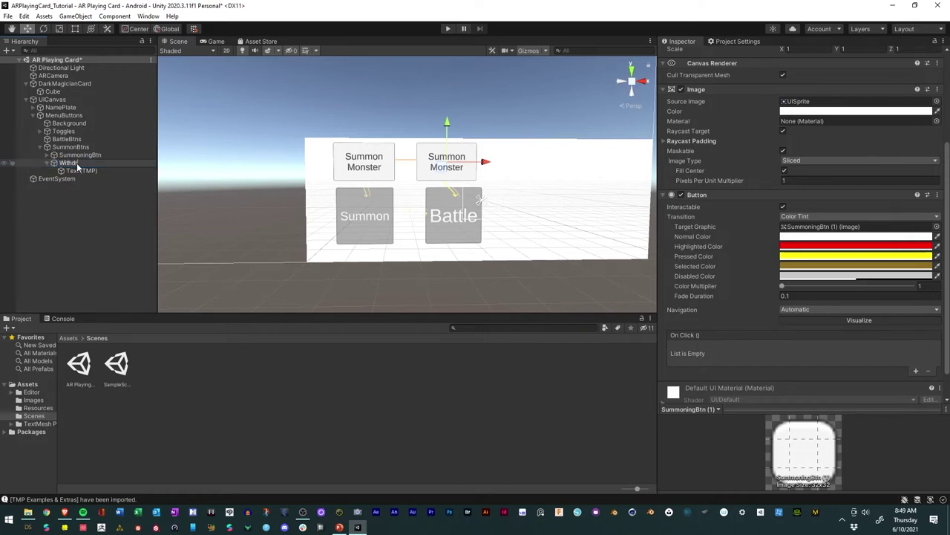
text(WithdrawBtn)
key(Return)
Step: Change WithdrawBtn's label text to "Withdraw Monster"
click(79, 171)
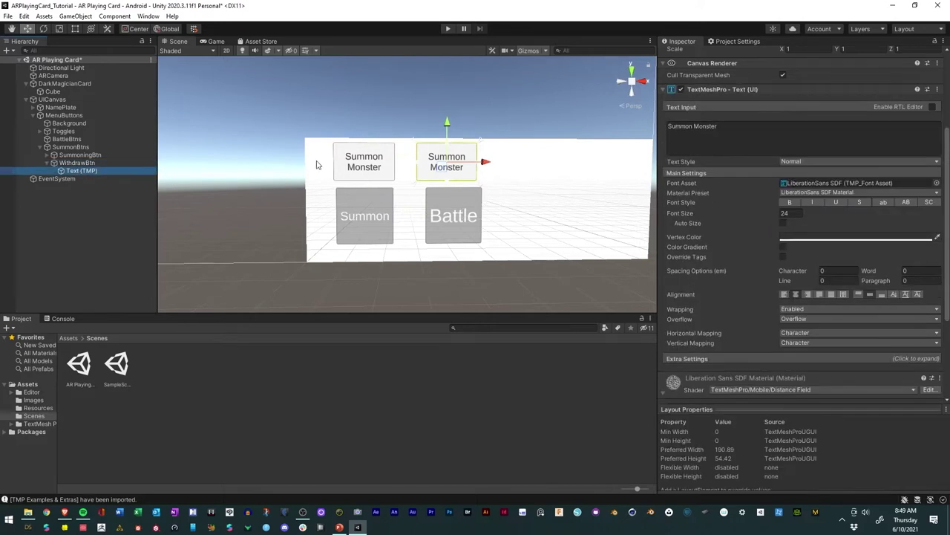
double_click(690, 126)
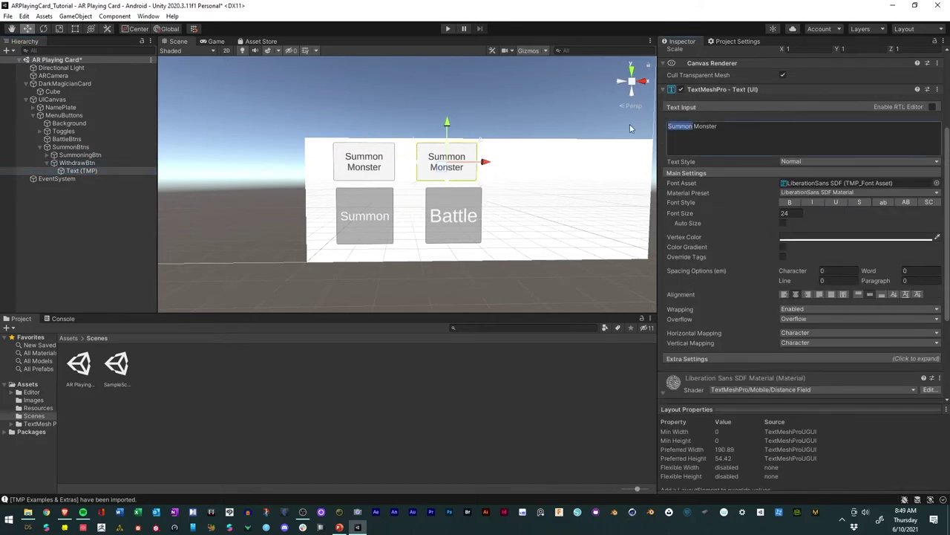
text(Withdraw)
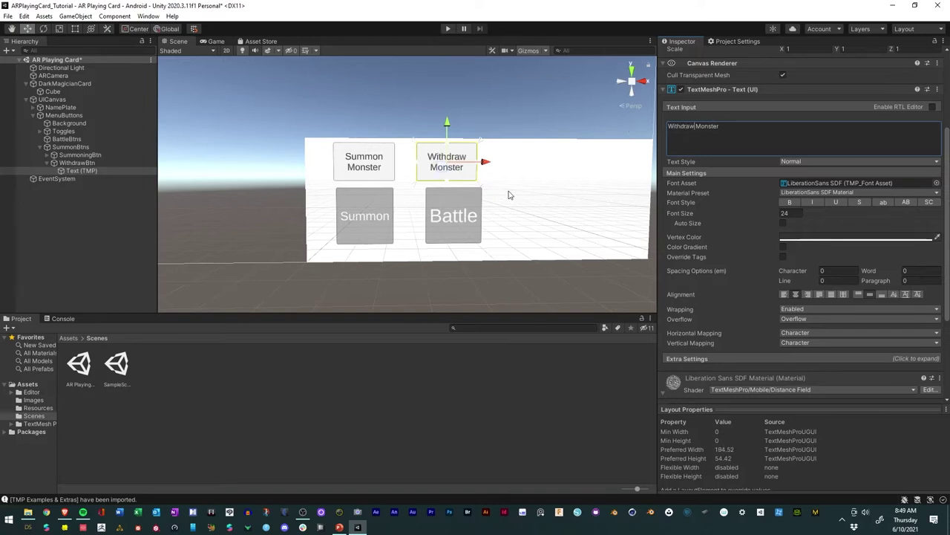
Step: Set WithdrawBtn's Pressed Color to bright green (10FF53) and its Selected Color to dark green (259045)
click(77, 163)
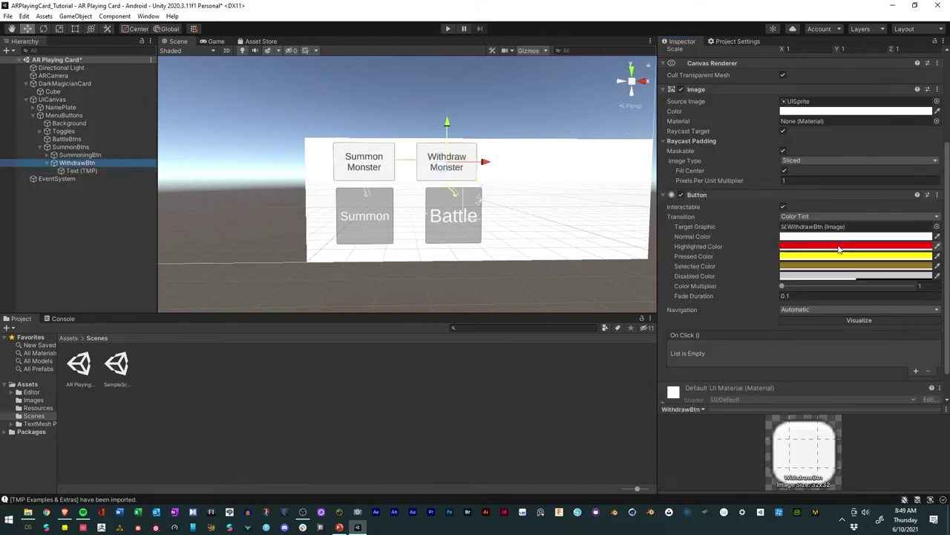
click(807, 256)
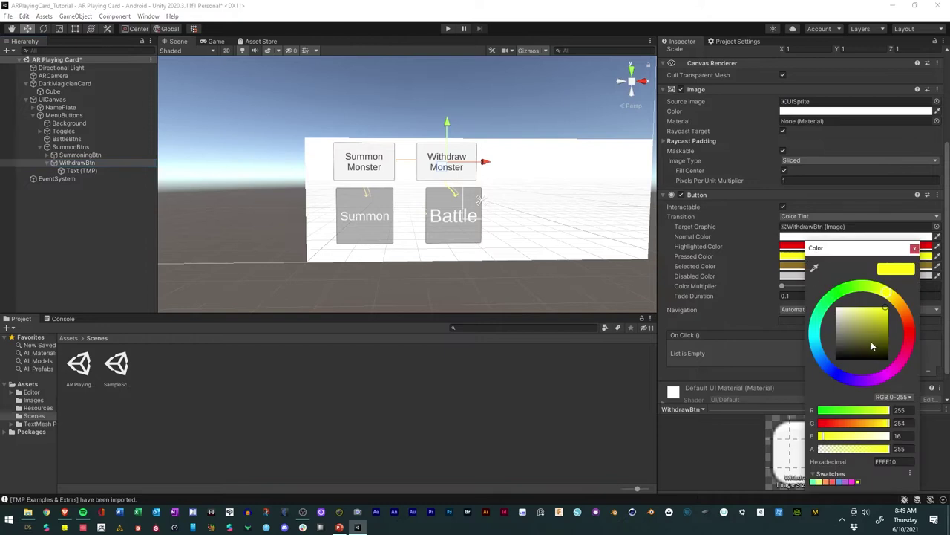
click(827, 305)
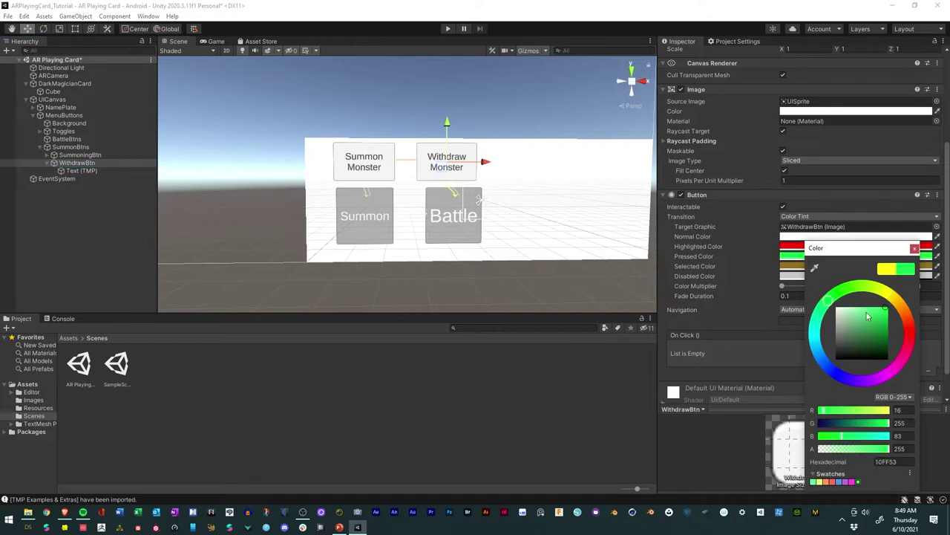
click(915, 248)
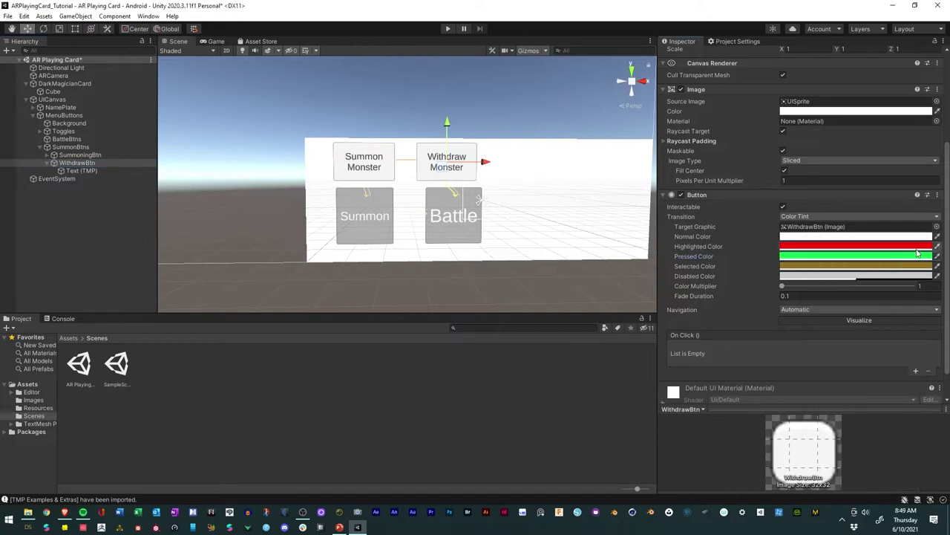
click(832, 266)
click(851, 310)
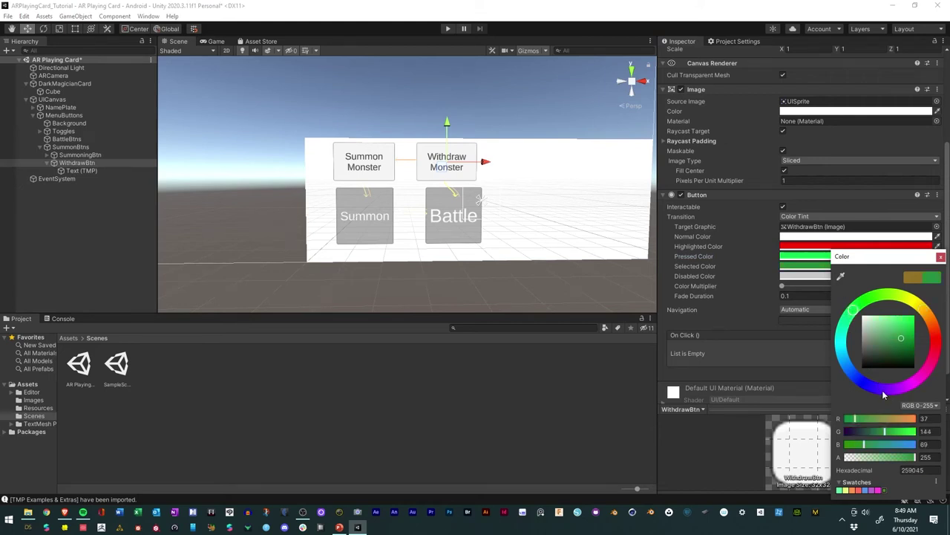
click(941, 256)
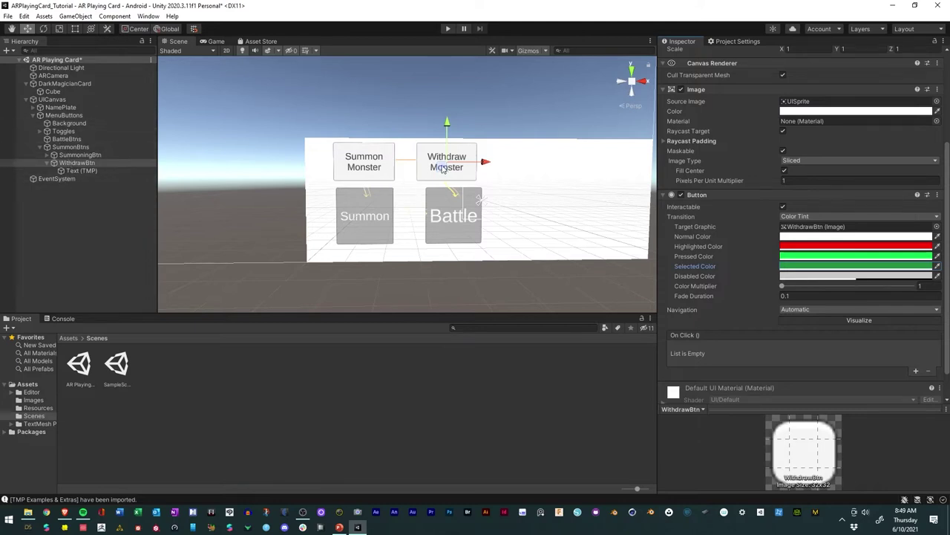
Step: Shift SummonToggle and BattleToggle together along X so SummonToggle sits between the two summon buttons
click(42, 130)
click(69, 147)
ctrl+click(71, 139)
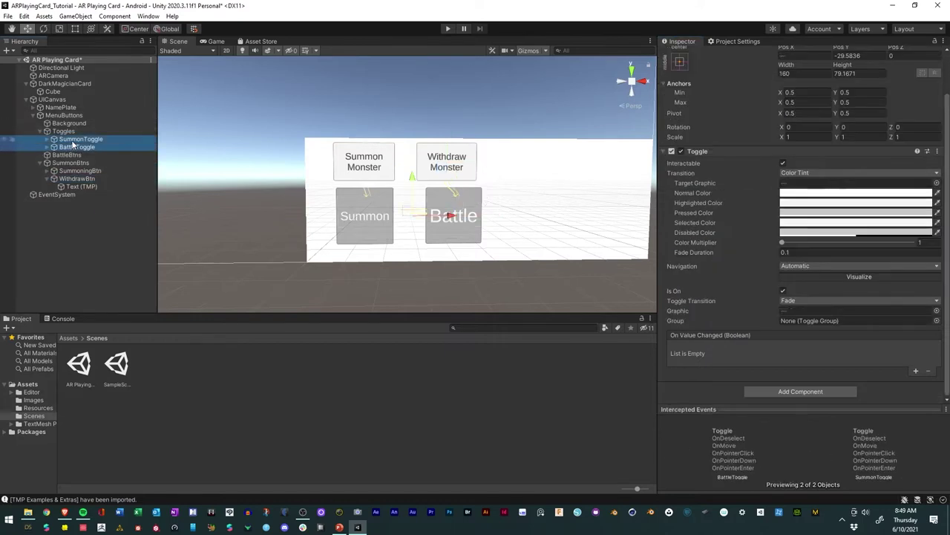
drag(450, 215, 489, 216)
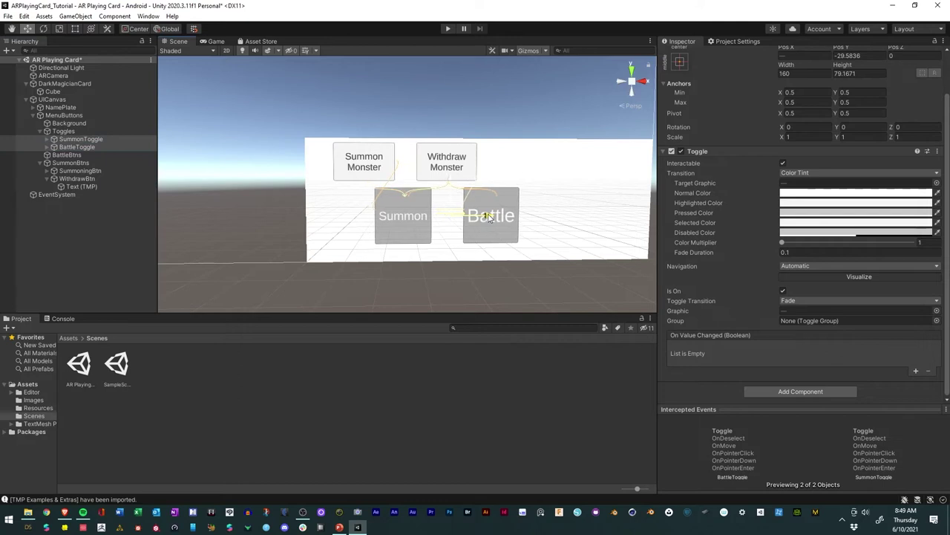
Step: Move BattleToggle alone farther along X to about Pos X 197, away from SummonToggle
click(67, 155)
click(69, 147)
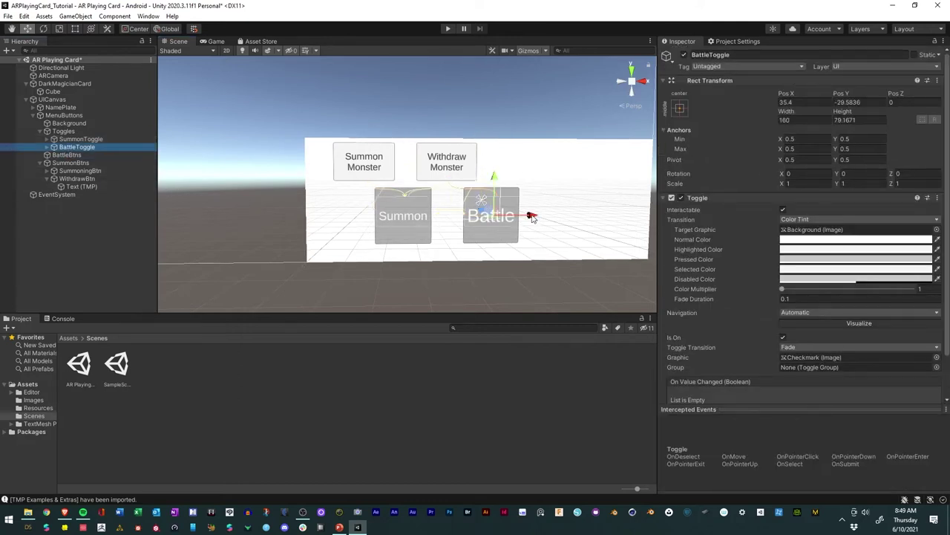
drag(532, 215, 592, 221)
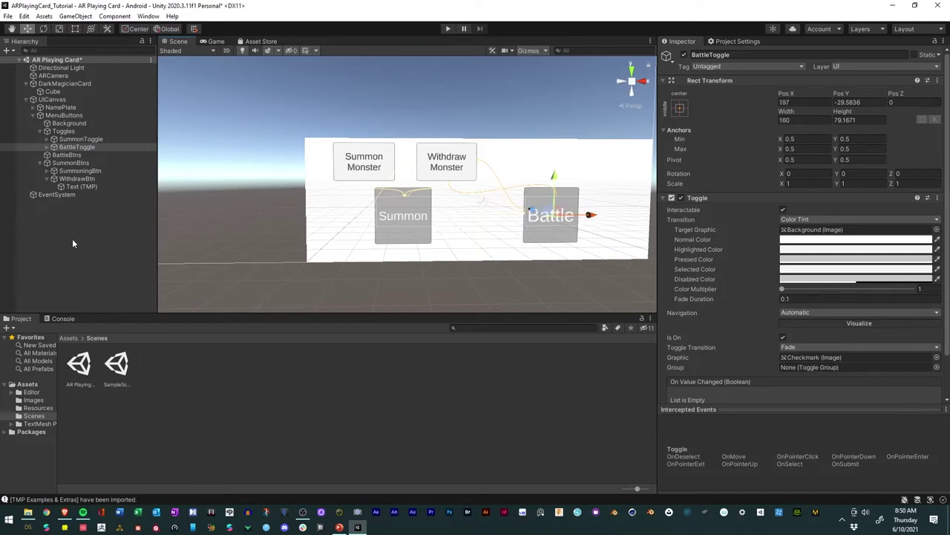
Step: Duplicate SummoningBtn and make the copy a child of BattleBtns
click(46, 179)
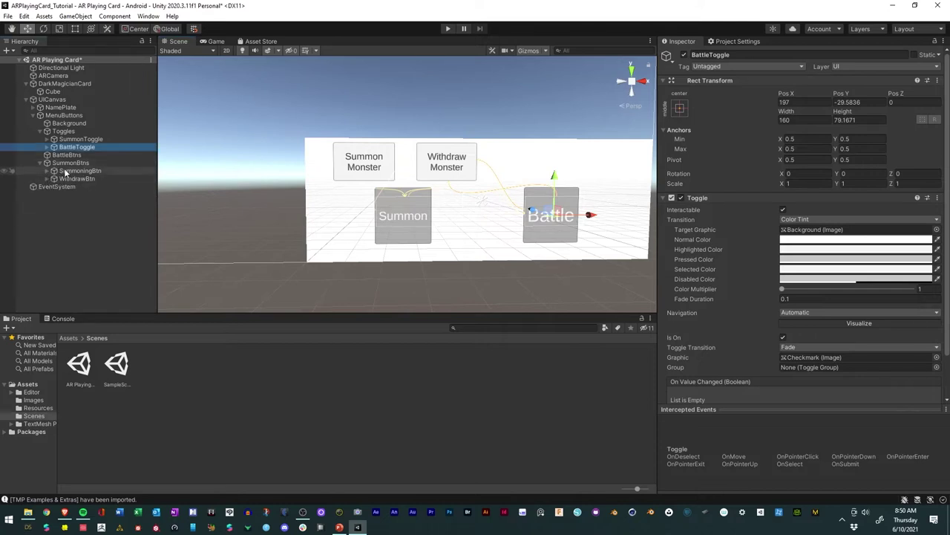
click(72, 173)
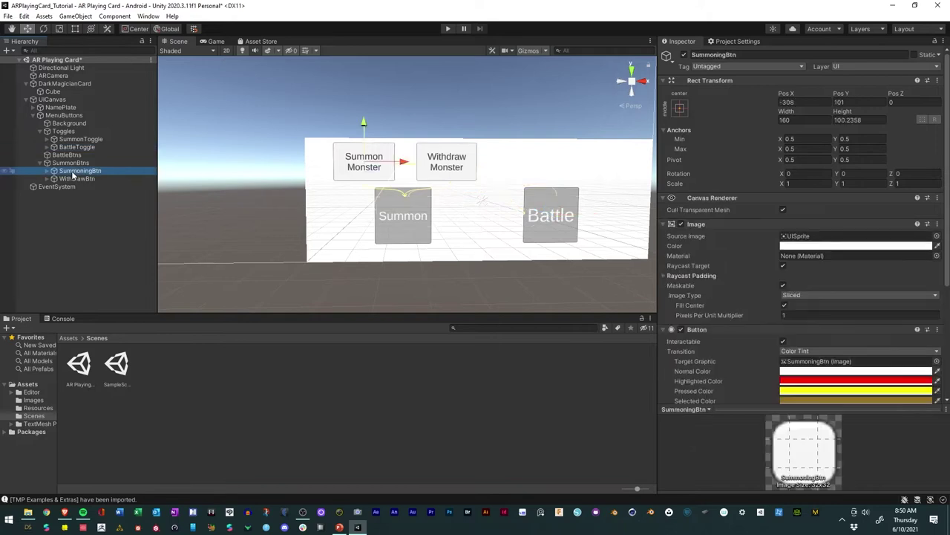
key(ctrl+d)
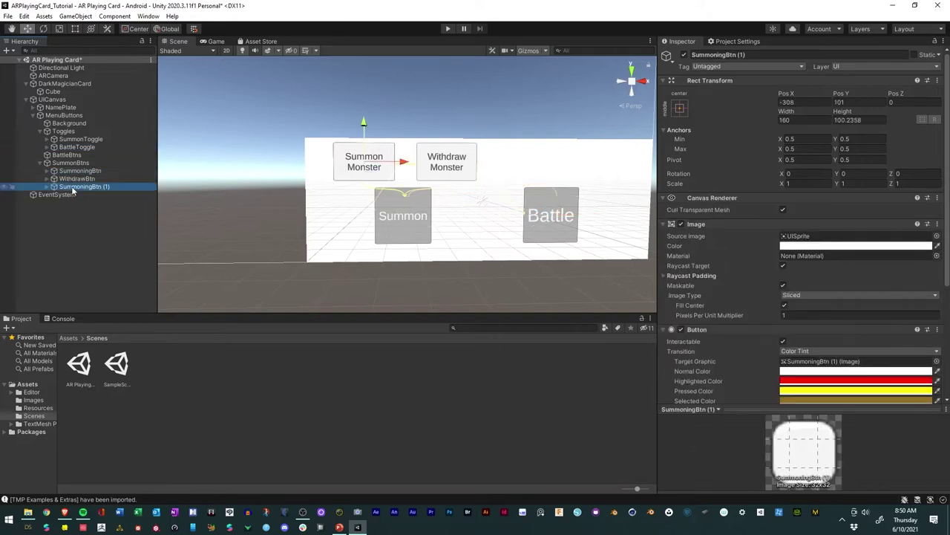
drag(72, 167, 67, 155)
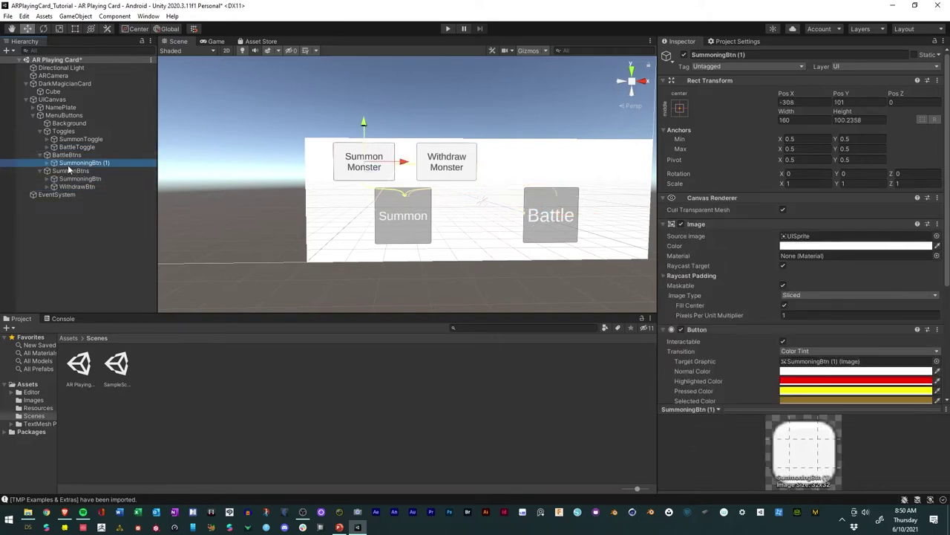
Step: Rename the copied button under BattleBtns to AttackButton
click(69, 163)
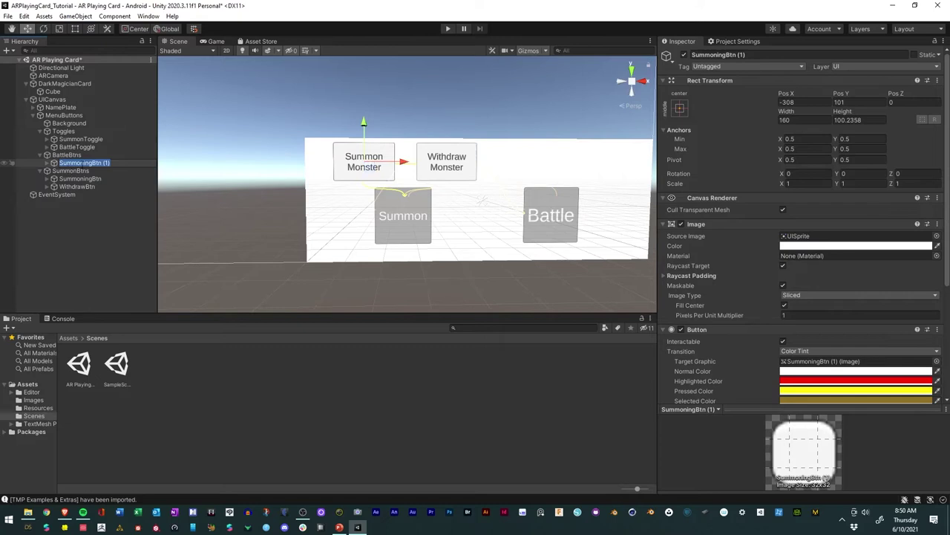
text(AttackB)
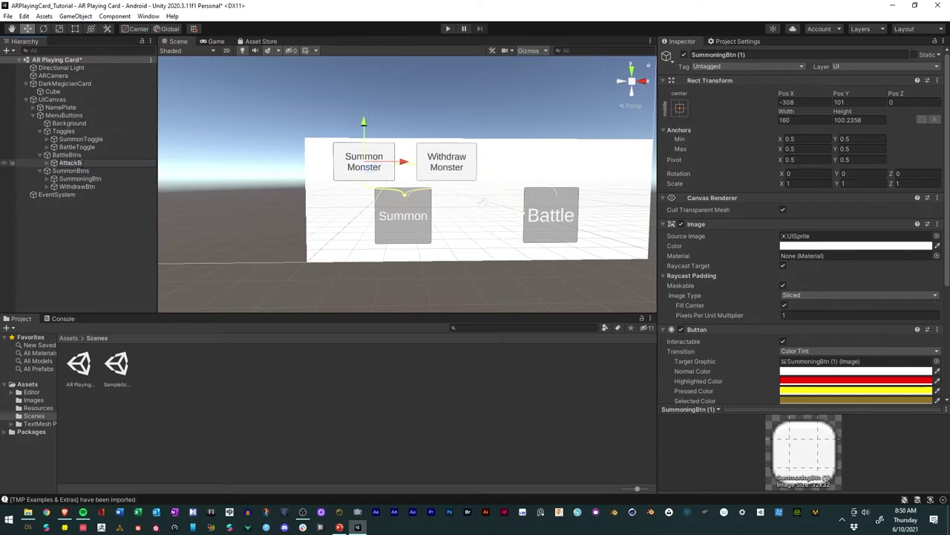
text(utton)
key(Return)
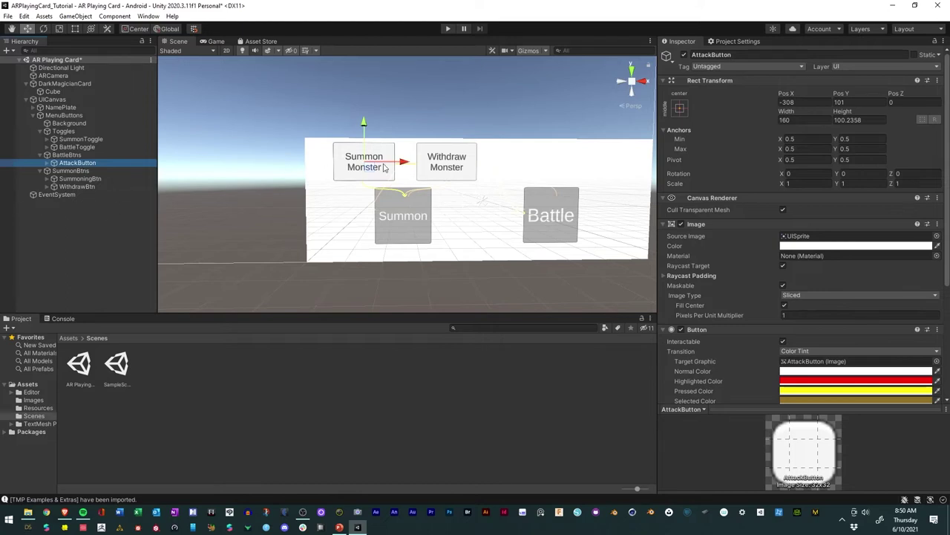
Step: Space out the button row by moving AttackButton to about Pos X 79 and WithdrawBtn to about Pos X -113
drag(401, 161, 547, 162)
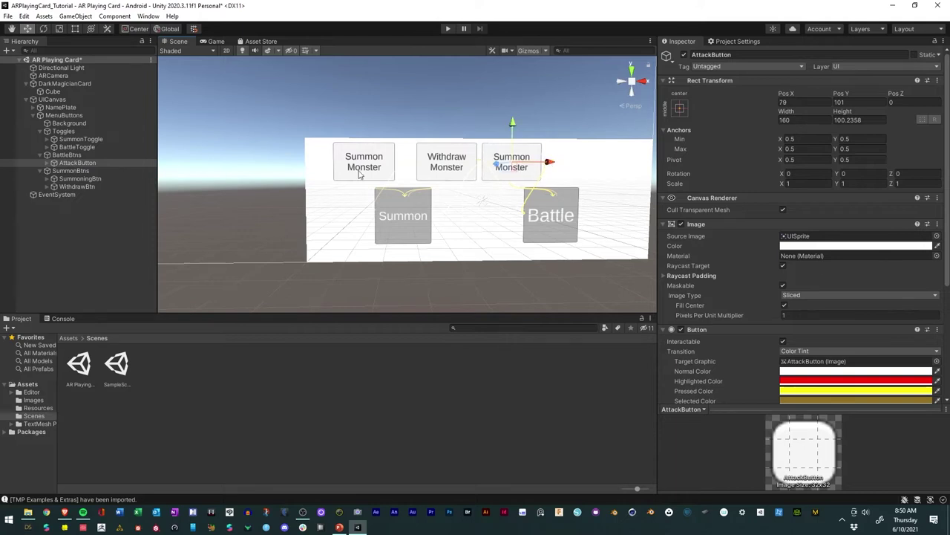
click(74, 186)
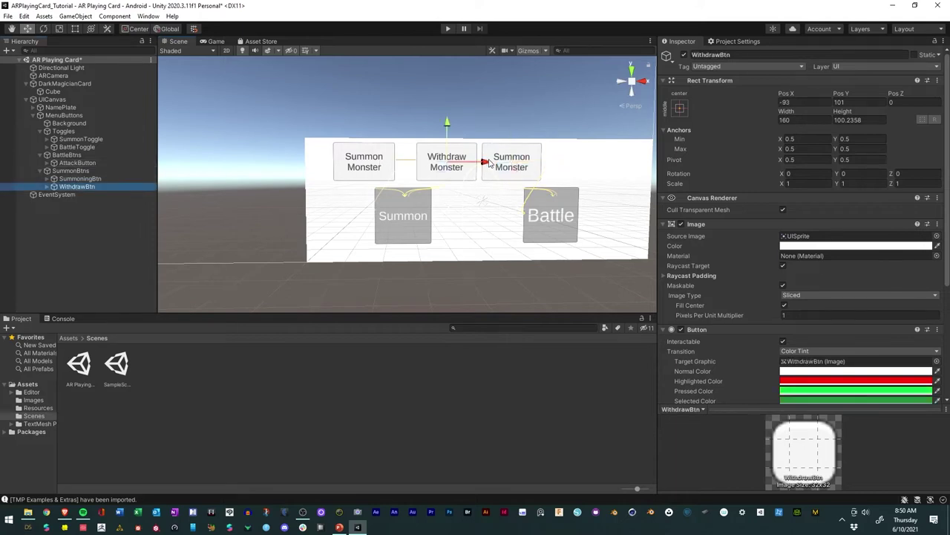
drag(486, 162, 477, 163)
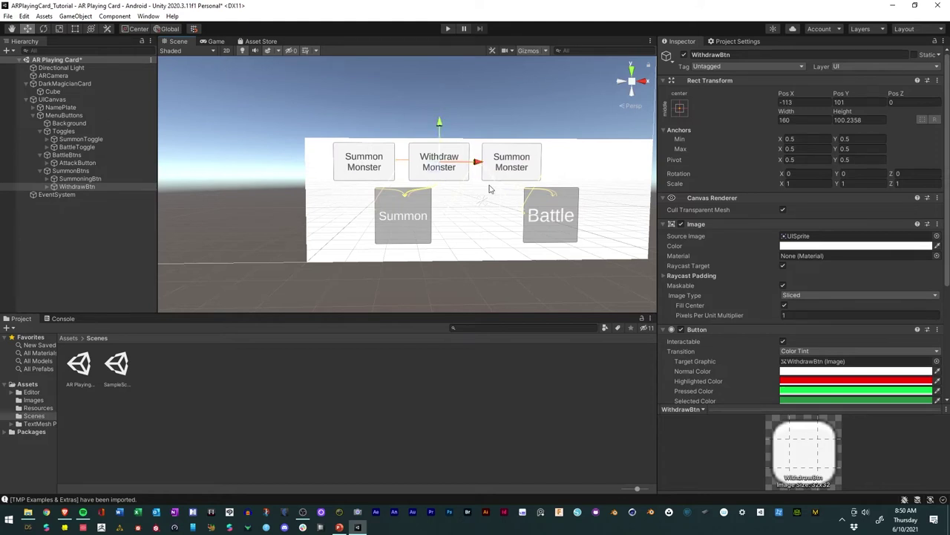
Step: Change AttackButton's label text to "Dark Magic Attack" and collapse its hierarchy
click(74, 163)
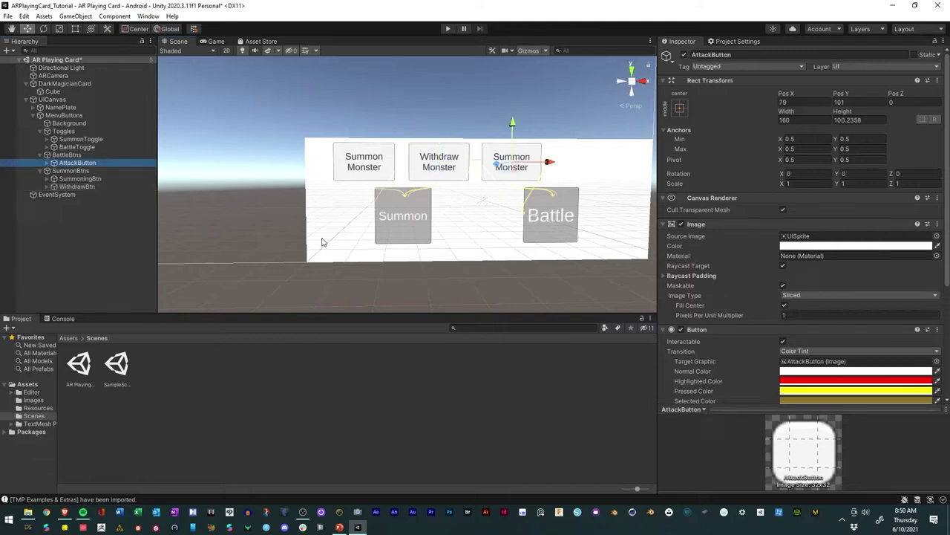
click(47, 163)
click(64, 171)
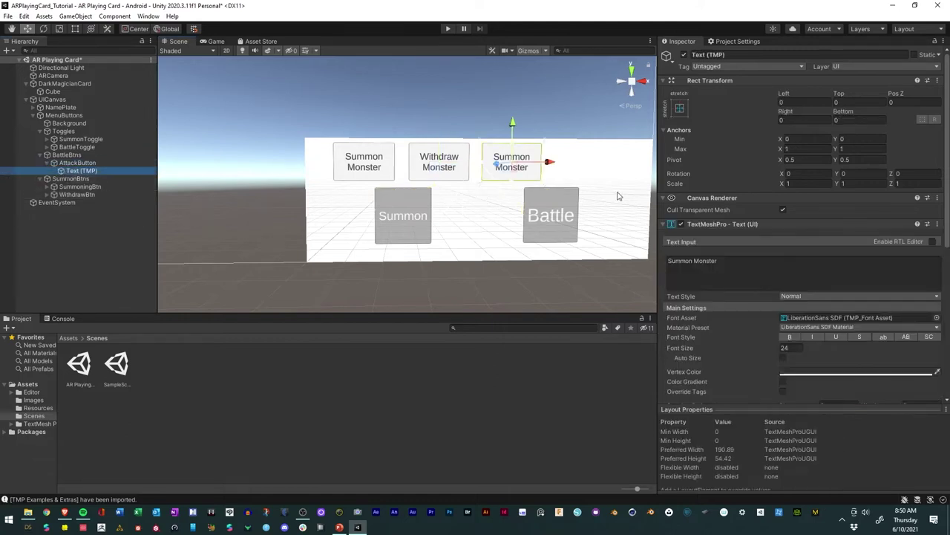
click(716, 259)
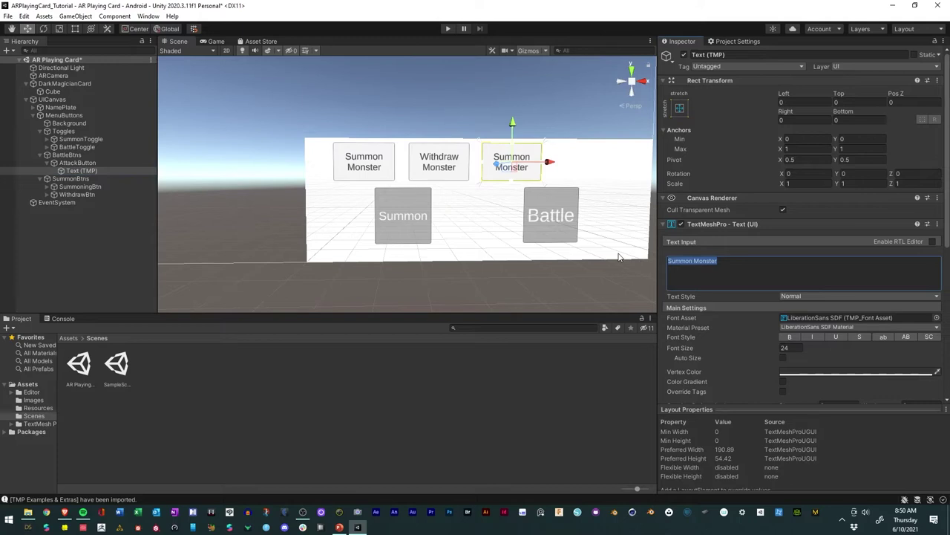
text(Dark)
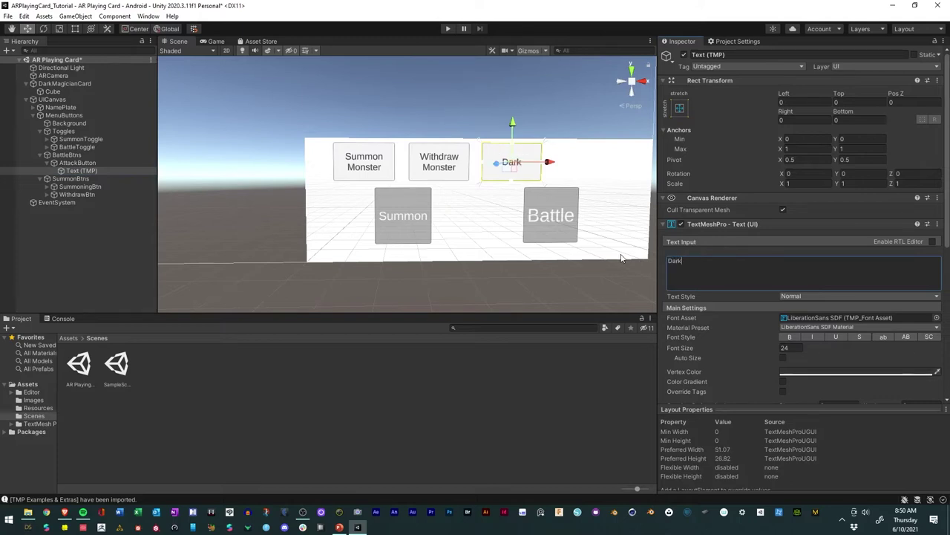
text( Magic A)
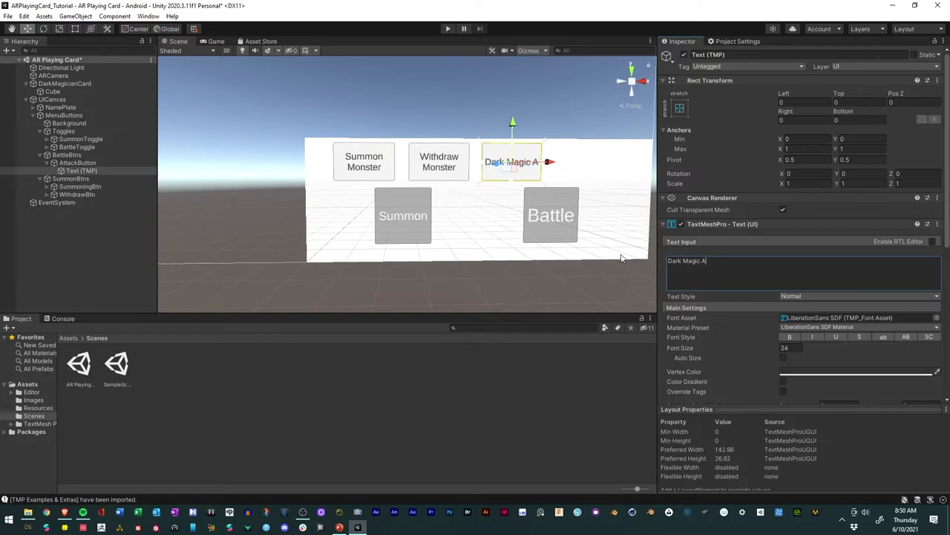
text(ttack)
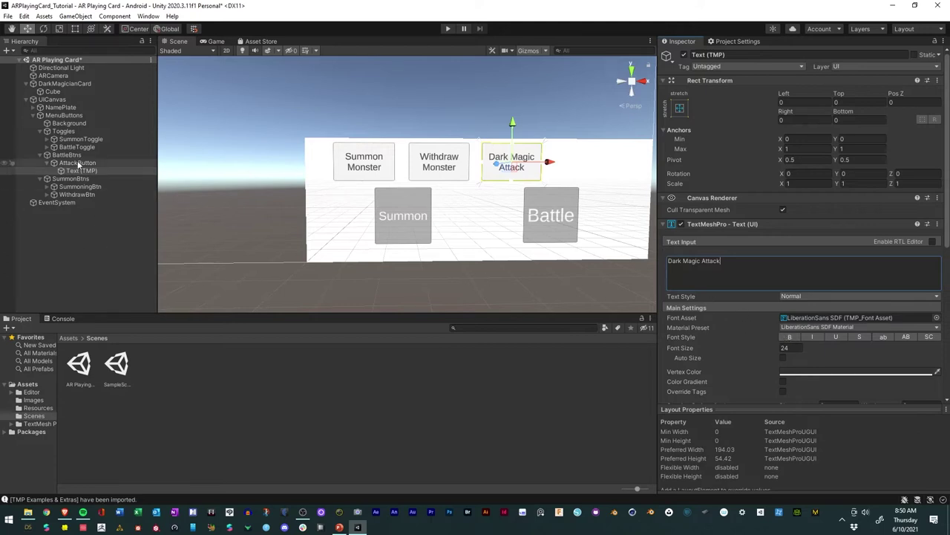
click(47, 162)
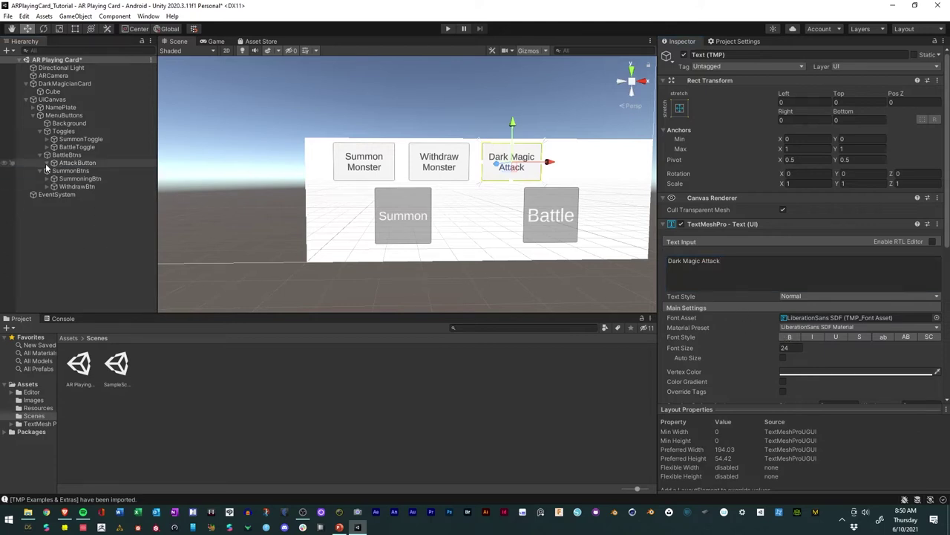
Step: Duplicate AttackButton within BattleBtns and rename the copy DefenseModeButton
click(75, 162)
key(ctrl+d)
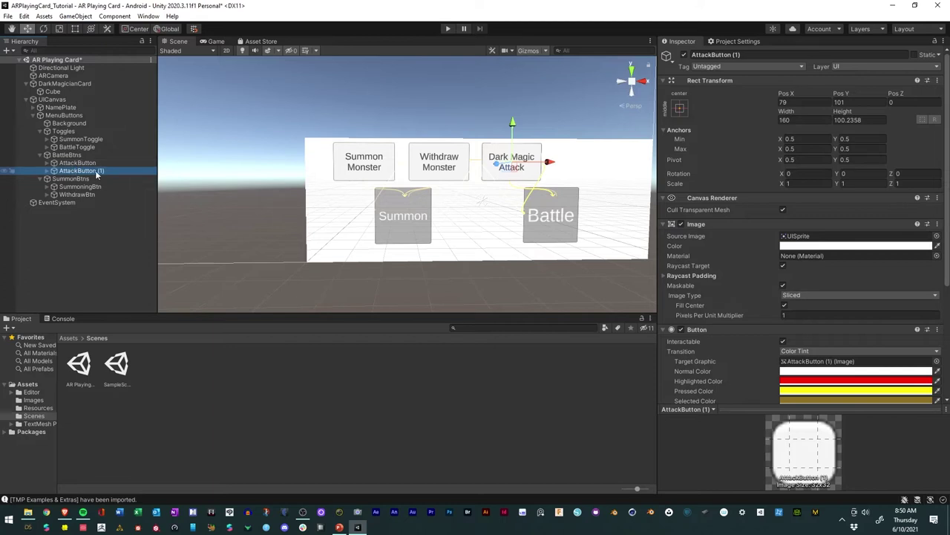
click(93, 171)
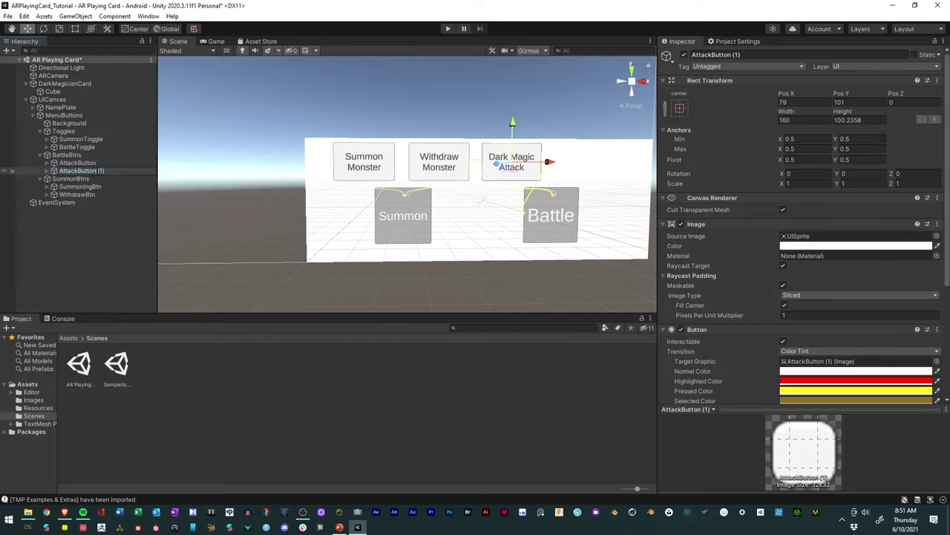
drag(79, 172, 57, 169)
text(De)
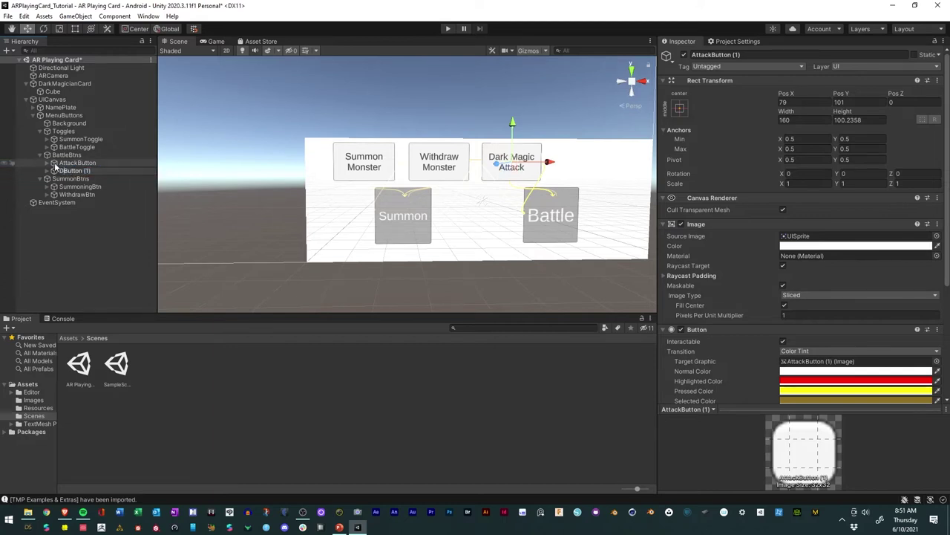
text(fense)
key(BackSpace)
text(ModeButton)
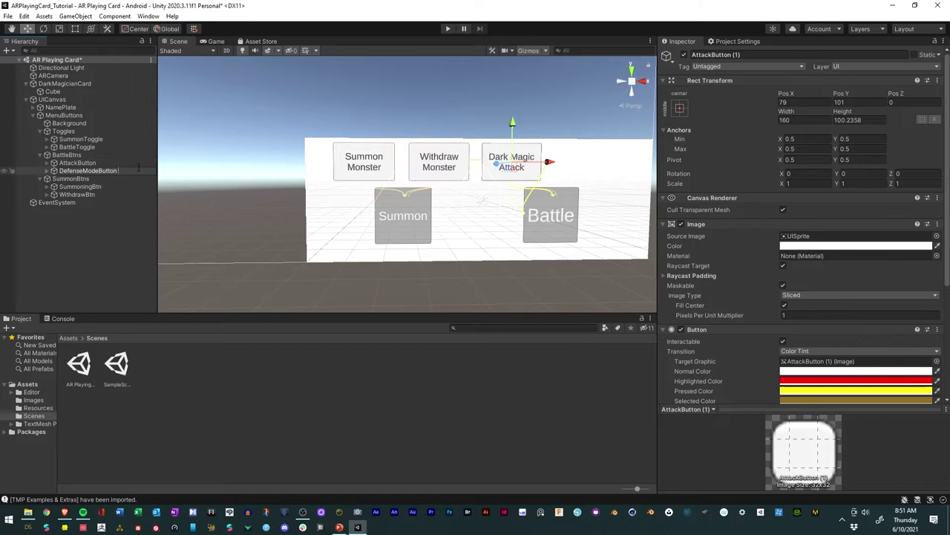
click(106, 276)
click(88, 171)
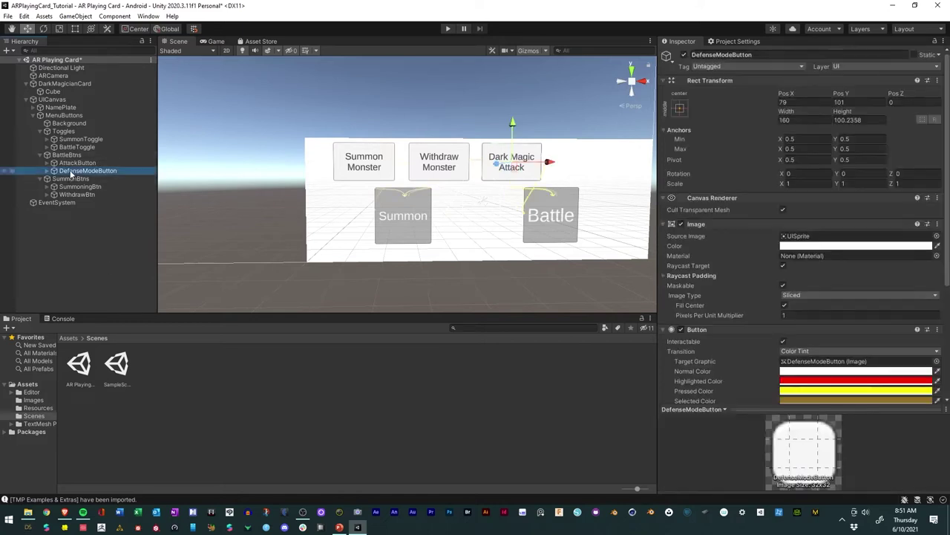
Step: Move DefenseModeButton along the button row to about Pos X 265, beside the Dark Magic Attack button
drag(548, 163, 615, 169)
ctrl+click(79, 163)
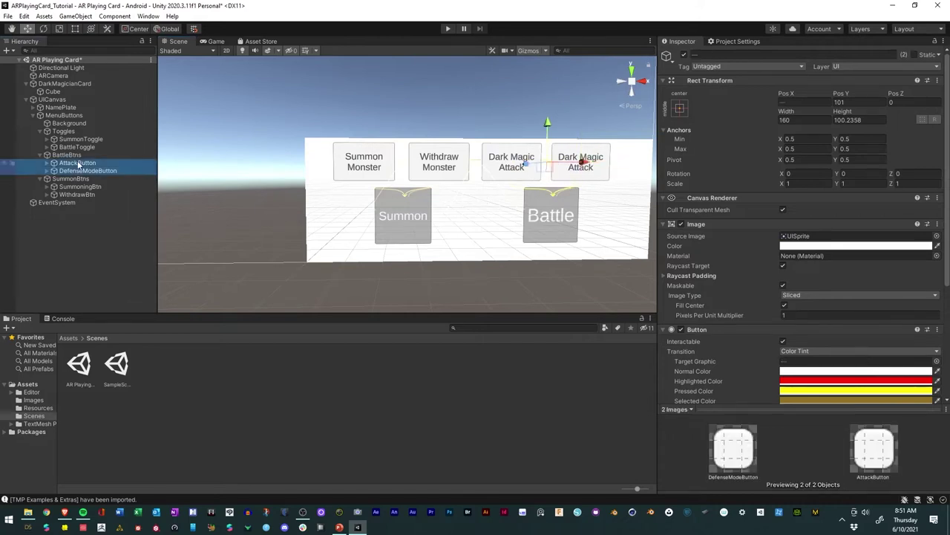
Step: Adjust the toggle spacing by moving BattleToggle to about Pos X 181 and SummonToggle to about Pos X -203
click(535, 229)
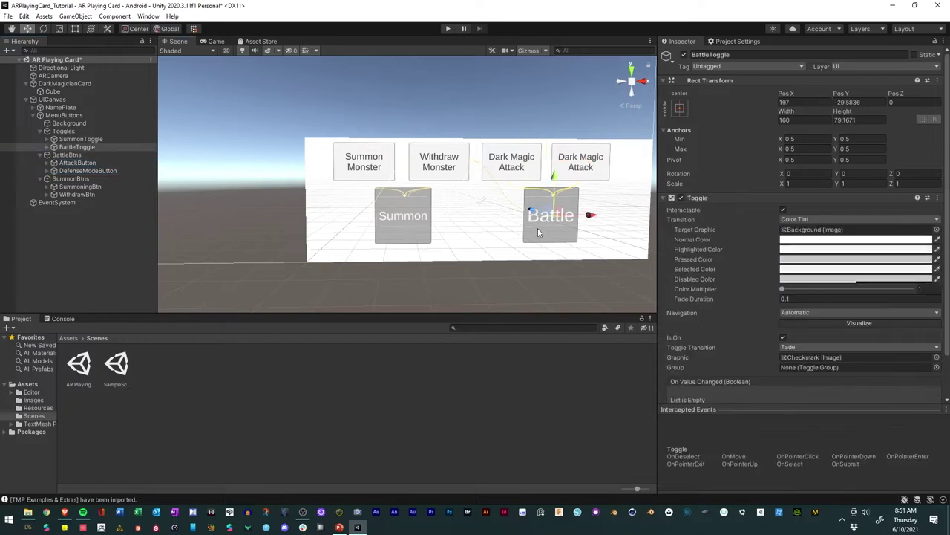
drag(594, 219, 583, 215)
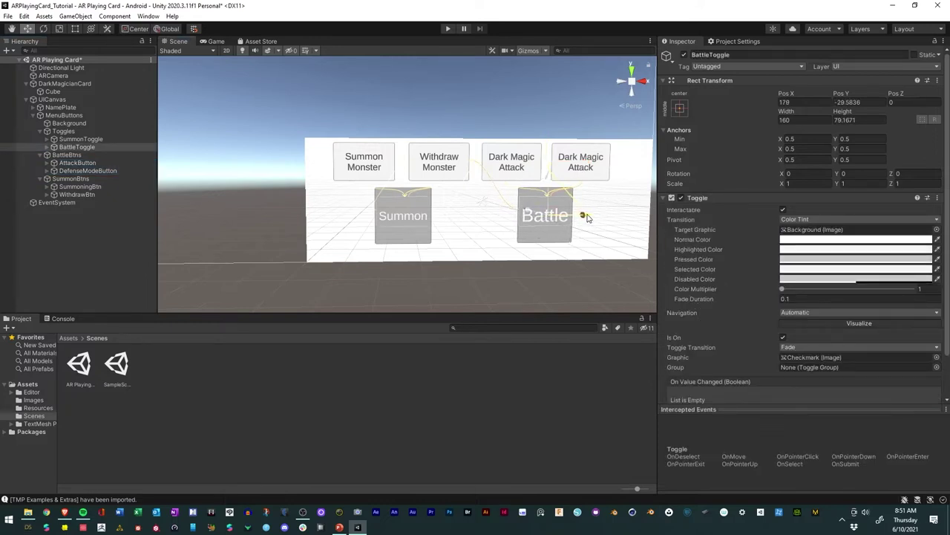
click(423, 217)
drag(442, 217, 439, 217)
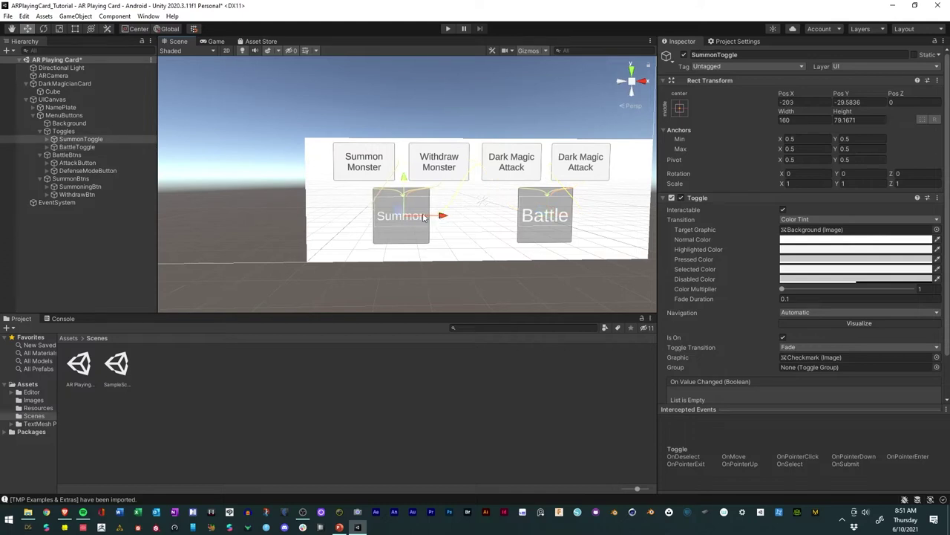
Step: Change DefenseModeButton's label text to "Defense Mode" with each word on its own line, and collapse its hierarchy
click(75, 170)
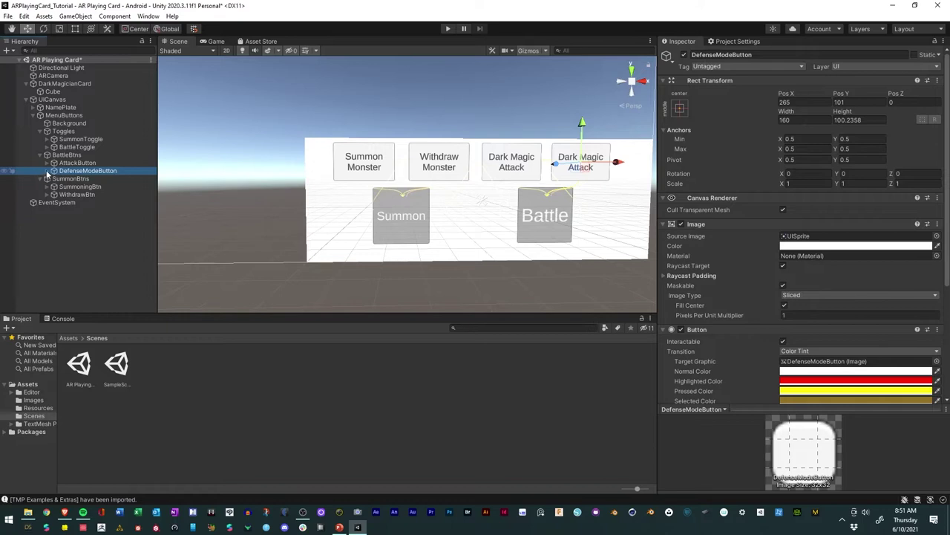
click(47, 171)
click(80, 178)
click(720, 260)
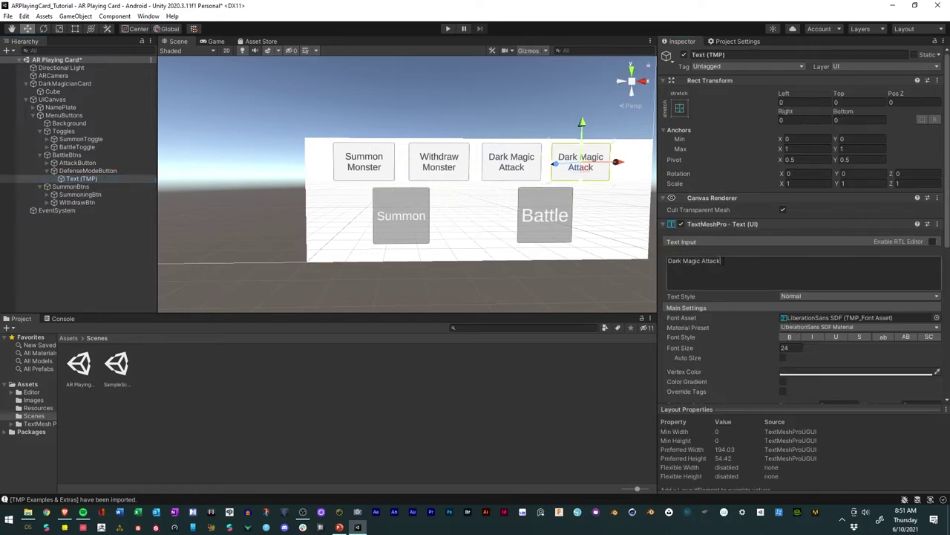
drag(721, 260, 653, 254)
text(Defen)
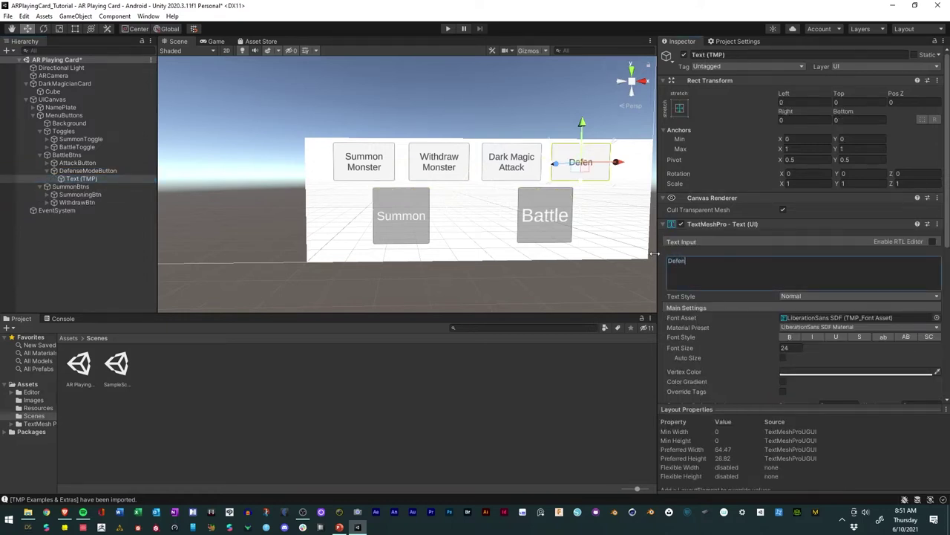
text(se Mode)
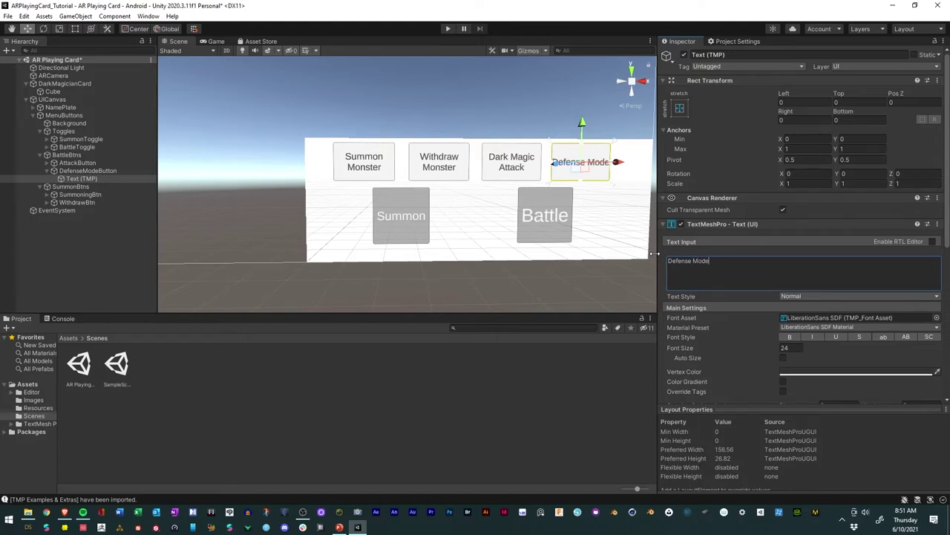
click(691, 261)
key(Return)
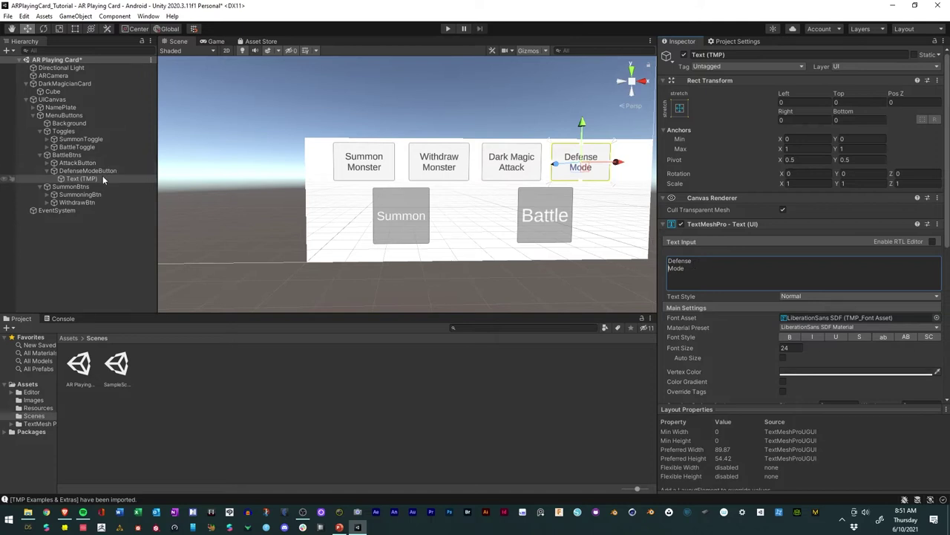
click(82, 245)
click(81, 171)
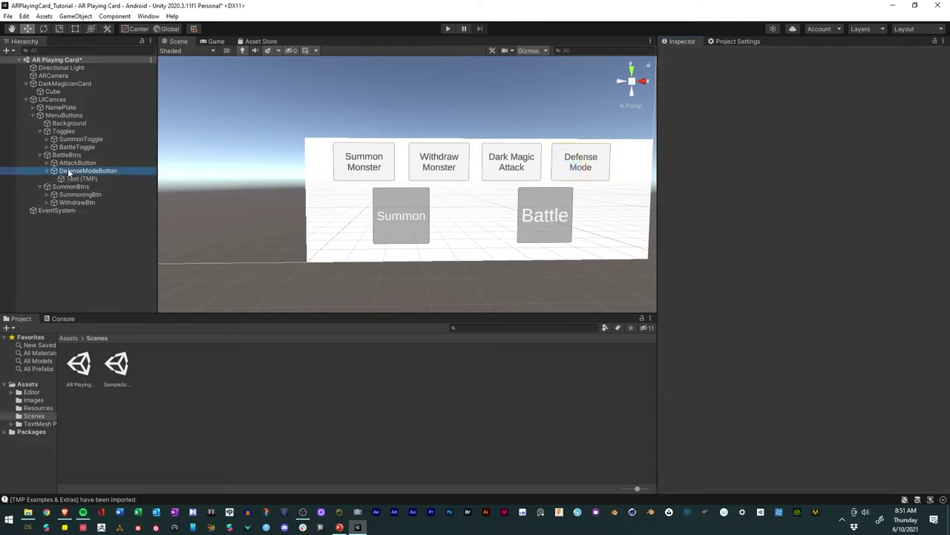
click(47, 172)
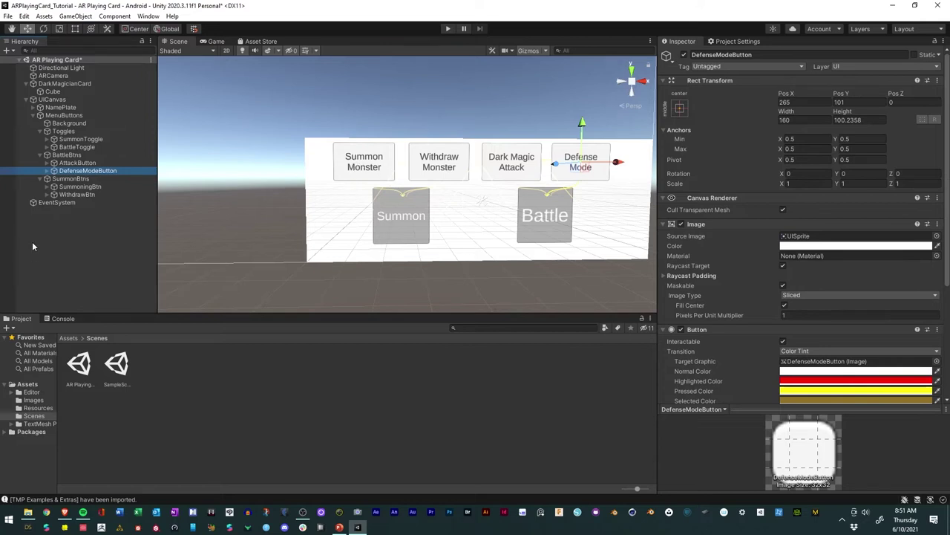
Step: Rename the Toggles parent object under MenuButtons to TogglesGroup
click(67, 147)
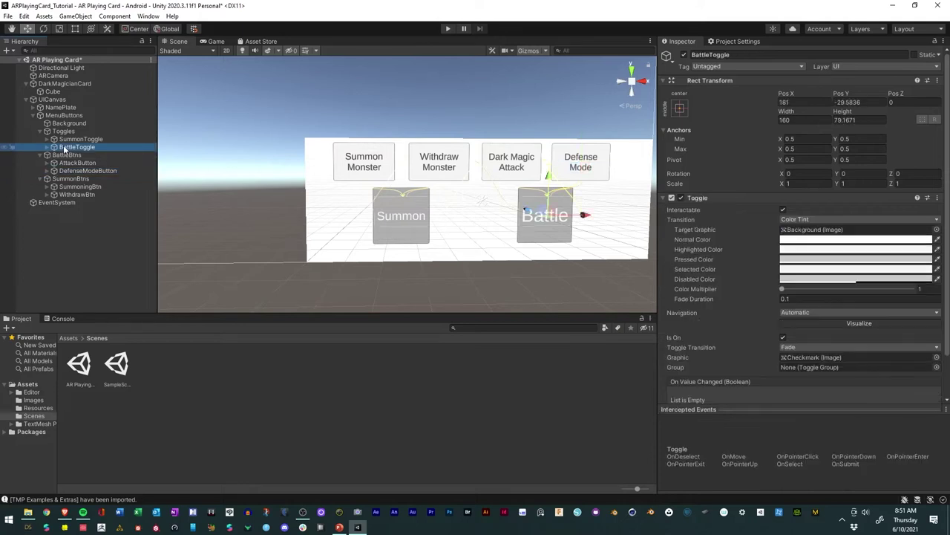
click(72, 139)
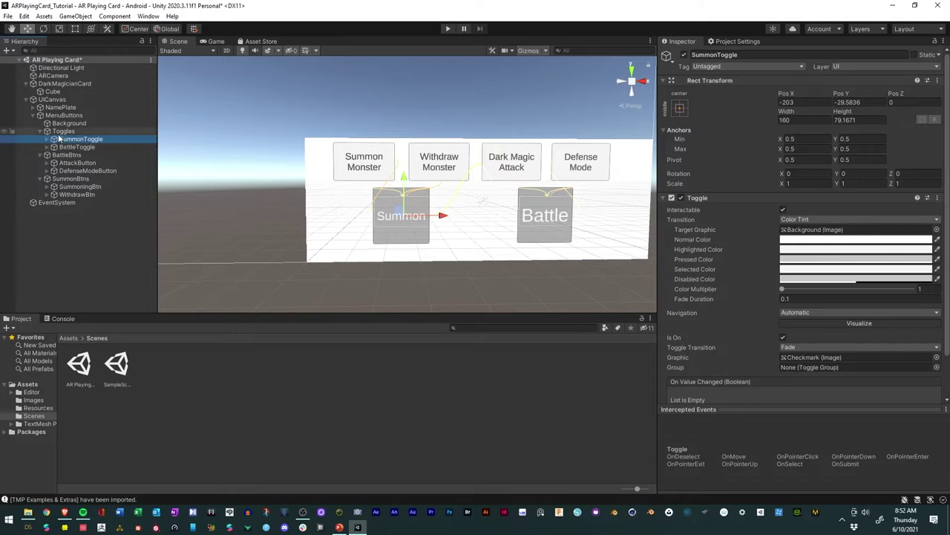
click(62, 131)
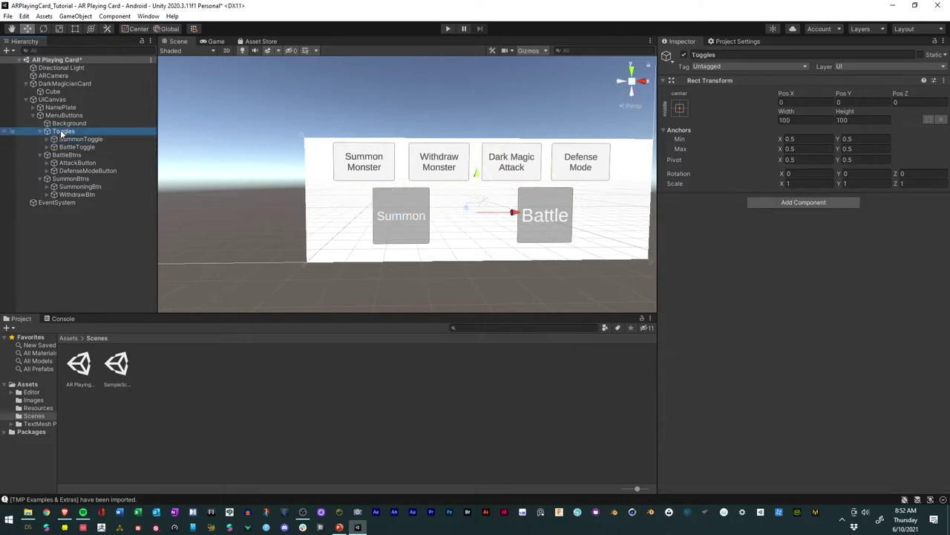
click(63, 131)
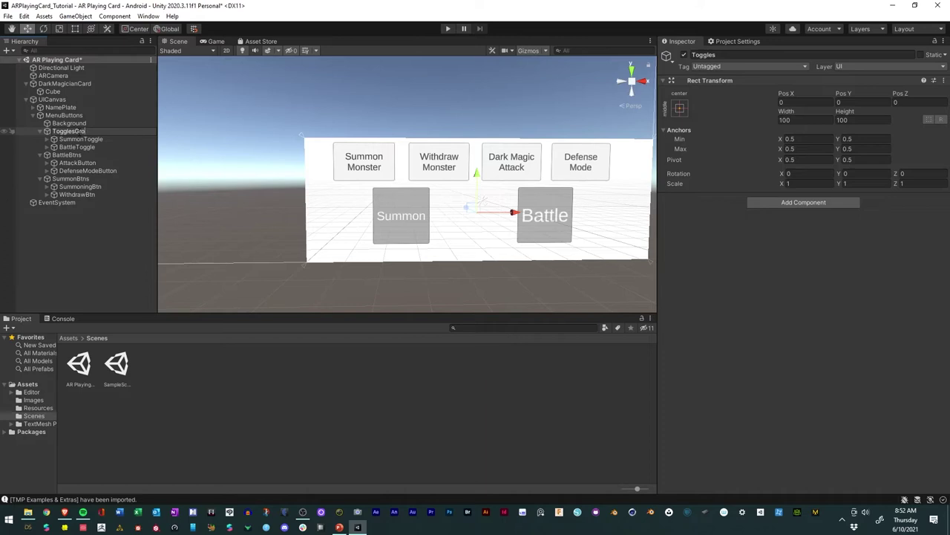
text(Group)
key(Return)
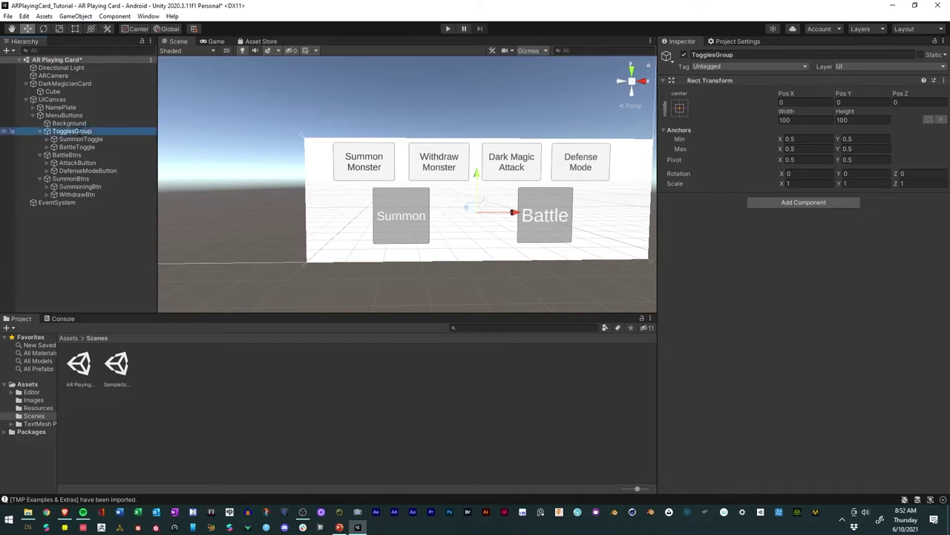
Step: Set AttackButton's pressed color to red FF102F and its selected color to dark red 90253A
click(73, 163)
scroll(800, 234, down, 3)
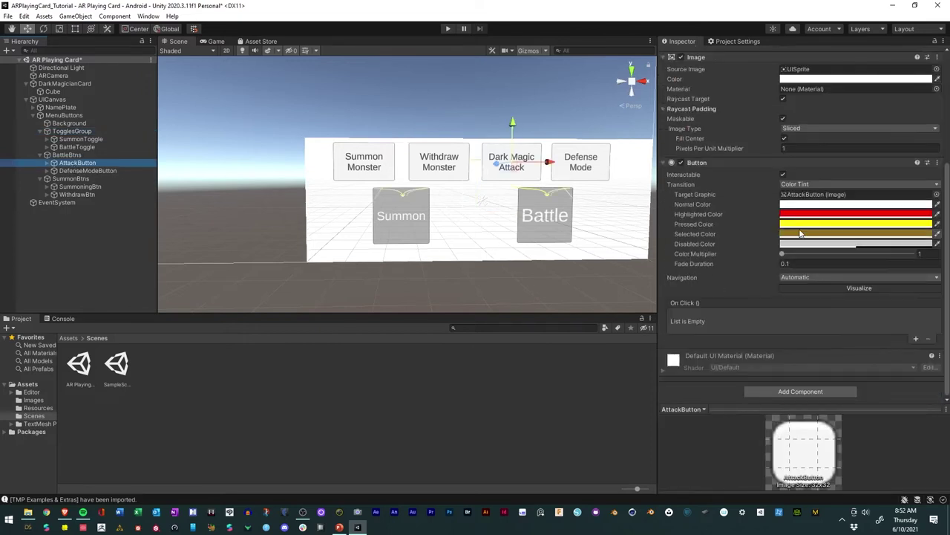
click(796, 224)
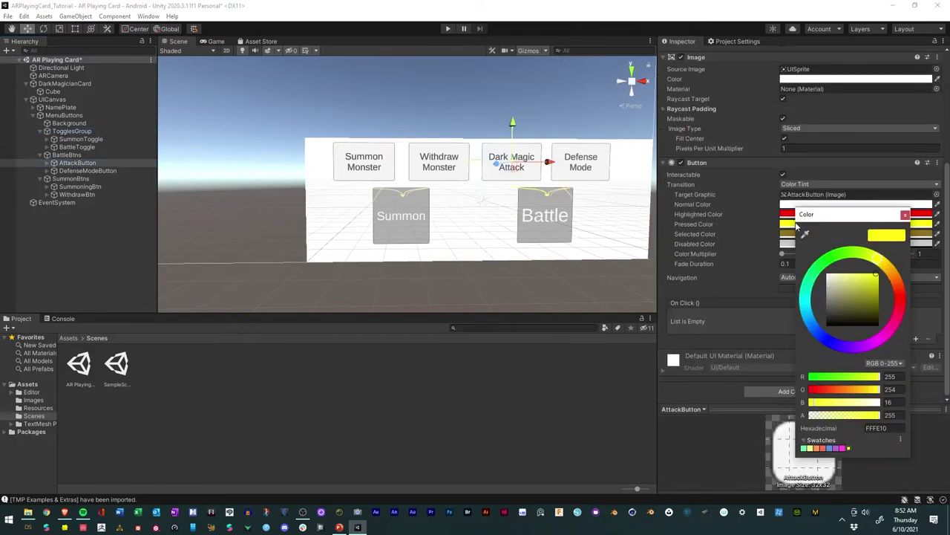
click(898, 316)
drag(898, 313, 913, 312)
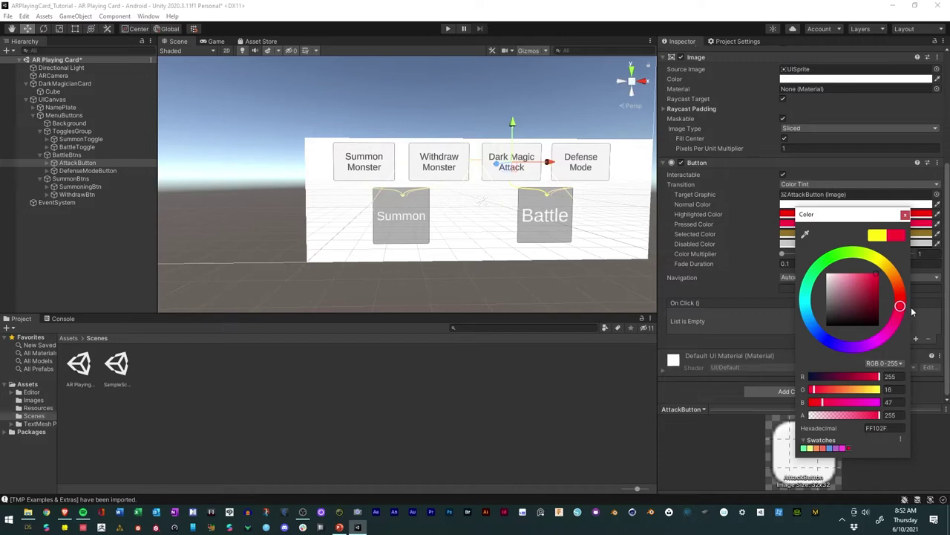
click(905, 214)
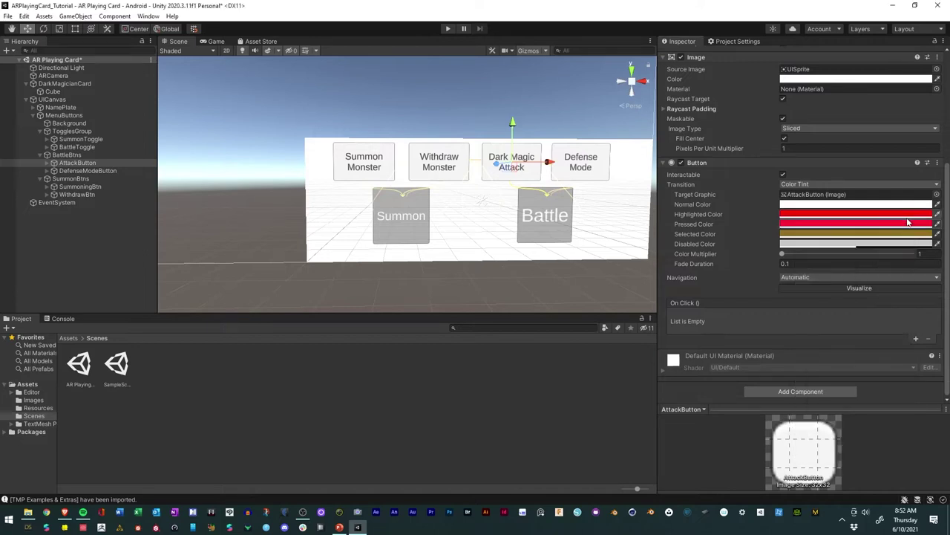
click(872, 235)
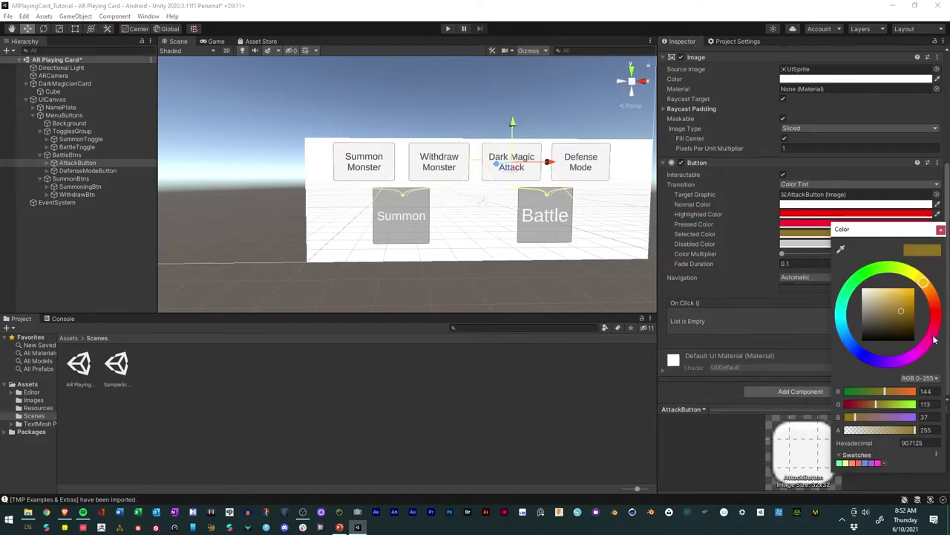
drag(934, 339, 943, 330)
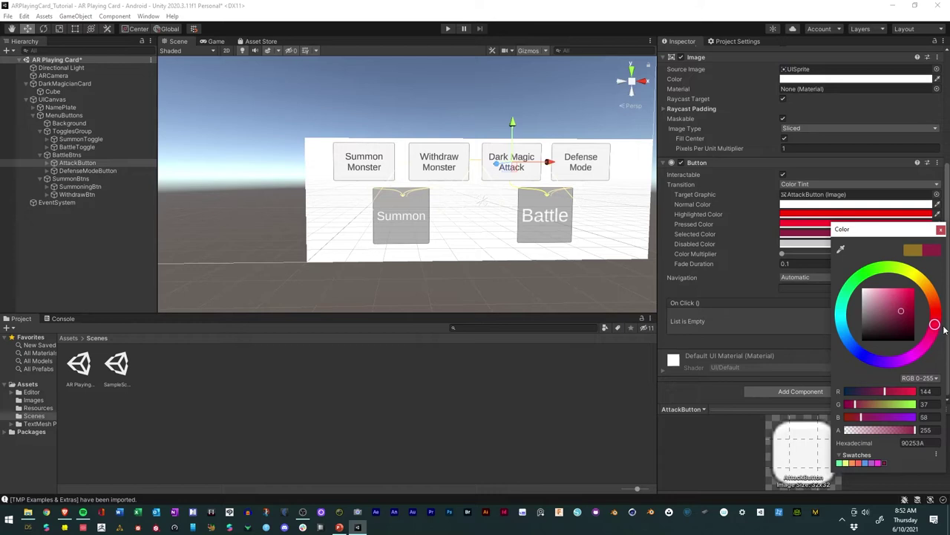
click(940, 230)
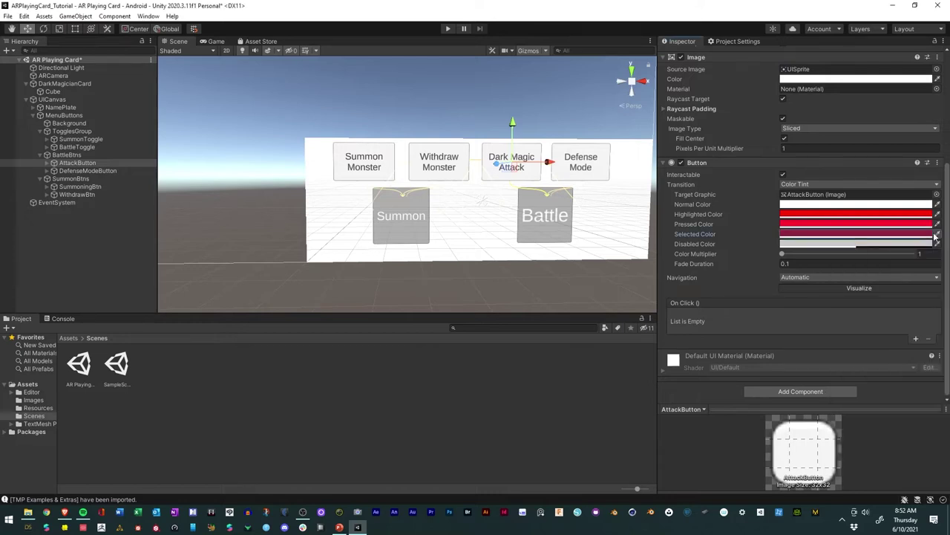
Step: Set DefenseModeButton's pressed color to blue 105EFF and its selected color to a darker blue
click(90, 172)
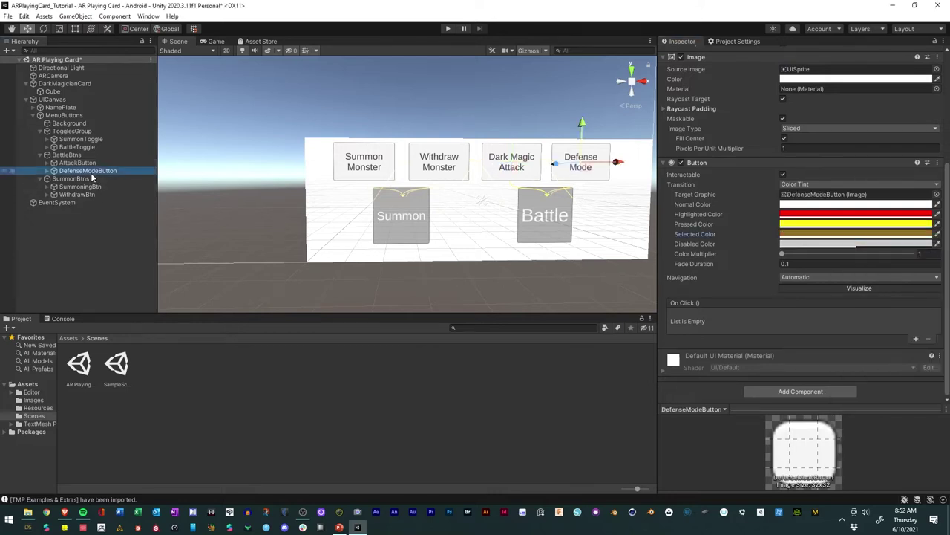
click(797, 227)
click(818, 336)
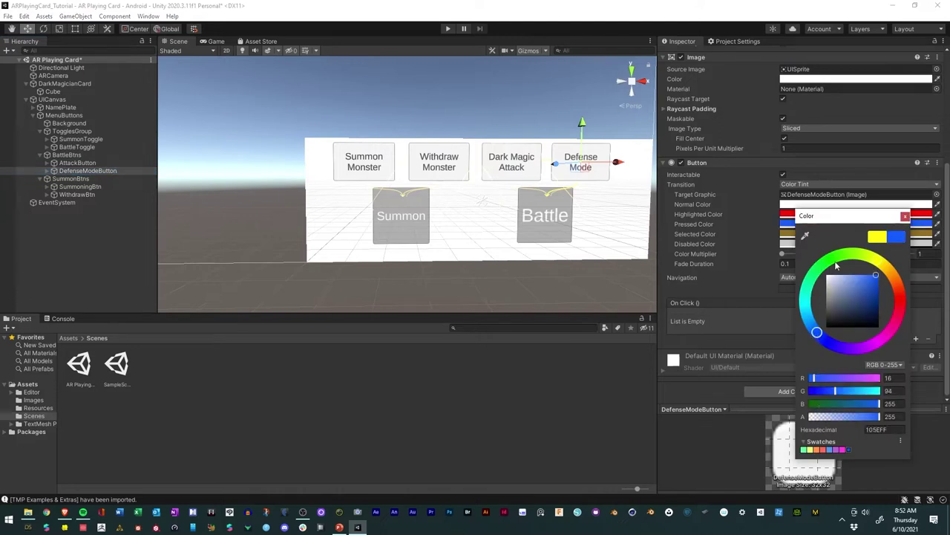
click(913, 235)
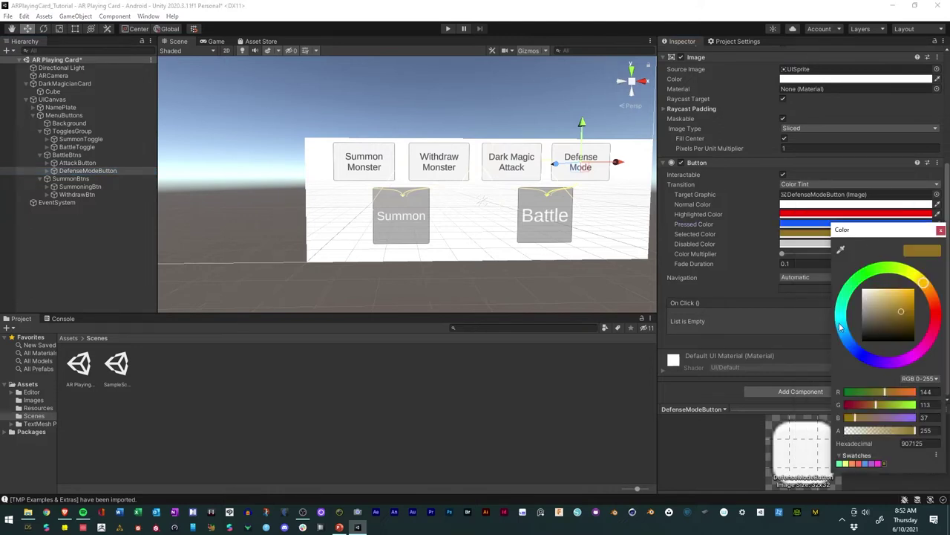
click(854, 349)
click(940, 231)
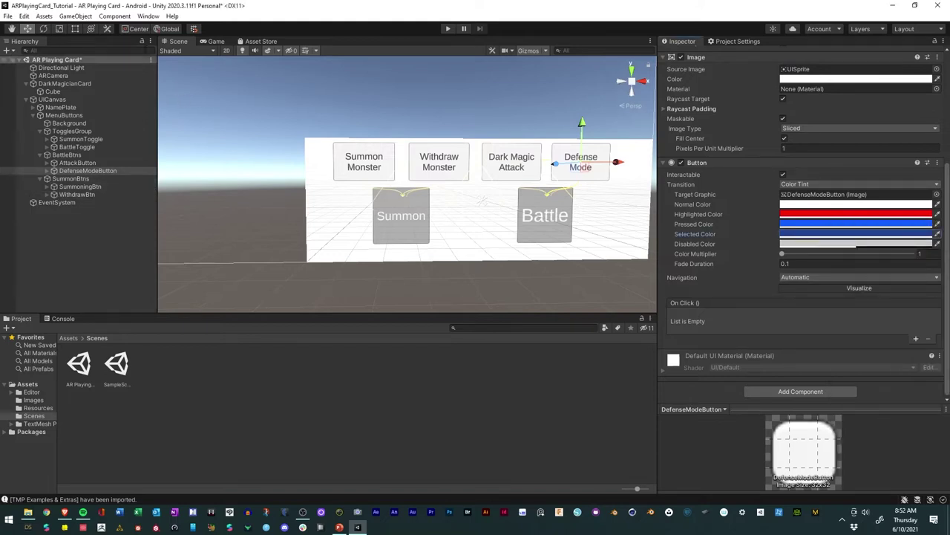
Step: Save the AR Playing Card scene and run it in Play mode
click(8, 16)
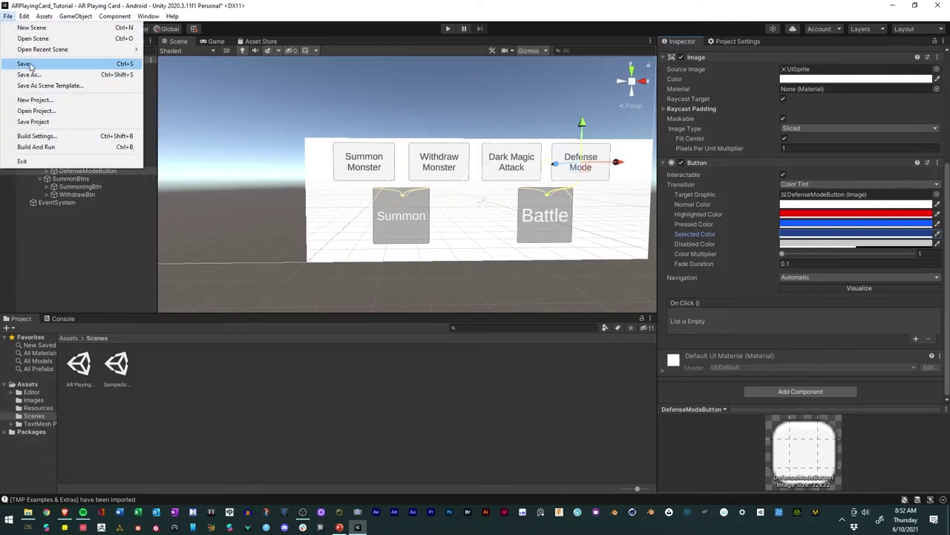
click(25, 64)
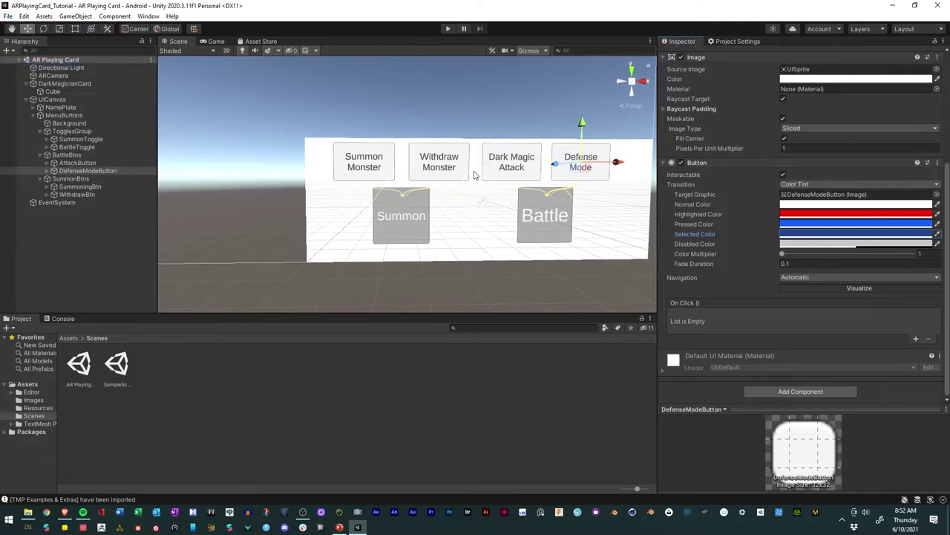
click(448, 29)
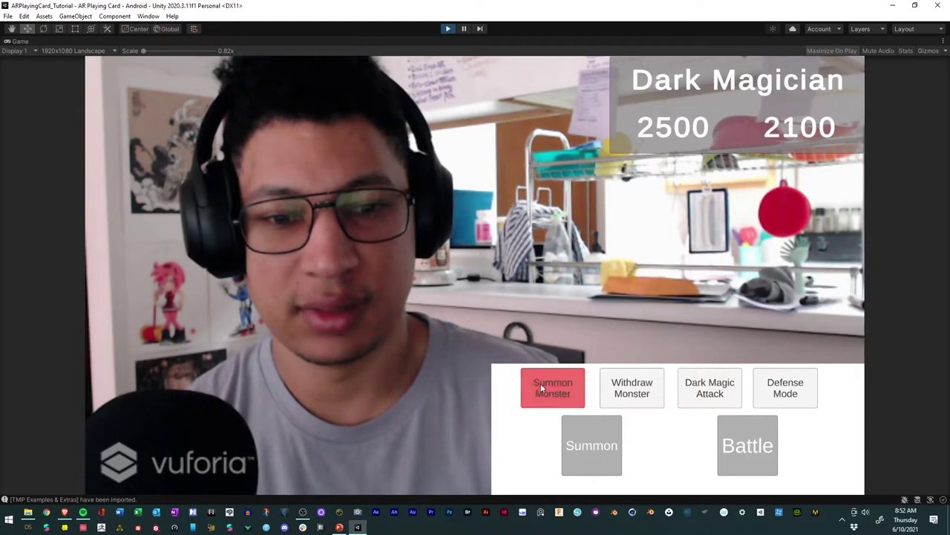
Step: Test the Summon Monster, Withdraw Monster, Dark Magic Attack and Defense Mode buttons and the Summon toggle in the running scene
click(552, 384)
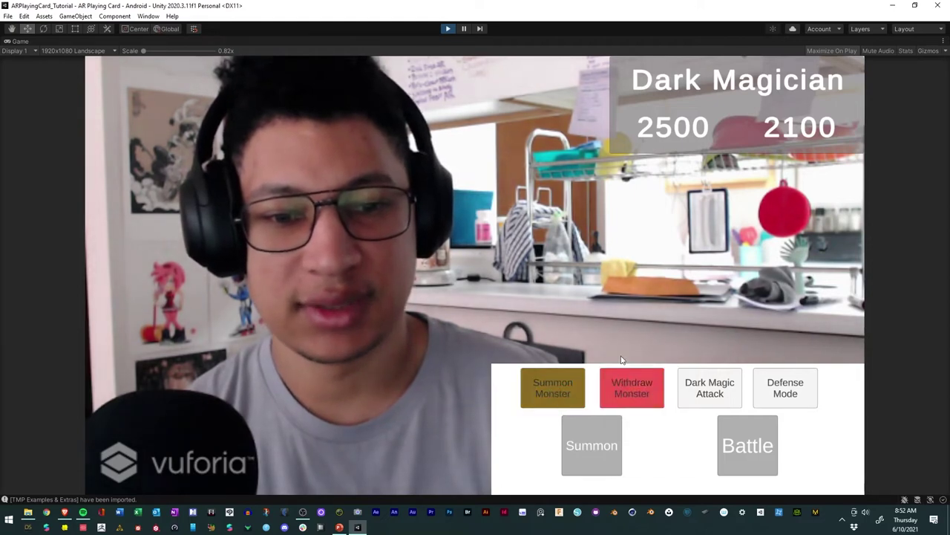
click(551, 381)
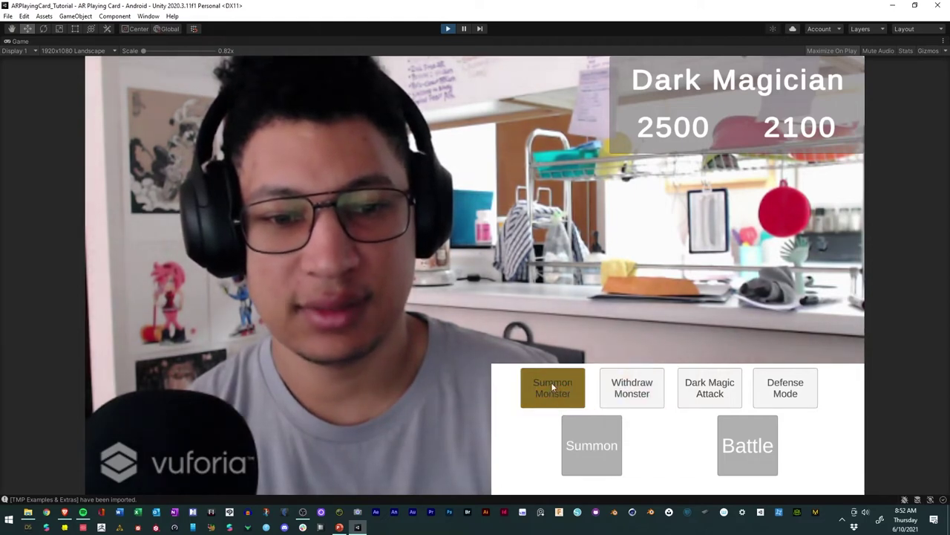
click(643, 389)
click(706, 388)
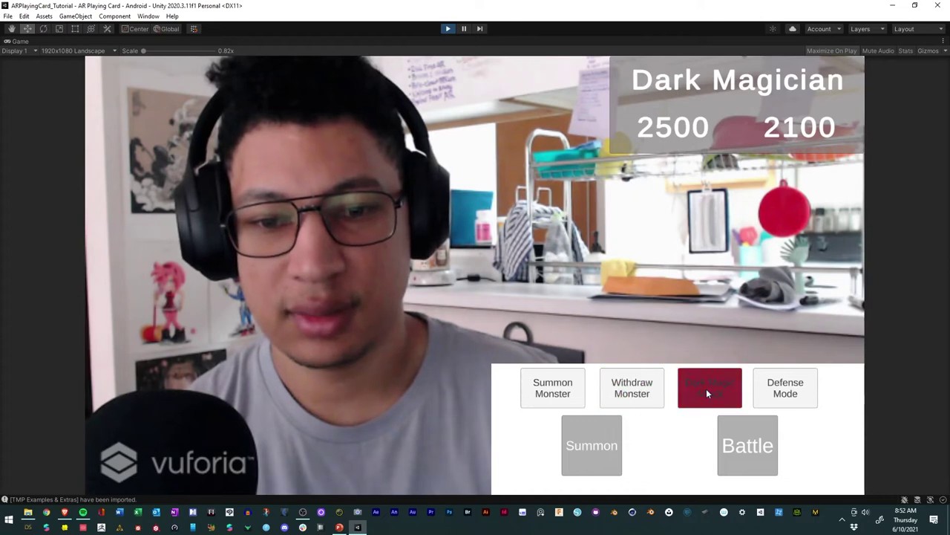
click(790, 392)
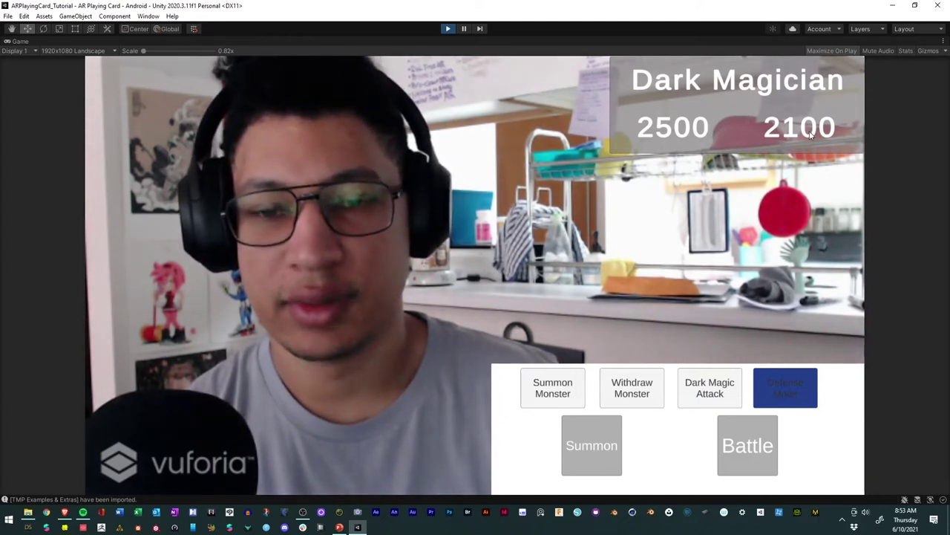
click(586, 457)
click(586, 458)
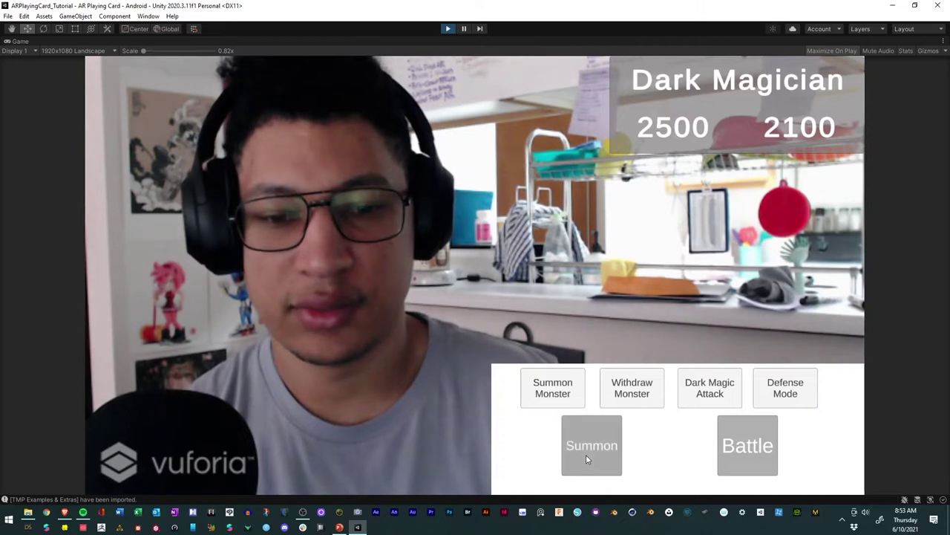
Step: Test the Battle and Summon toggles in the running scene and stop Play mode
click(760, 458)
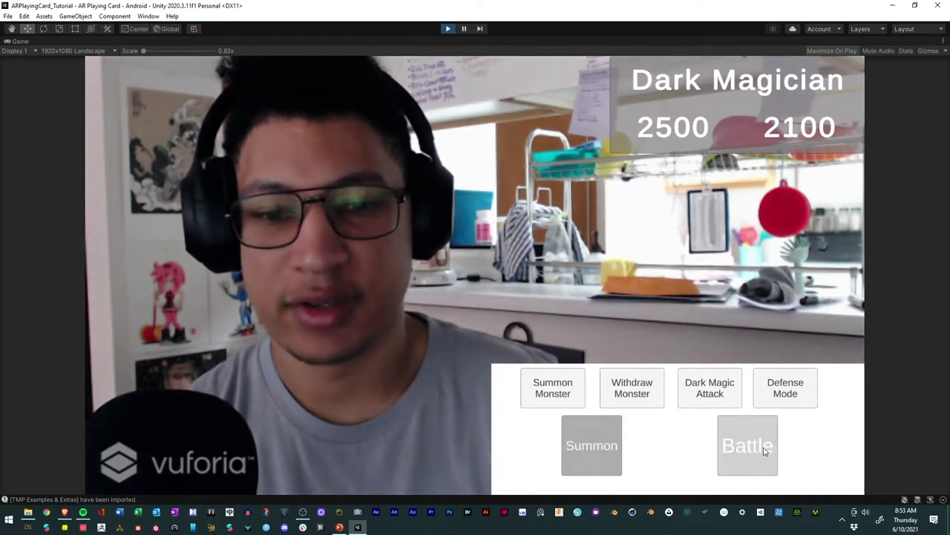
click(590, 447)
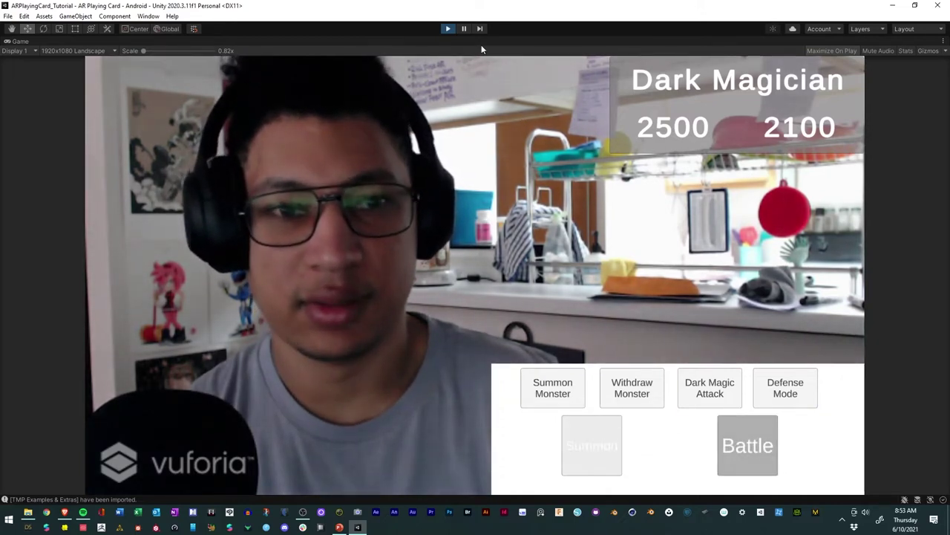
click(449, 30)
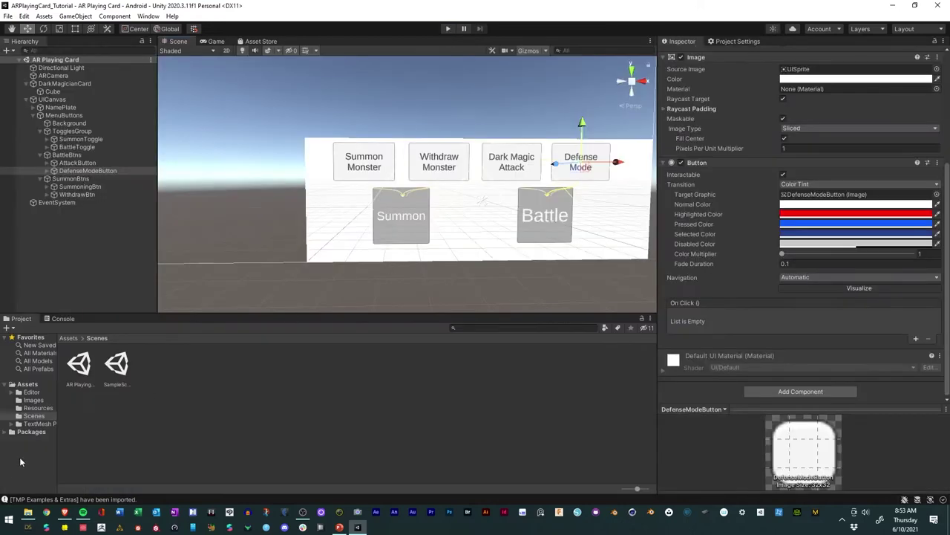
Step: Collapse BattleBtns and SummonBtns in the hierarchy and add a Toggle Group component to TogglesGroup
click(41, 155)
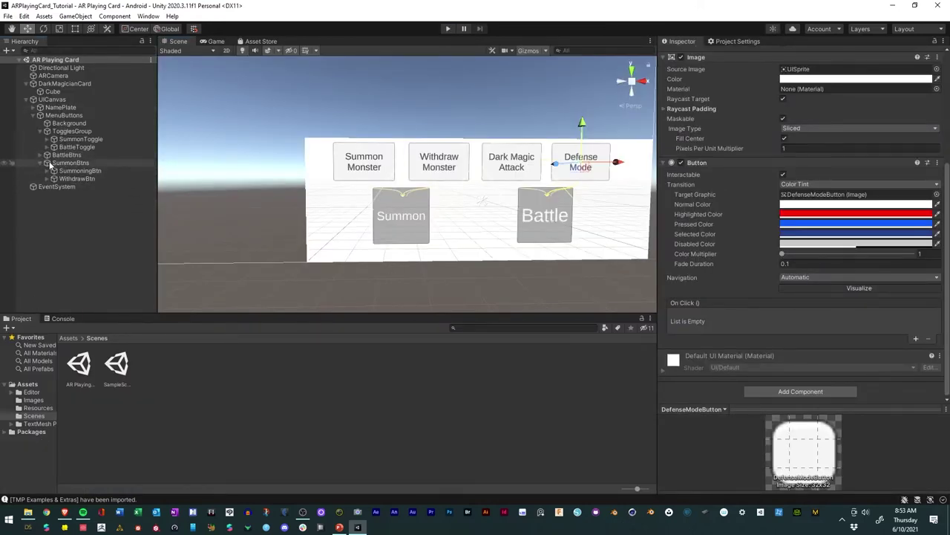
click(39, 163)
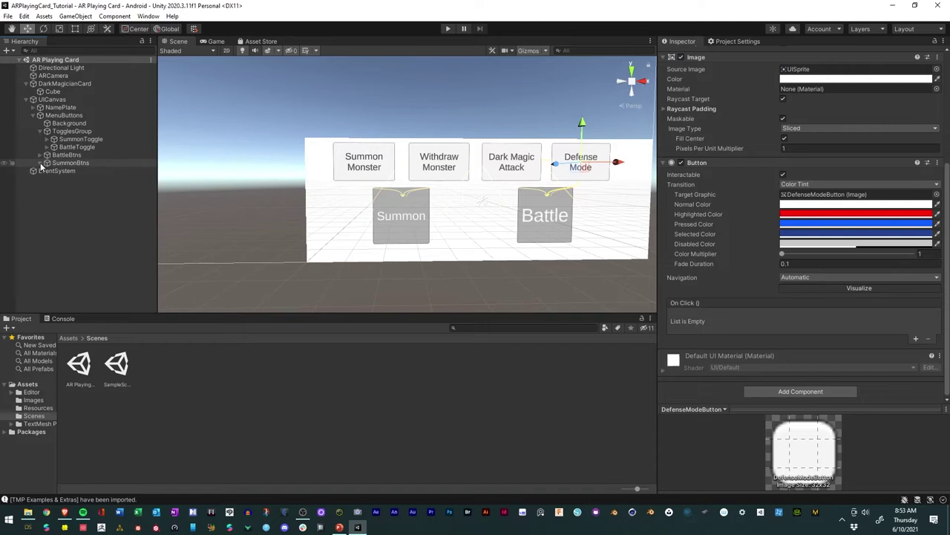
click(74, 131)
click(755, 202)
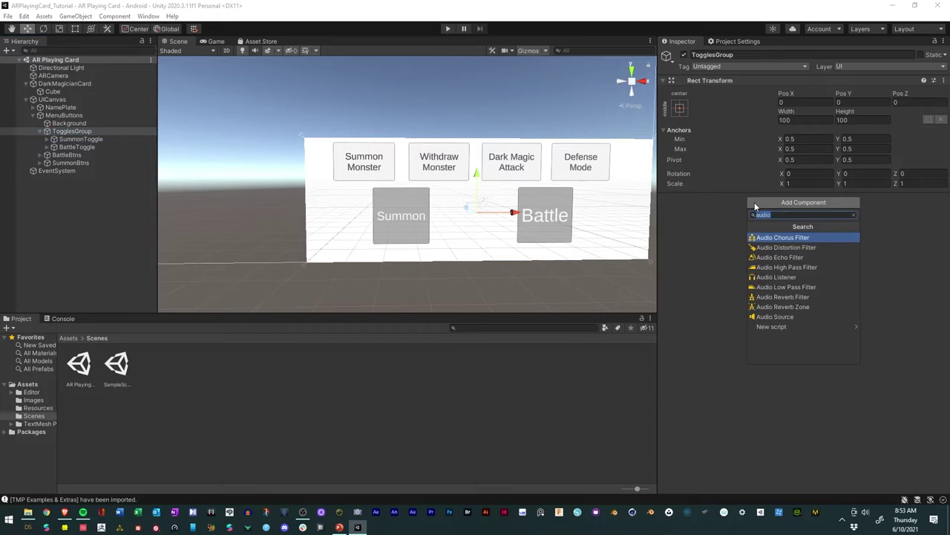
text(togglem)
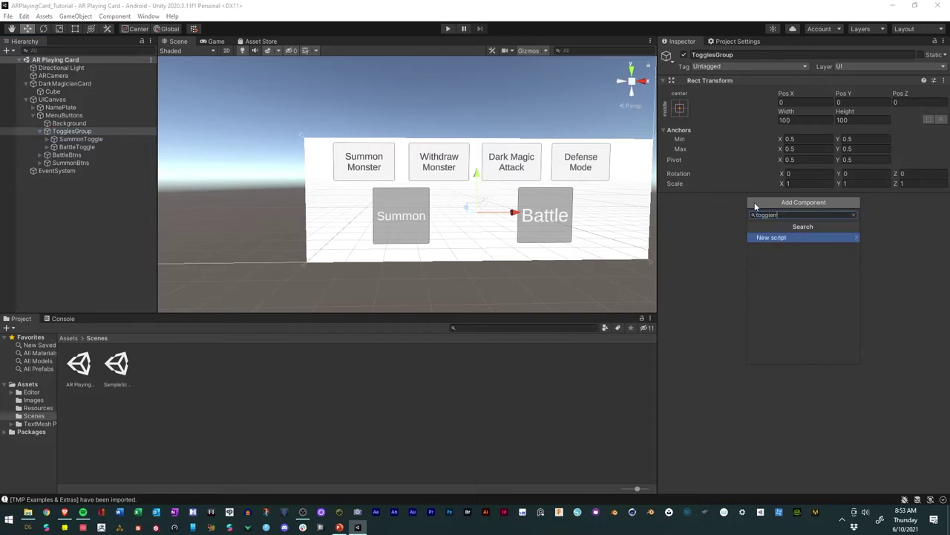
key(BackSpace)
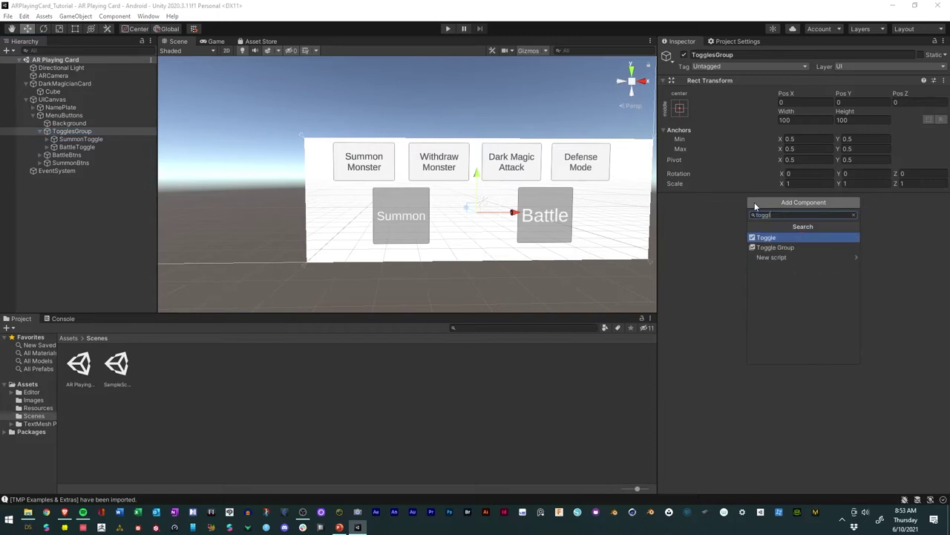
click(779, 247)
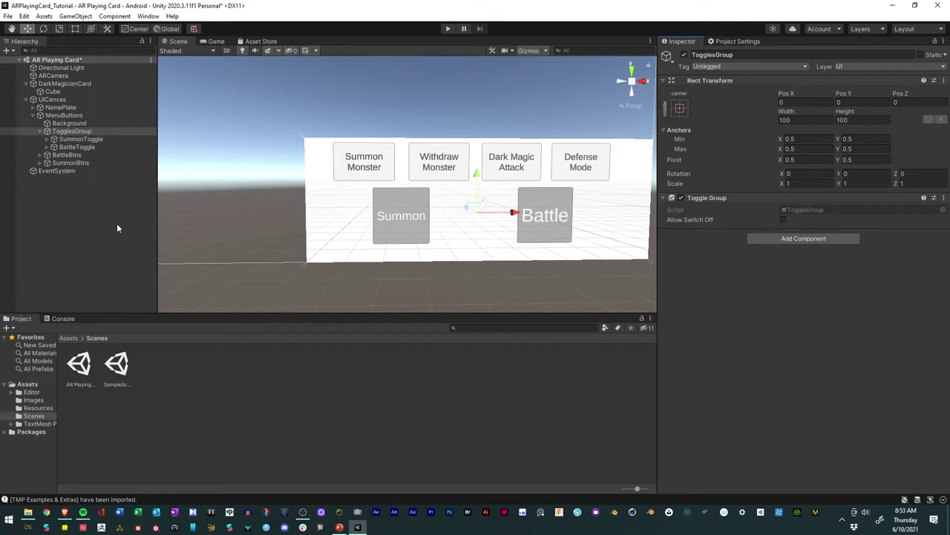
Step: Assign TogglesGroup as the toggle group of both SummonToggle and BattleToggle
click(77, 139)
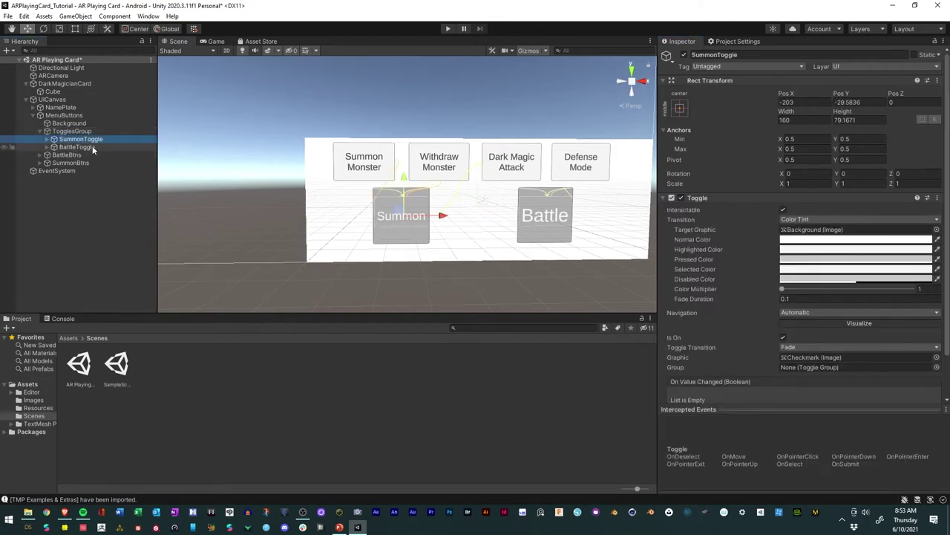
scroll(731, 286, down, 2)
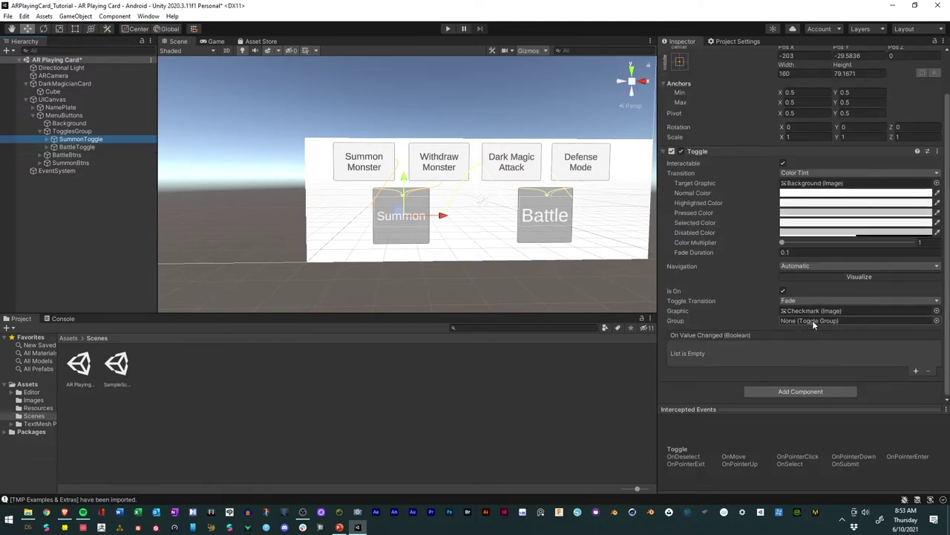
drag(72, 132, 833, 321)
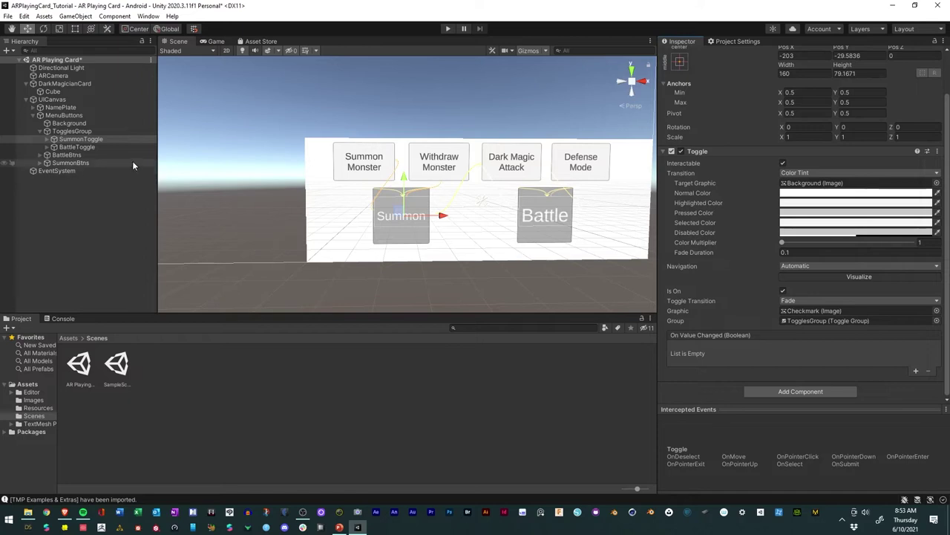
click(77, 147)
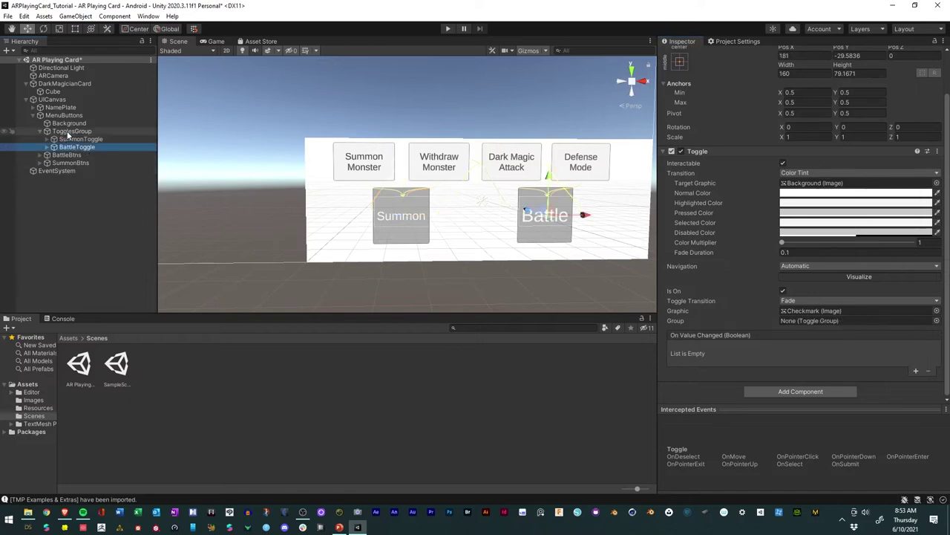
drag(777, 292, 796, 321)
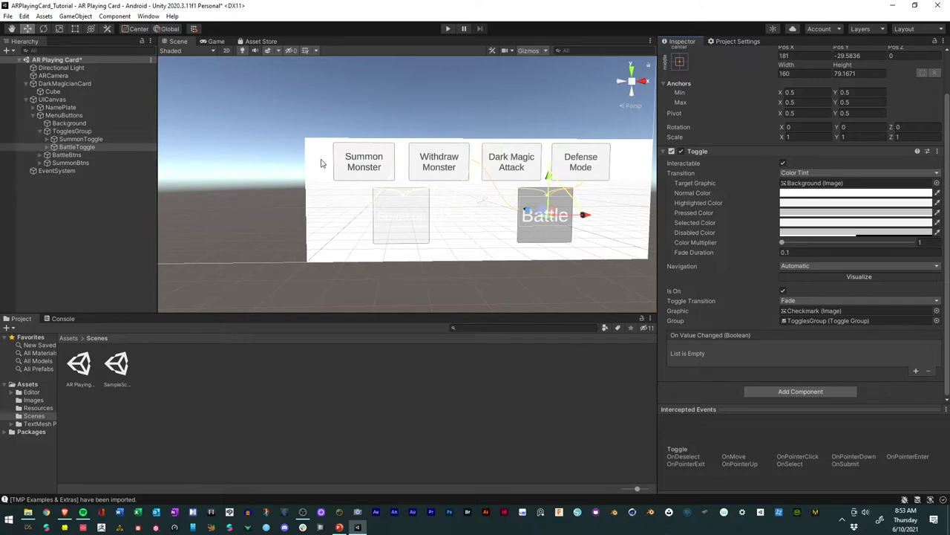
Step: Set SummonToggle's highlighted color to yellow
click(80, 140)
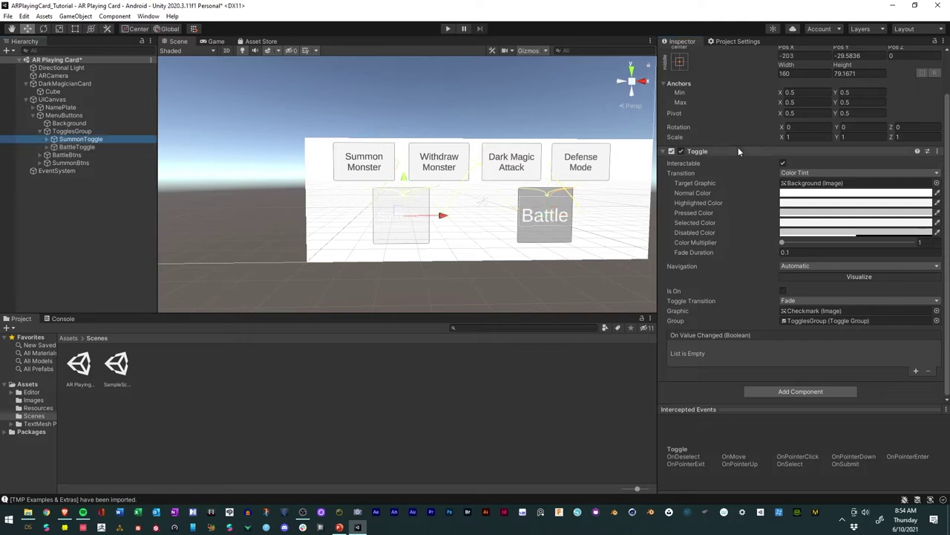
click(813, 205)
drag(885, 278, 898, 258)
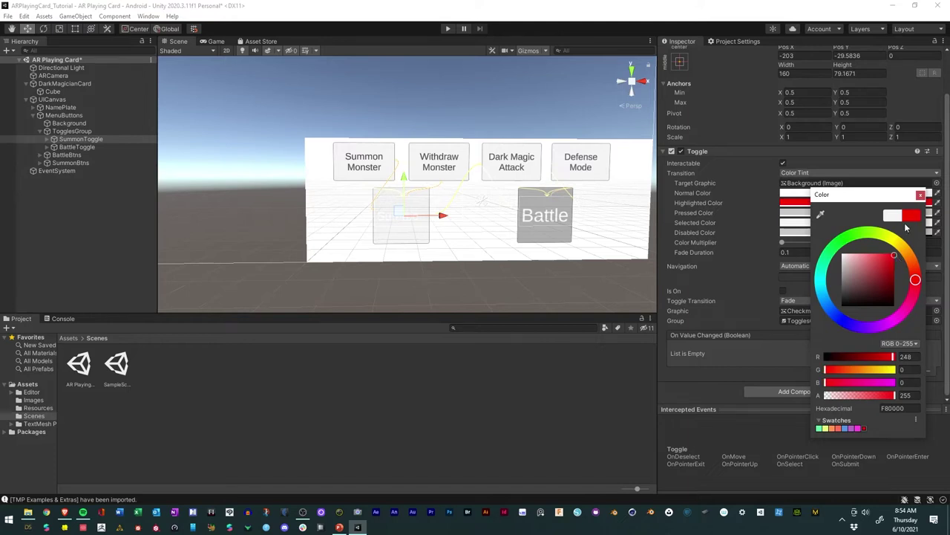
click(921, 194)
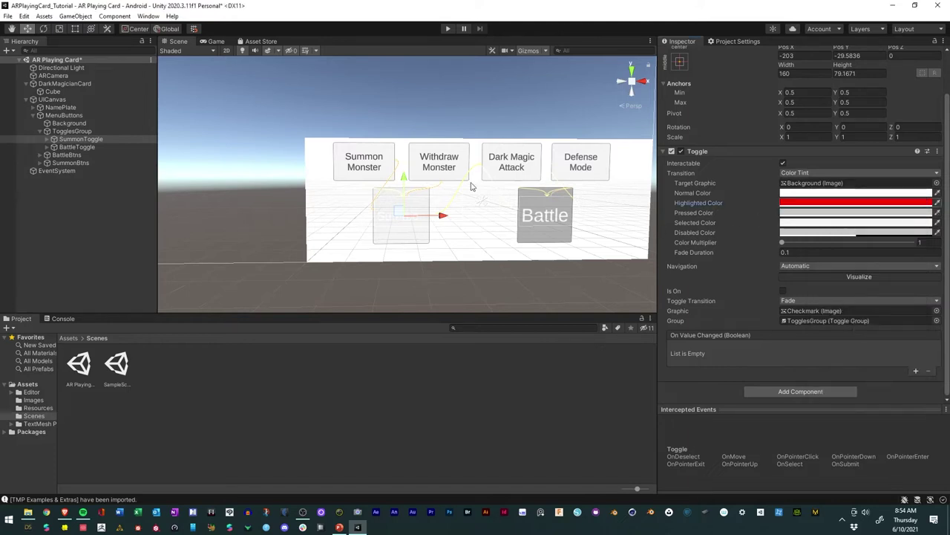
click(798, 204)
drag(879, 253, 882, 247)
click(906, 196)
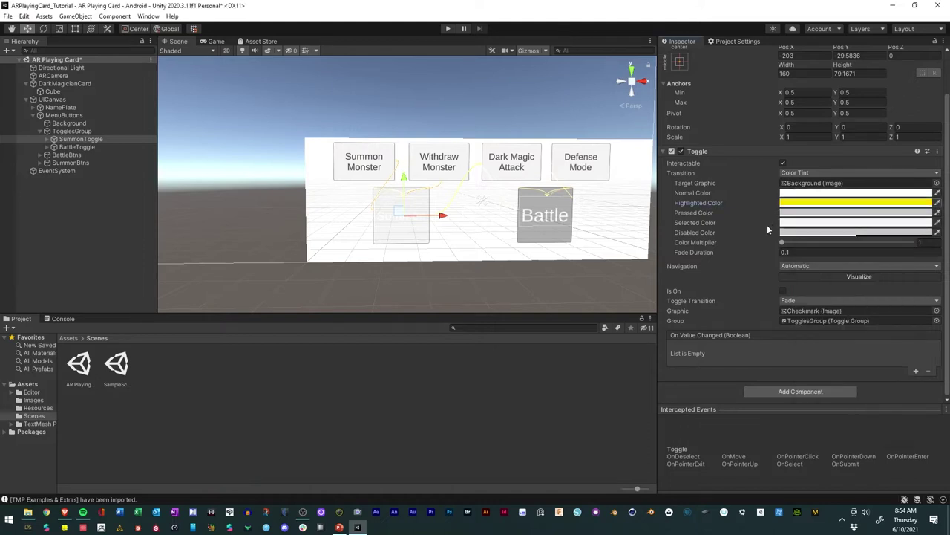
Step: Set SummonToggle's pressed color to yellow FFEE00 and its selected color to a dark yellow
click(787, 212)
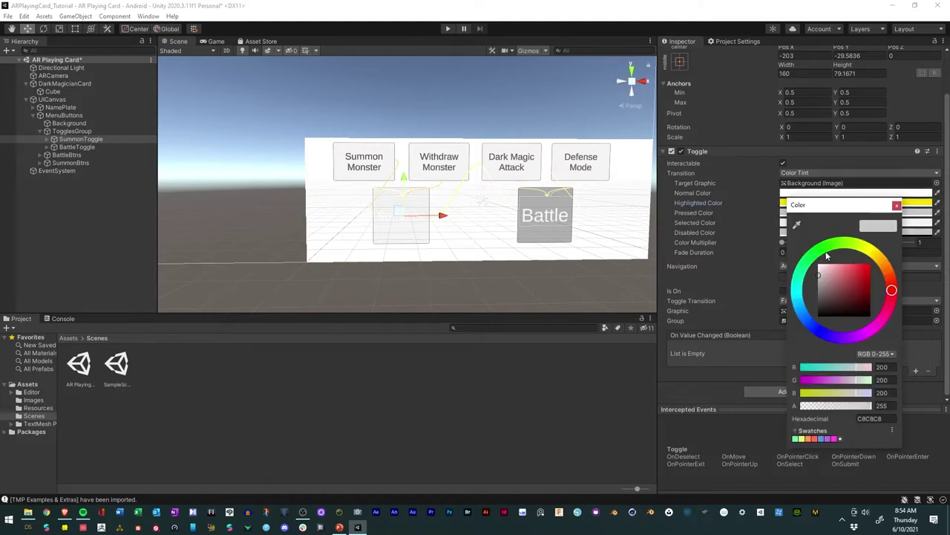
drag(871, 256, 882, 252)
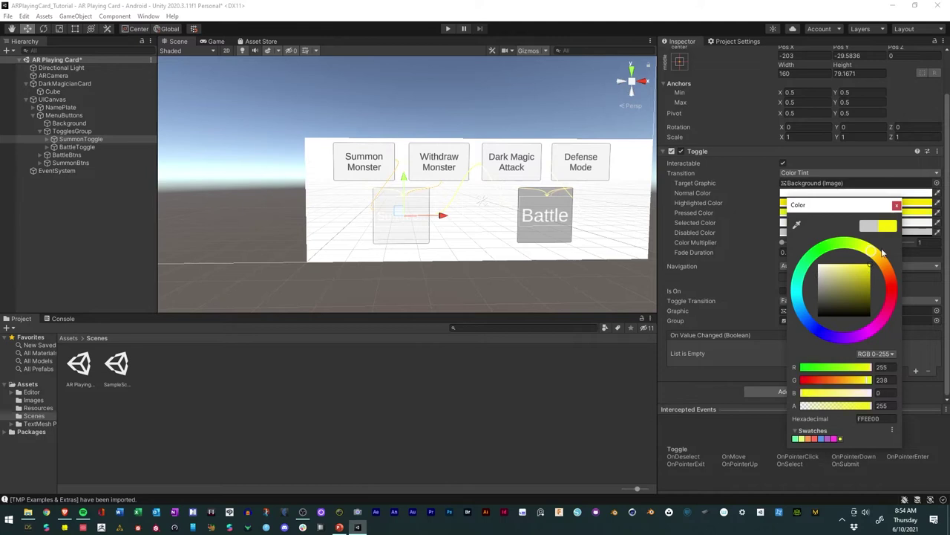
click(897, 205)
click(826, 222)
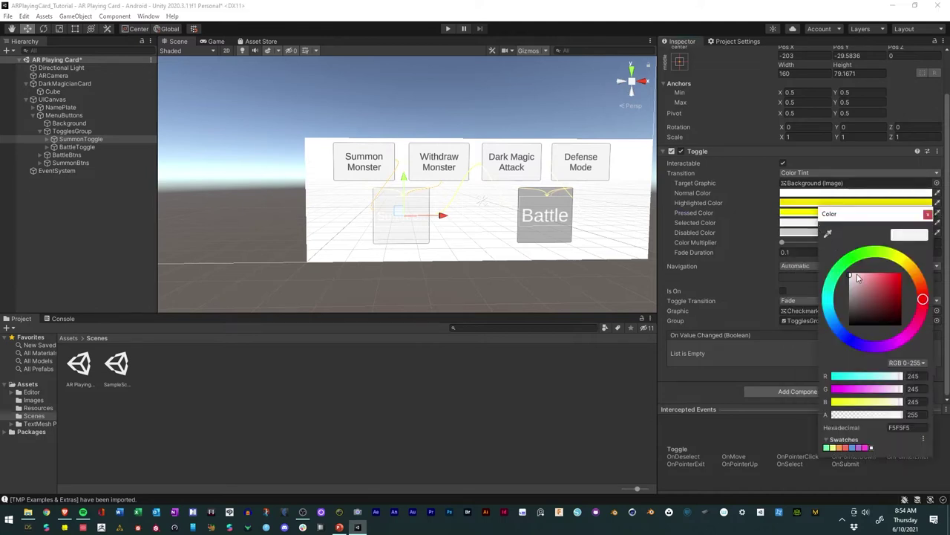
click(903, 266)
drag(878, 287, 895, 301)
click(928, 214)
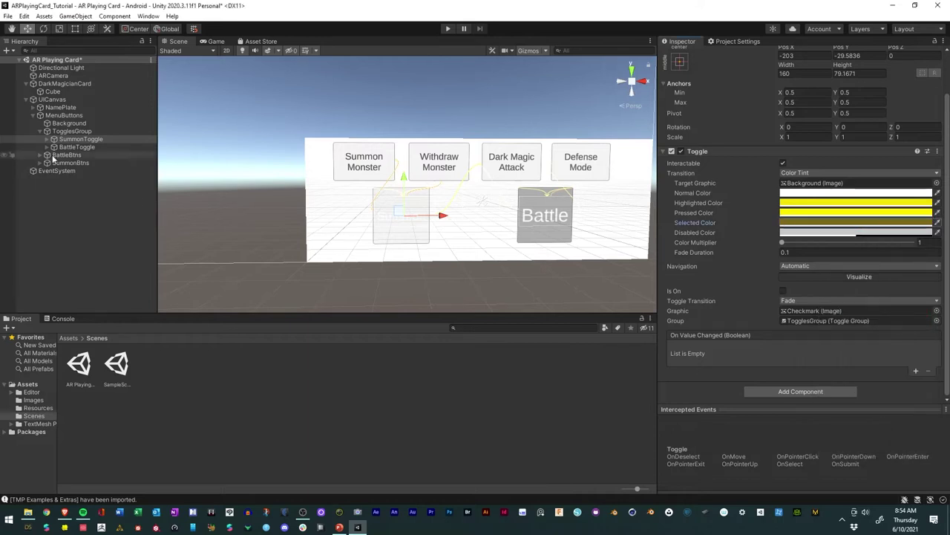
Step: Set BattleToggle's highlighted color to a bright magenta pink
click(77, 147)
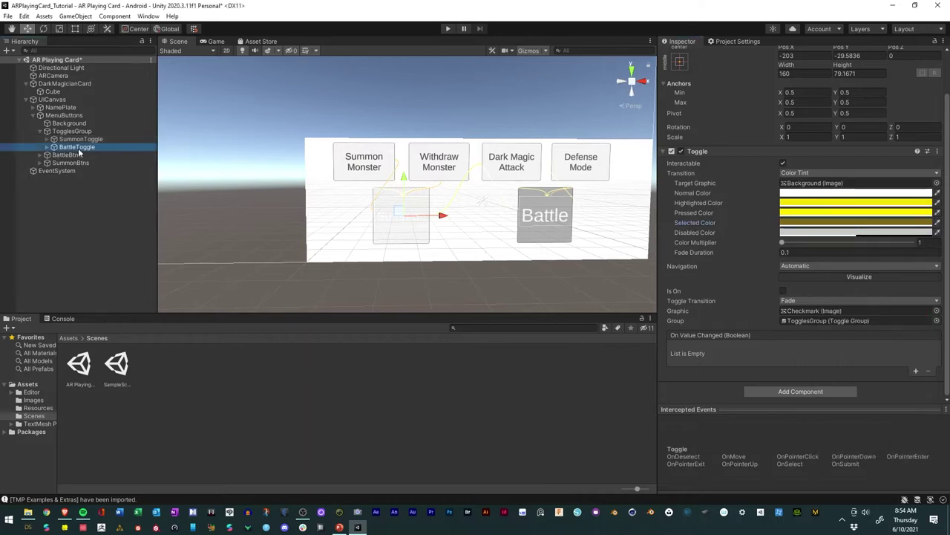
click(800, 202)
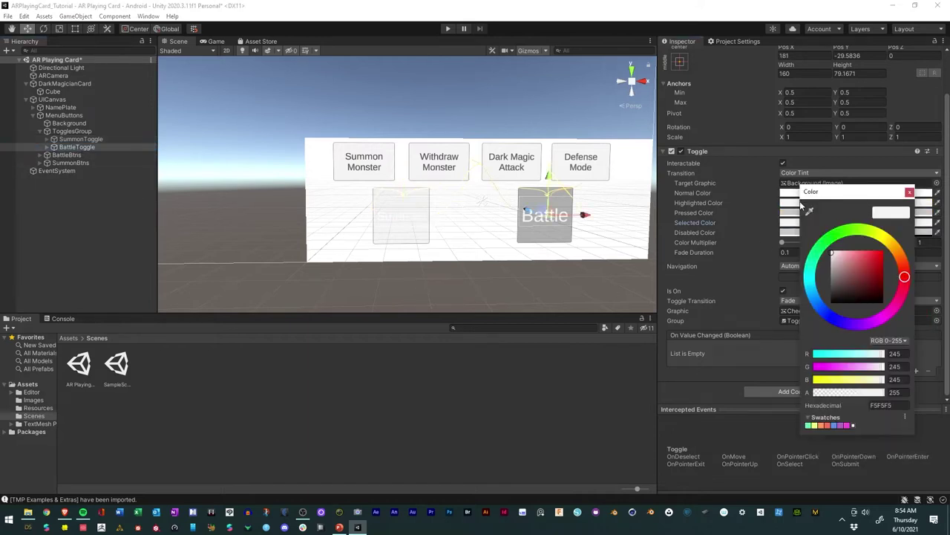
click(897, 304)
drag(873, 271, 883, 254)
click(910, 192)
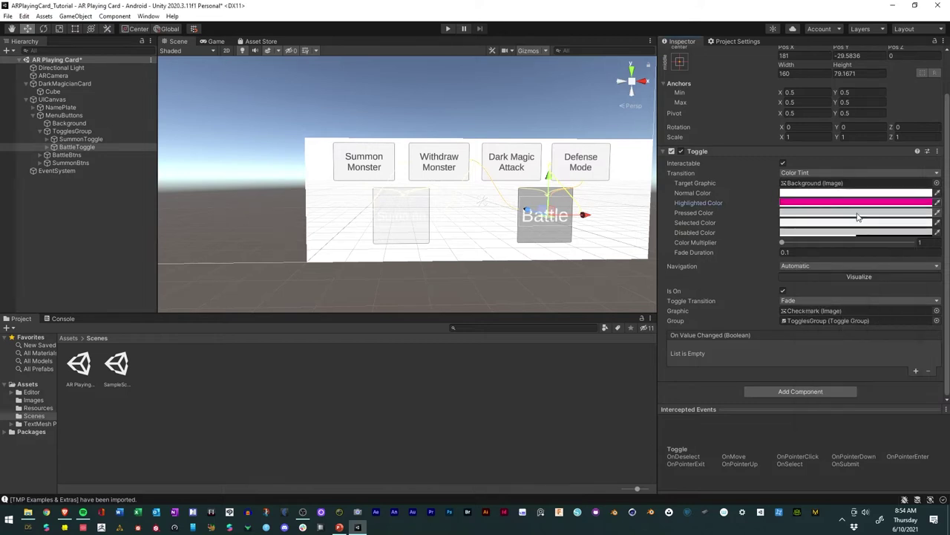
Step: Set BattleToggle's pressed color to bright magenta pink and its selected color to a darker magenta
click(824, 213)
click(921, 315)
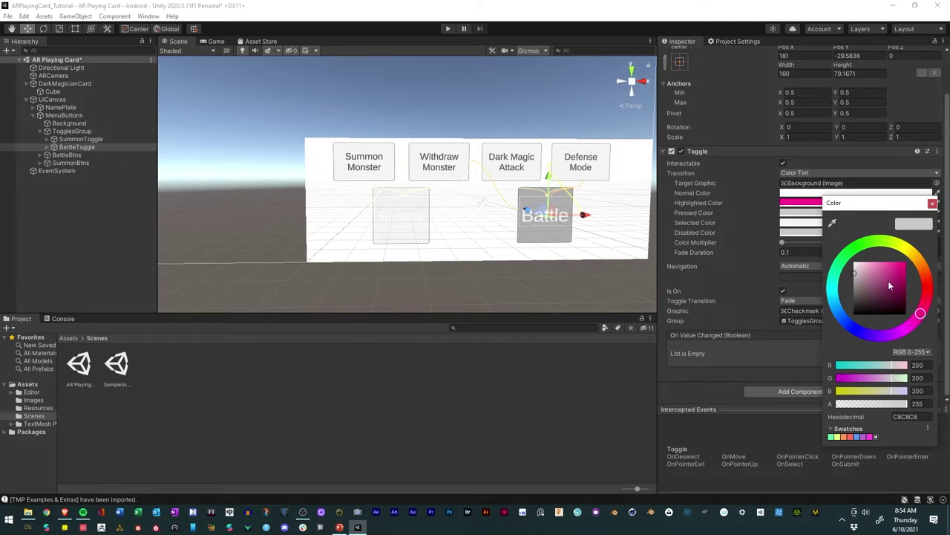
click(904, 263)
click(933, 203)
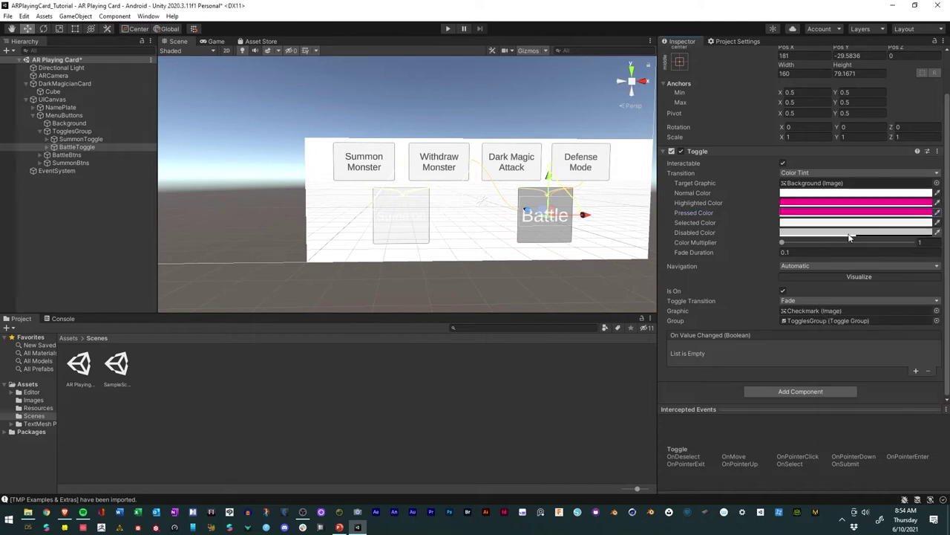
click(826, 223)
click(925, 324)
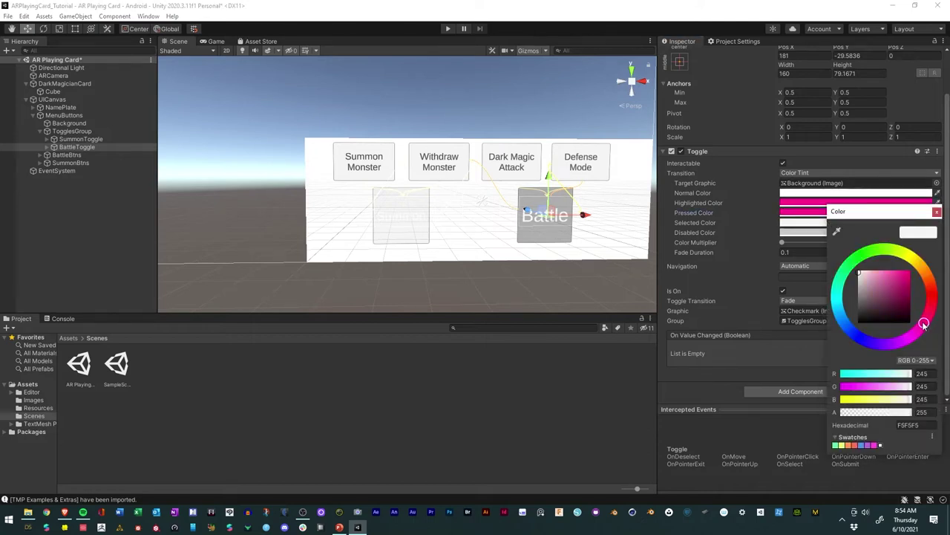
mouse_move(898, 296)
mouse_down()
mouse_move(919, 279)
mouse_move(904, 293)
mouse_up()
click(937, 212)
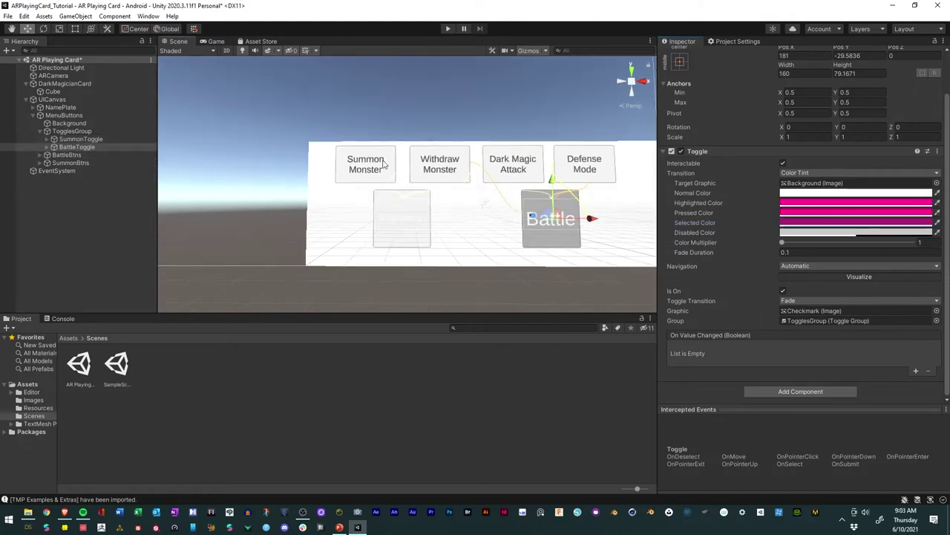
Step: Inspect the BattleBtns and SummonBtns groups, switching the scene visibility of SummonBtns off and back on
click(65, 154)
click(65, 163)
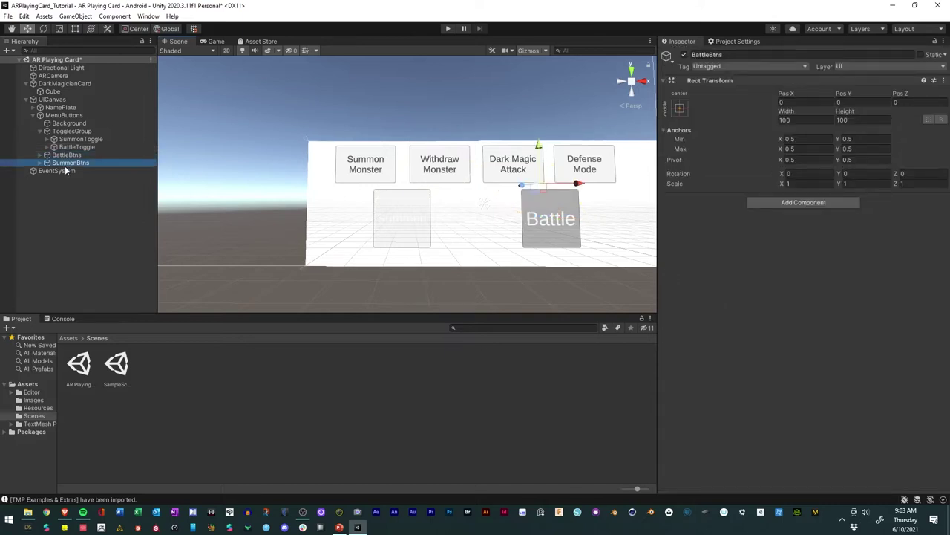
click(7, 163)
click(7, 163)
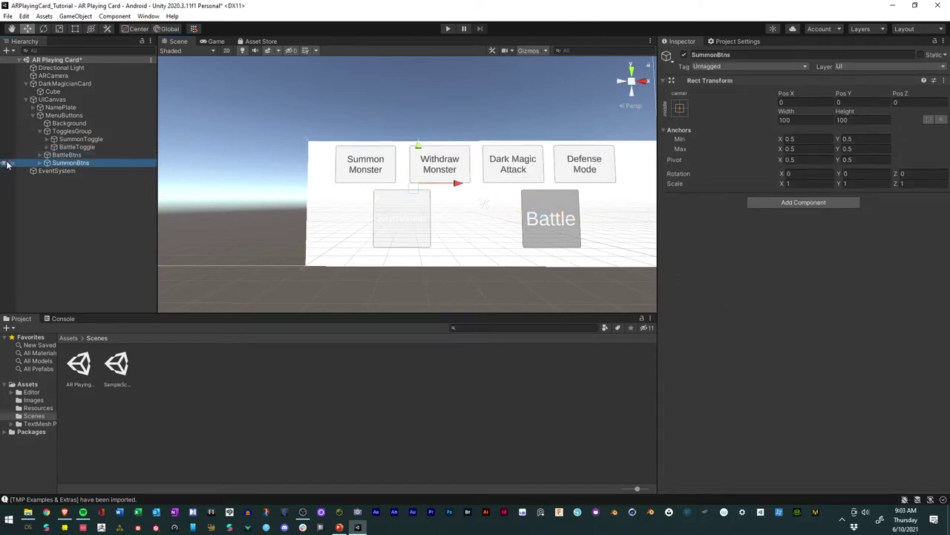
click(6, 163)
click(7, 163)
click(65, 155)
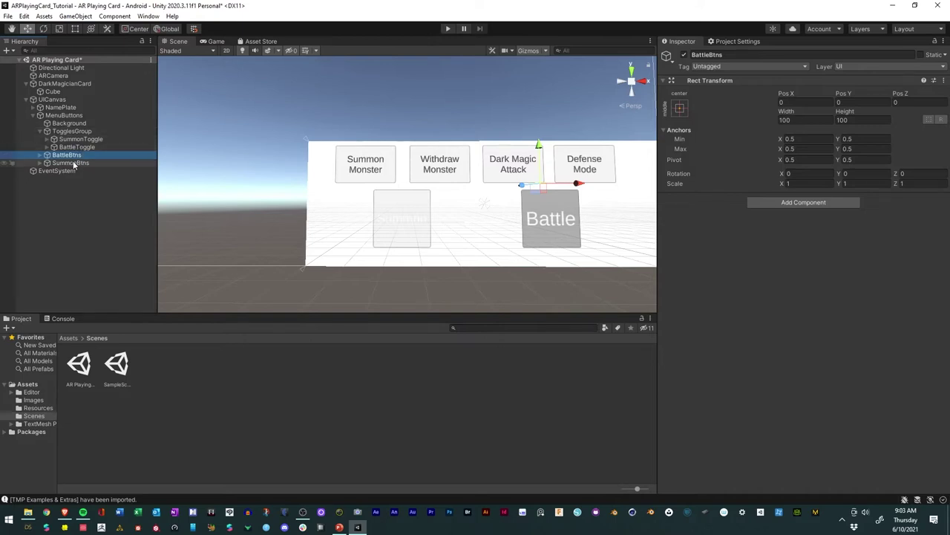
Step: Add an On Value Changed event to BattleToggle that targets BattleBtns with the dynamic bool GameObject.SetActive function
click(78, 146)
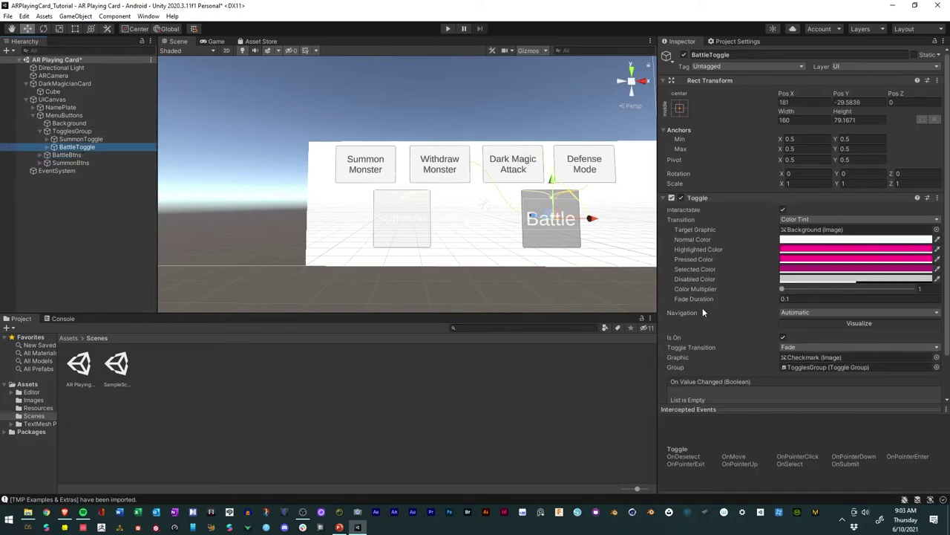
scroll(704, 313, down, 2)
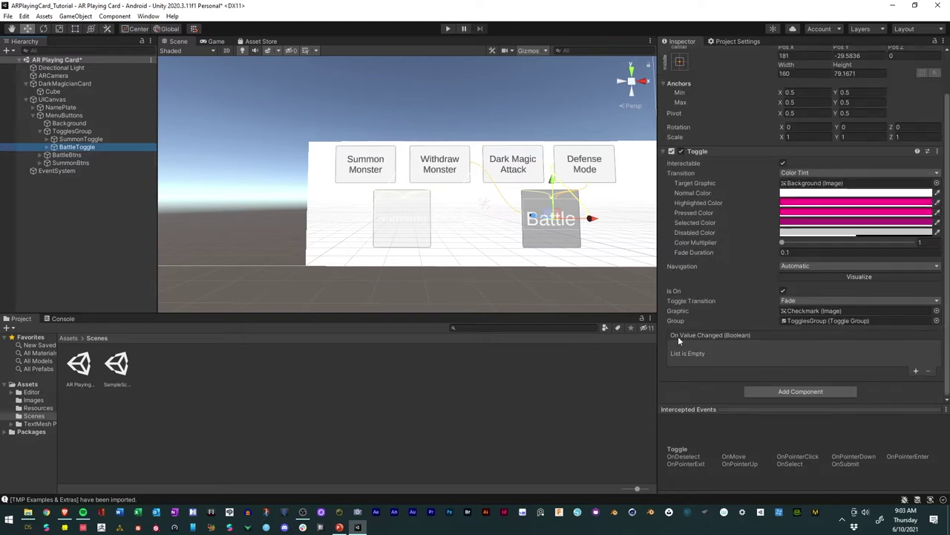
click(916, 371)
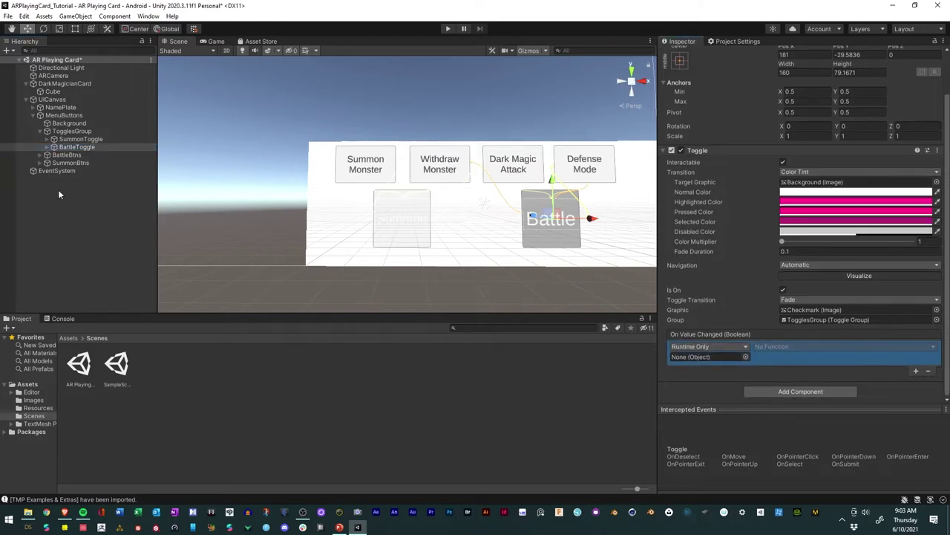
drag(64, 150, 694, 358)
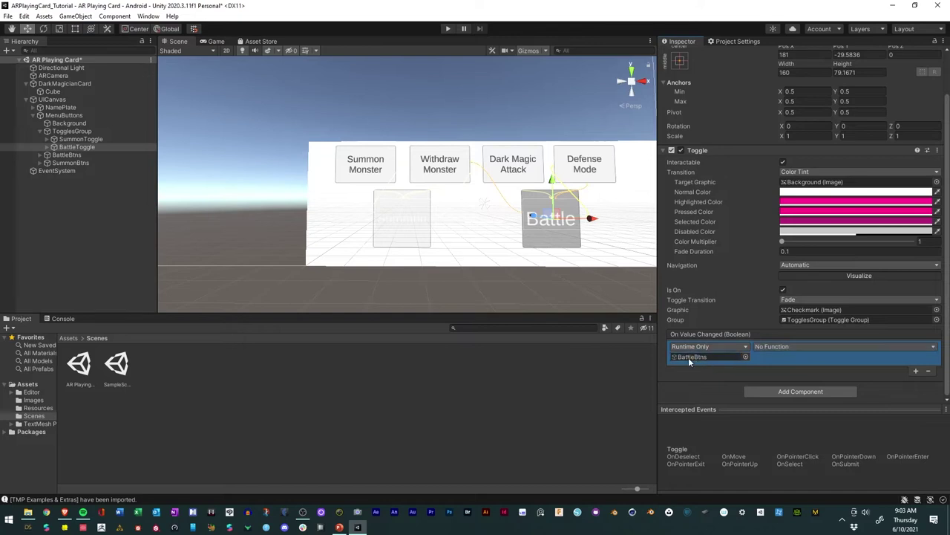
click(788, 346)
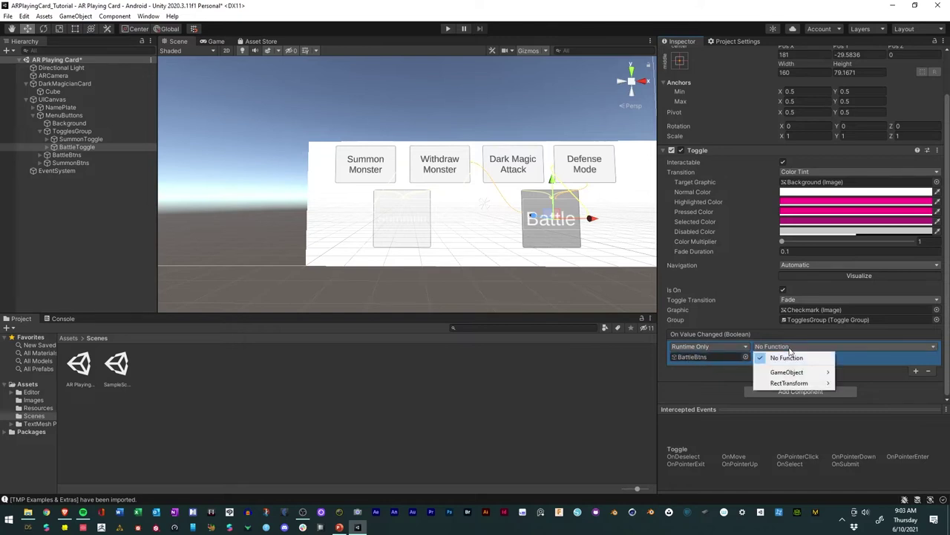
mouse_move(796, 378)
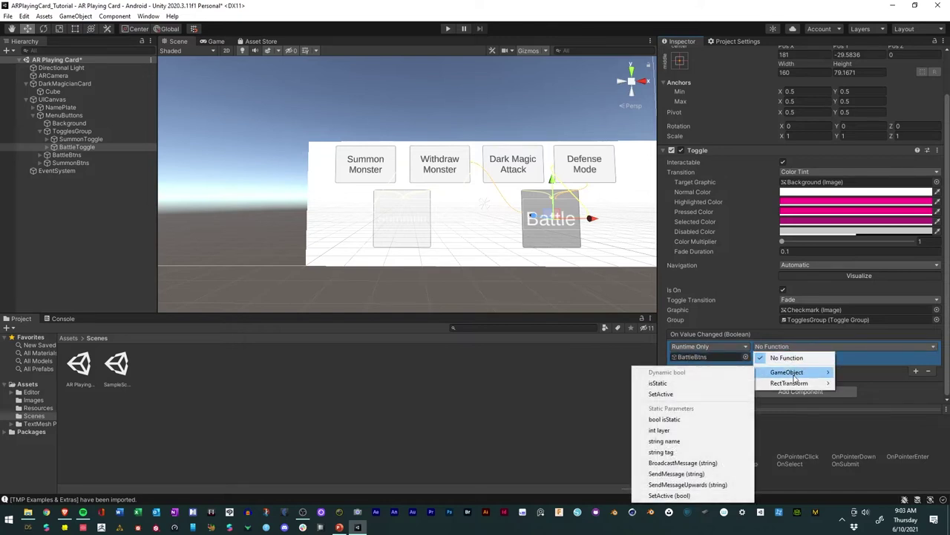
click(660, 395)
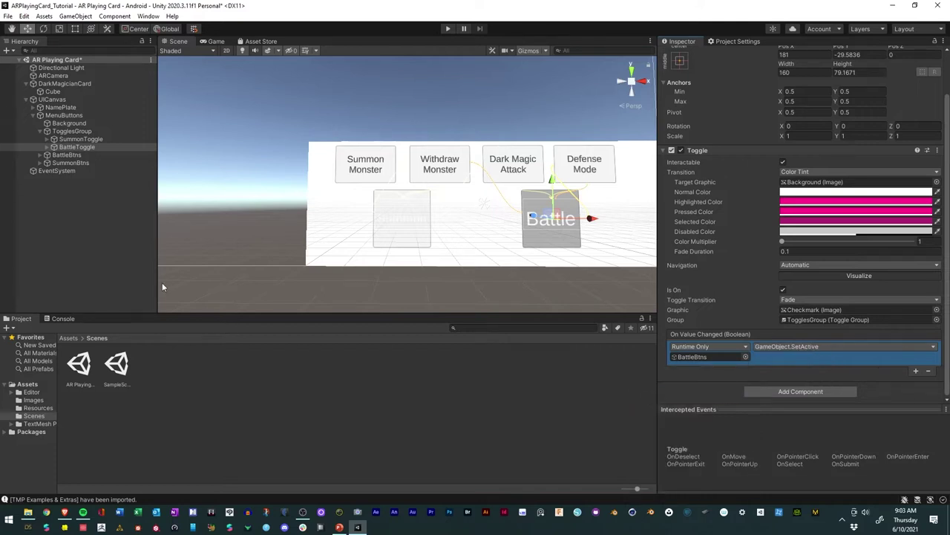
Step: Add an On Value Changed event to SummonToggle that calls dynamic GameObject.SetActive on SummonBtns, and save the scene
click(73, 140)
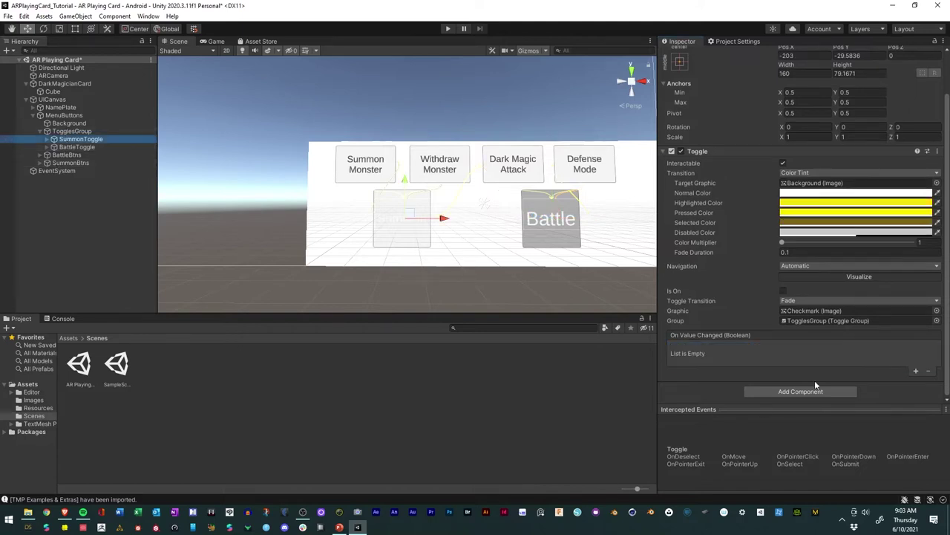
click(915, 372)
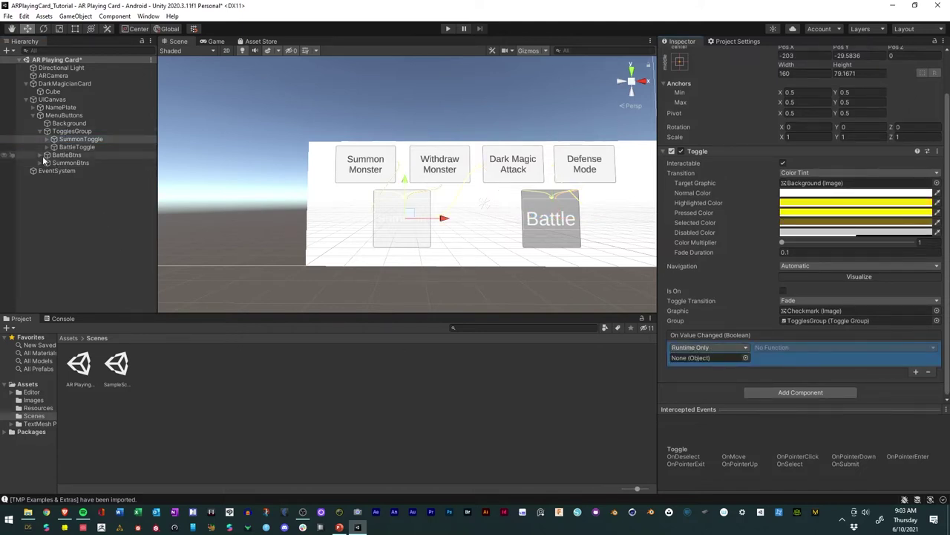
drag(52, 162, 698, 357)
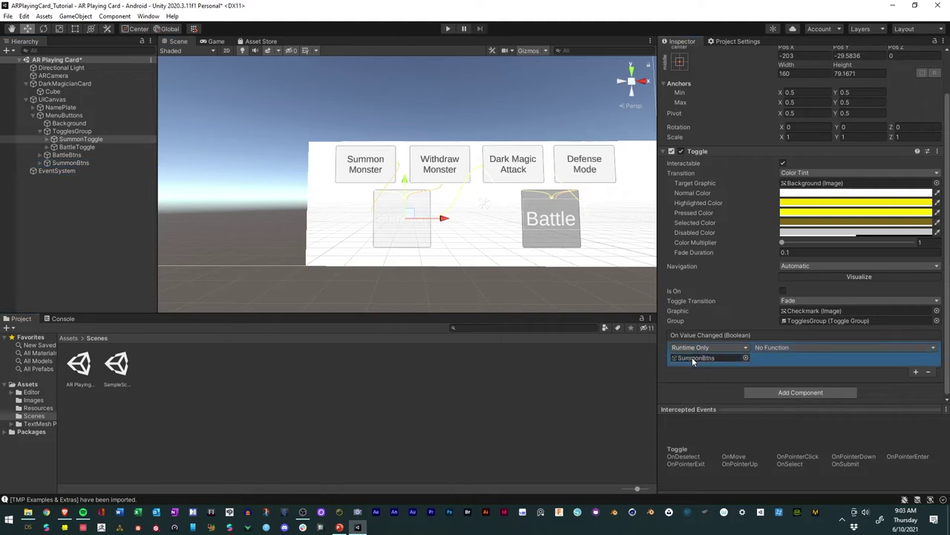
click(790, 348)
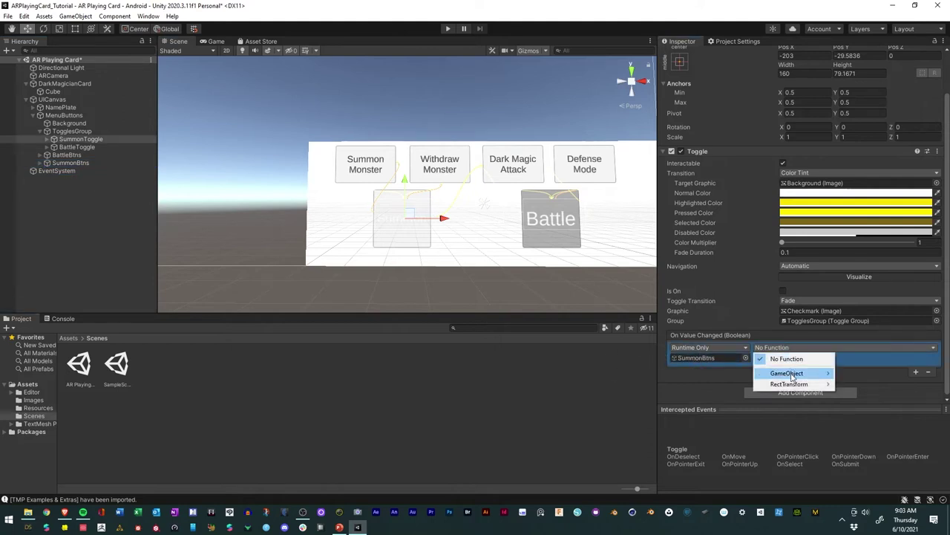
mouse_move(791, 373)
click(666, 394)
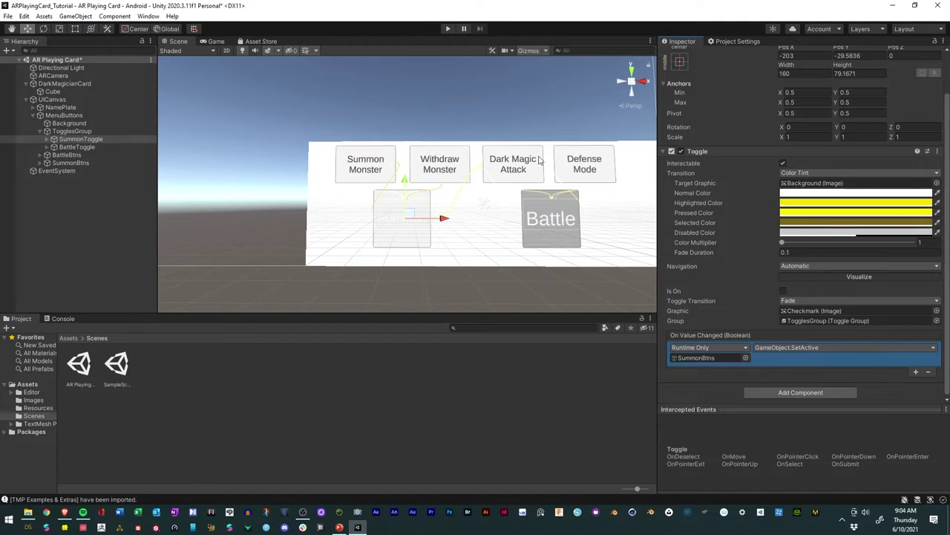
click(7, 15)
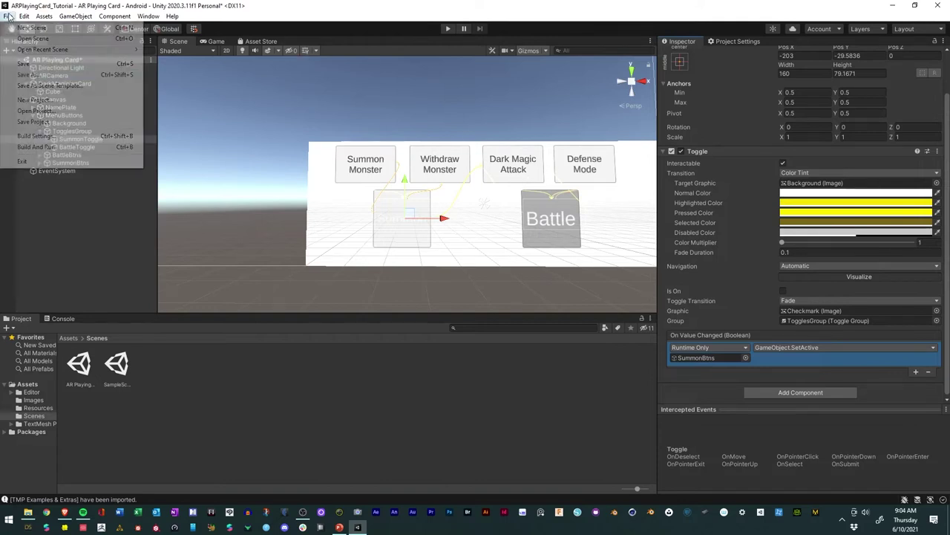
click(30, 62)
Step: Test the scene in Play mode by alternating between the Summon and Battle toggles, and stop playback
click(448, 28)
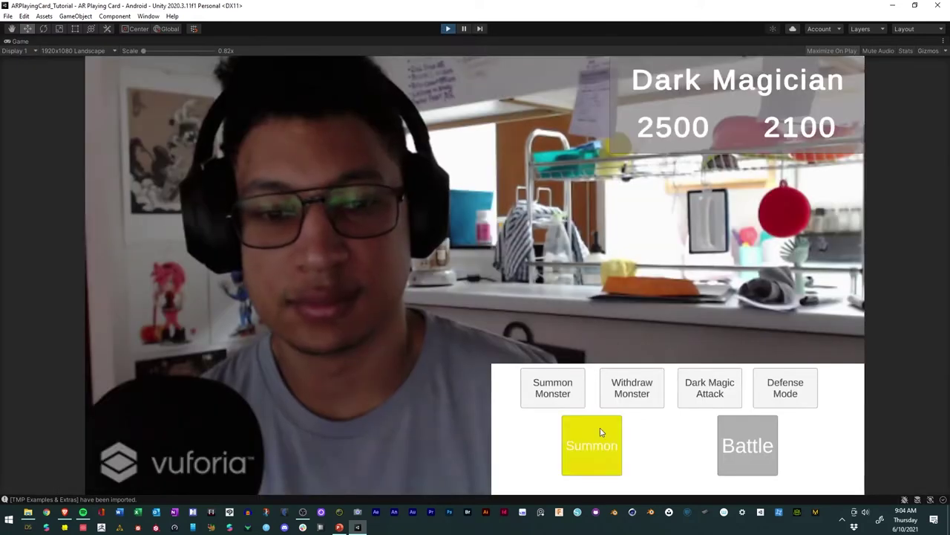
click(599, 430)
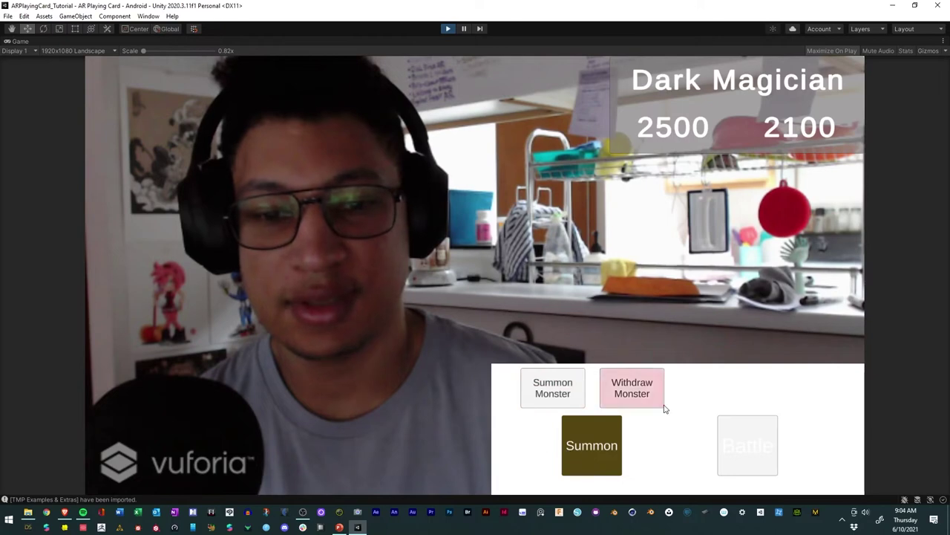
click(754, 453)
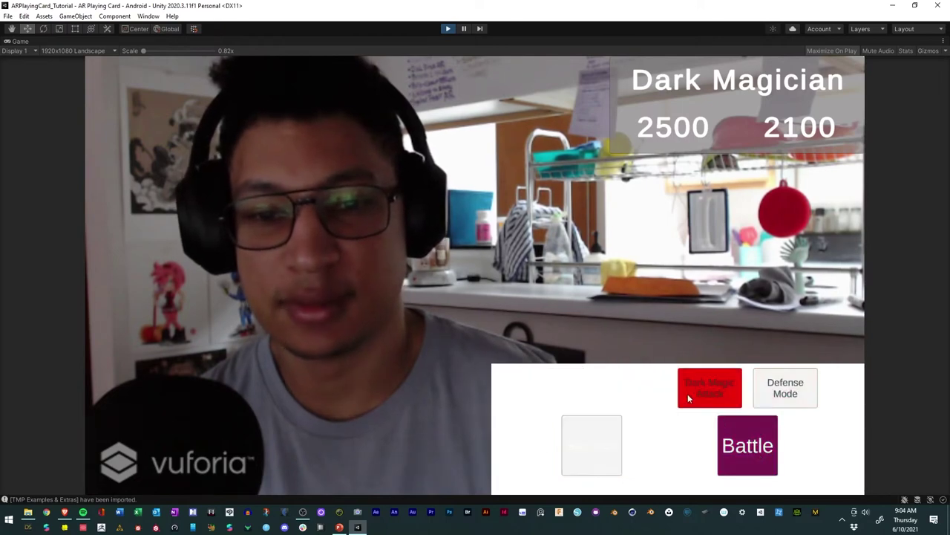
click(605, 449)
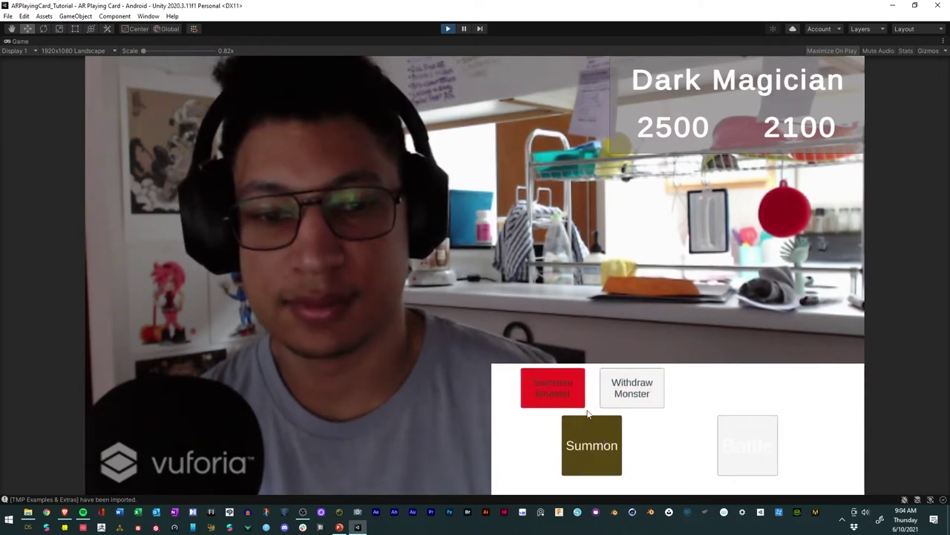
click(748, 445)
click(449, 28)
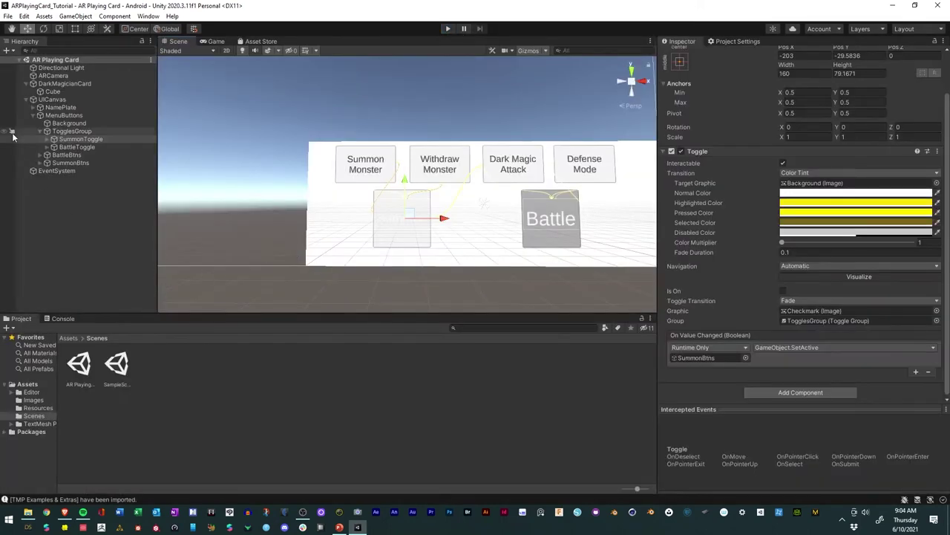
Step: Deactivate the BattleBtns and SummonBtns groups so both start hidden, and save the scene
click(71, 156)
click(682, 55)
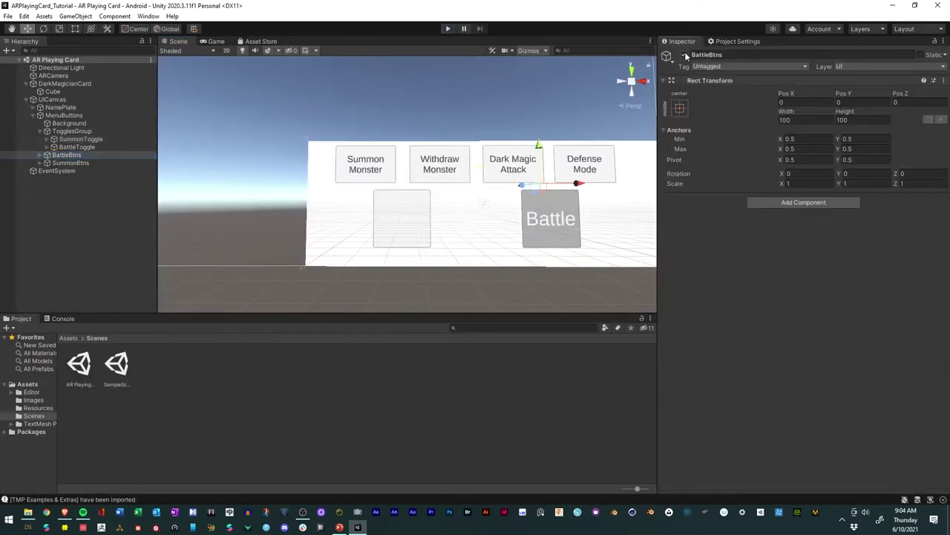
click(89, 162)
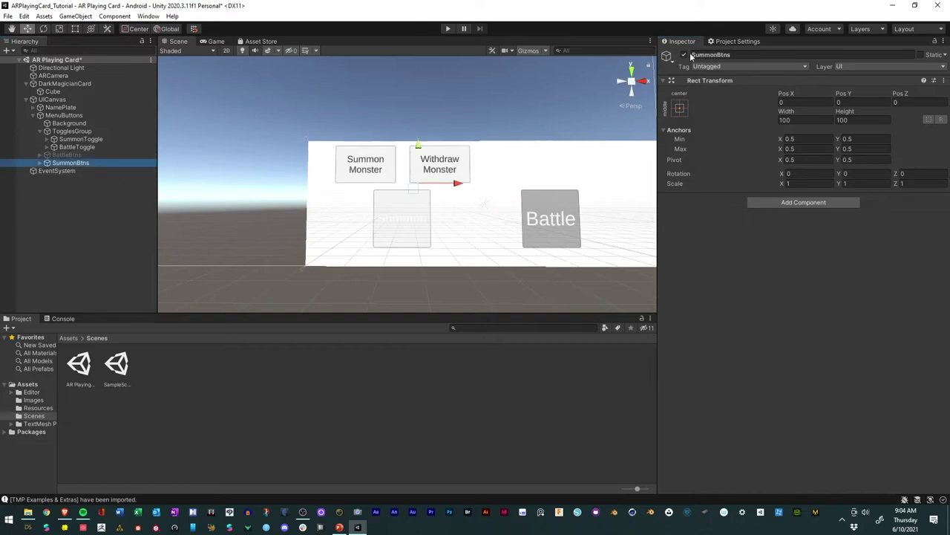
click(684, 55)
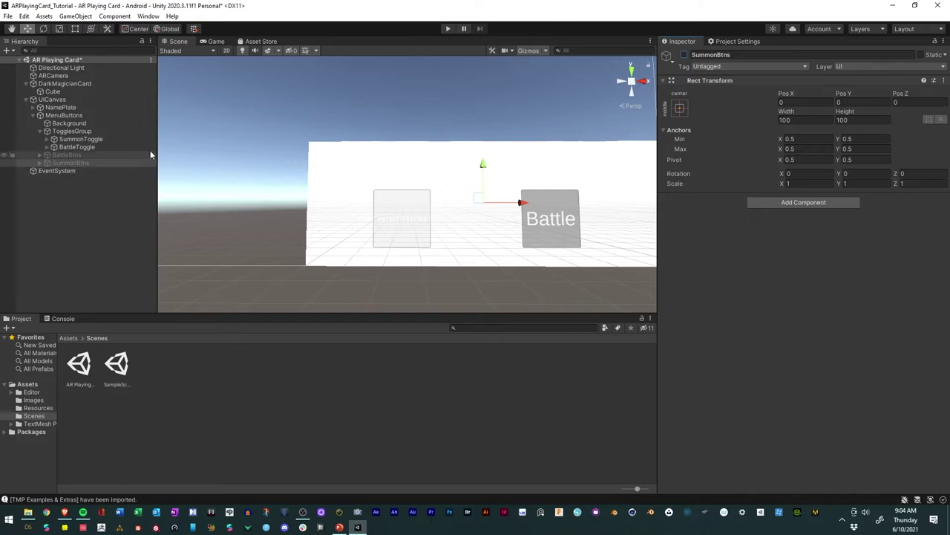
click(7, 16)
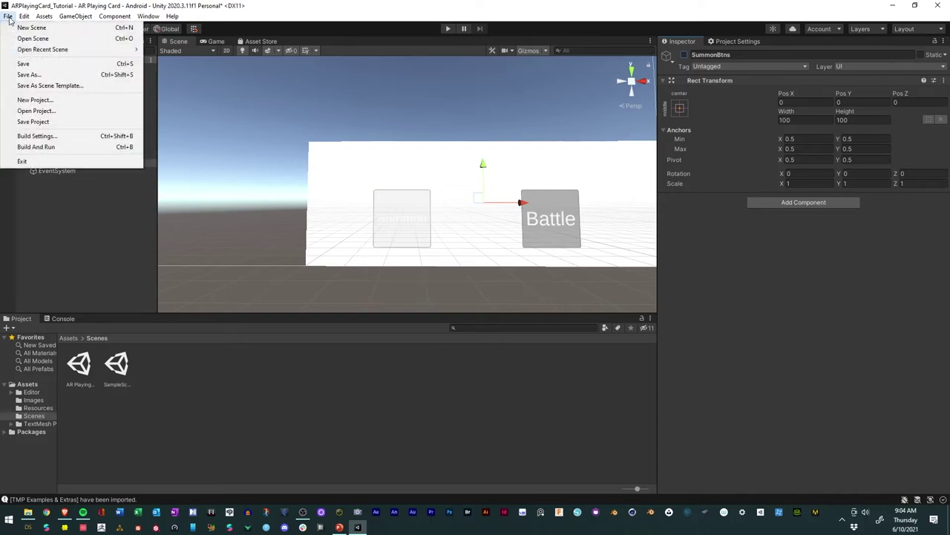
click(19, 65)
Step: Play-test the menu with both button groups initially inactive, switching repeatedly between Summon and Battle, and exit Play mode
click(448, 28)
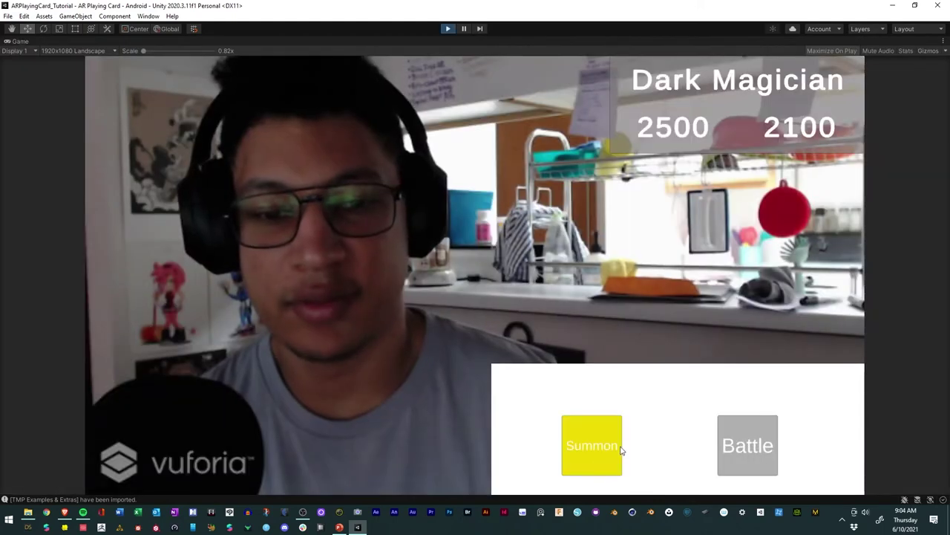
click(587, 446)
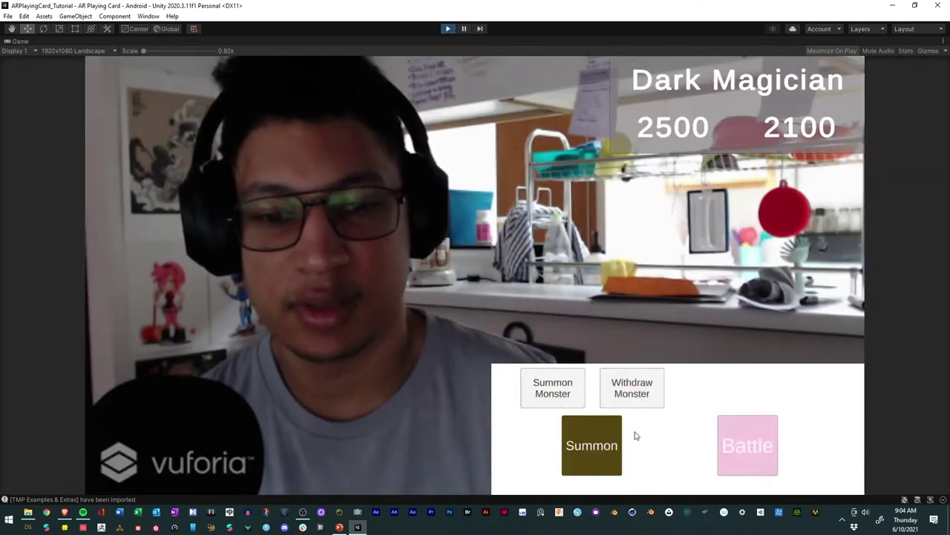
click(764, 449)
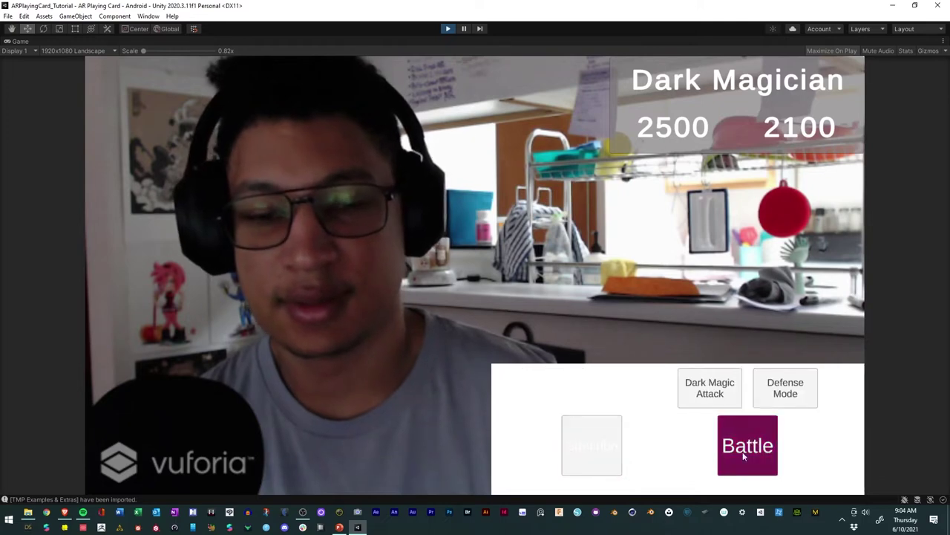
click(577, 433)
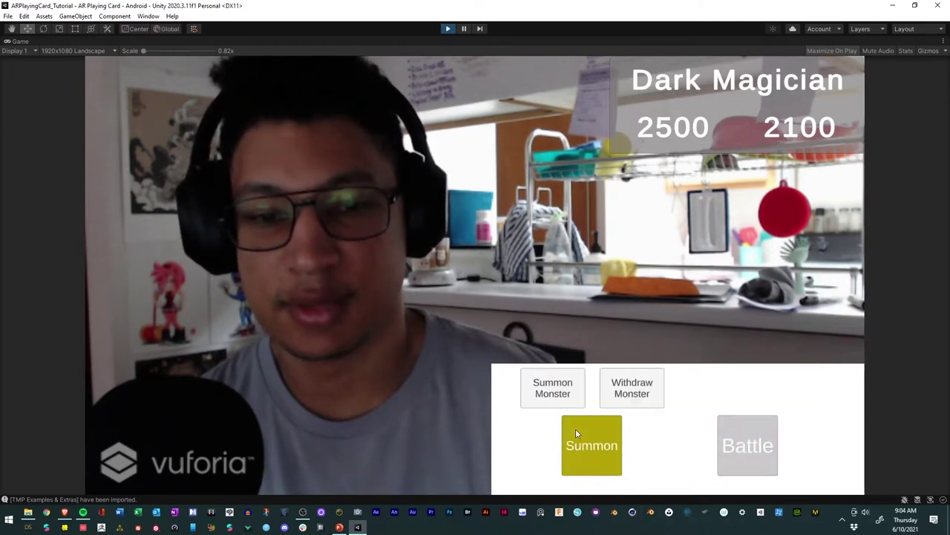
click(747, 447)
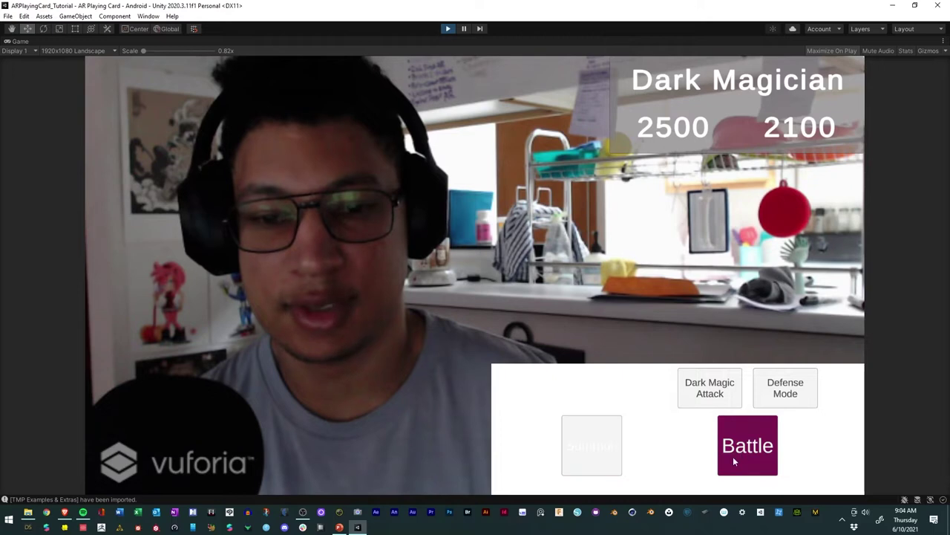
click(620, 455)
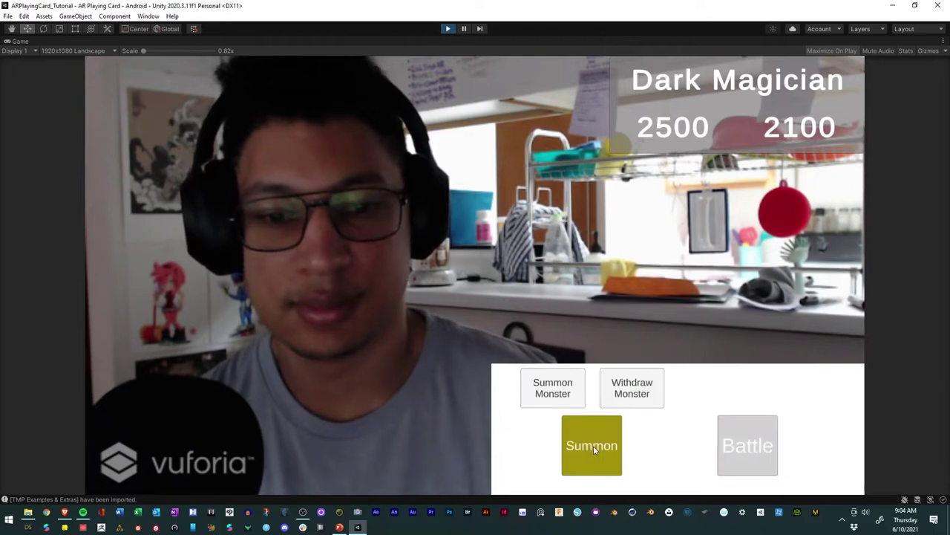
click(447, 29)
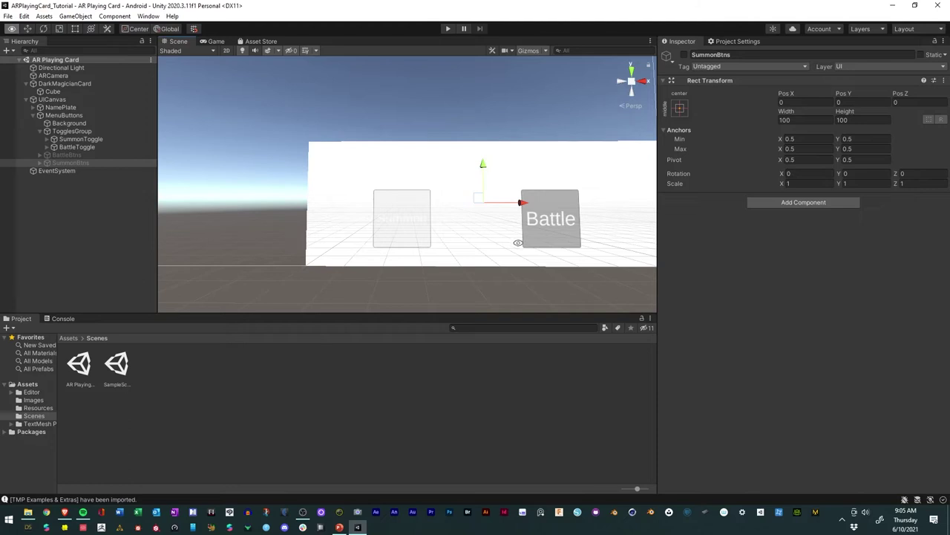
Step: Activate the SummonBtns group to preview its buttons above the toggles, and deactivate it again
alt+drag(520, 245, 547, 266)
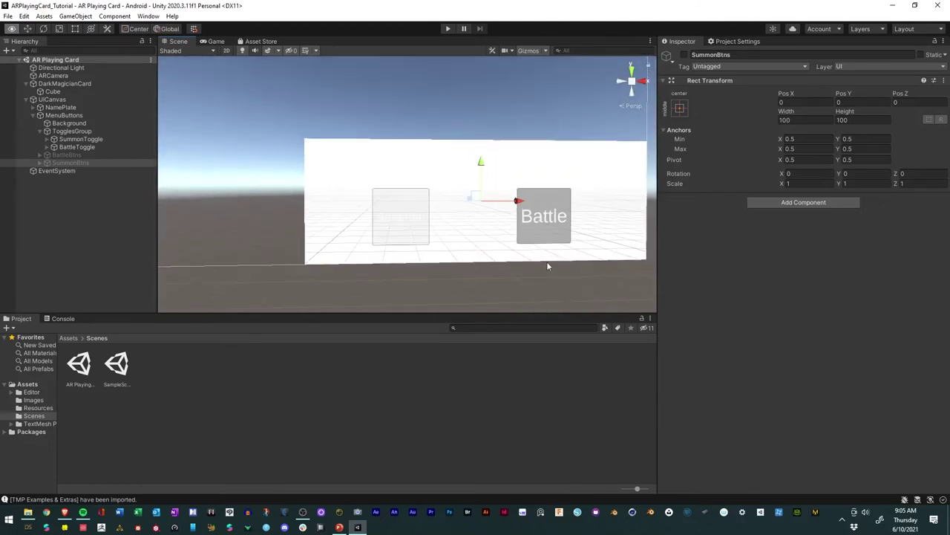
scroll(460, 219, down, 1)
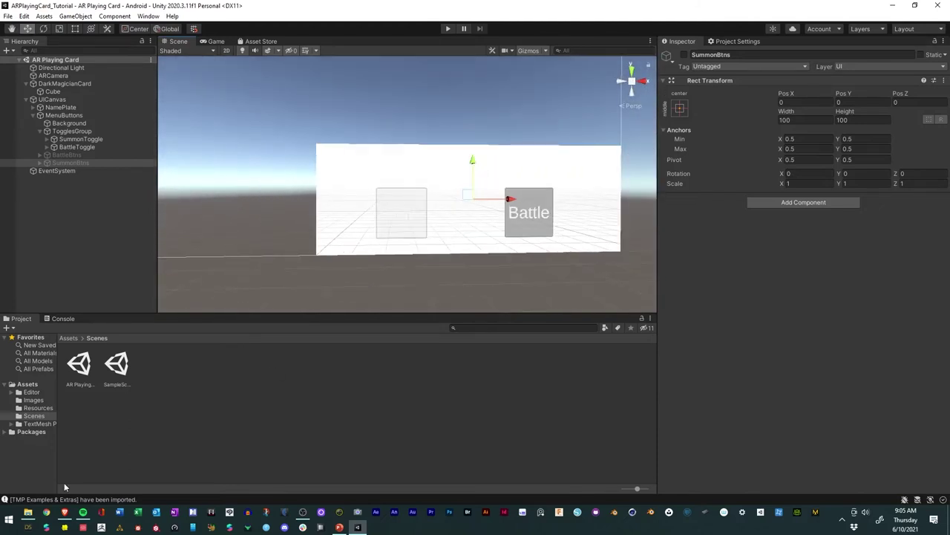
scroll(390, 201, up, 4)
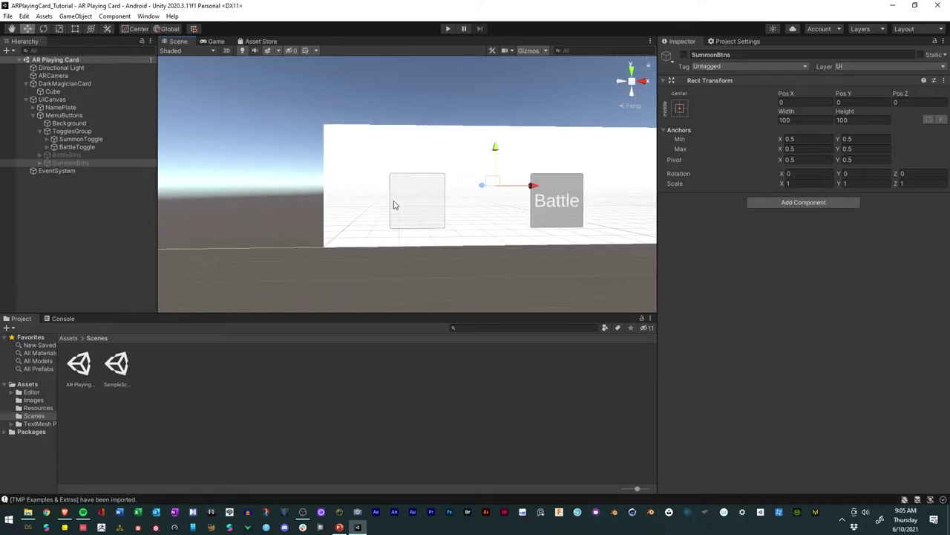
scroll(394, 205, up, 4)
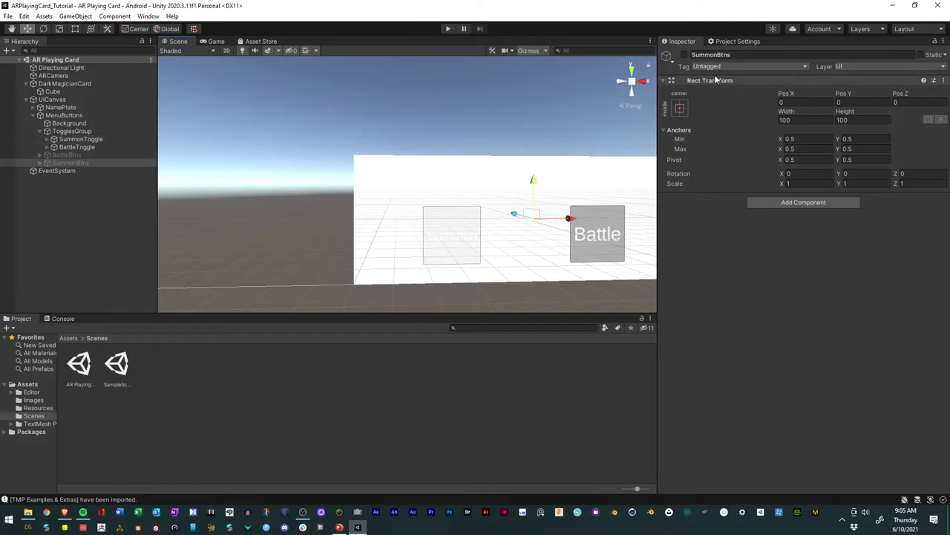
click(683, 55)
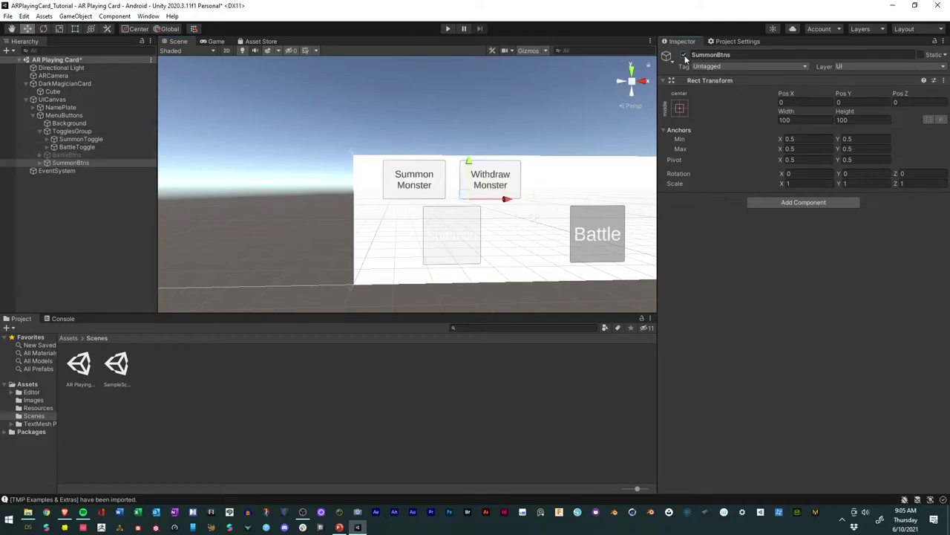
click(685, 55)
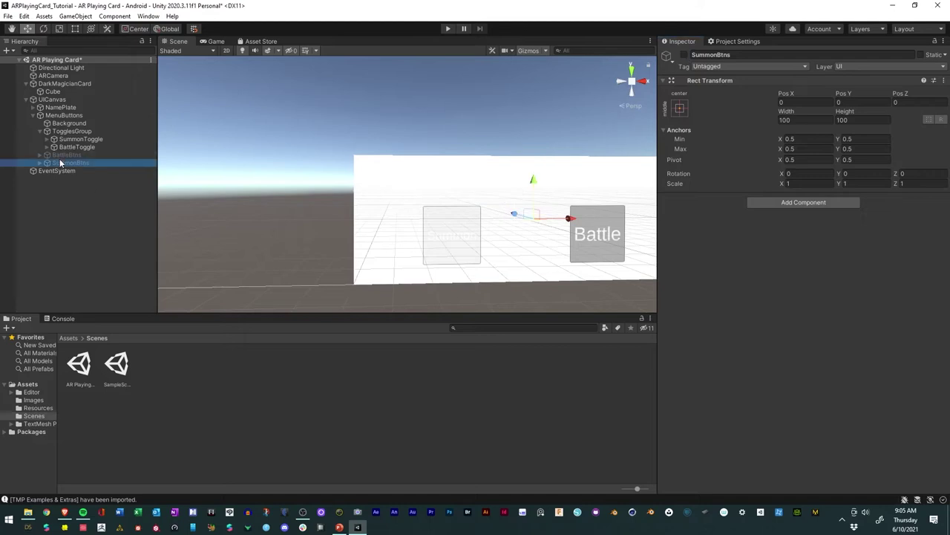
Step: Activate the BattleBtns group to preview its buttons above the toggles, and deactivate it again
drag(59, 160, 67, 157)
click(684, 57)
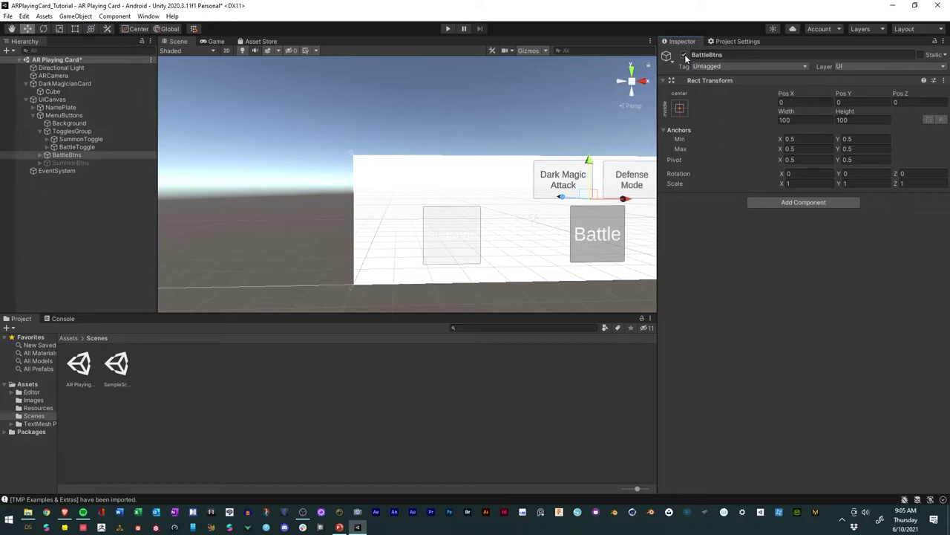
click(685, 55)
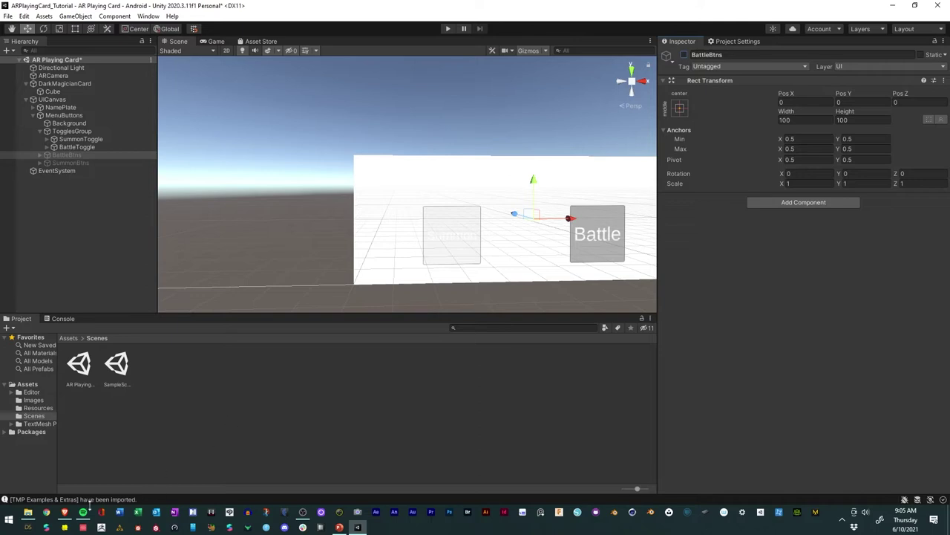
Step: Switch to the AR Card Roadmap document in the browser and strike through all User Interface items, from Main Menu to Text Information
click(65, 511)
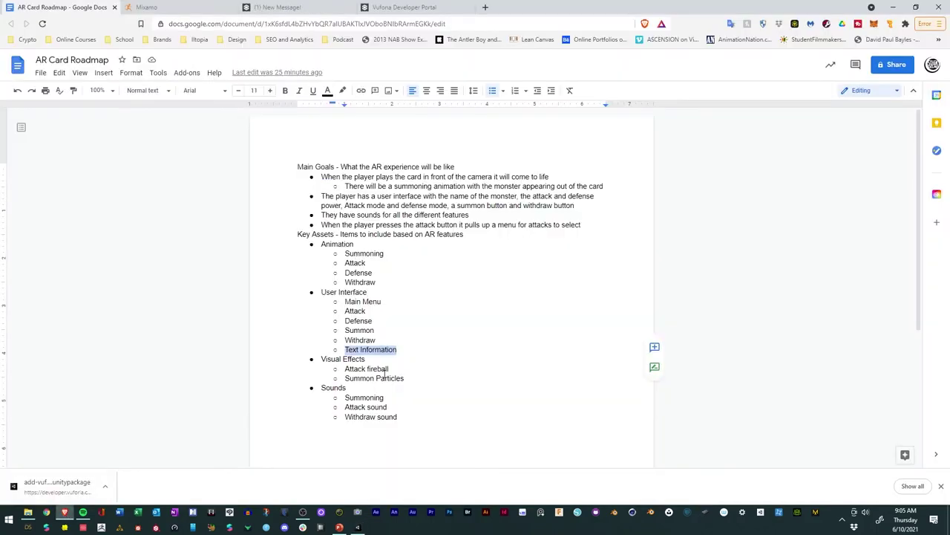
drag(377, 339, 340, 303)
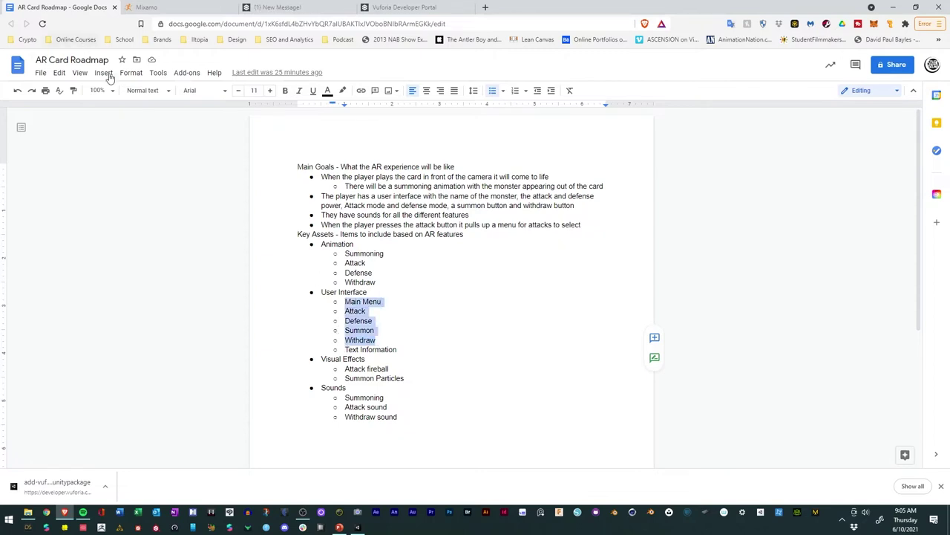
click(392, 346)
drag(393, 346, 322, 304)
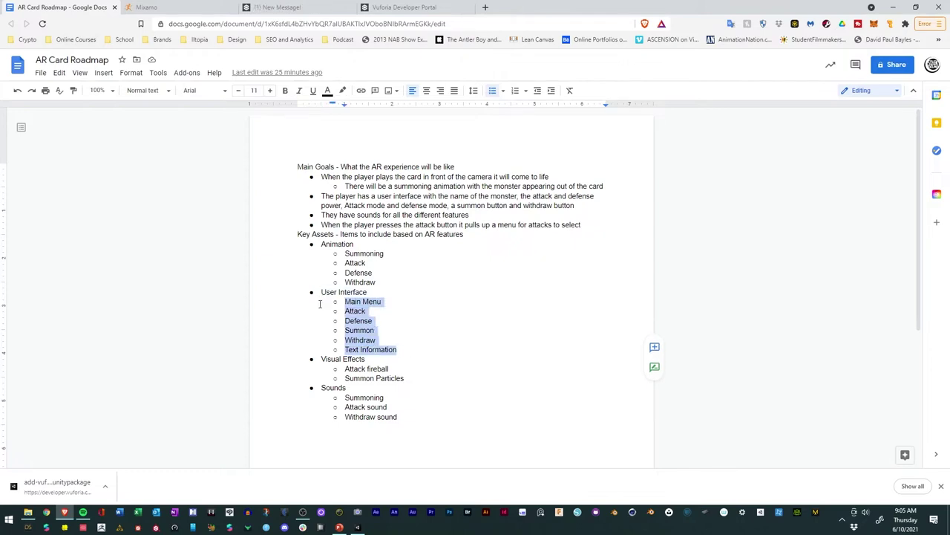
click(41, 73)
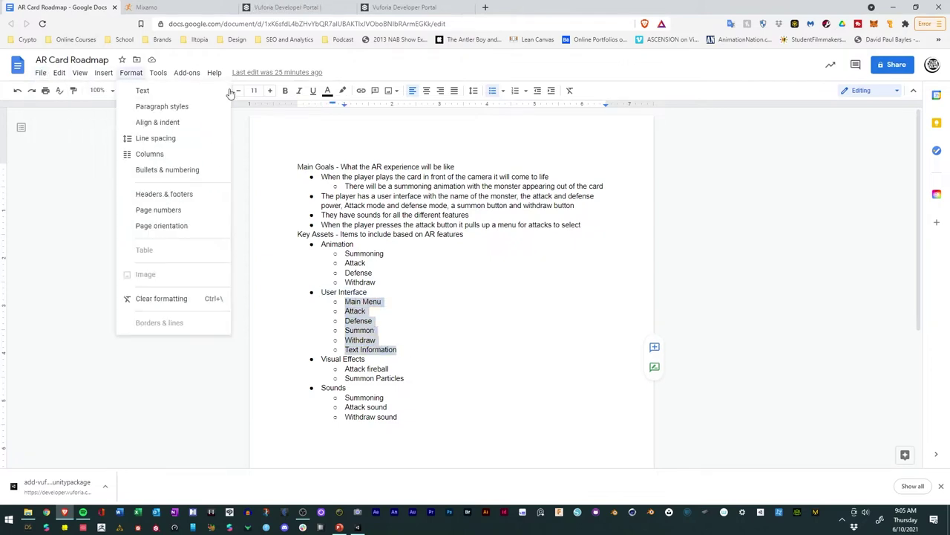
click(158, 73)
click(130, 73)
mouse_move(144, 90)
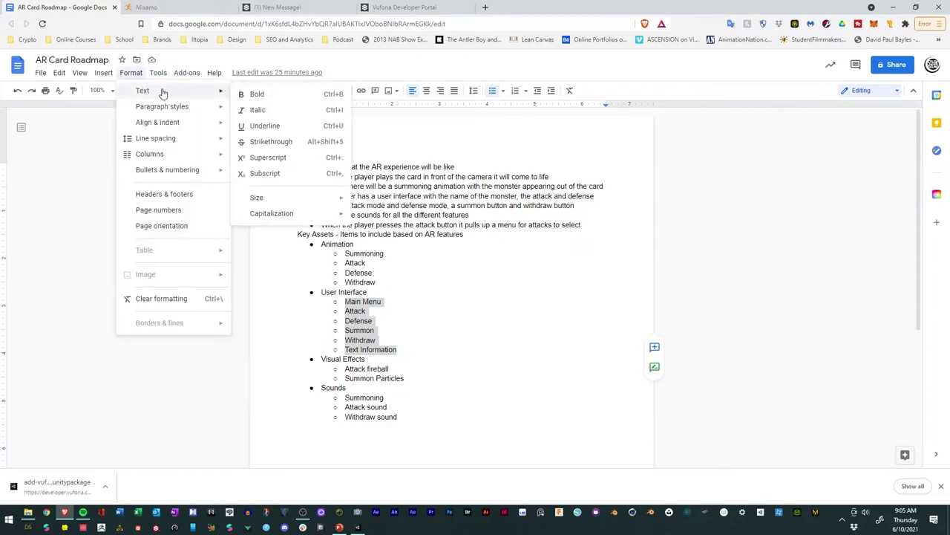
click(292, 141)
click(476, 315)
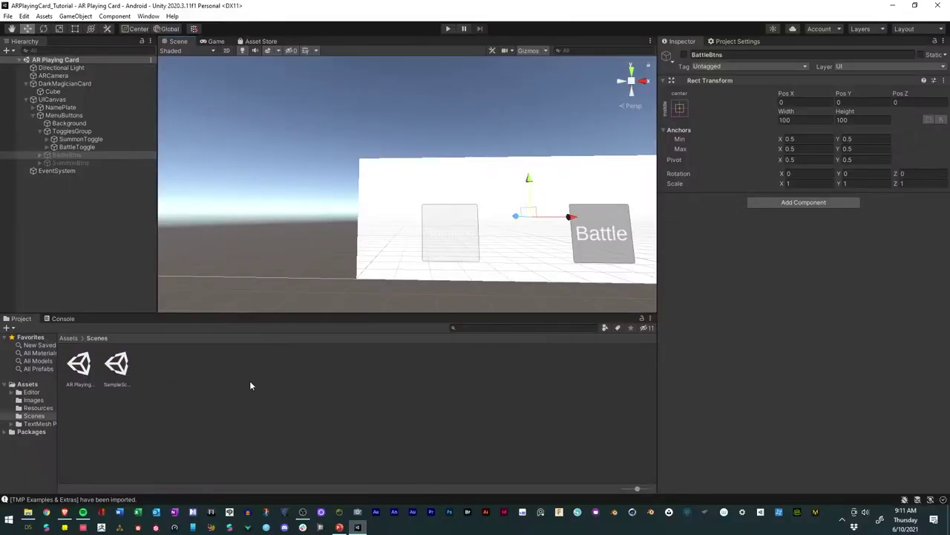
Step: Back in Unity, create a folder named 3D models in the project's Assets folder and open it
click(27, 384)
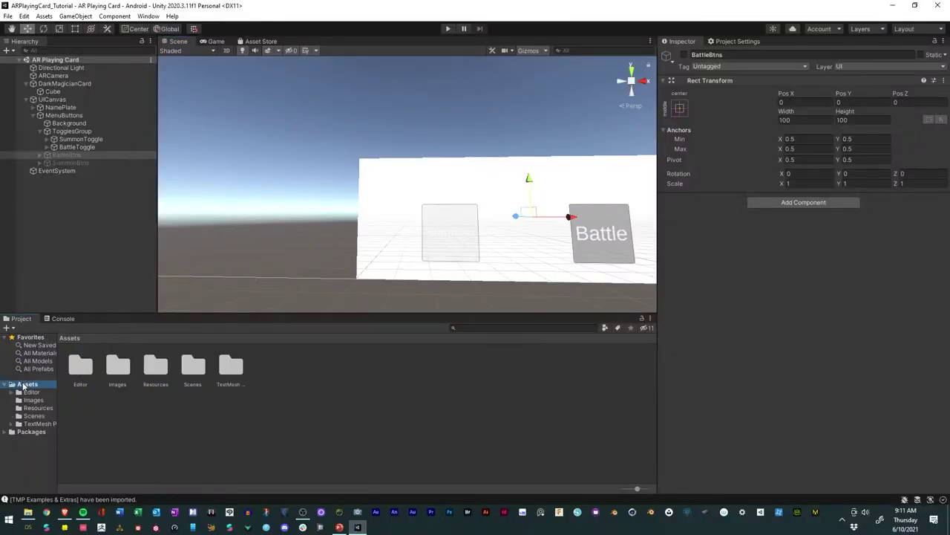
click(310, 405)
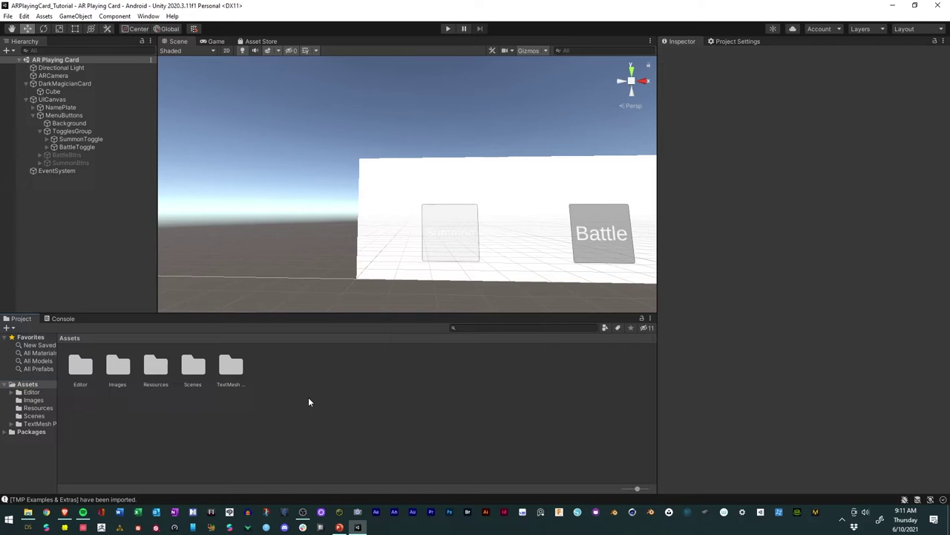
drag(299, 322, 300, 290)
right_click(301, 338)
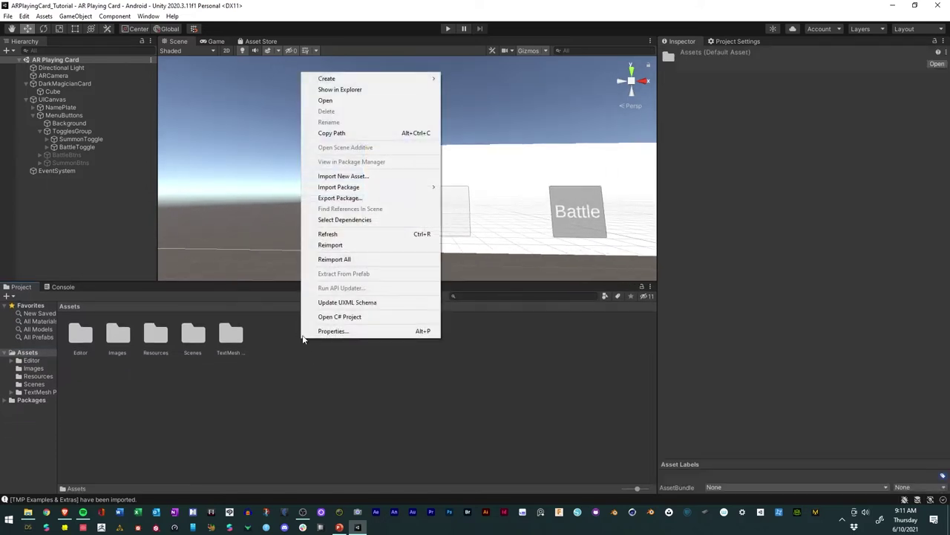
mouse_move(401, 78)
click(463, 78)
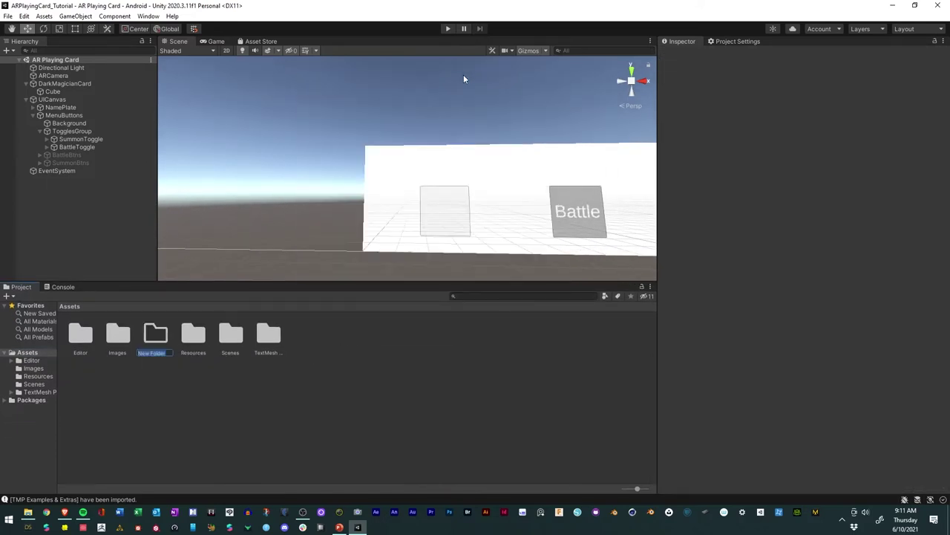
text(Sc)
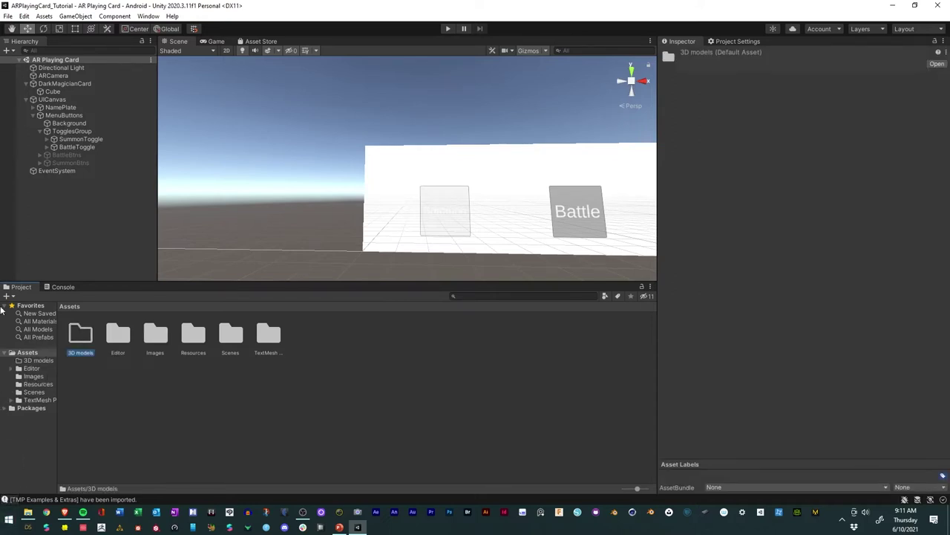
double_click(86, 340)
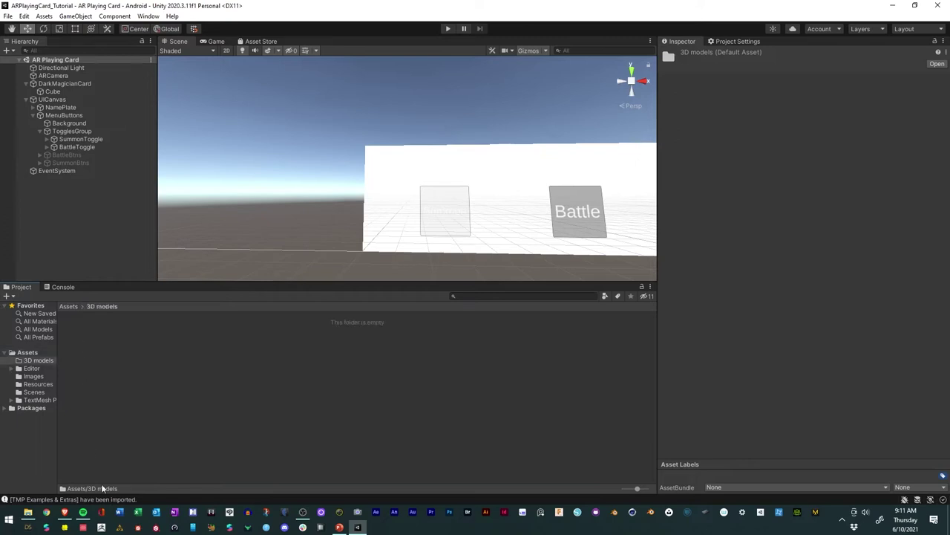
click(30, 511)
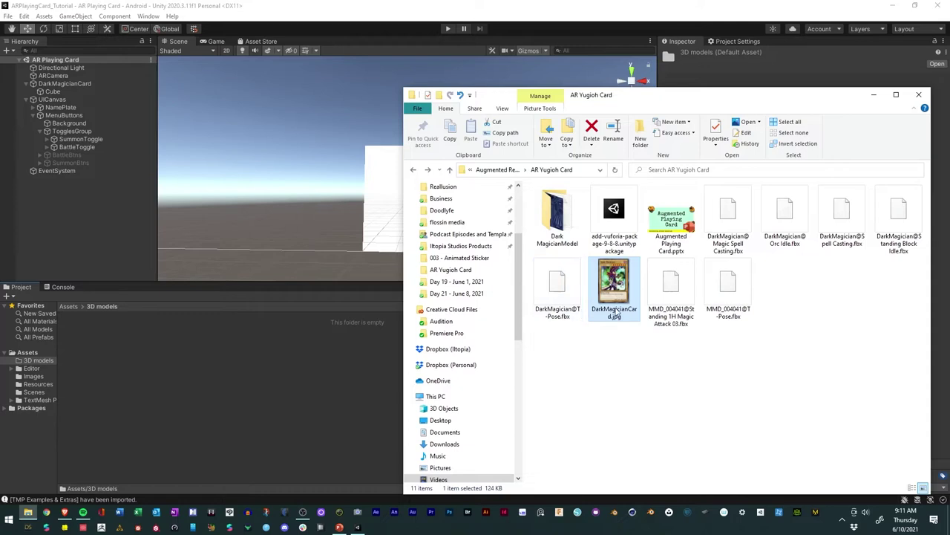
click(556, 284)
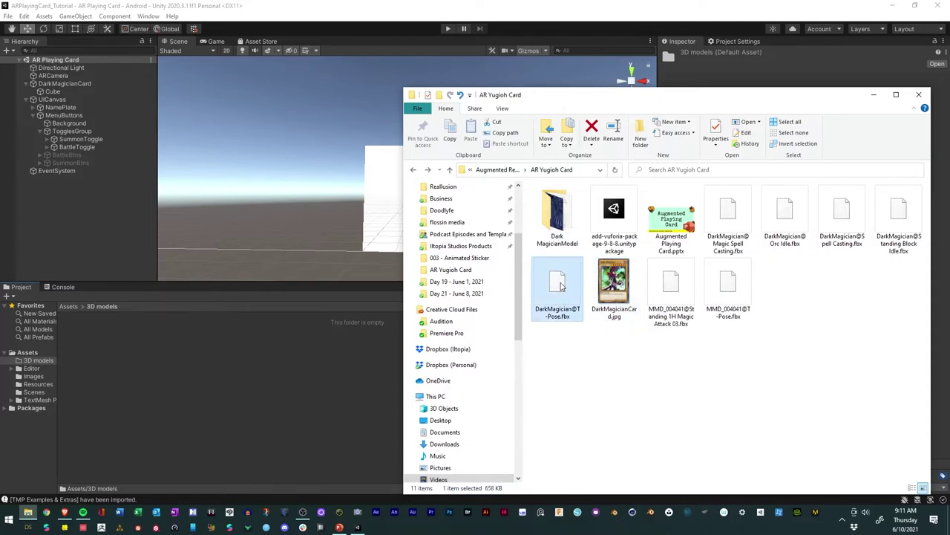
drag(563, 286, 191, 352)
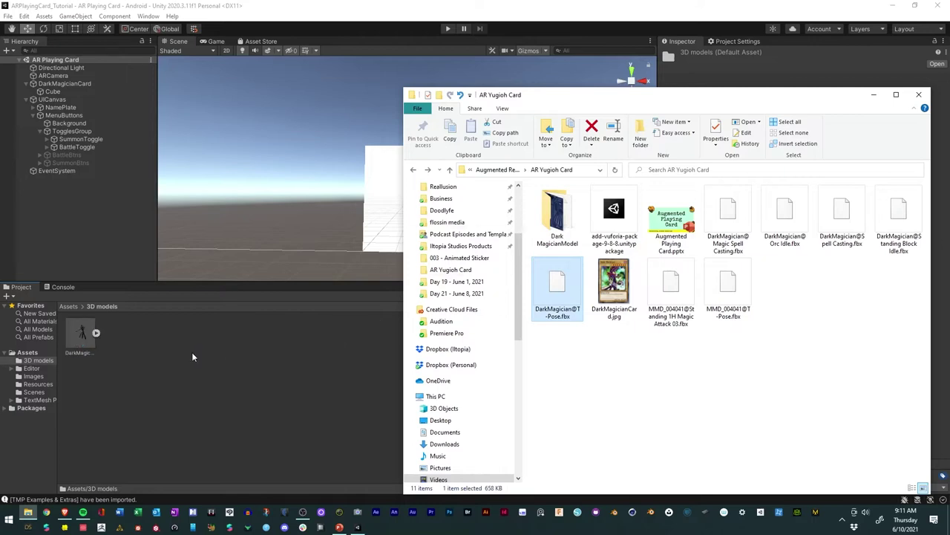
click(155, 357)
Step: Set the rig animation type of the imported DarkMagician@T-Pose model to Humanoid and apply the import settings
click(69, 333)
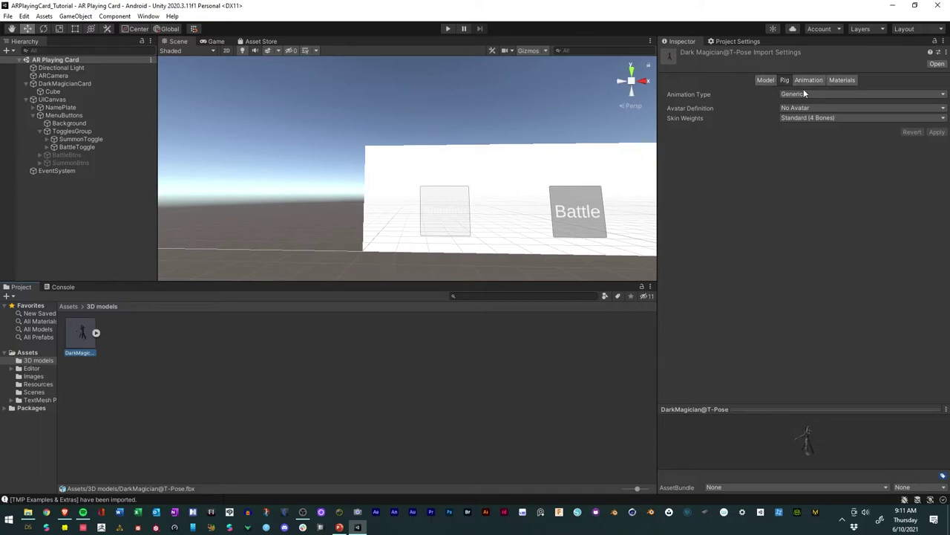
click(767, 80)
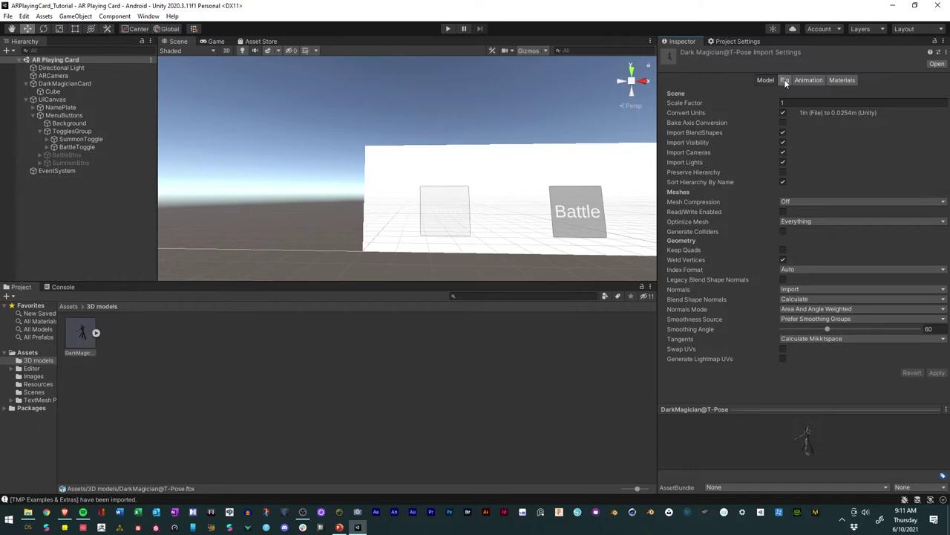
click(785, 81)
click(799, 94)
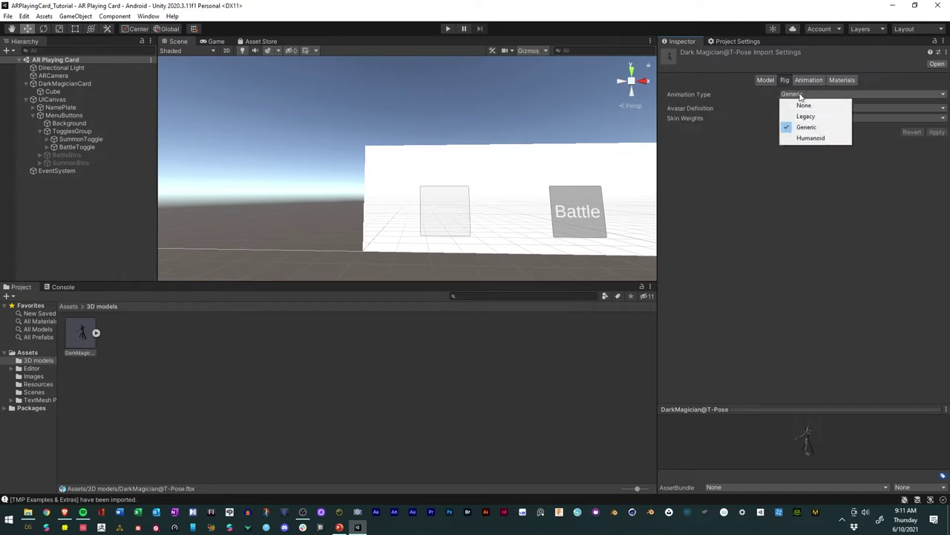
click(807, 138)
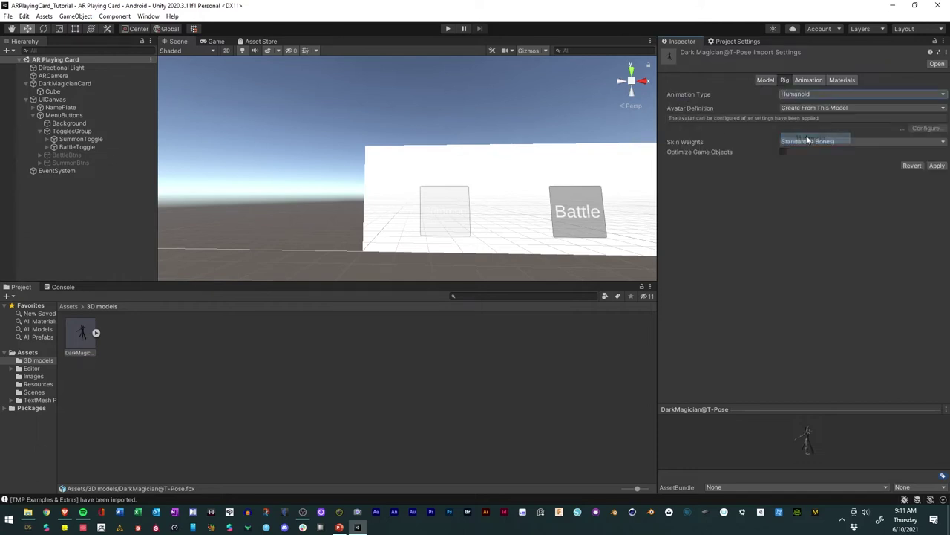
click(937, 167)
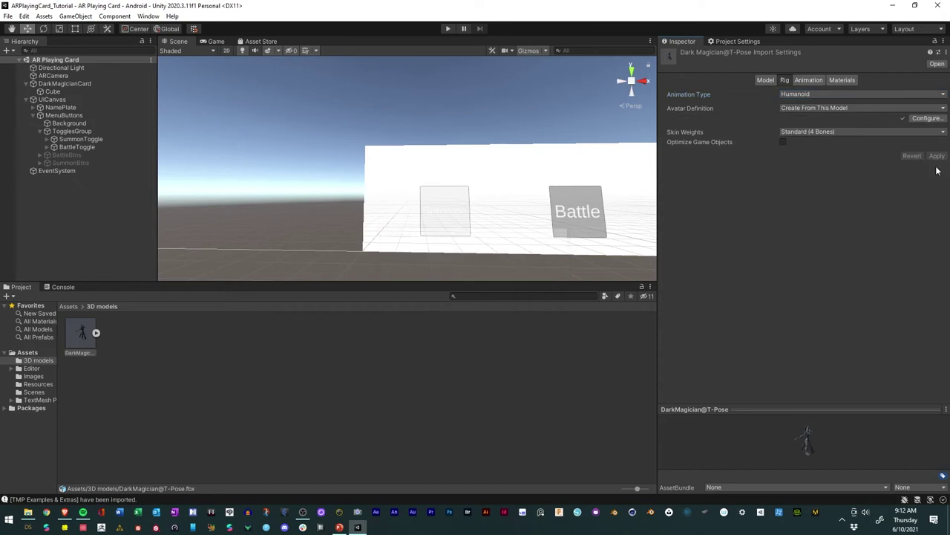
Step: Look through the model's animation and material import settings, and create a folder named Model Materials inside 3D models
click(811, 80)
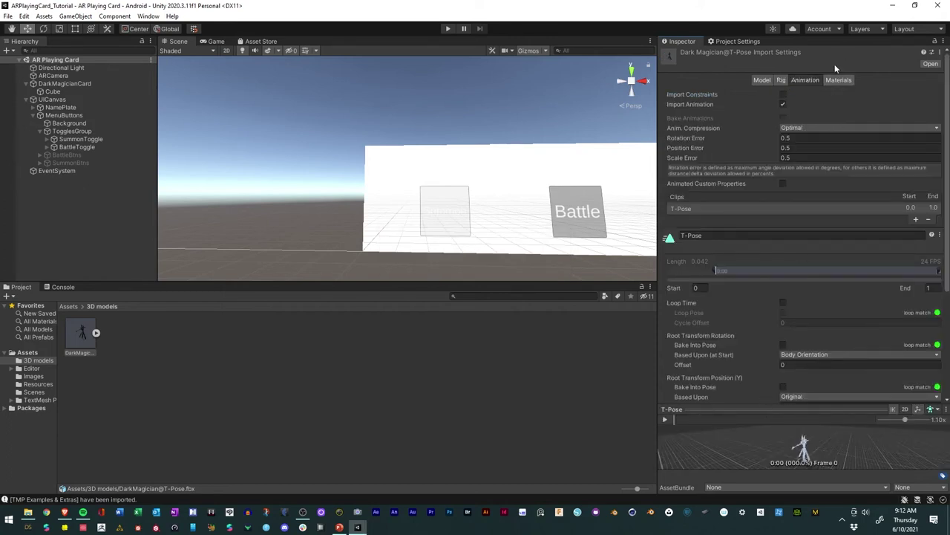
click(834, 81)
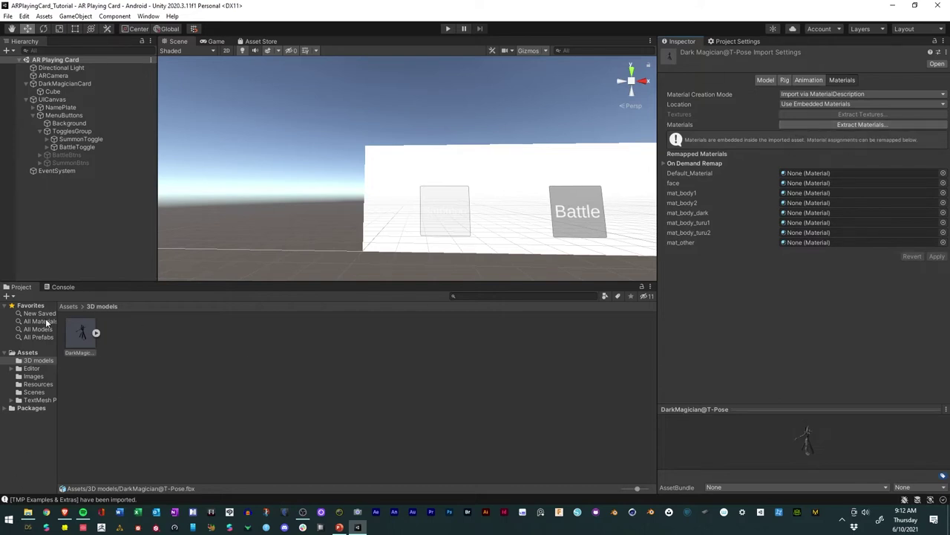
click(29, 351)
click(211, 389)
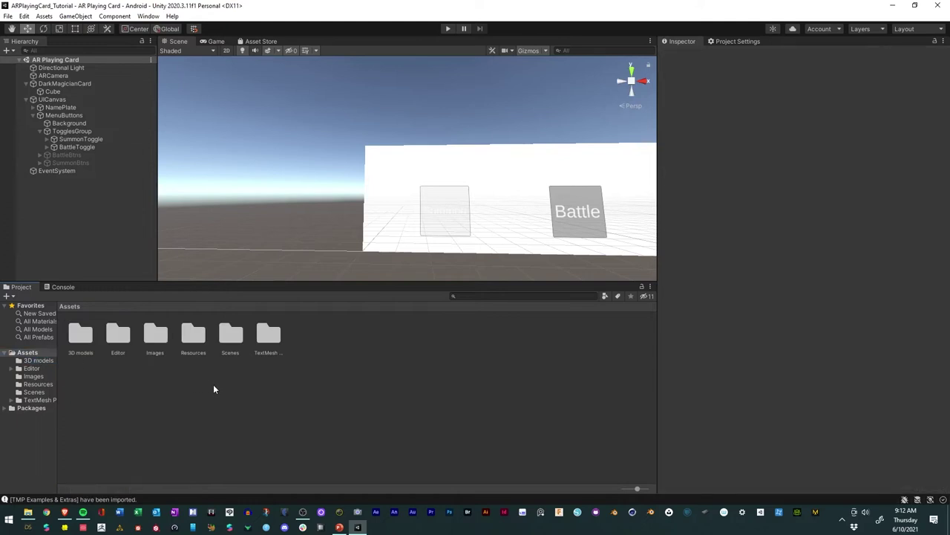
click(35, 361)
right_click(193, 346)
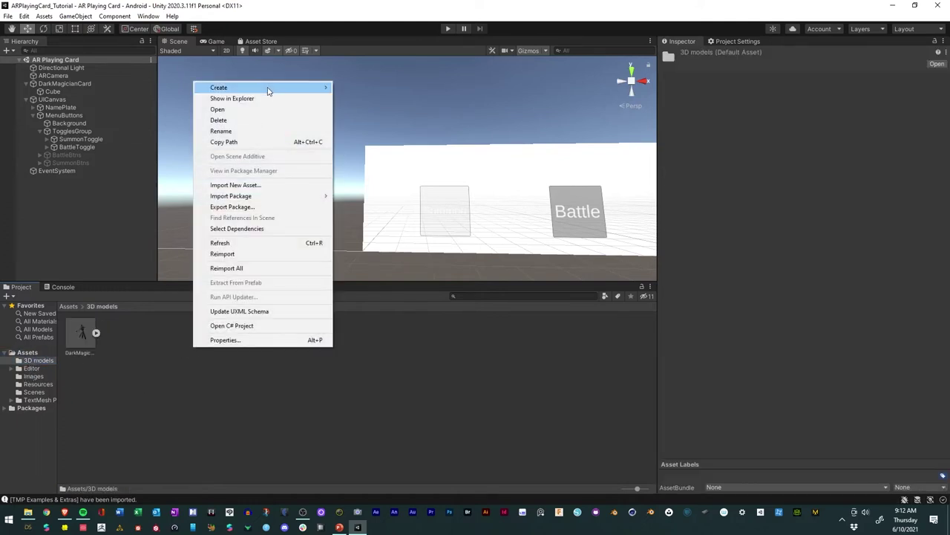
mouse_move(270, 89)
click(356, 88)
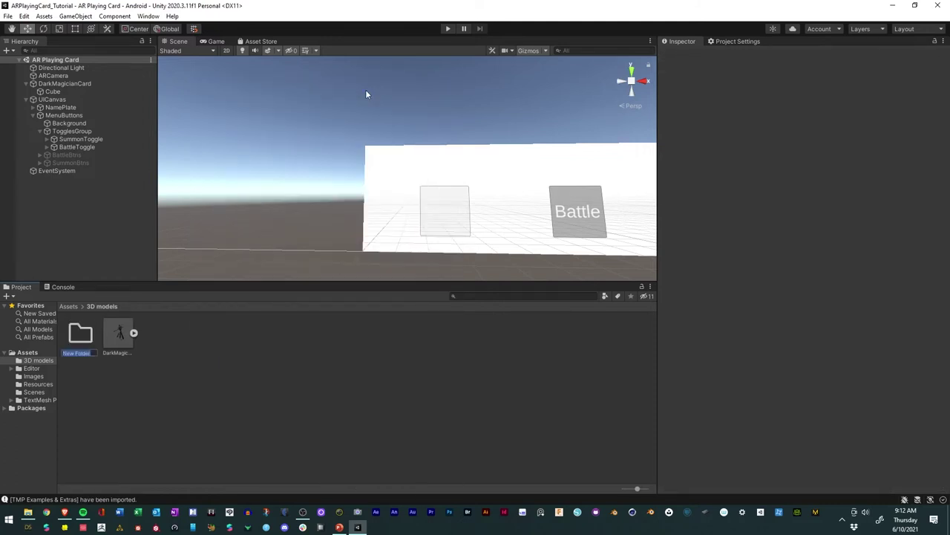
text(Mode)
key(BackSpace)
key(BackSpace)
key(BackSpace)
key(BackSpace)
text(odel Materials)
key(Return)
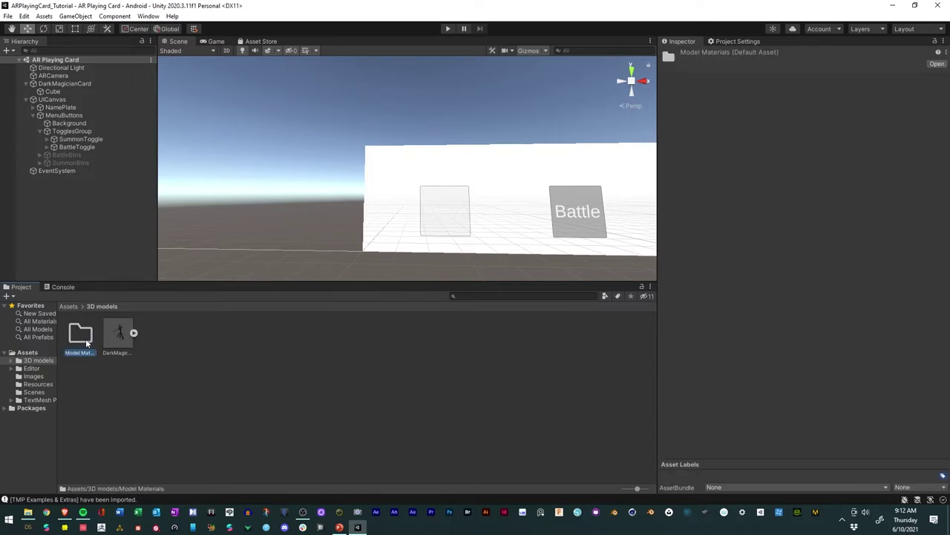
Step: Extract the DarkMagician@T-Pose model's embedded materials into the Model Materials folder, and check the folder's contents and the model's material remapping
click(117, 346)
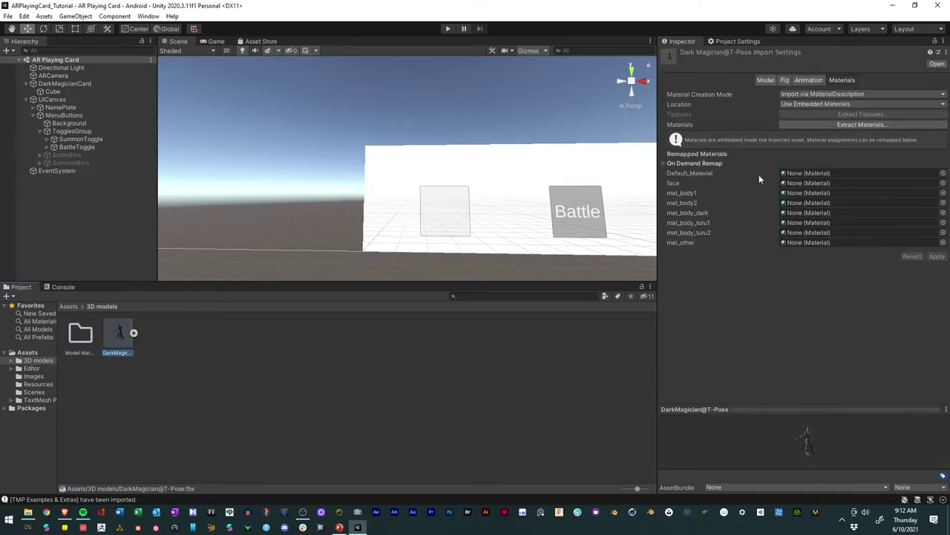
click(860, 124)
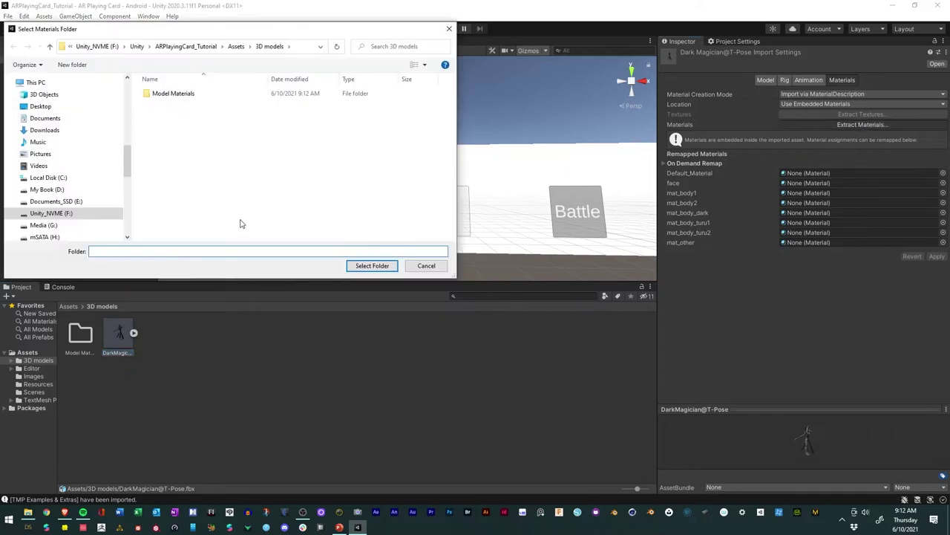
double_click(182, 96)
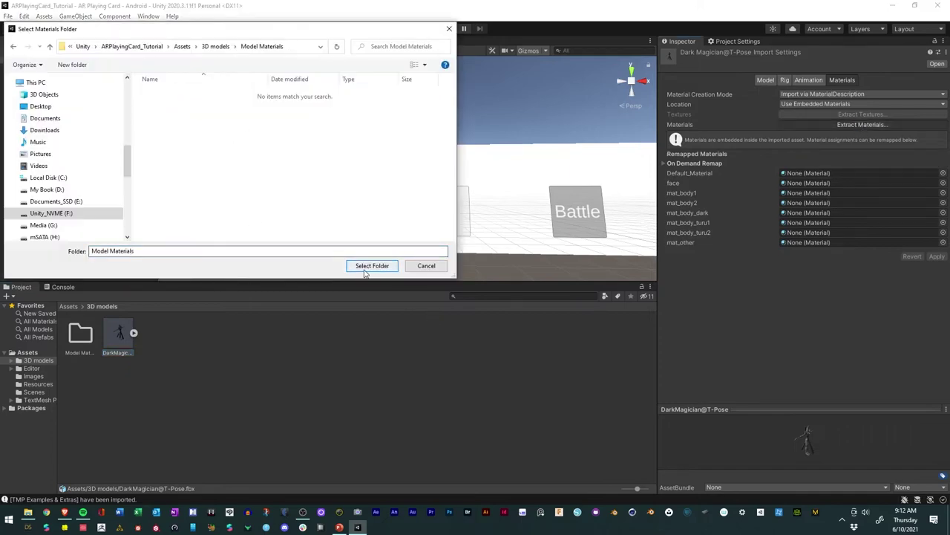
click(372, 265)
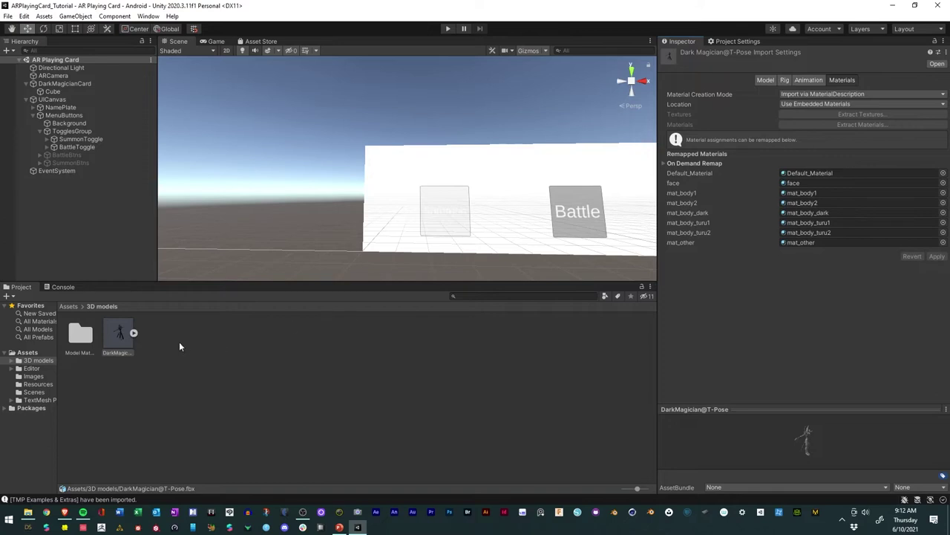
double_click(80, 332)
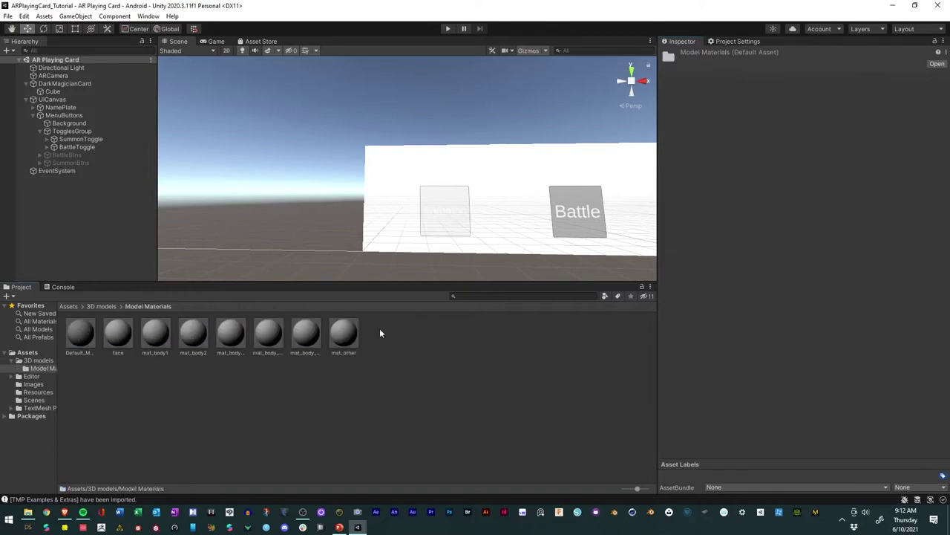
click(98, 306)
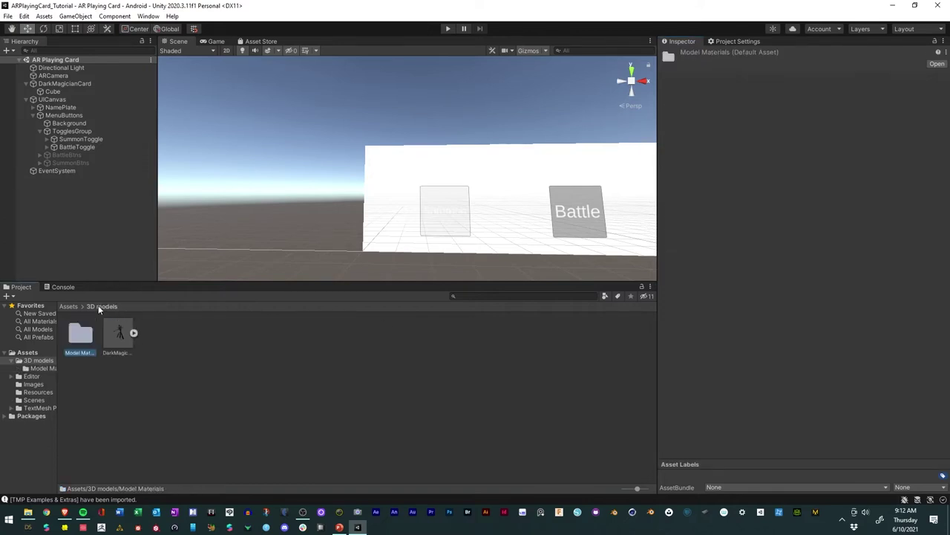
click(113, 336)
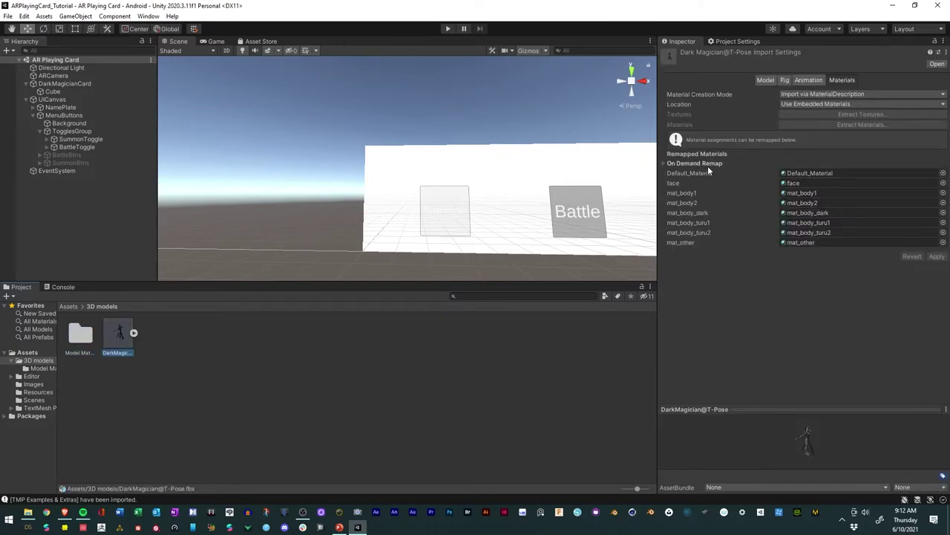
Step: Look at the On Demand Remap options in the DarkMagician@T-Pose model's material import settings
click(664, 164)
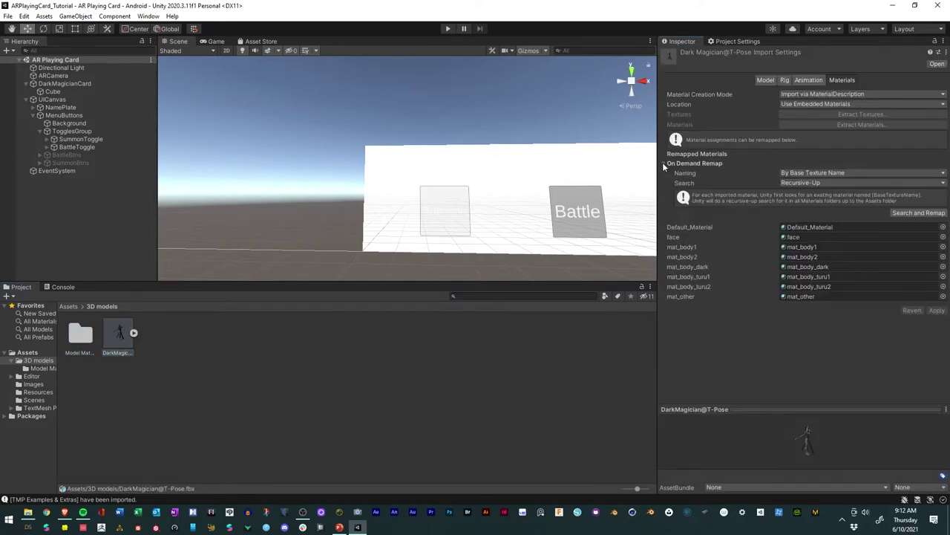
click(665, 164)
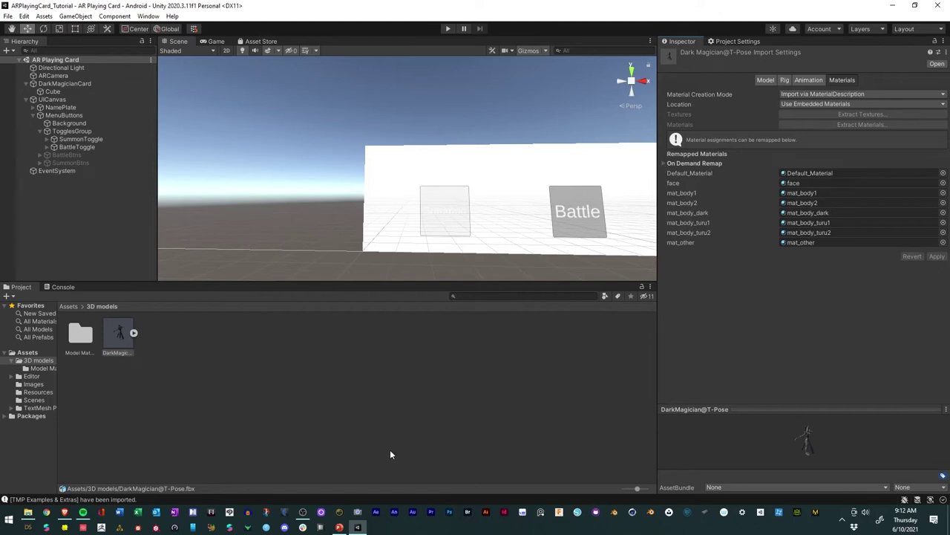
Step: Import all the texture PNGs from the red subfolder of Dark MagicianModel in File Explorer into the project's Model Materials folder
double_click(87, 332)
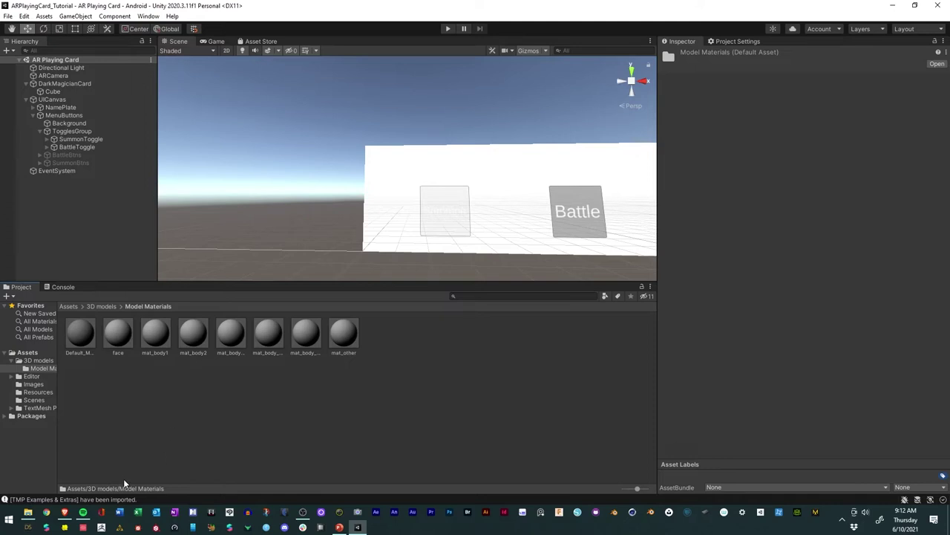
click(28, 512)
click(555, 213)
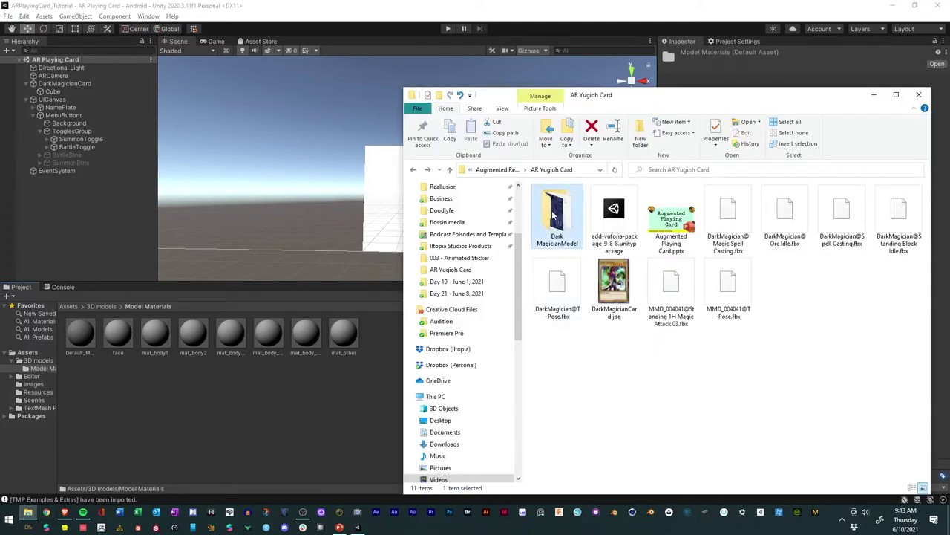
double_click(552, 214)
double_click(557, 214)
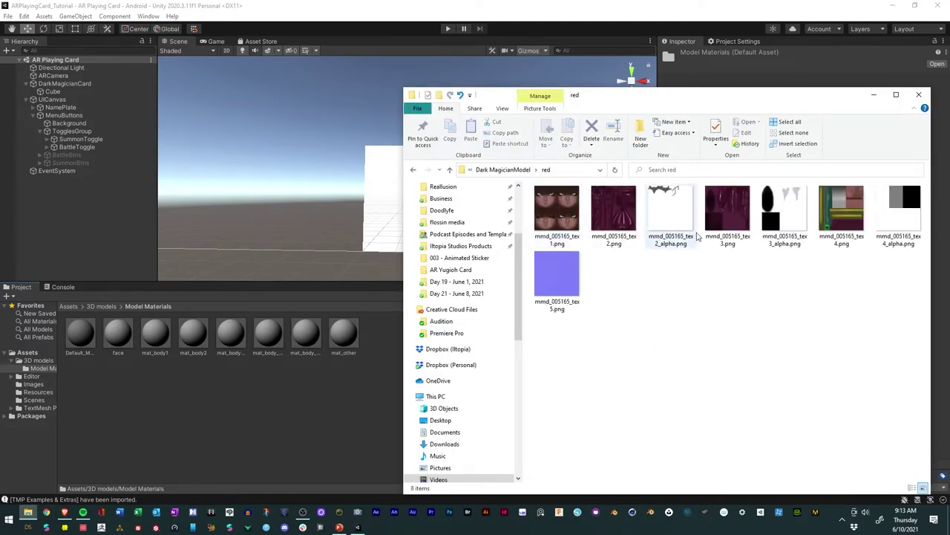
click(413, 173)
double_click(565, 226)
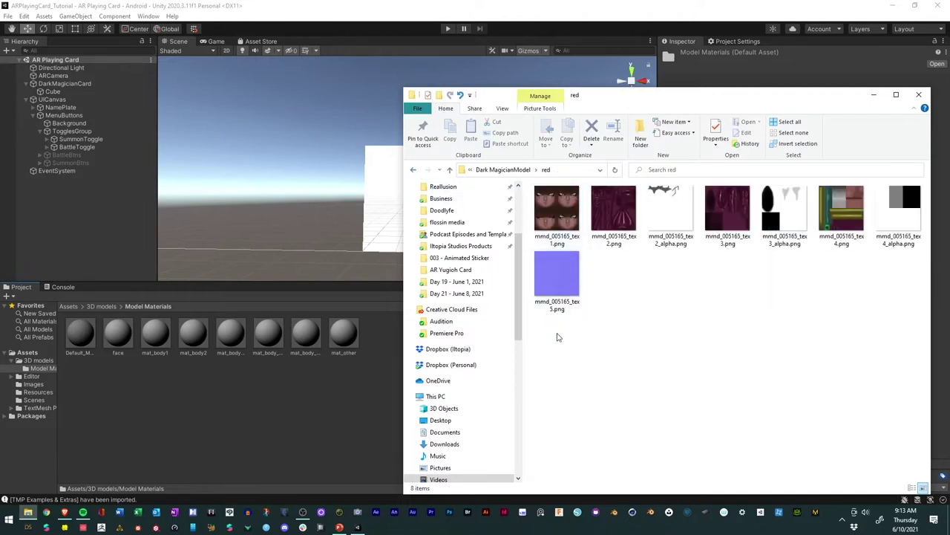
drag(551, 349, 921, 196)
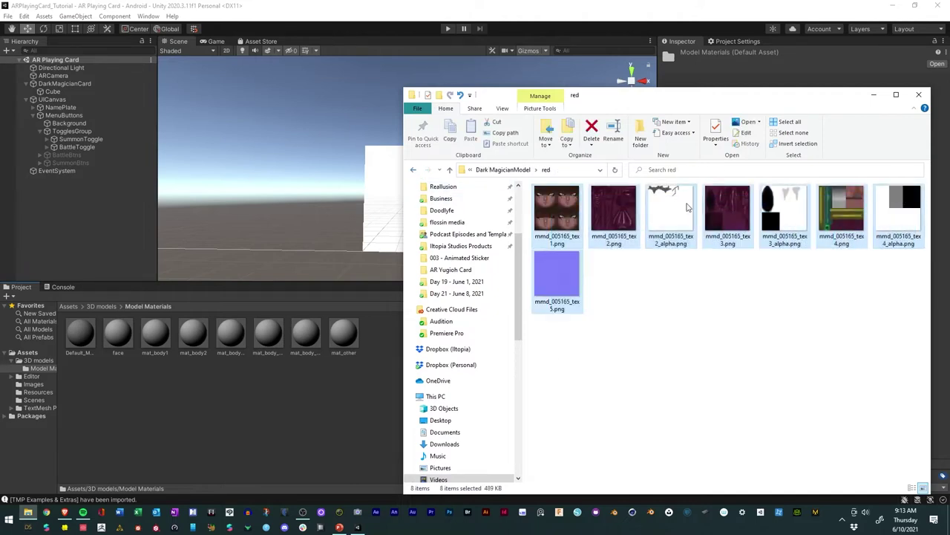
drag(686, 207, 259, 414)
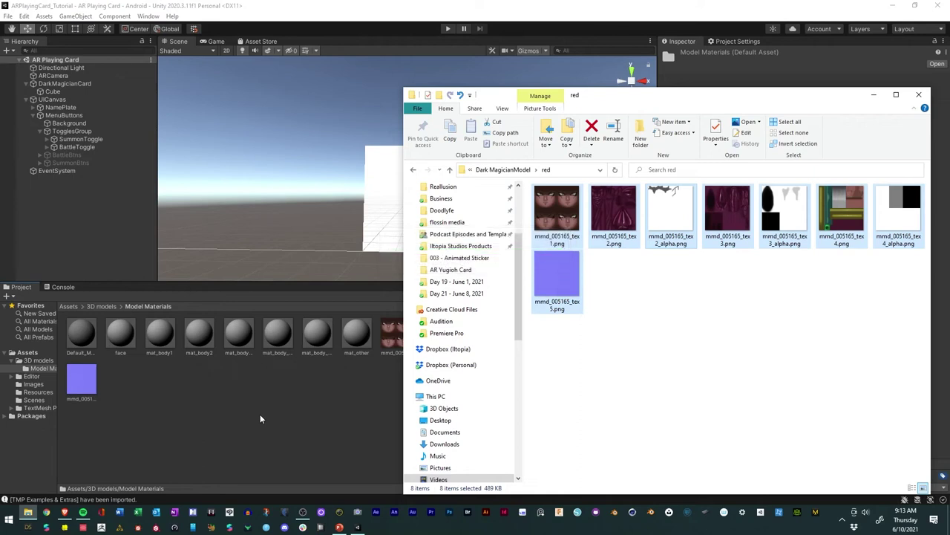
click(248, 397)
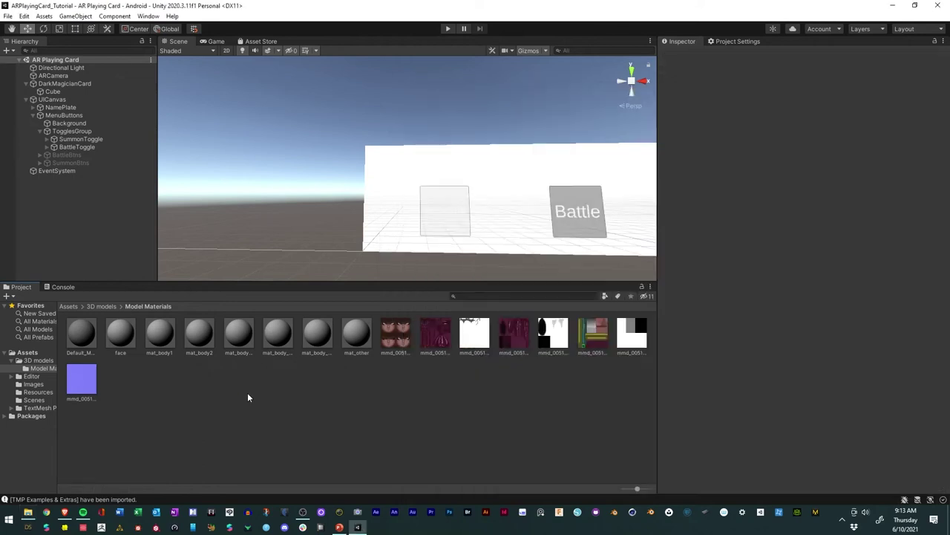
Step: Open the face material's properties from the Model Materials folder
click(120, 336)
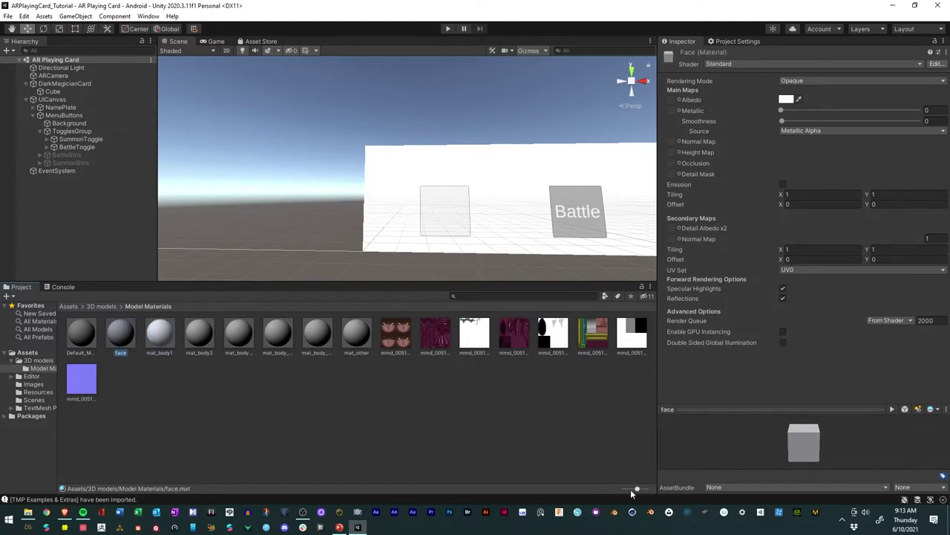
Step: Enlarge the asset thumbnails and assign the mmd_005165_tex1 texture as the face material's albedo map
drag(637, 490, 646, 490)
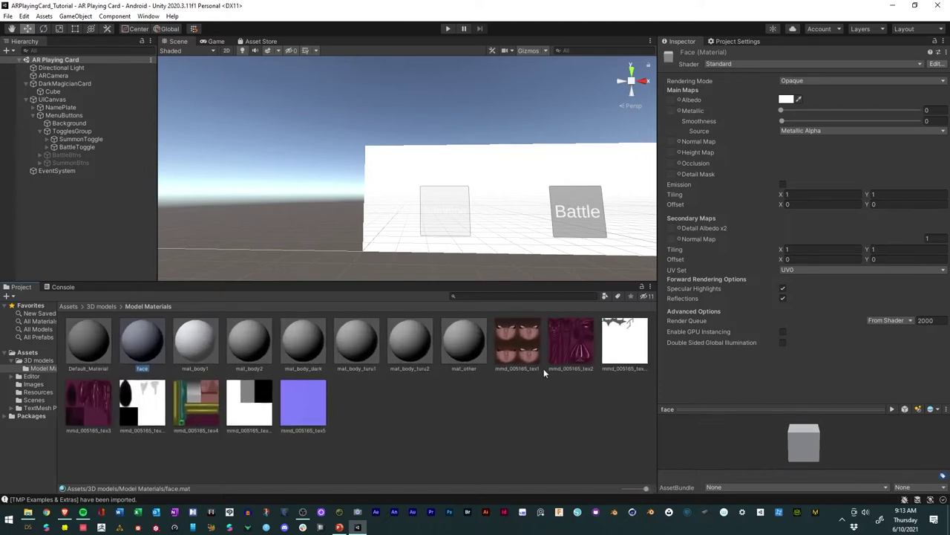
drag(517, 358, 672, 104)
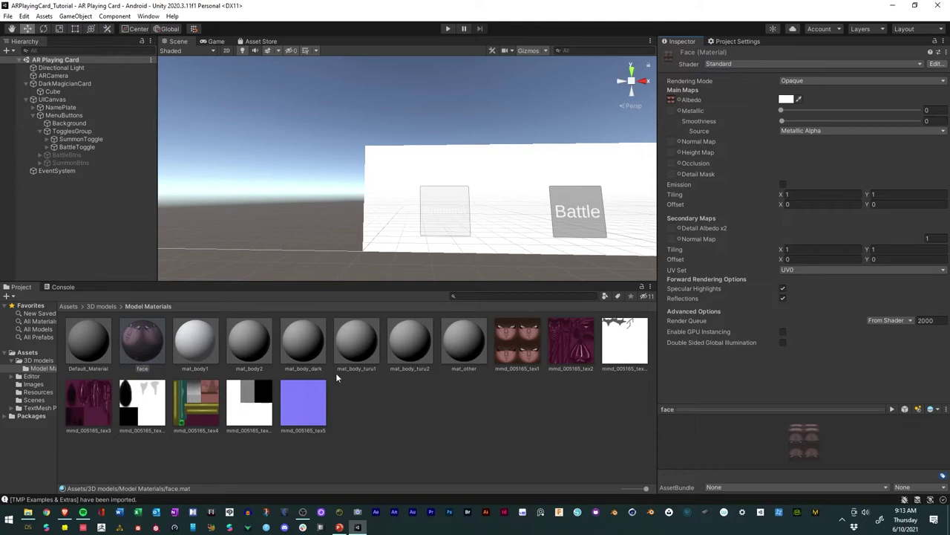
Step: Examine the DarkMagician@T-Pose model in the 3D models folder in an enlarged, rotated preview
click(89, 306)
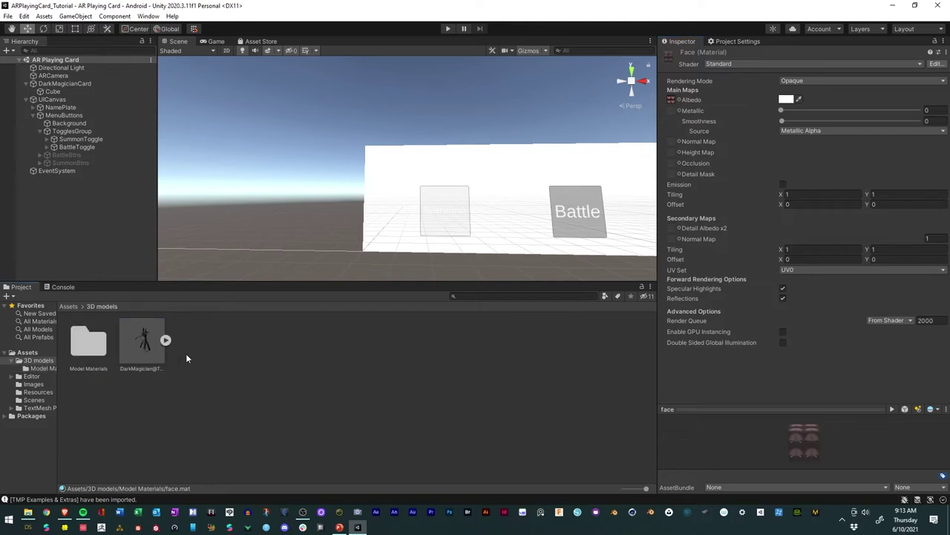
click(148, 359)
drag(769, 410, 769, 263)
drag(810, 300, 773, 317)
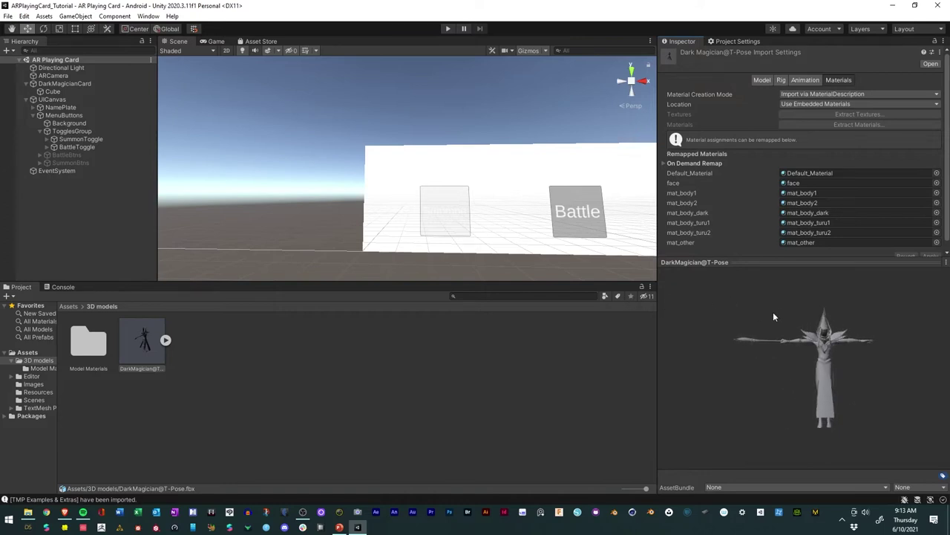
drag(752, 267, 752, 163)
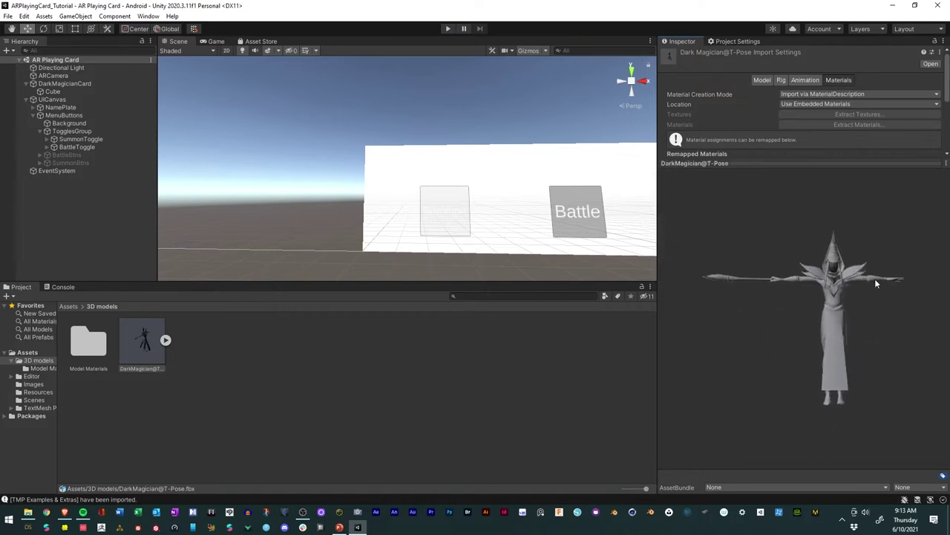
drag(816, 296, 854, 296)
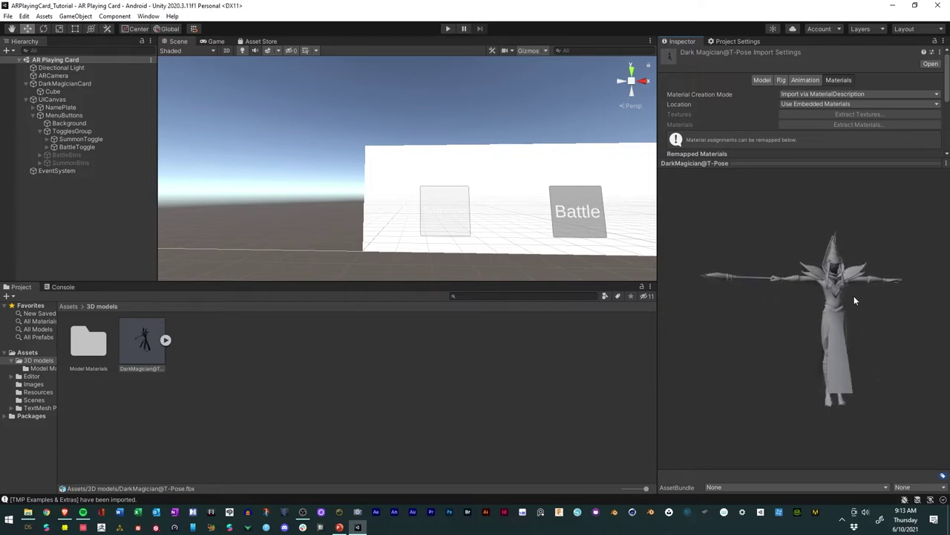
drag(693, 165, 522, 346)
Step: Return to the Model Materials folder and check the texture type options of mmd_005165_tex1
click(93, 349)
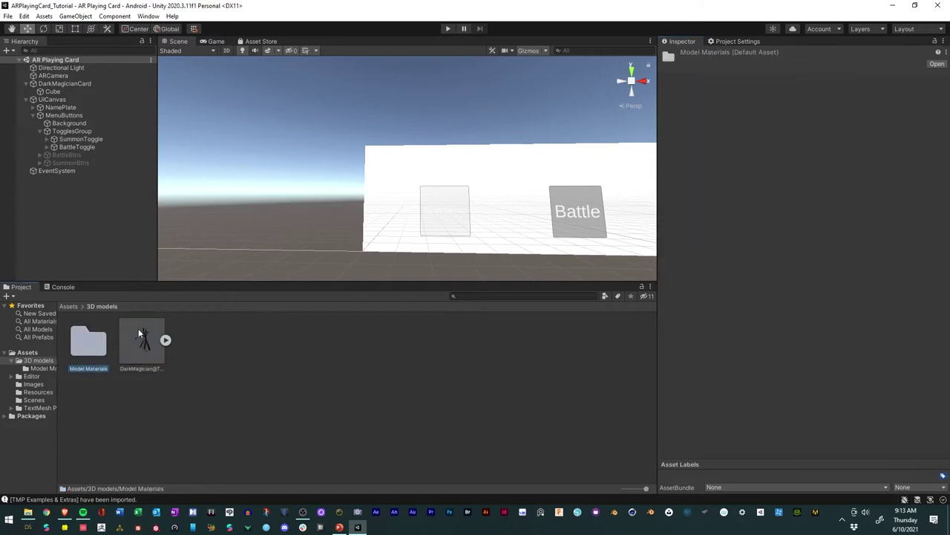
double_click(93, 338)
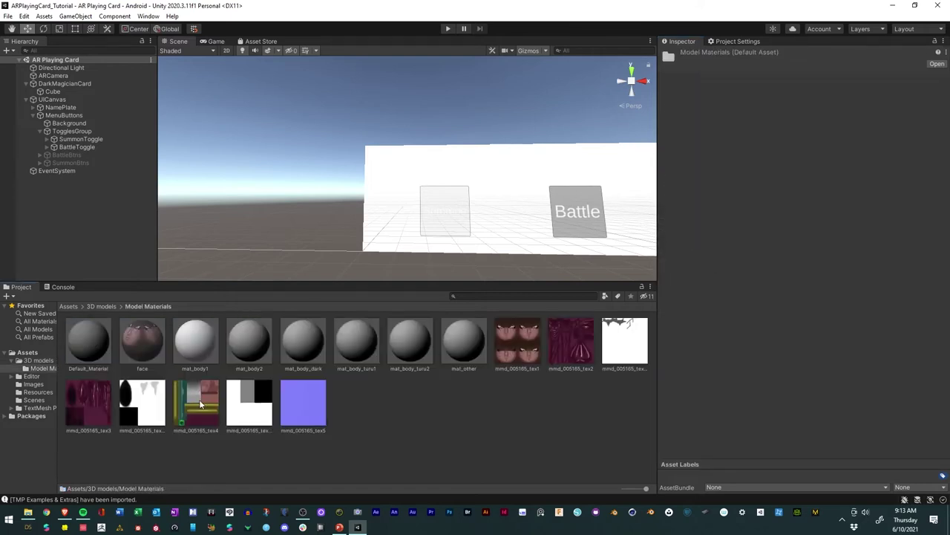
click(511, 347)
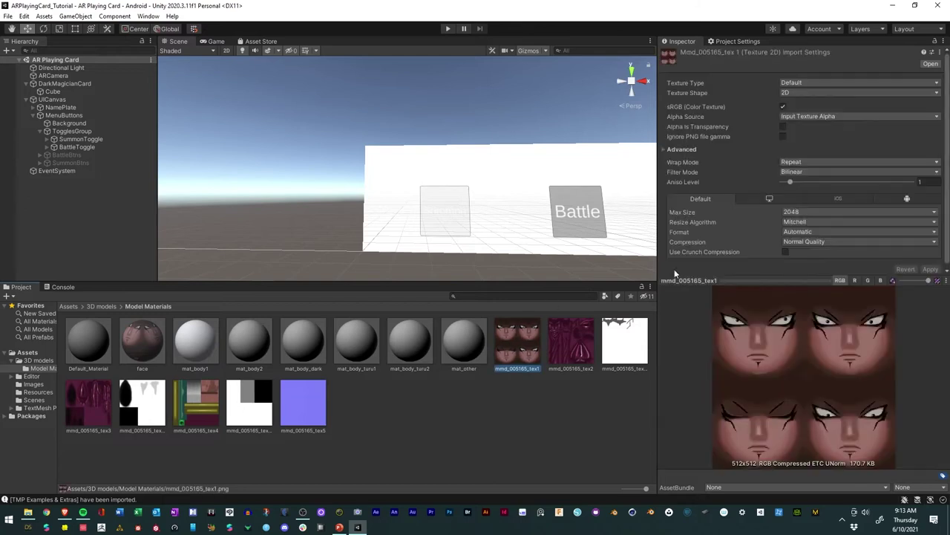
click(802, 82)
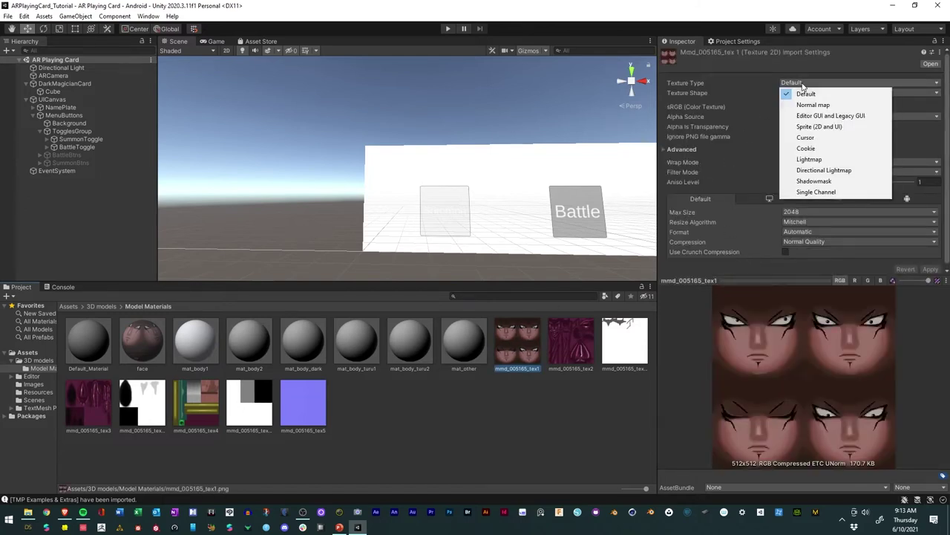
click(699, 83)
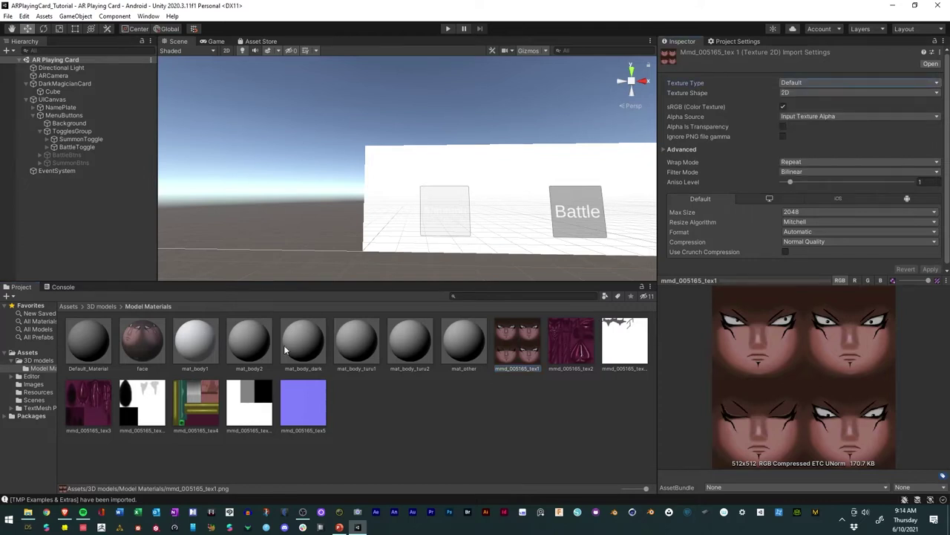
Step: Assign the mmd_005165_tex2 texture as the albedo map of mat_body1, mat_body2 and mat_body_dark
click(196, 342)
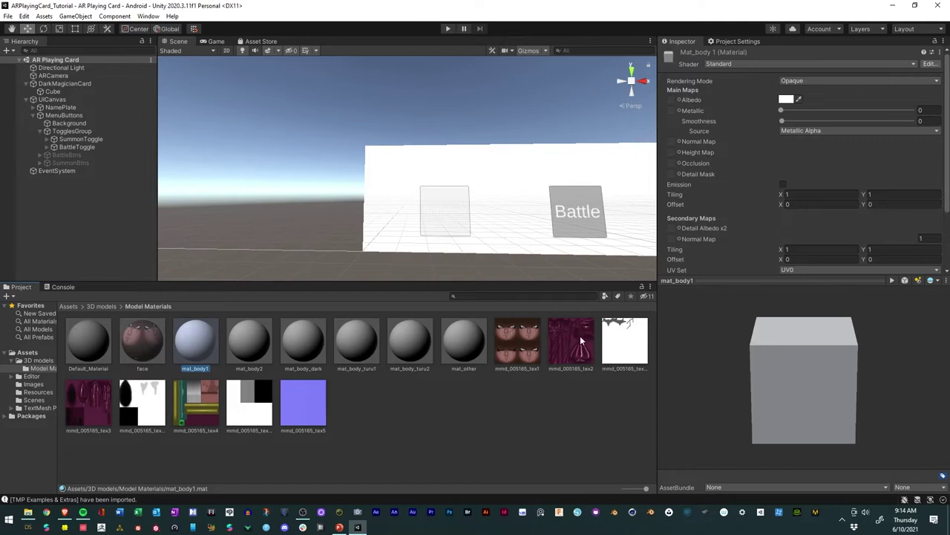
drag(562, 342, 671, 101)
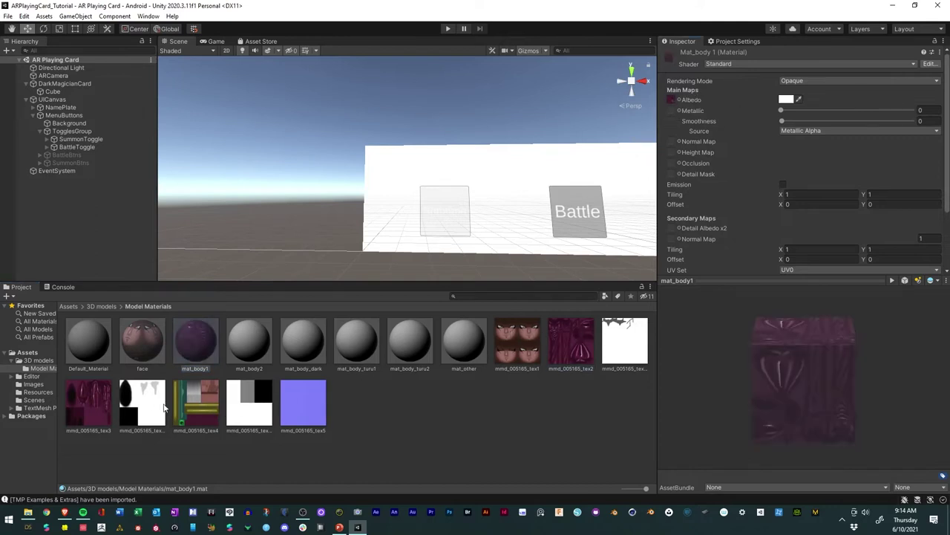
click(249, 349)
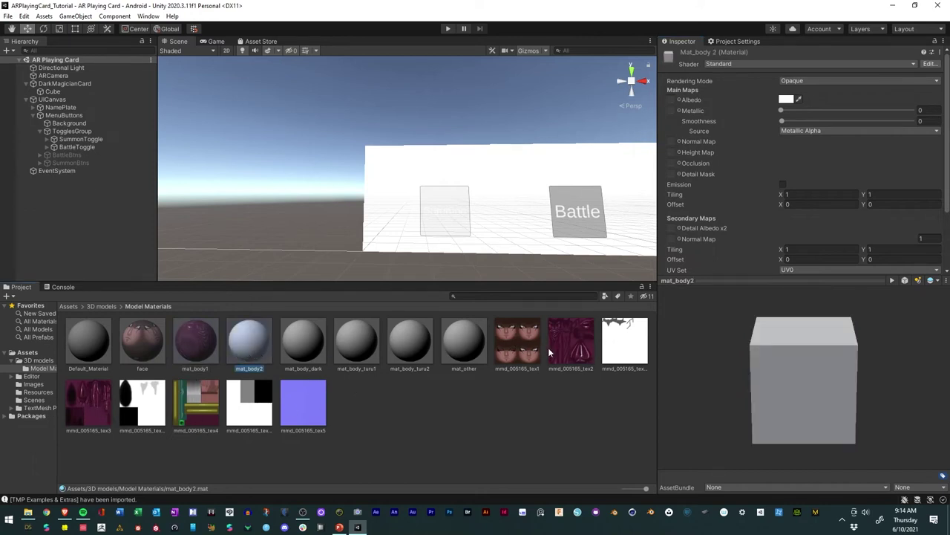
drag(565, 351, 672, 100)
click(301, 341)
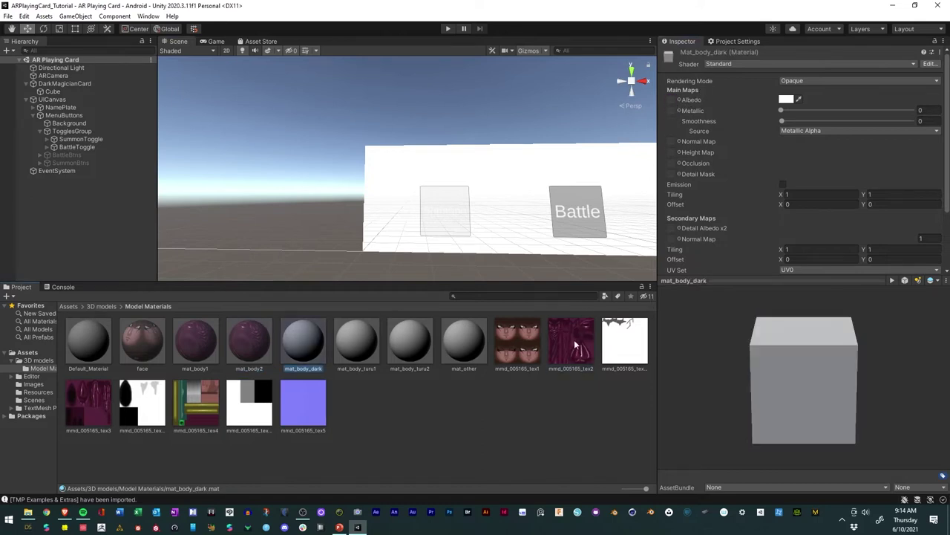
drag(567, 345, 673, 99)
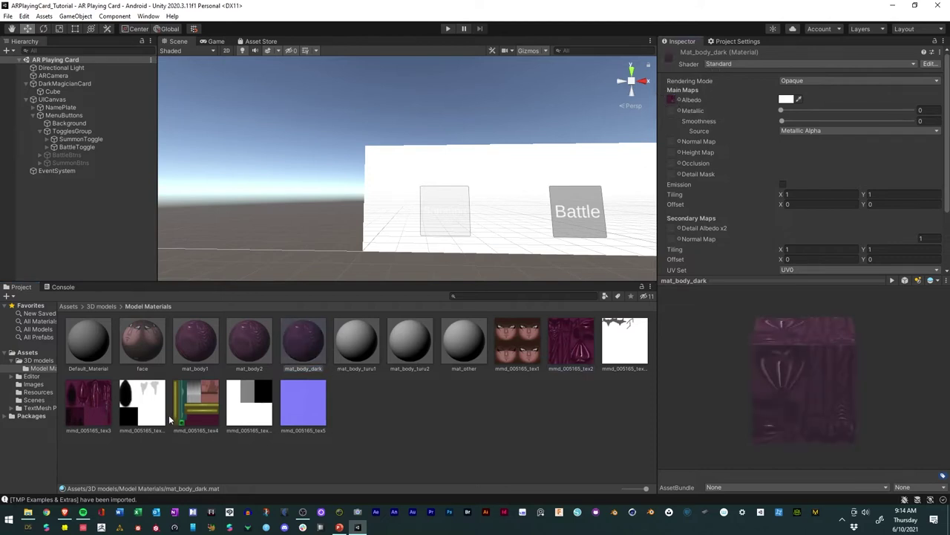
Step: Assign mmd_005165_tex3 as the albedo map of mat_body_turu1 and mat_body_turu2, and mmd_005165_tex4 as that of mat_other
click(349, 341)
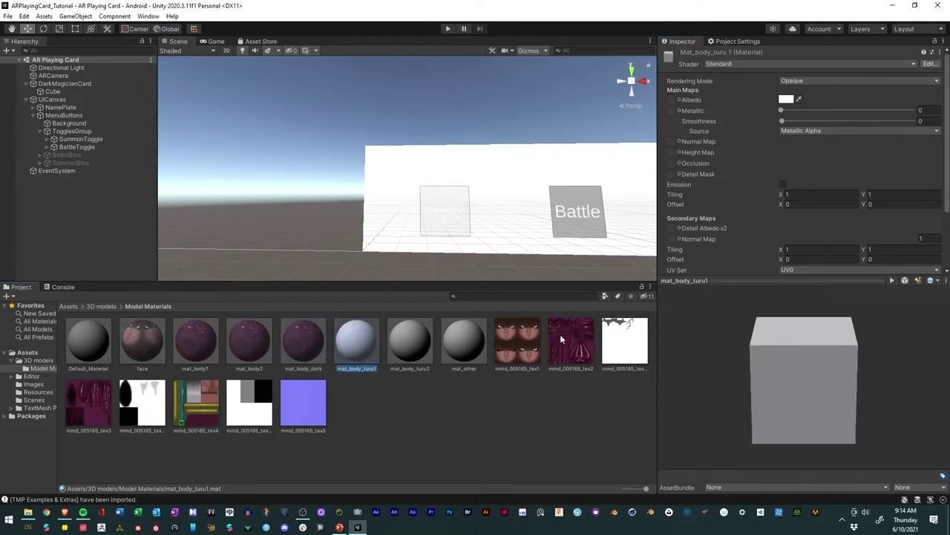
drag(82, 410, 672, 105)
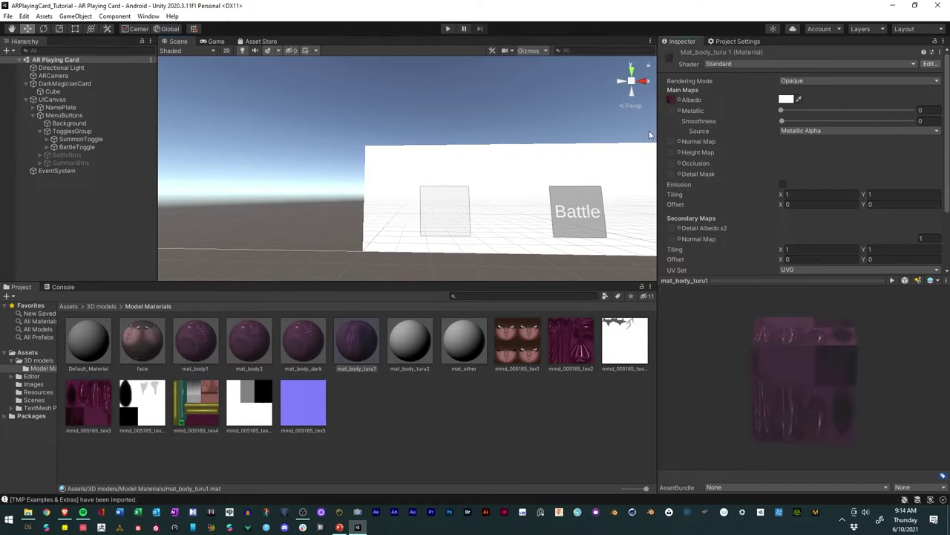
click(398, 341)
drag(92, 401, 675, 103)
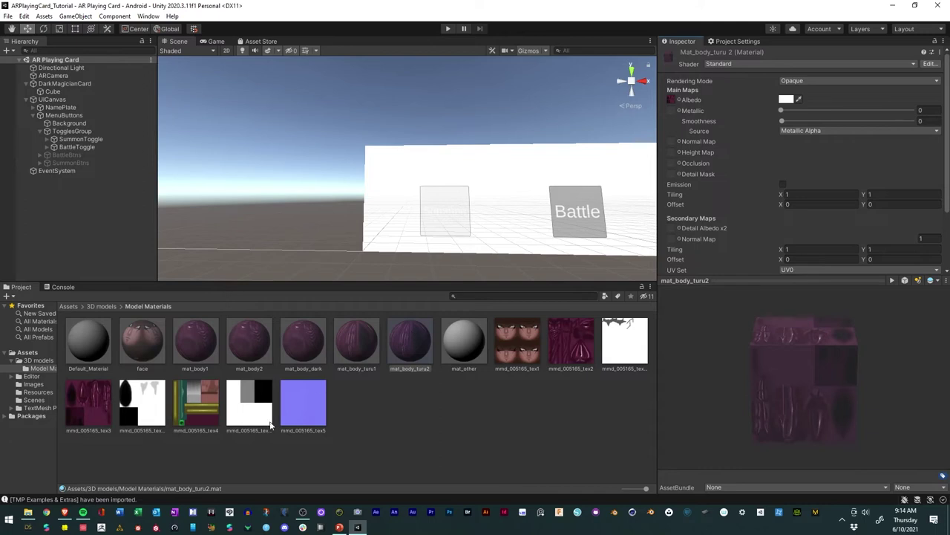
click(463, 343)
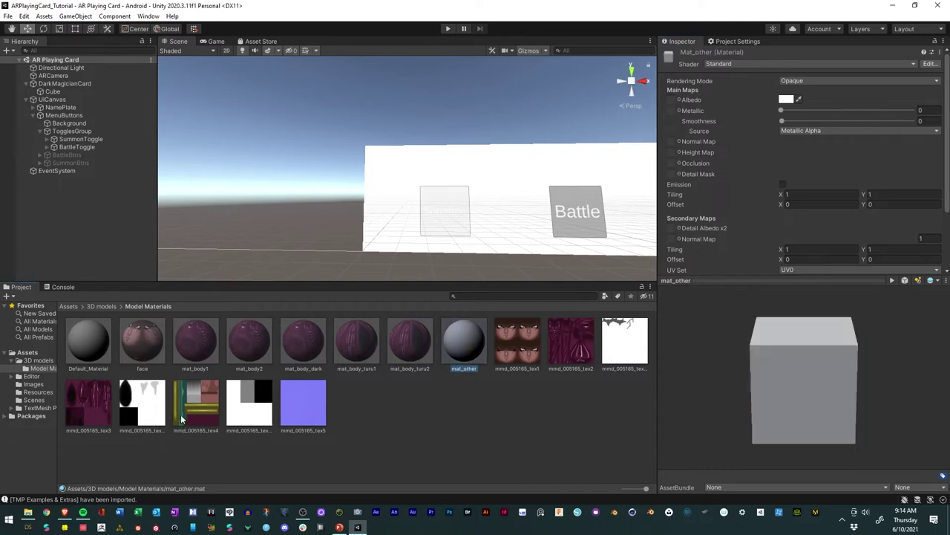
drag(182, 422, 672, 105)
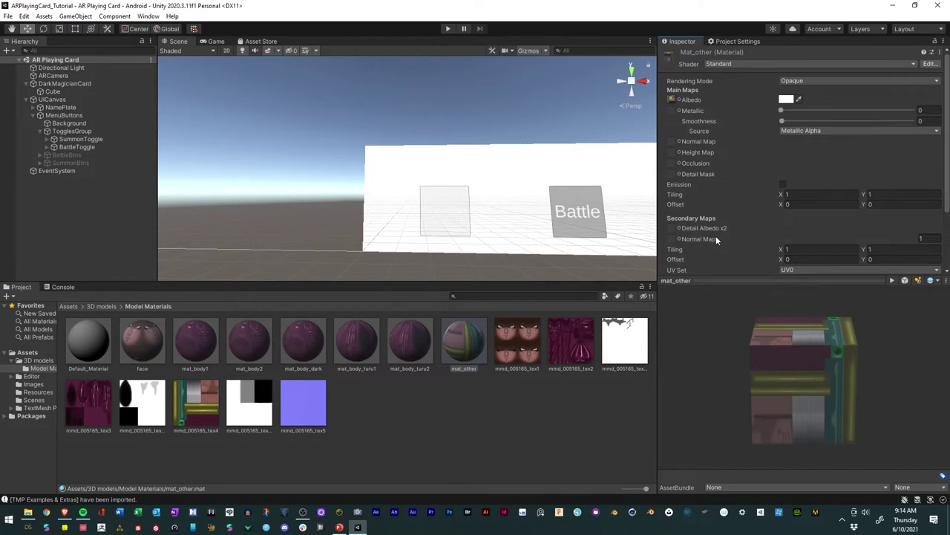
Step: Inspect the alpha textures and assign mmd_005165_tex4_alpha as the metallic map of mat_other
click(254, 399)
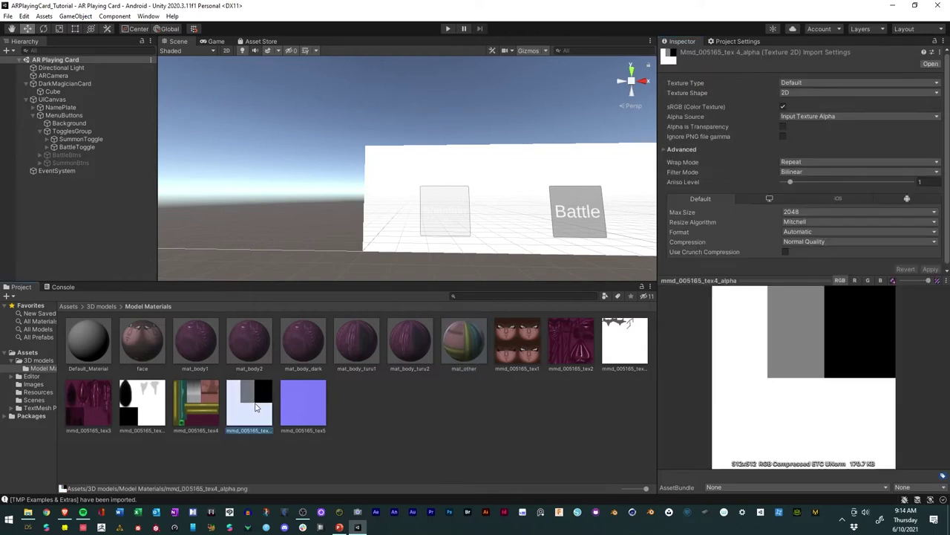
click(622, 355)
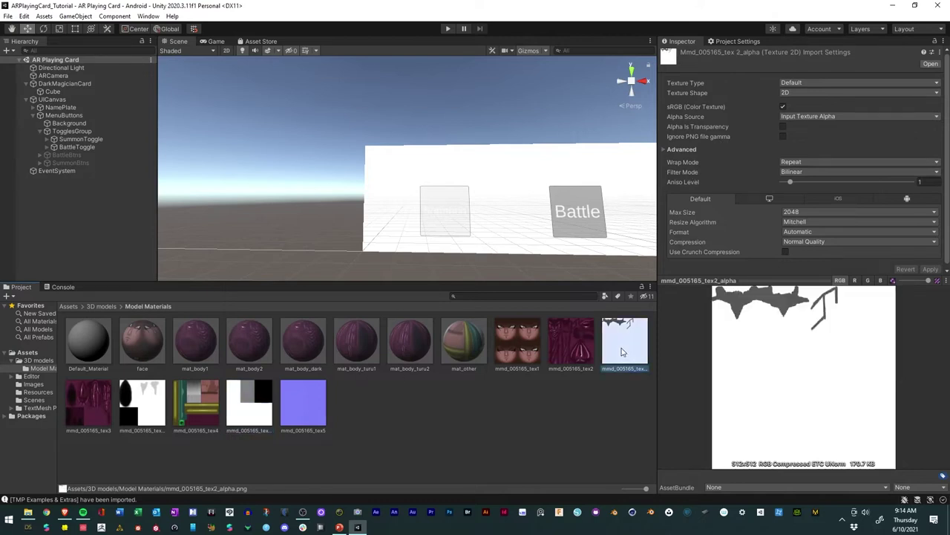
click(580, 343)
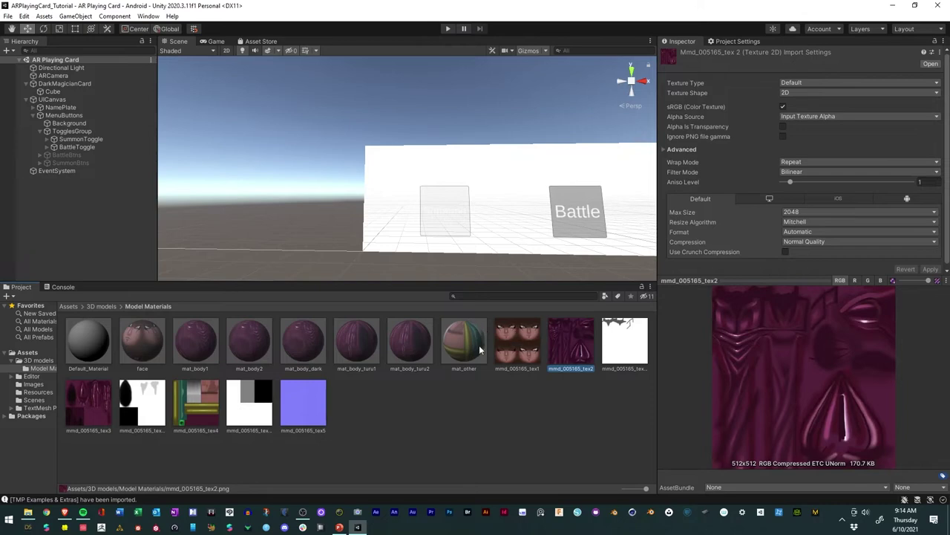
click(467, 342)
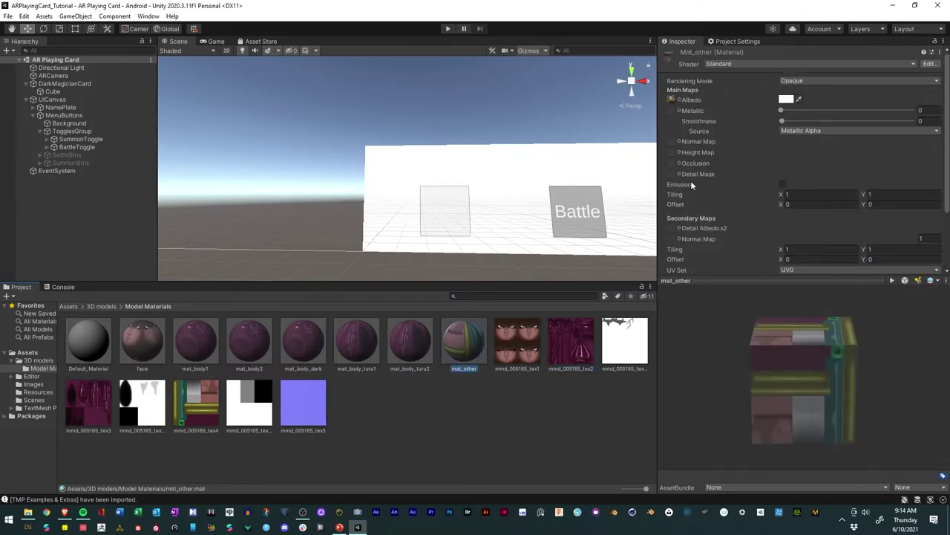
scroll(705, 187, down, 3)
scroll(721, 193, up, 3)
drag(260, 412, 673, 113)
Step: Try Albedo Alpha as mat_other's smoothness source, and switch it back to Metallic Alpha
click(791, 130)
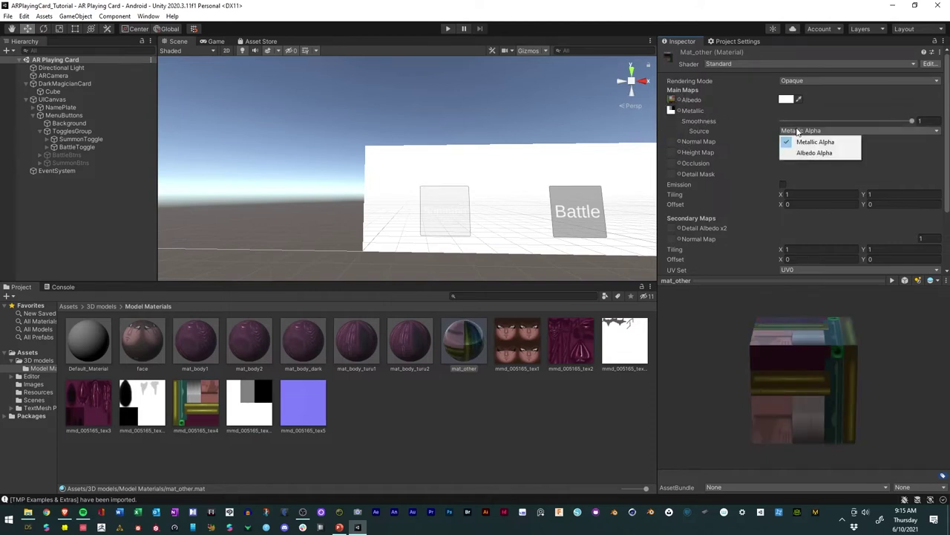
click(795, 151)
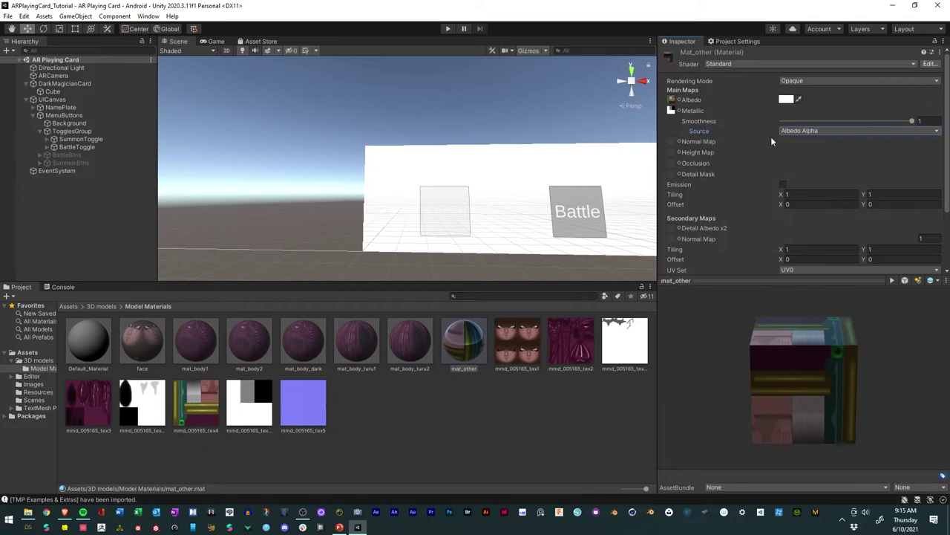
click(809, 129)
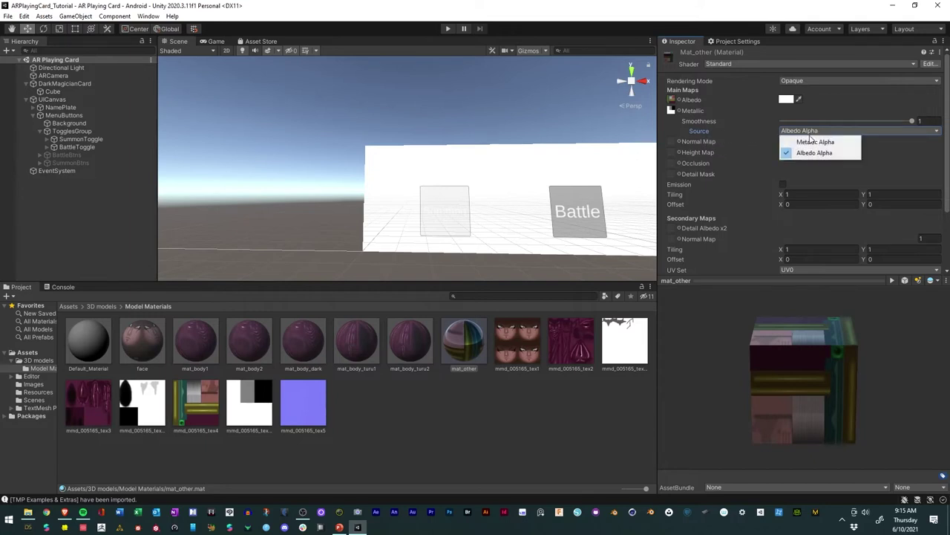
click(809, 140)
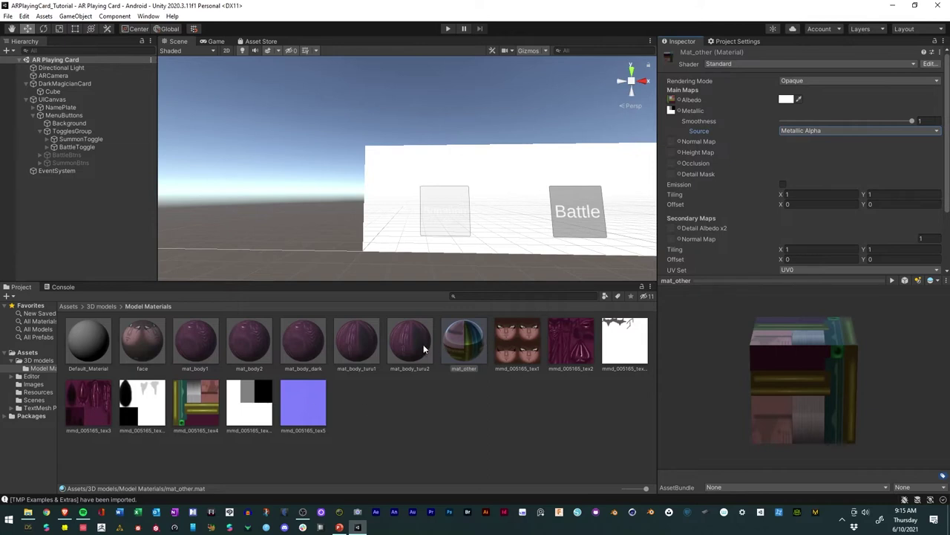
Step: Assign the alpha texture of mmd_005165_tex3 as mat_body_turu2's metallic map and set its smoothness source to Albedo Alpha
drag(424, 346, 673, 112)
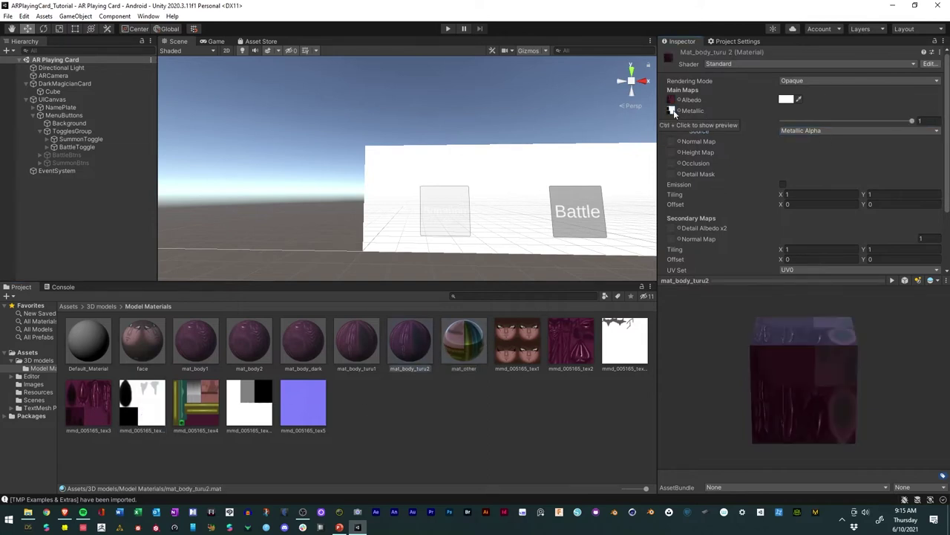
click(841, 130)
click(839, 154)
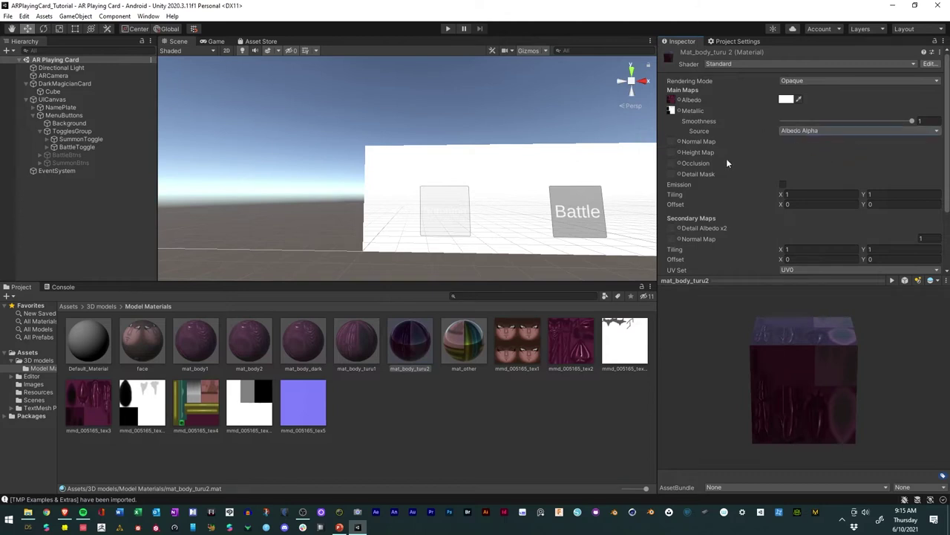
Step: Compare Albedo Alpha with Metallic Alpha as mat_other's smoothness source once more, ending on Metallic Alpha
click(455, 353)
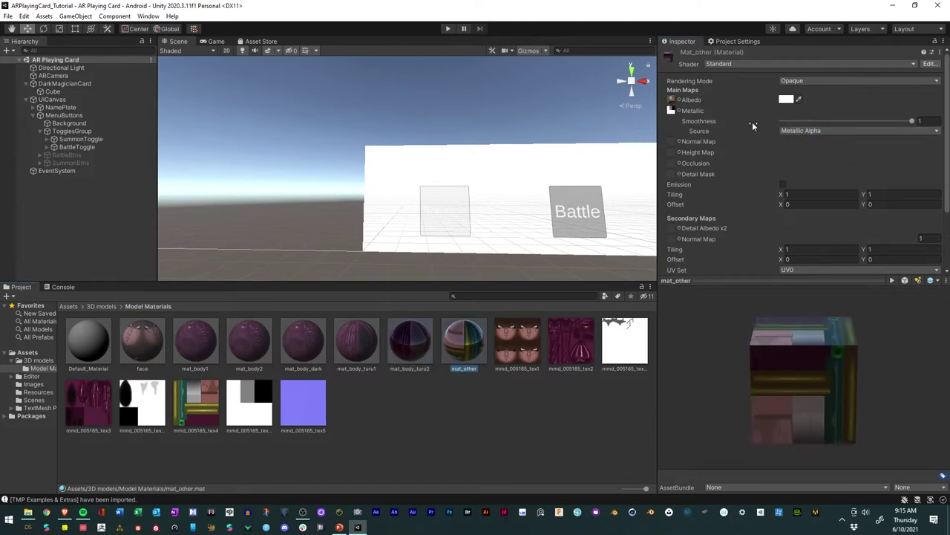
click(801, 130)
click(825, 152)
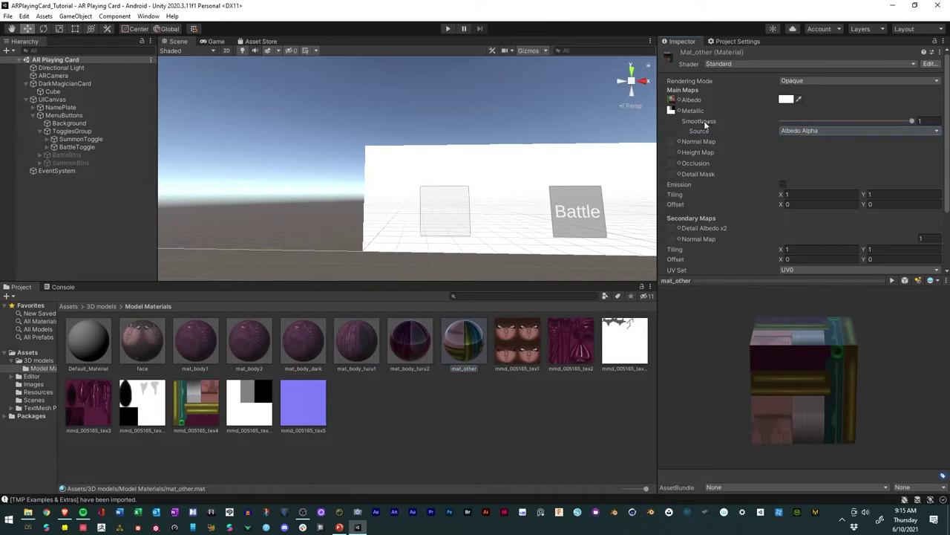
click(803, 130)
click(810, 138)
Step: Assign the alpha texture of mmd_005165_tex3 as the metallic map of mat_body_turu1
click(340, 344)
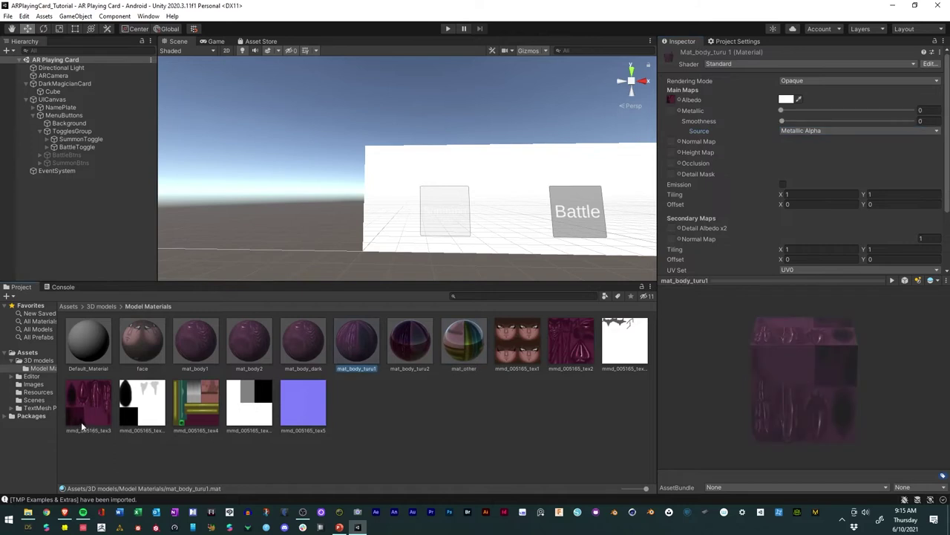
drag(130, 411, 671, 111)
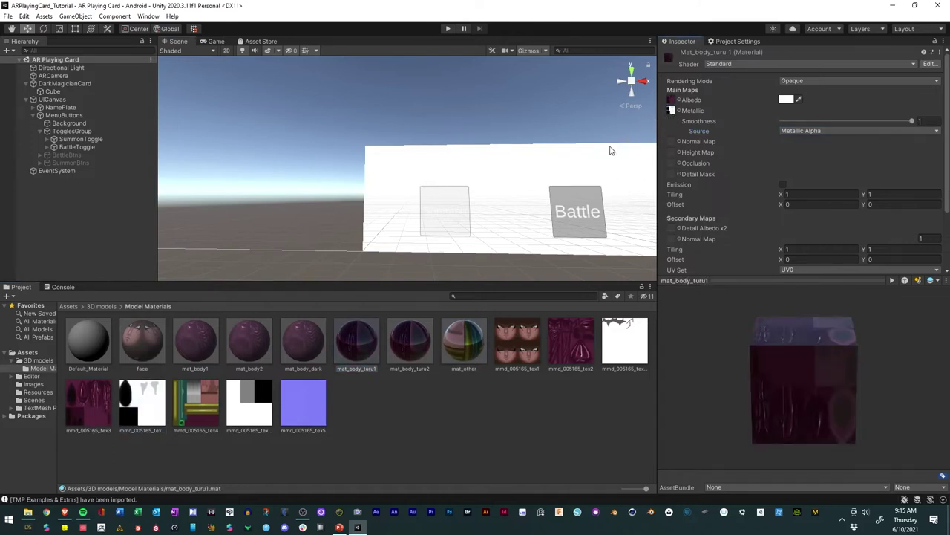
Step: Assign the alpha texture of mmd_005165_tex2 as the metallic map of mat_body_dark, mat_body2 and mat_body1
click(304, 343)
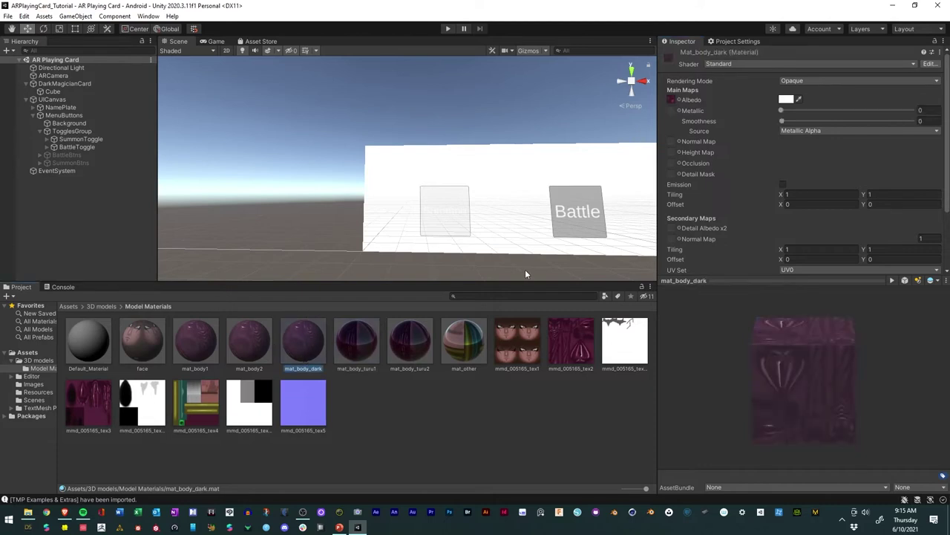
drag(624, 353, 675, 112)
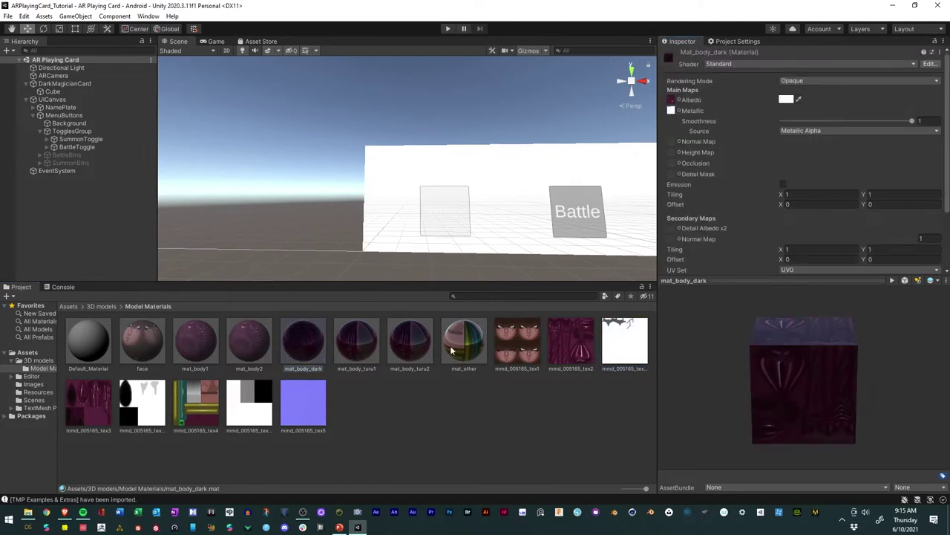
click(248, 343)
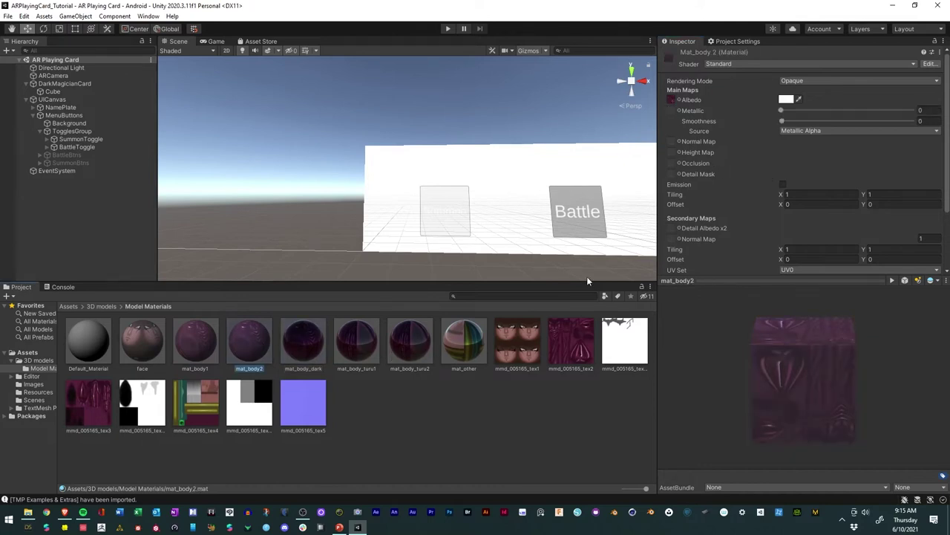
drag(615, 343, 674, 113)
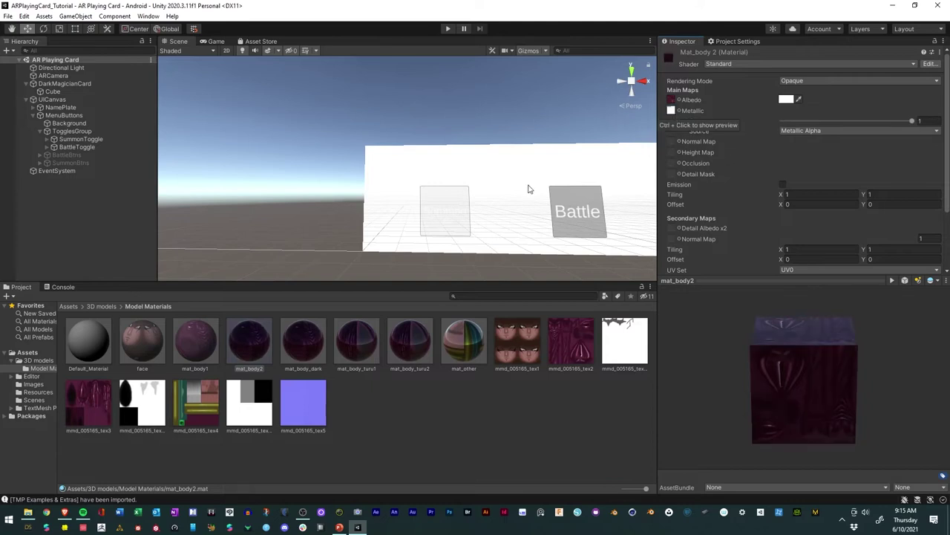
click(204, 354)
drag(632, 347, 676, 94)
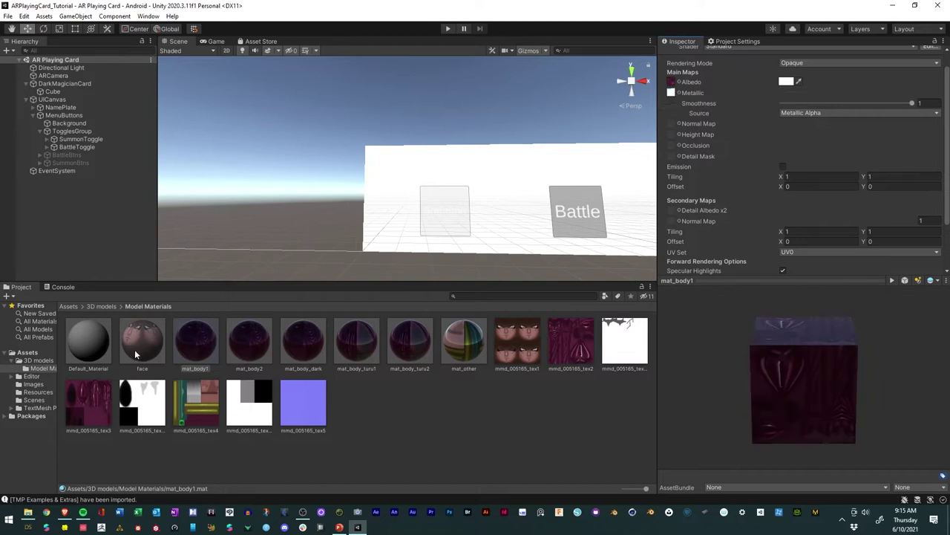
Step: Check Default_Material and inspect the textured DarkMagician@T-Pose model in its preview from several angles
click(88, 352)
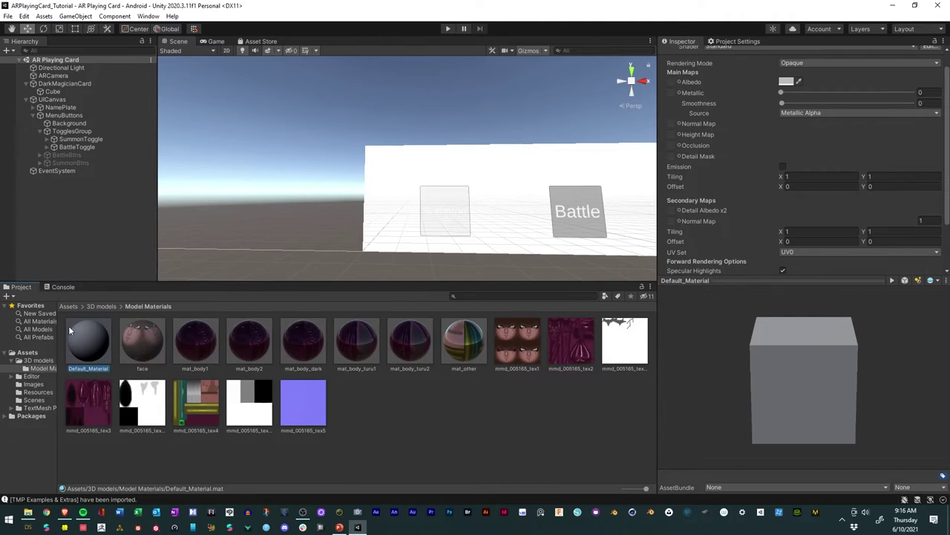
click(41, 361)
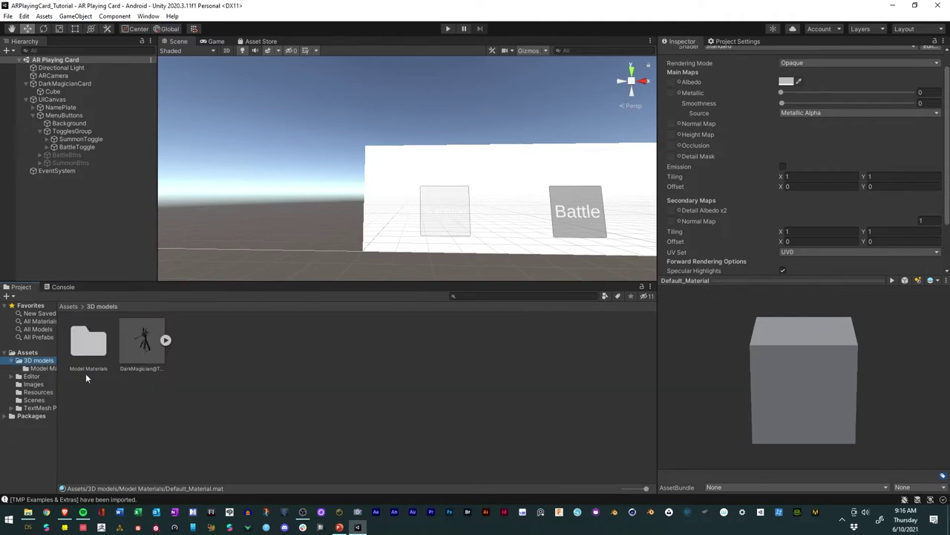
click(138, 346)
drag(772, 397, 699, 360)
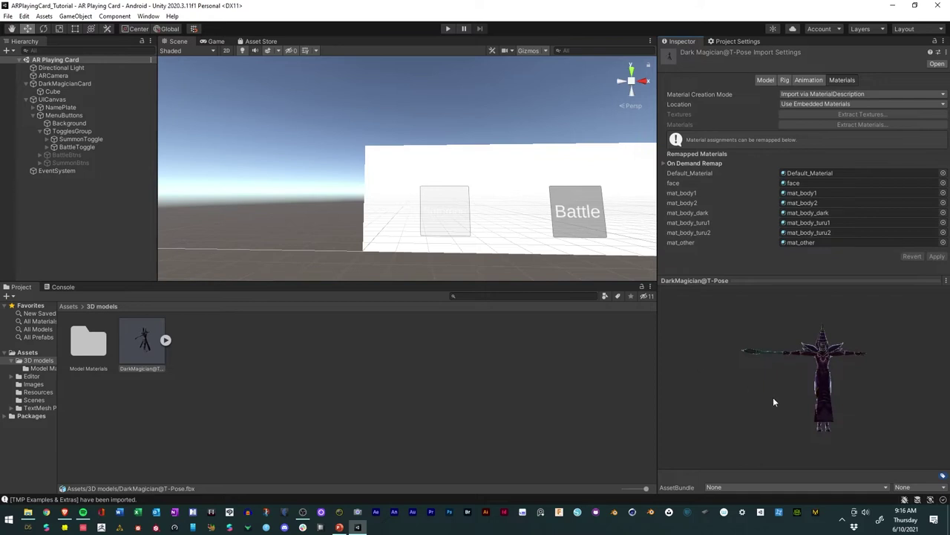
drag(773, 401, 813, 410)
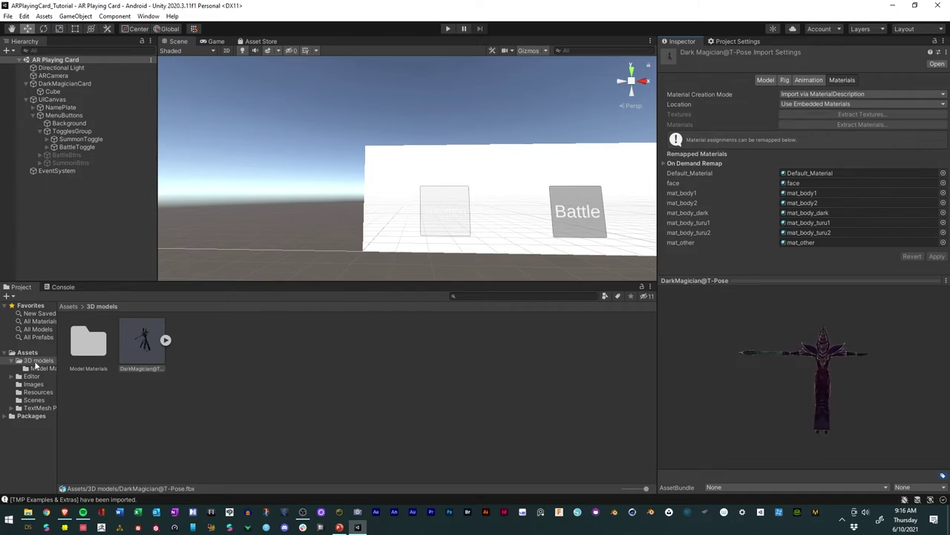
Step: Set the smoothness source of all six mat_ materials in Model Materials to Metallic Alpha and their smoothness to about 0.414
double_click(89, 346)
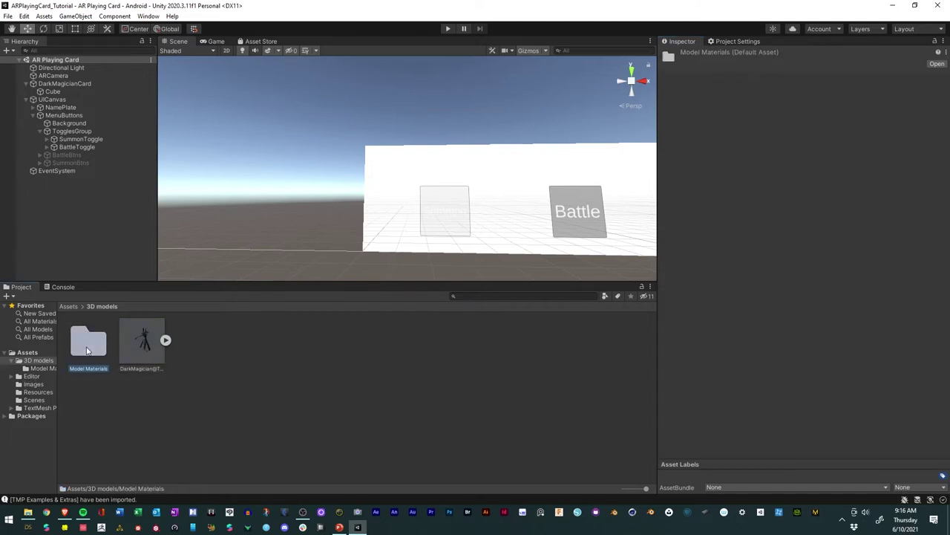
click(187, 343)
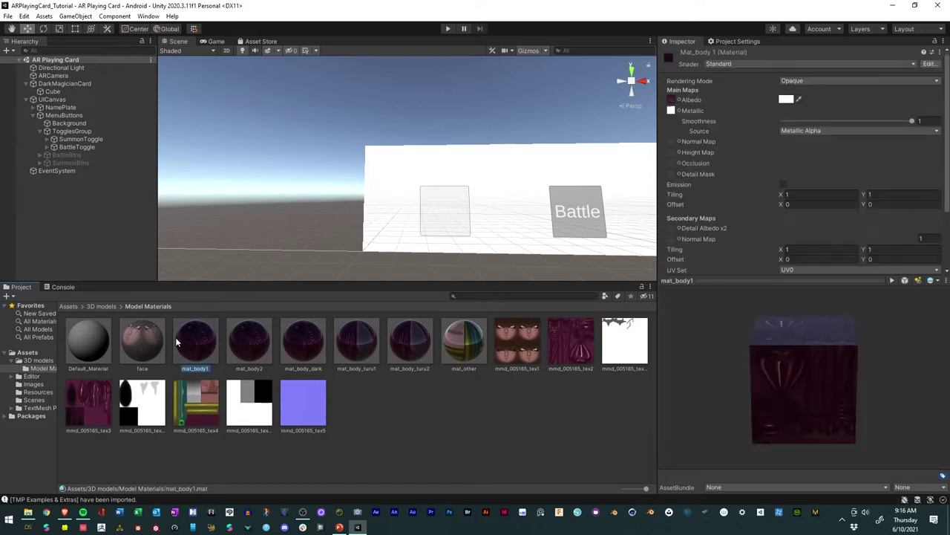
shift+click(465, 349)
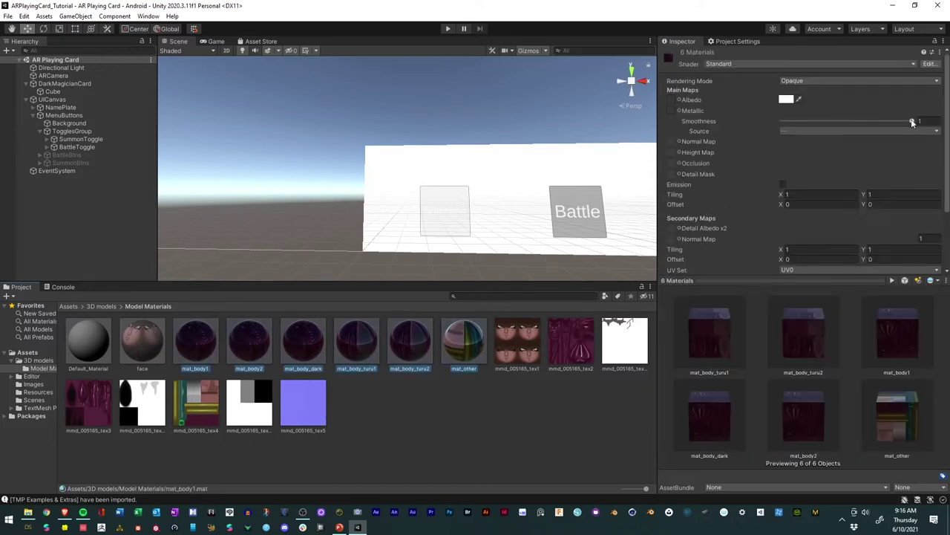
drag(913, 122, 807, 123)
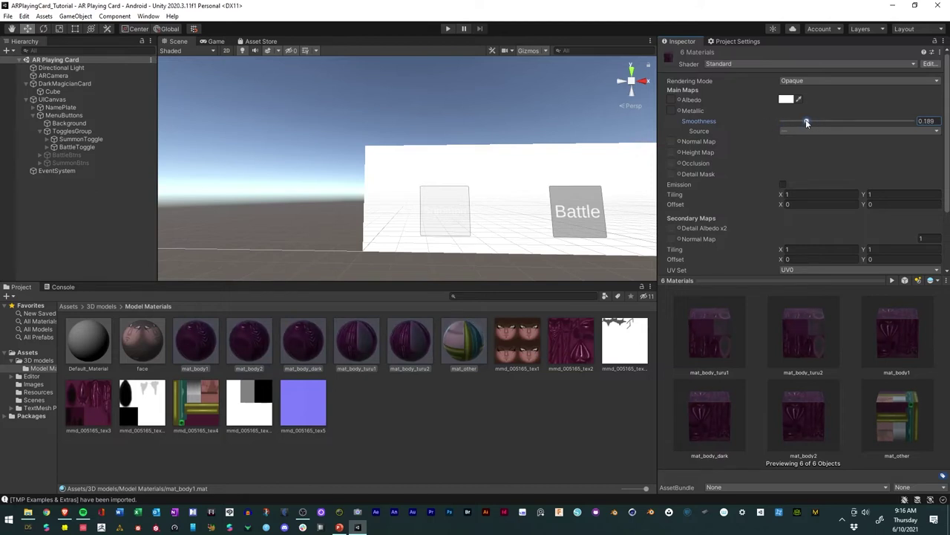
click(804, 132)
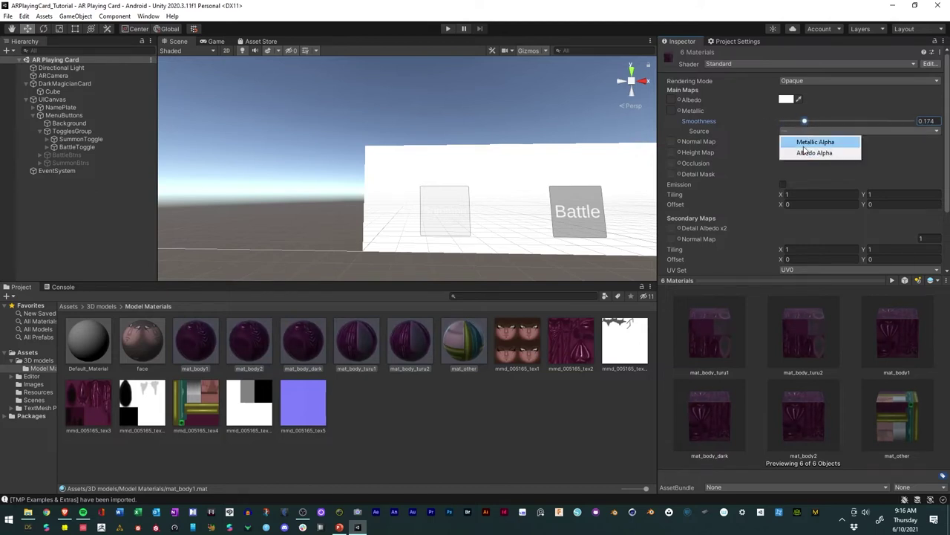
click(803, 142)
drag(805, 121, 836, 123)
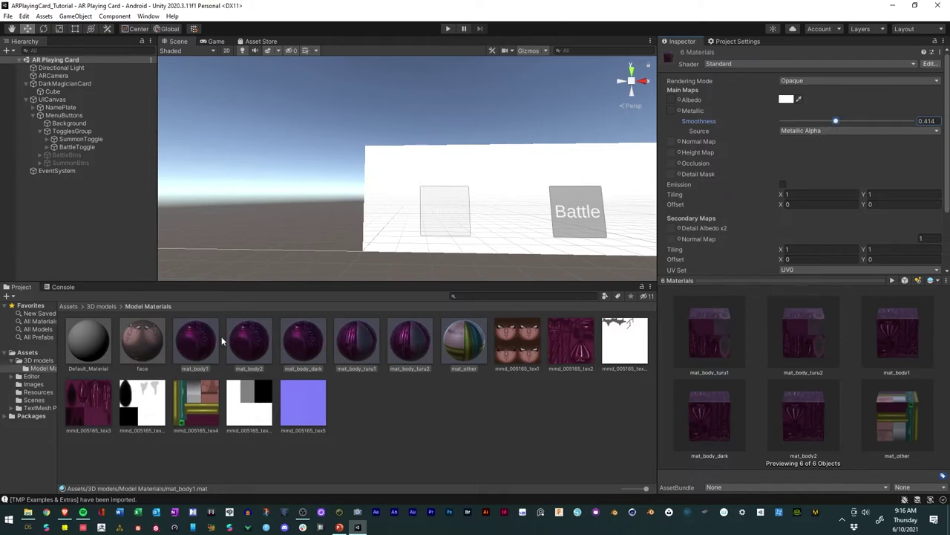
Step: Review the DarkMagician@T-Pose model in its preview and save the scene
click(30, 361)
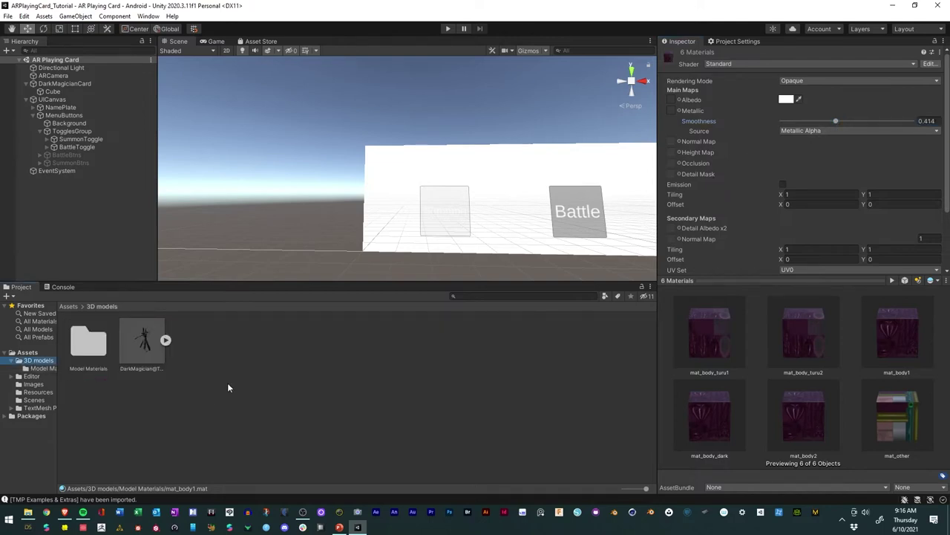
click(126, 359)
drag(740, 400, 756, 387)
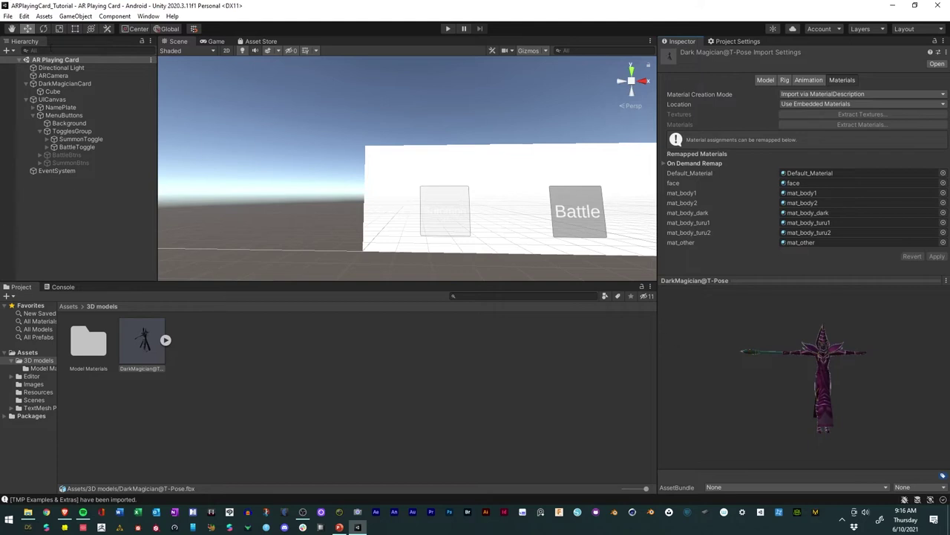
click(7, 17)
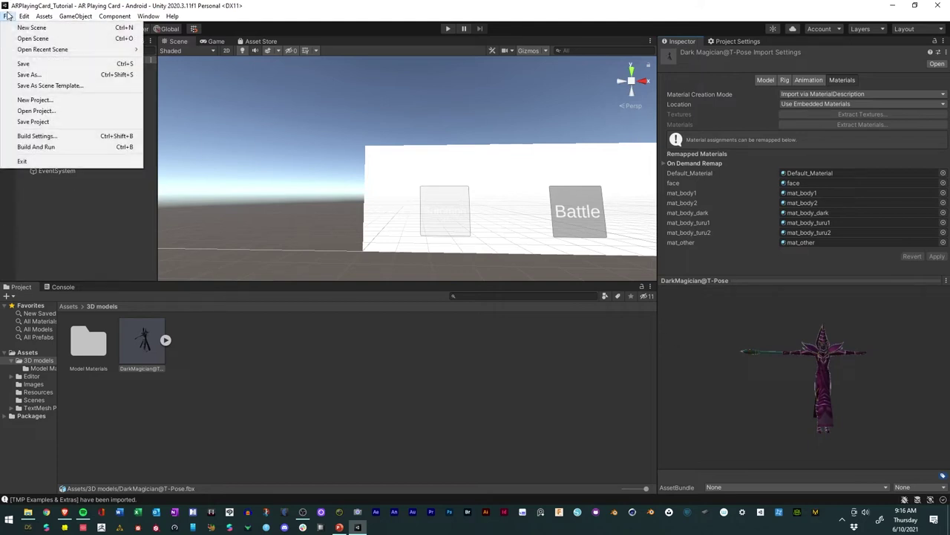
click(30, 62)
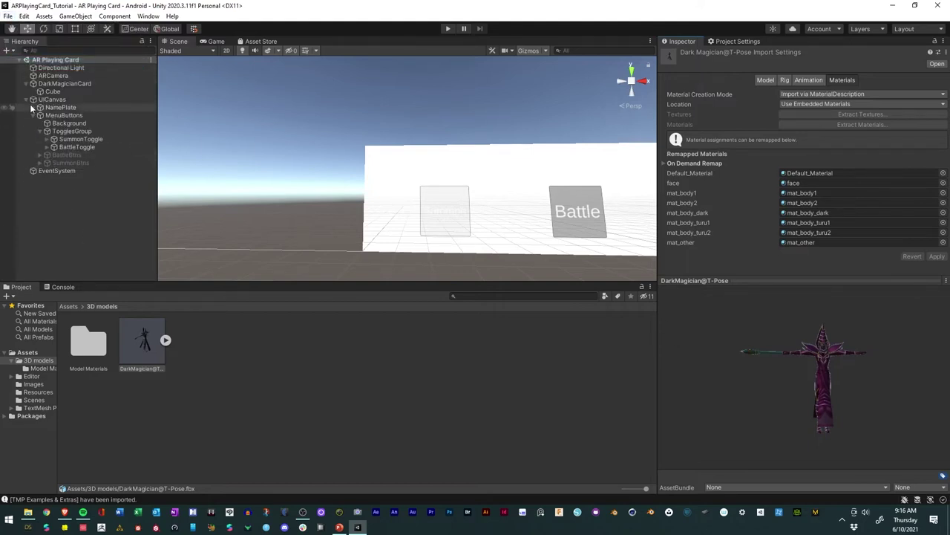
Step: Collapse UICanvas in the hierarchy and create an empty child object named ARContent under DarkMagicianCard
click(26, 99)
click(41, 84)
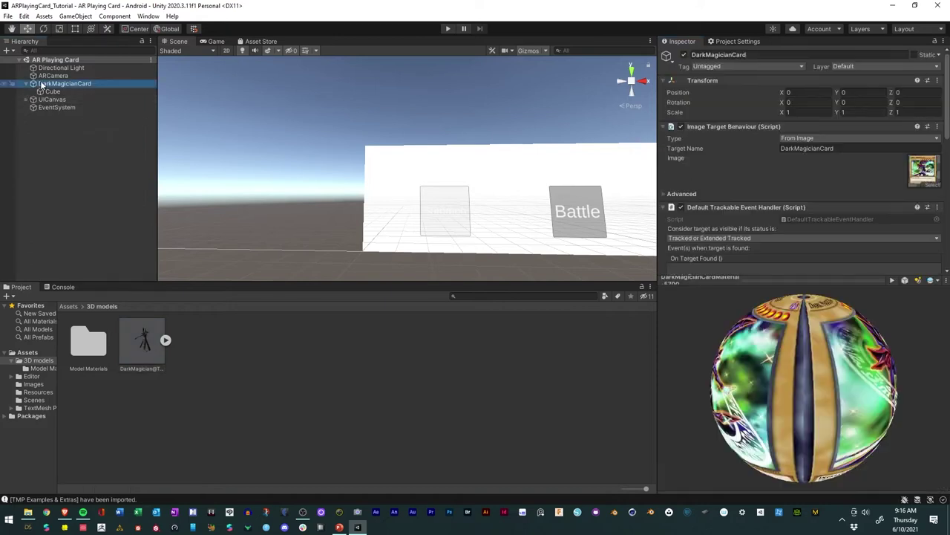
drag(219, 282, 217, 329)
double_click(61, 84)
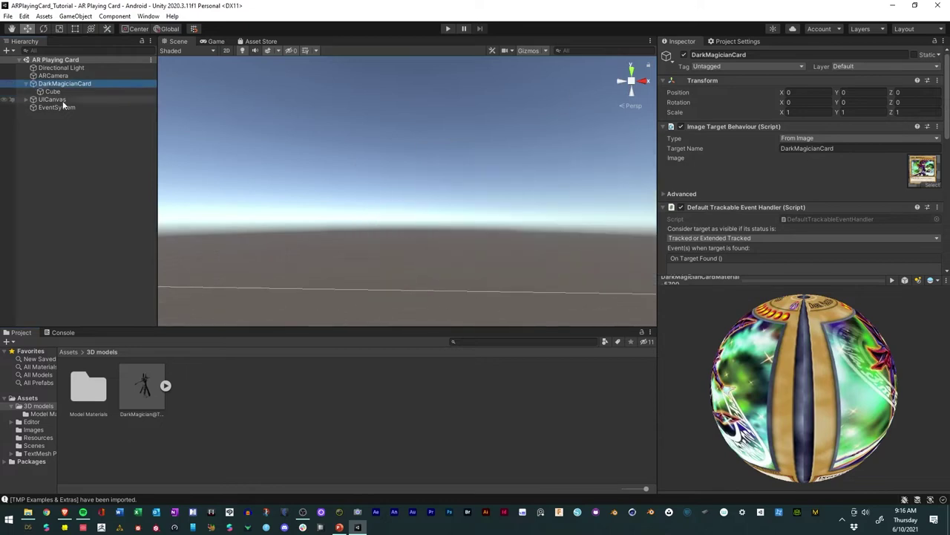
alt+right_drag(362, 200, 322, 246)
alt+drag(322, 247, 334, 274)
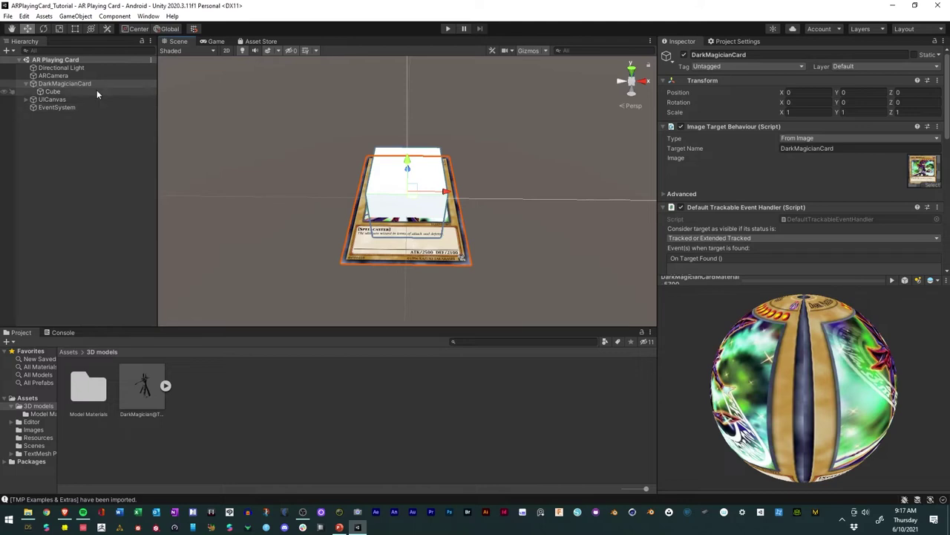
right_click(64, 86)
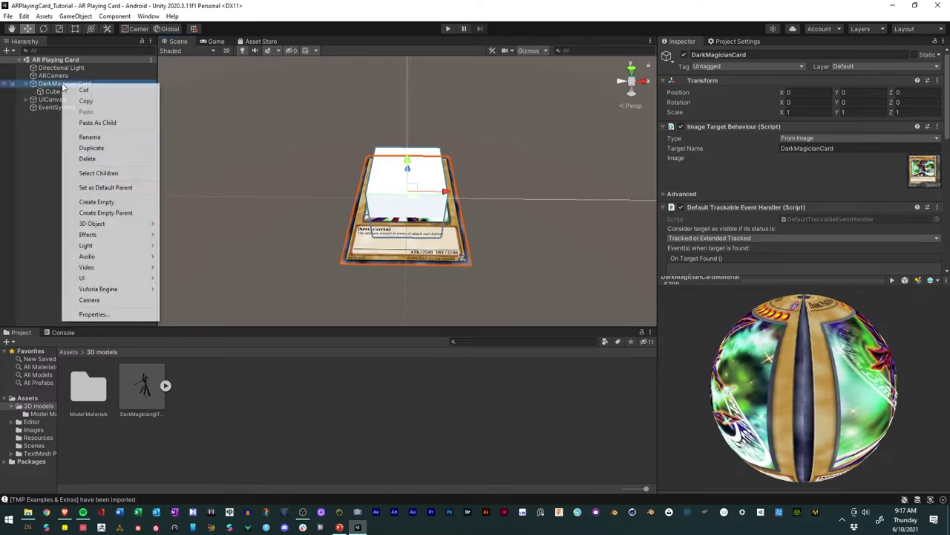
click(95, 204)
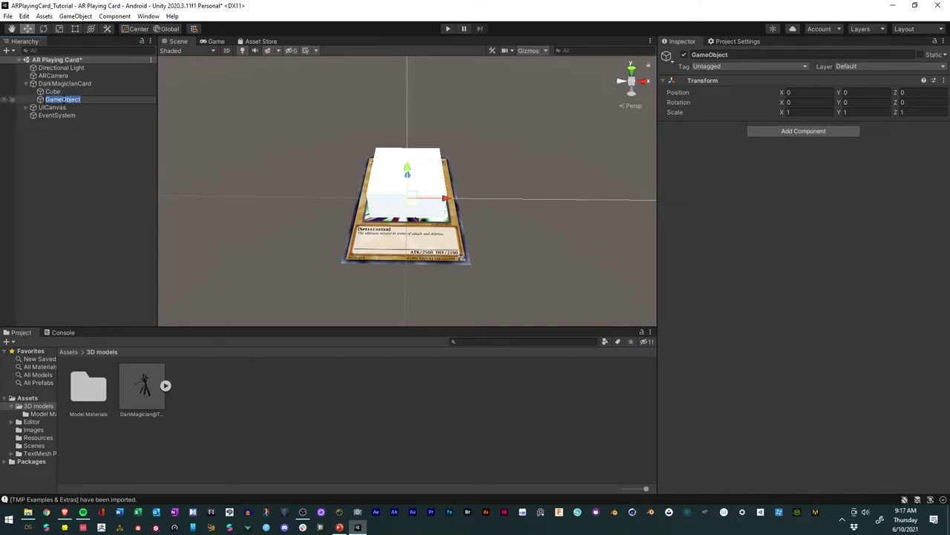
text(ARContent)
key(Return)
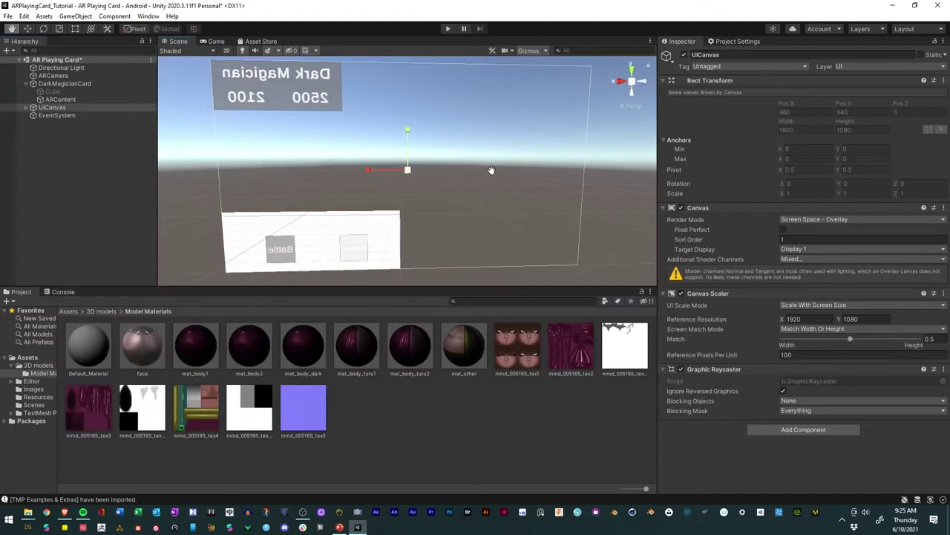
Step: Examine ARContent's placement on the Dark Magician card up close from the front
double_click(42, 102)
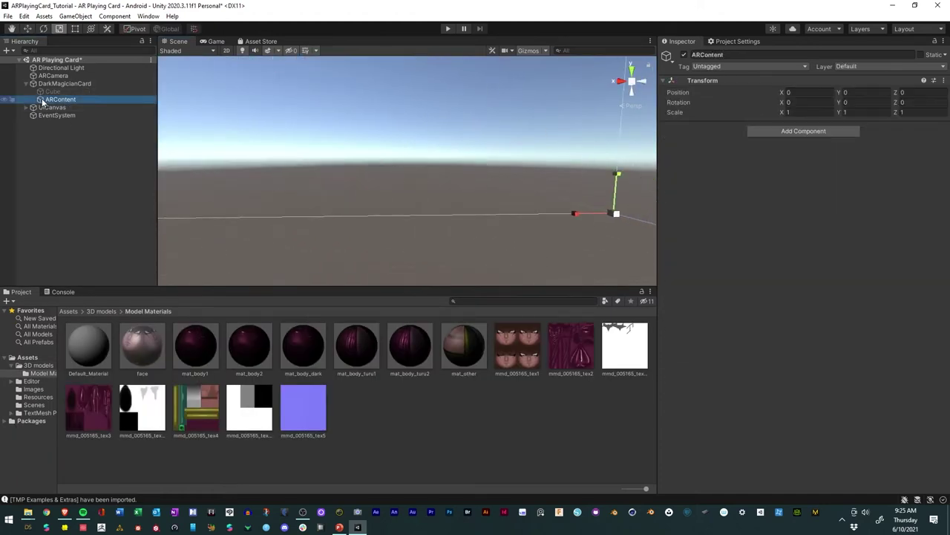
scroll(356, 194, up, 3)
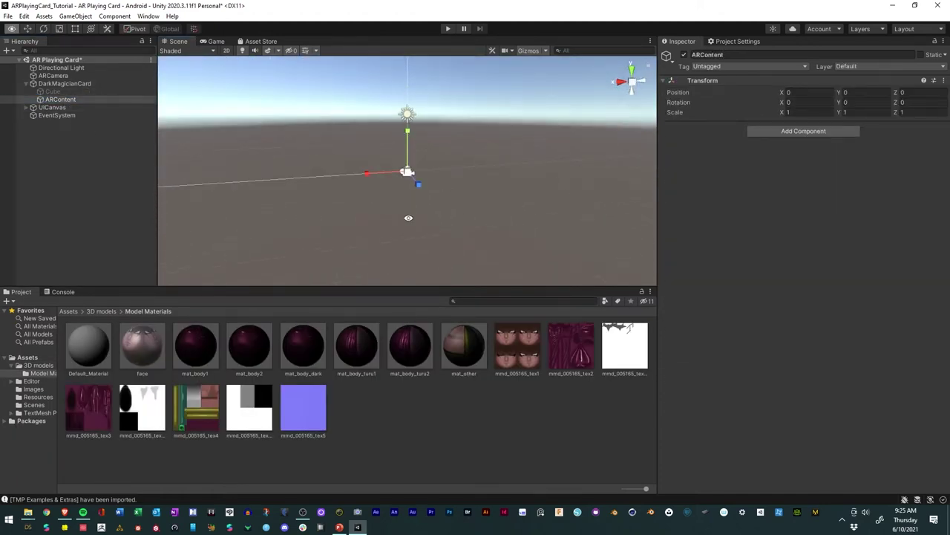
scroll(341, 210, up, 3)
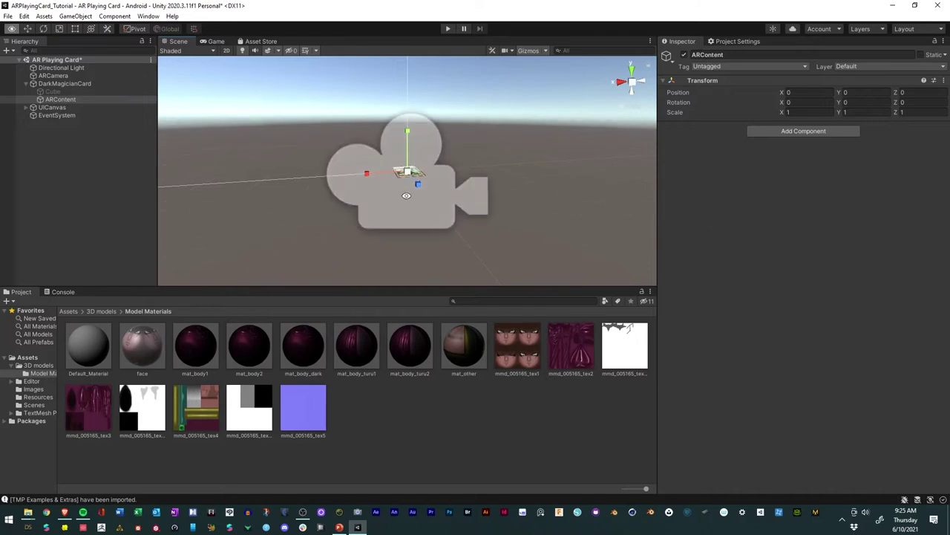
scroll(386, 211, down, 5)
alt+drag(395, 208, 444, 186)
scroll(549, 195, up, 4)
scroll(349, 200, up, 3)
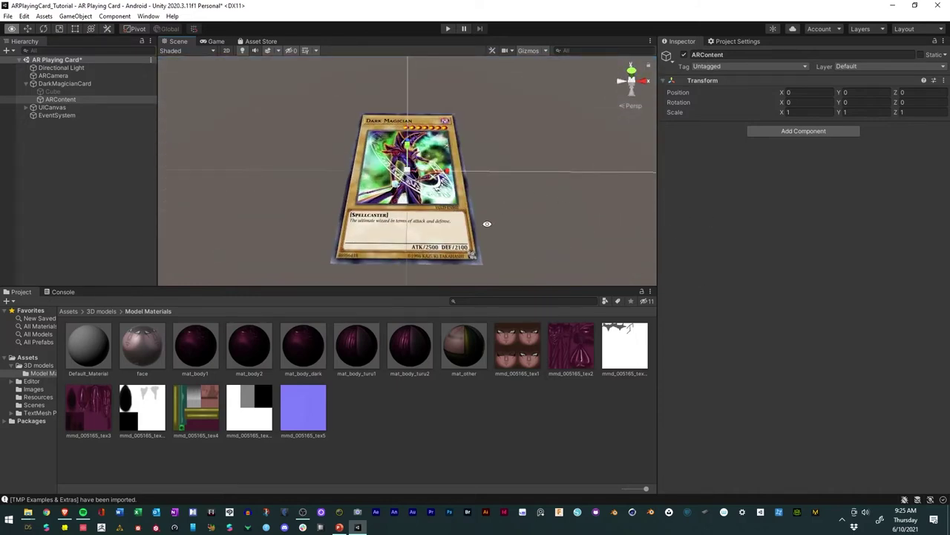
scroll(348, 200, up, 2)
Step: Activate the Cube under DarkMagicianCard briefly and deactivate it again
click(46, 89)
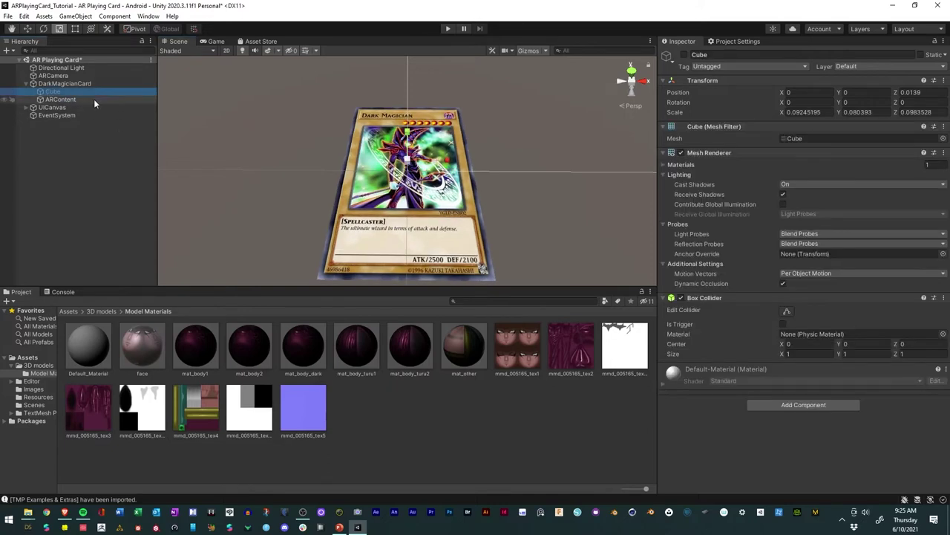
click(684, 56)
click(685, 56)
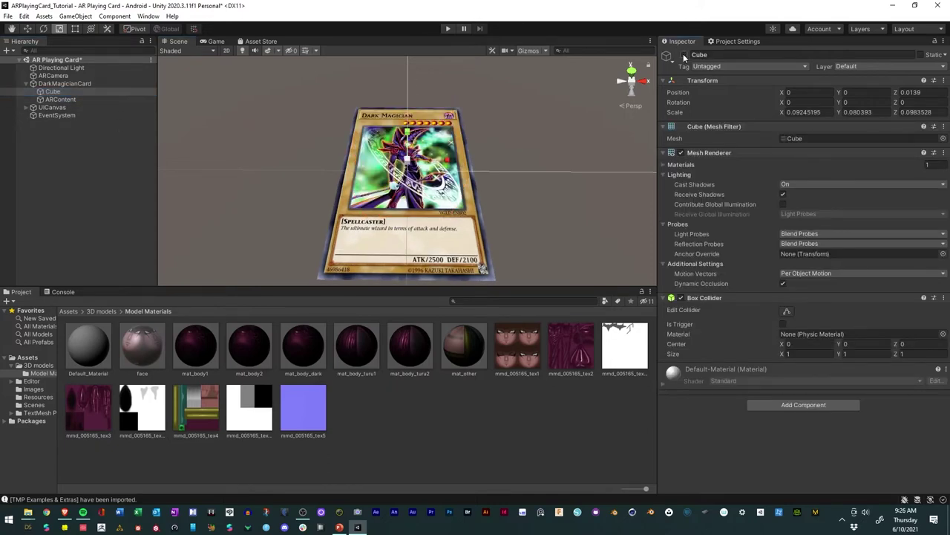
Step: Place the DarkMagician@T-Pose model under ARContent and scale it up uniformly to about 26.07
click(95, 312)
drag(129, 357, 58, 101)
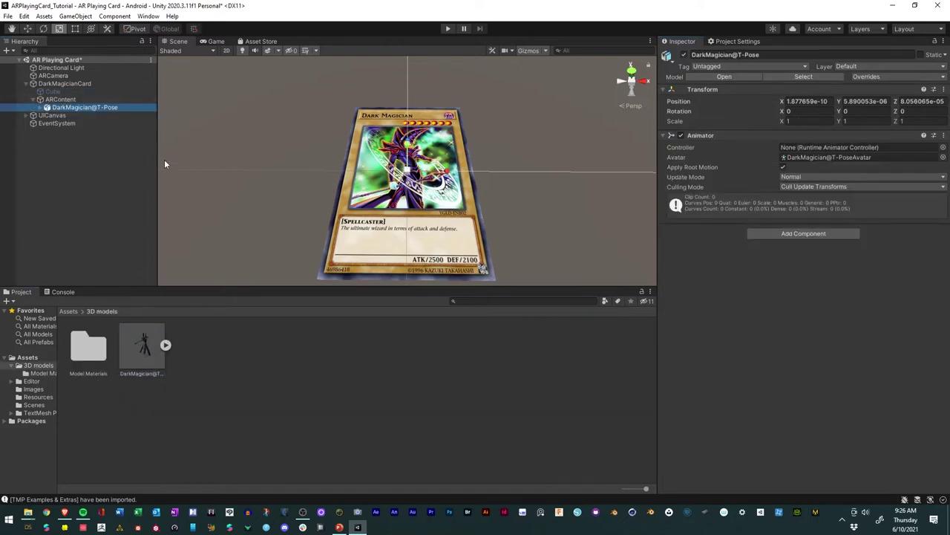
click(61, 31)
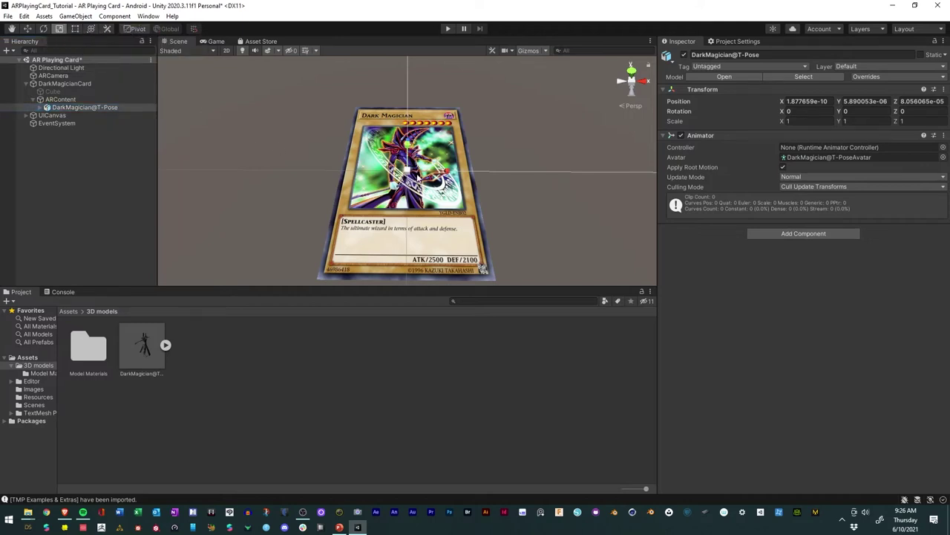
drag(409, 173, 827, 192)
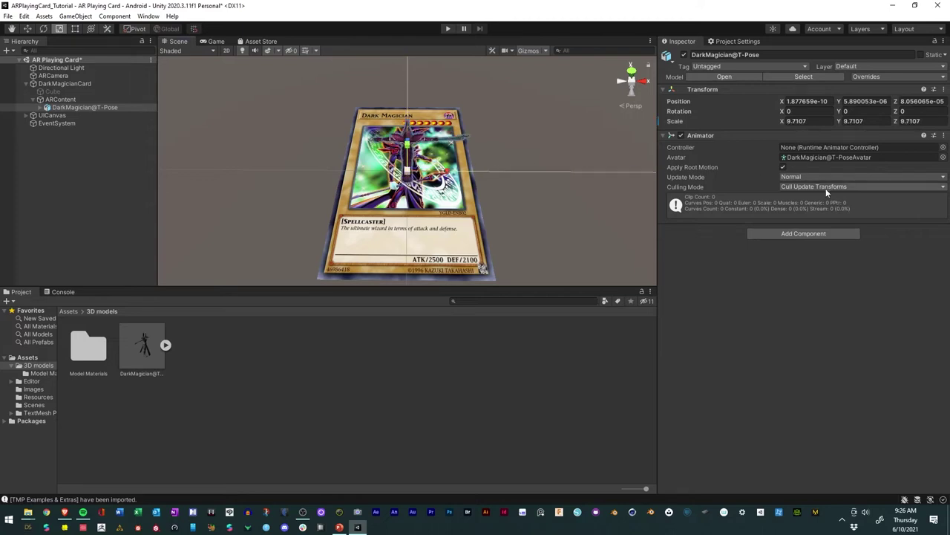
drag(409, 172, 456, 181)
Step: Set the DarkMagician@T-Pose model's position to 0, 0, 0
click(827, 101)
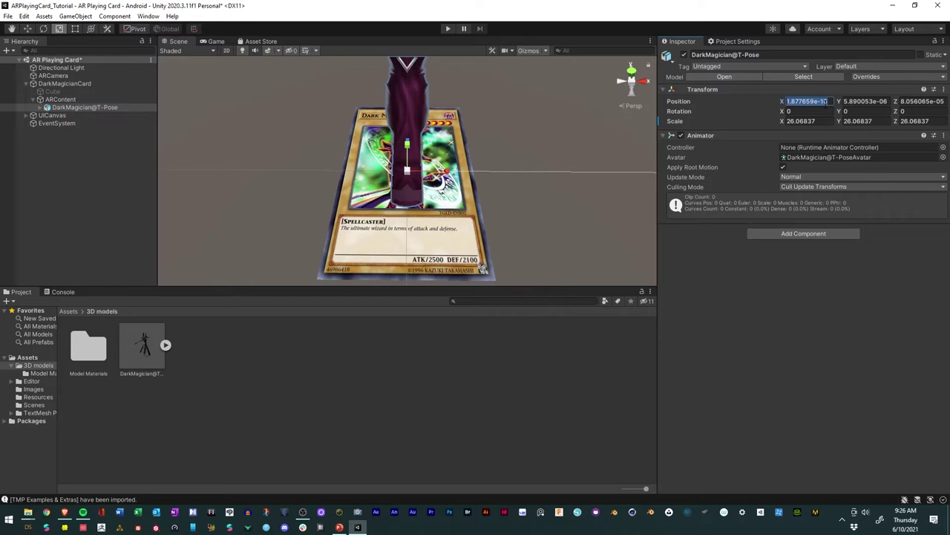
text(0)
key(Tab)
text(0)
key(Tab)
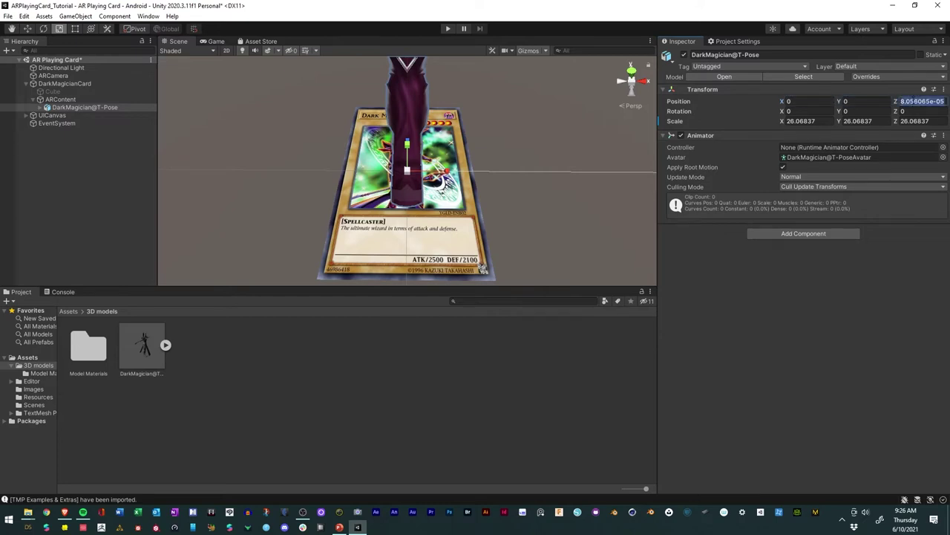
text(0)
Step: Examine the Dark Magician model on the card, then inspect its face texture up close
alt+drag(569, 212, 468, 173)
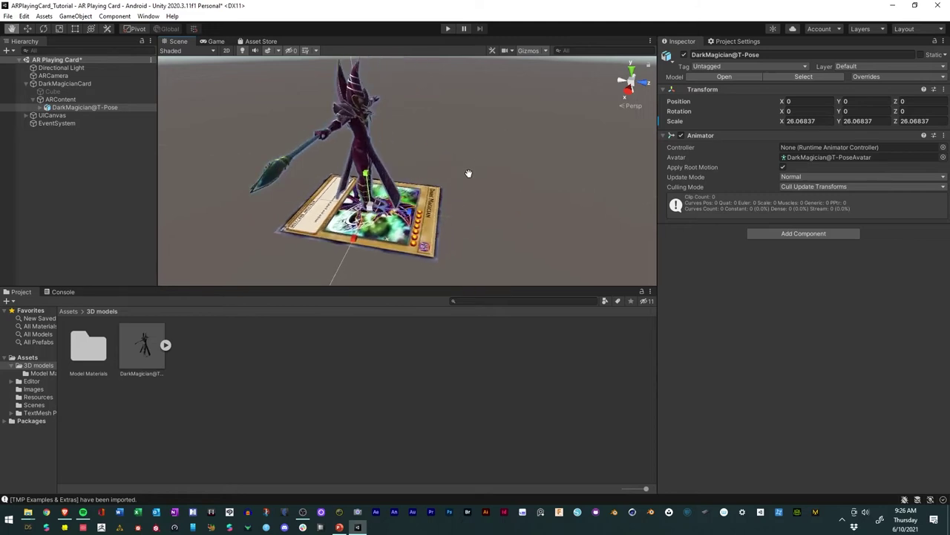
alt+right_drag(468, 173, 667, 160)
mouse_move(418, 150)
alt+mouse_down()
mouse_move(537, 178)
mouse_move(515, 196)
mouse_move(401, 152)
mouse_move(416, 162)
alt+mouse_up()
scroll(416, 162, down, 3)
alt+right_drag(416, 162, 571, 148)
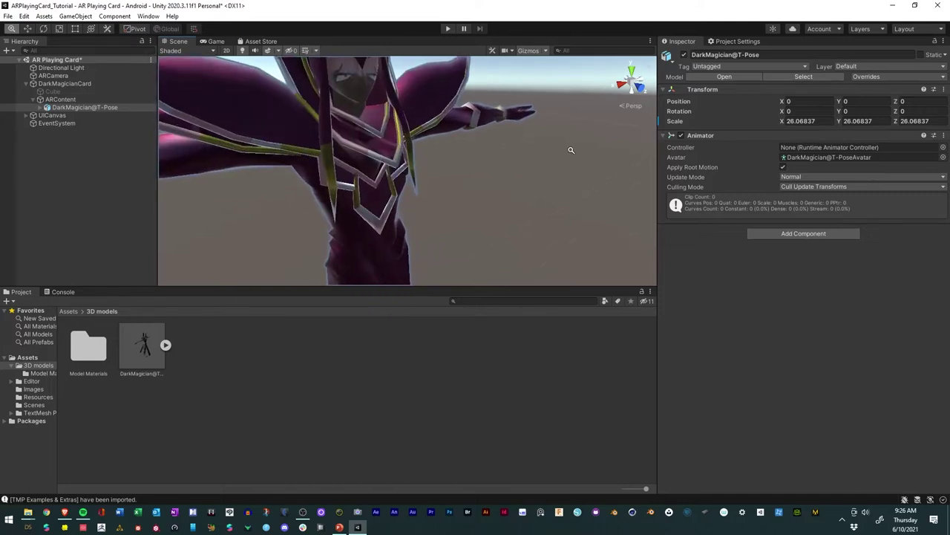
middle_drag(506, 102, 516, 141)
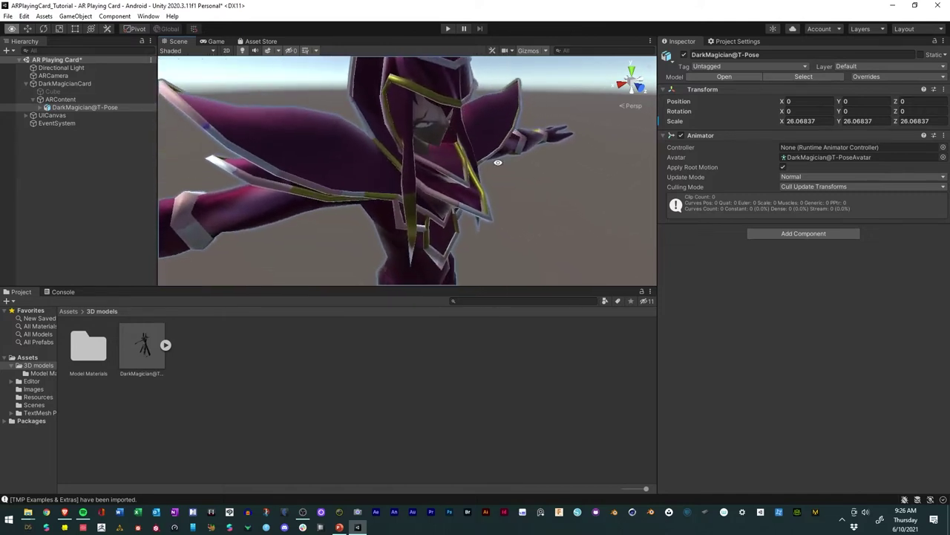
scroll(516, 141, up, 2)
alt+drag(516, 141, 340, 209)
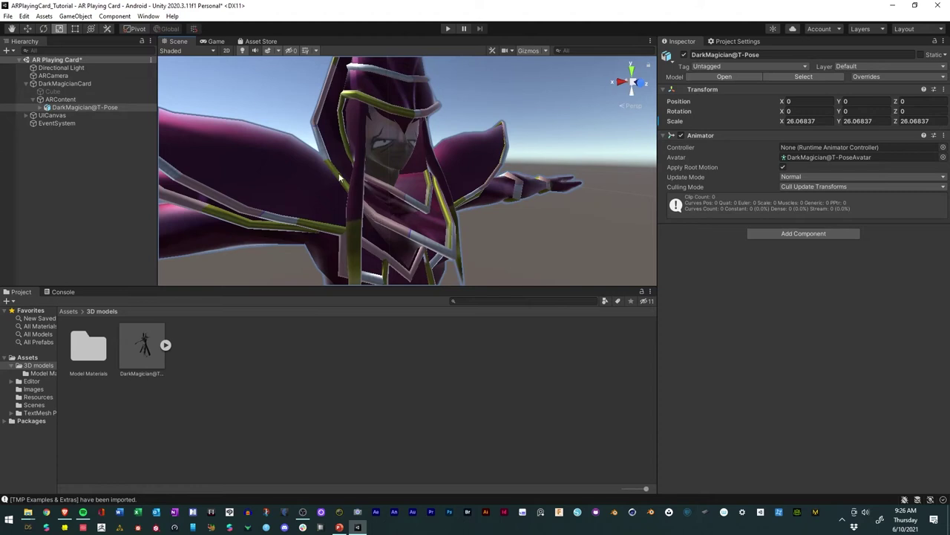
Step: Open the face texture mmd_005165_tex1.png from the Model Materials folder in Photos, rotate it 180 degrees, and return to Unity
double_click(89, 349)
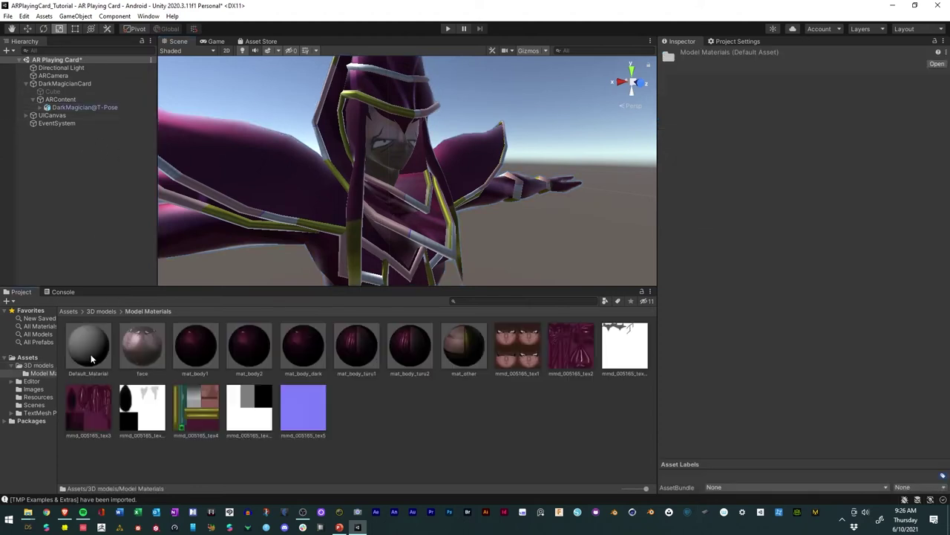
click(143, 345)
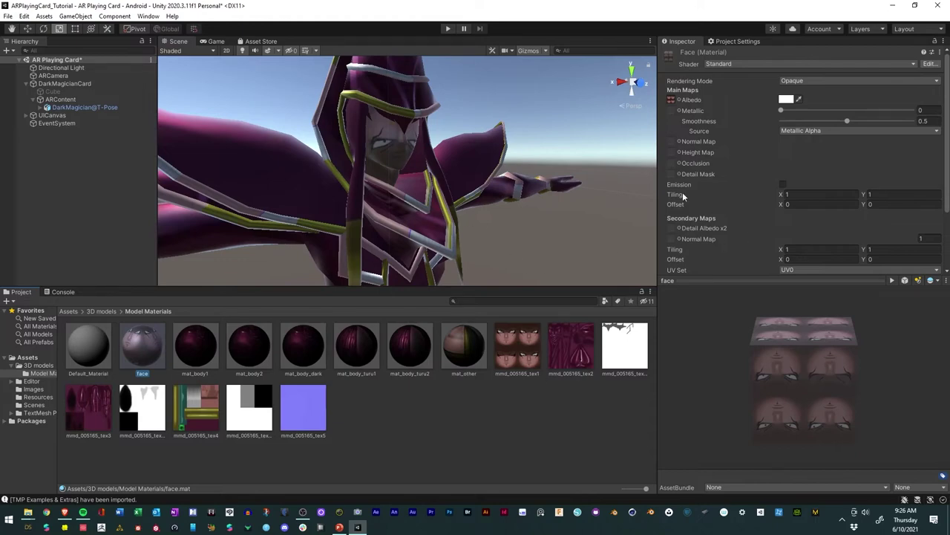
right_click(508, 355)
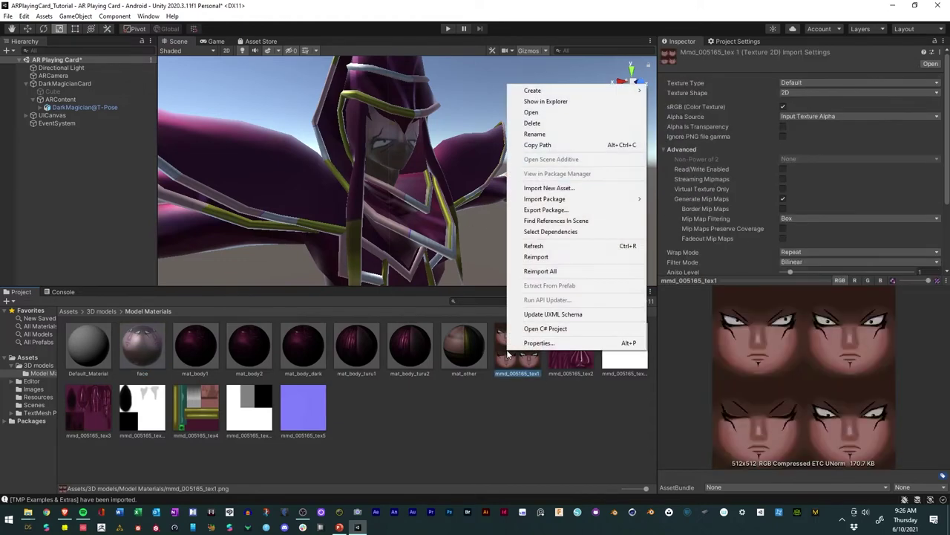
click(543, 102)
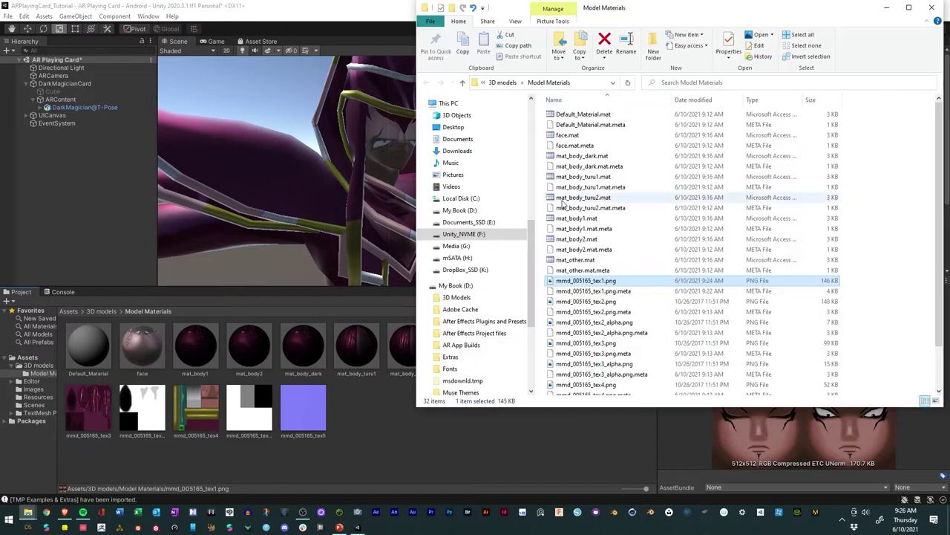
double_click(580, 282)
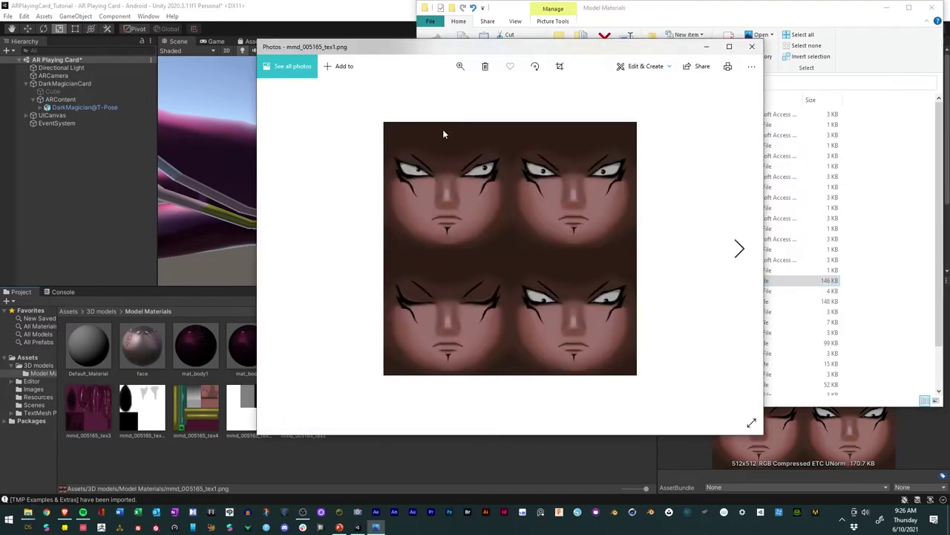
click(534, 68)
click(534, 67)
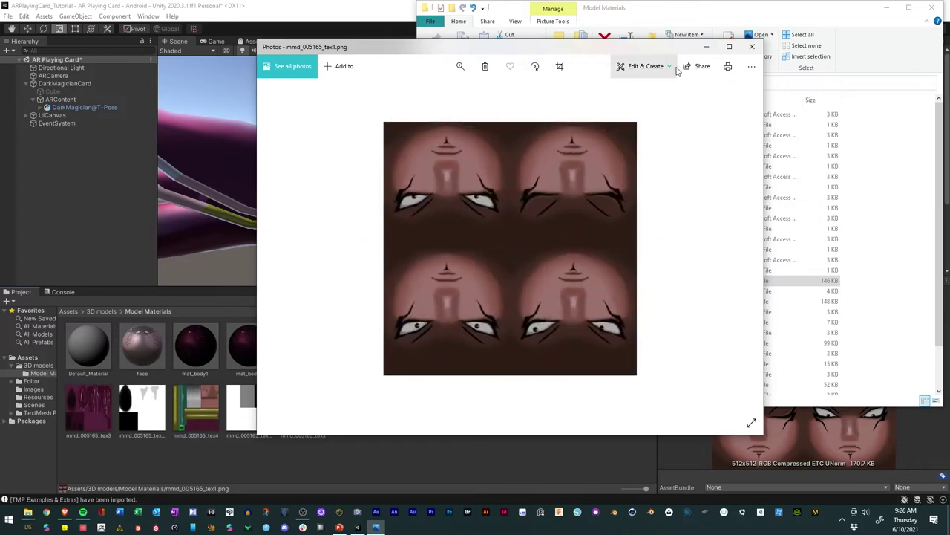
click(755, 48)
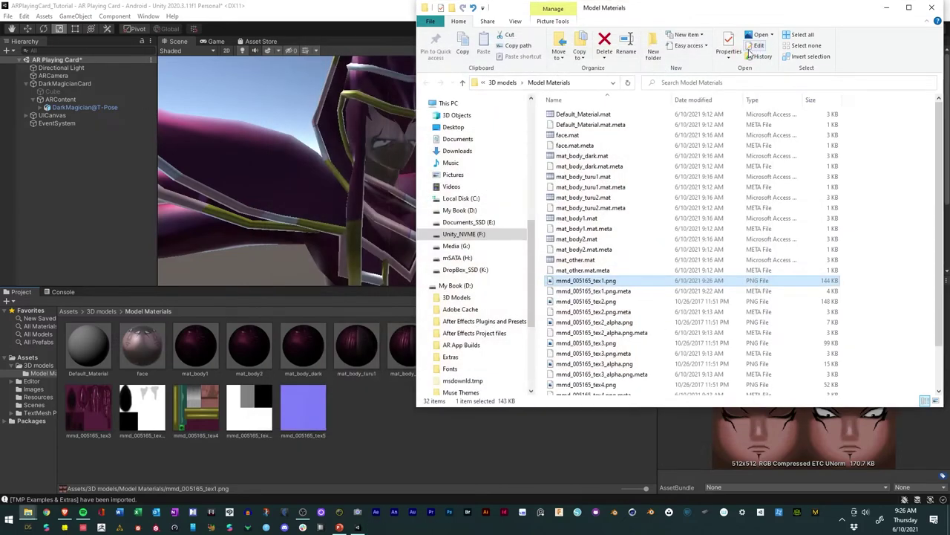
click(523, 444)
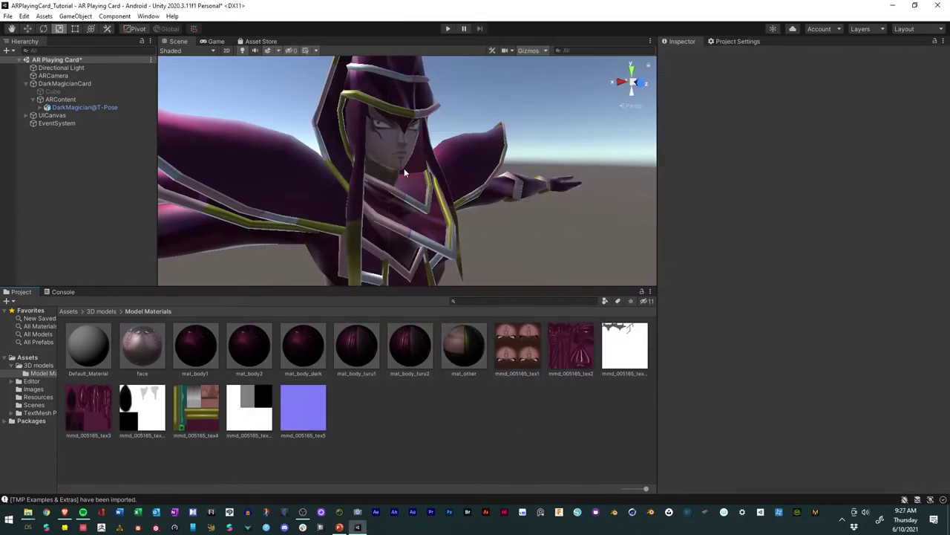
Step: Set the face material's main map X offset to -0.5
click(524, 355)
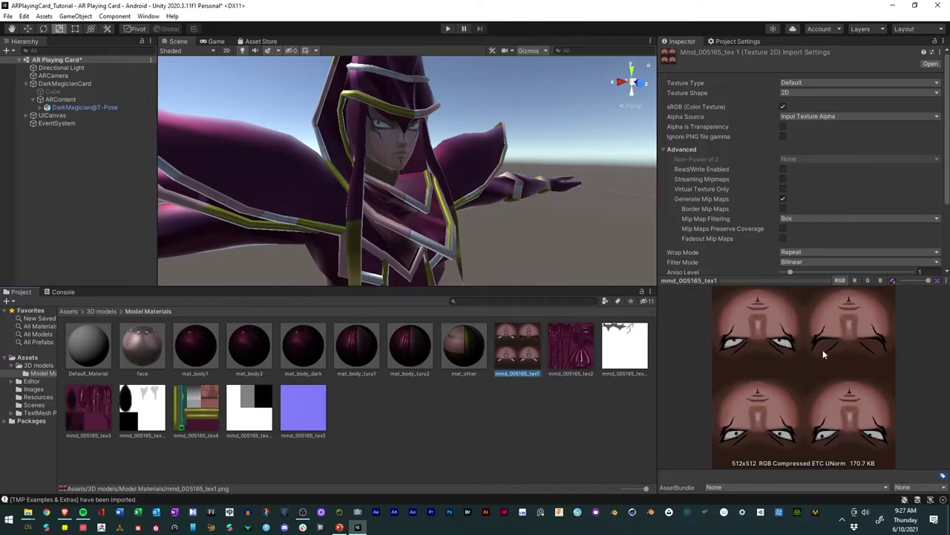
click(141, 362)
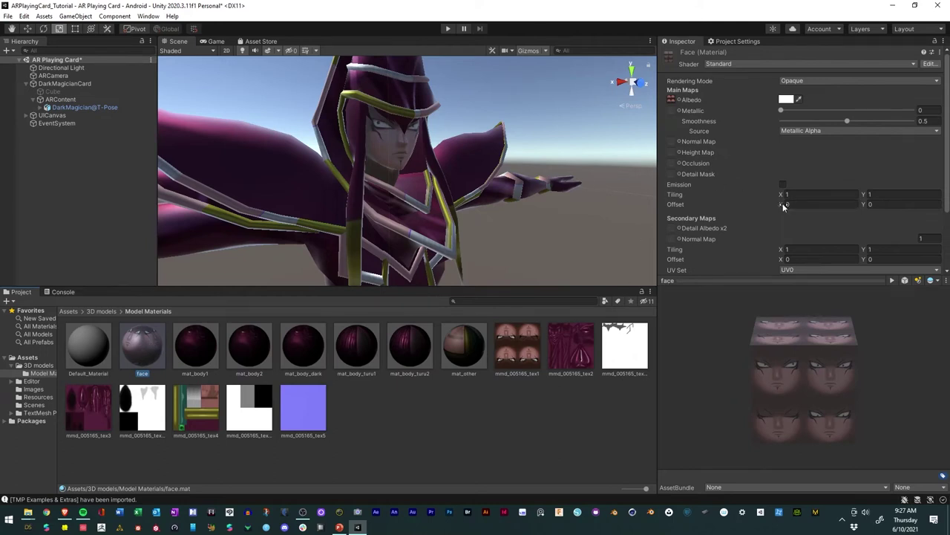
drag(778, 203, 770, 203)
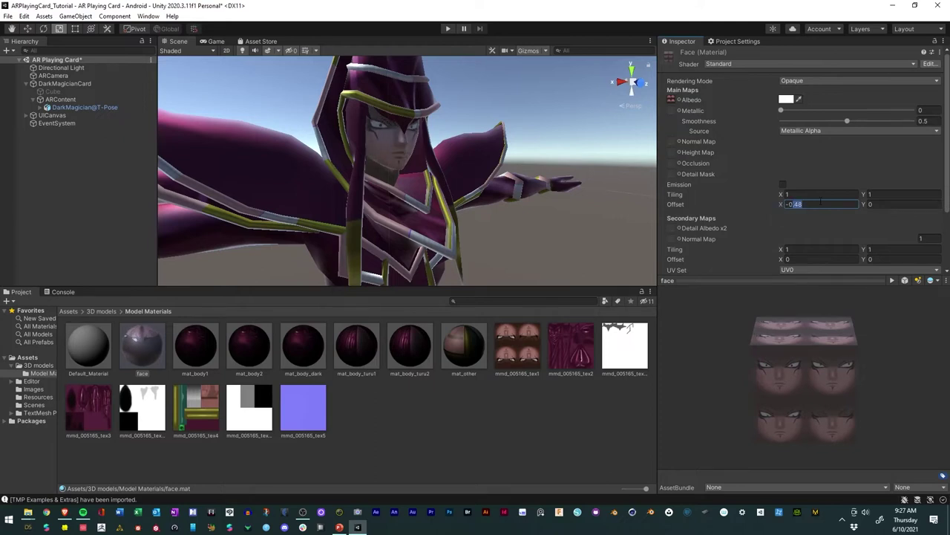
text(-0)
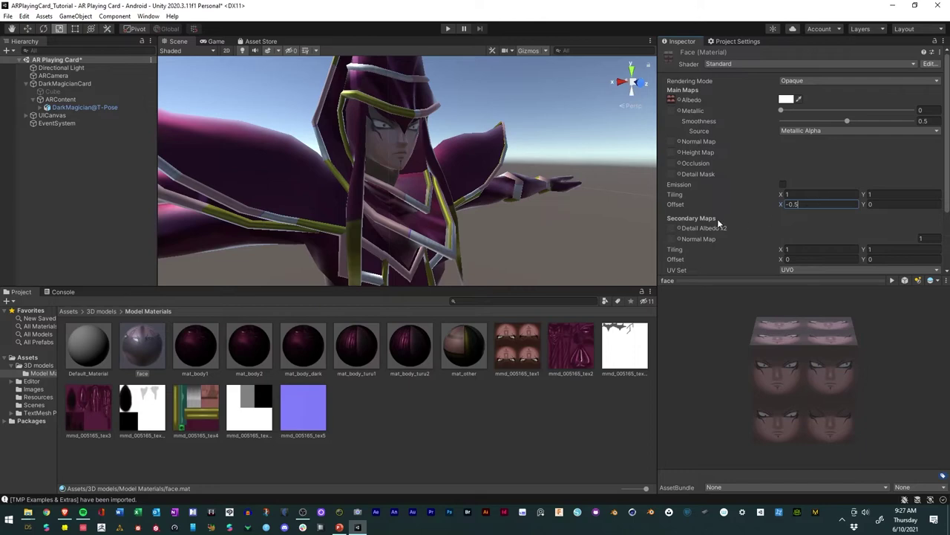
Step: Examine the face texture from several angles, then frame the whole DarkMagician@T-Pose model on the card
alt+drag(521, 222, 494, 208)
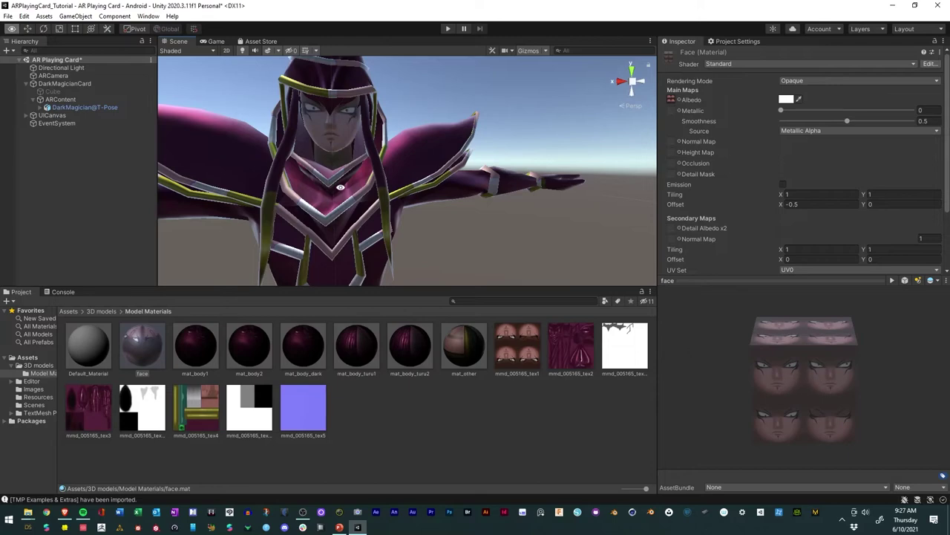
alt+drag(415, 193, 460, 216)
scroll(498, 221, down, 3)
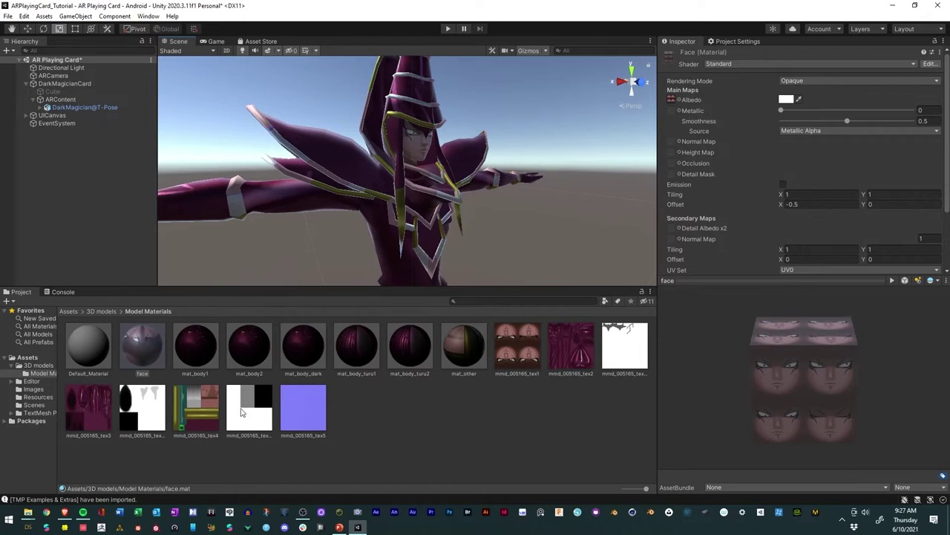
alt+right_drag(486, 193, 532, 209)
alt+drag(532, 209, 445, 195)
scroll(446, 196, up, 5)
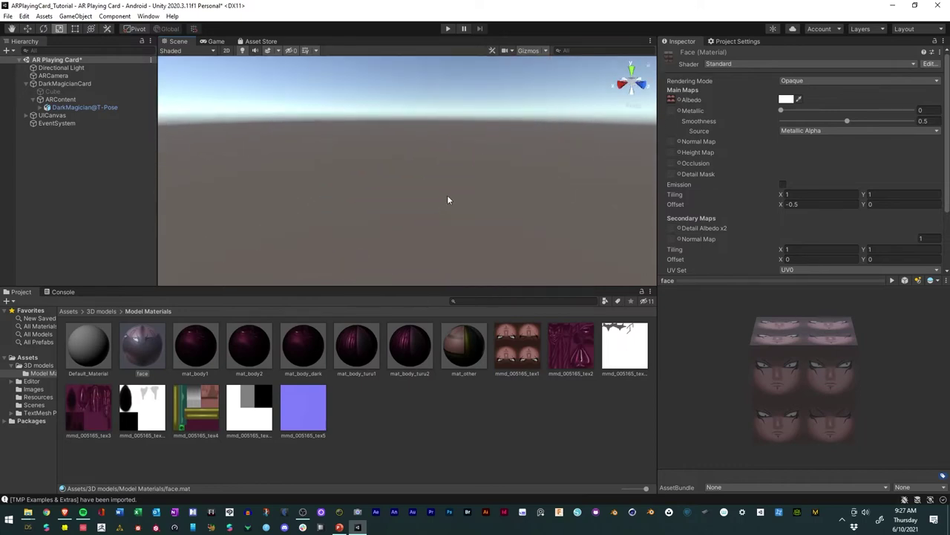
alt+right_drag(447, 196, 412, 200)
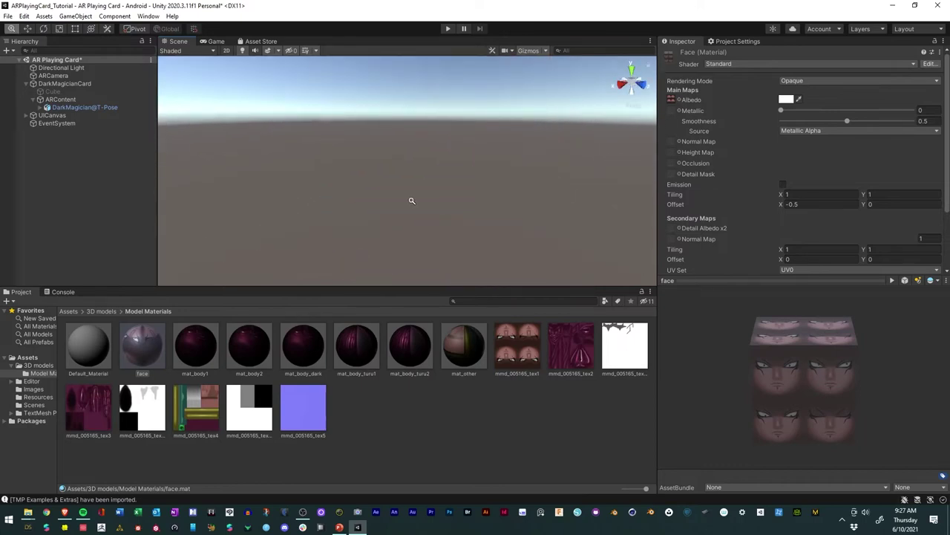
double_click(54, 108)
drag(320, 182, 476, 264)
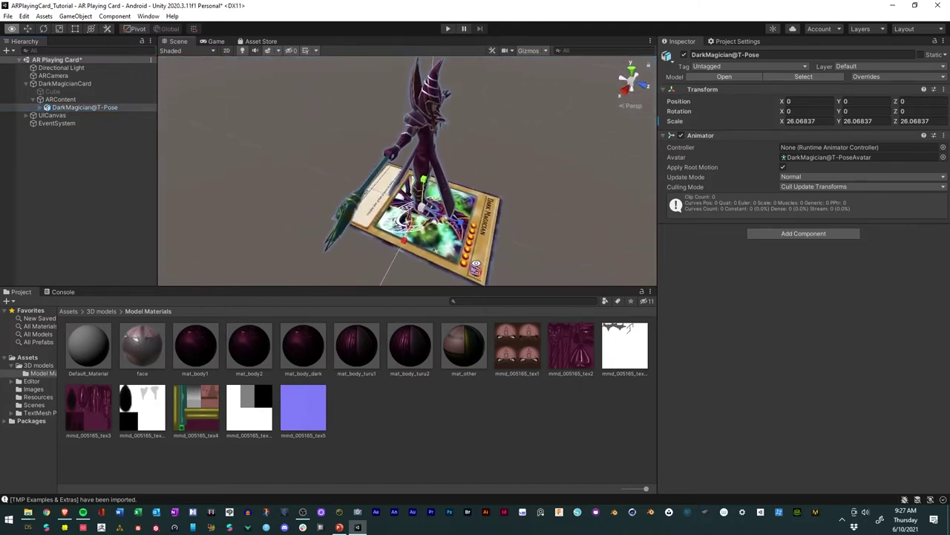
Step: Expand the model's MMD_004041_MESH group and toggle the scene visibility of MMD_004041_item01 to identify the staff, leaving it shown
click(40, 108)
click(46, 123)
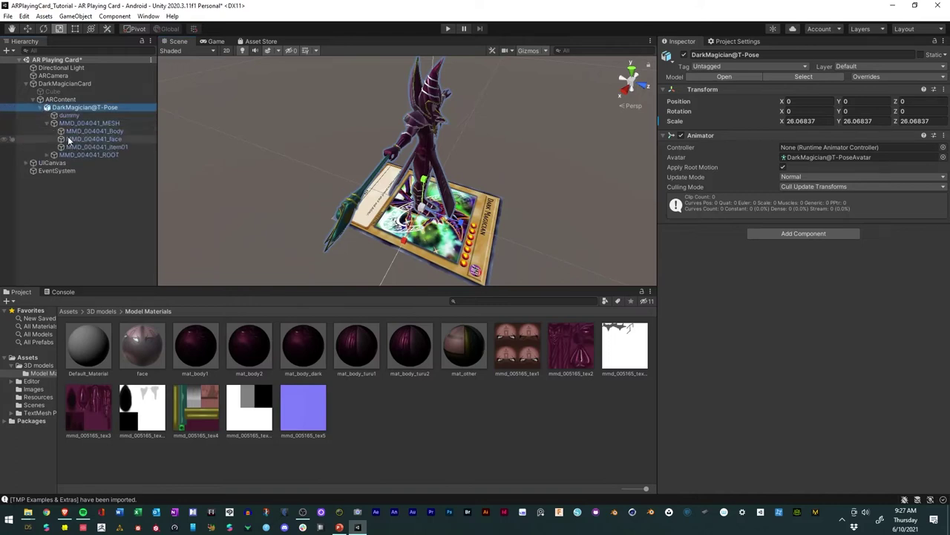
click(80, 147)
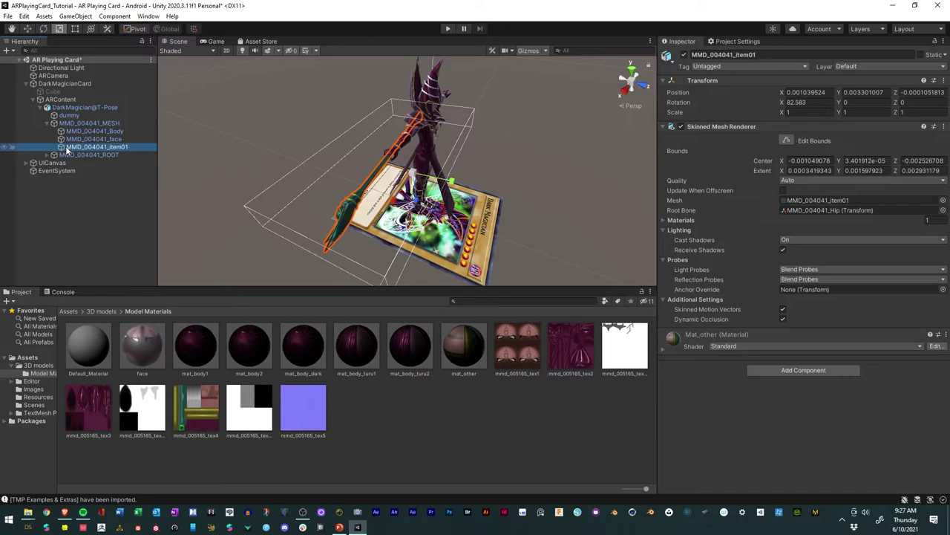
click(4, 147)
click(4, 148)
click(4, 147)
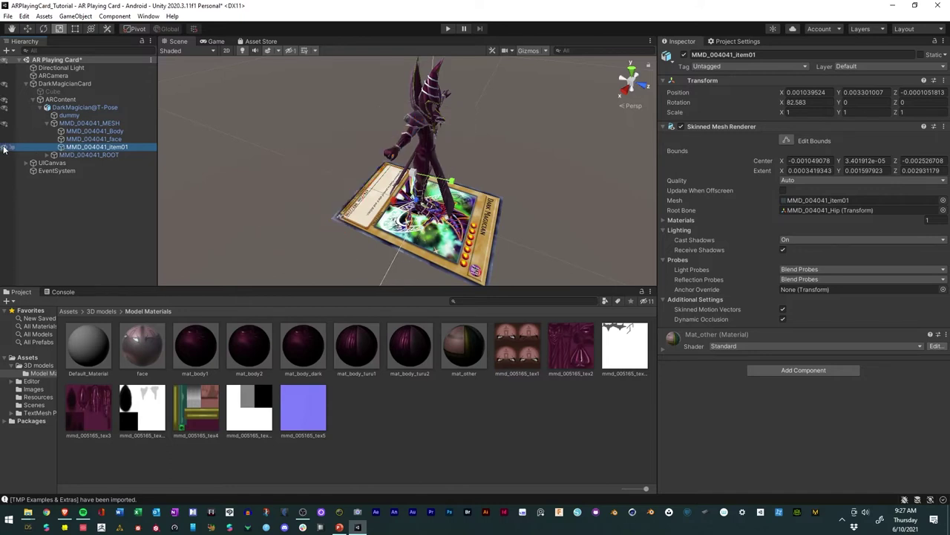
click(3, 148)
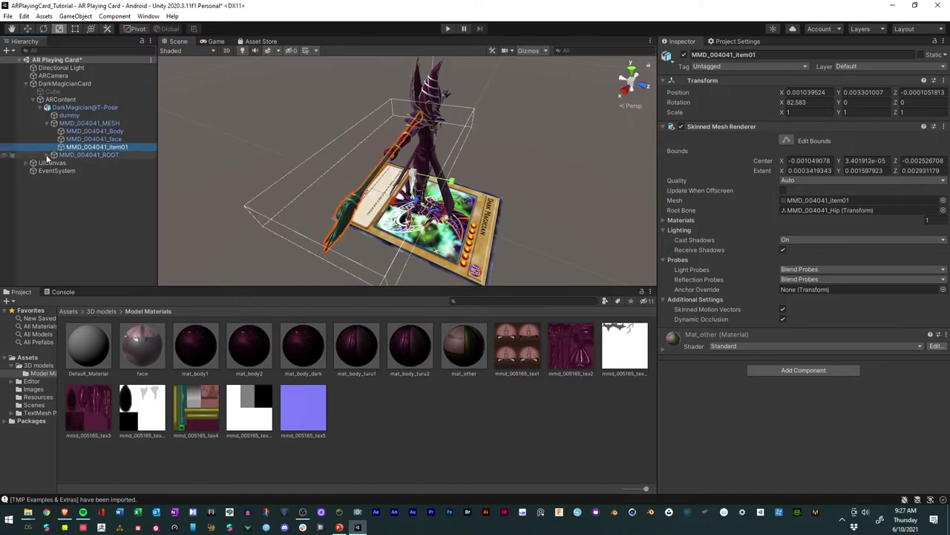
Step: Expand the model's bone hierarchy from MMD_004041_ROOT through Hip, Spine1, RightArm and RightForeArm, and select MMD_004041_RightHand
click(46, 154)
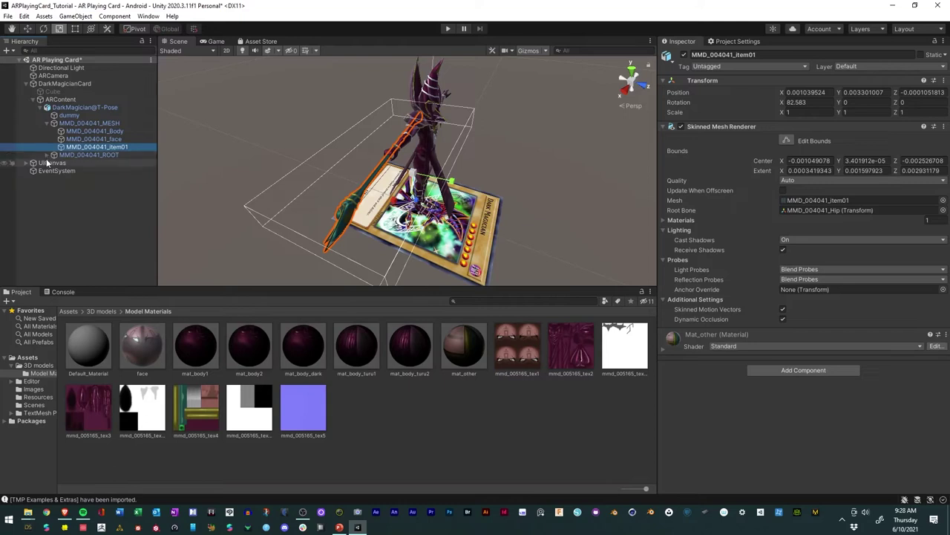
click(53, 163)
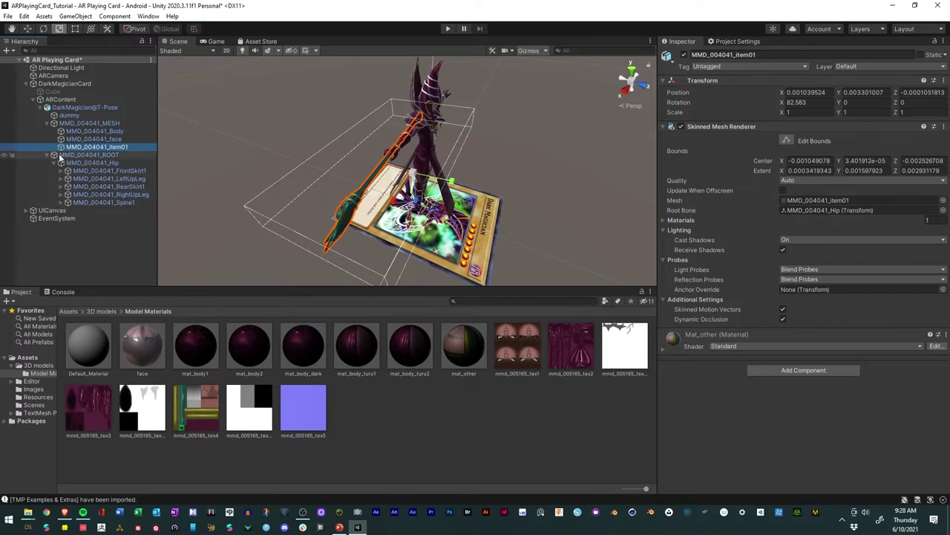
click(61, 203)
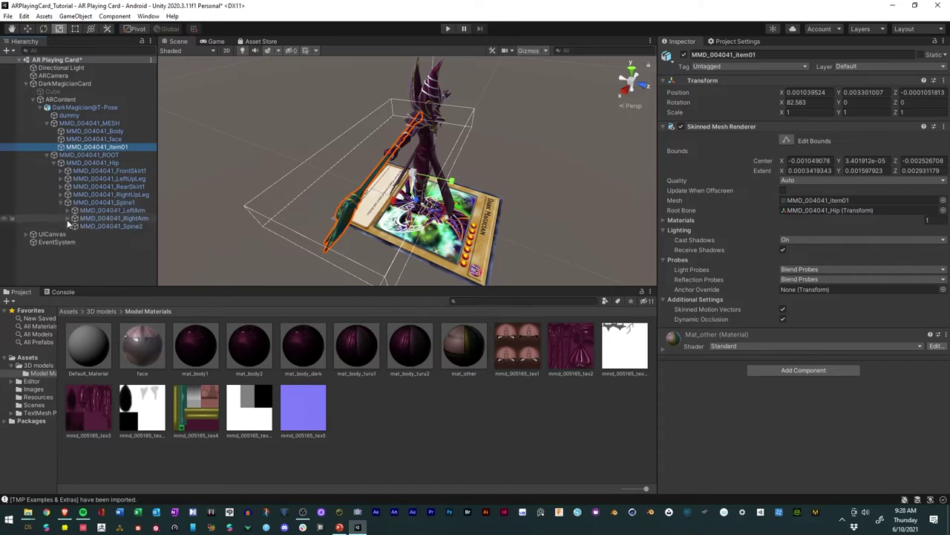
click(67, 218)
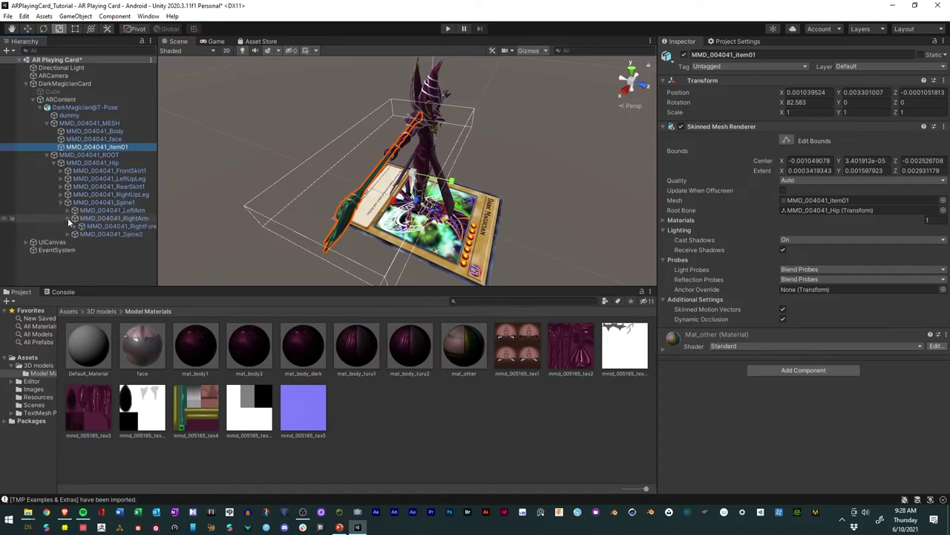
click(73, 225)
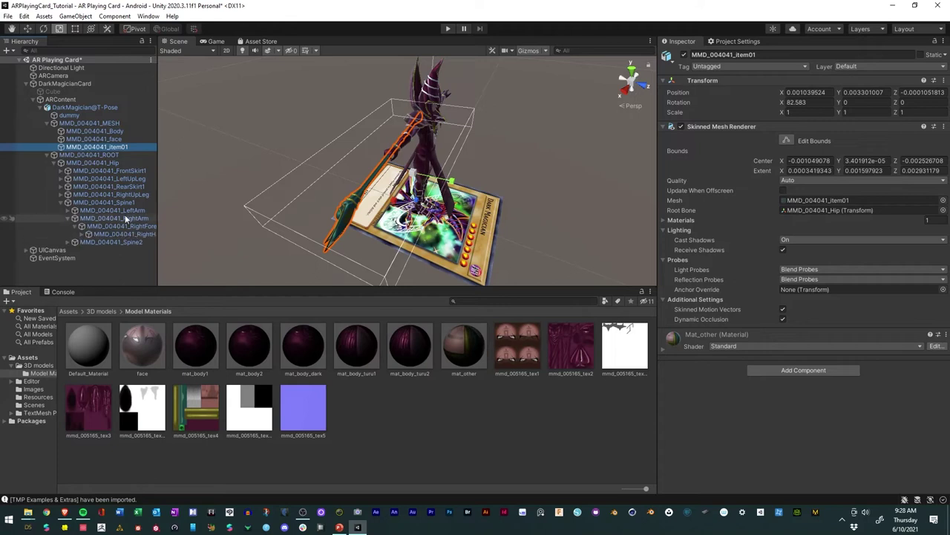
drag(158, 207, 201, 199)
click(88, 234)
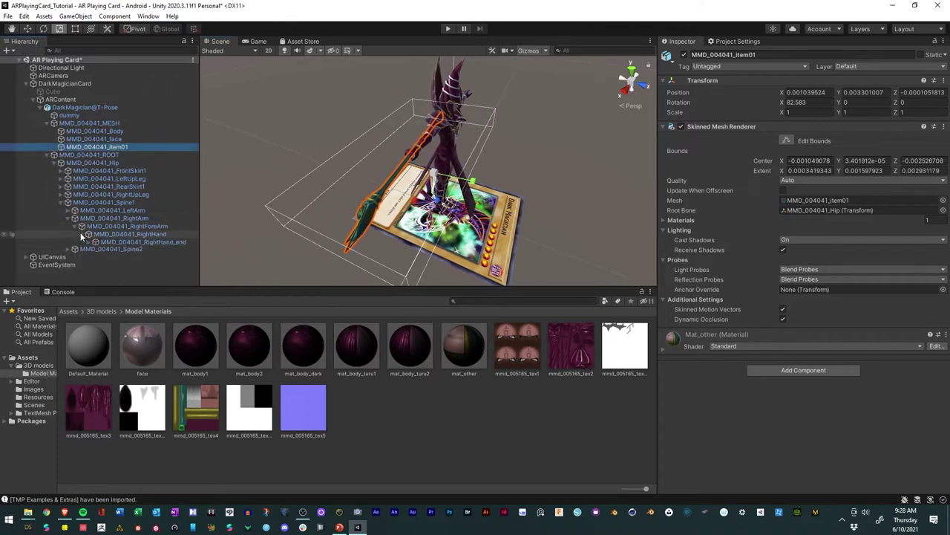
click(100, 241)
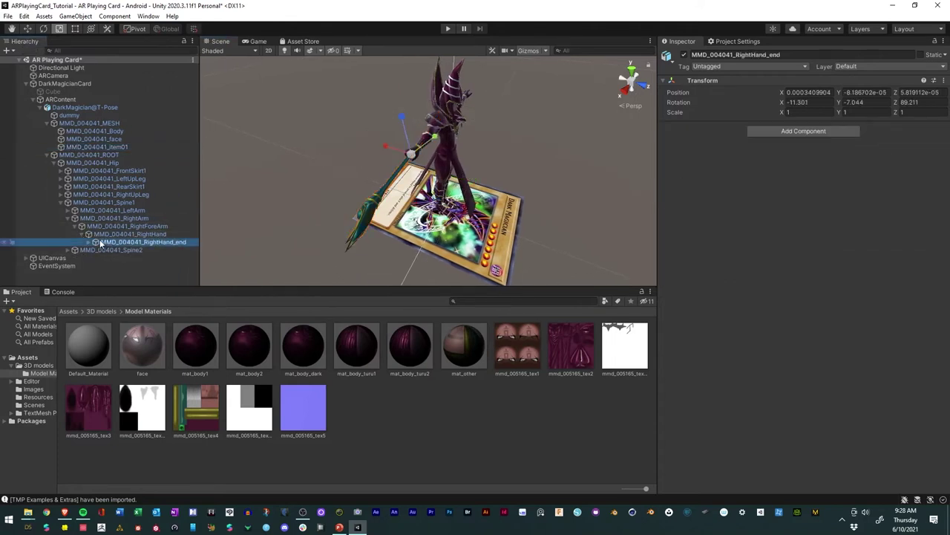
click(88, 235)
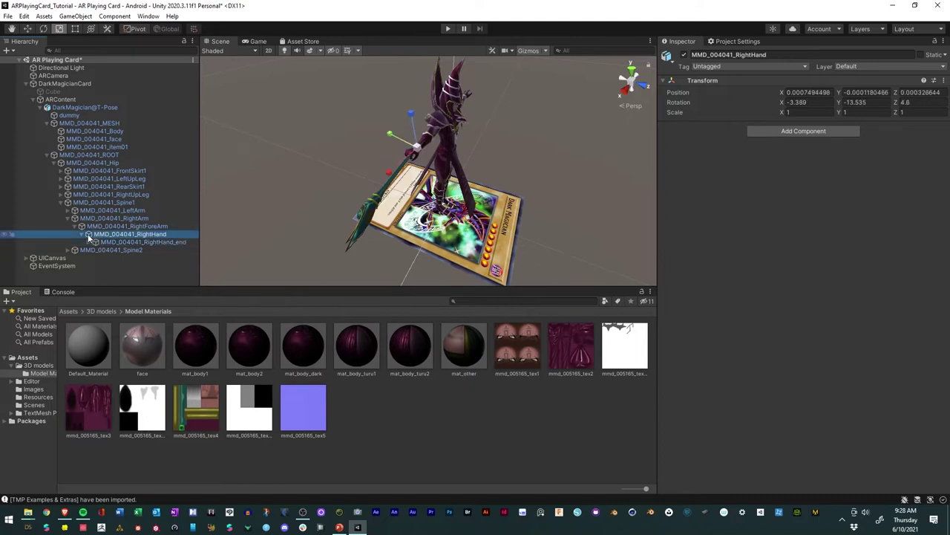
Step: Frame MMD_004041_RightHand, expand MMD_004041_RightHand_end beneath it, and inspect the pivots of MMD_004041_RightHand_buki and MMD_004041_RightHand_end
double_click(147, 235)
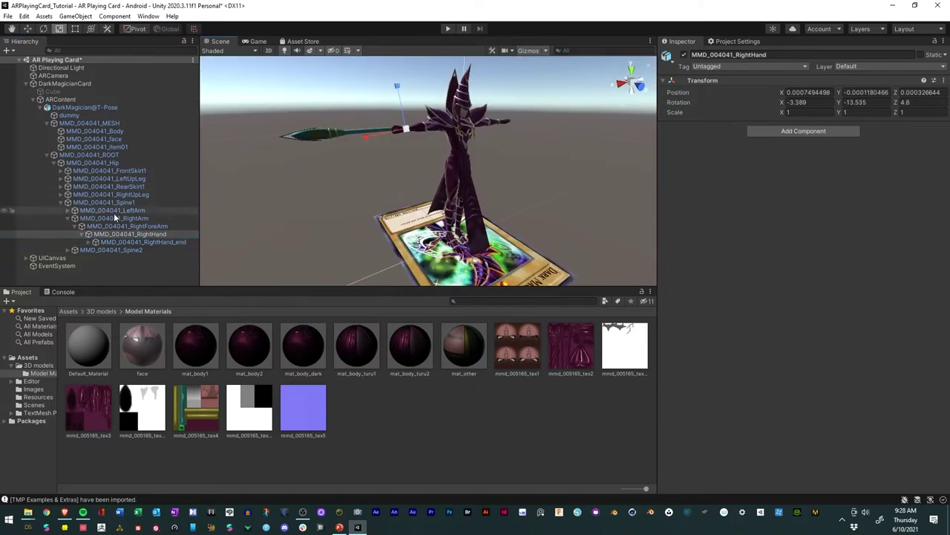
click(88, 242)
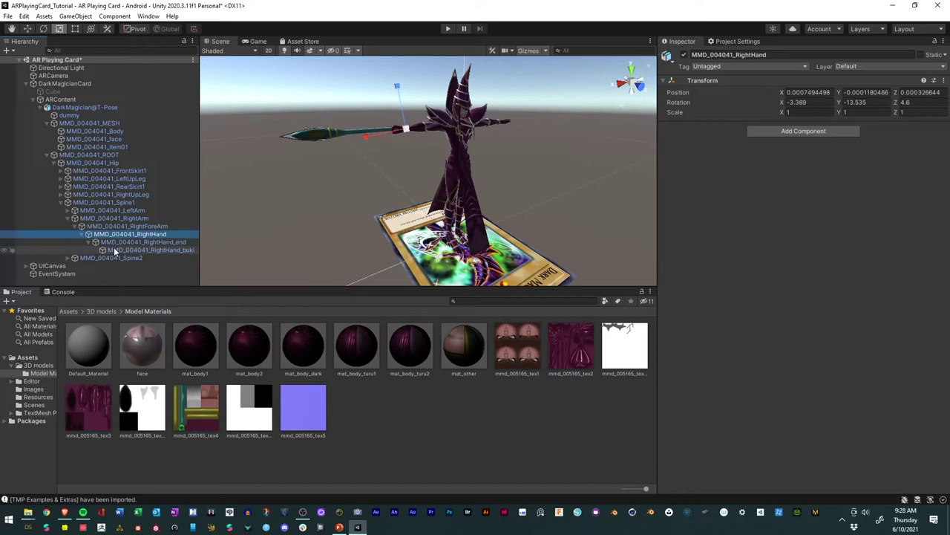
click(113, 250)
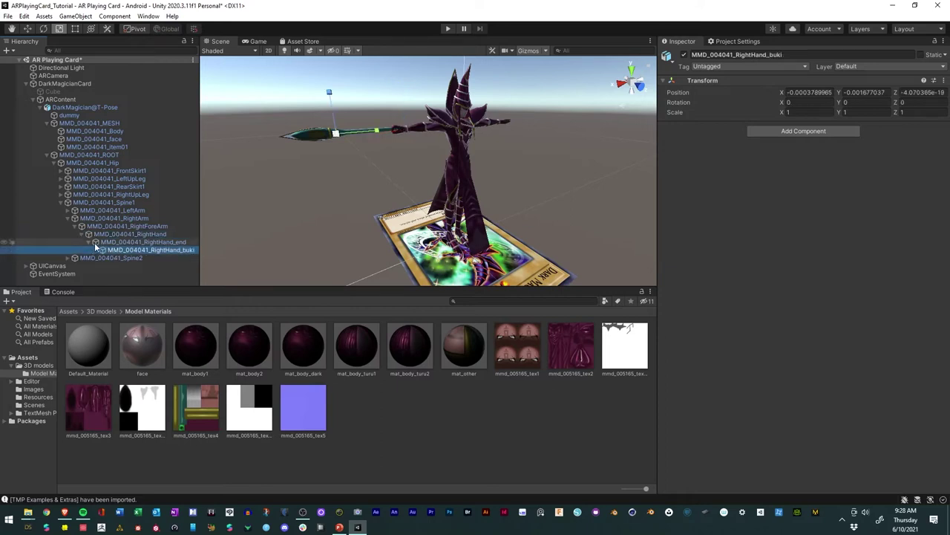
mouse_move(200, 236)
mouse_down()
mouse_move(222, 237)
mouse_move(197, 236)
mouse_up()
click(100, 241)
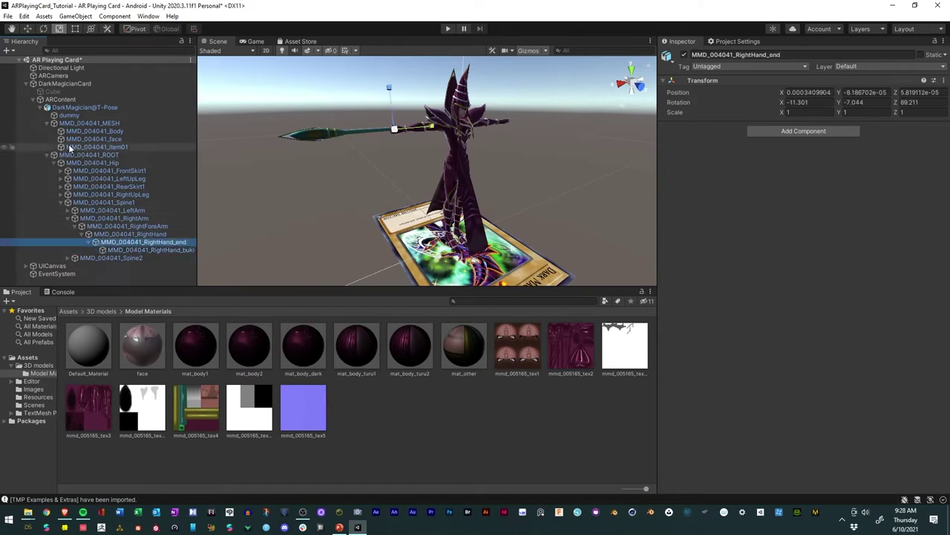
Step: Try to move MMD_004041_item01 under MMD_004041_RightHand_end, and unpack the DarkMagician@T-Pose prefab instance completely
drag(73, 147, 103, 251)
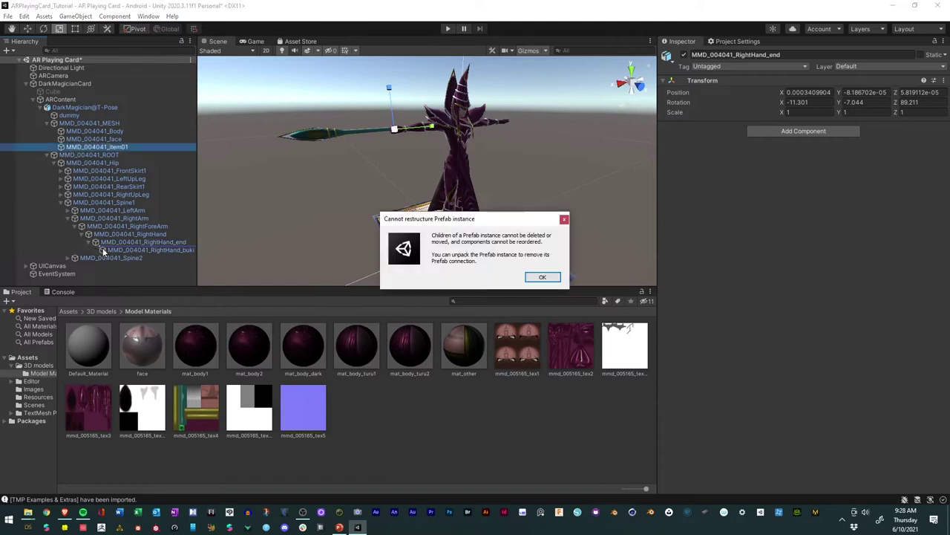
click(542, 277)
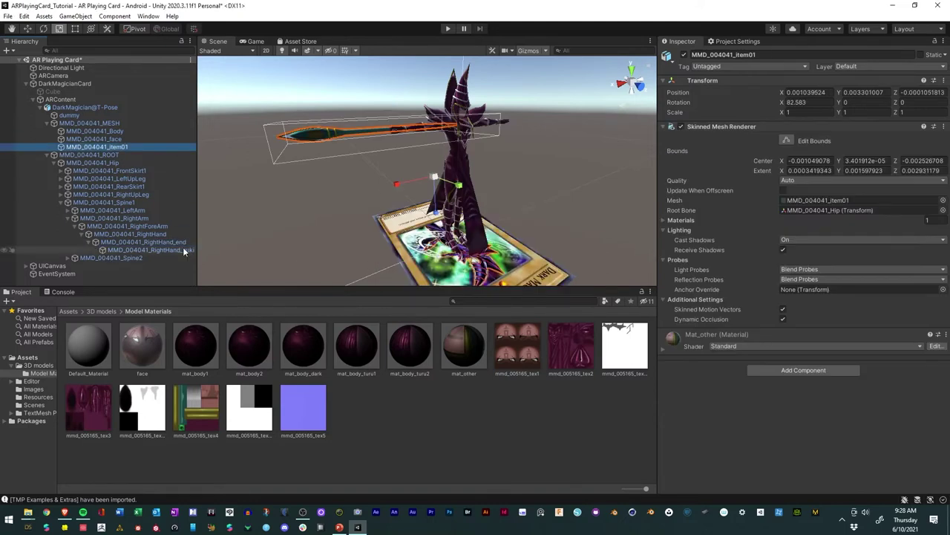
click(75, 108)
right_click(70, 109)
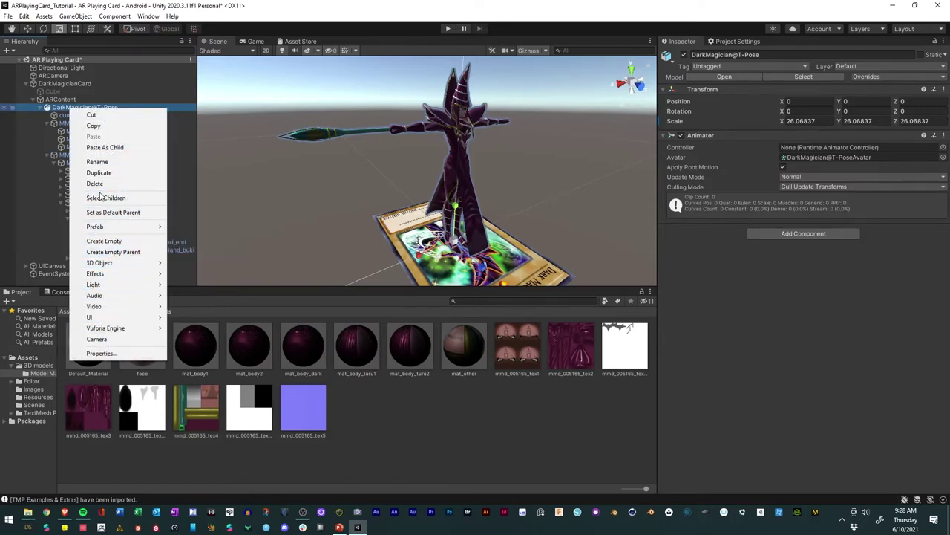
mouse_move(125, 231)
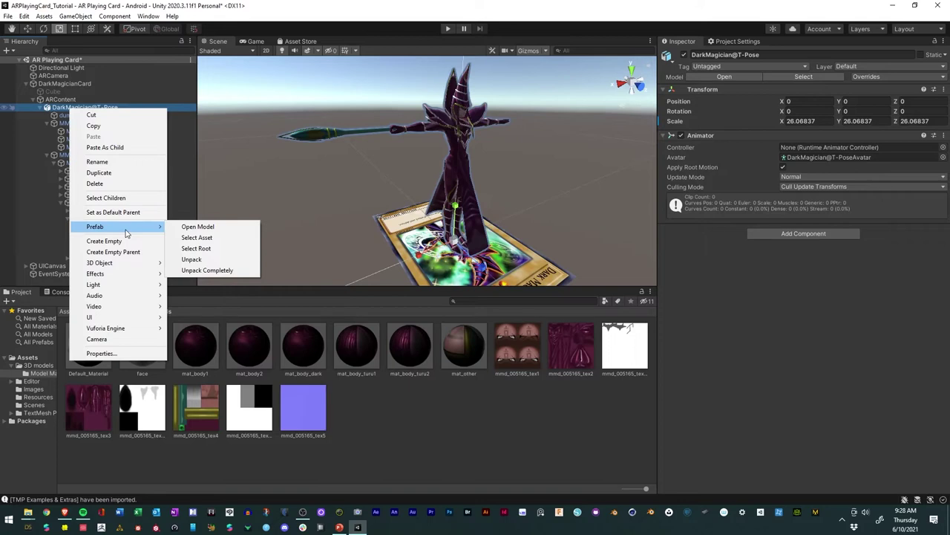
click(217, 269)
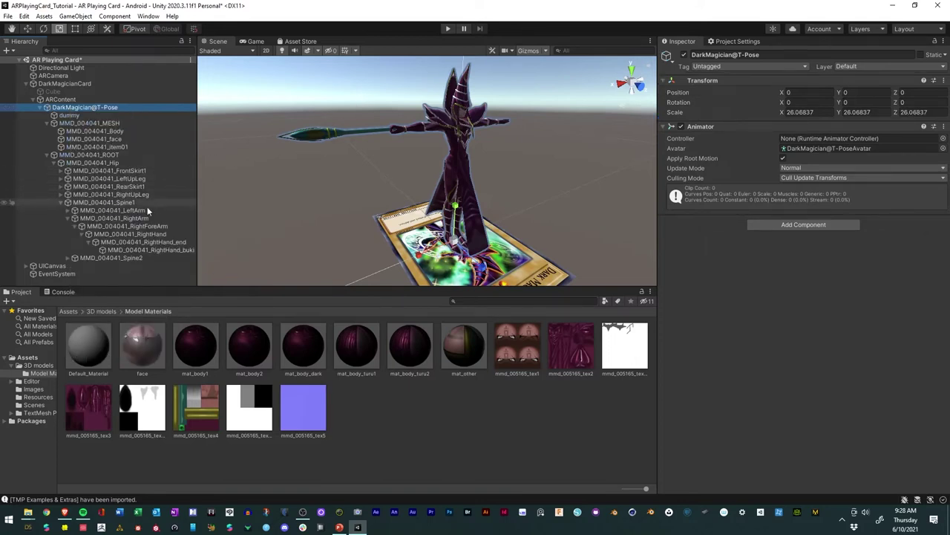
Step: Reparent the staff MMD_004041_item01 from the mesh group to the MMD_004041_RightHand_end bone
alt+drag(214, 164, 445, 186)
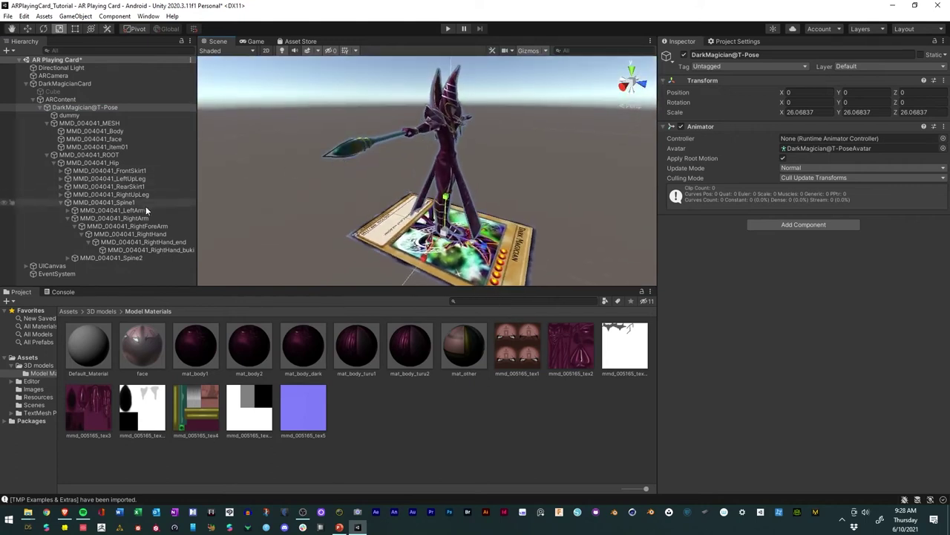
click(81, 147)
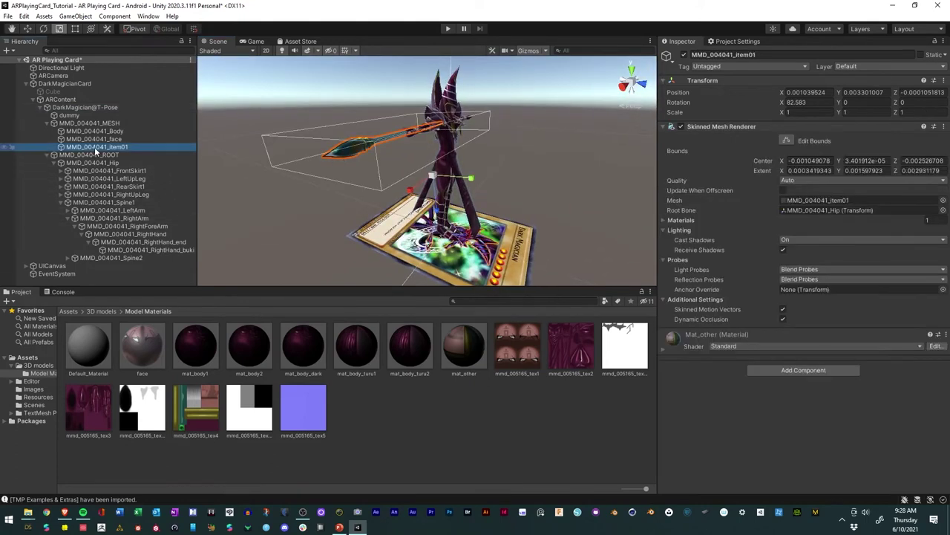
drag(73, 151, 109, 251)
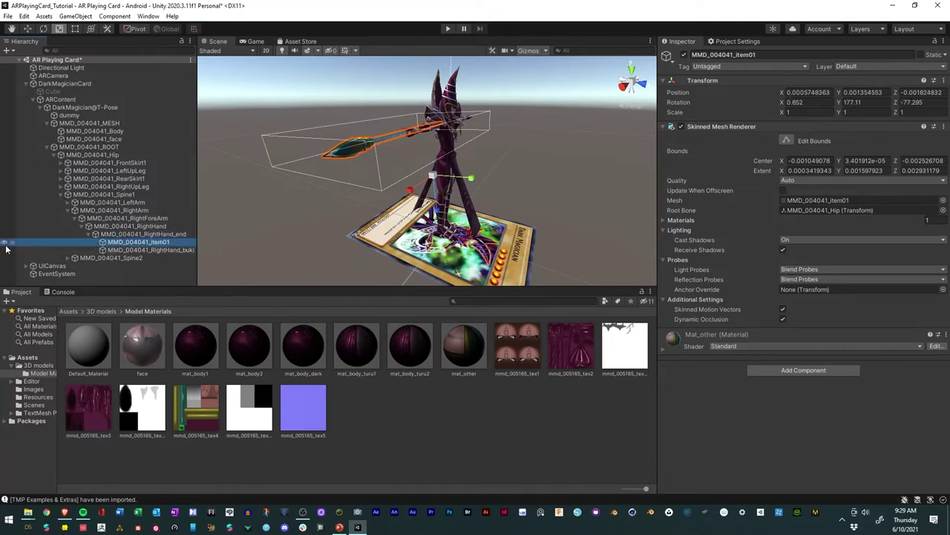
Step: Try rotating MMD_004041_item01 and MMD_004041_RightHand_buki with the Rotate tool to turn the staff
alt+drag(360, 137, 508, 189)
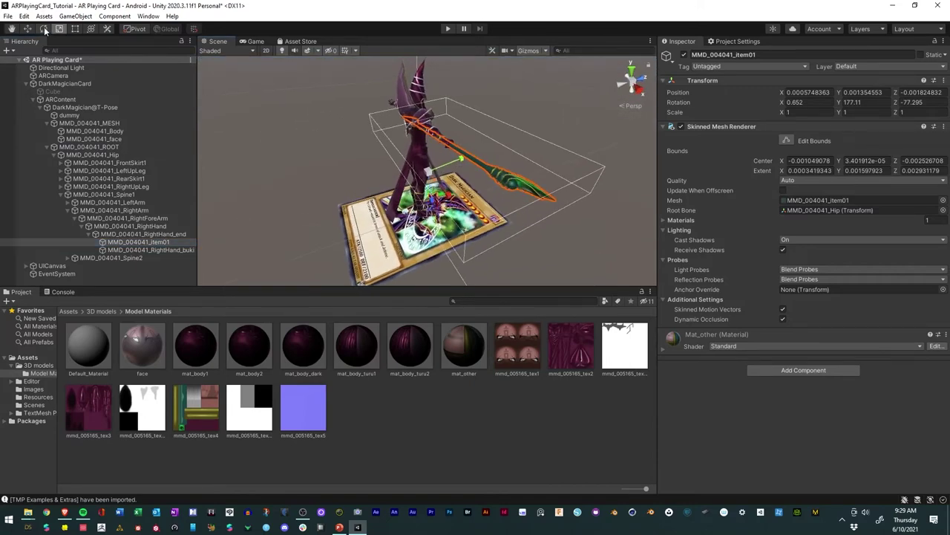
click(129, 250)
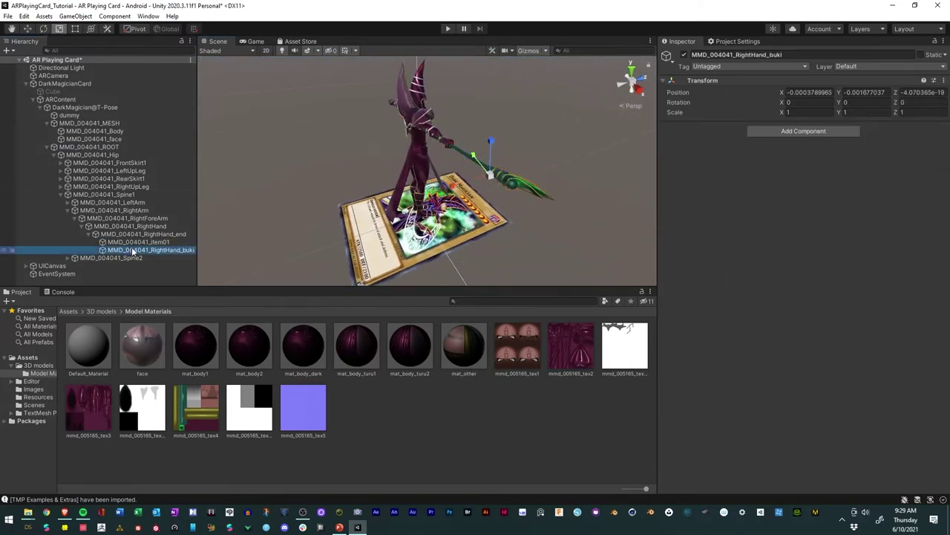
click(132, 243)
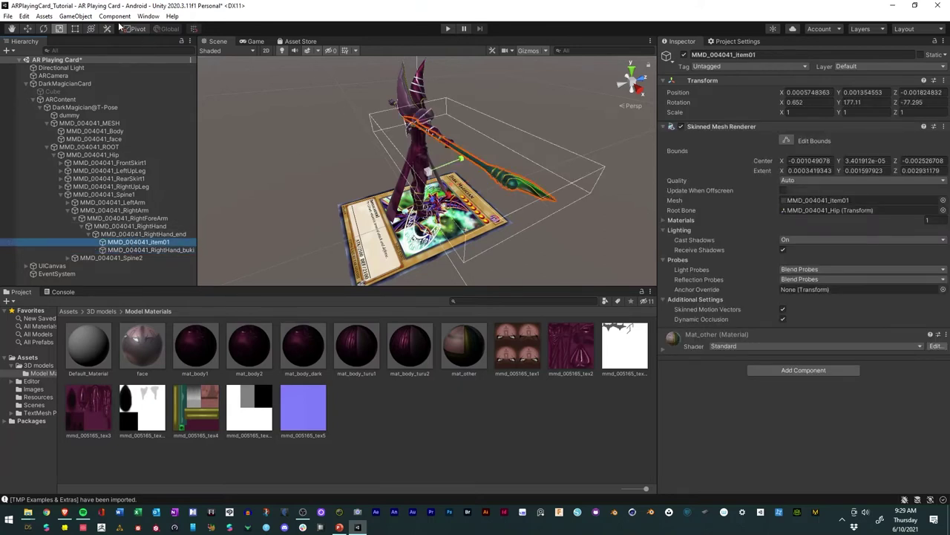
click(44, 29)
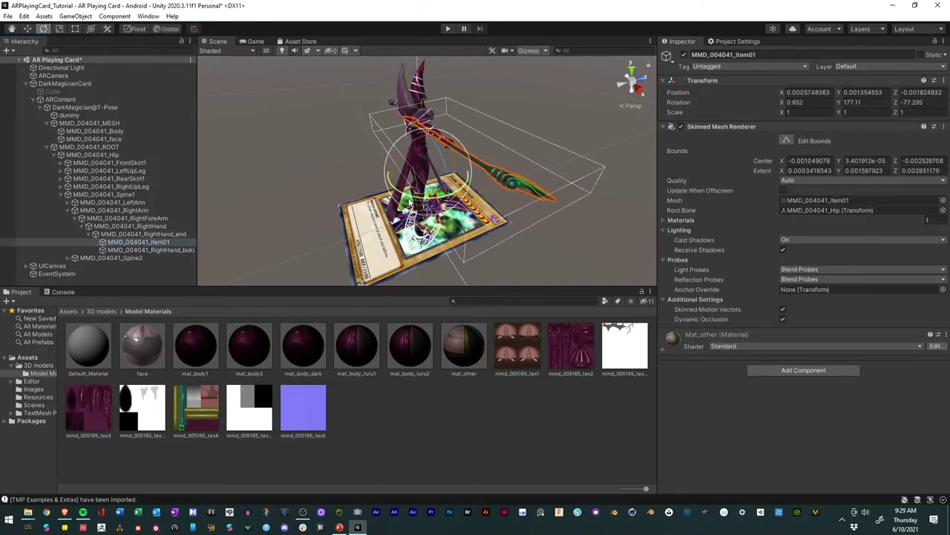
drag(418, 185, 446, 184)
click(159, 250)
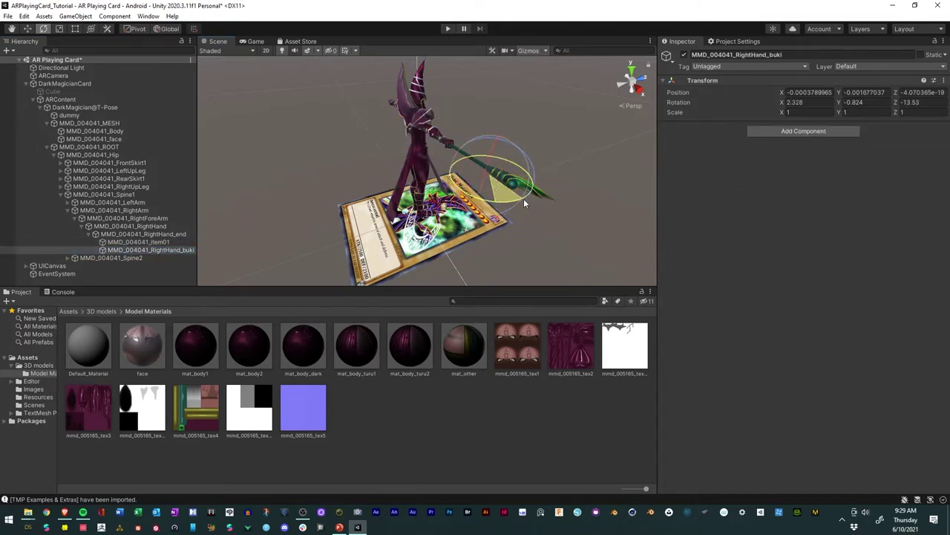
click(139, 242)
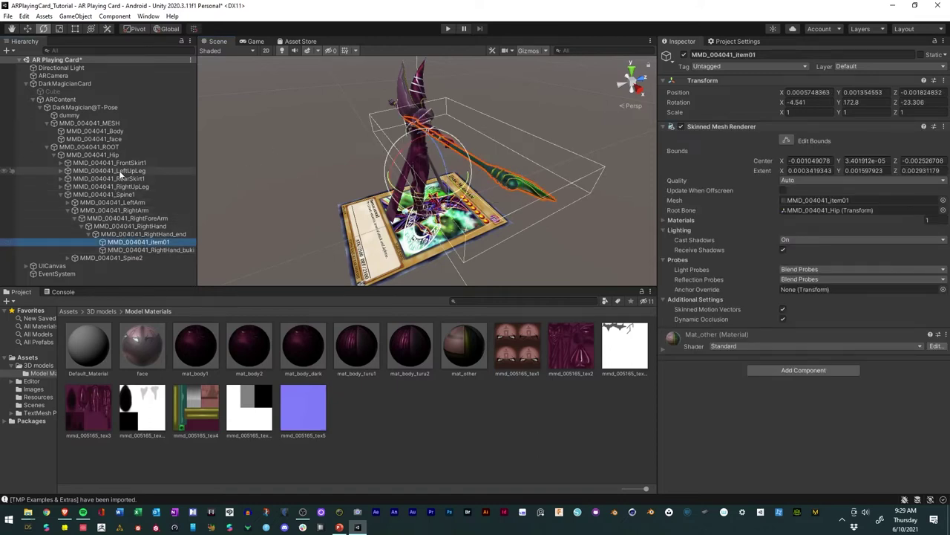
Step: Toggle the scene visibility of MMD_004041_item01, leaving it shown, and compare its pivot with that of MMD_004041_RightHand_end
click(5, 243)
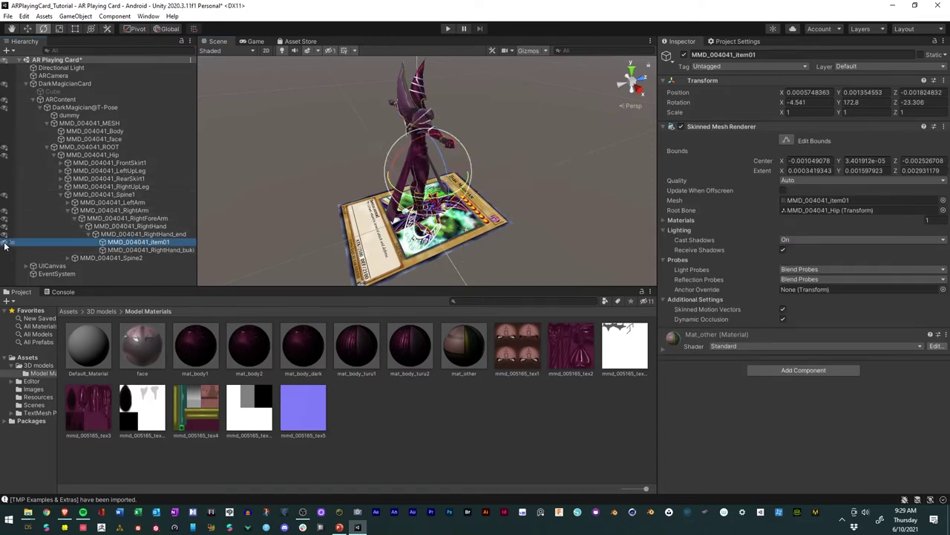
click(5, 243)
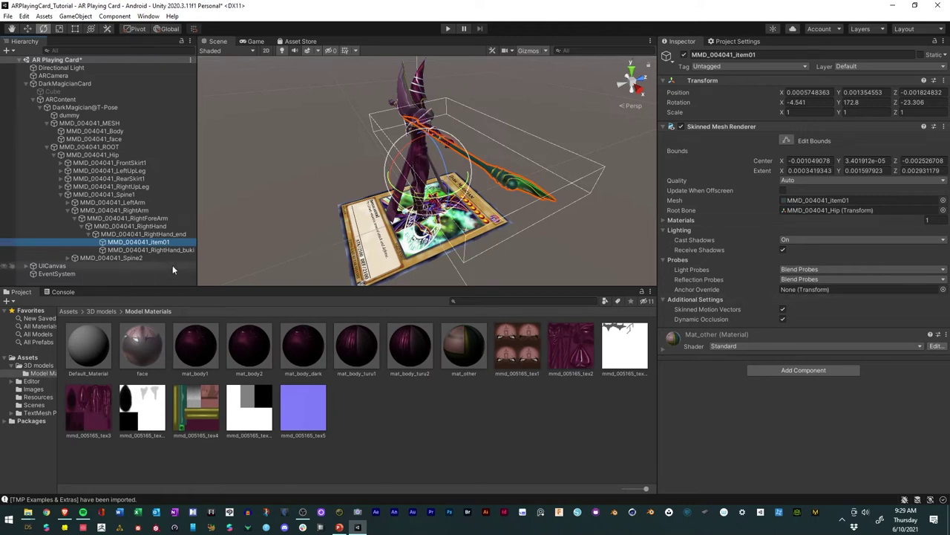
click(143, 234)
click(141, 242)
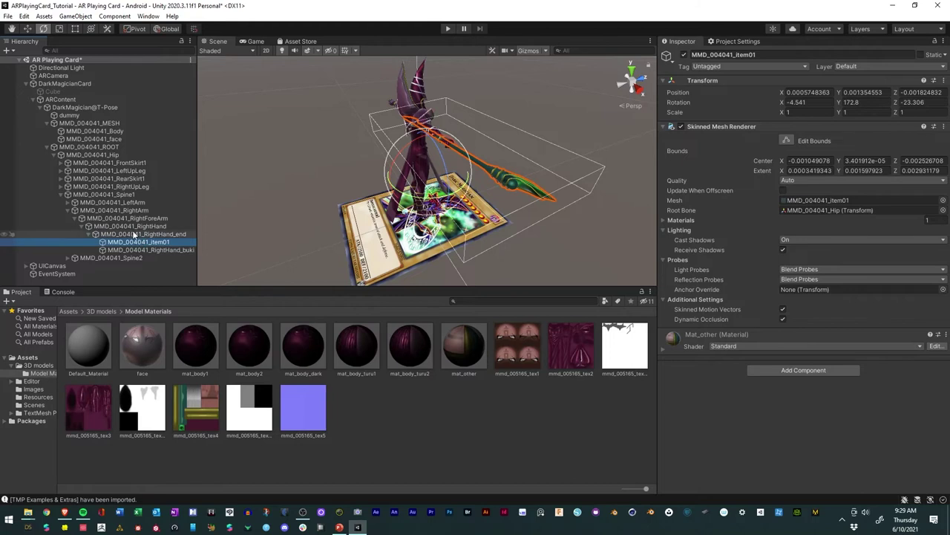
click(143, 235)
mouse_move(423, 157)
mouse_down()
mouse_move(453, 181)
mouse_move(429, 161)
mouse_up()
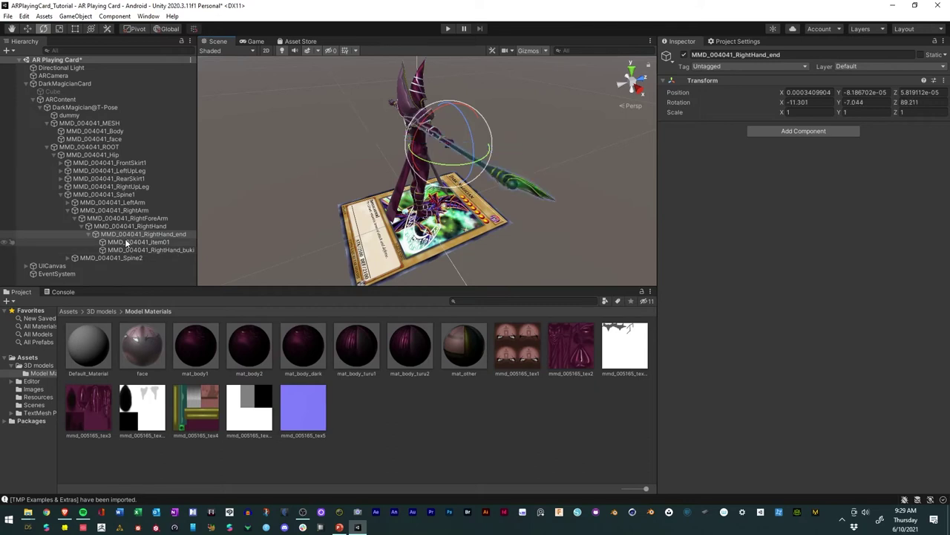
Step: Try rotating MMD_004041_item01 back under MMD_004041_MESH, and return it under MMD_004041_RightHand_end
click(110, 243)
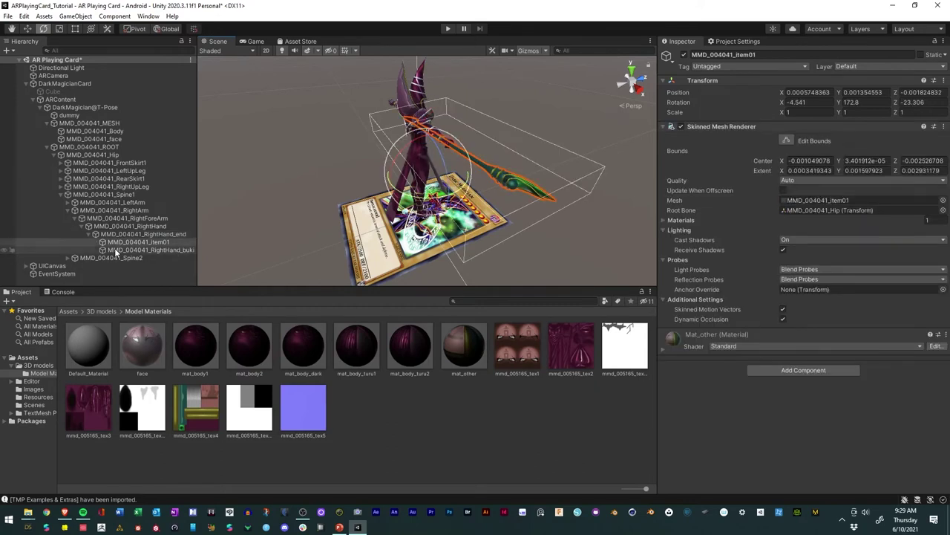
drag(118, 243, 119, 142)
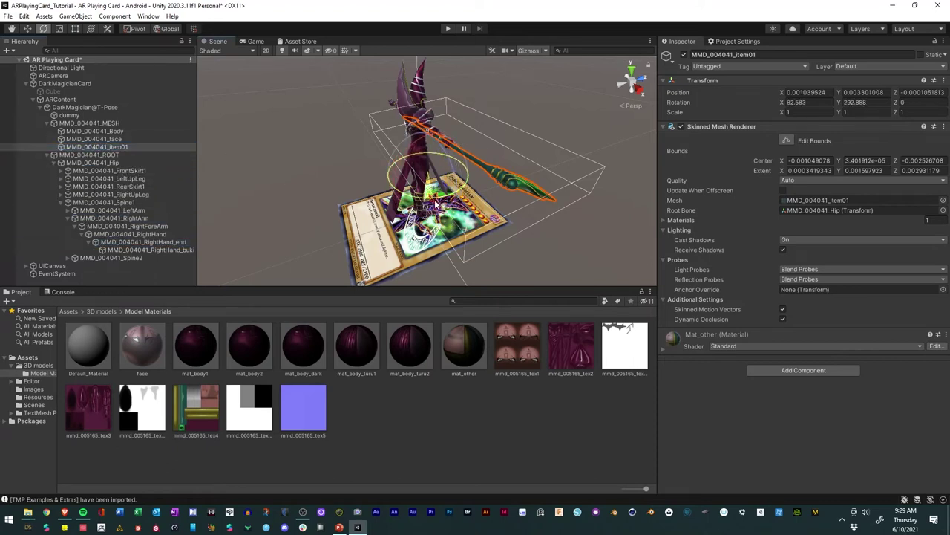
drag(81, 147, 124, 247)
Step: Toggle the scene visibility of MMD_004041_RightHand_end several times to check that it controls the staff, leaving it shown
click(122, 236)
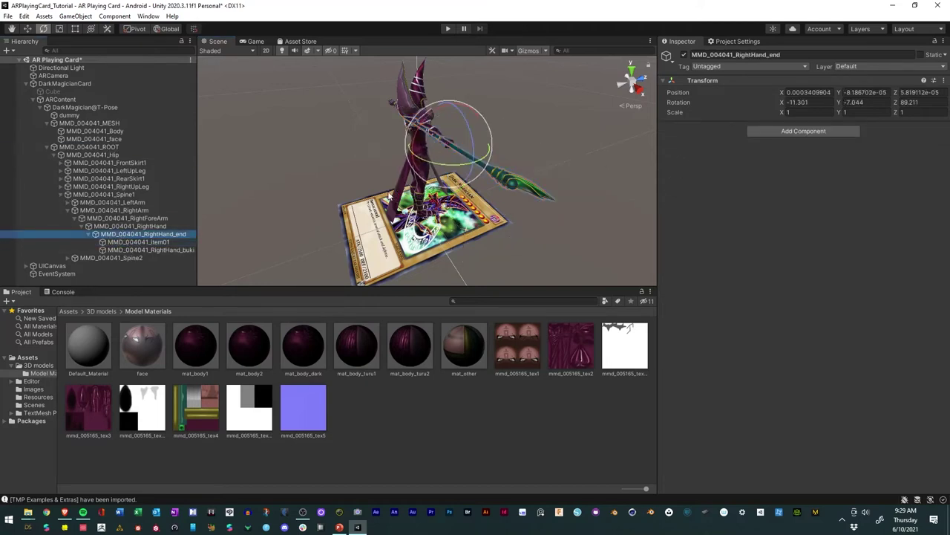
alt+drag(416, 156, 329, 197)
click(3, 234)
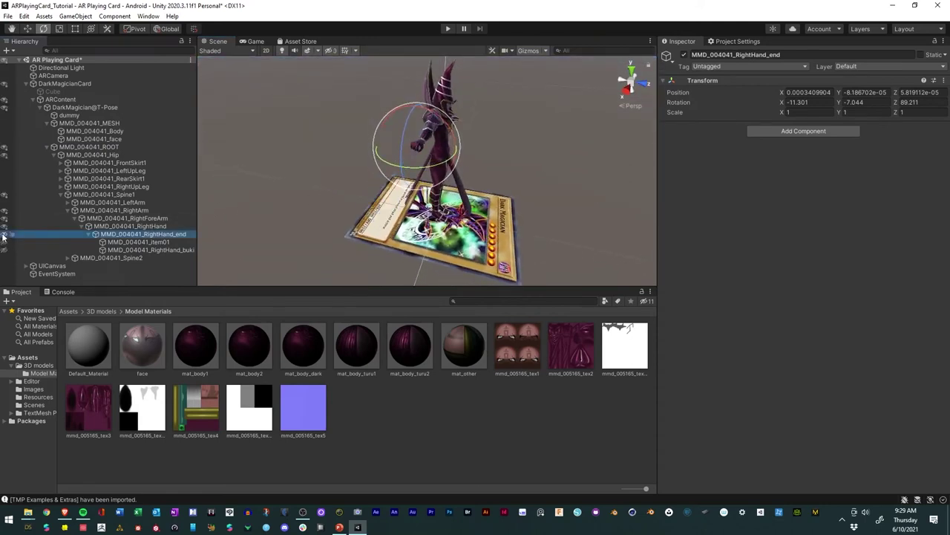
click(3, 234)
click(4, 234)
click(3, 233)
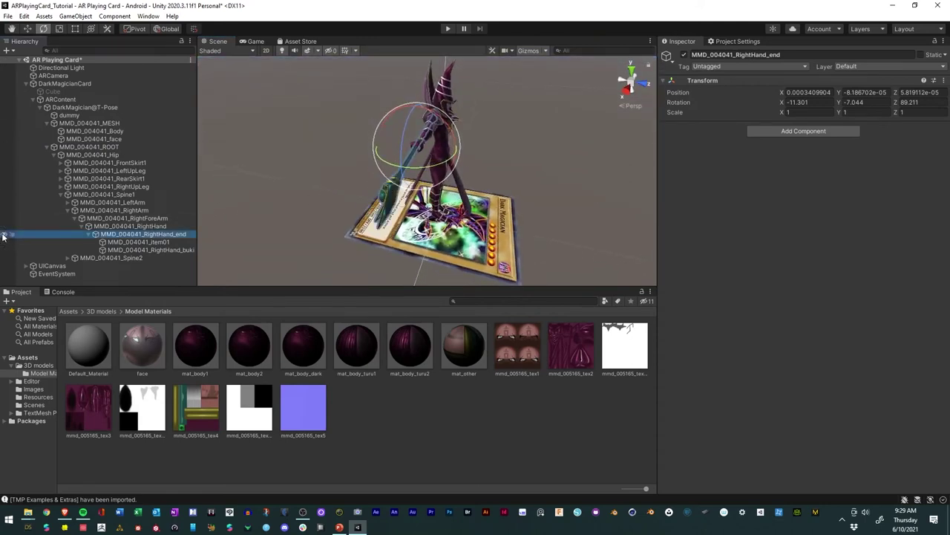
click(4, 234)
click(3, 234)
Step: Rotate MMD_004041_RightHand_end to about 1.588, 0.542, -2.808 and move it to about 0.000397, -9.5e-05, 4e-05 to seat the staff in the hand
drag(386, 162, 556, 158)
alt+right_drag(395, 162, 386, 182)
alt+drag(386, 183, 551, 188)
click(27, 28)
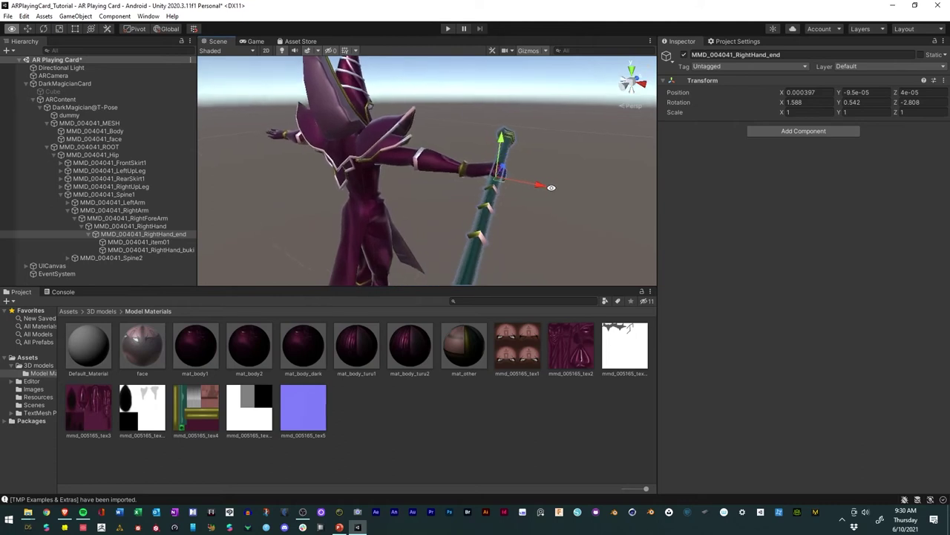
Step: Tilt MMD_004041_RightHand_end to a rotation of about 0.48, 0.787, 3.391 and nudge it slightly along the X axis
click(43, 29)
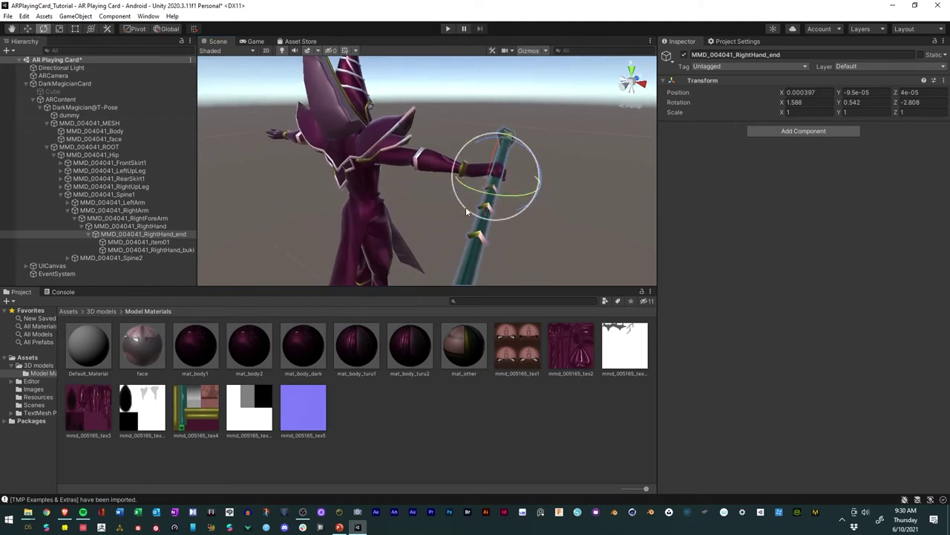
drag(466, 213, 490, 197)
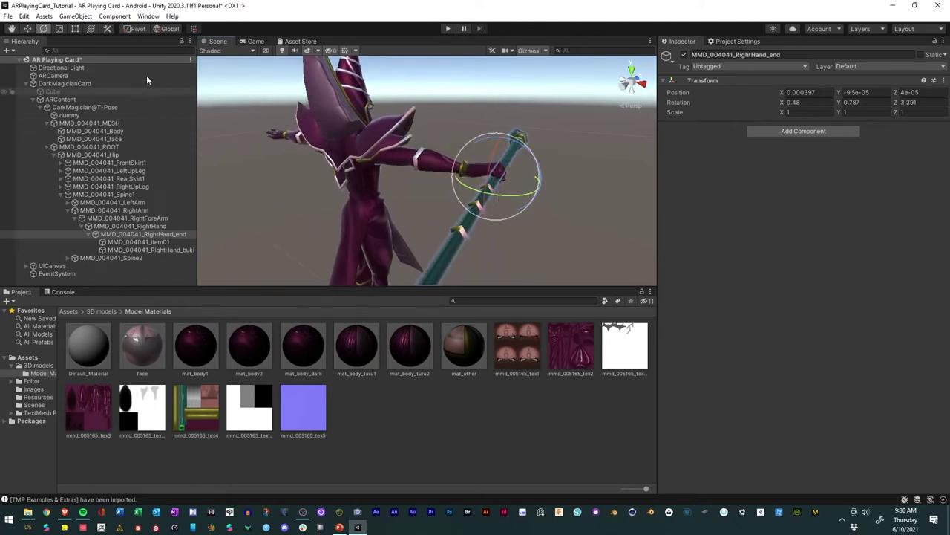
click(27, 28)
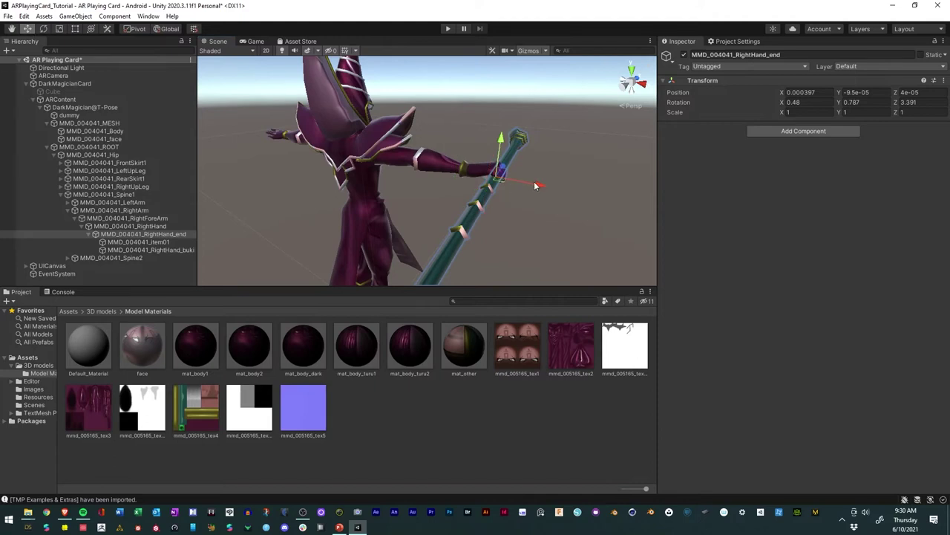
drag(535, 185, 536, 186)
Step: Check the staff's fit in the hand from the side, collapse MMD_004041_ROOT and select DarkMagician@T-Pose
alt+drag(534, 223, 531, 197)
click(589, 204)
scroll(529, 196, down, 5)
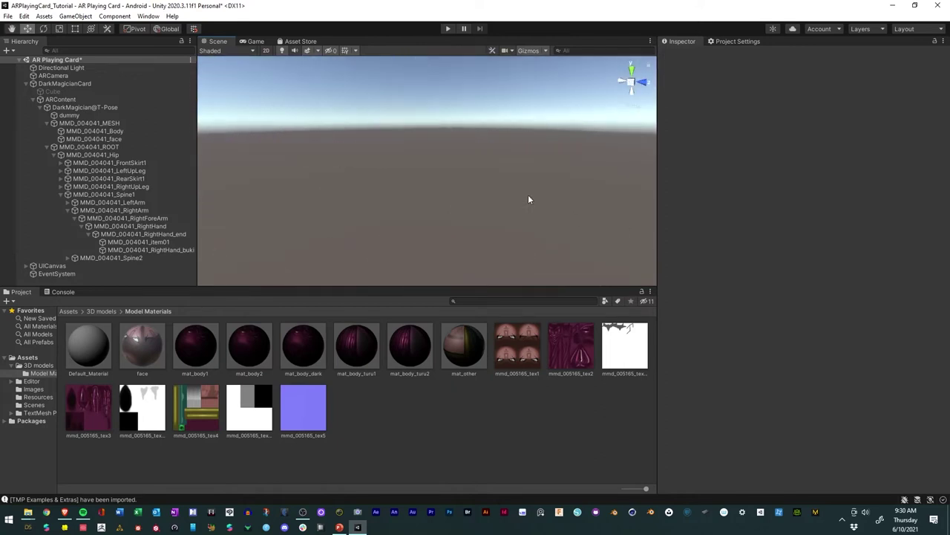
scroll(528, 198, up, 5)
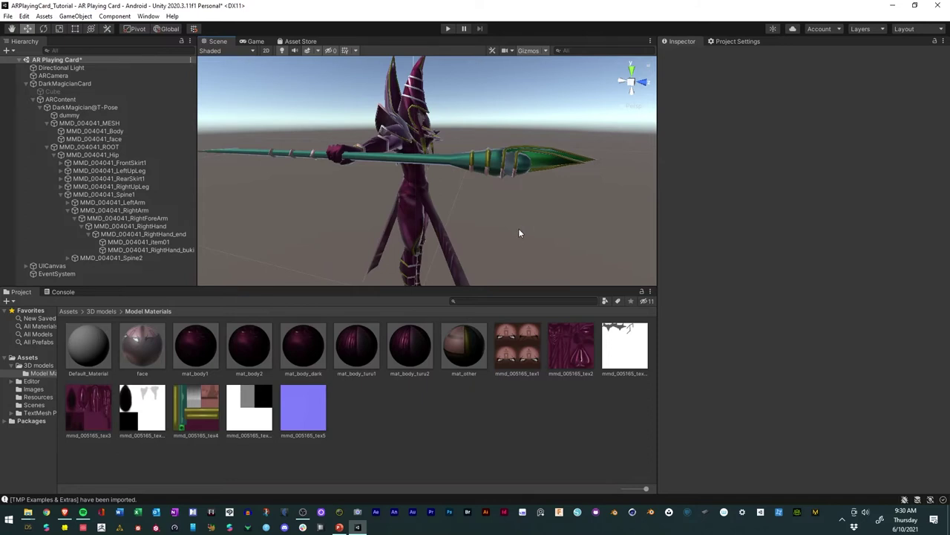
click(47, 147)
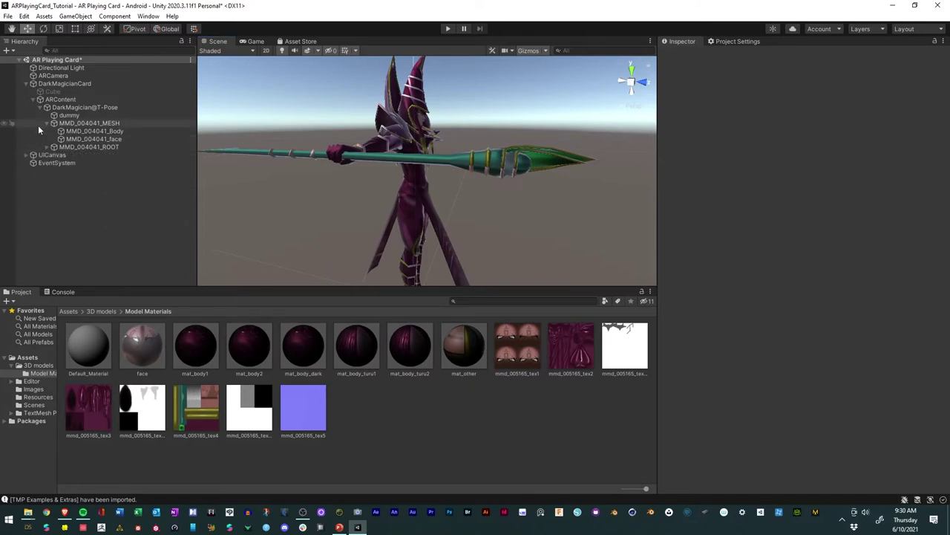
click(35, 108)
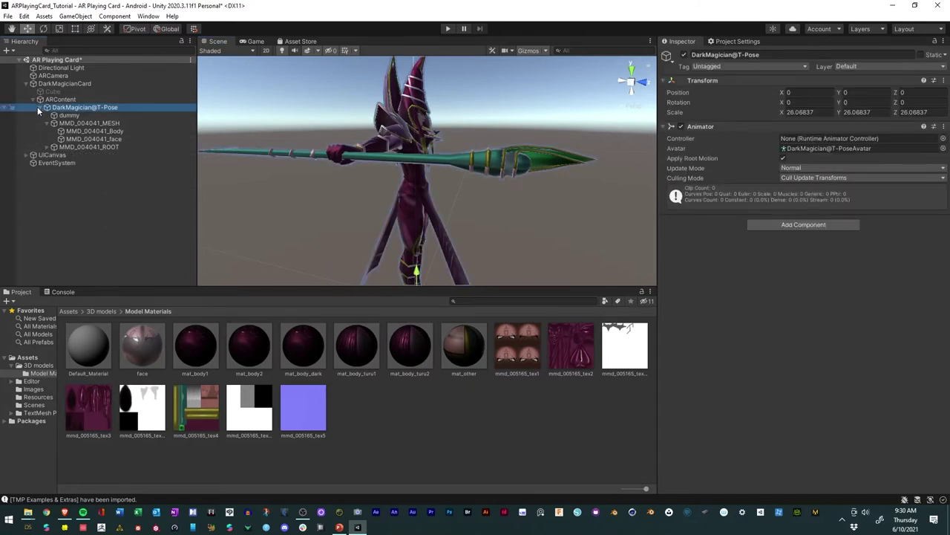
Step: Collapse DarkMagician@T-Pose in the scene hierarchy and save the scene
click(37, 107)
right_click(68, 108)
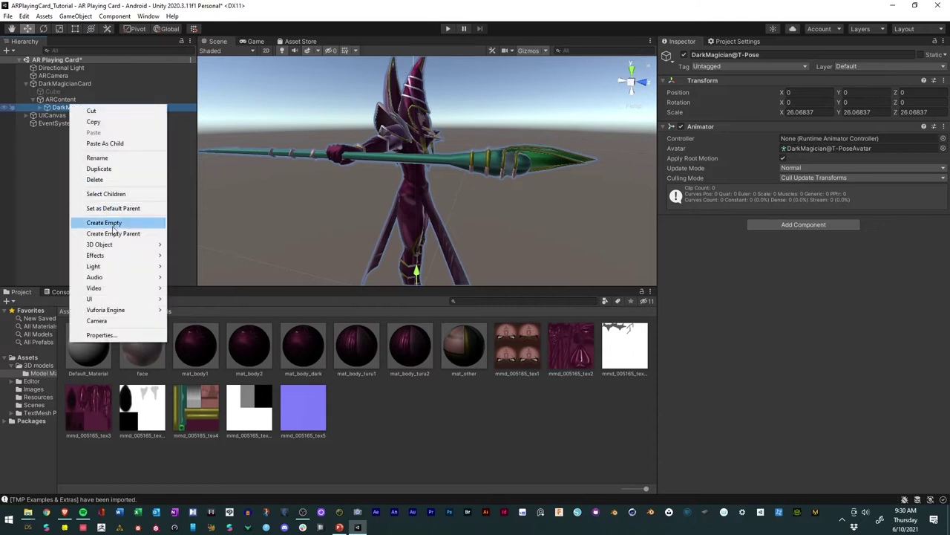
click(30, 177)
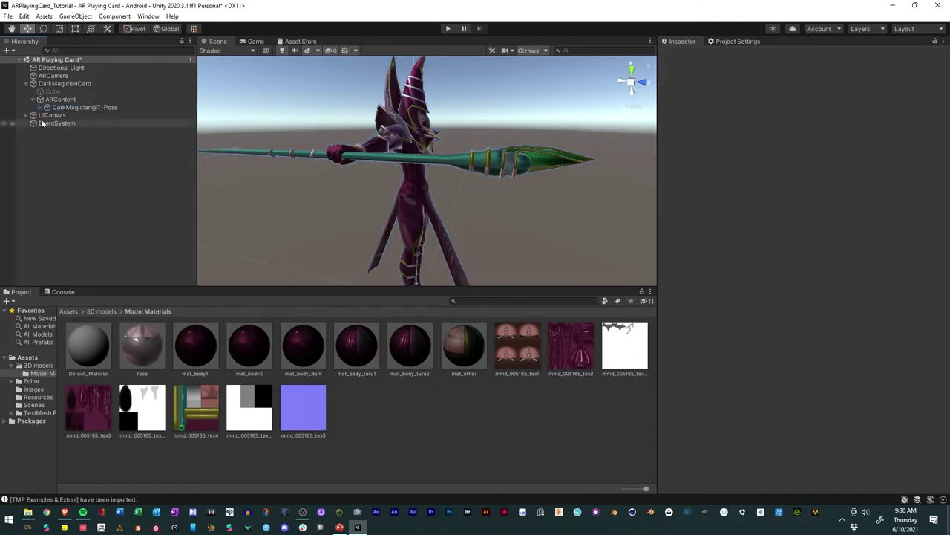
click(91, 107)
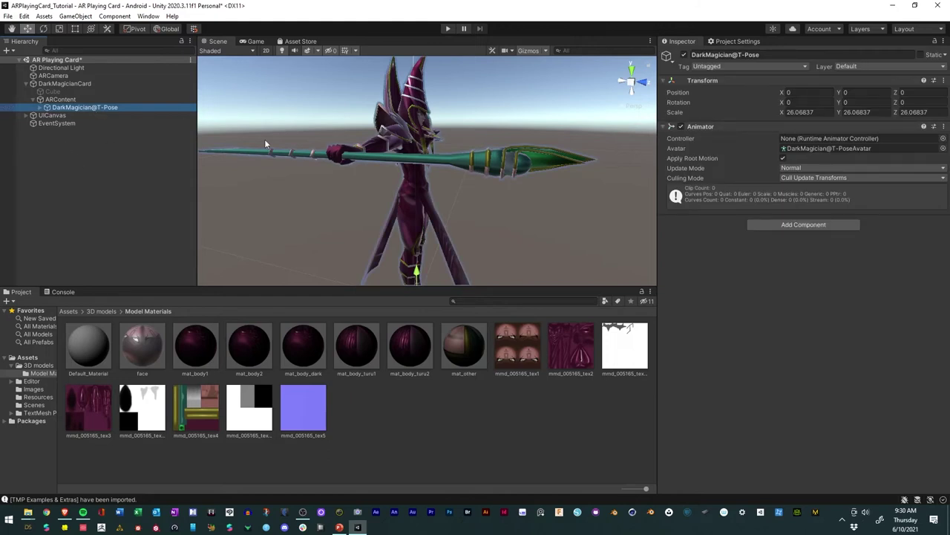
click(7, 16)
click(30, 64)
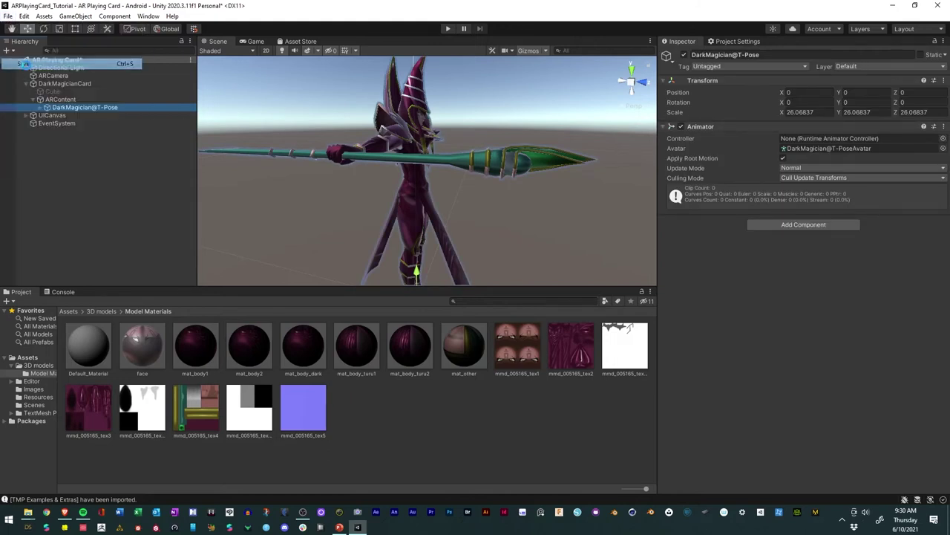
right_click(52, 110)
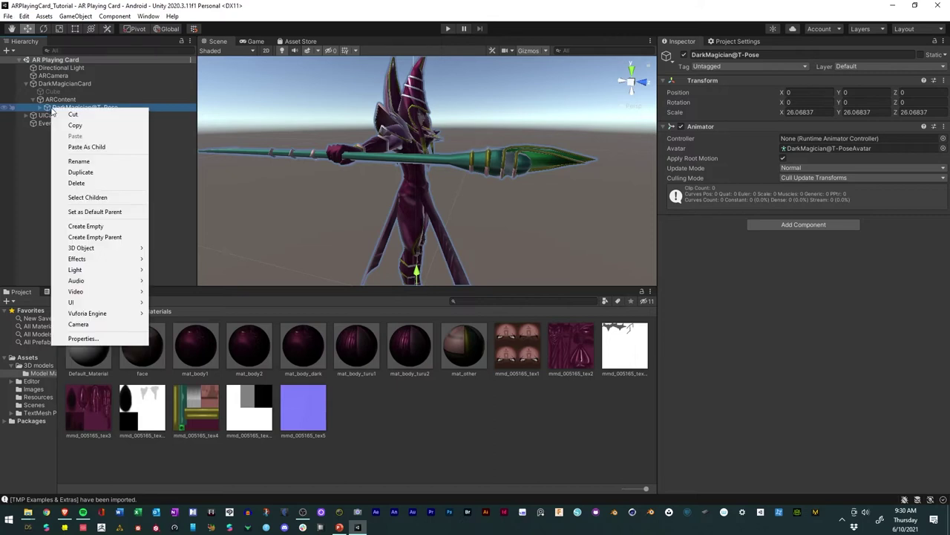
click(29, 209)
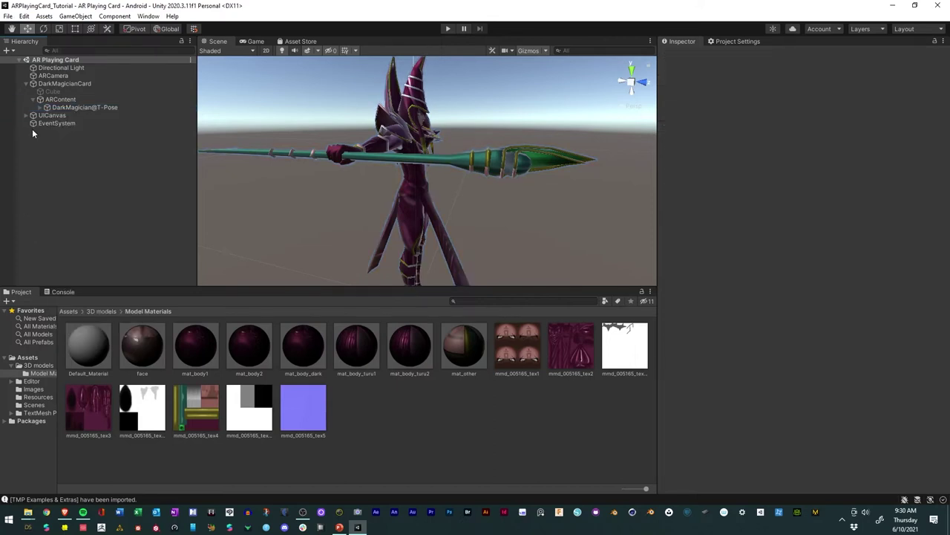
click(51, 106)
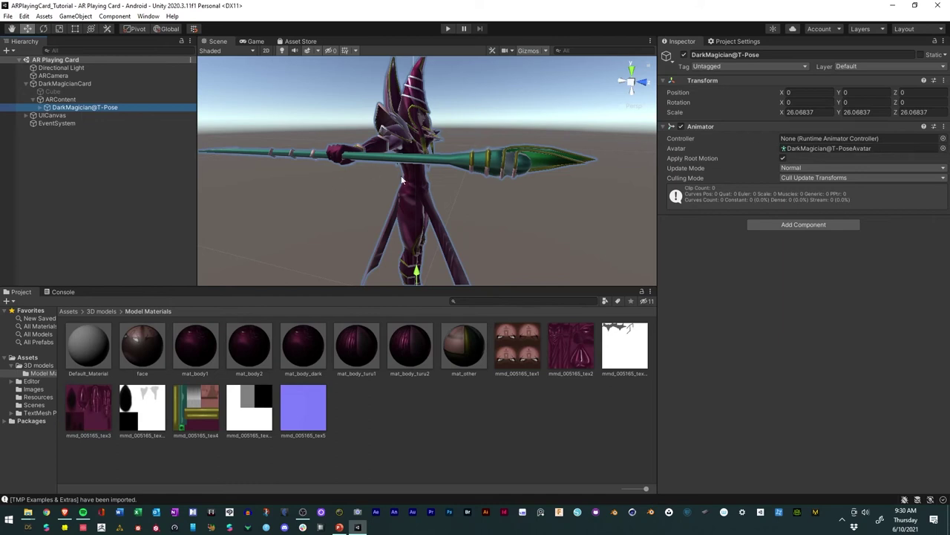
alt+drag(401, 180, 316, 140)
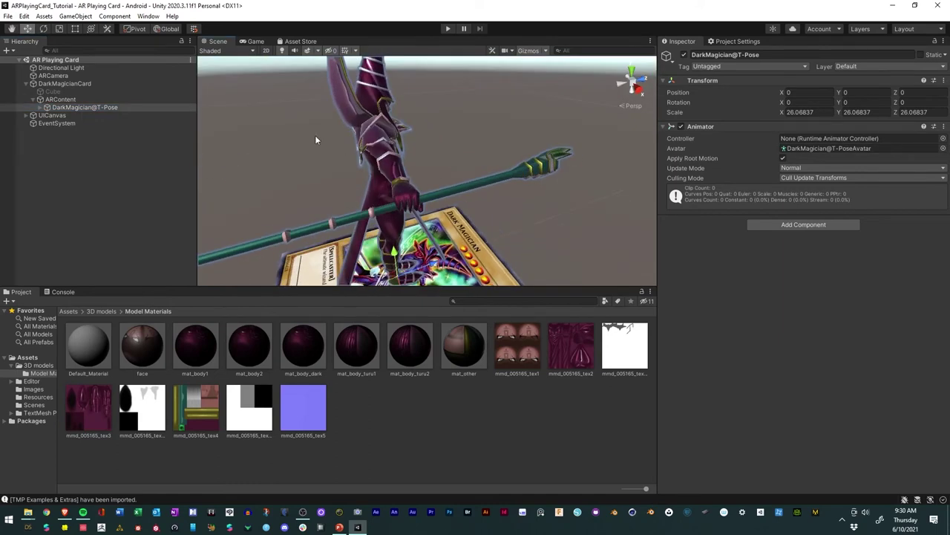
click(448, 28)
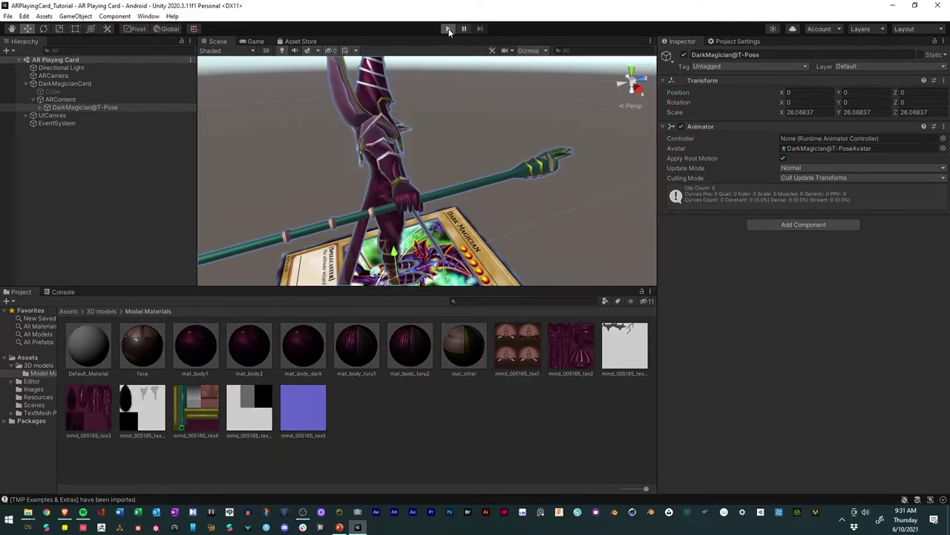
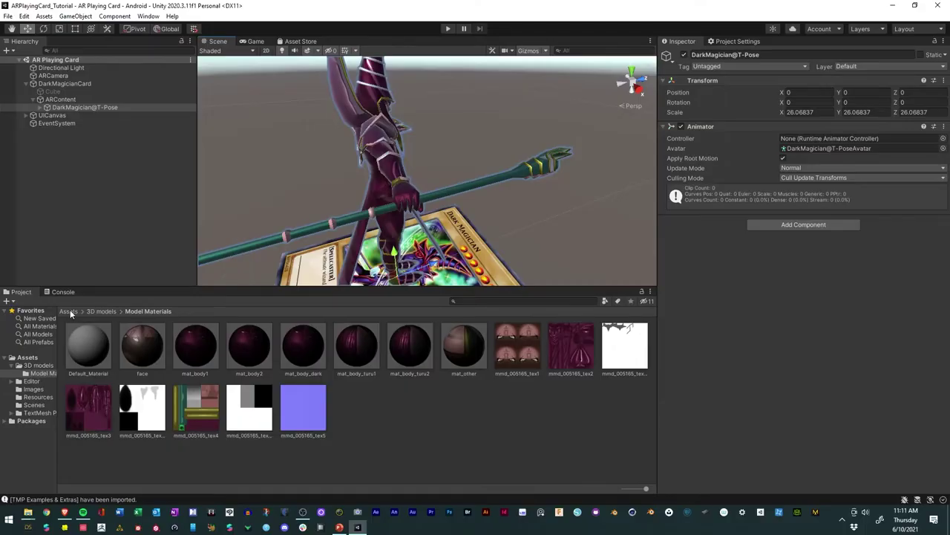
Step: Create a new folder named Animation directly inside the project's Assets folder
click(68, 311)
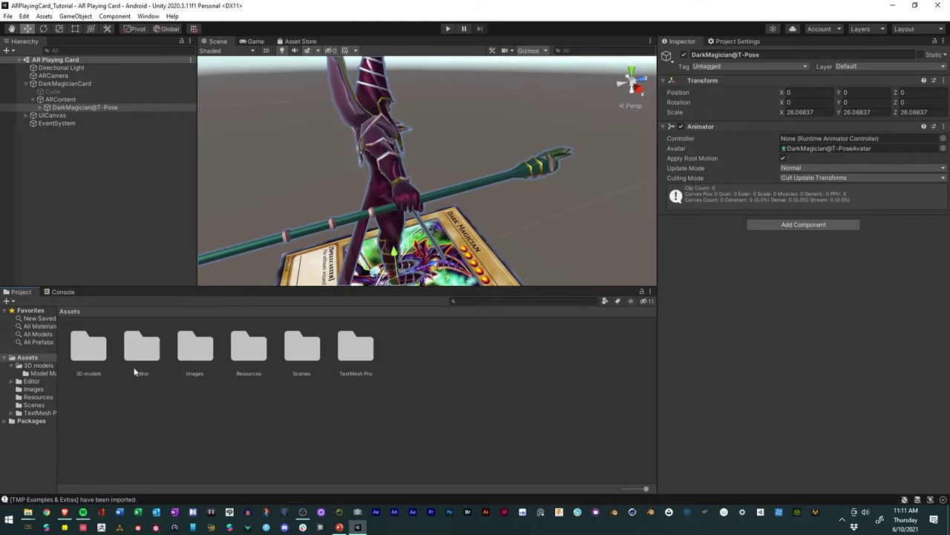
right_click(395, 355)
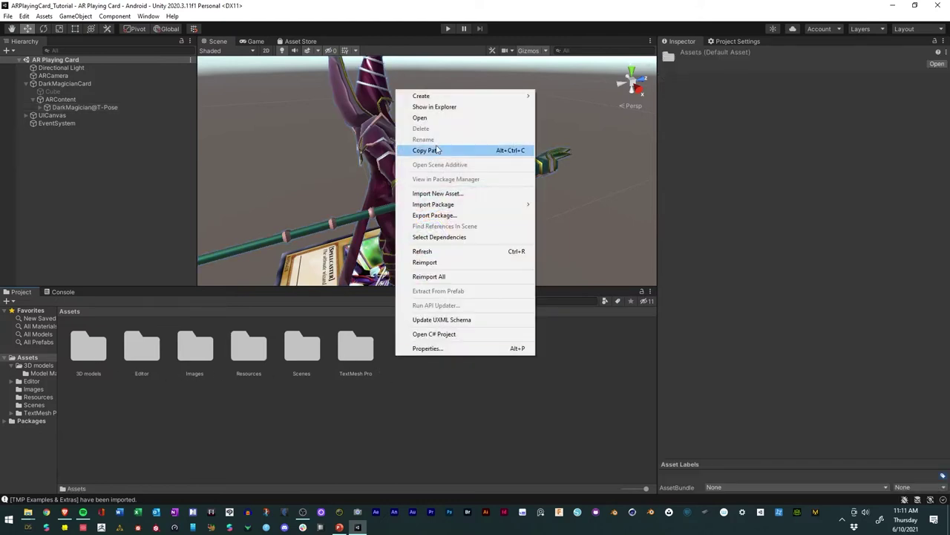
mouse_move(459, 95)
click(561, 94)
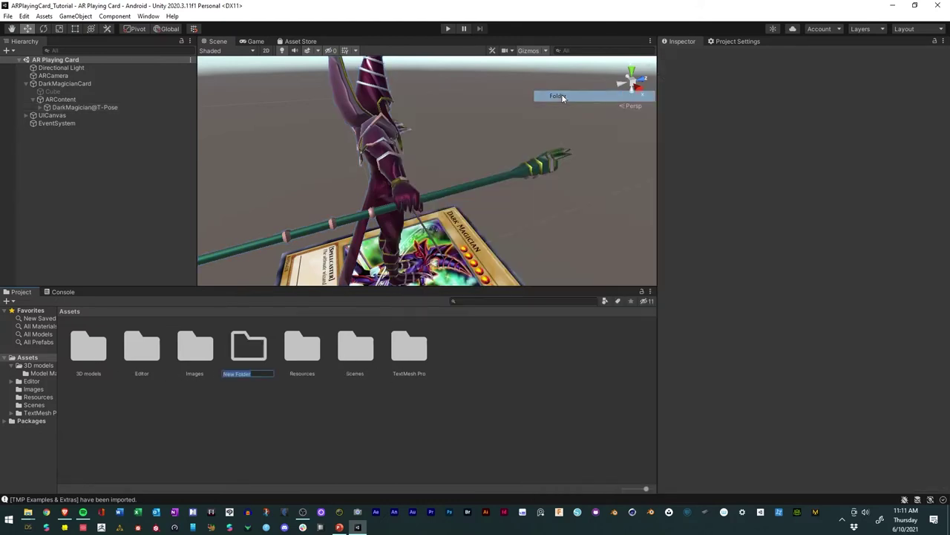
text(Animat)
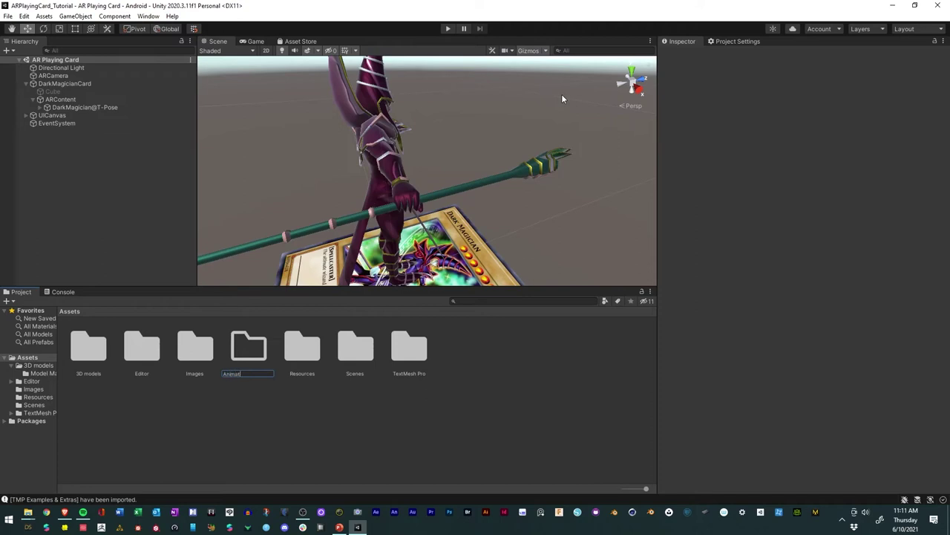
text(ion)
key(Return)
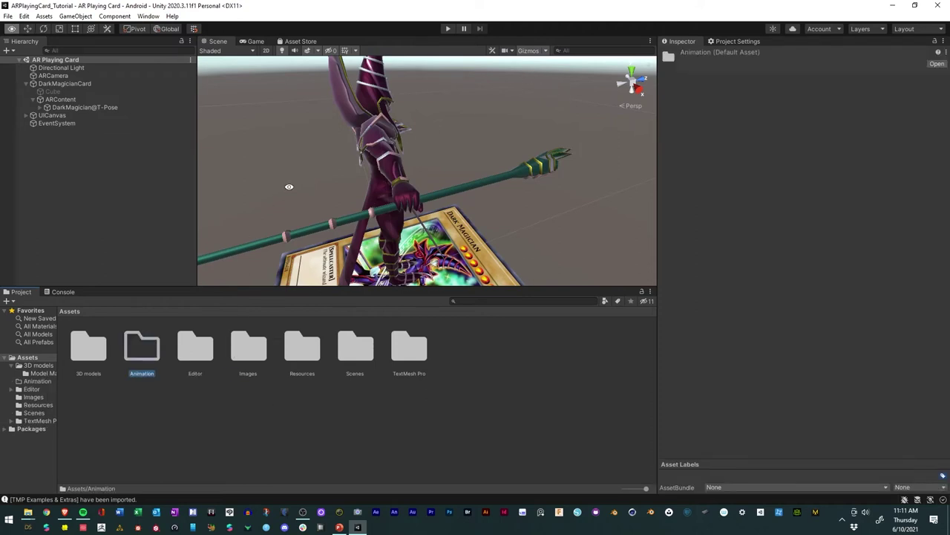
Step: Open the empty Animation folder, switch to File Explorer and go up to the AR Yugioh Card folder
alt+drag(289, 187, 434, 147)
scroll(412, 197, down, 5)
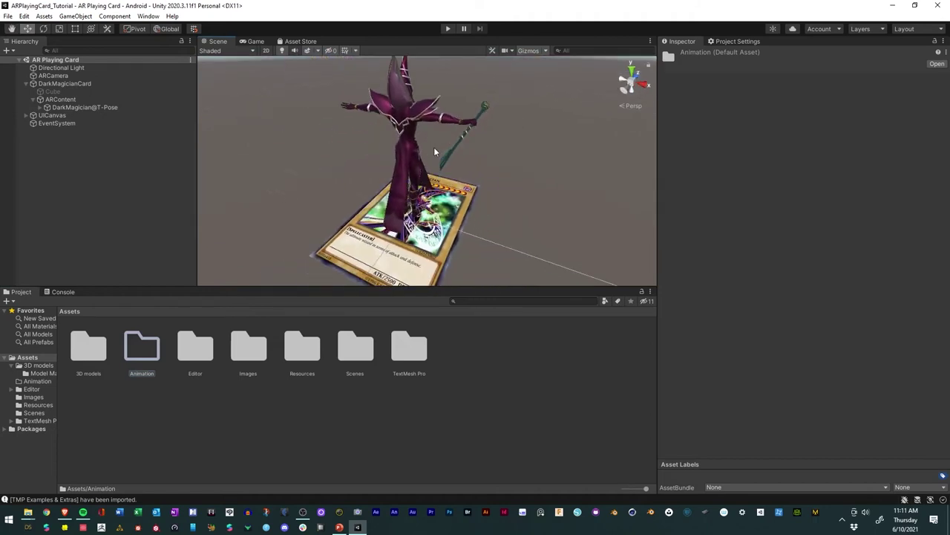
double_click(141, 346)
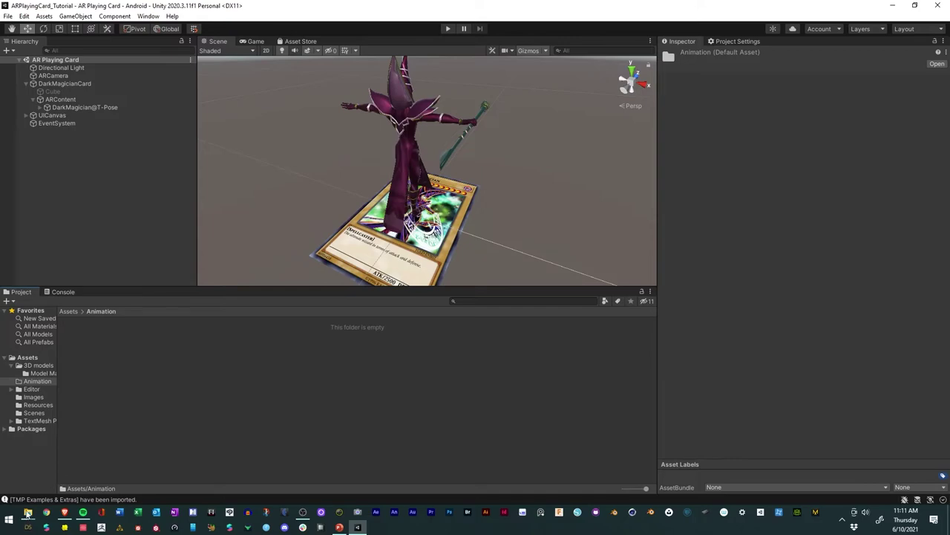
mouse_move(26, 512)
click(41, 475)
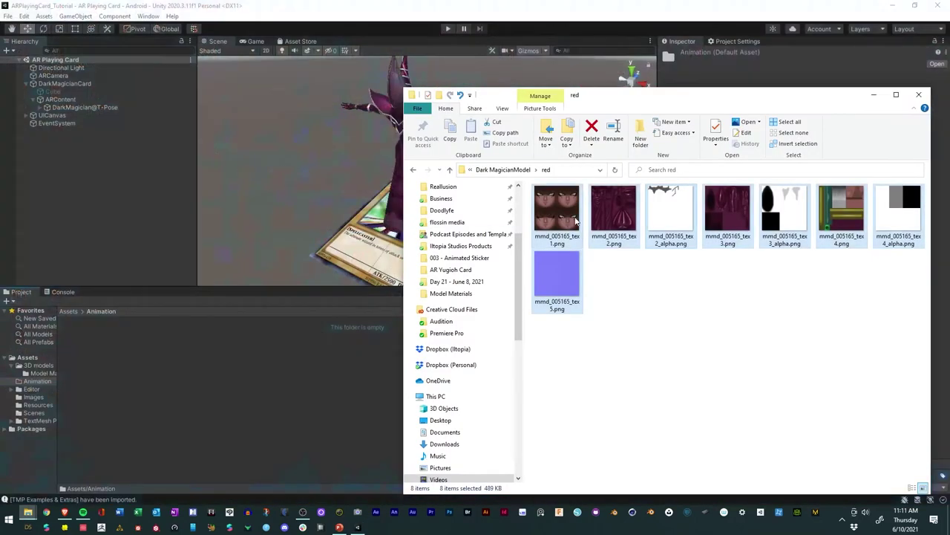
click(503, 170)
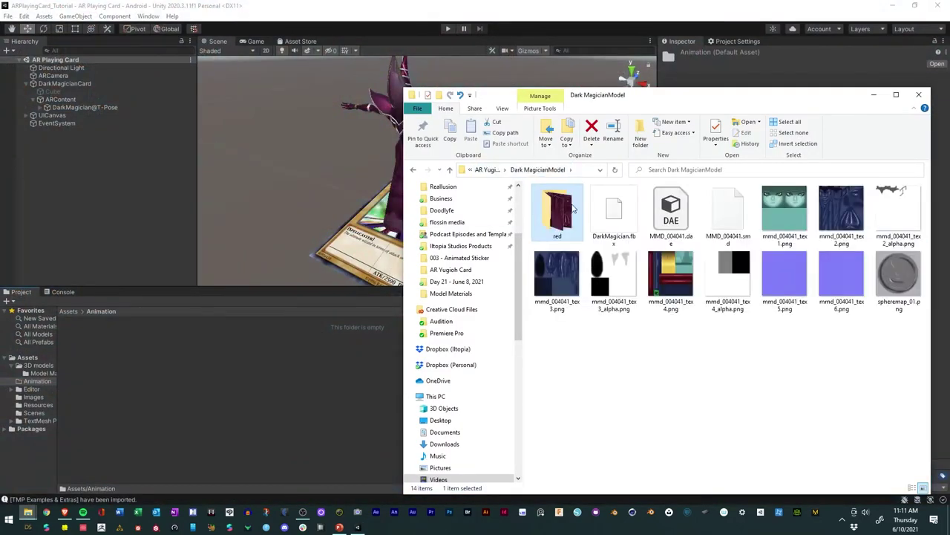
click(490, 170)
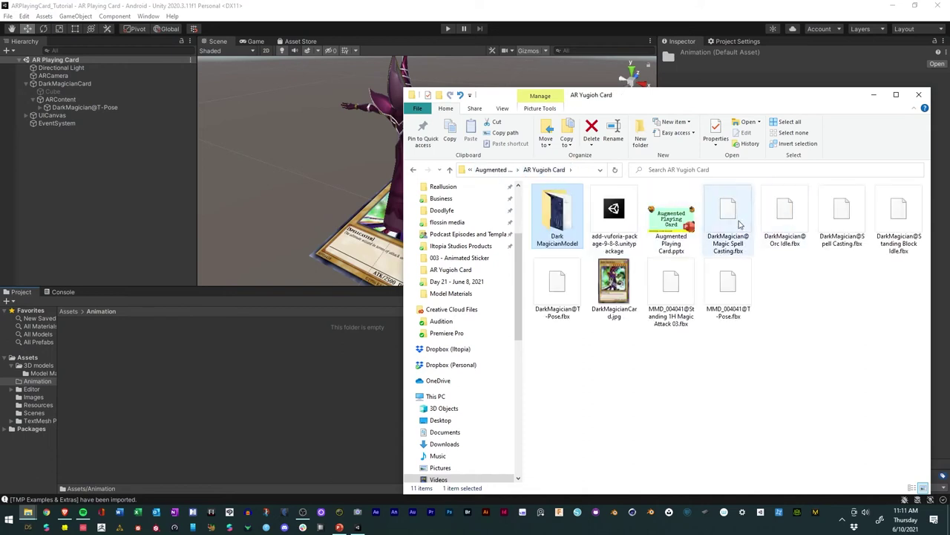
Step: Import the DarkMagician FBX files Magic Spell Casting, Orc Idle, Spell Casting and Standing Block Idle into Unity's Animation folder
click(729, 216)
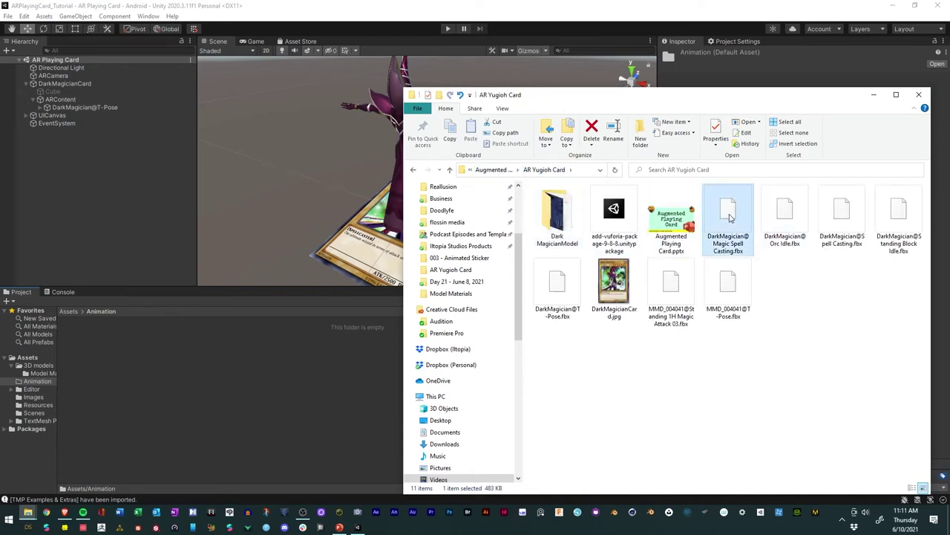
ctrl+click(791, 220)
ctrl+click(844, 219)
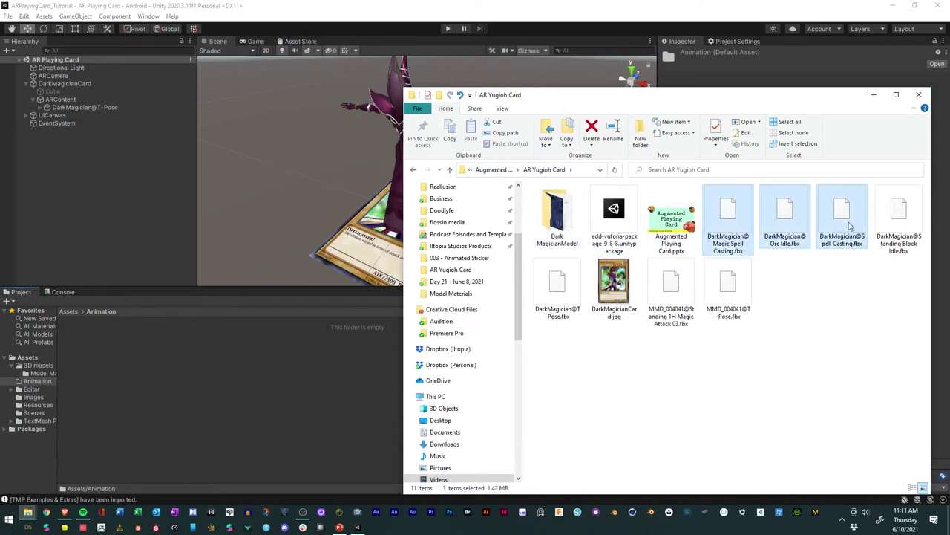
ctrl+click(898, 214)
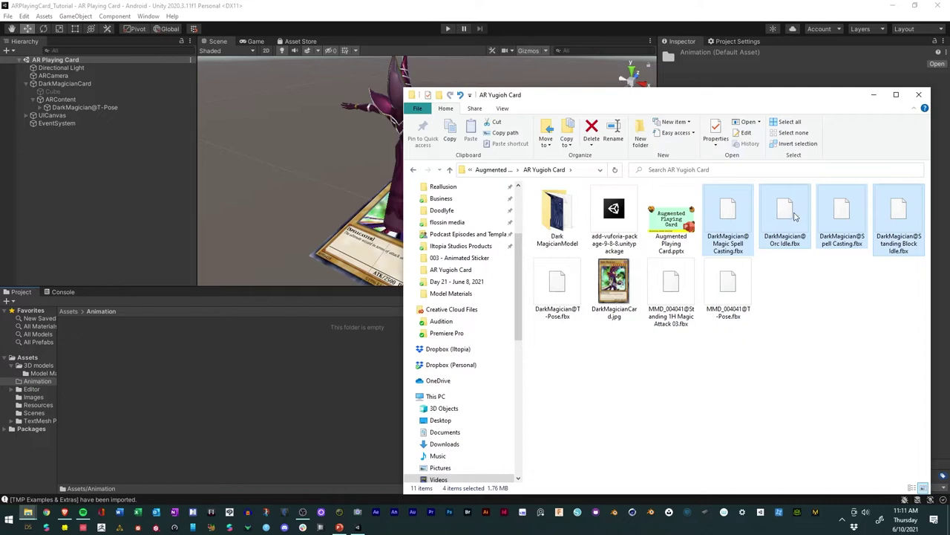
drag(849, 214, 178, 378)
click(182, 412)
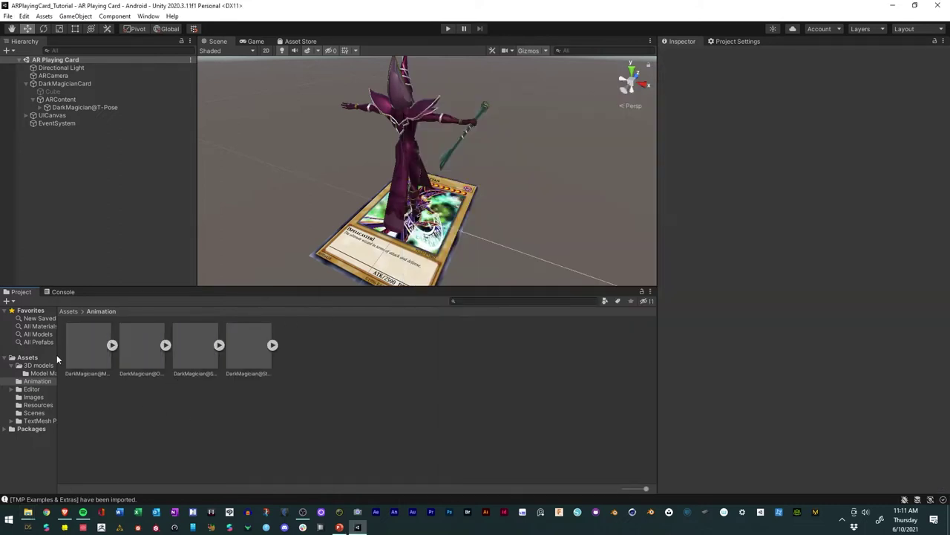
Step: Set the rig's Animation Type to Humanoid for DarkMagician@Magic Spell Casting
click(83, 355)
click(91, 344)
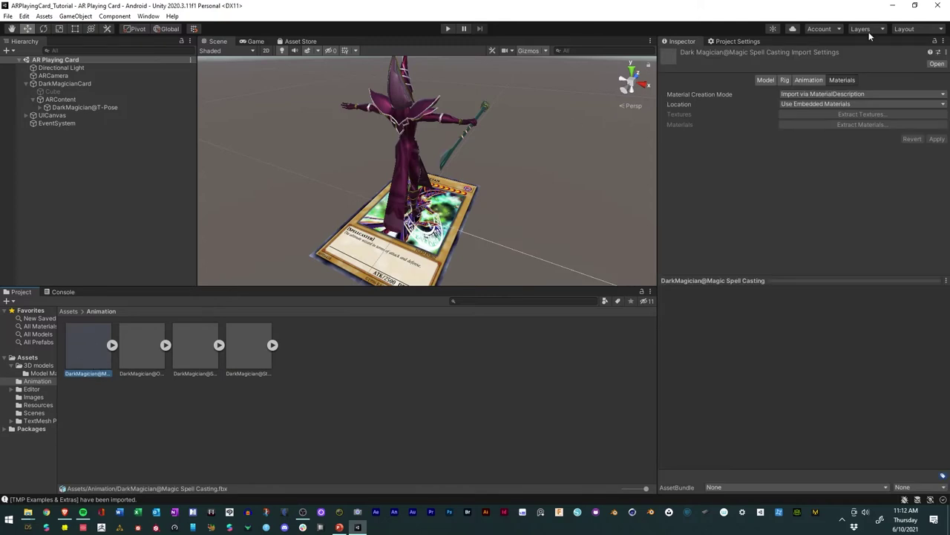
click(785, 80)
click(808, 94)
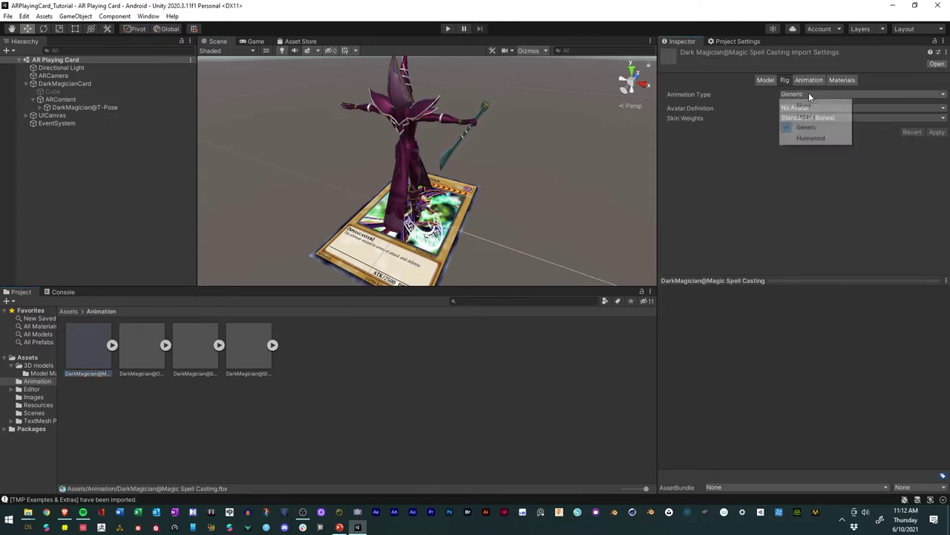
click(810, 138)
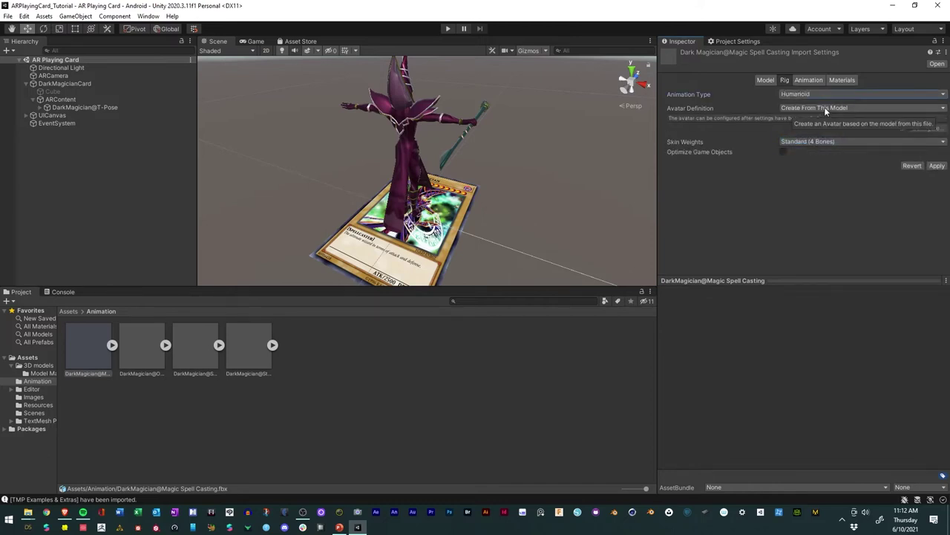
Step: Set its Avatar Definition to Copy From Other Avatar with DarkMagician@T-PoseAvatar as the source, and apply the rig settings
click(824, 109)
click(823, 140)
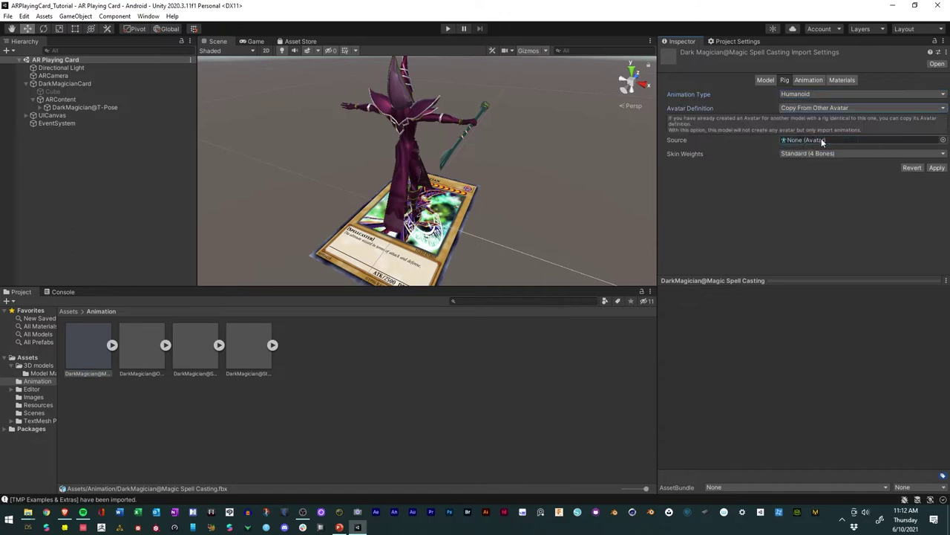
click(943, 141)
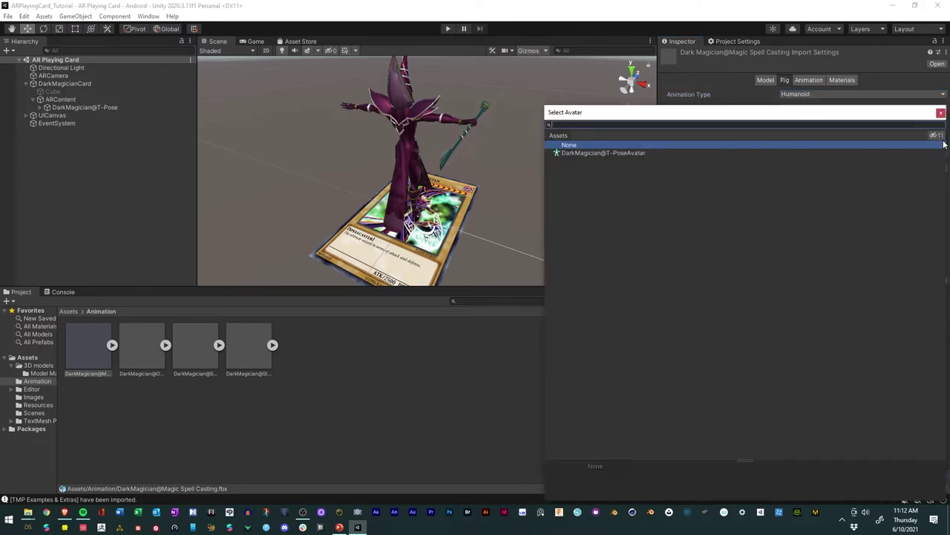
double_click(614, 153)
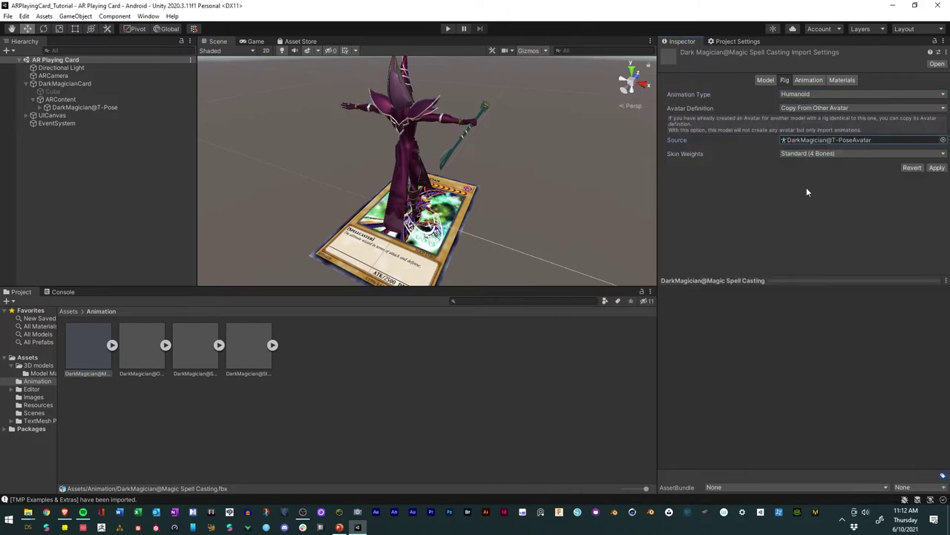
click(938, 169)
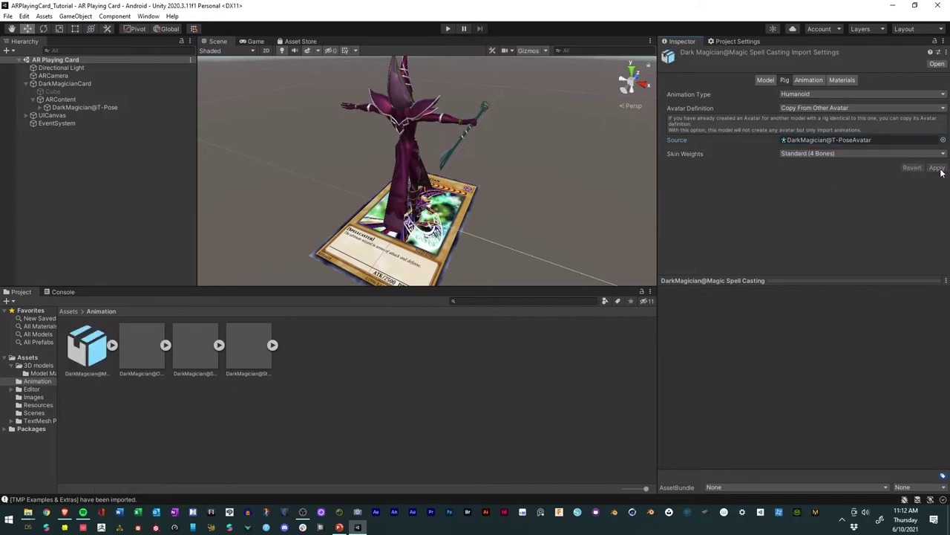
Step: Expand the DarkMagician@Magic Spell Casting asset and preview its Magic Spell Casting animation clip
click(111, 345)
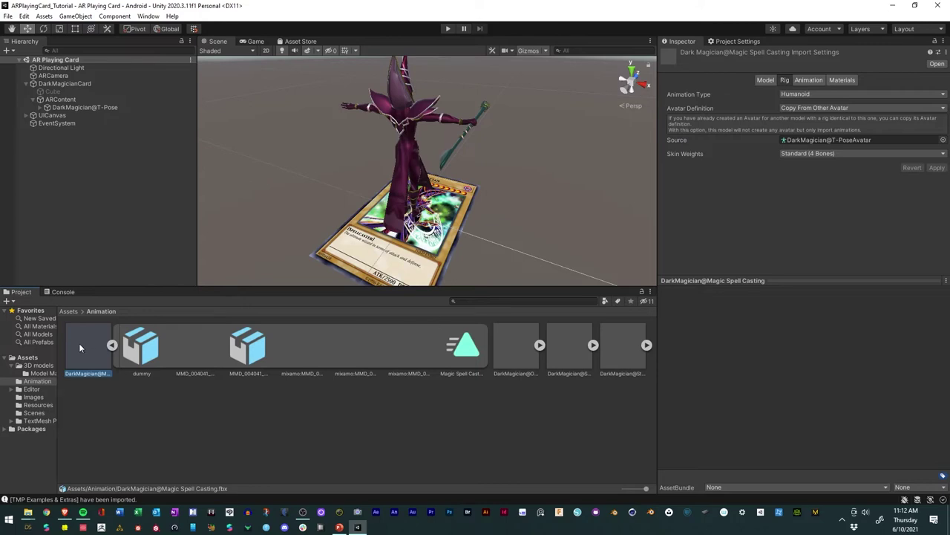
click(111, 344)
click(112, 344)
click(466, 352)
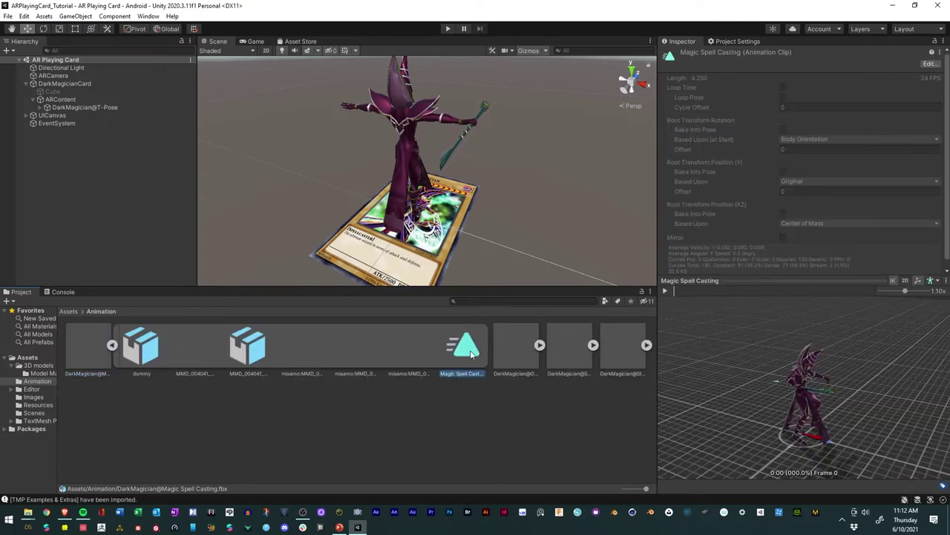
click(665, 291)
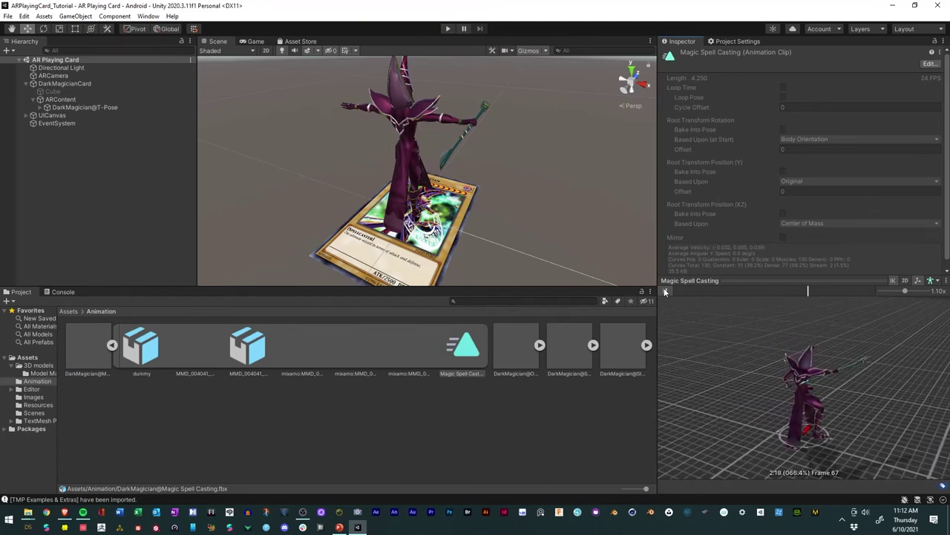
click(666, 292)
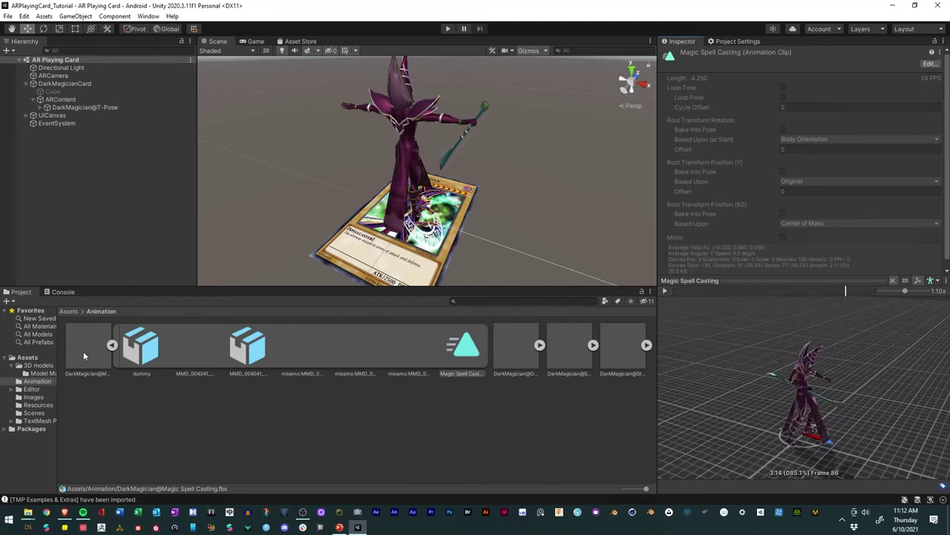
Step: Set the rig Animation Type of the Orc Idle, Spell Casting and Standing Block Idle assets together to Humanoid
click(112, 345)
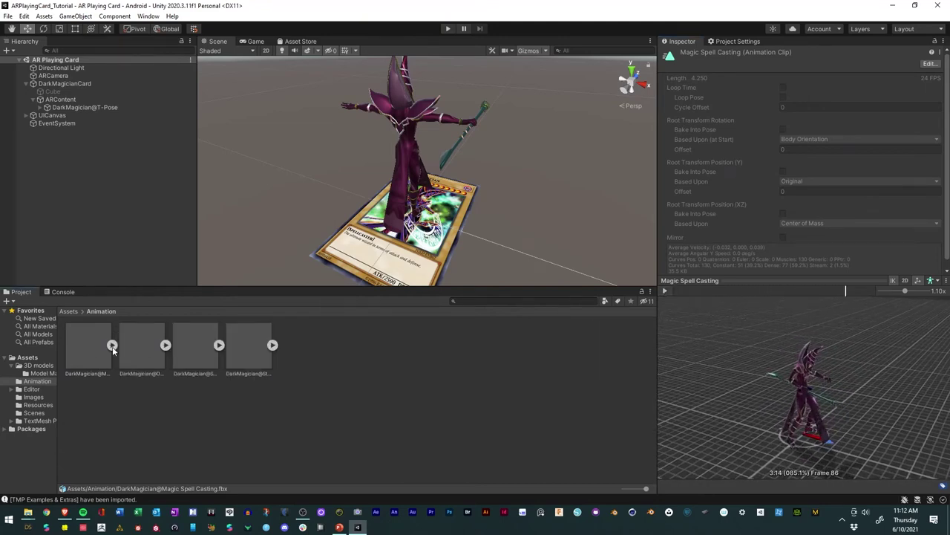
click(148, 359)
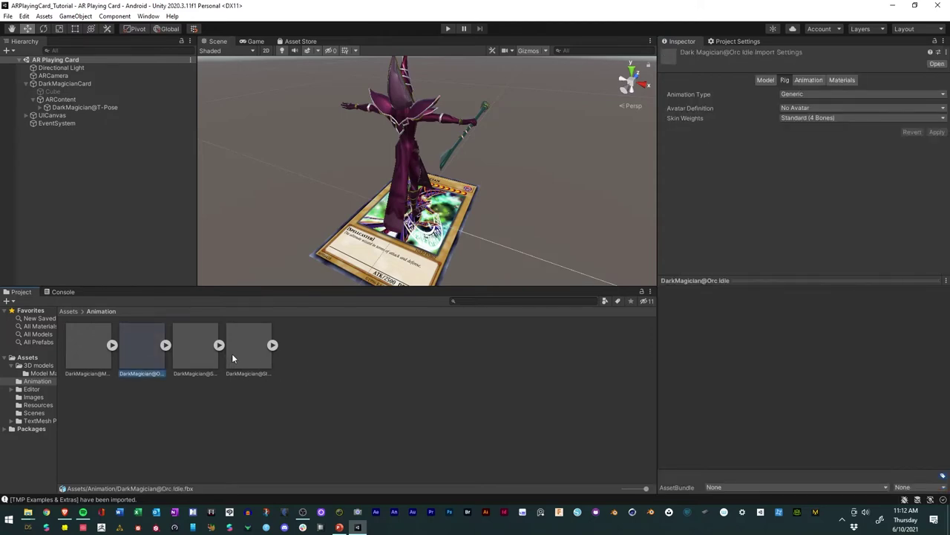
shift+click(236, 359)
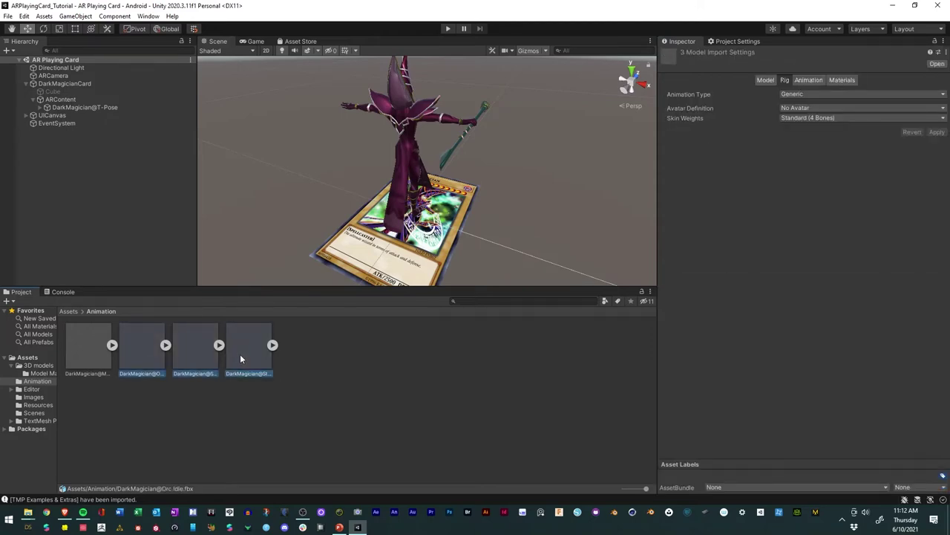
click(821, 93)
click(824, 138)
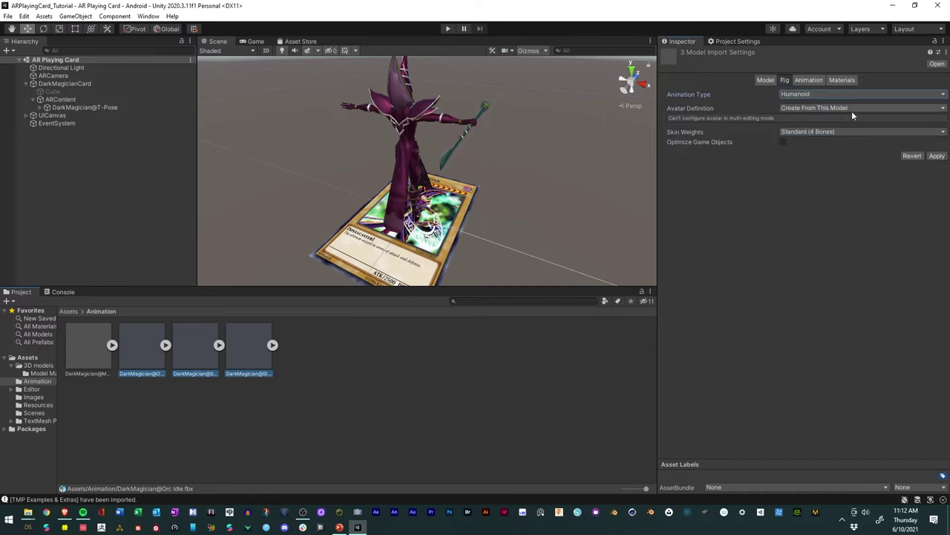
Step: Set the three assets' Avatar Definition to Copy From Other Avatar with DarkMagician@T-PoseAvatar as the source, and apply the changes
click(939, 112)
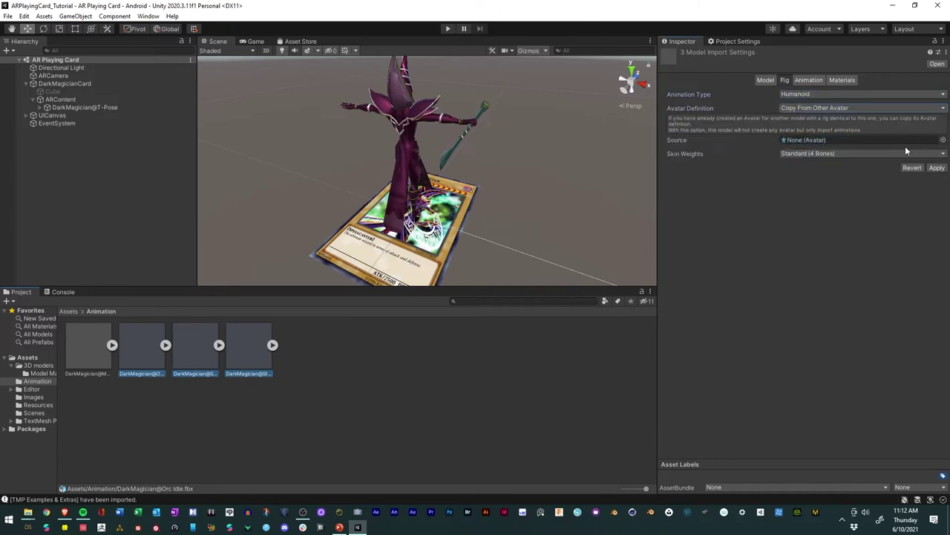
click(943, 140)
double_click(623, 152)
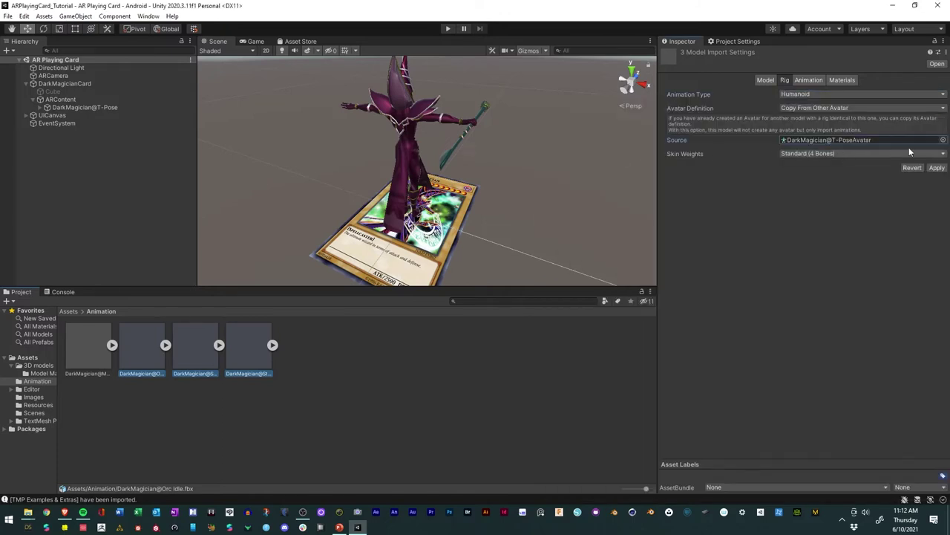
click(936, 167)
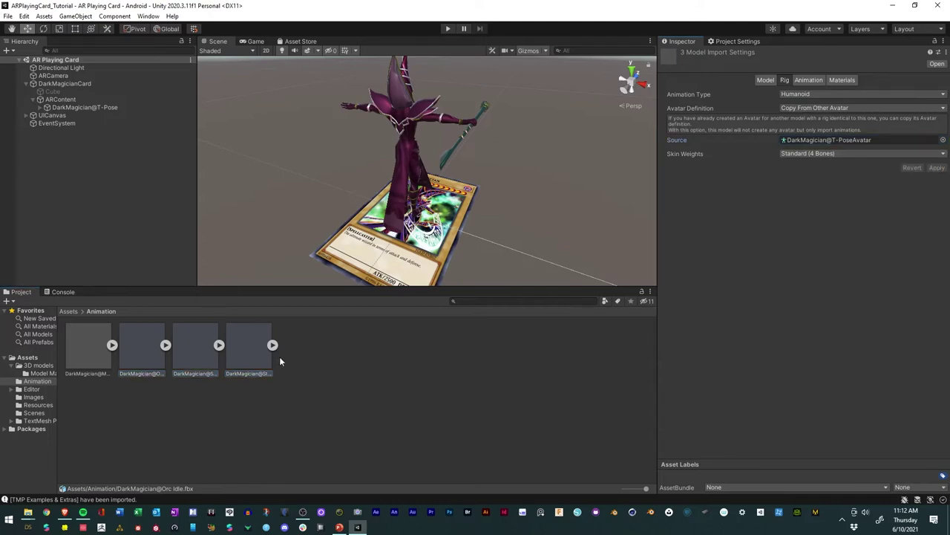
Step: Expand the DarkMagician@Standing Block Idle asset, preview its Standing Block Idle clip, and collapse the asset again
click(273, 344)
click(624, 349)
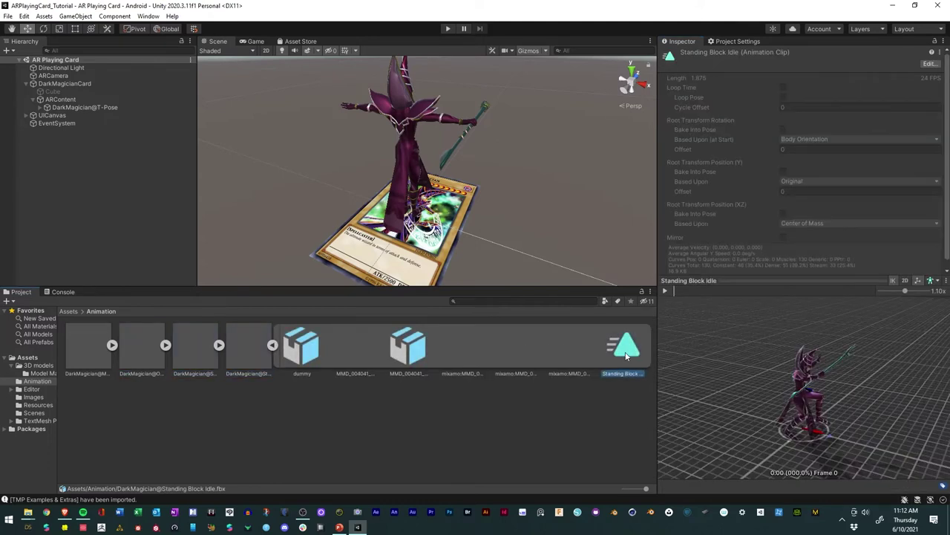
click(666, 291)
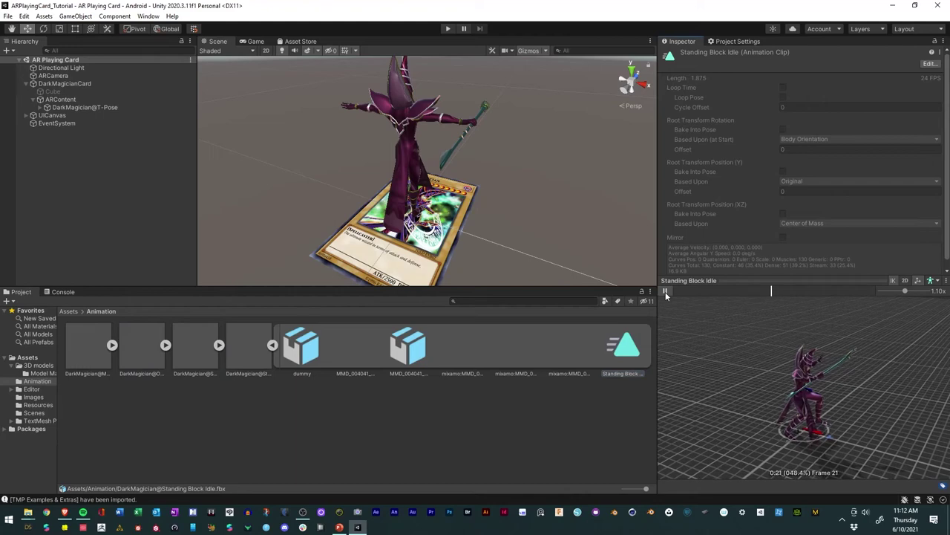
click(272, 345)
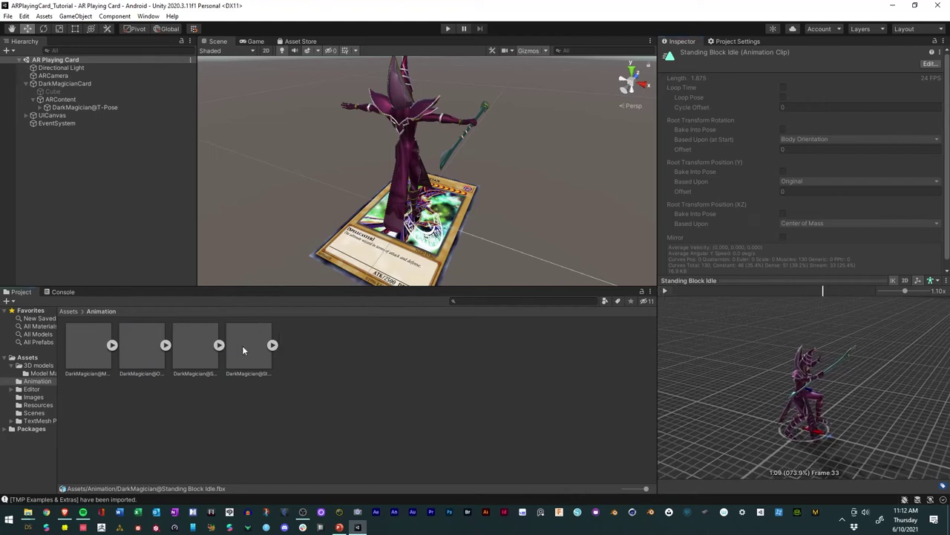
Step: Expand the DarkMagician@Spell Casting asset and play its Spell Casting clip in the preview
click(219, 344)
click(576, 347)
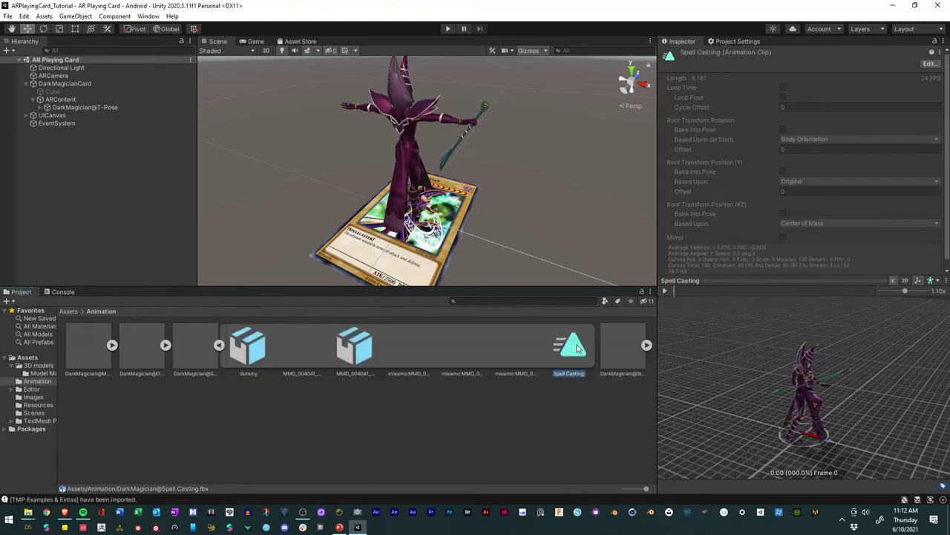
click(665, 291)
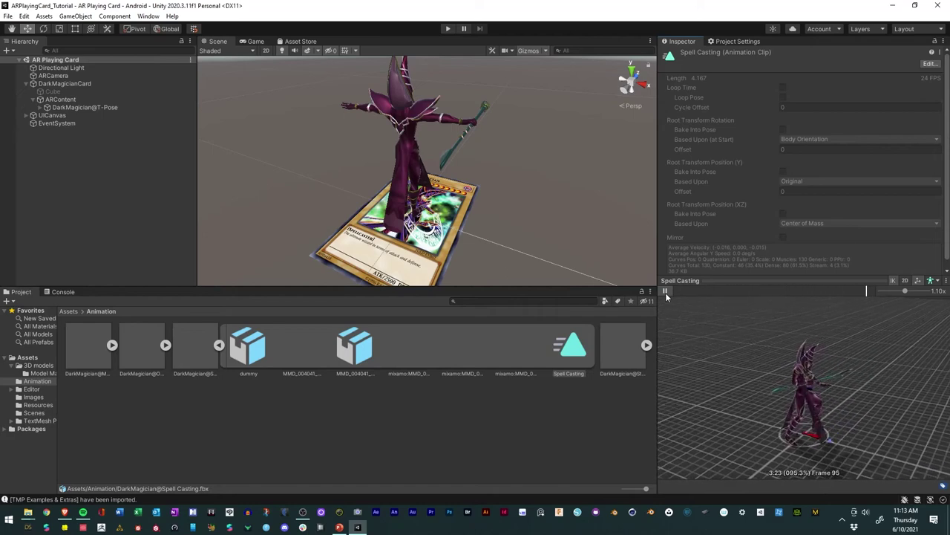
click(665, 291)
Step: Preview the Orc Idle clip of the DarkMagician@Orc Idle asset, and collapse all expanded animation assets
click(165, 345)
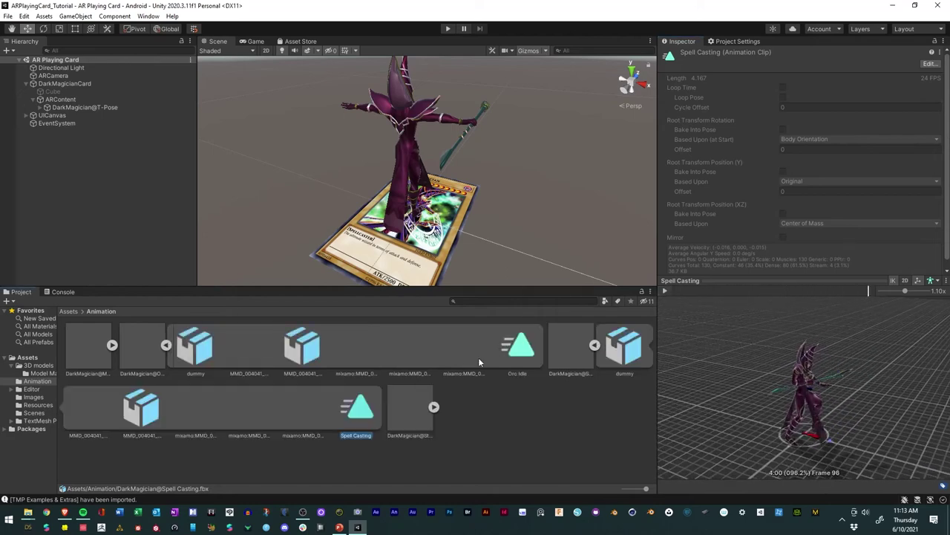
click(527, 350)
click(666, 291)
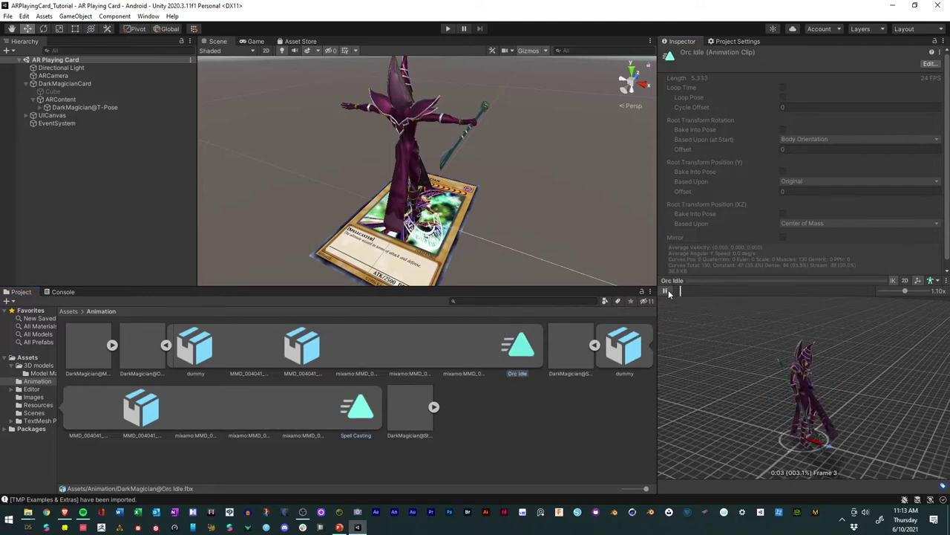
click(666, 291)
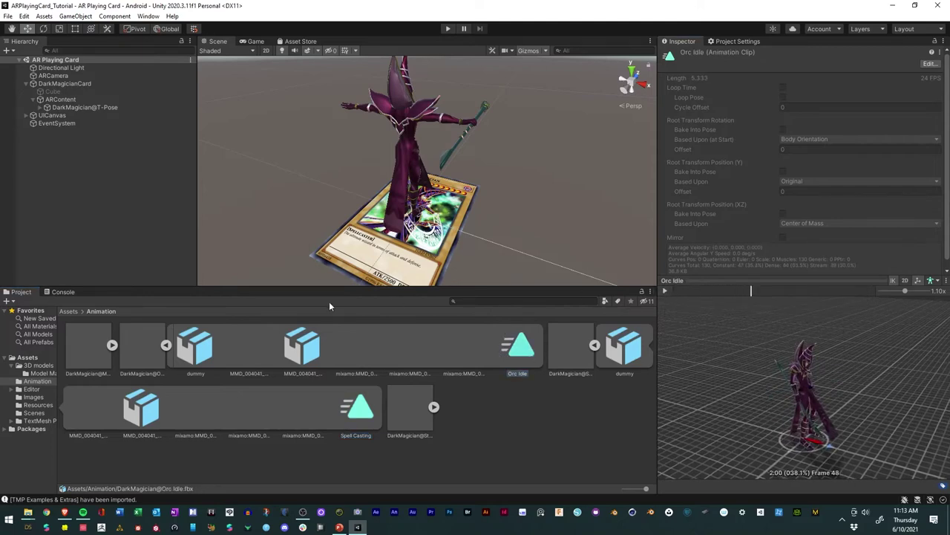
click(166, 345)
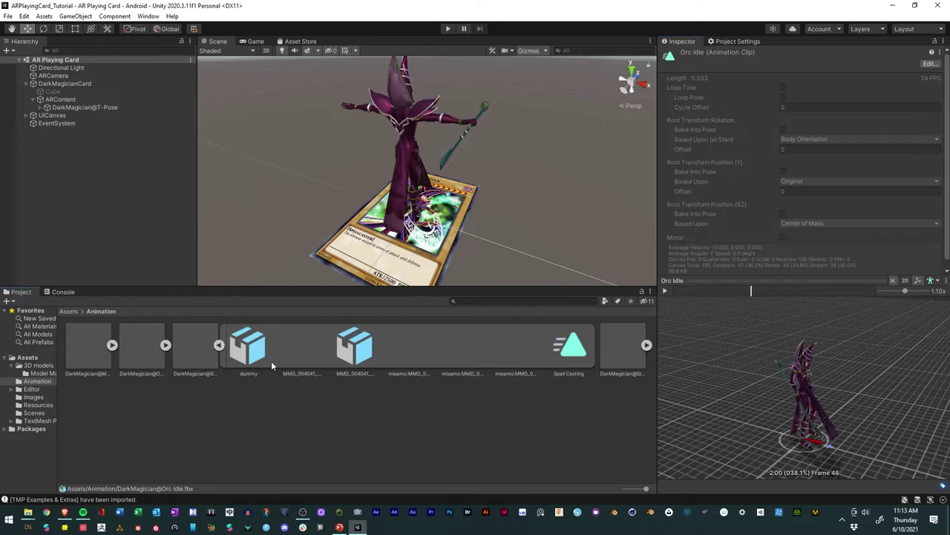
click(219, 345)
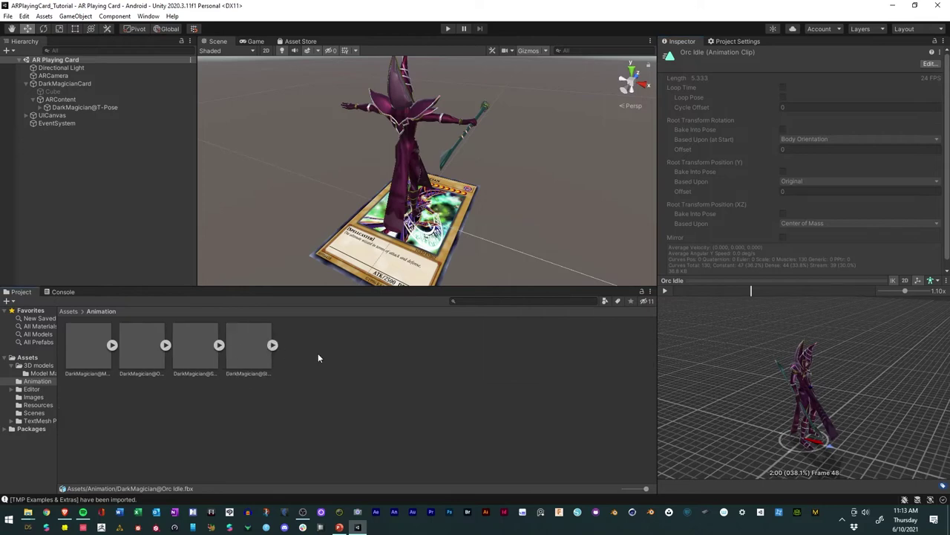
click(357, 372)
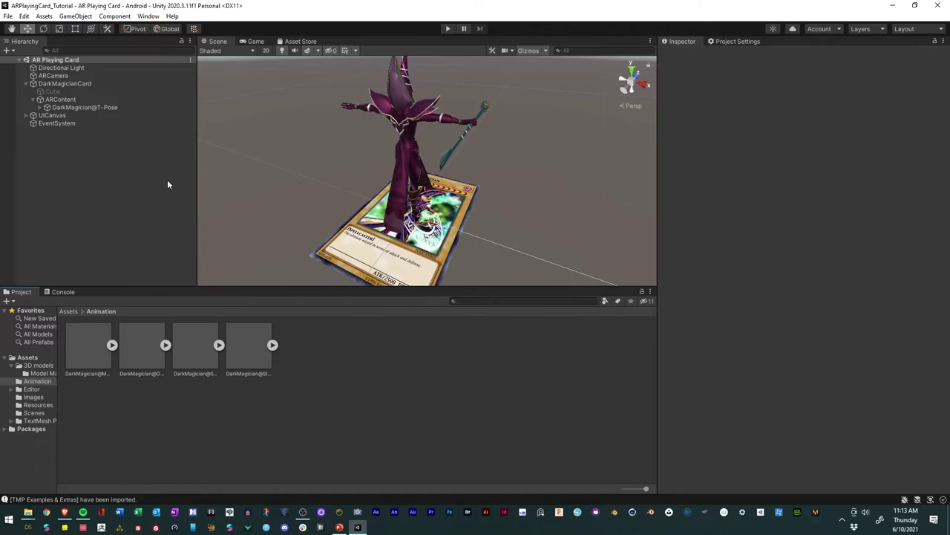
Step: Create an Animator Controller named DarkMagicianController in the Animation folder
alt+drag(355, 195, 418, 215)
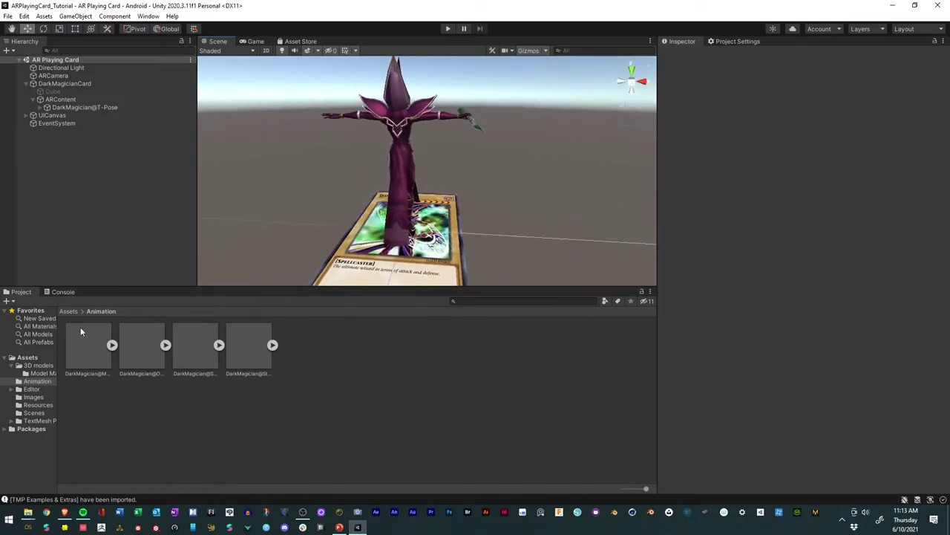
right_click(382, 415)
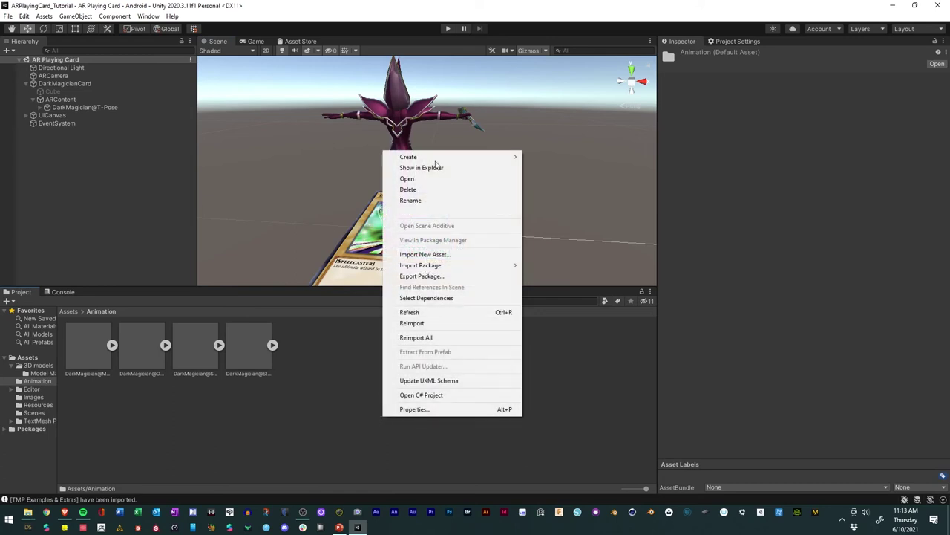
mouse_move(441, 159)
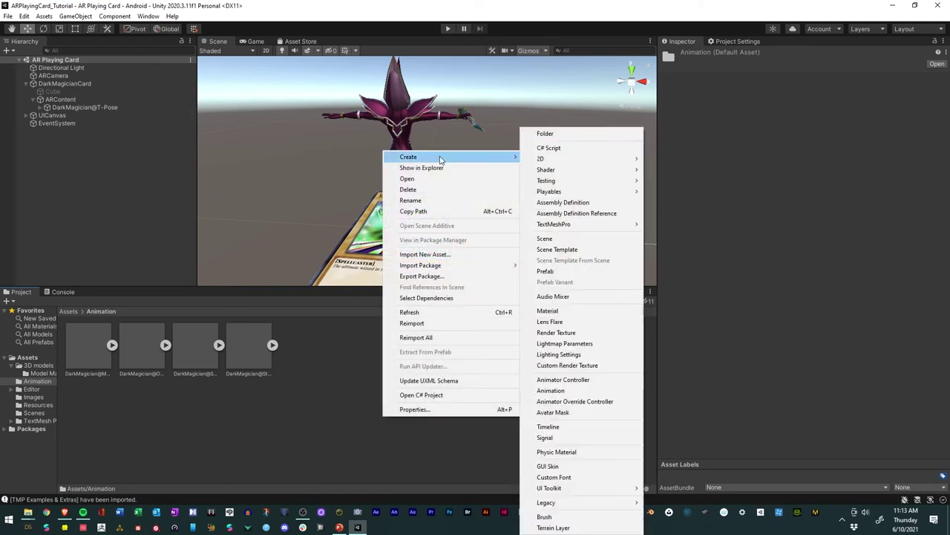
click(587, 382)
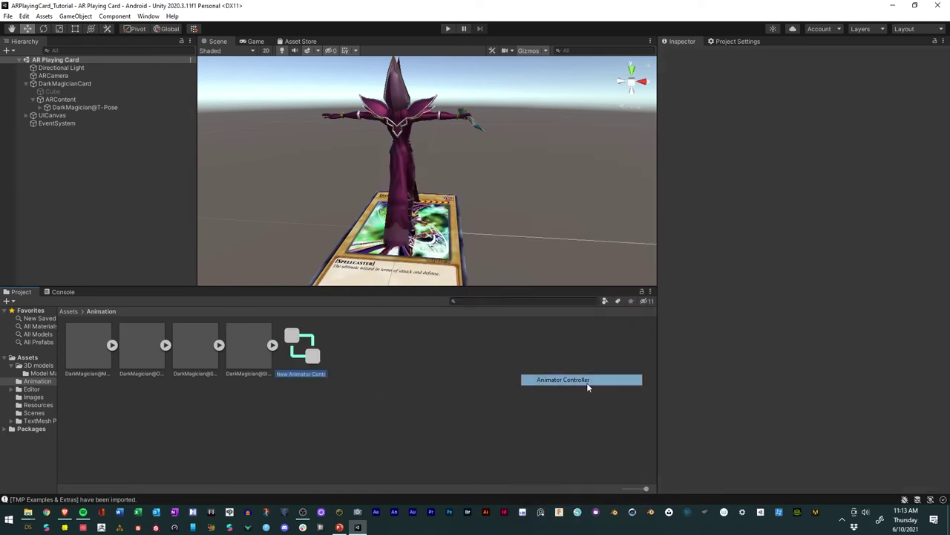
text(DarkMagician)
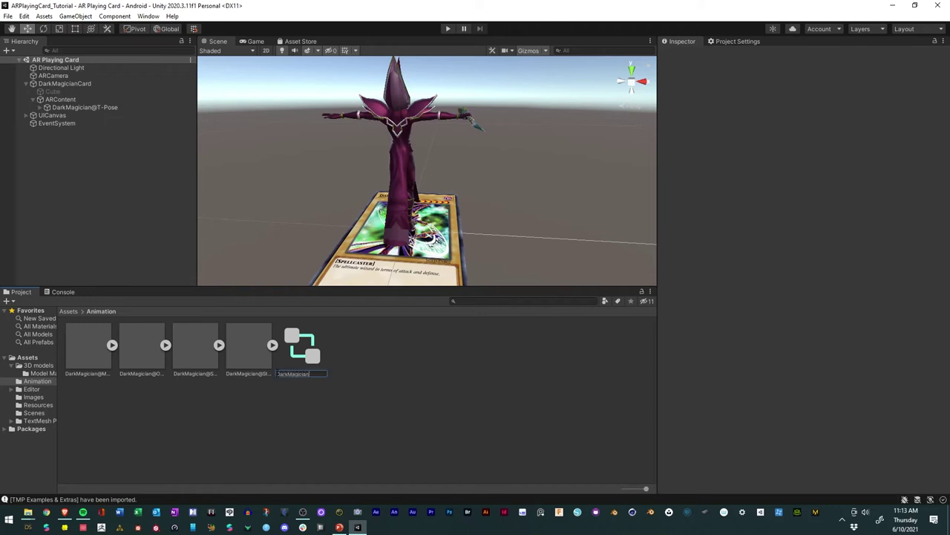
text(Controller)
key(Return)
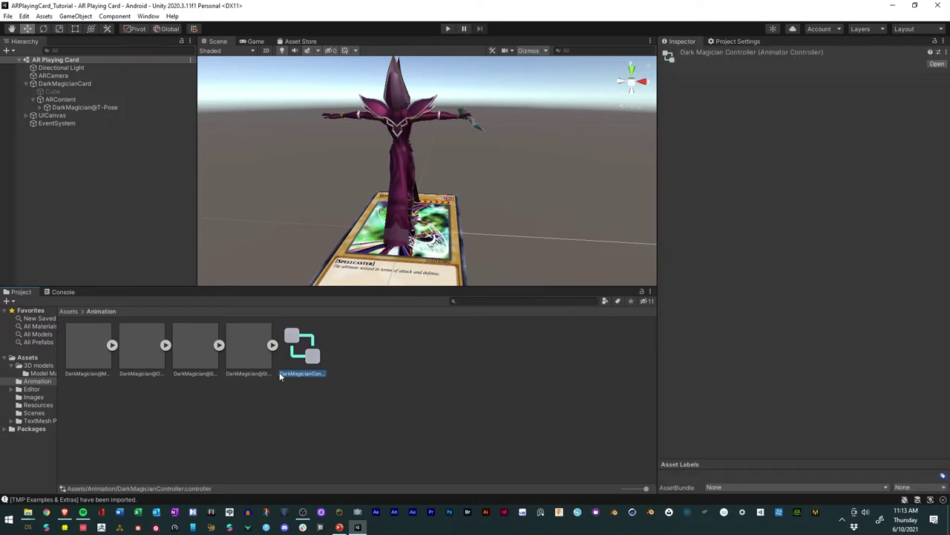
click(447, 381)
Step: Assign DarkMagicianController as the Animator's Controller on the DarkMagician@T-Pose object
click(60, 109)
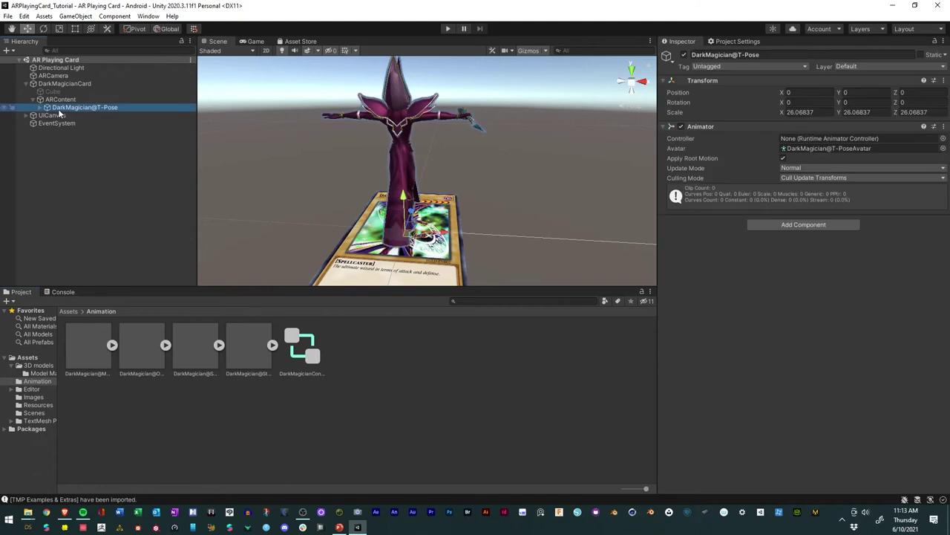
click(943, 138)
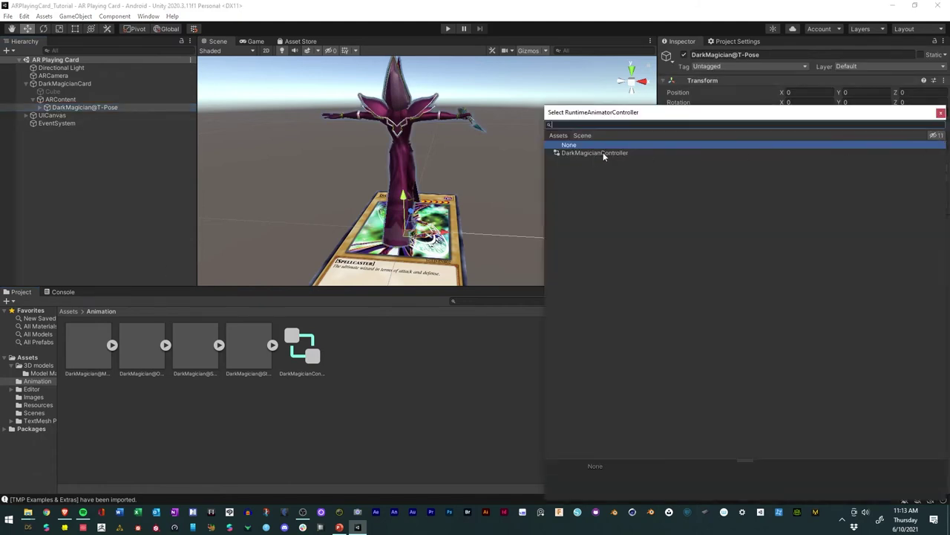
double_click(572, 154)
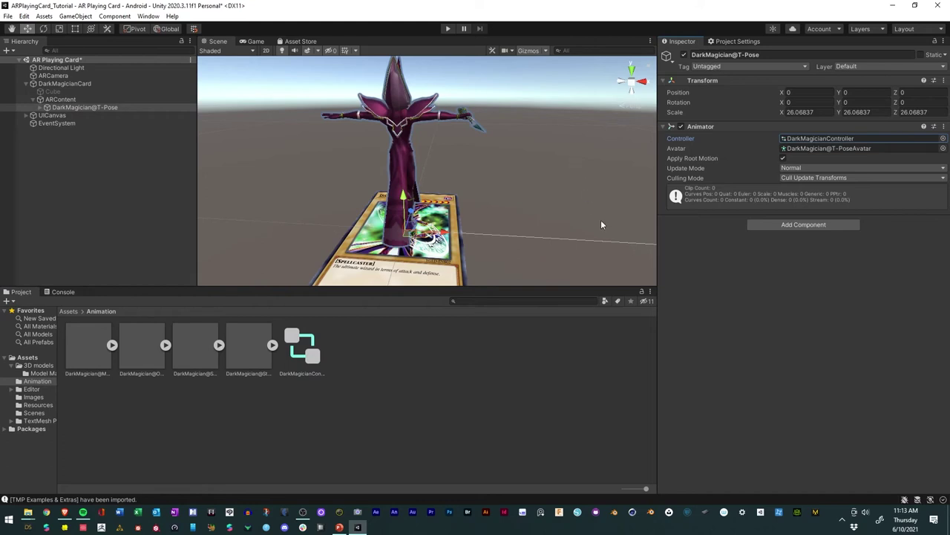
Step: Open the Animator window to show the state graph of DarkMagicianController
alt+drag(602, 225, 508, 222)
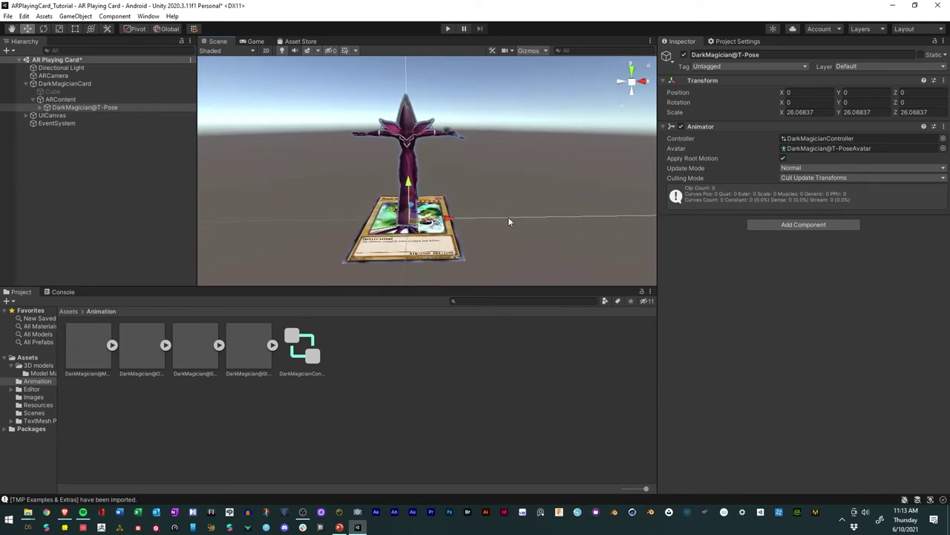
click(150, 17)
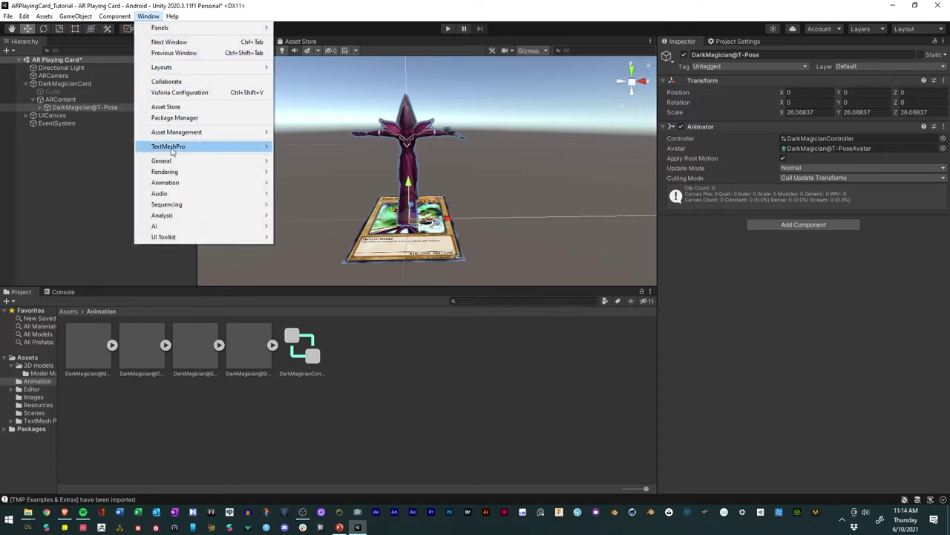
mouse_move(181, 187)
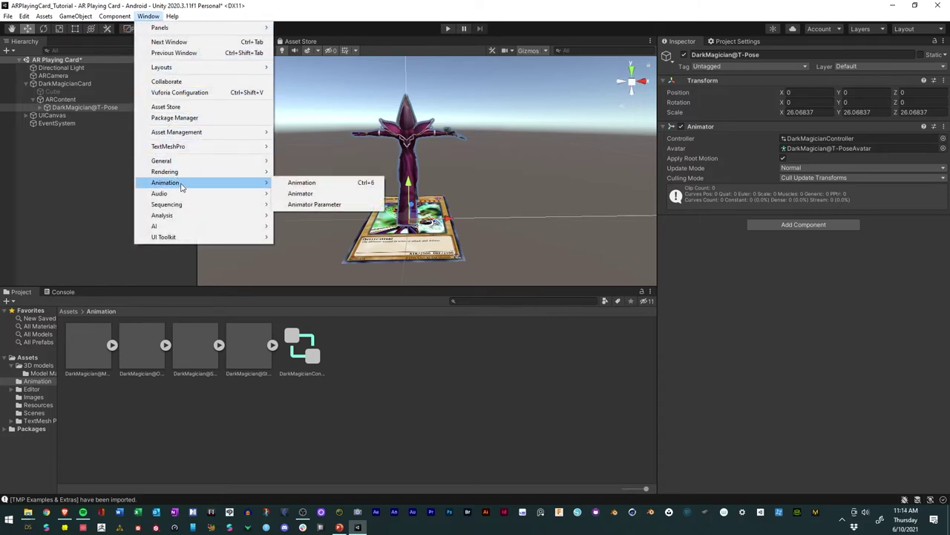
click(315, 194)
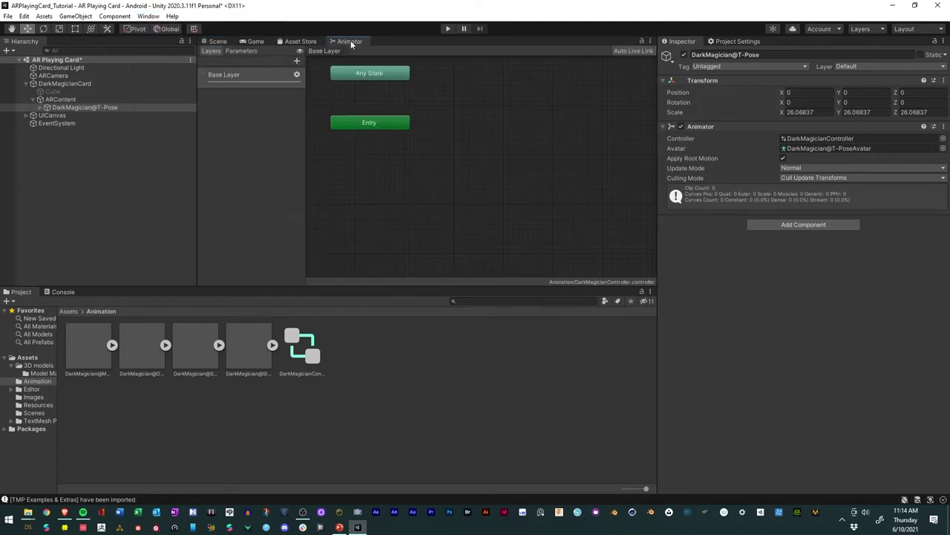
Step: Dock the Animator window alongside the Console, and place the Project window as a widened column on the outer side of the Hierarchy
drag(350, 48, 618, 373)
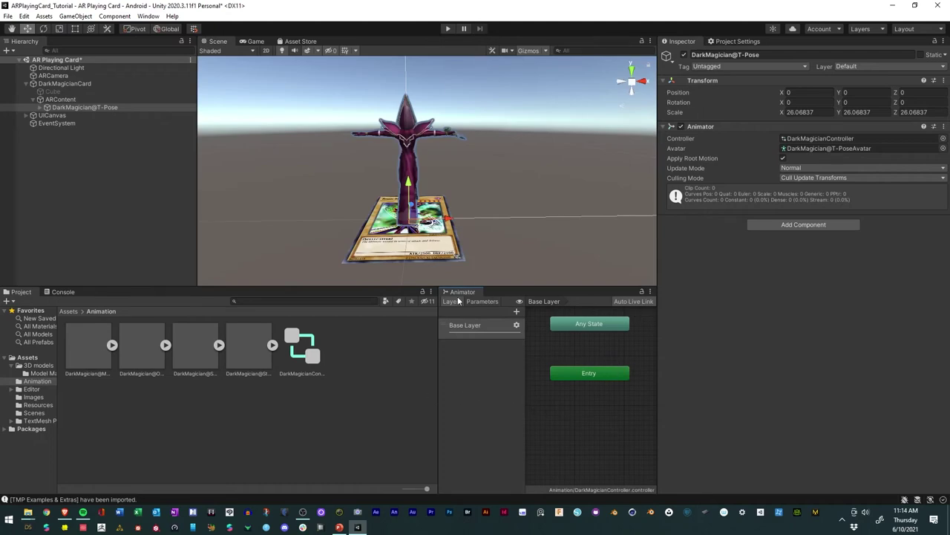
drag(462, 294, 199, 296)
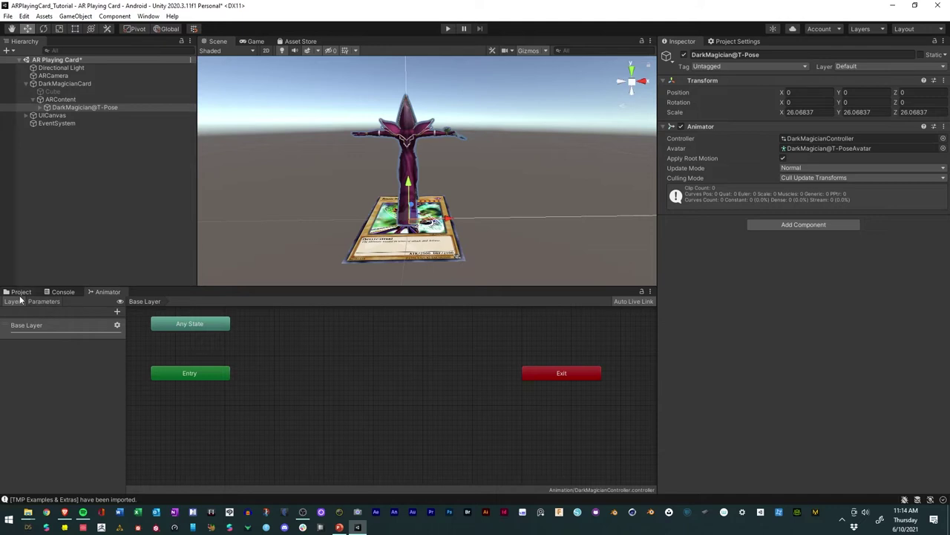
drag(20, 291, 2, 157)
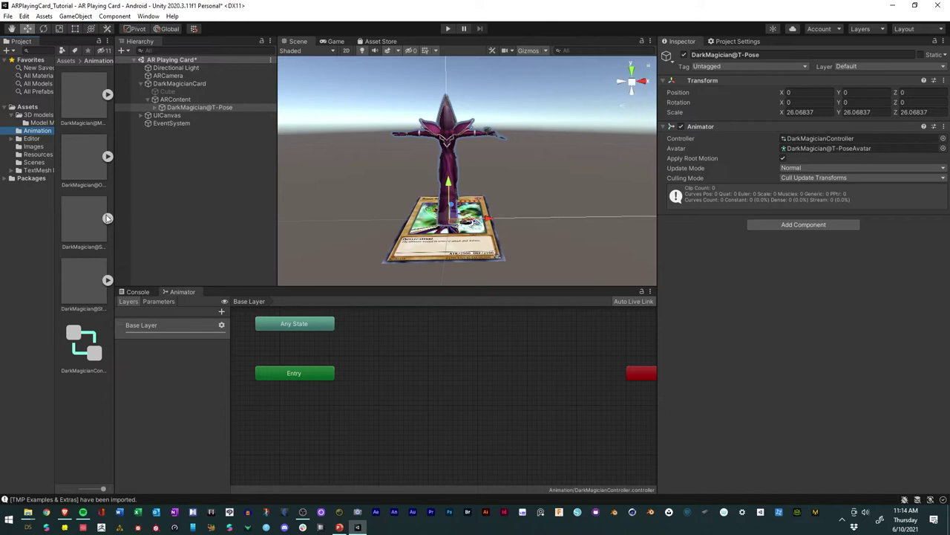
drag(114, 215, 216, 223)
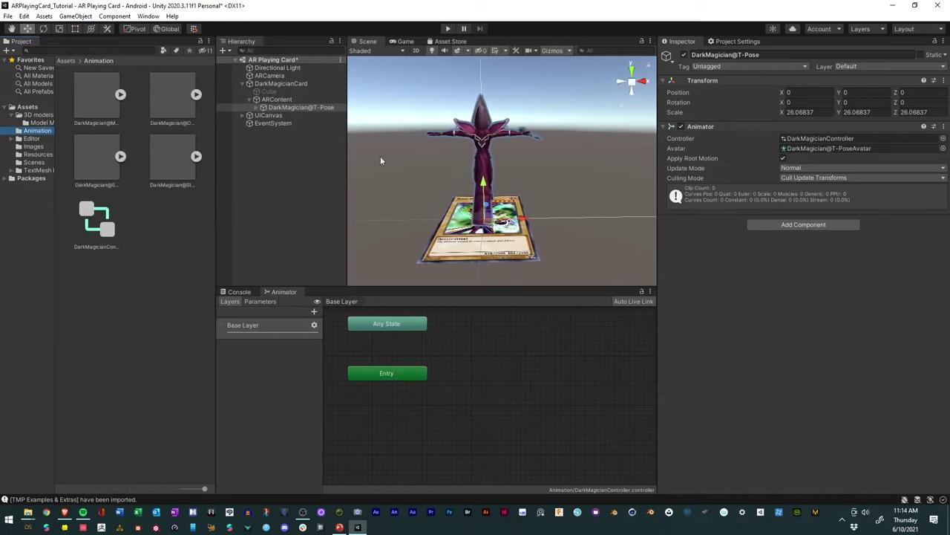
Step: Dock the Project window as a widened column beyond the Inspector, and the Animator in its own area beneath the Console
drag(28, 46, 873, 43)
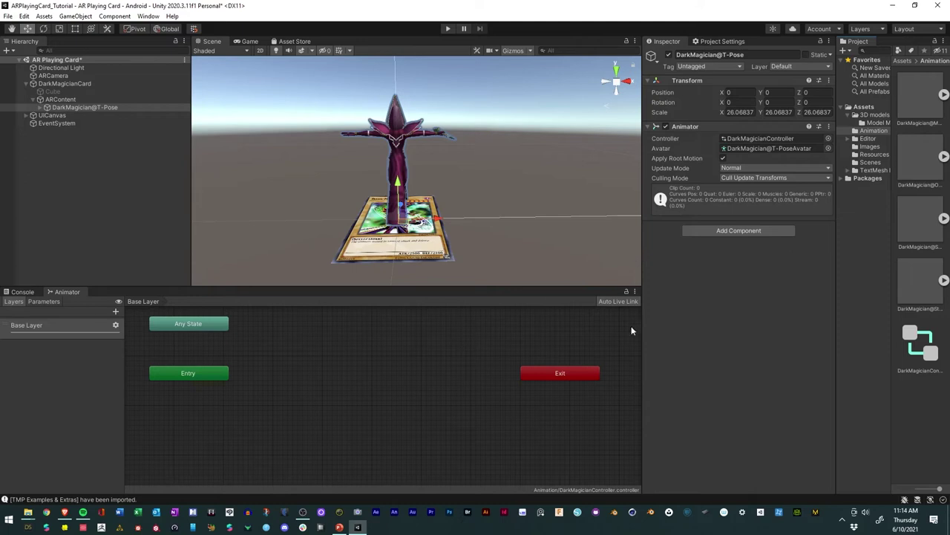
drag(642, 268, 518, 274)
drag(70, 294, 178, 482)
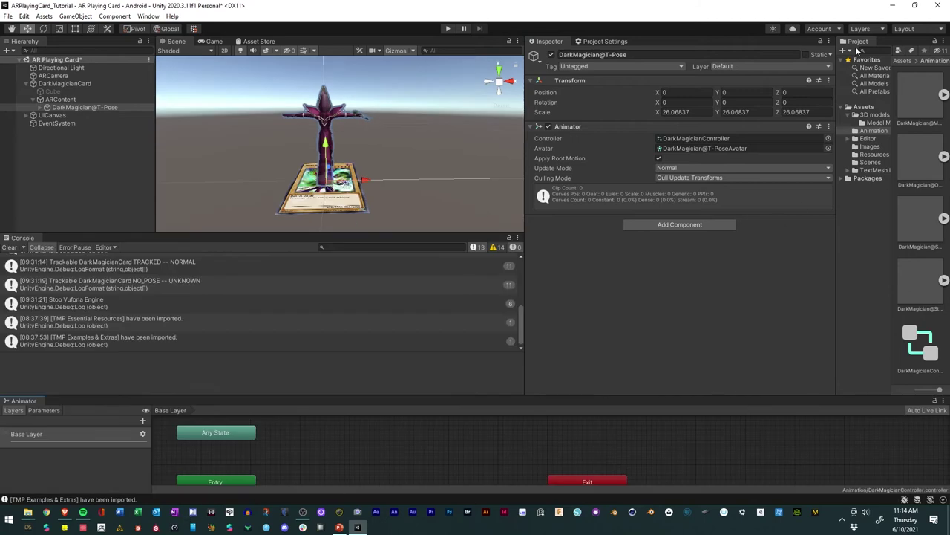
drag(857, 42, 945, 297)
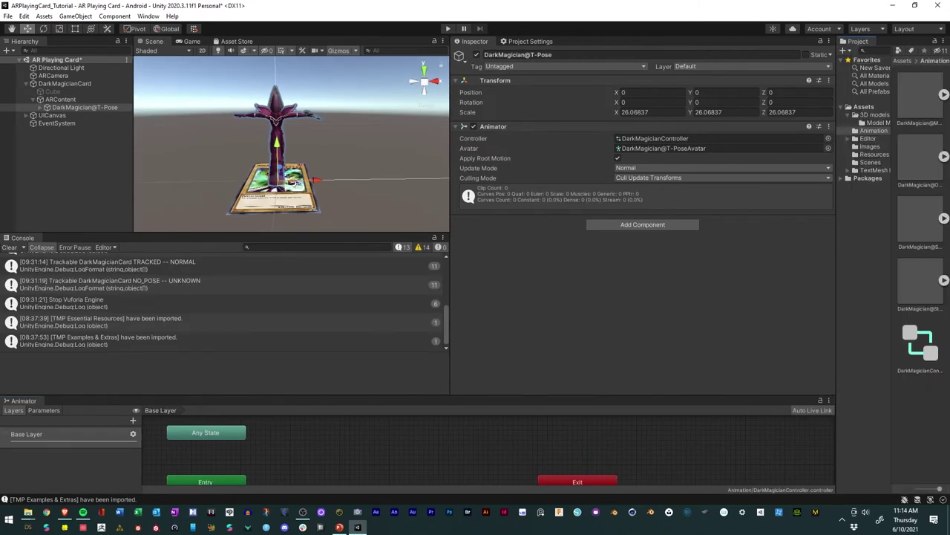
drag(835, 209, 466, 285)
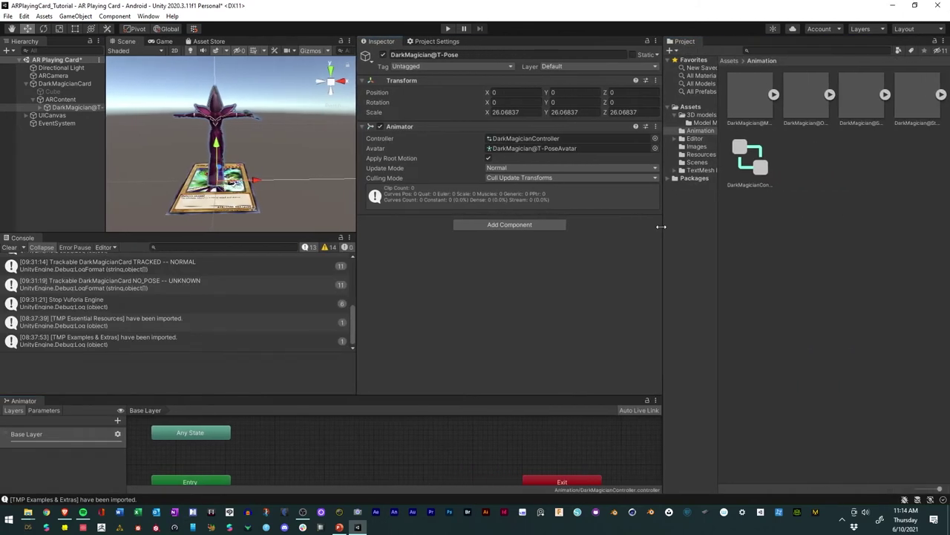
Step: Dock the Console alongside the Animator and bring the Animator to the front, resizing the panes to give it more room
drag(356, 252, 481, 267)
drag(458, 396, 480, 329)
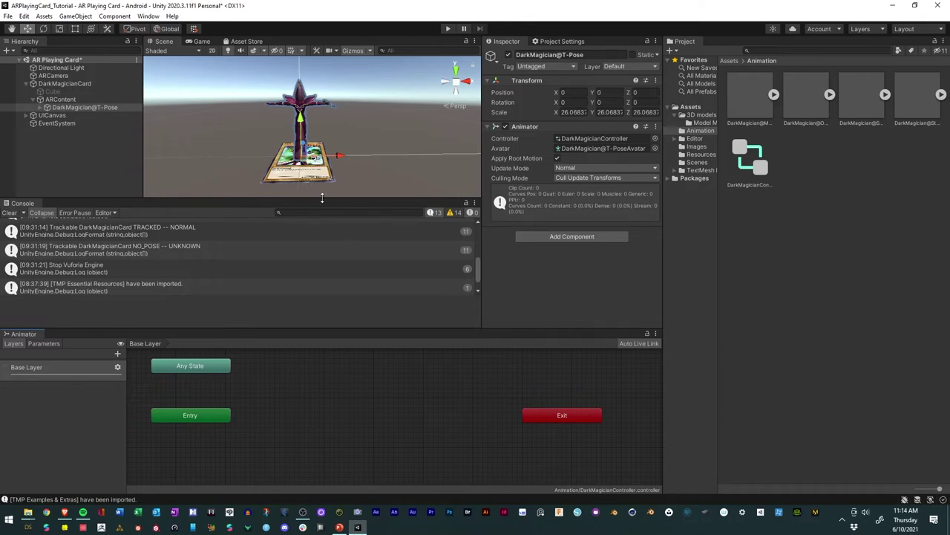
drag(22, 204, 64, 349)
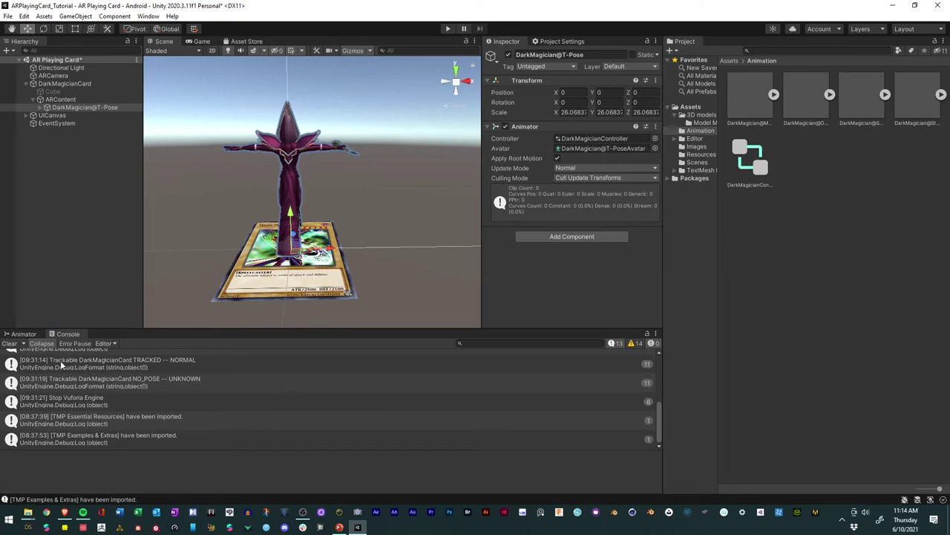
click(24, 335)
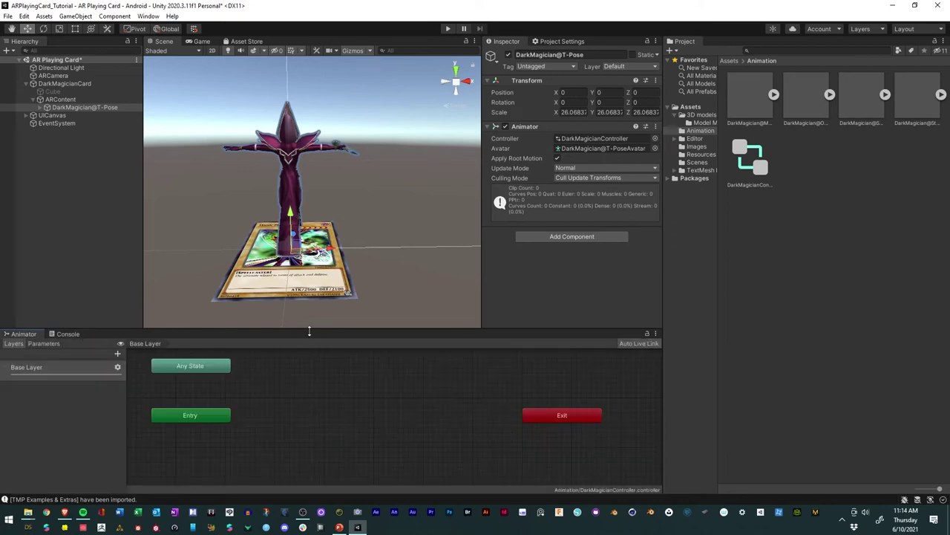
drag(309, 331, 312, 314)
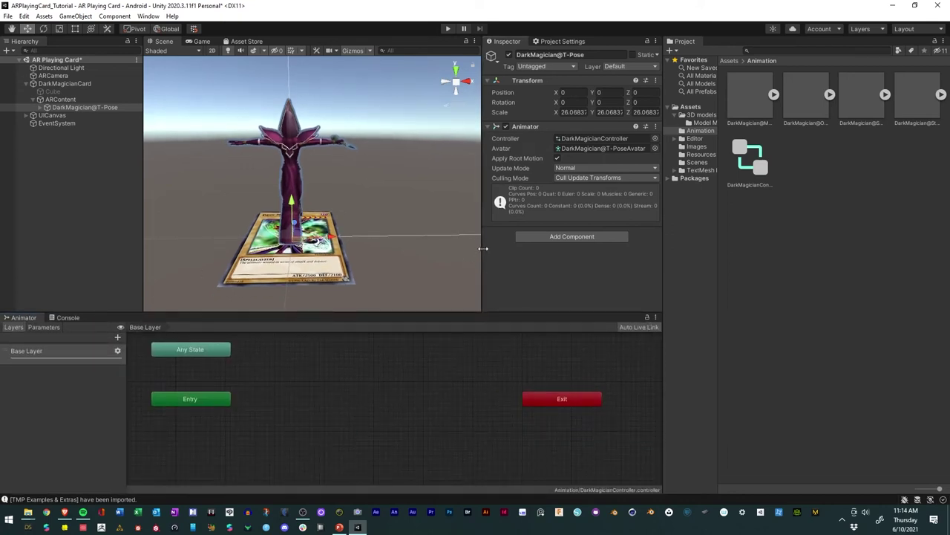
drag(483, 248, 483, 249)
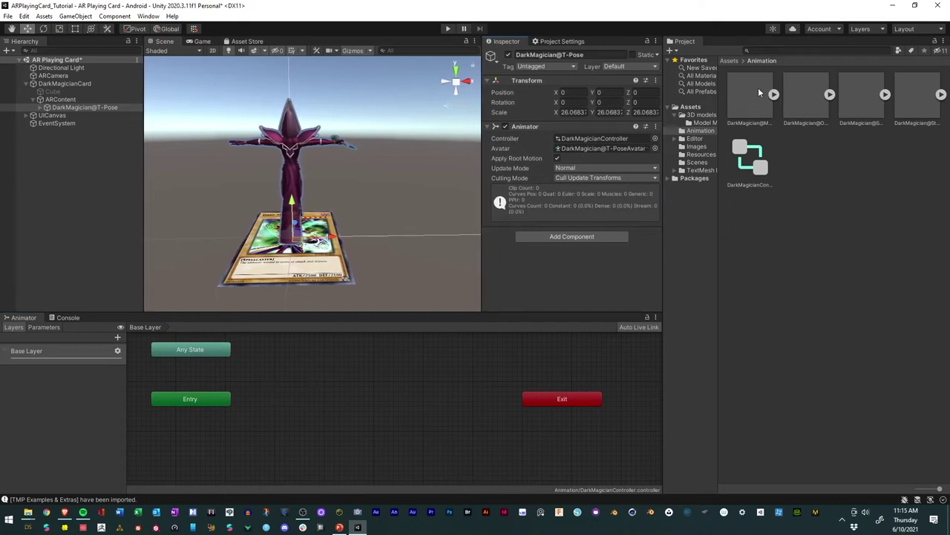
Step: Create an empty state in the Base Layer graph and name it Idle
right_click(292, 383)
mouse_move(319, 392)
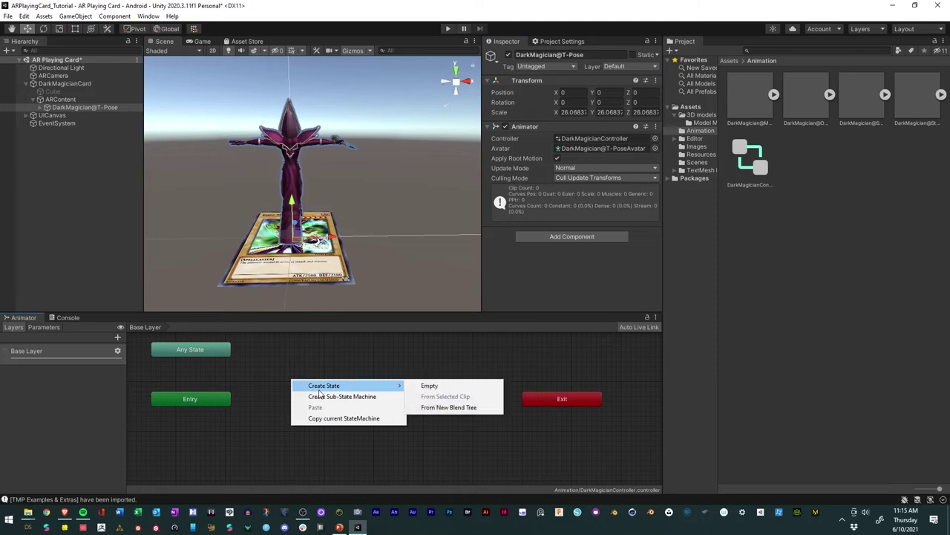
click(446, 386)
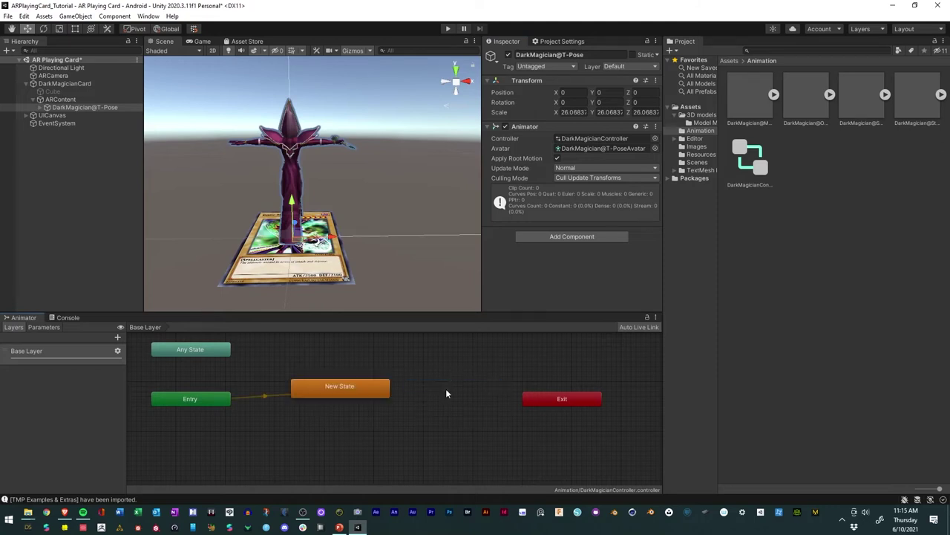
click(343, 385)
click(547, 54)
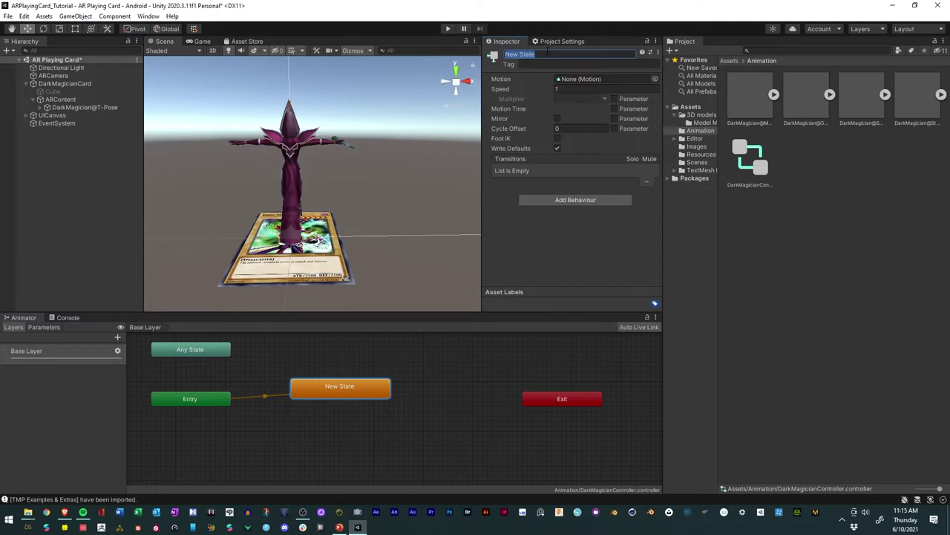
key(BackSpace)
key(Return)
Step: Add a second empty state to the Base Layer graph below the Idle state
right_click(324, 442)
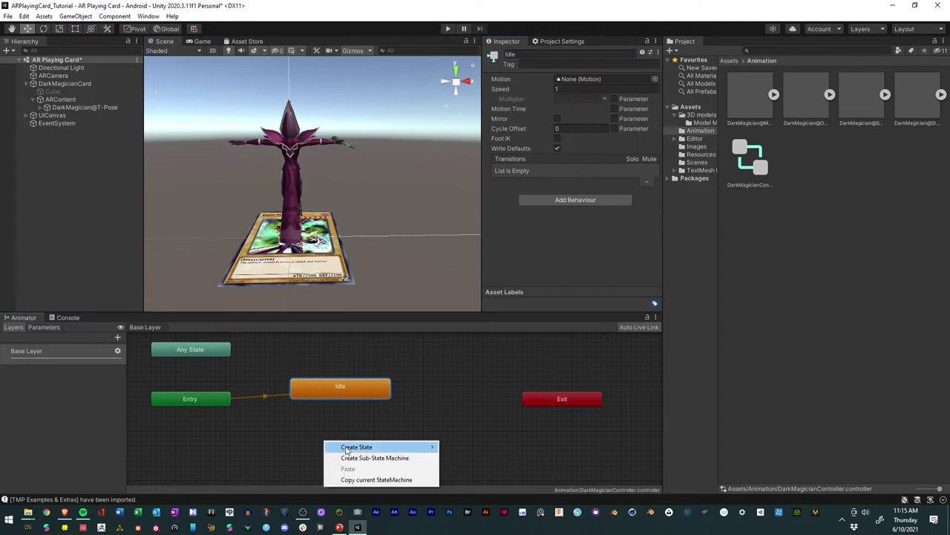
mouse_move(349, 447)
click(467, 447)
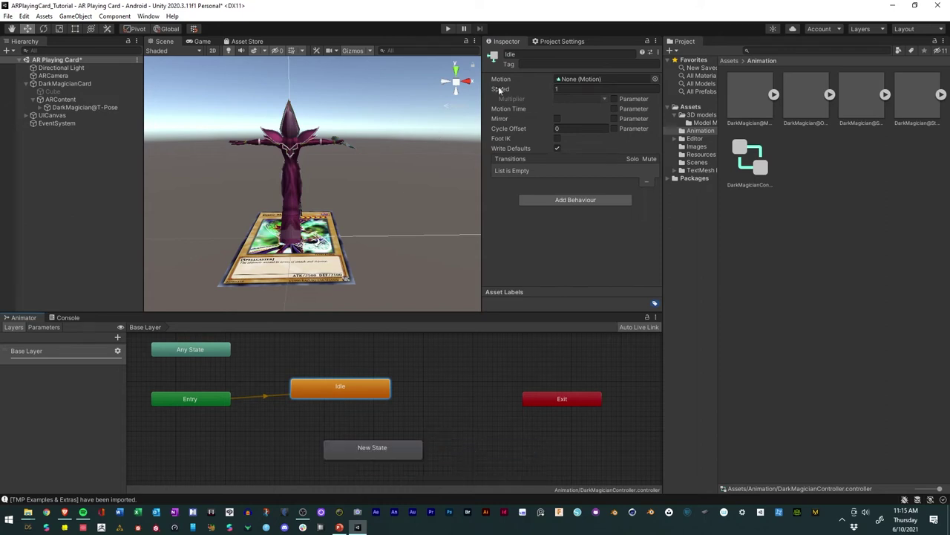
Step: Rename the Idle state to Defense
click(521, 56)
double_click(523, 56)
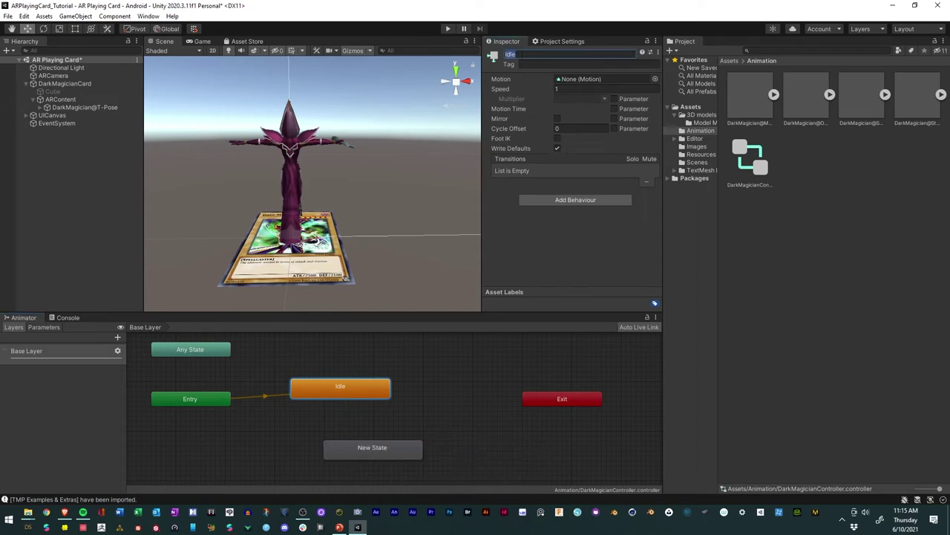
text(Defense)
Step: Move the unnamed new state beside the default state and enter Defense as its name
drag(370, 450, 445, 386)
click(429, 405)
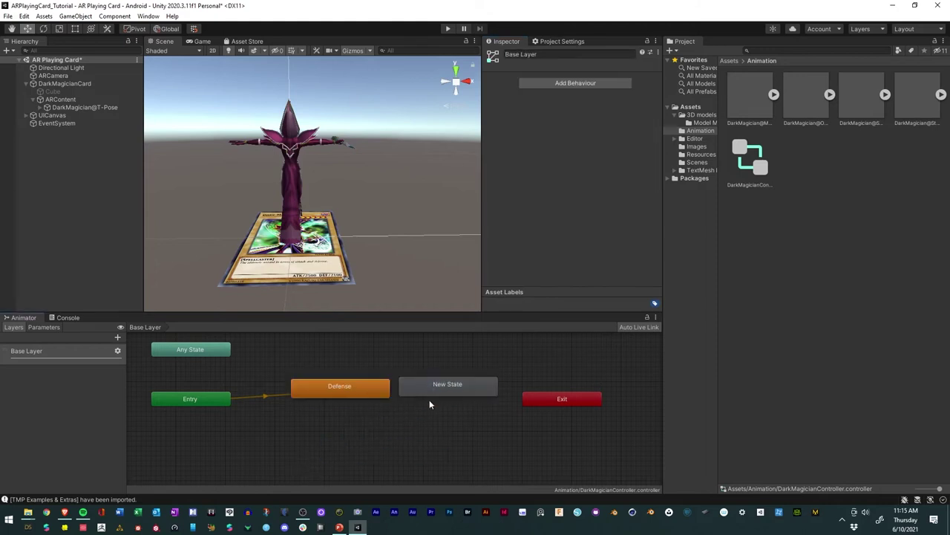
click(435, 393)
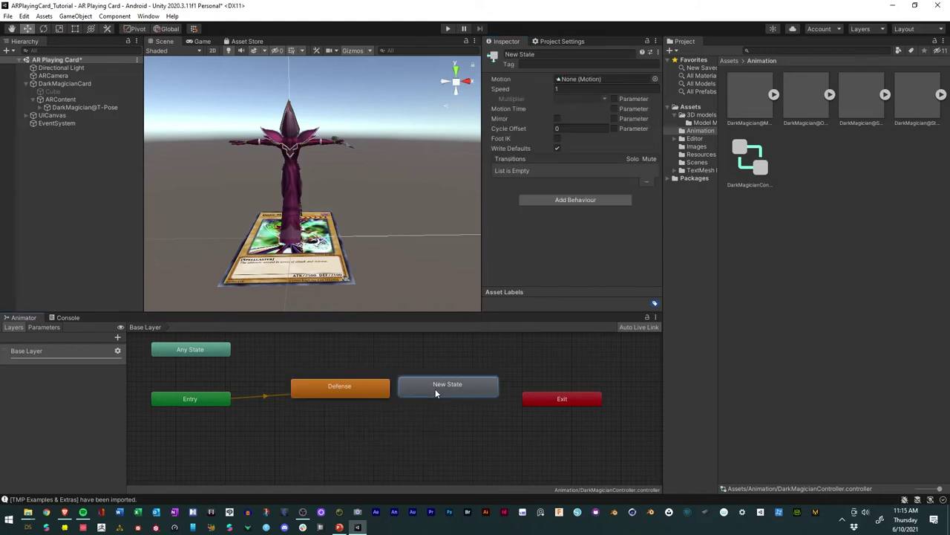
click(520, 54)
text(Defens)
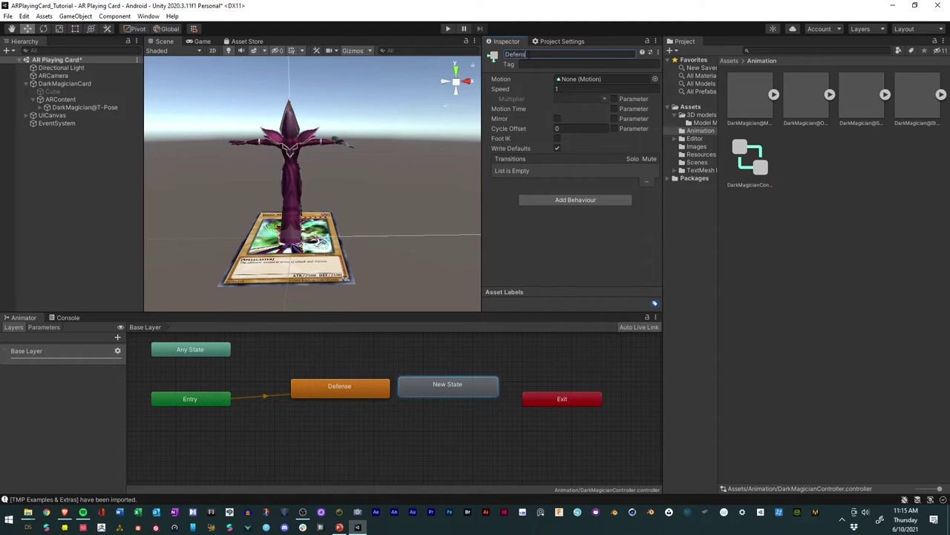
text(e)
key(Return)
Step: Rename the default state connected to Entry back to Idle
click(342, 391)
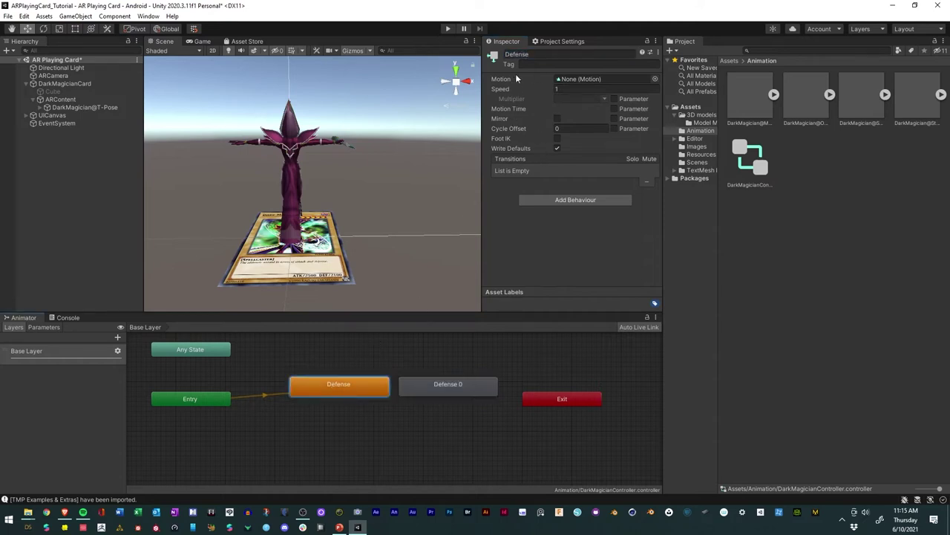
click(455, 391)
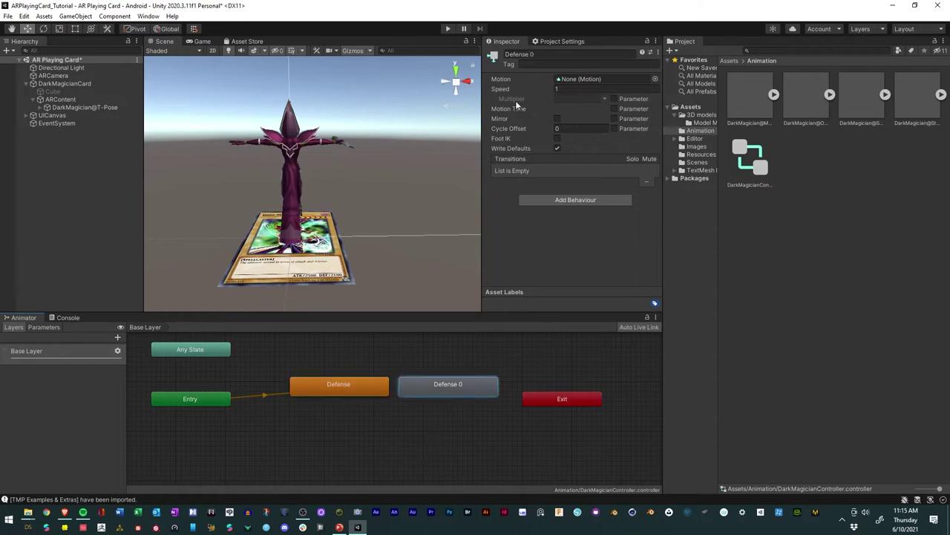
click(368, 385)
click(518, 54)
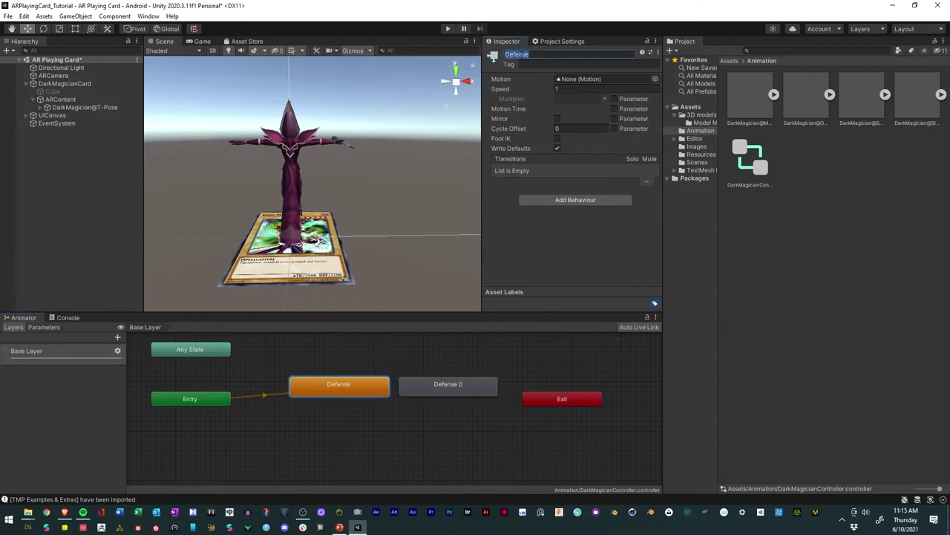
key(BackSpace)
key(Return)
Step: Rename the Defense 0 state to Defense
click(458, 390)
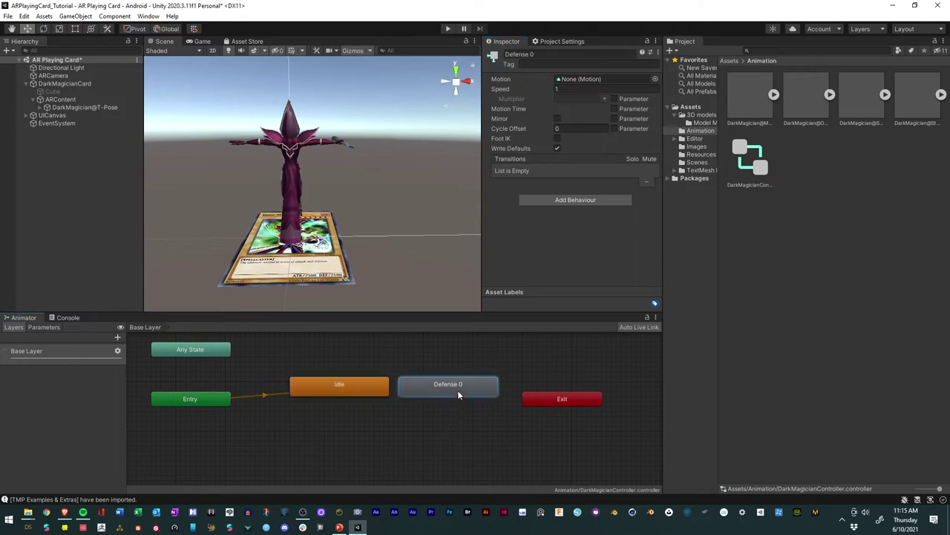
click(547, 54)
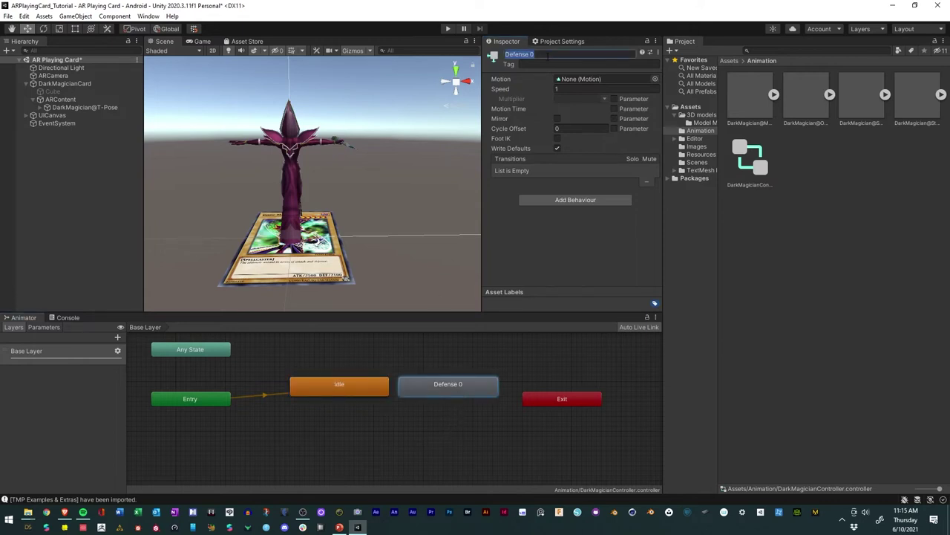
click(448, 446)
Step: Create a third empty state in the Base Layer graph and name it Attack
right_click(444, 428)
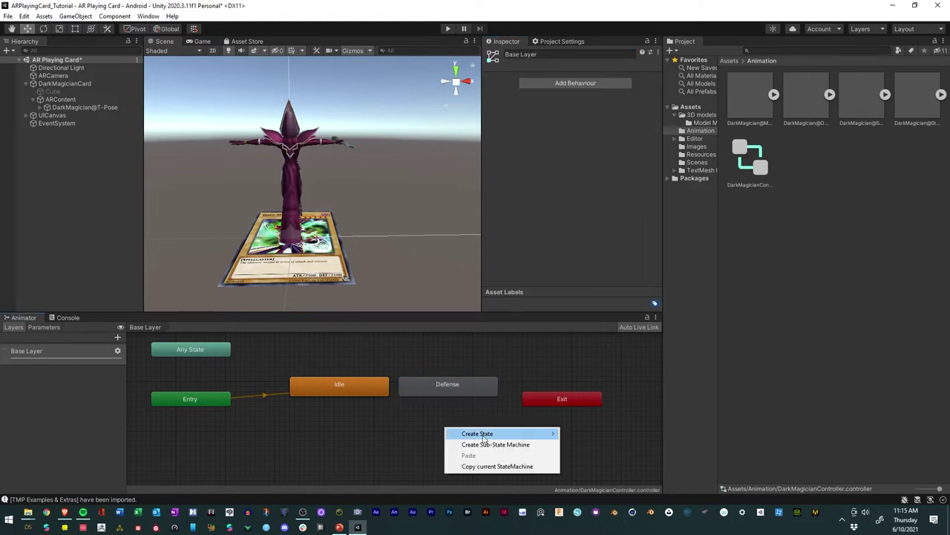
mouse_move(484, 438)
click(559, 435)
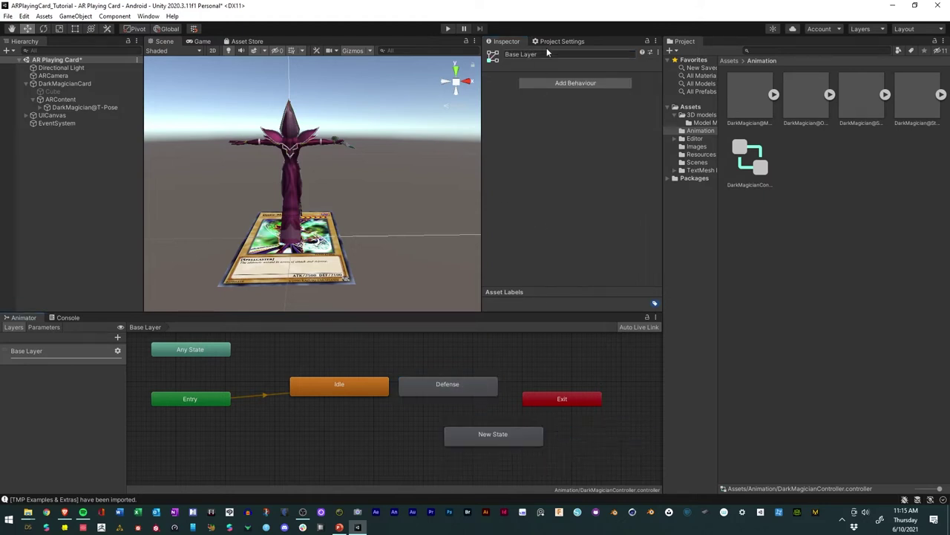
click(524, 434)
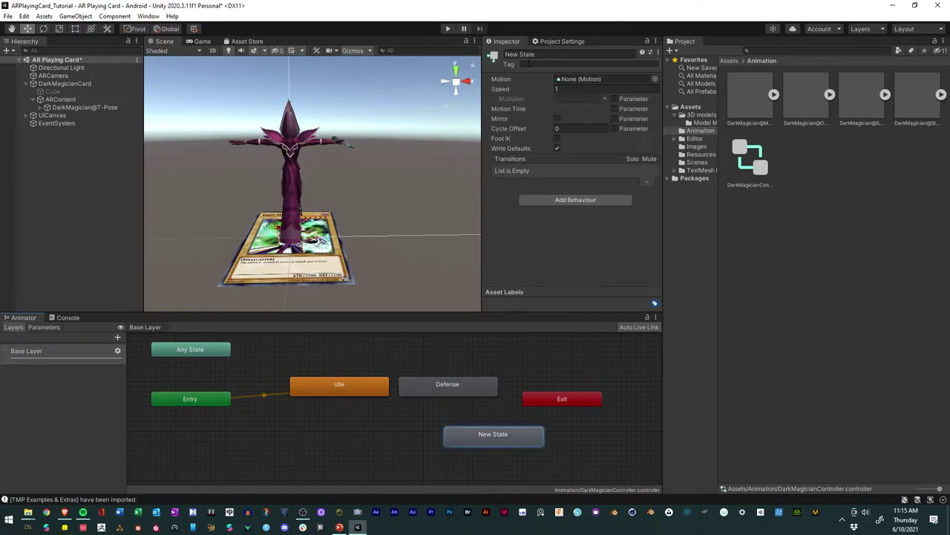
click(520, 54)
text(Attack)
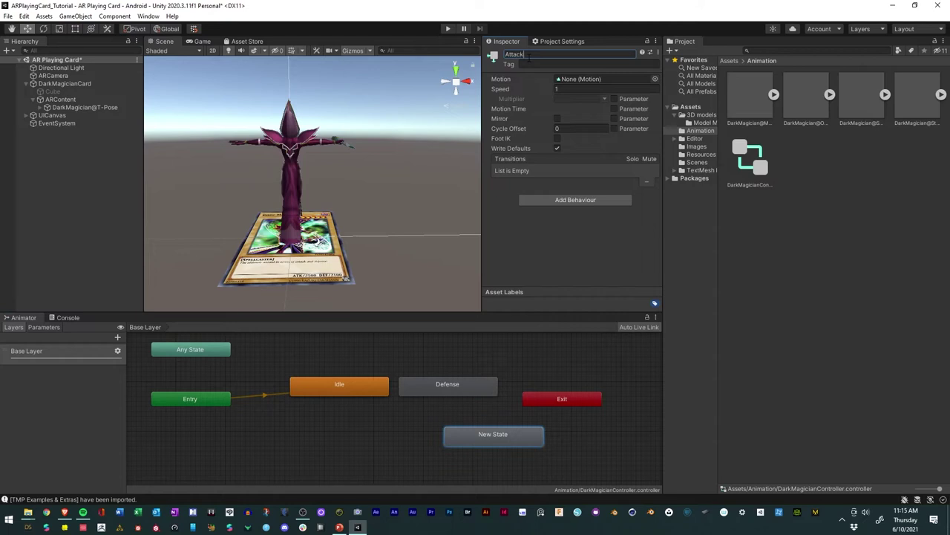
key(Return)
Step: Arrange the state graph in one row, ordering the nodes Idle, Attack, Defense and Exit
drag(569, 403, 628, 393)
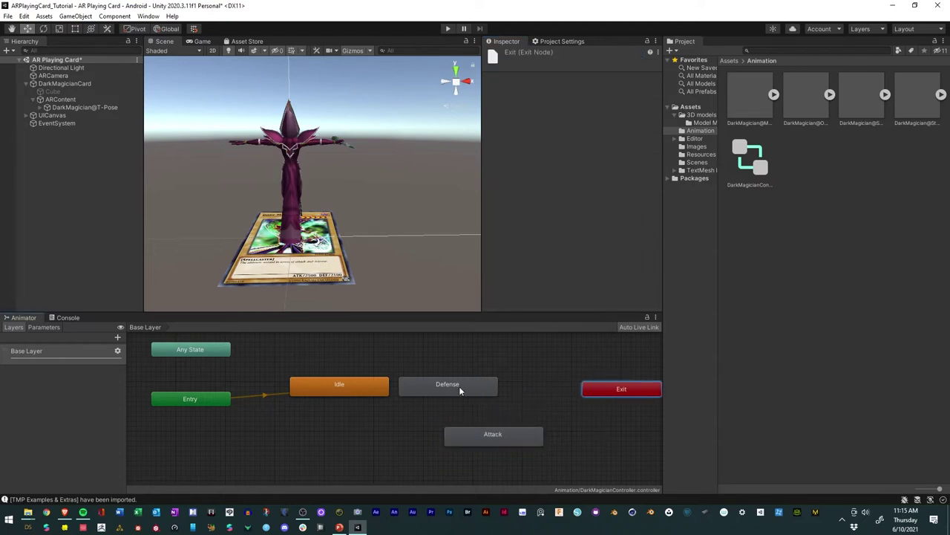
drag(458, 386, 539, 390)
drag(463, 426, 311, 385)
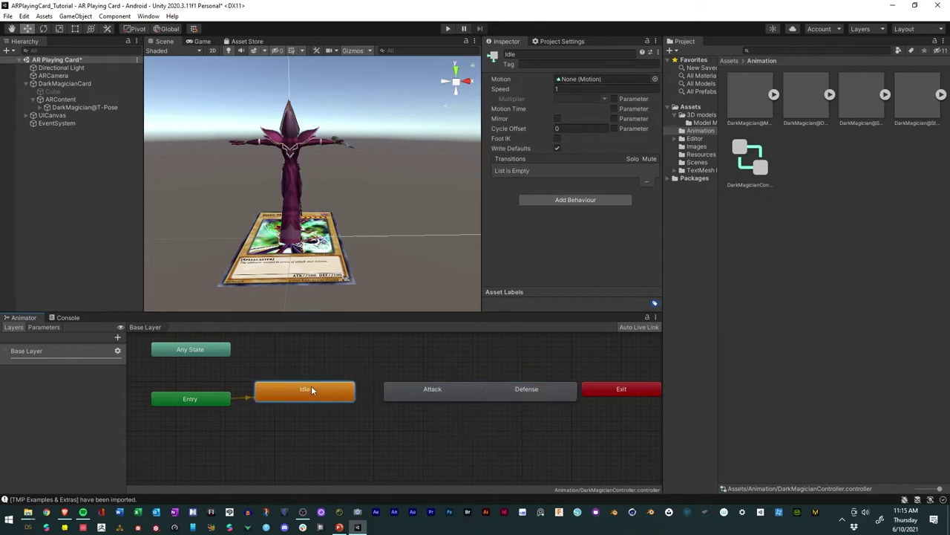
drag(395, 392, 392, 392)
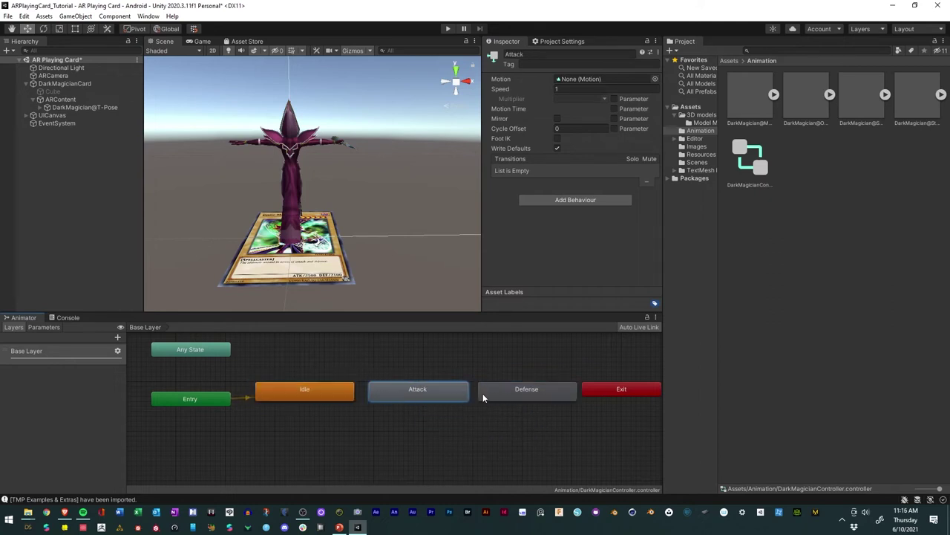
click(513, 397)
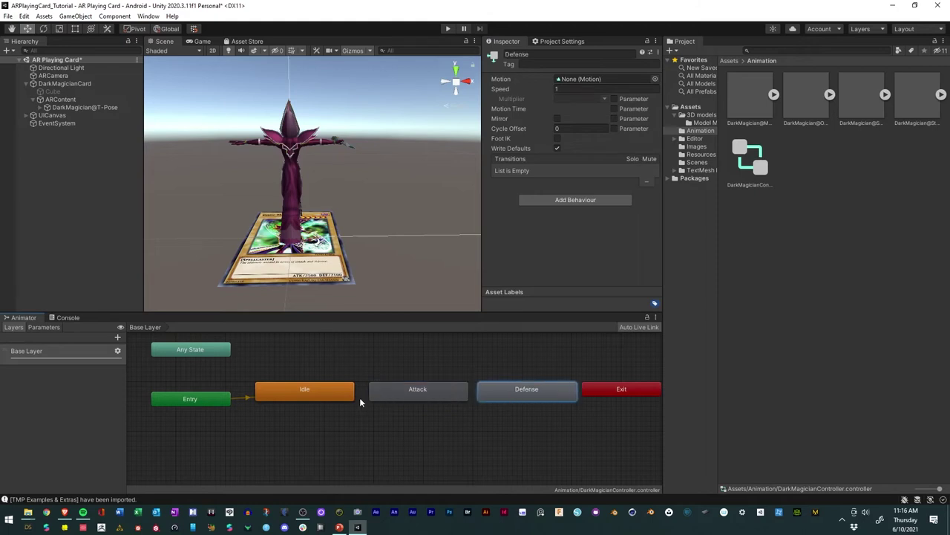
click(333, 444)
Step: Assign the Orc Idle clip as the Motion of the Idle state
click(311, 396)
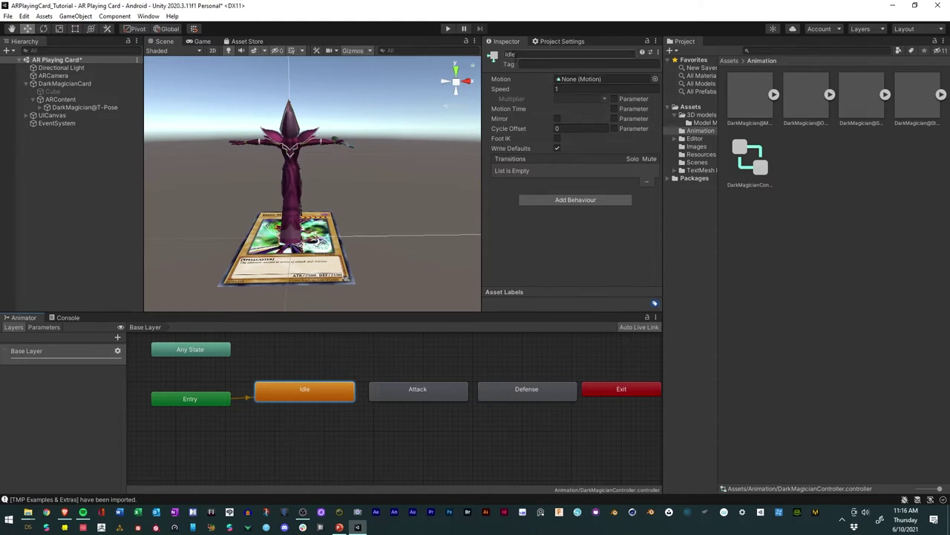
click(654, 79)
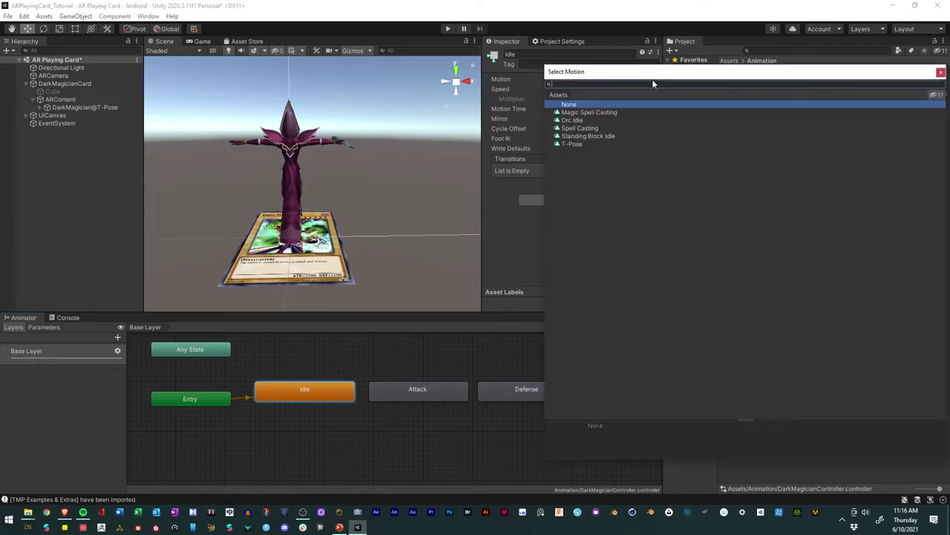
drag(653, 83, 339, 146)
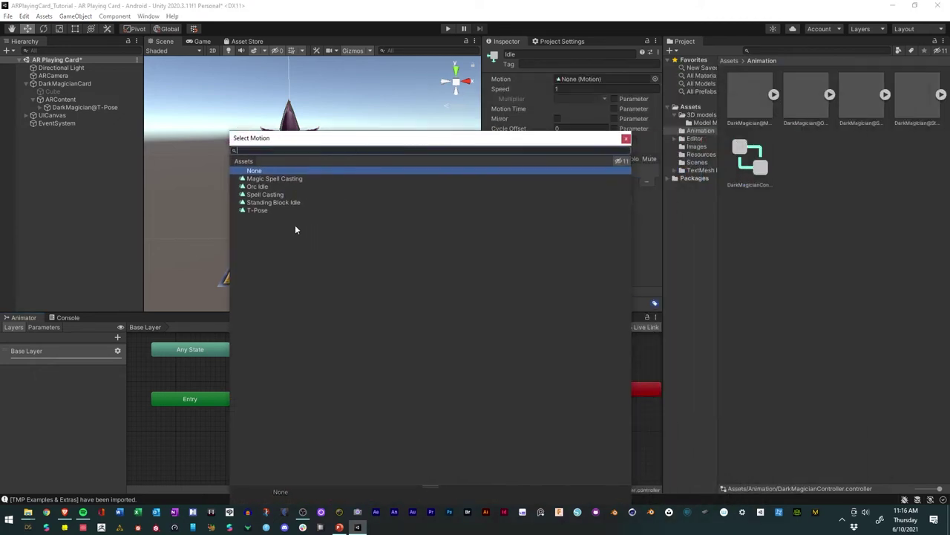
double_click(252, 188)
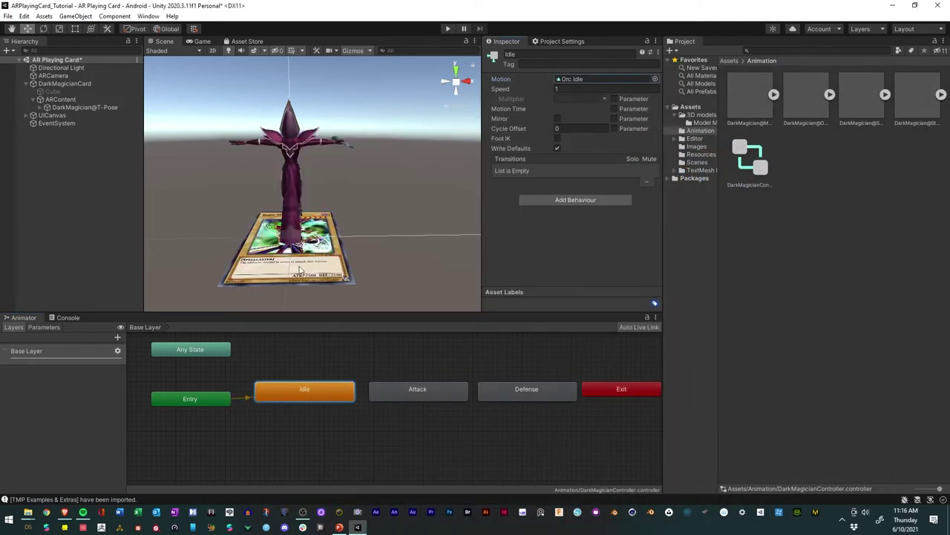
Step: Assign the Magic Spell Casting clip as the Motion of the Attack state
click(405, 397)
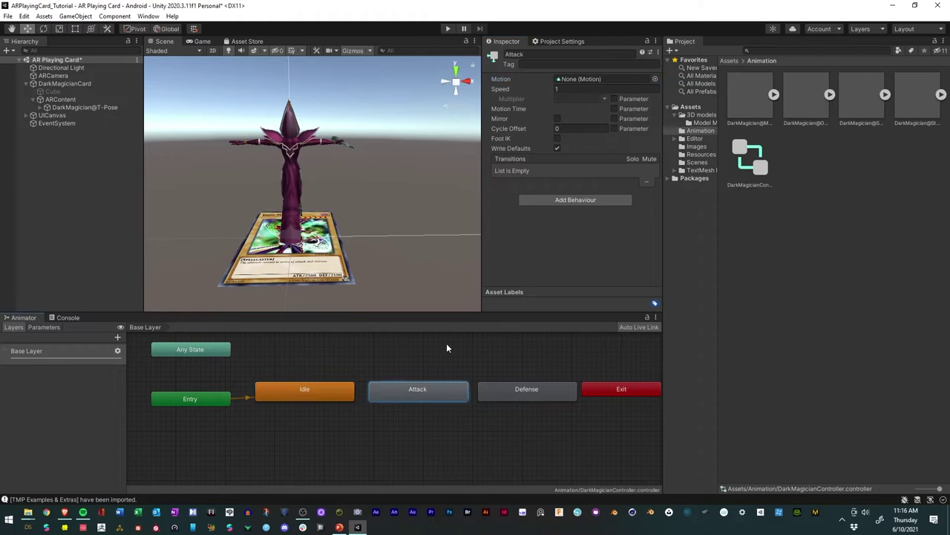
click(654, 80)
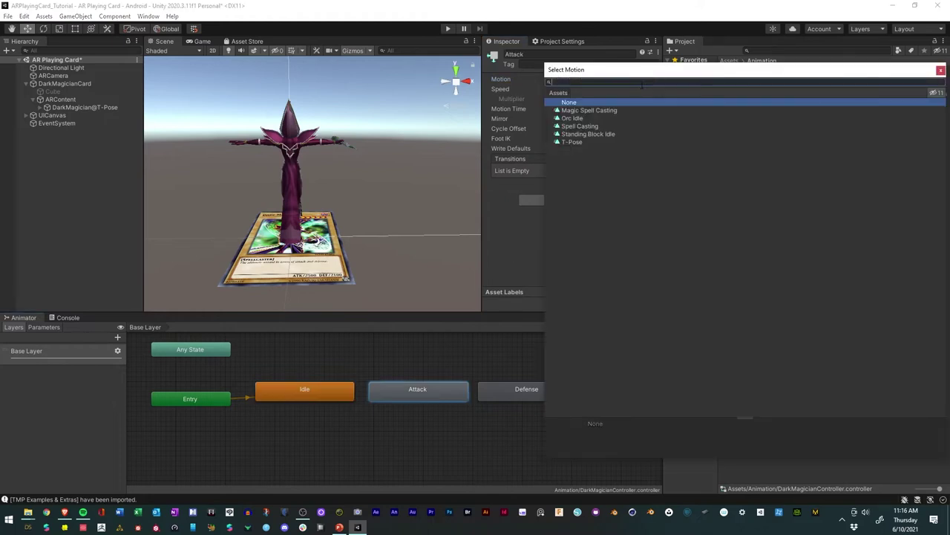
double_click(601, 110)
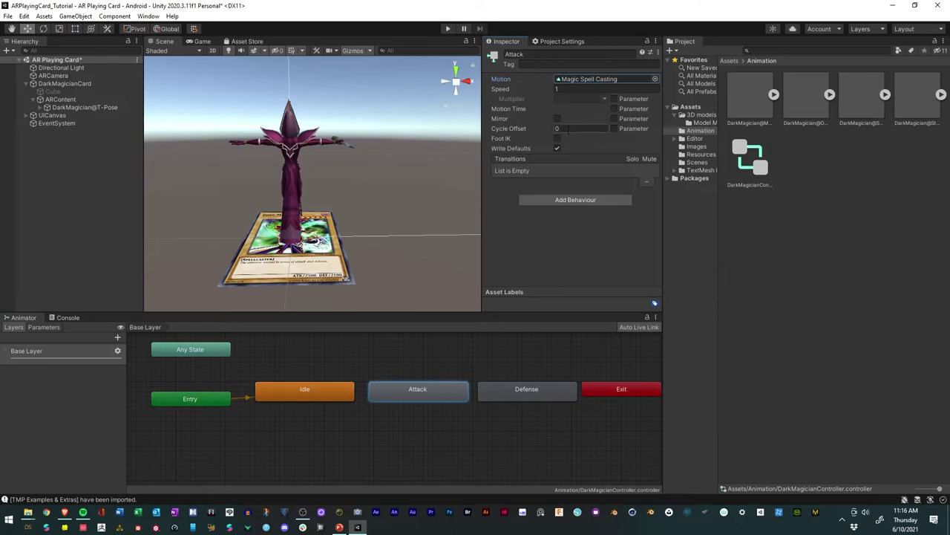
Step: Assign the Standing Block Idle clip as the Motion of the Defense state
click(522, 394)
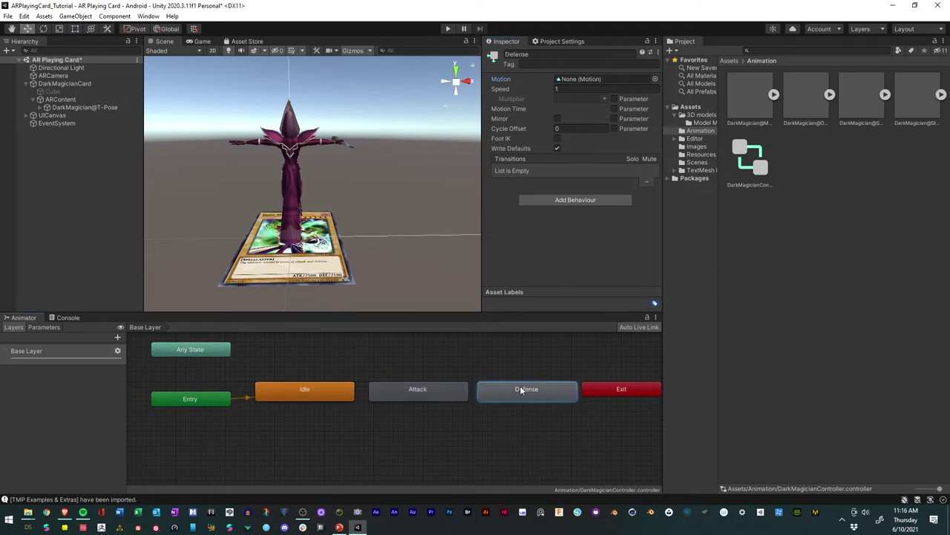
click(654, 79)
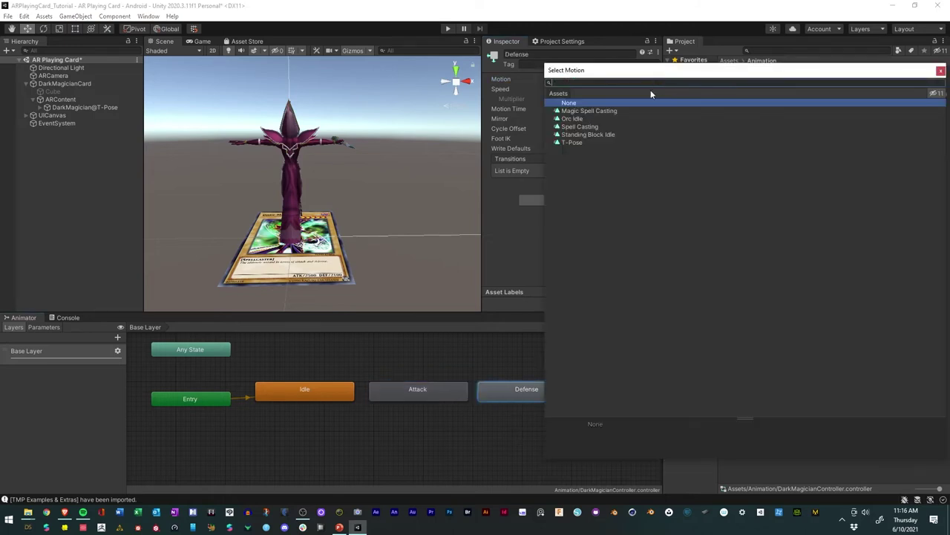
double_click(590, 135)
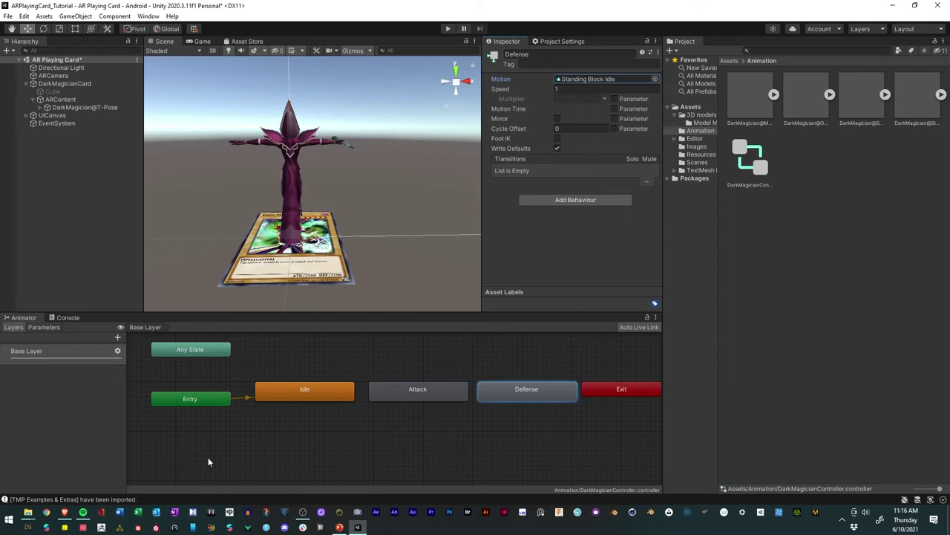
Step: Locate the Orc Idle clip used by the Idle state and play its animation preview on the model
alt+drag(342, 221, 231, 275)
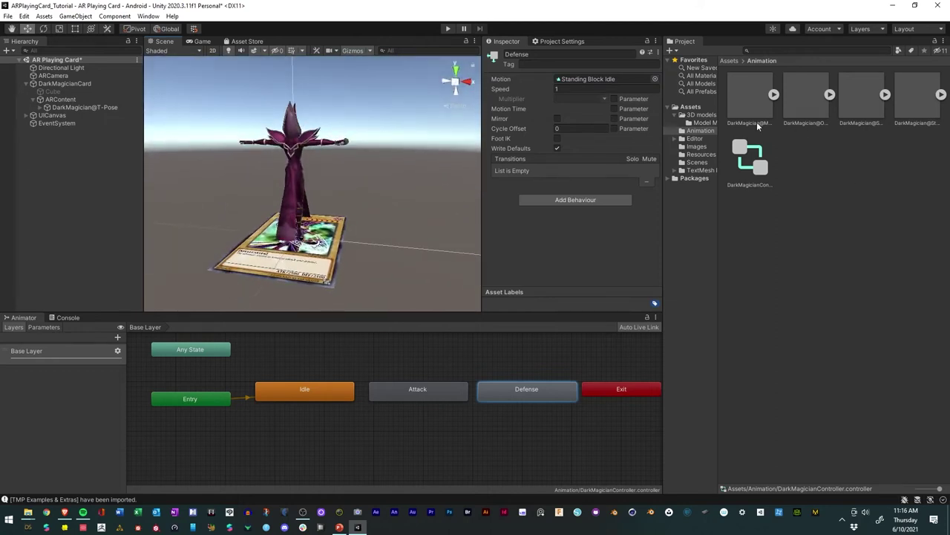
click(307, 392)
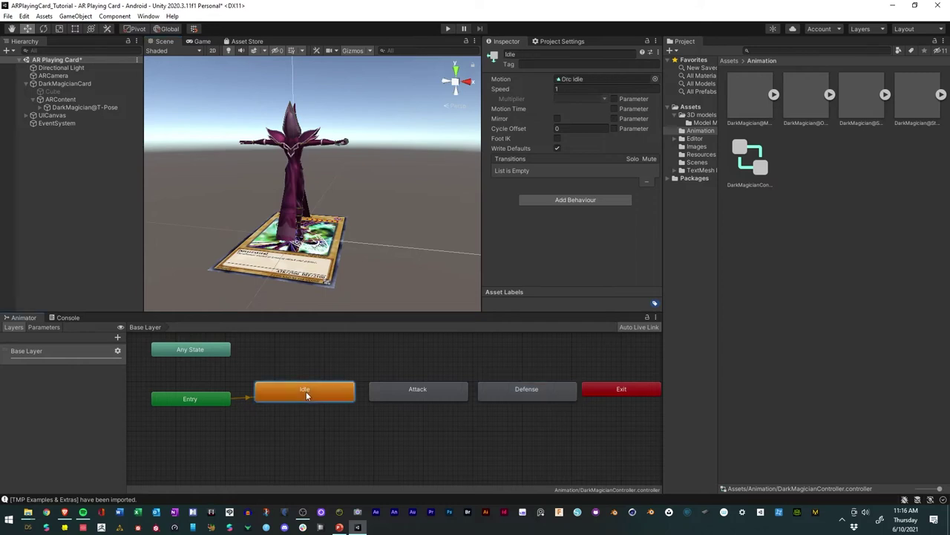
click(568, 81)
click(754, 217)
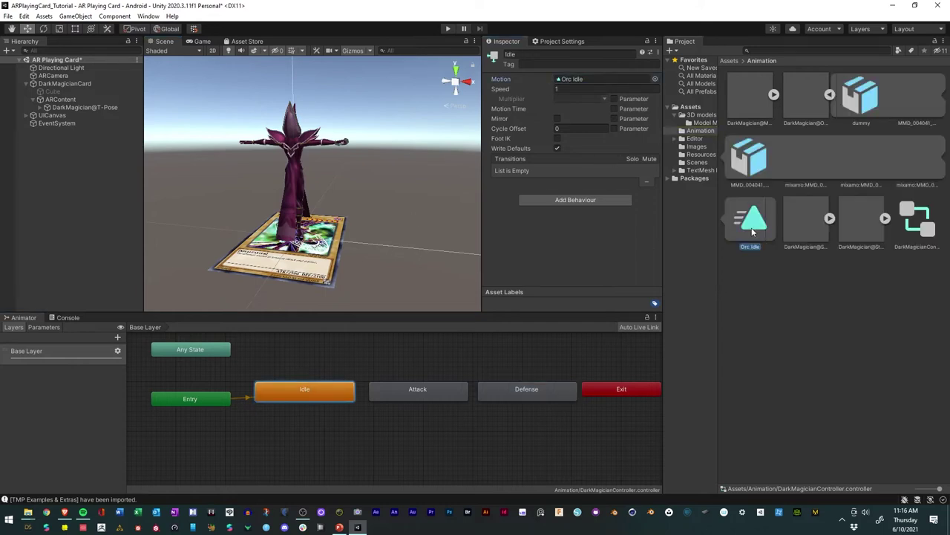
click(489, 115)
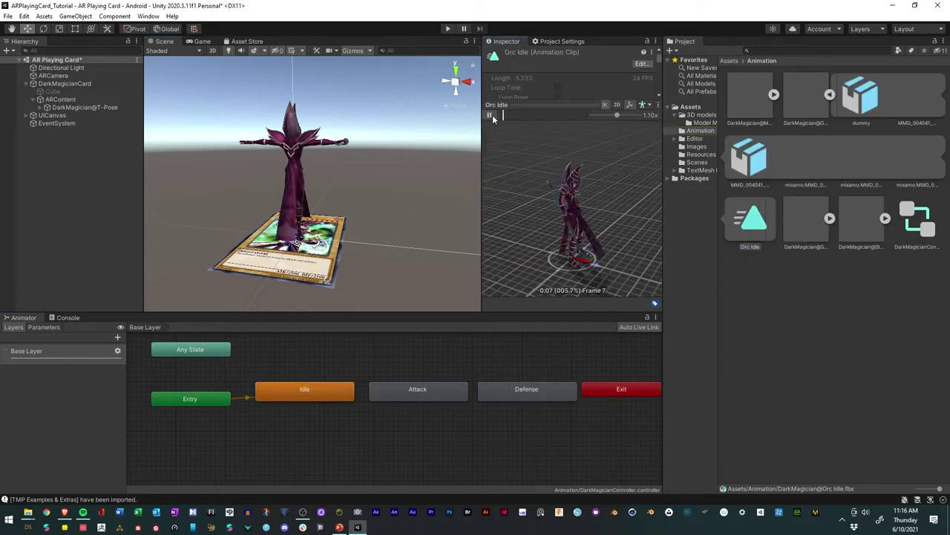
mouse_move(614, 249)
mouse_down()
mouse_move(585, 235)
mouse_move(605, 257)
mouse_up()
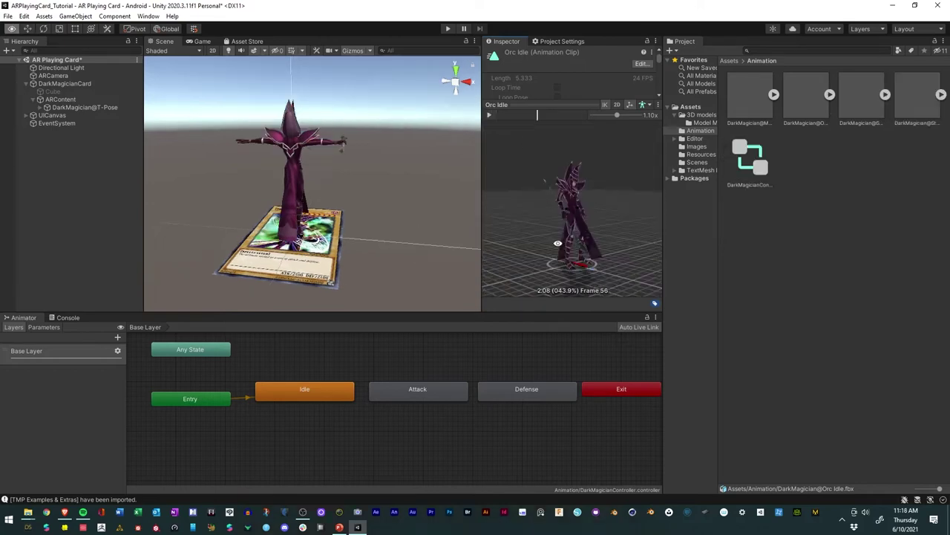
drag(451, 282, 588, 246)
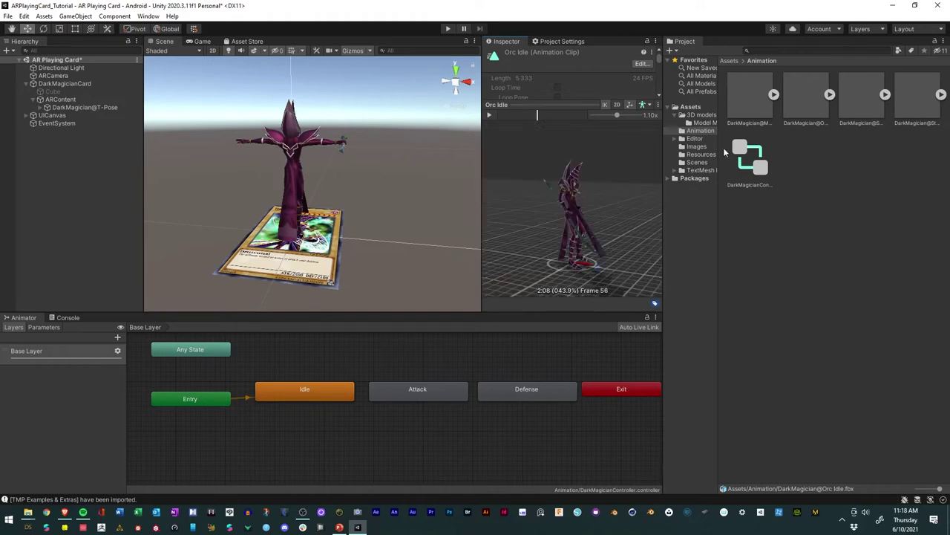
Step: Expand the imported animation assets and add the Spell Casting clip to the graph as a new state below Idle
click(415, 401)
click(498, 399)
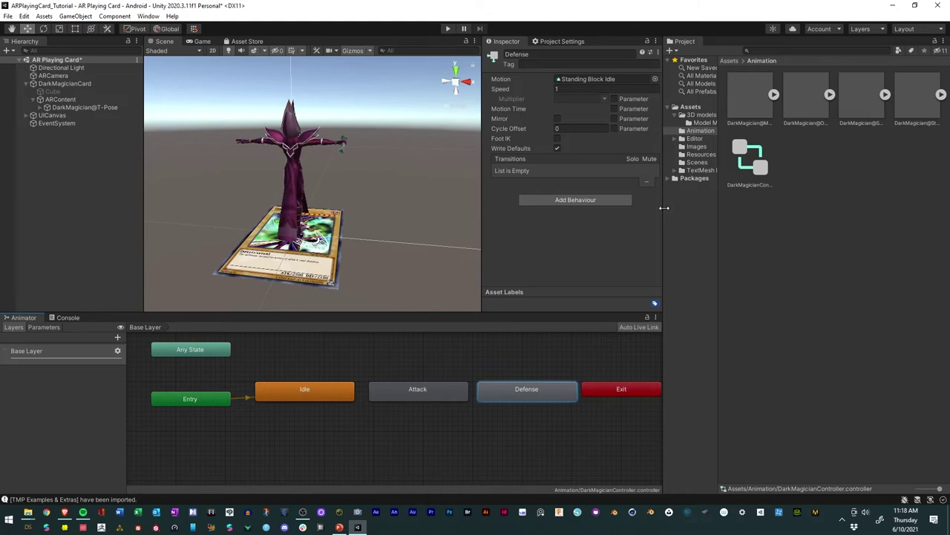
drag(664, 212, 698, 212)
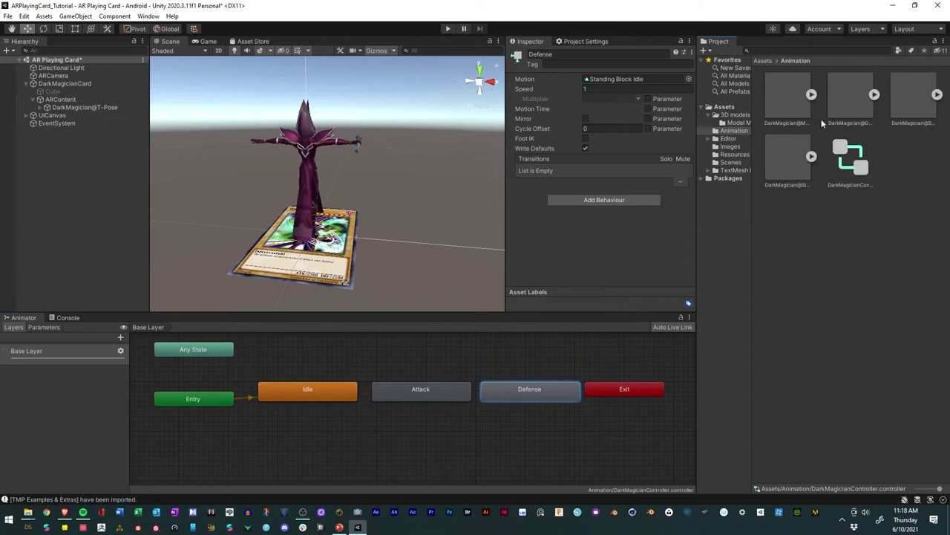
click(811, 158)
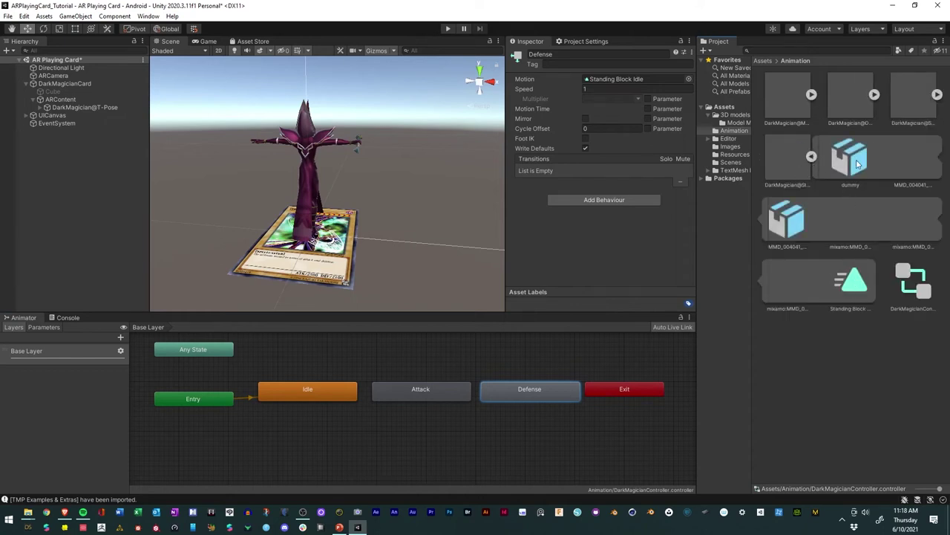
click(937, 95)
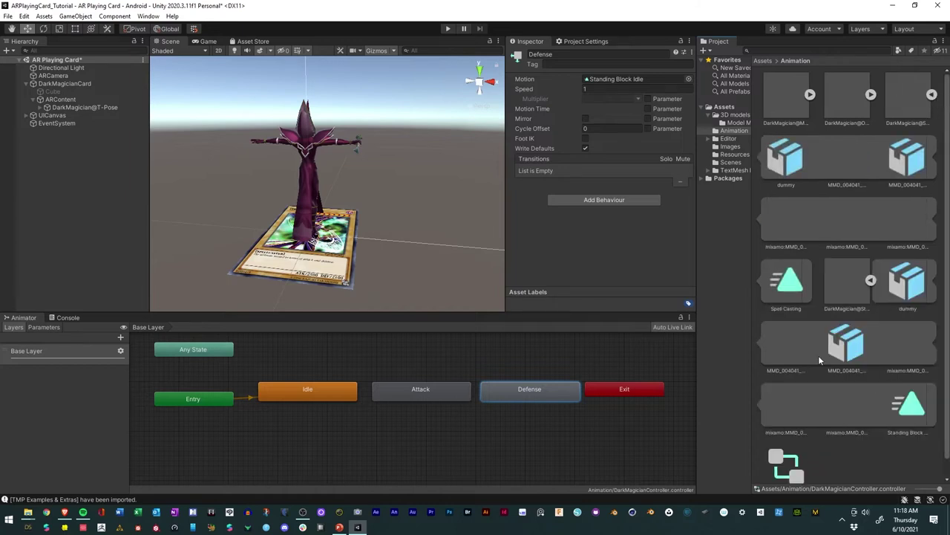
drag(790, 282, 314, 454)
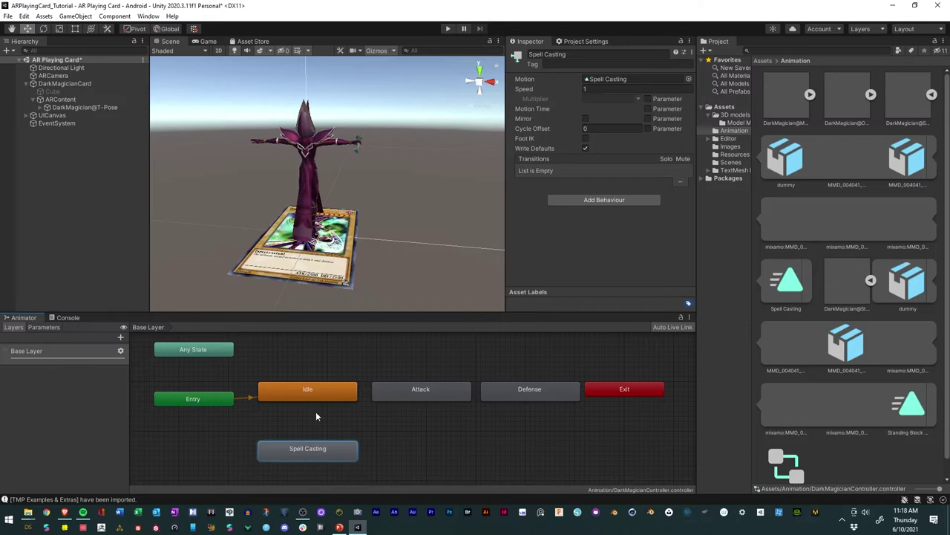
Step: Connect the Idle and Spell Casting states with transitions in both directions
click(320, 391)
right_click(320, 392)
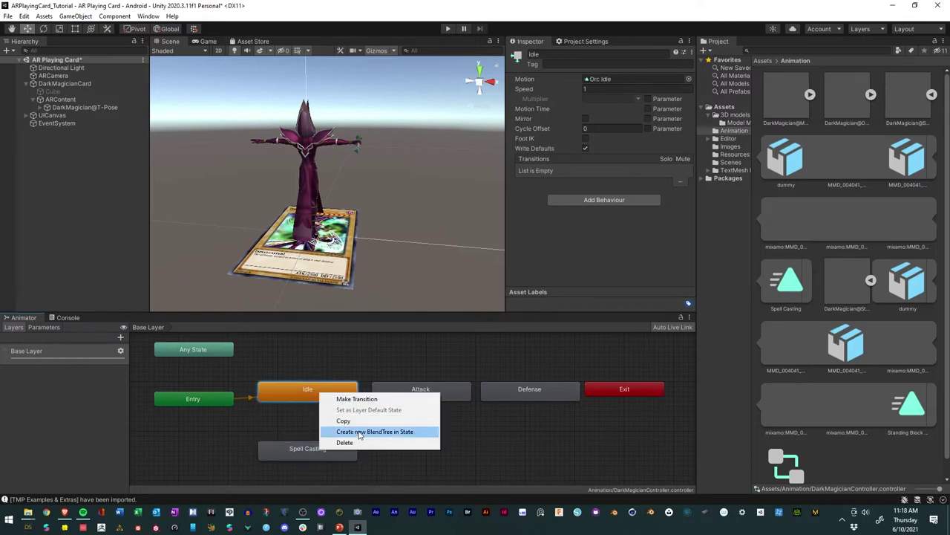
click(357, 398)
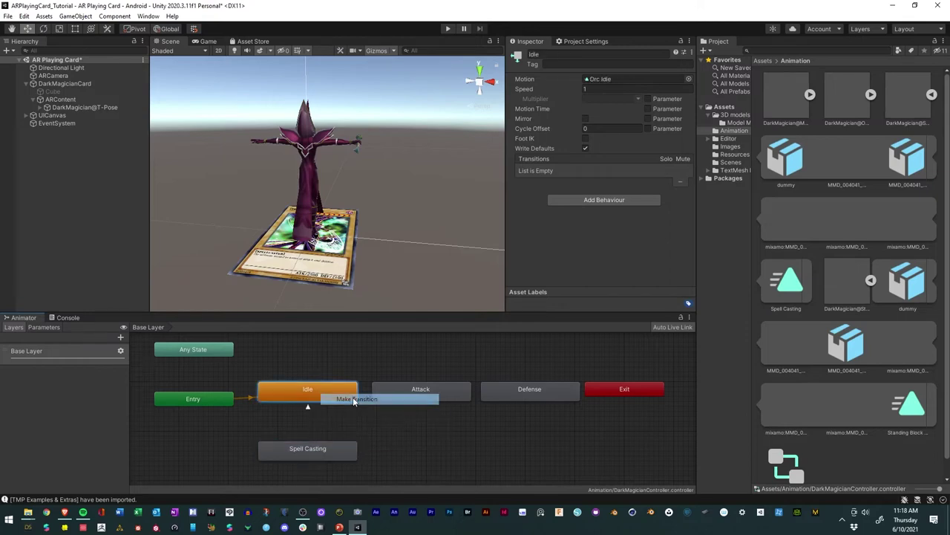
click(334, 455)
right_click(297, 455)
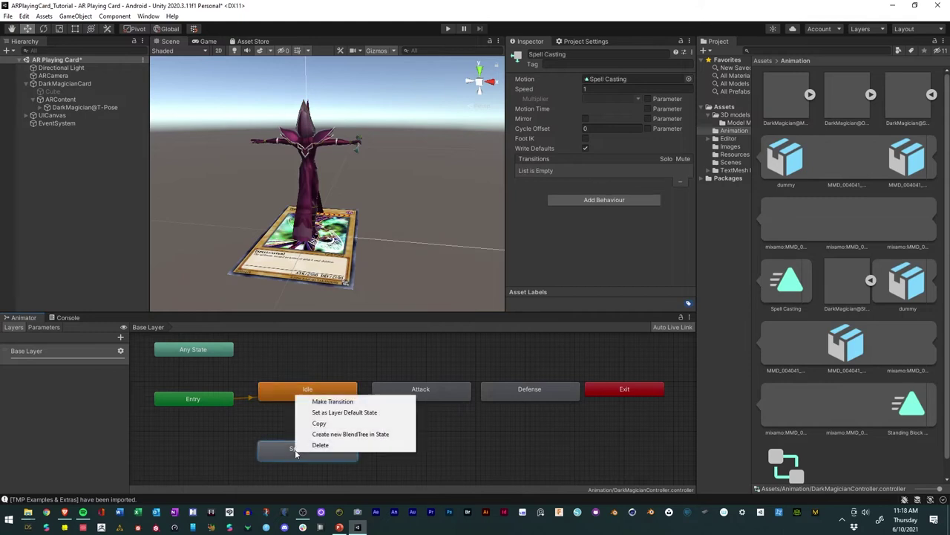
click(315, 398)
click(305, 395)
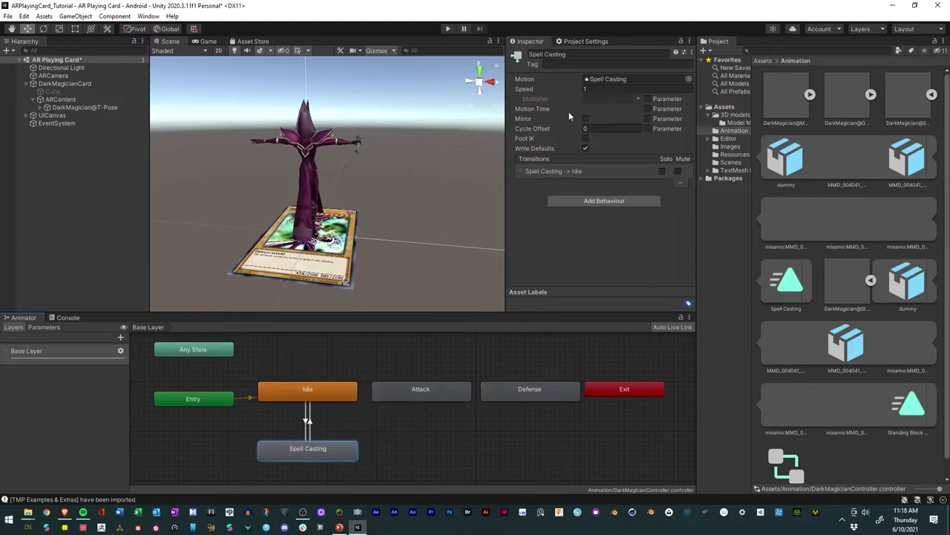
Step: Set the Speed of the Idle state to 2
click(333, 393)
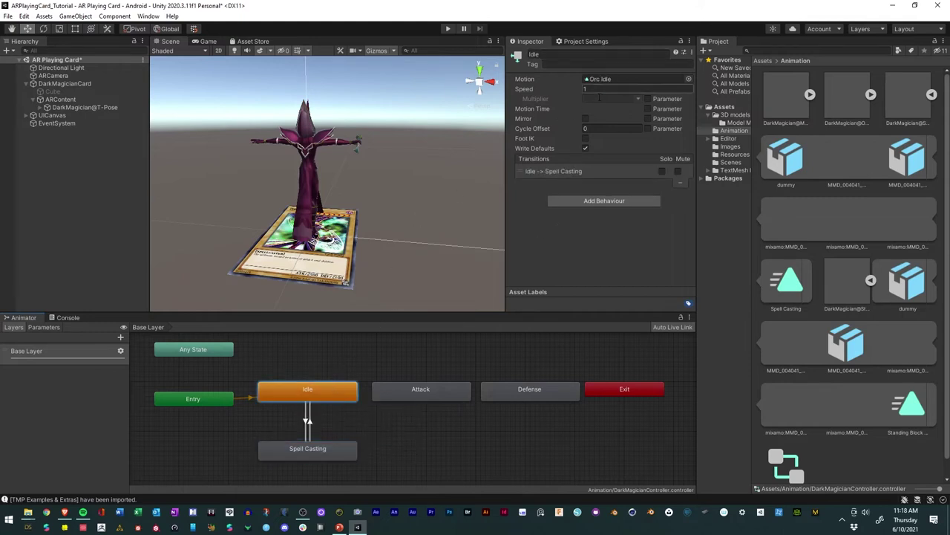
click(594, 89)
click(551, 266)
Step: Move Spell Casting further down, then duplicate the Idle state and place the copy between Idle and Spell Casting
drag(319, 448, 319, 467)
scroll(319, 468, down, 2)
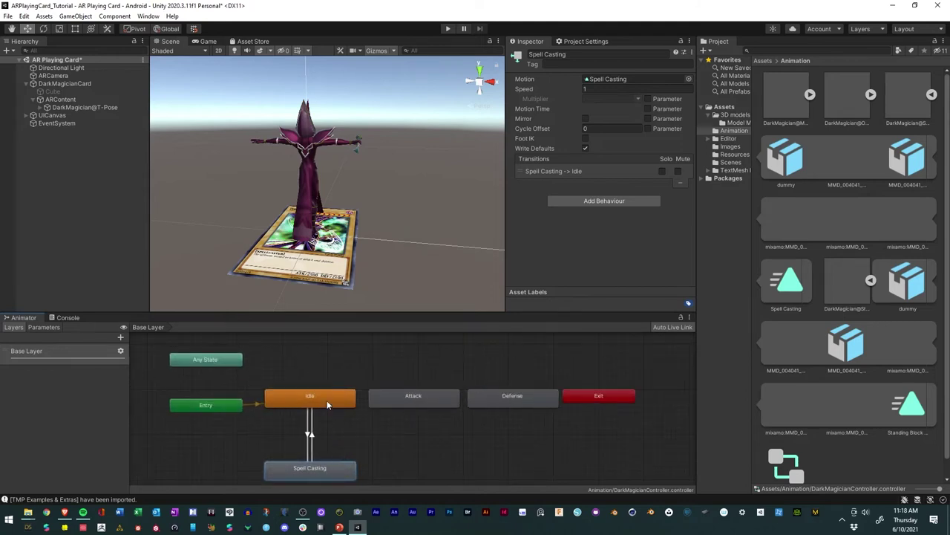
click(327, 405)
key(ctrl+d)
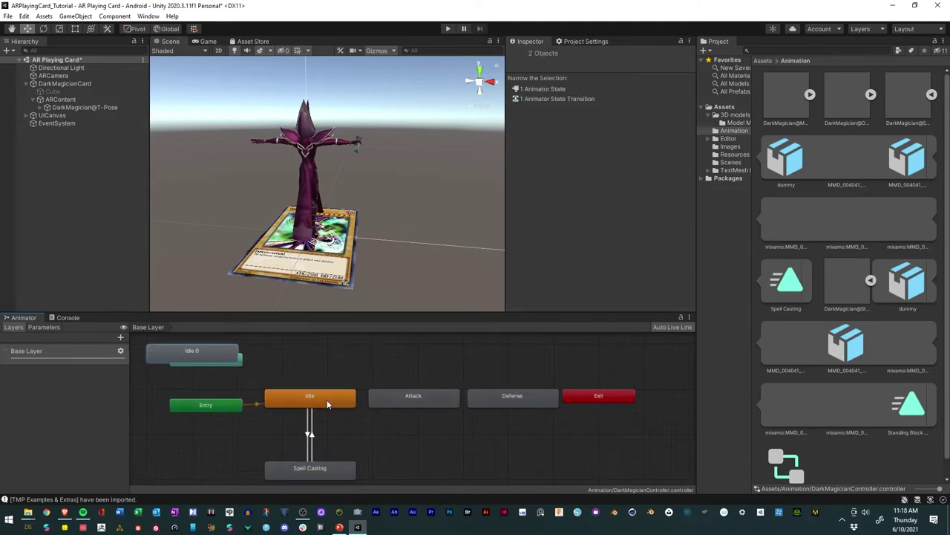
drag(219, 359, 359, 436)
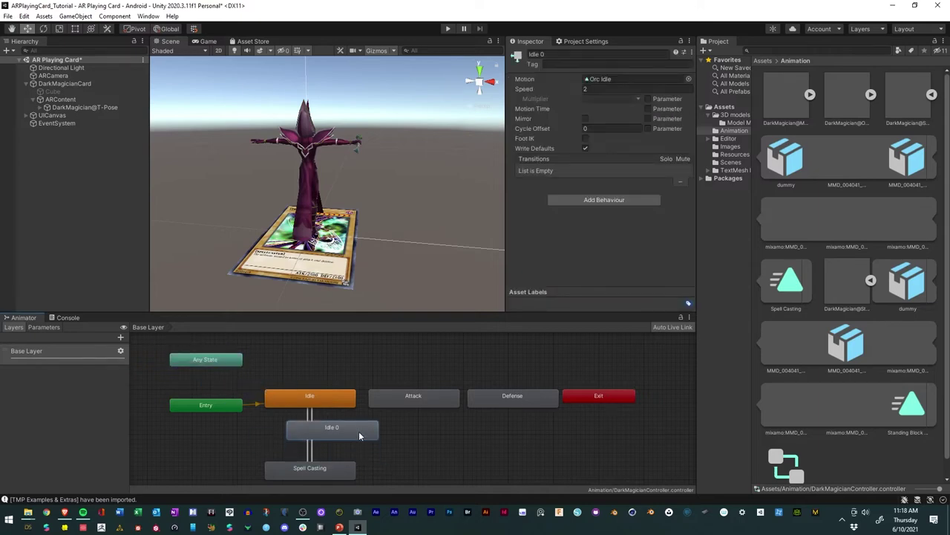
Step: Make a transition from Idle to Idle 0, and delete the transition from Spell Casting back to Idle
right_click(332, 407)
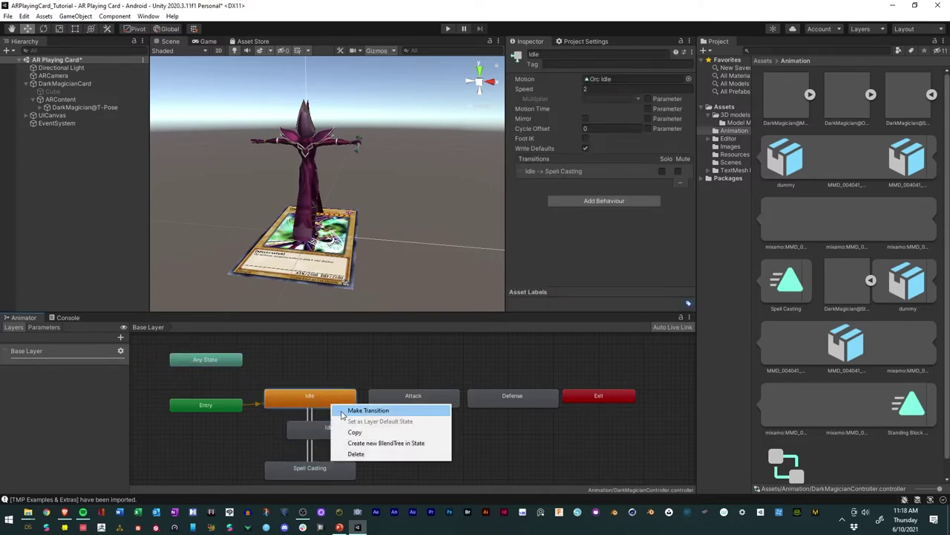
click(353, 411)
click(338, 433)
click(311, 450)
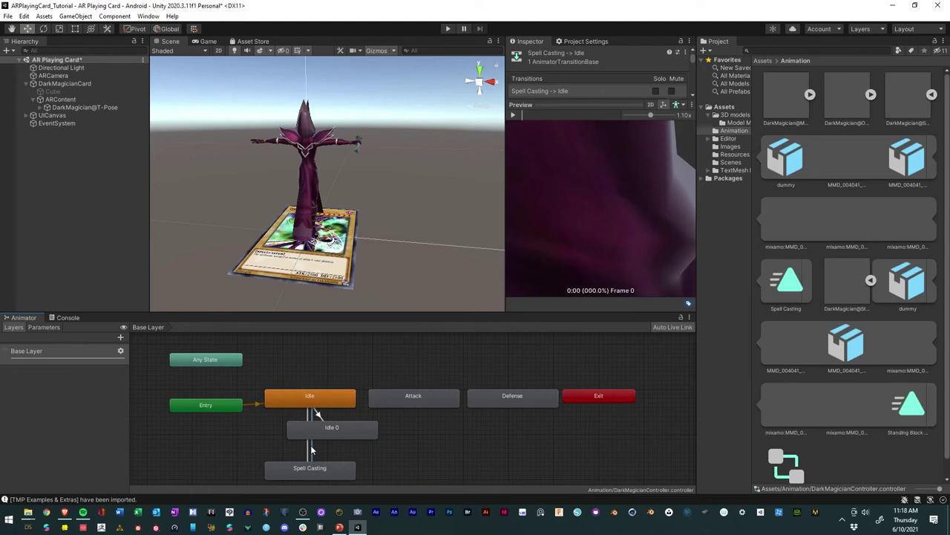
drag(333, 438, 370, 442)
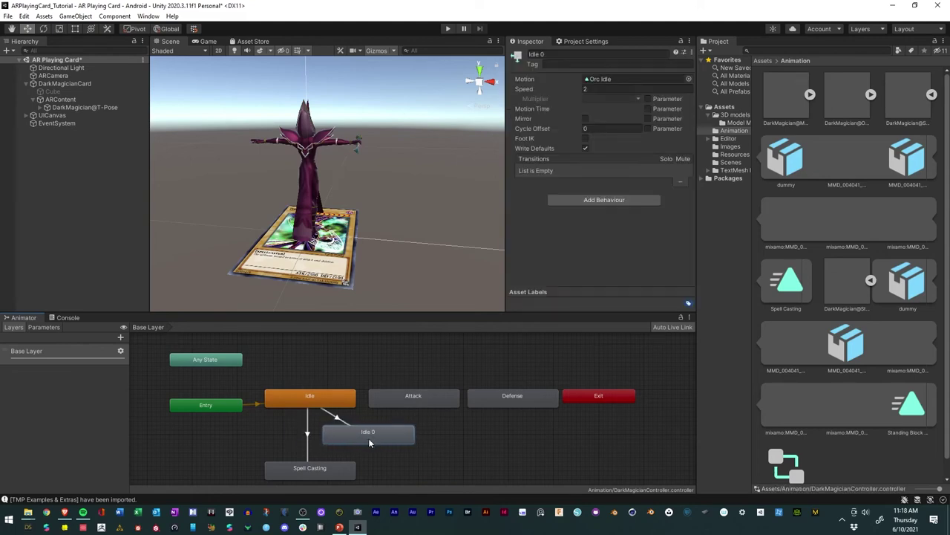
Step: Make a transition from Idle 0 to Spell Casting, and delete the direct transition from Idle to Spell Casting
right_click(369, 443)
click(382, 442)
click(336, 473)
click(309, 436)
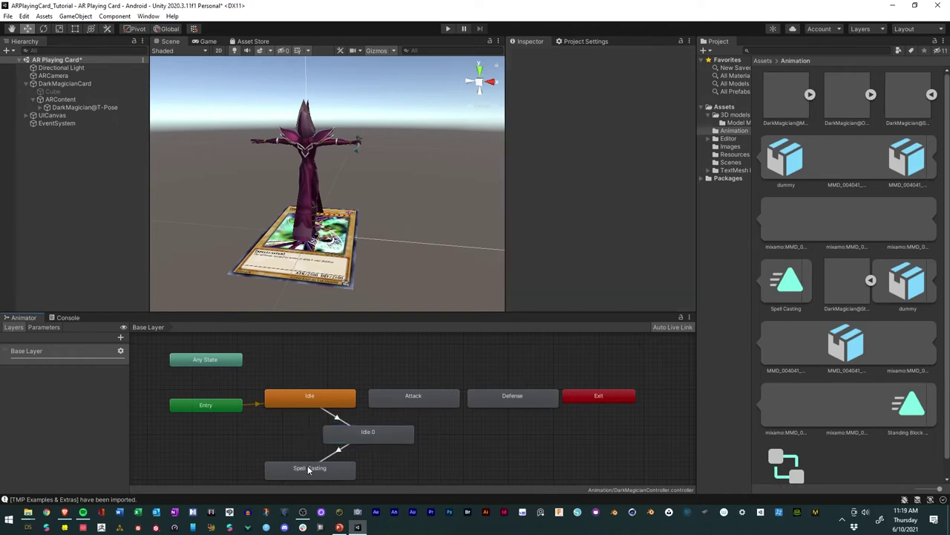
Step: Make a transition from Spell Casting back to Idle to close the loop
right_click(309, 469)
click(319, 416)
click(303, 397)
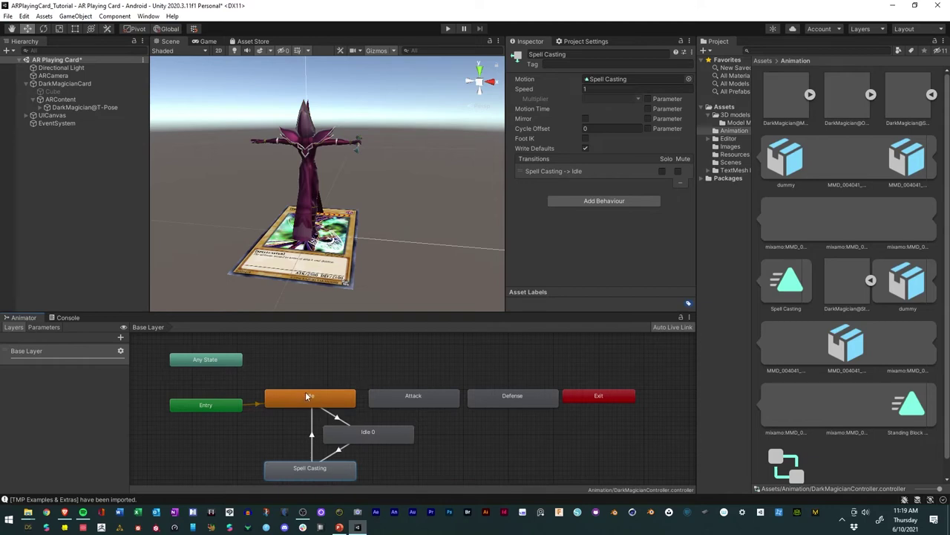
Step: Review the motion, speed and transition settings of the Idle, Idle 0 and Spell Casting states around the loop
click(311, 400)
click(338, 434)
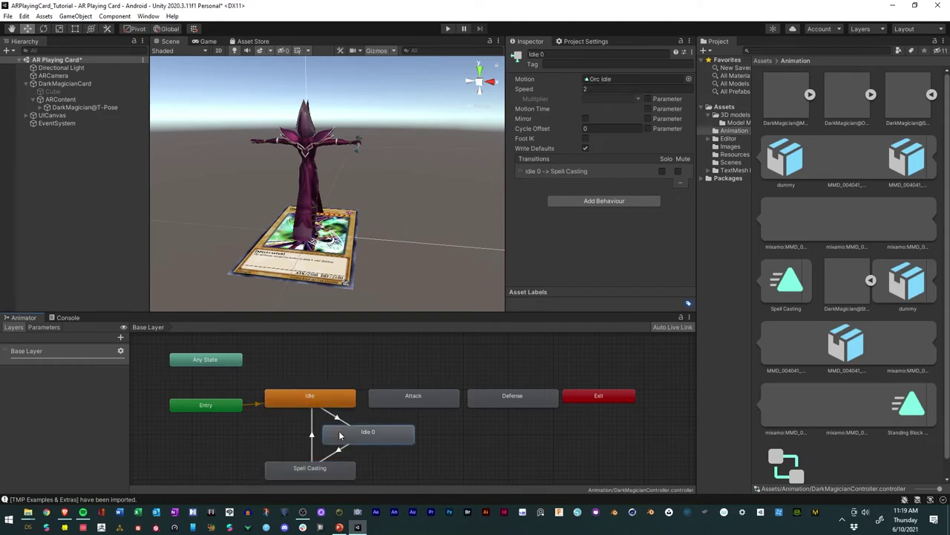
click(326, 471)
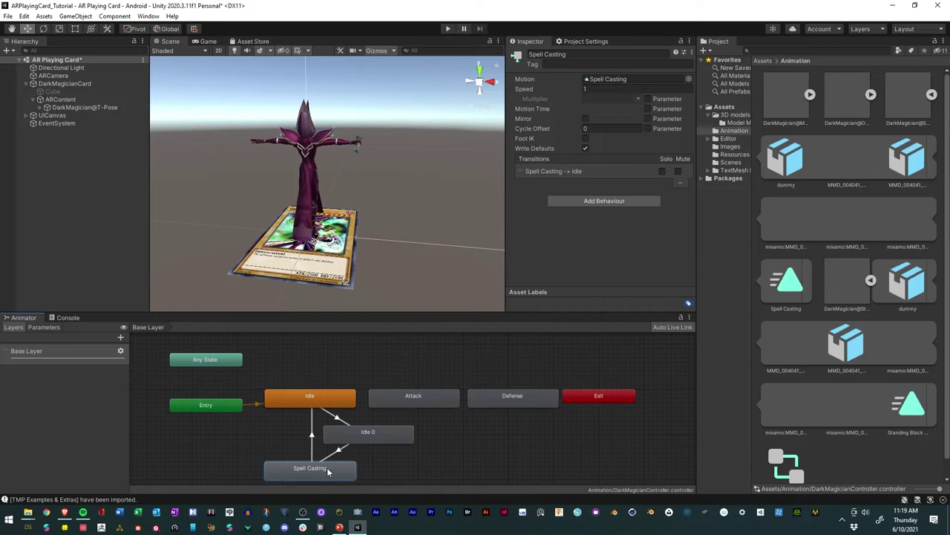
click(298, 406)
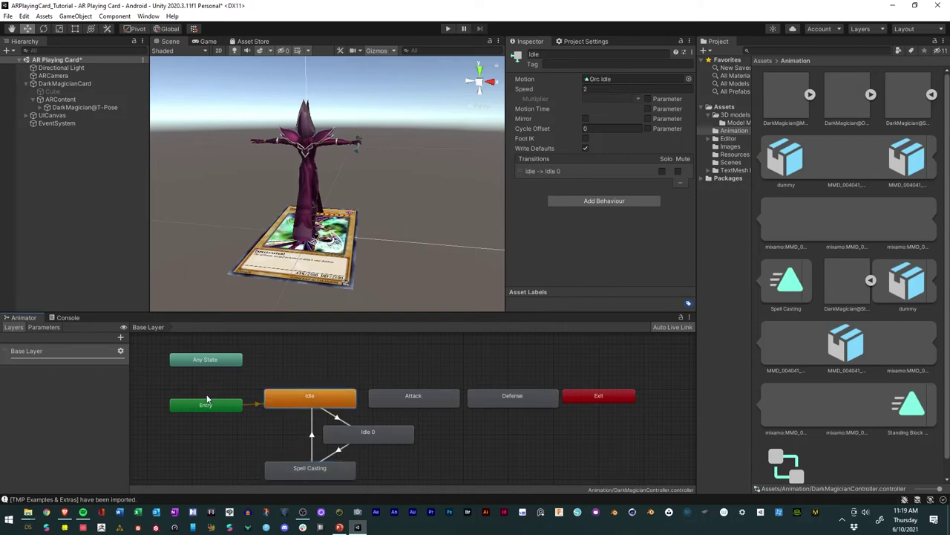
click(345, 431)
click(322, 400)
click(306, 471)
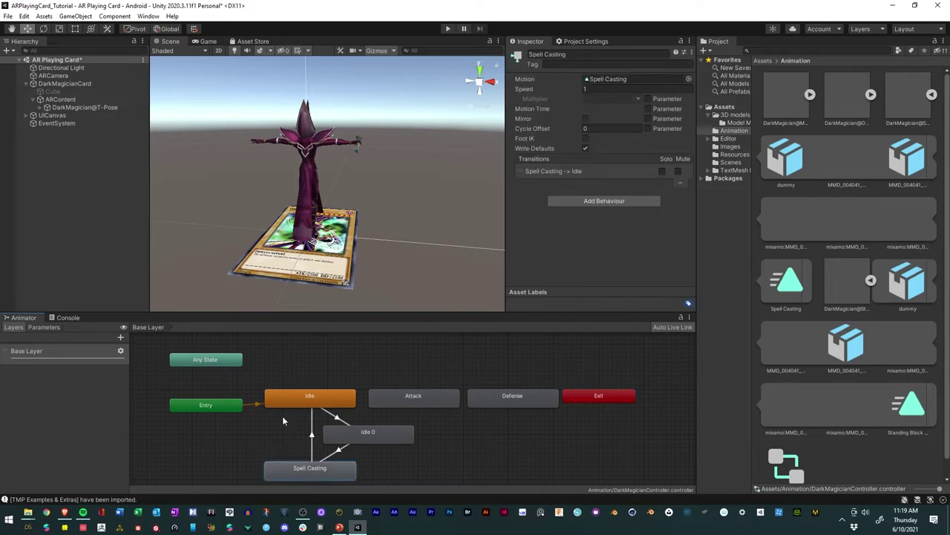
click(260, 423)
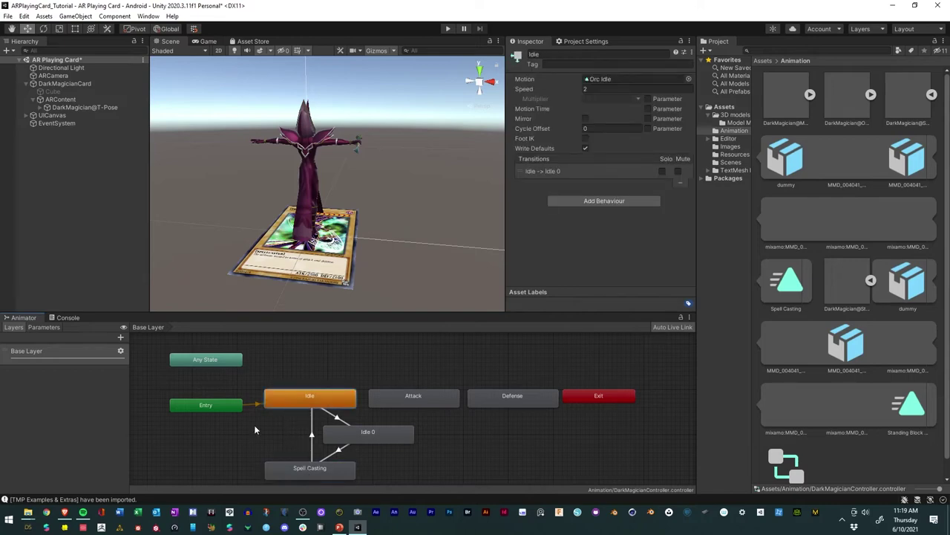
Step: Check the playback speed of the Idle and Idle 0 states
click(309, 394)
click(609, 88)
text(2)
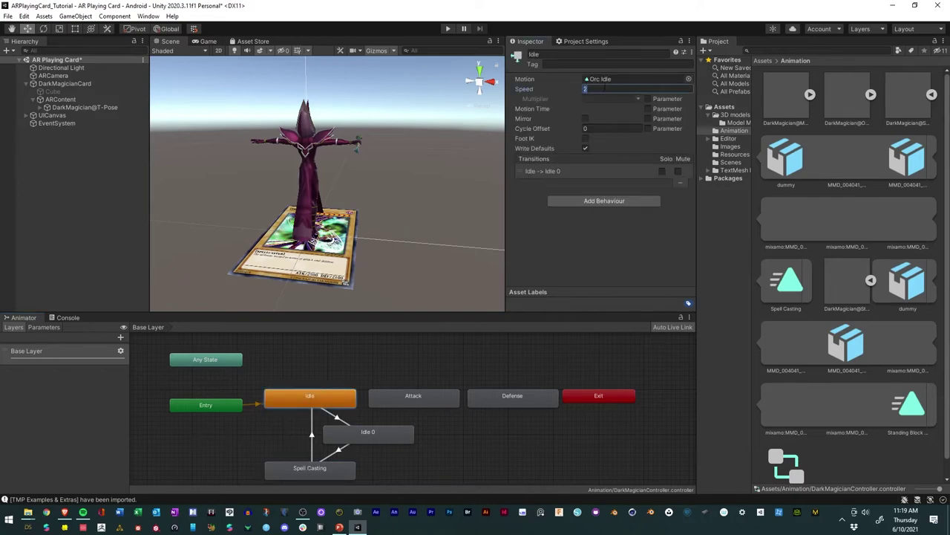
click(379, 432)
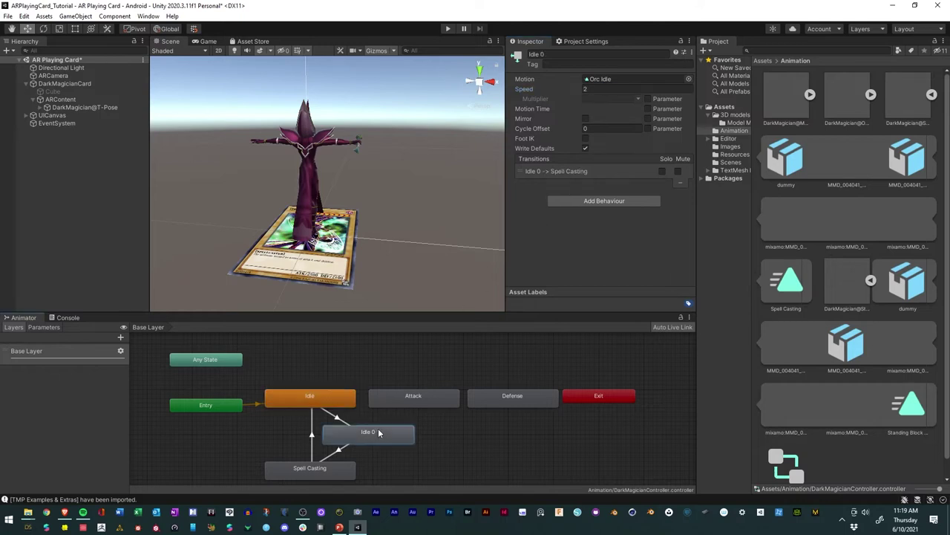
click(608, 88)
click(252, 428)
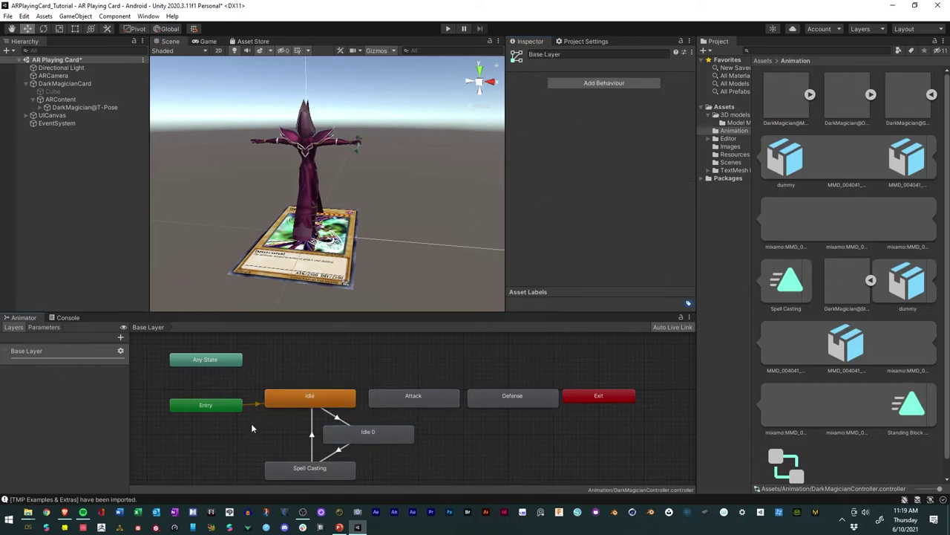
Step: Save the scene and run it in play mode to test the Dark Magician's idle and spell-casting loop on the card
click(8, 15)
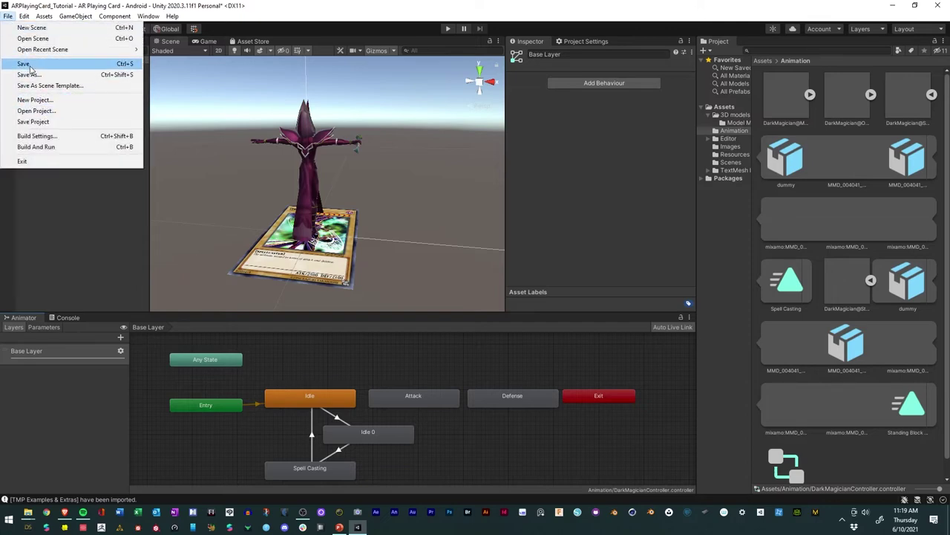
click(28, 64)
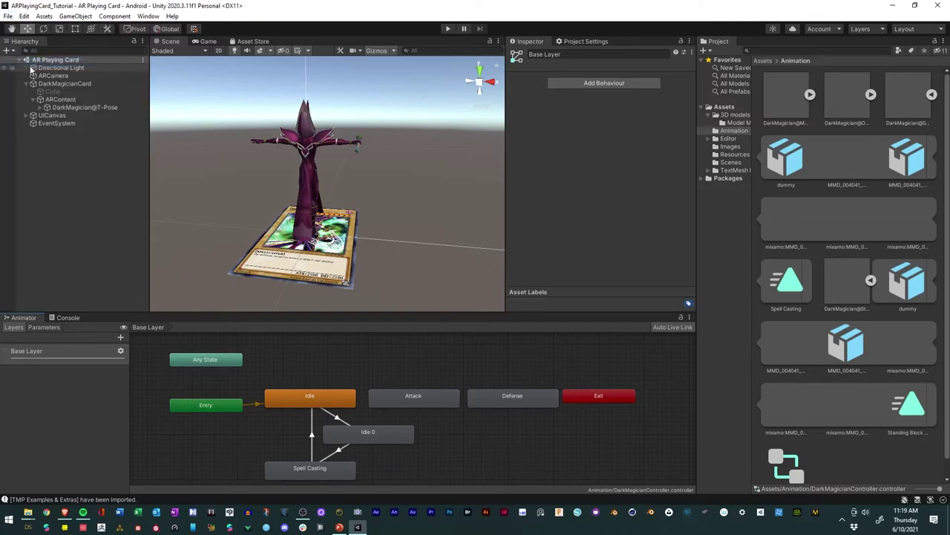
click(449, 28)
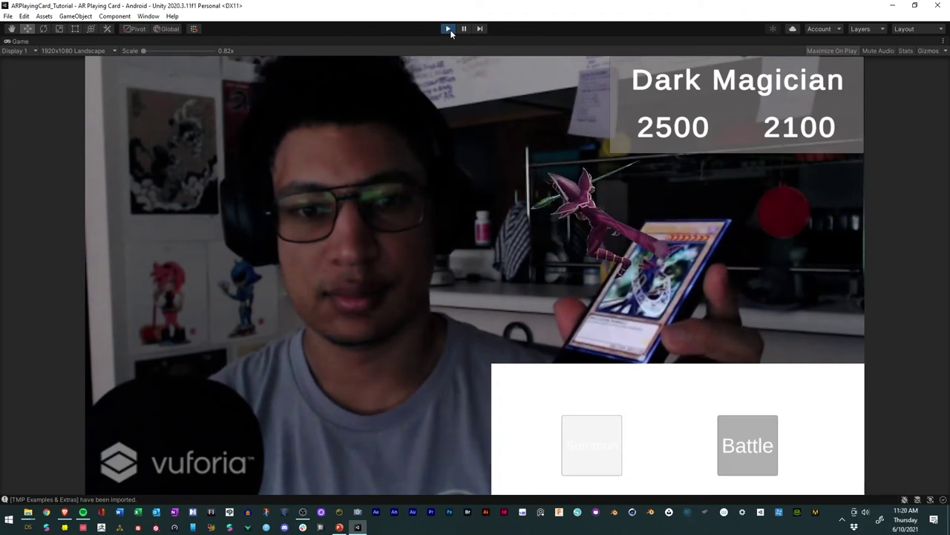
click(448, 29)
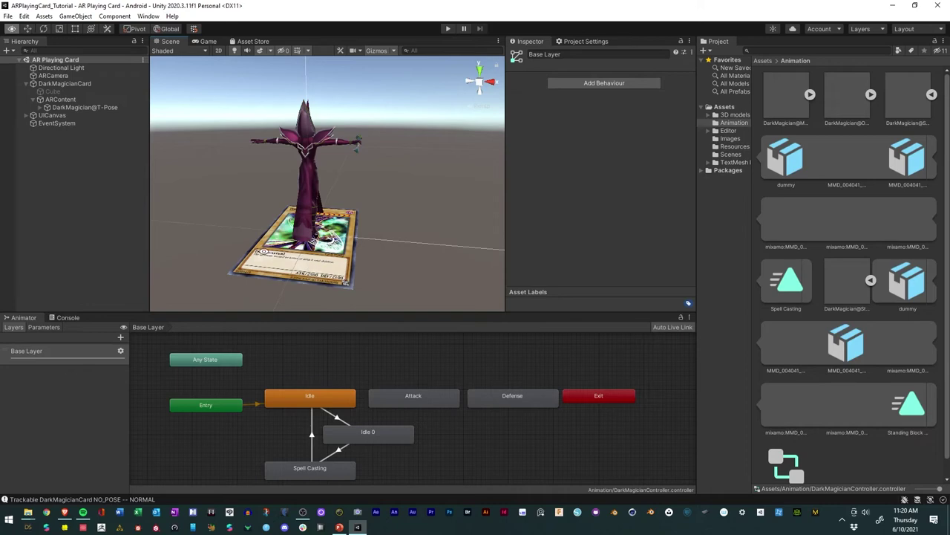
alt+drag(268, 252, 444, 62)
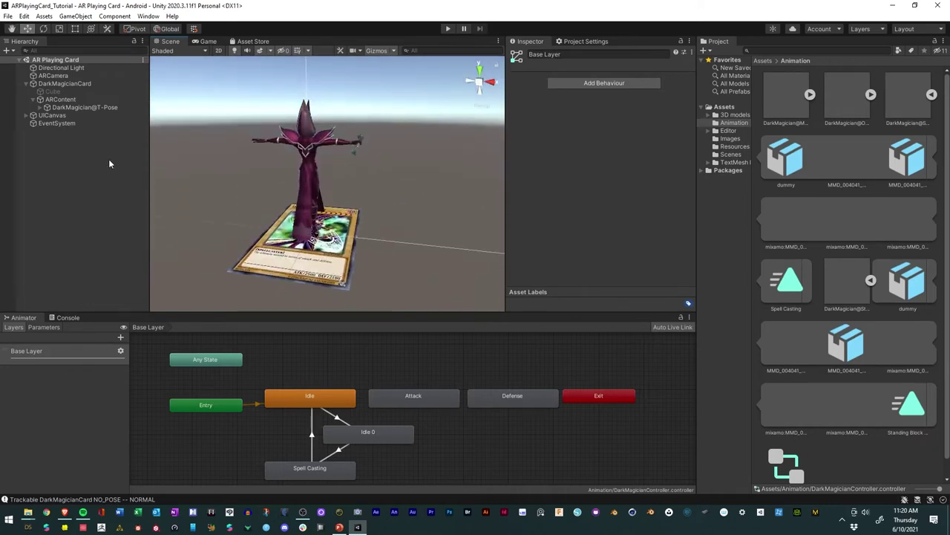
Step: Expand UICanvas in the hierarchy, widen the Scene view and frame the canvas in it
click(27, 115)
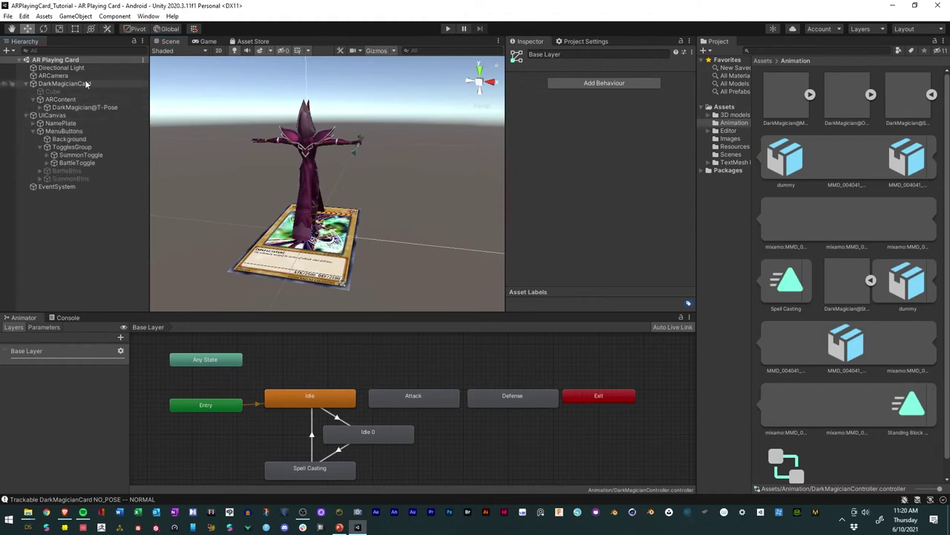
drag(505, 148, 584, 160)
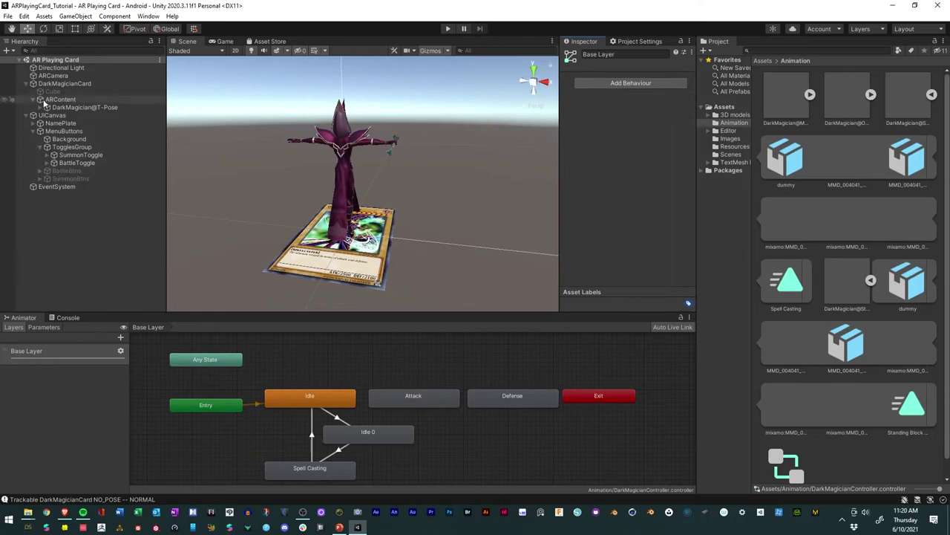
double_click(51, 174)
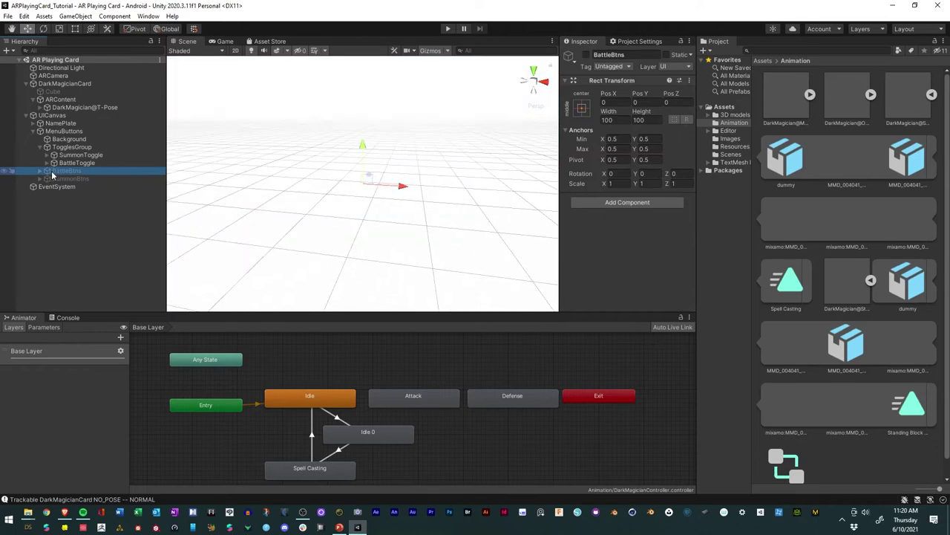
key(alt)
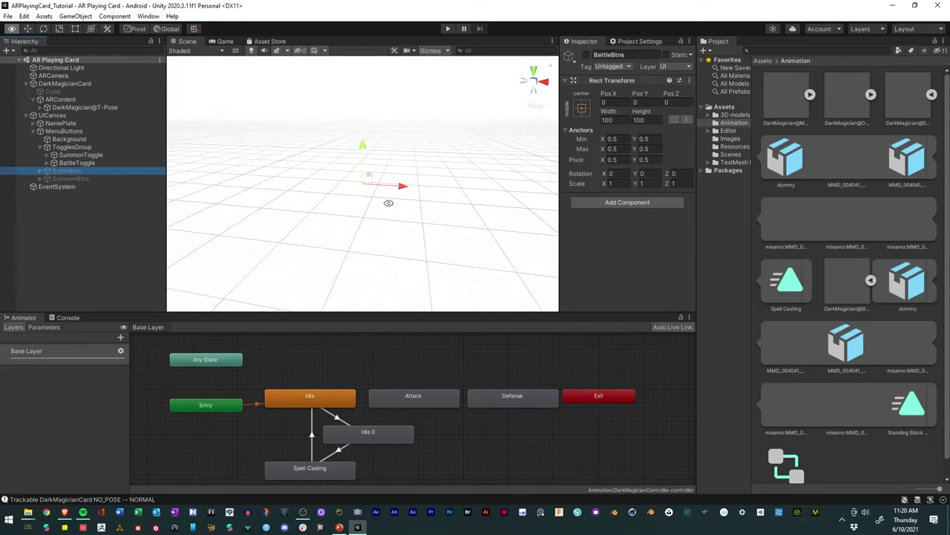
alt+drag(388, 202, 169, 178)
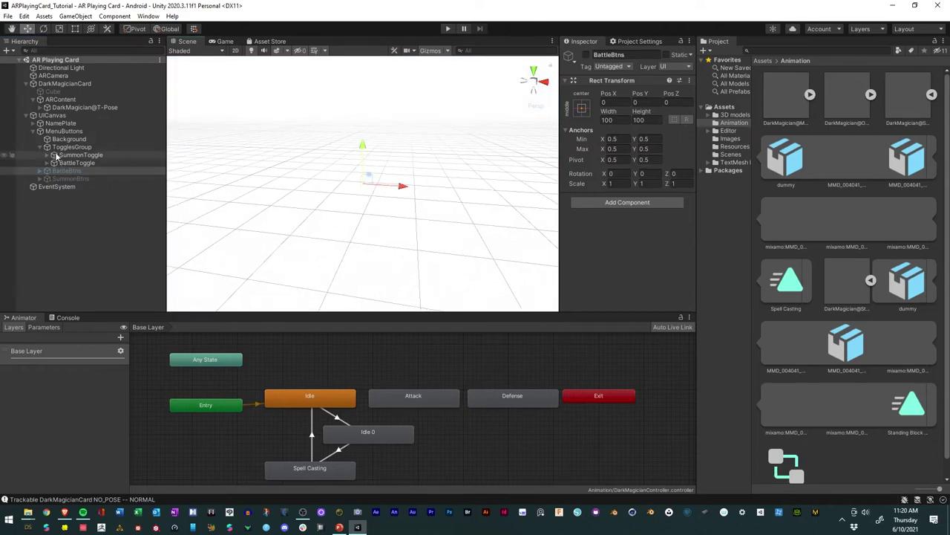
double_click(52, 116)
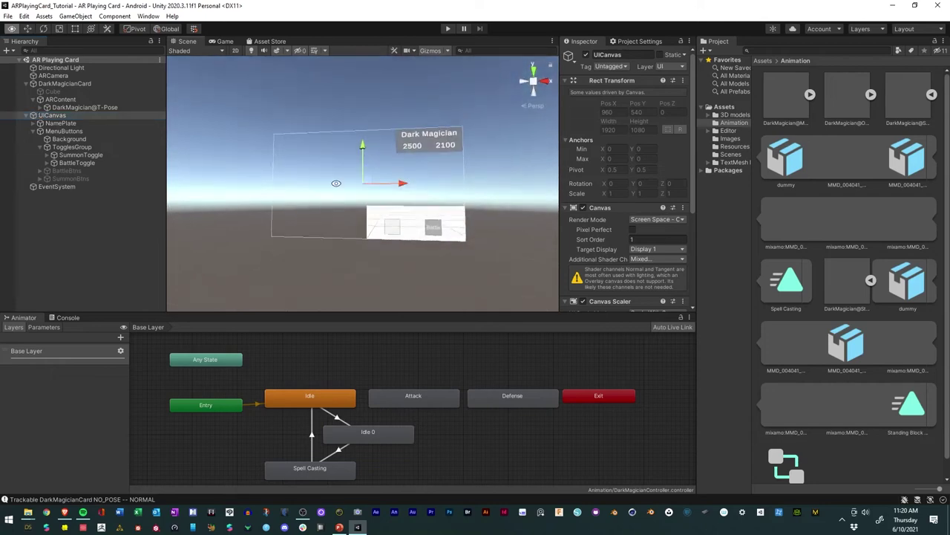
scroll(342, 223, up, 2)
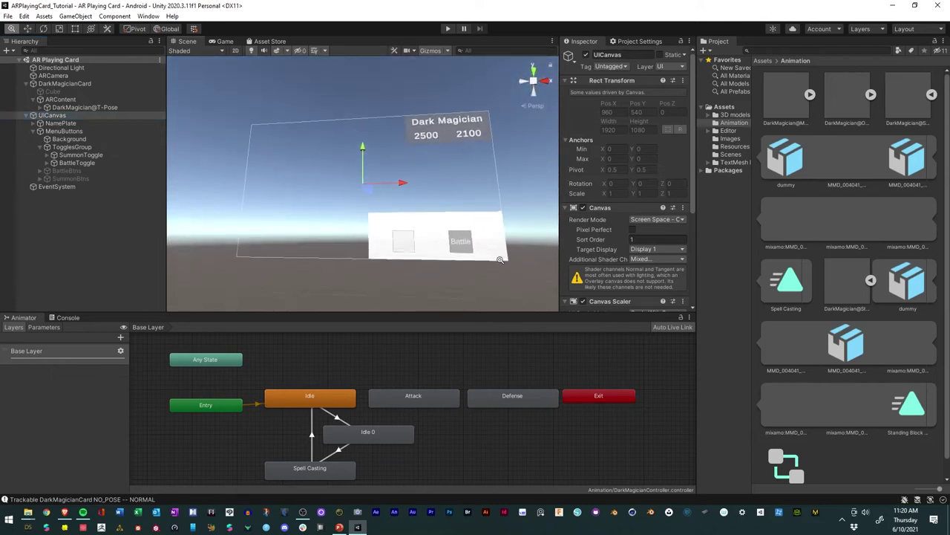
Step: Expand the BattleBtns and SummonBtns groups to list their child buttons
click(41, 172)
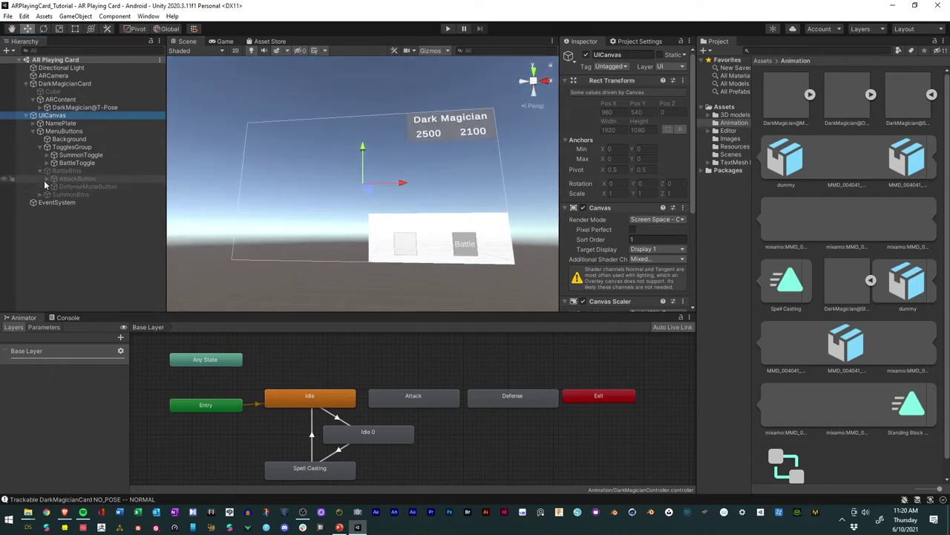
click(43, 195)
click(40, 195)
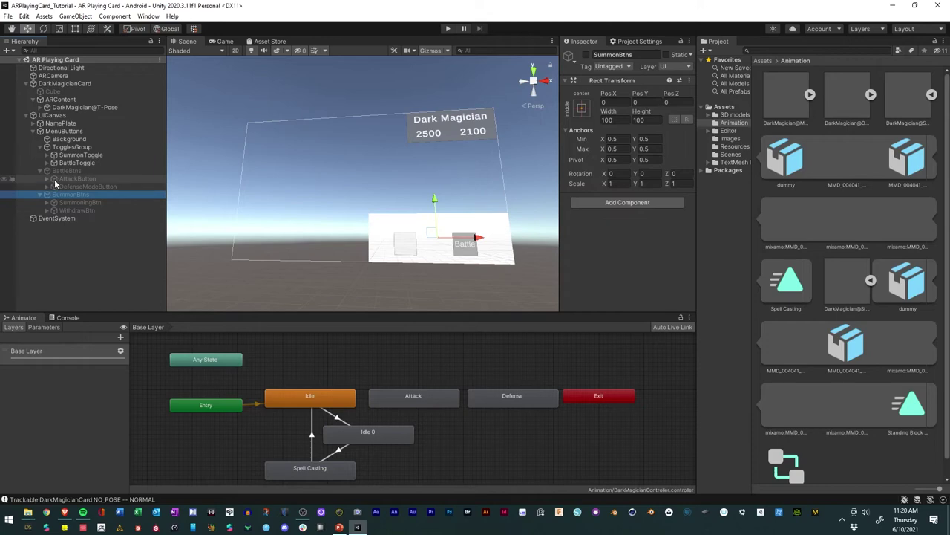
Step: Add an On Click event to AttackButton and assign DarkMagician@T-Pose as its target object
click(55, 181)
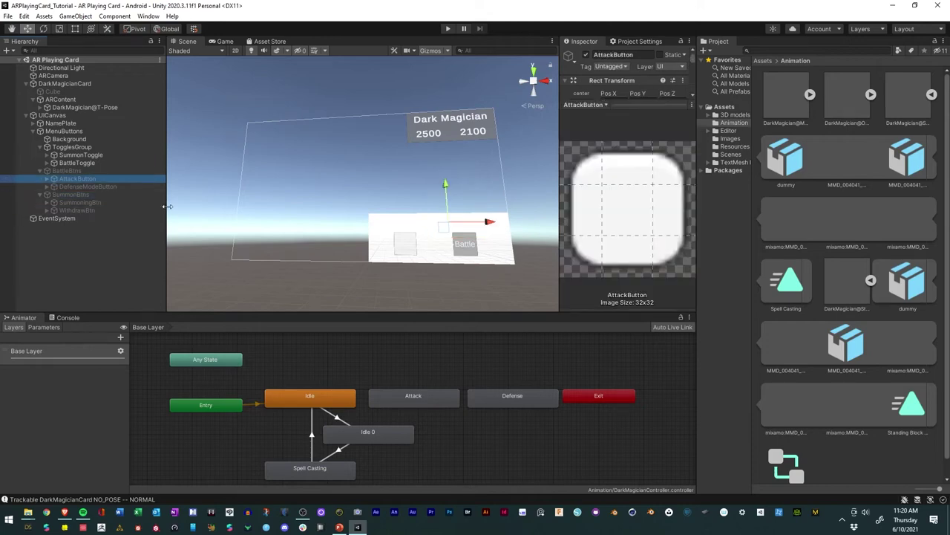
click(597, 106)
click(597, 106)
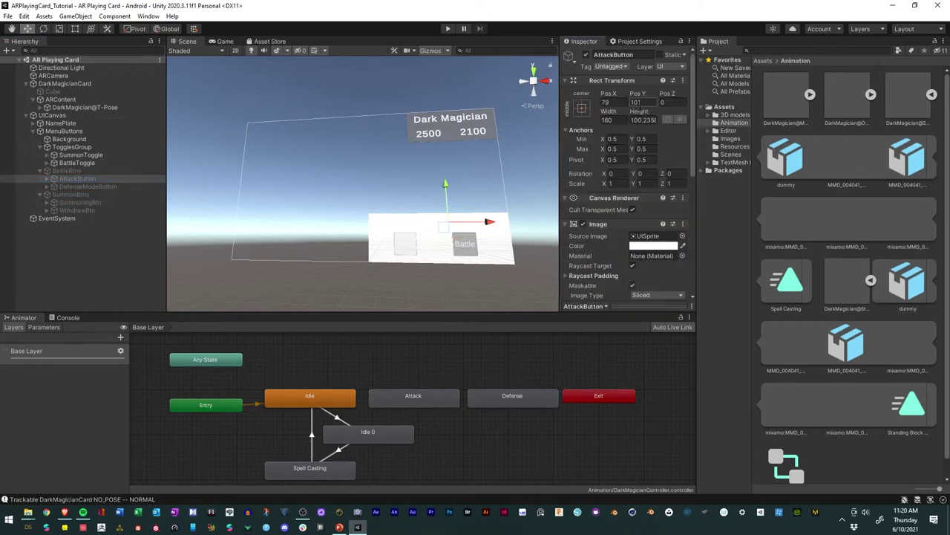
scroll(623, 204, down, 5)
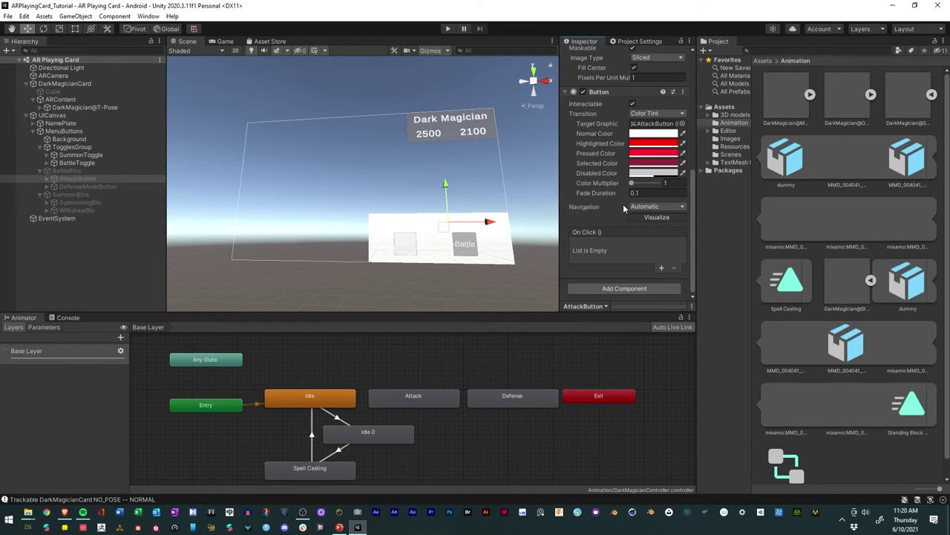
click(662, 268)
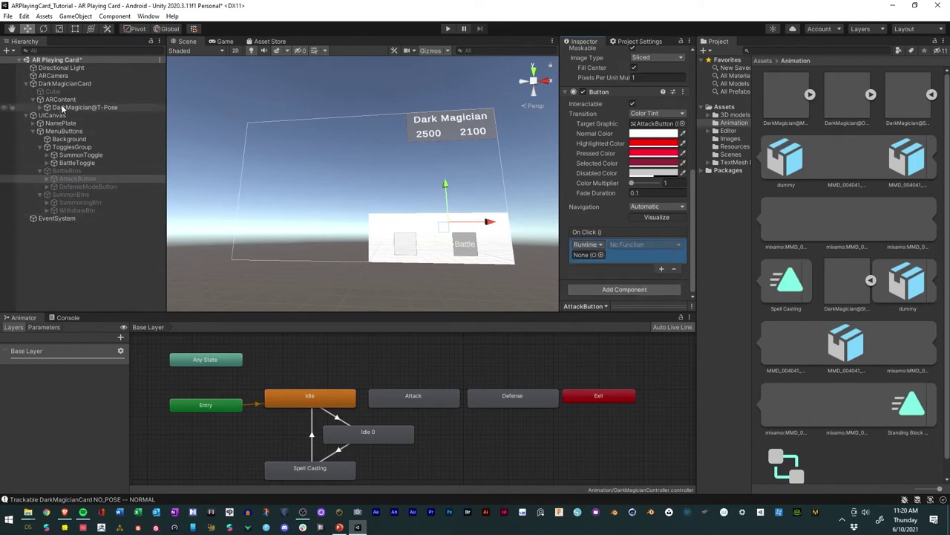
drag(58, 110, 576, 252)
Step: Set AttackButton's On Click event to call Animator Play (string) with the state name Attack
click(633, 243)
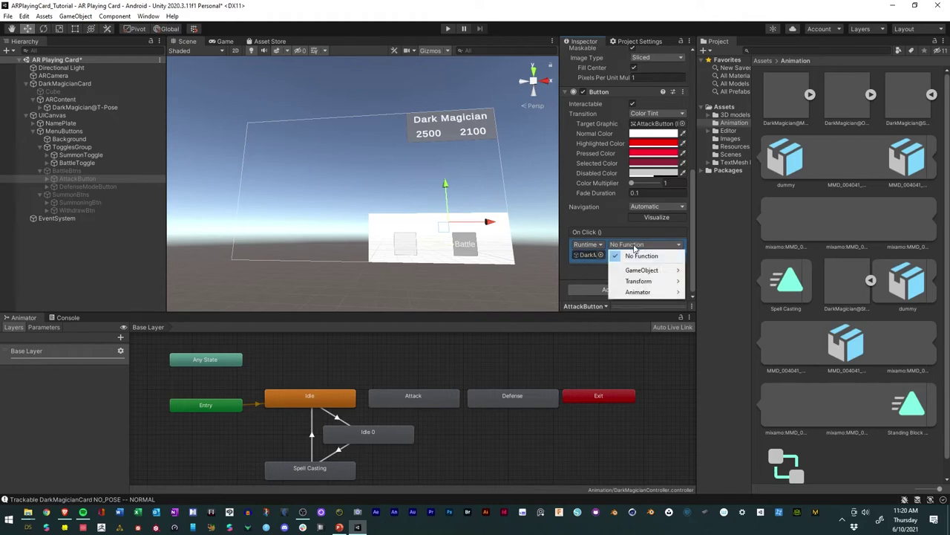
mouse_move(637, 293)
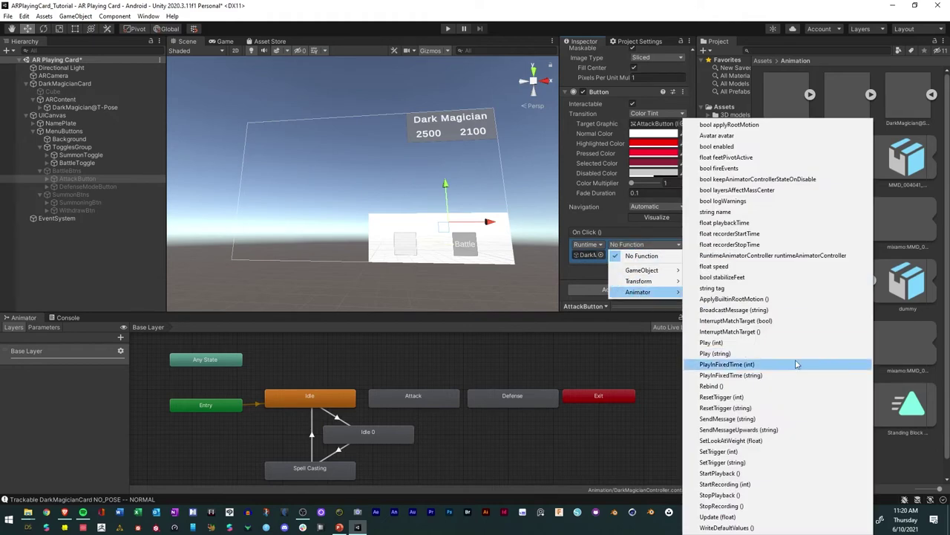
click(716, 353)
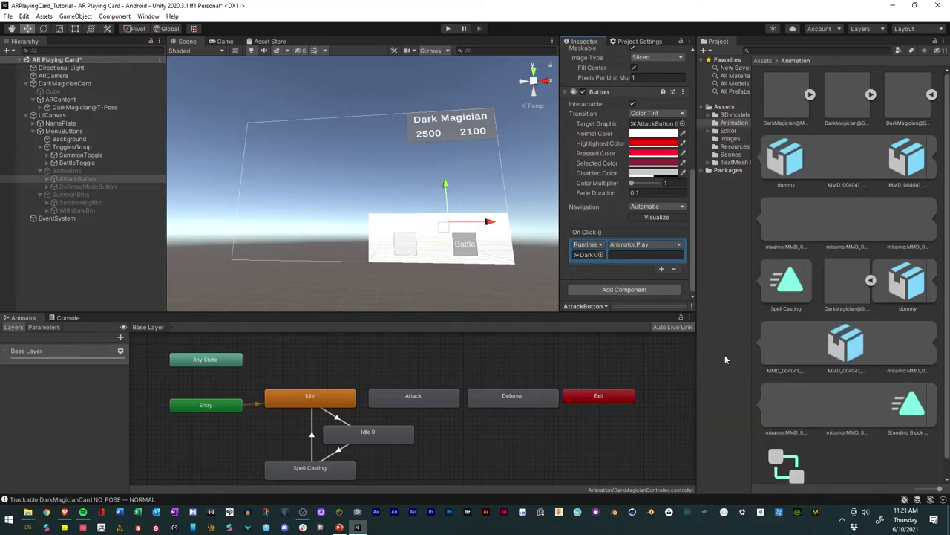
click(645, 256)
text(Attack)
Step: Move the Attack state above the row of states and make a transition from it to Idle
drag(420, 398, 404, 364)
right_click(405, 362)
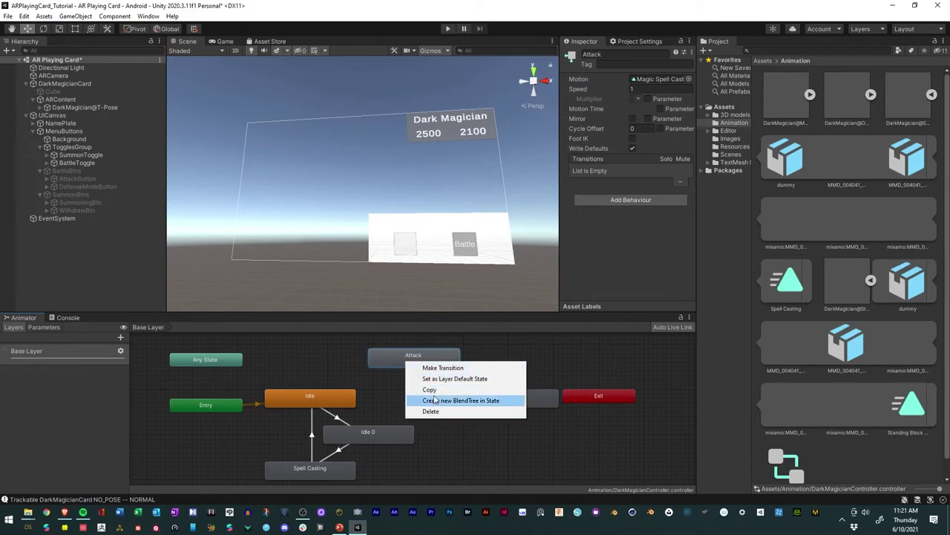
click(438, 367)
click(347, 401)
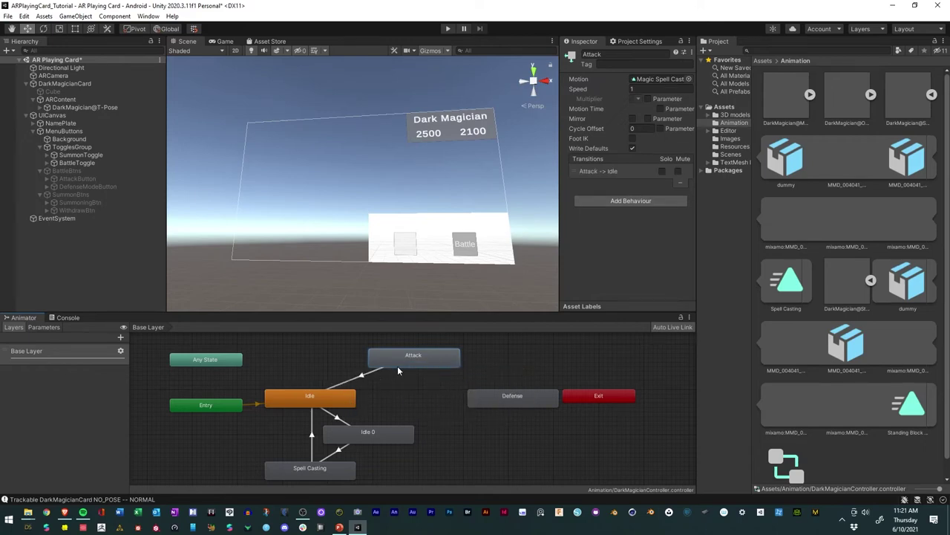
Step: Make a transition from the Defense state to Idle
right_click(477, 395)
click(512, 398)
click(328, 405)
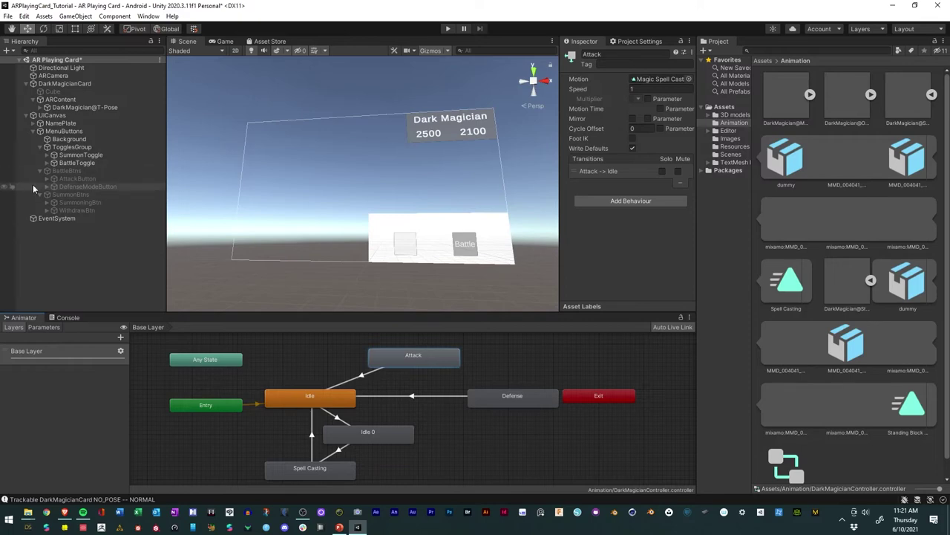
Step: Add an On Click event to DefenseModeButton and assign DarkMagician@T-Pose as its target object
click(64, 186)
scroll(598, 202, down, 6)
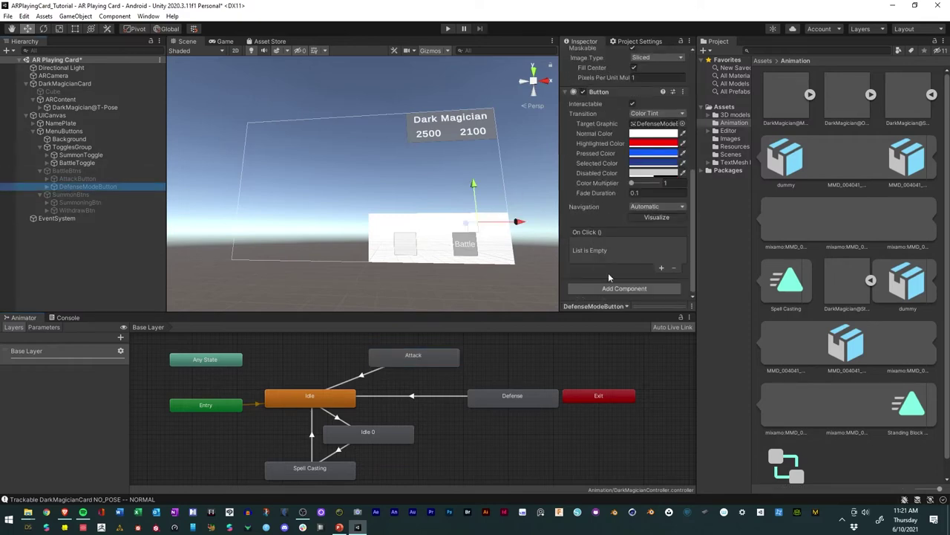
click(659, 268)
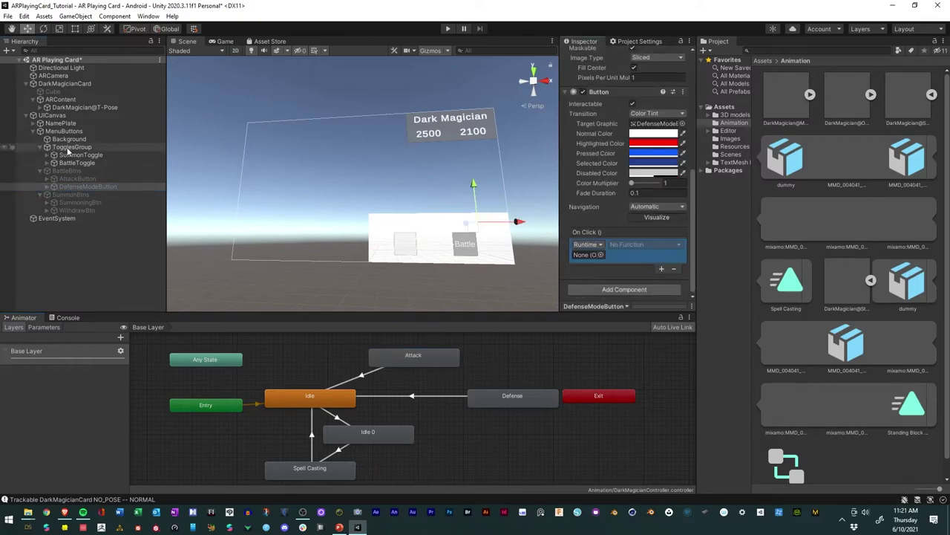
drag(71, 110, 590, 255)
Step: Set DefenseModeButton's On Click event to call Animator Play (string) with the state name Defense
click(642, 250)
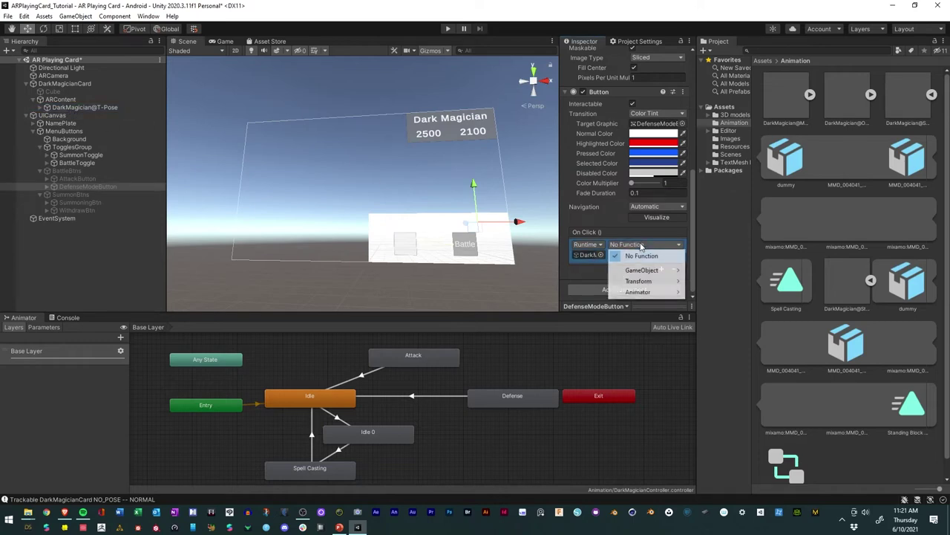
mouse_move(637, 292)
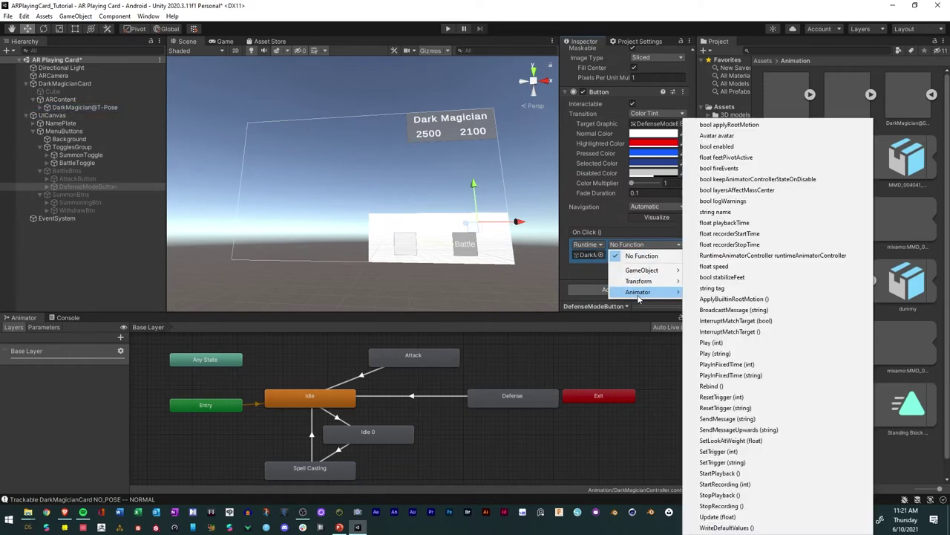
click(715, 353)
click(621, 256)
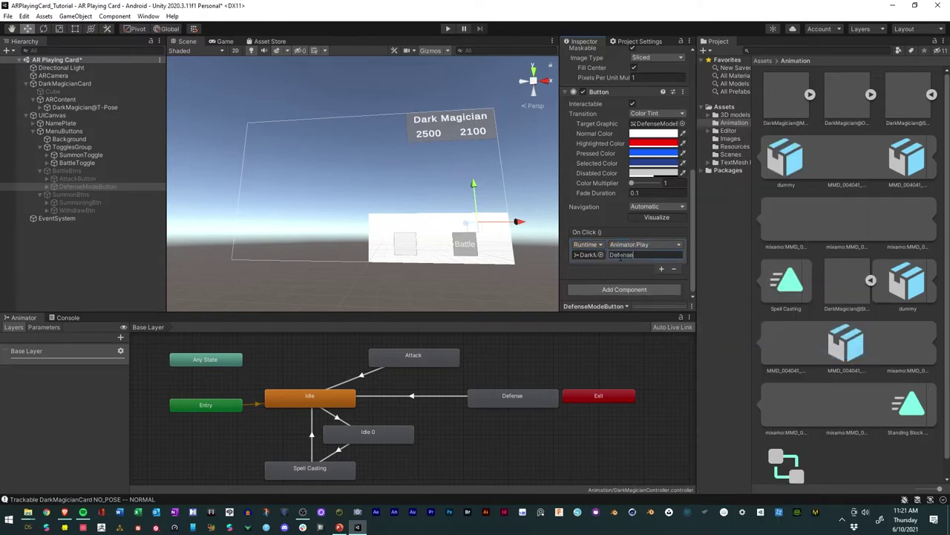
text(Defense)
Step: Save the AR Playing Card scene
click(511, 399)
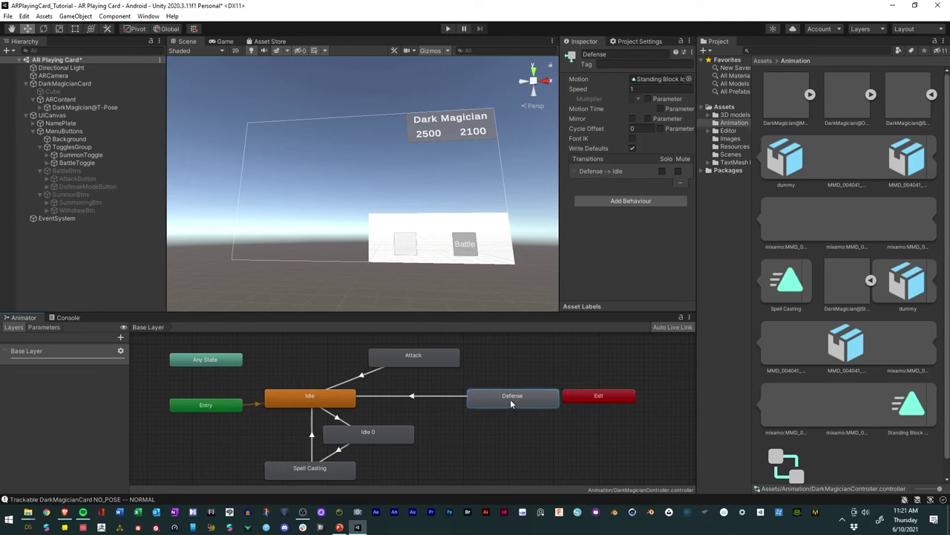
mouse_move(509, 398)
mouse_down()
mouse_move(507, 369)
mouse_move(509, 396)
mouse_up()
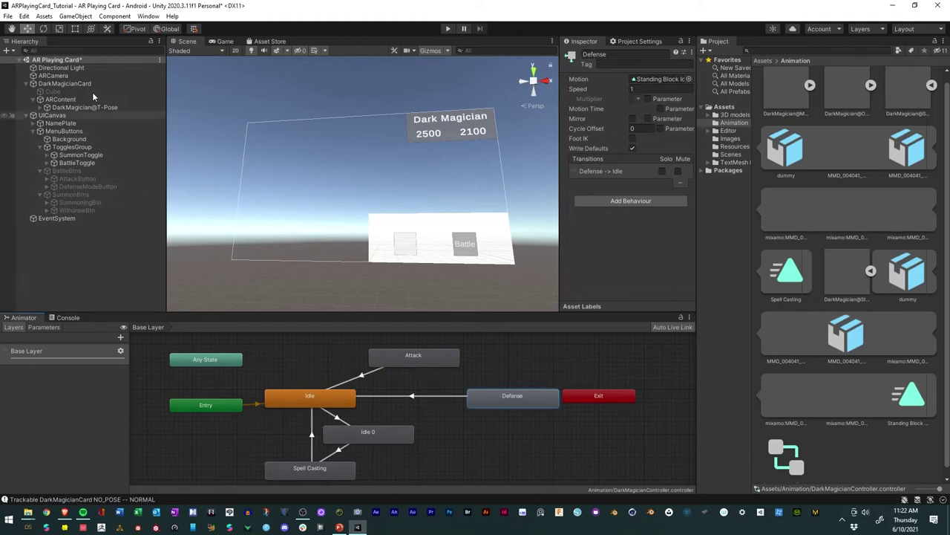
click(9, 15)
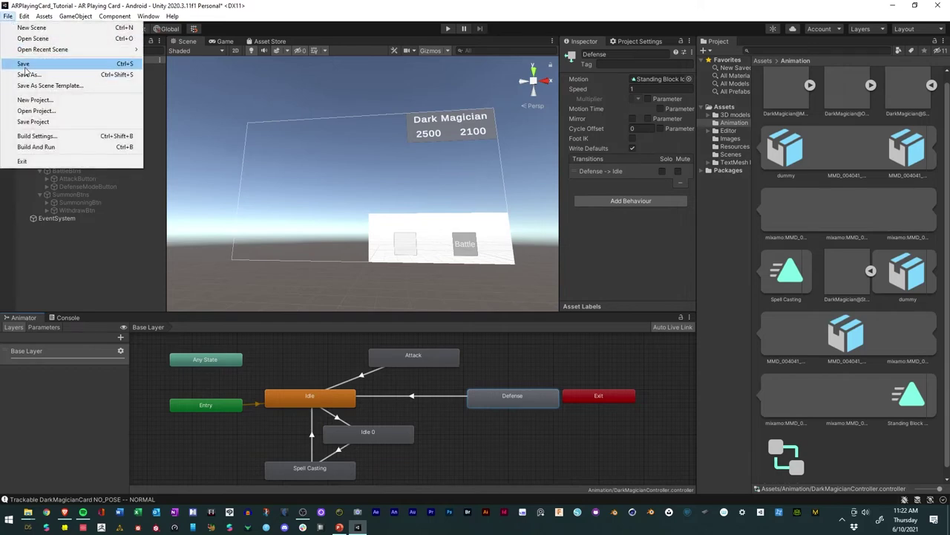
click(30, 64)
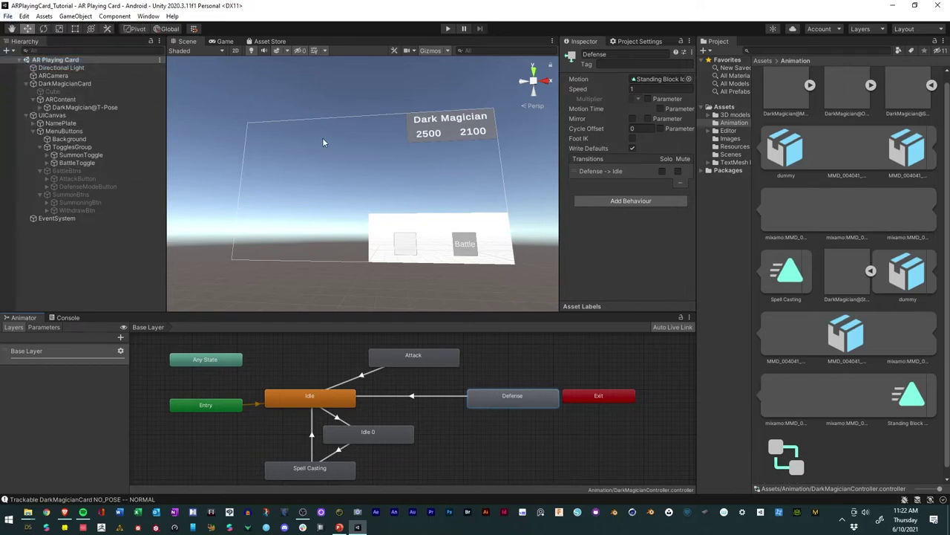
Step: Test the Battle toggle's Dark Magic Attack and Defense Mode buttons in Play mode, and stop playback
click(448, 29)
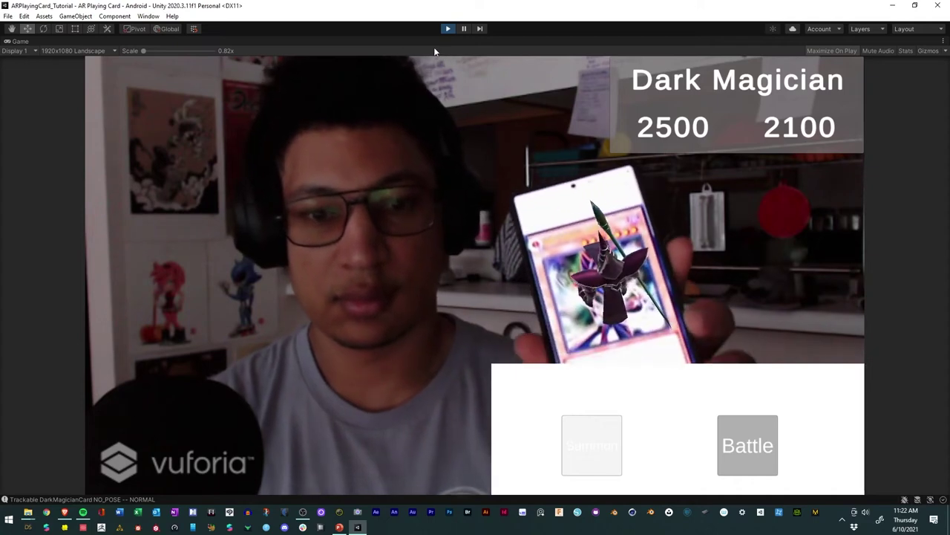
click(741, 454)
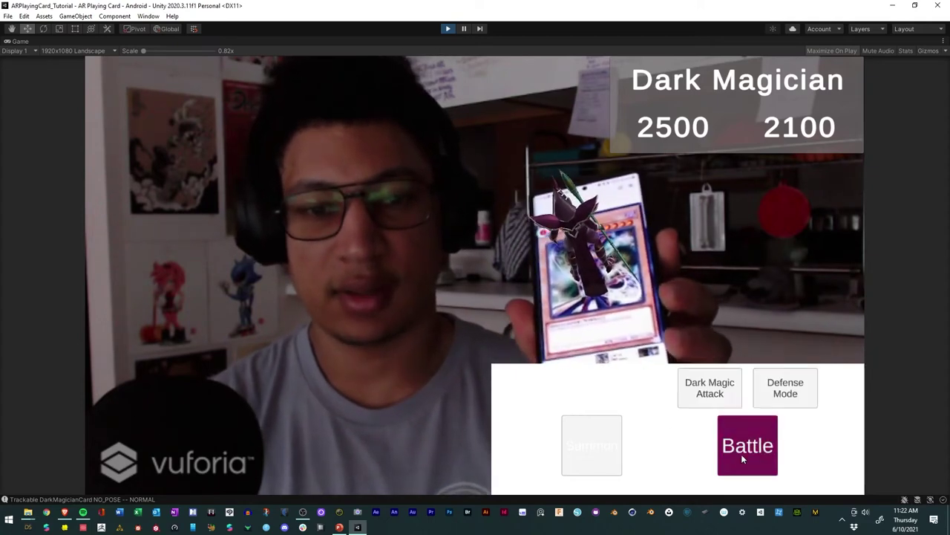
click(714, 394)
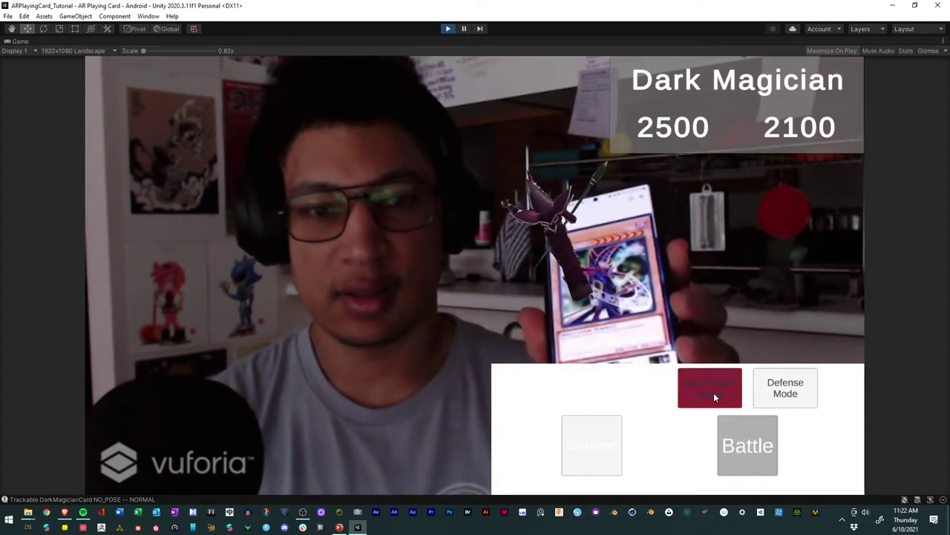
click(776, 392)
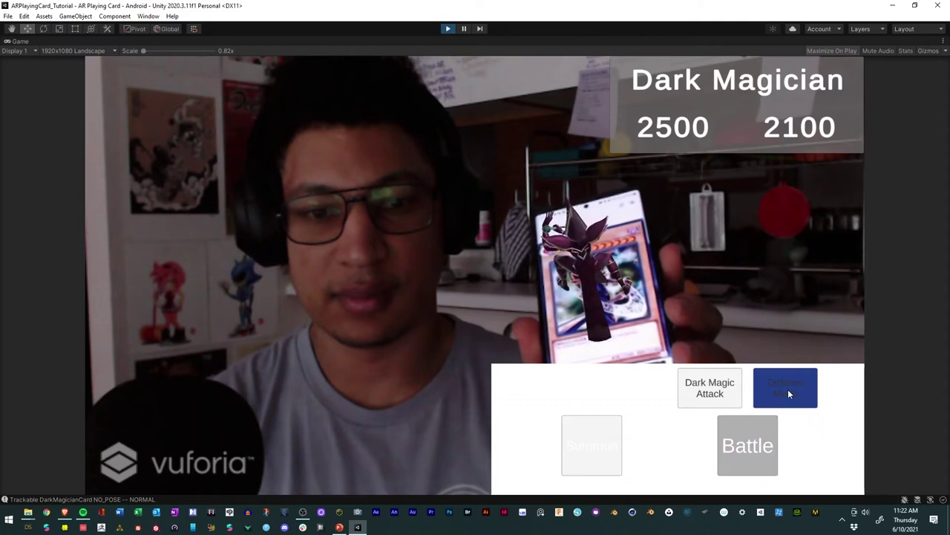
click(719, 394)
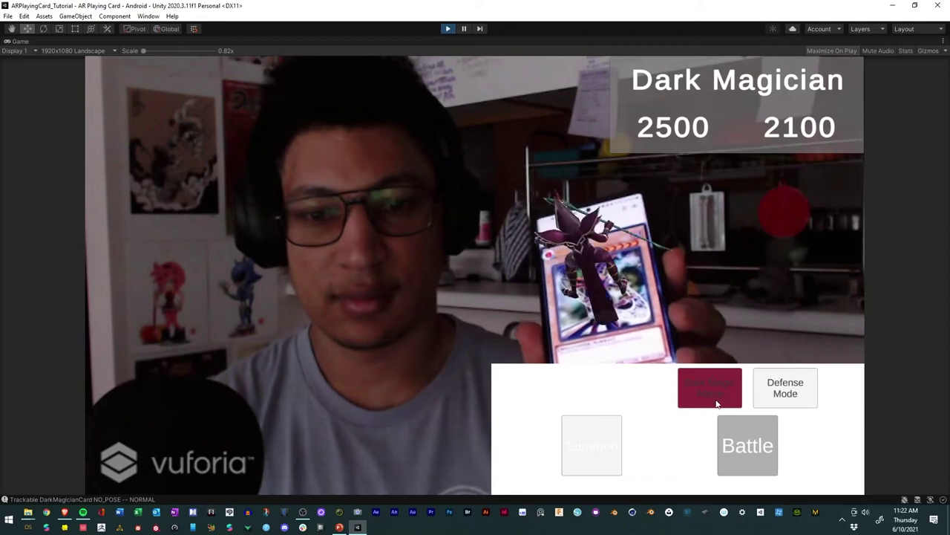
click(448, 28)
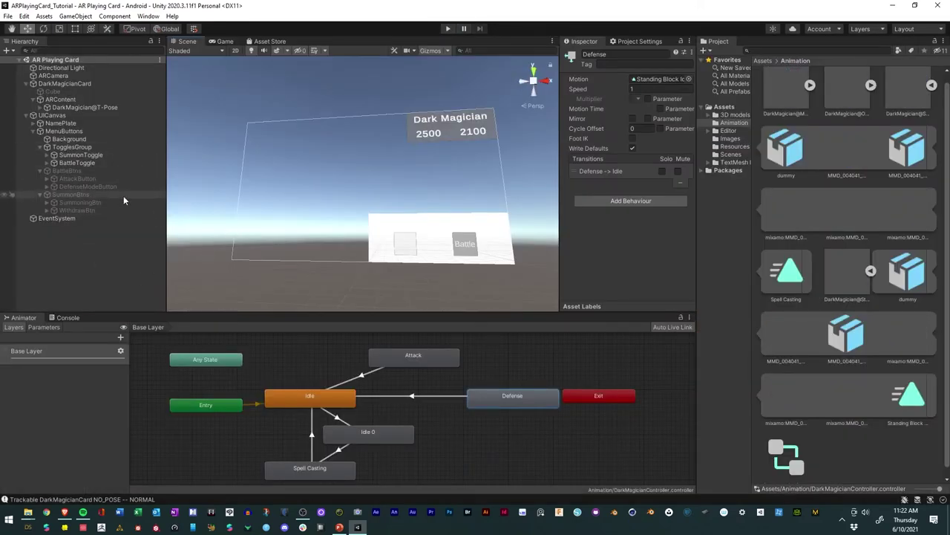
Step: Delete the transition from the Defense state to Idle
right_click(479, 399)
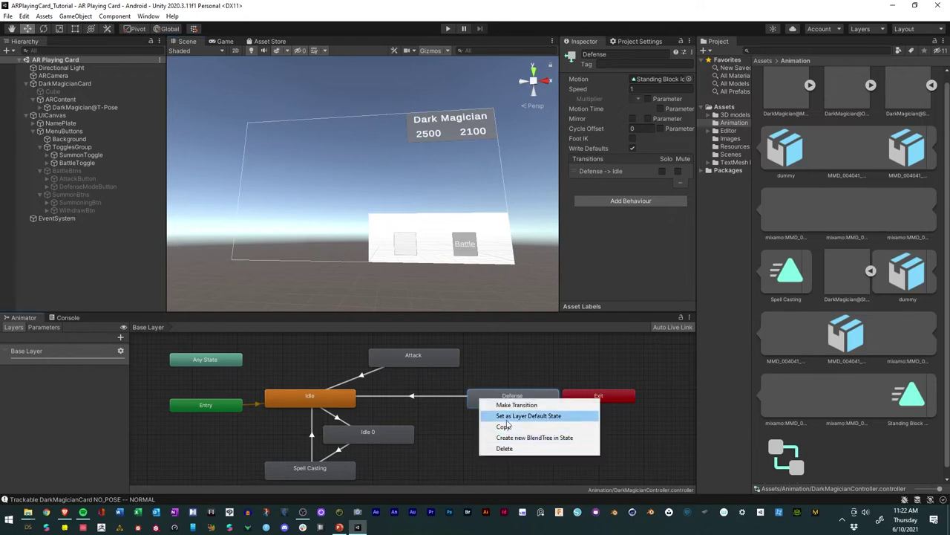
click(421, 395)
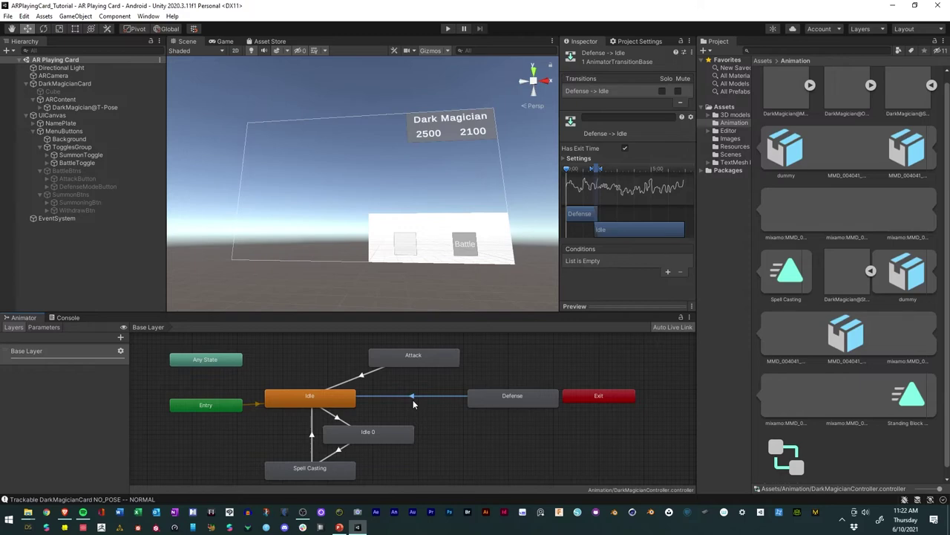
key(Delete)
Step: Line up the Idle, Attack and Defense states in one row, with Attack between Idle and Defense
drag(489, 403, 486, 395)
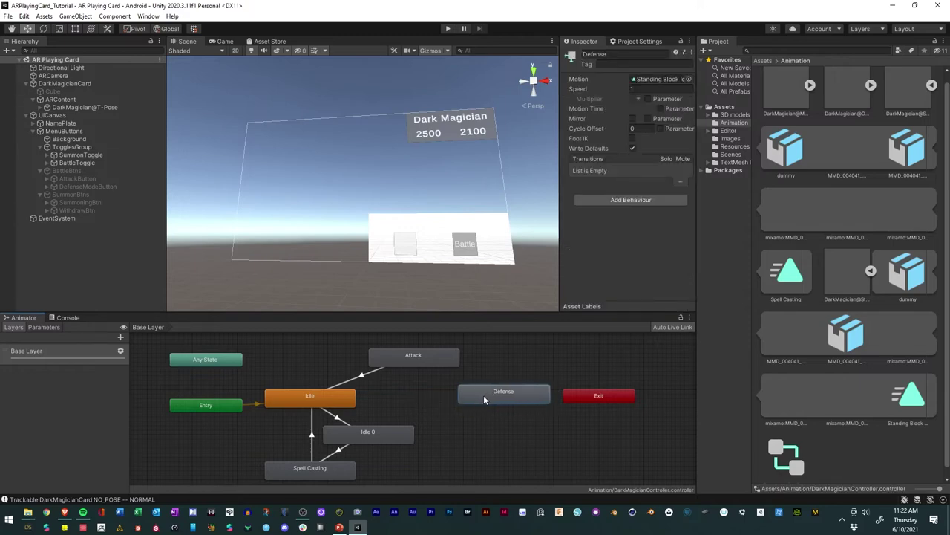
drag(427, 360, 425, 396)
drag(497, 395, 505, 396)
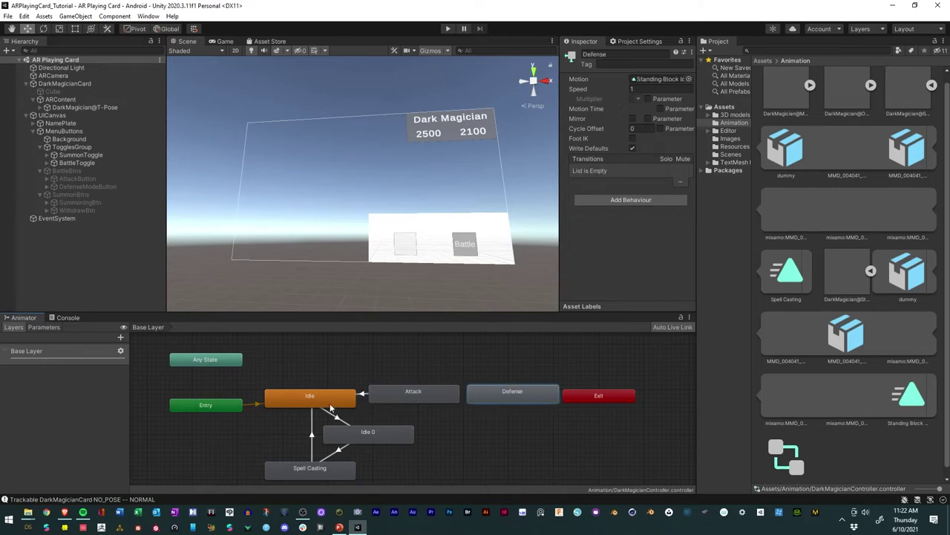
drag(327, 406, 326, 401)
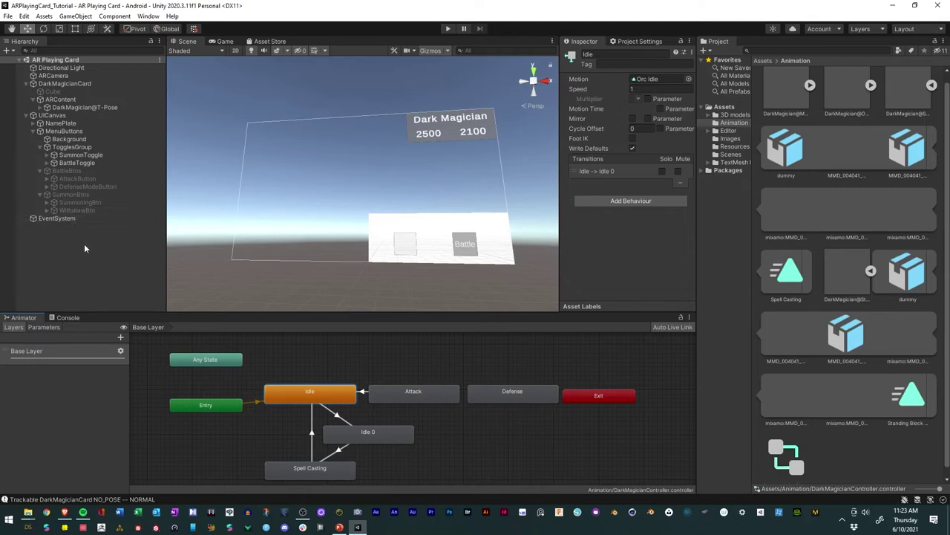
Step: Focus the Scene view on DarkMagician@T-Pose and examine the model on its card from several angles
scroll(243, 261, up, 5)
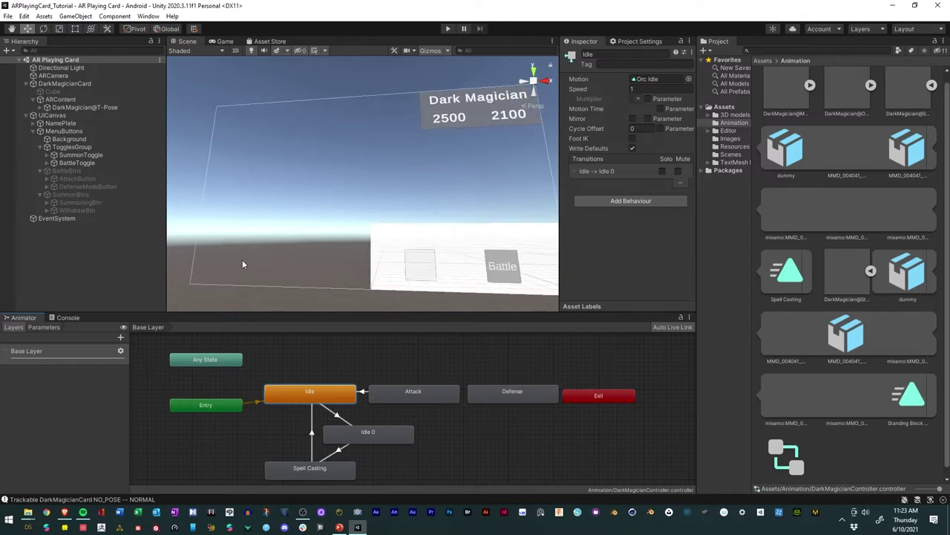
double_click(49, 193)
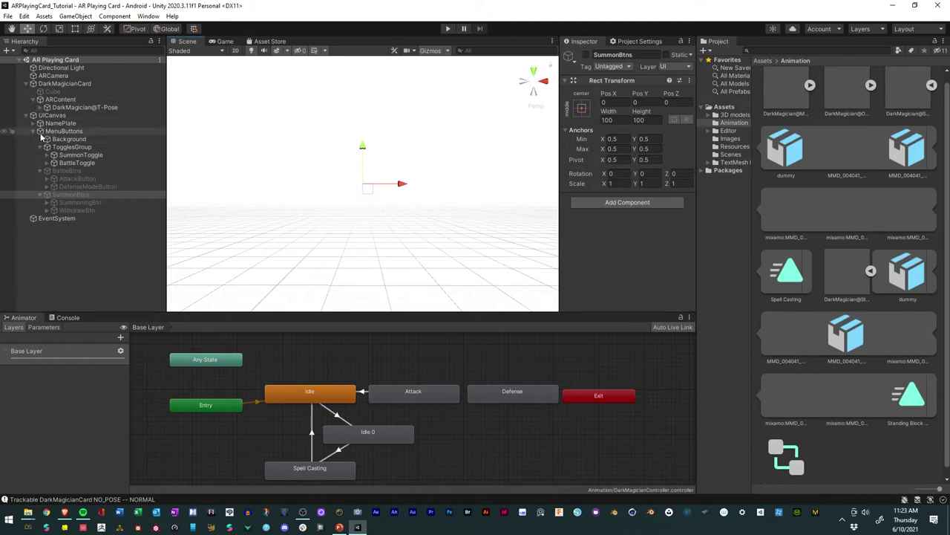
double_click(54, 107)
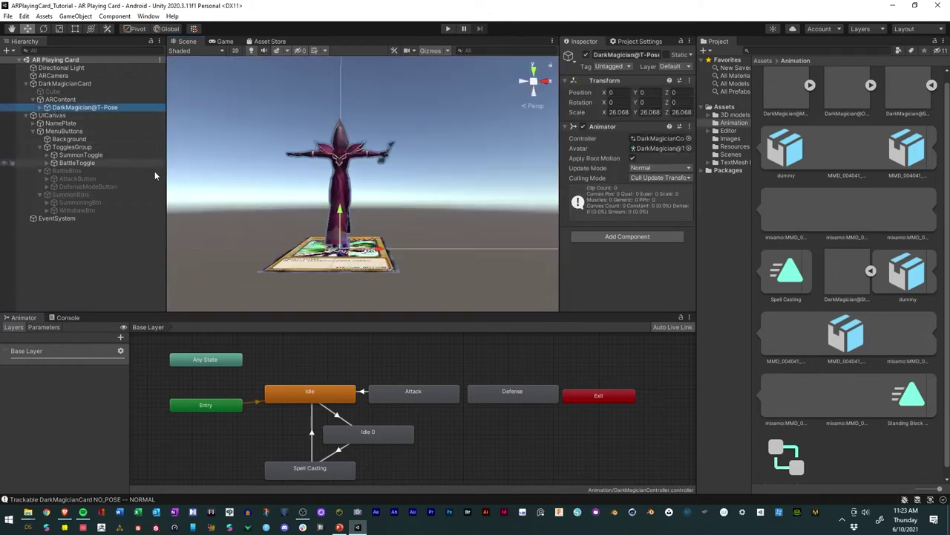
alt+drag(512, 185, 405, 237)
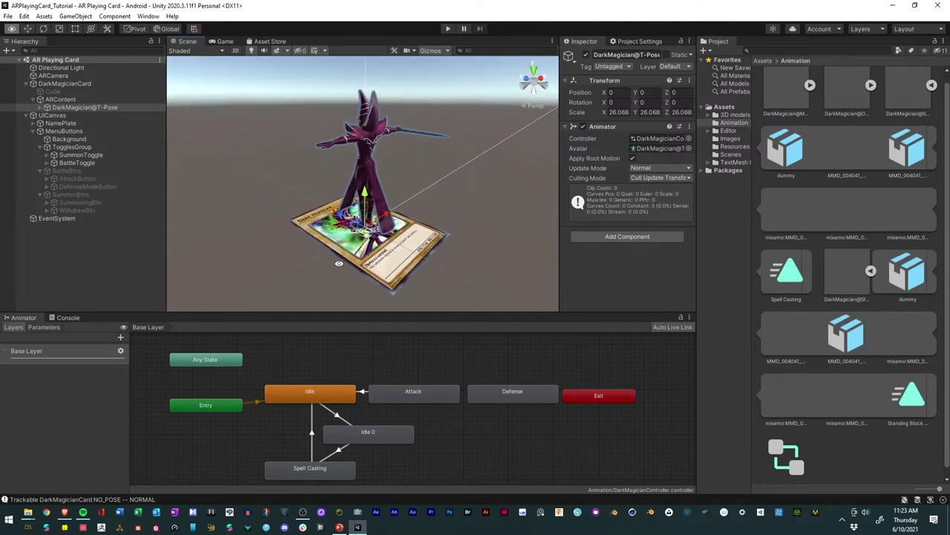
alt+drag(340, 264, 392, 223)
alt+drag(355, 251, 528, 431)
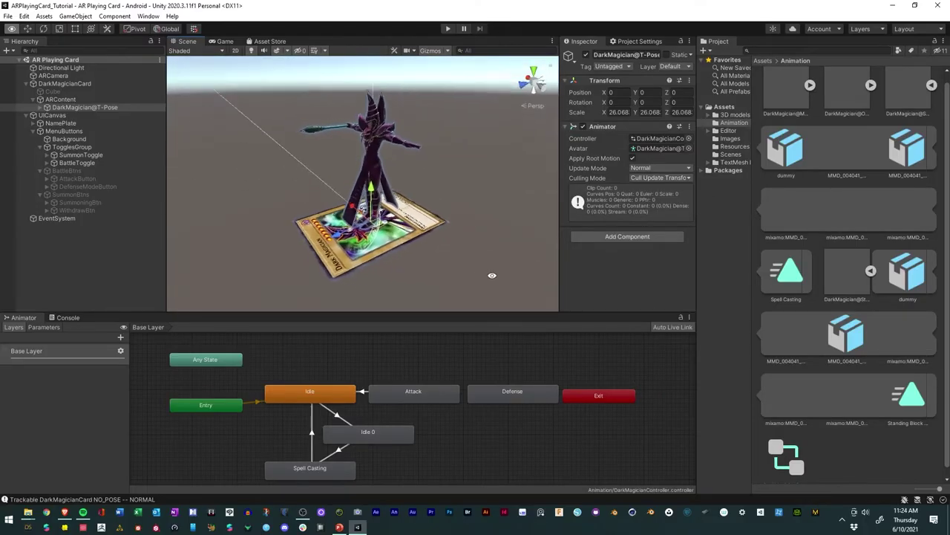
alt+drag(352, 216, 327, 197)
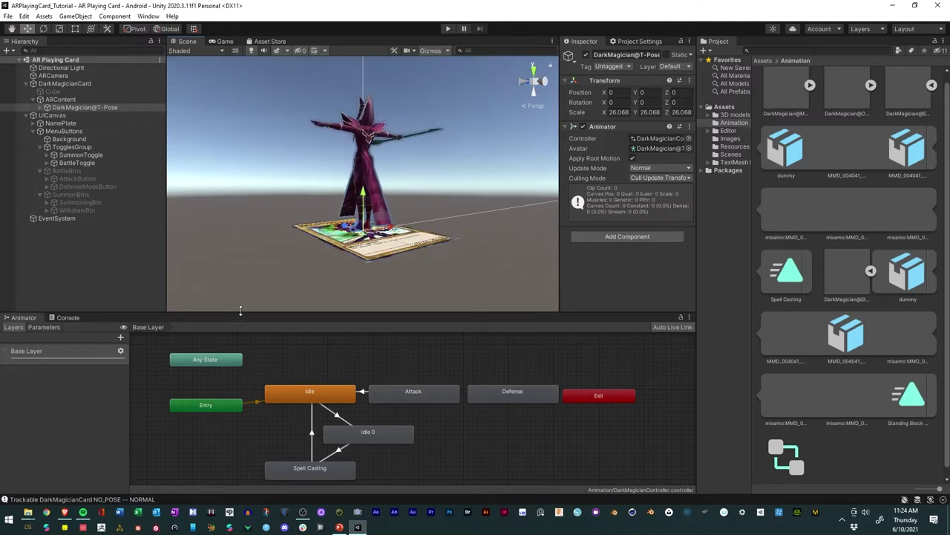
Step: Enlarge the Scene view at the Animator's expense and view the Dark Magician model on its card from the side
mouse_move(240, 310)
mouse_down()
mouse_move(251, 279)
mouse_move(249, 294)
mouse_up()
click(224, 41)
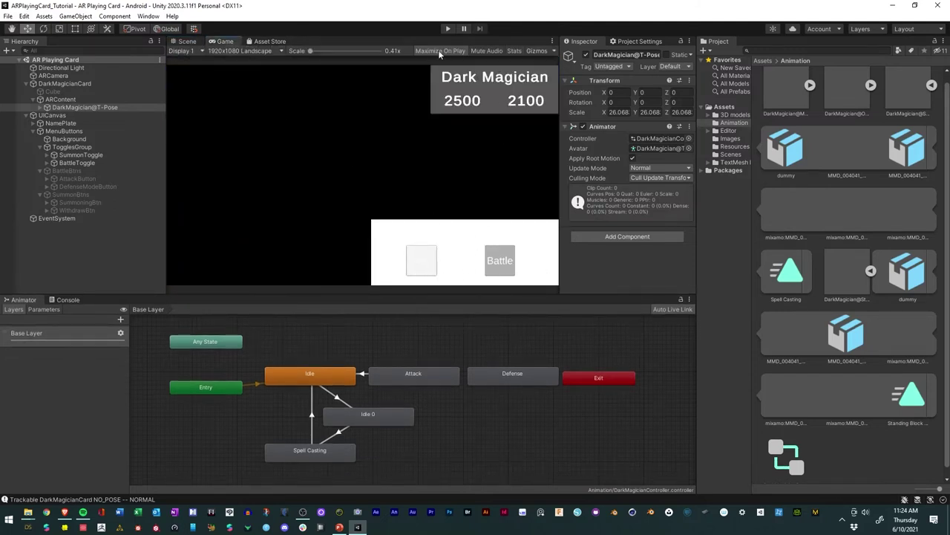
click(186, 41)
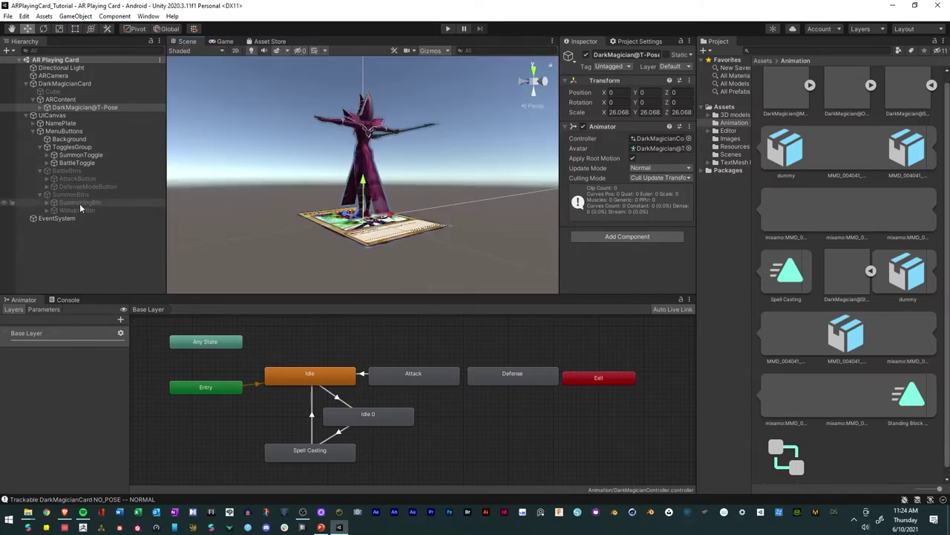
middle_drag(352, 168, 416, 178)
drag(449, 294, 462, 366)
alt+drag(338, 223, 467, 290)
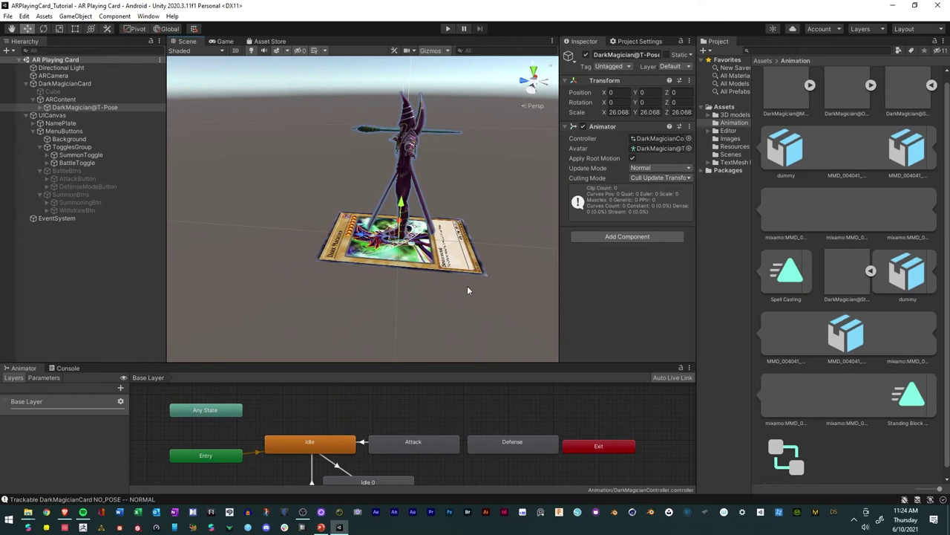
click(149, 17)
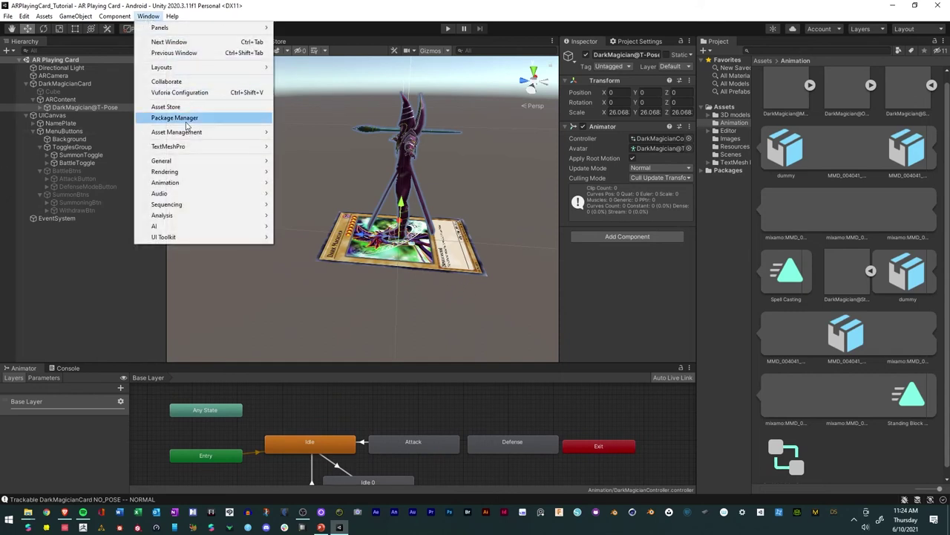
click(185, 121)
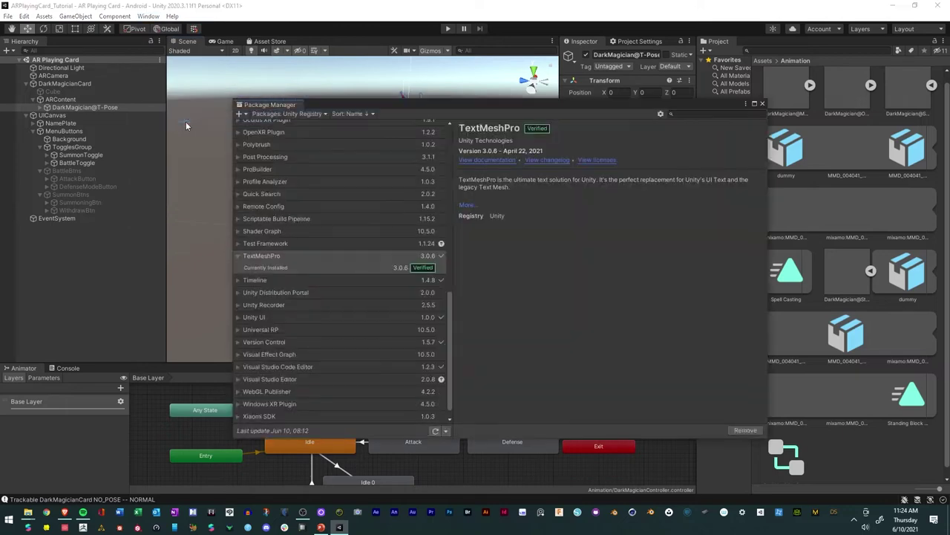
click(759, 104)
Step: Switch to the Unity Asset Store website in the browser and search it for fx
click(270, 41)
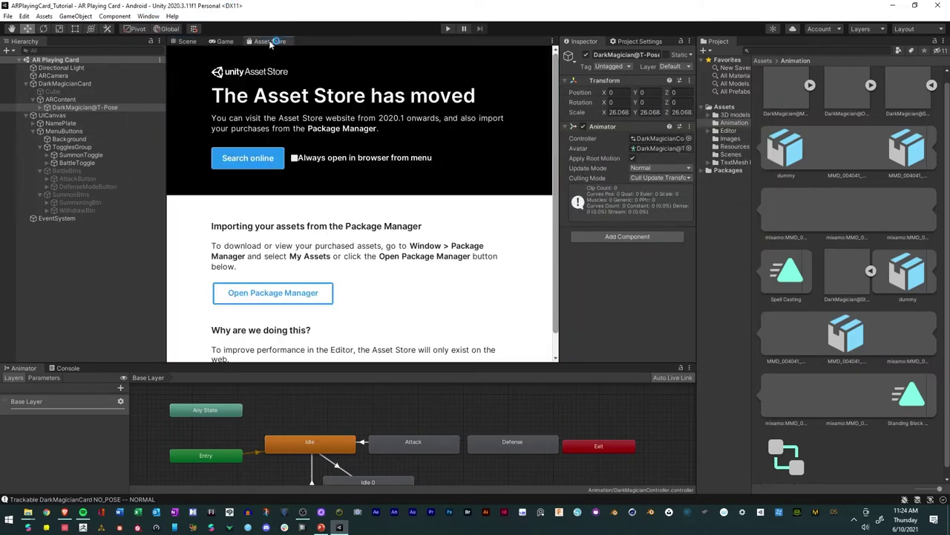
click(251, 158)
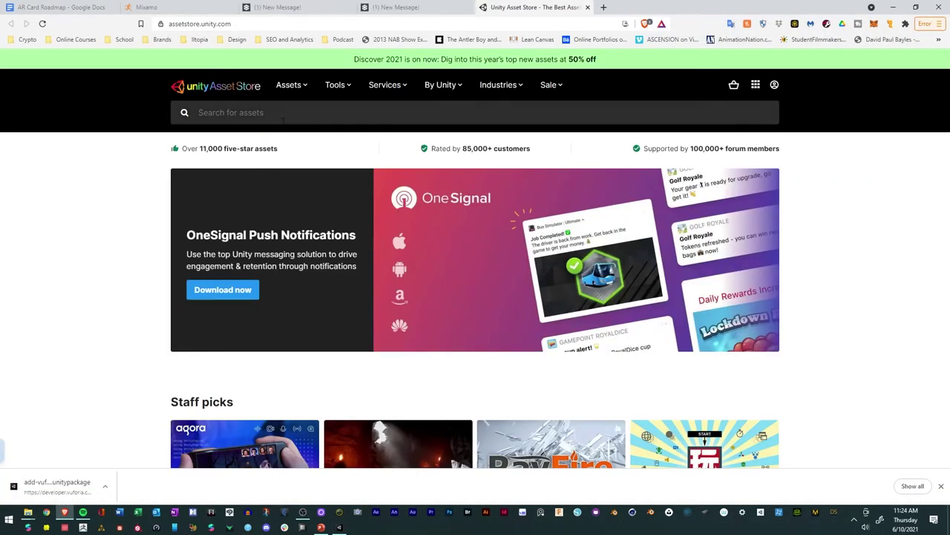
click(285, 114)
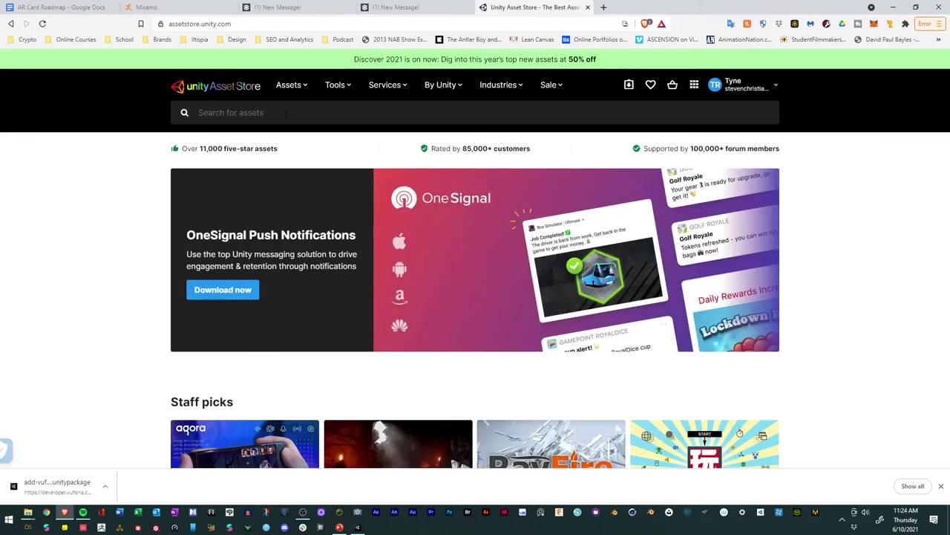
click(282, 114)
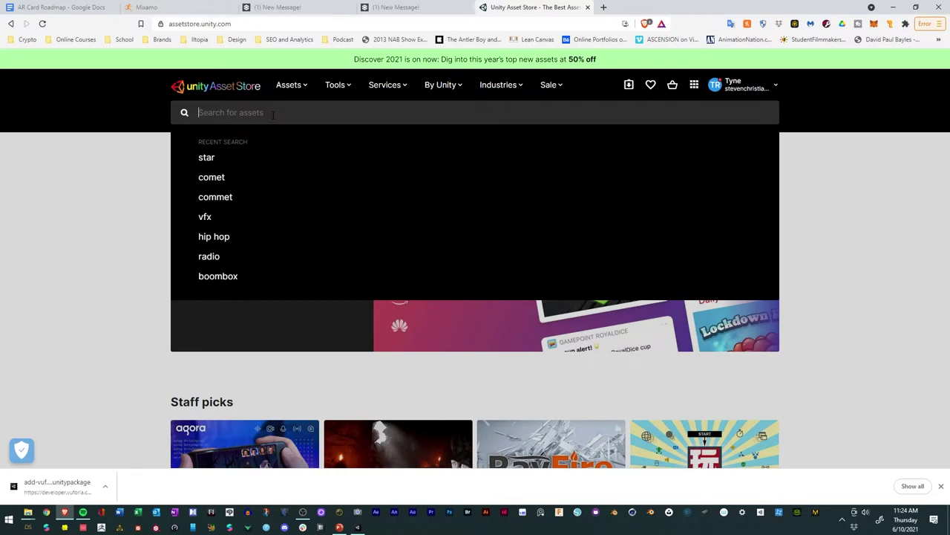
text(fx)
key(Return)
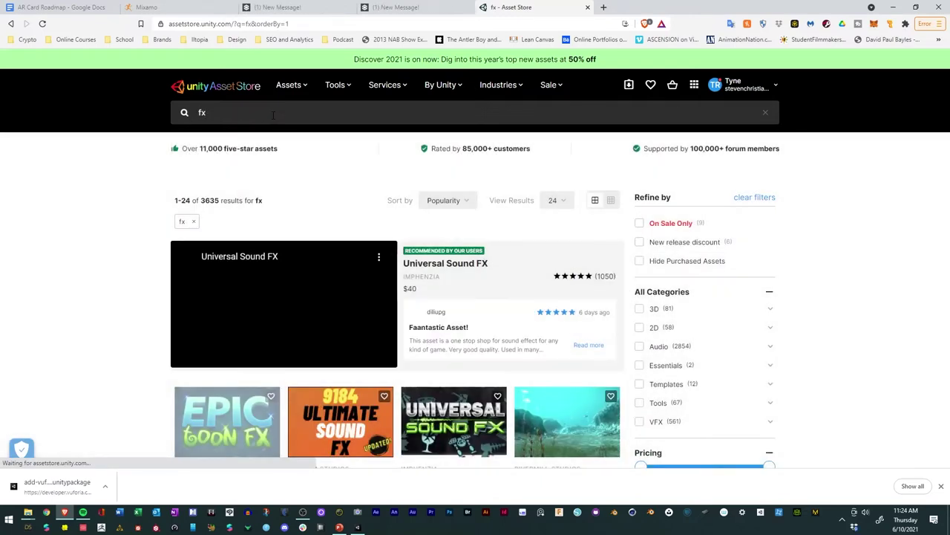
Step: Filter the fx results to Free Assets and look through the available effect packs
scroll(743, 271, down, 3)
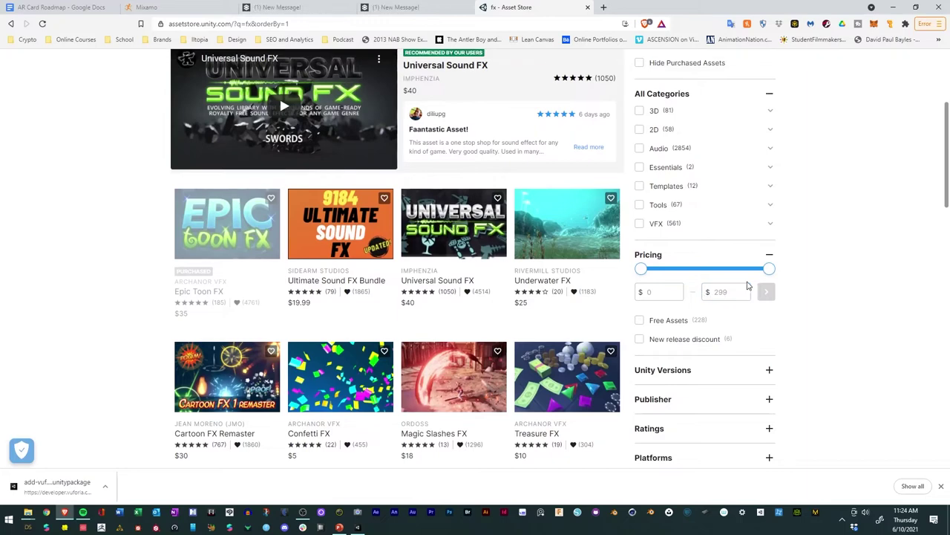
scroll(713, 288, down, 1)
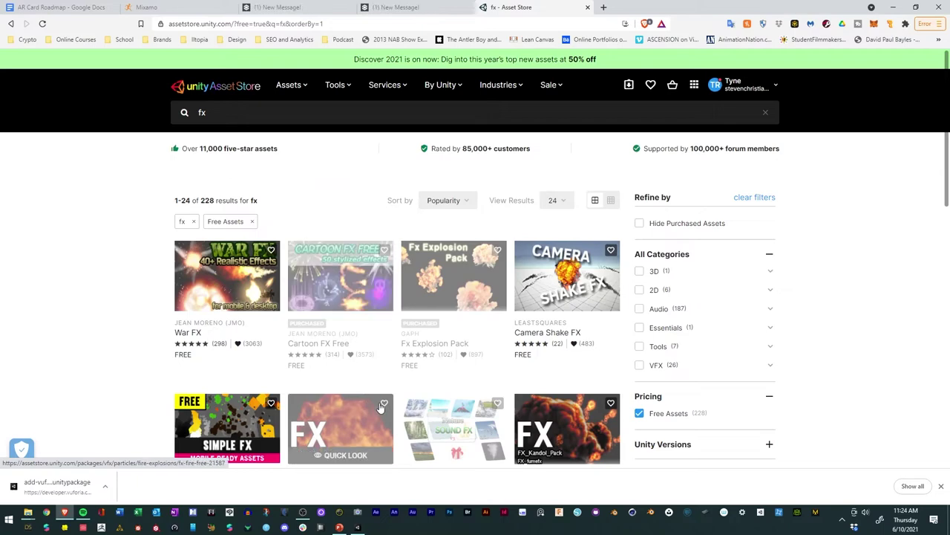
scroll(386, 386, down, 5)
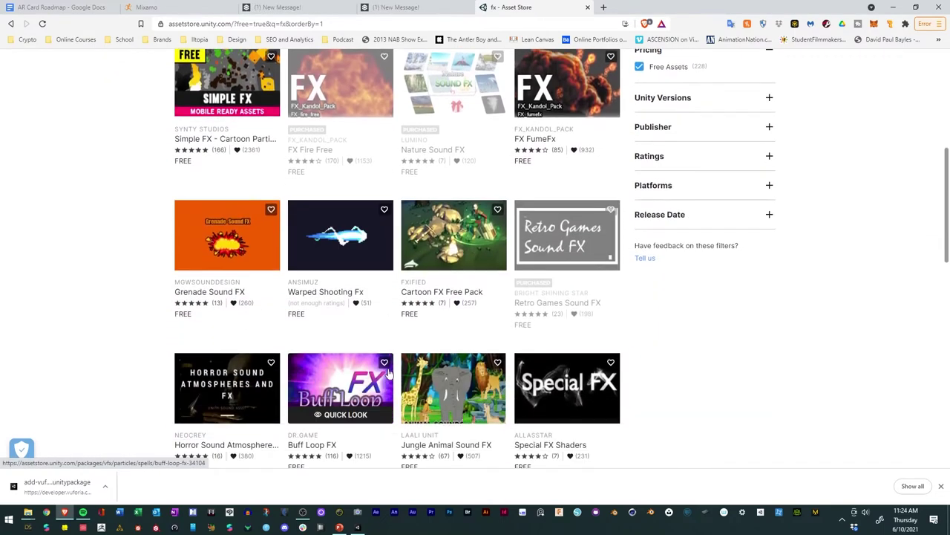
scroll(297, 174, up, 2)
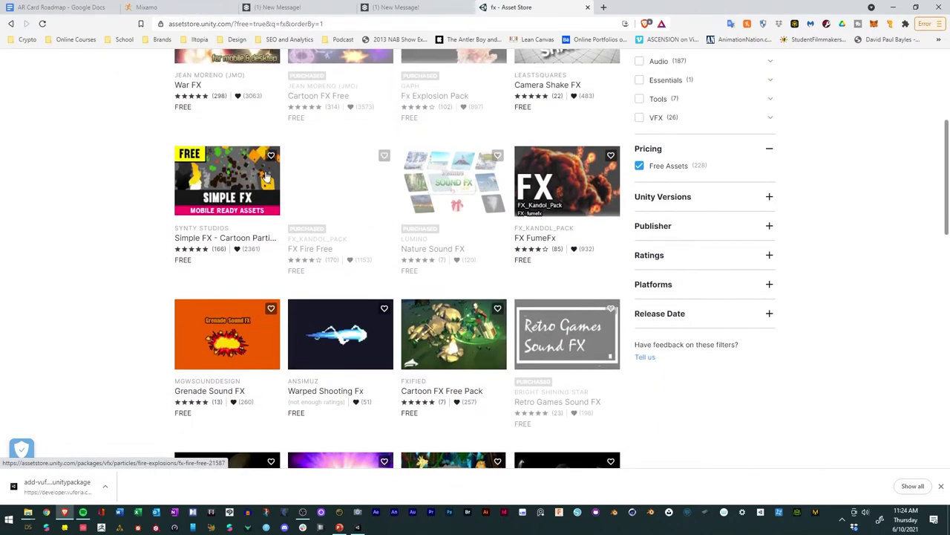
Step: Open the Simple FX - Cartoon Particles asset, review its overview, and return to the free fx results
click(265, 176)
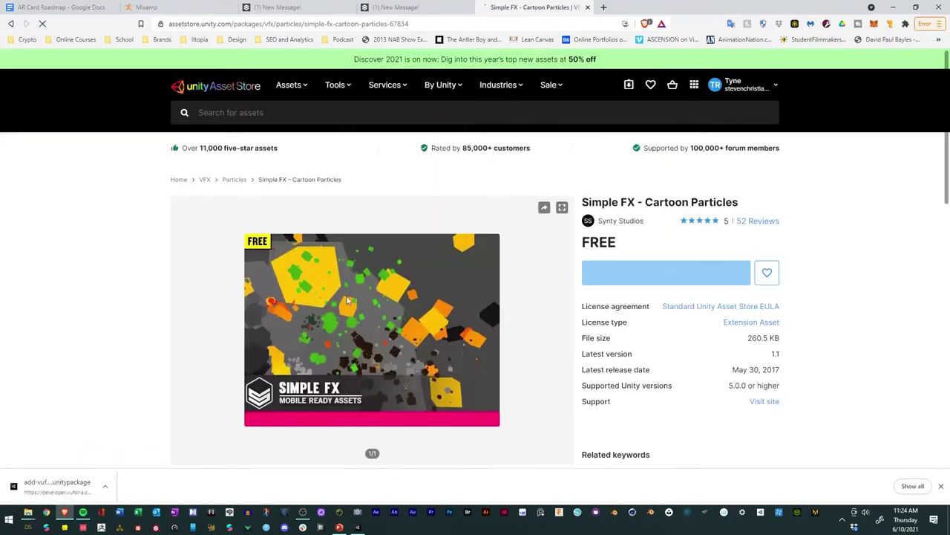
scroll(350, 321, down, 2)
scroll(453, 235, down, 5)
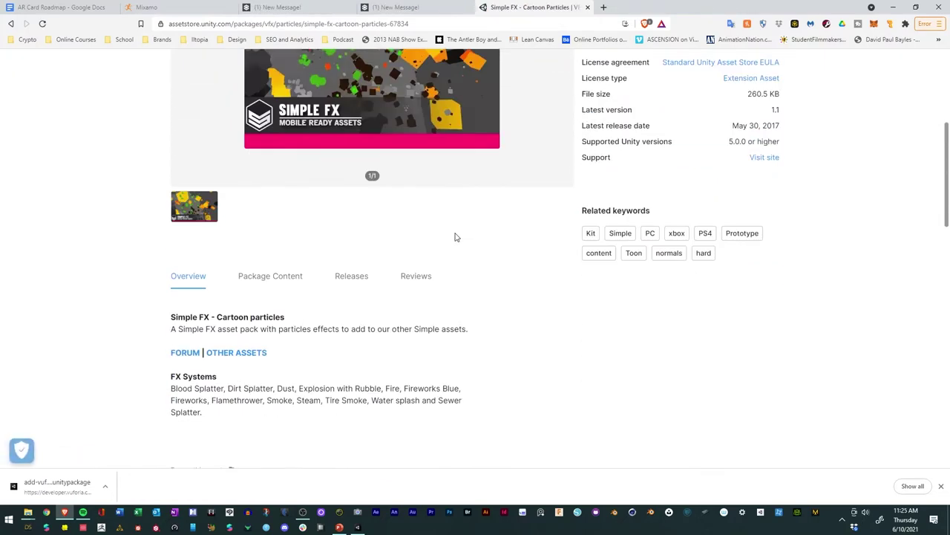
scroll(467, 230, up, 2)
scroll(467, 230, up, 3)
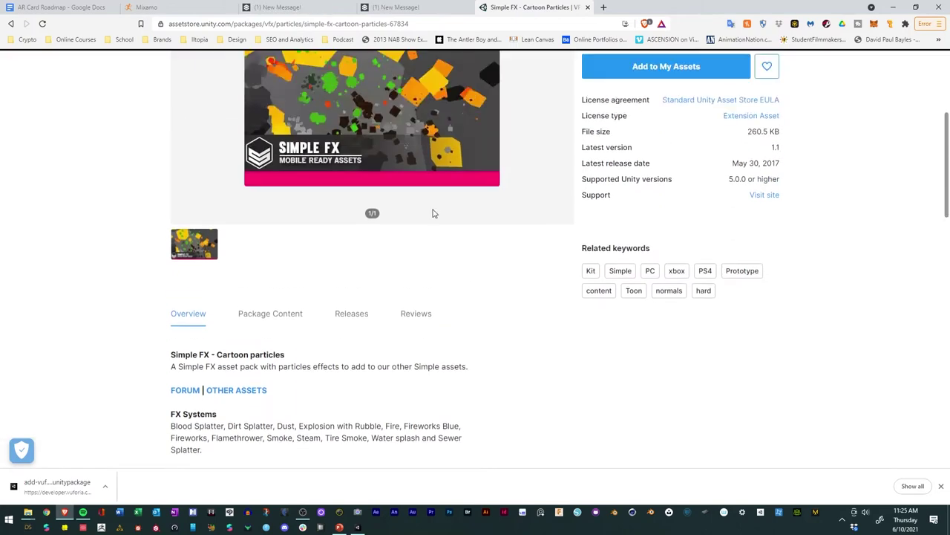
click(11, 23)
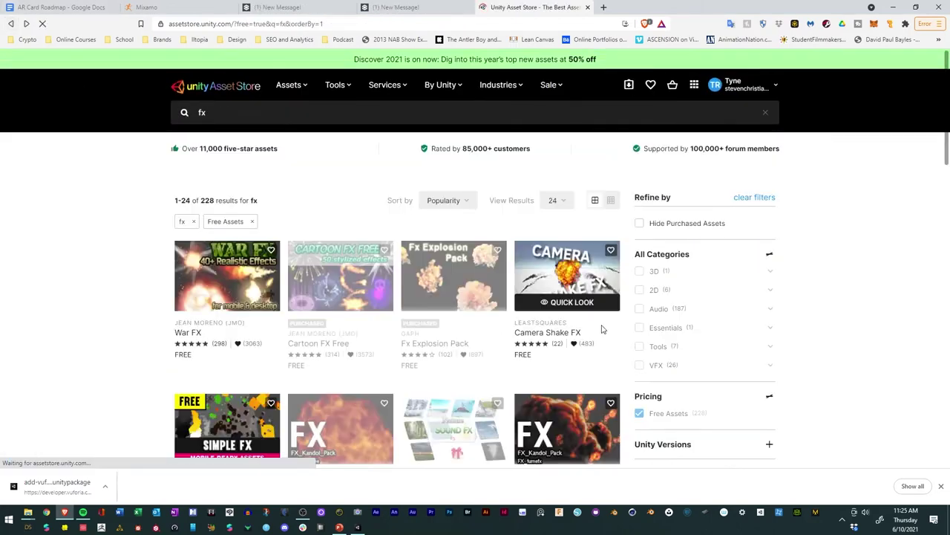
Step: Look through the rest of the free fx results and their second page, then go back to page 1
scroll(821, 304, down, 8)
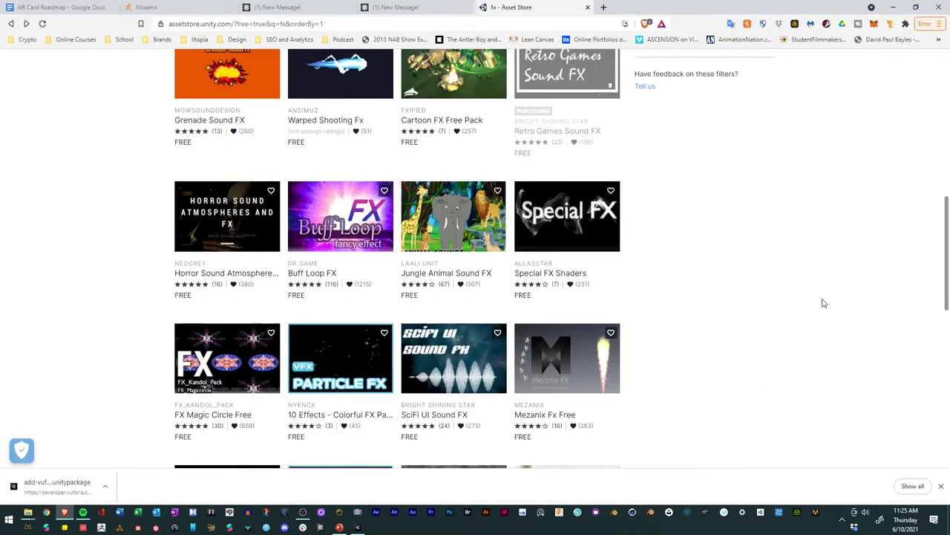
scroll(823, 303, down, 1)
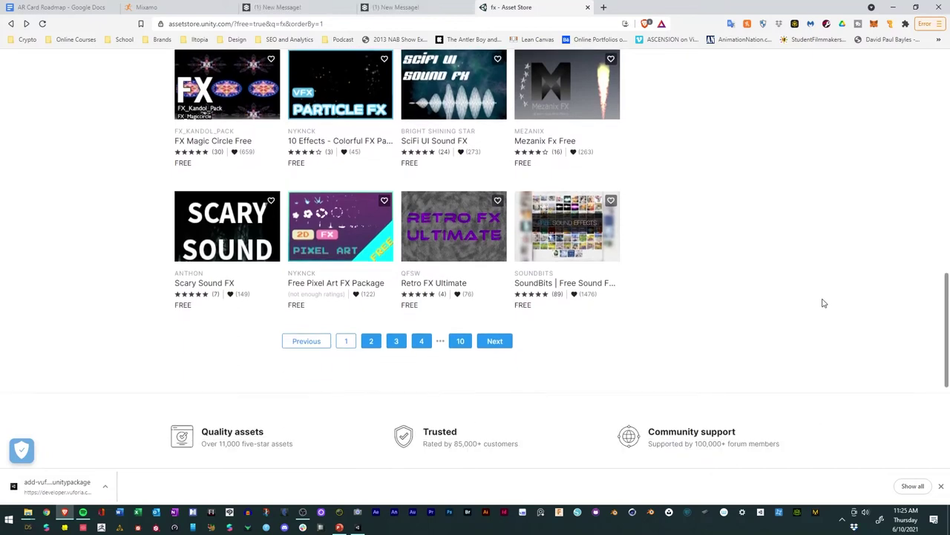
click(374, 345)
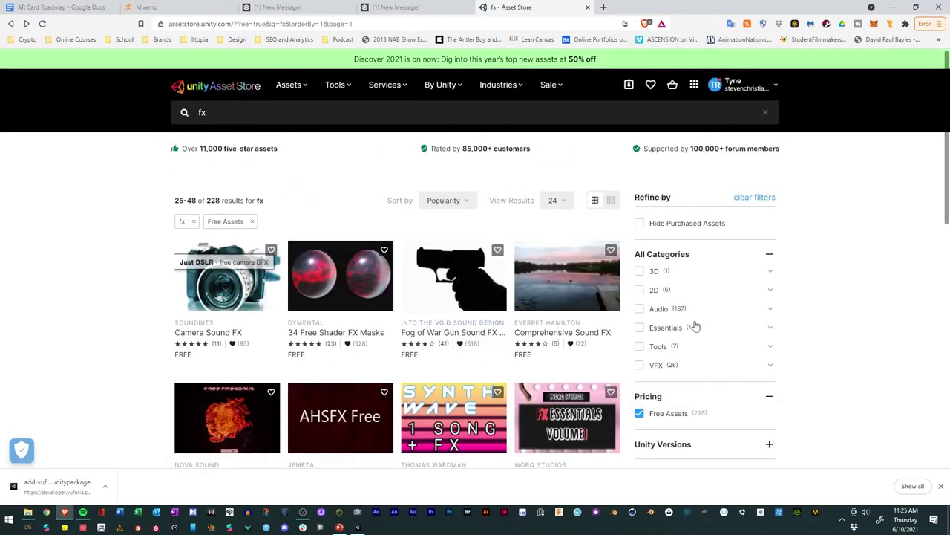
scroll(698, 325, down, 3)
scroll(700, 324, down, 7)
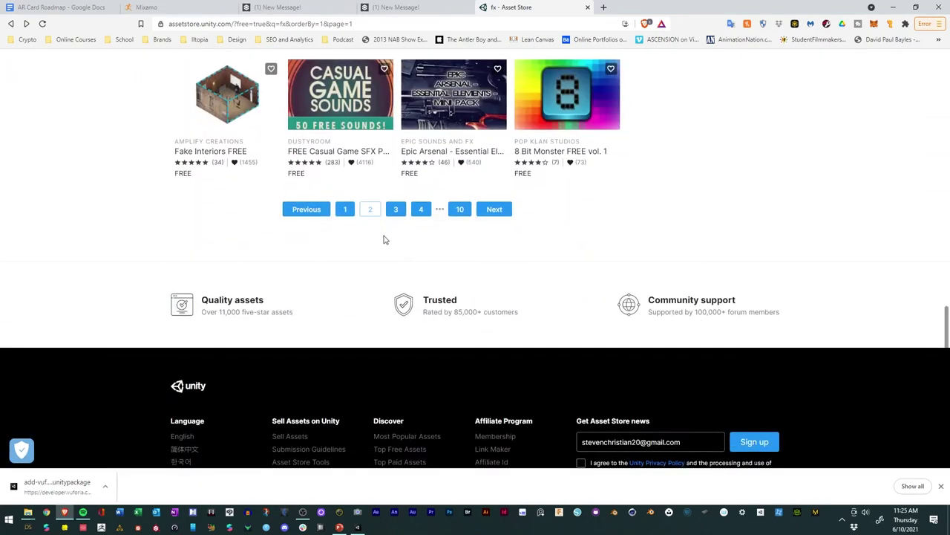
click(345, 210)
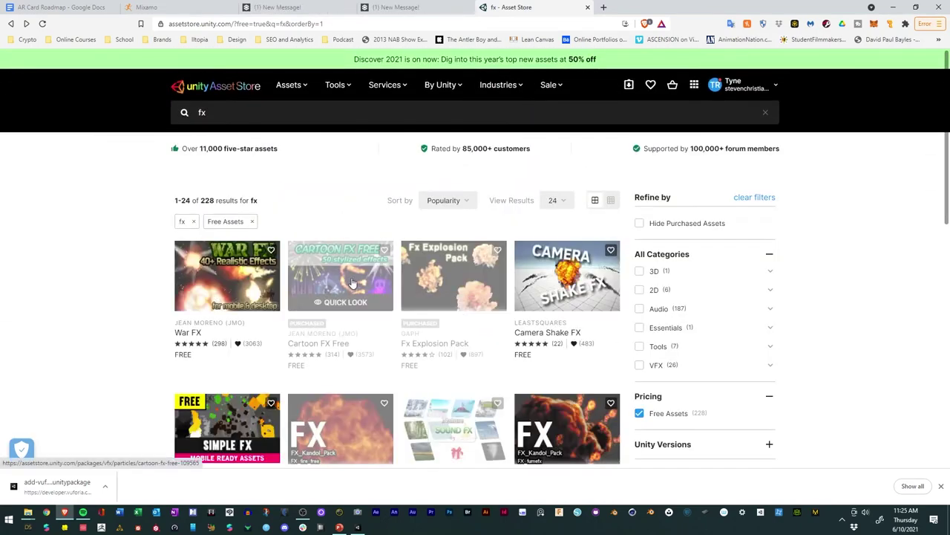
Step: Open the Cartoon FX Free asset and examine all four of its preview images
click(353, 283)
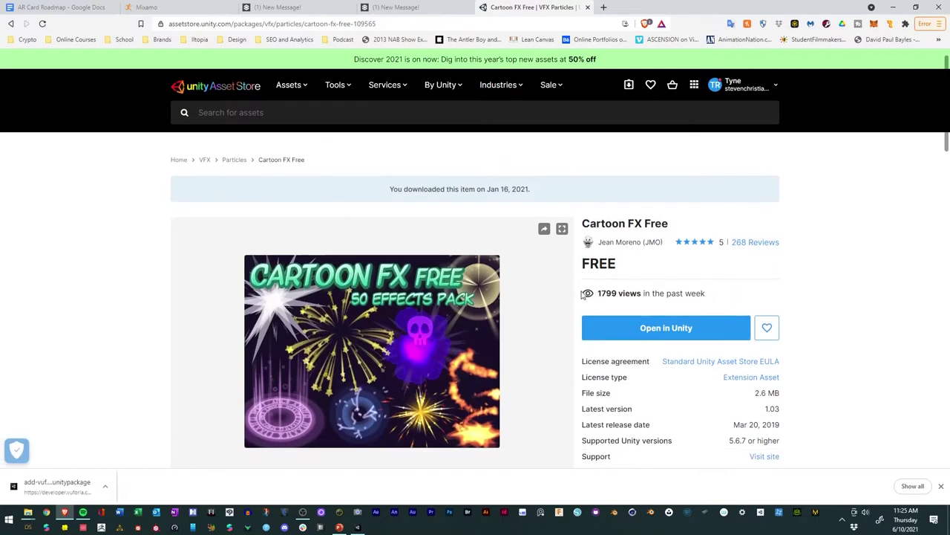
scroll(579, 291, down, 3)
click(240, 284)
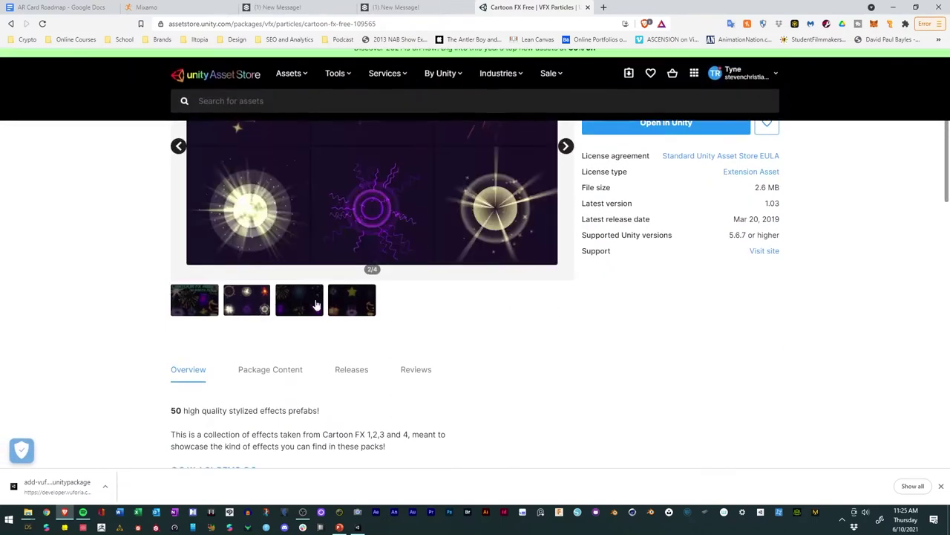
click(299, 300)
click(352, 300)
scroll(529, 332, up, 2)
scroll(529, 327, up, 1)
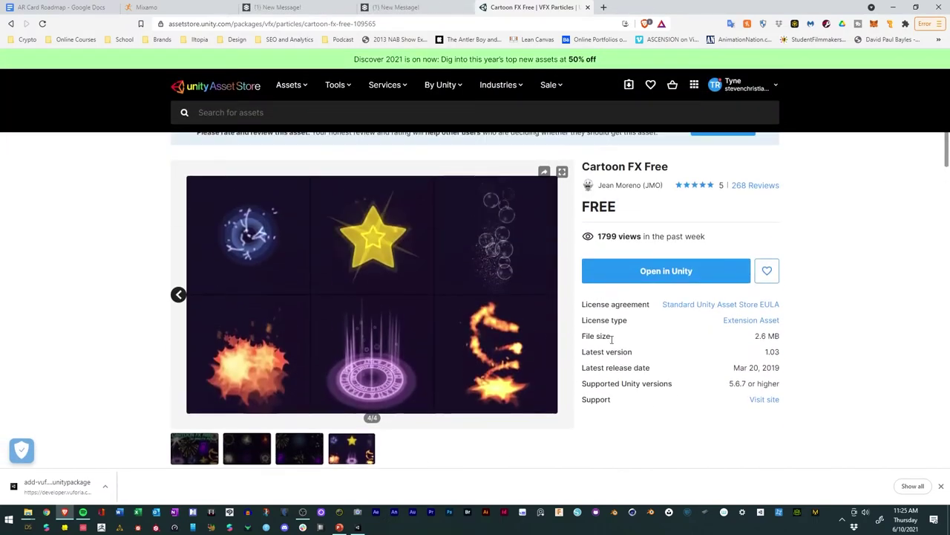
scroll(418, 302, down, 1)
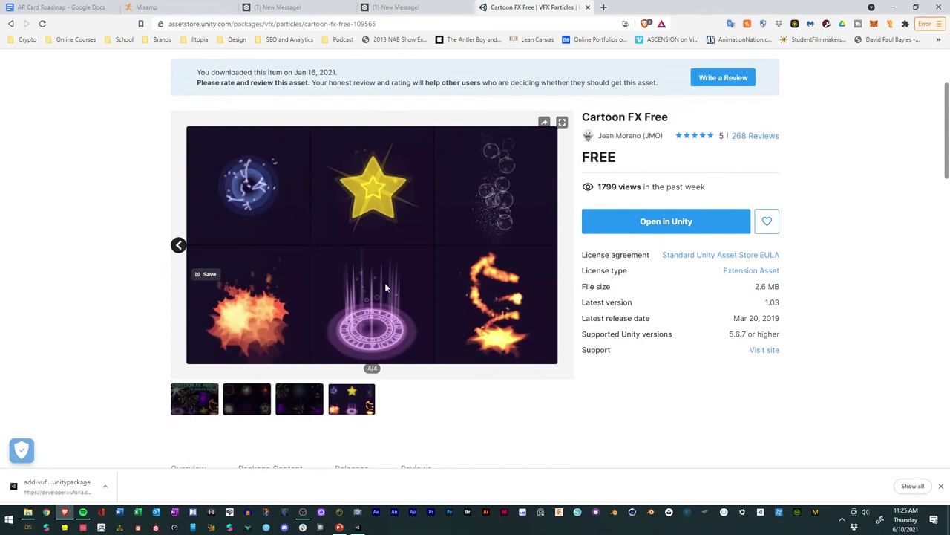
click(253, 406)
click(300, 407)
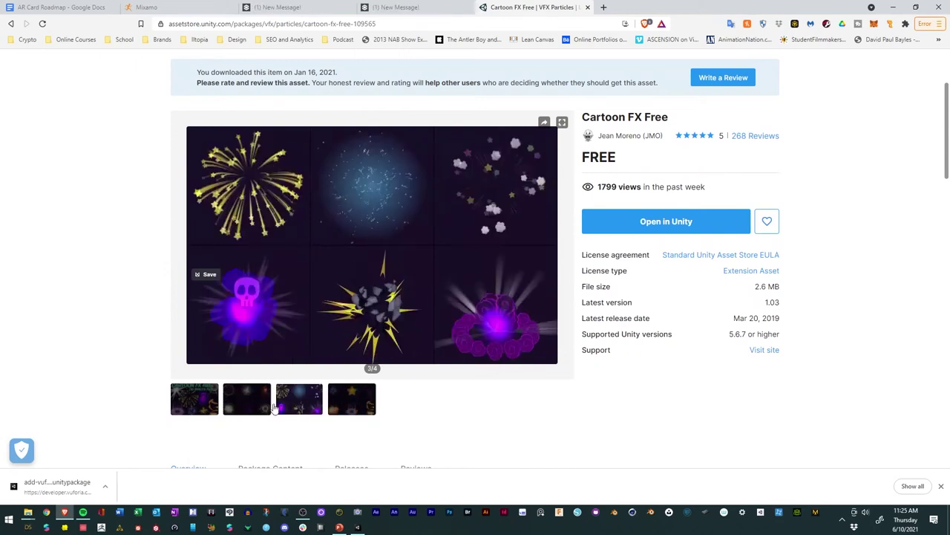
click(195, 403)
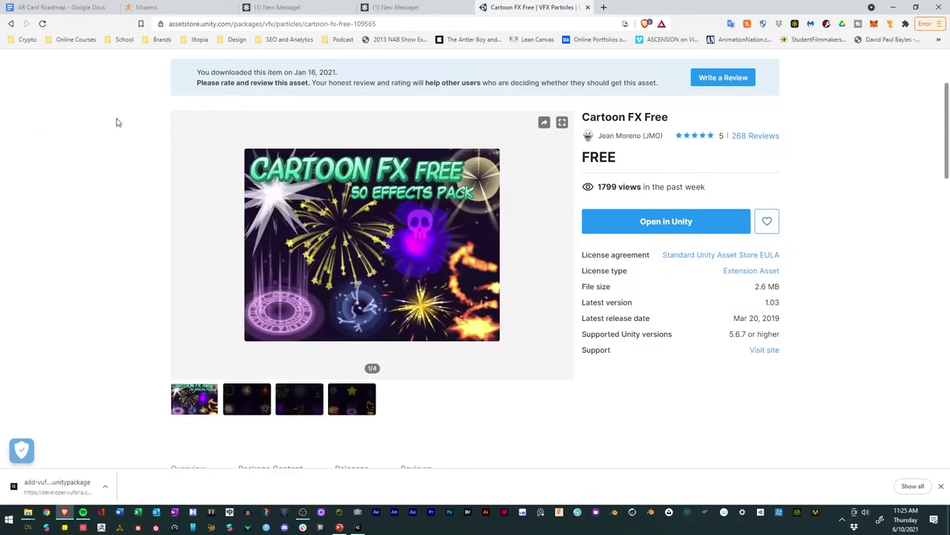
Step: Open Cartoon FX Free in the Unity Editor and import the complete package into the project
click(652, 220)
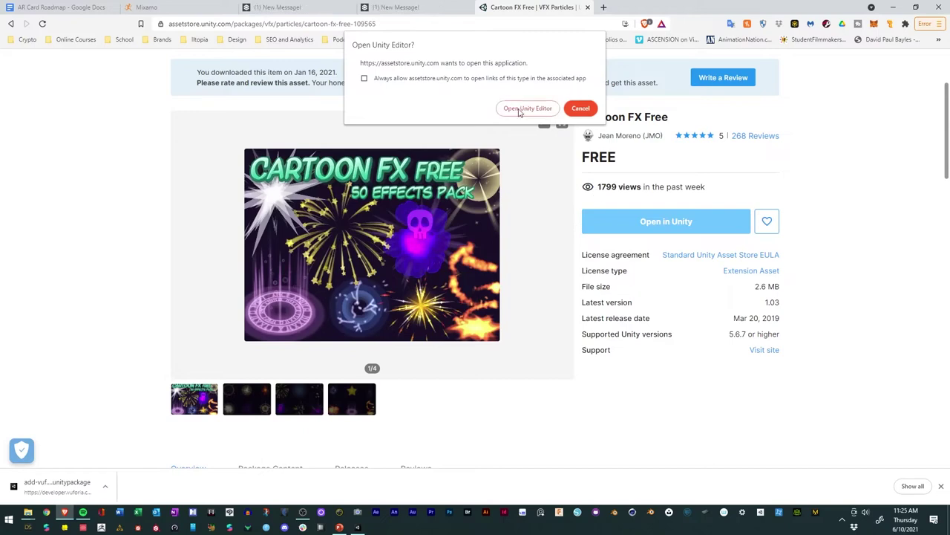
click(526, 109)
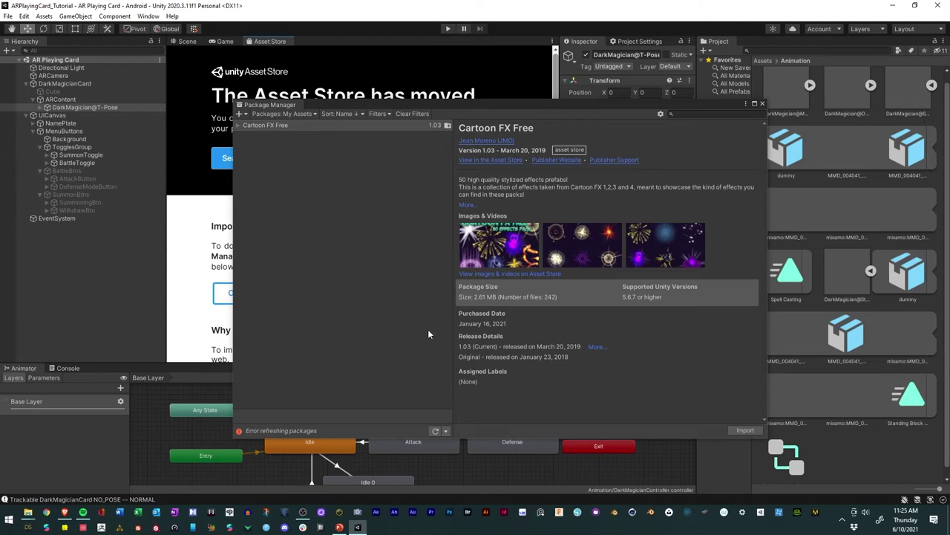
click(743, 431)
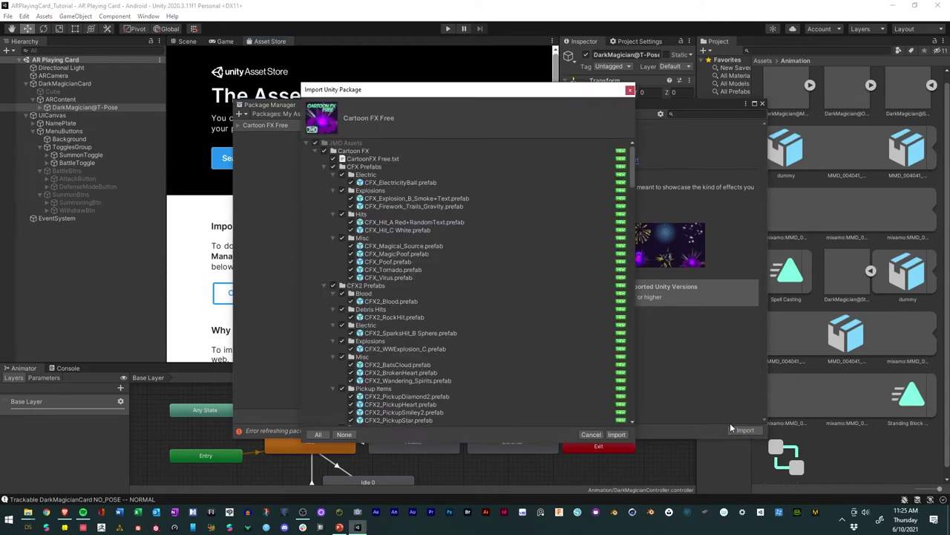
click(616, 435)
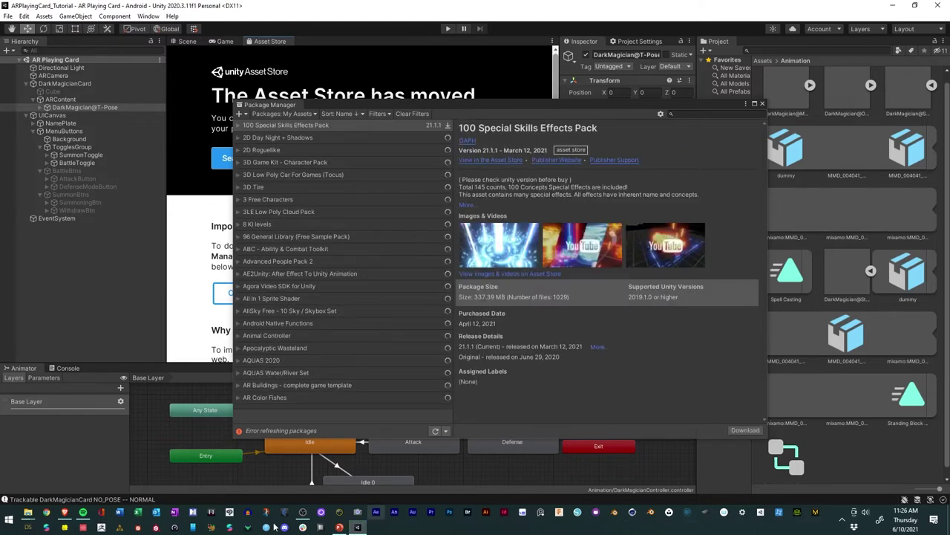
Step: Switch back to the Asset Store in the browser, search for projectile and limit the results to Free Assets
click(67, 512)
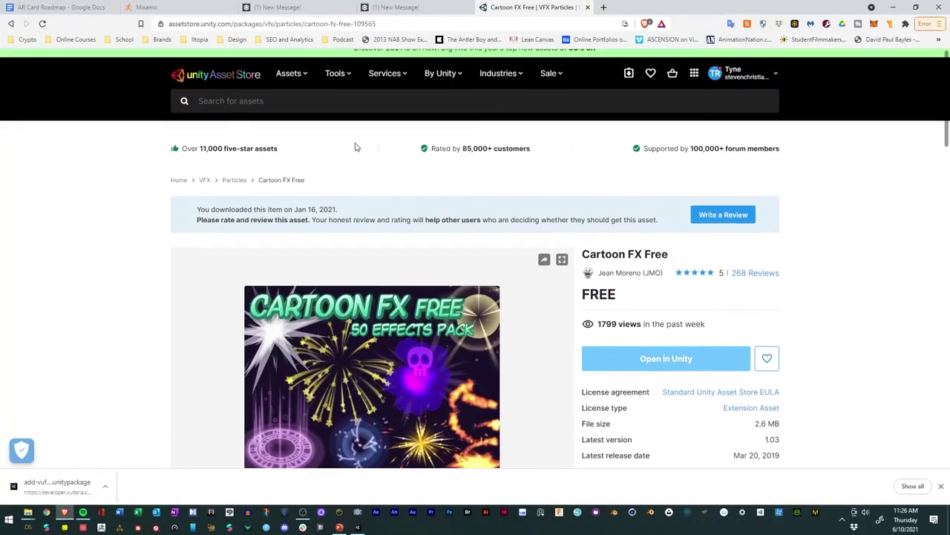
click(328, 113)
text(projectile)
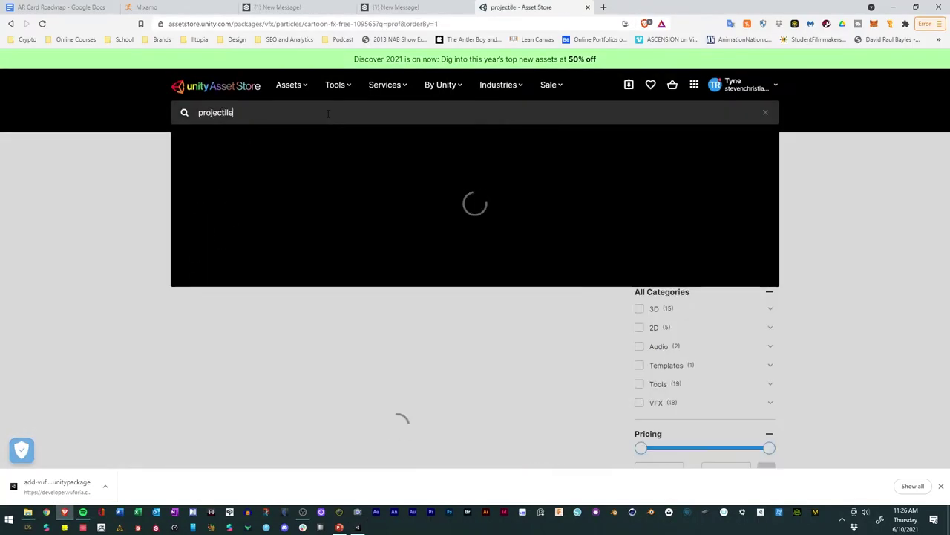
key(Return)
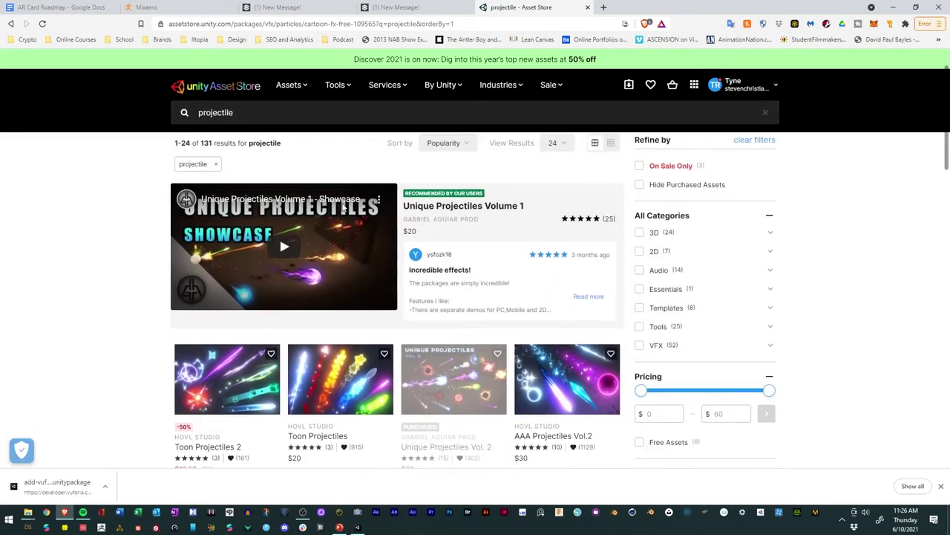
scroll(342, 208, down, 2)
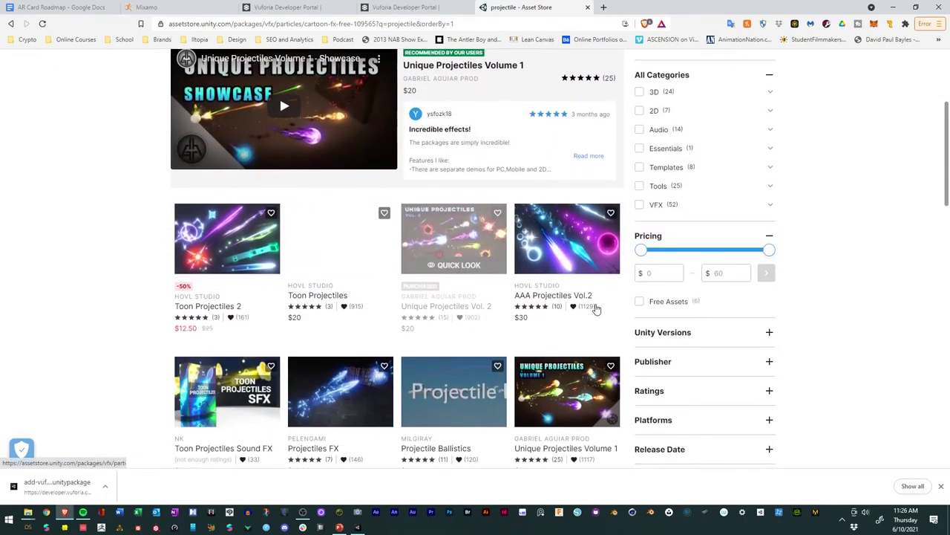
click(640, 303)
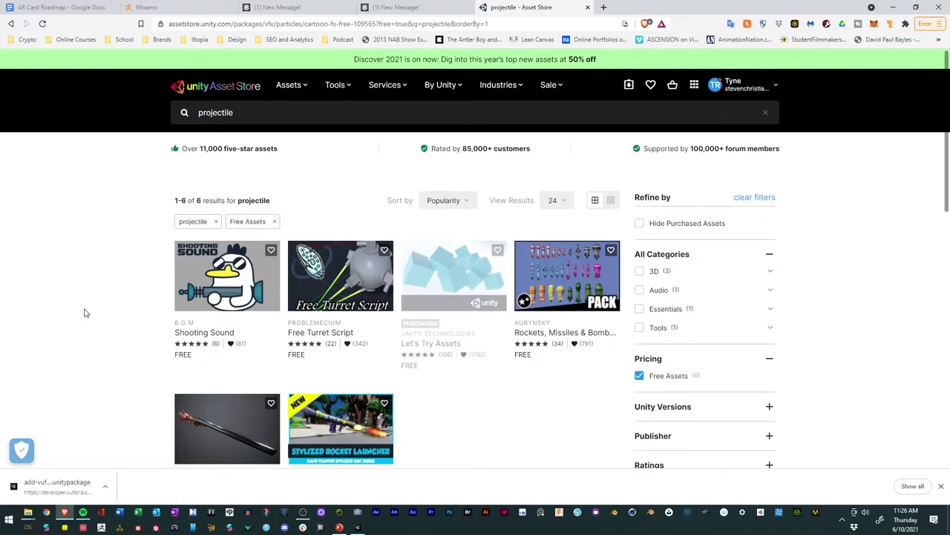
scroll(84, 312, down, 1)
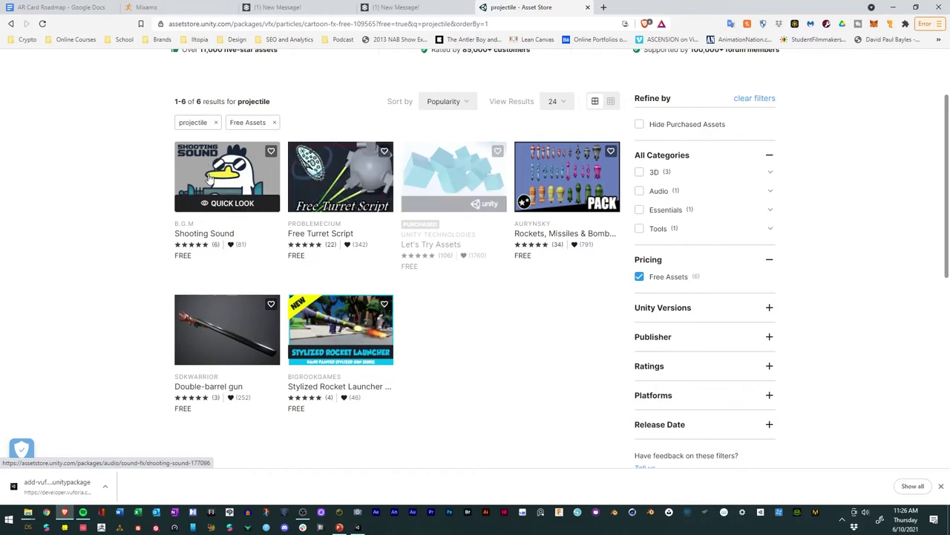
Step: Open the Stylized Rocket Launcher Complete Kit and review its included contents and preview videos and images
click(364, 327)
scroll(435, 321, down, 3)
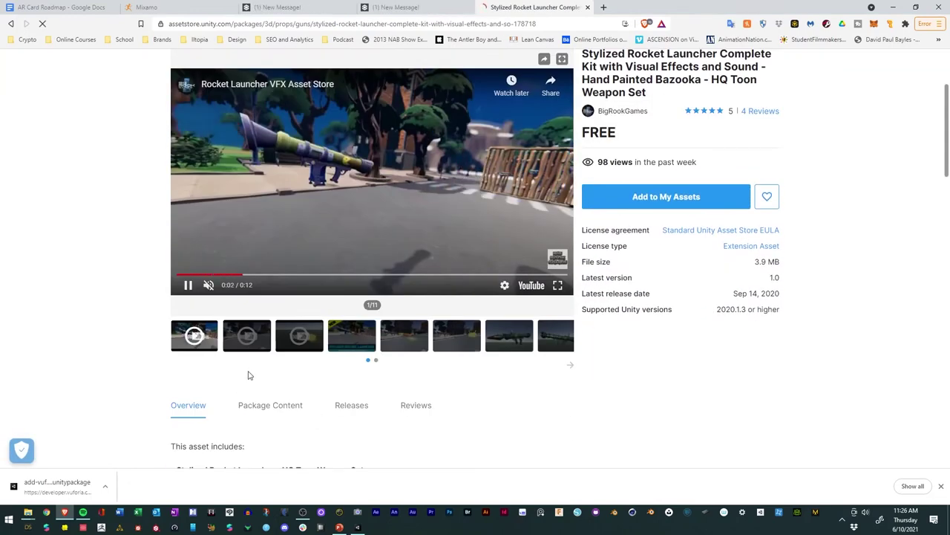
scroll(351, 367, down, 1)
scroll(351, 367, down, 2)
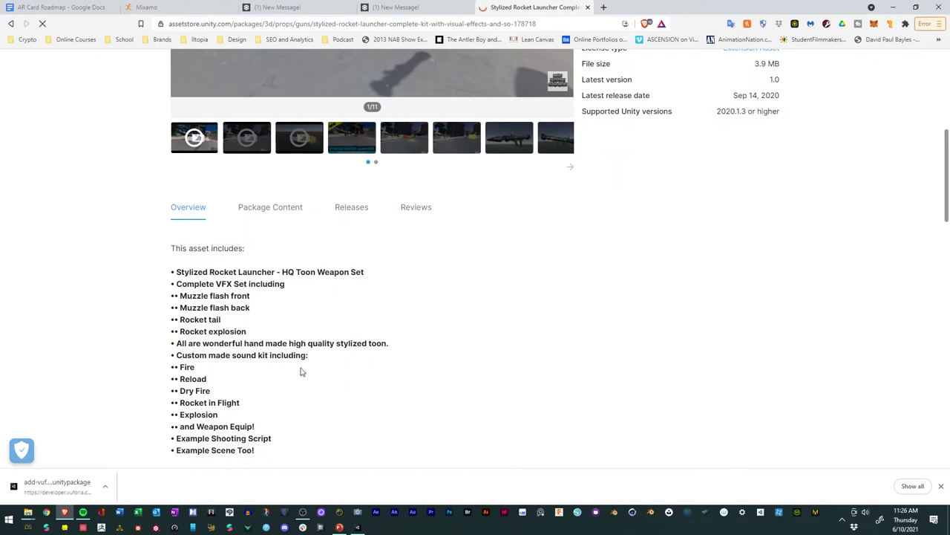
scroll(522, 317, up, 4)
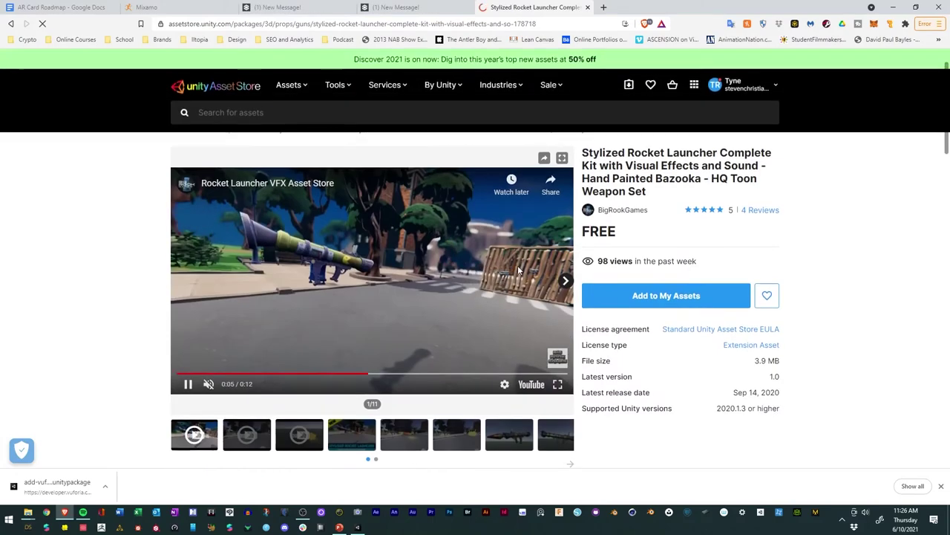
scroll(565, 238, down, 1)
click(566, 233)
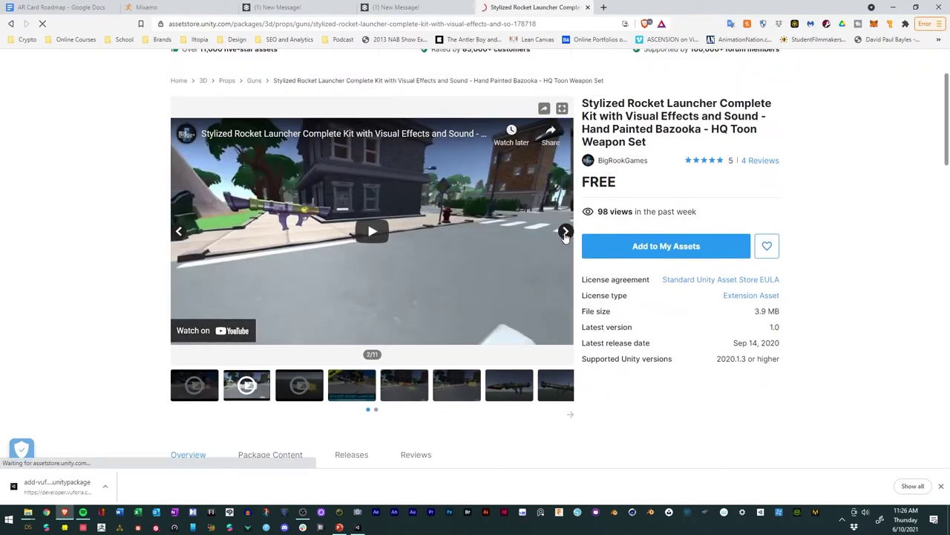
click(566, 233)
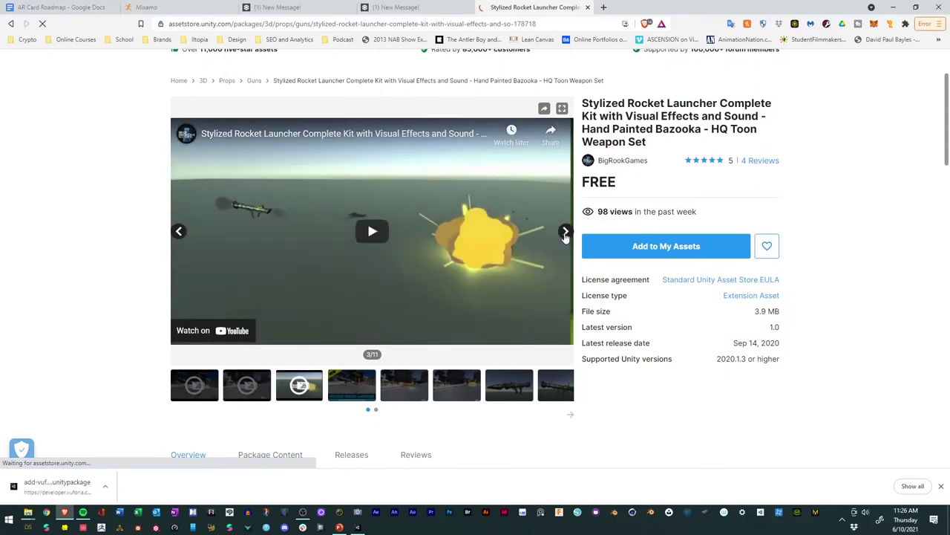
click(566, 232)
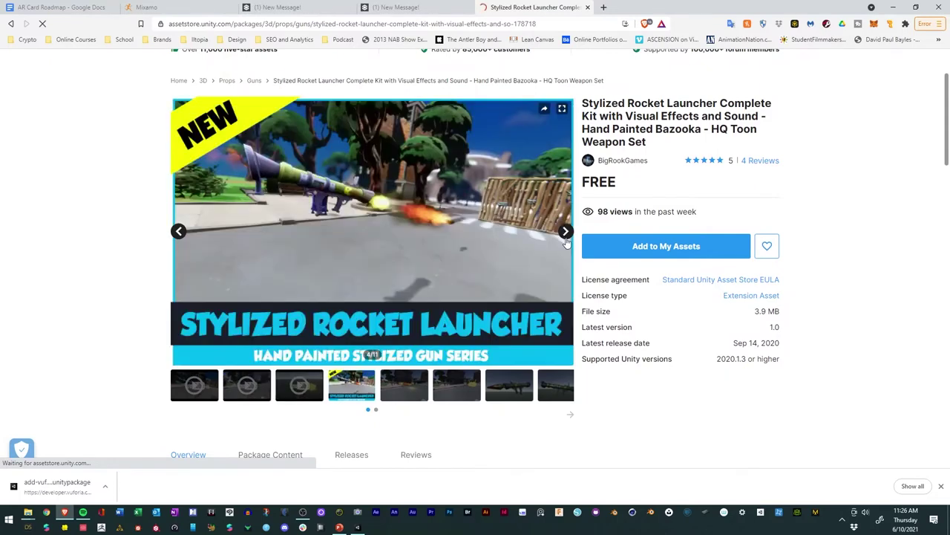
click(566, 232)
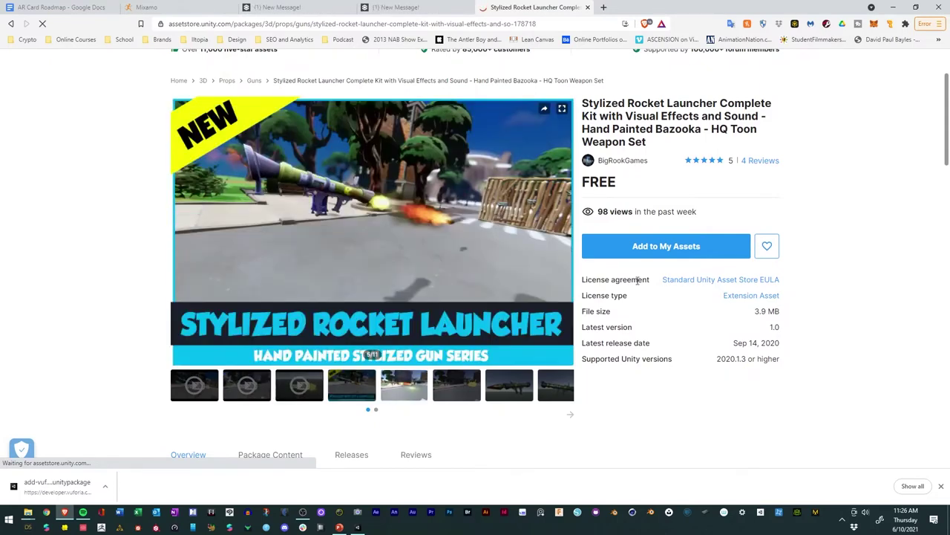
Step: Add the Stylized Rocket Launcher Complete Kit to My Assets, accepting the Asset Store terms, and dismiss the confirmation
click(633, 247)
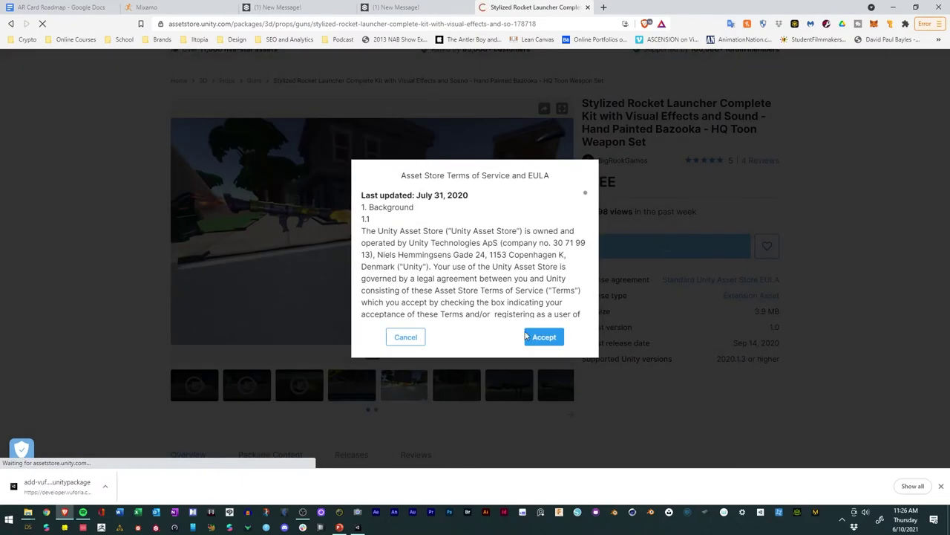
click(541, 336)
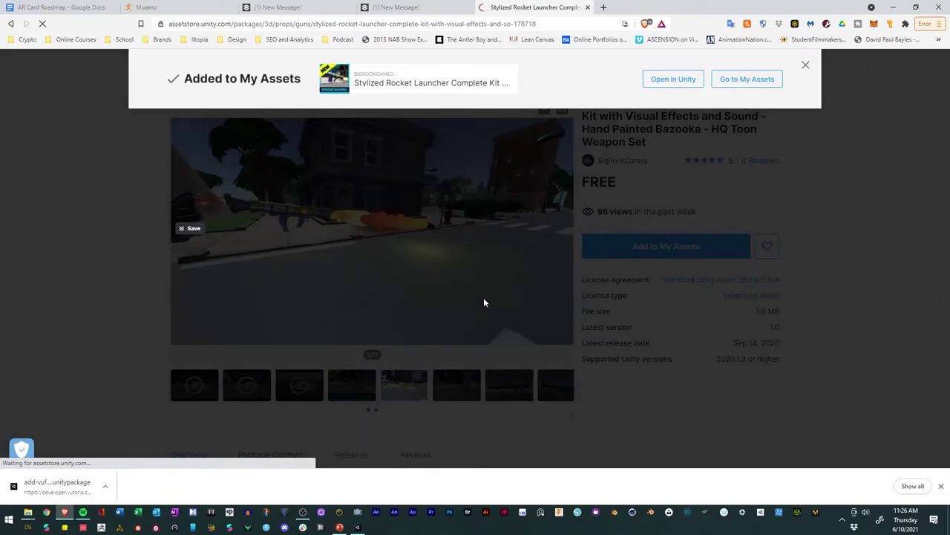
click(807, 66)
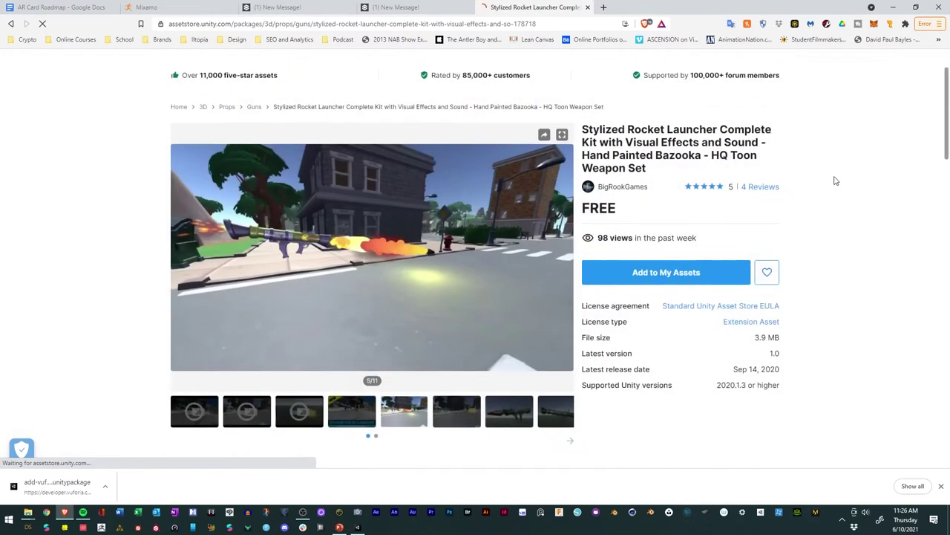
Step: Search the Asset Store for fx pack and limit the results to Free Assets
scroll(834, 178, up, 2)
click(224, 112)
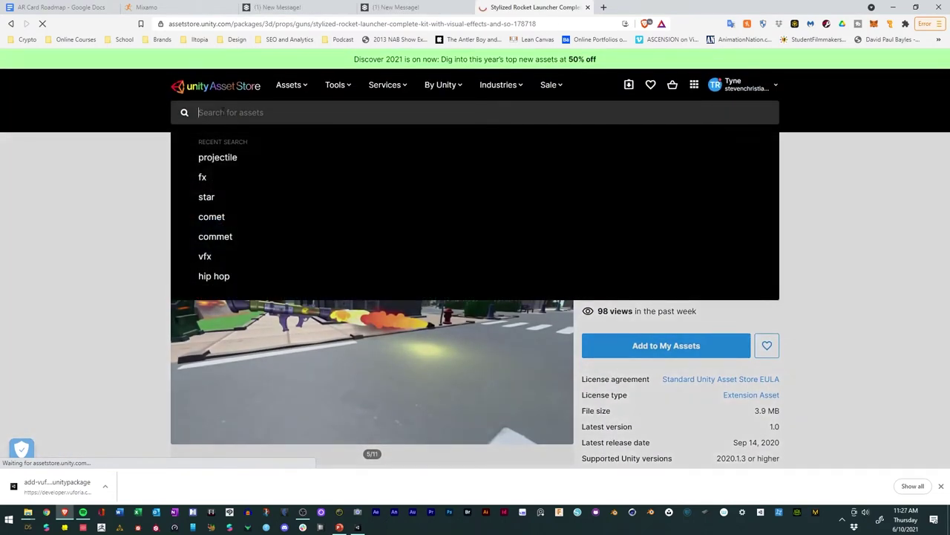
text(pr)
key(BackSpace)
key(BackSpace)
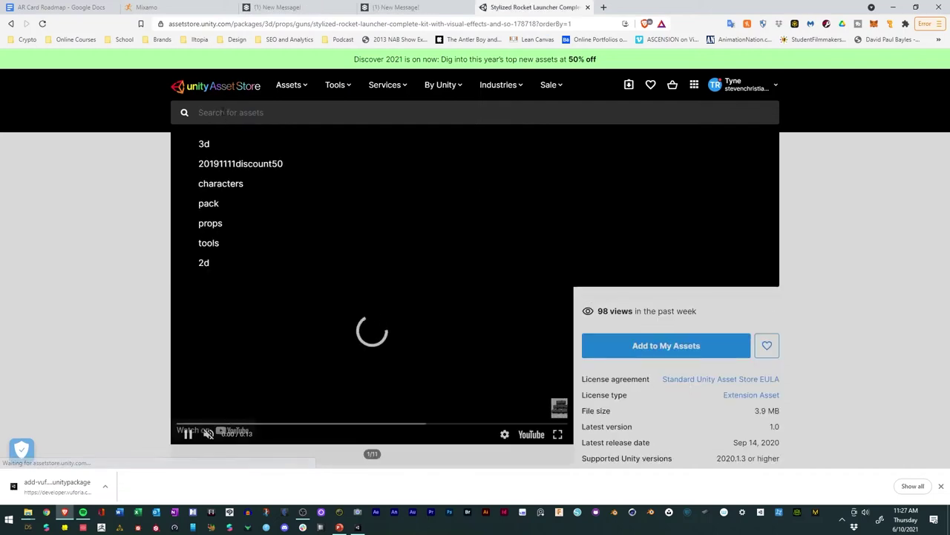
text(fx pack)
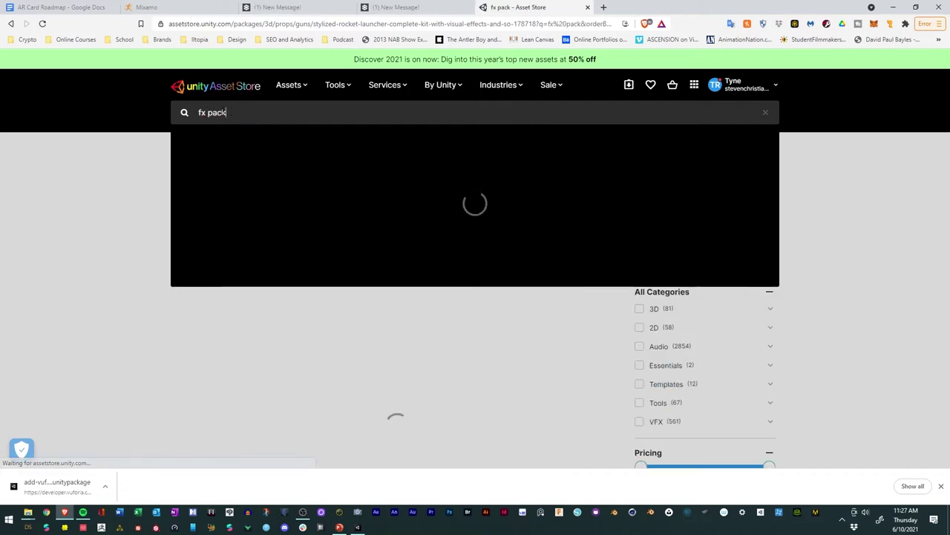
key(Return)
scroll(661, 346, down, 3)
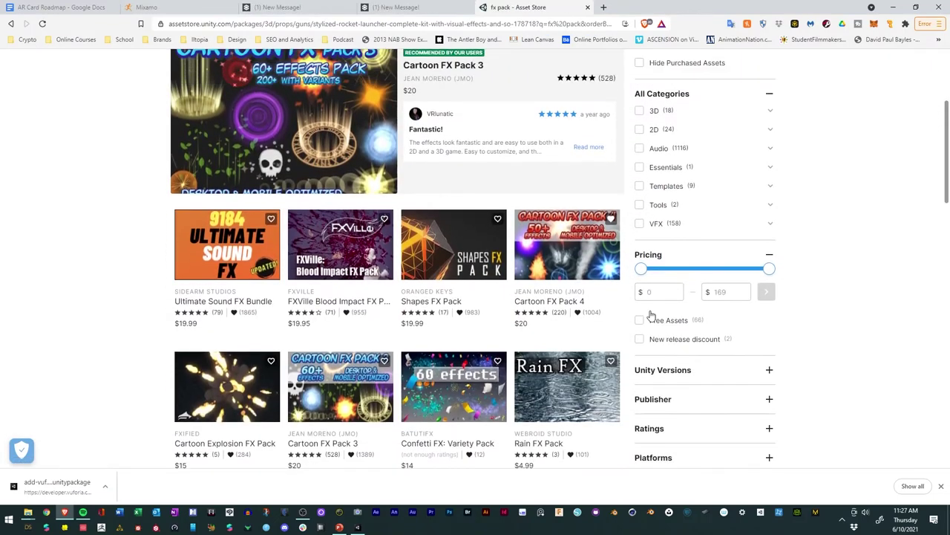
scroll(791, 327, down, 1)
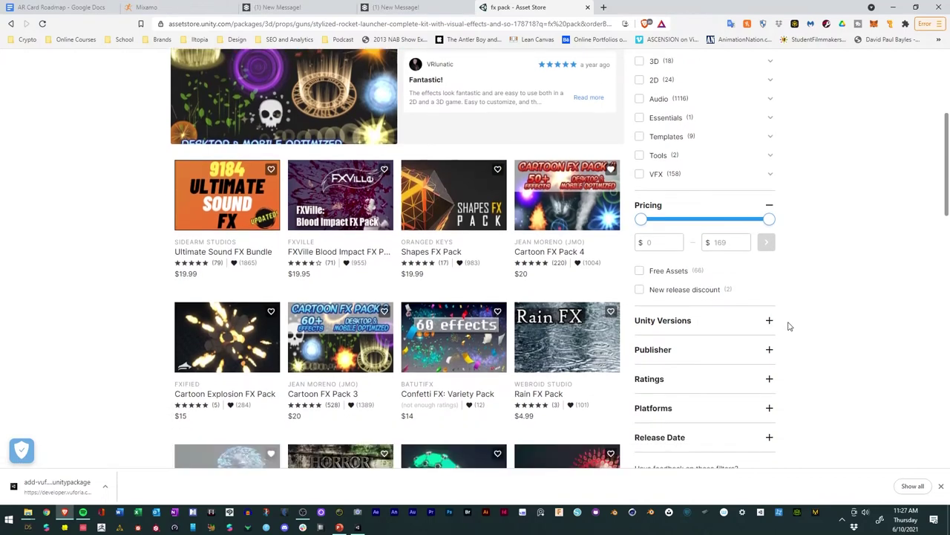
click(640, 271)
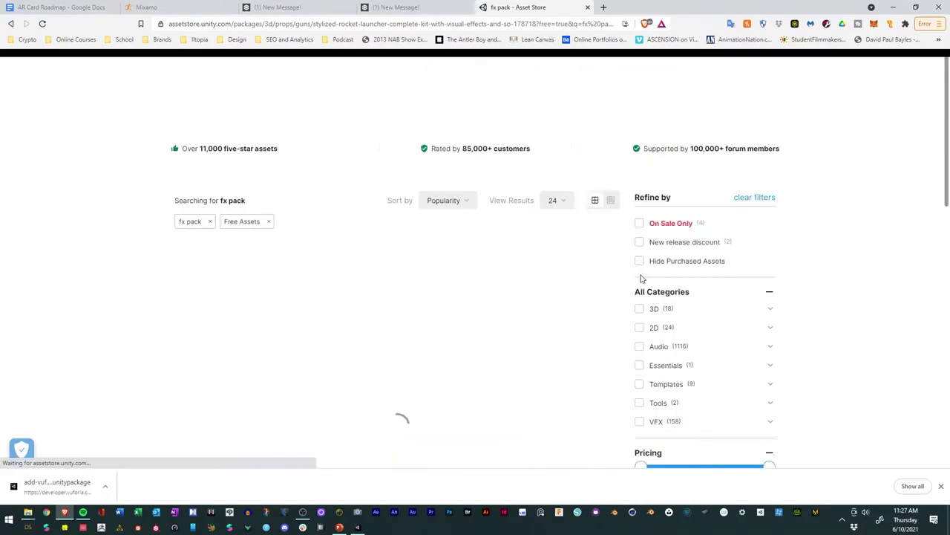
Step: Remove the Free Assets filter from the fx pack search and look through the first page of results
scroll(410, 334, down, 3)
scroll(410, 333, up, 3)
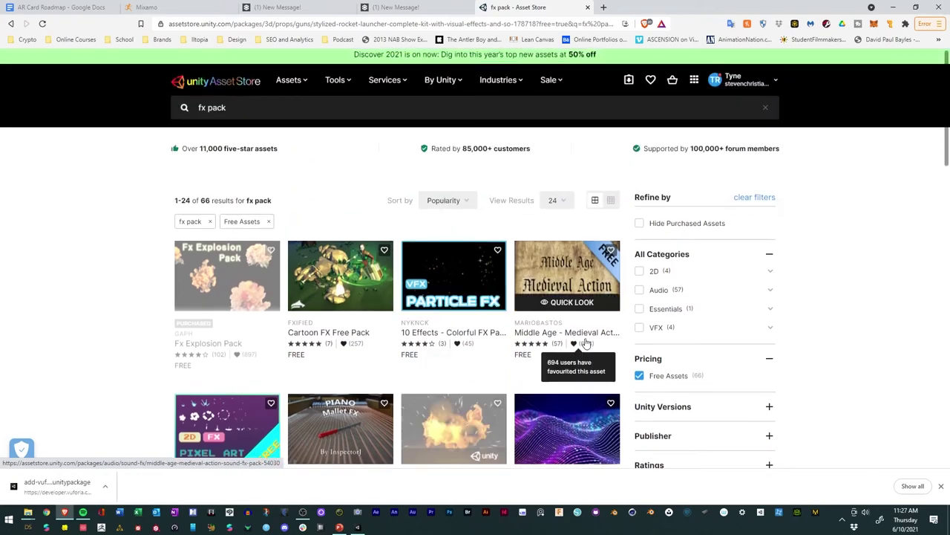
click(640, 324)
scroll(644, 336, down, 2)
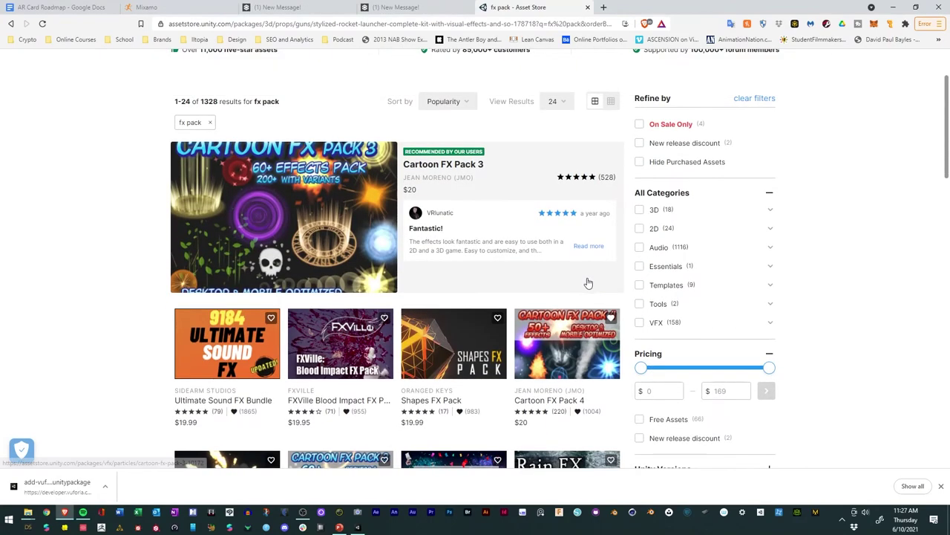
scroll(587, 278, down, 5)
scroll(765, 354, down, 6)
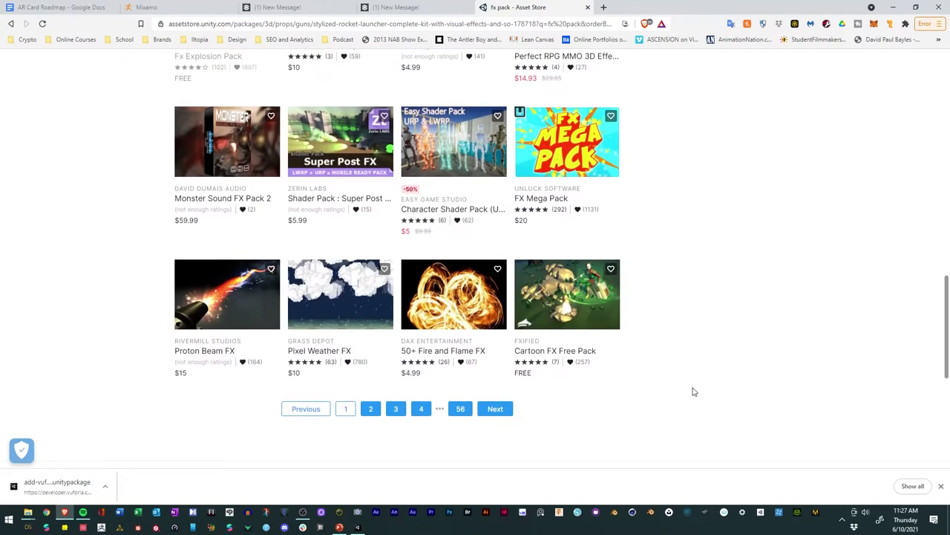
Step: Look through the second and third pages of the fx pack results for suitable effects
click(371, 408)
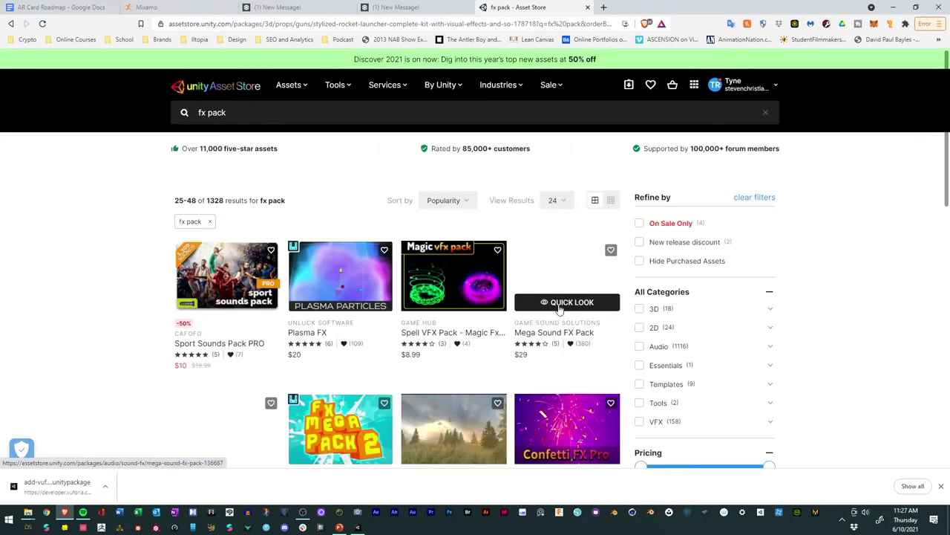
scroll(575, 306, down, 3)
scroll(577, 312, down, 6)
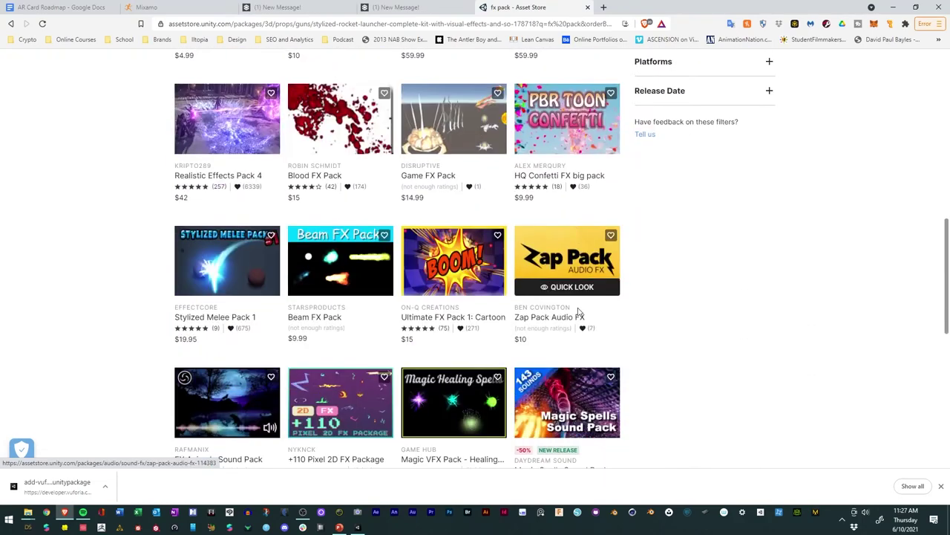
scroll(534, 319, down, 3)
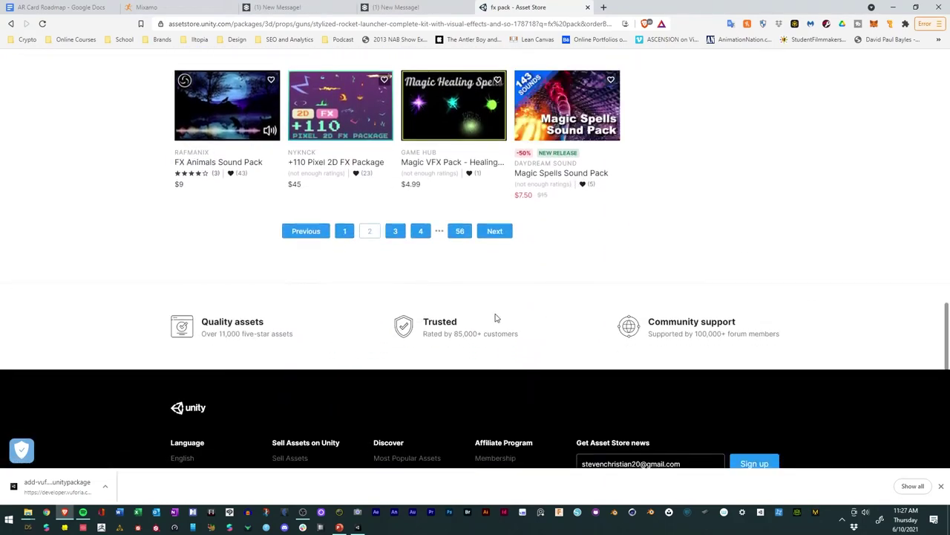
click(395, 231)
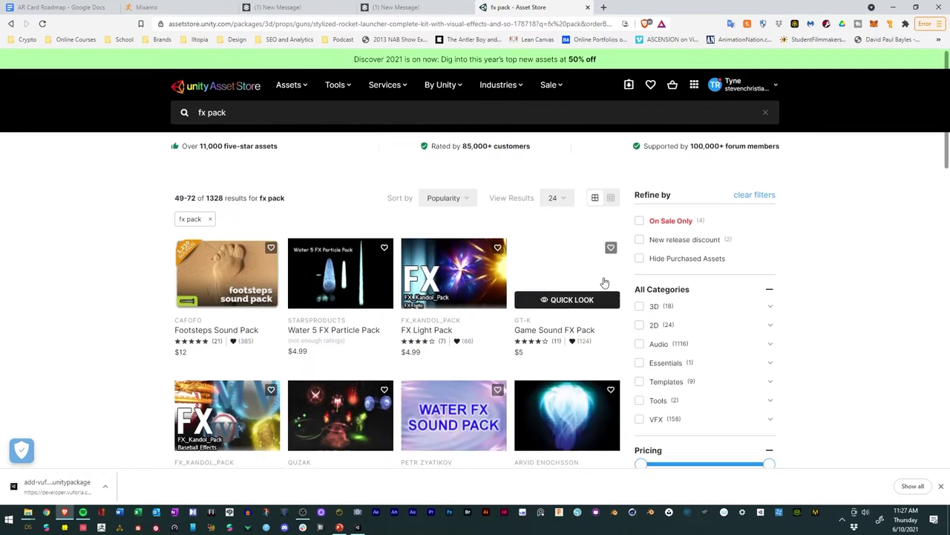
scroll(609, 282, down, 3)
scroll(622, 283, up, 3)
Step: Search the Asset Store for vfx and open the RPG VFX Bundle's page
click(216, 112)
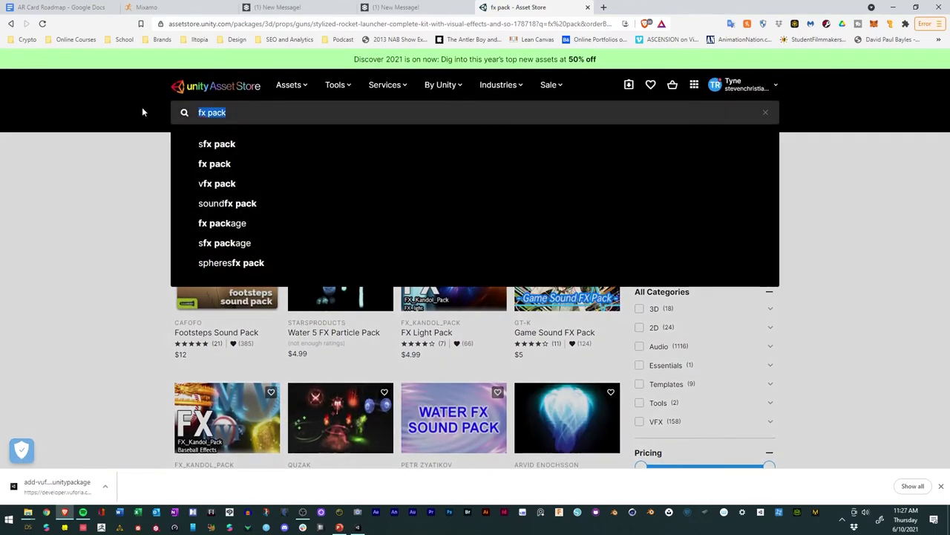
text(vfx)
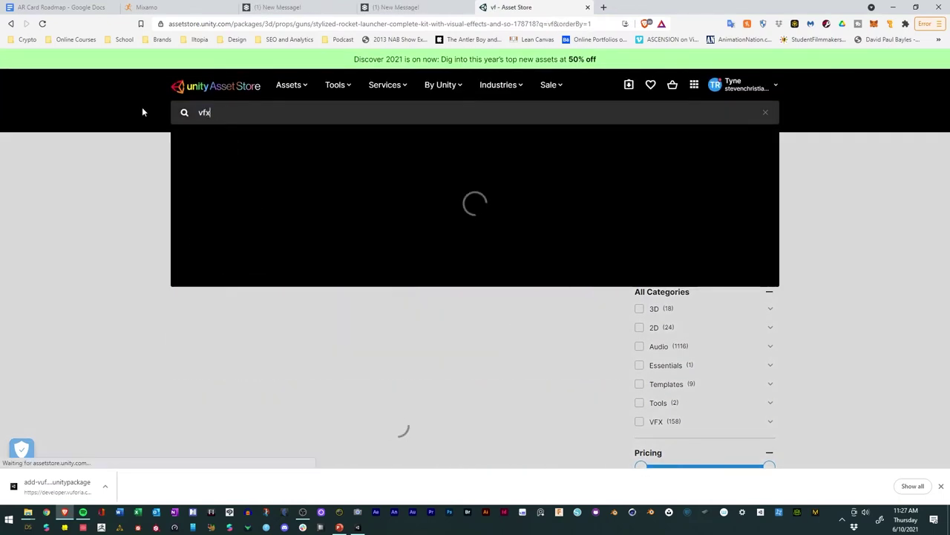
scroll(798, 334, down, 2)
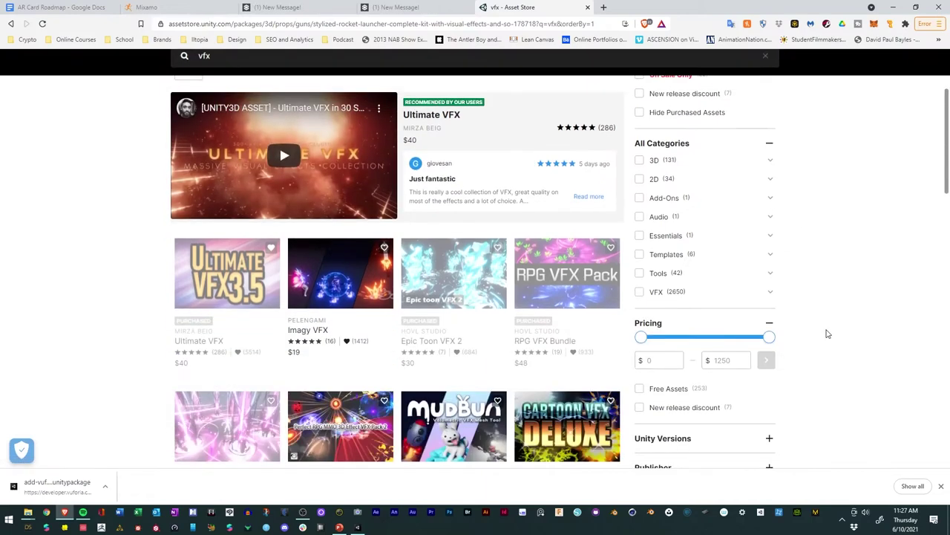
scroll(829, 322, down, 2)
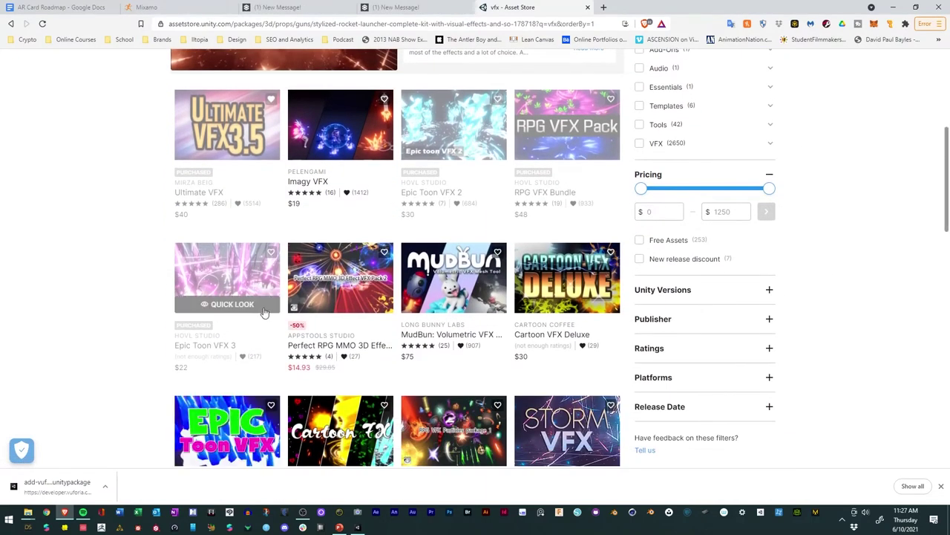
click(541, 158)
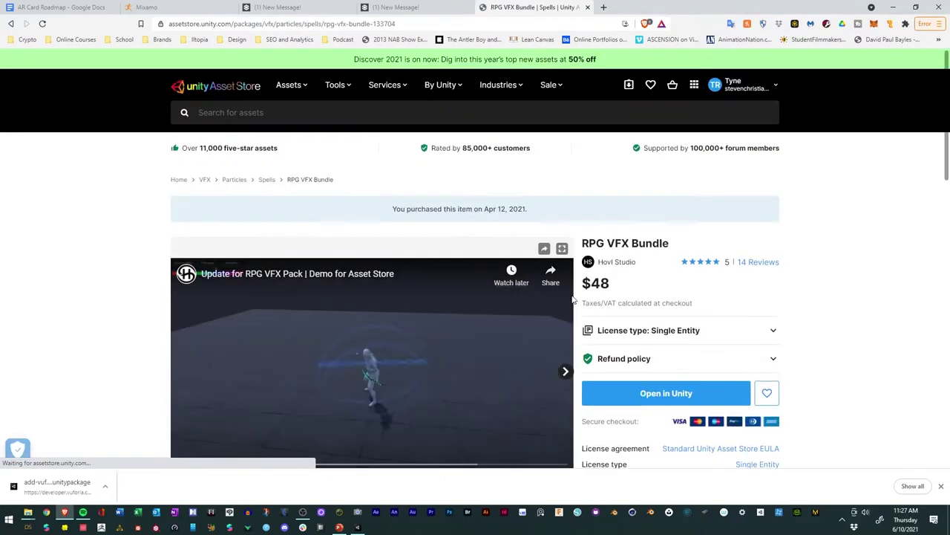
Step: Examine the RPG VFX Bundle's preview videos and images, from the first through the sixteenth in the gallery
scroll(573, 299, down, 3)
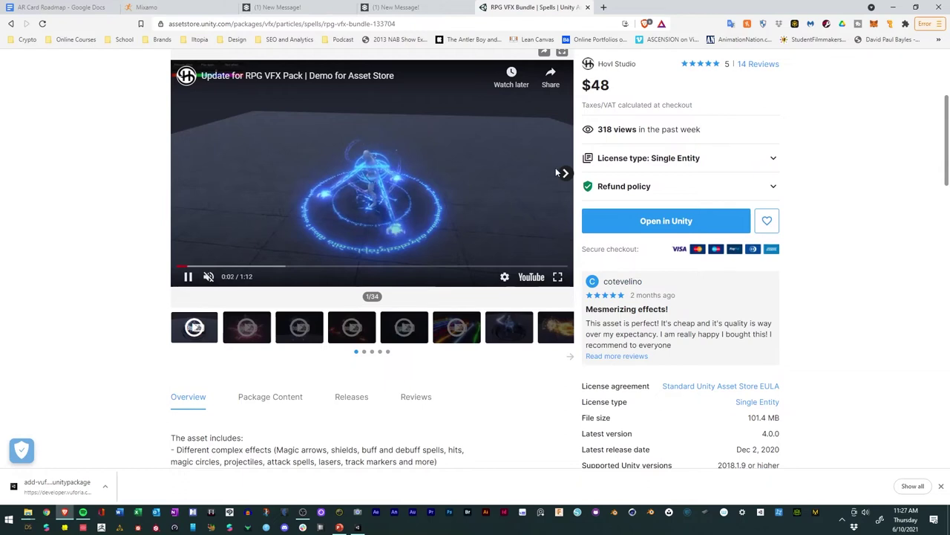
click(563, 173)
click(566, 174)
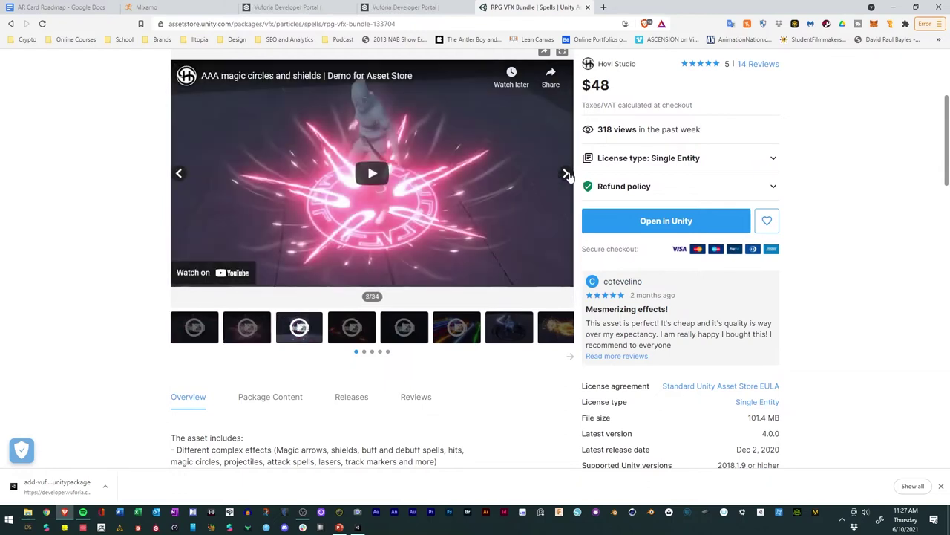
click(565, 174)
click(565, 173)
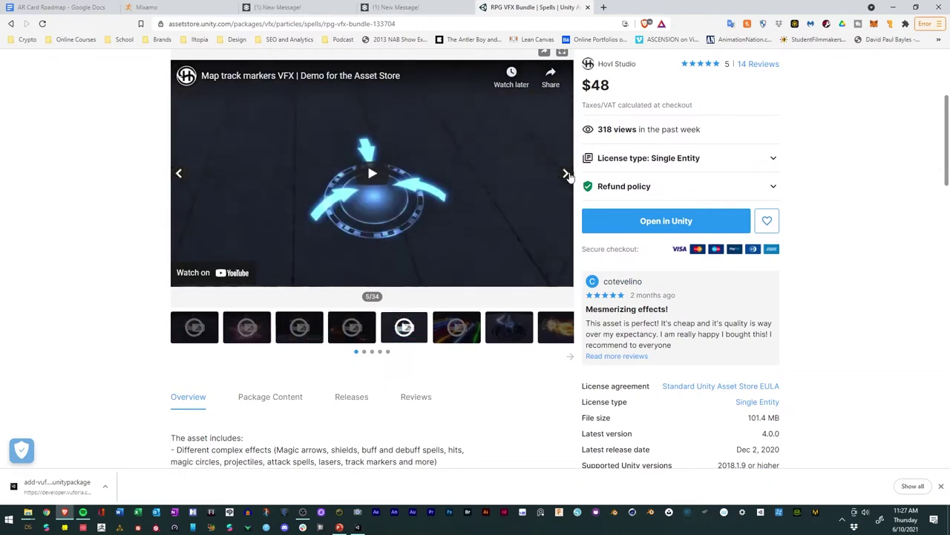
click(566, 174)
click(566, 174)
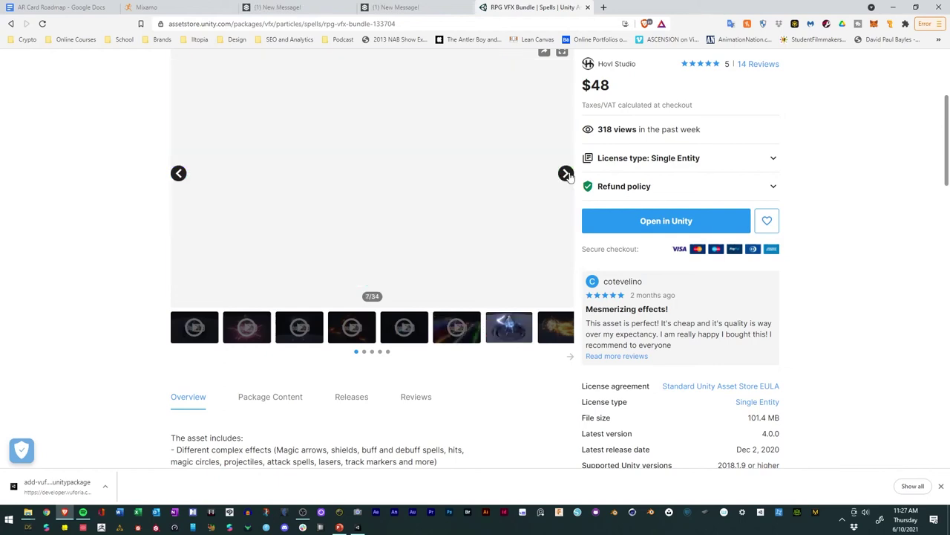
click(566, 174)
click(565, 174)
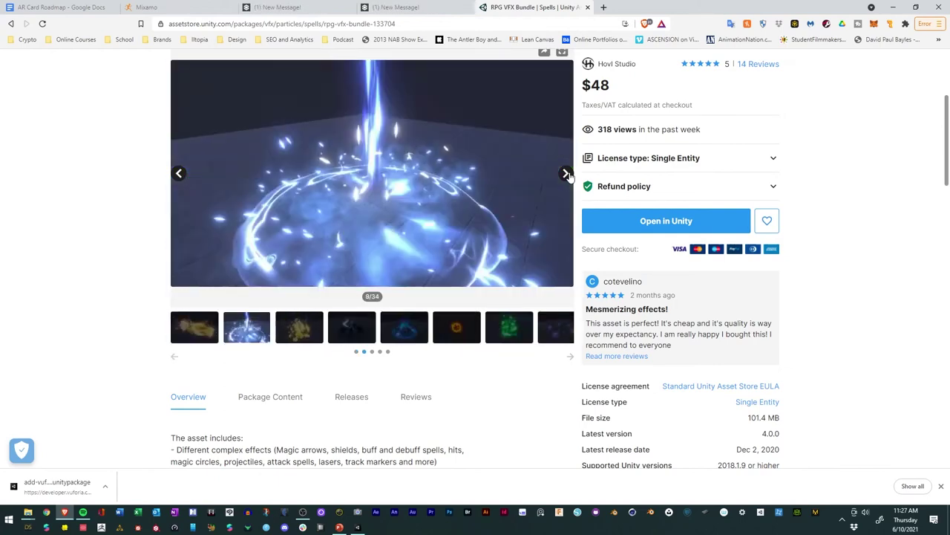
click(566, 174)
click(566, 174)
click(566, 174)
click(566, 173)
click(565, 174)
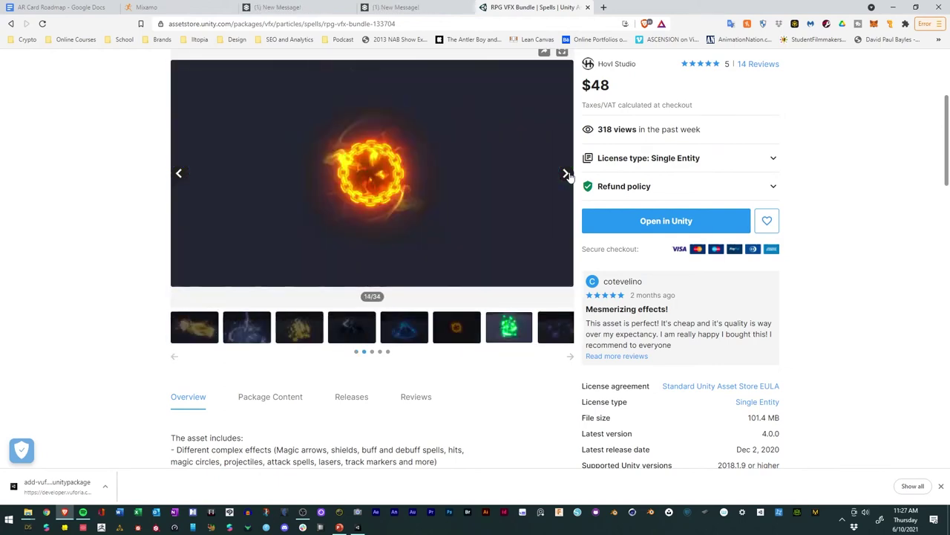
click(566, 174)
click(566, 174)
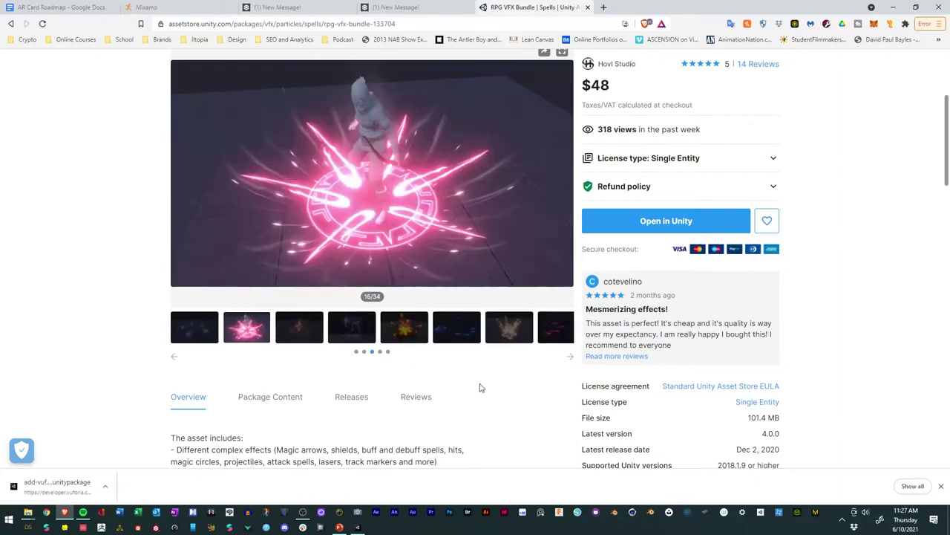
scroll(509, 397, up, 3)
scroll(812, 309, down, 3)
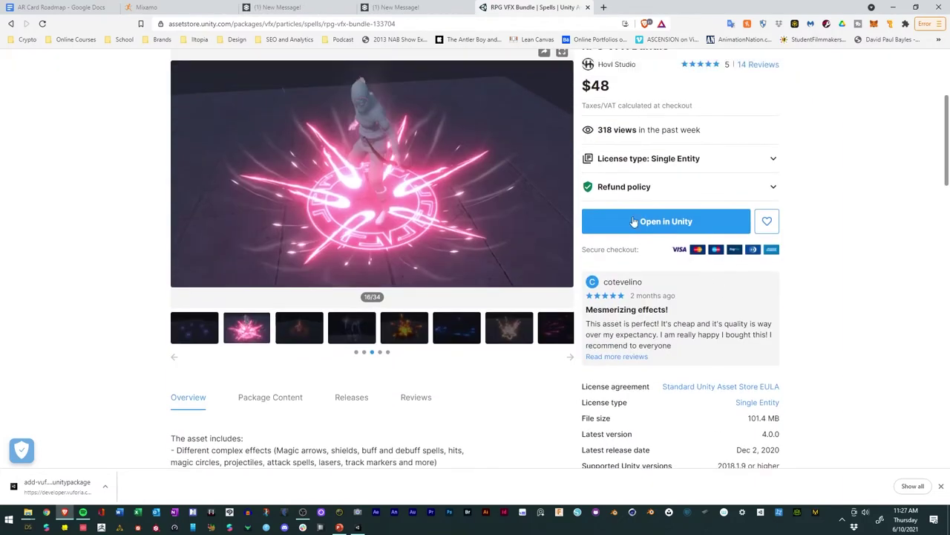
Step: Open the RPG VFX Bundle in the Unity Editor, download and import it into the project, and close Package Manager
click(630, 226)
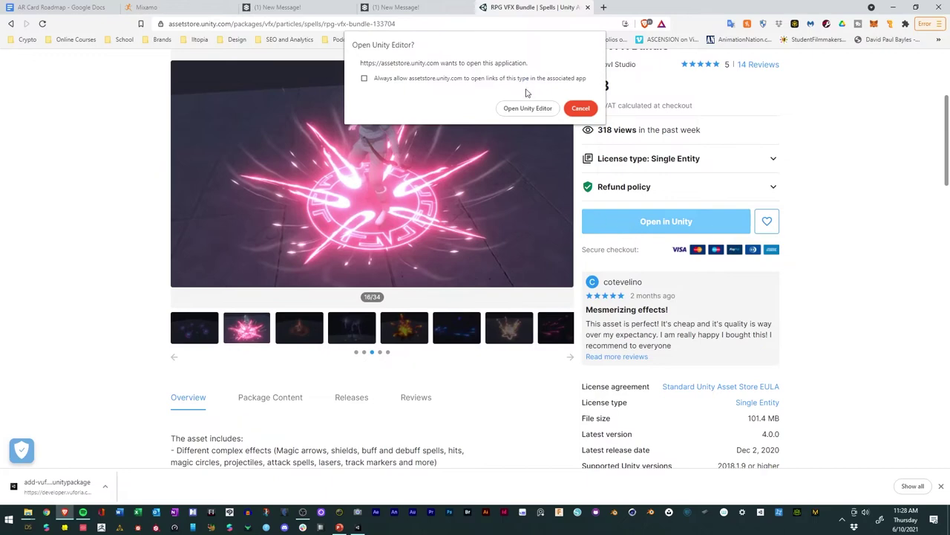
click(524, 115)
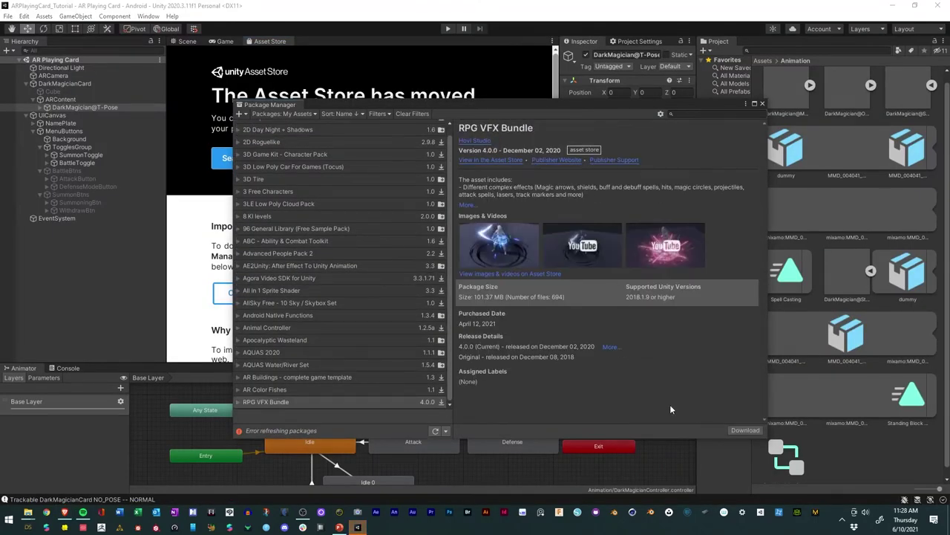
click(744, 431)
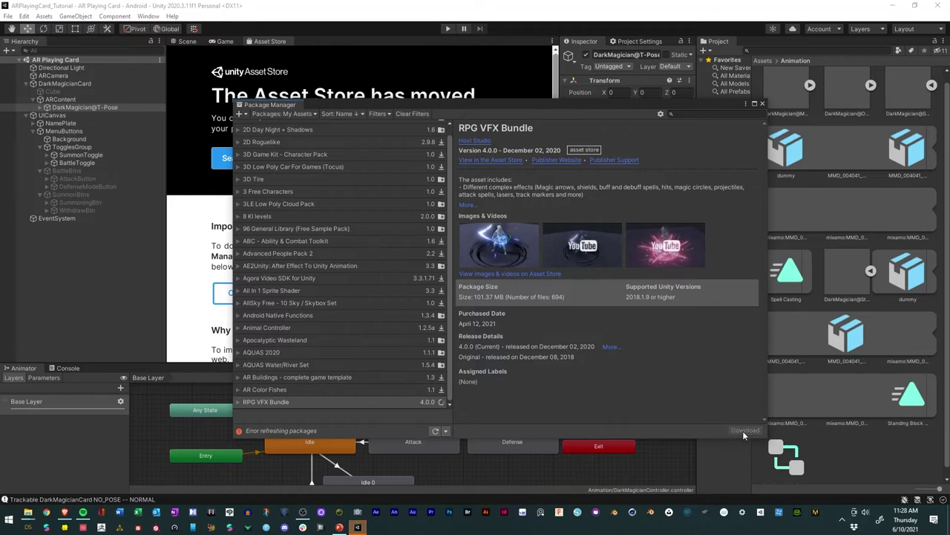
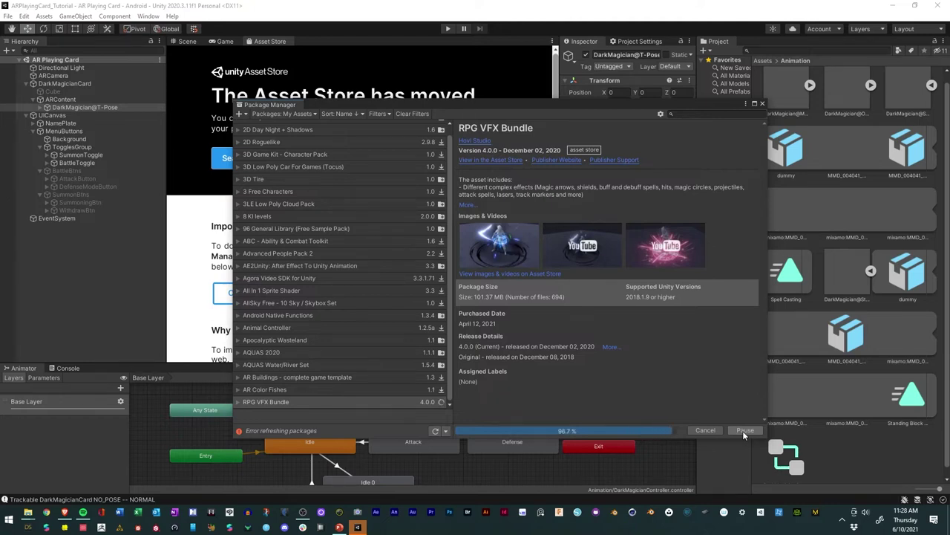
click(736, 432)
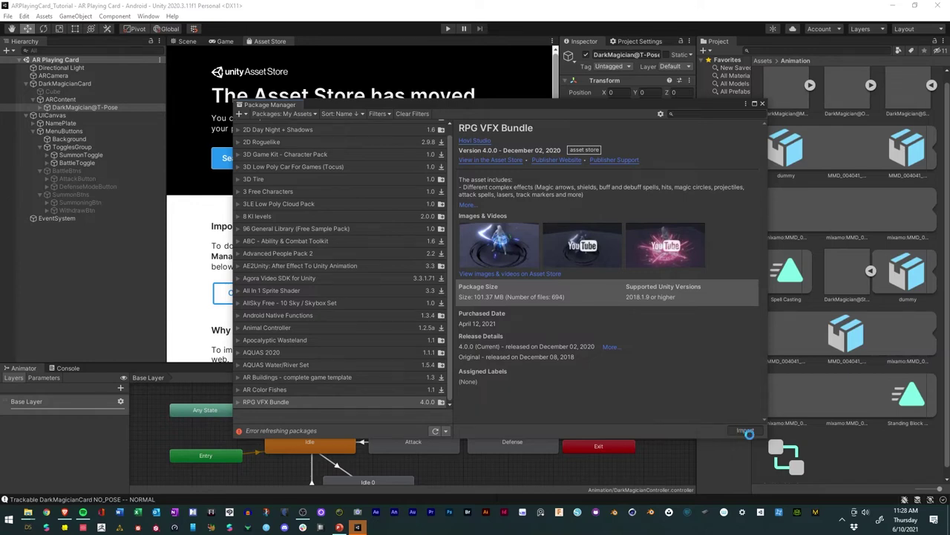
click(615, 435)
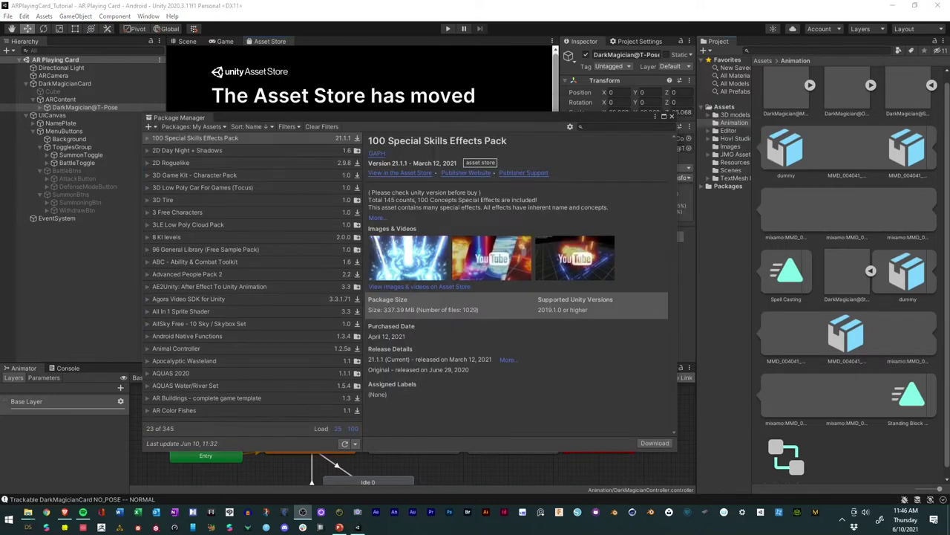
click(673, 118)
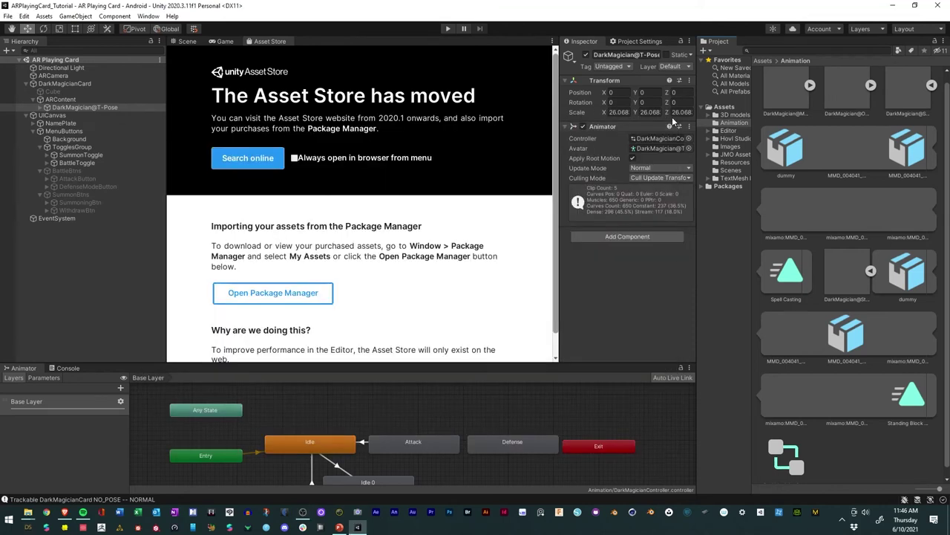
Step: Return to the Scene view and create an empty child object named VFX under ARContent
click(187, 41)
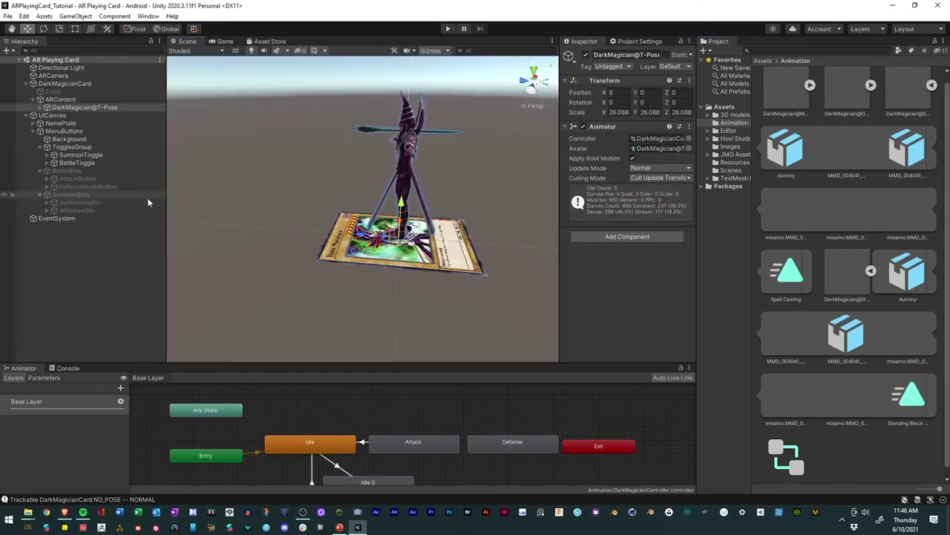
click(41, 109)
click(40, 108)
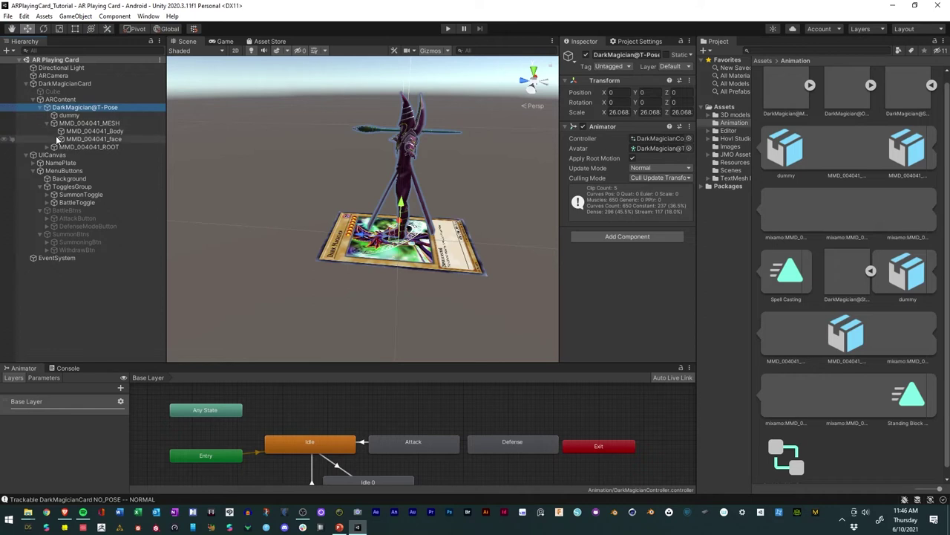
right_click(52, 100)
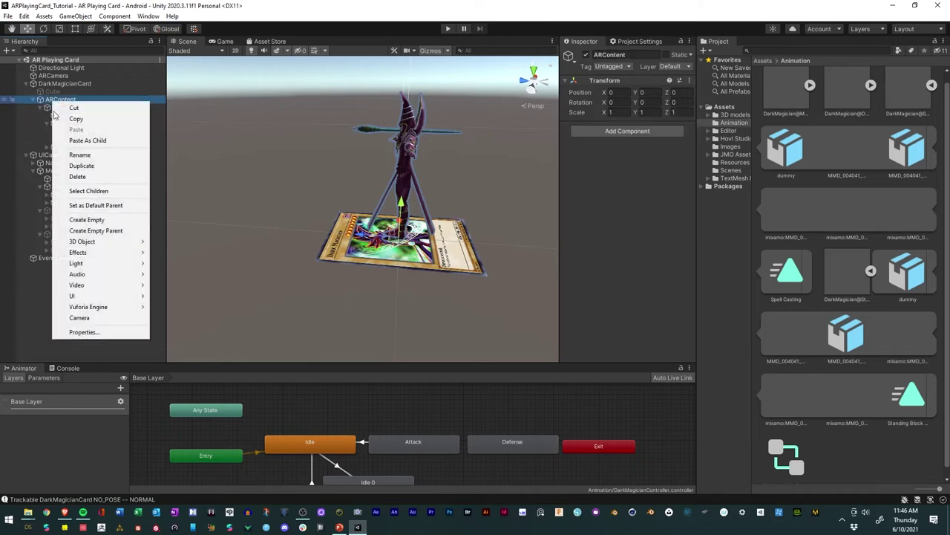
click(92, 214)
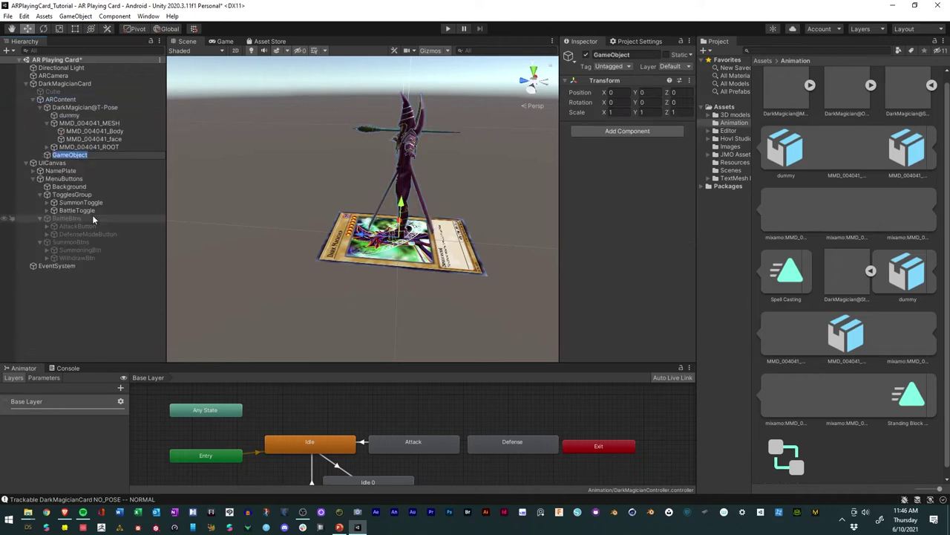
text(VFX)
key(Return)
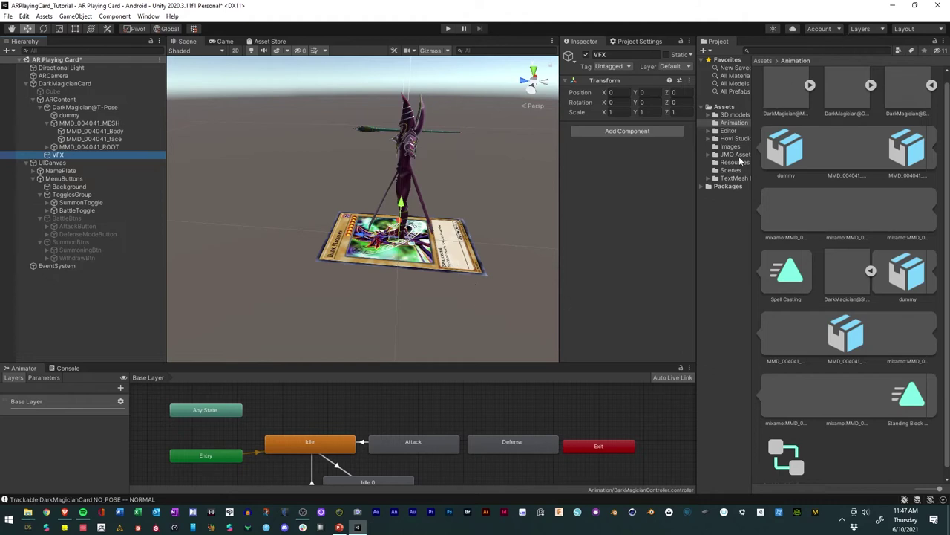
Step: Widen the Project window and inspect each effect prefab in the JMO Assets/Cartoon FX/CFX Prefabs/Misc folder
drag(699, 157, 623, 149)
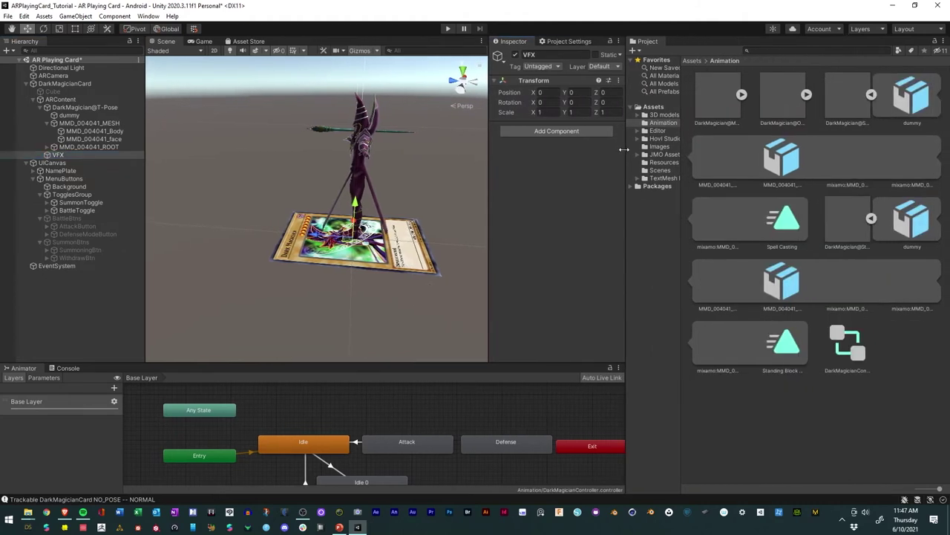
click(660, 139)
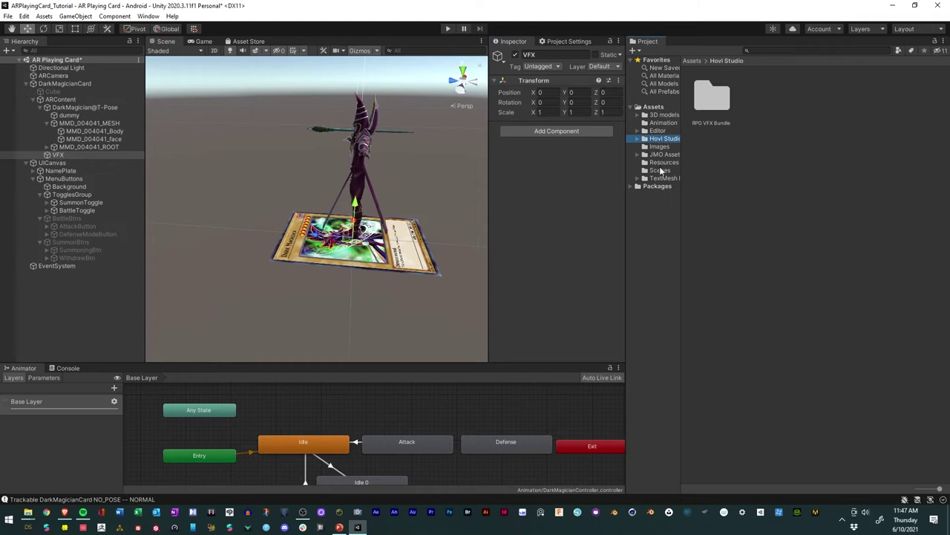
click(661, 155)
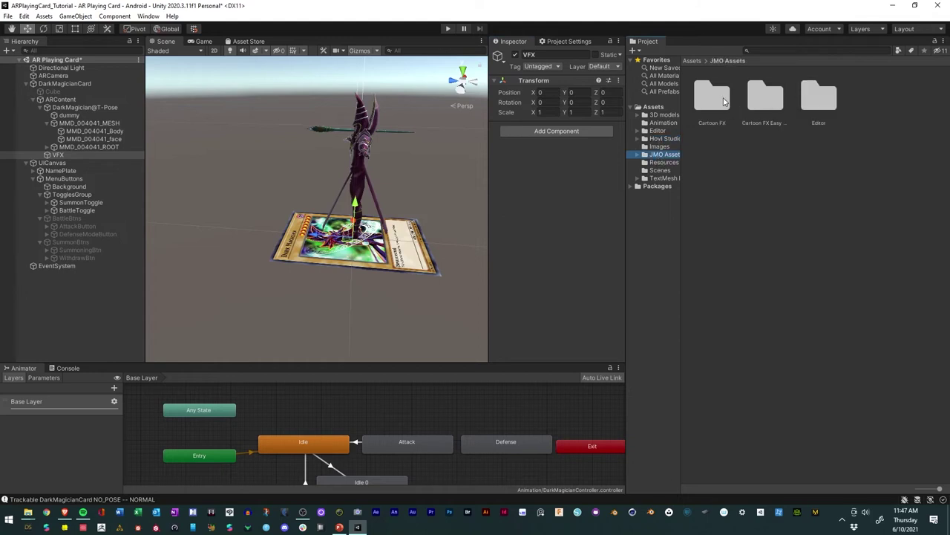
double_click(713, 99)
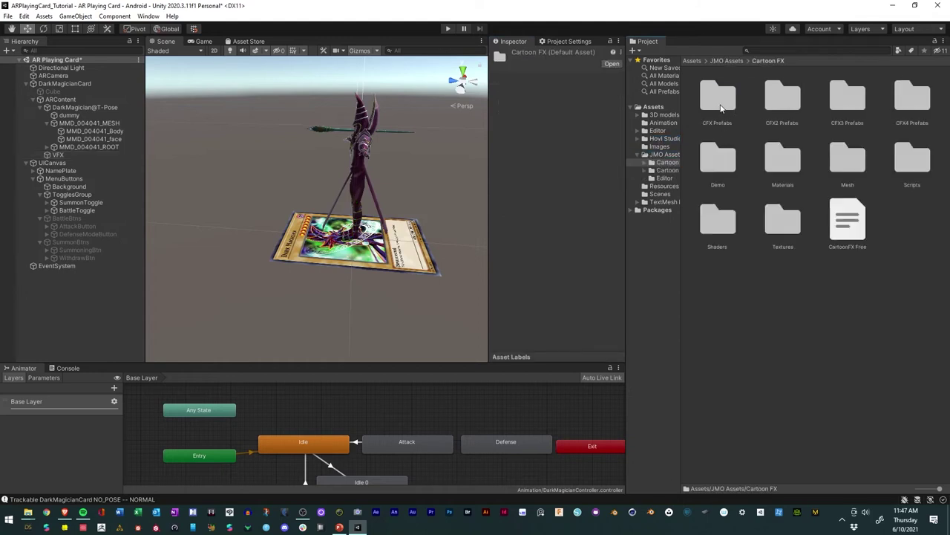
double_click(716, 100)
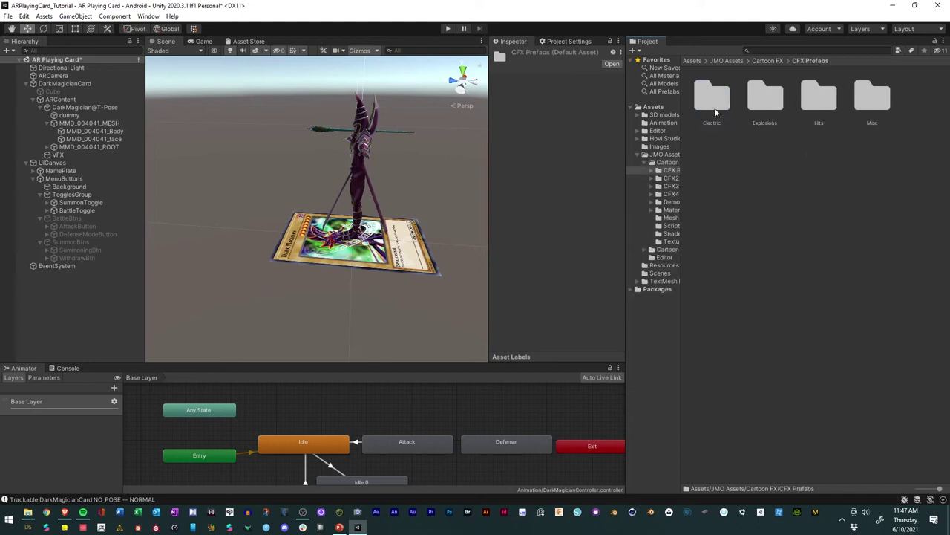
double_click(870, 102)
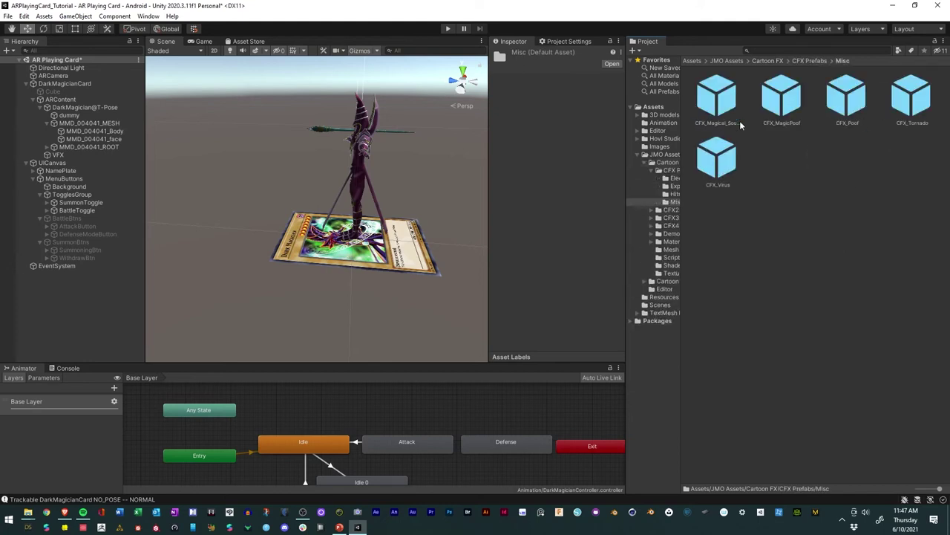
click(717, 95)
click(788, 103)
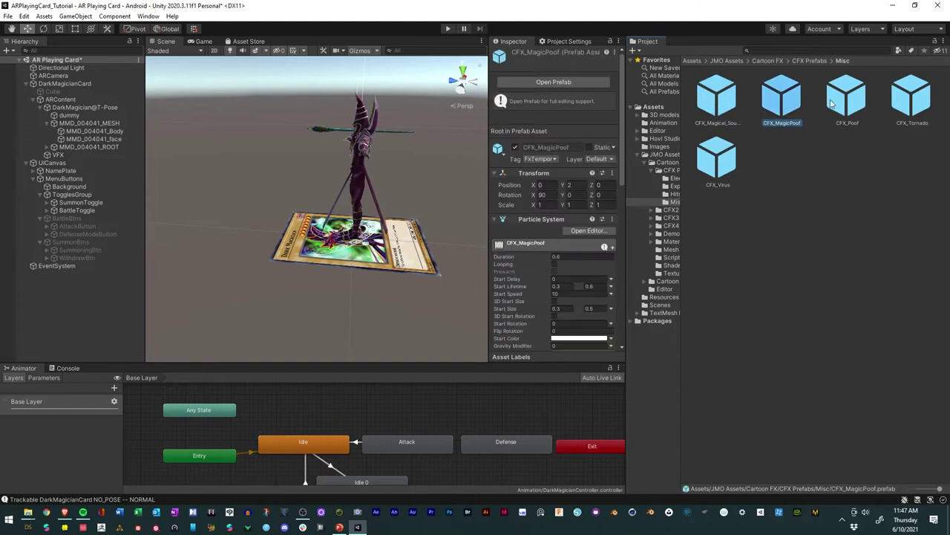
click(862, 94)
click(919, 101)
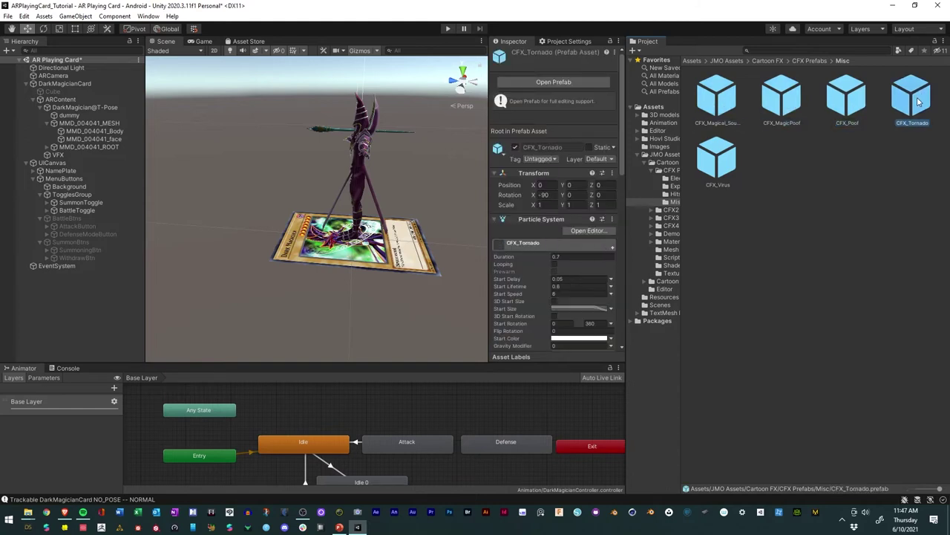
click(703, 171)
Step: Save the AR Playing Card scene and open the CFX Free Demo scene from the Cartoon FX Demo folder
click(769, 61)
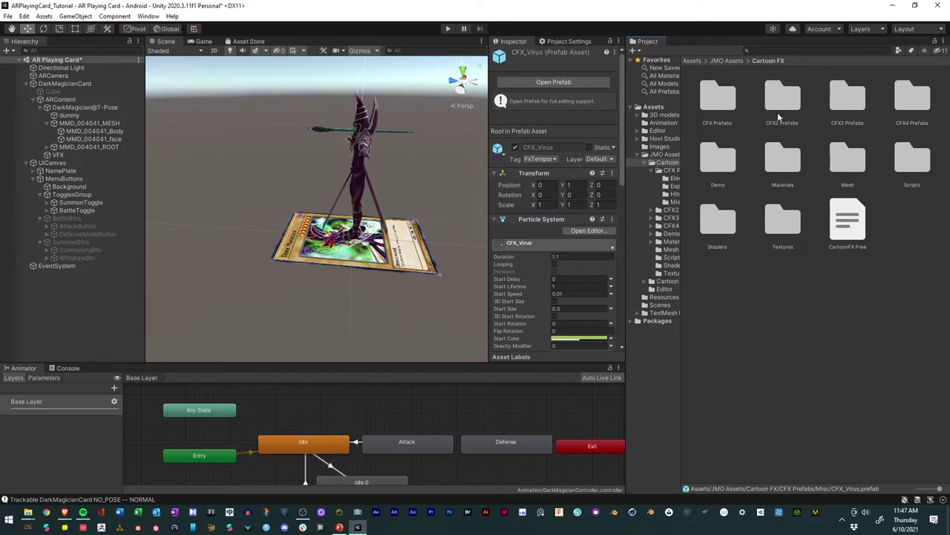
double_click(720, 159)
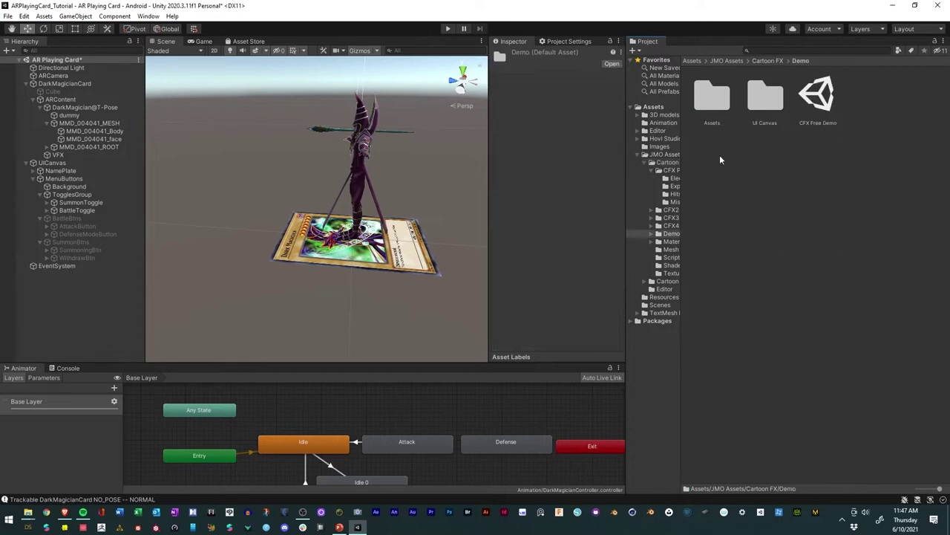
click(6, 5)
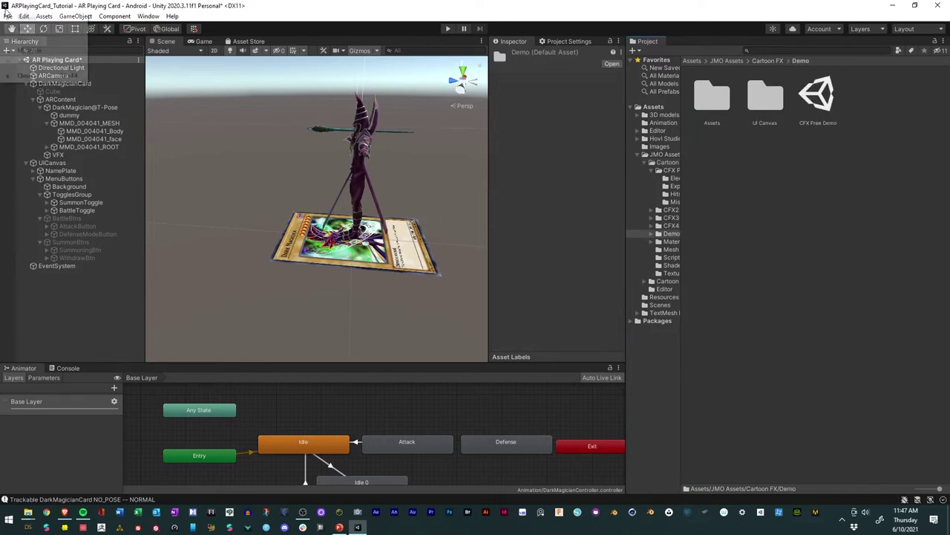
key(Escape)
click(9, 20)
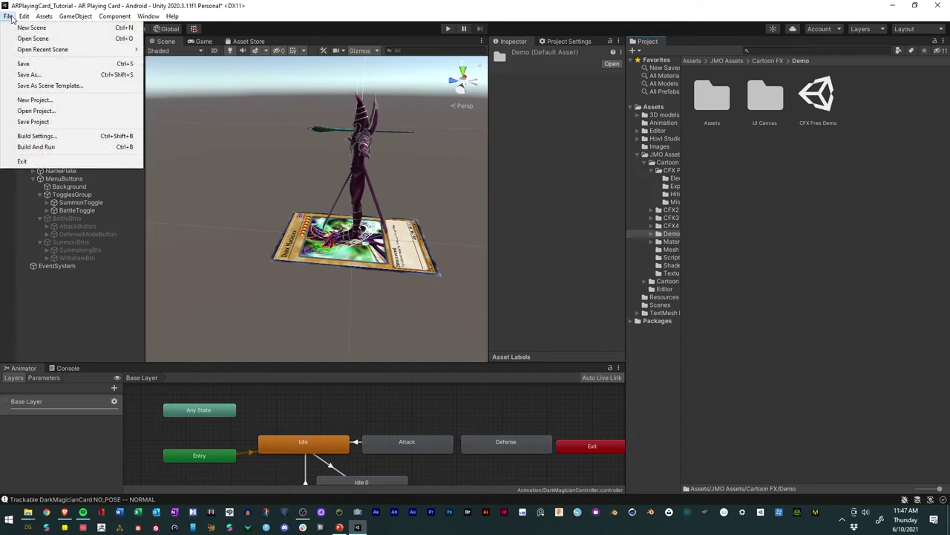
click(30, 63)
double_click(817, 99)
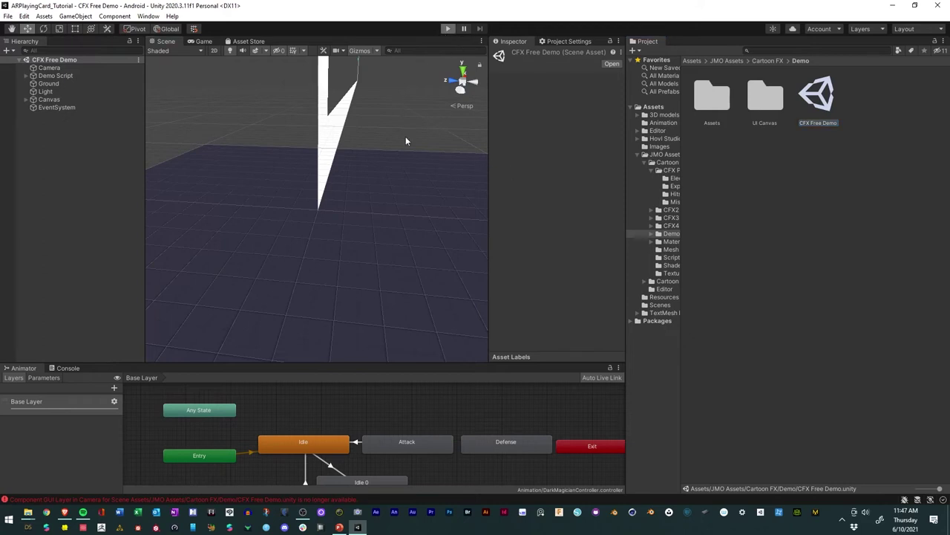
Step: Run the demo scene and preview effects 1 through 6 by spawning them on the ground
key(ctrl+p)
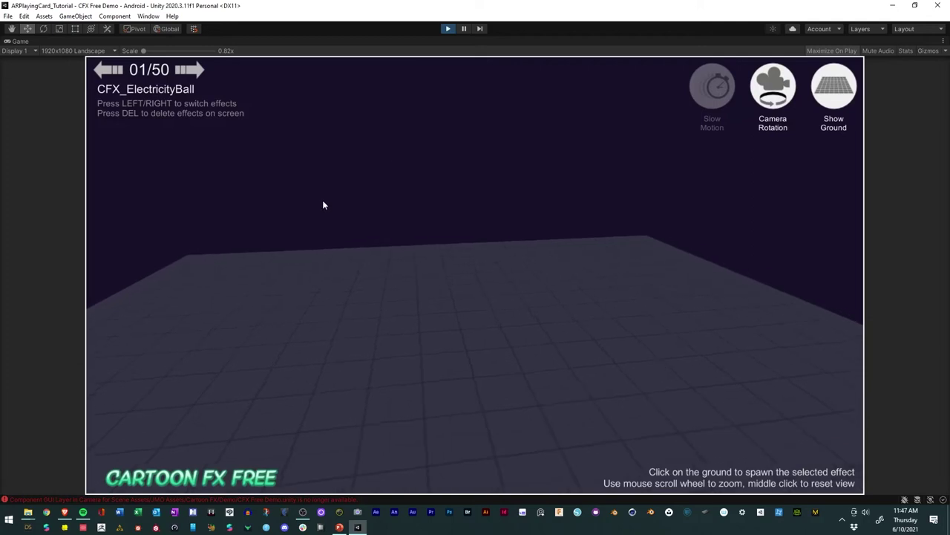
click(434, 301)
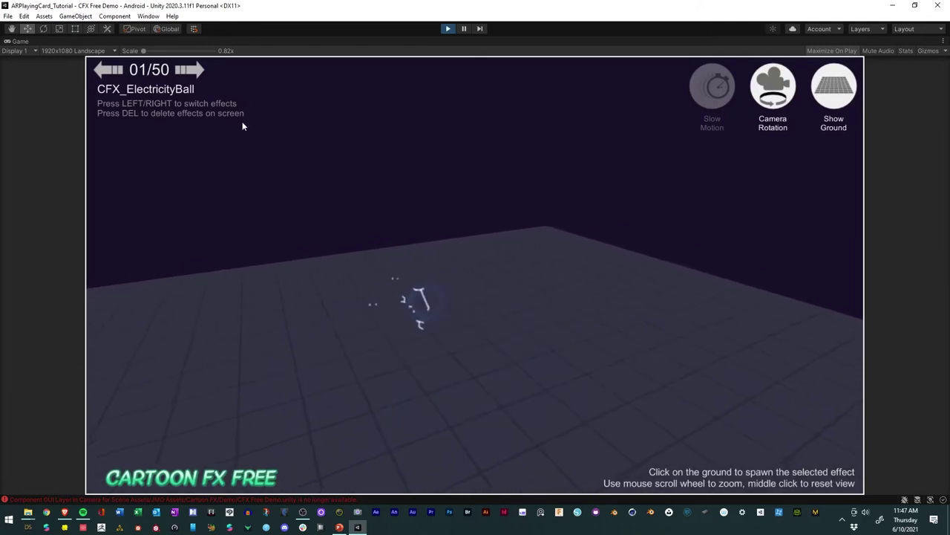
click(202, 69)
click(395, 282)
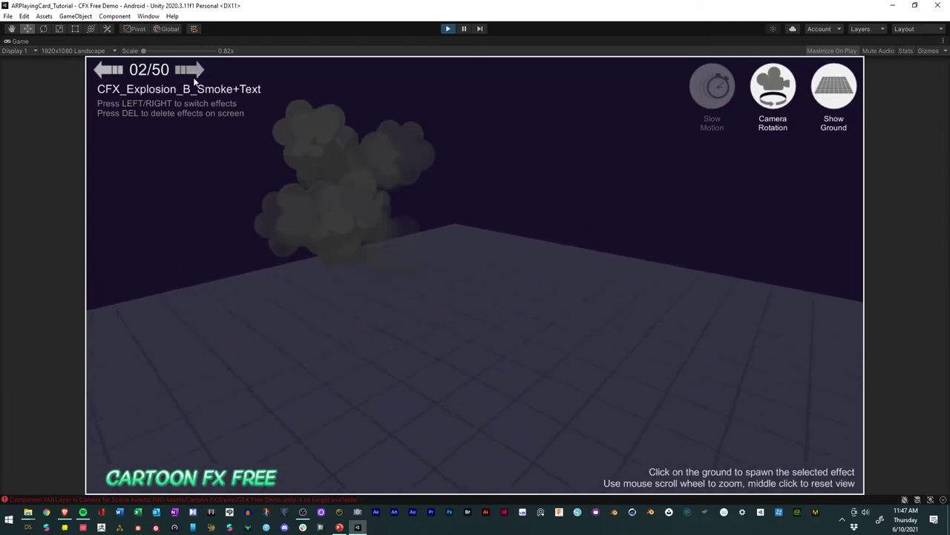
key(Right)
click(396, 261)
key(Right)
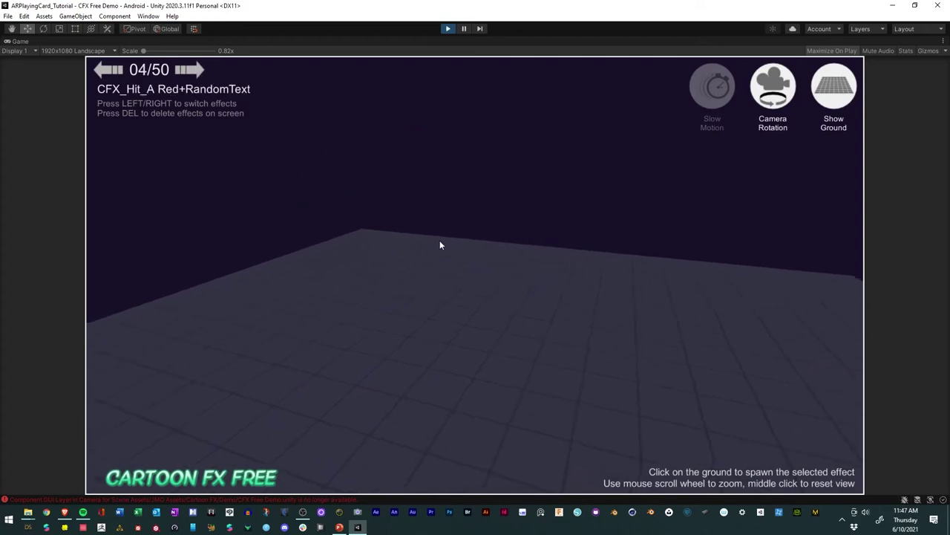
click(199, 69)
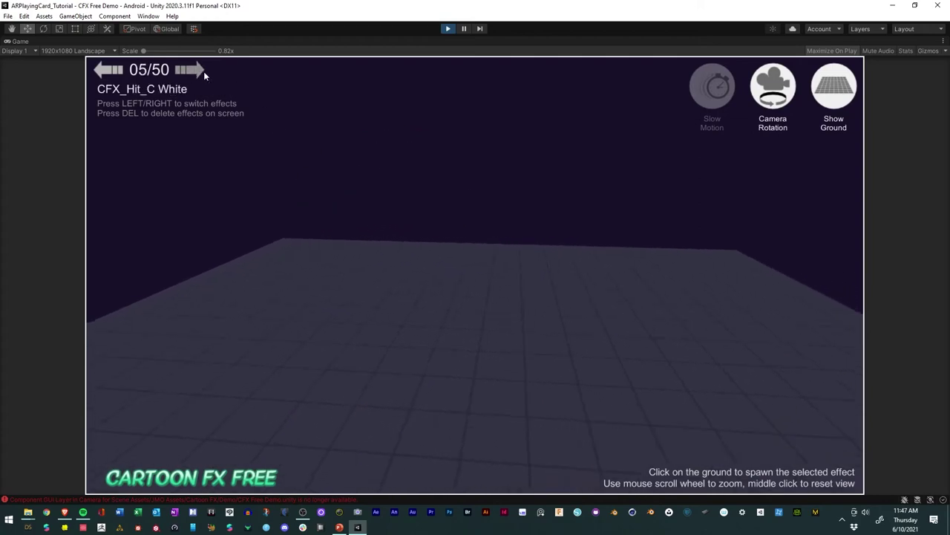
key(Right)
click(440, 306)
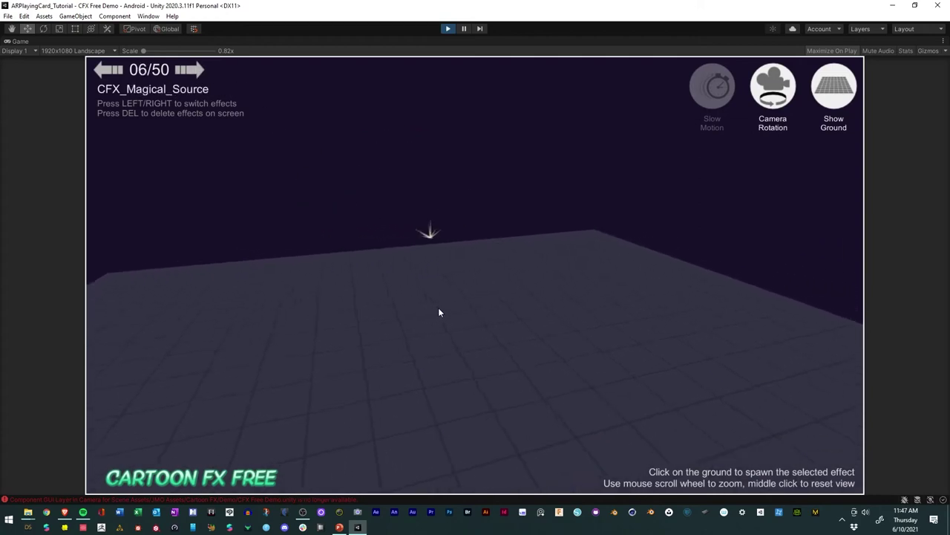
Step: Preview the demo's effects 7 through 24, from the magic poof up to CFX3_DarkMagicAura_A
key(Right)
key(Right)
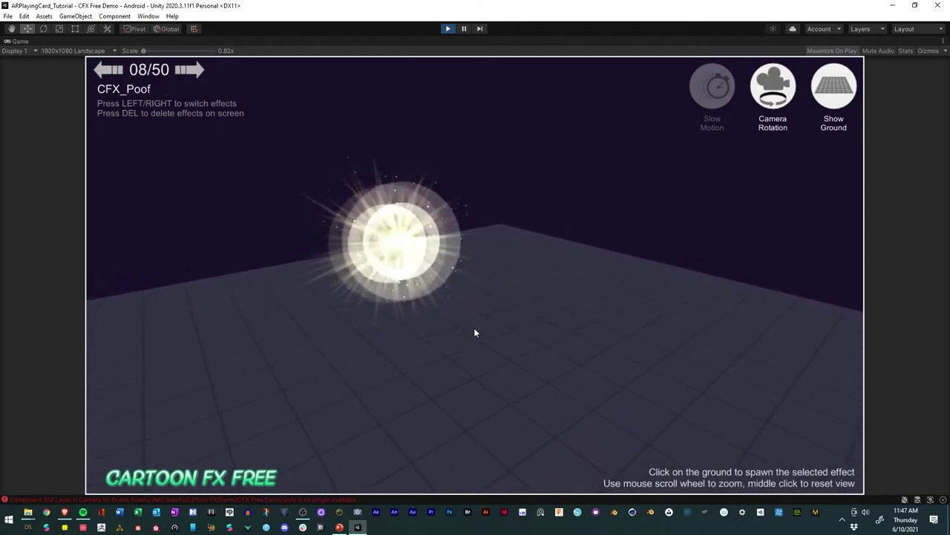
key(Right)
key(Right)
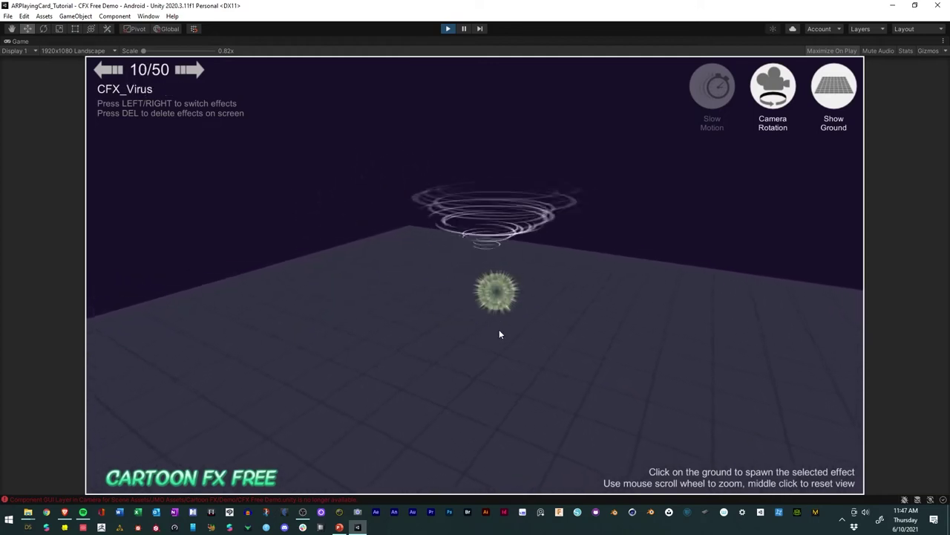
key(Right)
key(Right)
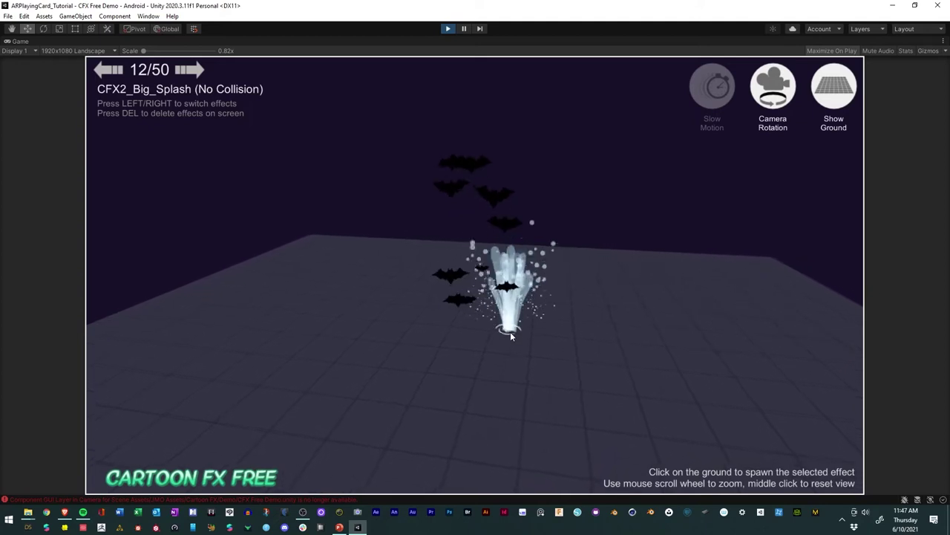
key(Right)
key(Right)
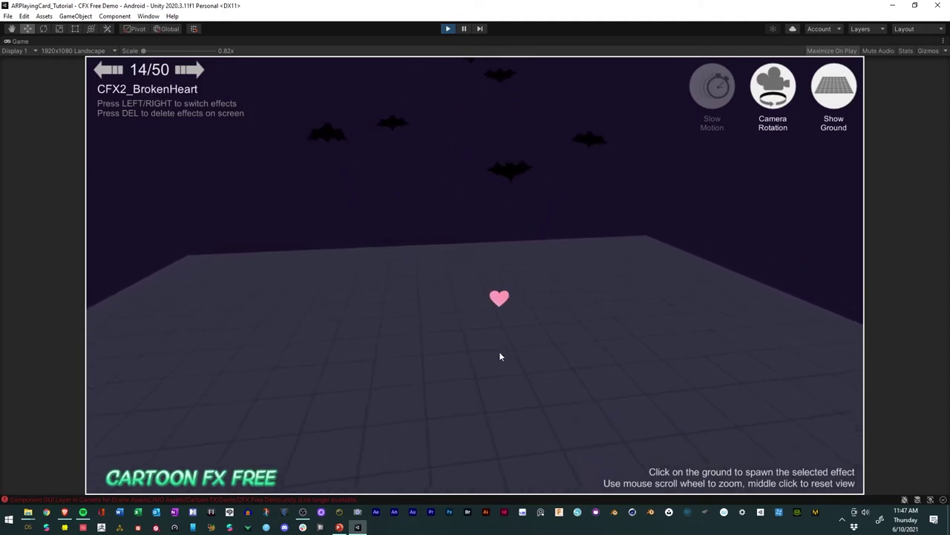
key(Right)
key(Right)
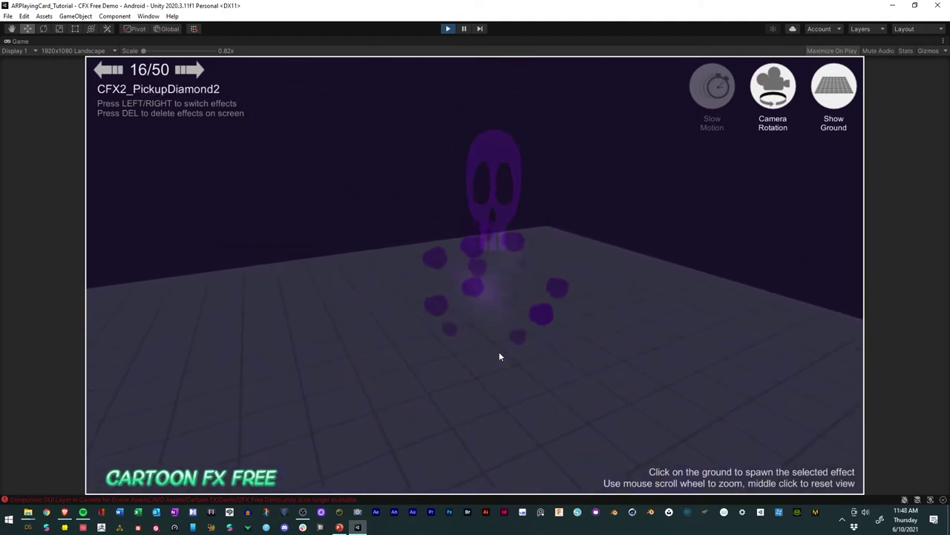
key(Right)
key(Right)
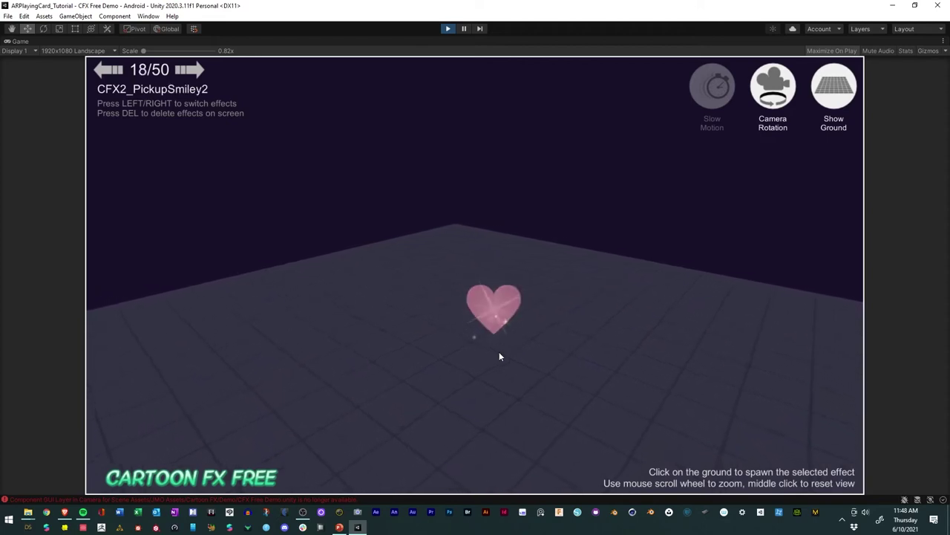
key(Right)
key(Right)
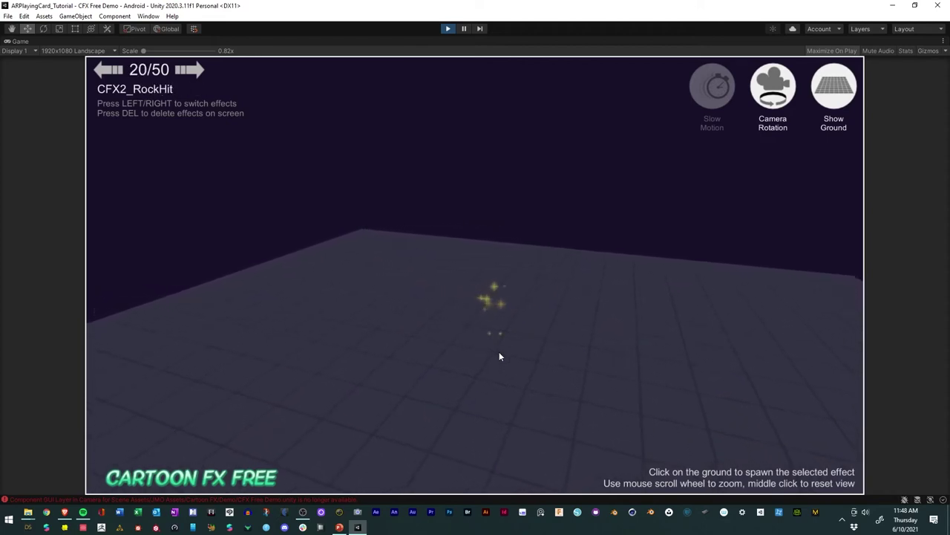
key(Right)
key(Right)
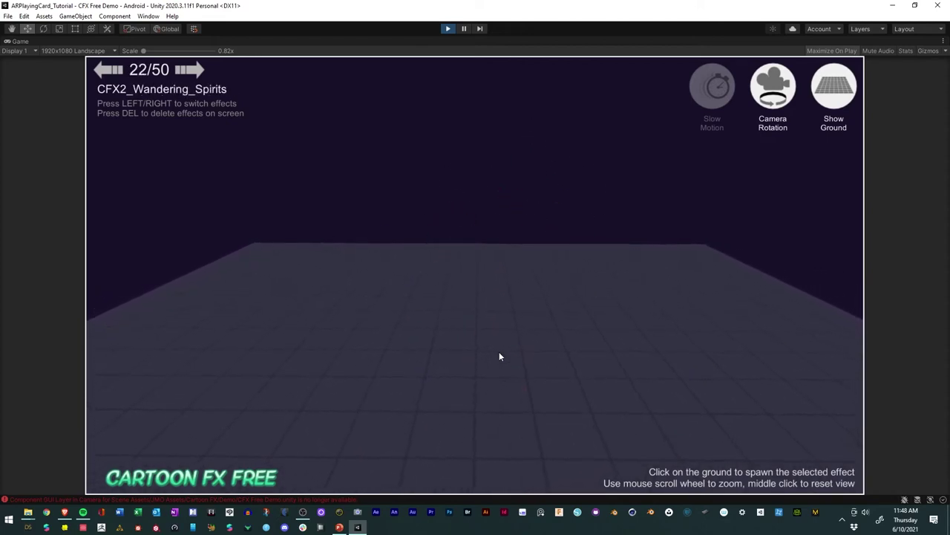
key(Right)
click(487, 350)
key(Right)
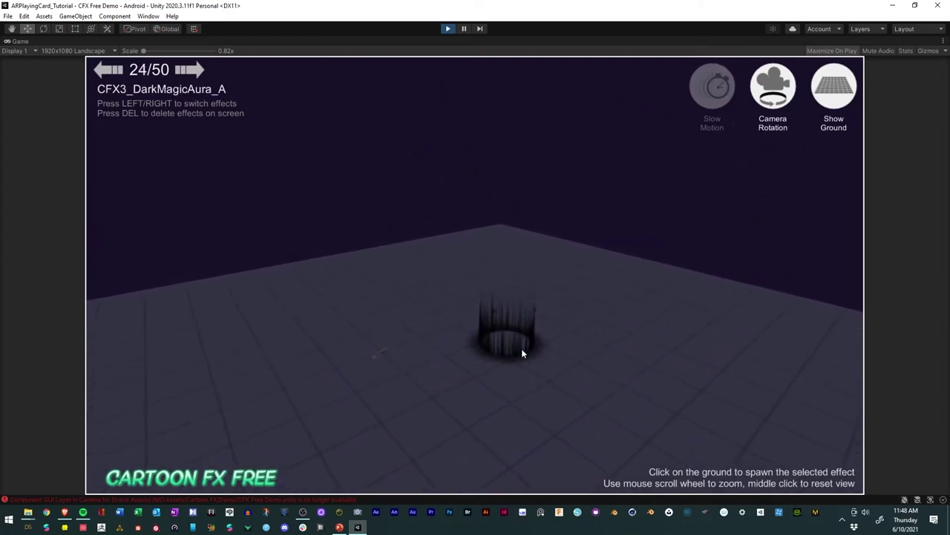
Step: Clear the spawned effects and preview CFX3_DarkMagicAura_A, CFX3_Fire_Explosion, CFX3_Fire_Shield, CFX3_Flying_Ember_Upward and CFX3_Hit_Electric_A_Ground on the ground
key(Delete)
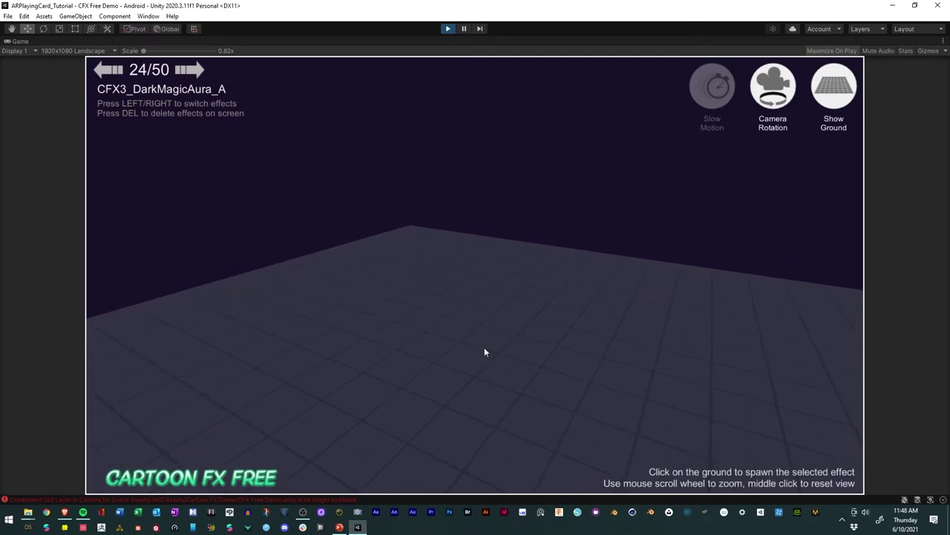
click(484, 351)
key(Right)
click(512, 351)
key(Right)
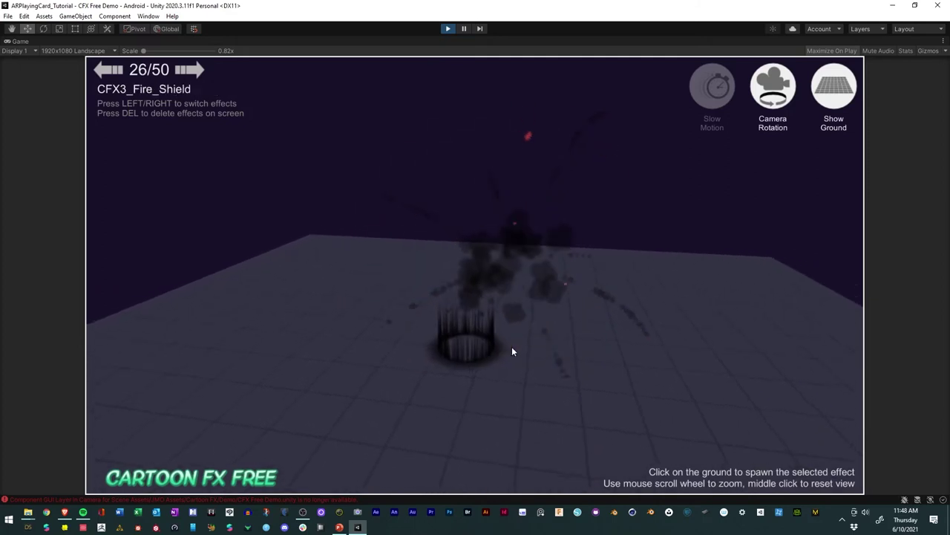
click(511, 351)
key(Right)
click(511, 352)
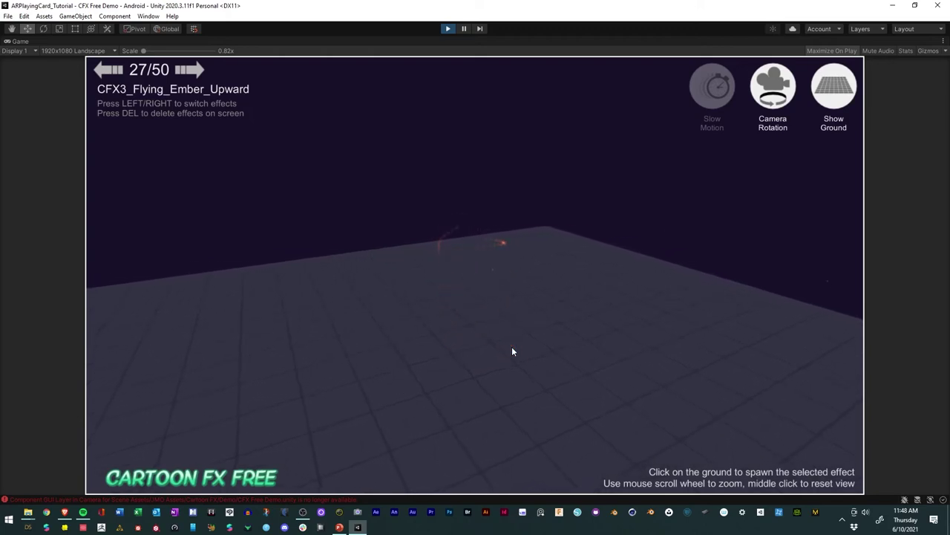
key(Right)
click(496, 351)
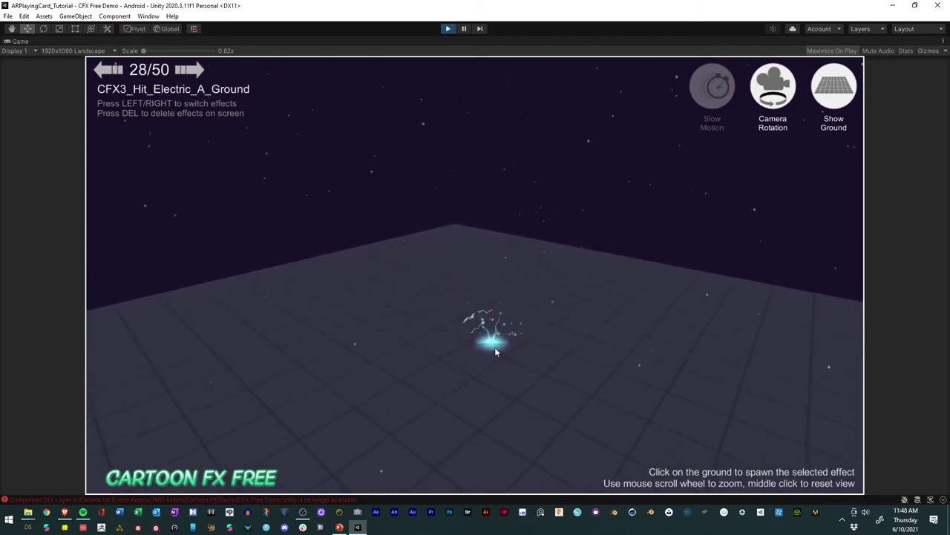
Step: Go back and spawn CFX3_Fire_Shield, CFX3_DarkMagicAura_A and CFX3_Fire_Explosion again to compare them
key(Left)
key(Left)
click(491, 349)
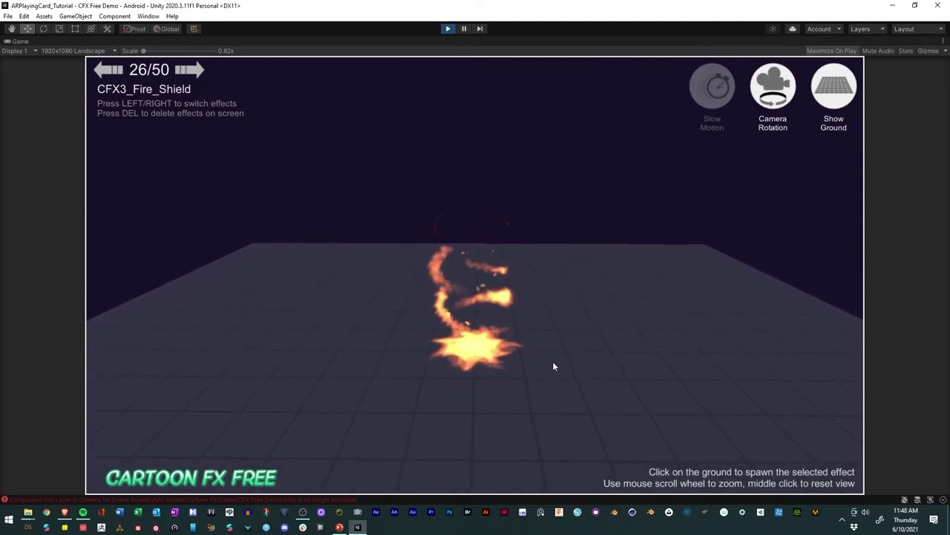
key(Left)
key(Left)
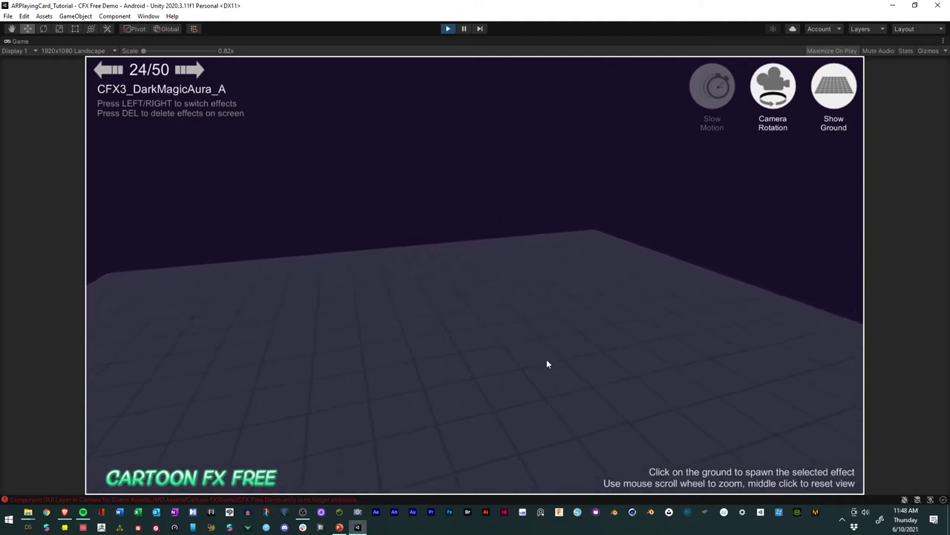
click(547, 364)
key(Right)
click(562, 365)
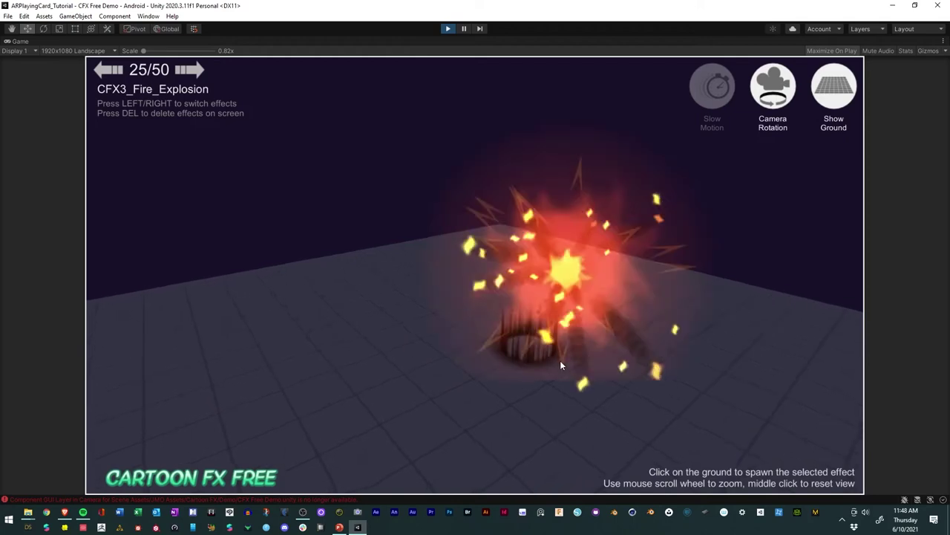
Step: Preview the demo's effects 26 through 33 on the ground, including CFX3_Flying_Ember_Upward and the CFX3 hit effects
key(Right)
click(556, 361)
key(Right)
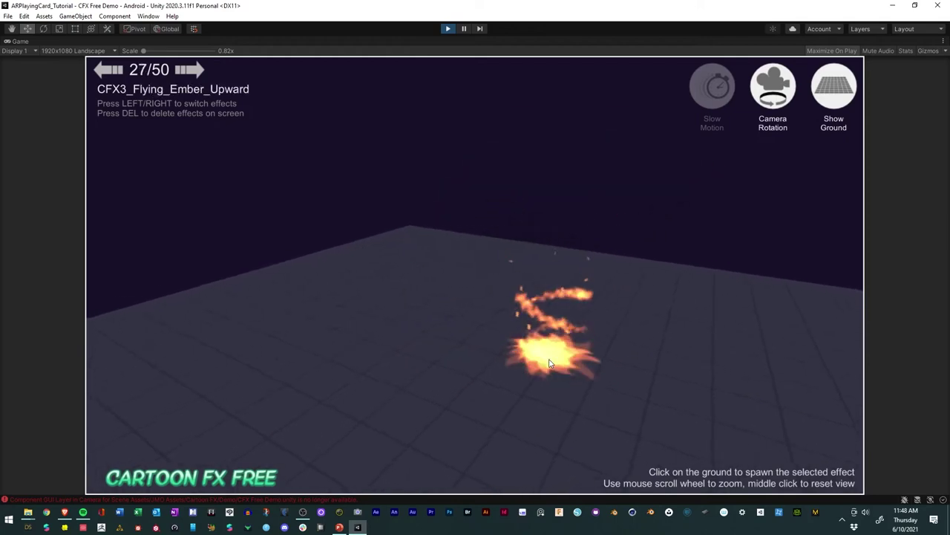
key(Right)
key(Right)
click(548, 363)
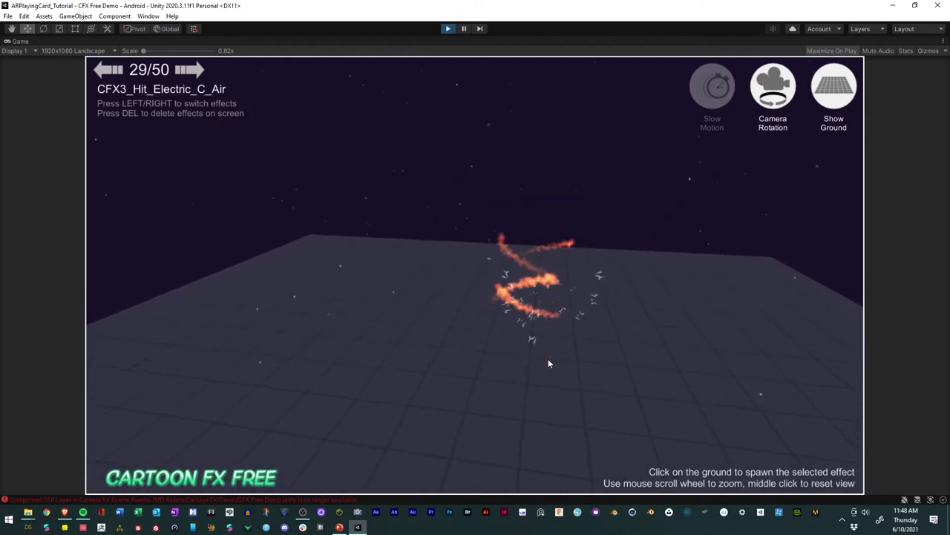
key(Right)
click(548, 363)
key(Right)
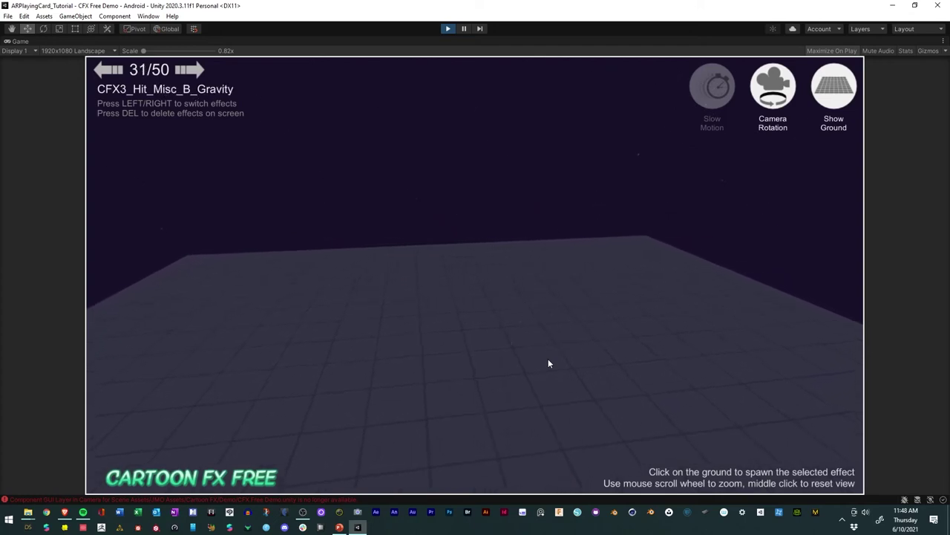
key(Right)
click(548, 363)
key(Right)
click(548, 363)
key(Right)
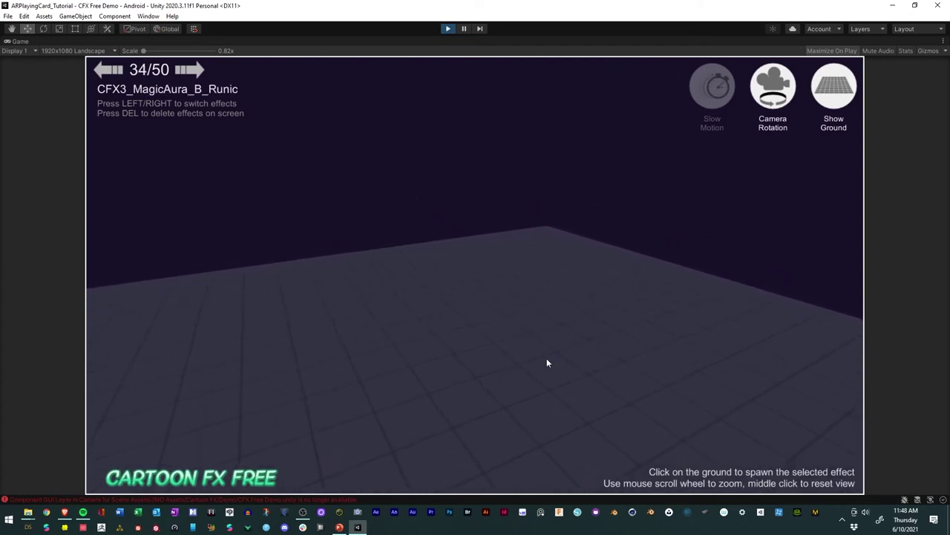
Step: Spawn CFX3_MagicAura_B_Runic, CFX3_MagicAura_D_Runic and CFX3_ResurrectionLight_Circle on the ground to examine them
click(548, 362)
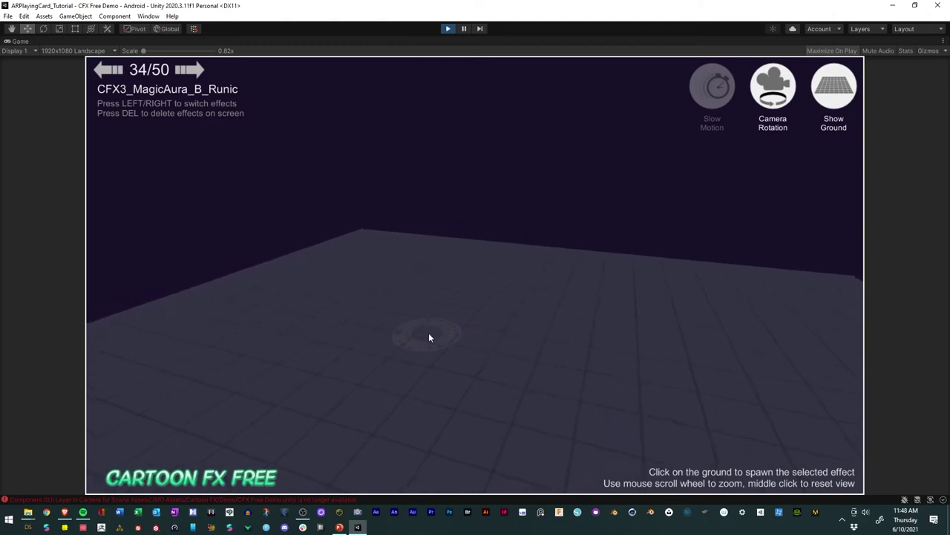
click(428, 338)
key(Right)
click(472, 338)
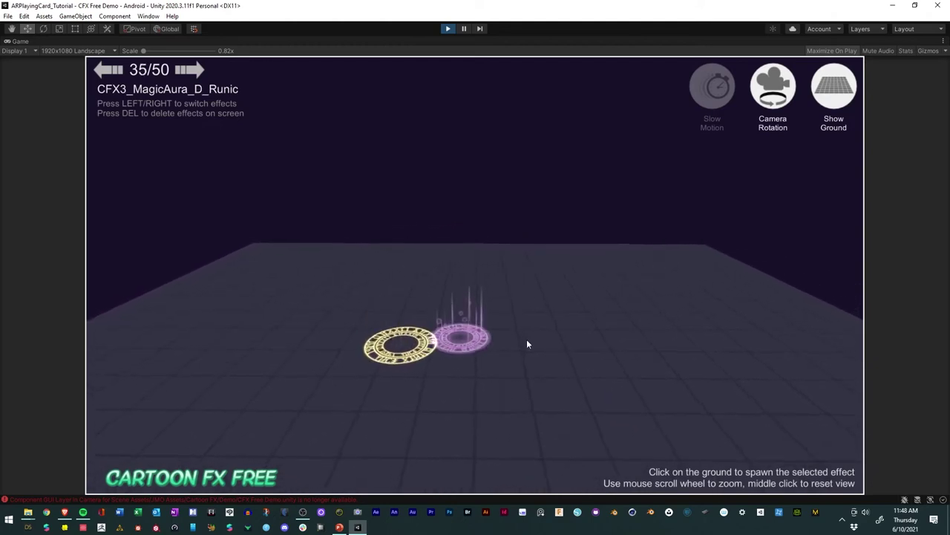
key(Right)
key(Left)
key(Right)
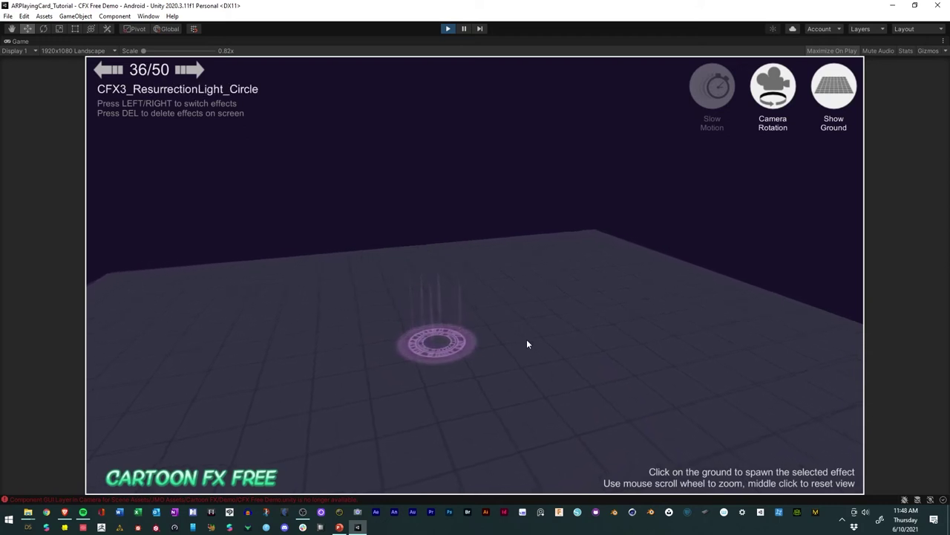
click(526, 344)
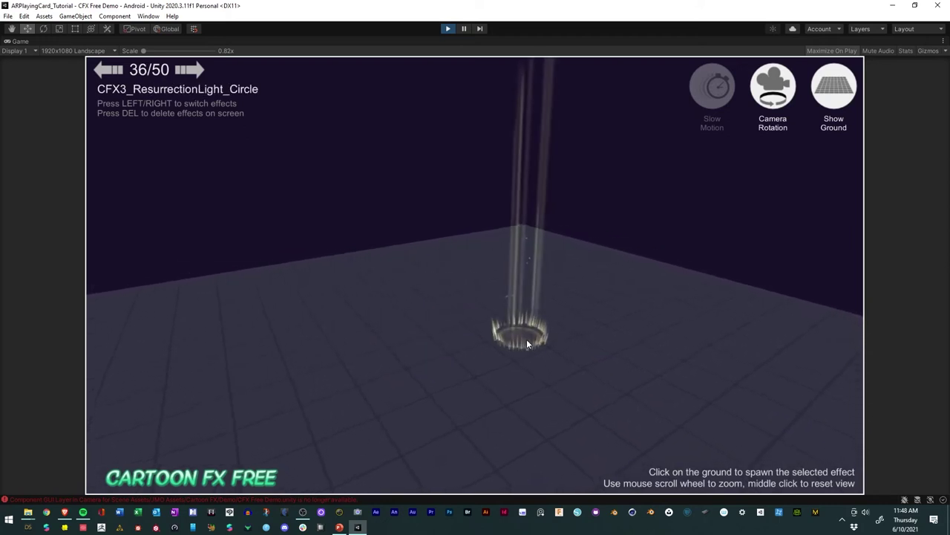
Step: Preview the demo's effects 37 through 43, including CFX4 Aura Bubble C, CFX4 Bubbles Whirl and CFX4 Drill Air Hit (NO COLLISION)
key(Right)
click(433, 341)
key(Right)
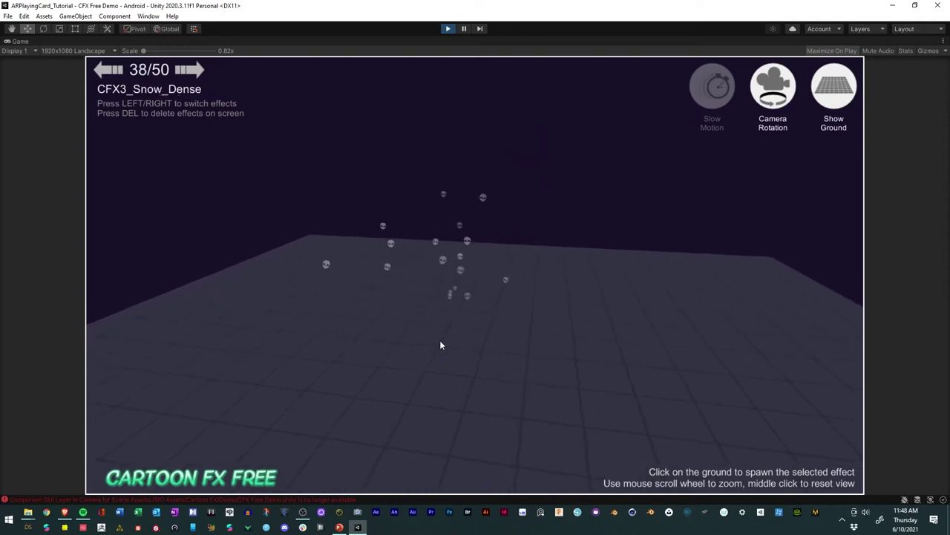
key(Right)
click(441, 343)
key(Right)
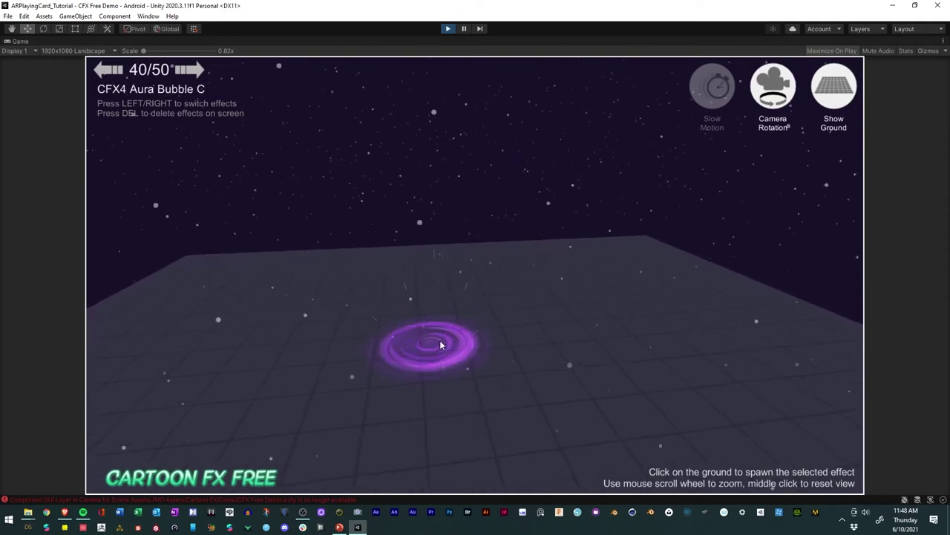
click(440, 343)
key(Right)
click(481, 346)
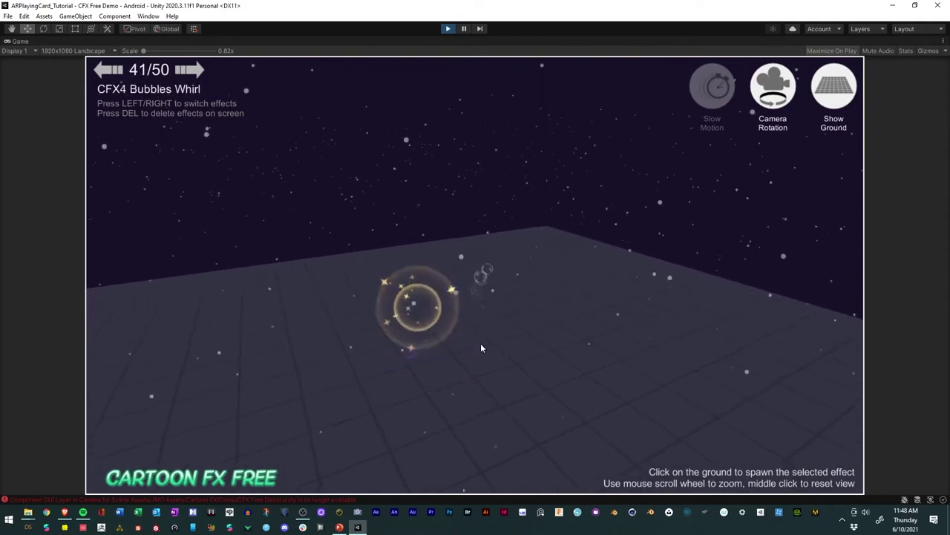
key(Right)
click(476, 343)
key(Right)
click(476, 344)
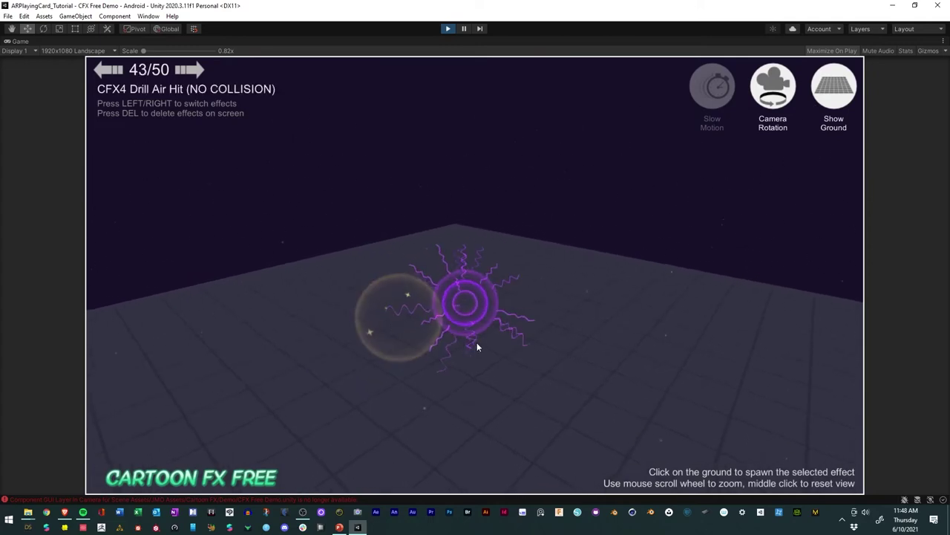
Step: Go through the remaining effects 44 to 50, spawning CFX4 Fire, CFX4 Hit Paint C (Cyan) and CFX4 Sparks Explosion B
key(Right)
key(Right)
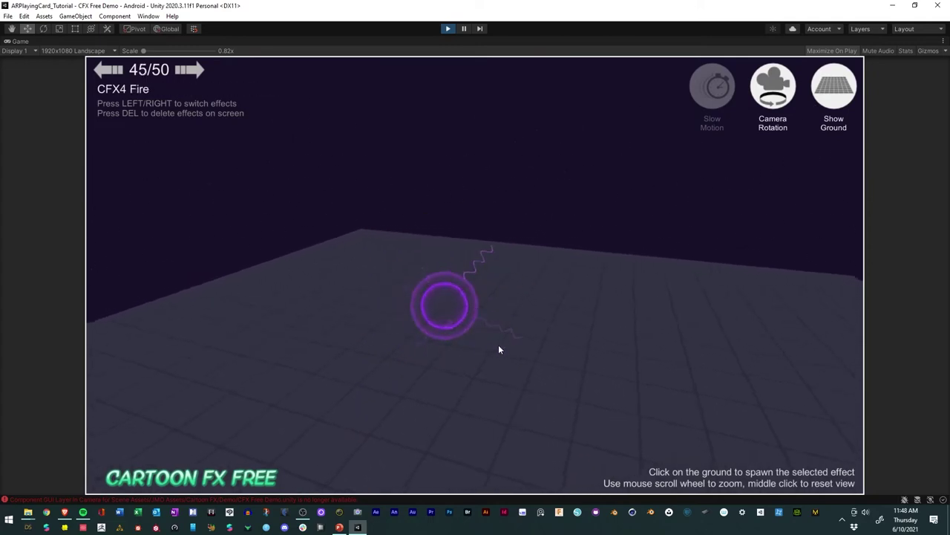
click(505, 347)
key(Right)
key(Right)
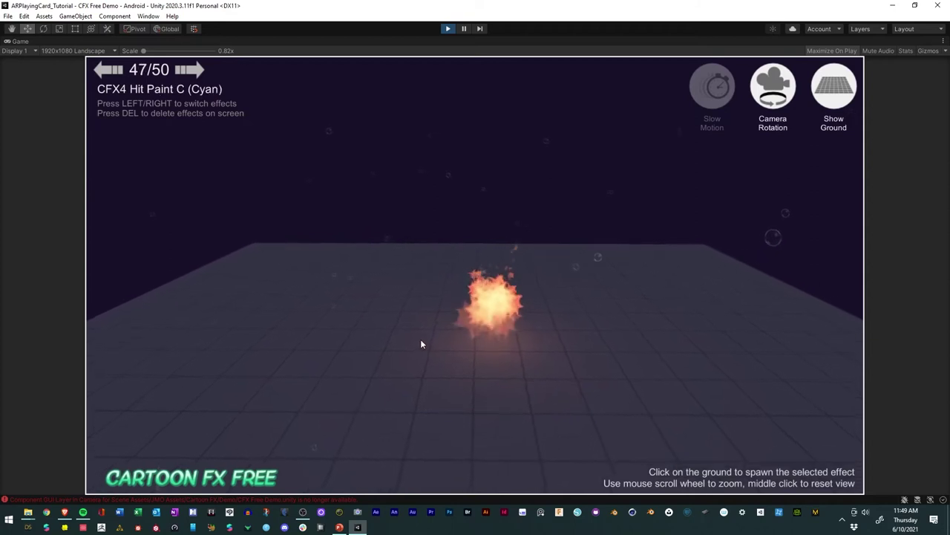
click(420, 344)
key(Right)
key(Right)
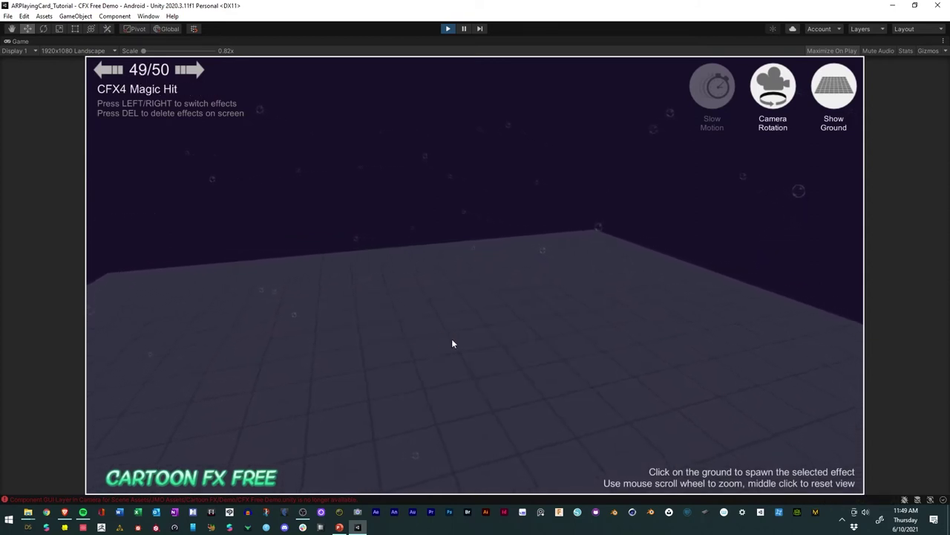
key(Right)
click(456, 343)
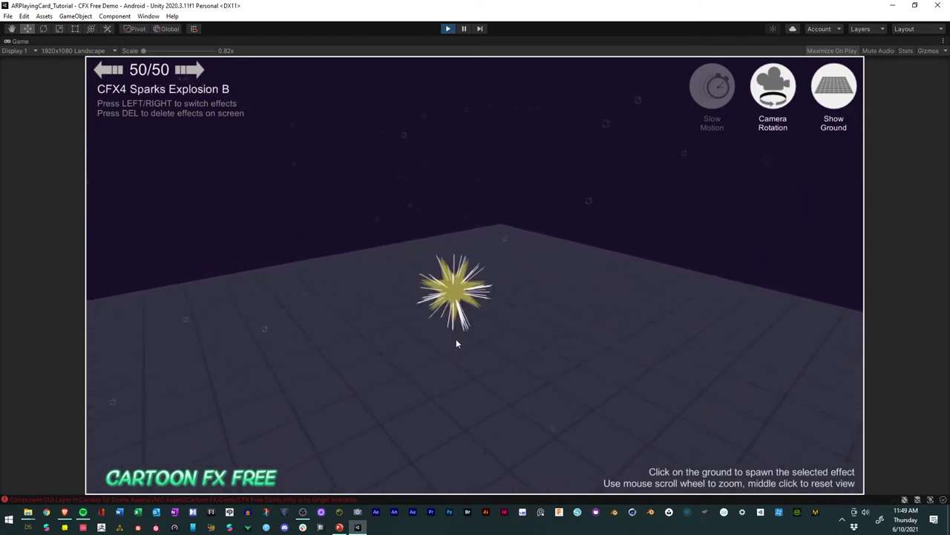
Step: Stop the running demo scene and look up the CFX3_DarkMagicAura_A prefab by searching the project for "aura"
click(449, 29)
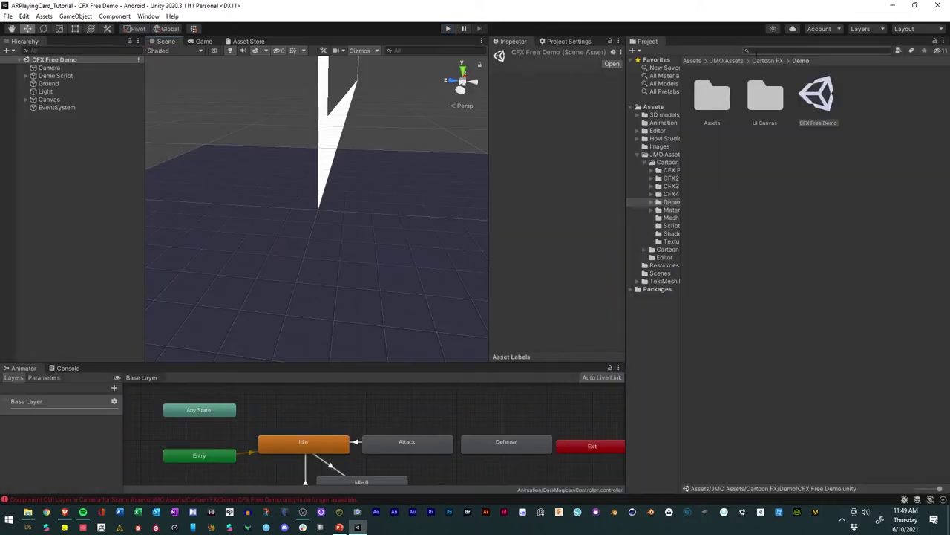
click(768, 53)
text(aura)
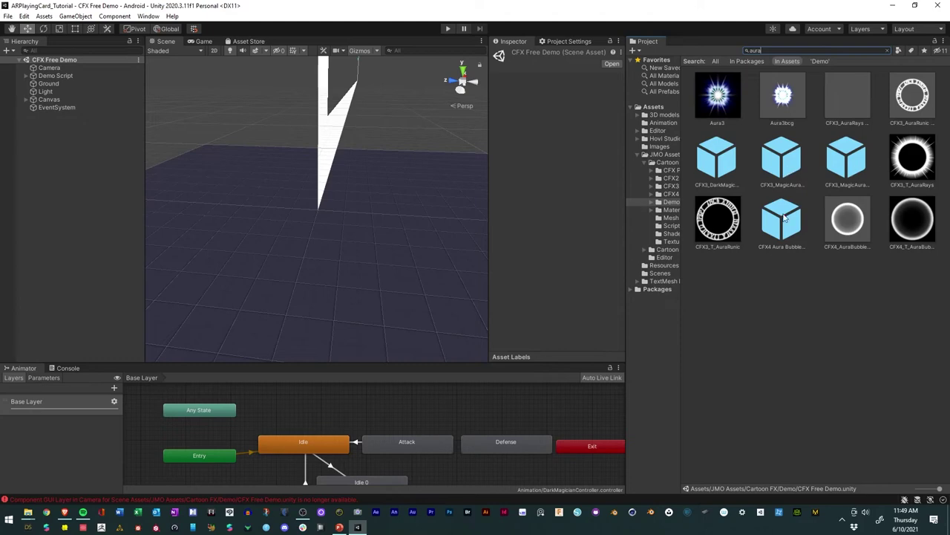
click(717, 157)
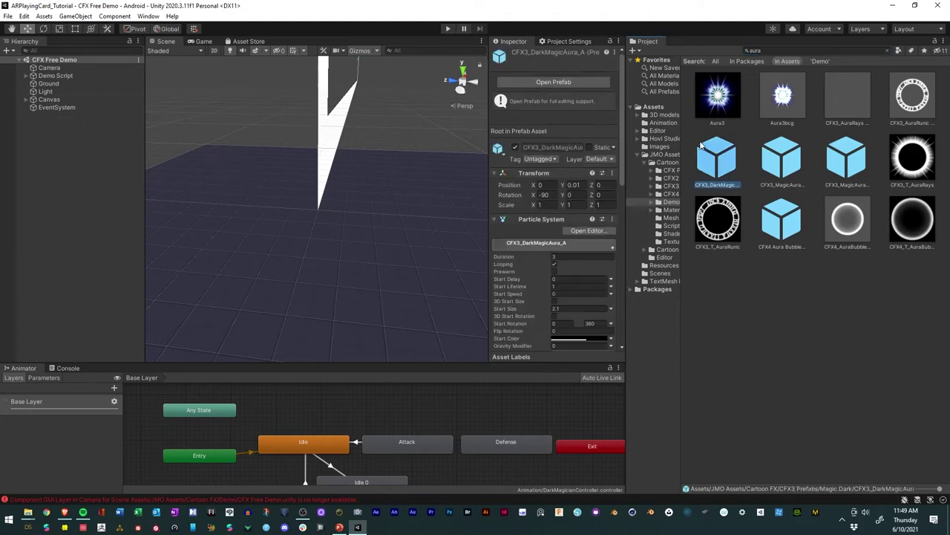
Step: Open the AR Playing Card scene from the Scenes folder and search the project assets for "aura"
click(660, 273)
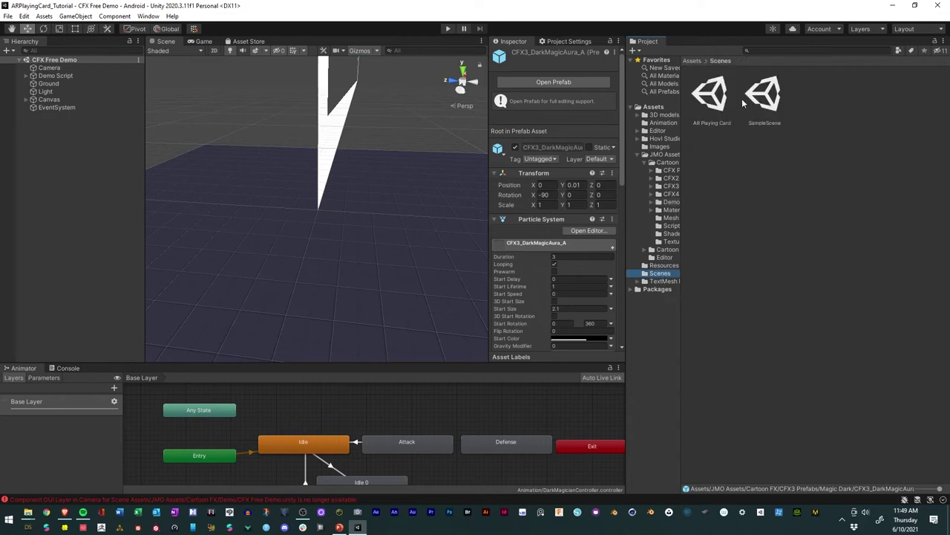
double_click(728, 103)
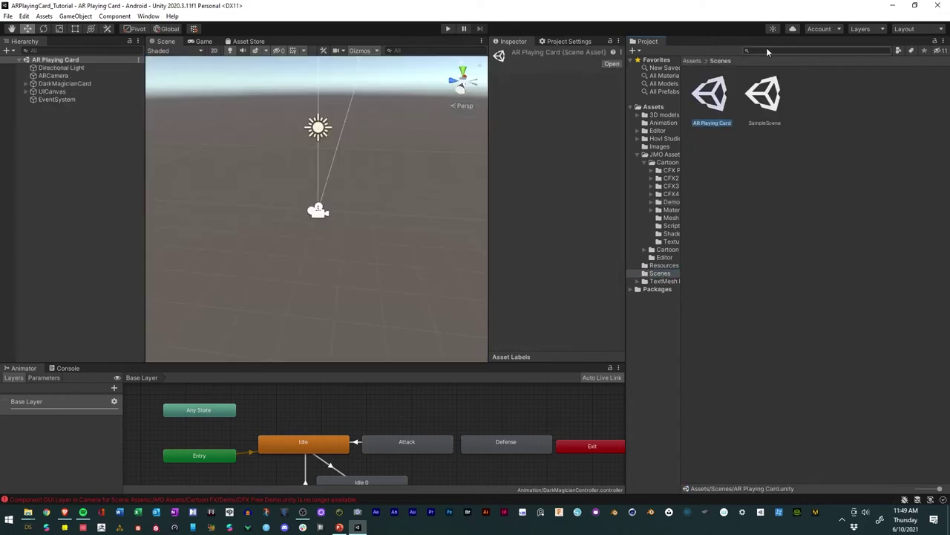
text(aura)
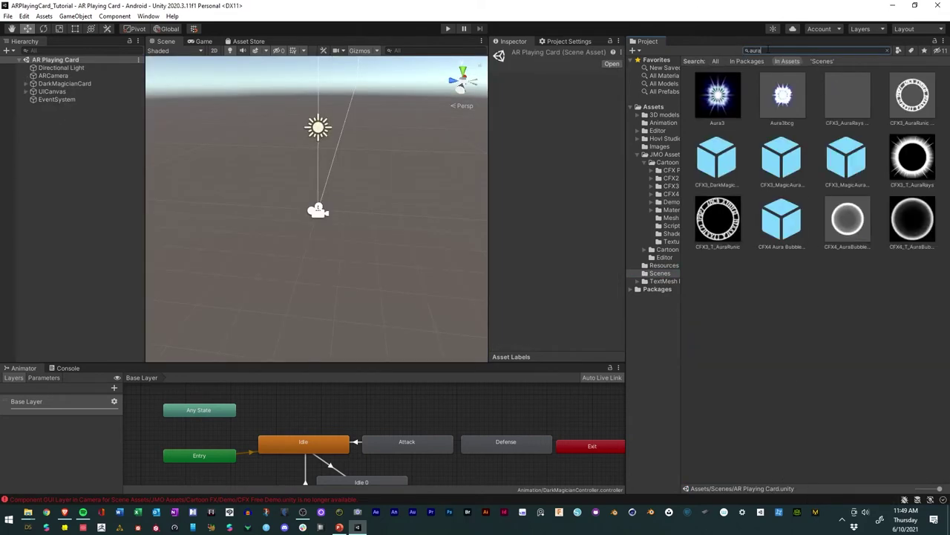
Step: Clear the console messages and add the CFX3_DarkMagicAura_A prefab as a child of VFX under ARContent
click(26, 83)
click(32, 100)
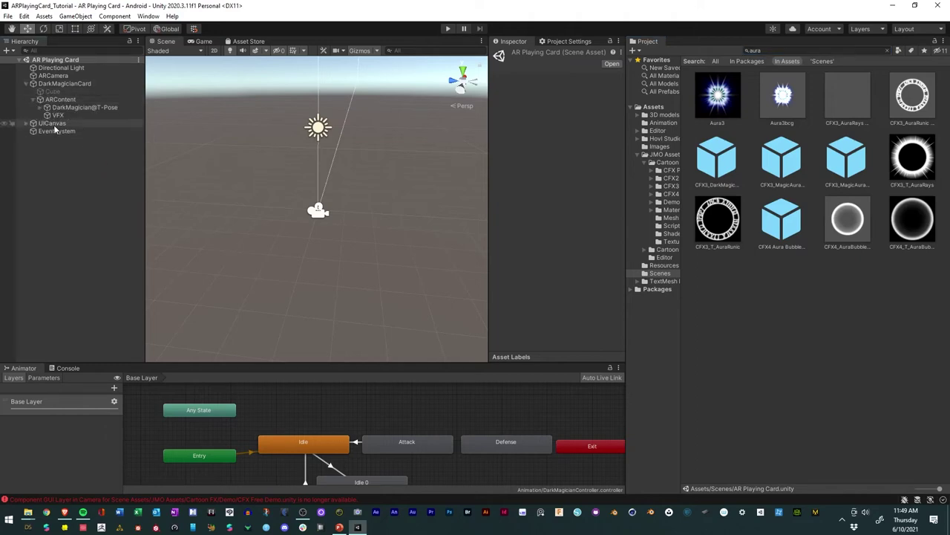
click(52, 115)
click(65, 368)
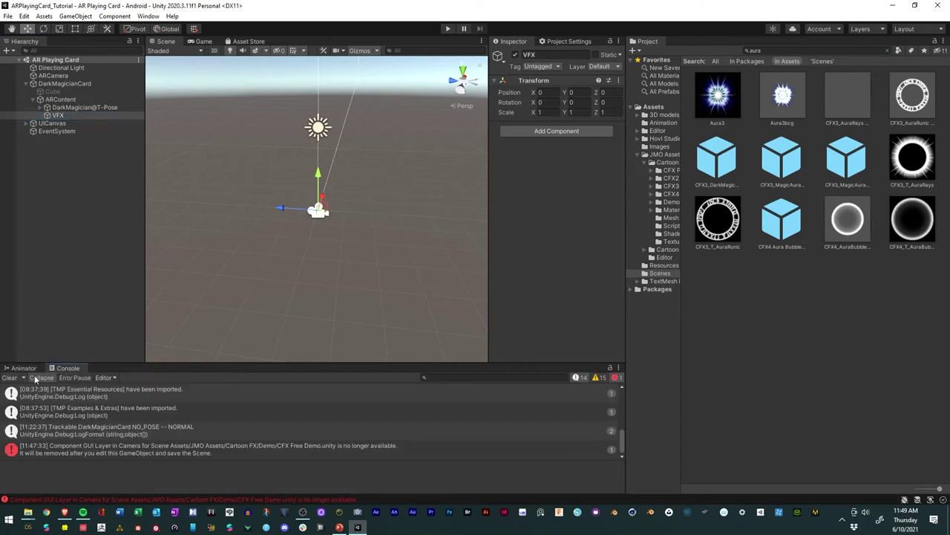
click(9, 377)
click(18, 367)
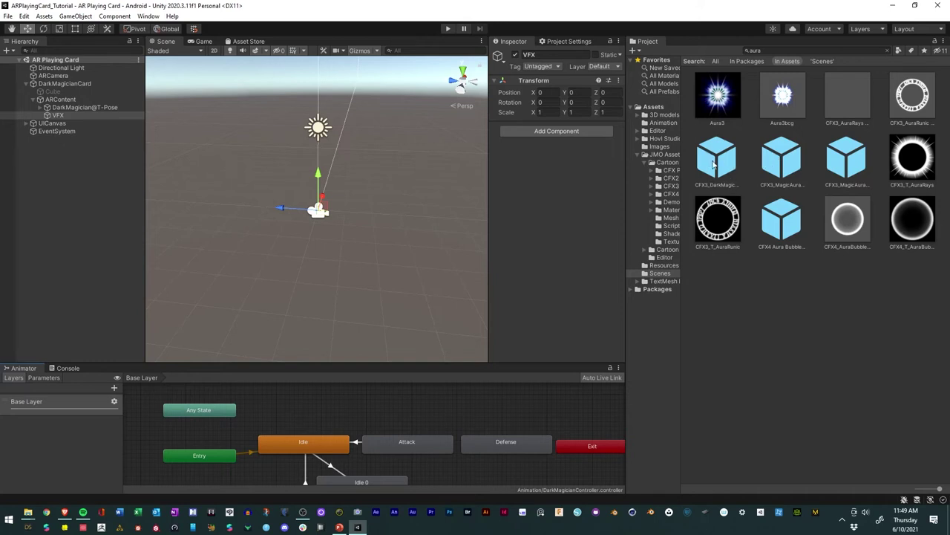
drag(727, 161, 56, 114)
Step: Search the project assets for "light" and add the CFX3_ResurrectionLight_Circle prefab as a child of VFX
click(765, 50)
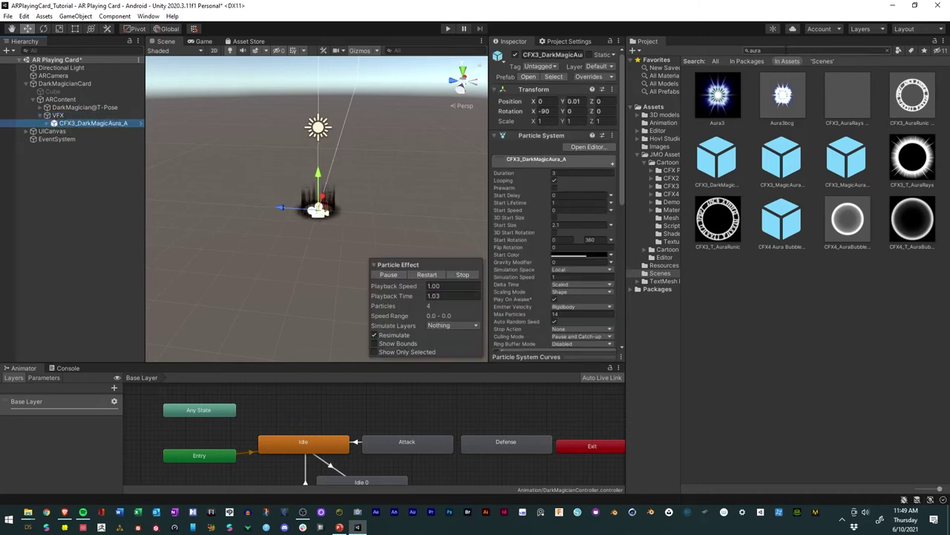
text(ligh)
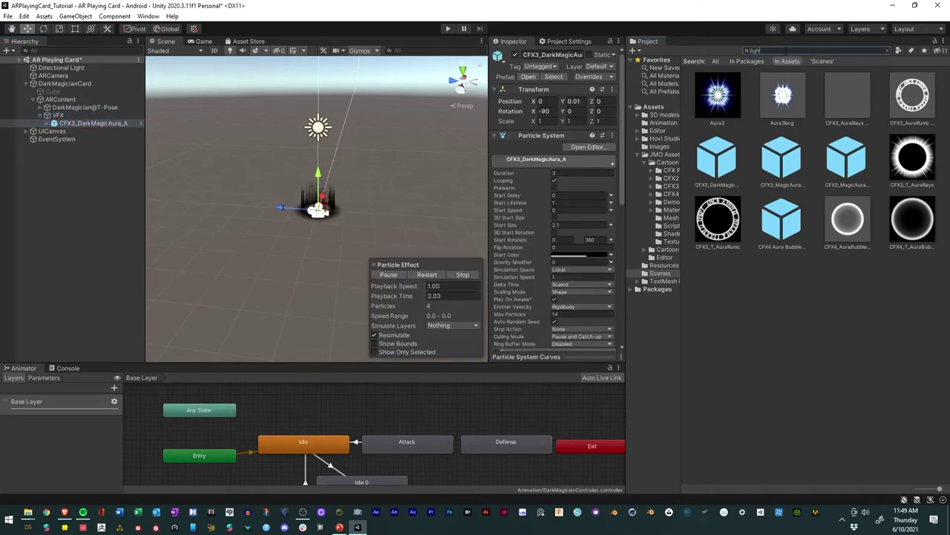
text(t)
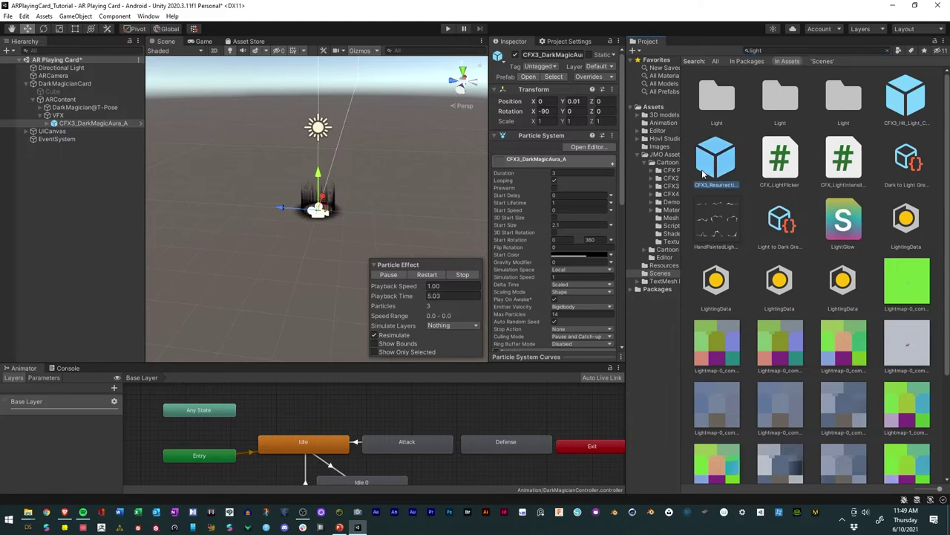
click(703, 173)
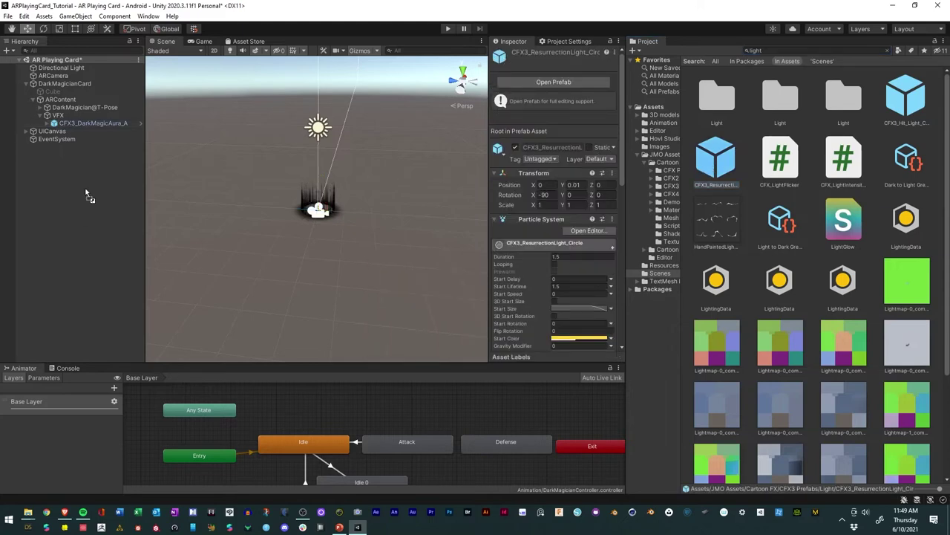
drag(50, 121, 52, 115)
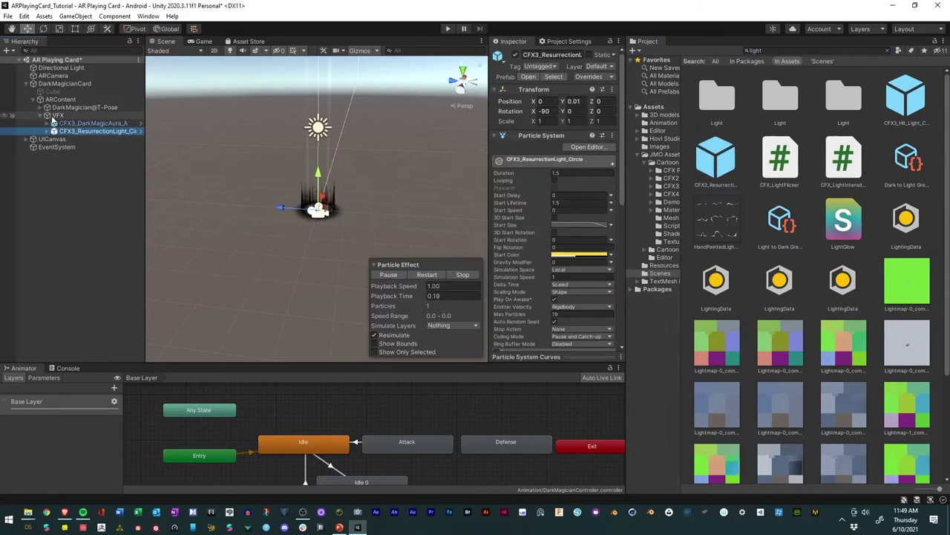
Step: Scale CFX3_DarkMagicAura_A and CFX3_ResurrectionLight_Circle down together uniformly to about 0.065 to suit the Dark Magician card
alt+right_drag(169, 233, 234, 247)
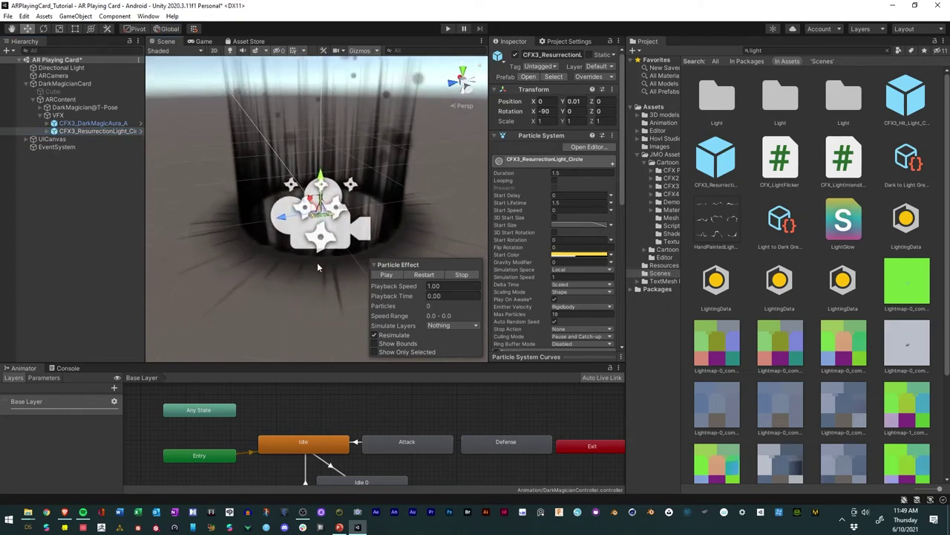
ctrl+click(81, 122)
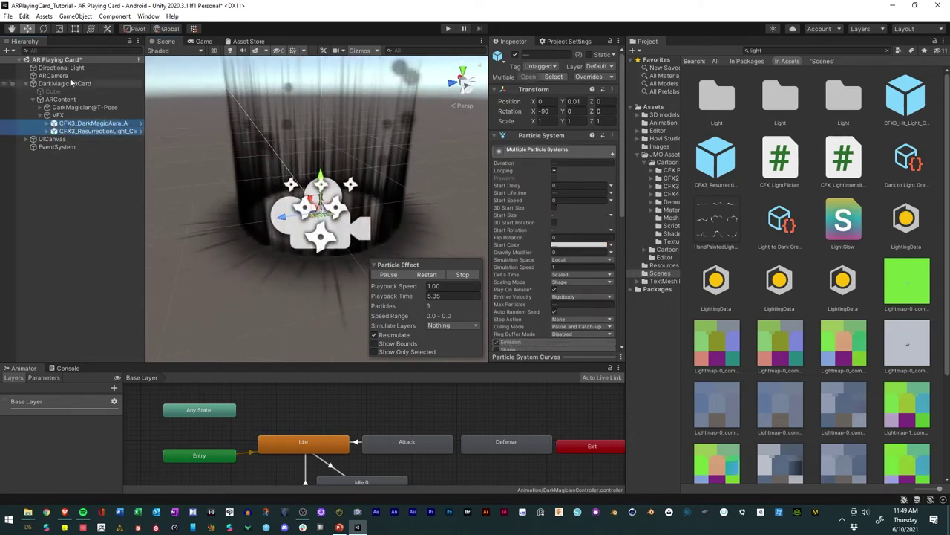
click(59, 29)
drag(320, 208, 338, 239)
scroll(337, 238, up, 5)
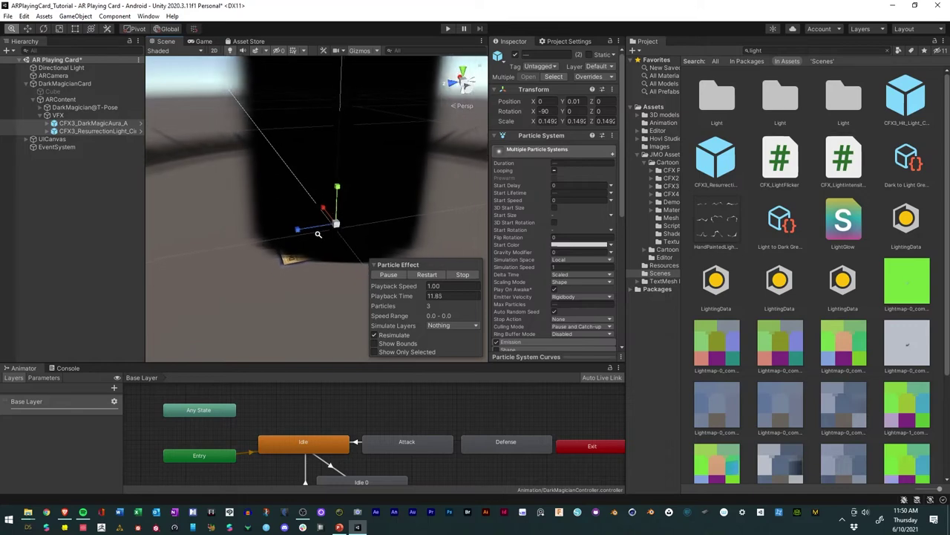
scroll(370, 241, down, 5)
drag(332, 215, 338, 241)
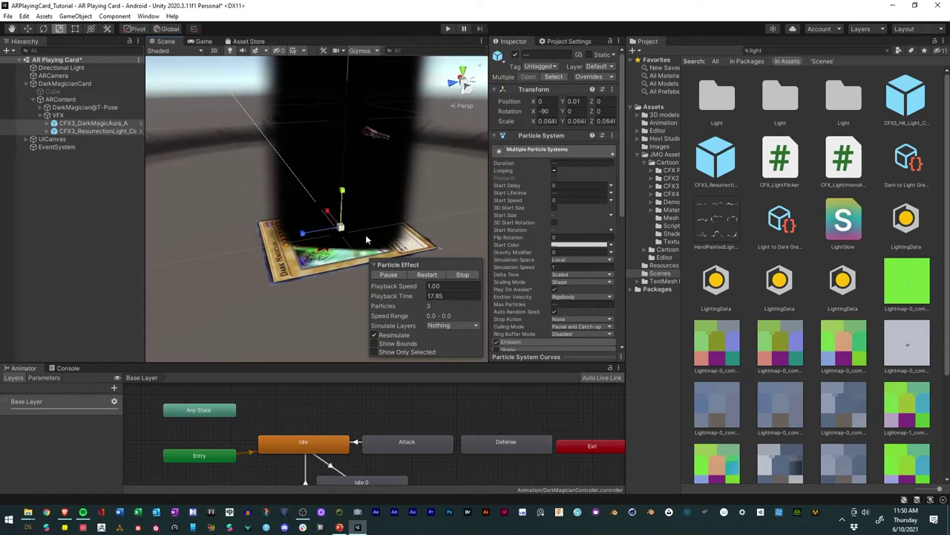
scroll(236, 235, down, 3)
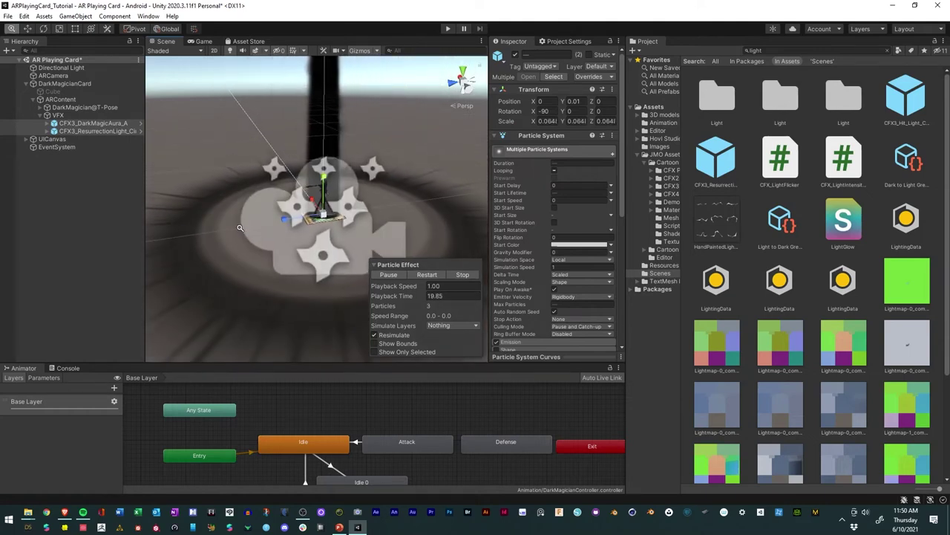
Step: Preview CFX3_ResurrectionLight_Circle in the scene with CFX3_DarkMagicAura_A temporarily hidden
click(207, 148)
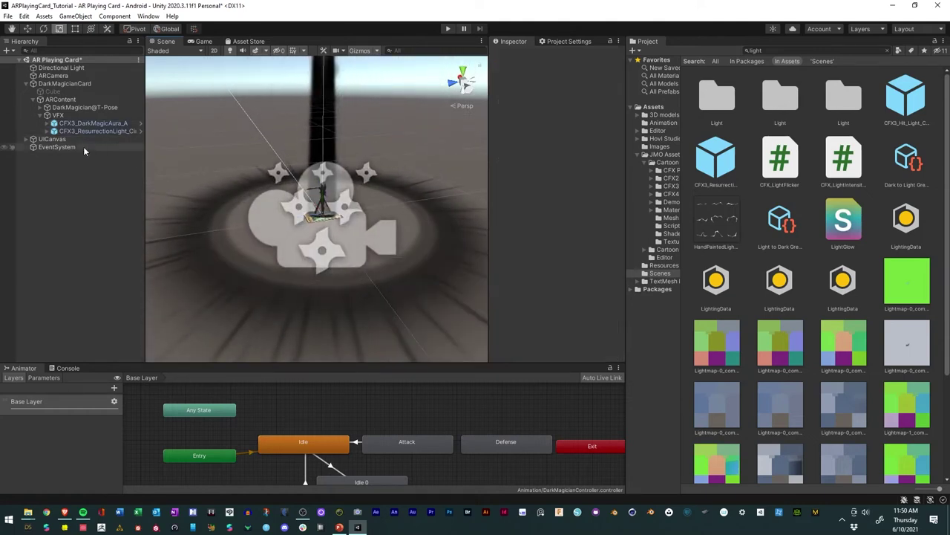
click(75, 125)
click(234, 131)
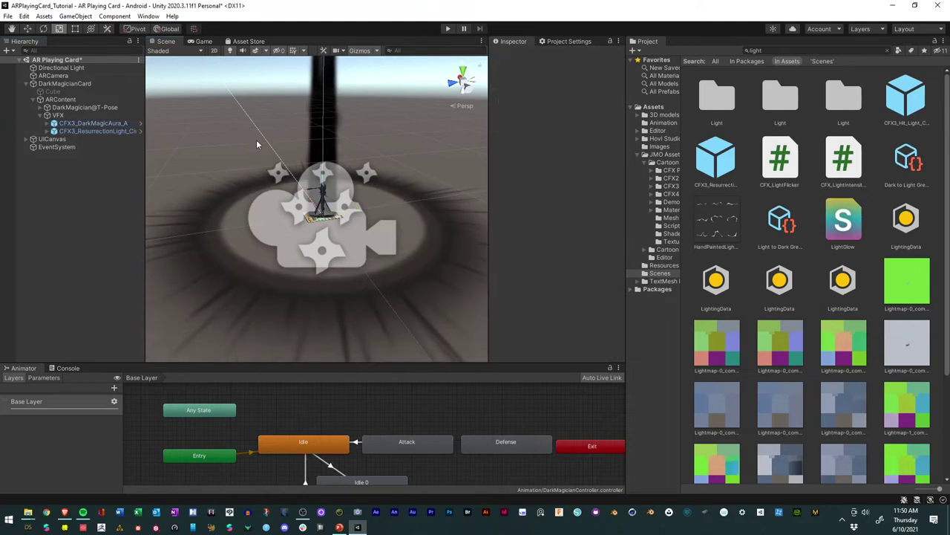
click(104, 131)
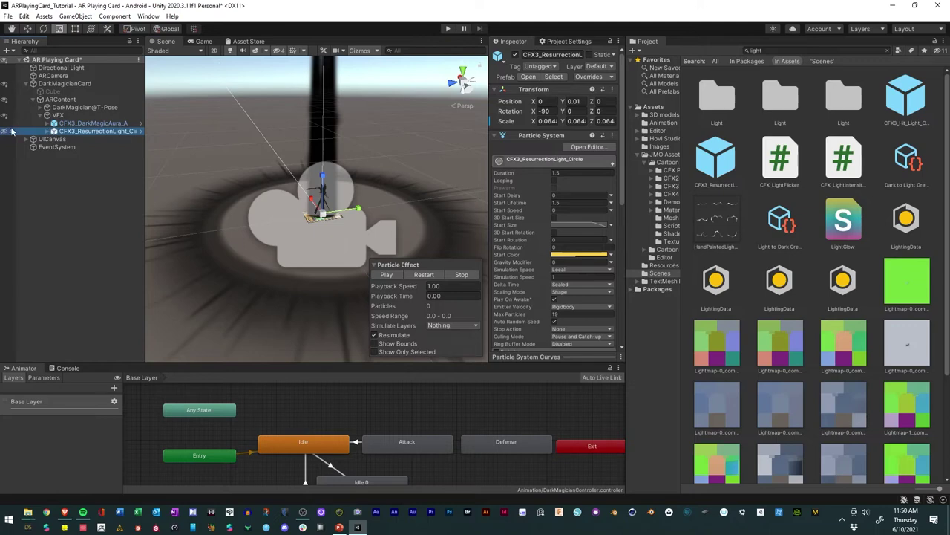
ctrl+click(66, 123)
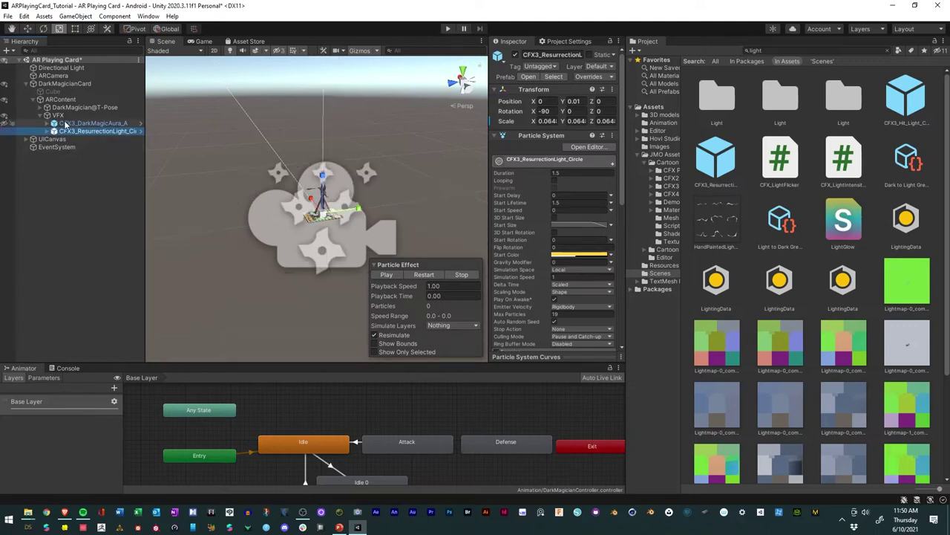
click(387, 275)
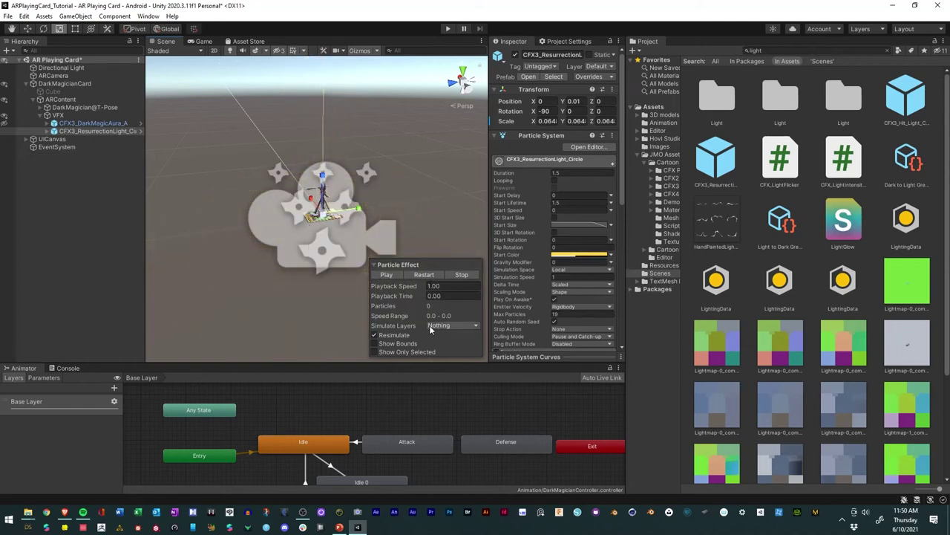
click(4, 124)
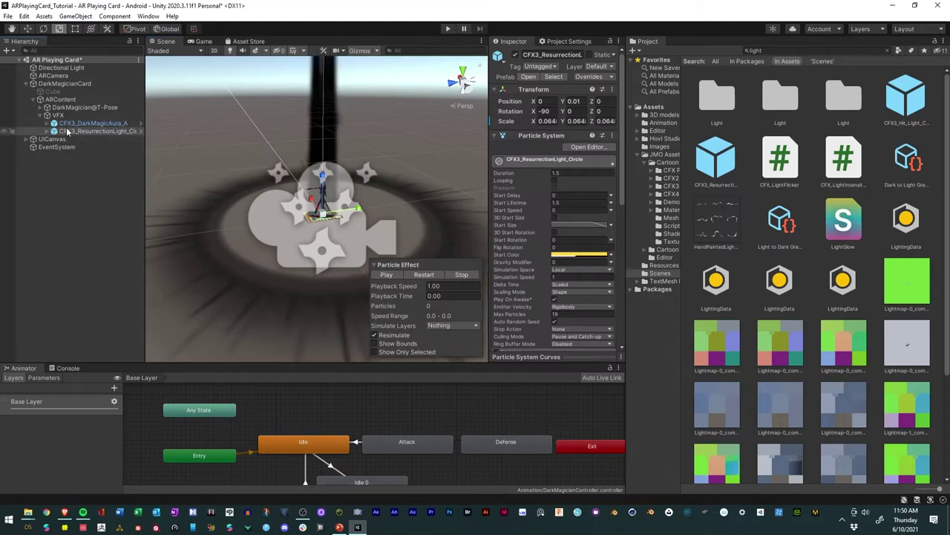
Step: Examine CFX3_DarkMagicAura_A around the card from the front by toggling its scene visibility off and on
click(74, 124)
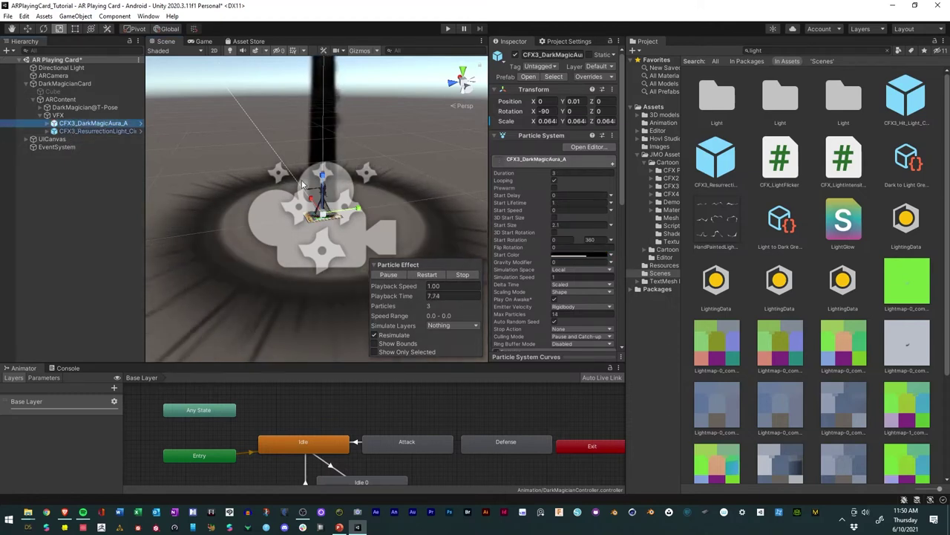
scroll(421, 194, up, 1)
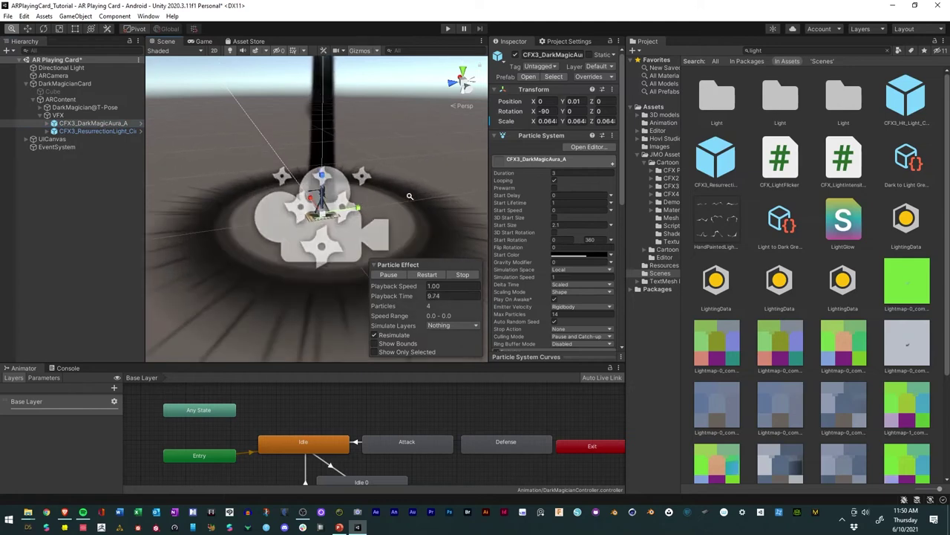
alt+drag(421, 194, 356, 186)
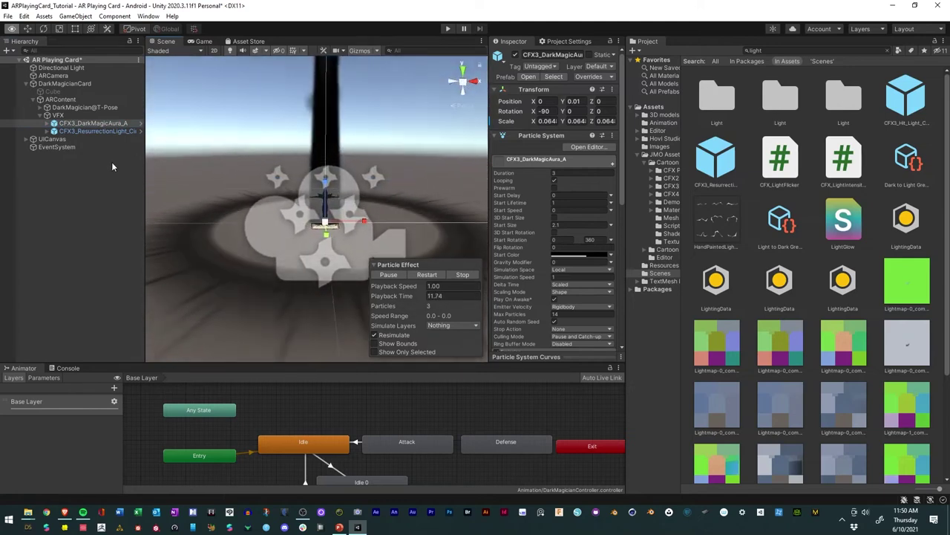
click(6, 124)
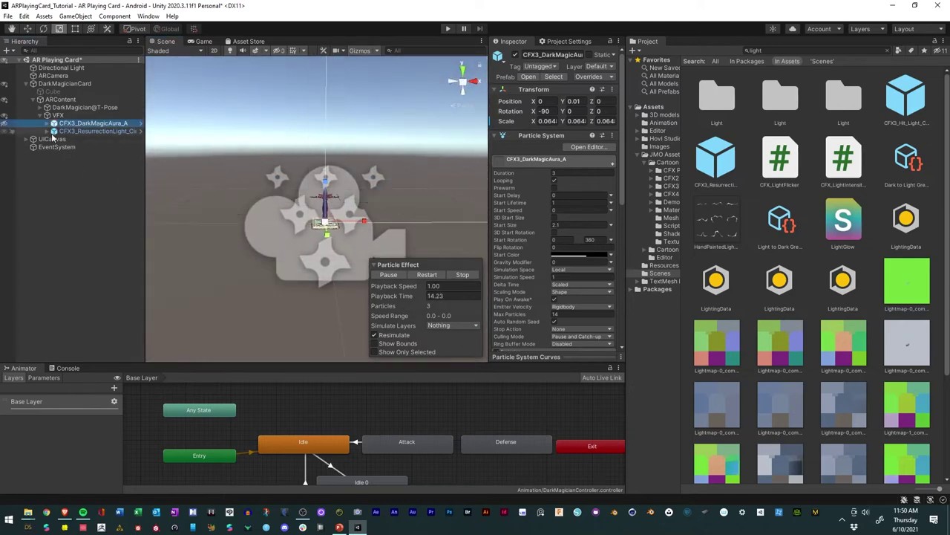
click(6, 124)
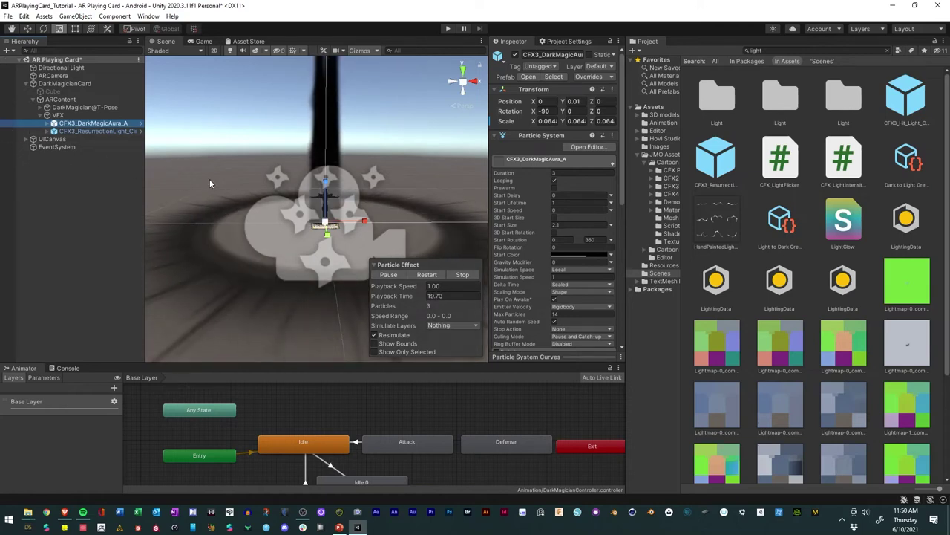
Step: Enlarge the Animator area and deactivate both the CFX3_DarkMagicAura_A and CFX3_ResurrectionLight_Circle objects
drag(201, 362, 201, 306)
scroll(282, 229, down, 5)
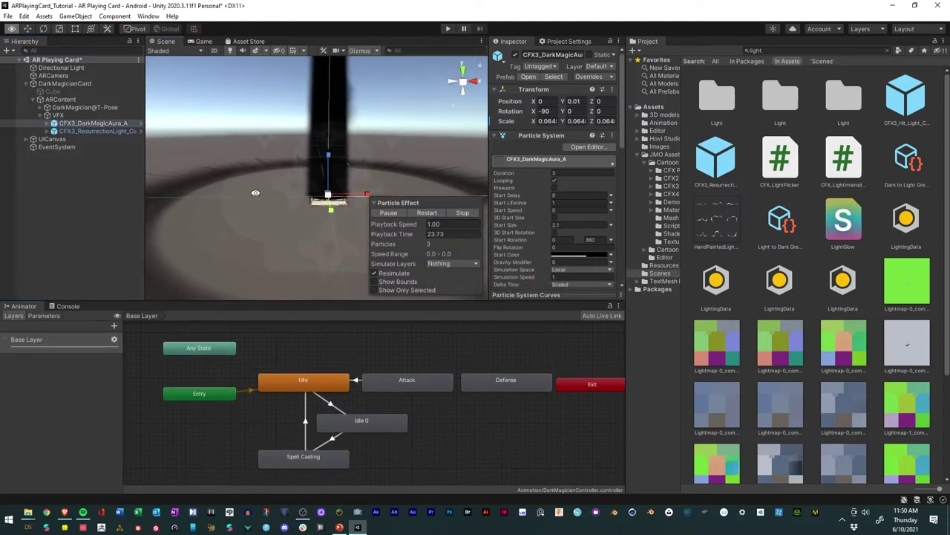
alt+drag(311, 222, 452, 212)
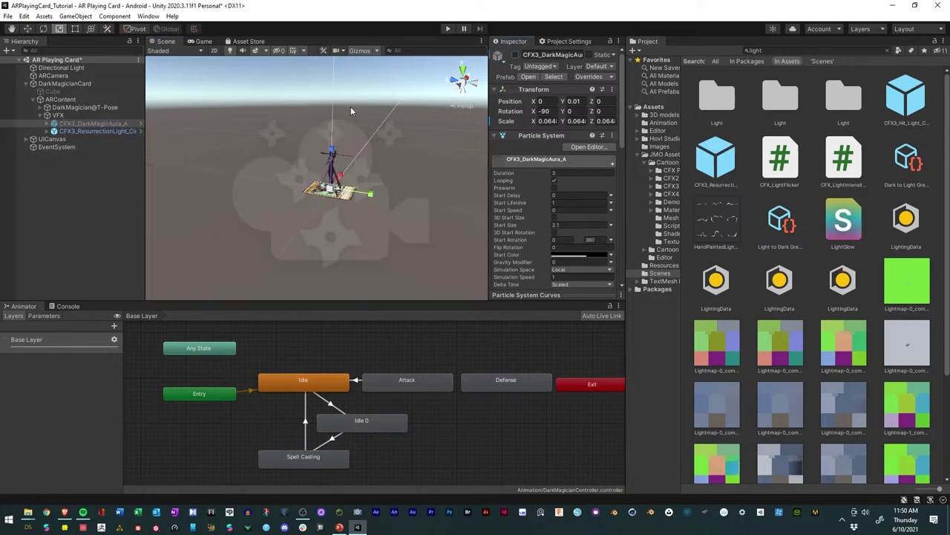
click(107, 131)
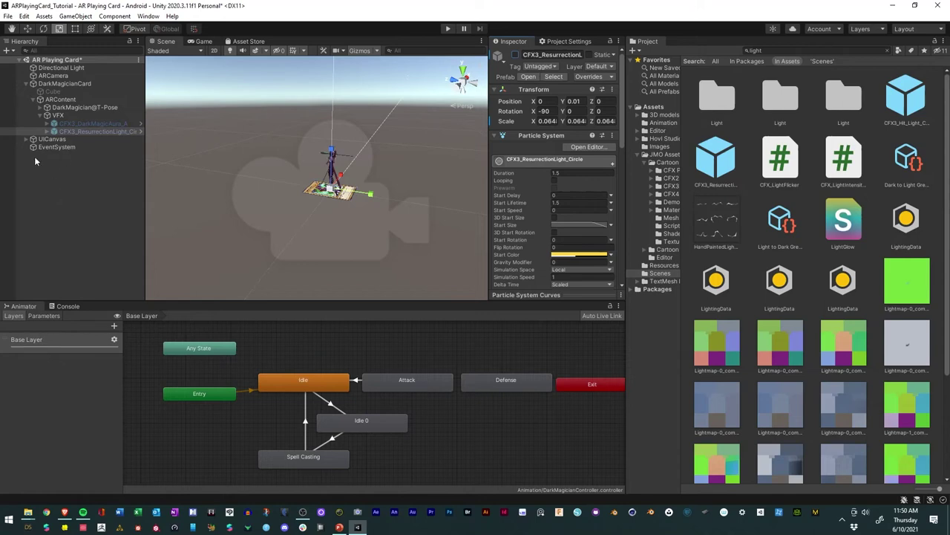
alt+drag(321, 227, 234, 240)
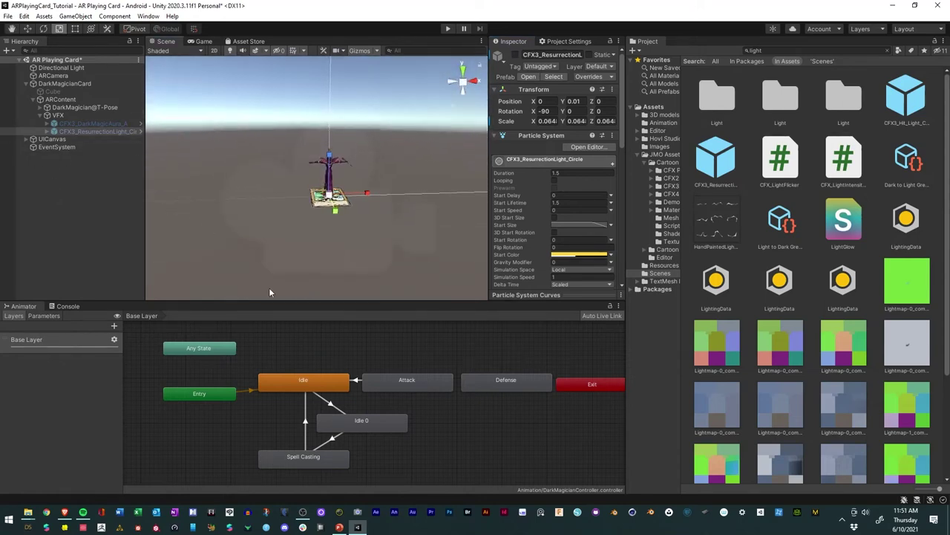
scroll(253, 235, up, 5)
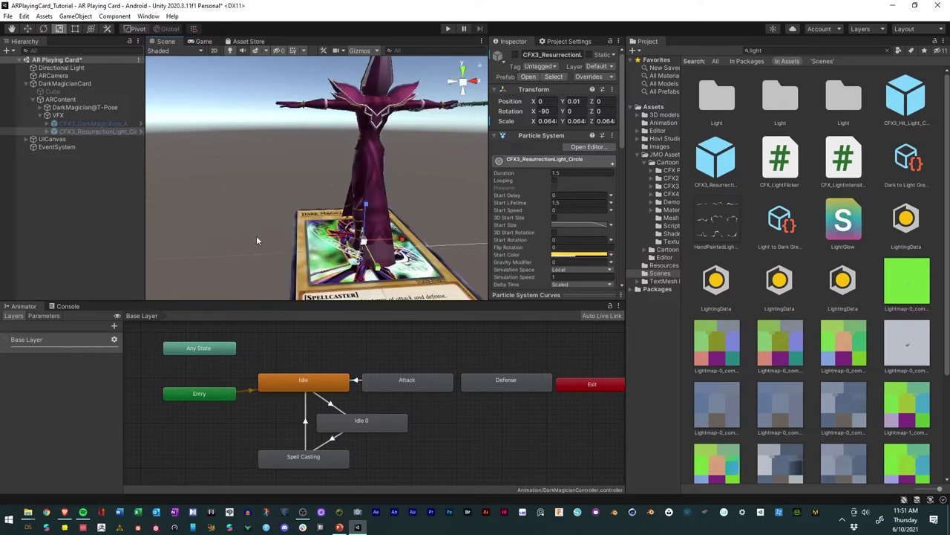
scroll(253, 235, down, 5)
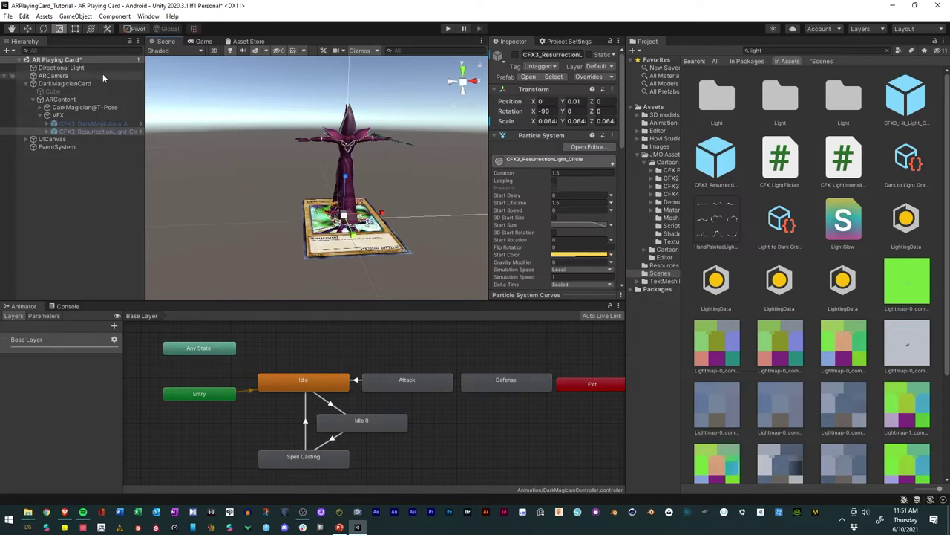
Step: Open the Timeline window and dock it beside the Console
click(148, 16)
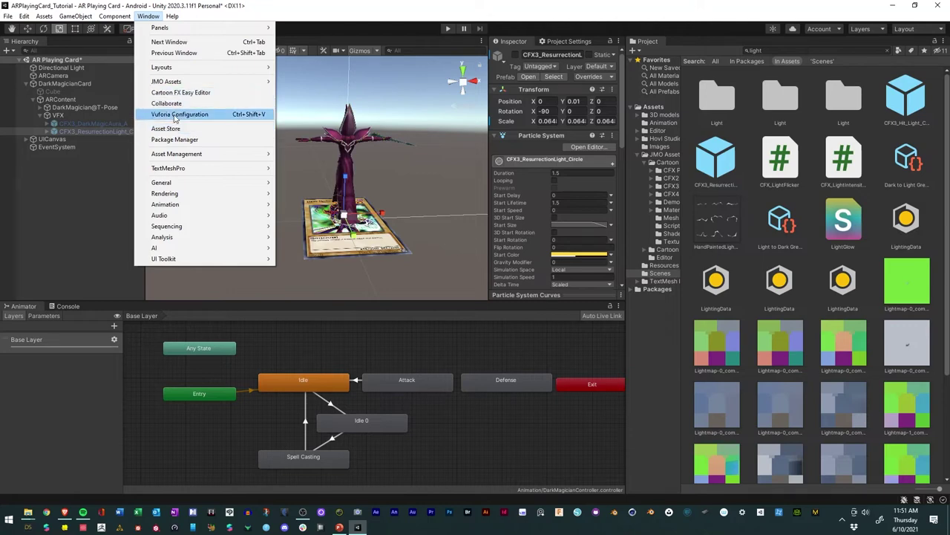
mouse_move(180, 157)
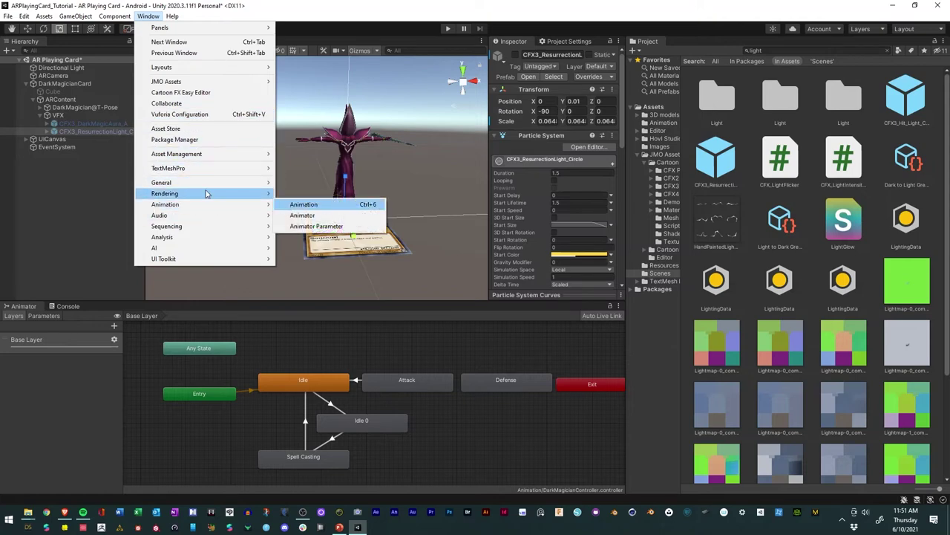
mouse_move(209, 226)
click(297, 227)
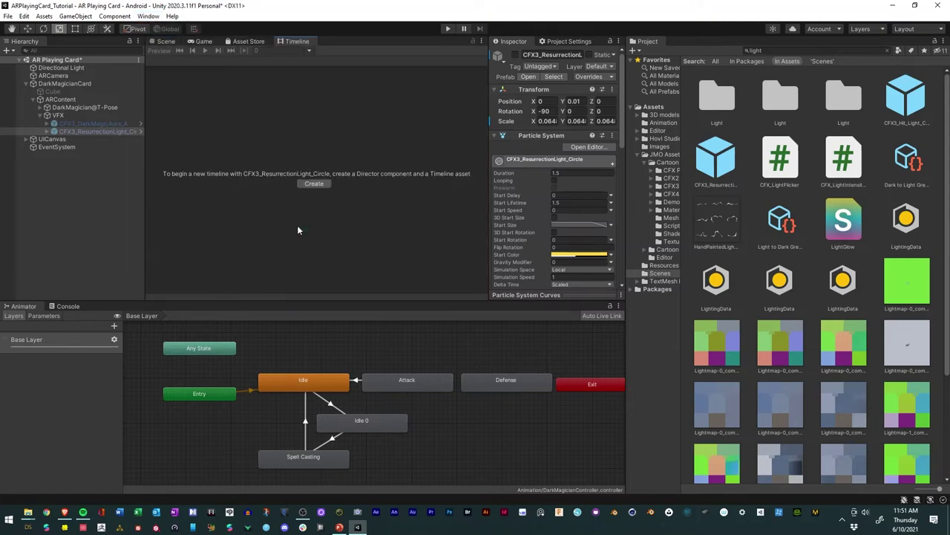
drag(287, 45, 272, 315)
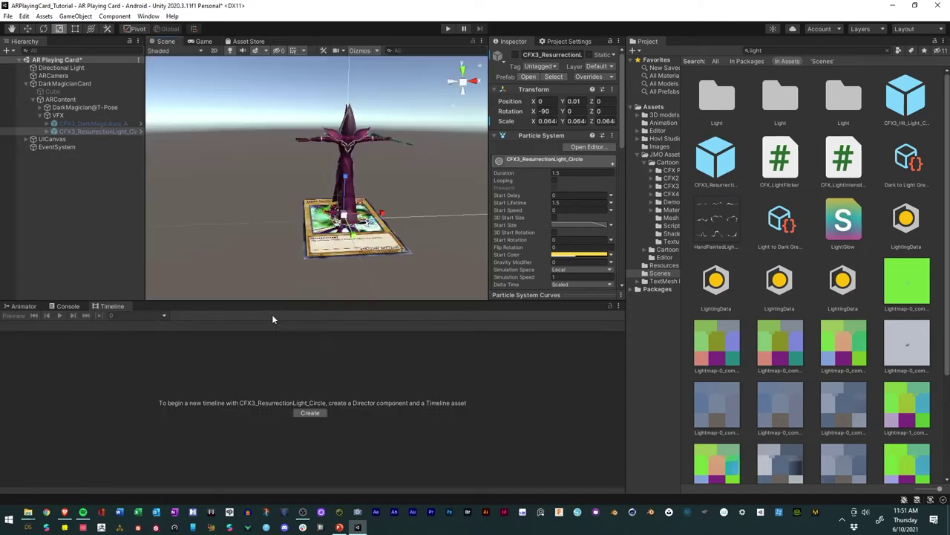
click(310, 413)
click(426, 265)
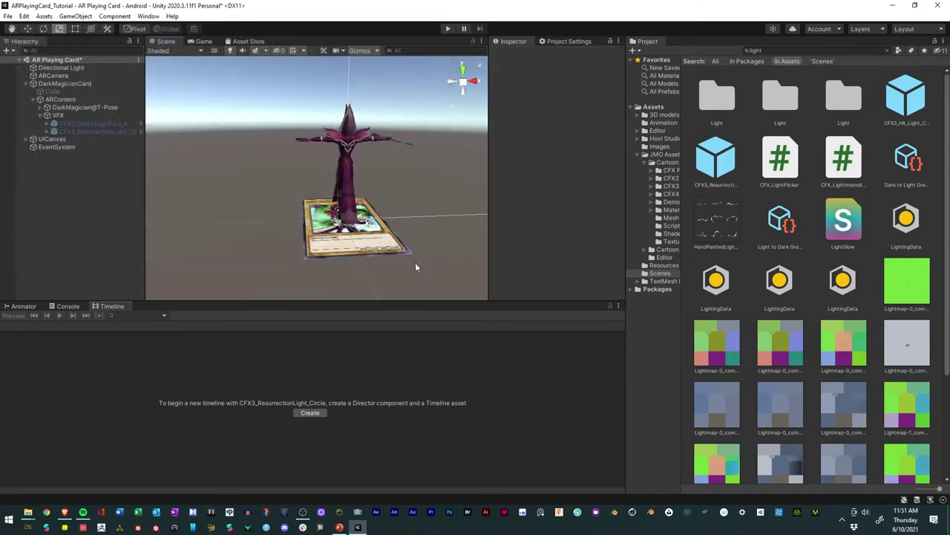
Step: Create an empty child object under ARContent and name it Timeline
click(58, 116)
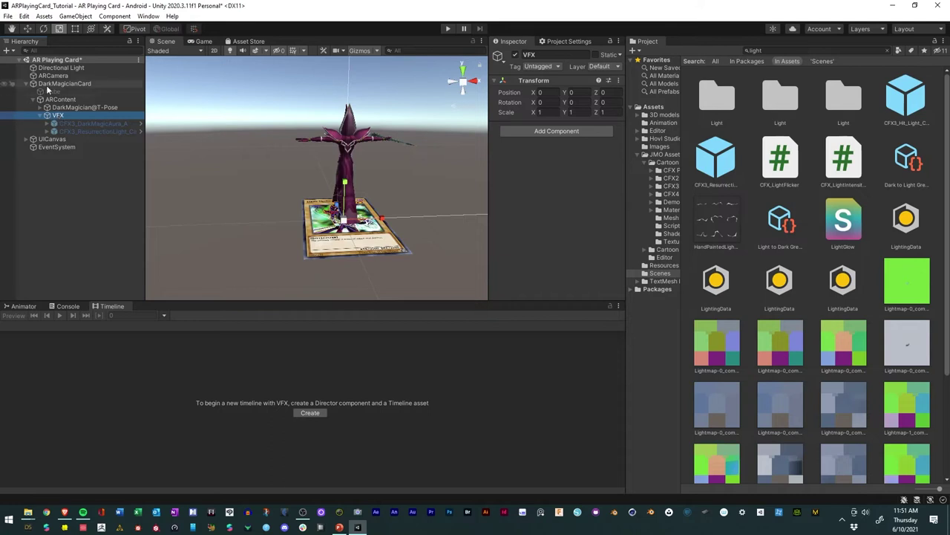
click(52, 99)
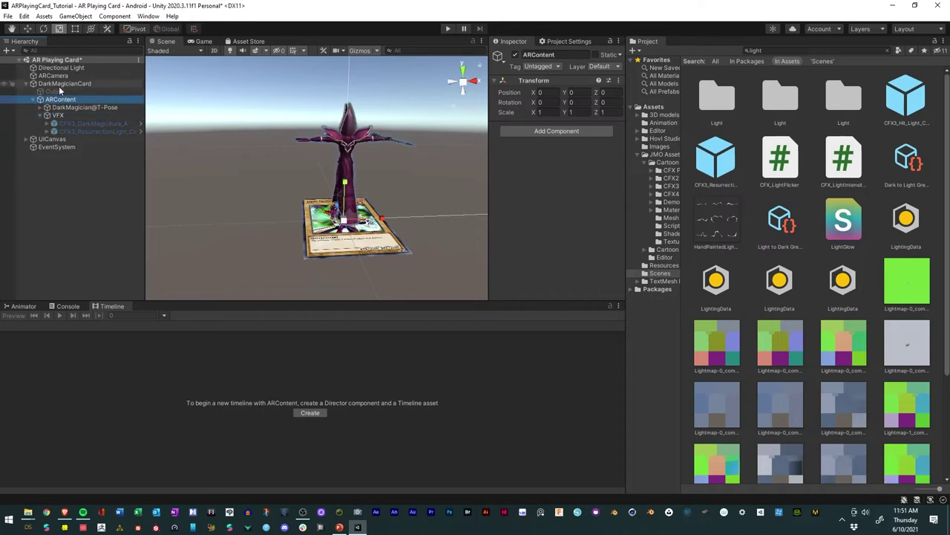
right_click(58, 100)
click(103, 217)
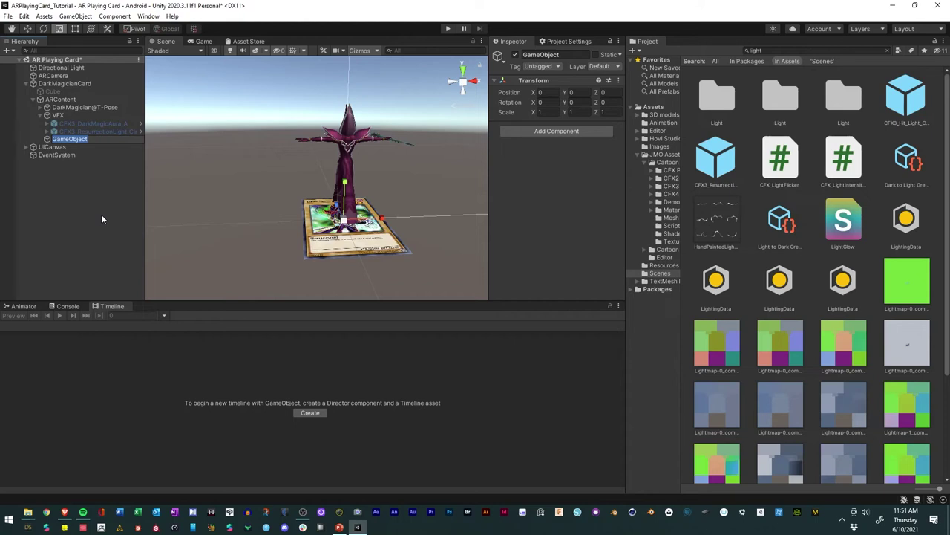
key(BackSpace)
text(Timeline)
key(Return)
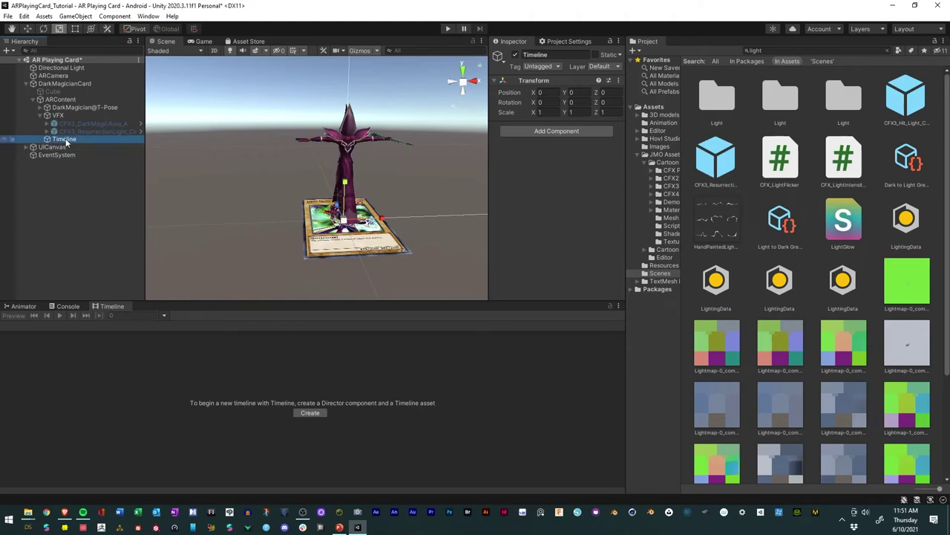
Step: Create a timeline for the Timeline object, saved as Timeline.playable in the Animation folder, and set its frame rate to Film (24)
click(309, 413)
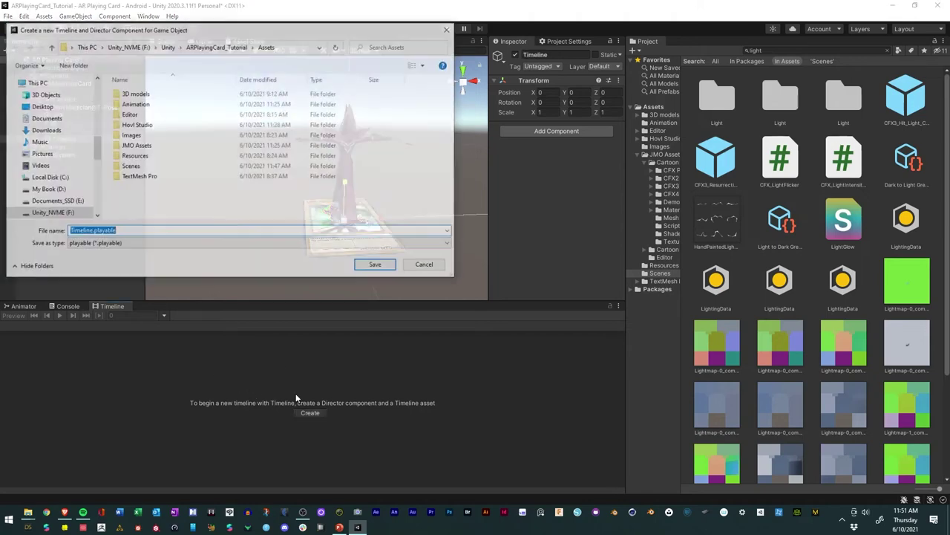
double_click(146, 108)
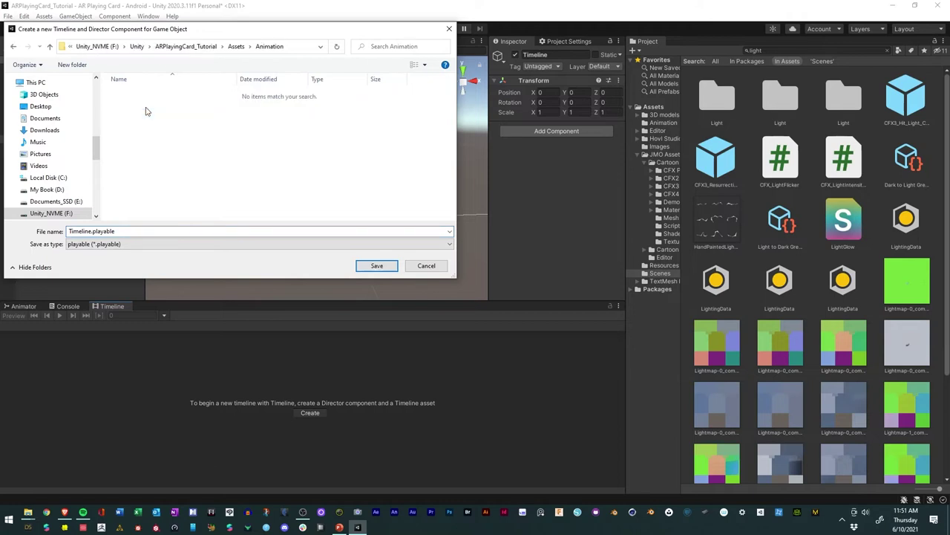
click(377, 266)
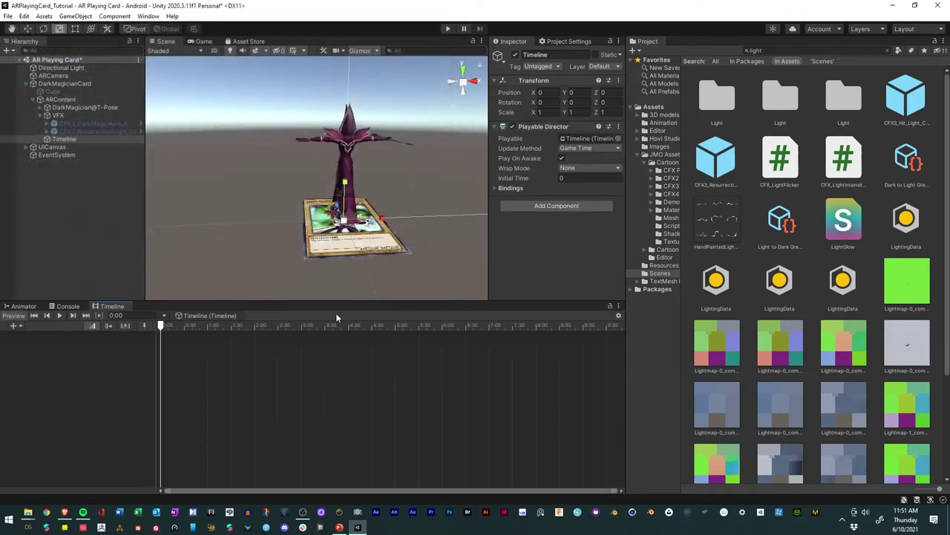
click(618, 315)
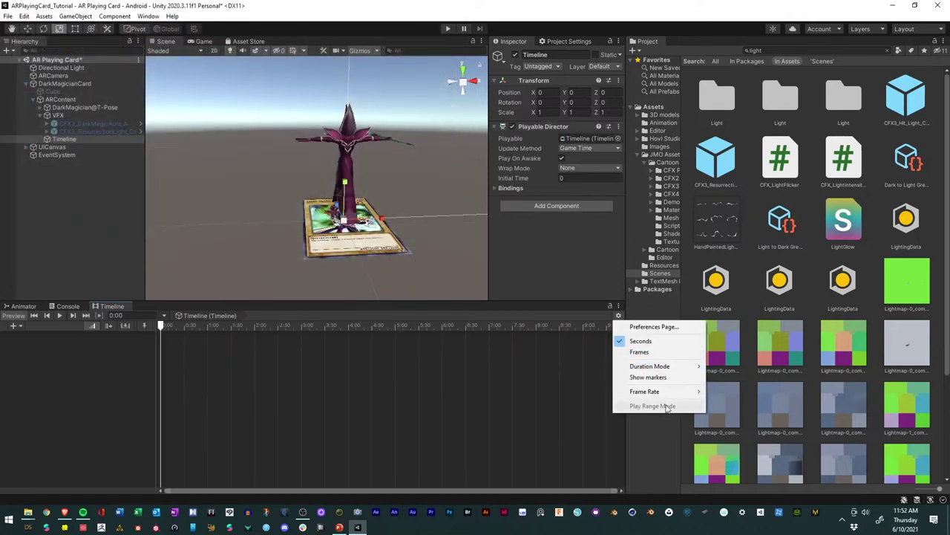
mouse_move(676, 396)
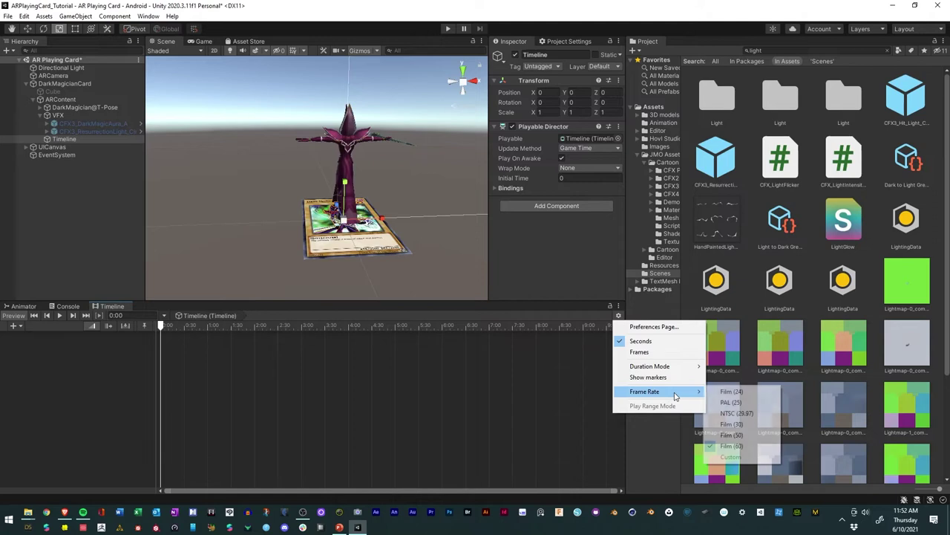
click(732, 391)
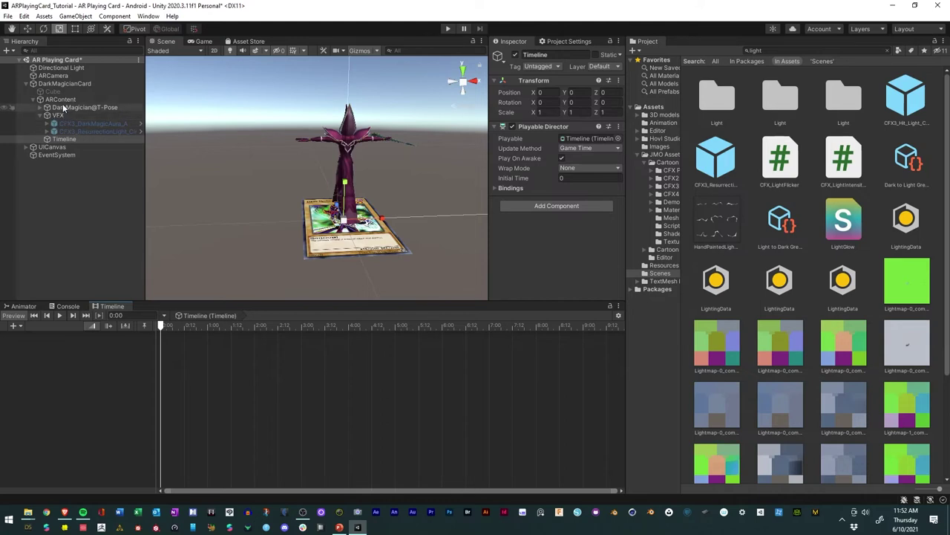
Step: Add an animation track for DarkMagician@T-Pose to the timeline
right_click(88, 356)
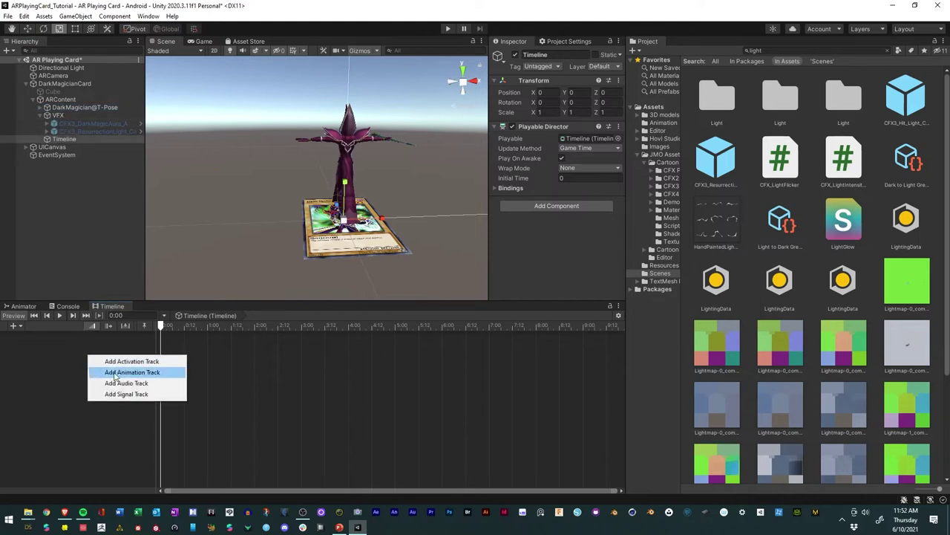
click(136, 373)
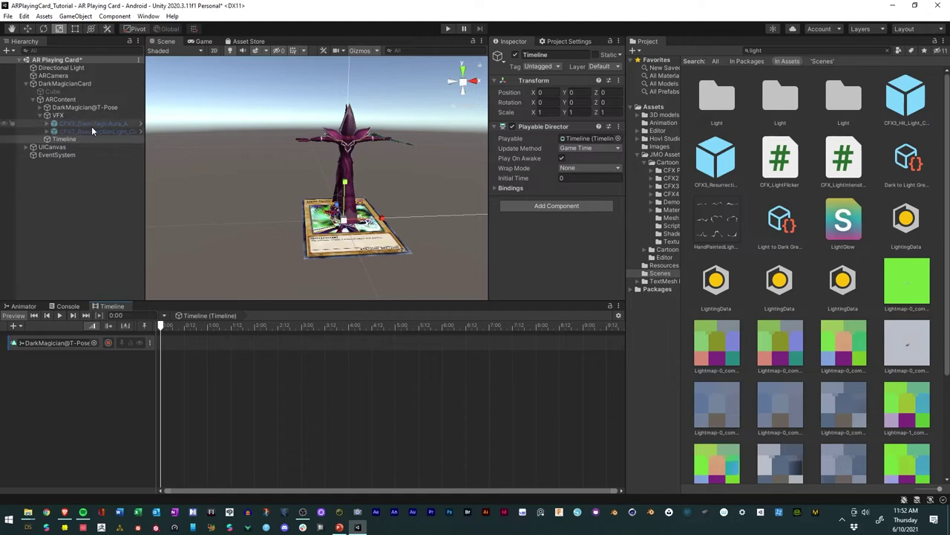
Step: Add a control track and place CFX3_ResurrectionLight_Circle on it as a clip starting at 0:00
drag(91, 130, 85, 407)
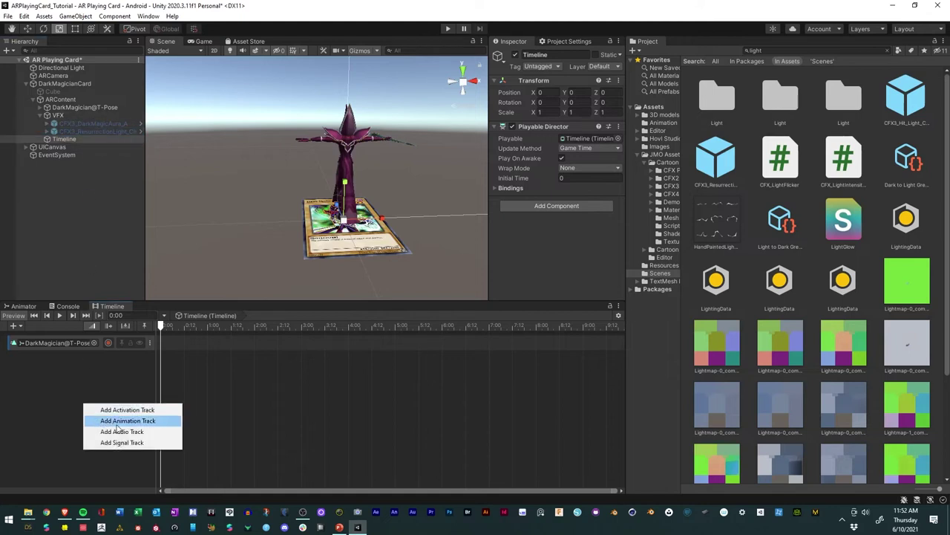
click(101, 387)
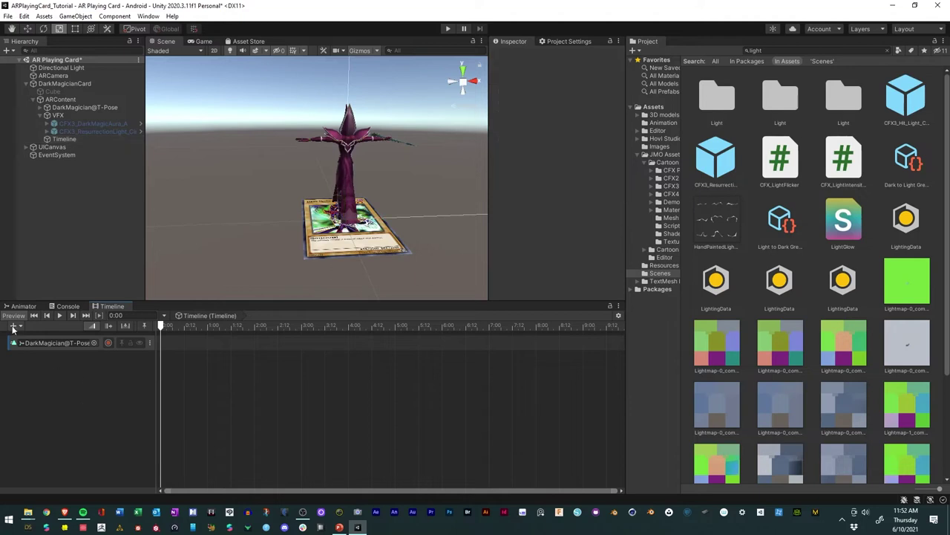
click(14, 325)
click(56, 385)
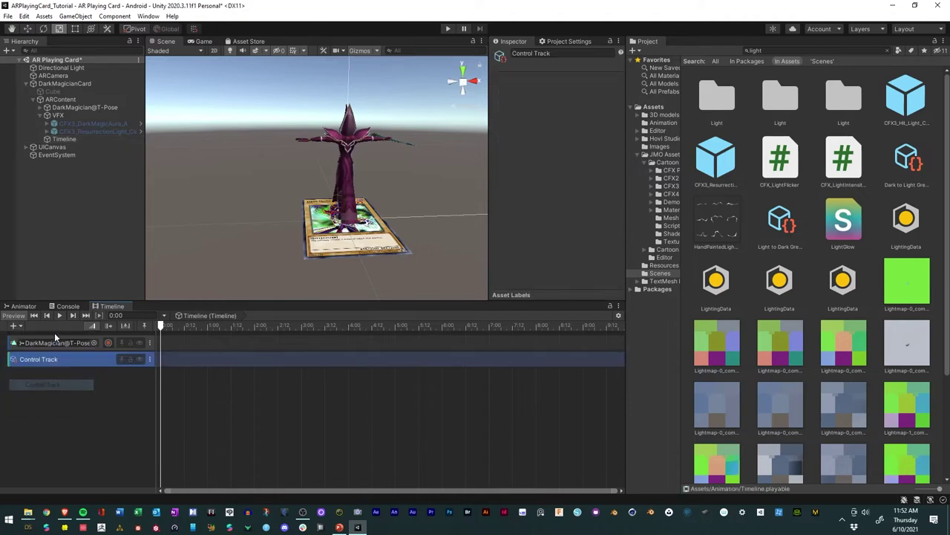
drag(69, 132, 183, 361)
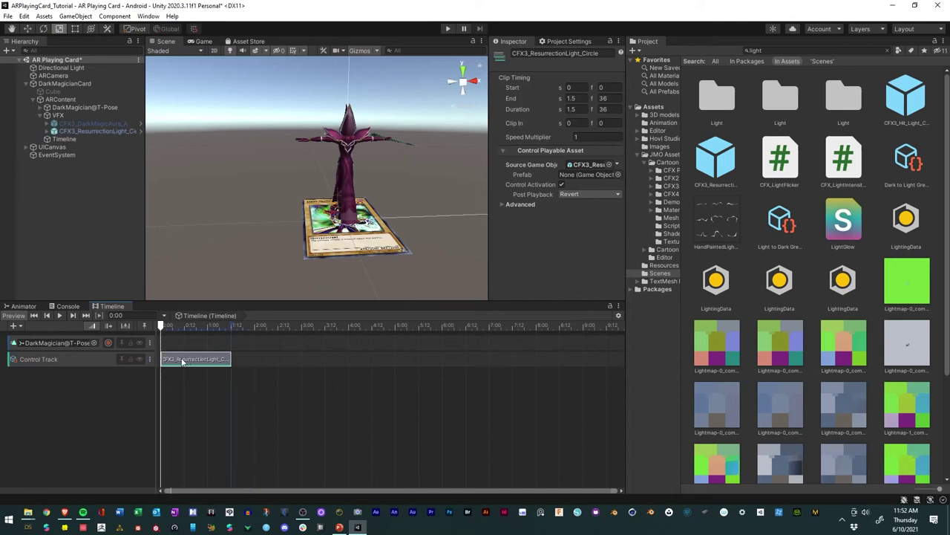
Step: Start recording on the DarkMagician@T-Pose track and add position, rotation and scale keys for the magician at 1:12
mouse_move(158, 326)
mouse_down()
mouse_move(268, 334)
mouse_move(146, 329)
mouse_move(228, 330)
mouse_move(158, 331)
mouse_up()
click(109, 344)
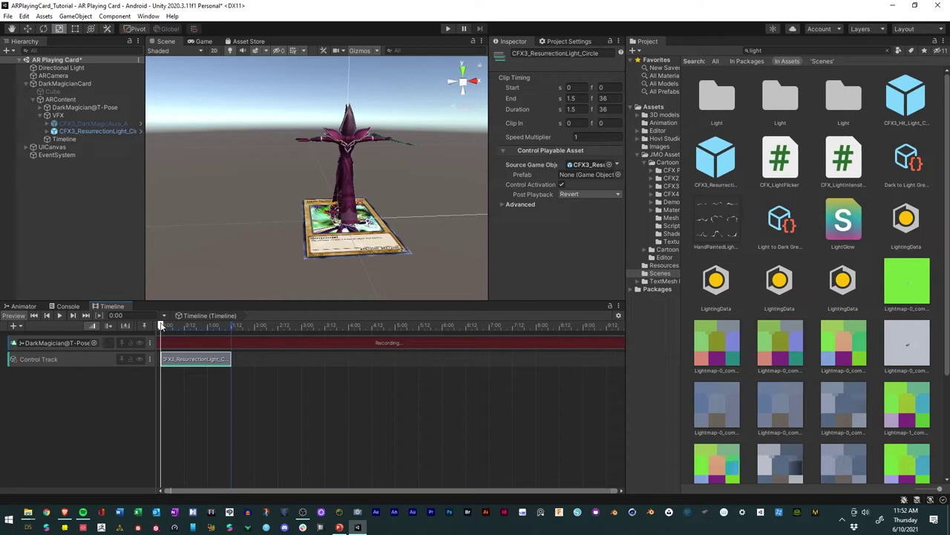
drag(182, 324, 232, 328)
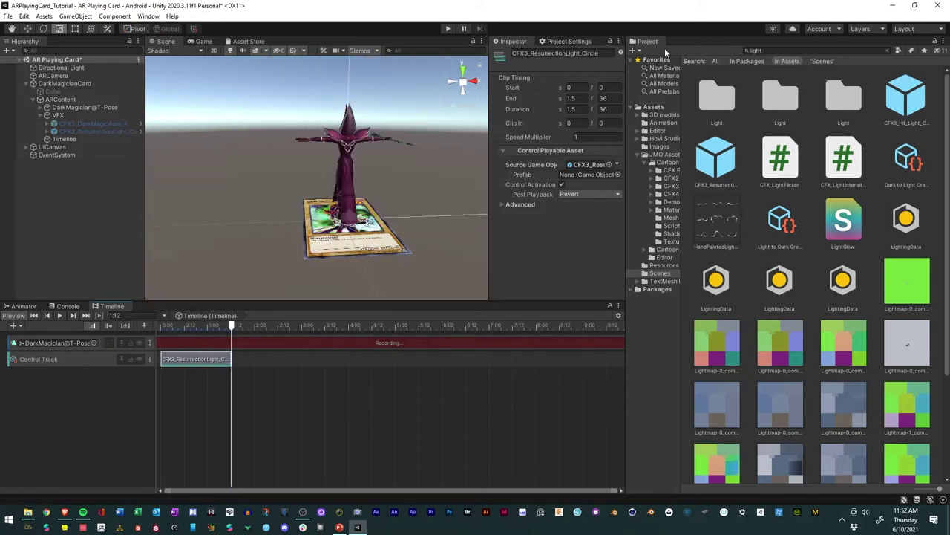
click(77, 109)
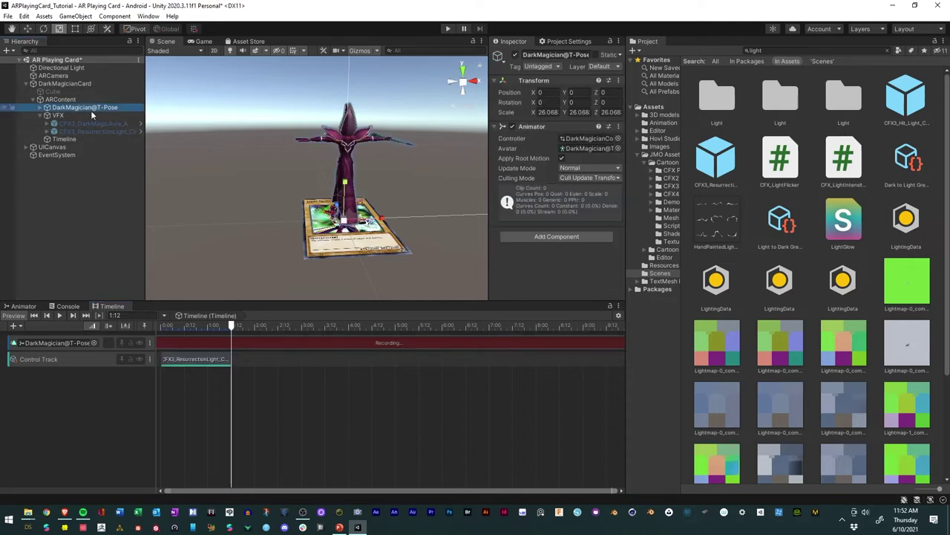
right_click(514, 93)
click(524, 120)
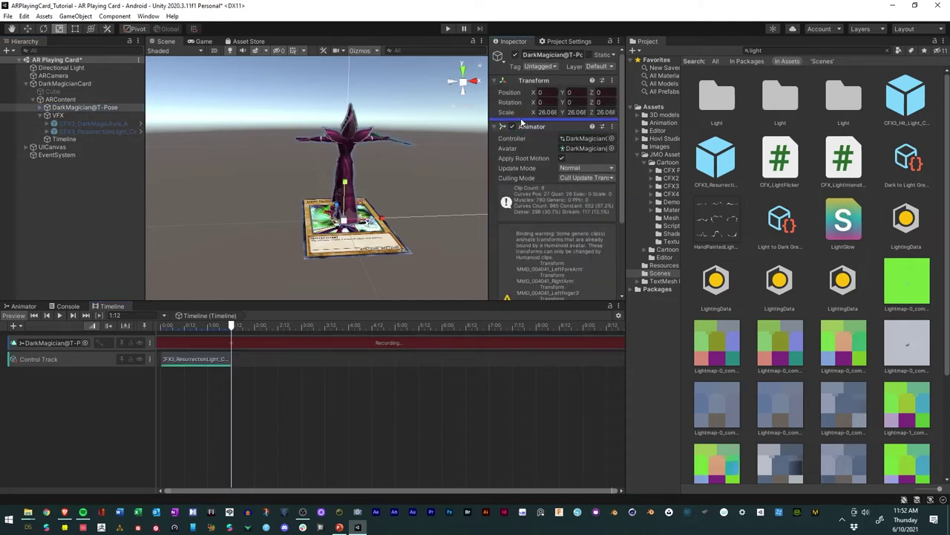
right_click(508, 103)
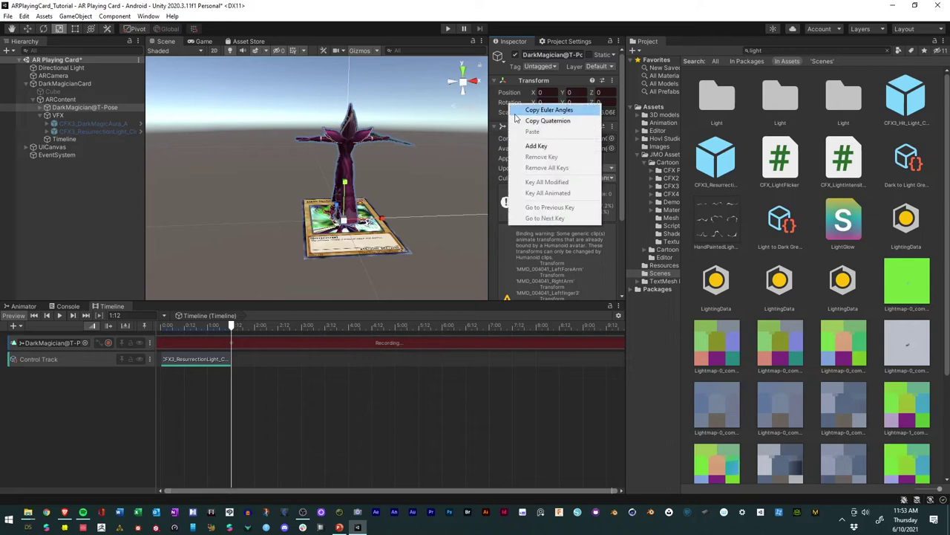
click(530, 146)
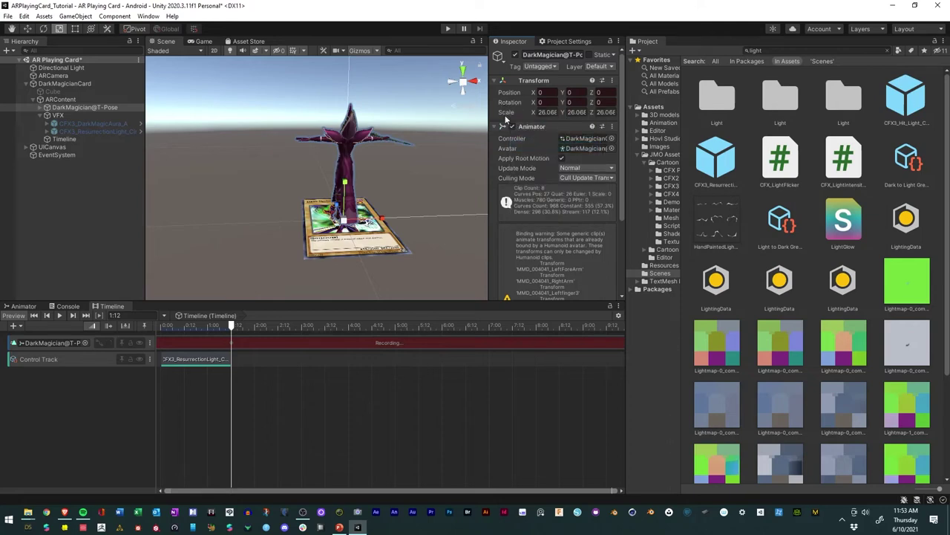
right_click(506, 115)
click(528, 145)
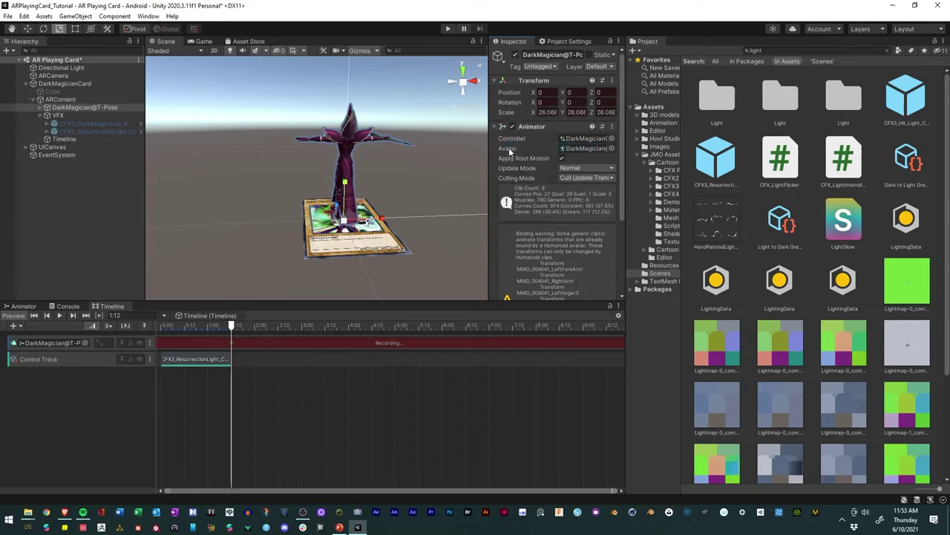
Step: At 0:05, rotate the magician to about 183° around Y and scale it down uniformly to nearly zero
drag(231, 327, 172, 334)
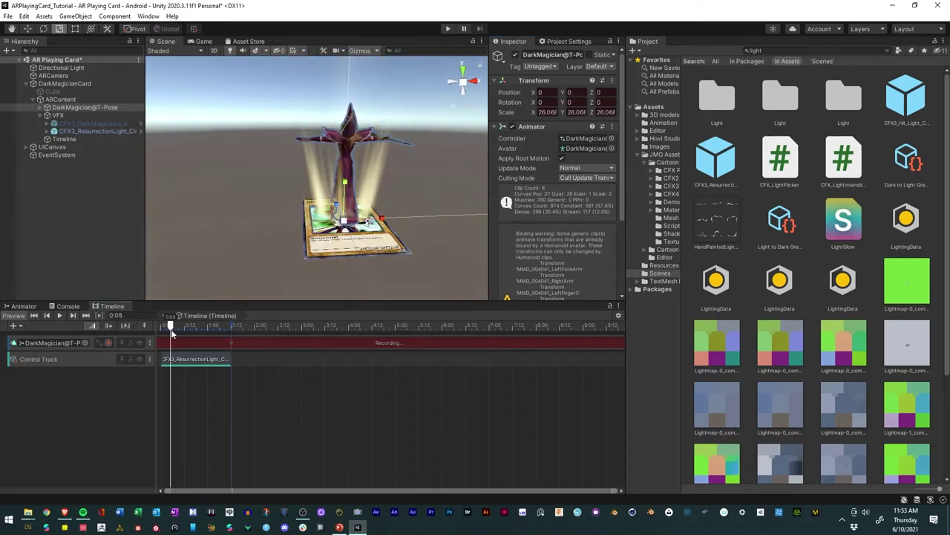
click(44, 30)
drag(373, 243, 274, 238)
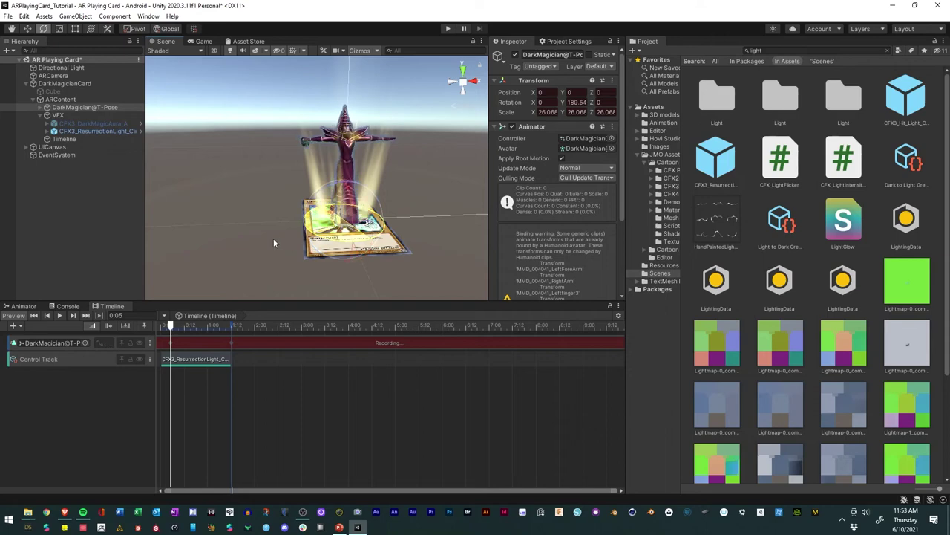
drag(170, 329, 519, 116)
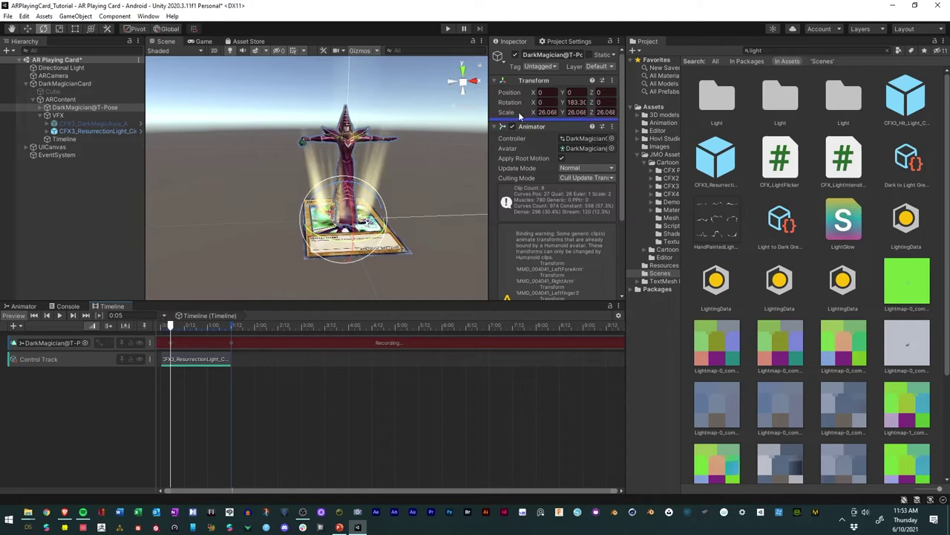
click(60, 30)
drag(344, 223, 323, 251)
Step: Try keying the magician at 1:10 with a Y rotation of about 345° and a uniform scale of about 29.36
drag(170, 331, 228, 331)
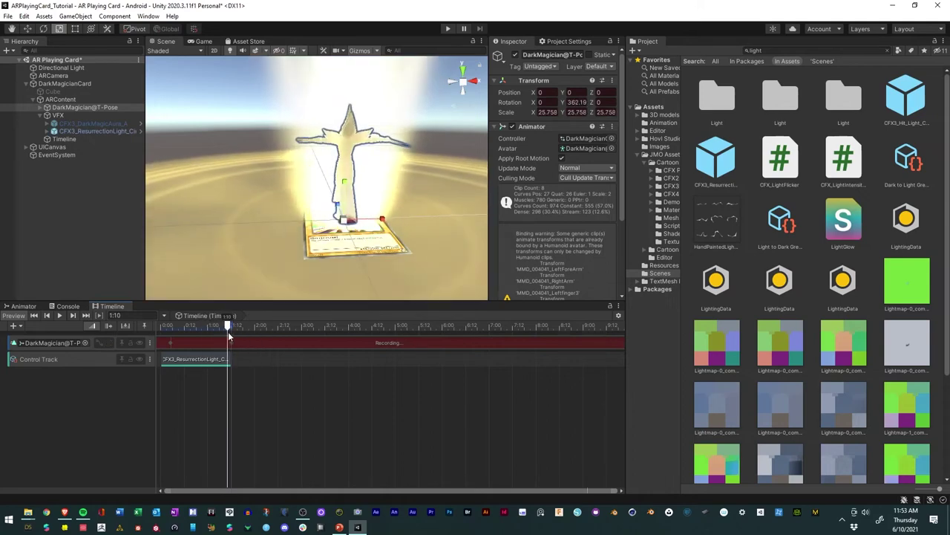
click(44, 30)
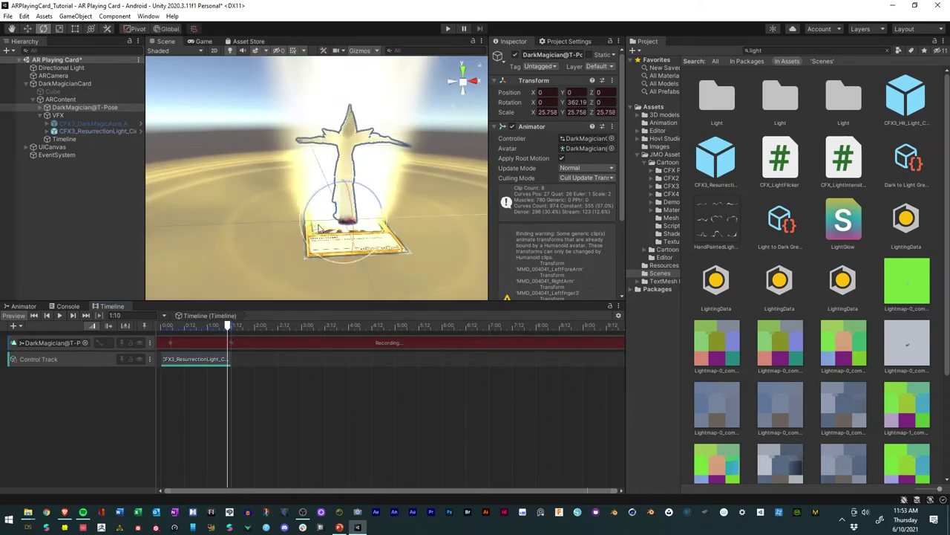
drag(331, 242, 300, 273)
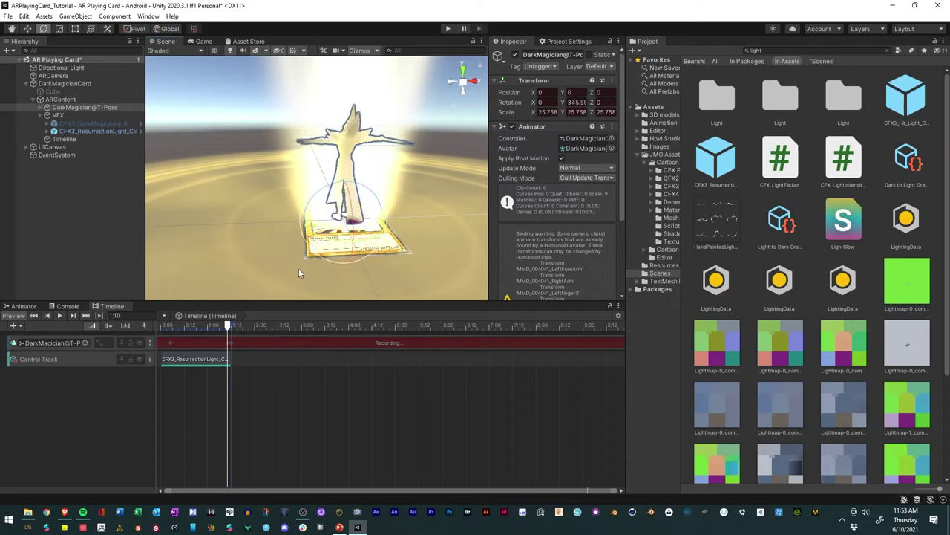
click(59, 29)
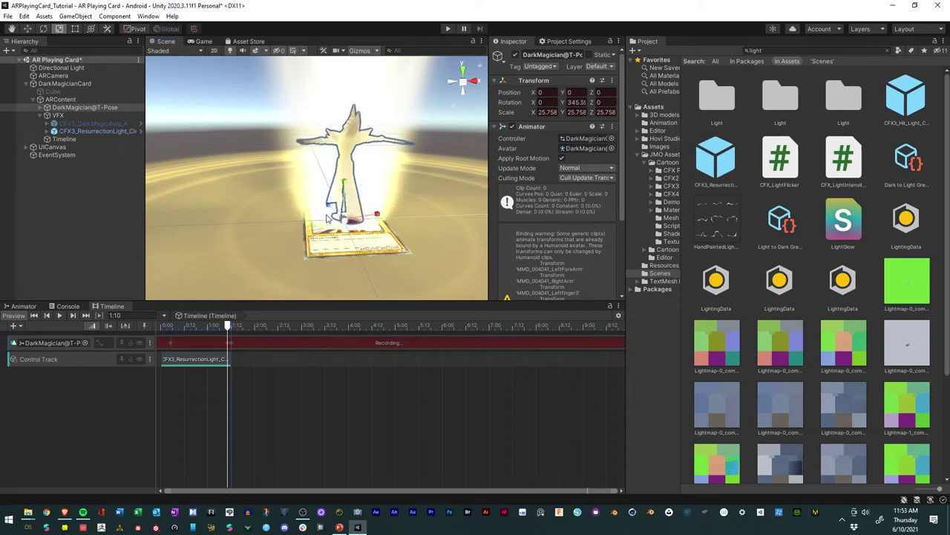
drag(343, 217, 229, 324)
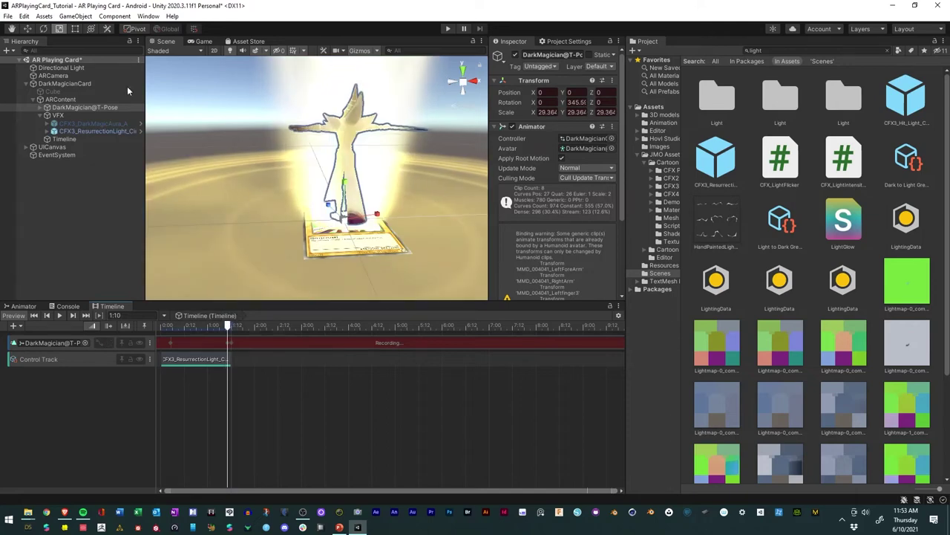
Step: Try keying an additional rotation of the magician around Y at 1:07
click(44, 29)
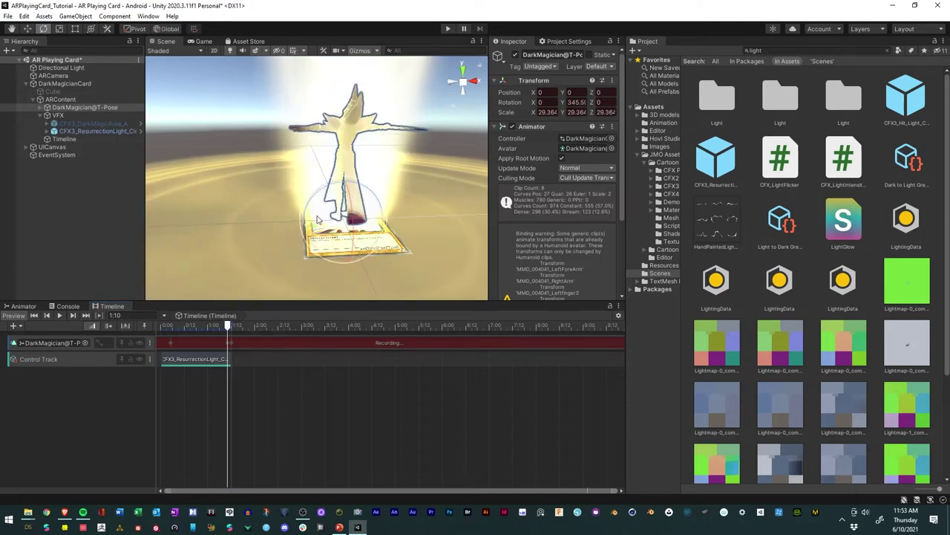
drag(228, 331, 224, 328)
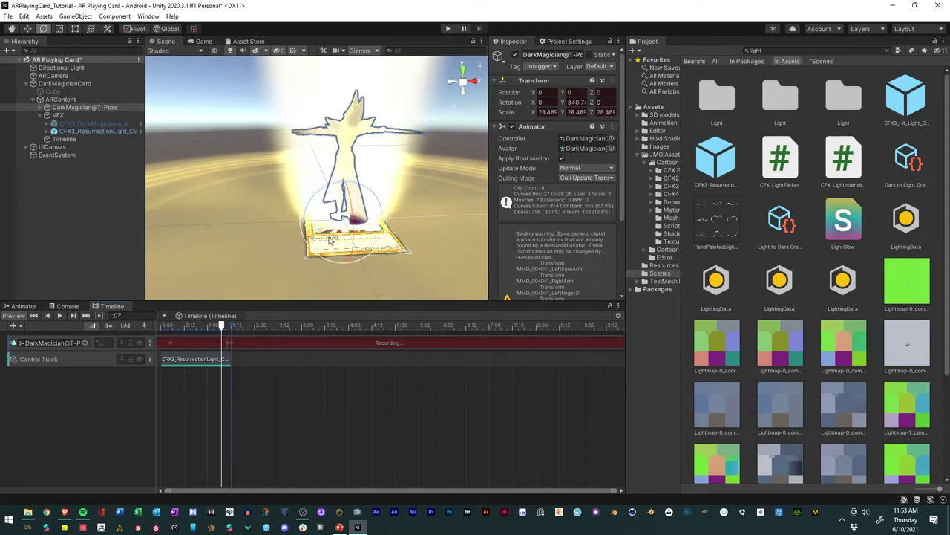
drag(332, 239, 238, 273)
Step: Key extra Y rotations of the magician at 0:20 and at 1:07, the latter at about 27°
drag(222, 326, 190, 327)
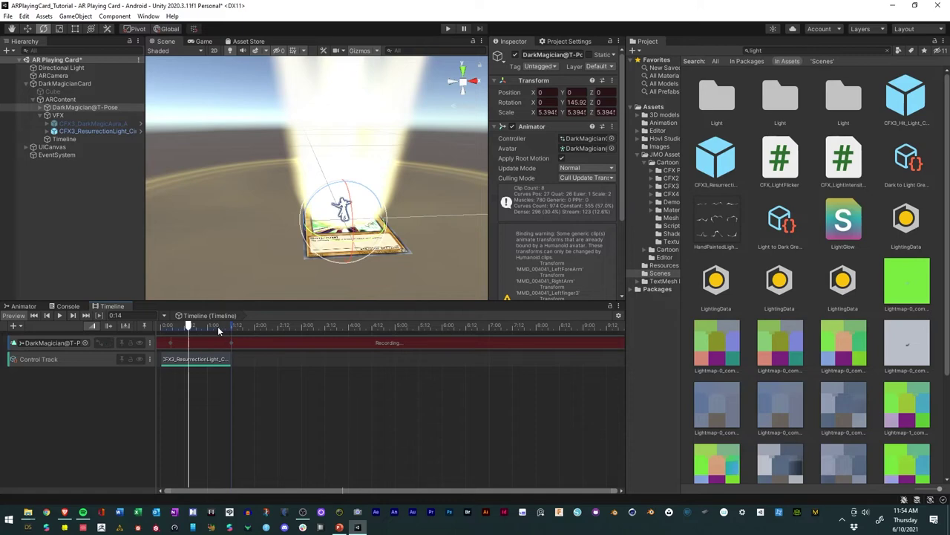
drag(219, 328, 229, 327)
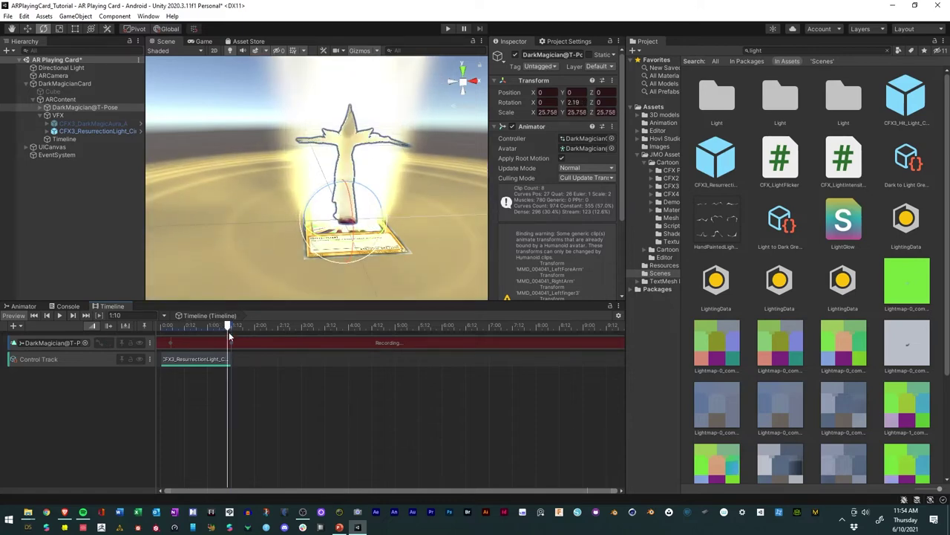
drag(229, 326, 199, 326)
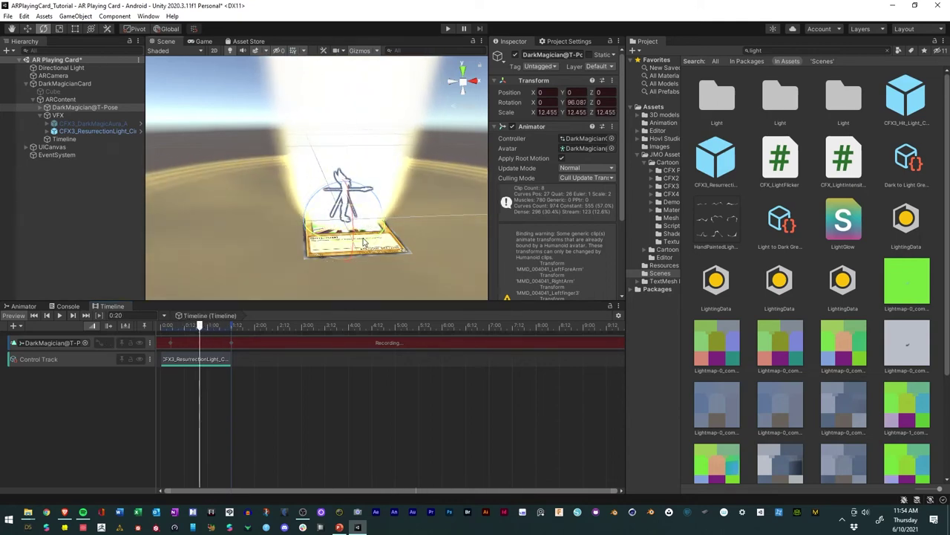
drag(200, 329, 222, 327)
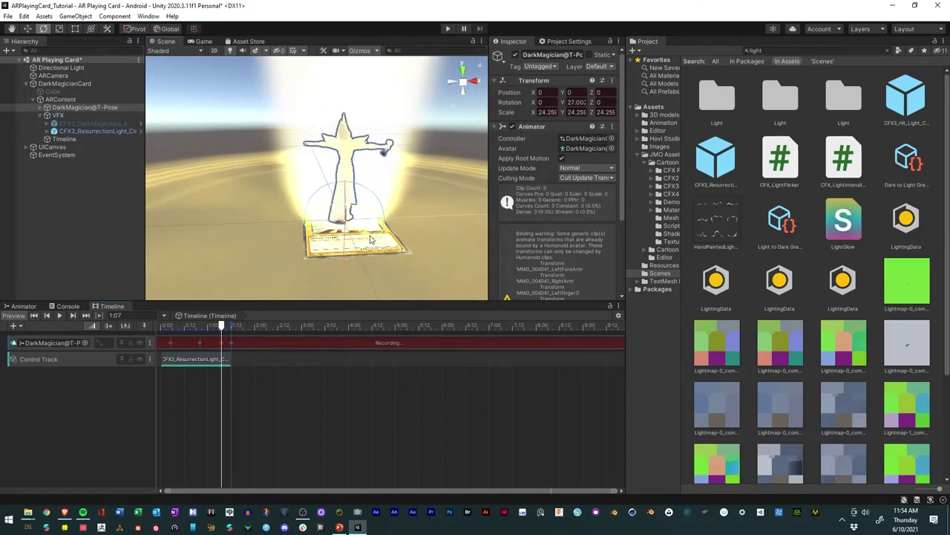
Step: At 1:10, rotate the magician to about -32° around Y and scale it up uniformly to about 30.76
mouse_move(221, 327)
mouse_down()
mouse_move(211, 329)
mouse_move(228, 329)
mouse_up()
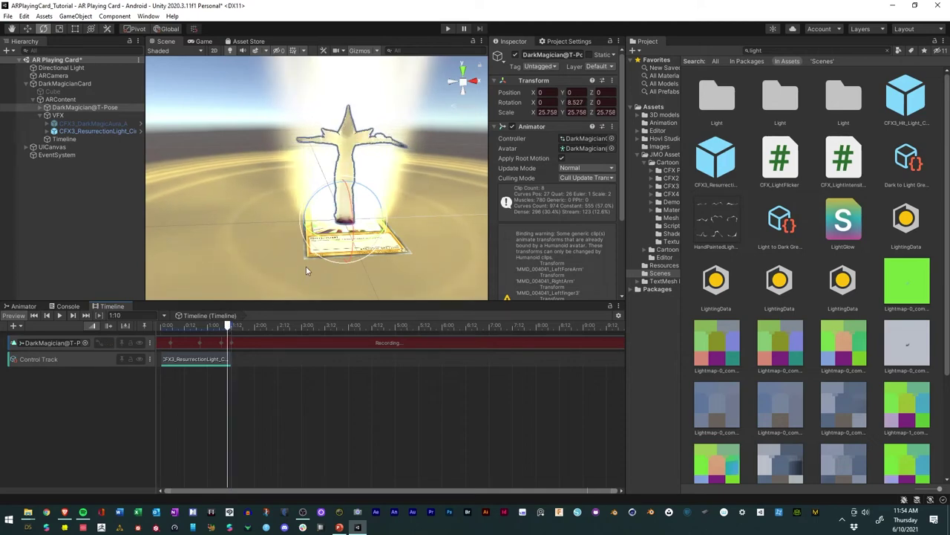
drag(323, 238, 346, 242)
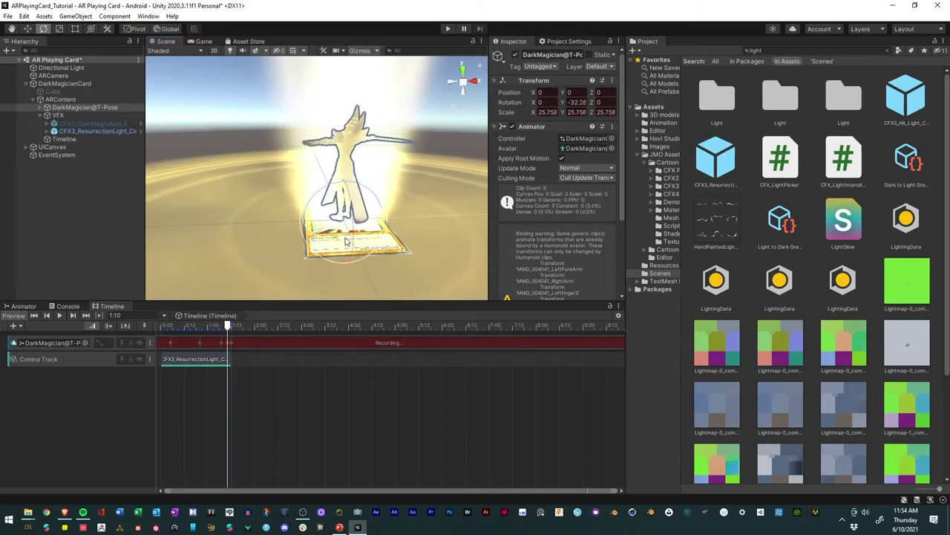
click(58, 30)
drag(343, 222, 364, 213)
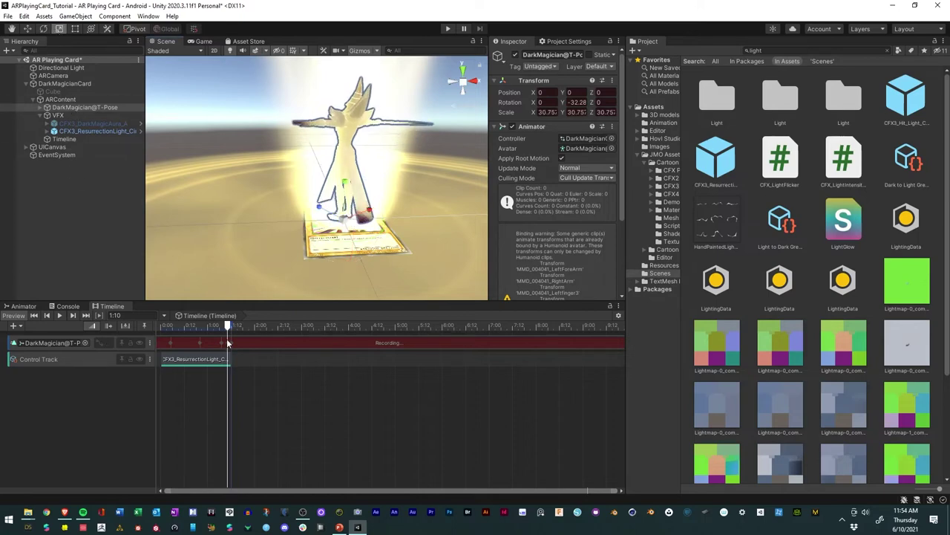
mouse_move(230, 331)
mouse_down()
mouse_move(149, 326)
mouse_move(244, 328)
mouse_move(165, 329)
mouse_move(236, 327)
mouse_up()
Step: Set the Wrap Mode of the Timeline object's Playable Director to Hold
click(64, 138)
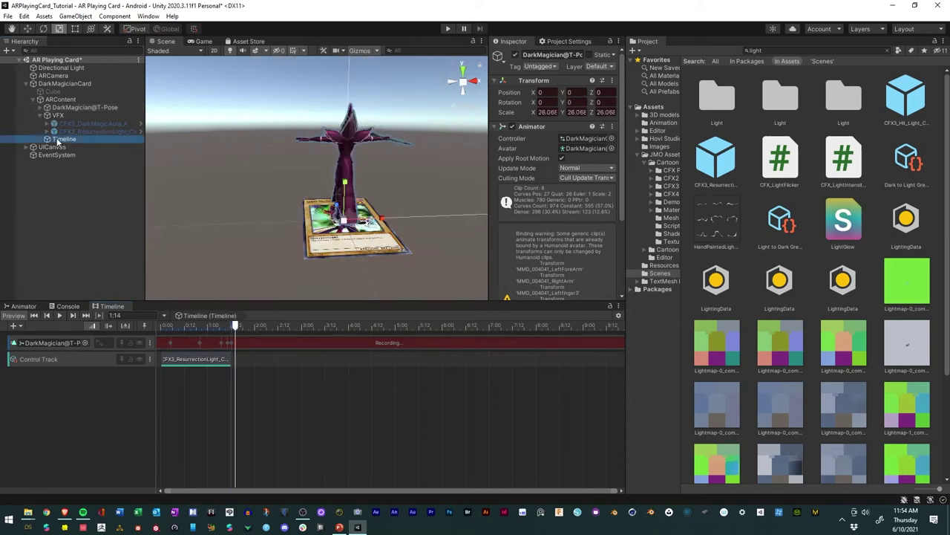
click(568, 169)
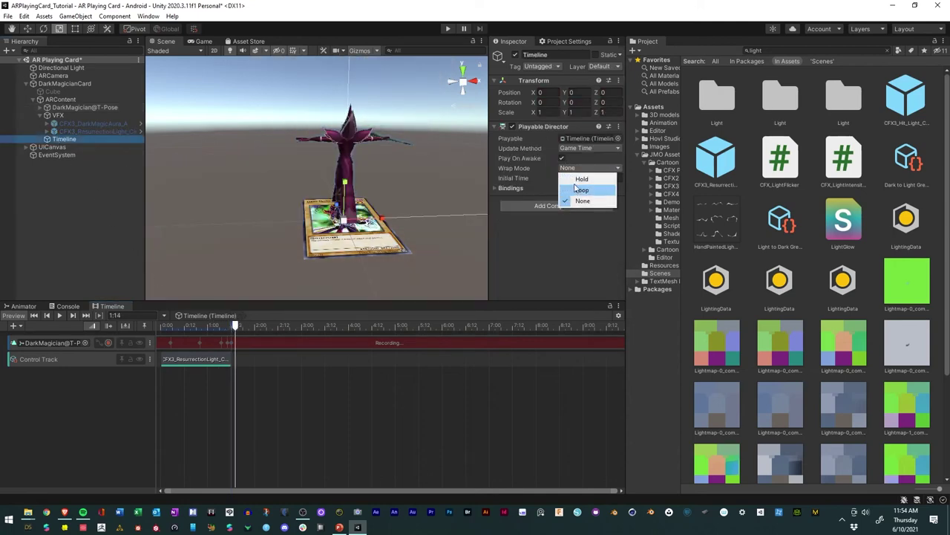
click(573, 178)
Step: Stop recording on the DarkMagician@T-Pose track and move the playhead to 2:05
mouse_move(236, 327)
mouse_down()
mouse_move(161, 328)
mouse_move(261, 328)
mouse_move(178, 329)
mouse_move(193, 339)
mouse_move(236, 340)
mouse_move(168, 336)
mouse_move(246, 335)
mouse_up()
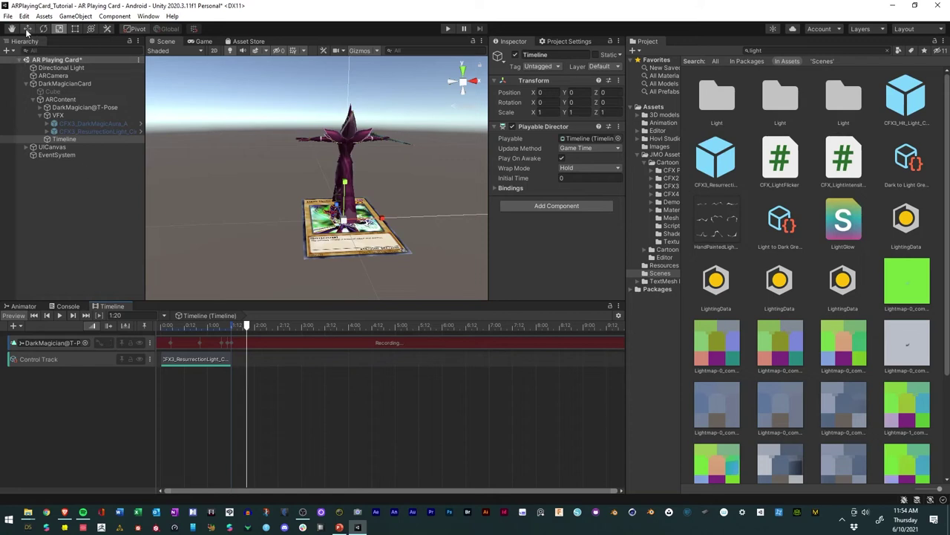
click(109, 342)
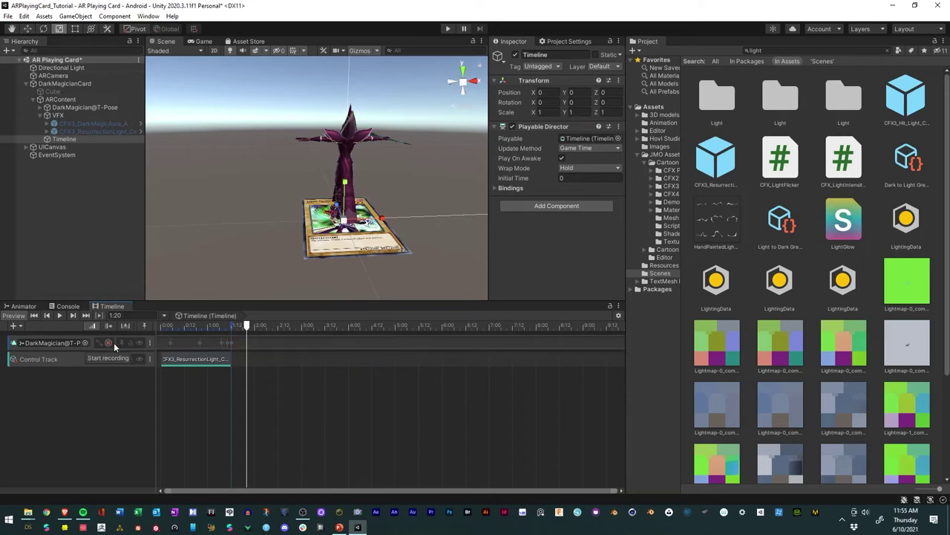
mouse_move(247, 327)
mouse_down()
mouse_move(160, 327)
mouse_move(265, 327)
mouse_up()
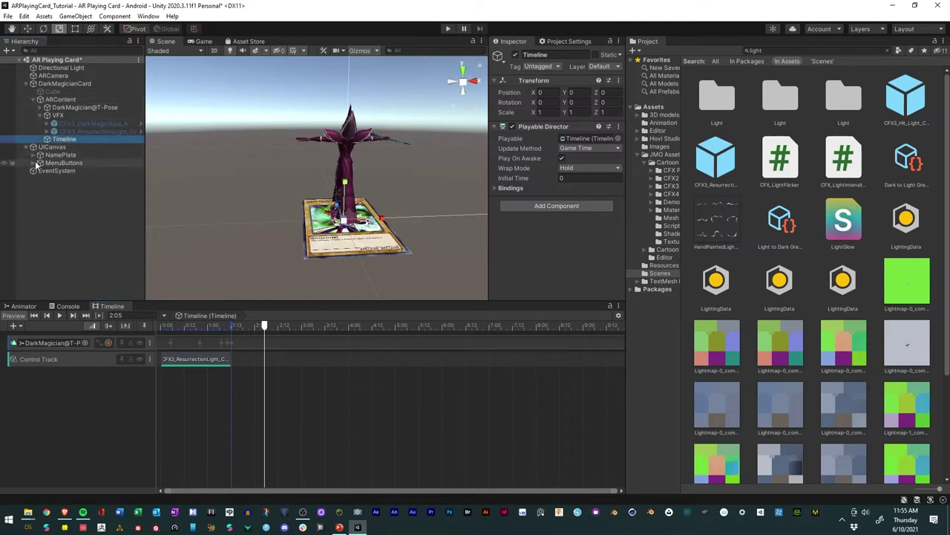
Step: Add an On Click event to SummoningBtn that targets the Timeline object and calls PlayableDirector.Play ()
click(34, 164)
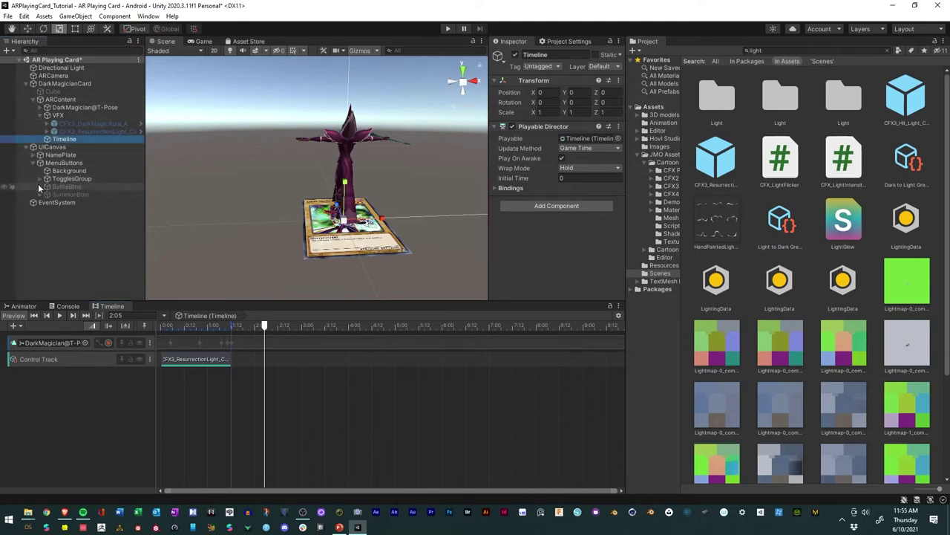
click(39, 193)
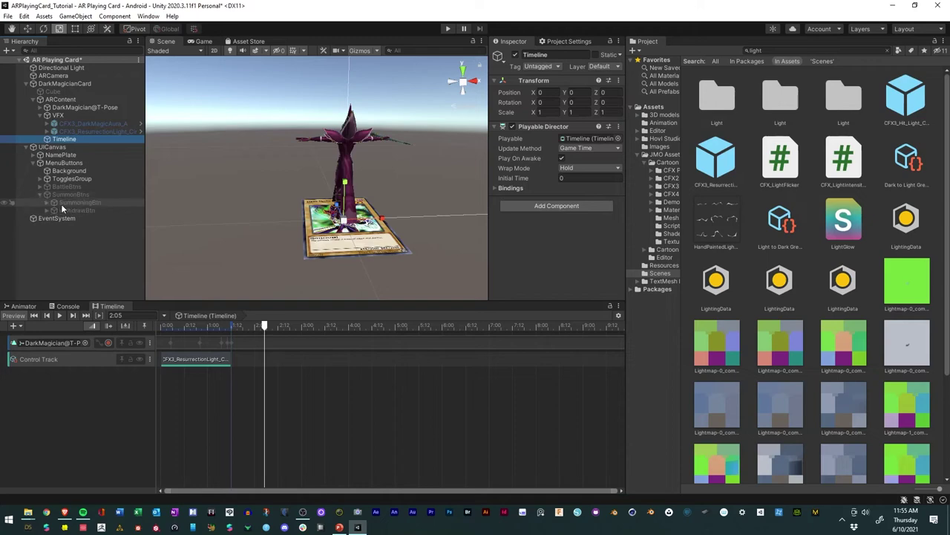
click(71, 202)
scroll(558, 204, down, 5)
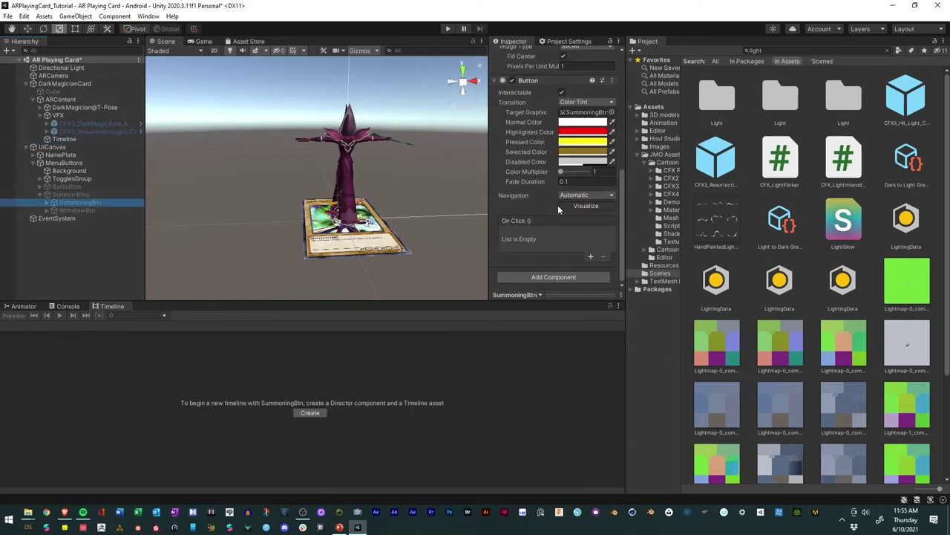
click(591, 256)
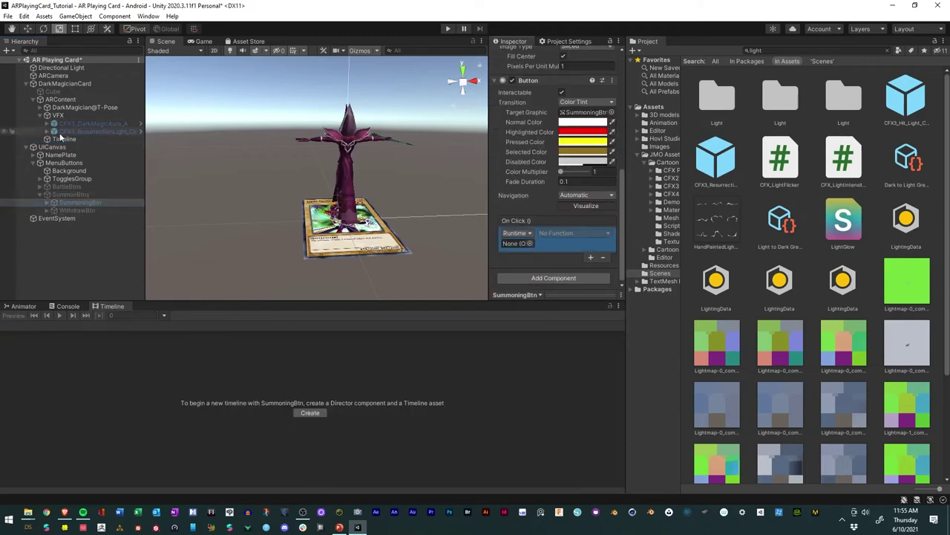
drag(59, 140, 513, 245)
click(572, 233)
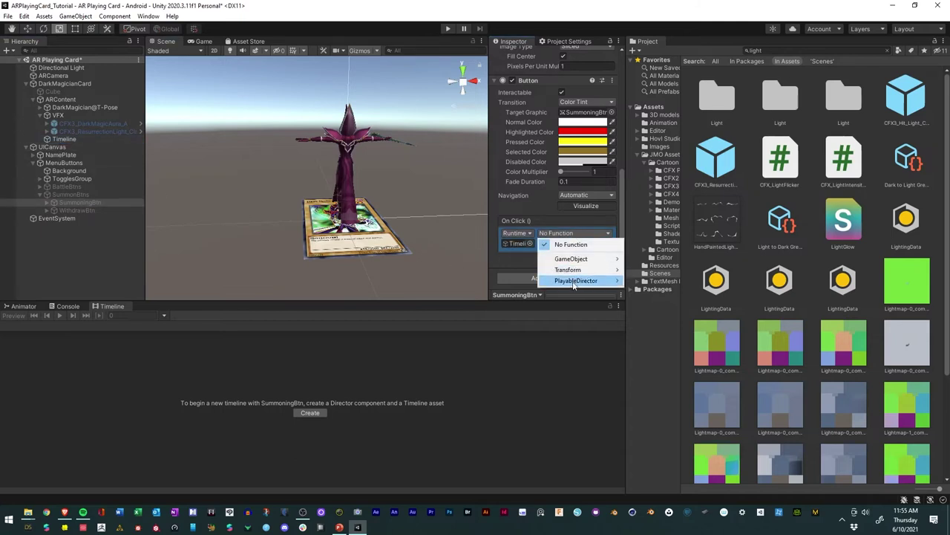
mouse_move(573, 283)
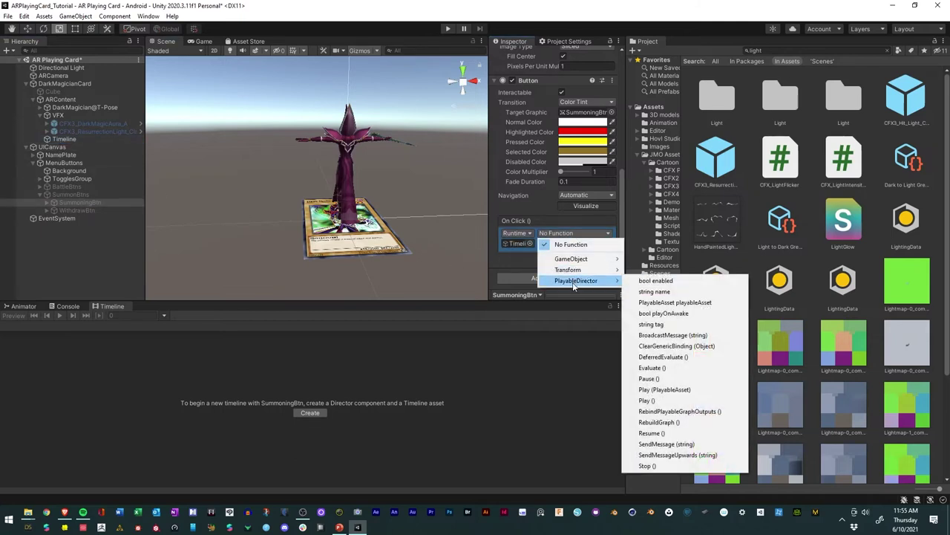
click(658, 400)
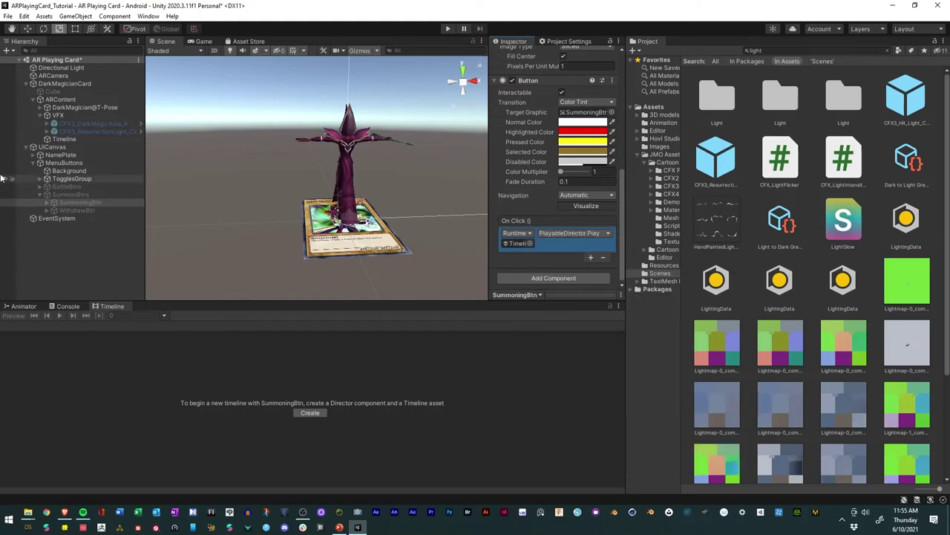
Step: Clear the object selection and save the AR Playing Card scene
click(68, 234)
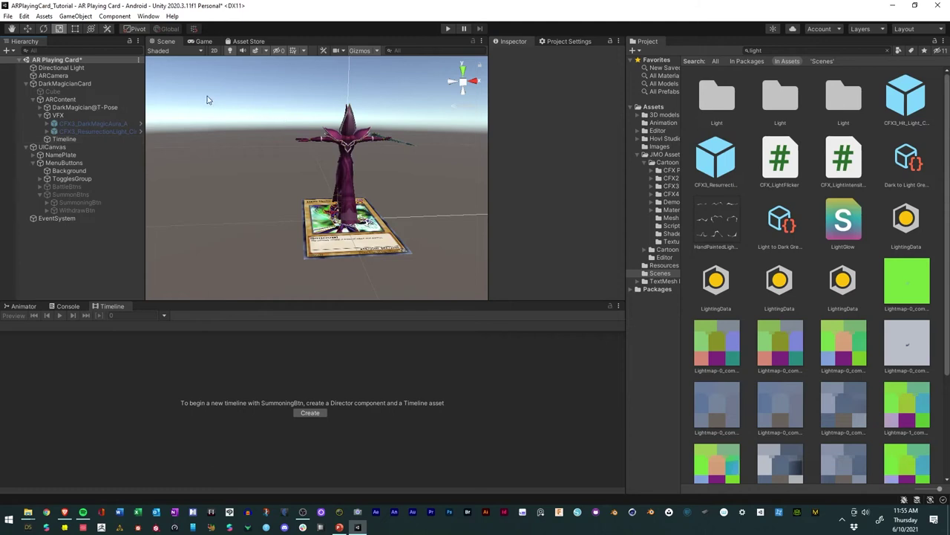
click(8, 16)
click(23, 62)
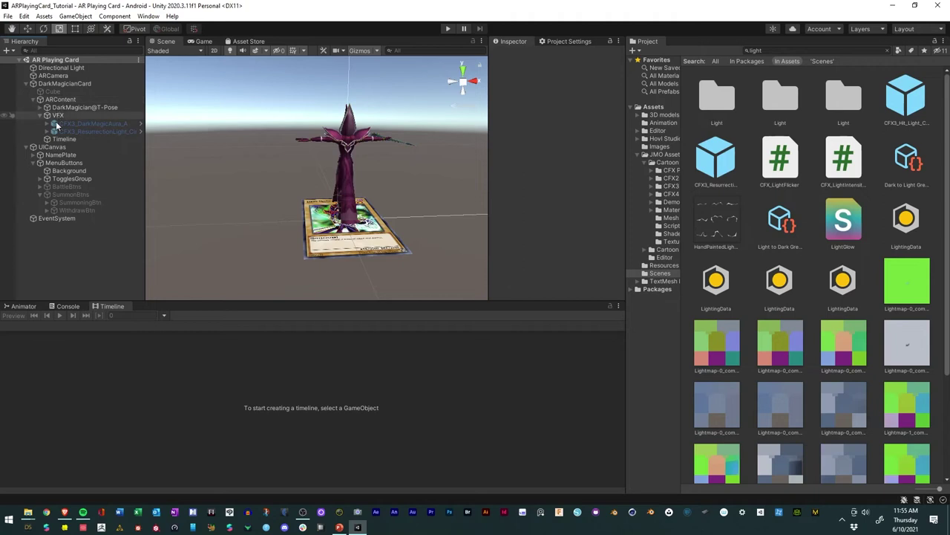
Step: Add an Activation Track for DarkMagician@T-Pose to the Timeline and shorten its Active clip to end at 1.5 s
click(62, 139)
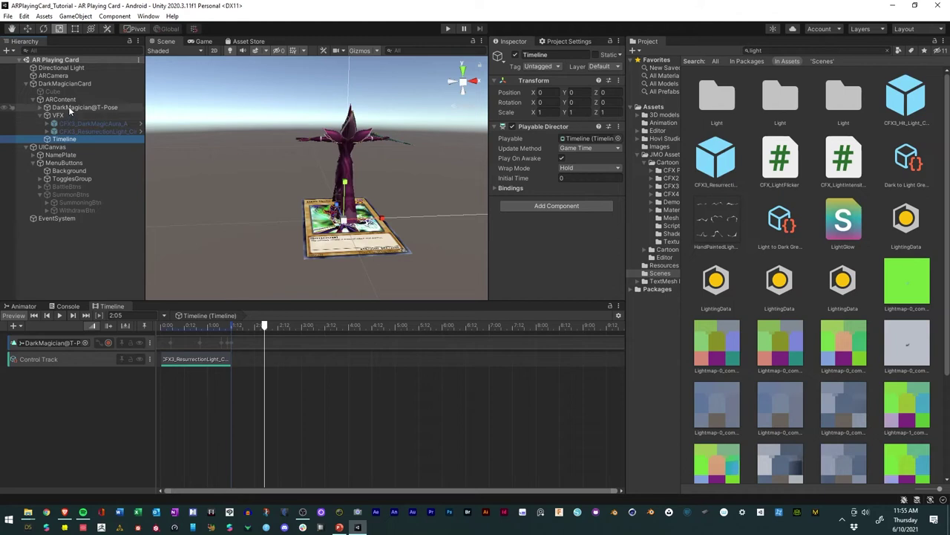
drag(70, 109, 67, 440)
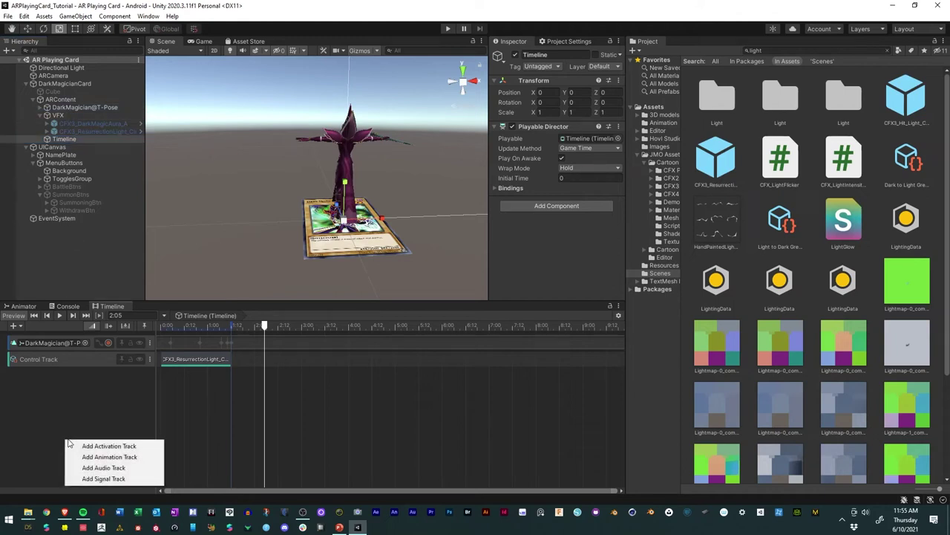
click(109, 446)
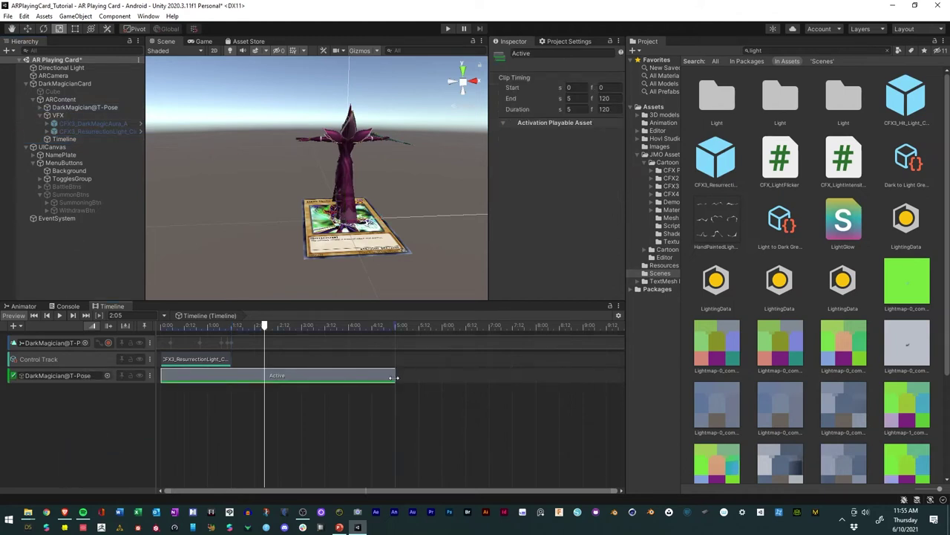
drag(396, 377, 233, 388)
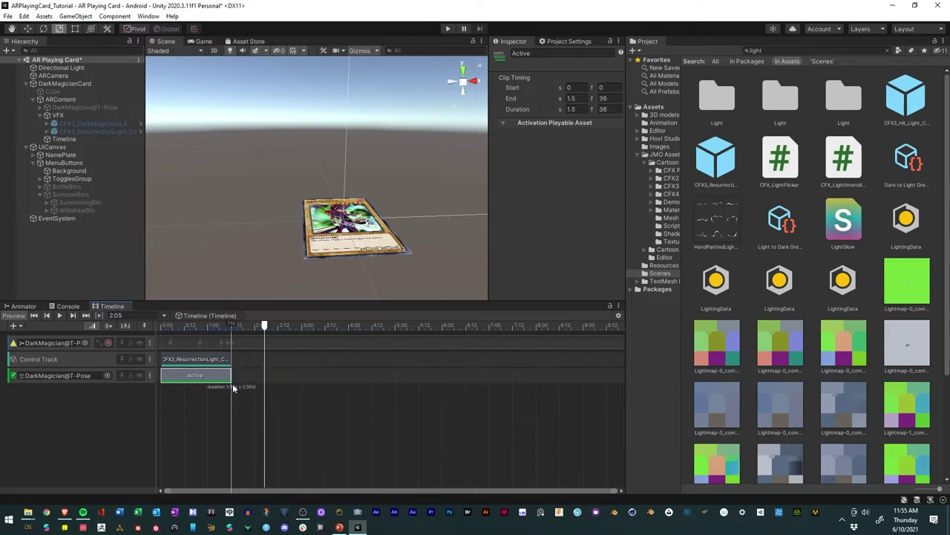
Step: Extend the magician's Active clip to end at 2 s and make it start at 0:05
drag(230, 330, 168, 330)
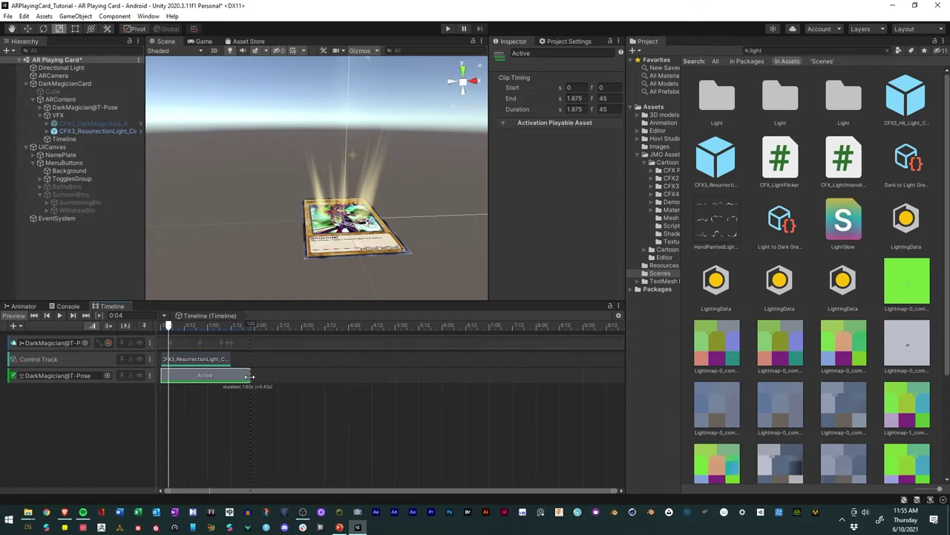
mouse_move(169, 329)
mouse_down()
mouse_move(201, 329)
mouse_move(170, 329)
mouse_up()
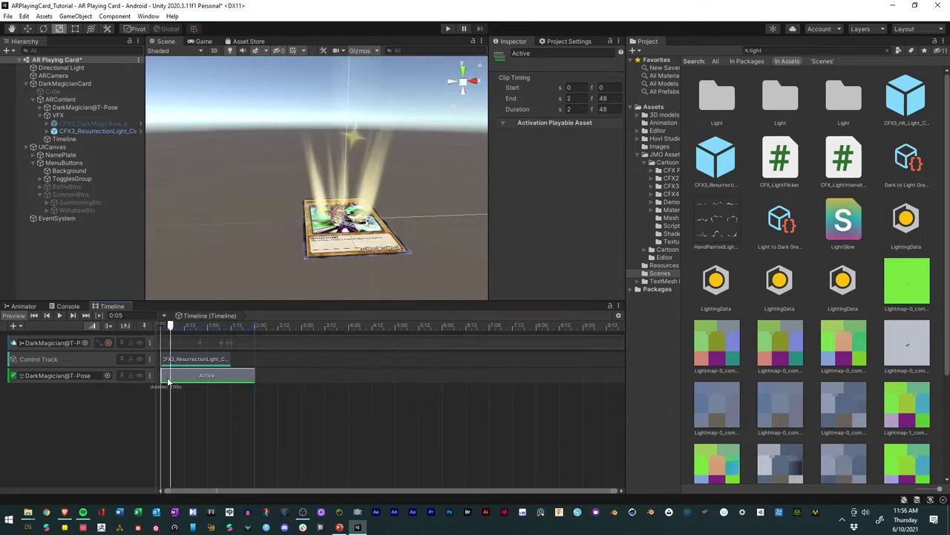
drag(168, 381, 171, 379)
mouse_move(170, 330)
mouse_down()
mouse_move(157, 329)
mouse_move(247, 330)
mouse_move(180, 330)
mouse_up()
Step: Deactivate the DarkMagician@T-Pose object under ARContent
click(75, 101)
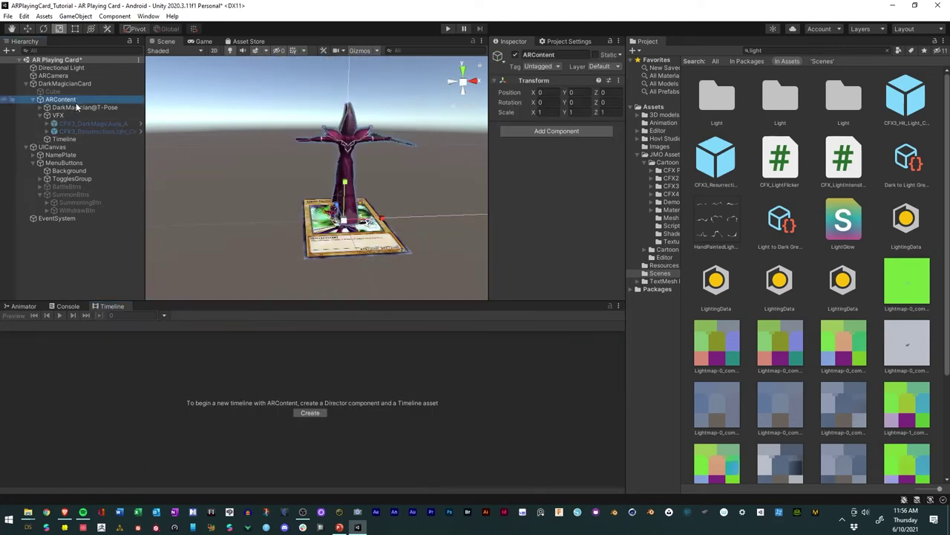
click(78, 108)
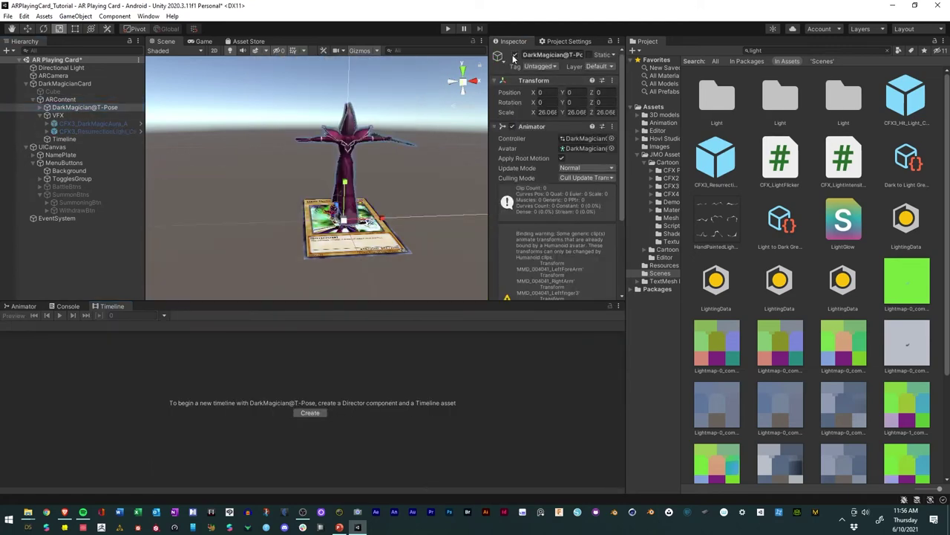
click(514, 56)
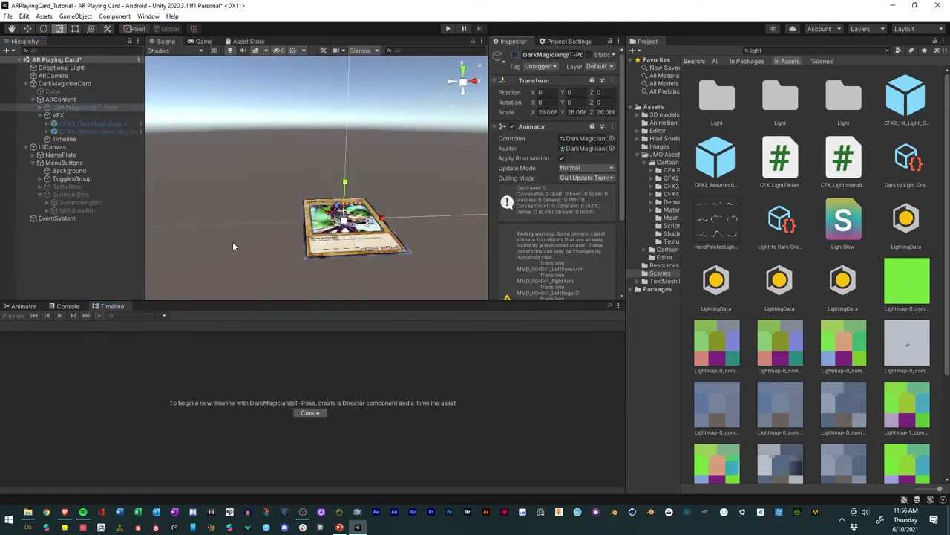
Step: Review the On Click event of SummoningBtn and save the scene
click(74, 203)
scroll(560, 243, down, 5)
scroll(561, 243, down, 3)
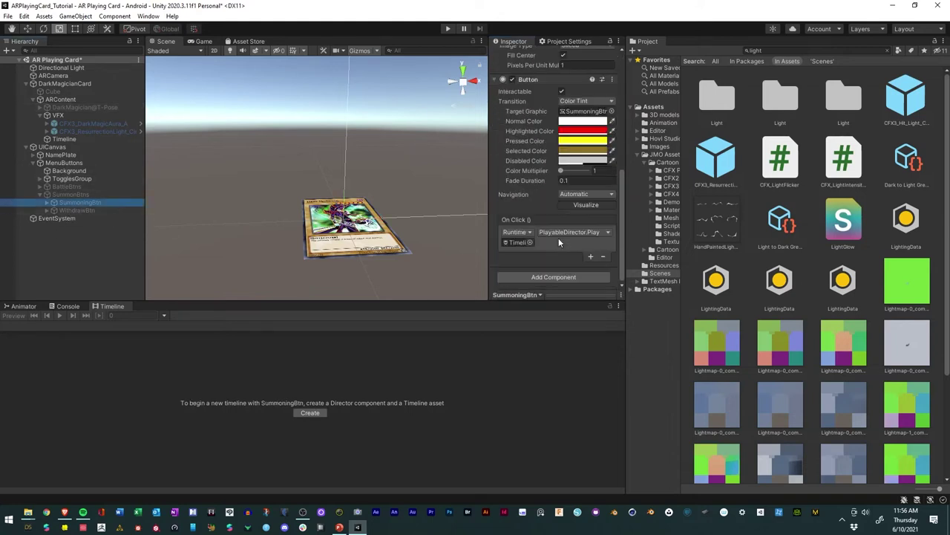
click(11, 16)
click(24, 65)
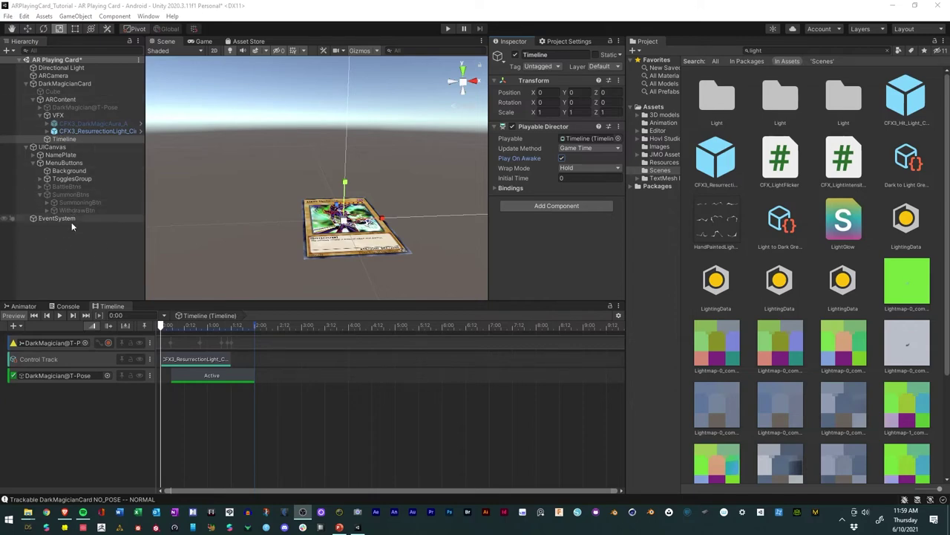
Step: Turn off Play On Awake in the Timeline object's Playable Director and save the scene
mouse_move(165, 325)
mouse_down()
mouse_move(233, 326)
mouse_move(161, 325)
mouse_up()
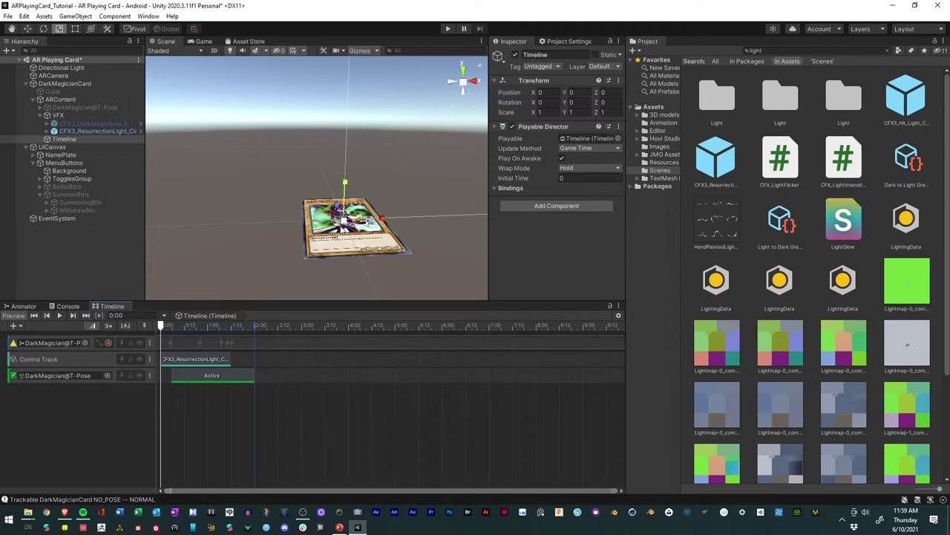
click(561, 158)
click(8, 16)
click(27, 66)
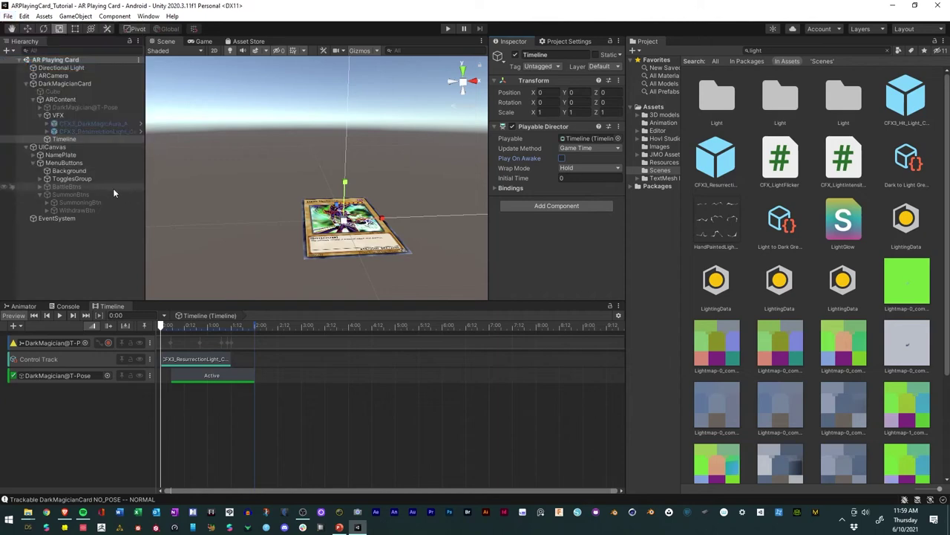
Step: Run the scene and test Summon Monster from the Summon options with the card in view
click(446, 29)
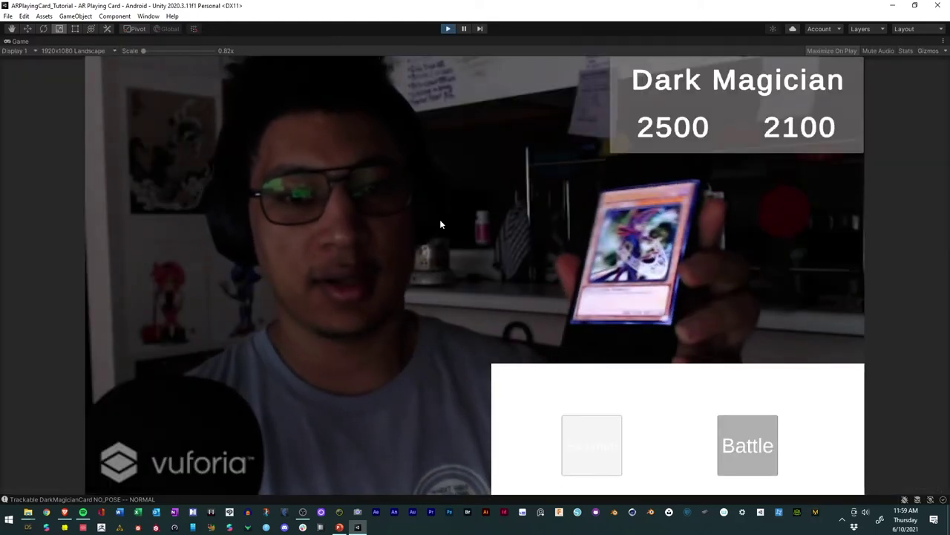
click(591, 445)
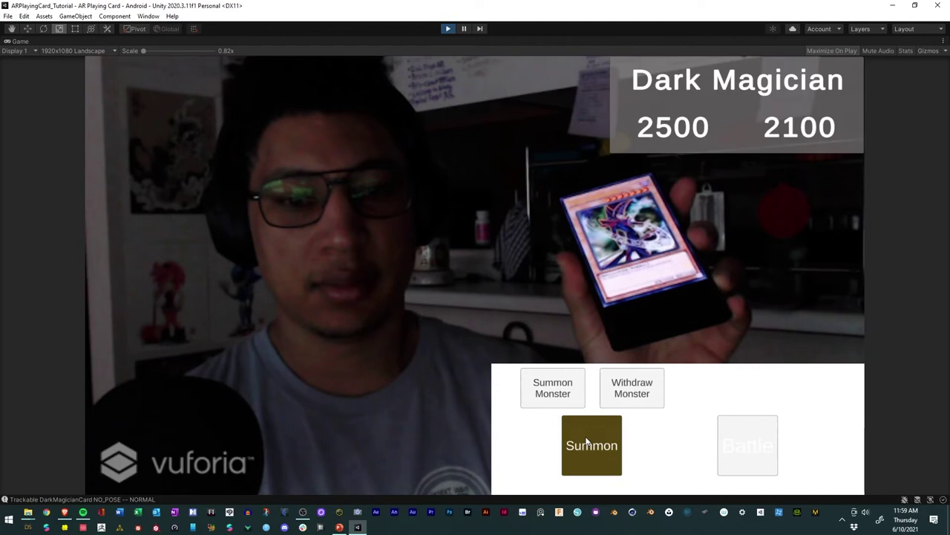
click(542, 392)
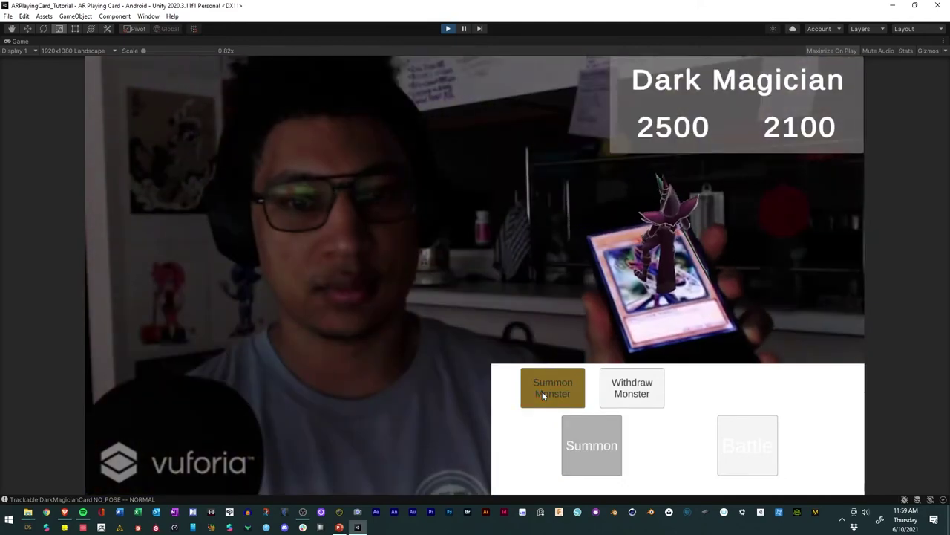
Step: Test Dark Magic Attack and Defense Mode from the Battle options, retry Summon Monster, and stop the running scene
click(735, 446)
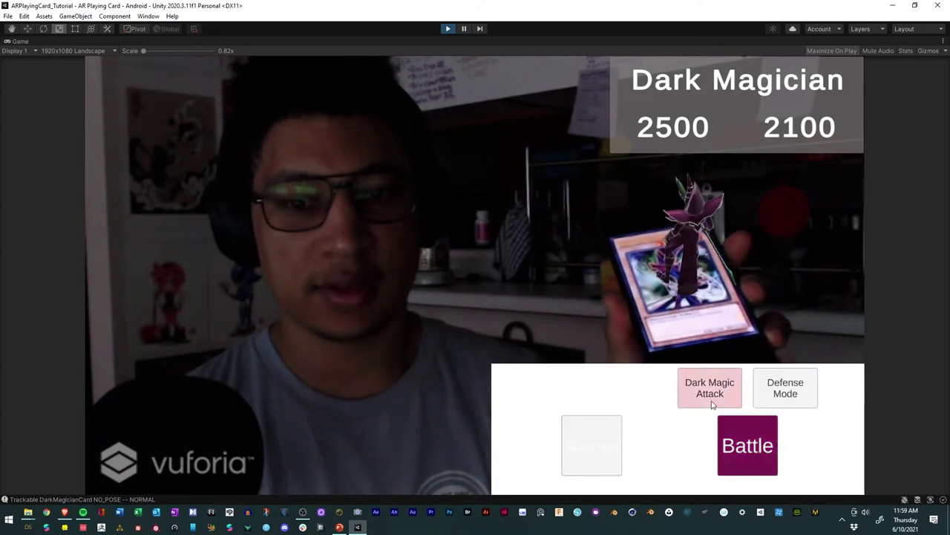
click(711, 394)
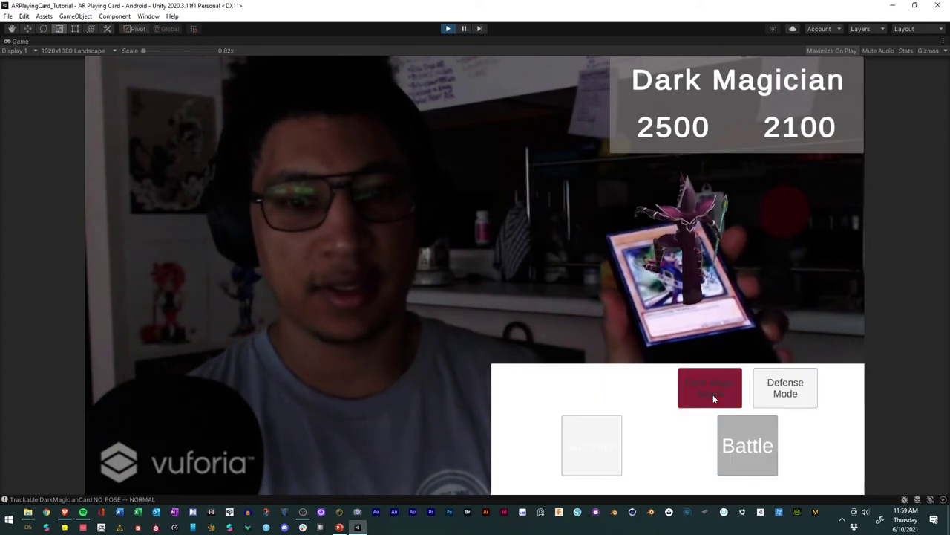
click(781, 389)
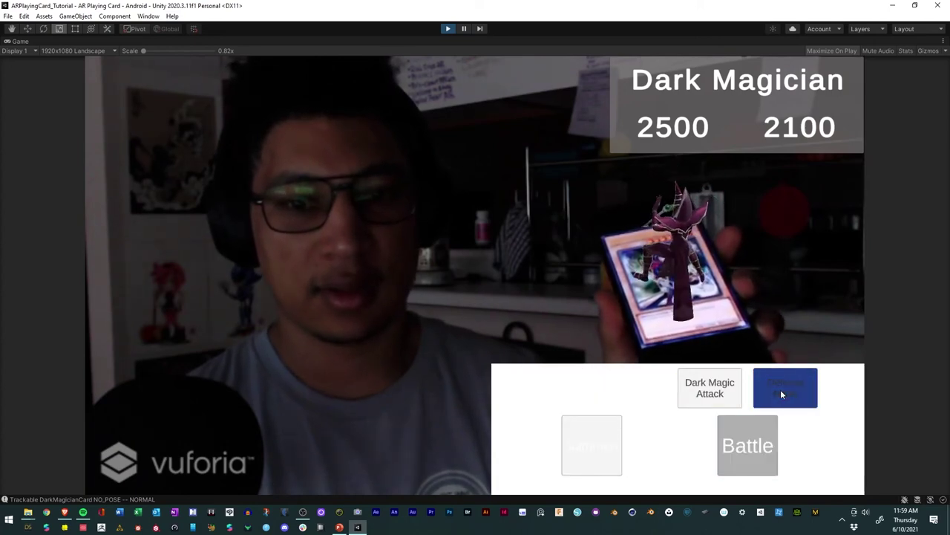
click(705, 387)
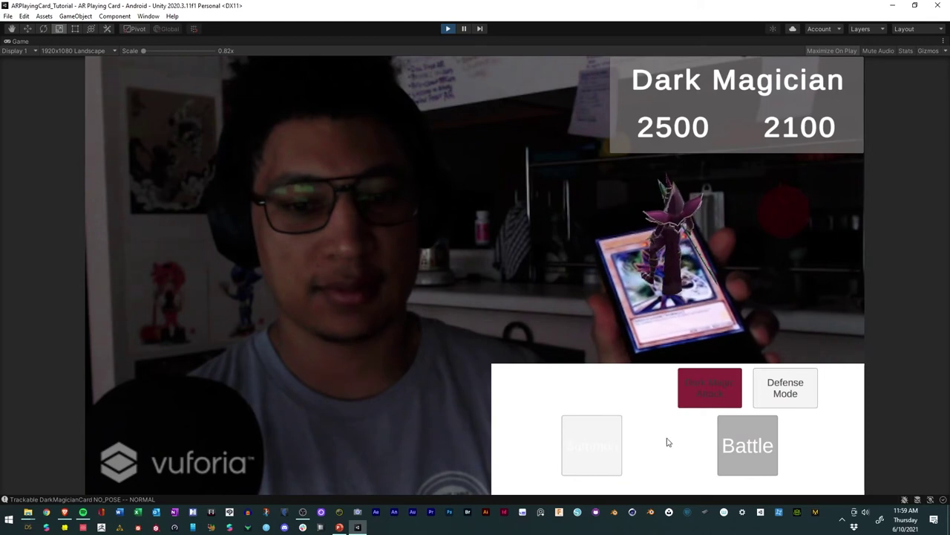
click(584, 444)
click(552, 390)
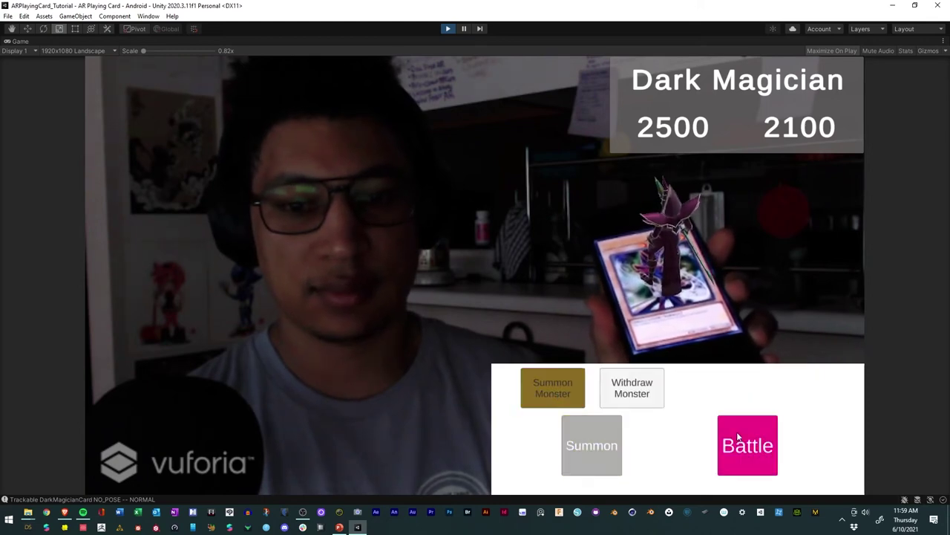
click(447, 29)
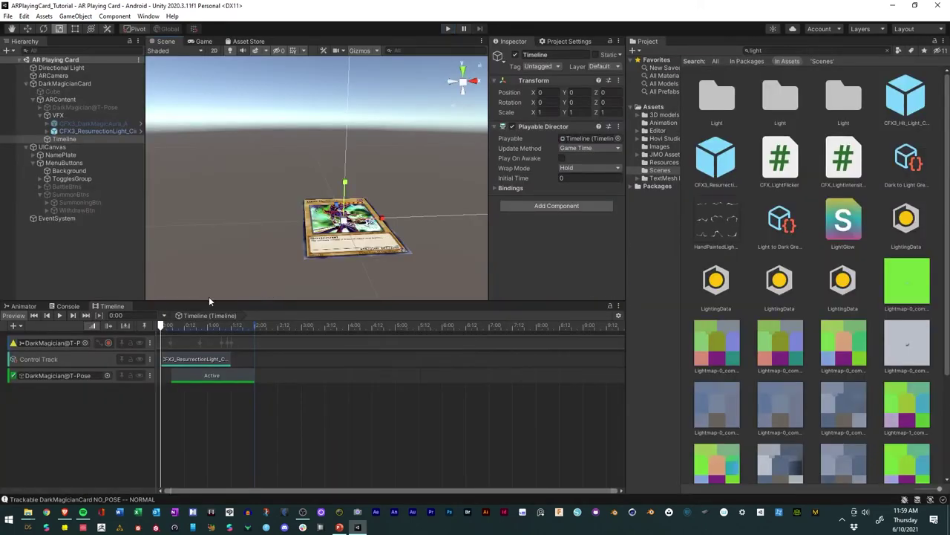
Step: Create an empty child object under ARContent and name it WithdrawTimeline
right_click(59, 140)
click(49, 260)
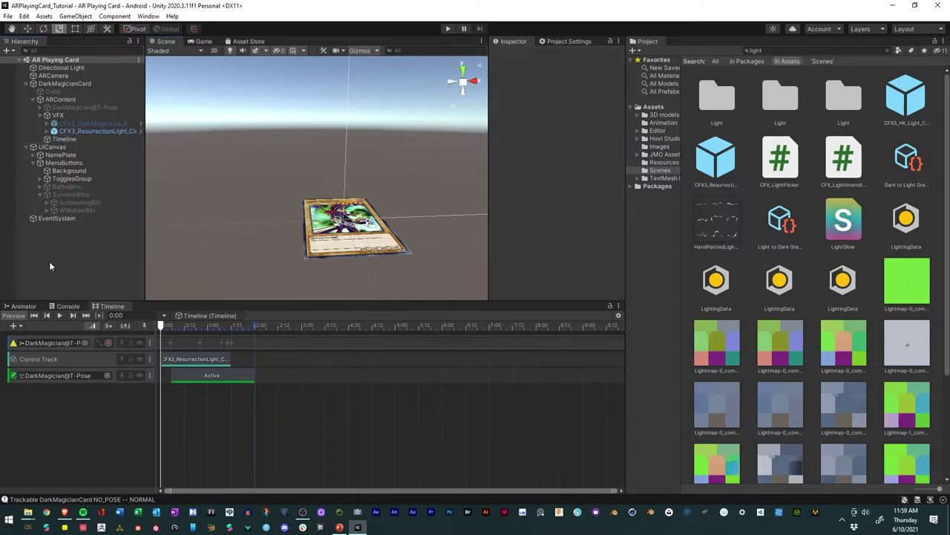
right_click(60, 99)
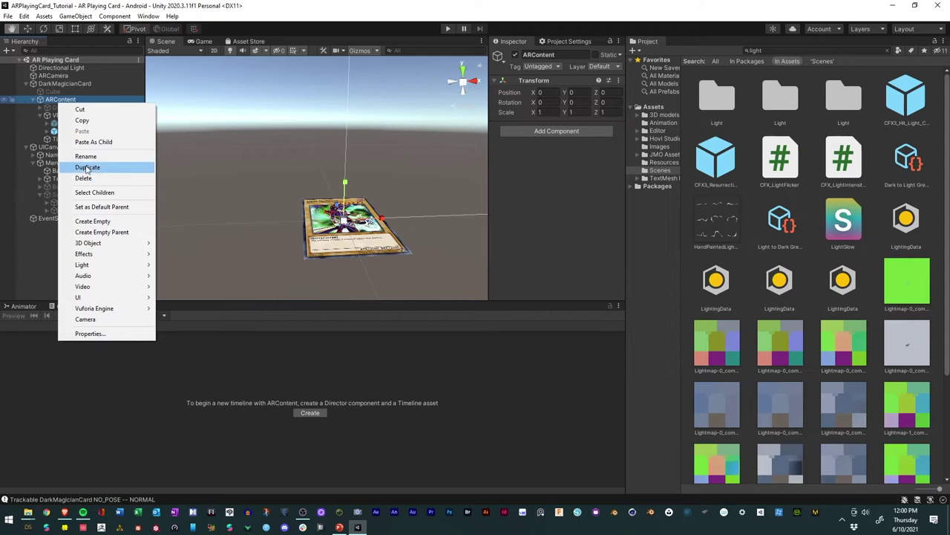
click(92, 221)
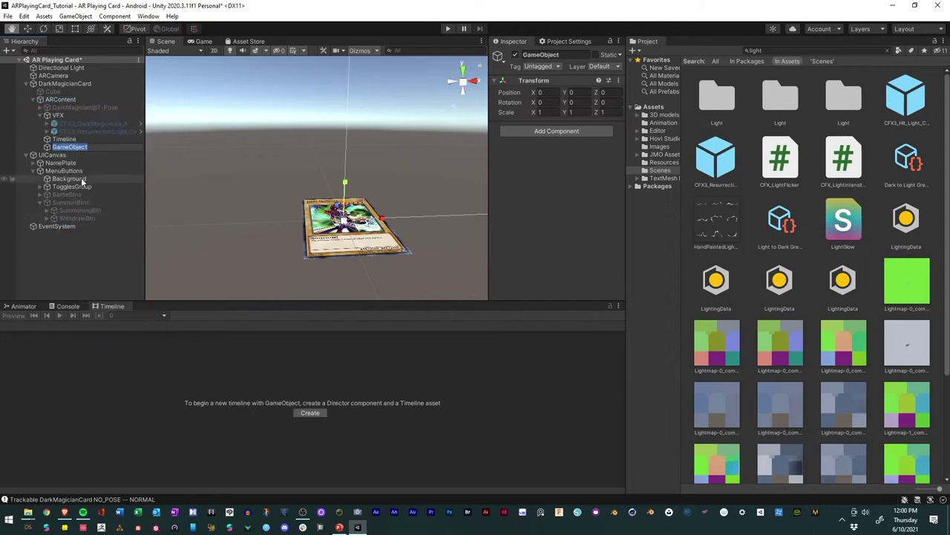
text(WithdrawTimeline)
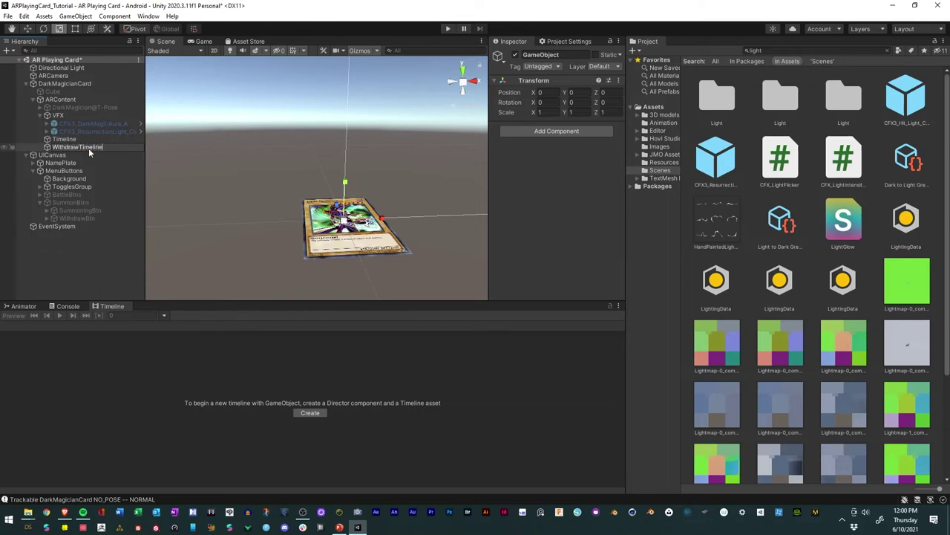
Step: Confirm the WithdrawTimeline name and rename the existing Timeline object under ARContent as SummonTimeline
key(Return)
click(56, 140)
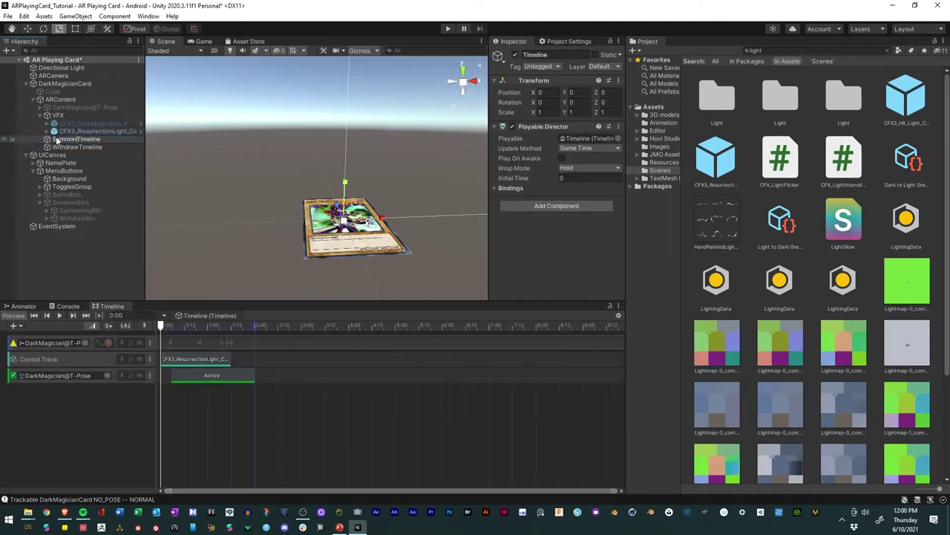
key(Return)
Step: Create a Playable Director and timeline asset for WithdrawTimeline, saved as WithdrawTimeline.playable in the Assets Animation folder
click(80, 147)
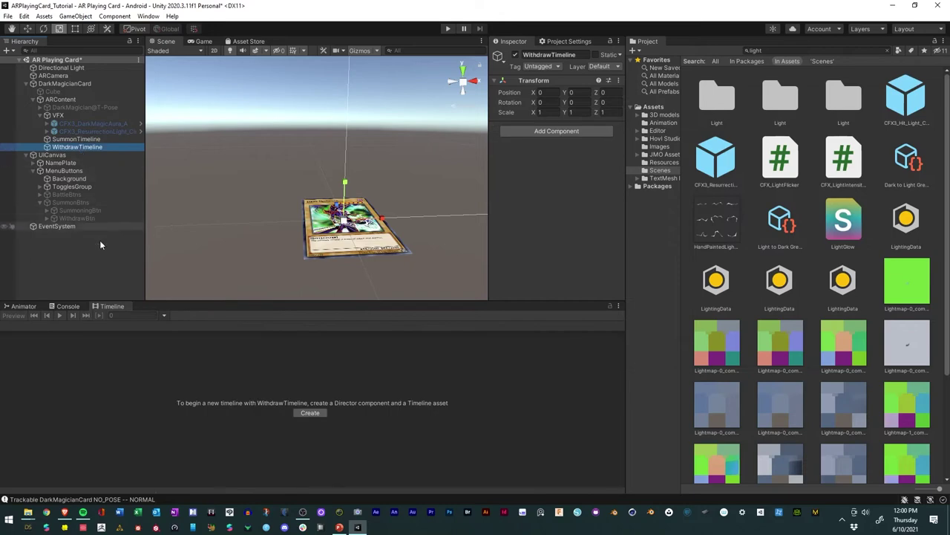
click(308, 414)
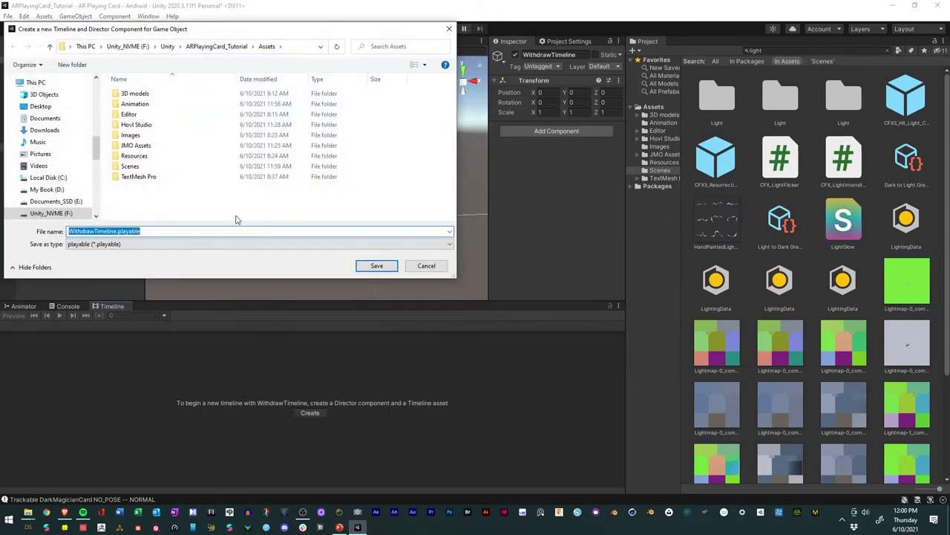
double_click(133, 104)
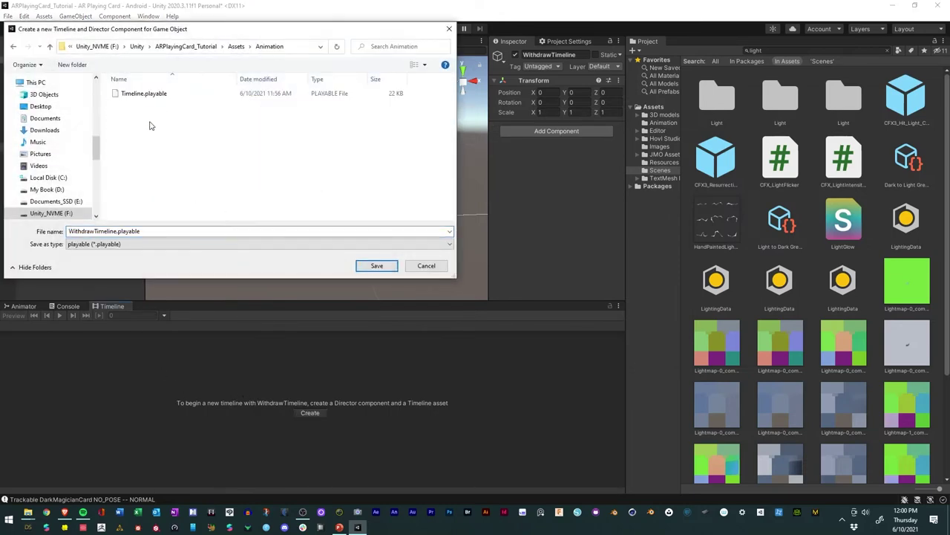
click(362, 264)
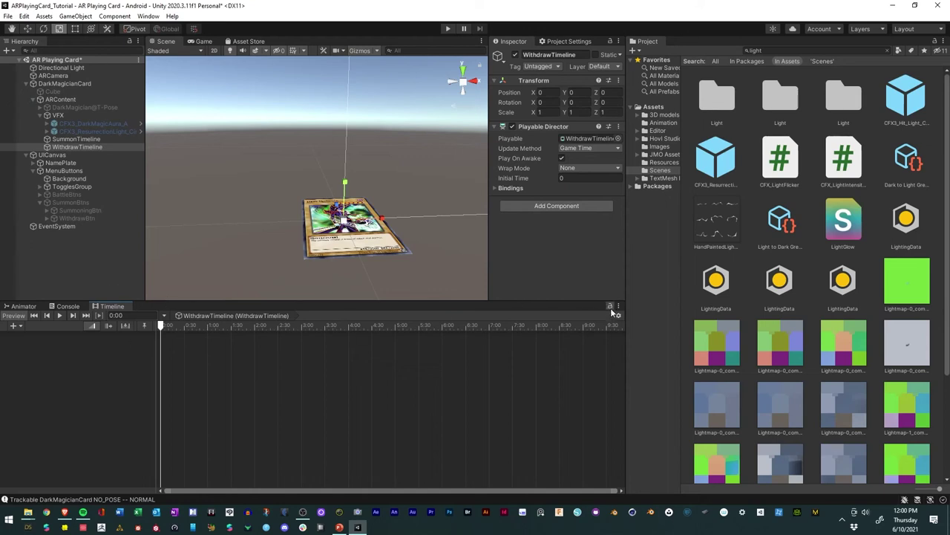
Step: Set the WithdrawTimeline's frame rate to 24 frames per second
click(616, 314)
mouse_move(636, 391)
click(733, 393)
click(85, 249)
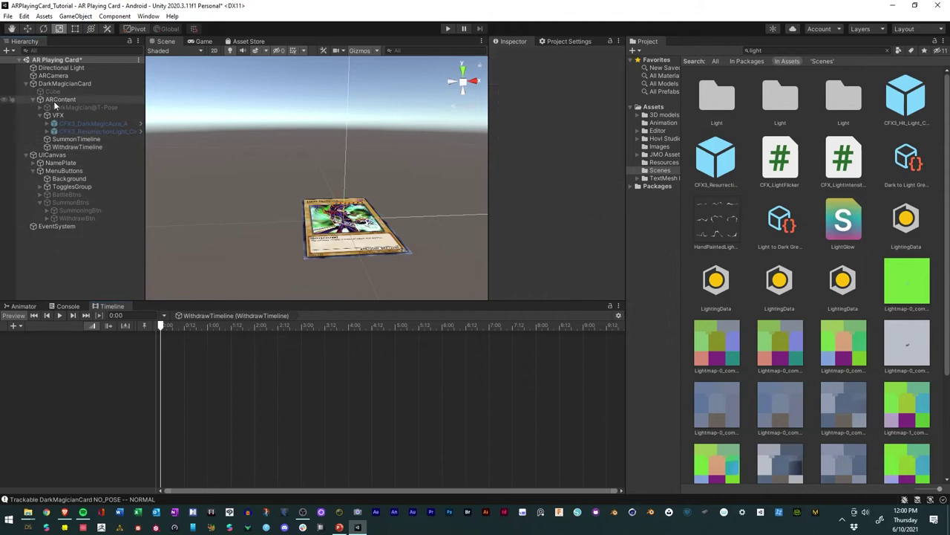
Step: Activate the DarkMagician@T-Pose model and lock the Timeline editor on WithdrawTimeline
click(85, 107)
click(516, 54)
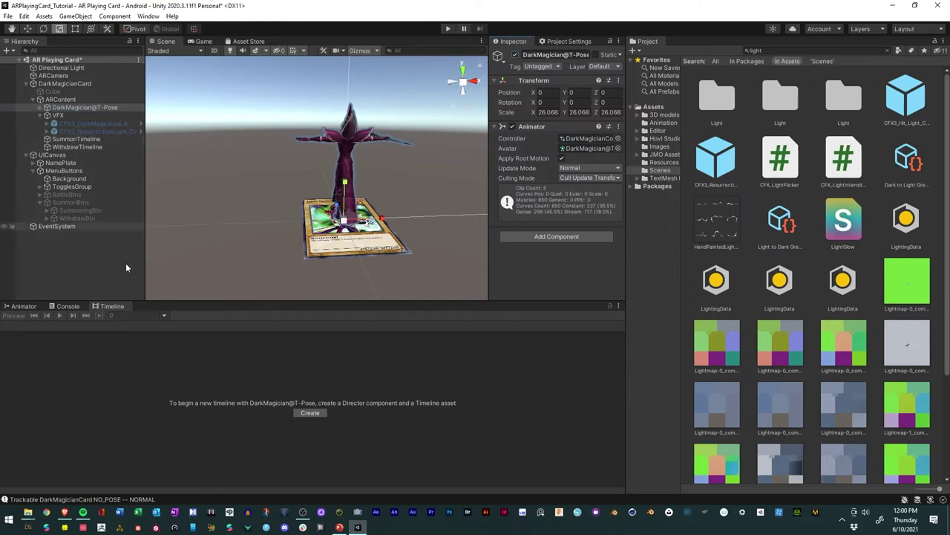
click(77, 141)
click(77, 146)
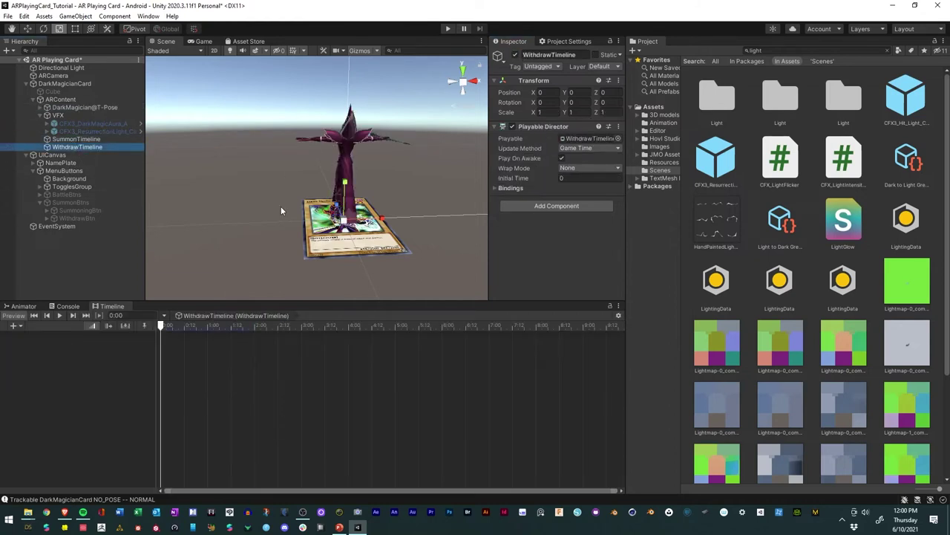
click(615, 314)
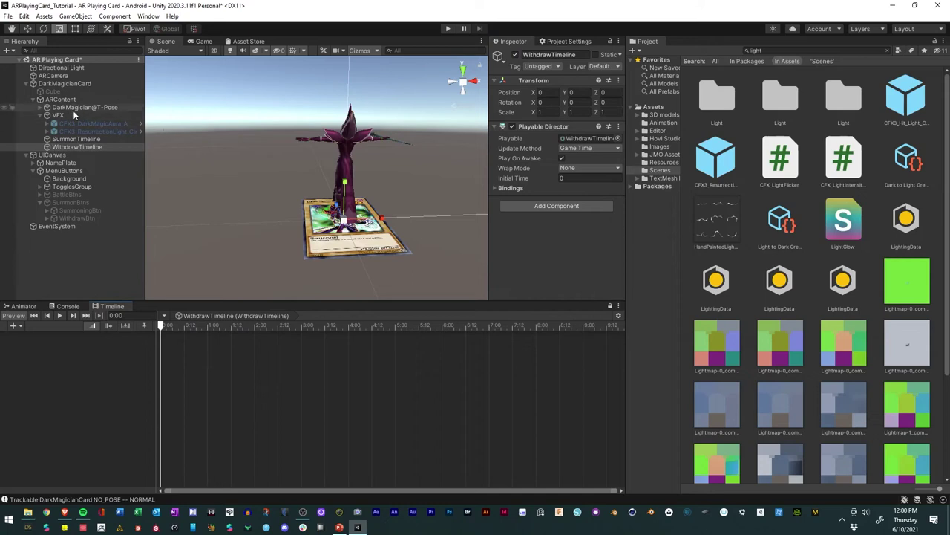
Step: Add an Activation Track and an Animation Track for DarkMagician@T-Pose to WithdrawTimeline
drag(55, 110, 66, 347)
click(92, 352)
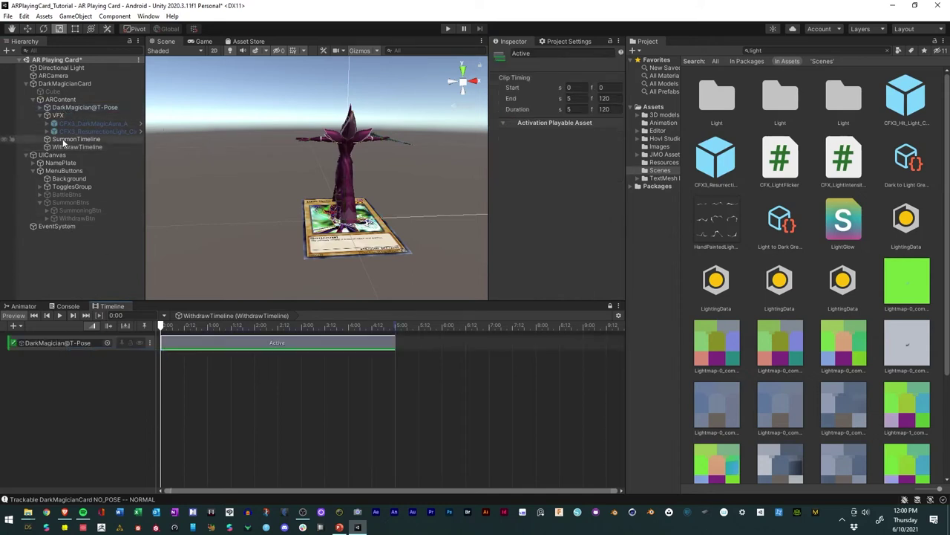
drag(67, 106, 45, 404)
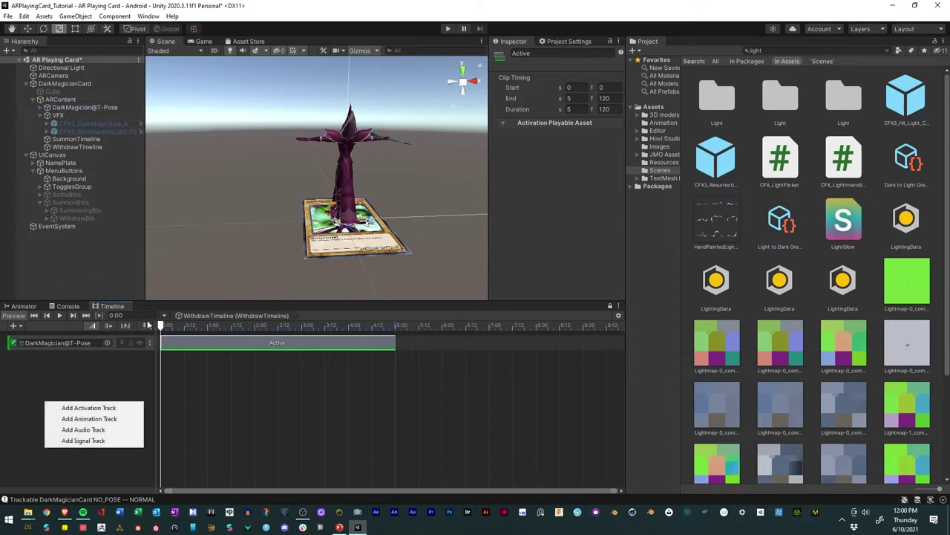
click(133, 419)
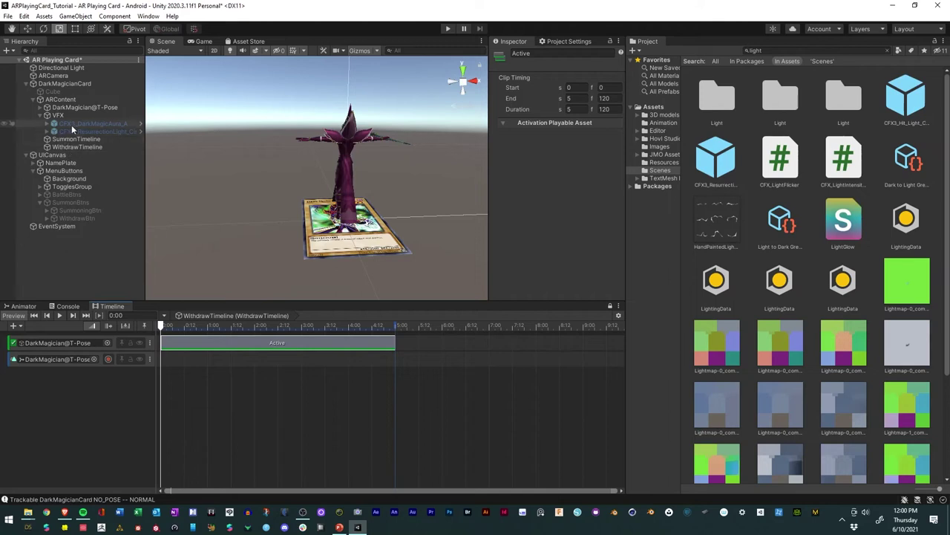
Step: Temporarily activate CFX3_DarkMagicAura_A and play its particle effect to preview it in the scene
click(81, 123)
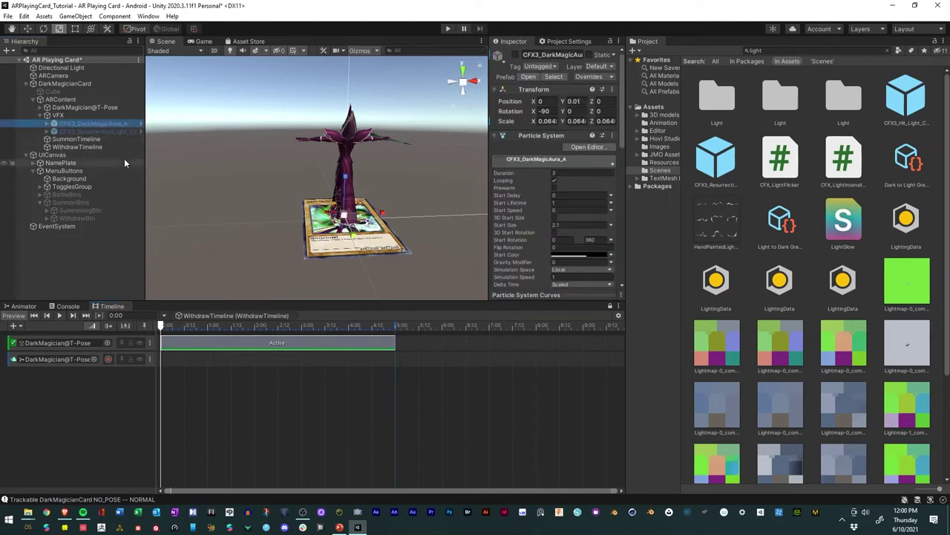
click(515, 57)
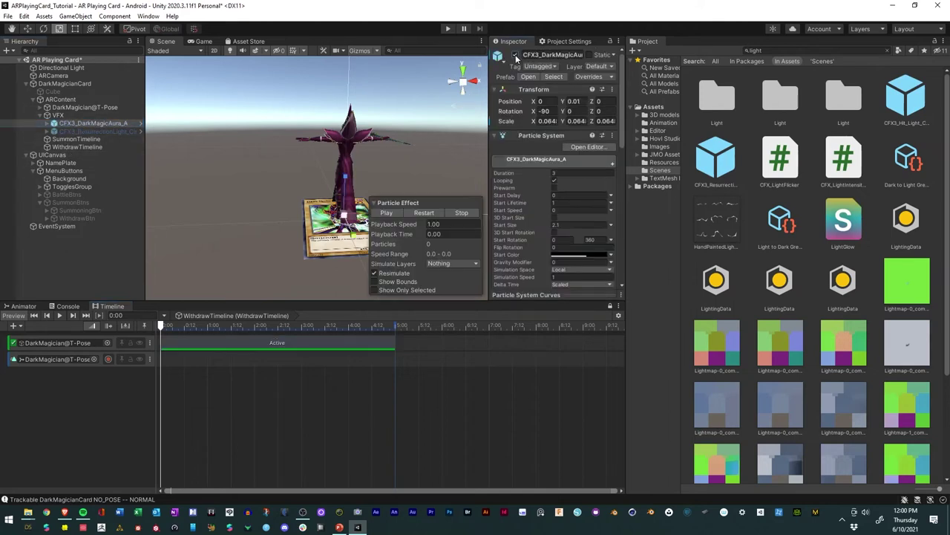
click(388, 214)
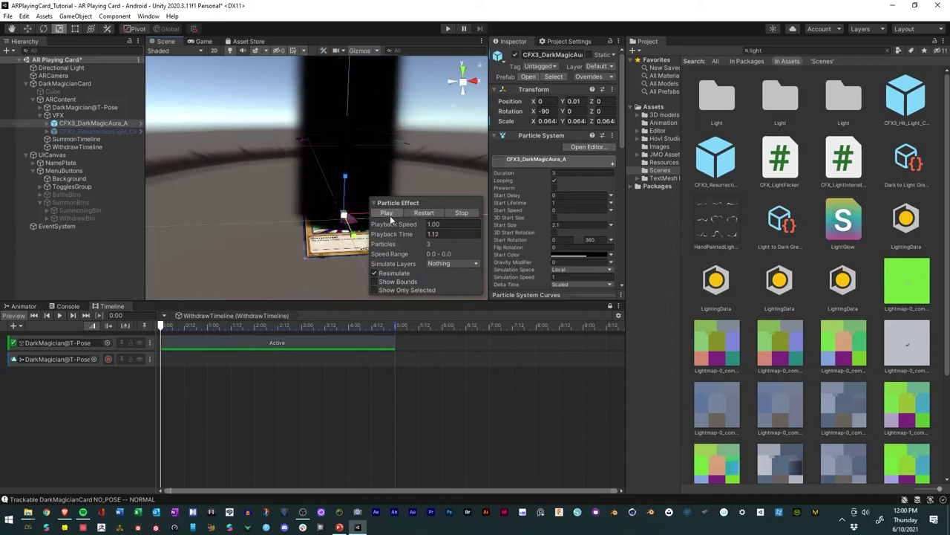
click(515, 56)
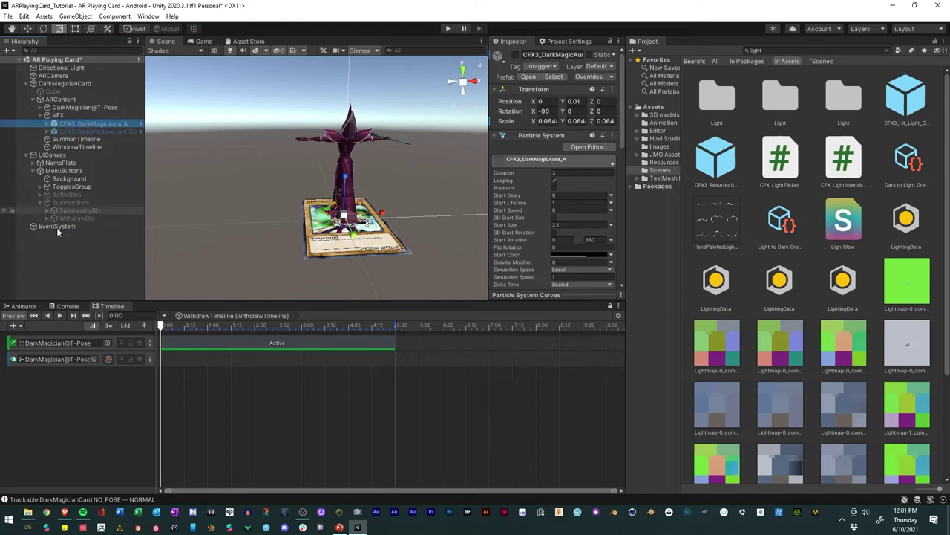
Step: Add a Control Track with a CFX3_DarkMagicAura_A clip and shorten the DarkMagician's Active clip to about 2.6 seconds
click(15, 326)
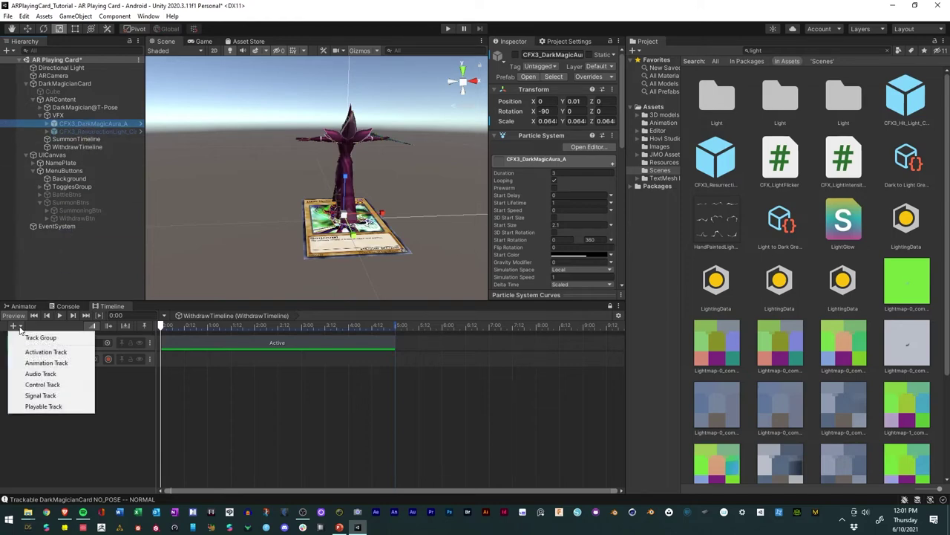
click(38, 386)
drag(68, 122, 205, 376)
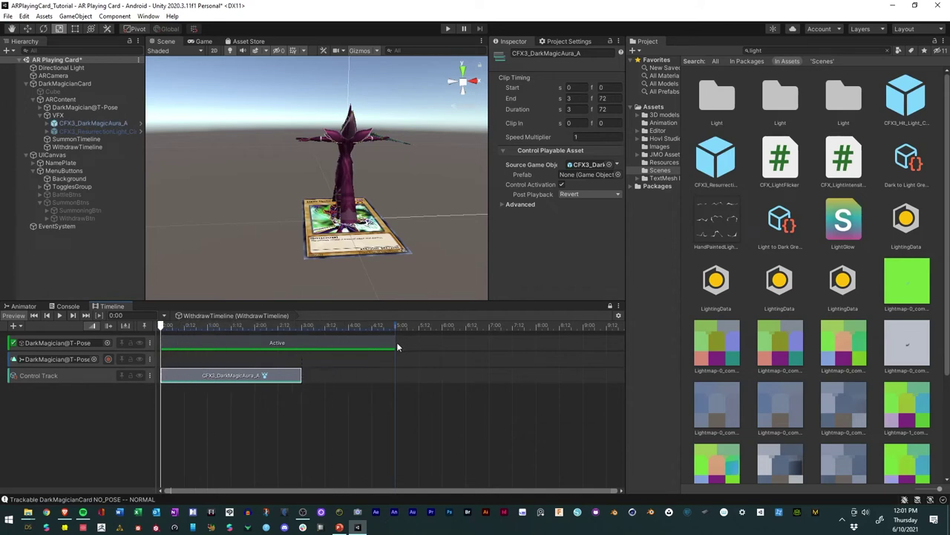
drag(366, 345, 277, 343)
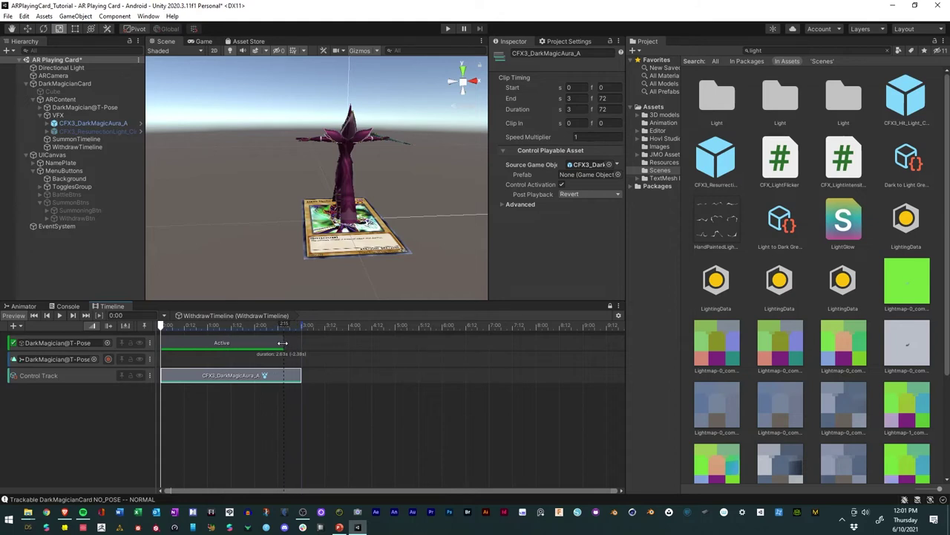
Step: Start recording the DarkMagician@T-Pose Animation Track and key the model's position, rotation and scale at 0:00
click(107, 359)
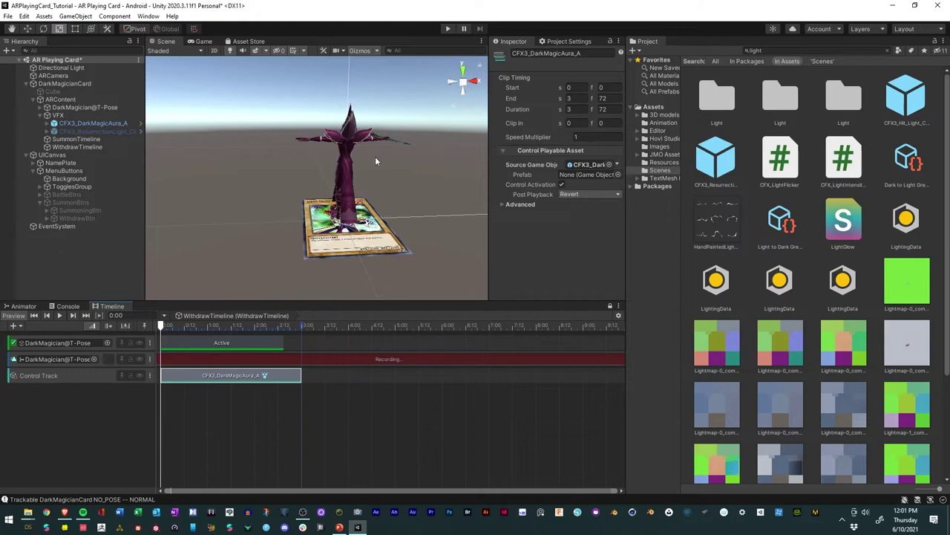
click(85, 107)
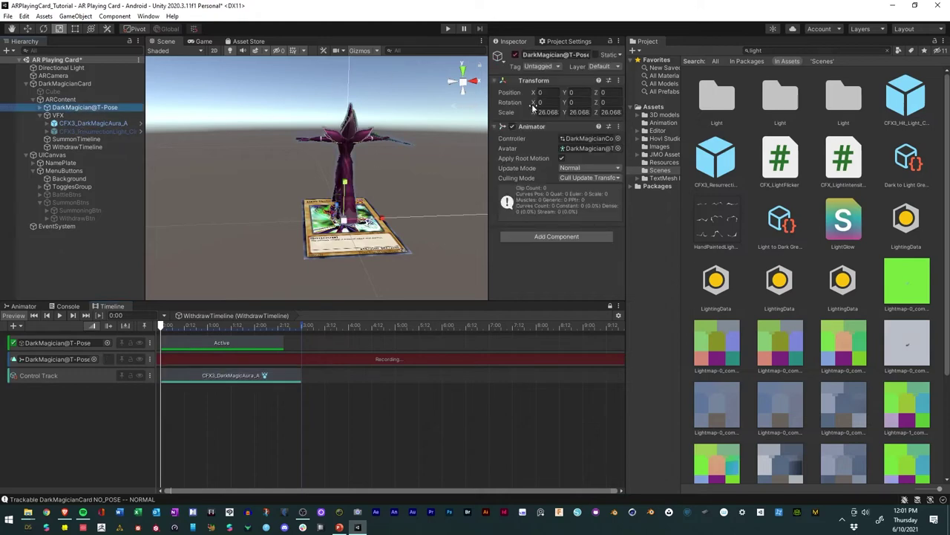
click(525, 126)
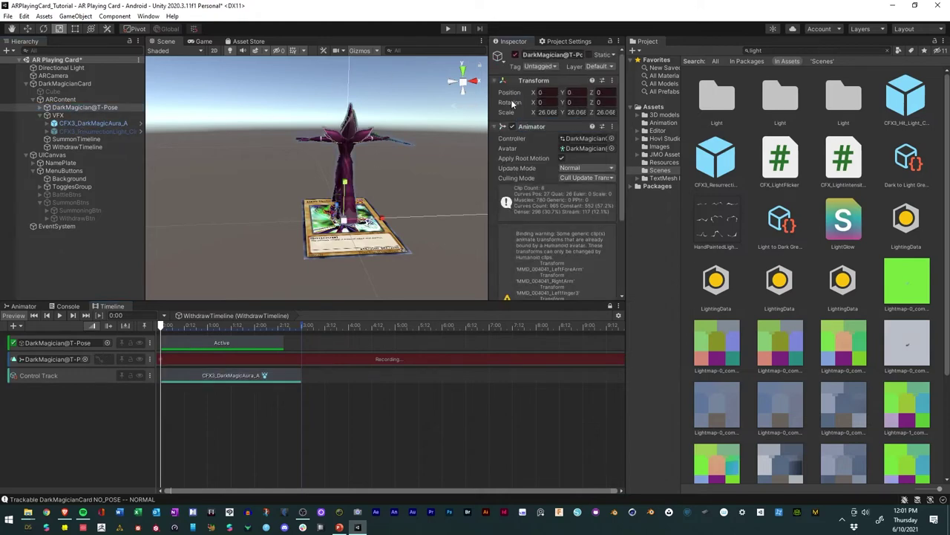
right_click(515, 102)
click(535, 141)
right_click(511, 112)
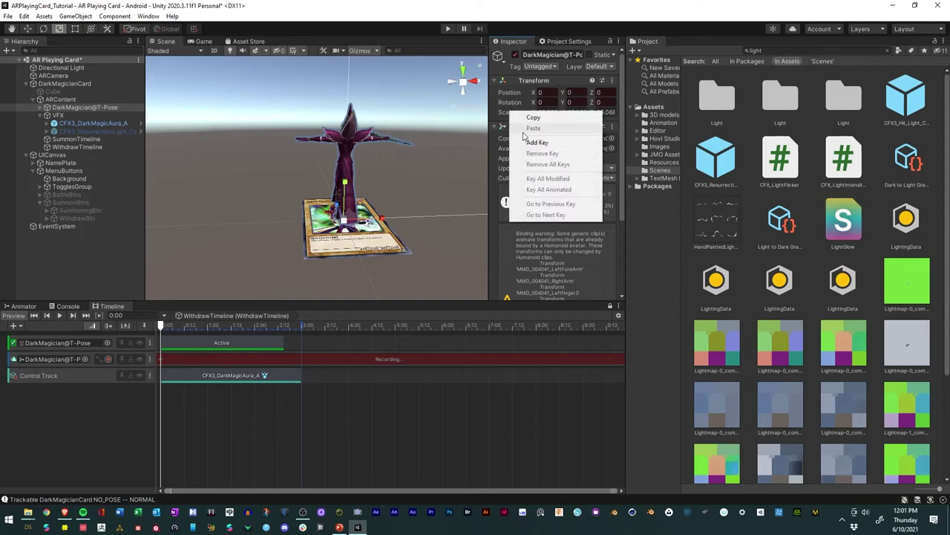
click(529, 142)
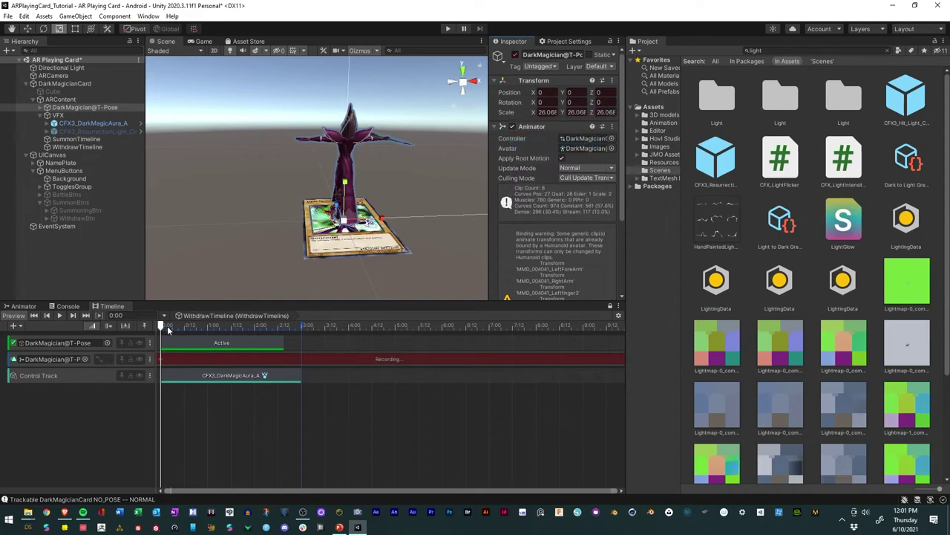
Step: At 2:13, key the DarkMagician model rotated about 178° around Y and shrunk to a scale of about 0.88
drag(160, 325, 282, 326)
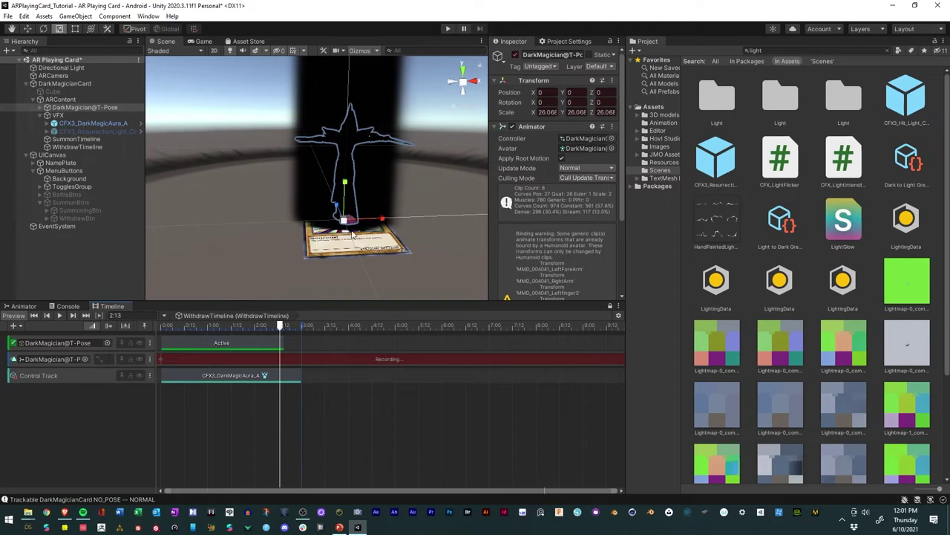
drag(343, 221, 327, 232)
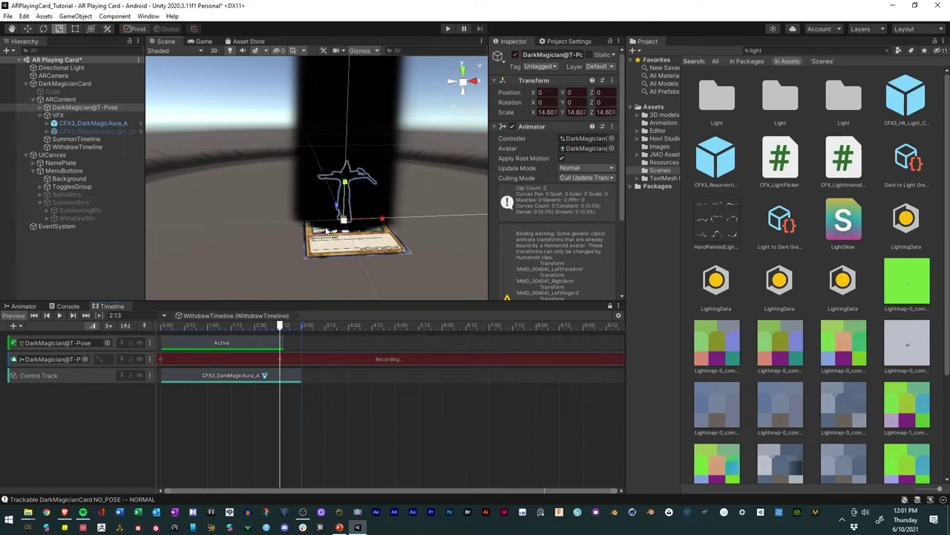
key(e)
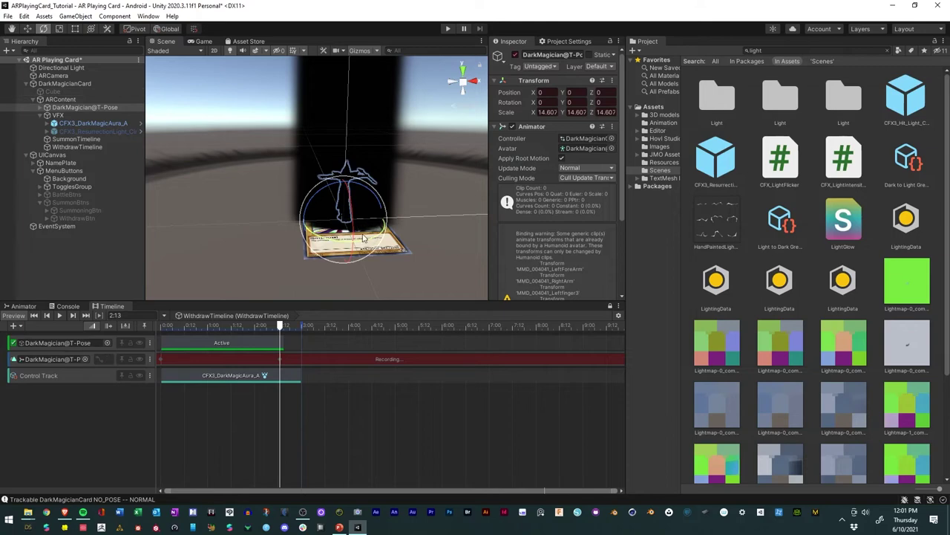
drag(368, 239, 265, 243)
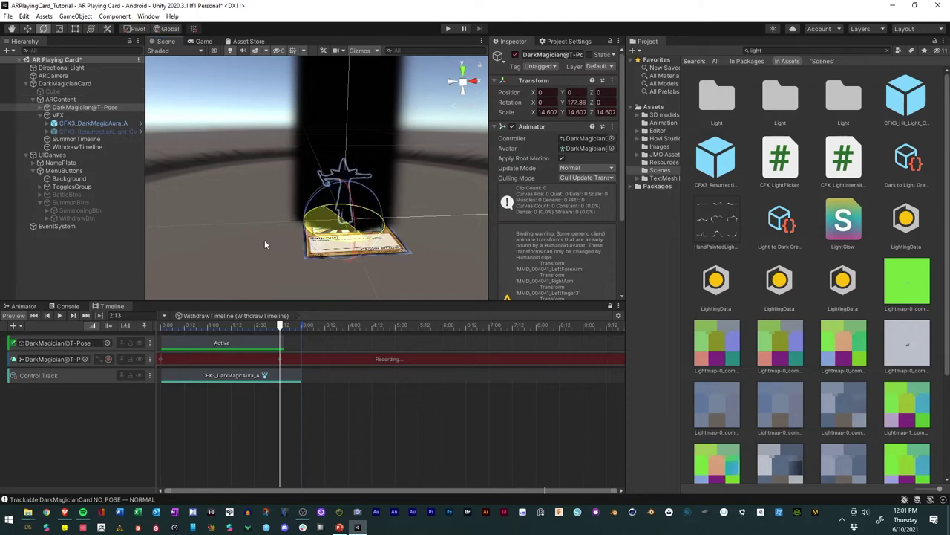
click(58, 28)
drag(344, 225, 306, 237)
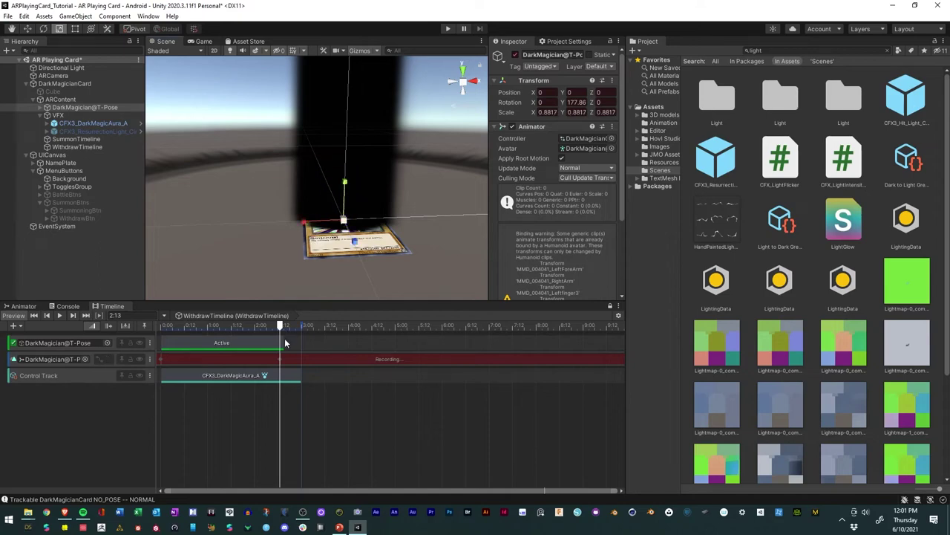
Step: At 0:04, key the DarkMagician model enlarged to a scale of about 35.2 and adjust its Y rotation
drag(281, 326, 169, 330)
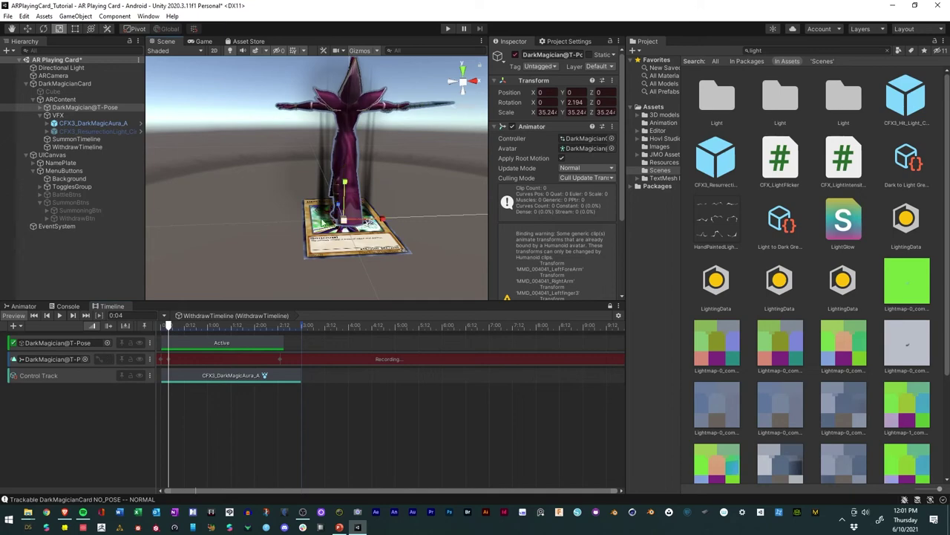
click(43, 29)
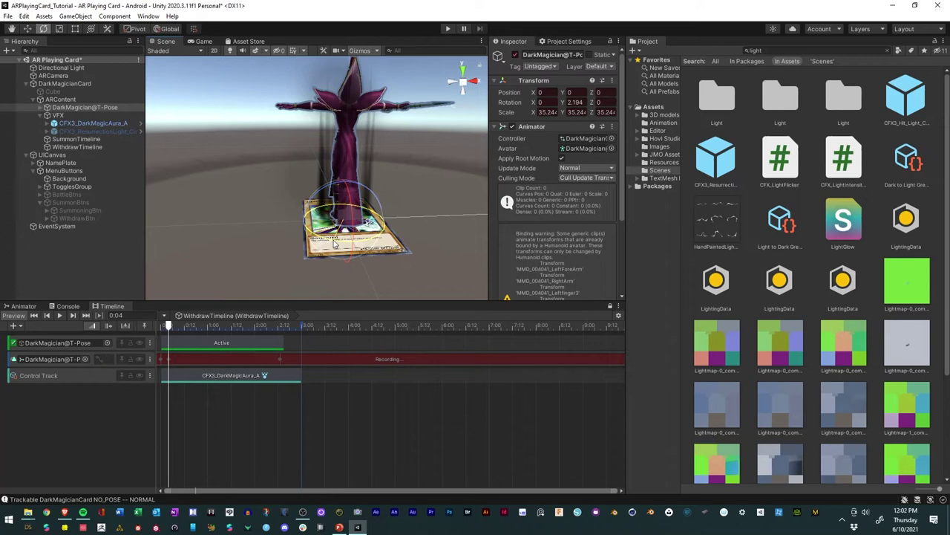
drag(334, 244, 281, 254)
Step: Return the playhead to 0:00 and save the scene
drag(174, 330, 153, 339)
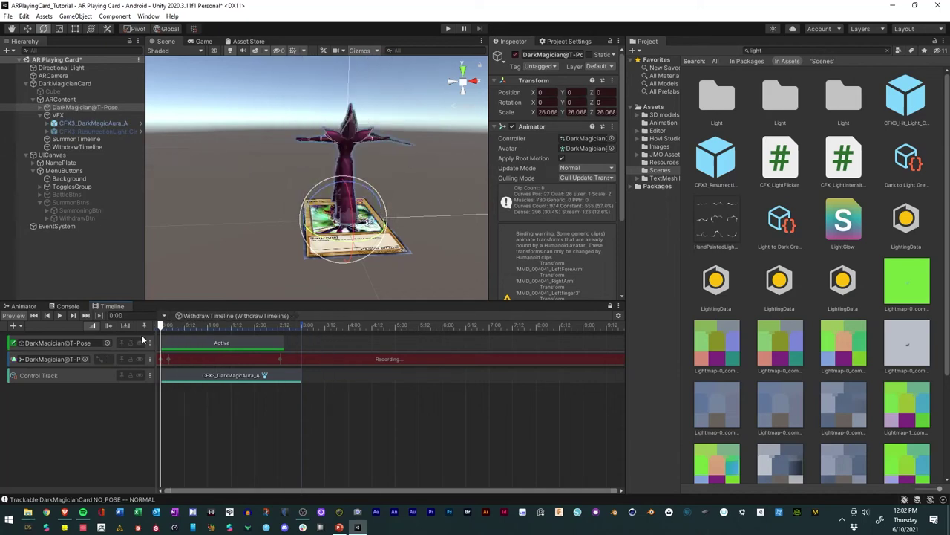
click(10, 16)
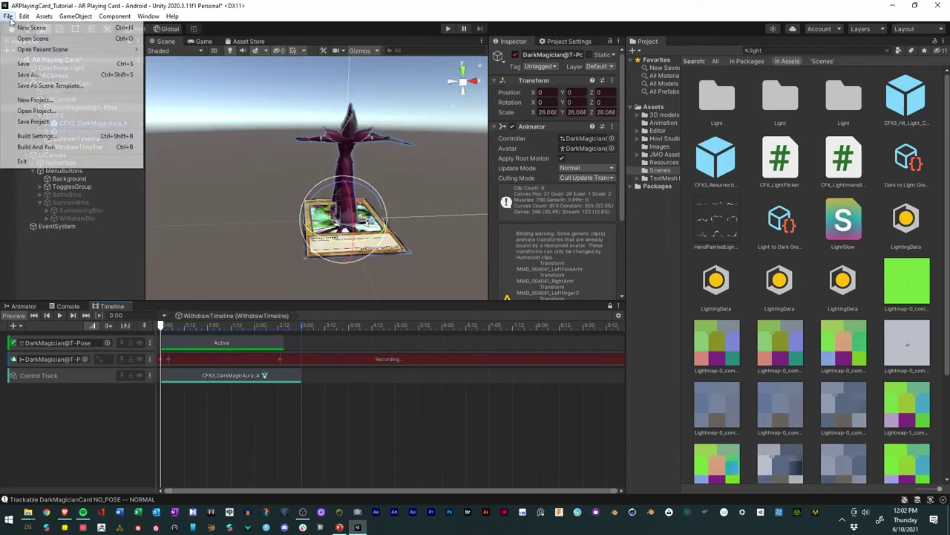
click(34, 68)
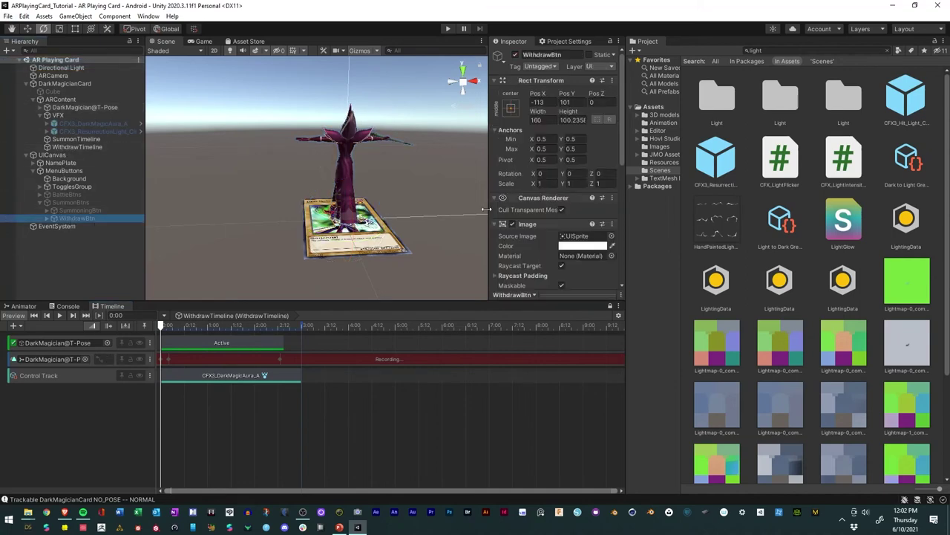
Step: Stop recording the animation track and add an On Click event to WithdrawBtn that calls PlayableDirector.Play on WithdrawTimeline
scroll(594, 181, down, 5)
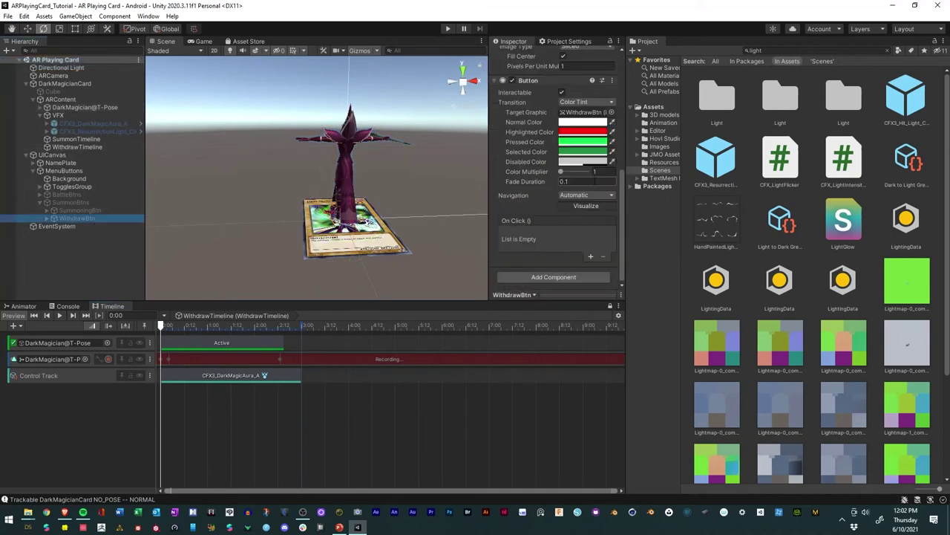
click(108, 360)
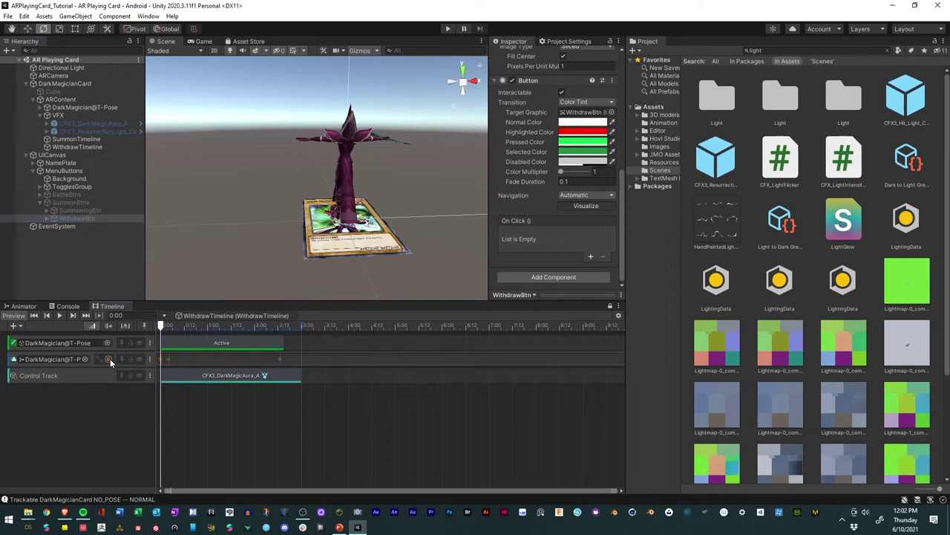
click(592, 256)
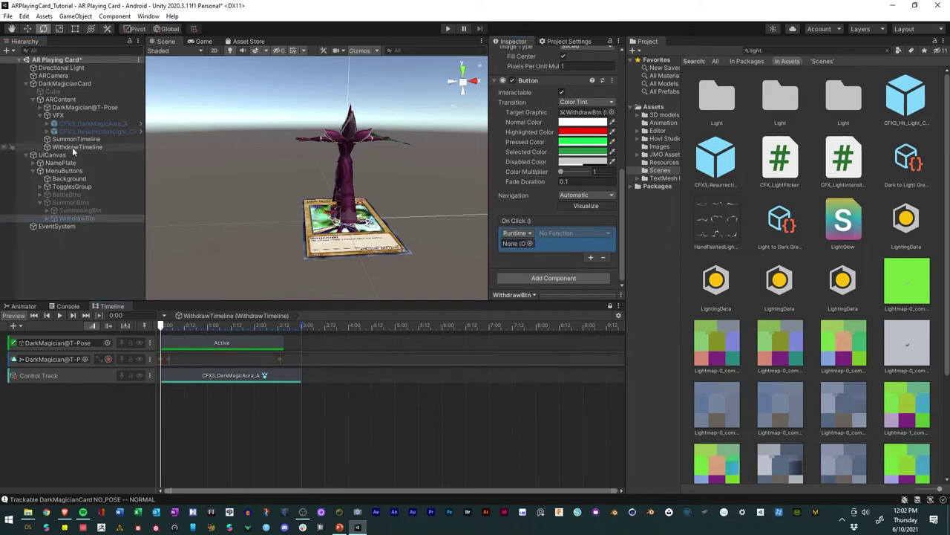
drag(73, 150, 500, 243)
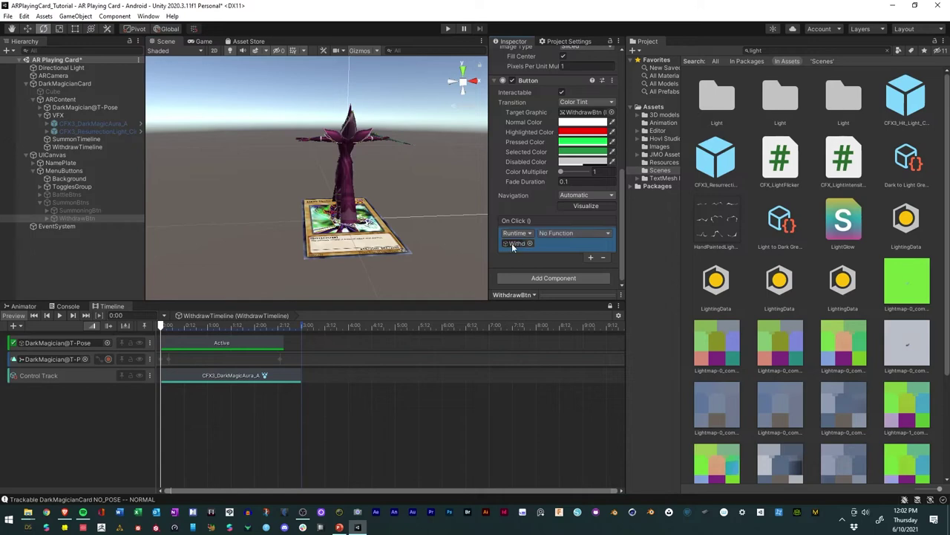
click(562, 234)
mouse_move(584, 283)
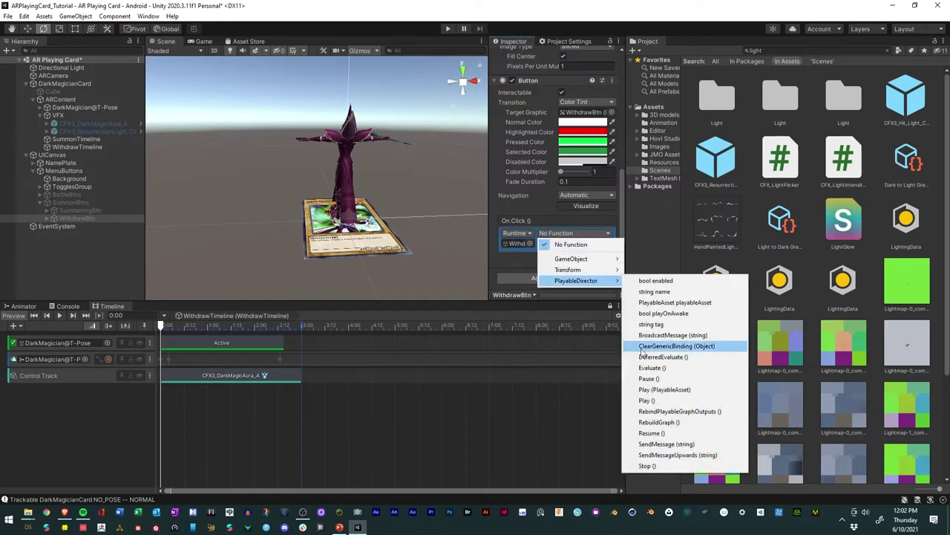
click(646, 401)
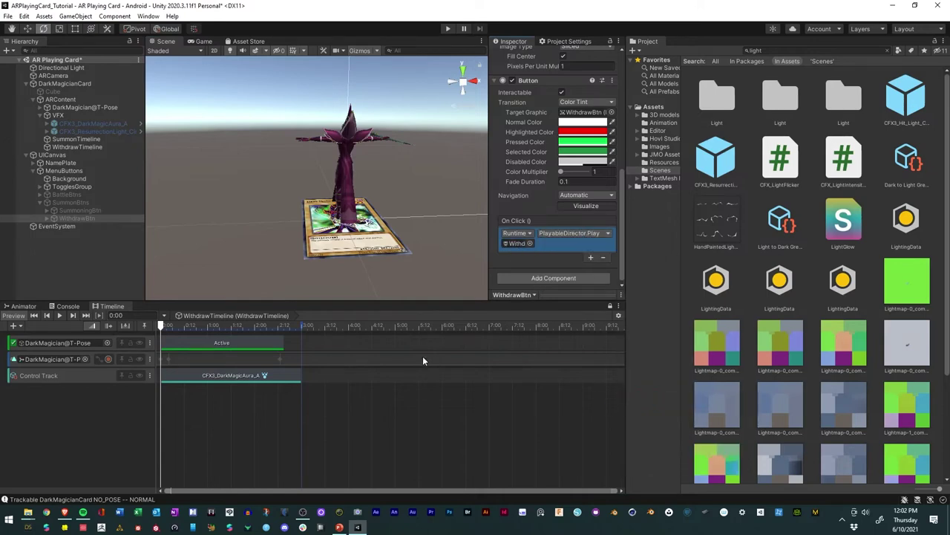
Step: Set WithdrawTimeline's Wrap Mode to Hold, disable its Play On Awake, and save the scene
drag(162, 329, 284, 330)
click(70, 147)
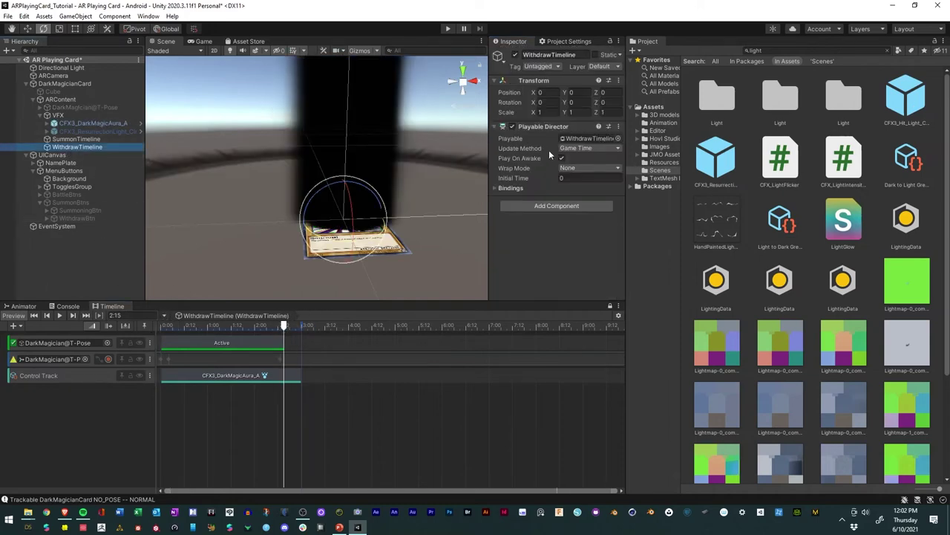
click(576, 168)
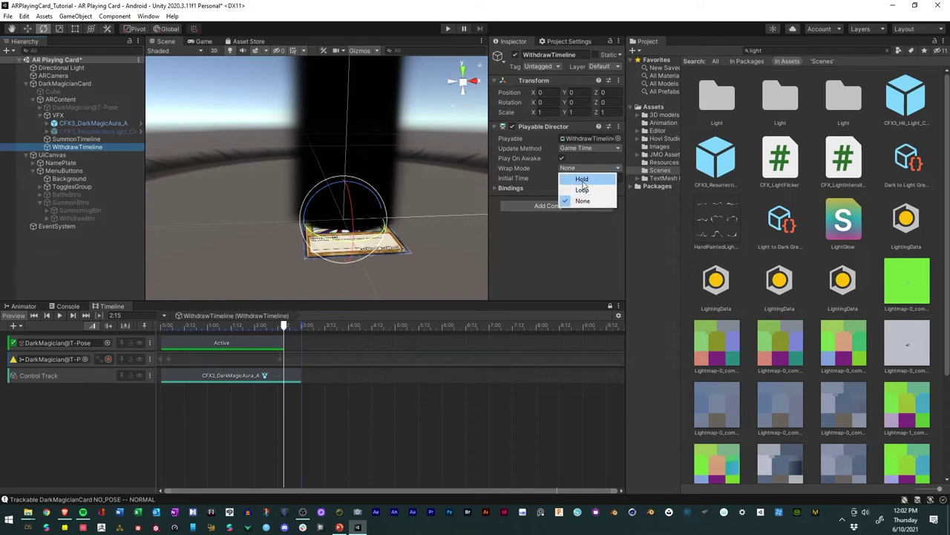
click(575, 180)
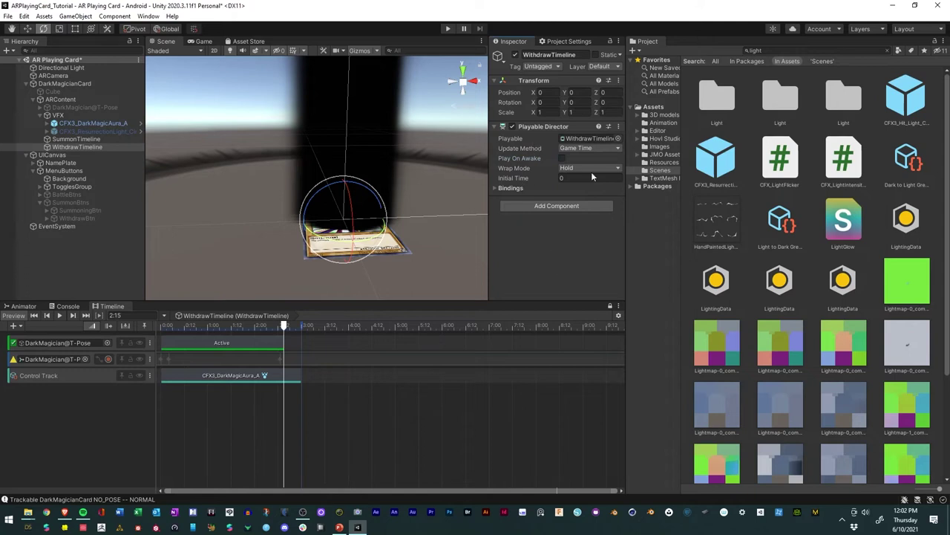
click(7, 15)
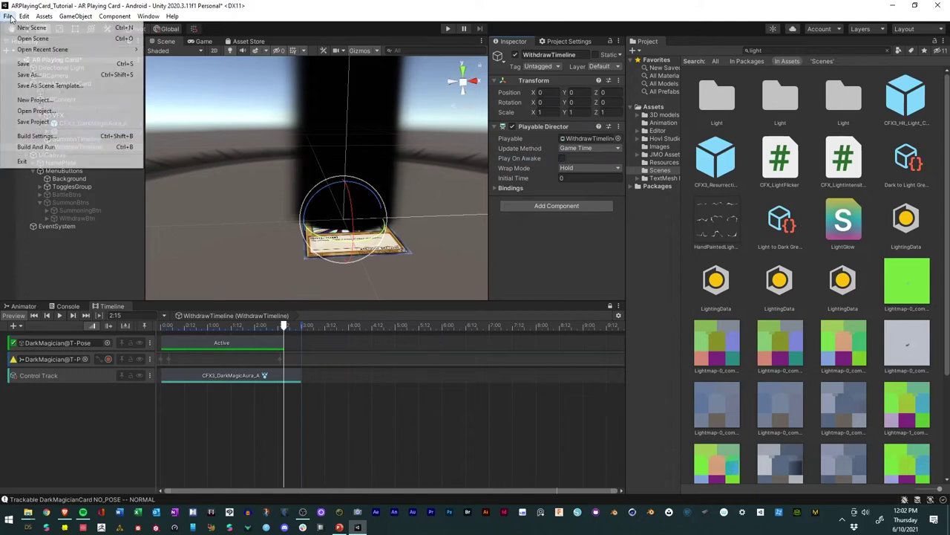
click(26, 65)
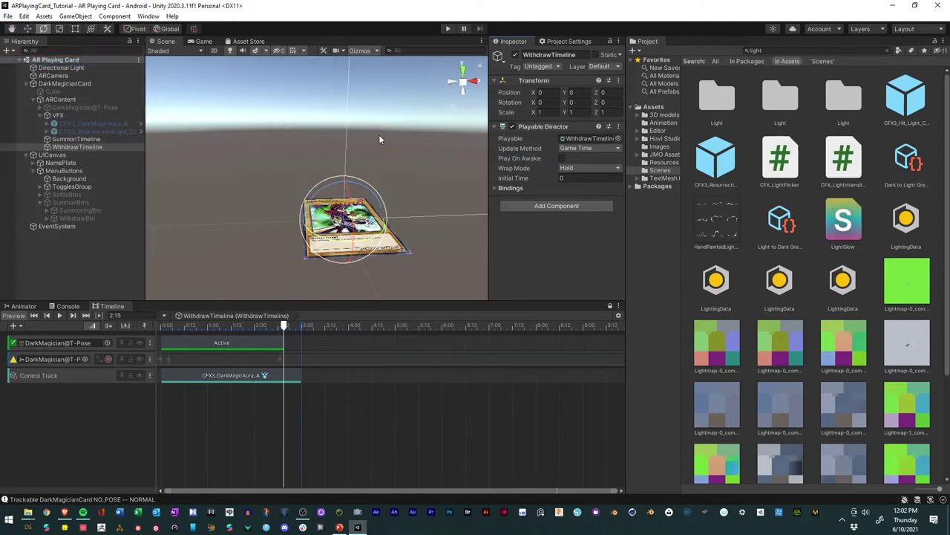
Step: Run the scene, test the Summon Monster and Withdraw Monster buttons and the Battle toggle, and stop play mode
click(448, 29)
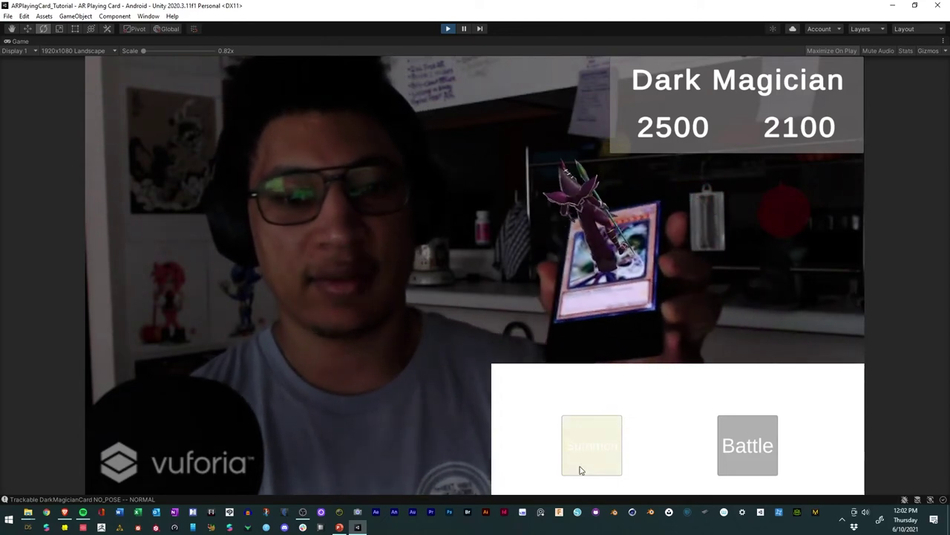
click(618, 423)
click(631, 406)
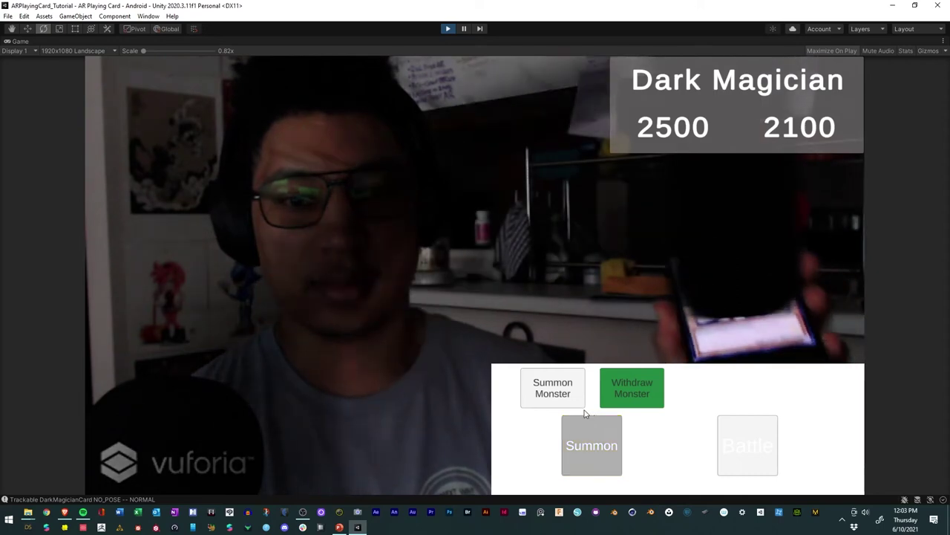
click(559, 396)
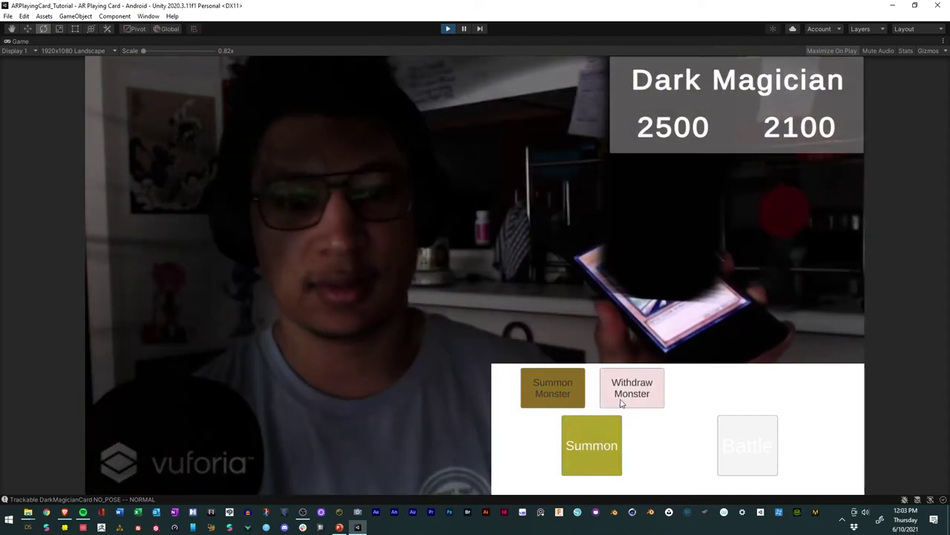
click(643, 393)
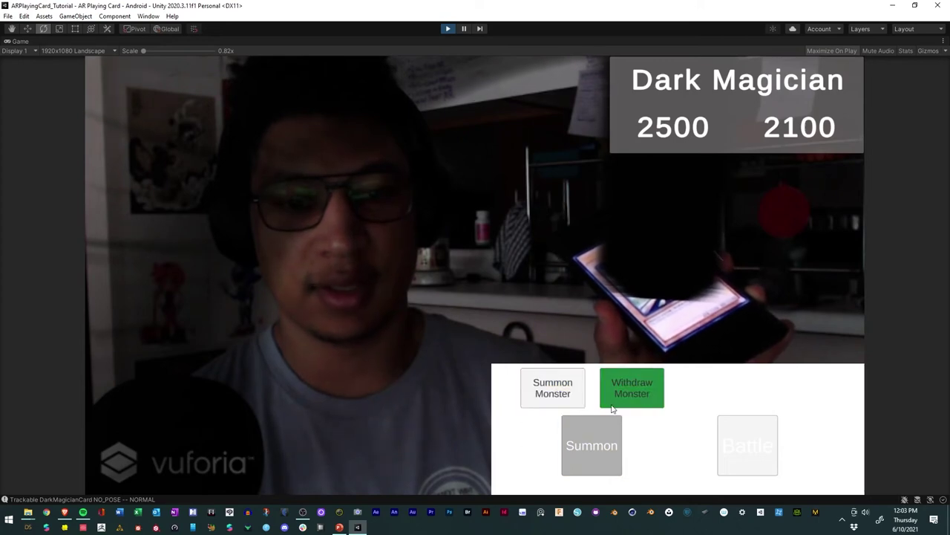
click(574, 387)
click(638, 389)
click(605, 428)
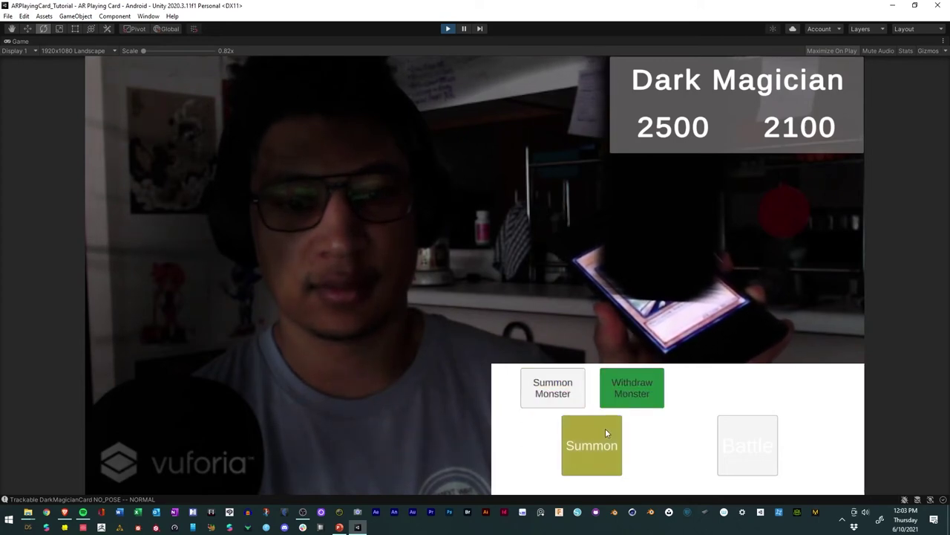
click(758, 450)
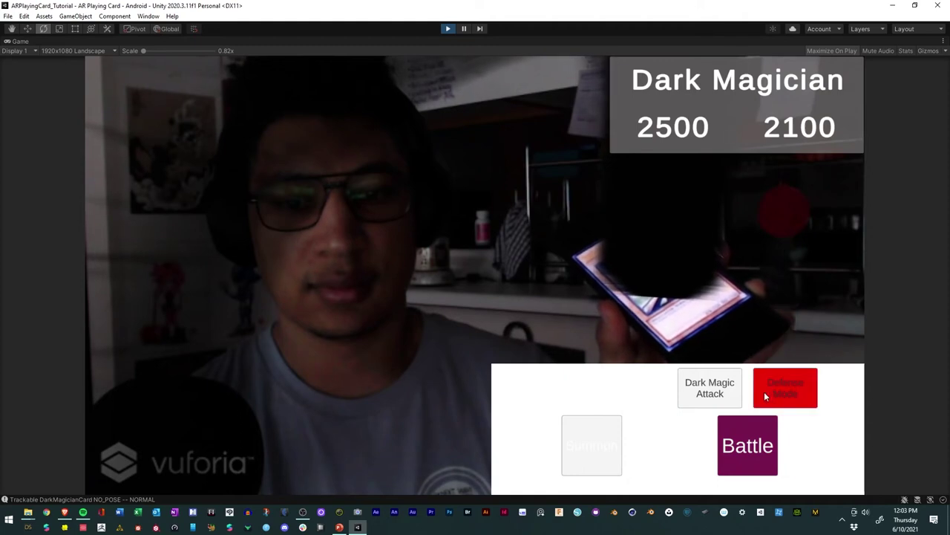
click(445, 30)
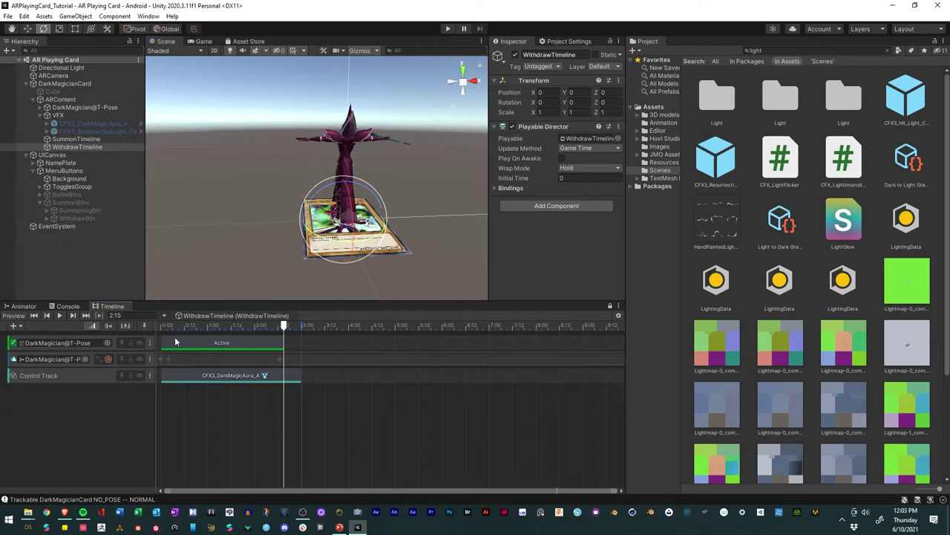
Step: Set the Wrap Mode of both WithdrawTimeline and SummonTimeline to None, and check SummonTimeline's bindings
click(580, 168)
click(580, 201)
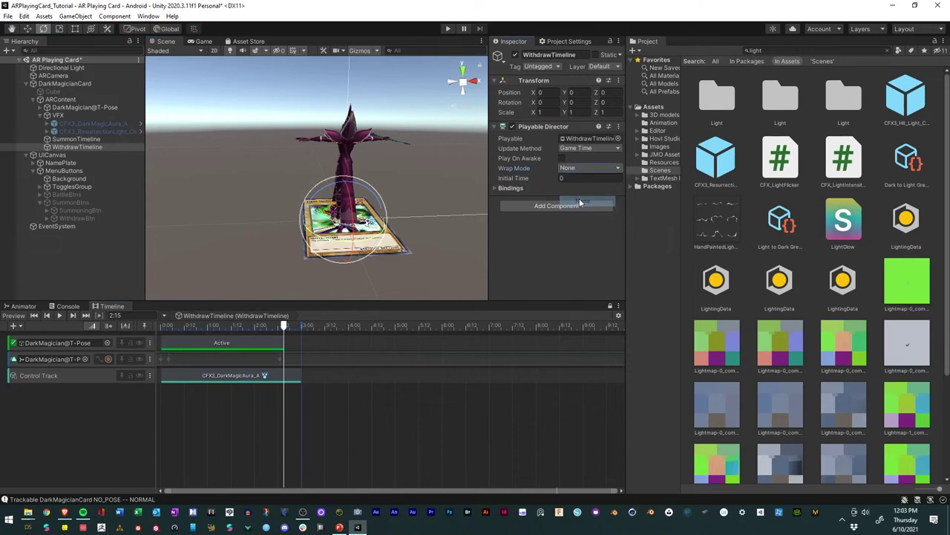
click(76, 140)
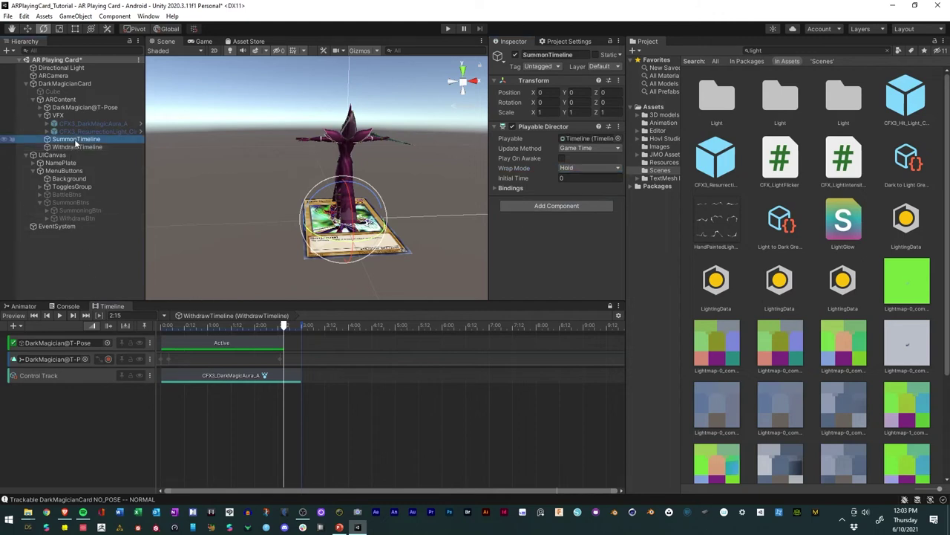
click(595, 167)
click(585, 201)
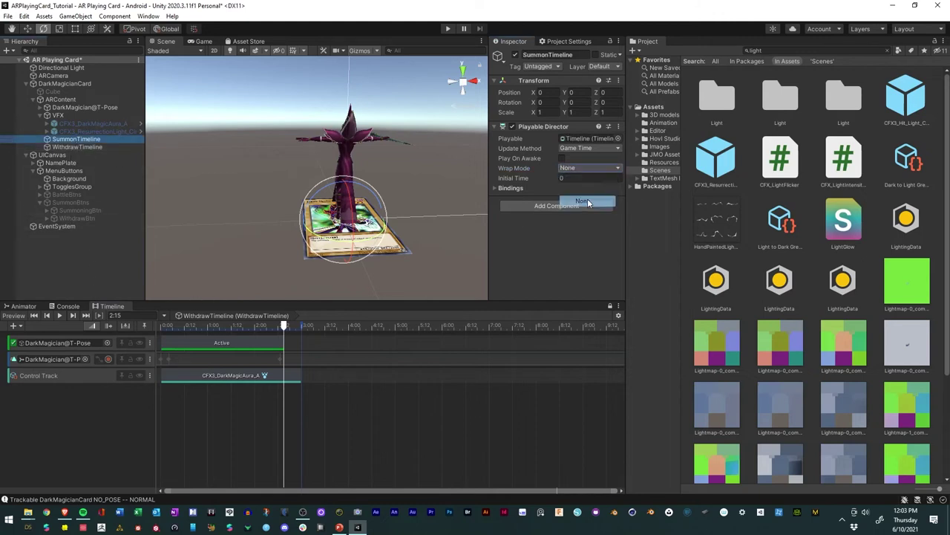
click(500, 187)
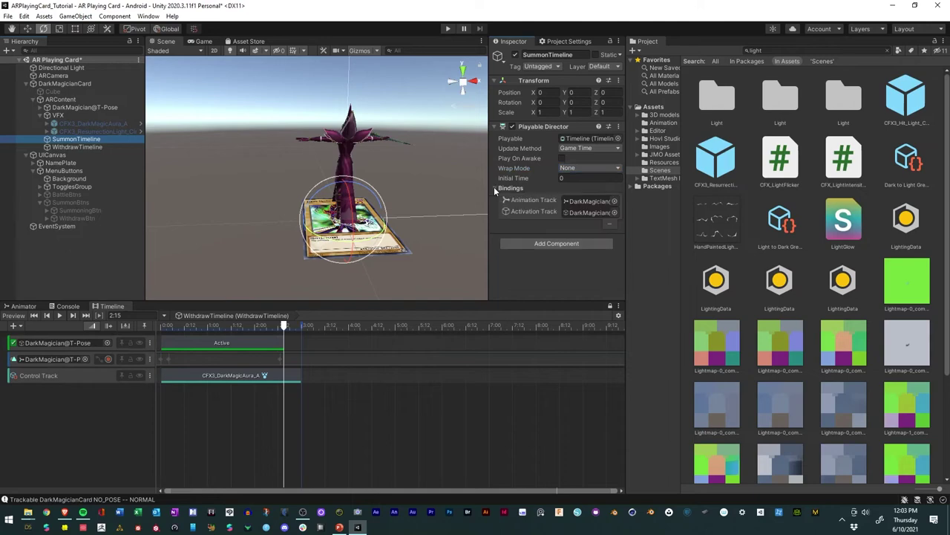
click(499, 188)
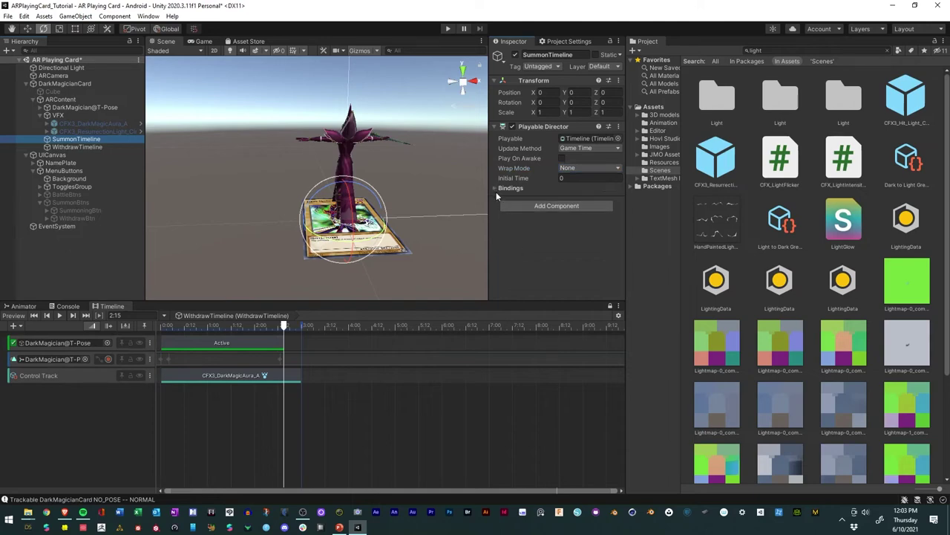
Step: Deactivate the DarkMagician@T-Pose object under ARContent
click(135, 61)
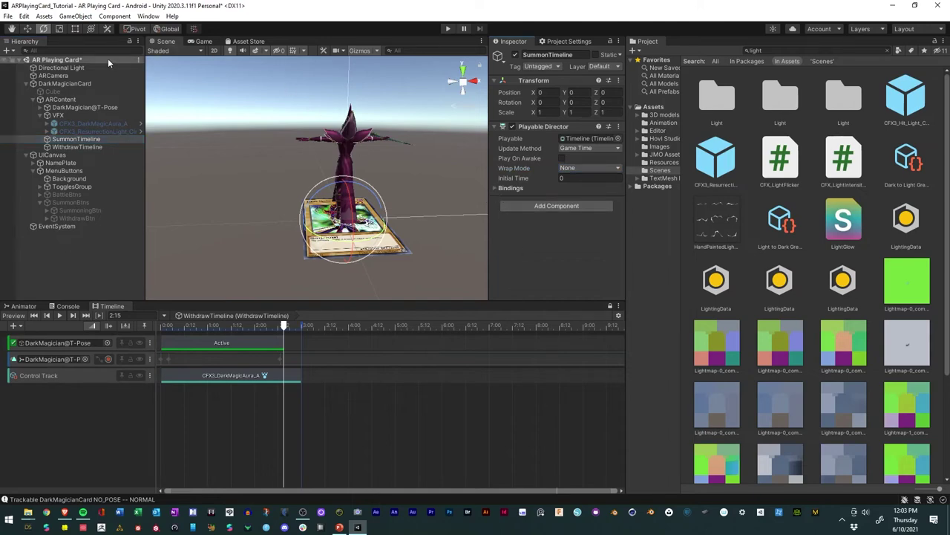
click(74, 108)
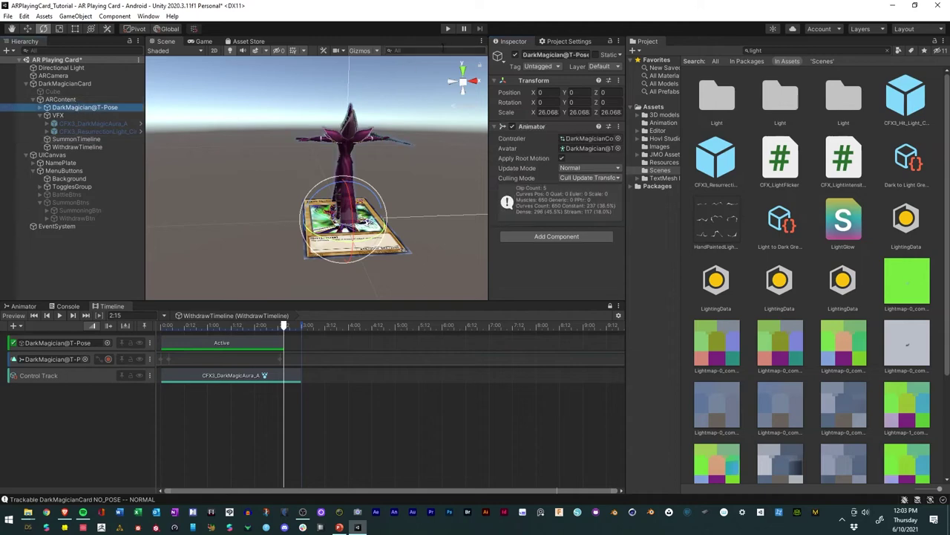
click(515, 56)
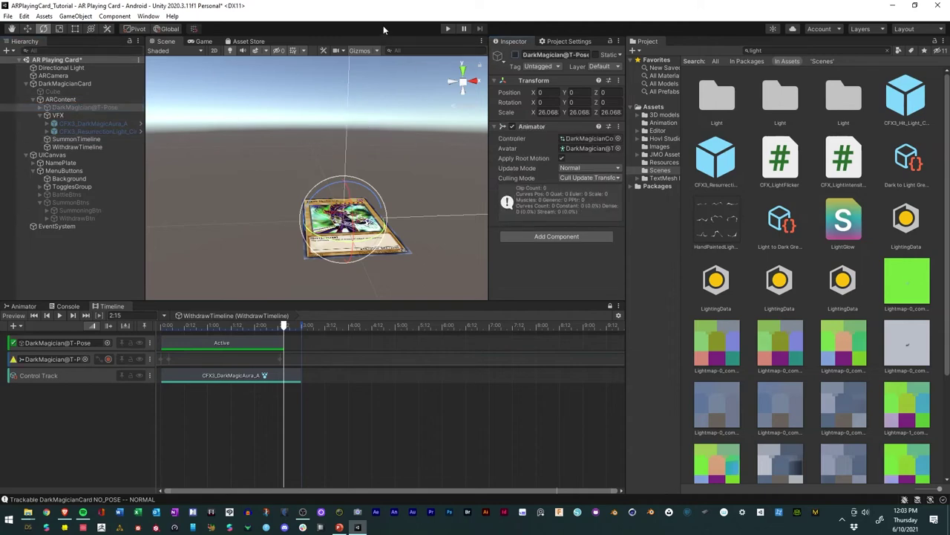
Step: Run the scene again and test summoning and withdrawing the monster twice with the Summon menu's buttons
click(447, 29)
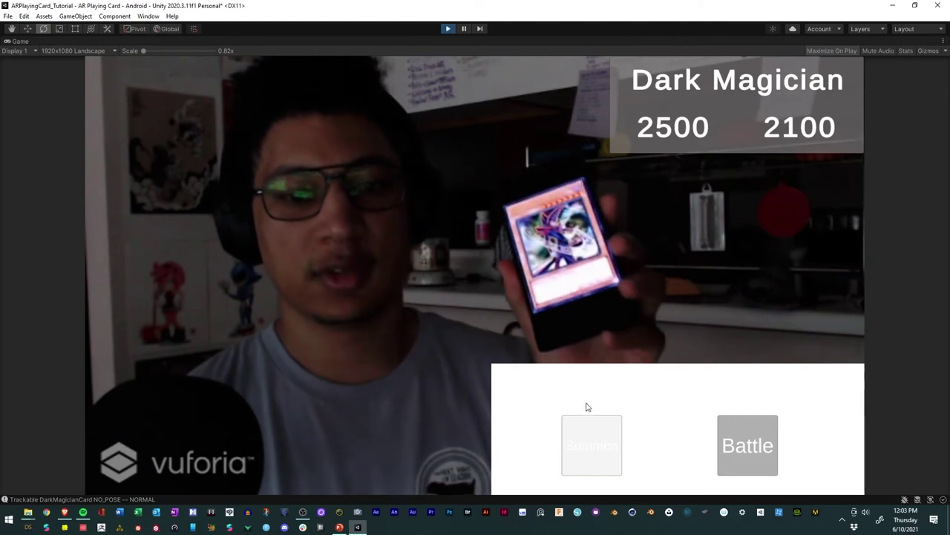
click(586, 443)
click(553, 386)
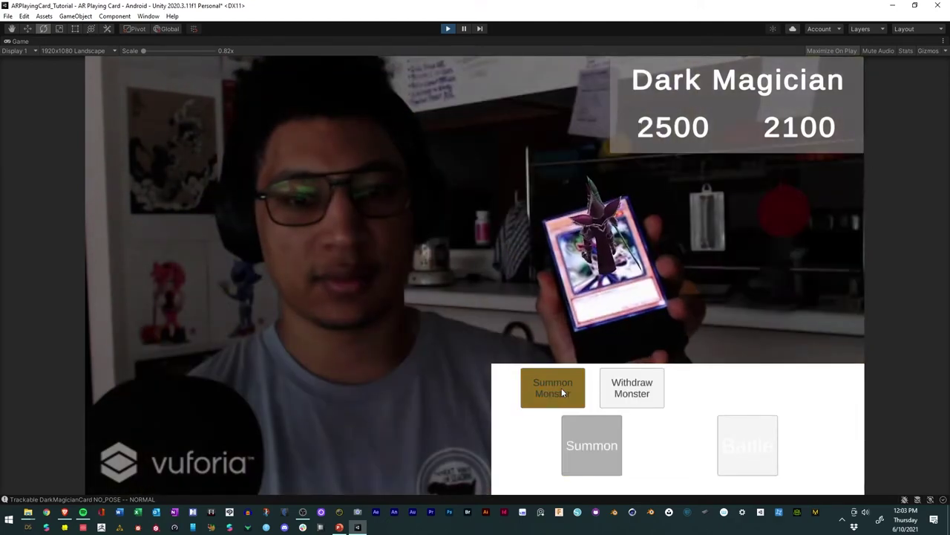
click(632, 389)
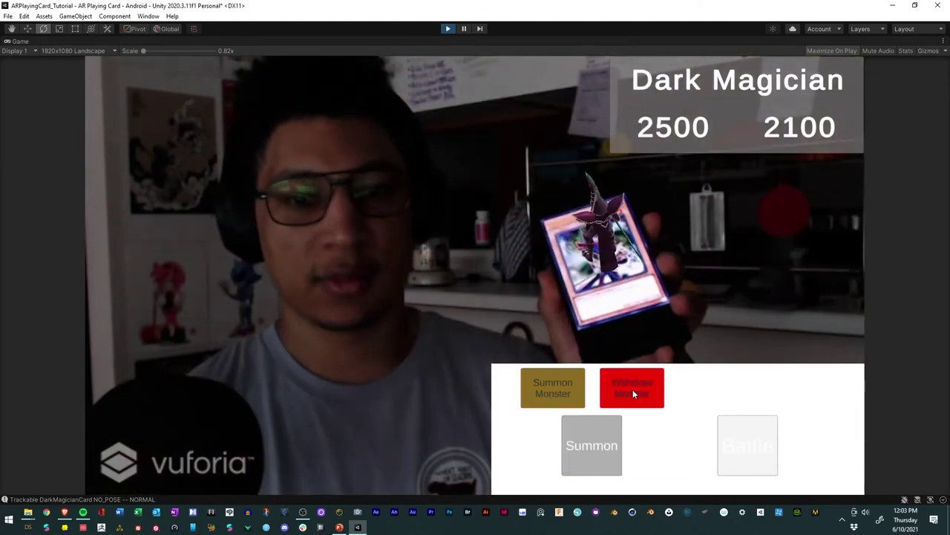
click(590, 439)
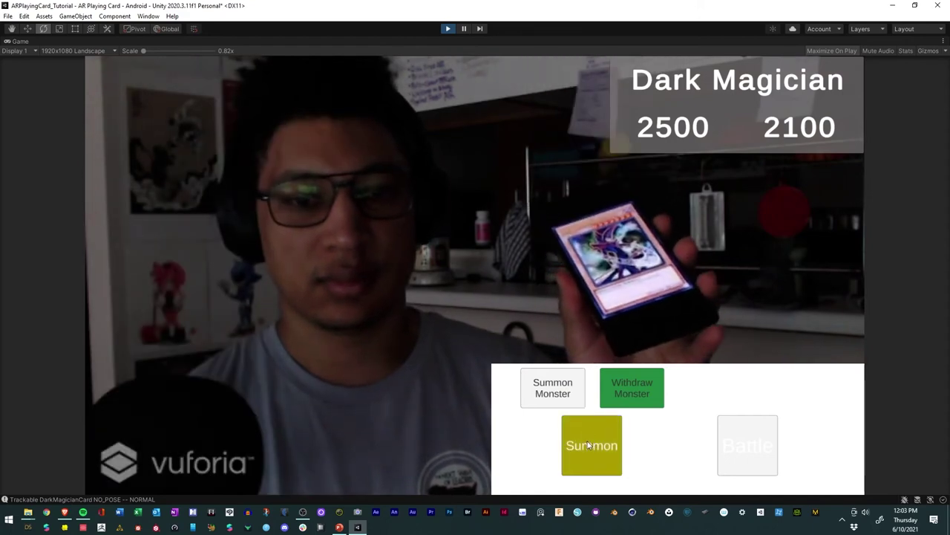
click(559, 392)
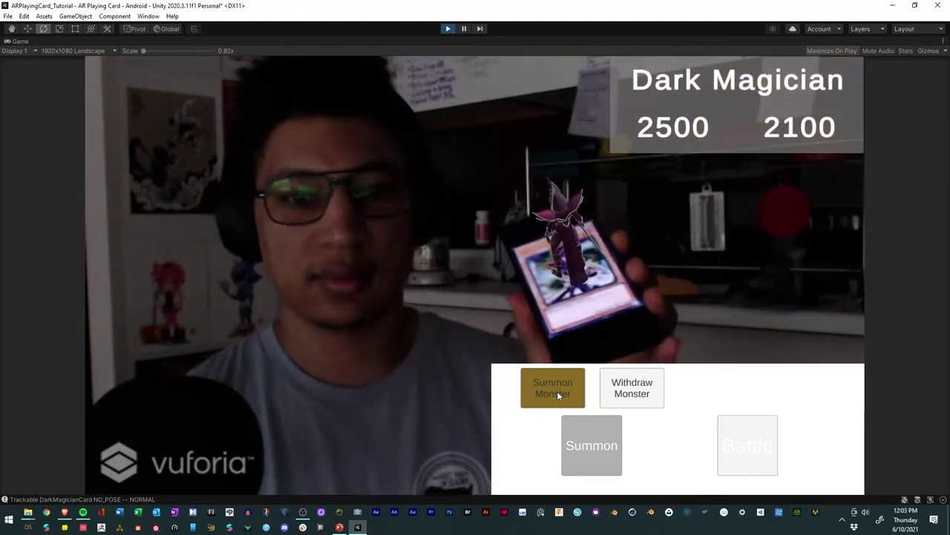
click(610, 373)
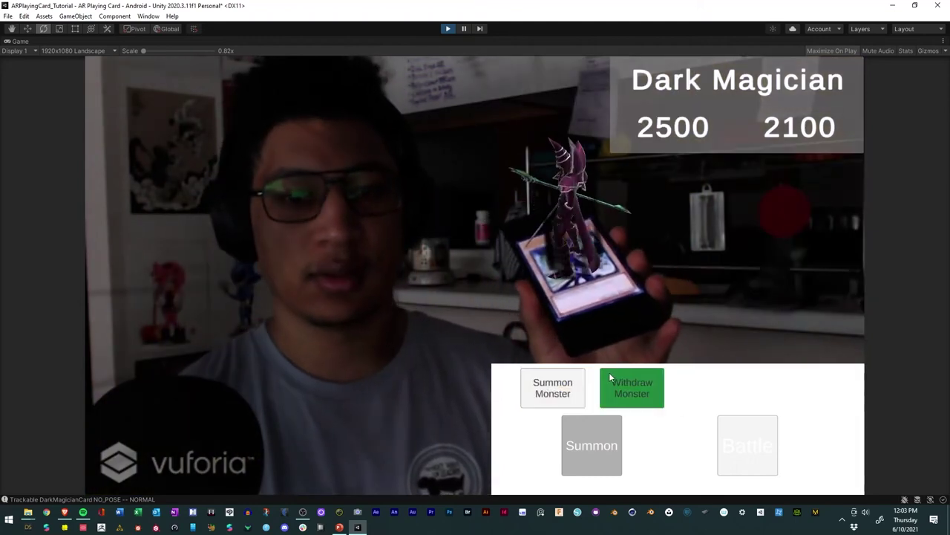
Step: Switch to the Battle menu in the running scene and try its Dark Magic Attack and Defense Mode buttons
click(747, 445)
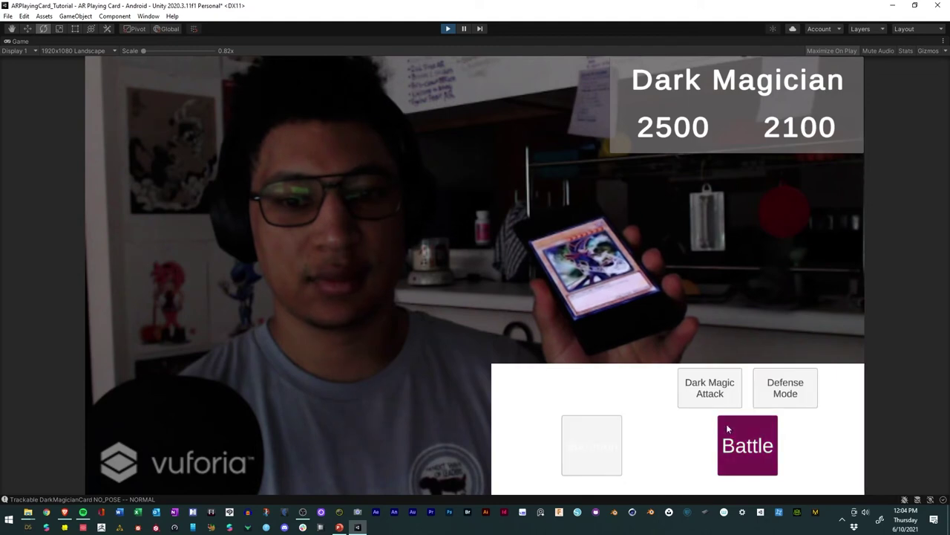
click(717, 392)
click(763, 392)
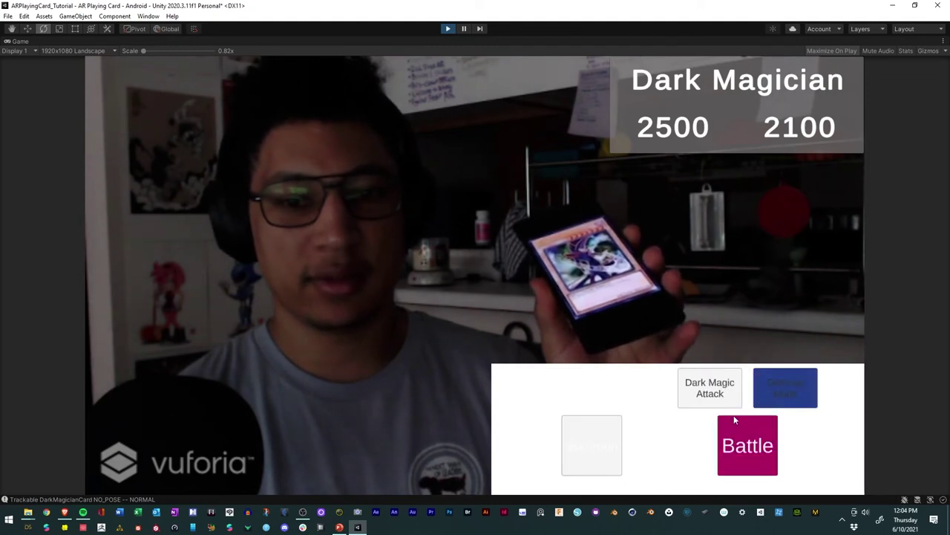
click(728, 441)
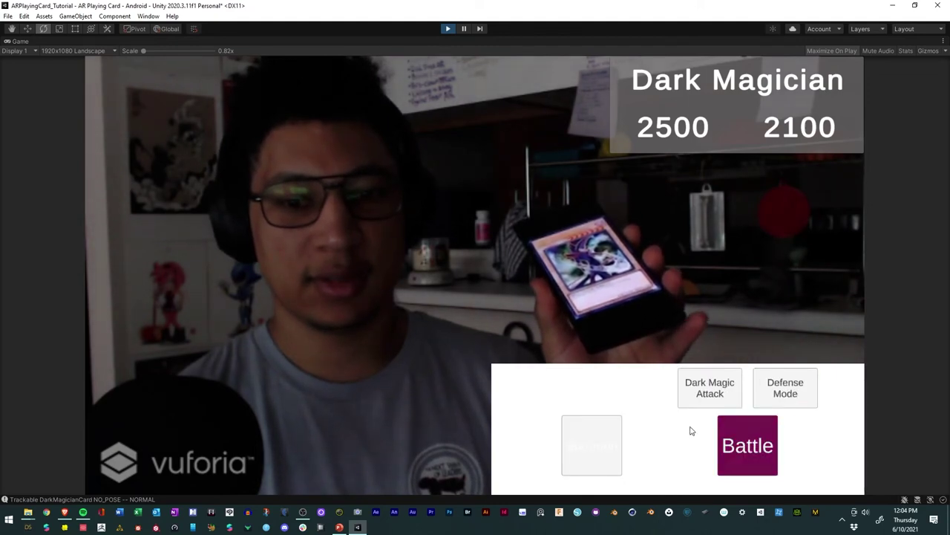
Step: Summon the monster in the running scene, try its Dark Magic Attack and Defense Mode, and stop the scene
click(588, 441)
click(551, 404)
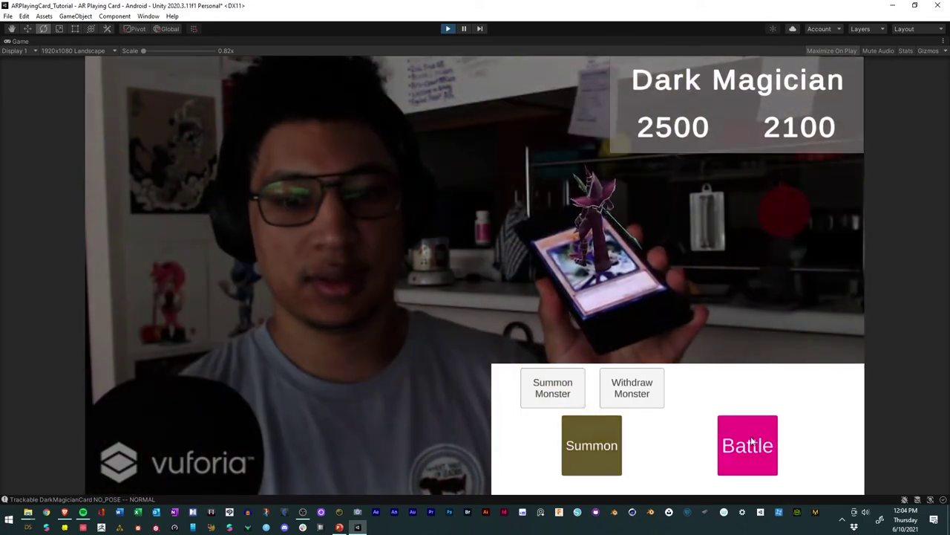
click(731, 440)
click(712, 395)
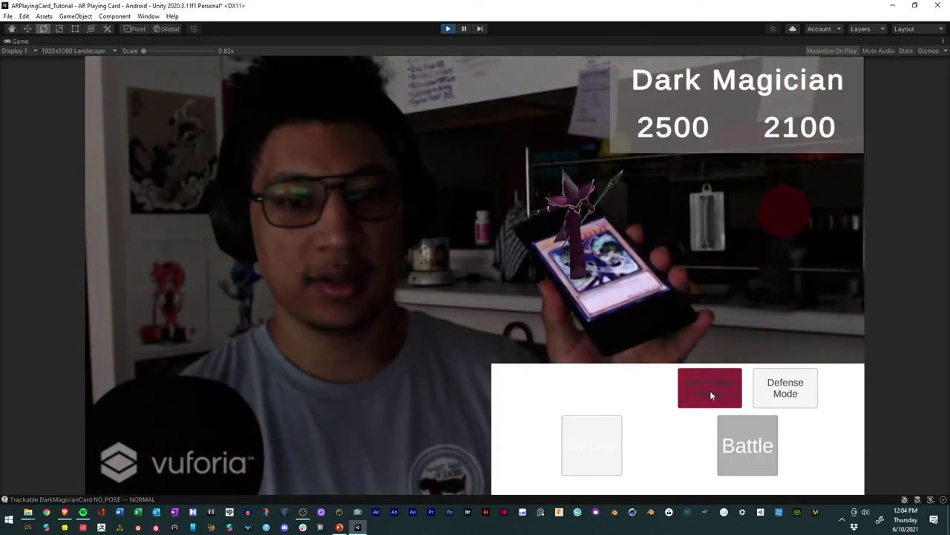
click(788, 387)
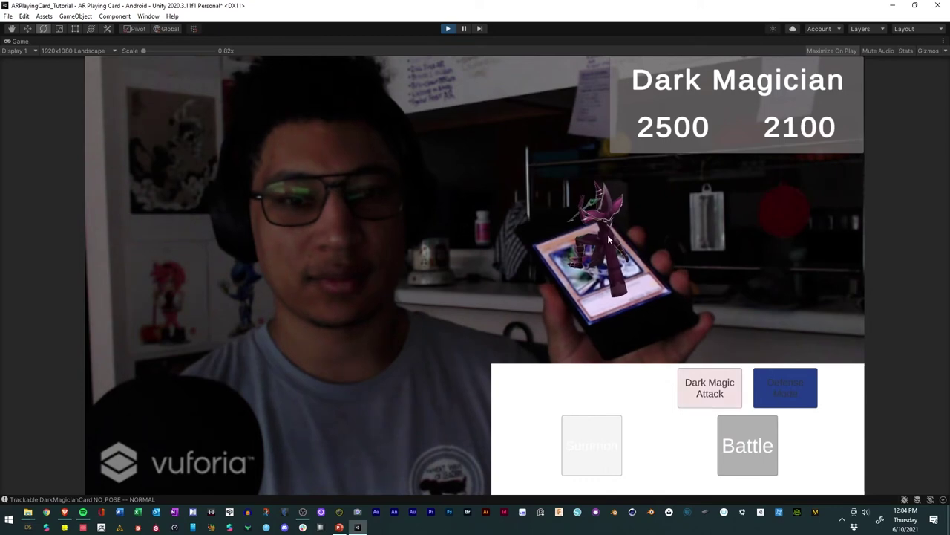
click(448, 30)
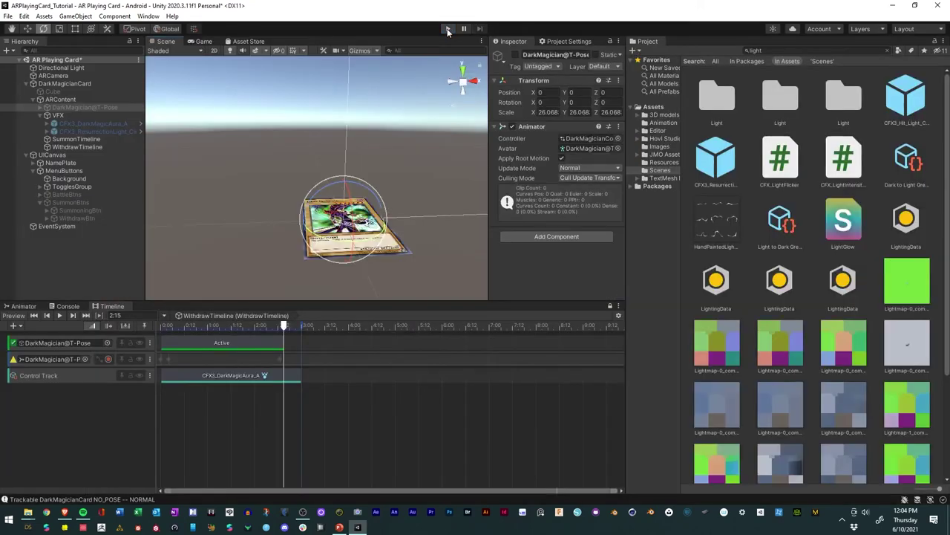
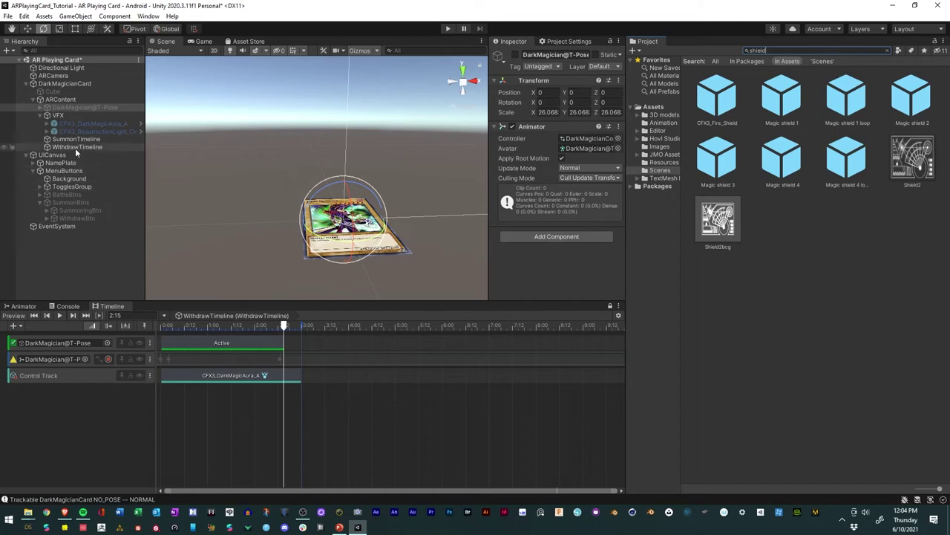
Step: Activate DarkMagician@T-Pose and create an empty child object named BattleFX under it
click(514, 55)
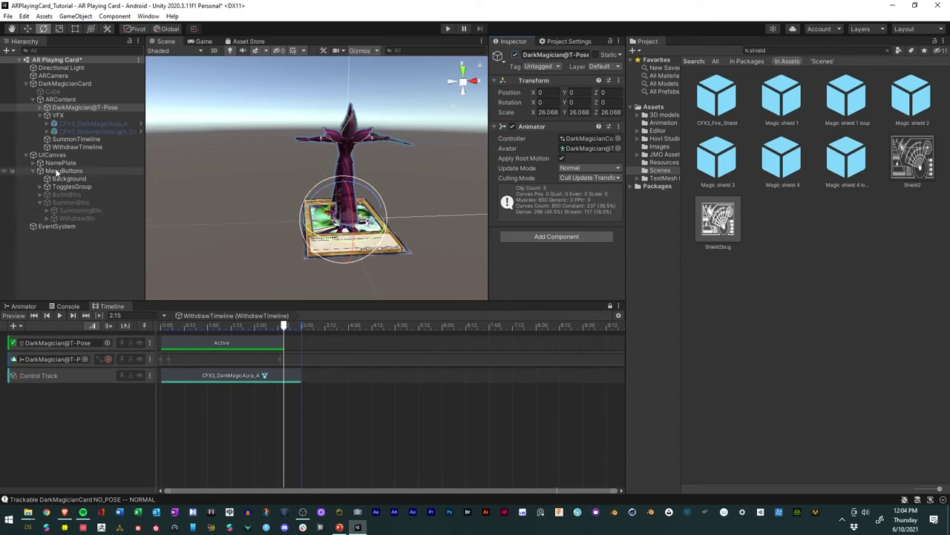
click(41, 108)
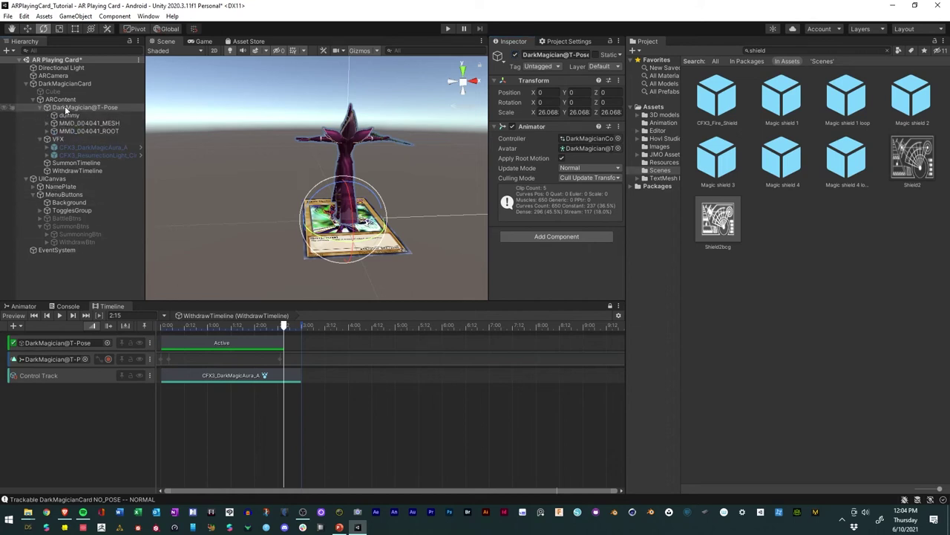
right_click(67, 109)
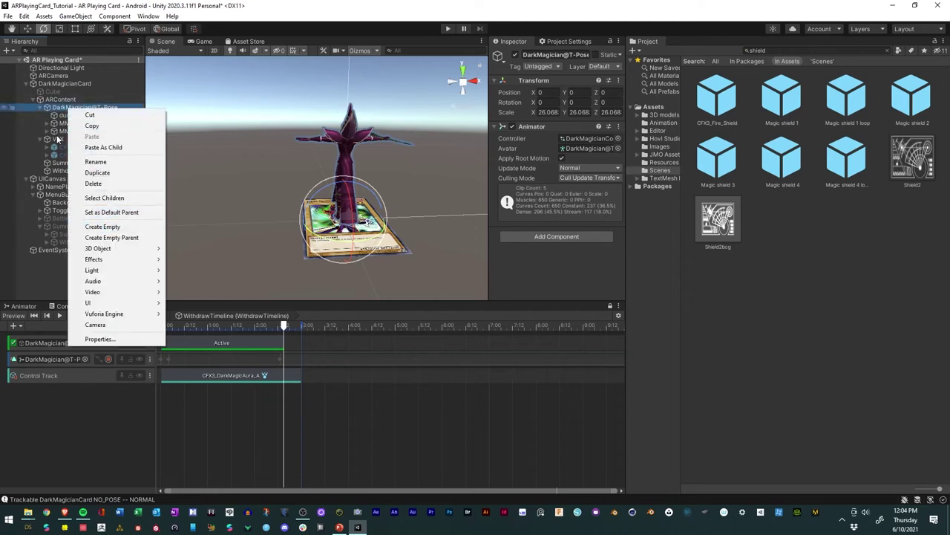
click(104, 227)
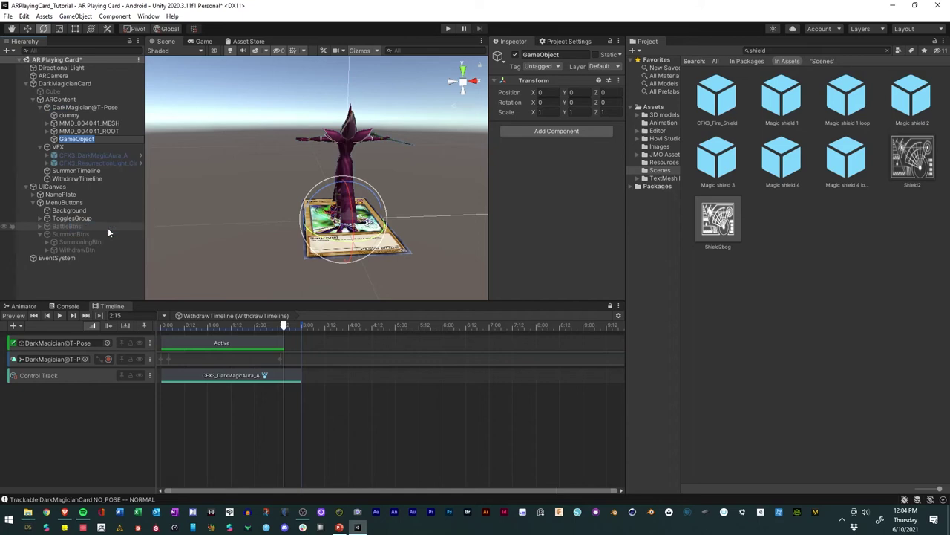
text(BattleFX)
key(Return)
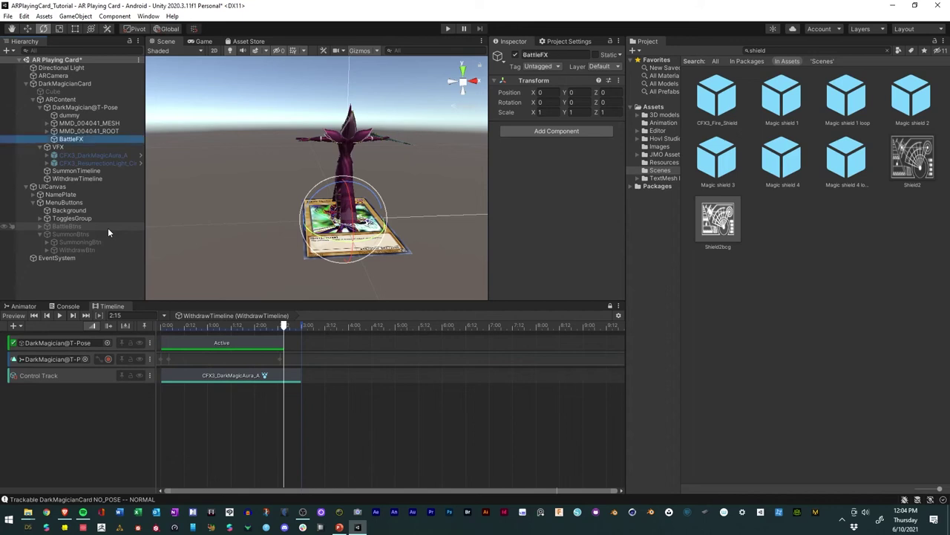
Step: Add the Magic shield 3 prefab as a child of BattleFX and frame it in the scene
click(59, 149)
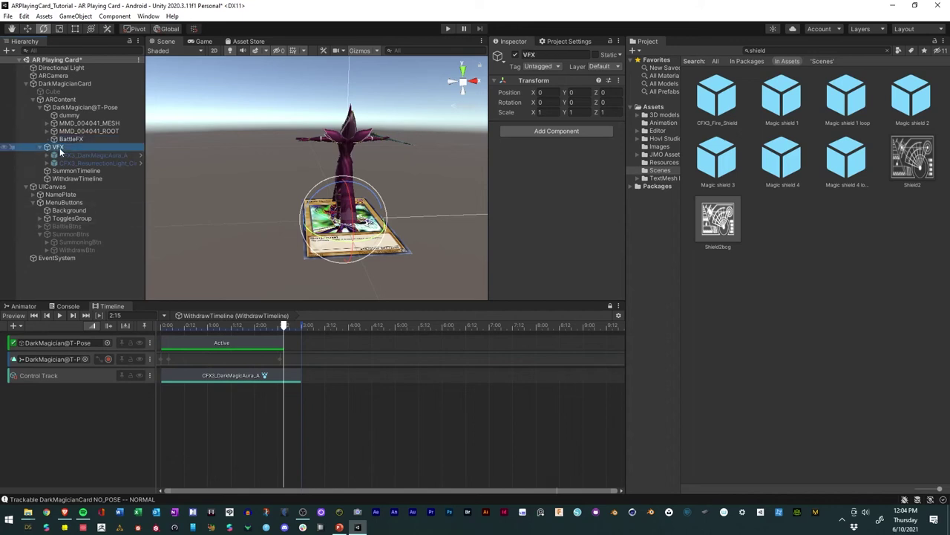
click(72, 140)
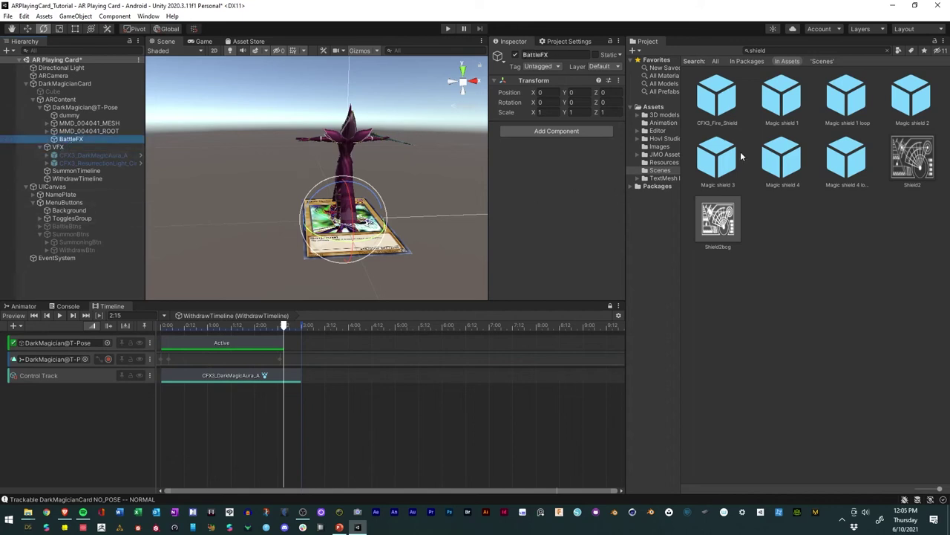
drag(727, 165, 72, 140)
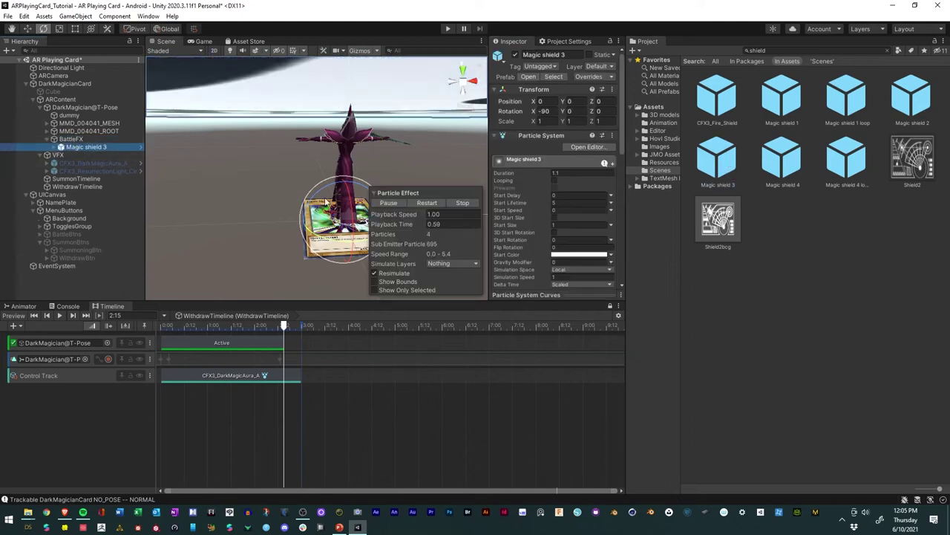
key(f)
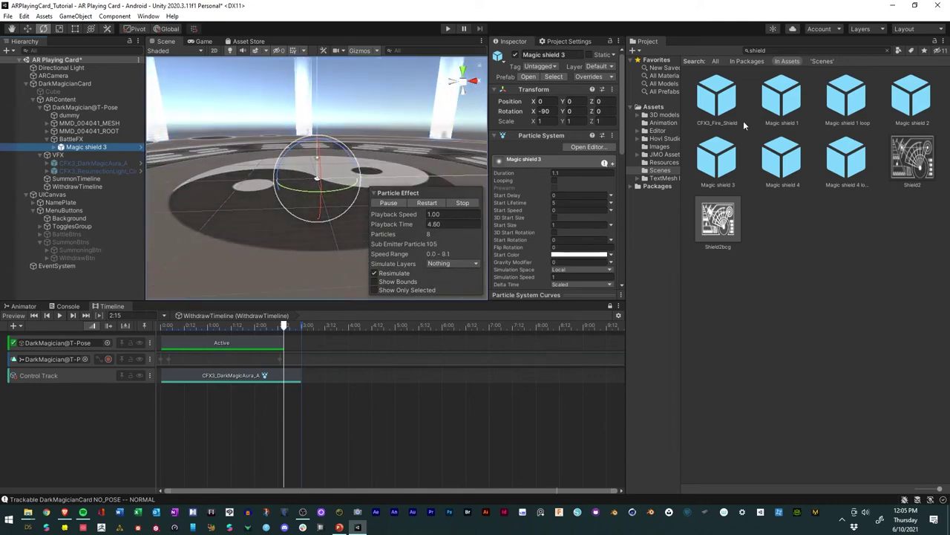
click(63, 154)
click(74, 146)
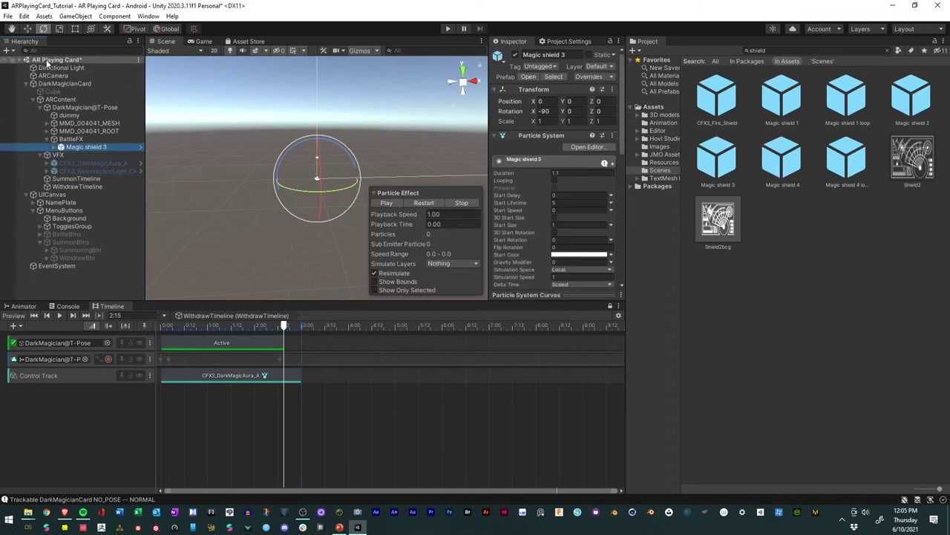
Step: Play the Magic shield 3 effect and scale it down uniformly to about 0.03
click(60, 28)
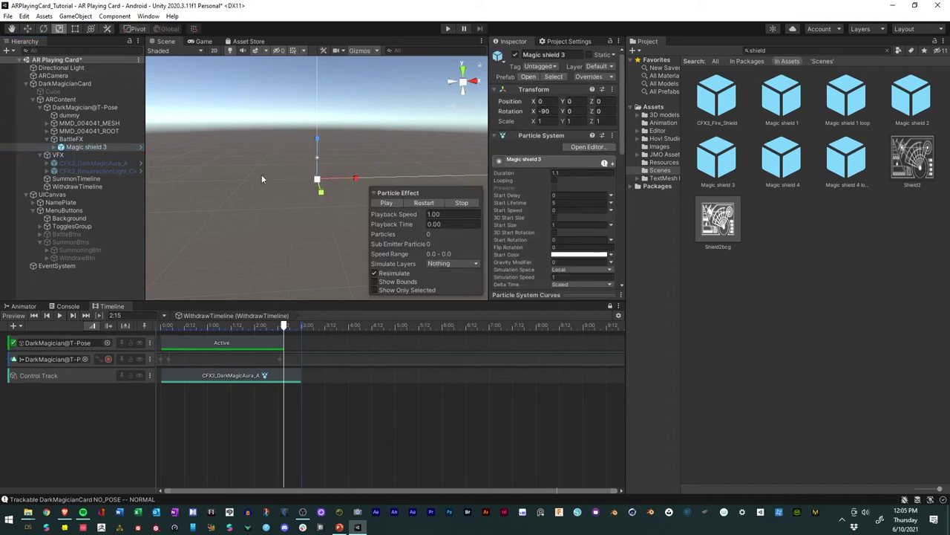
click(386, 203)
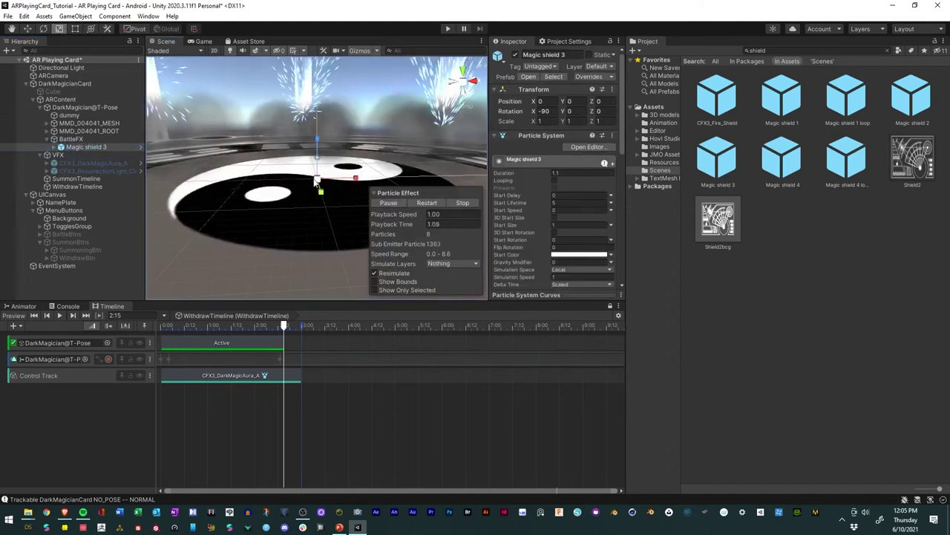
drag(313, 186, 283, 196)
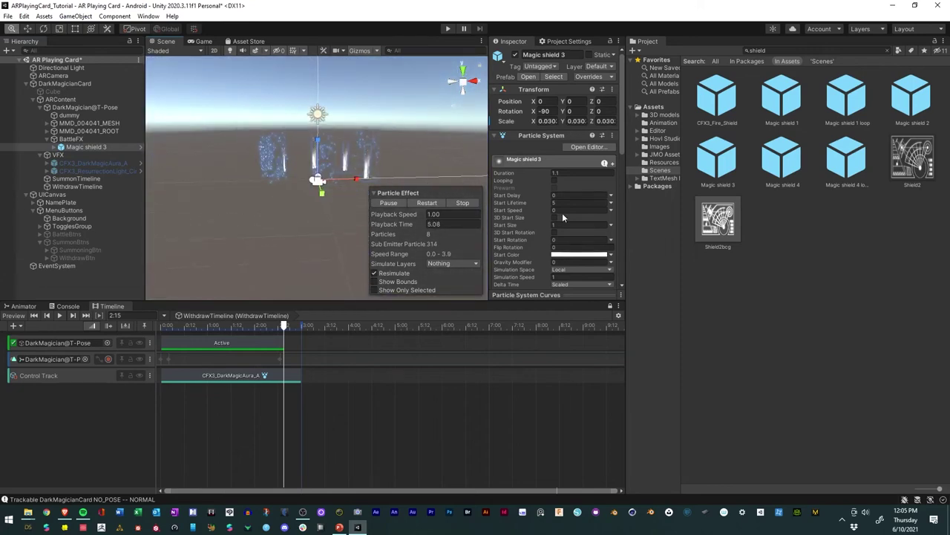
Step: Scale Magic shield 3 down uniformly to about 0.003 and replay its effect around the magician
scroll(302, 195, up, 3)
scroll(241, 210, up, 3)
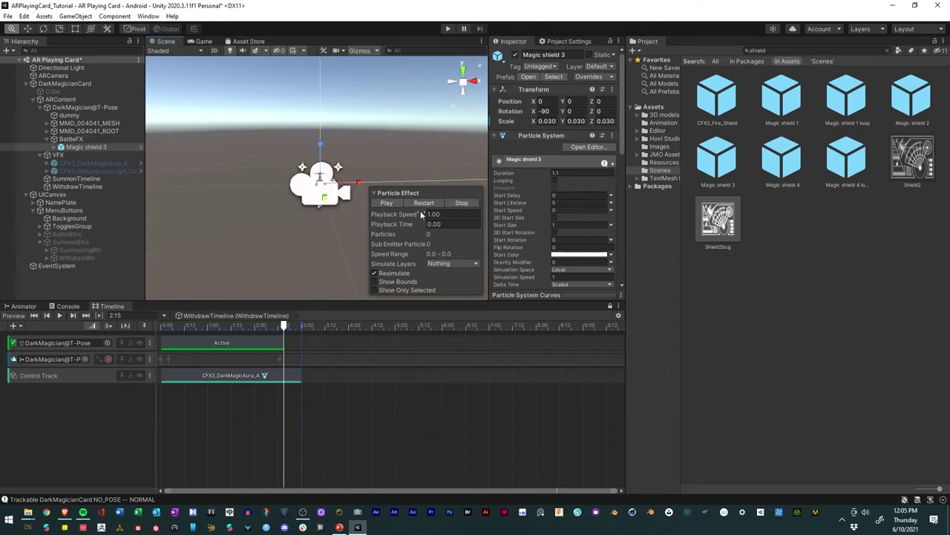
scroll(247, 183, up, 2)
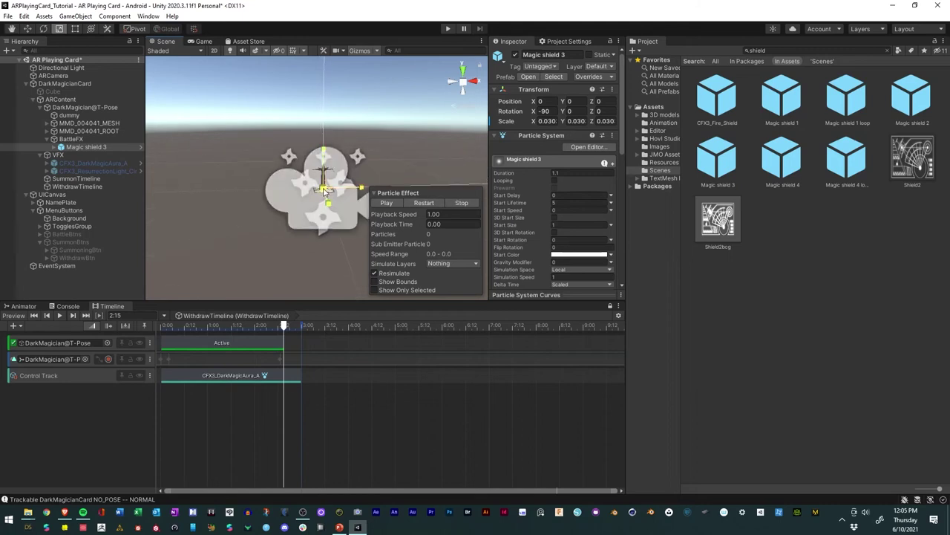
click(385, 202)
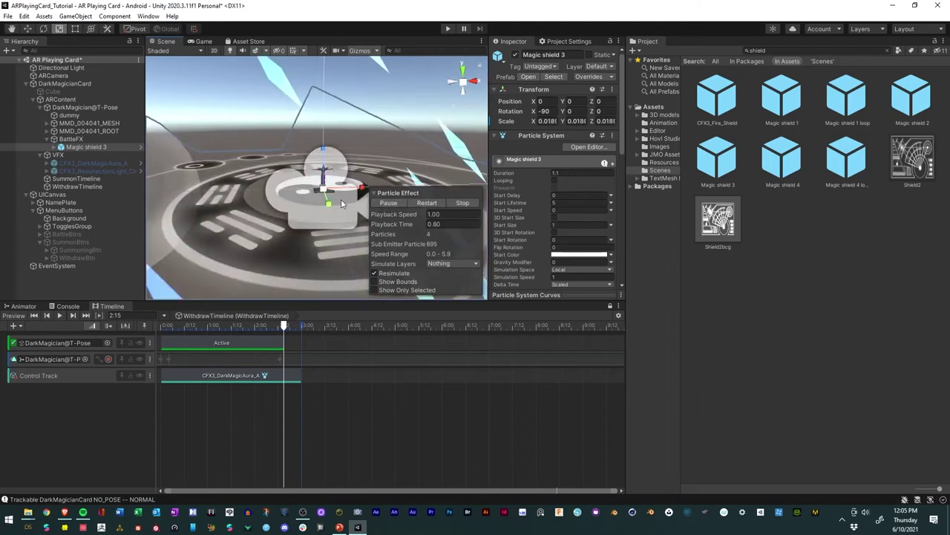
drag(325, 192, 297, 206)
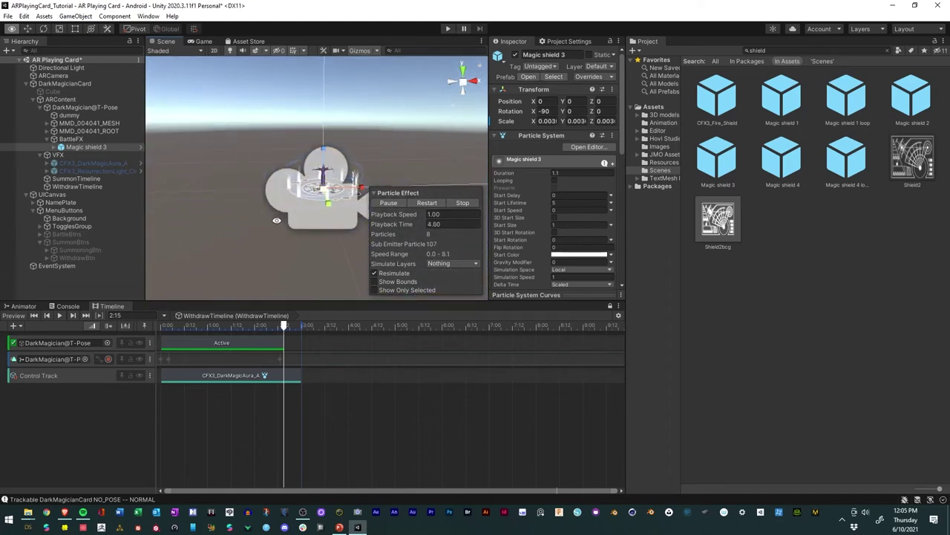
scroll(245, 227, up, 2)
scroll(242, 228, up, 2)
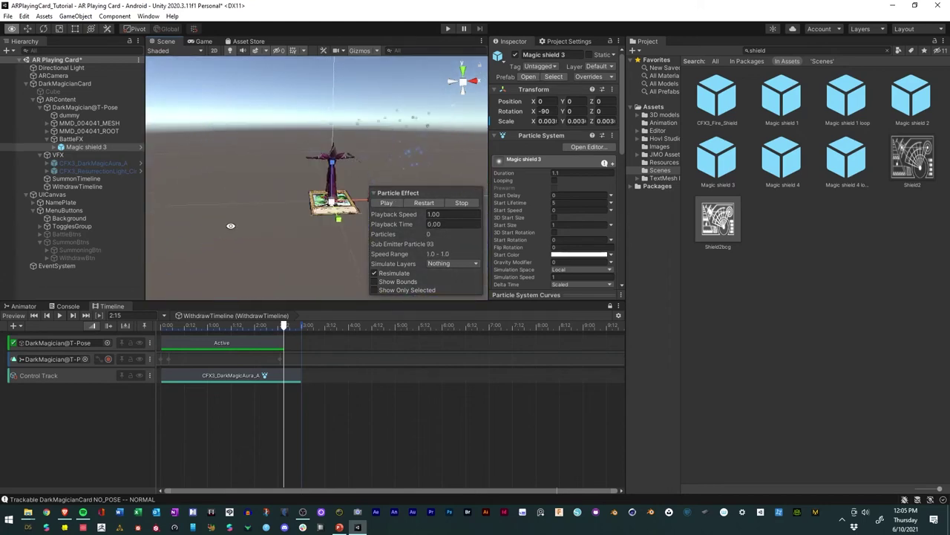
click(386, 204)
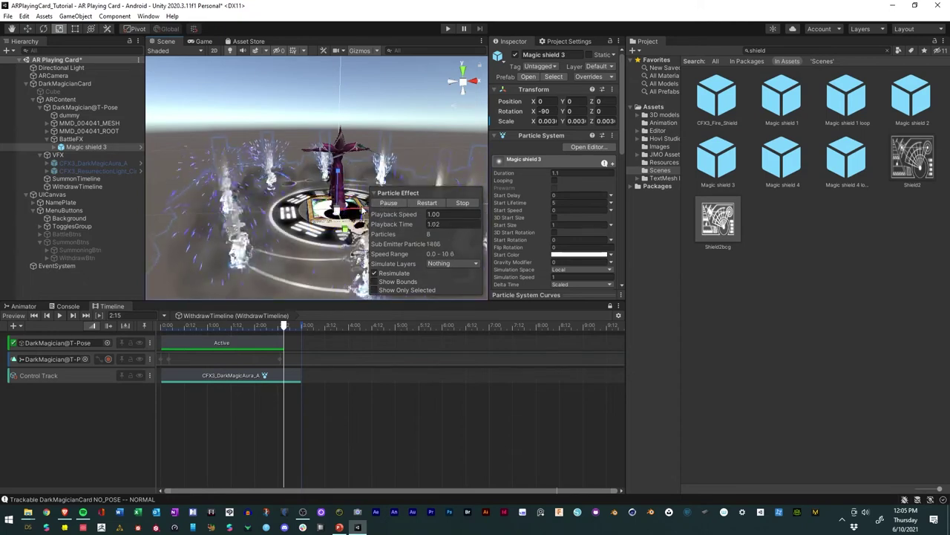
middle_drag(348, 242, 272, 209)
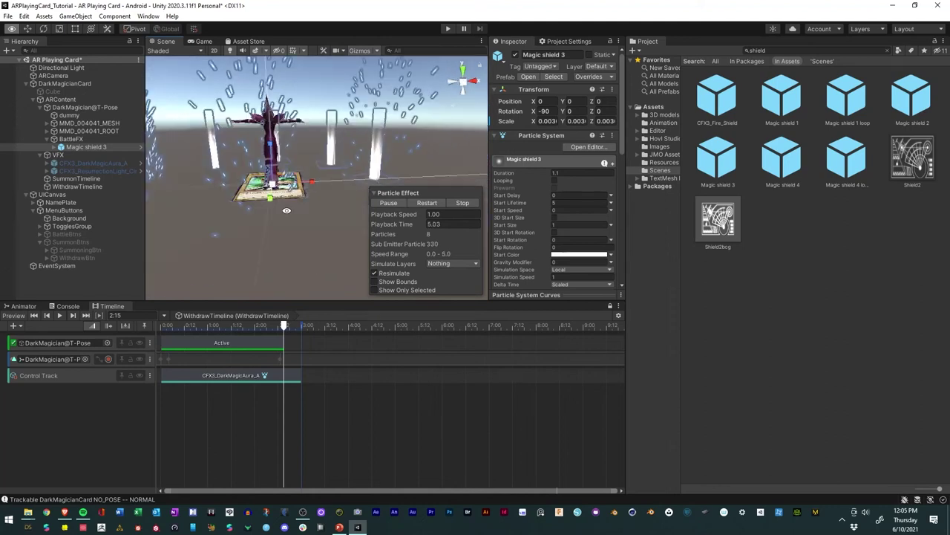
Step: Reset Magic shield 3's scale to 1, and set the parent BattleFX's X, Y and Z scale to 0.003
click(88, 147)
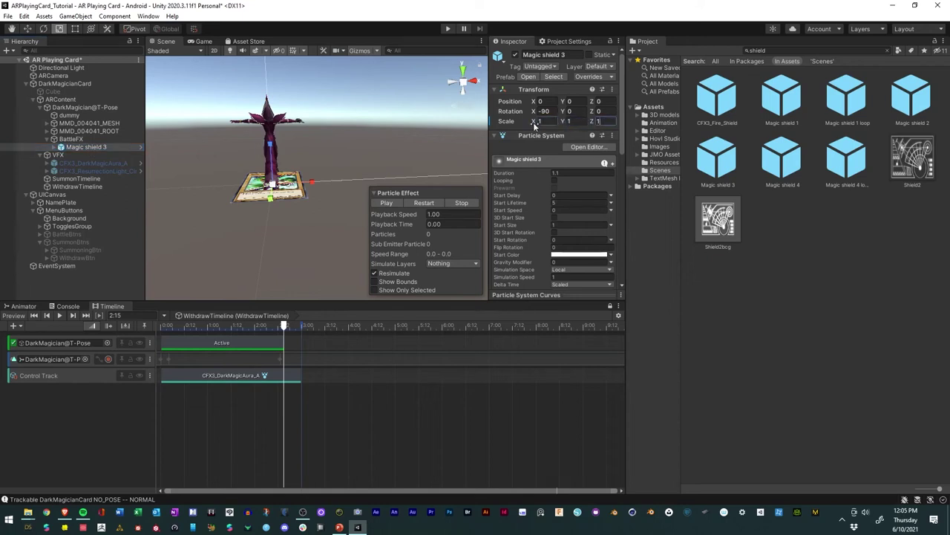
click(72, 140)
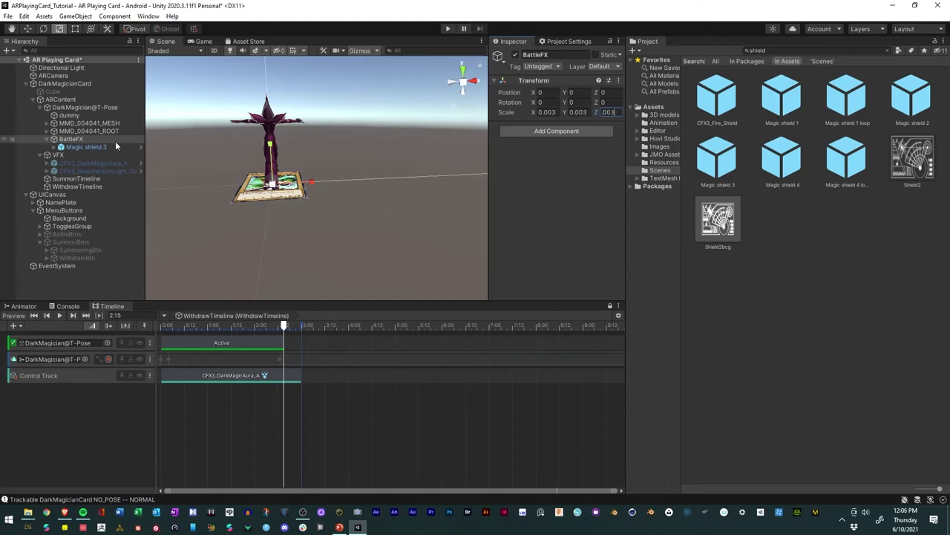
click(115, 146)
click(387, 203)
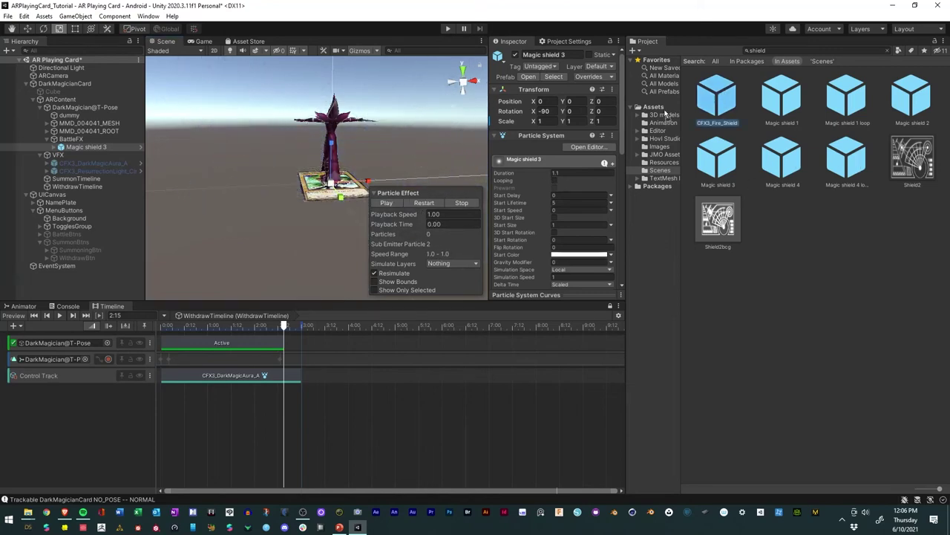
Step: Add the CFX3_Fire_Shield and Magic shield 2 prefabs as children of BattleFX
drag(68, 140, 68, 141)
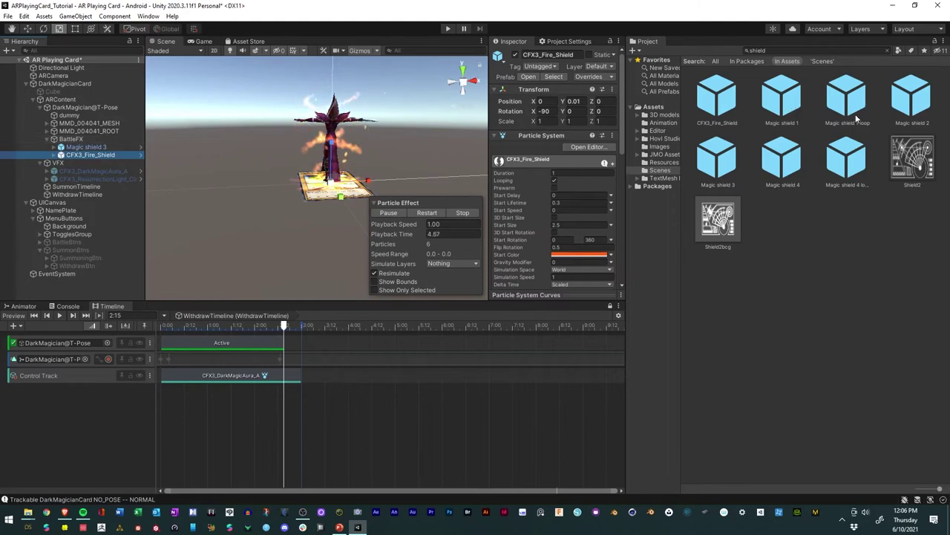
click(917, 101)
drag(918, 102, 67, 141)
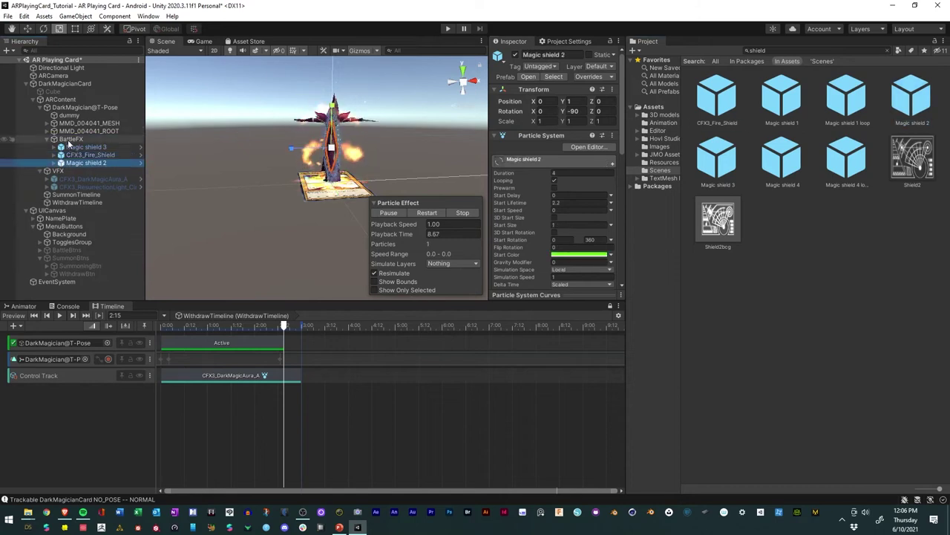
click(89, 154)
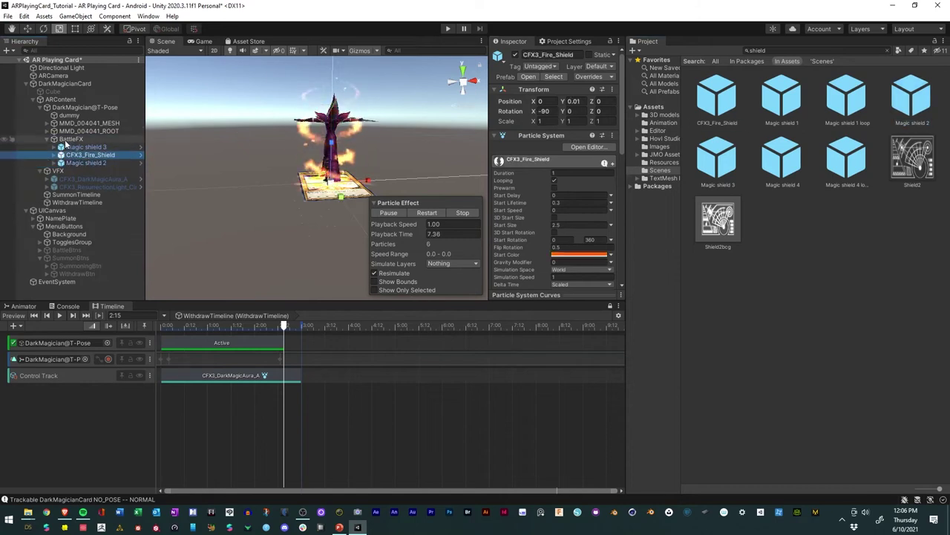
Step: Delete Magic shield 3 from BattleFX, try a fresh copy of it there, and remove that copy too
click(77, 148)
key(Delete)
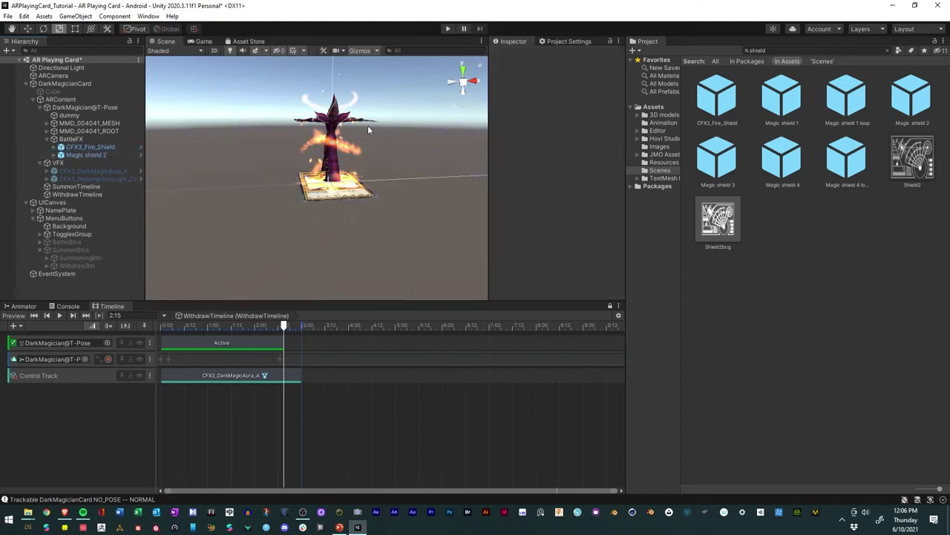
drag(715, 157, 67, 141)
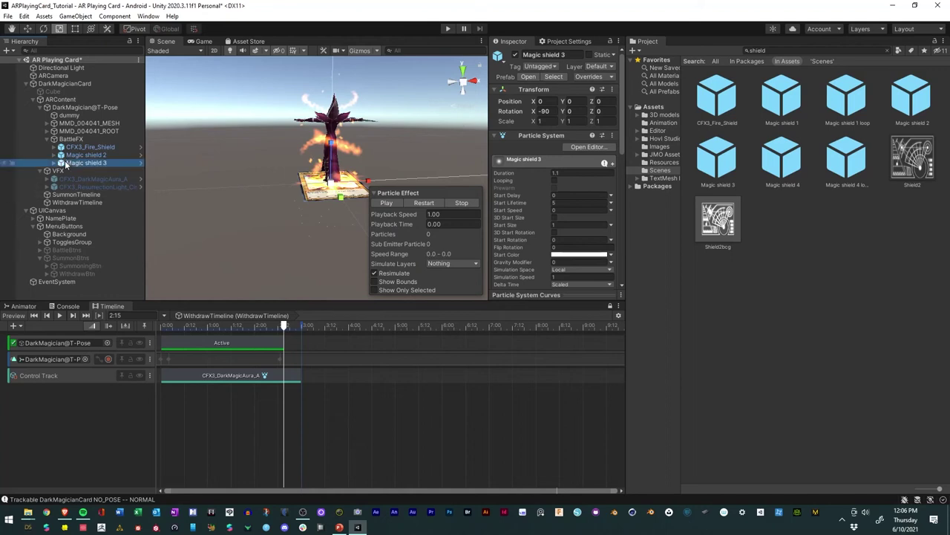
key(Delete)
Step: Add the Magic shield 1 prefab as a child of BattleFX
drag(779, 106, 317, 208)
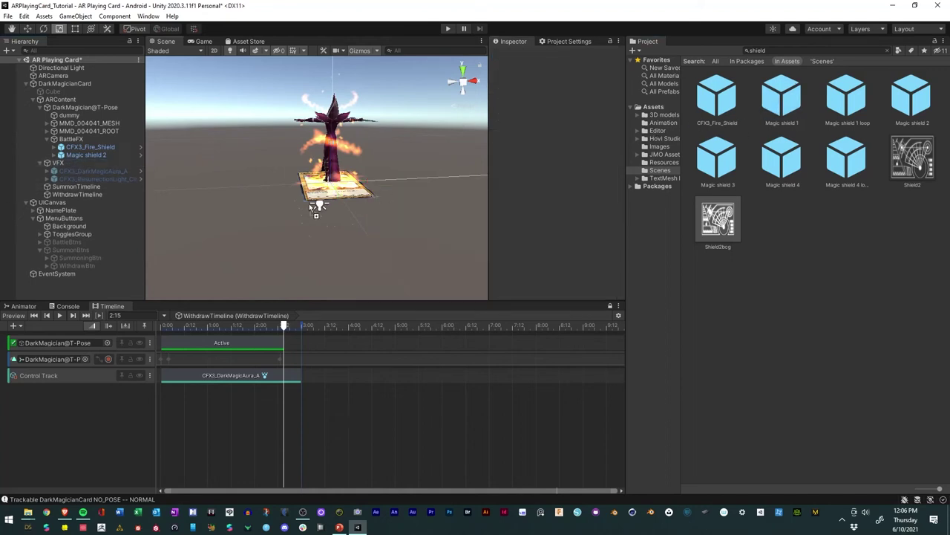
drag(72, 137, 72, 139)
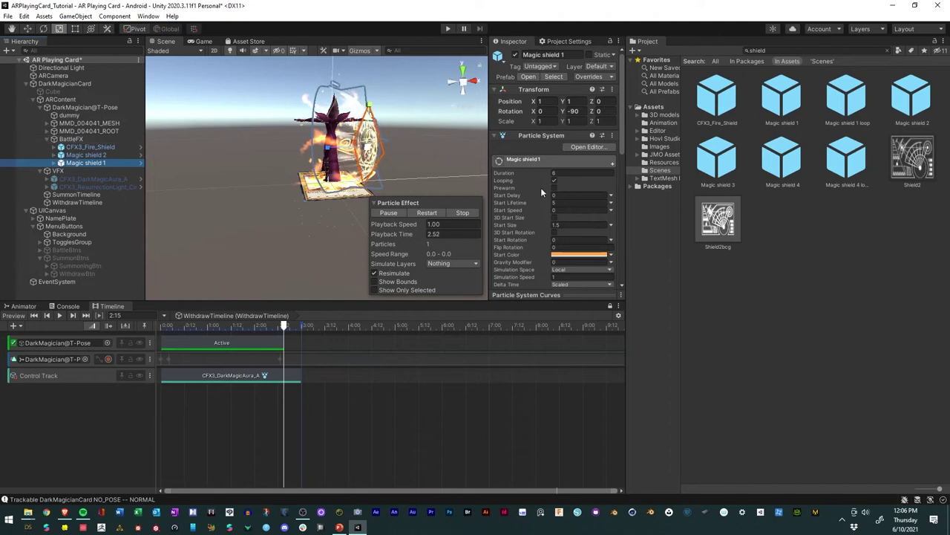
Step: Delete Magic shield 1 from BattleFX and rename the BattleFX object to ShieldFX
click(83, 154)
click(83, 161)
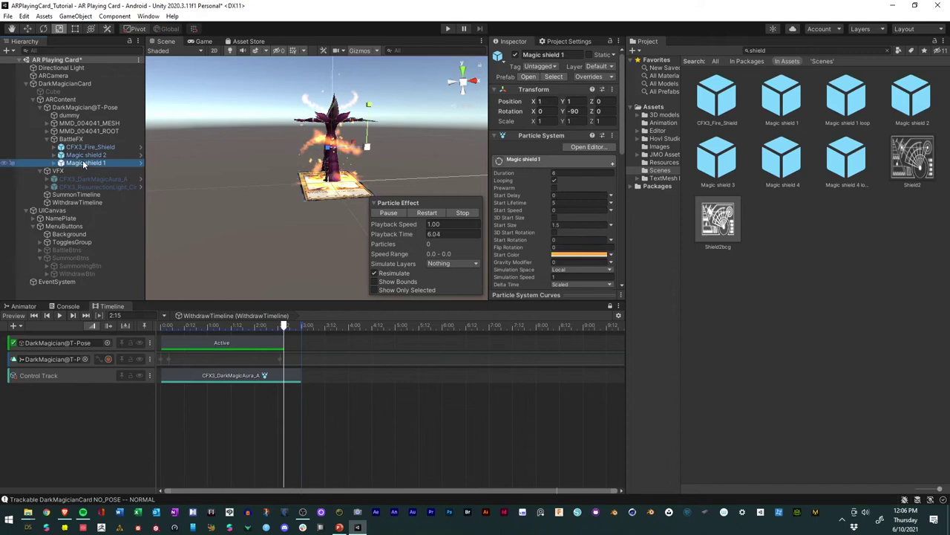
key(Delete)
click(69, 141)
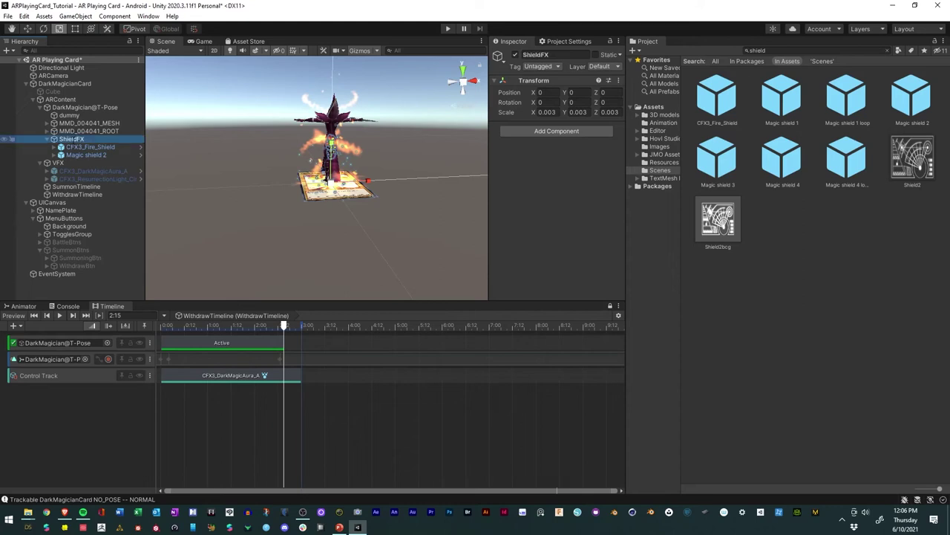
Step: Duplicate ShieldFX, rename the copy AttackFX, and delete the CFX3_Fire_Shield and Magic shield 2 children inside it
right_click(55, 141)
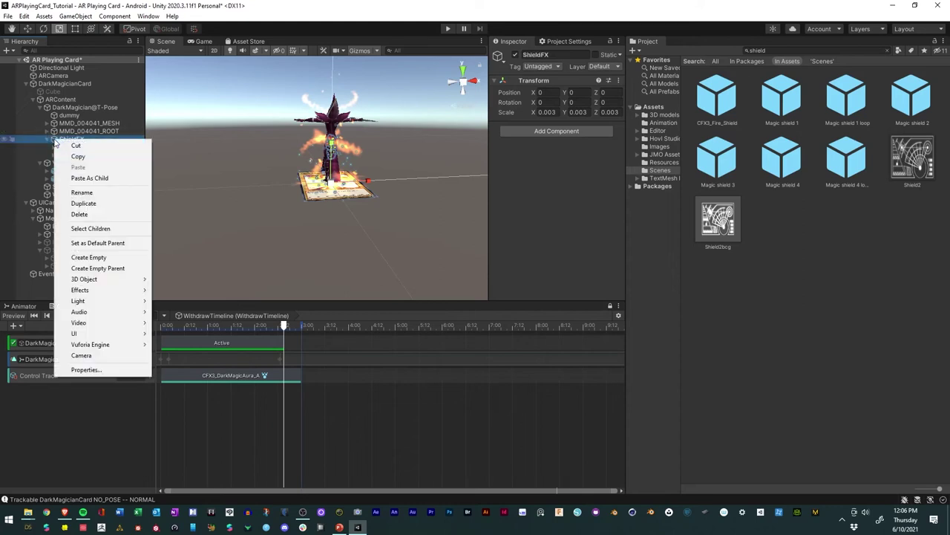
click(74, 201)
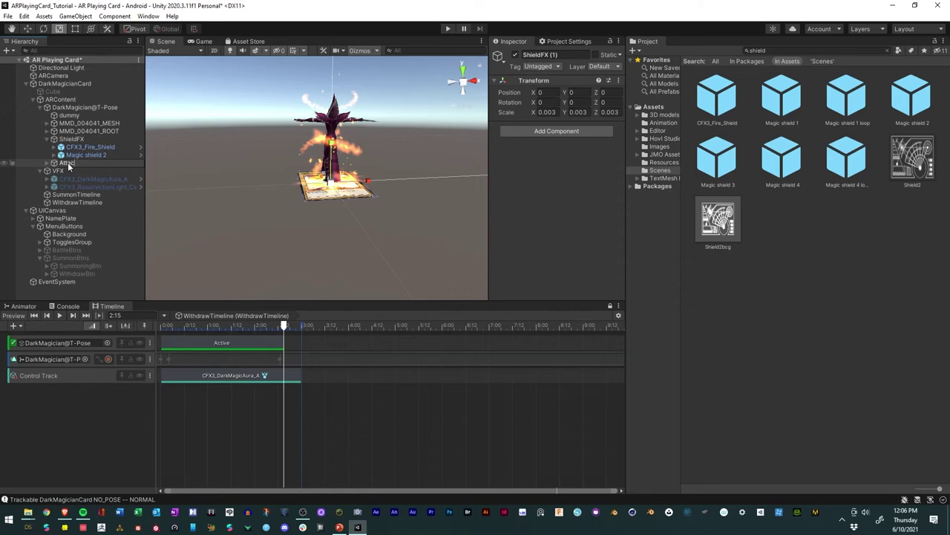
key(Return)
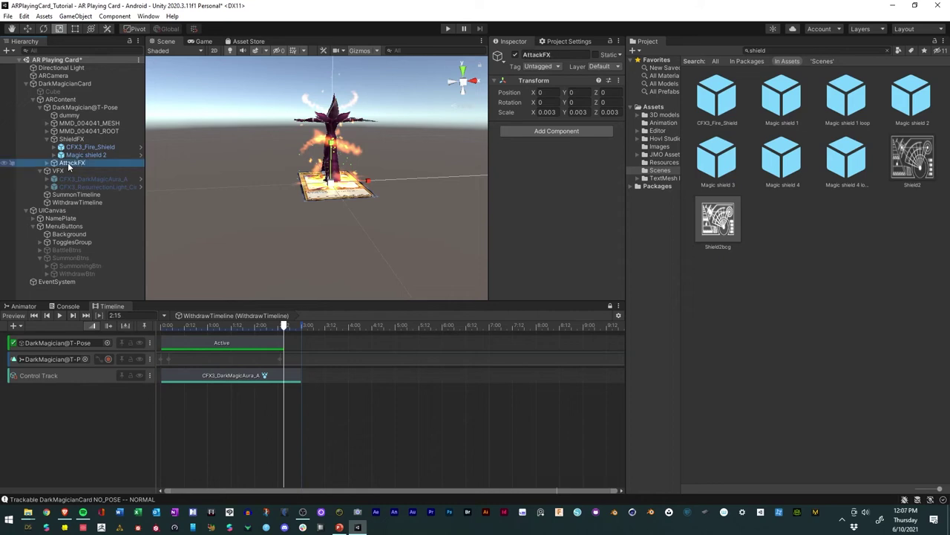
click(46, 162)
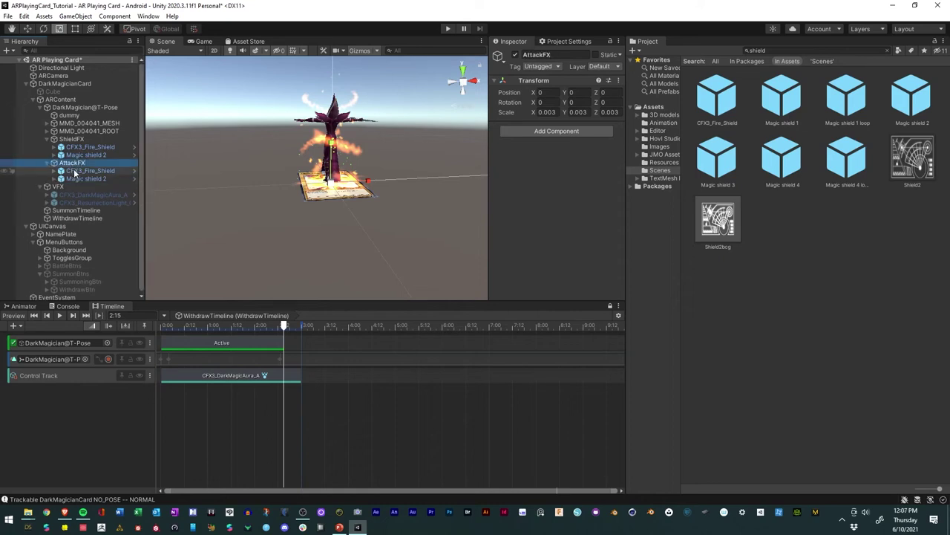
click(74, 171)
key(Delete)
key(Delete)
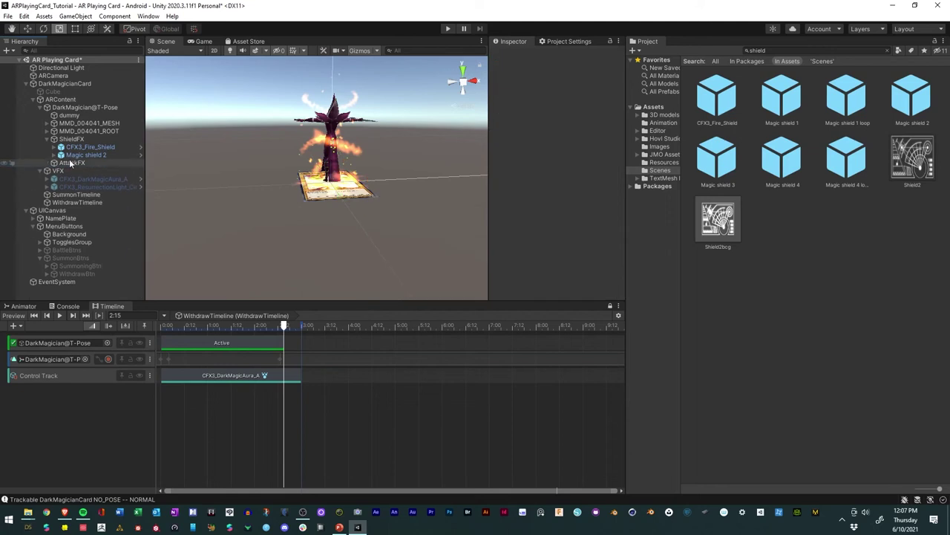
Step: Add the Magic shield 1 prefab as a child of AttackFX and rotate it to about -2.5 degrees around Y
click(90, 163)
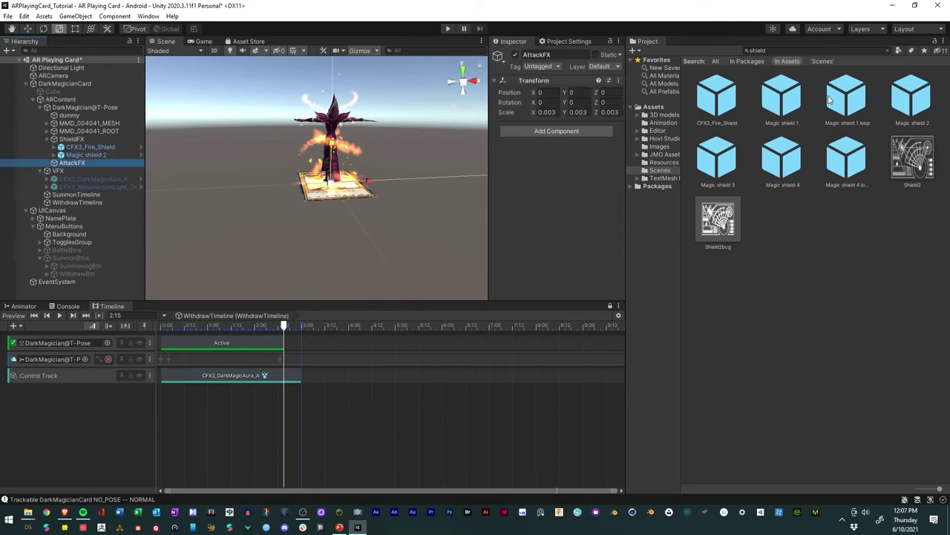
drag(799, 104, 67, 166)
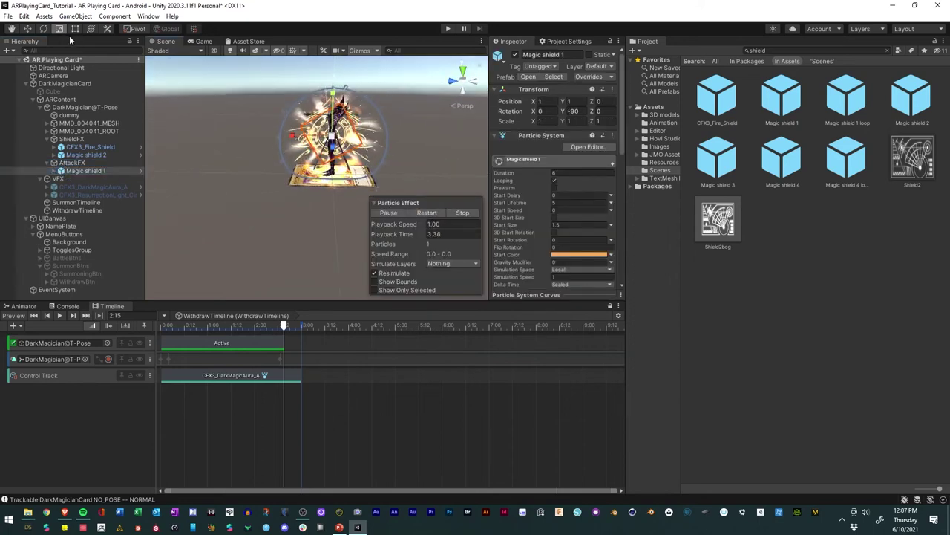
click(43, 29)
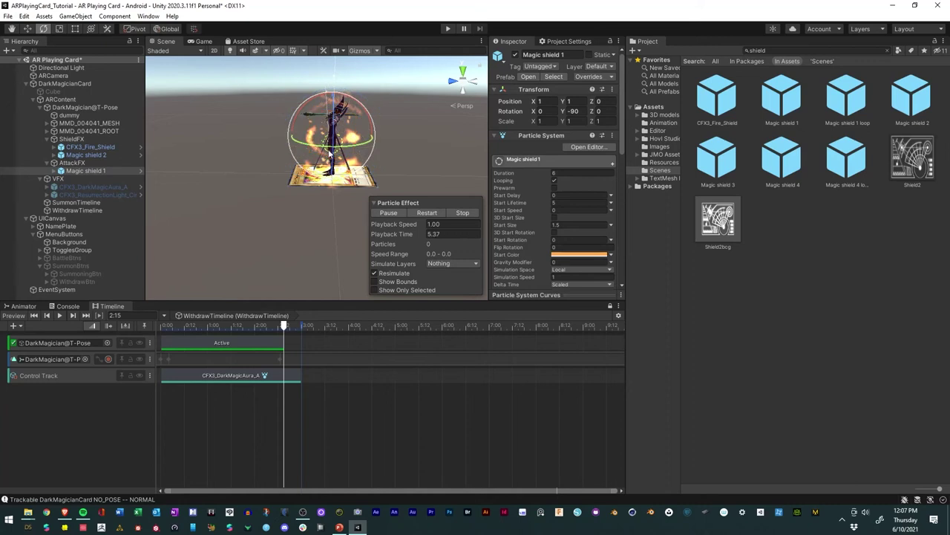
drag(352, 148, 274, 139)
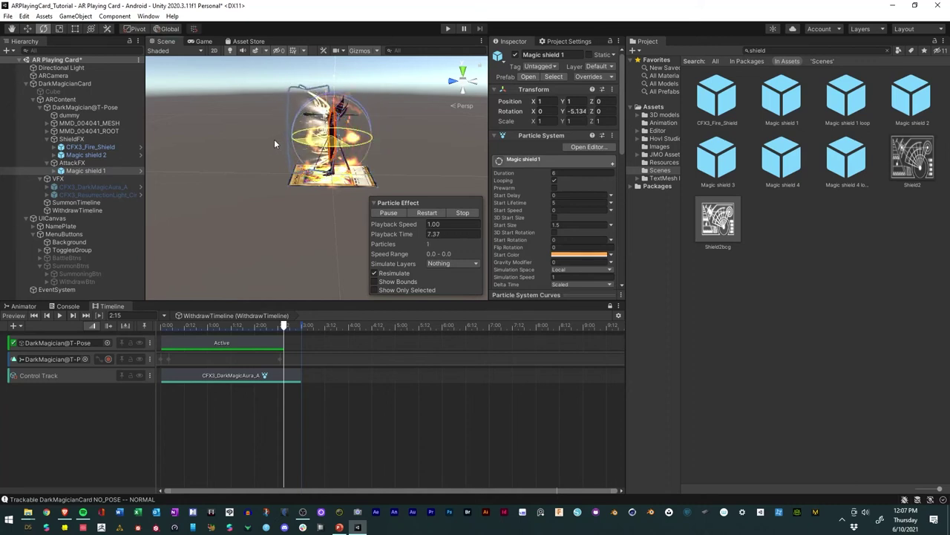
Step: Move Magic shield 1 in front of the magician to about X -0.23, Y 1.28, Z 0.83
key(w)
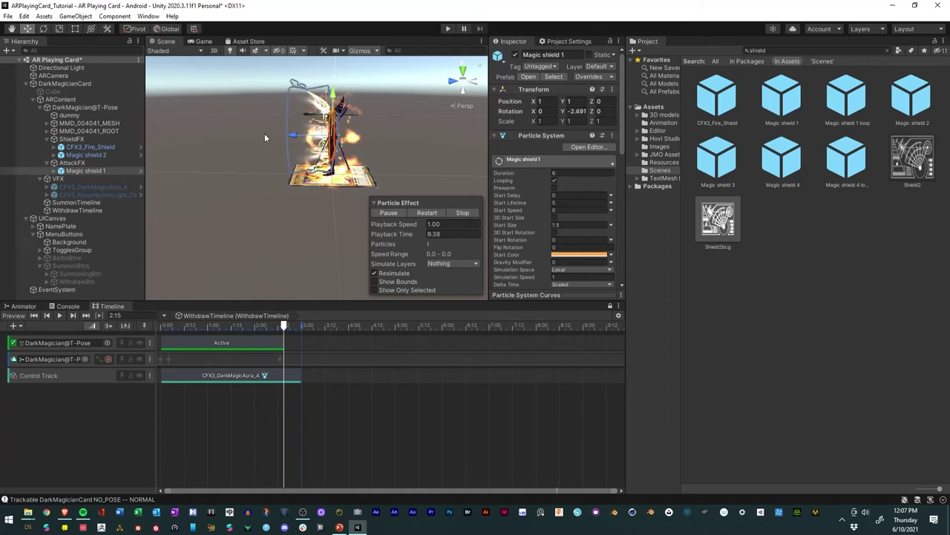
drag(287, 135, 267, 135)
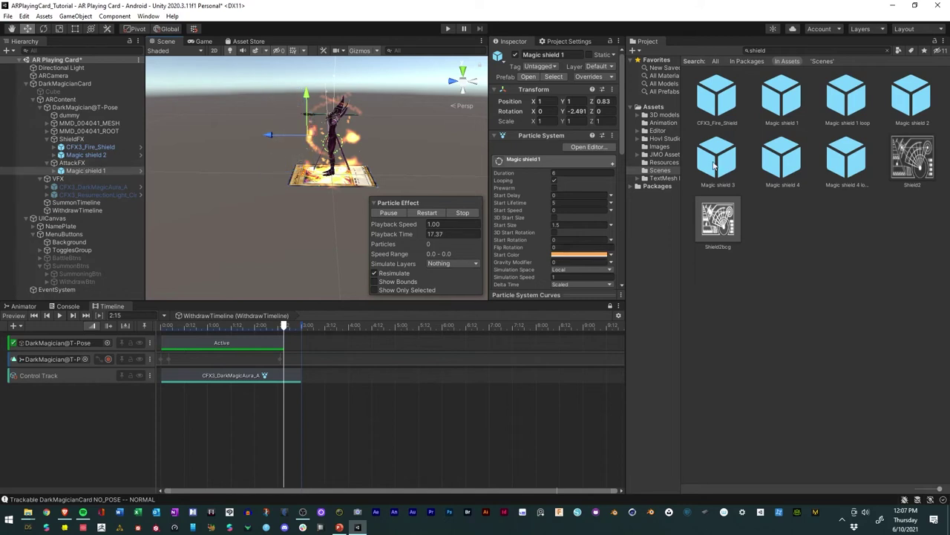
click(757, 50)
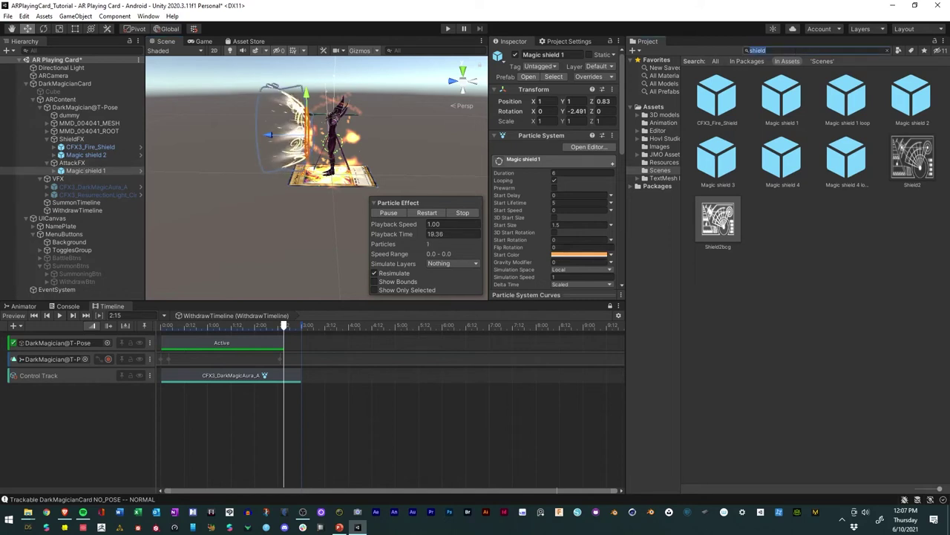
click(302, 511)
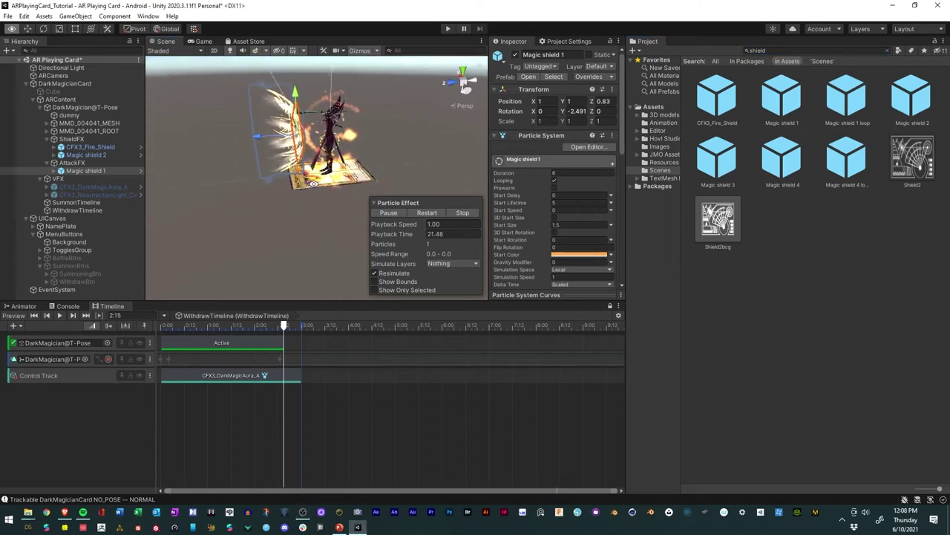
key(w)
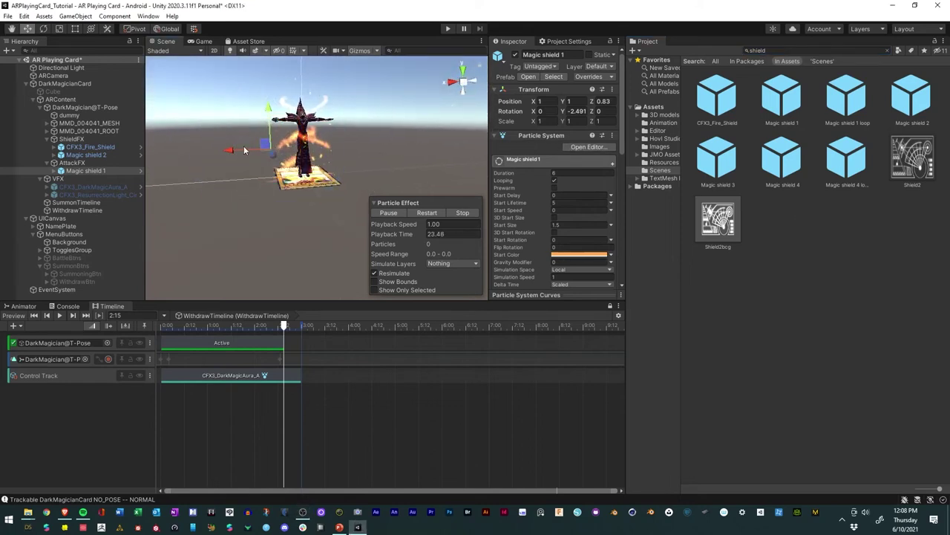
drag(227, 159, 271, 155)
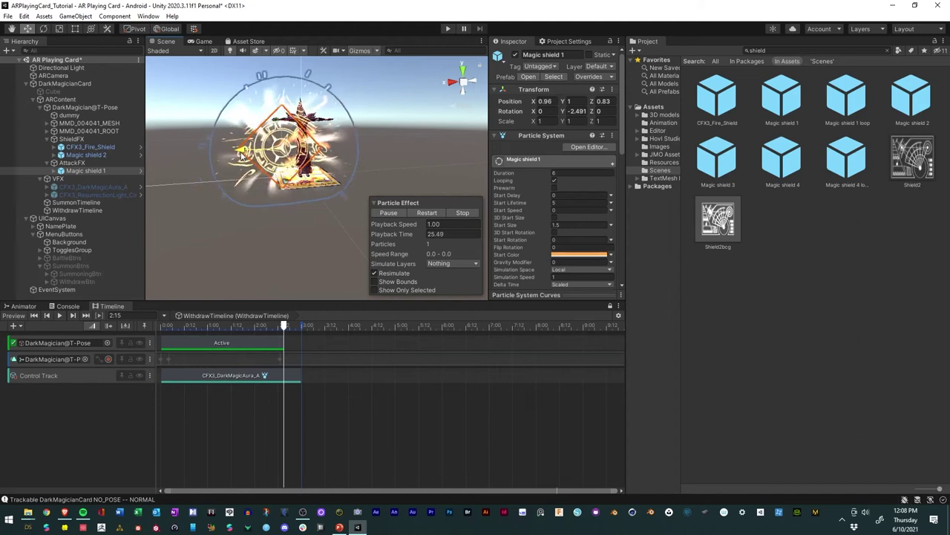
drag(271, 156, 236, 158)
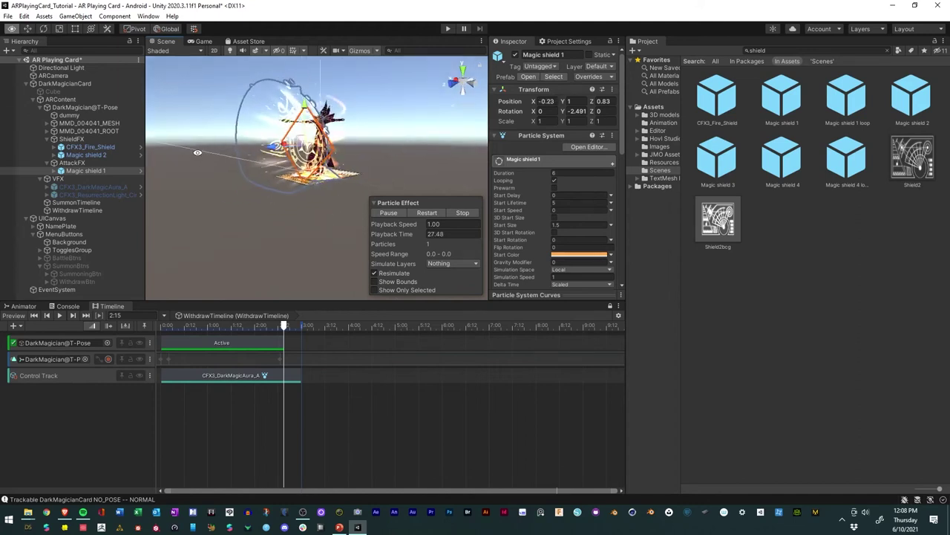
double_click(106, 175)
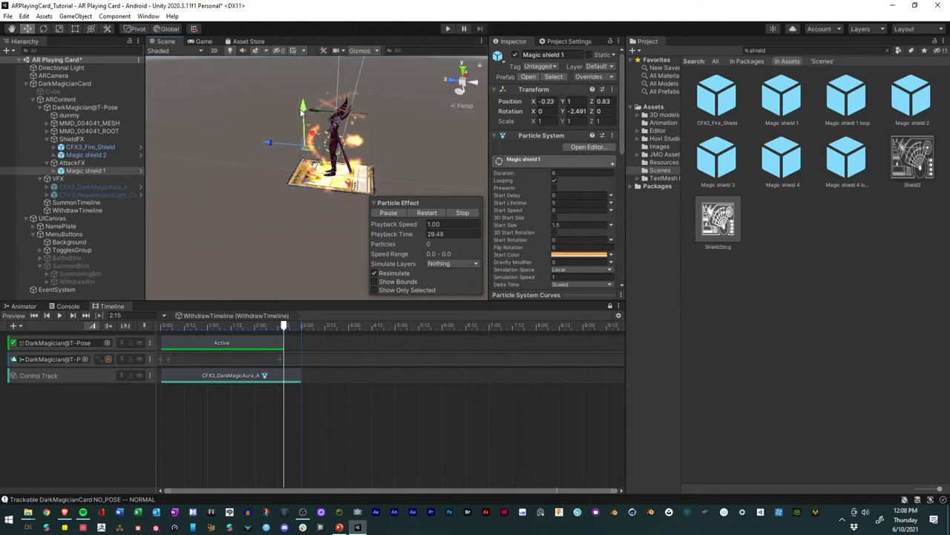
drag(305, 104, 305, 98)
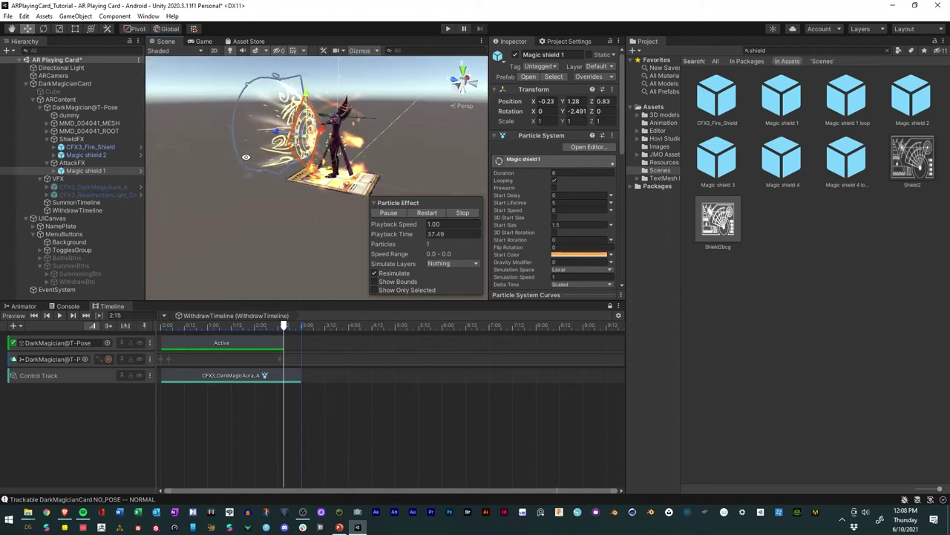
Step: Save the scene and reactivate the DarkMagician@T-Pose object
click(9, 16)
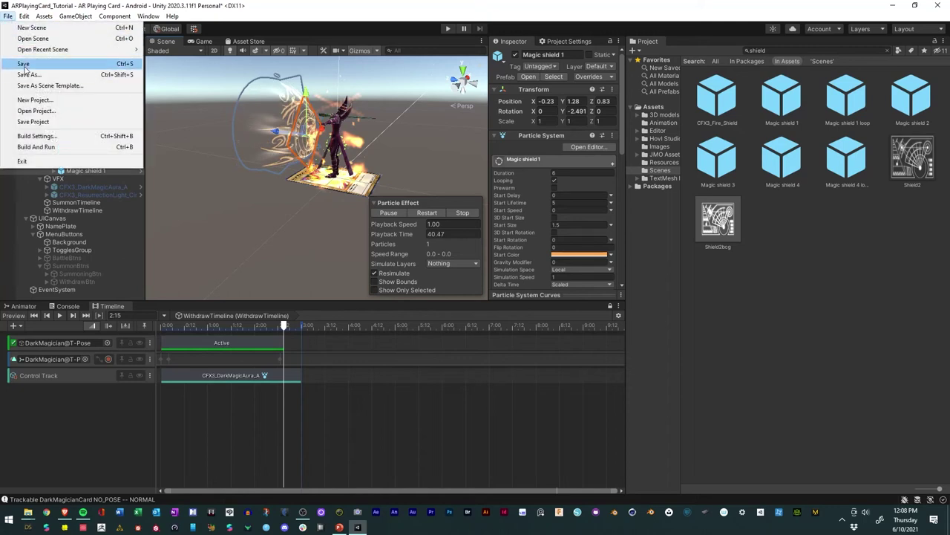
click(22, 67)
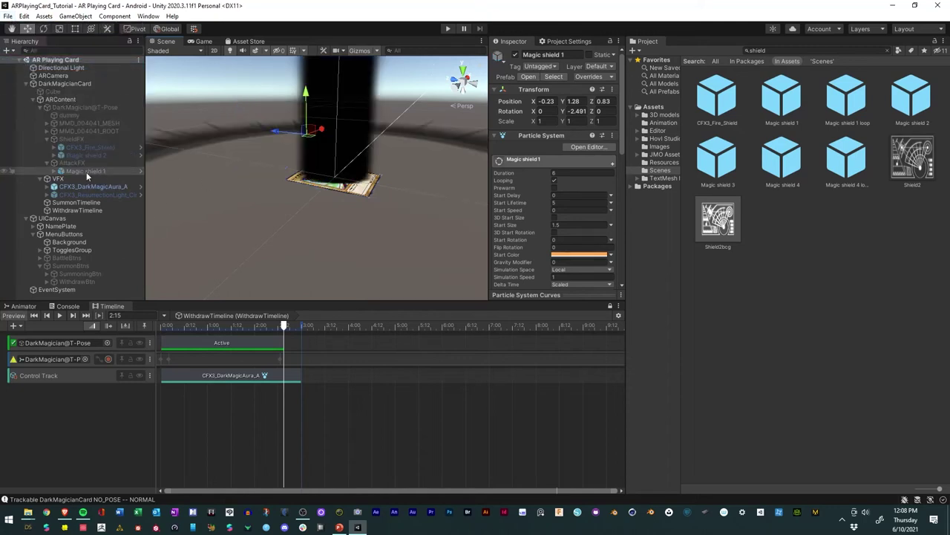
click(74, 109)
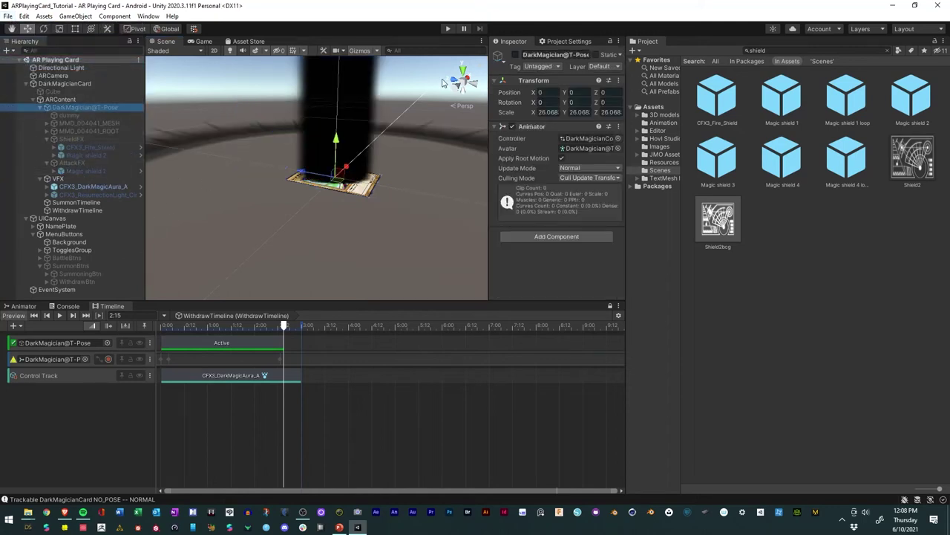
click(515, 56)
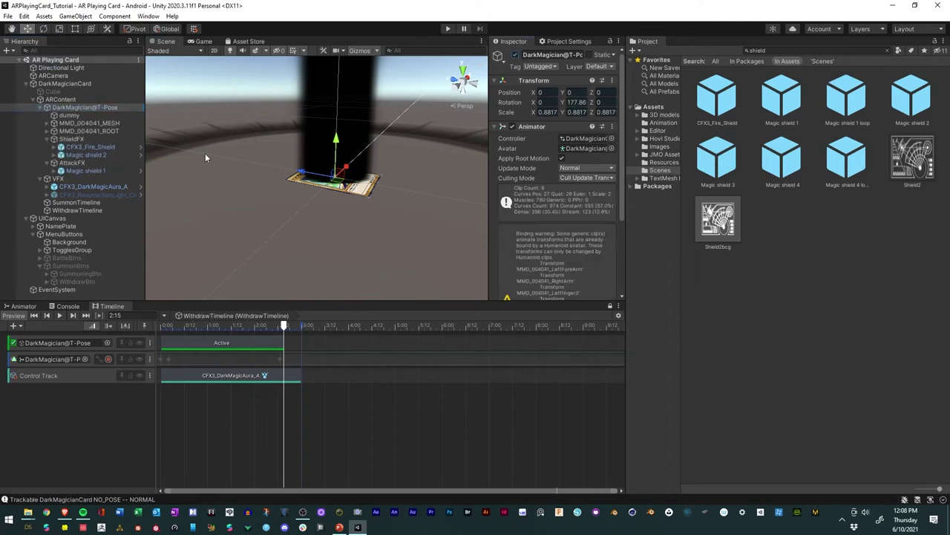
Step: Move the WithdrawTimeline playhead to 3:13 and unlock the timeline view with DarkMagician@T-Pose selected to leave the preview
click(88, 157)
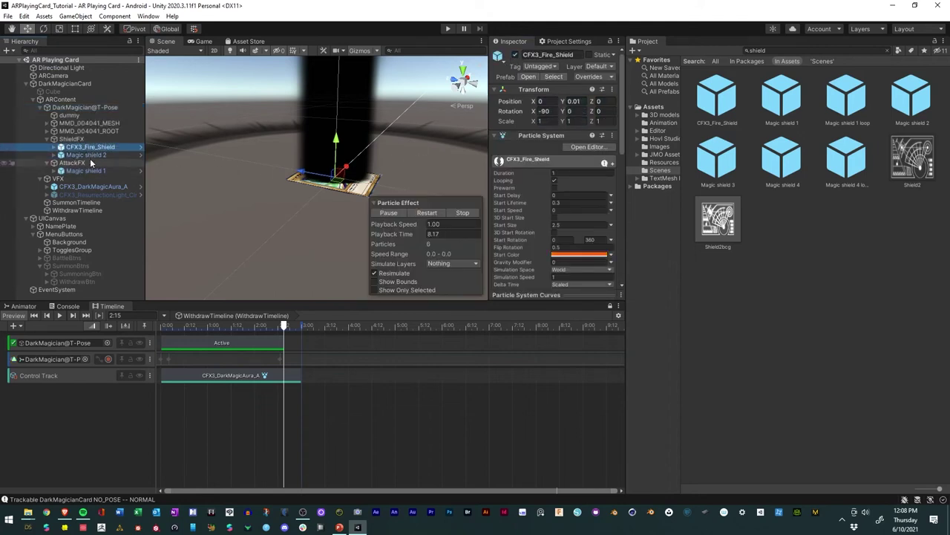
click(87, 164)
click(88, 171)
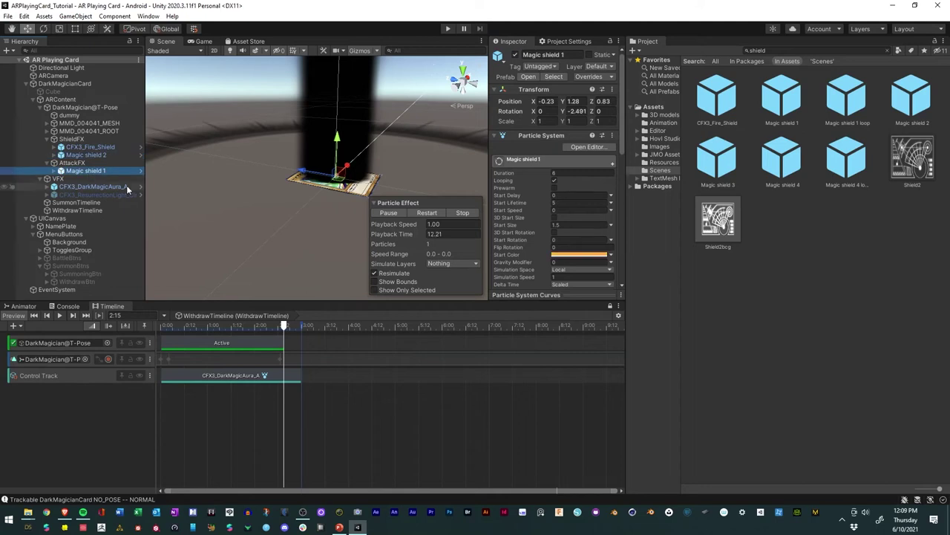
click(88, 188)
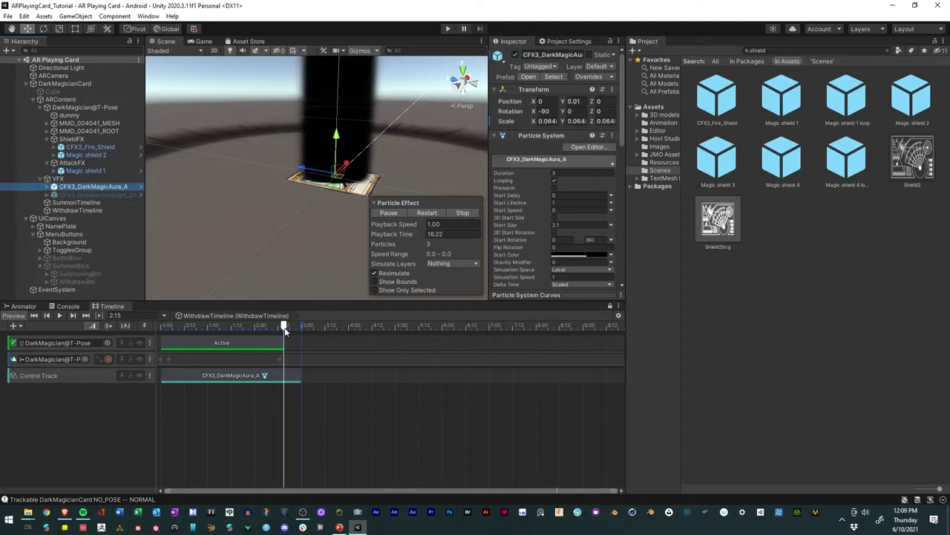
drag(284, 326, 327, 331)
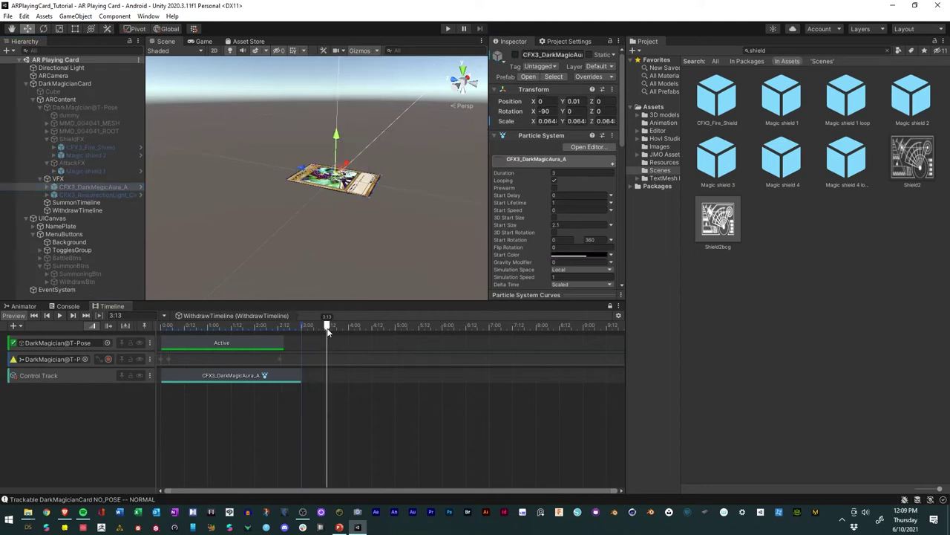
click(86, 108)
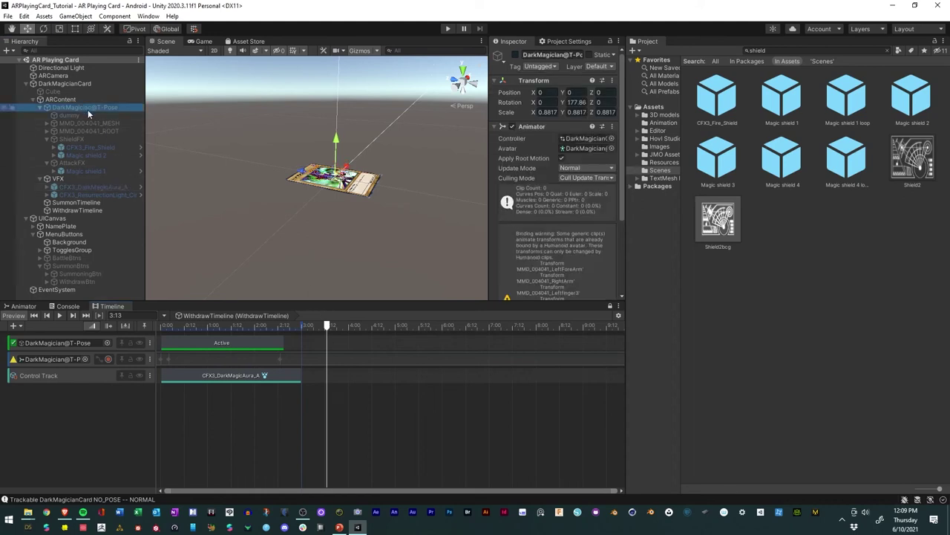
click(610, 306)
Step: Preview the Magic shield 1, Magic shield 2 and CFX3_Fire_Shield effects around the magician
click(104, 171)
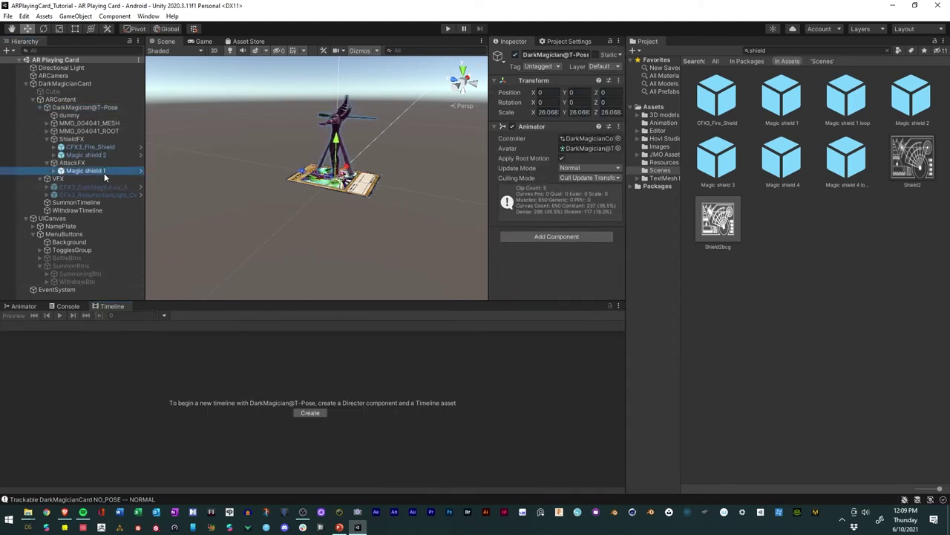
click(85, 155)
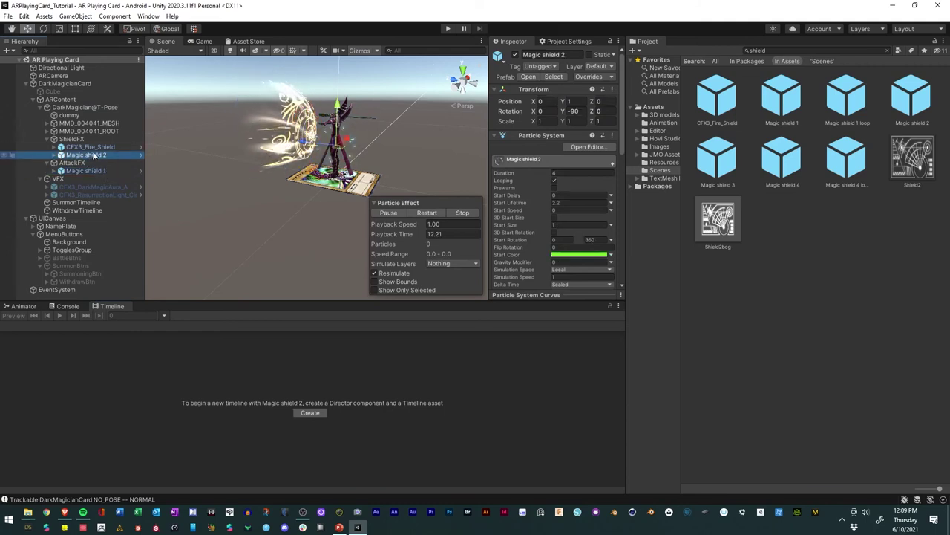
click(87, 147)
click(86, 155)
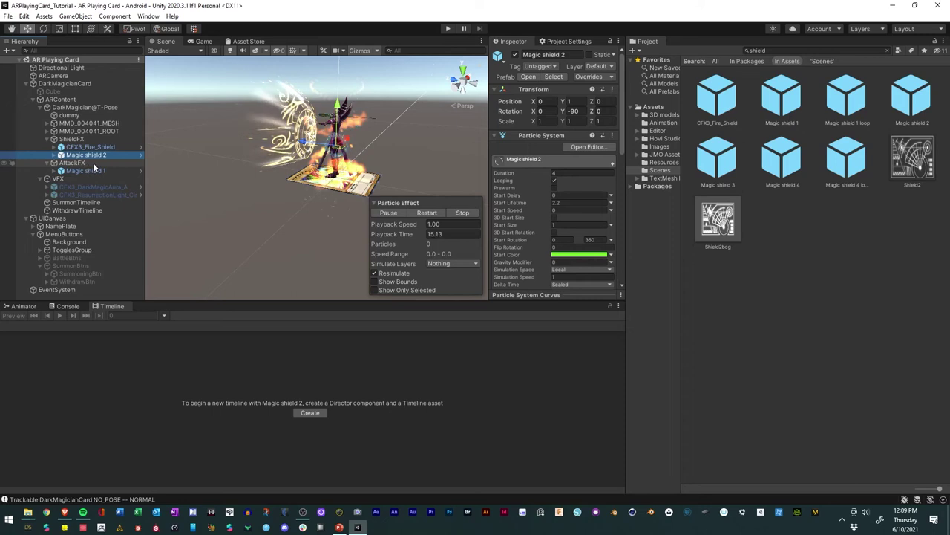
click(85, 149)
click(83, 155)
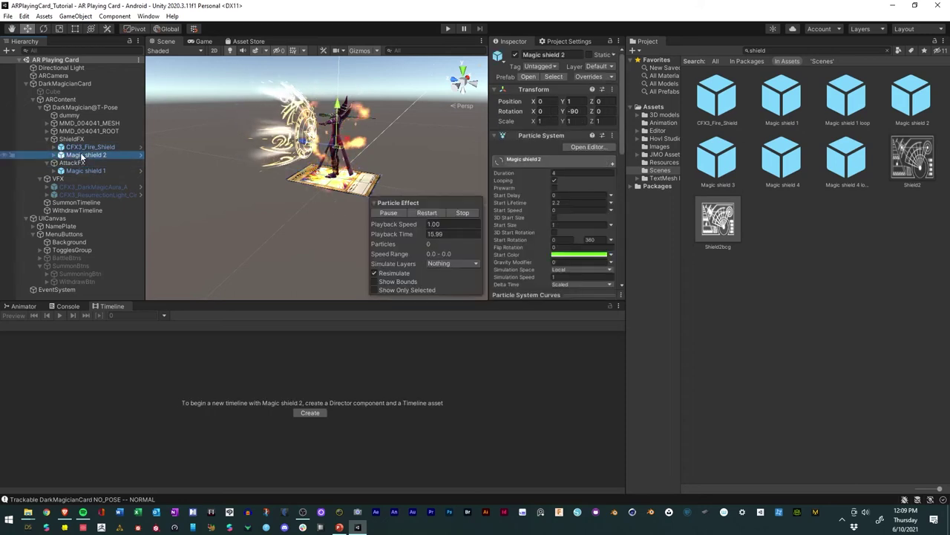
Step: Replace Magic shield 2 under ShieldFX with the Magic shield 3 prefab
alt+drag(177, 117, 194, 97)
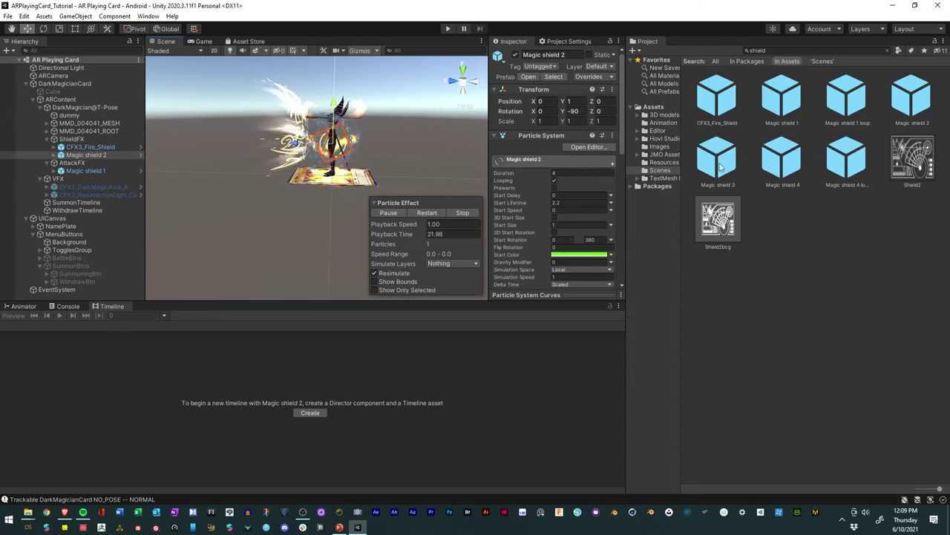
click(81, 155)
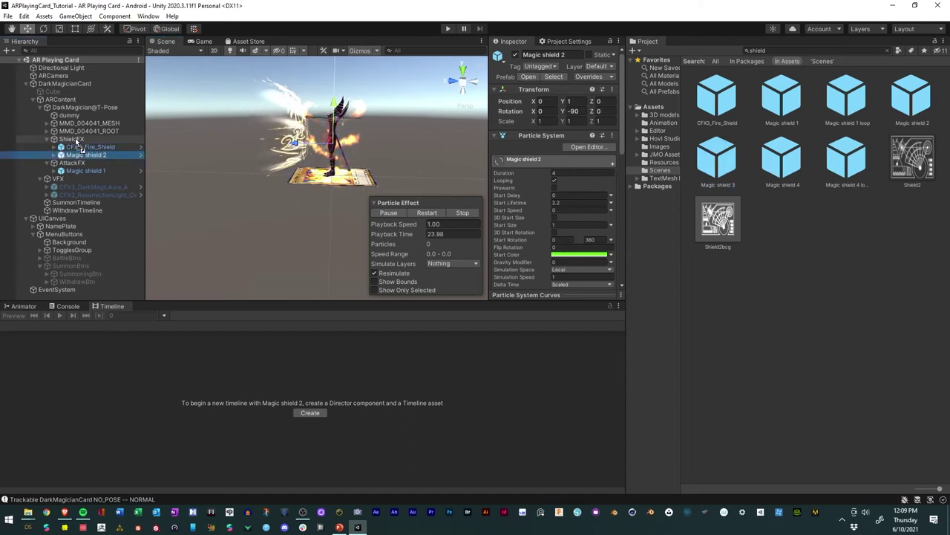
drag(717, 159, 95, 154)
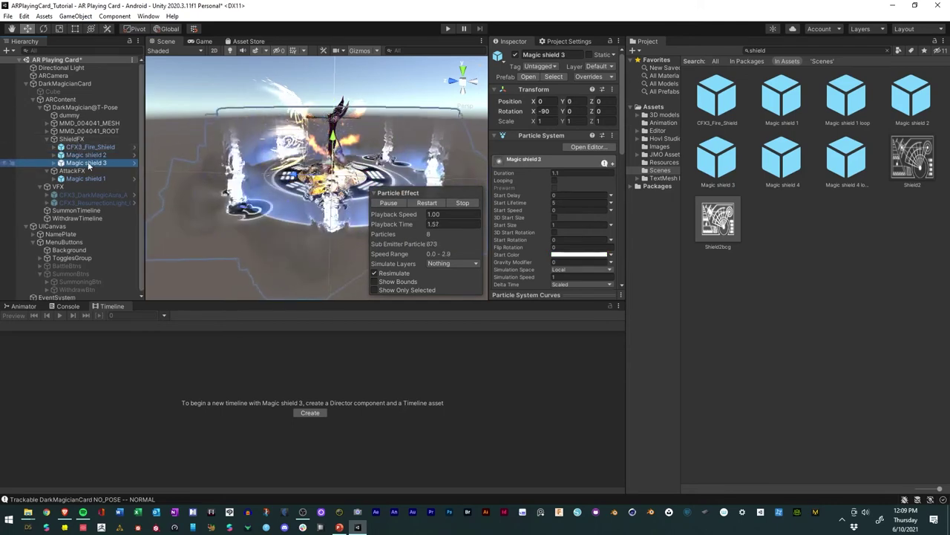
key(Delete)
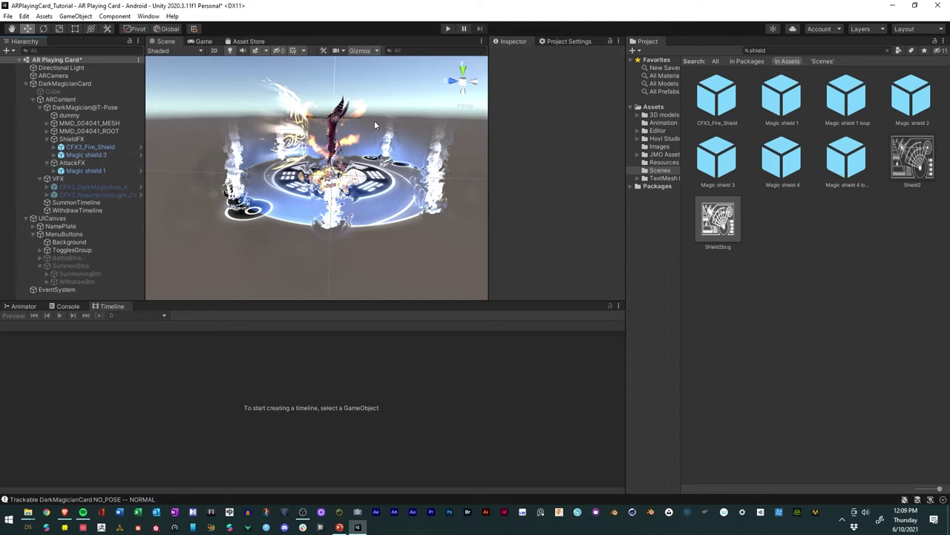
Step: Try out the Magic shield 4 prefab under ShieldFX and delete it again
drag(793, 165, 65, 141)
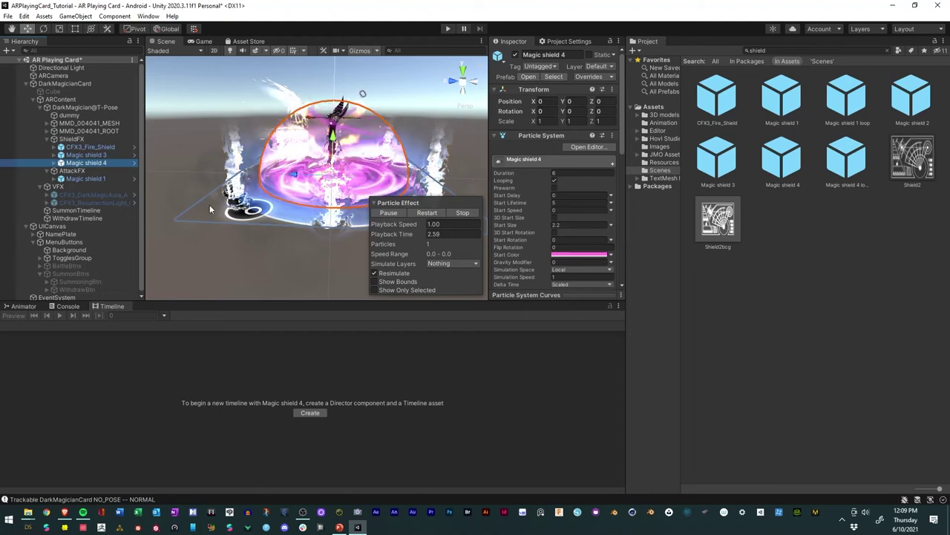
click(95, 156)
click(94, 162)
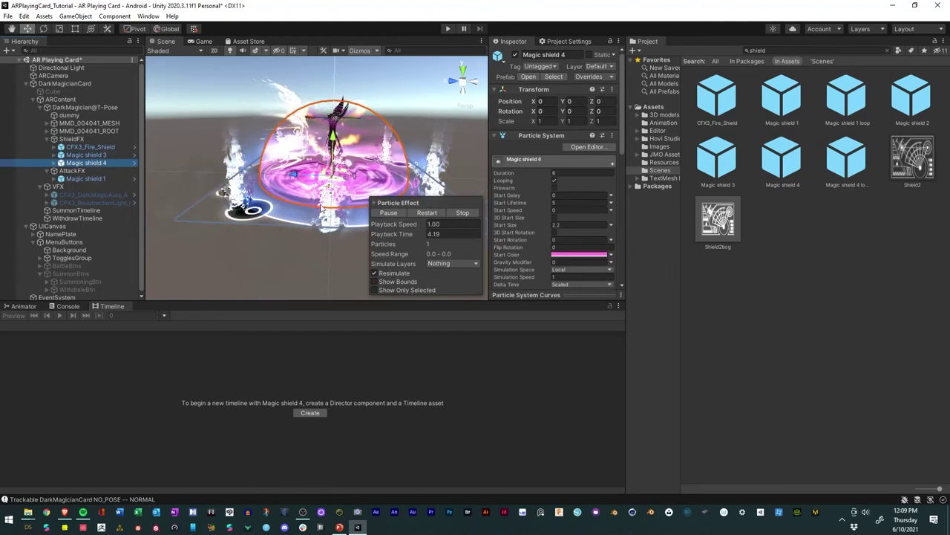
key(Delete)
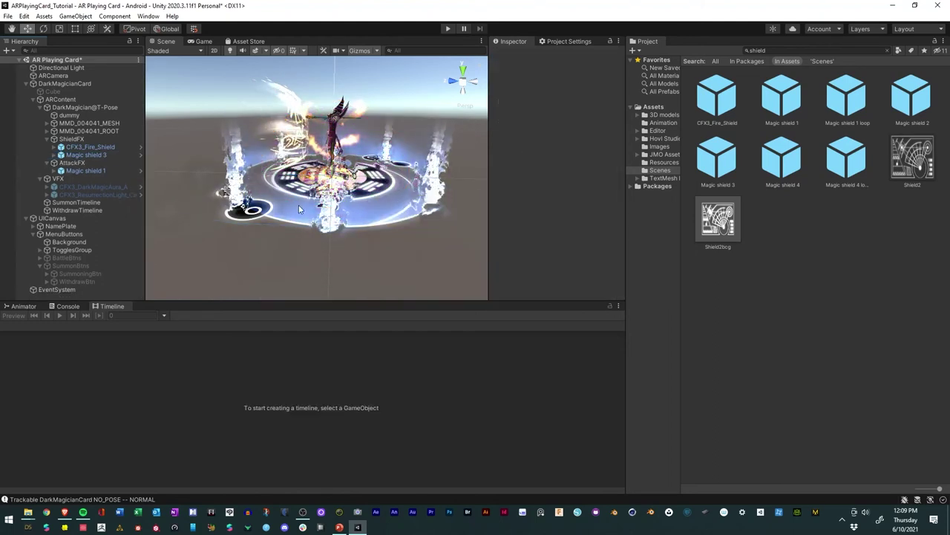
Step: Preview the CFX3_Fire_Shield and Magic shield 3 effects under ShieldFX
click(82, 155)
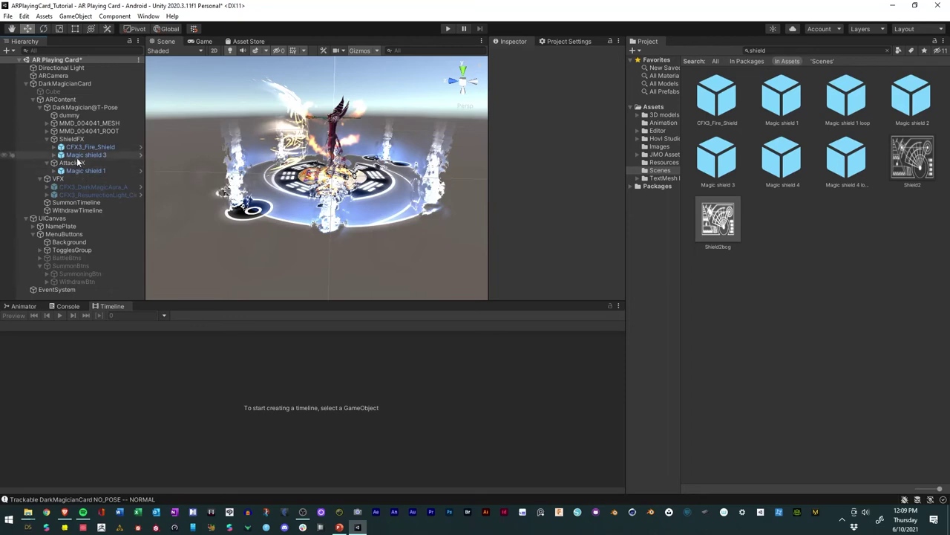
click(85, 147)
click(80, 155)
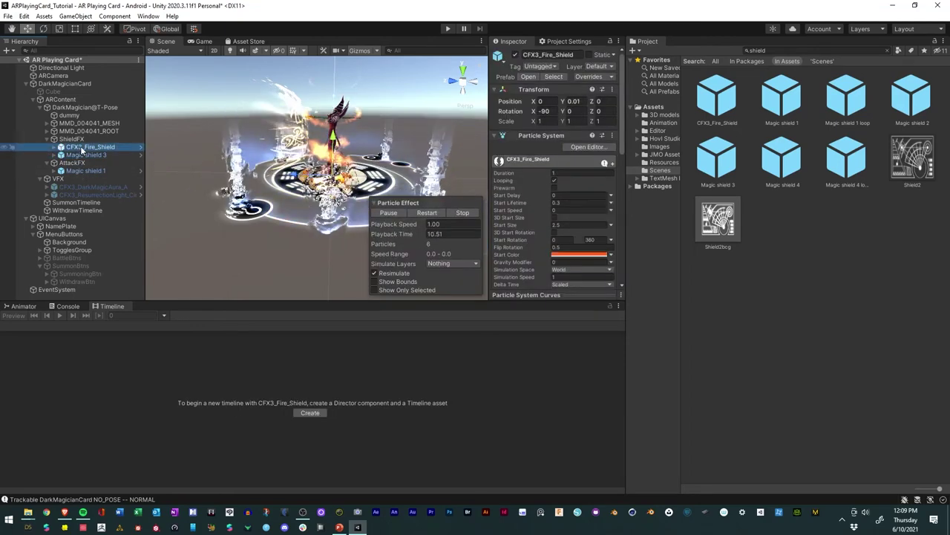
key(Left)
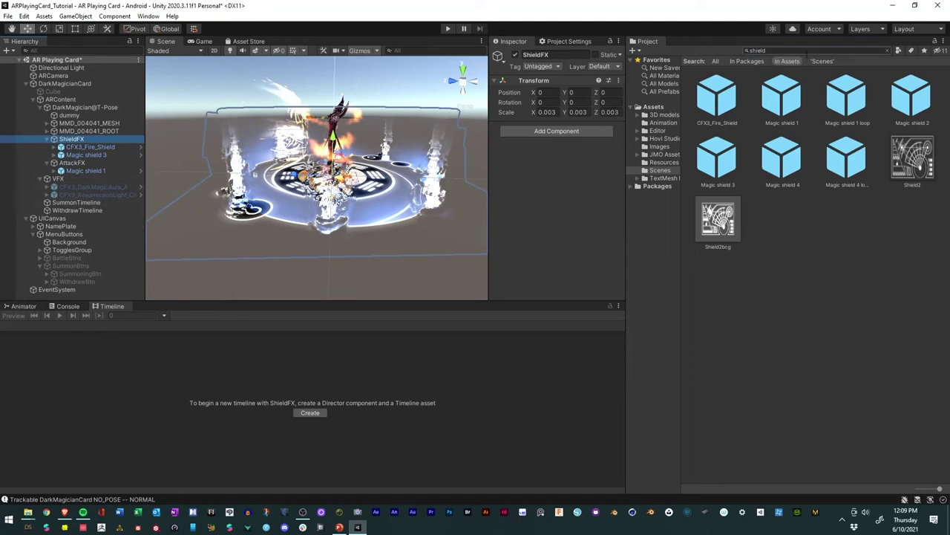
Step: Search the project assets for "project", try adding the Projectile 1 prefab under AttackFX, and undo the addition
text(project)
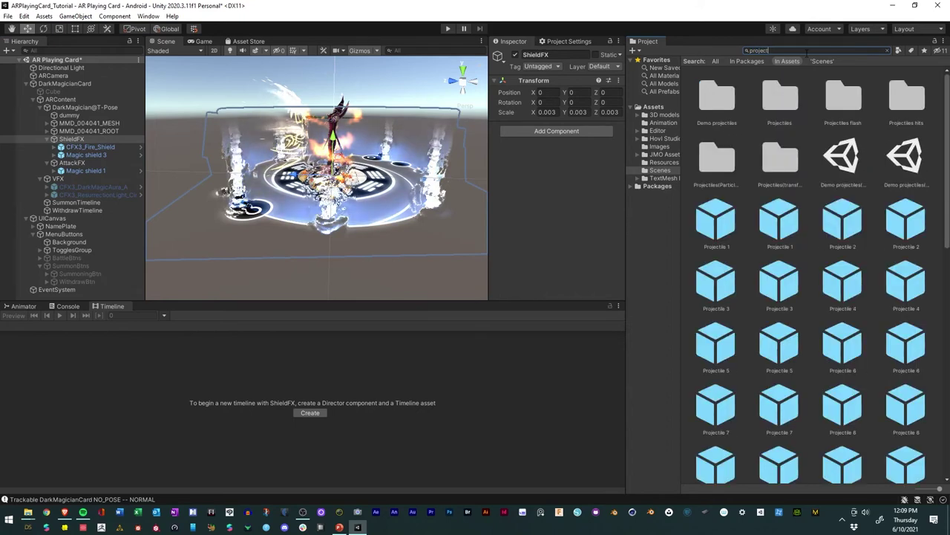
click(716, 221)
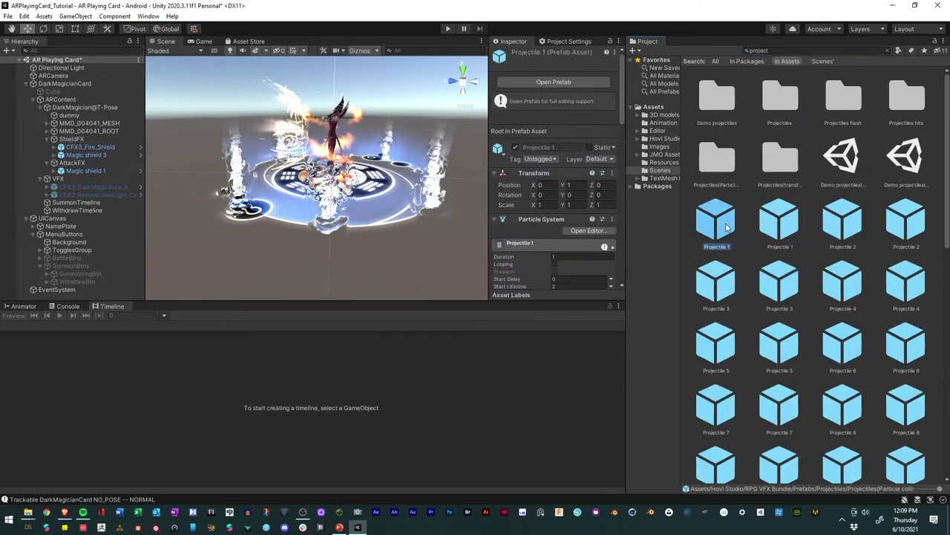
drag(726, 226, 74, 165)
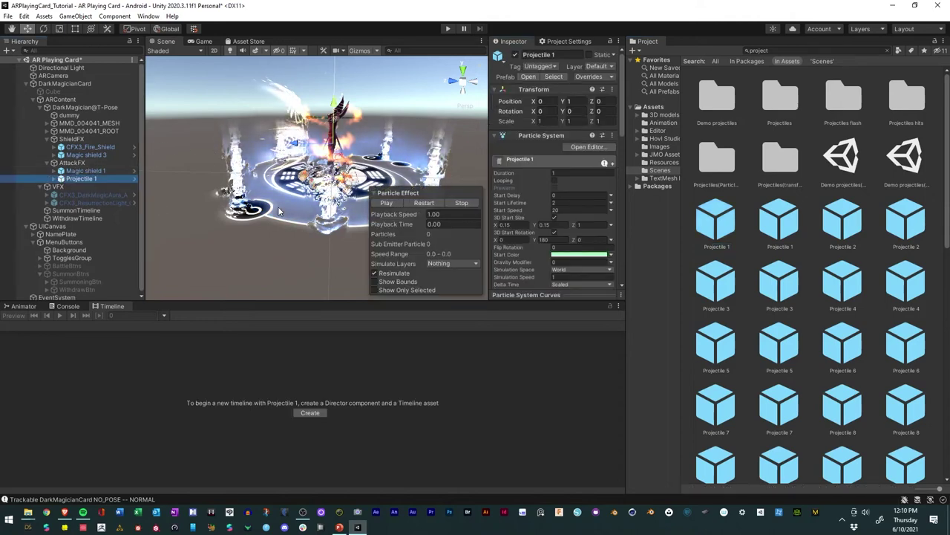
key(ctrl+z)
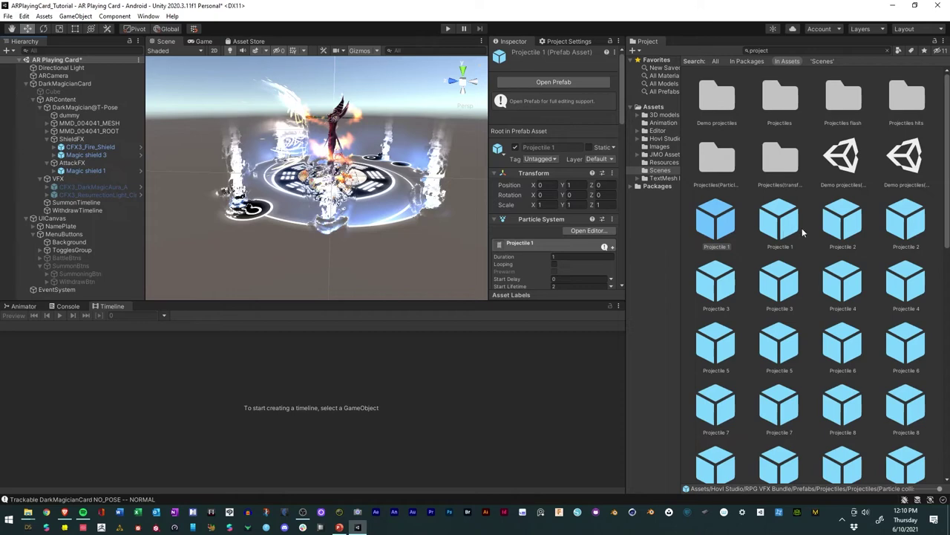
Step: Save the AR Playing Card scene, enlarge the asset browser and open the Demo projectiles(Standard) scene
click(8, 16)
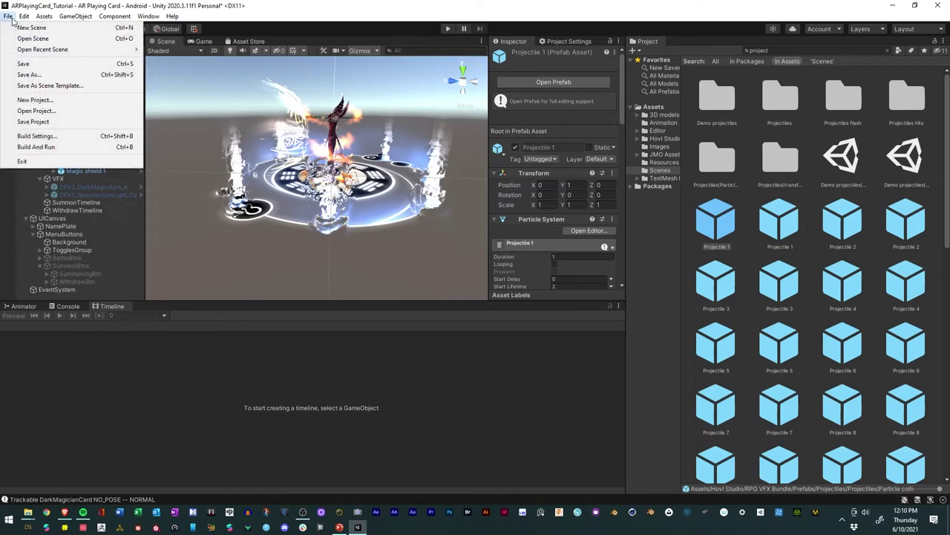
click(24, 64)
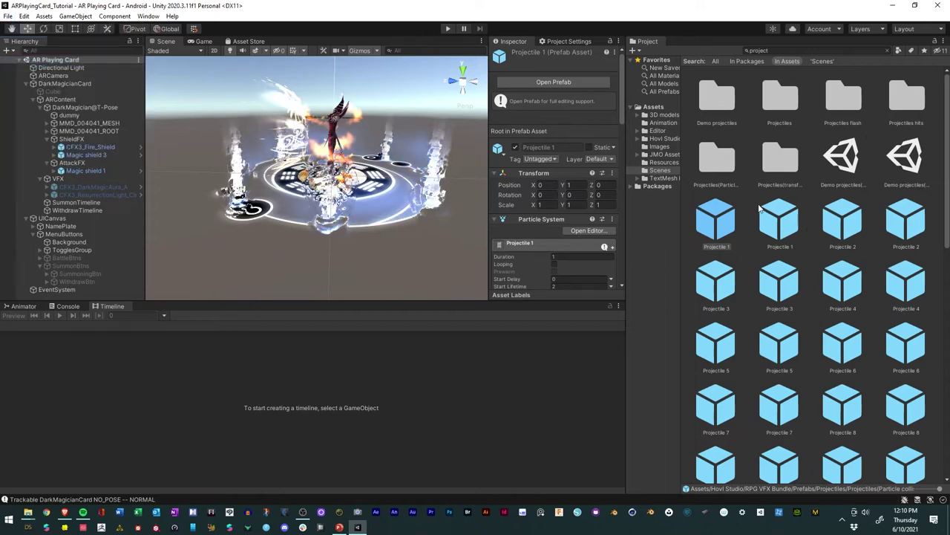
drag(625, 191, 512, 186)
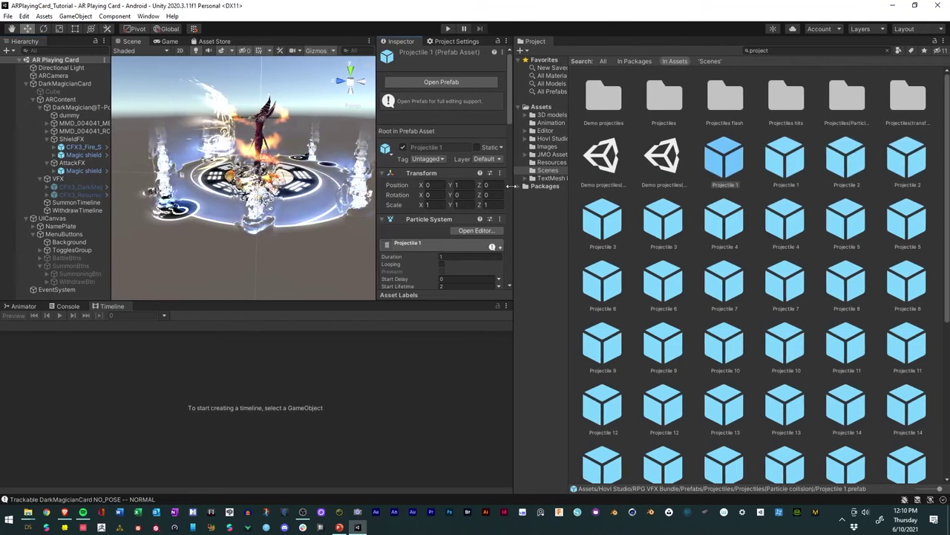
click(663, 167)
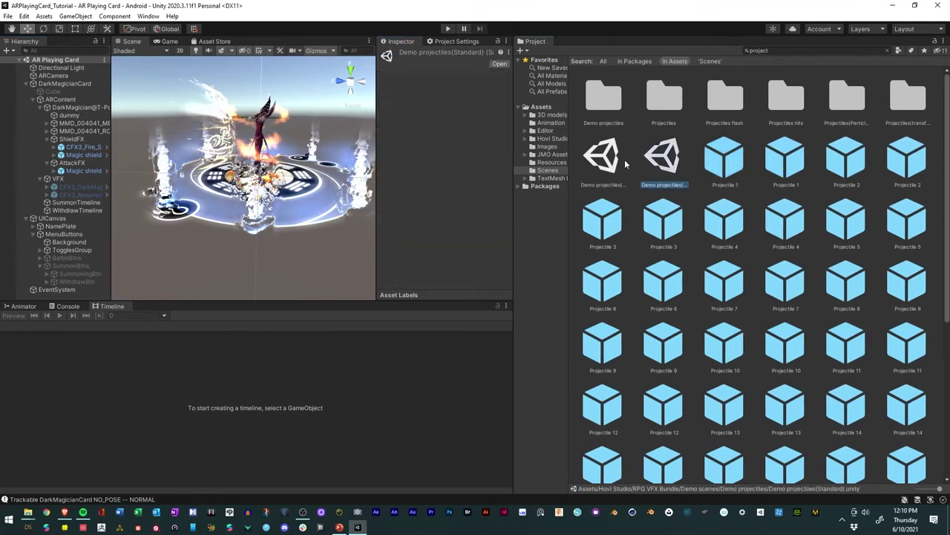
click(607, 168)
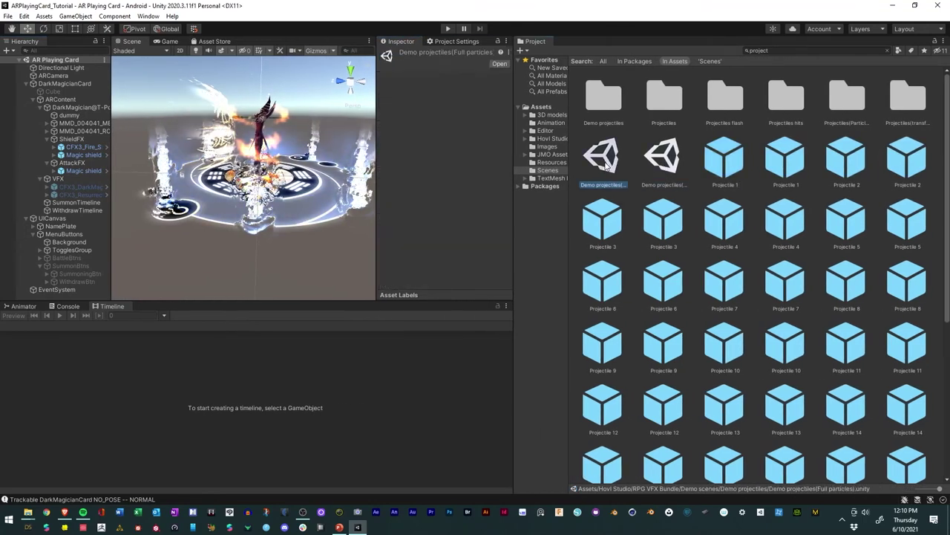
click(670, 162)
double_click(670, 161)
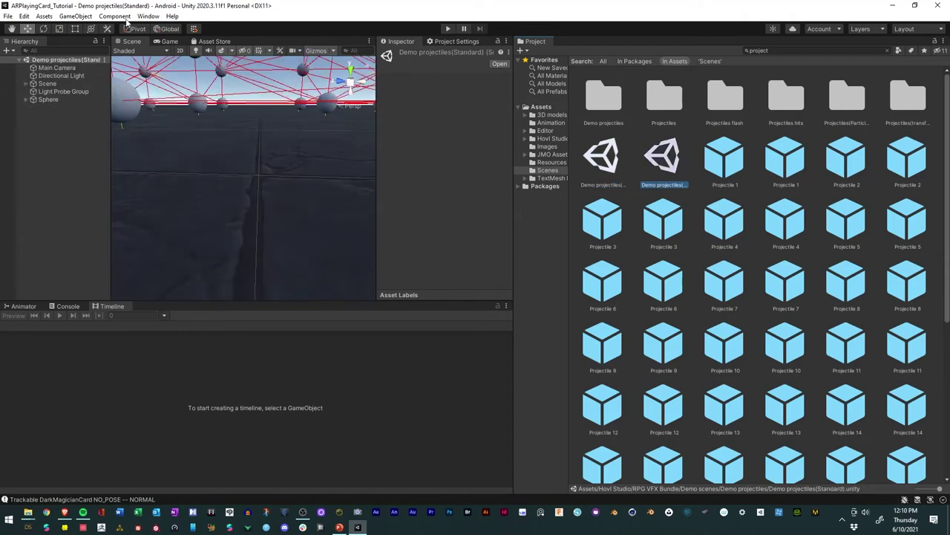
Step: Run the projectile demo scene, fire a series of shots at the walls to examine the projectile effects, and stop playback
click(447, 30)
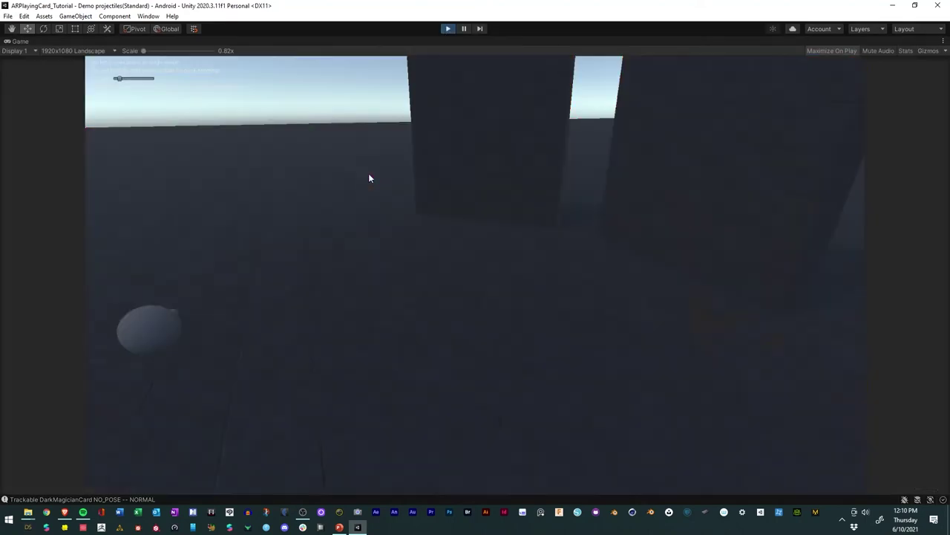
click(492, 190)
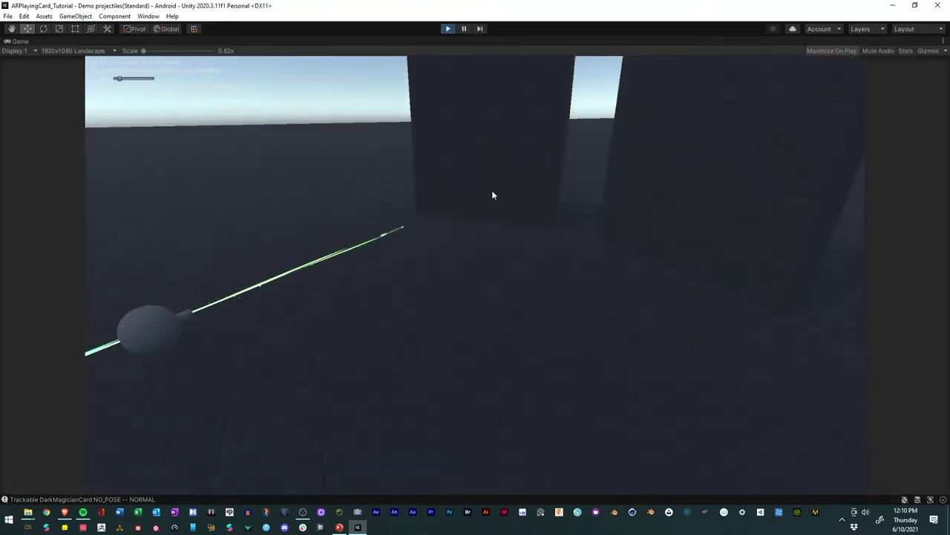
click(516, 190)
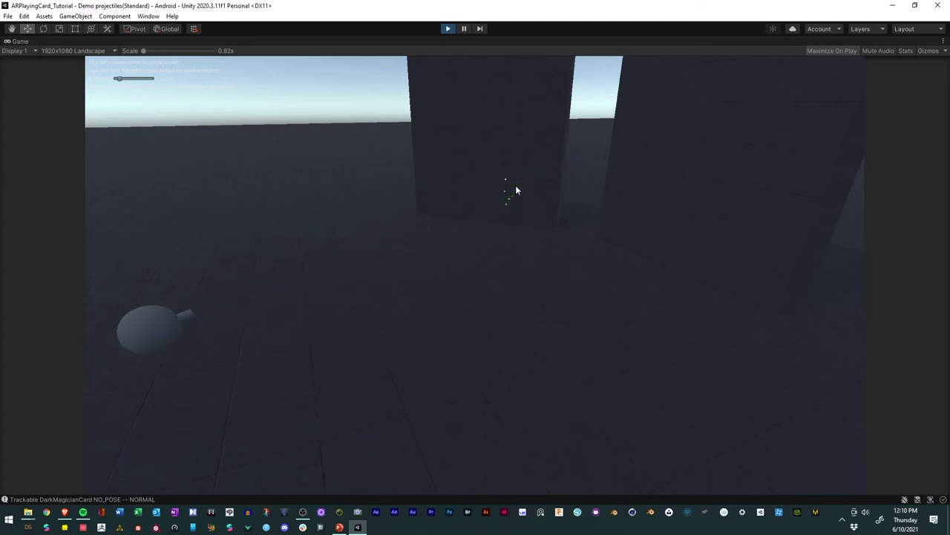
click(516, 190)
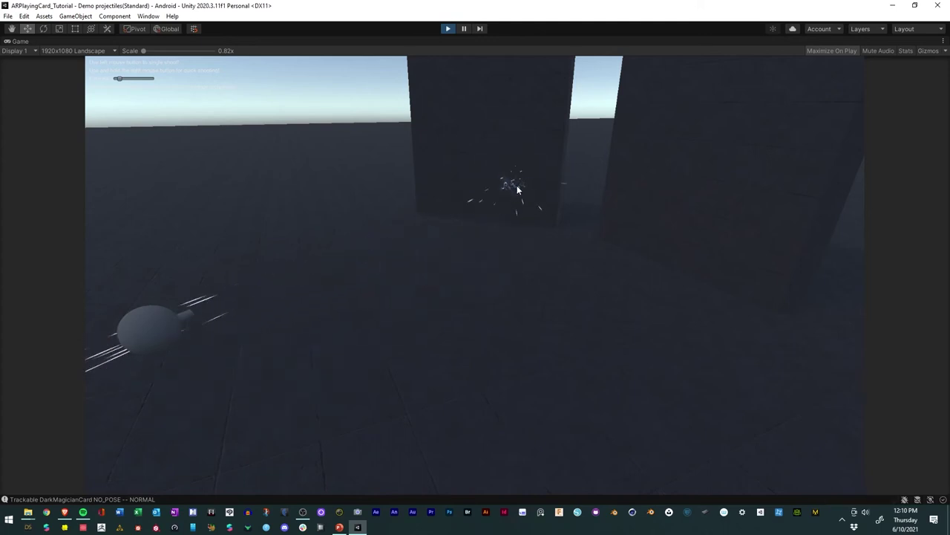
click(518, 190)
click(518, 190)
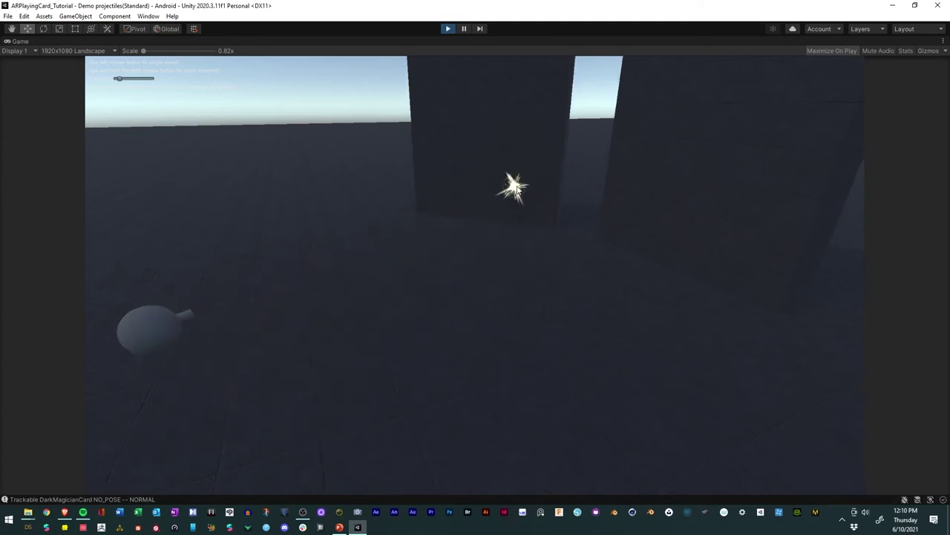
click(517, 191)
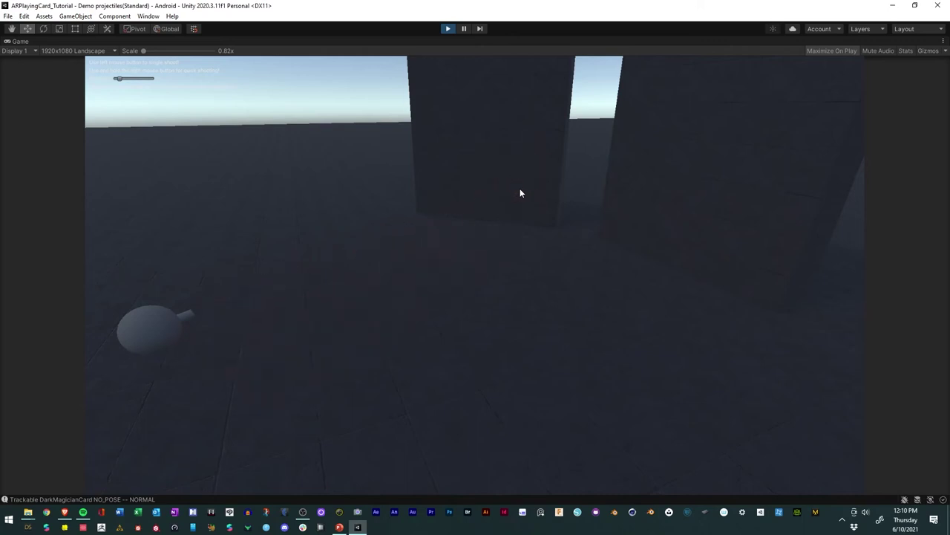
click(520, 190)
click(519, 191)
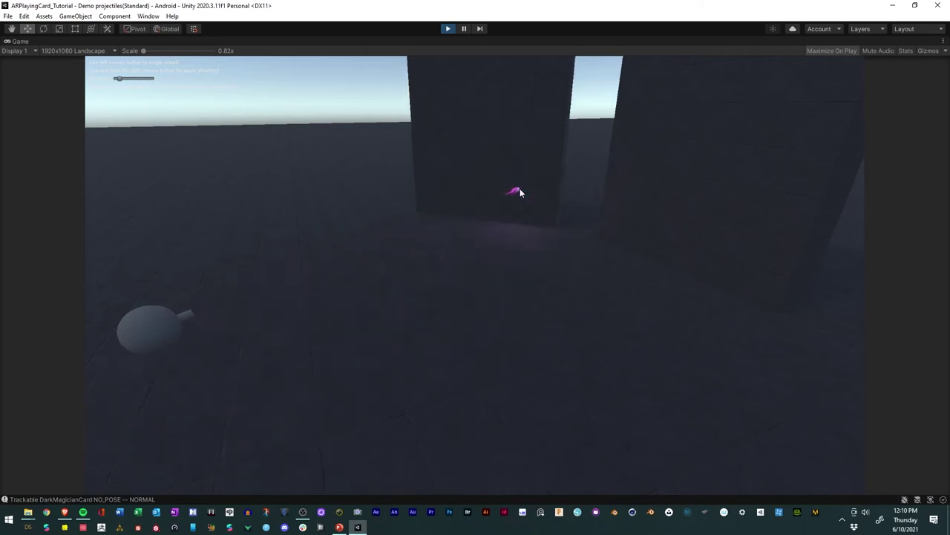
click(520, 191)
click(520, 191)
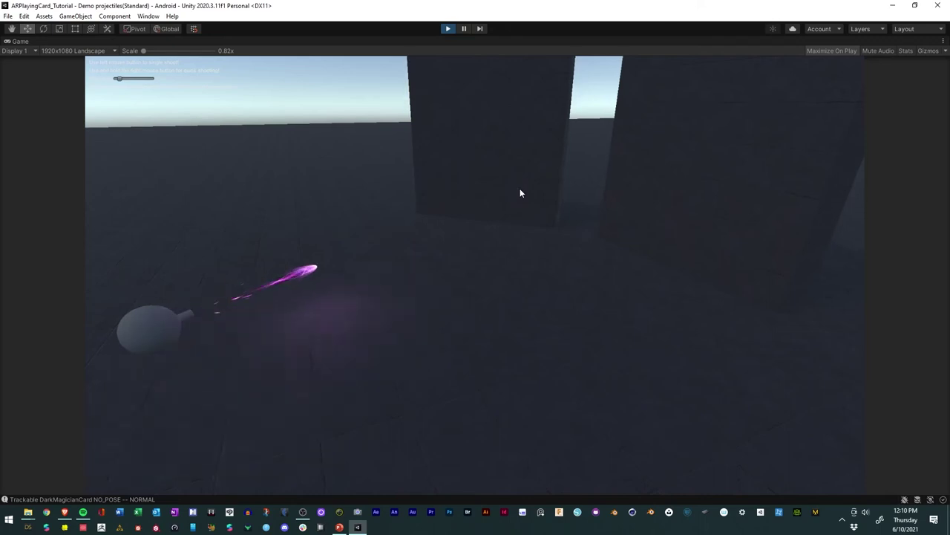
click(666, 217)
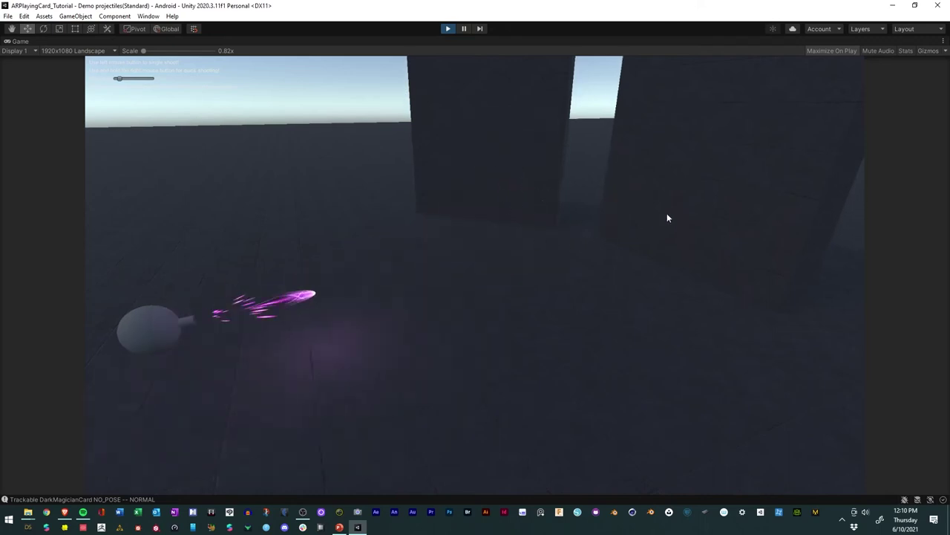
click(667, 213)
click(667, 212)
click(667, 202)
click(667, 195)
click(666, 190)
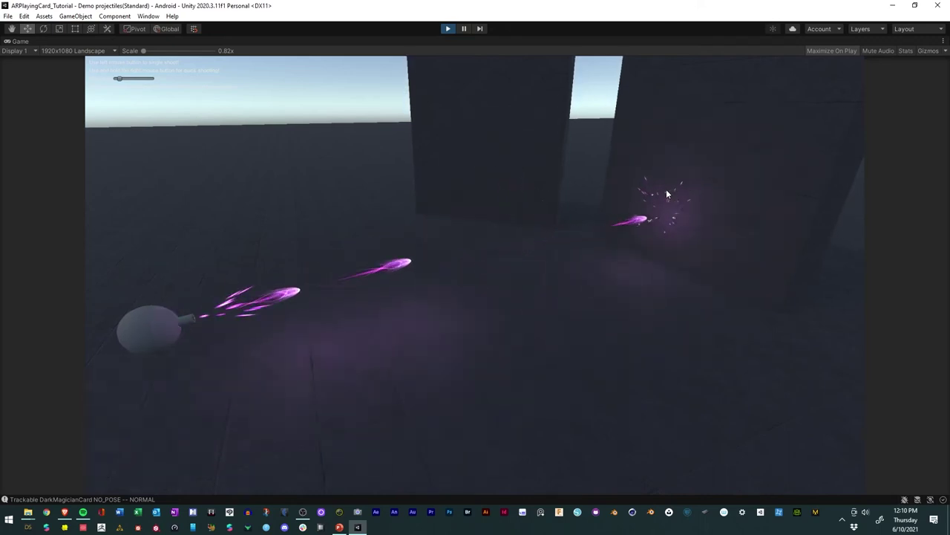
click(448, 28)
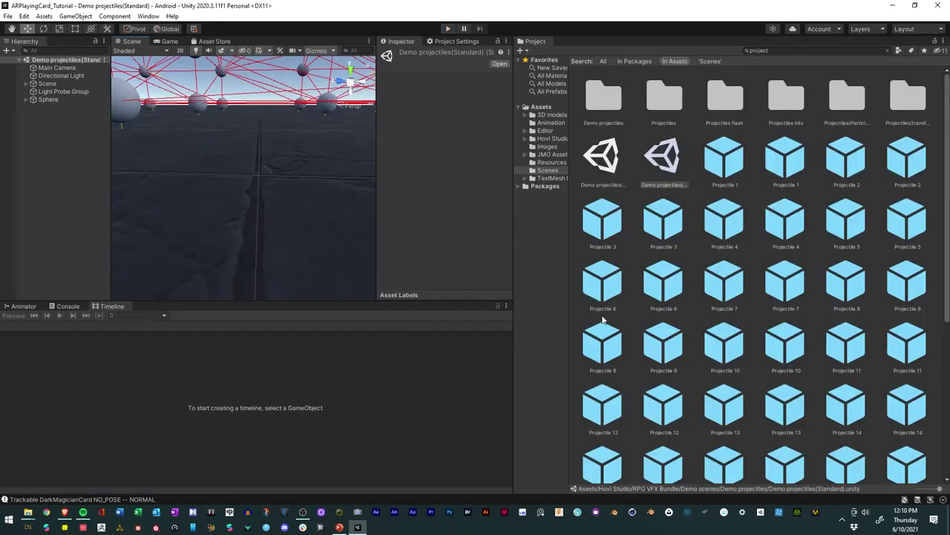
Step: Reopen the AR Playing Card scene from the Scenes folder and expand DarkMagicianCard, ARContent and DarkMagician@T-Pose
click(540, 170)
click(549, 179)
click(548, 171)
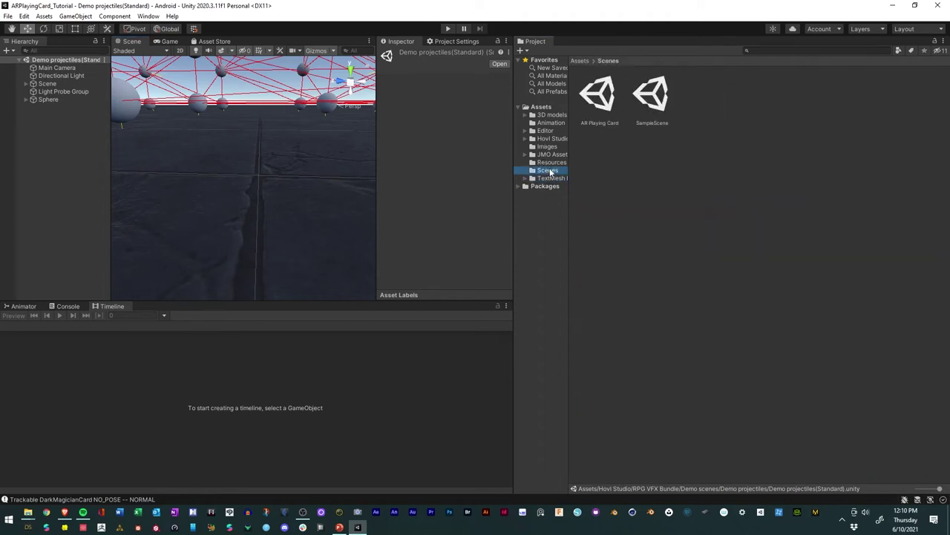
double_click(616, 121)
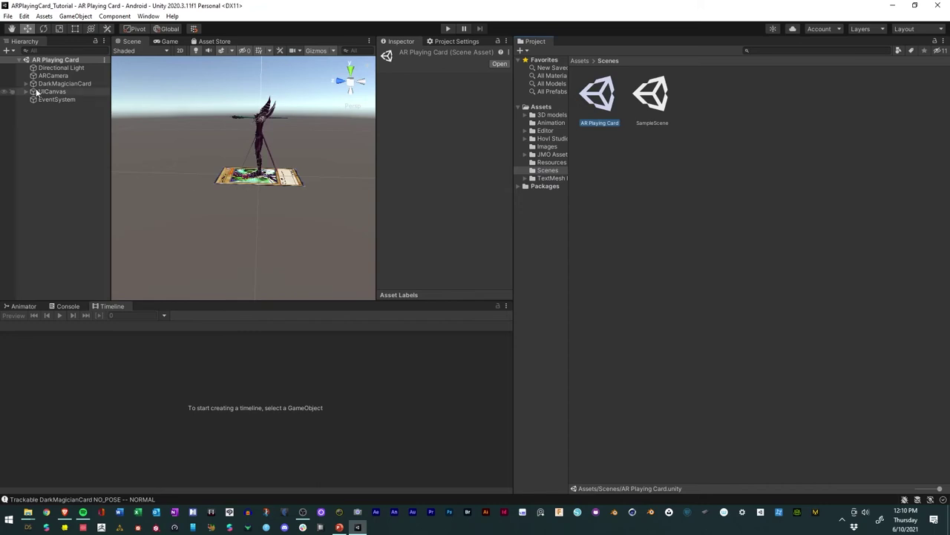
click(26, 83)
click(33, 99)
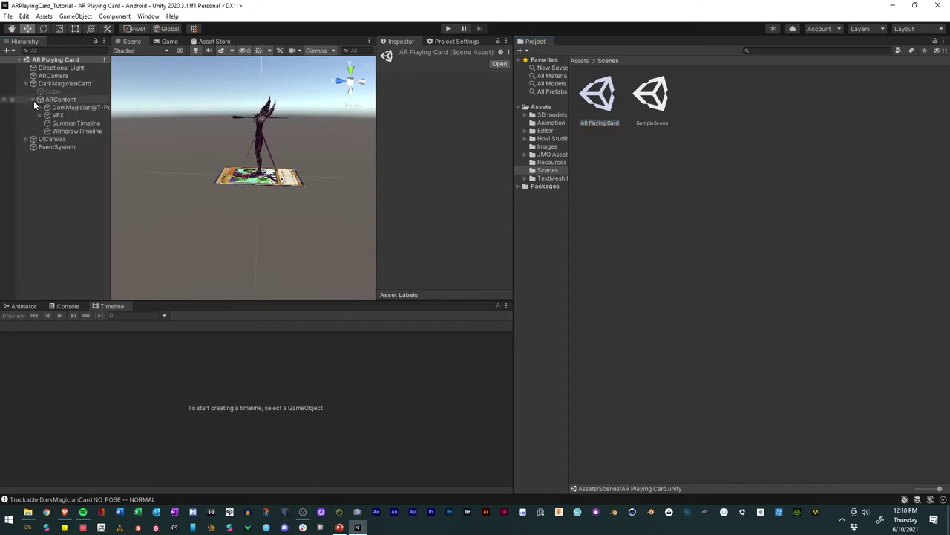
click(39, 107)
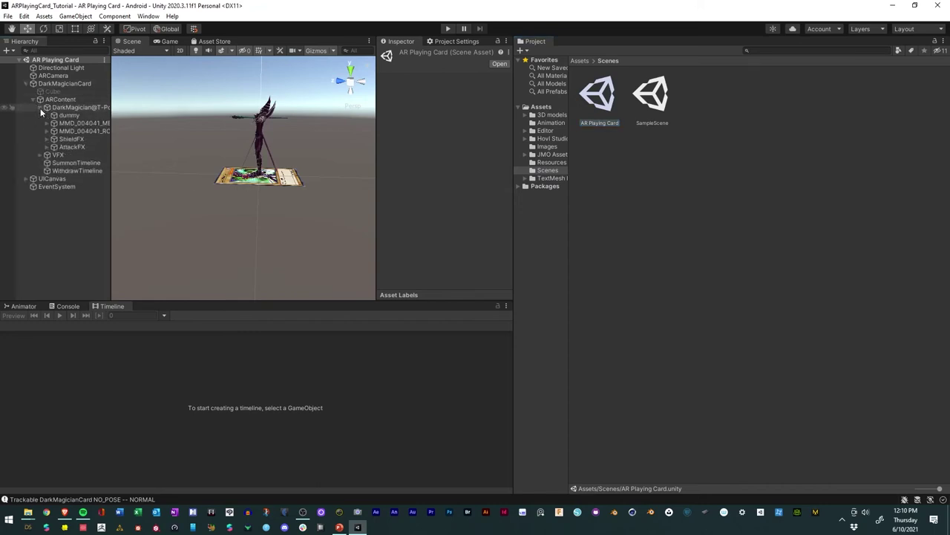
Step: Expand AttackFX, search the project assets for "projectile" and inspect the Projectile 7 prefab
click(47, 147)
click(64, 147)
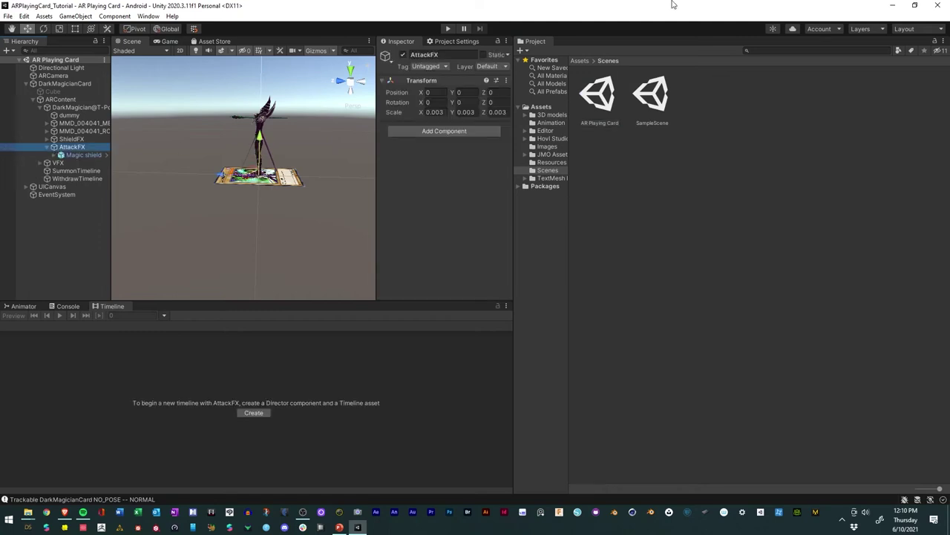
click(772, 50)
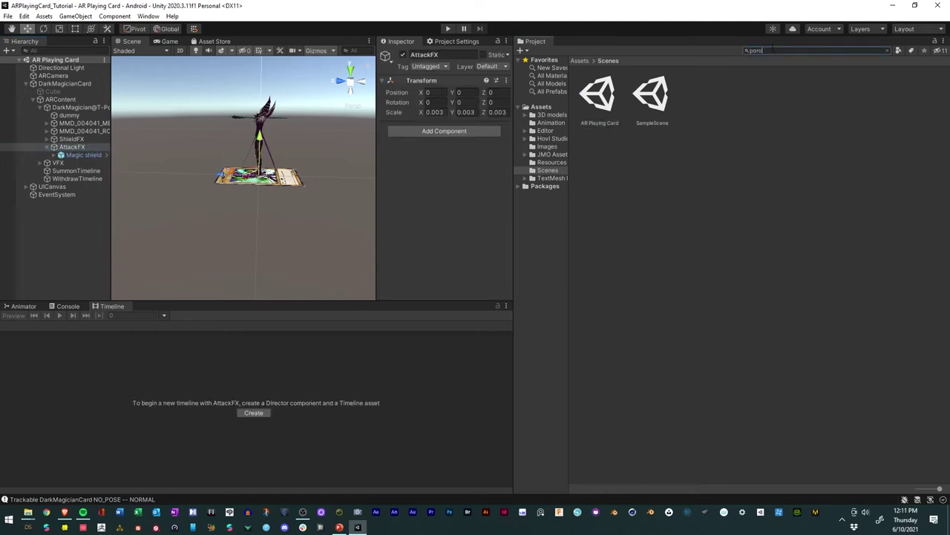
text(poroject)
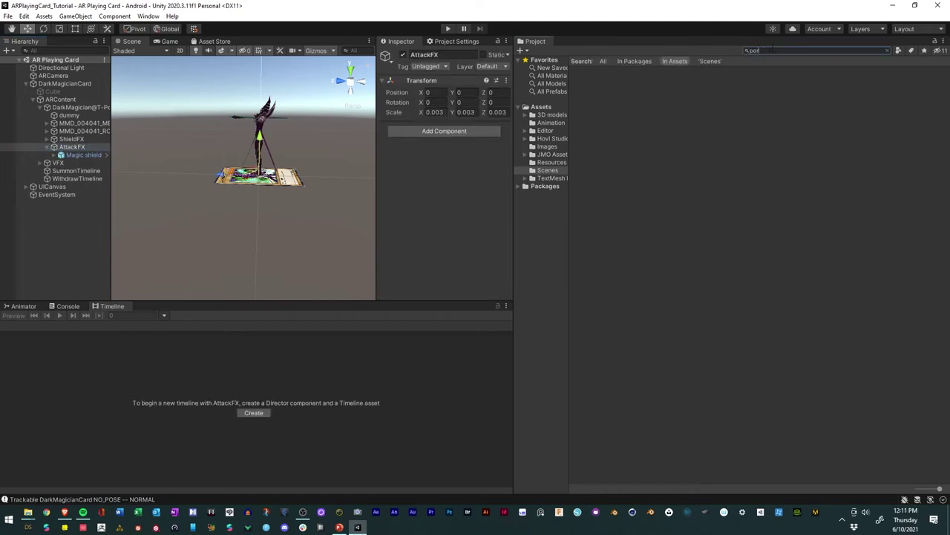
key(BackSpace)
key(BackSpace)
text(rojectile)
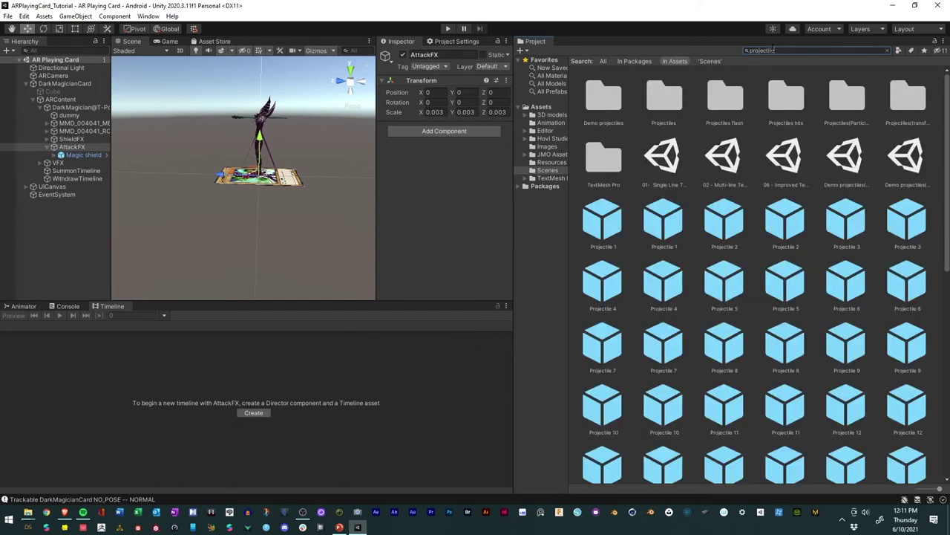
click(718, 297)
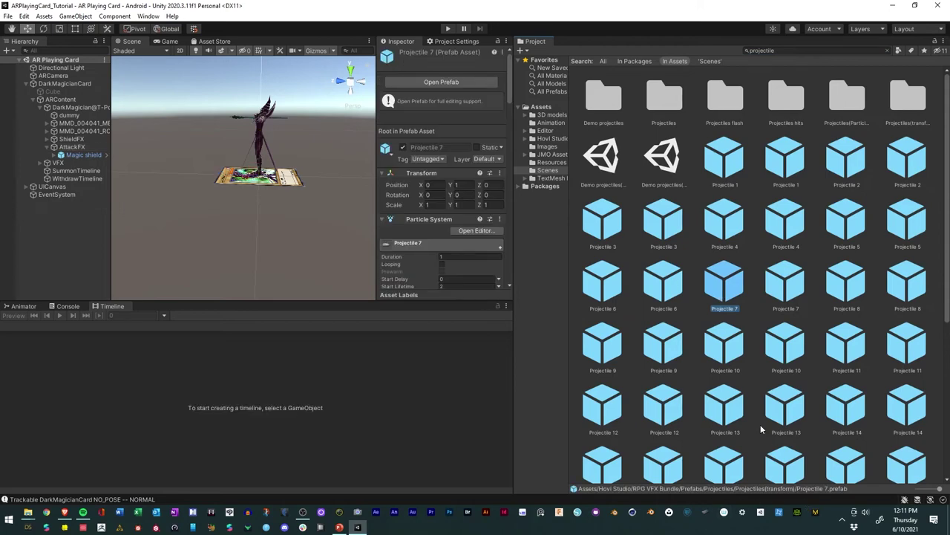
Step: Add the Projectile 8 prefab from the RPG VFX Bundle's Prefabs/Projectiles/Projectiles(transform) folder as a child of AttackFX
click(549, 139)
double_click(595, 106)
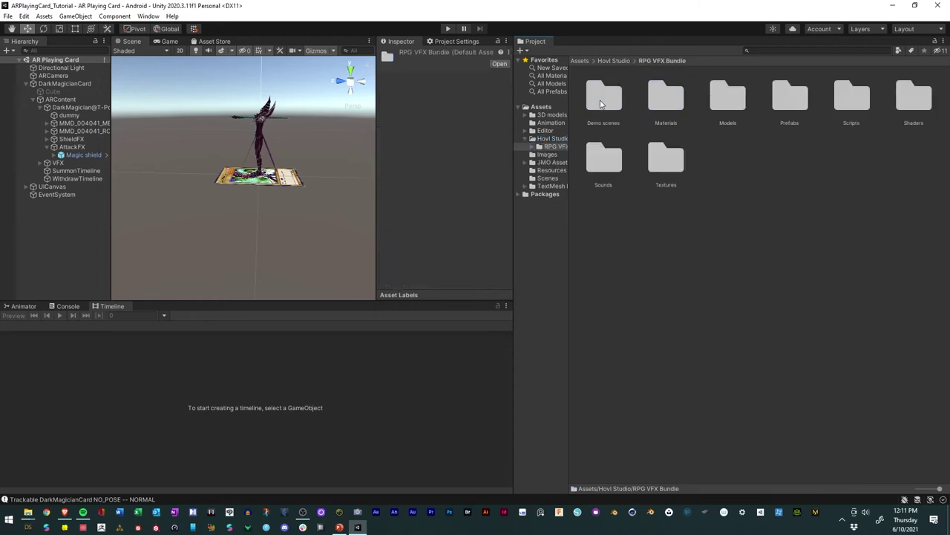
double_click(790, 97)
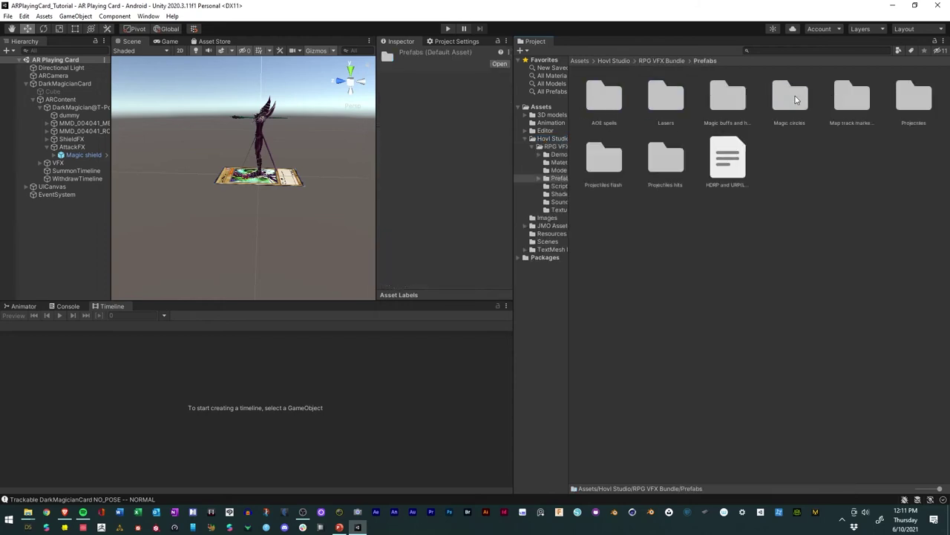
double_click(914, 96)
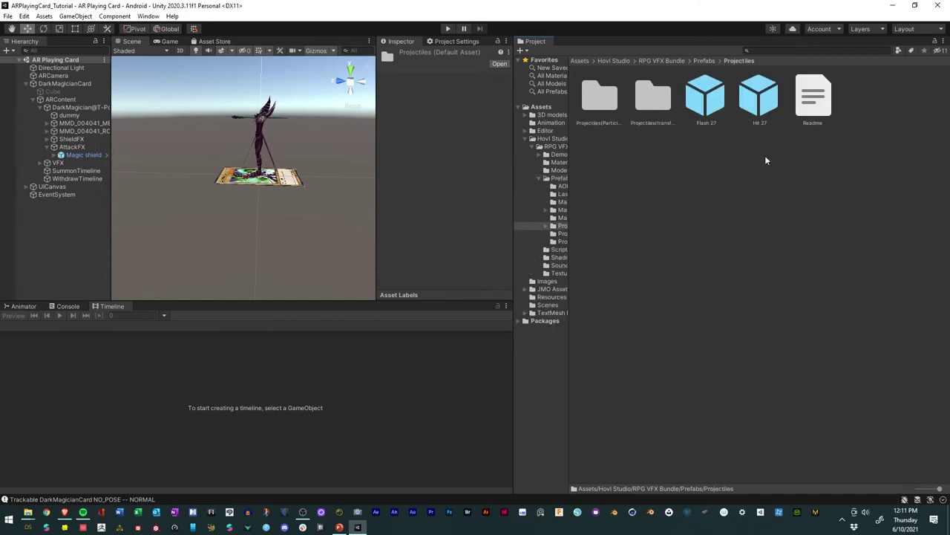
click(607, 108)
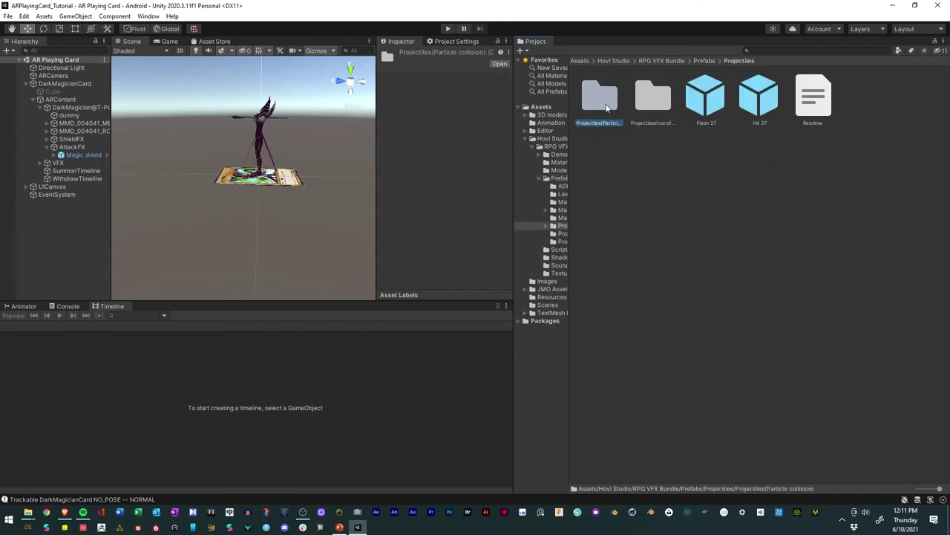
double_click(652, 101)
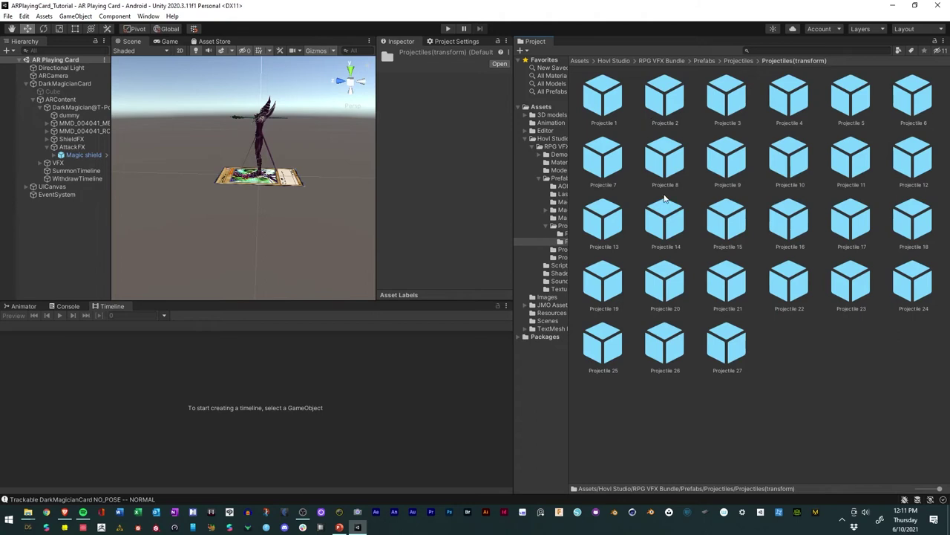
click(665, 160)
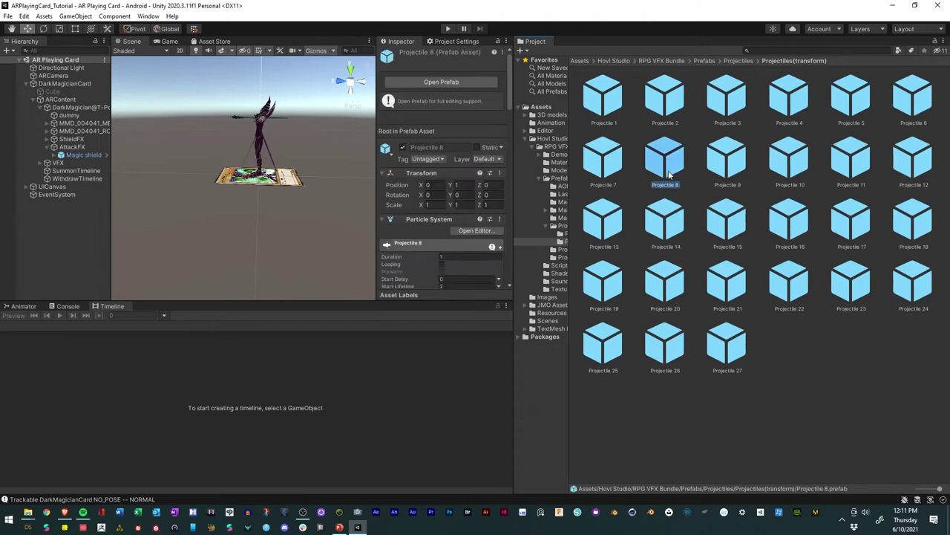
drag(668, 174, 72, 149)
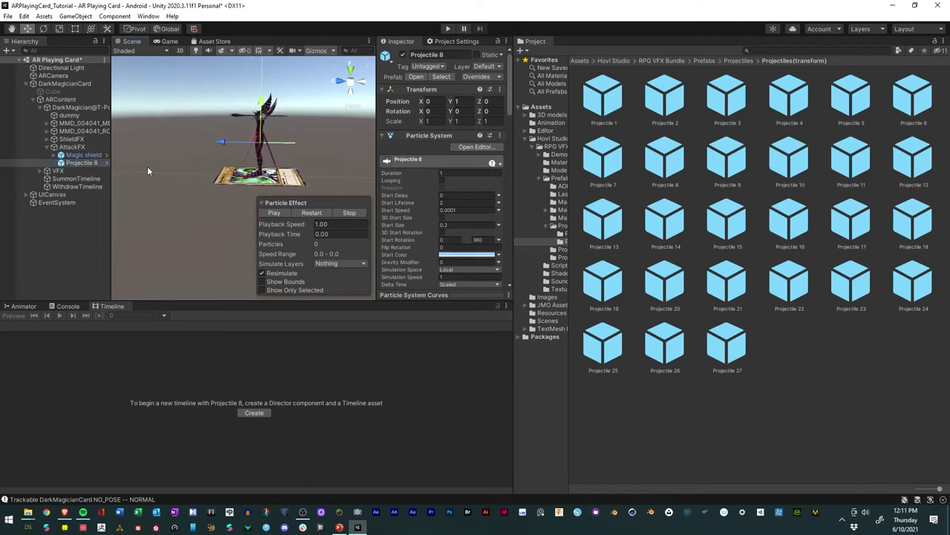
Step: Delete Projectile 8 from the AttackFX group
key(Delete)
drag(590, 104, 71, 153)
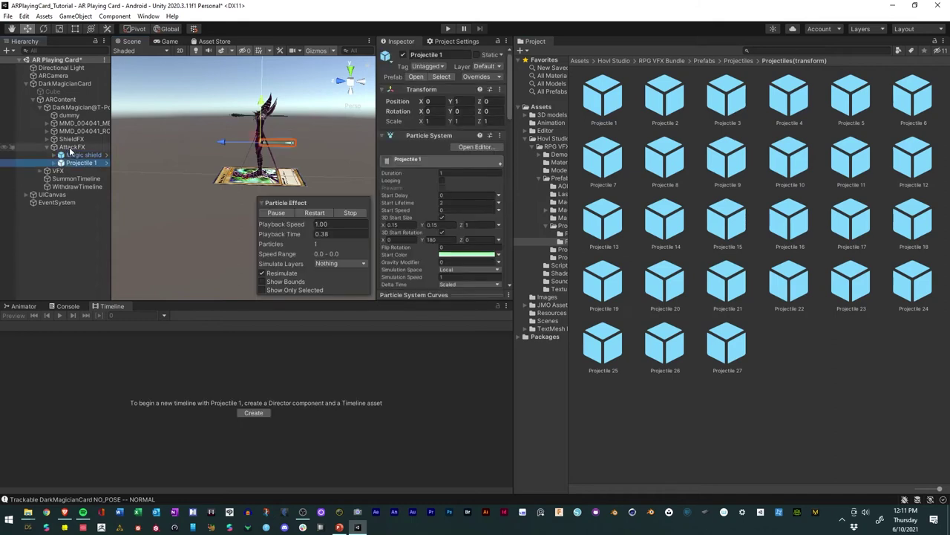
drag(680, 101, 71, 150)
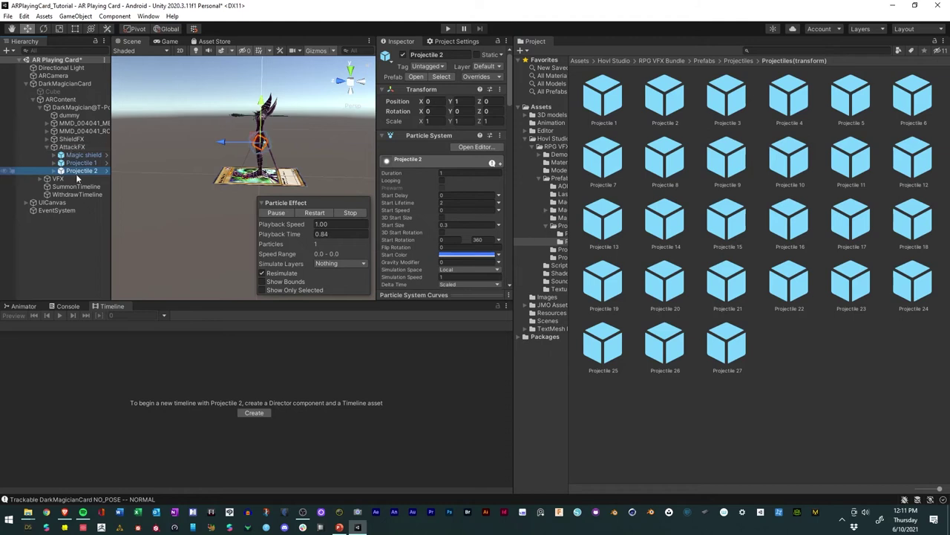
click(80, 170)
key(BackSpace)
key(Escape)
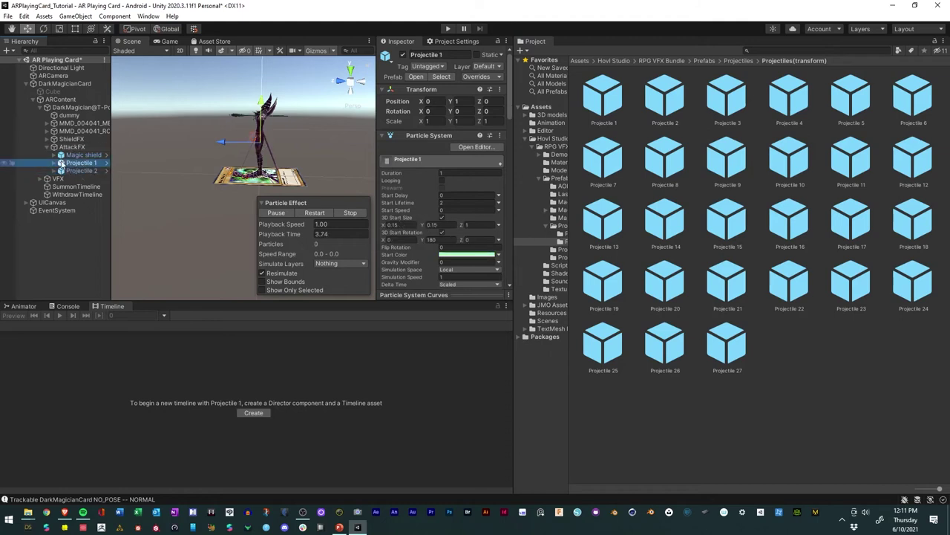
key(ctrl+z)
key(ctrl+z)
key(ctrl+z)
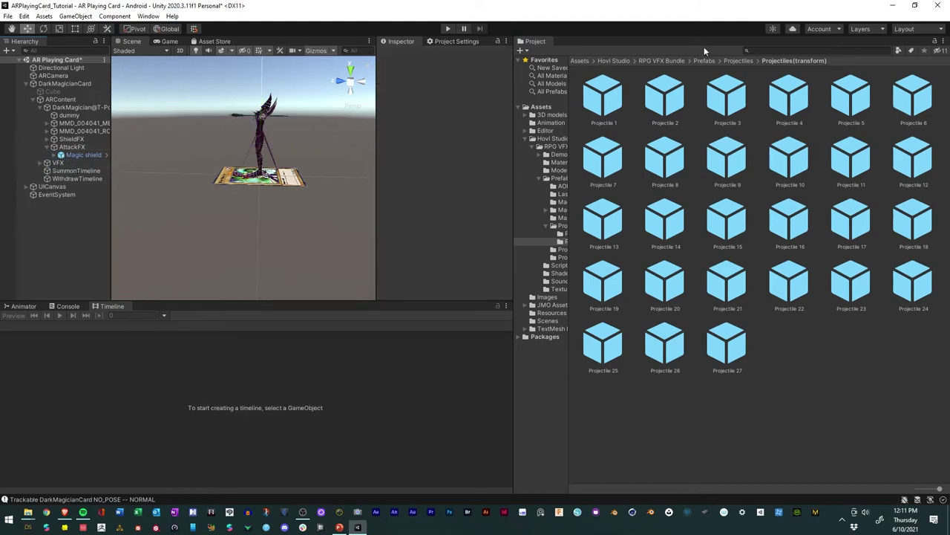
Step: Open the Projectiles(Particle collision) prefab folder within the Projectiles folder
click(742, 61)
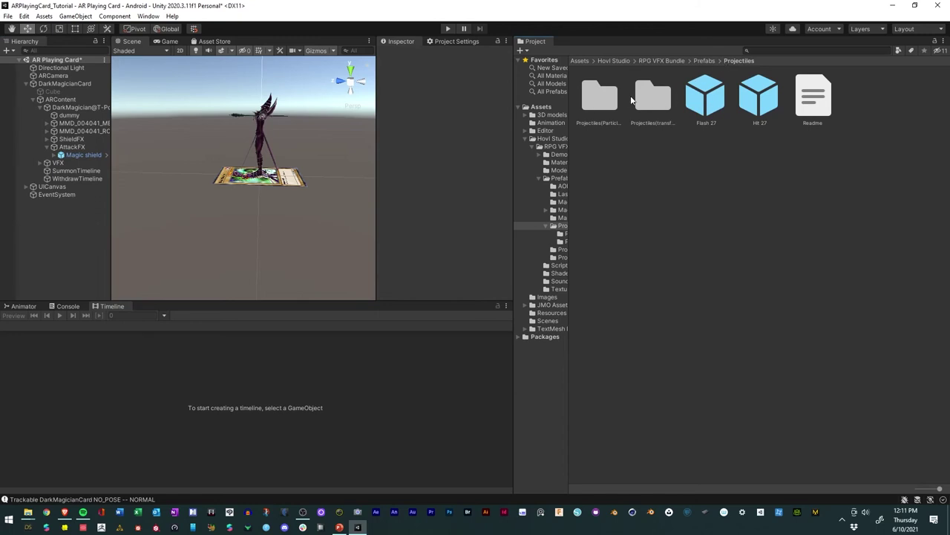
double_click(600, 99)
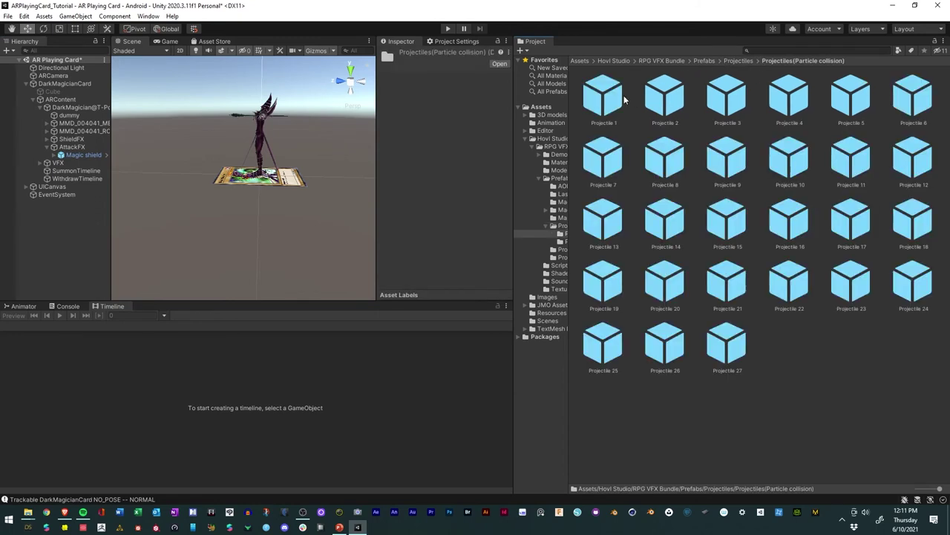
click(624, 98)
click(643, 116)
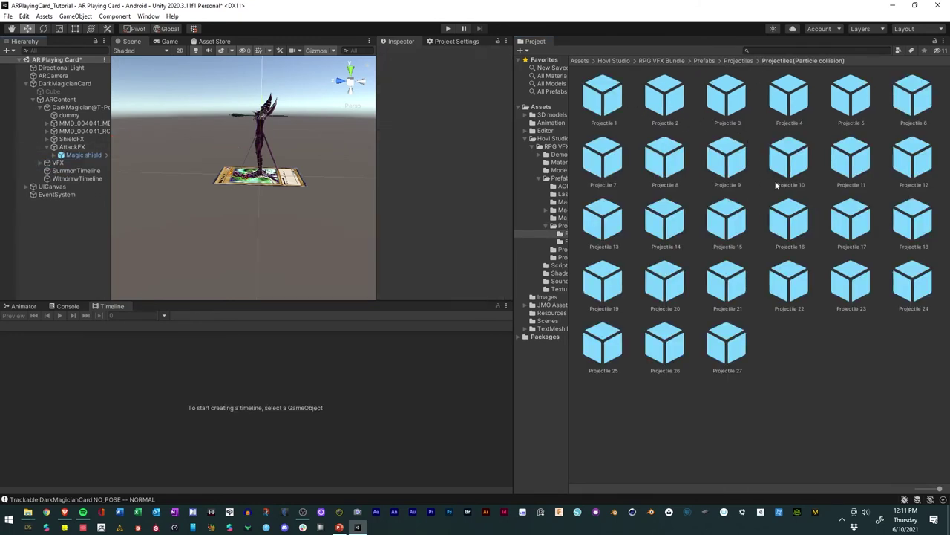
drag(792, 297, 65, 153)
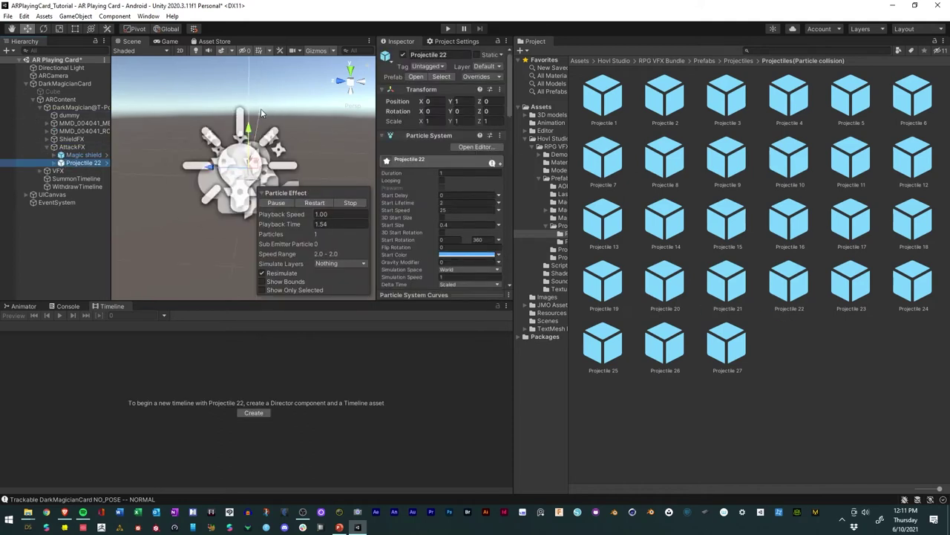
alt+drag(263, 120, 298, 68)
alt+drag(207, 165, 198, 144)
click(270, 203)
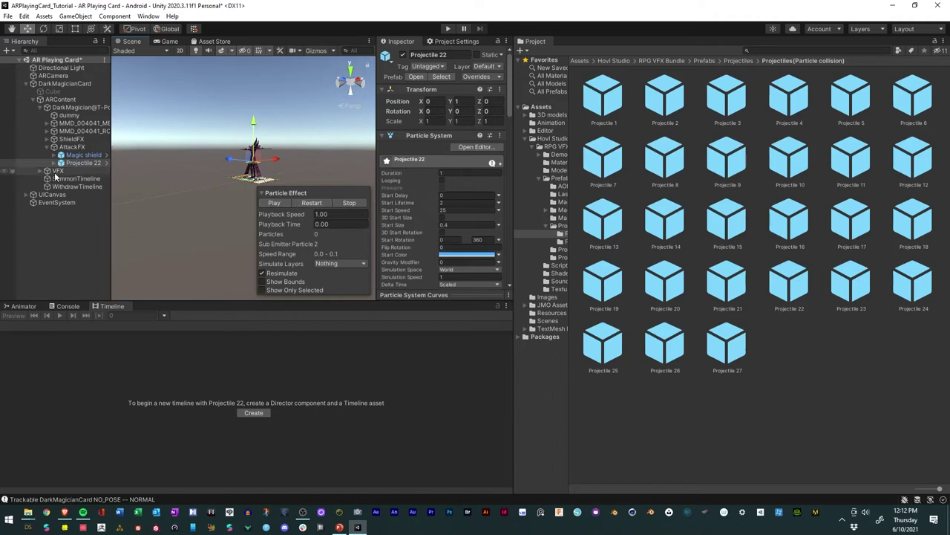
click(304, 191)
key(ctrl+z)
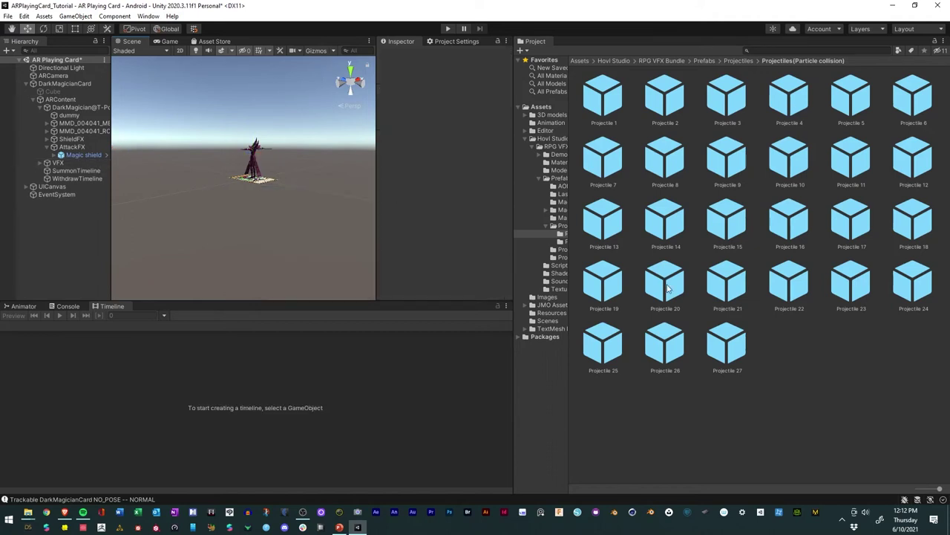
drag(667, 288, 72, 147)
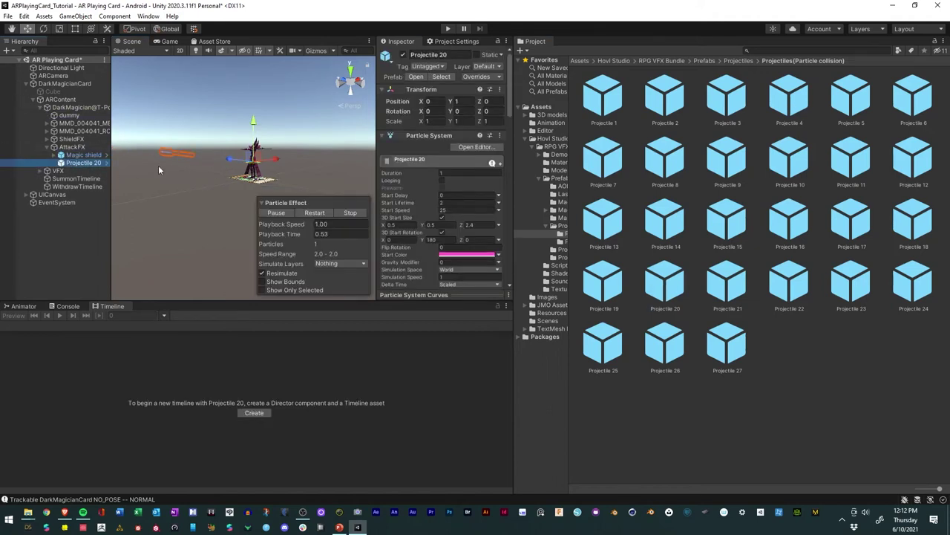
key(ctrl+z)
Step: Add the Projectile 19 prefab under AttackFX and replay its particle effect from the side of the character
drag(606, 284, 72, 147)
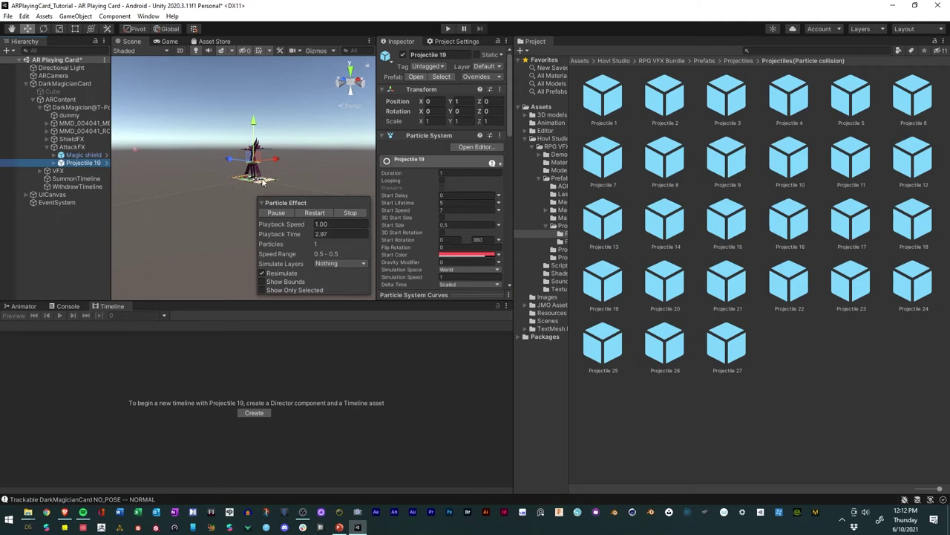
click(347, 214)
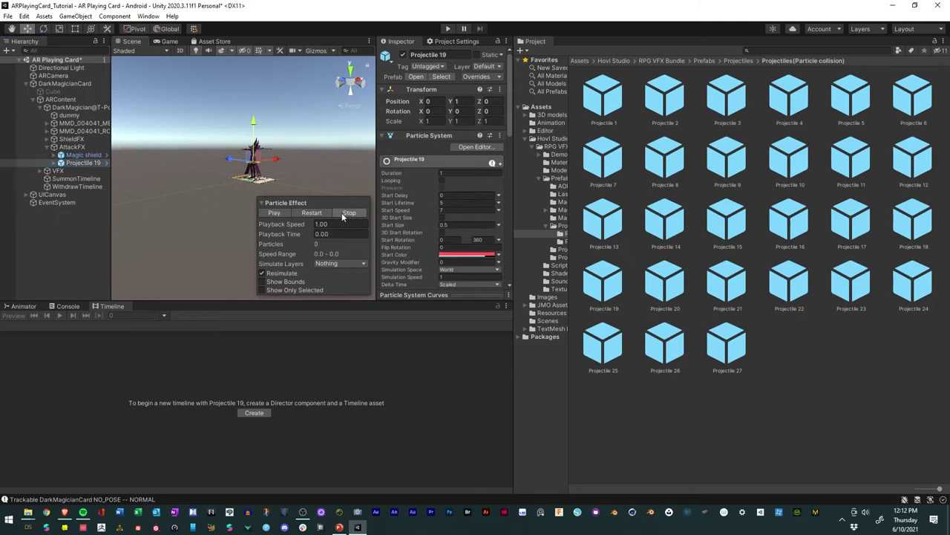
click(262, 212)
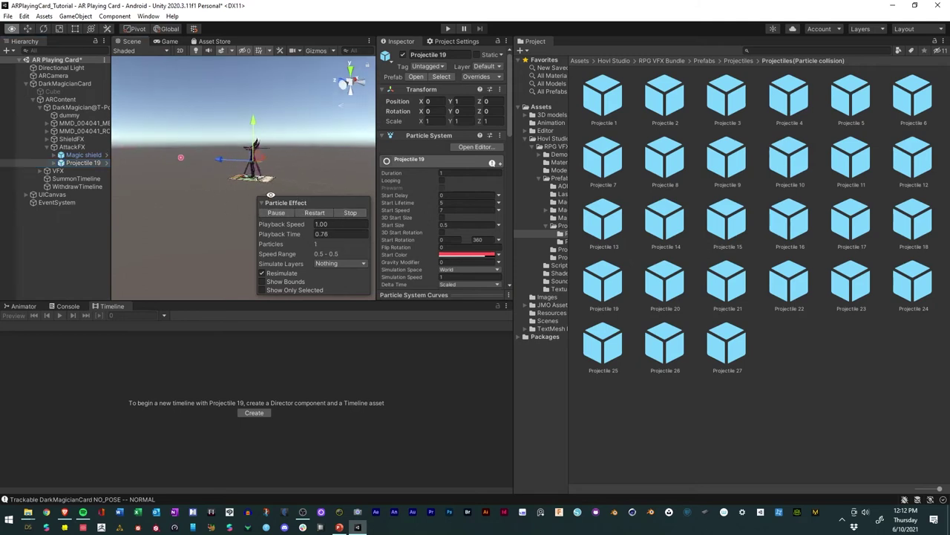
click(274, 212)
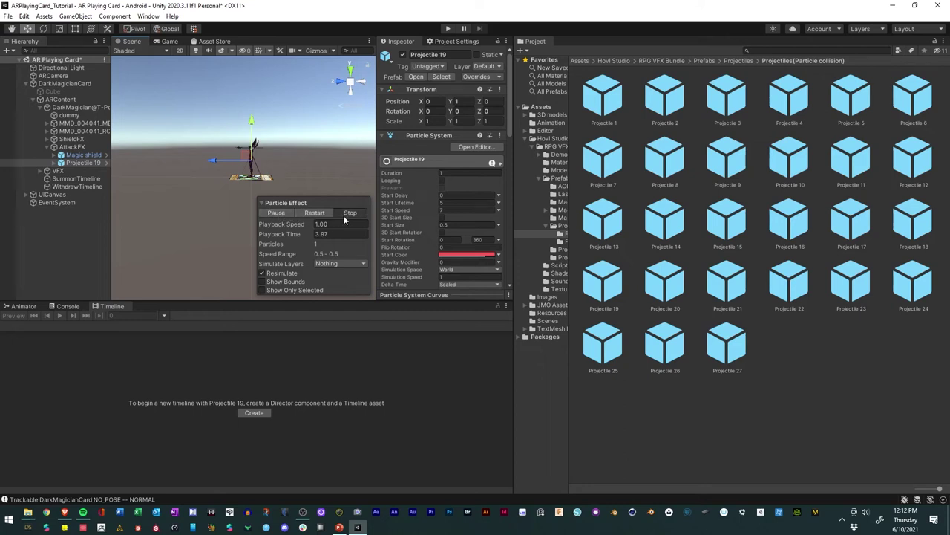
click(282, 213)
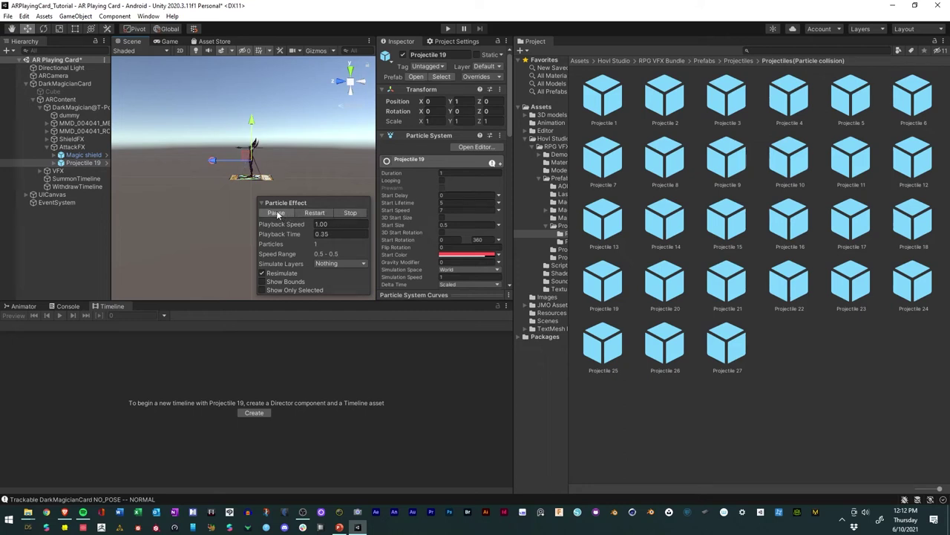
click(347, 214)
Step: Check Magic shield 1's placement and raise Projectile 19 to a Y position of 1.28
click(130, 166)
click(81, 154)
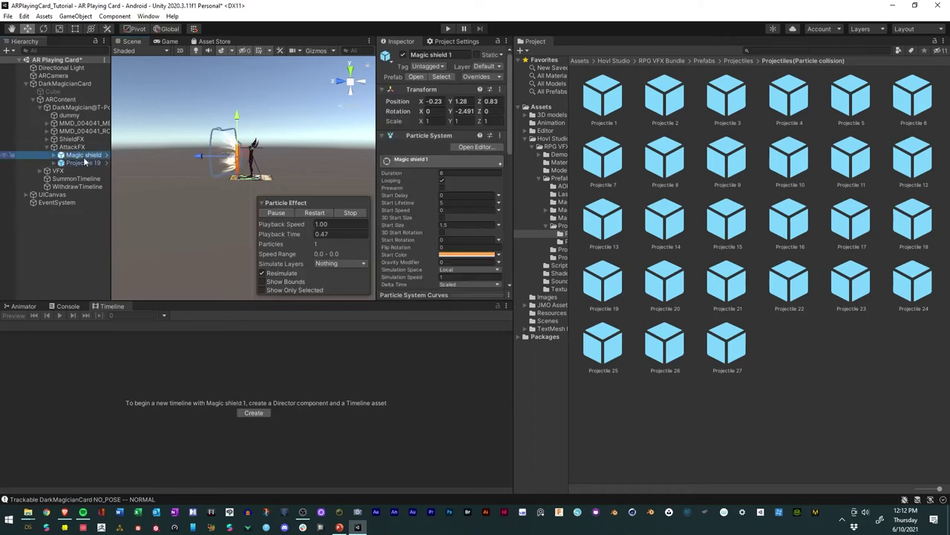
click(78, 163)
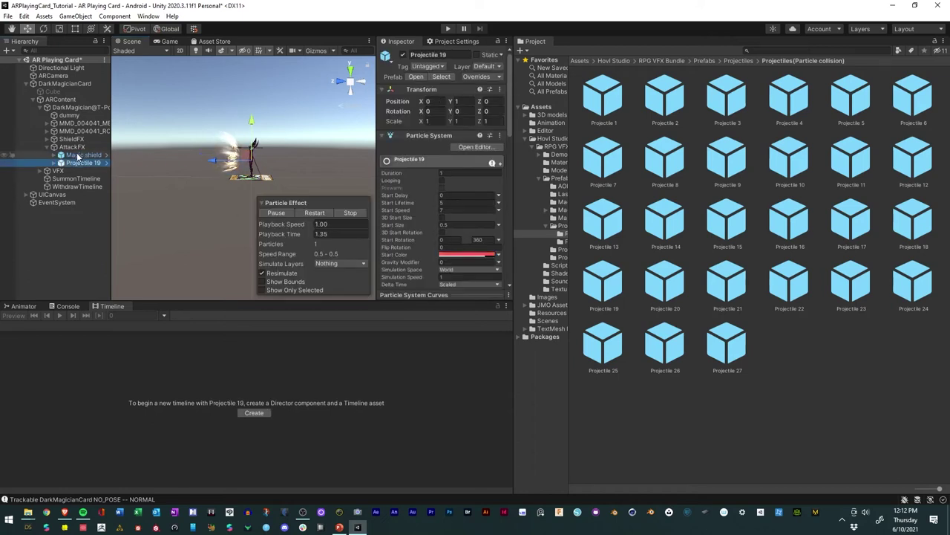
drag(252, 123, 252, 117)
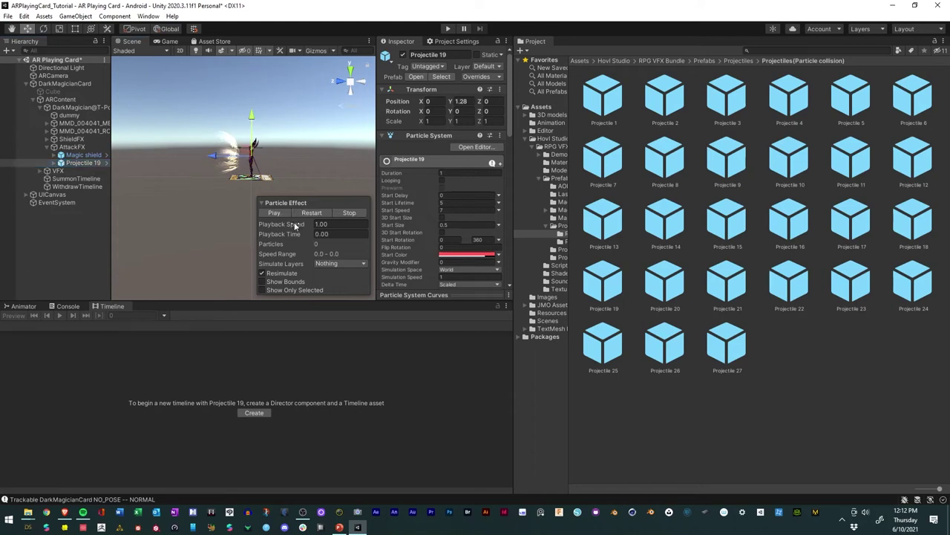
Step: Move Projectile 19 forward along Z to about 0.67, near the magic shield, and replay the effect to check it
click(276, 212)
click(276, 213)
scroll(308, 194, up, 3)
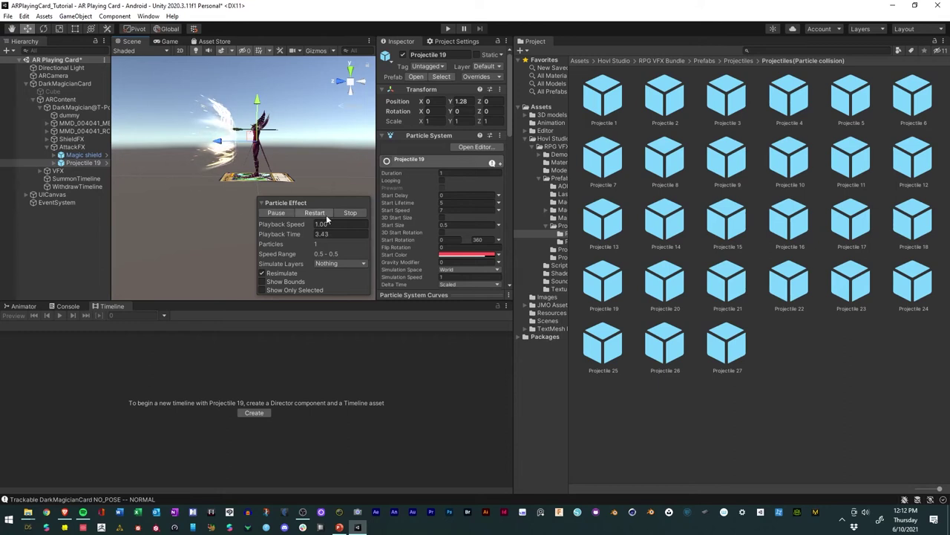
click(276, 212)
click(277, 213)
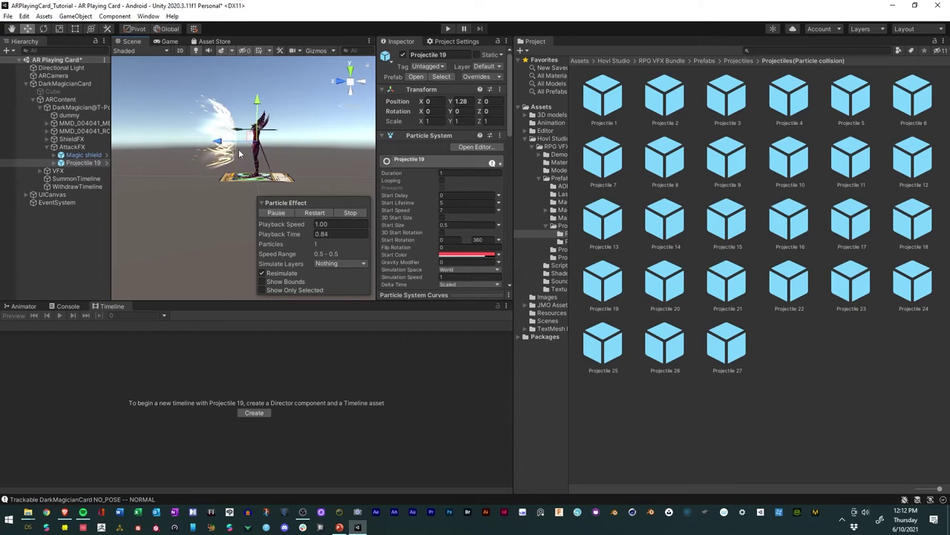
drag(230, 145, 212, 144)
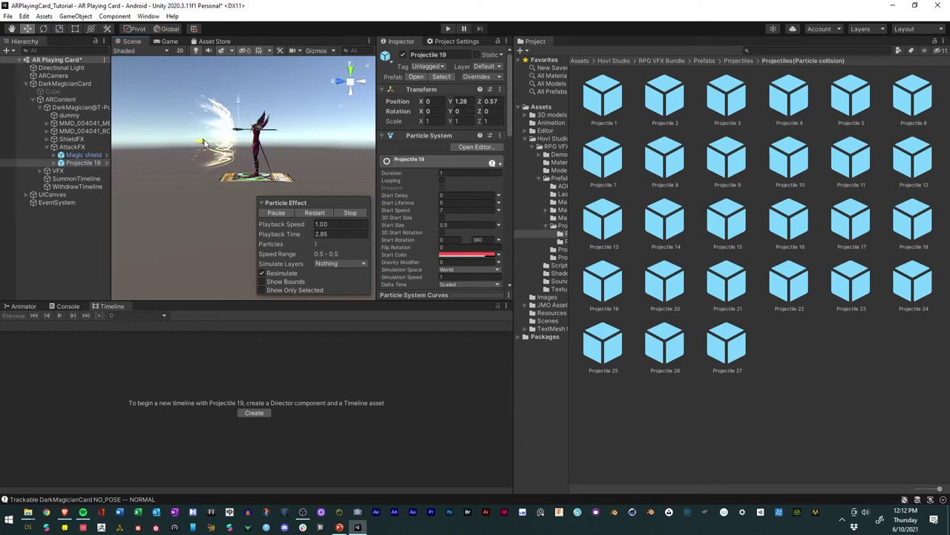
click(349, 212)
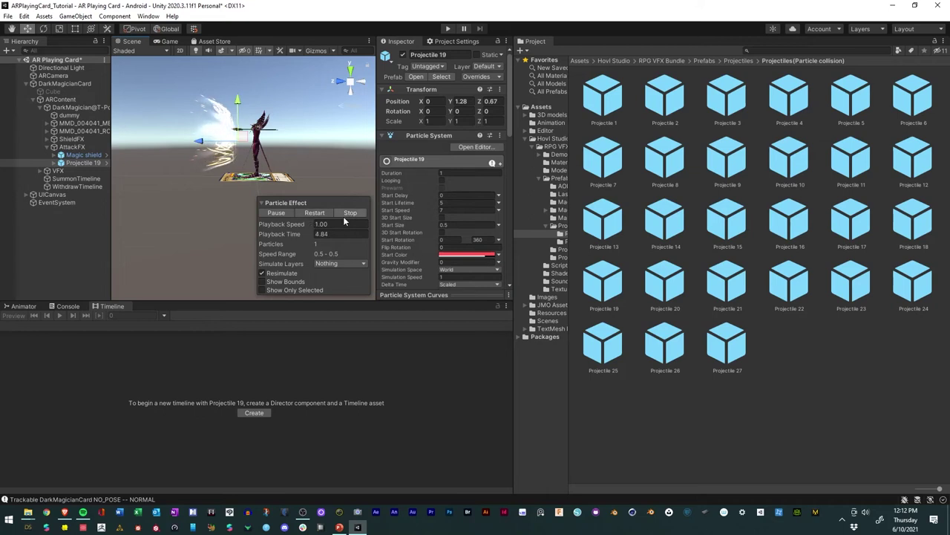
click(271, 213)
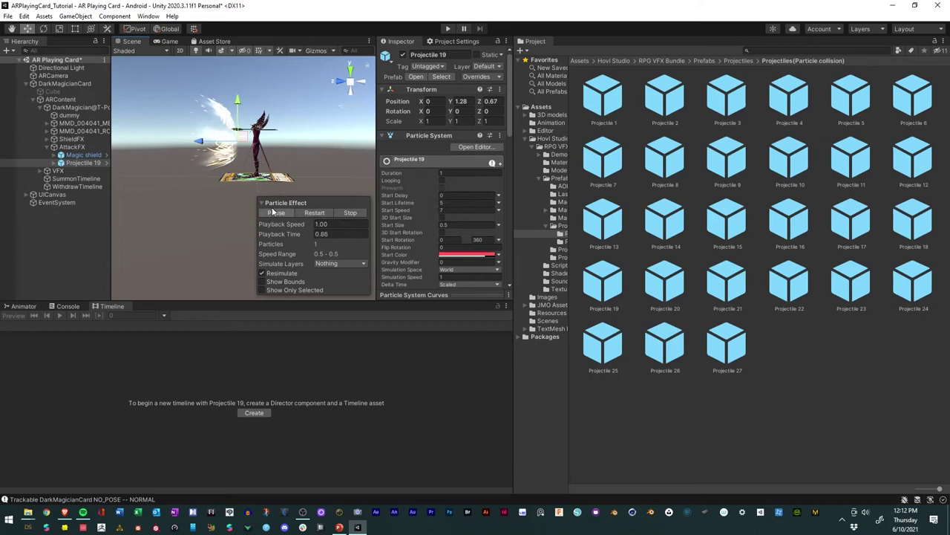
click(196, 196)
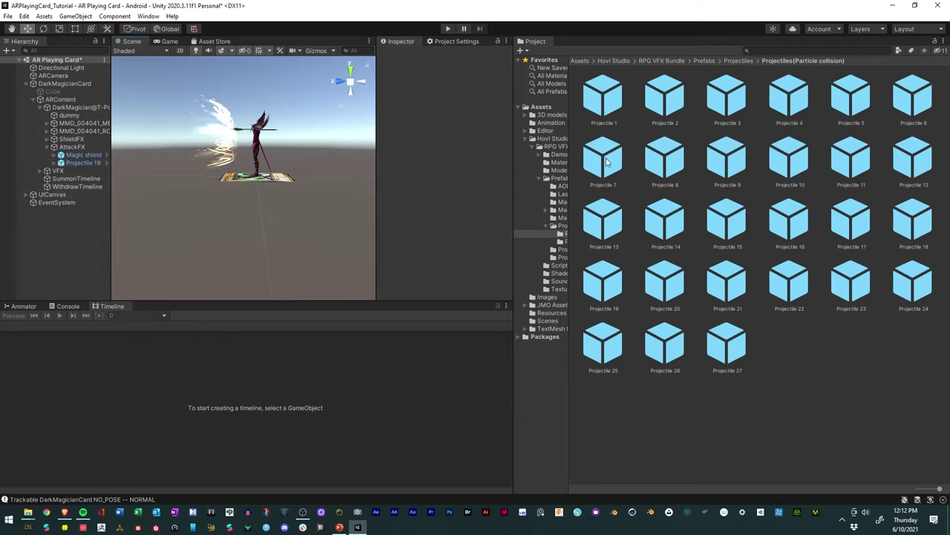
Step: Inspect the Attack state of the character's animator controller and locate its motion clip in the project assets
drag(569, 202, 646, 199)
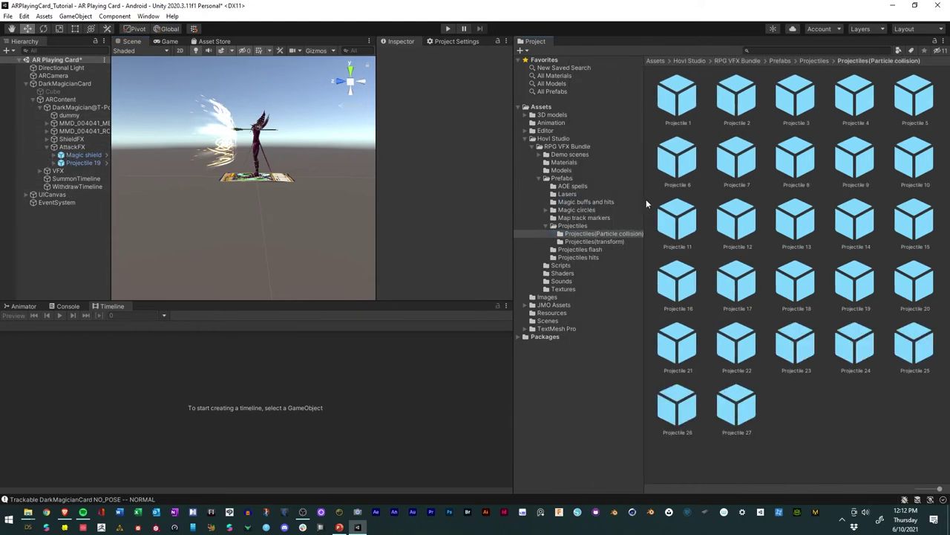
click(23, 306)
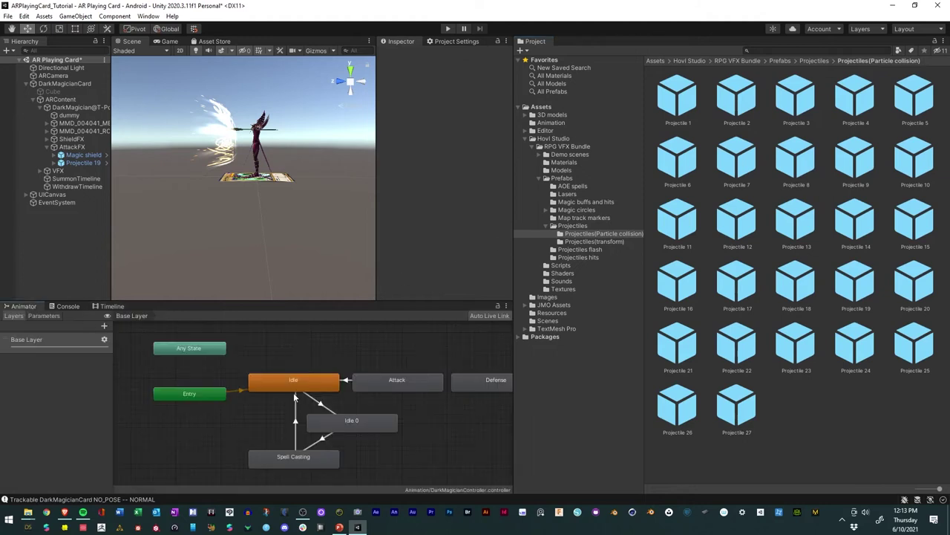
click(400, 380)
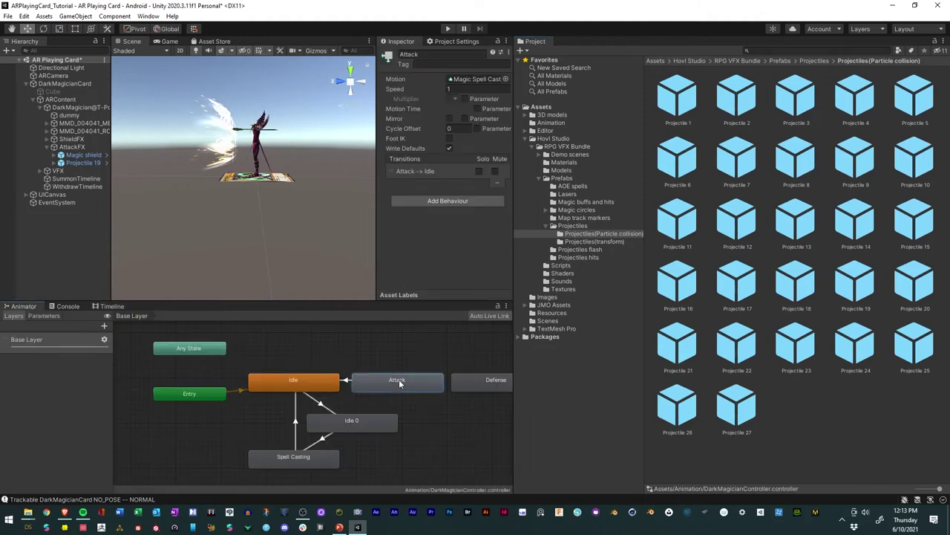
click(468, 80)
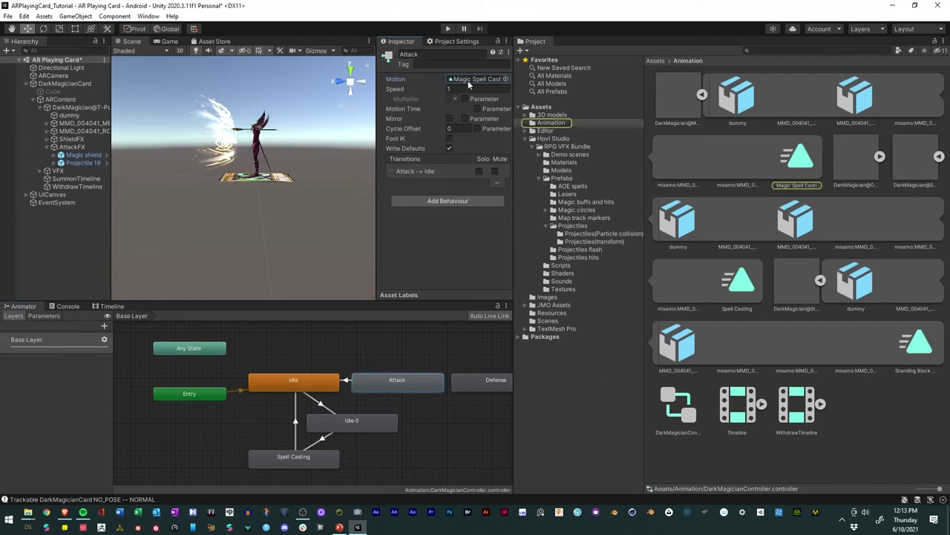
Step: Open the Animation window and dock it alongside the Timeline
click(149, 16)
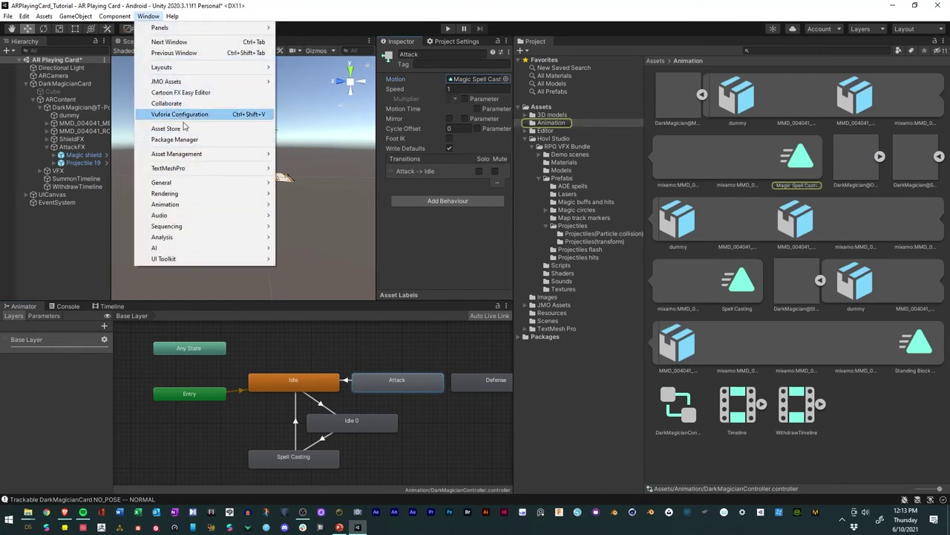
mouse_move(252, 204)
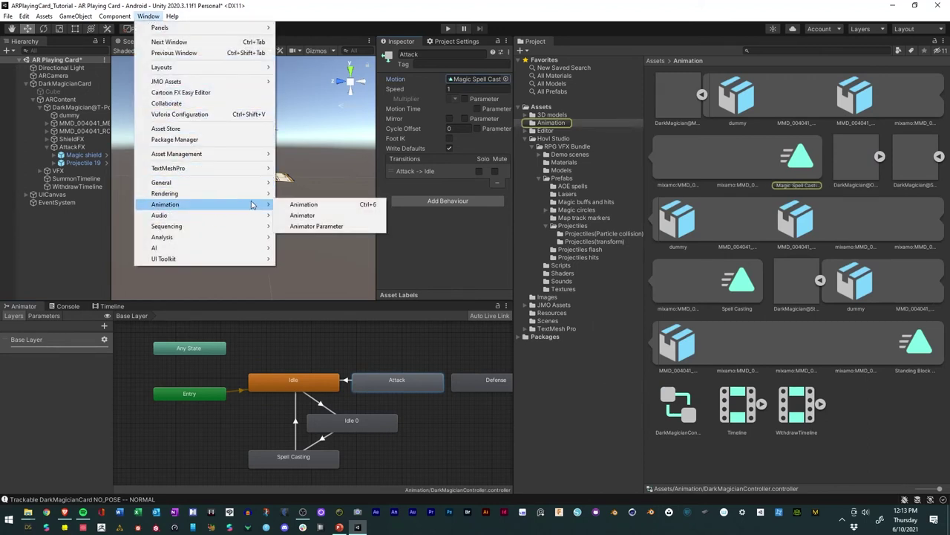
click(310, 205)
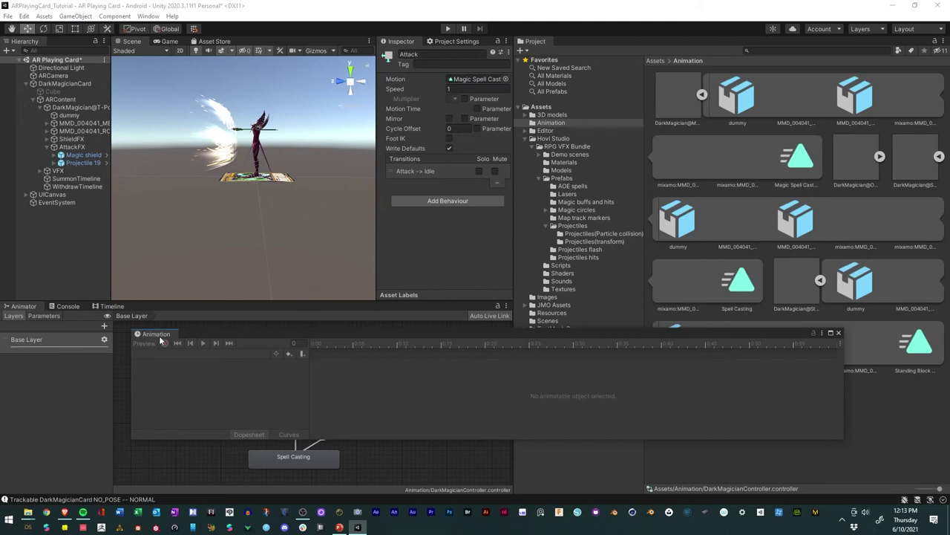
drag(161, 339, 158, 312)
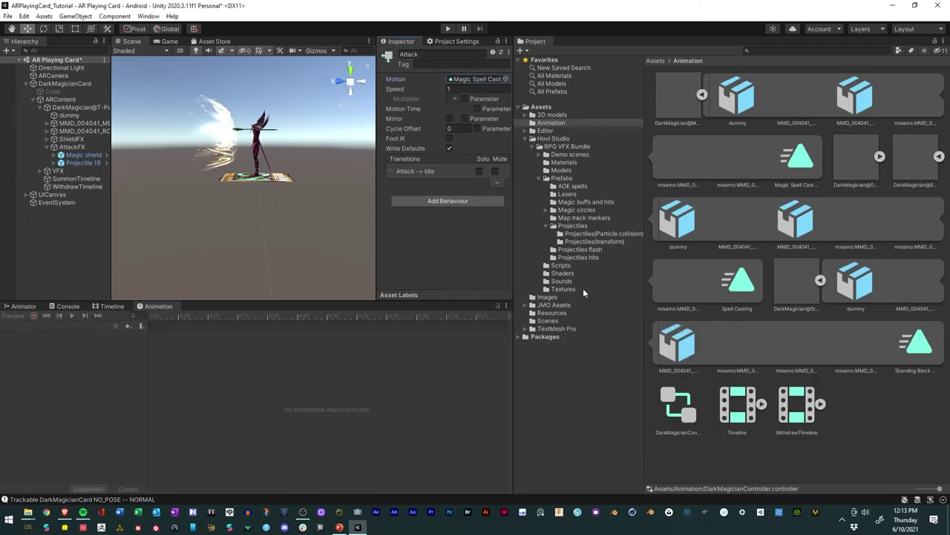
Step: Display the keyframes of the Attack state's Magic Spell Casting clip in the Animation window
drag(512, 275, 554, 276)
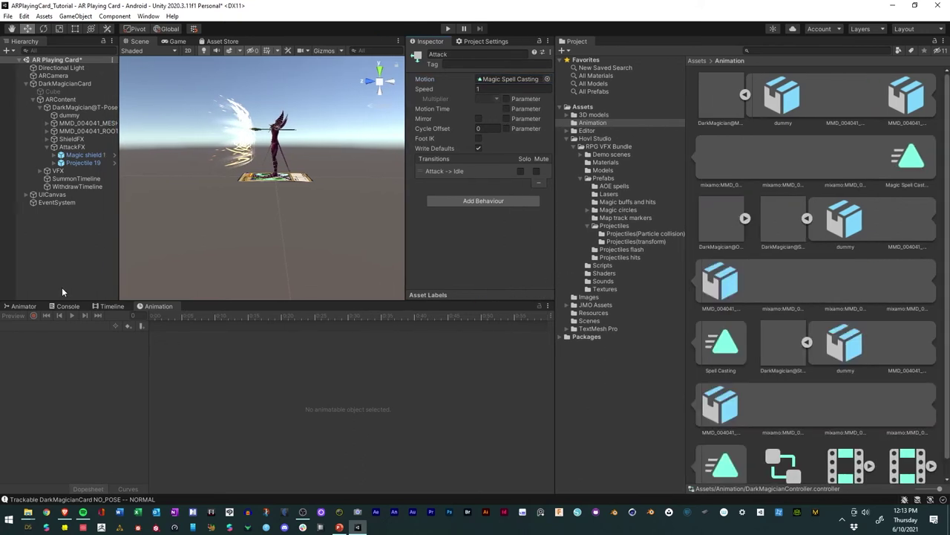
click(513, 81)
click(910, 165)
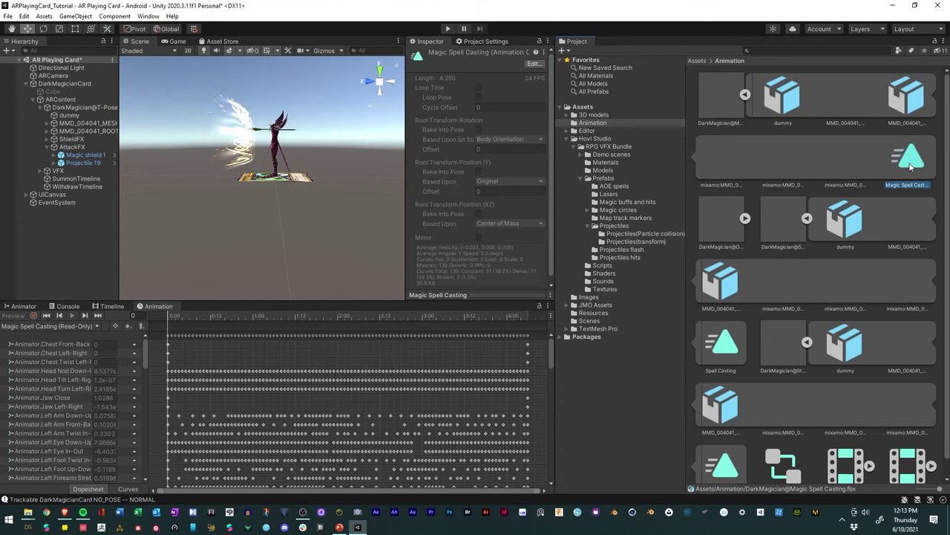
Step: Duplicate the Magic Spell Casting clip in the Animation folder and rename the copy DMG_Magic Spell Casting
key(ctrl+d)
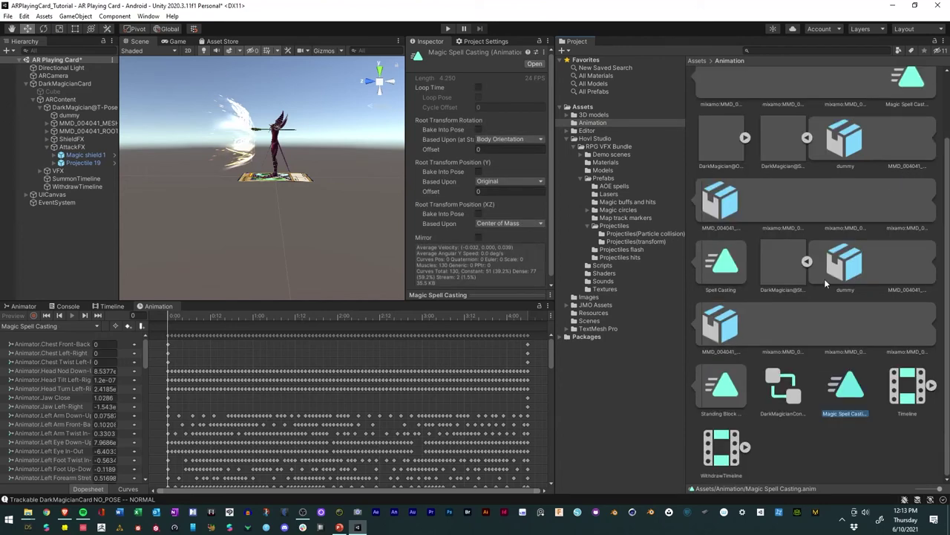
click(834, 415)
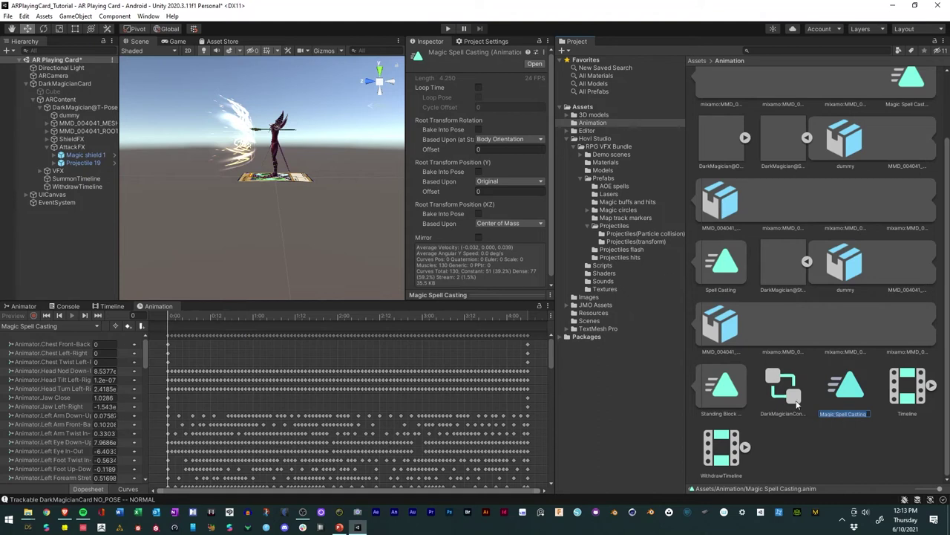
click(821, 414)
text(G_)
key(Return)
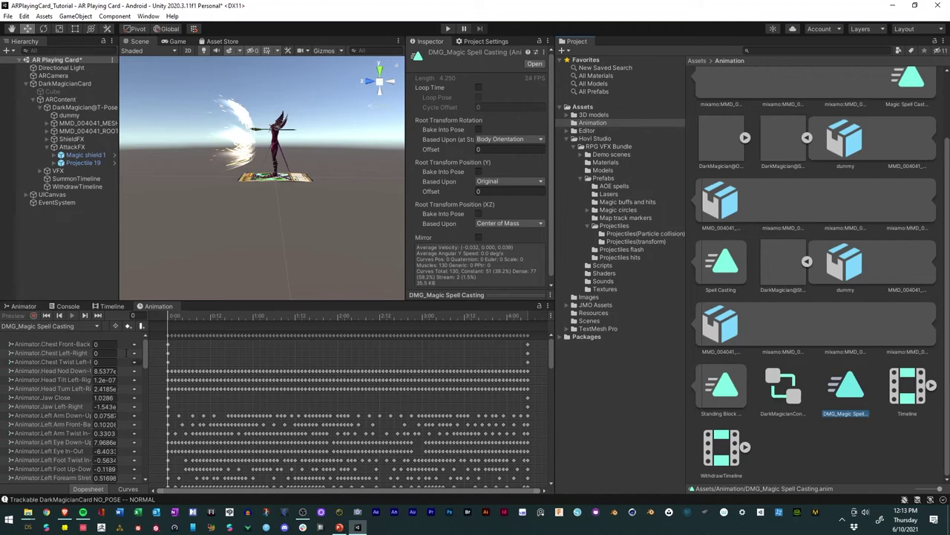
Step: Assign the DMG_Magic Spell Casting clip as the Motion of the Attack state in the animator controller
click(28, 307)
click(419, 386)
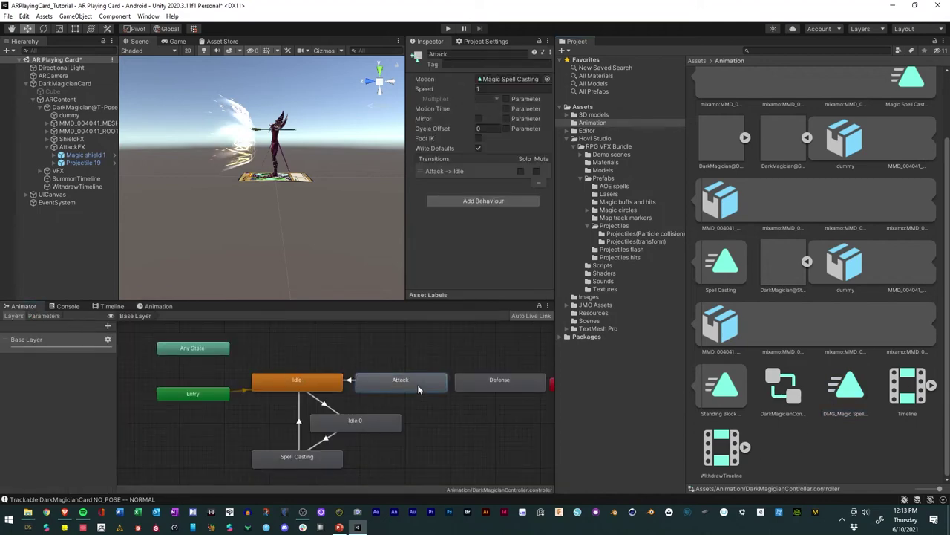
click(847, 386)
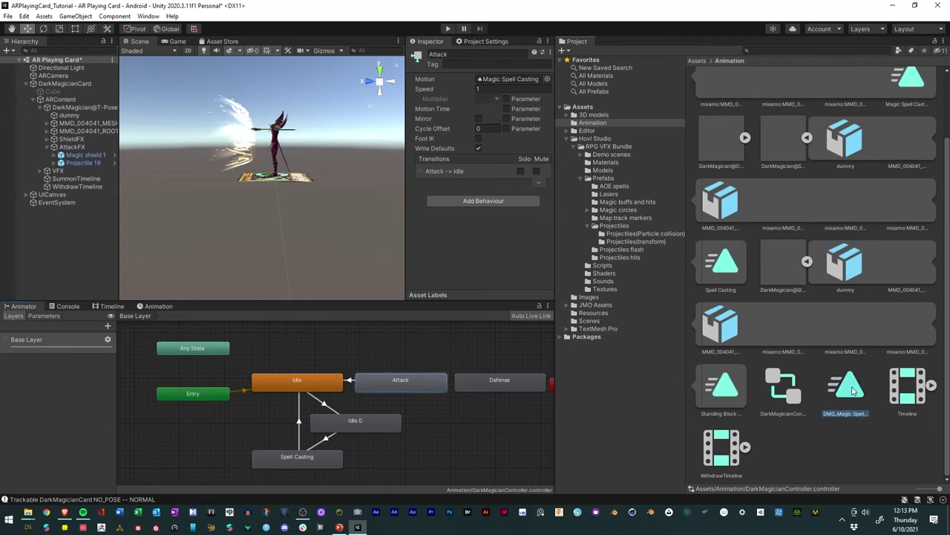
drag(553, 107, 512, 80)
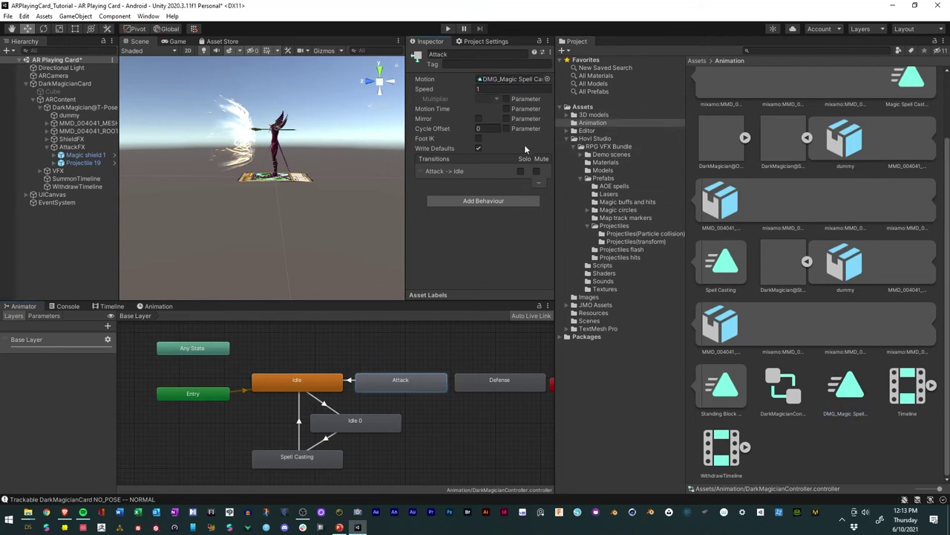
Step: Display the DMG_Magic Spell Casting clip in the Animation window and enlarge that window in width and height
click(851, 397)
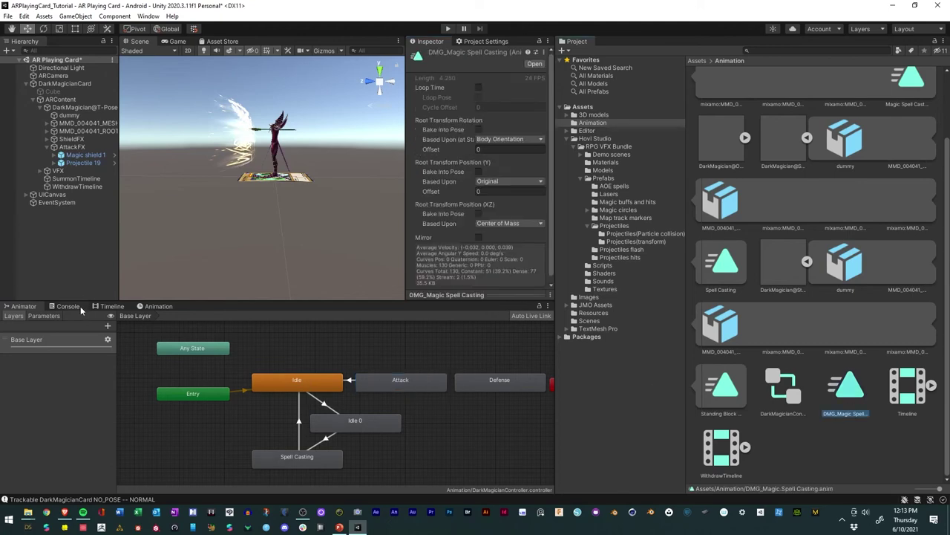
click(155, 306)
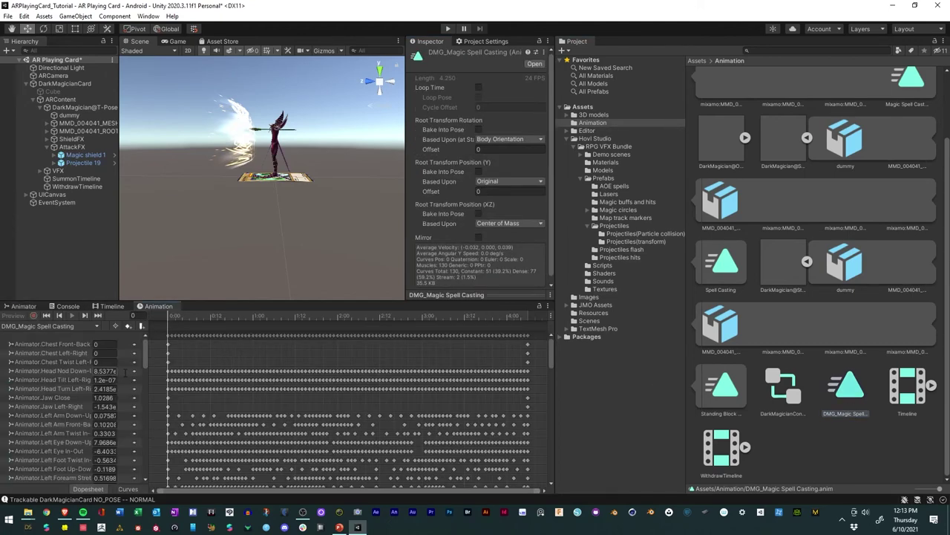
drag(556, 281, 748, 269)
drag(490, 300, 490, 264)
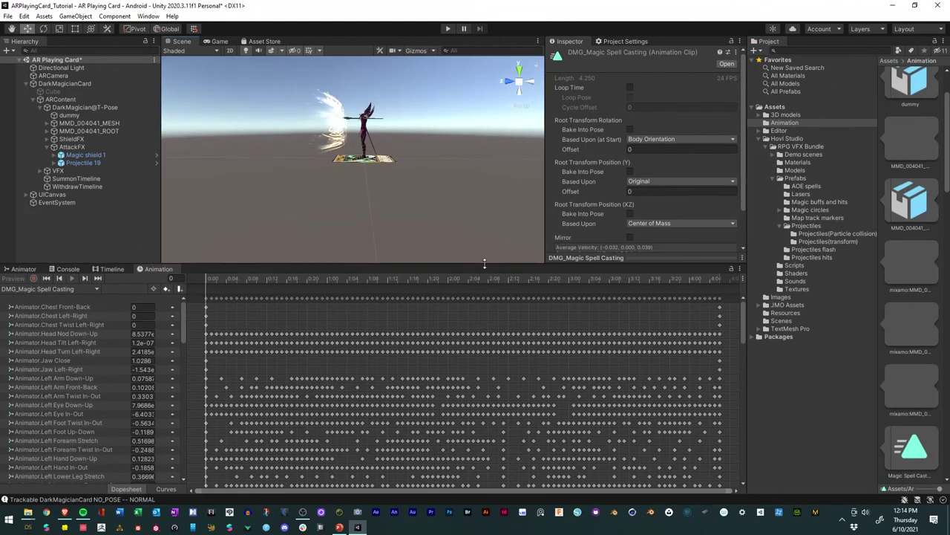
Step: Select DarkMagician@T-Pose and load its DMG_Magic Spell Casting clip in the Animation window so that properties can be added
click(47, 148)
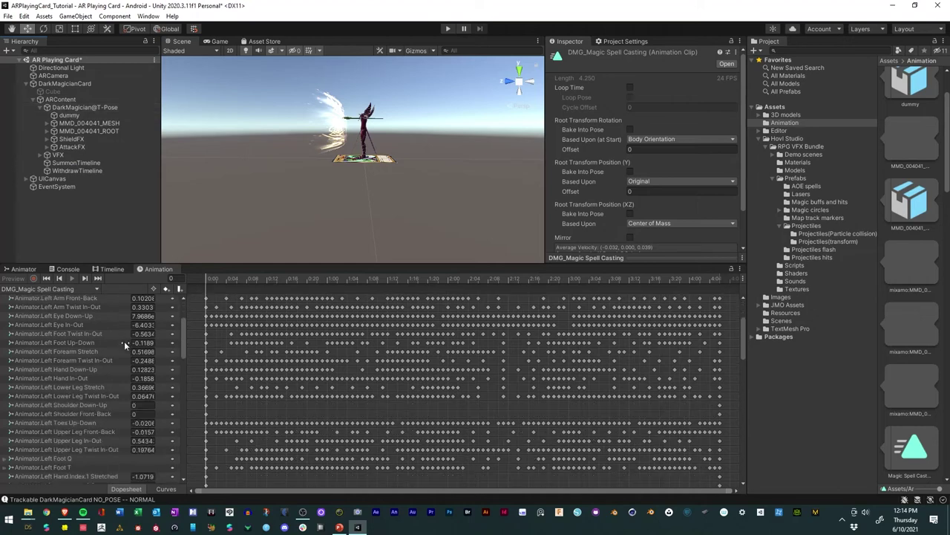
scroll(124, 341, down, 5)
scroll(124, 332, up, 5)
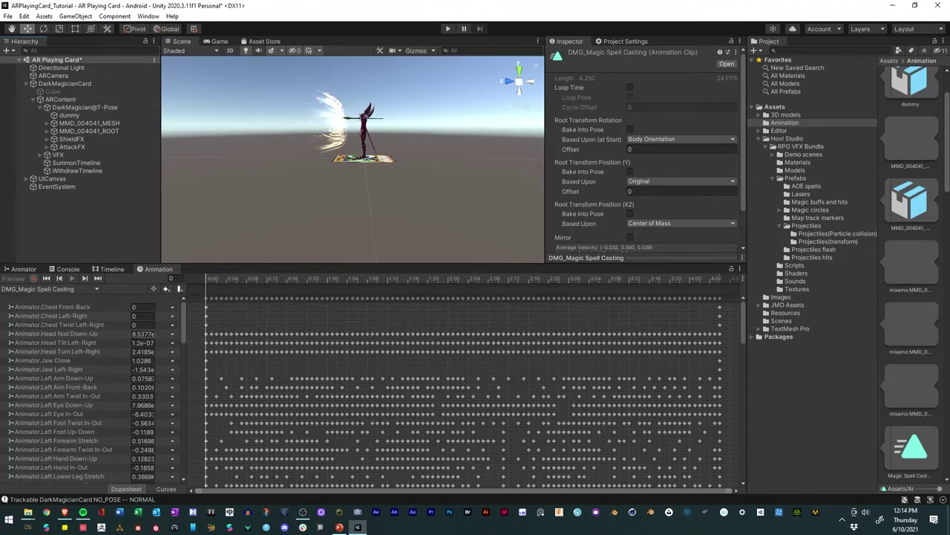
scroll(124, 333, down, 2)
scroll(126, 331, down, 10)
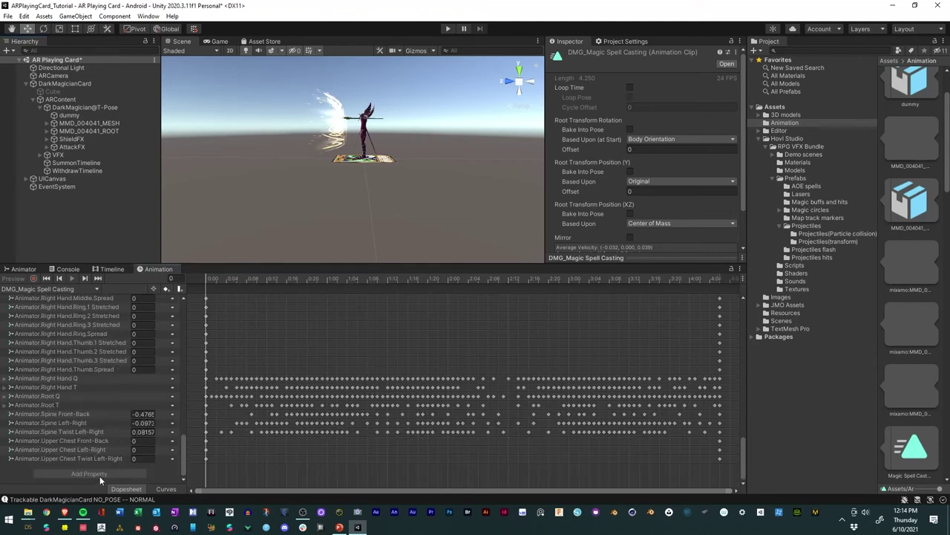
scroll(130, 314, up, 8)
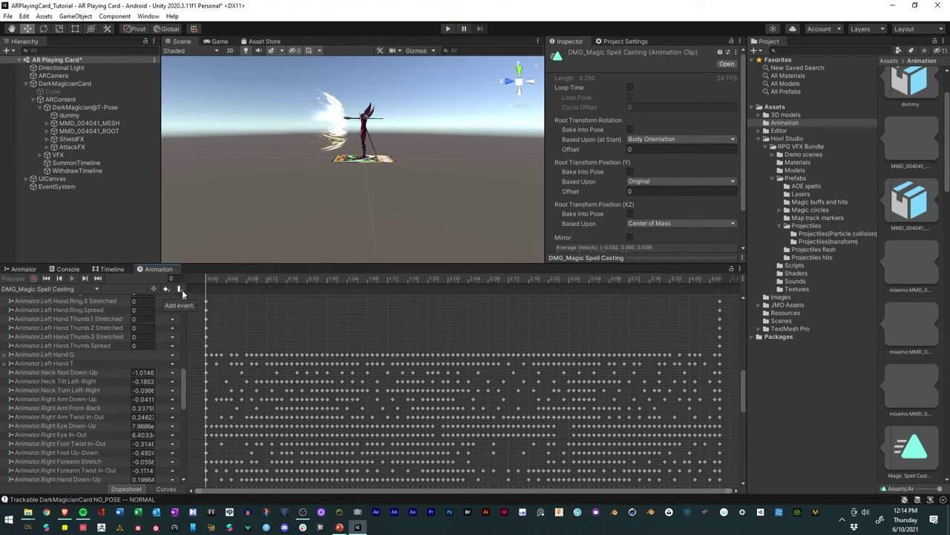
click(81, 108)
scroll(141, 337, down, 6)
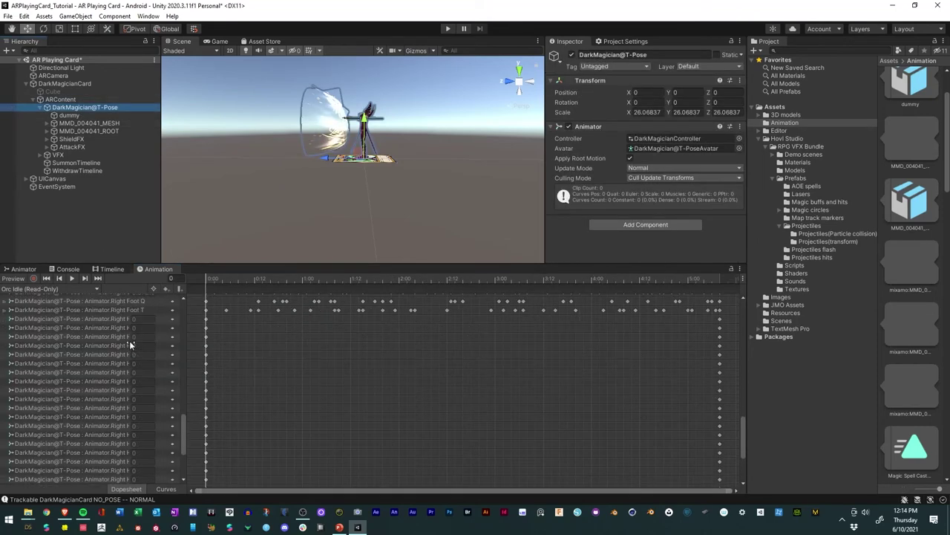
click(95, 290)
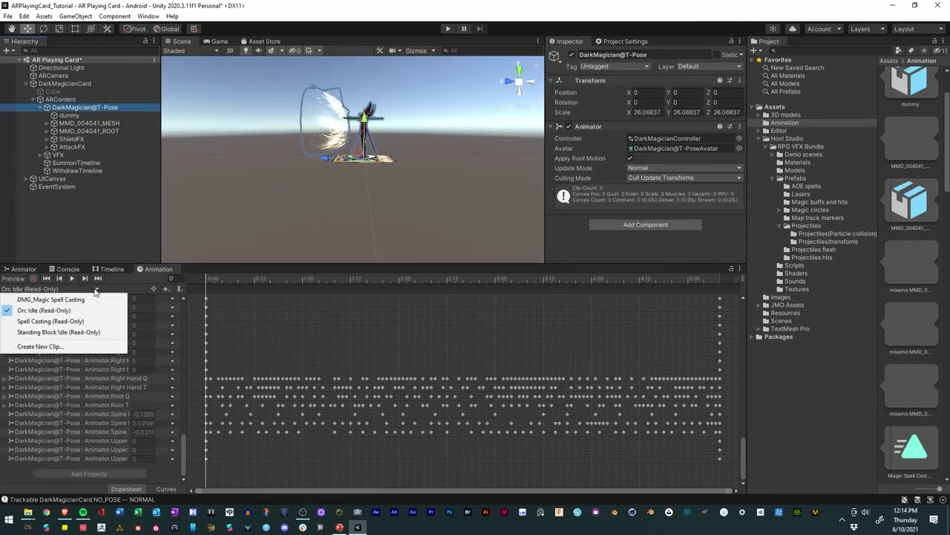
click(29, 301)
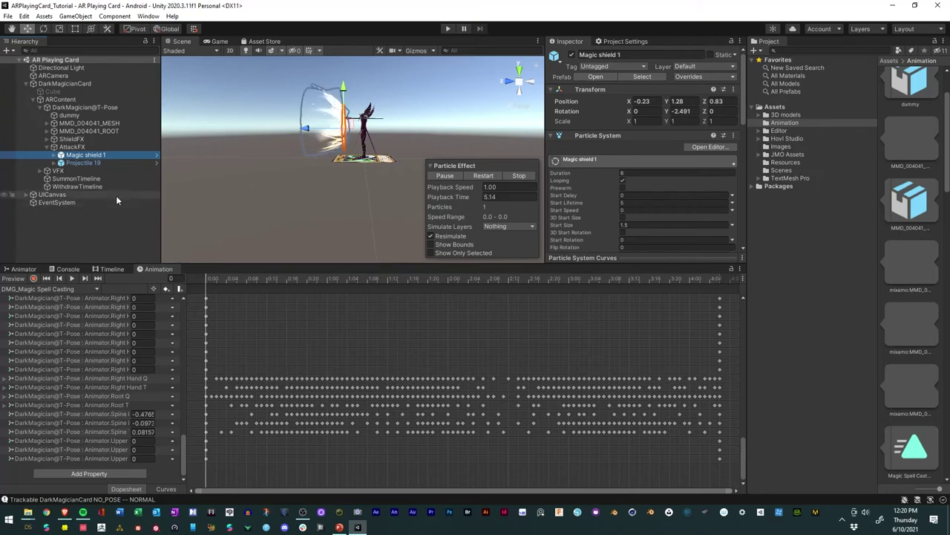
Step: Delete Magic shield 1 from AttackFX and deactivate the ShieldFX object that holds the shield effects
key(Delete)
click(86, 154)
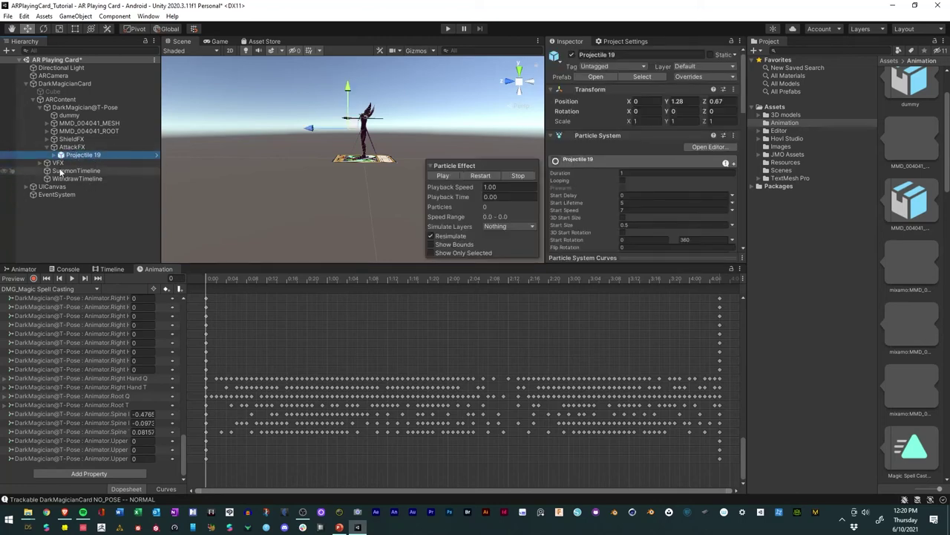
click(48, 139)
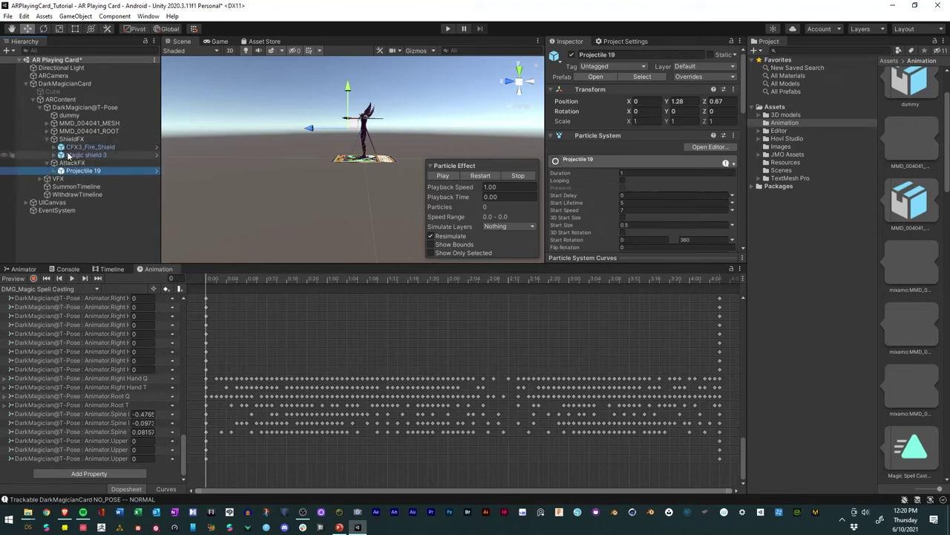
click(77, 148)
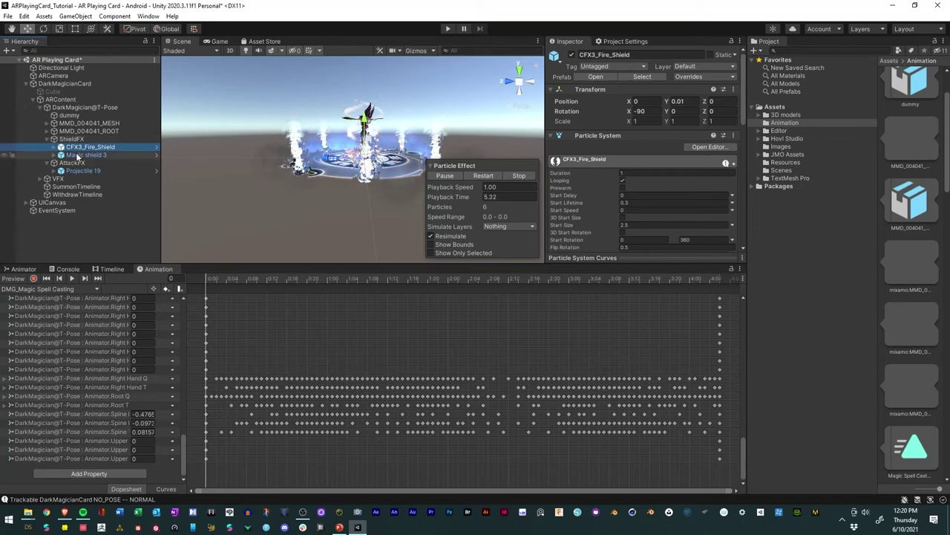
click(89, 139)
click(570, 54)
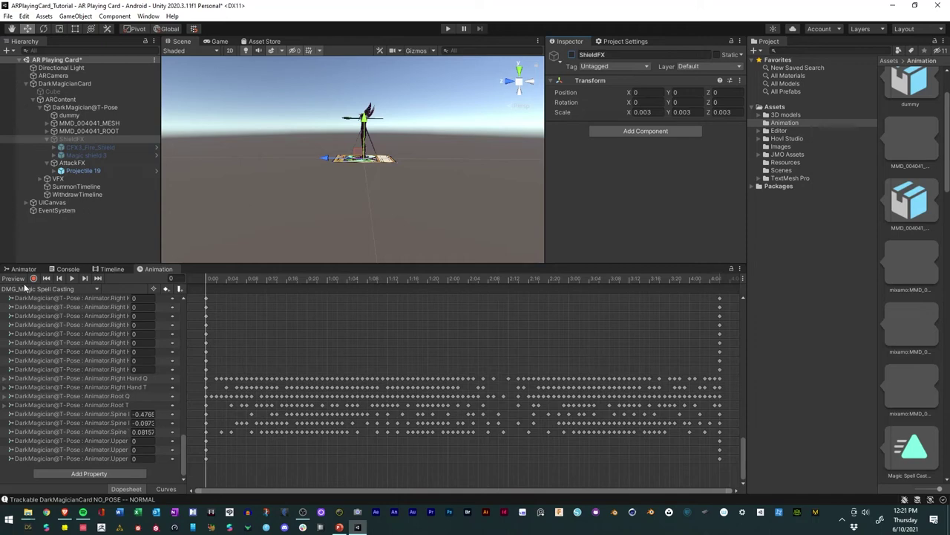
Step: Select the DarkMagician@T-Pose character with its child objects expanded, and widen the Project window to show the animation assets
click(74, 171)
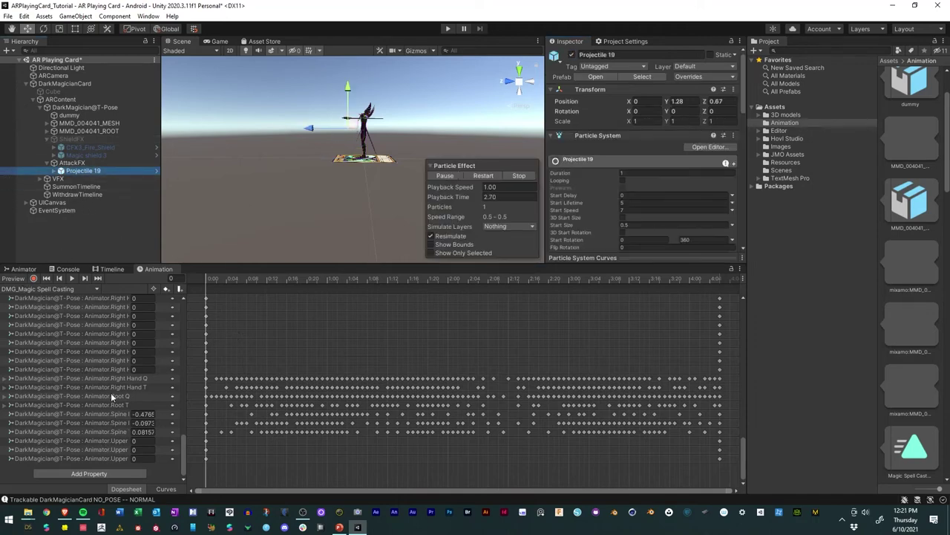
click(82, 109)
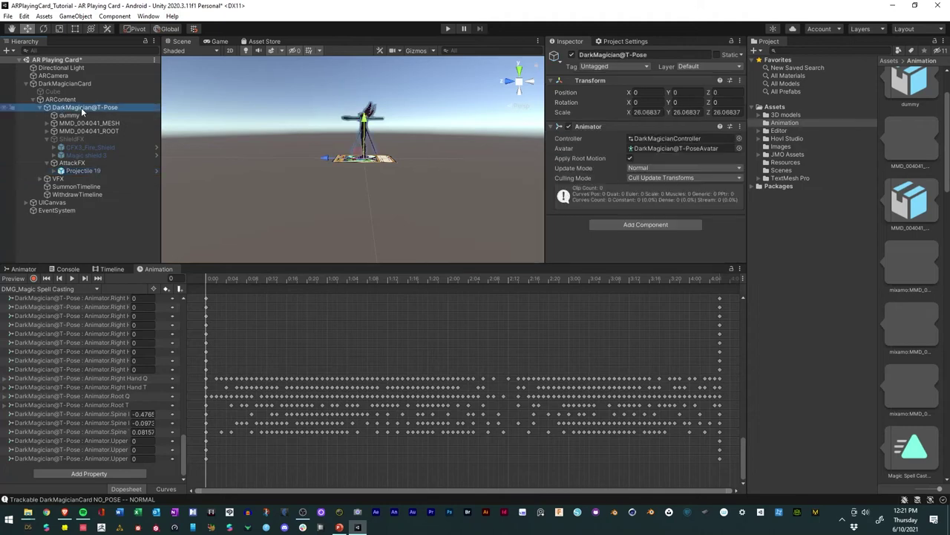
click(43, 108)
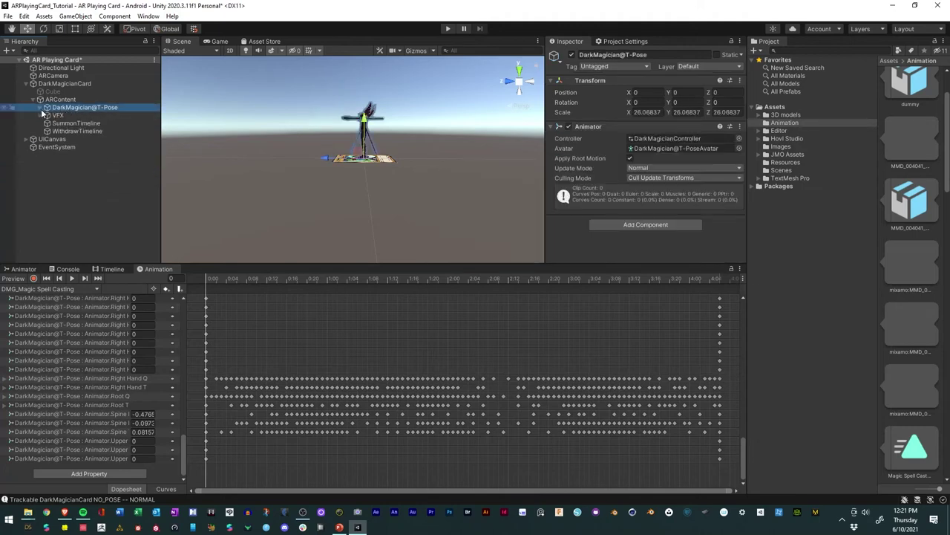
click(42, 109)
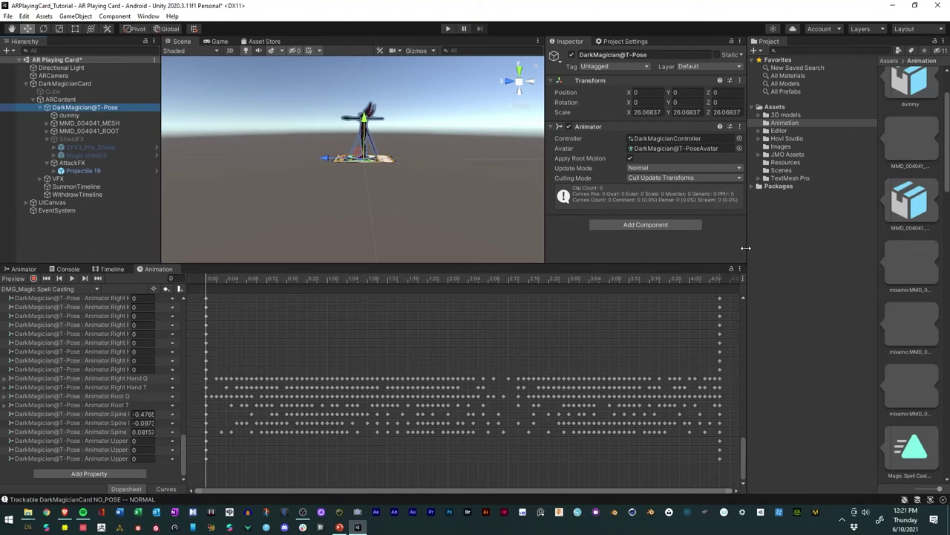
drag(745, 248, 553, 262)
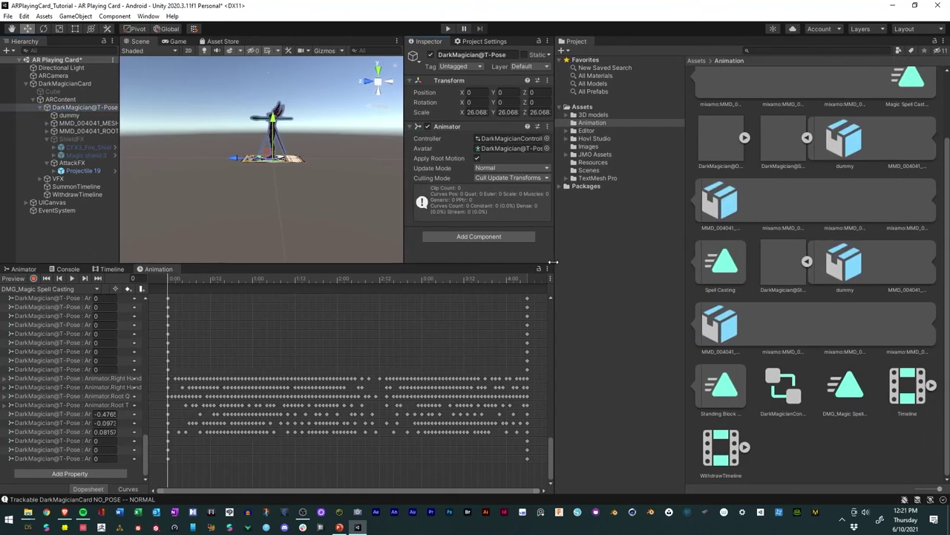
Step: Check the Attack state's Motion in the animator controller and locate its clip in the project assets
click(846, 390)
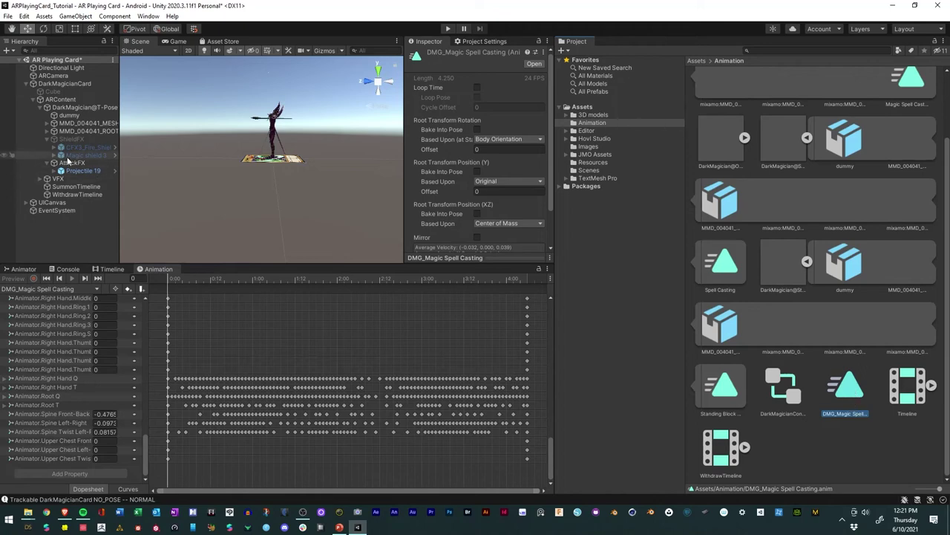
click(31, 270)
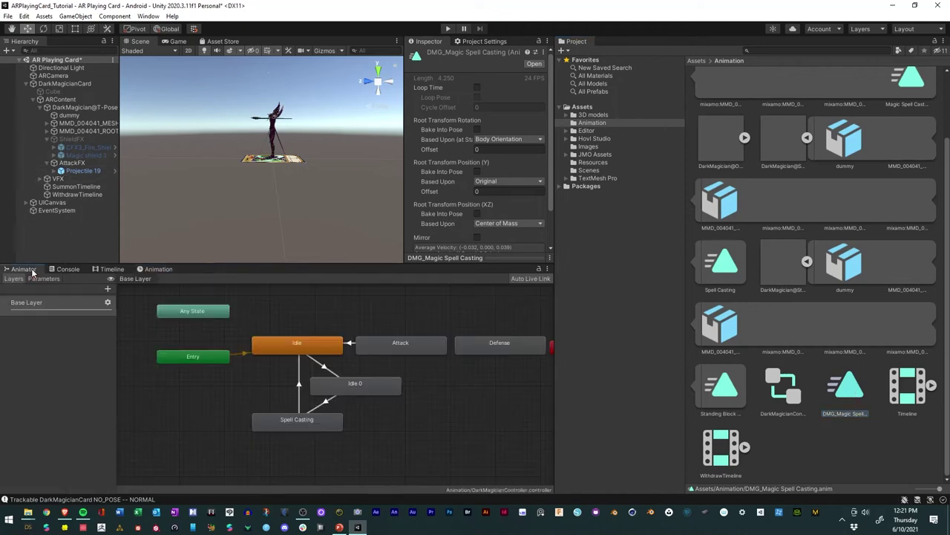
click(387, 345)
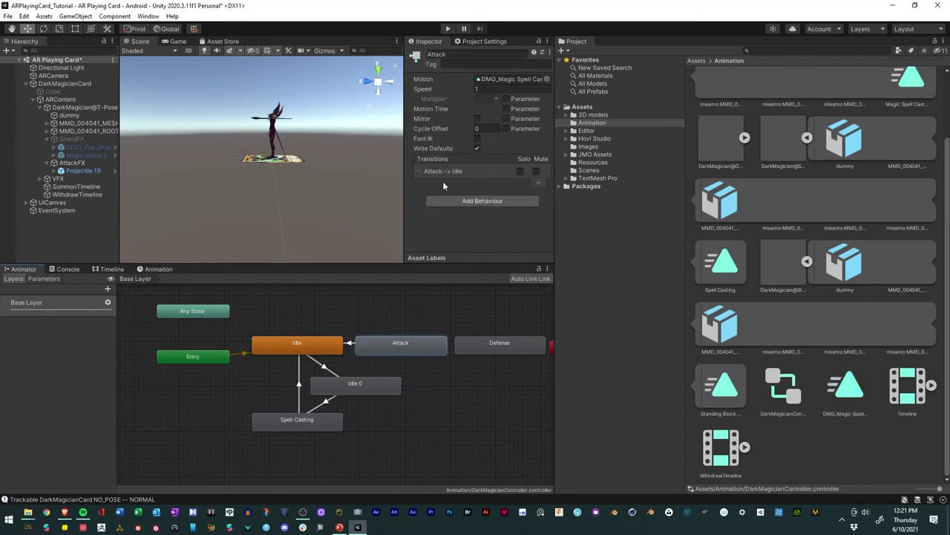
click(490, 79)
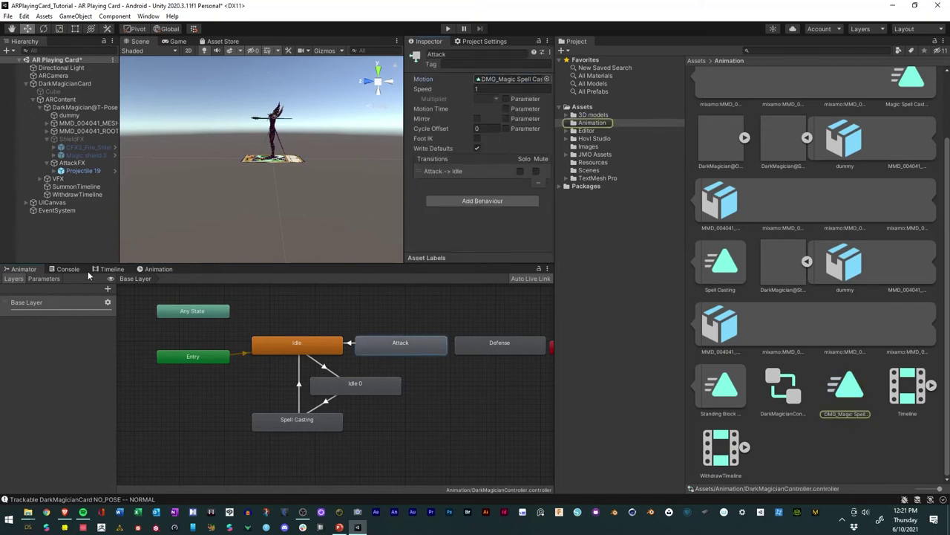
Step: Bring up the Animation window for the DMG_Magic Spell Casting clip and view the curves of its Right Hand Q property
click(155, 269)
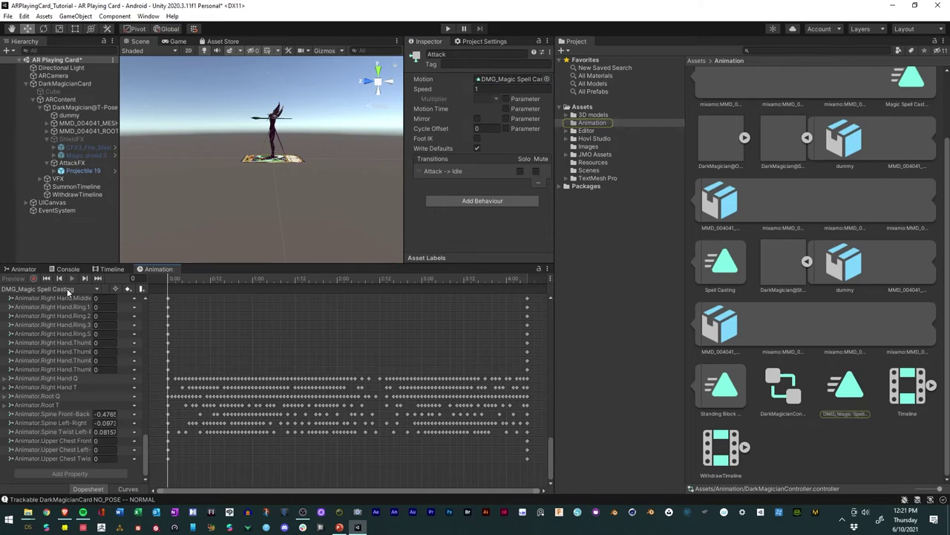
click(148, 16)
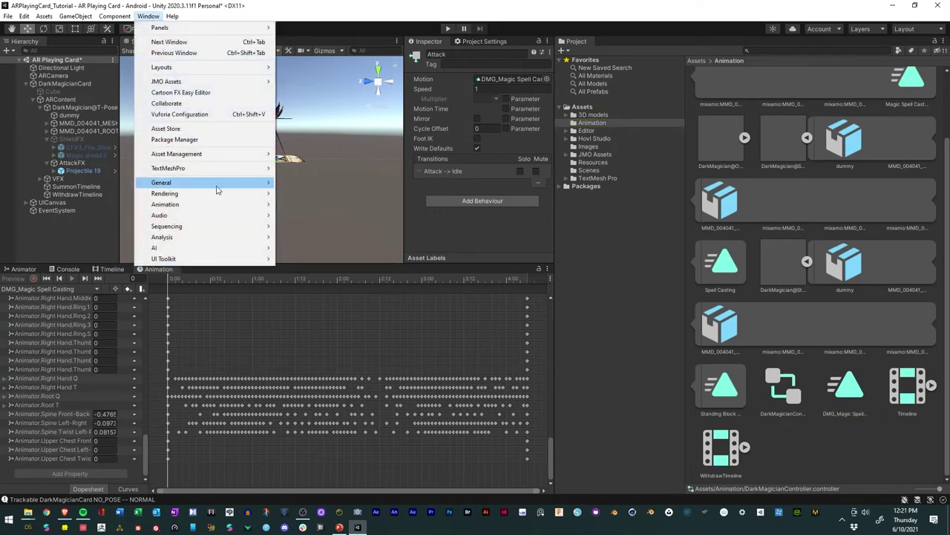
mouse_move(238, 207)
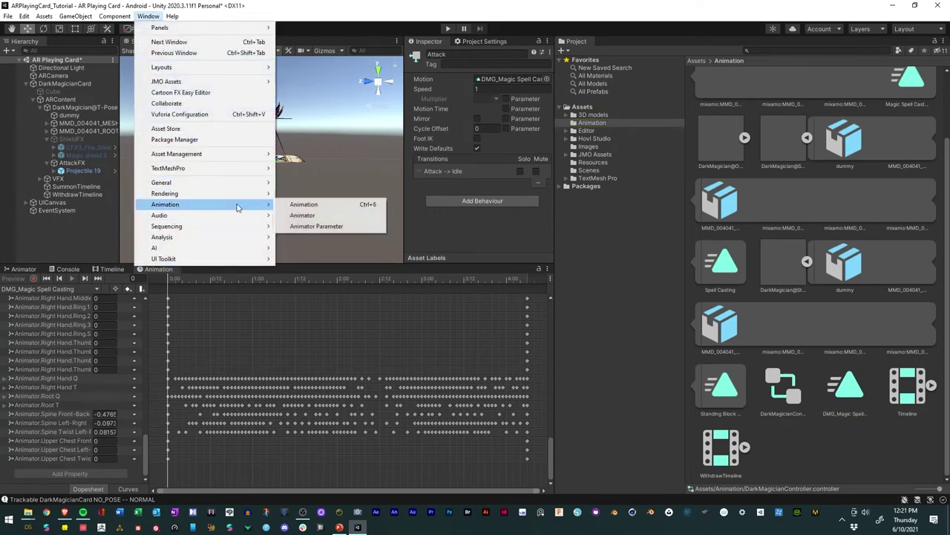
click(300, 205)
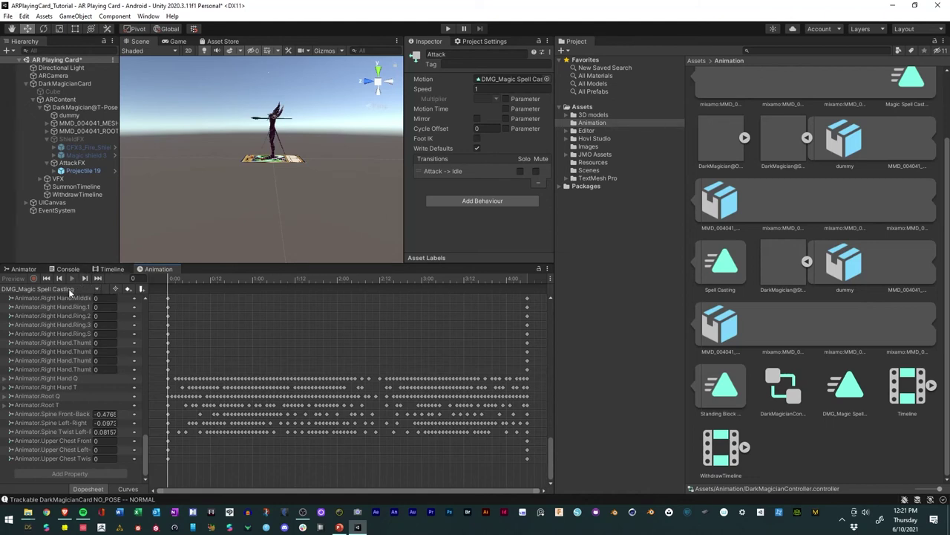
click(54, 324)
click(76, 378)
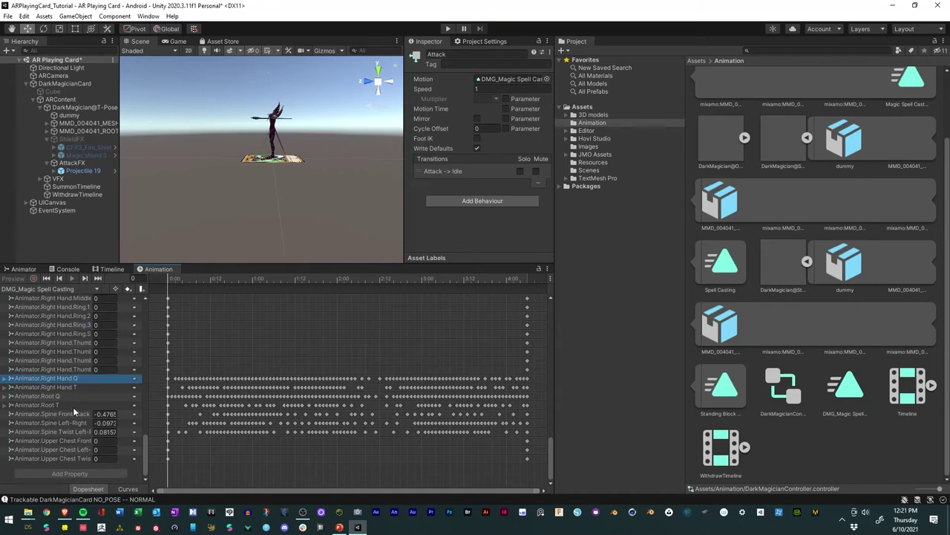
click(128, 488)
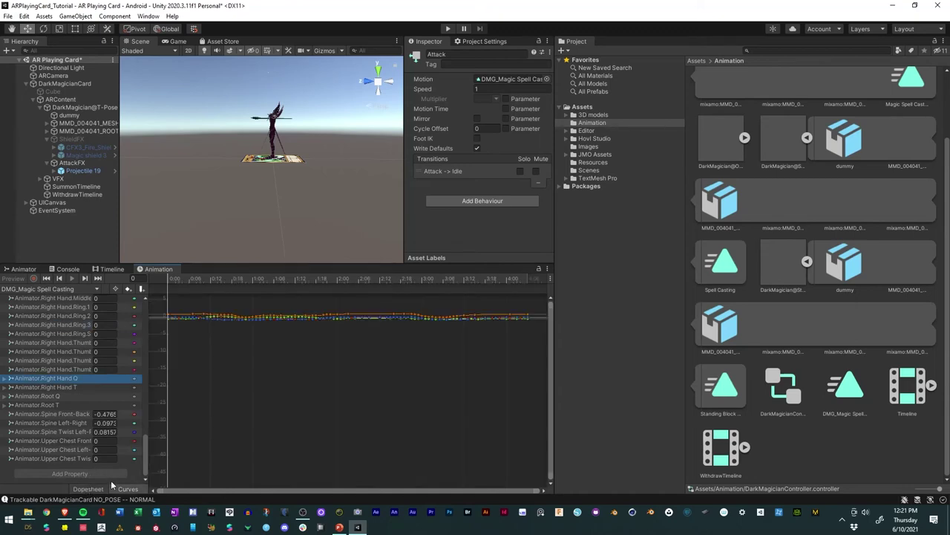
Step: Show the Animation window's keyframes as a dope sheet, select CFX3_Fire_Shield, and load the DMG_Magic Spell Casting clip for the character
click(88, 489)
click(851, 394)
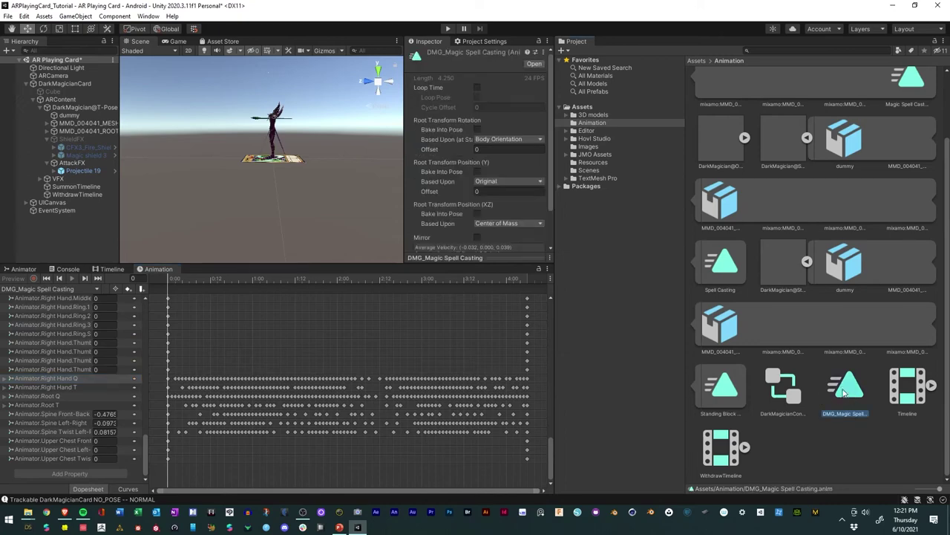
click(88, 156)
click(85, 147)
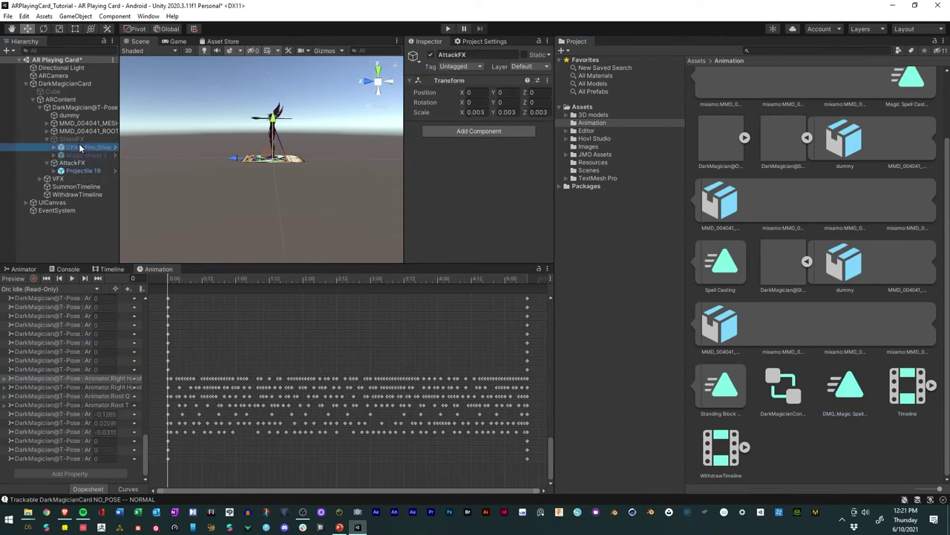
click(83, 289)
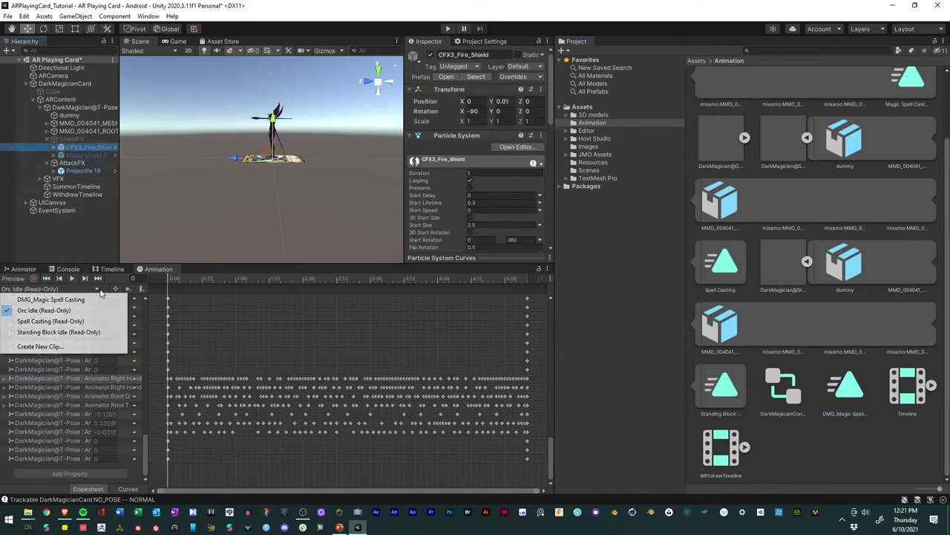
click(42, 300)
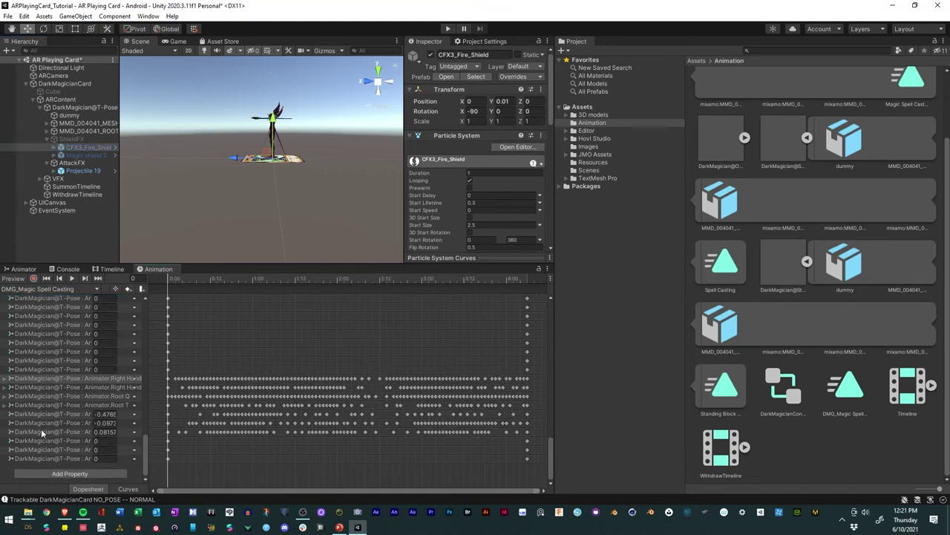
Step: Add the Is Active property of AttackFX's Projectile 19 to the DMG_Magic Spell Casting clip
click(54, 474)
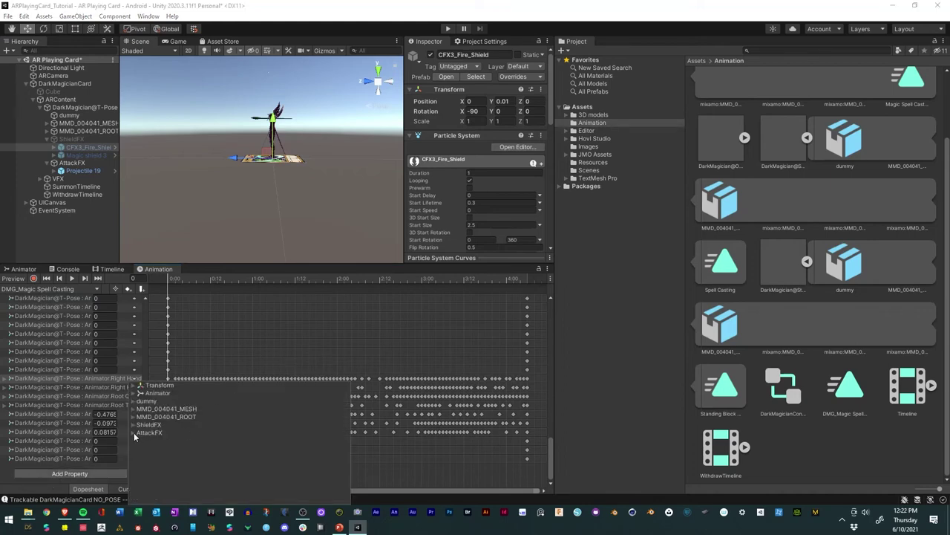
click(135, 433)
click(140, 456)
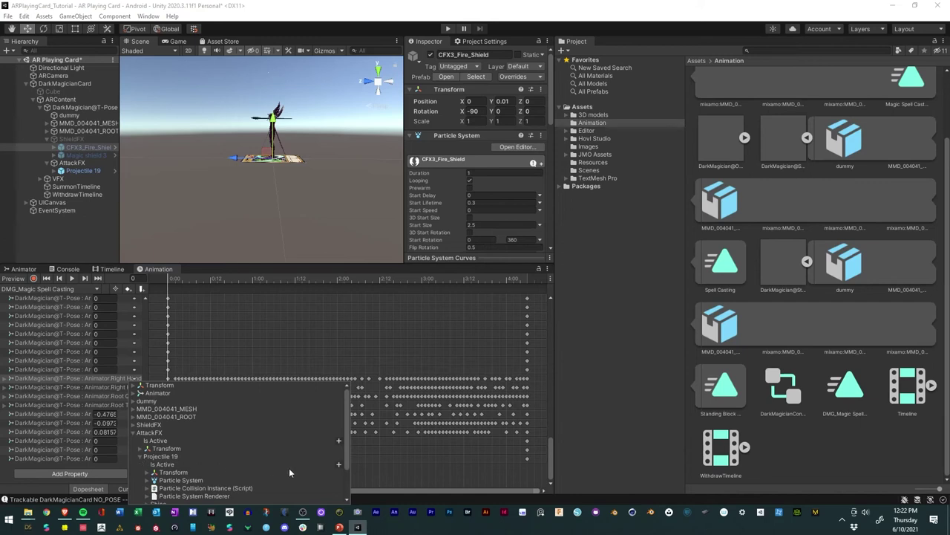
click(338, 465)
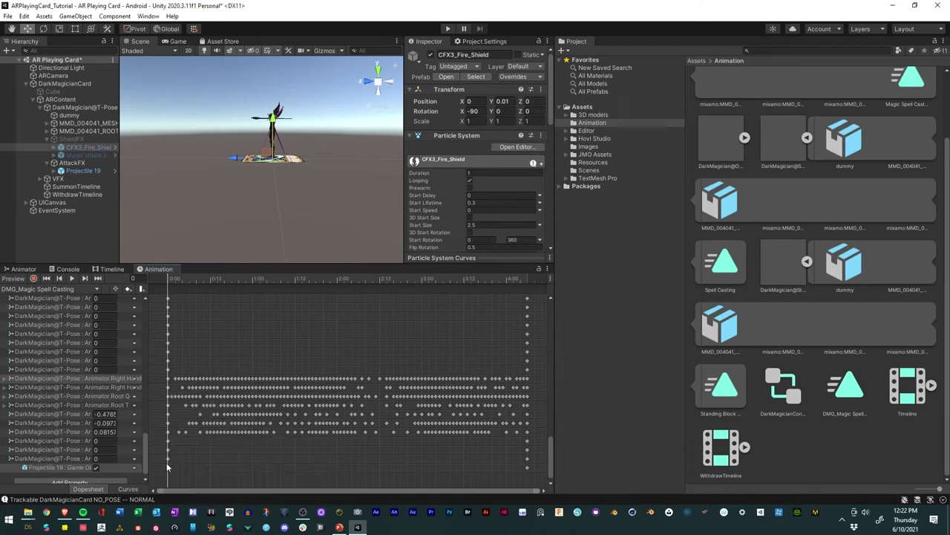
Step: Key Projectile 19's active state as on at about 2:00 and off at the start of the clip
click(168, 278)
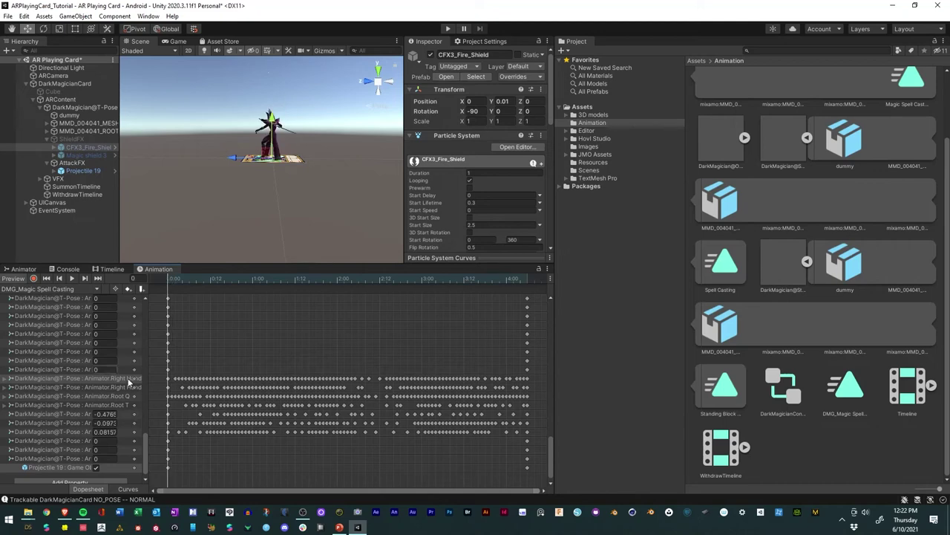
click(94, 467)
drag(169, 278, 168, 317)
click(97, 467)
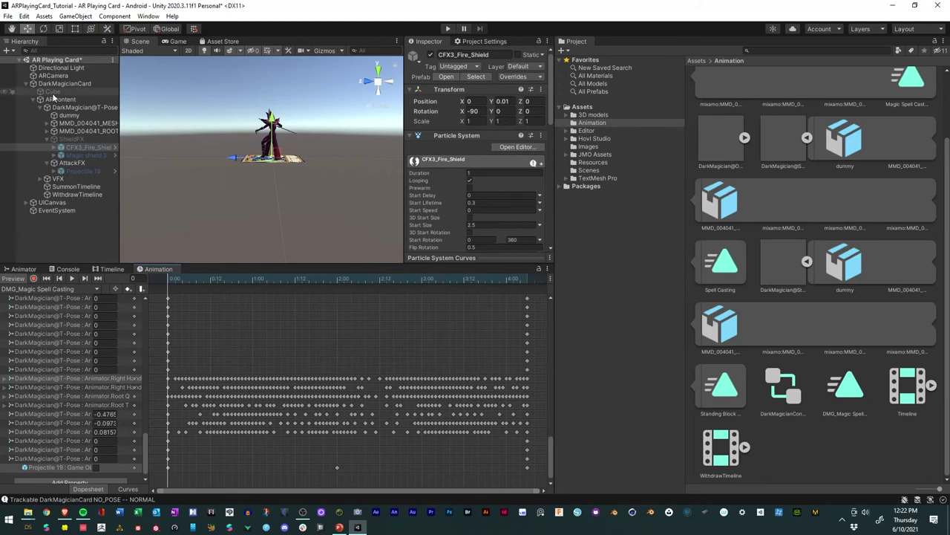
drag(185, 284, 167, 270)
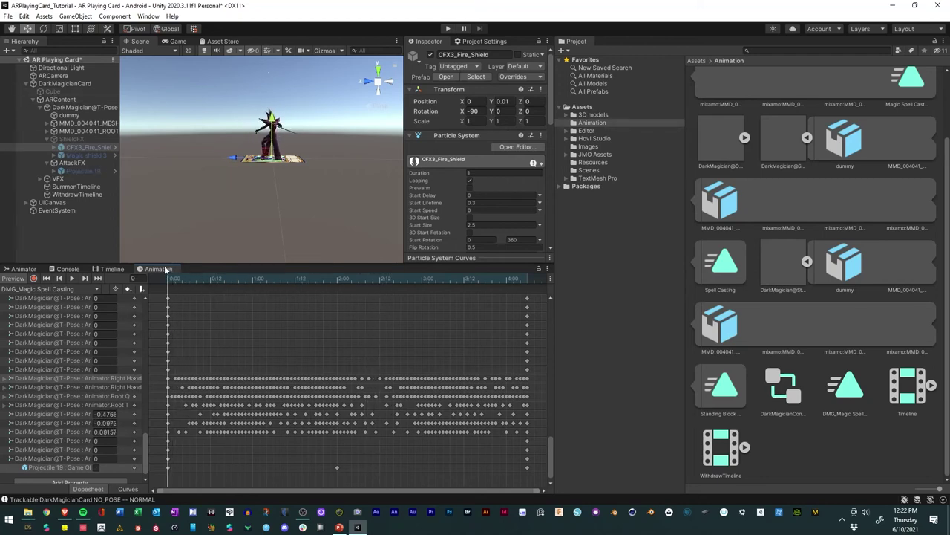
Step: Save the scene and test the Dark Magician's battle attack on the tracked card in Play mode
click(8, 15)
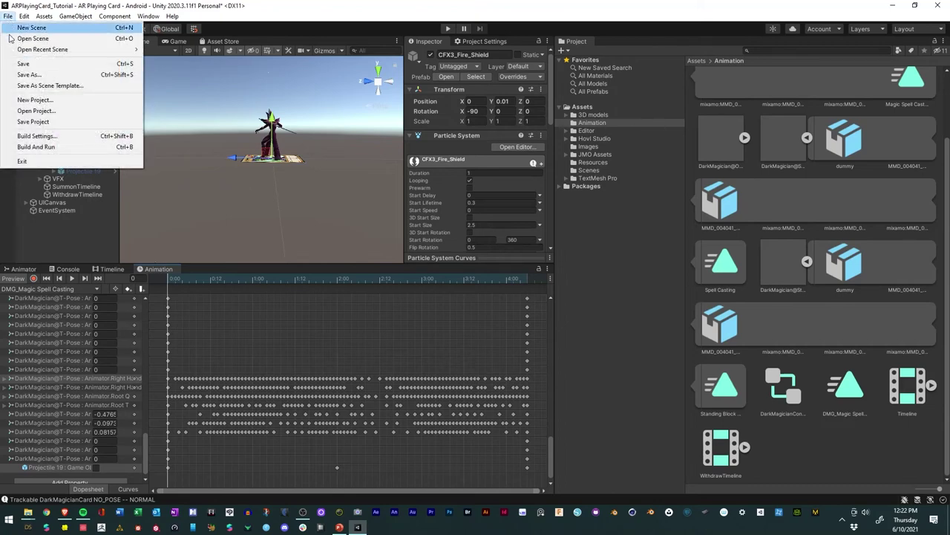
click(26, 65)
click(449, 28)
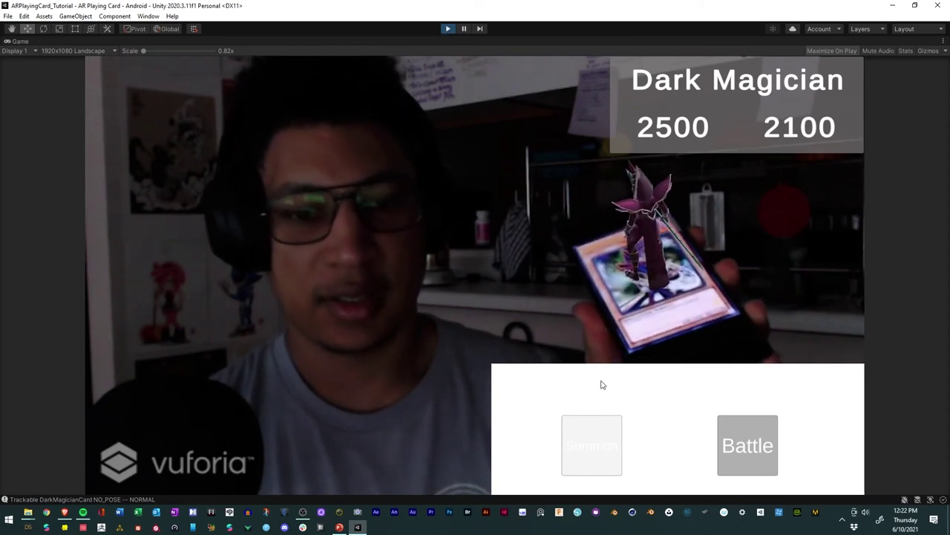
click(767, 450)
click(709, 393)
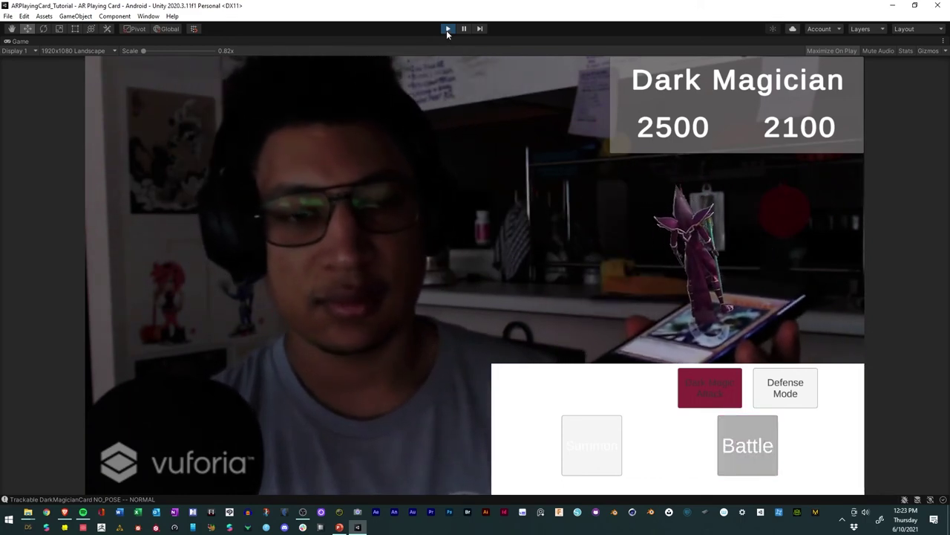
click(447, 29)
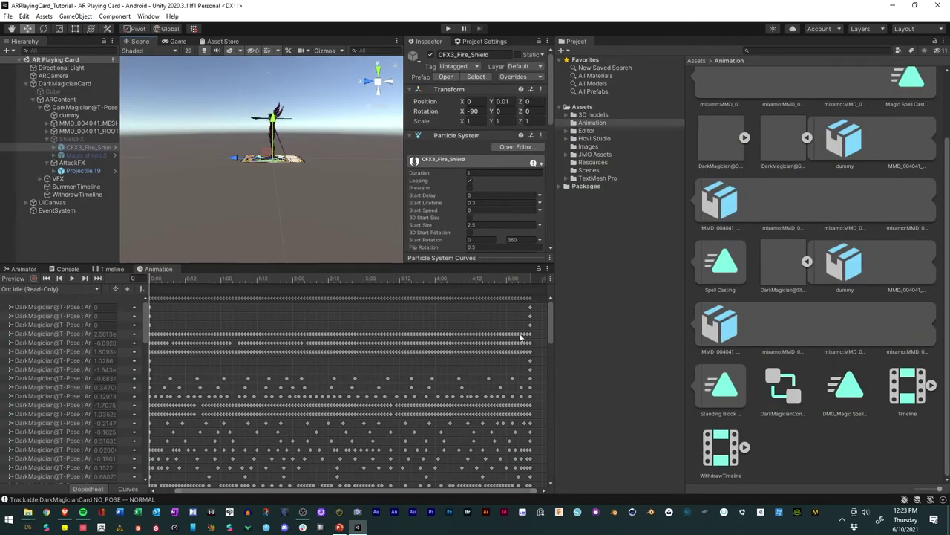
Step: Reload the DMG_Magic Spell Casting clip and scrub through it to check when Projectile 19 is active
drag(549, 324, 523, 469)
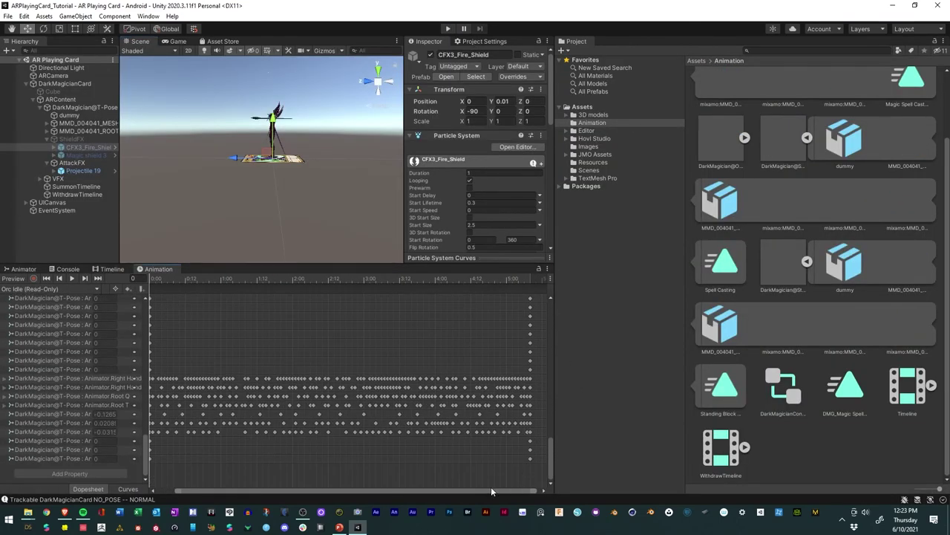
click(49, 288)
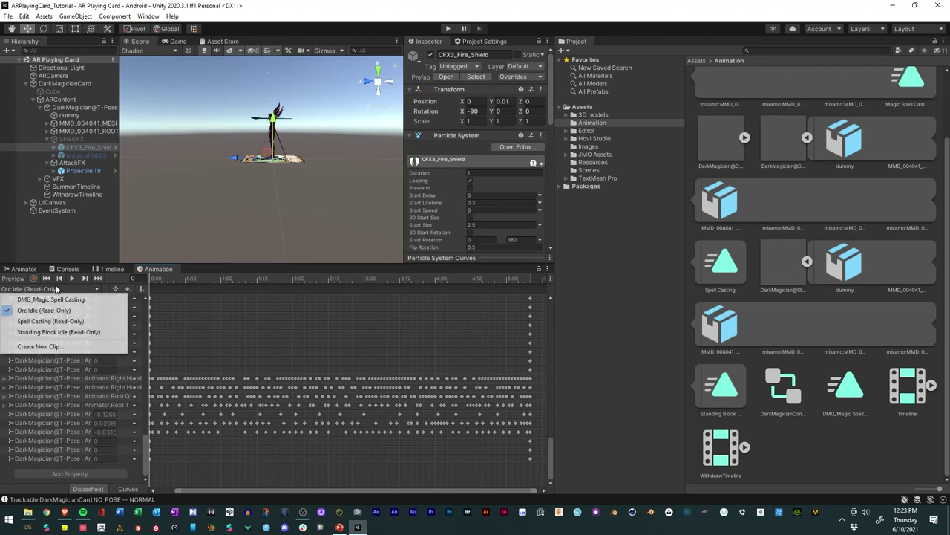
click(45, 299)
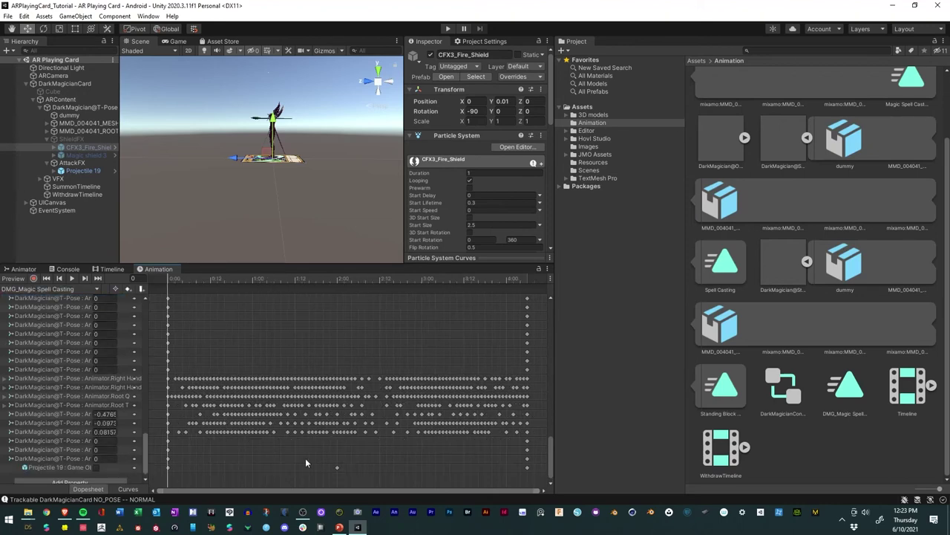
click(169, 470)
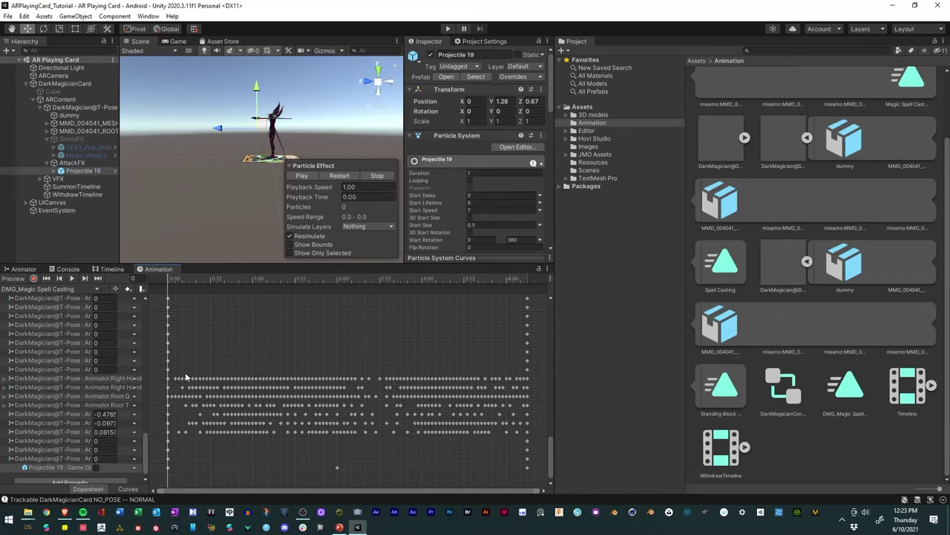
drag(169, 287, 516, 335)
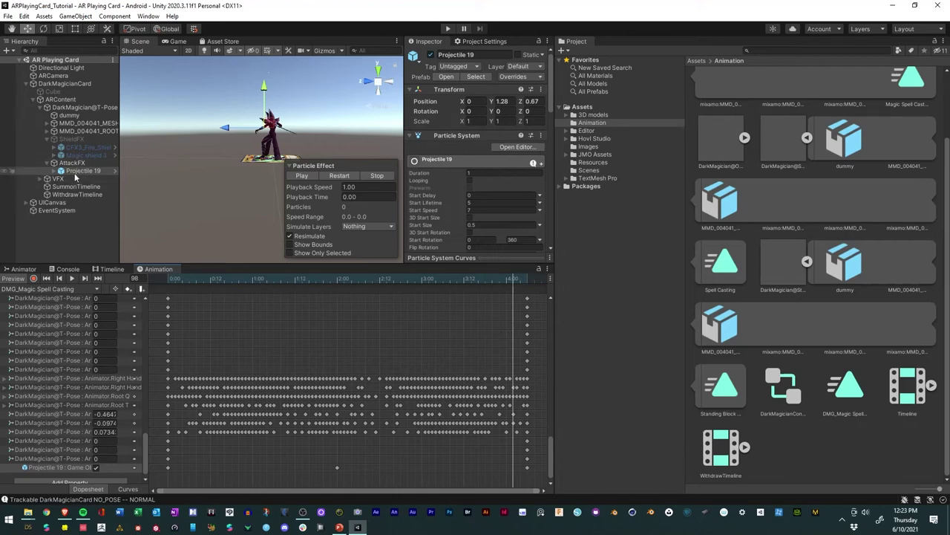
click(238, 280)
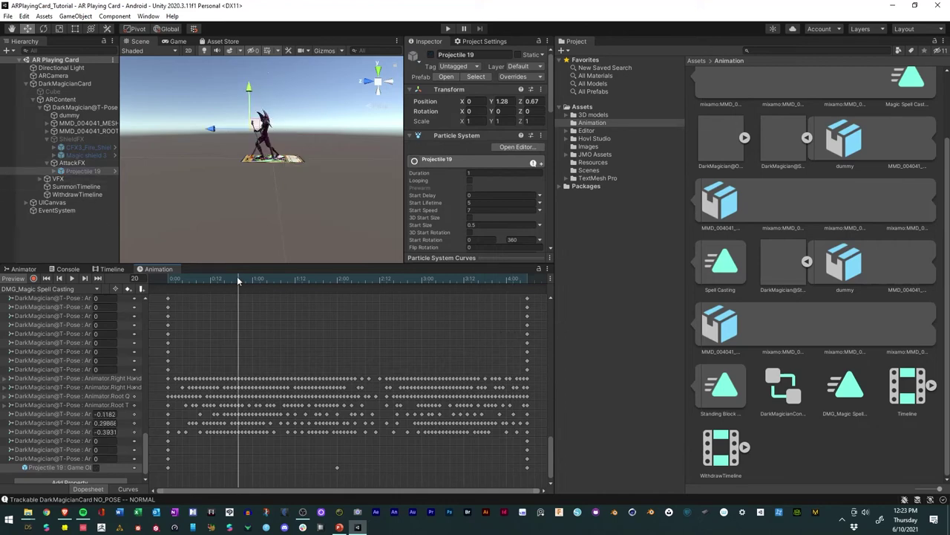
click(81, 244)
click(81, 170)
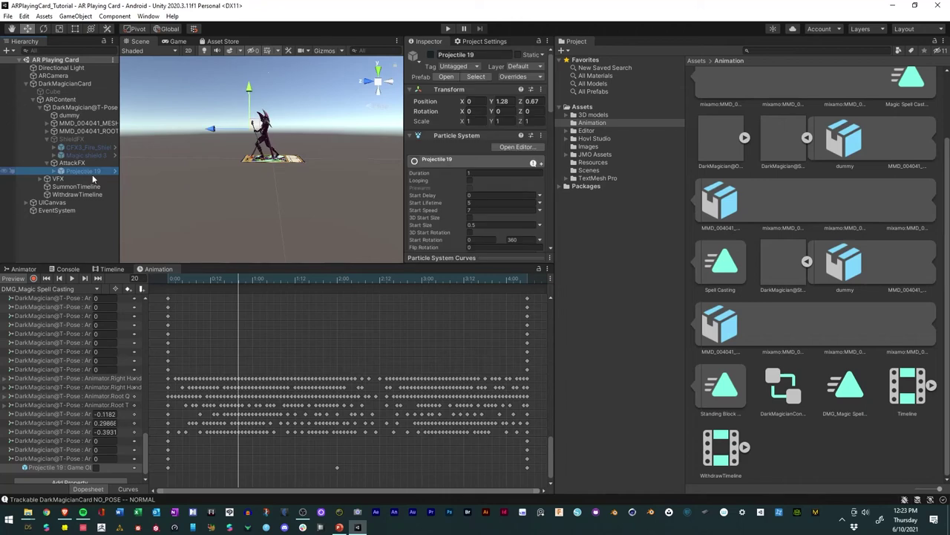
Step: Key Projectile 19 as inactive at the end of the clip and shift that key slightly earlier, to about 4:03
drag(461, 279, 528, 294)
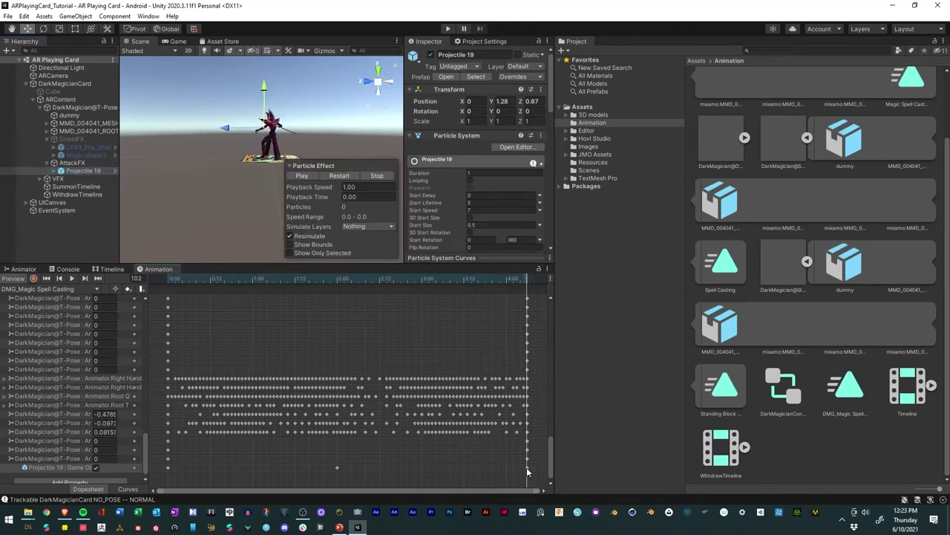
click(96, 467)
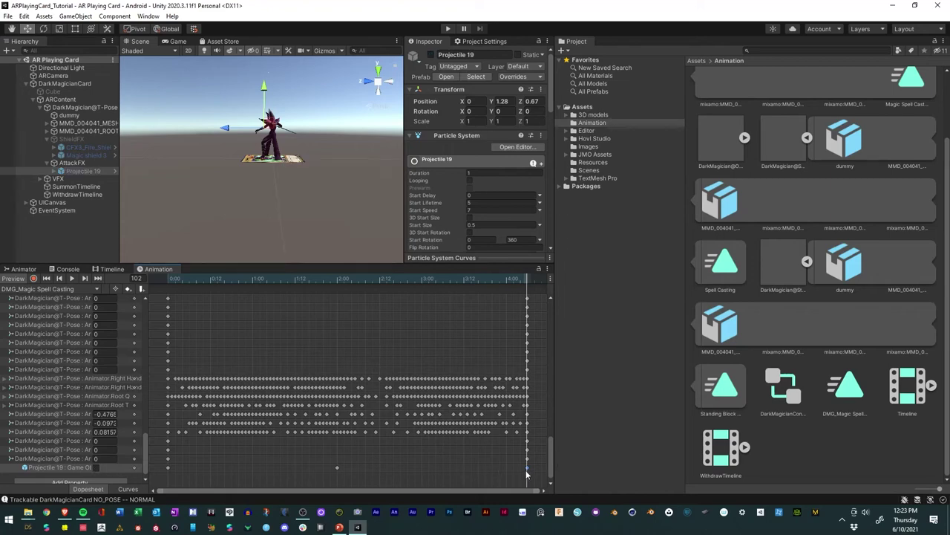
drag(528, 472, 515, 469)
drag(357, 278, 219, 303)
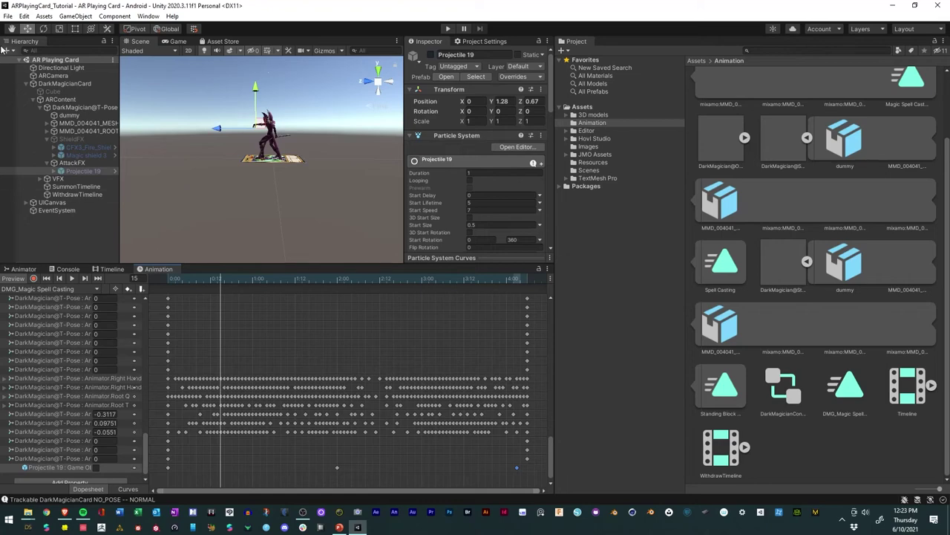
click(7, 16)
click(8, 15)
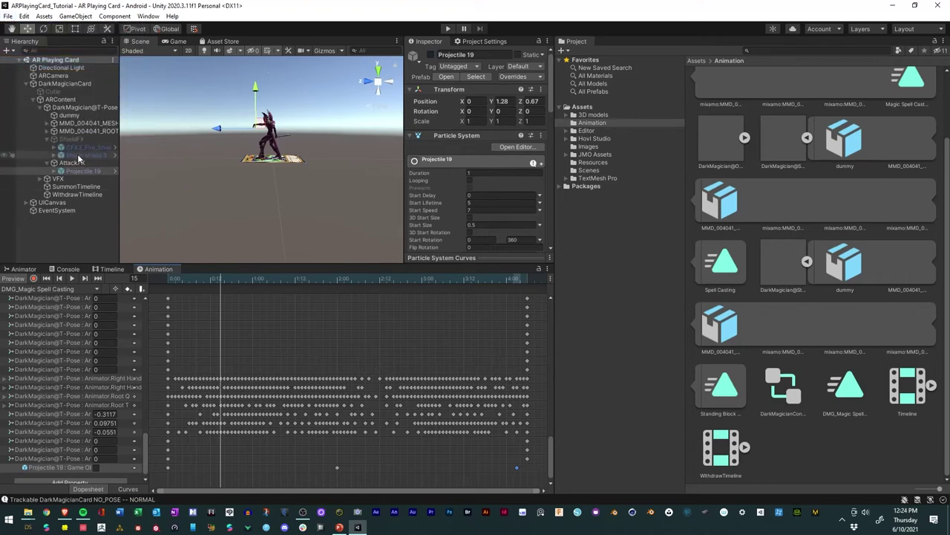
Step: Duplicate the read-only Standing Block Idle clip from its character FBX as a standalone animation in the Animation folder
click(95, 289)
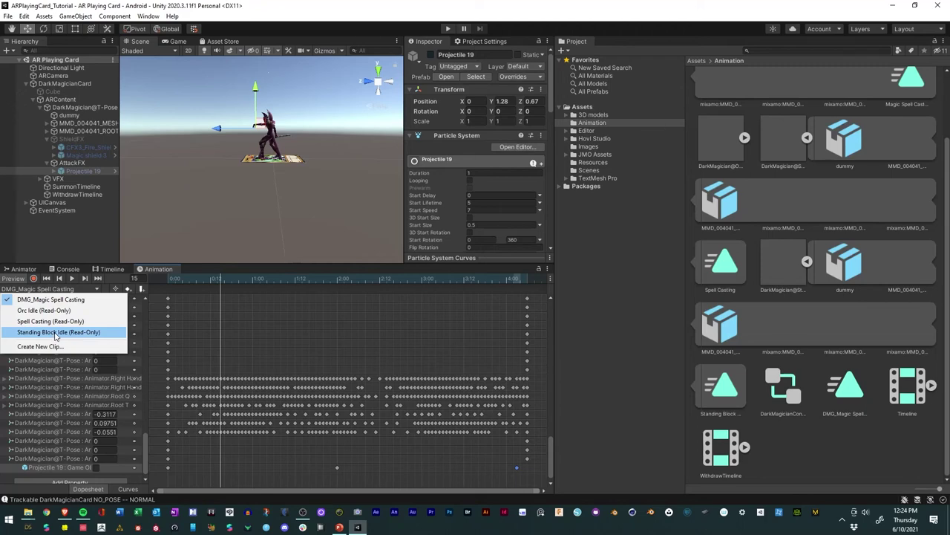
click(807, 263)
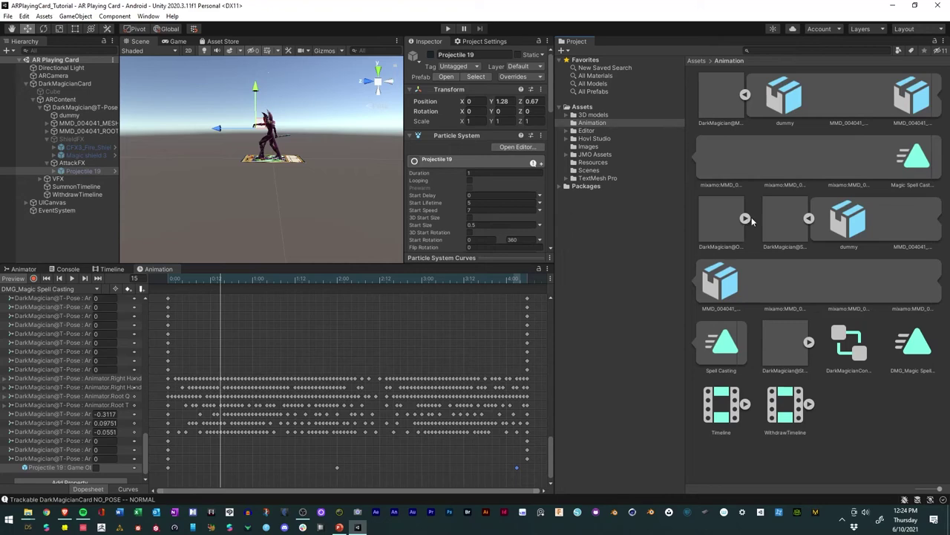
click(809, 218)
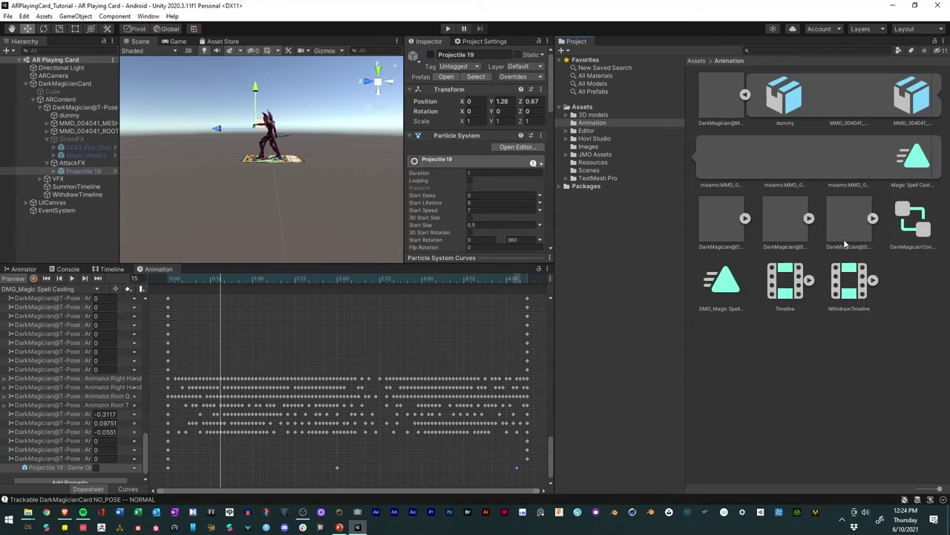
click(846, 230)
click(872, 218)
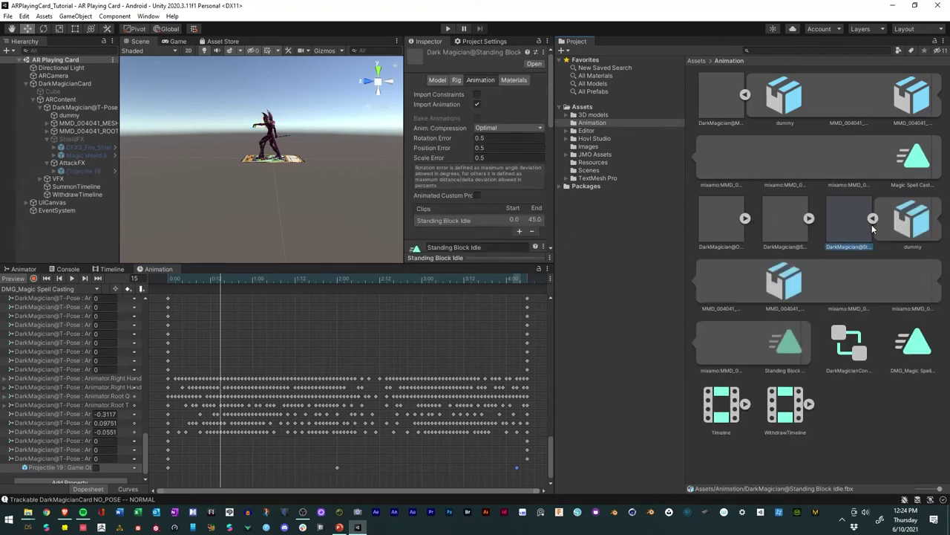
click(790, 346)
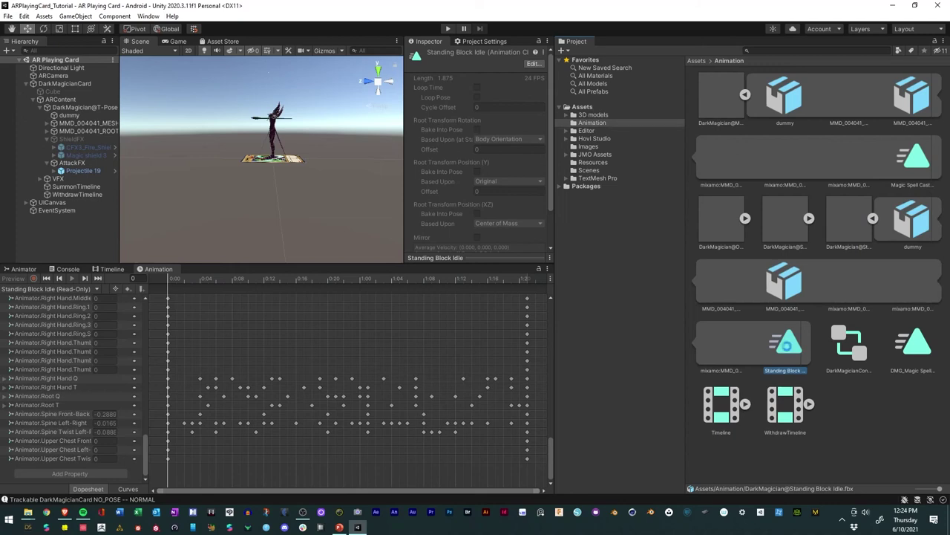
key(ctrl+d)
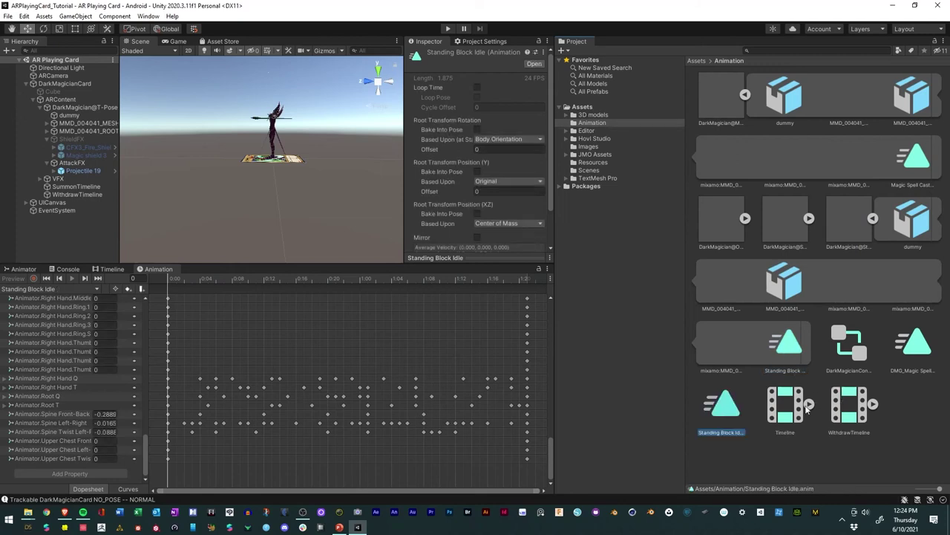
Step: Rename the duplicated clip as dmg_Standing Block Idle
click(709, 433)
click(697, 433)
key(Return)
click(697, 432)
text(cmd_)
key(Return)
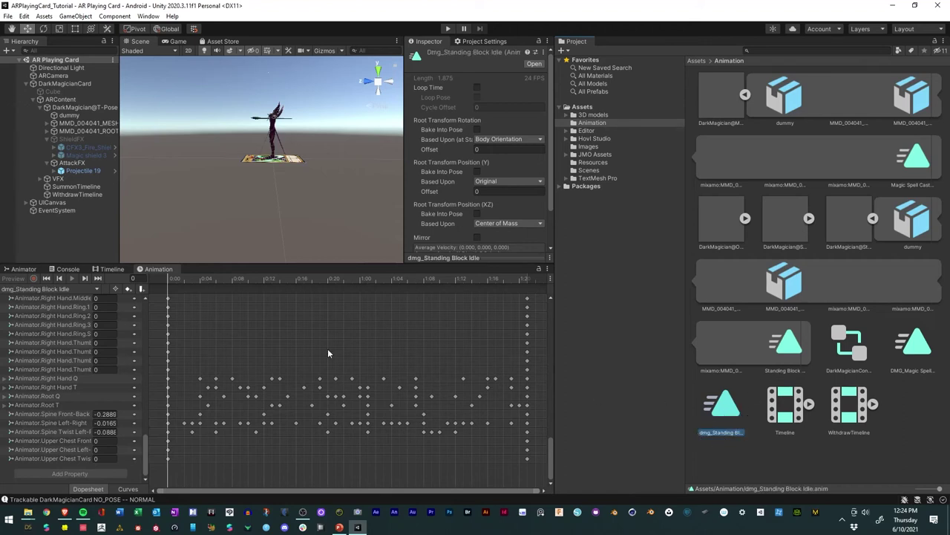
Step: Assign dmg_Standing Block Idle as the Defense state's Motion and return to that clip's keyframes in the Animation window
click(34, 270)
click(487, 349)
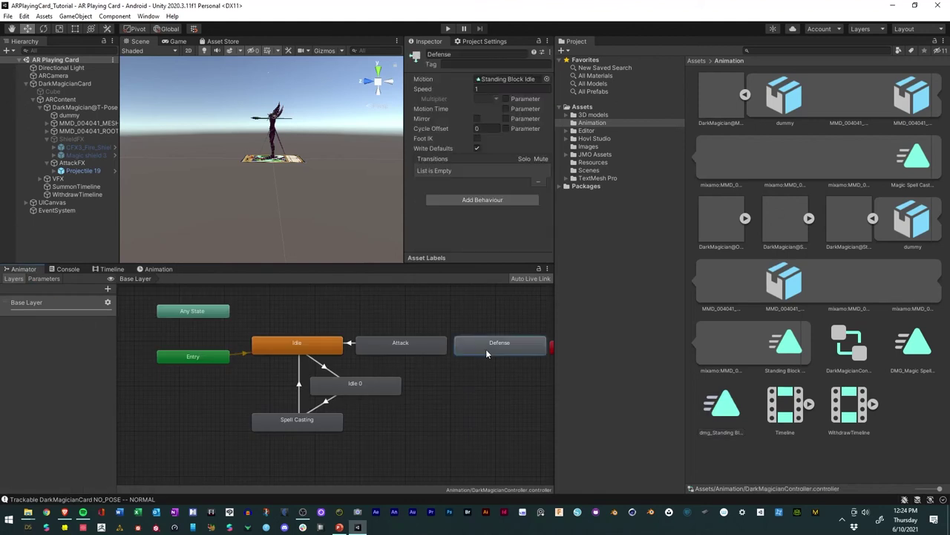
drag(733, 418, 511, 80)
click(104, 271)
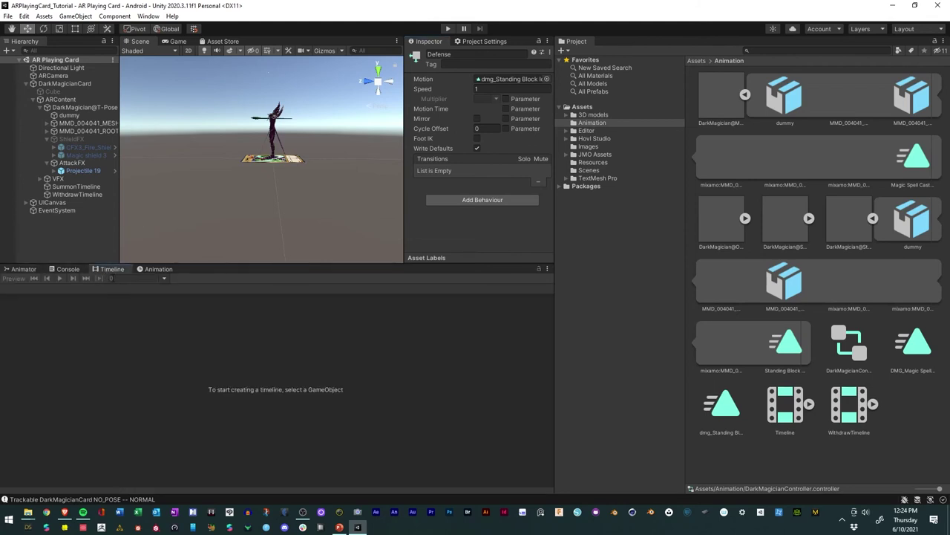
click(155, 269)
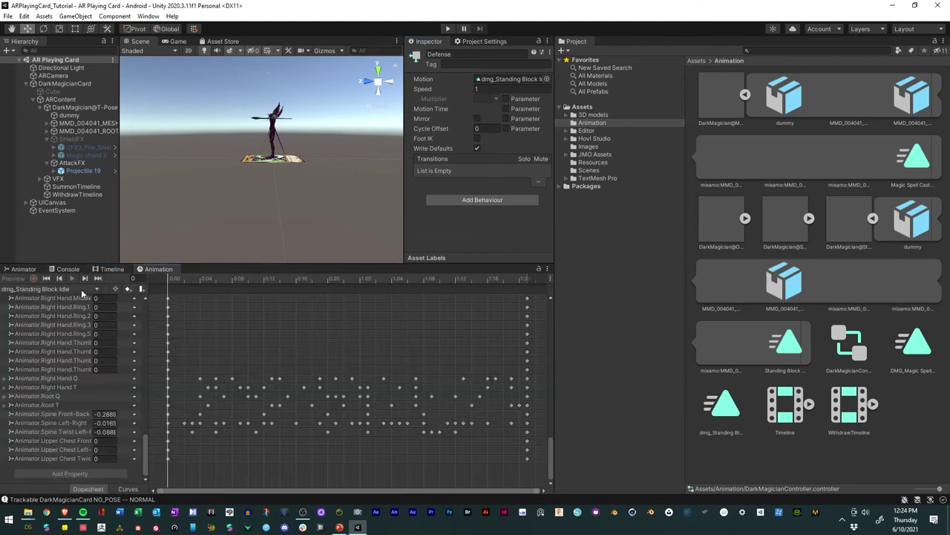
click(769, 358)
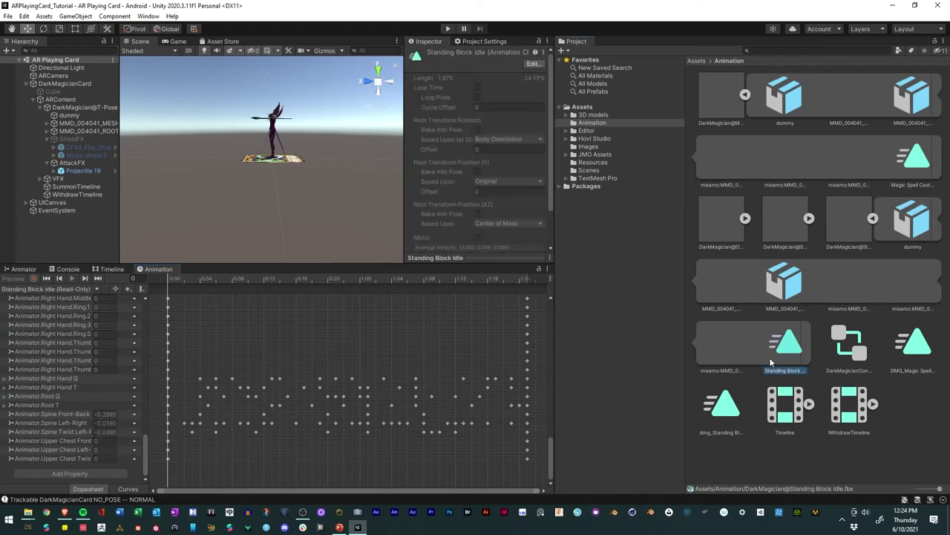
click(91, 293)
click(729, 329)
click(730, 408)
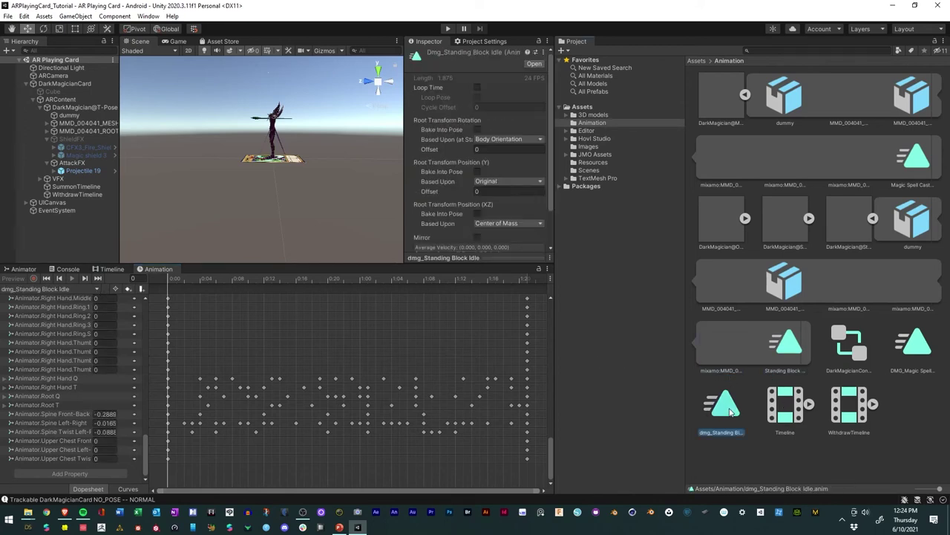
click(94, 292)
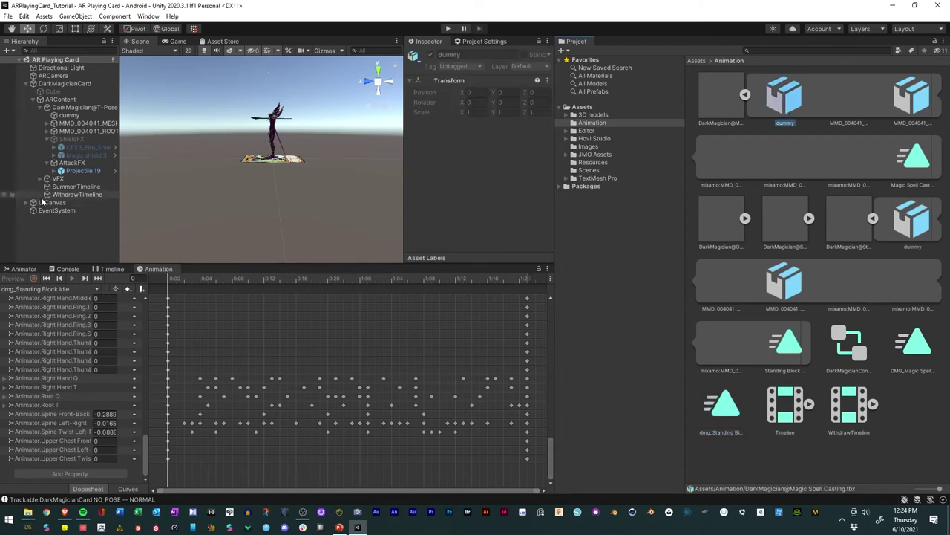
Step: Show the dmg_Standing Block Idle clip in the Animation window for the DarkMagician@T-Pose object
click(60, 178)
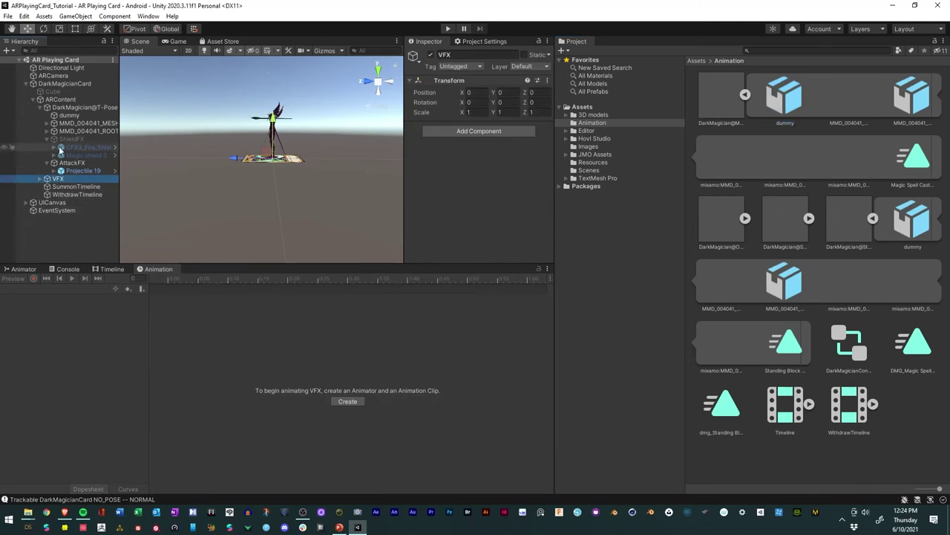
click(69, 108)
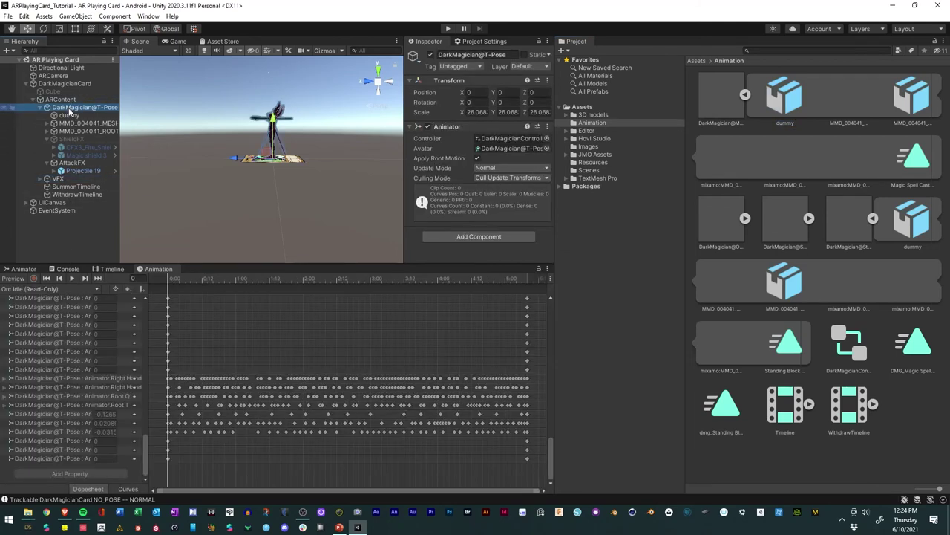
click(93, 289)
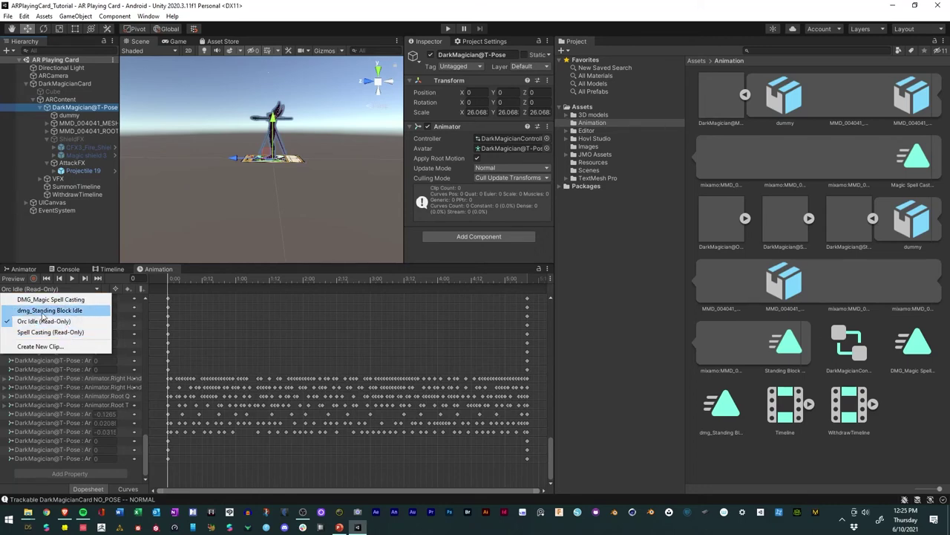
click(44, 310)
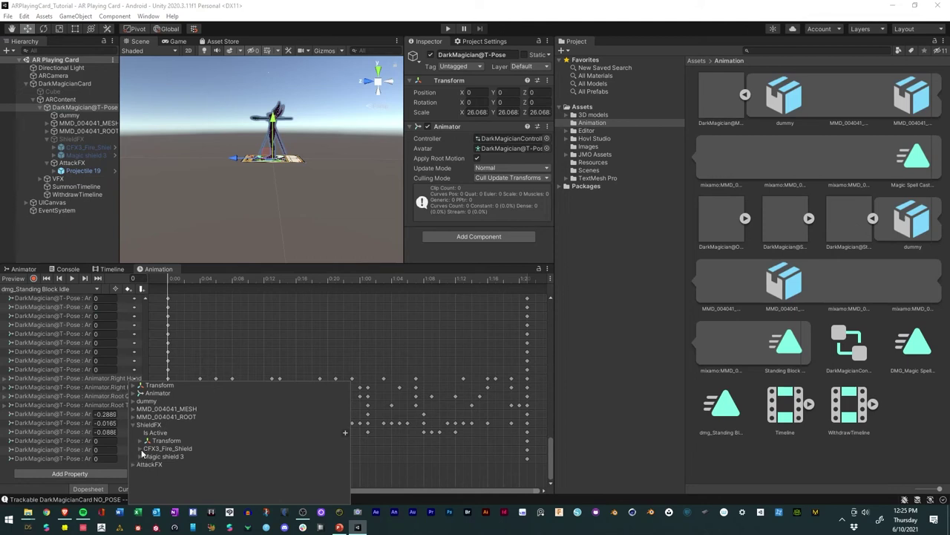
Step: Add the Is Active property of Magic shield 3, under ShieldFX, to the dmg_Standing Block Idle clip
click(140, 450)
scroll(188, 463, down, 1)
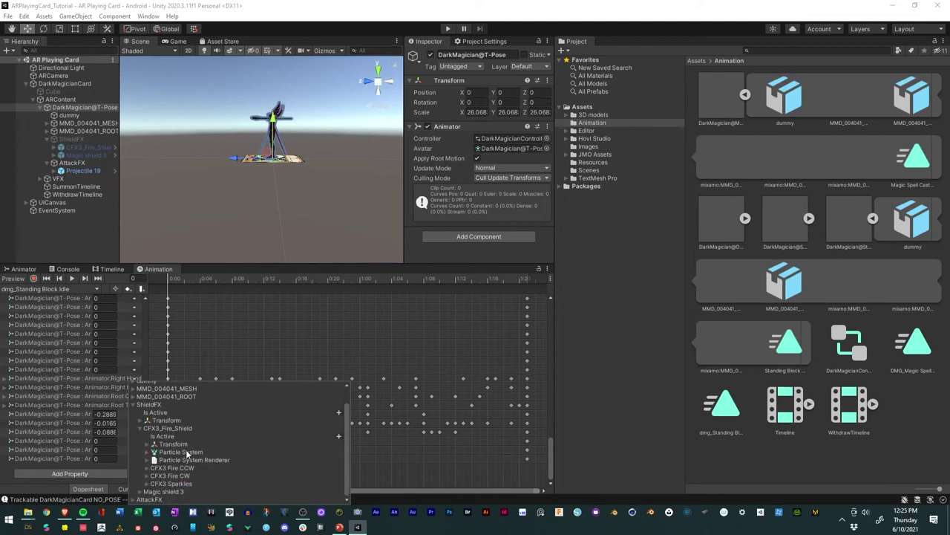
click(141, 494)
scroll(210, 477, down, 4)
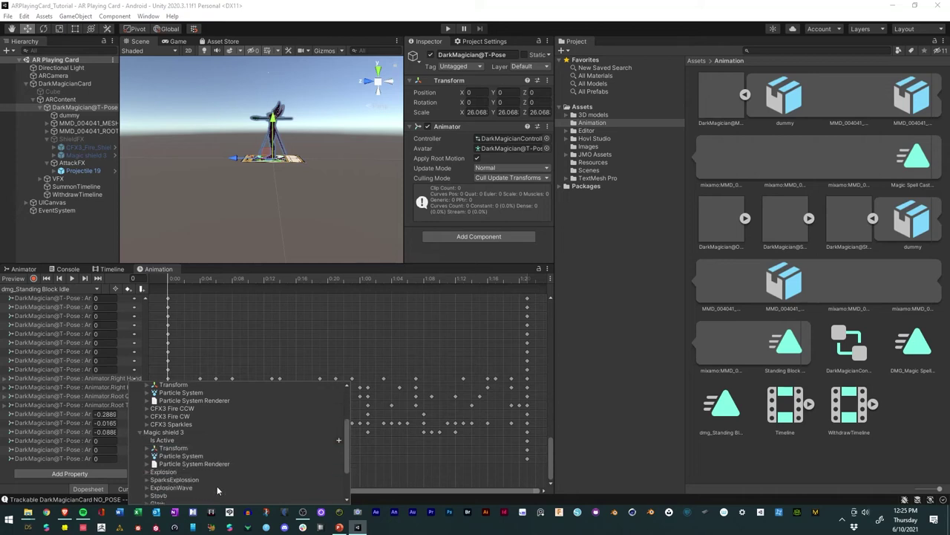
scroll(210, 477, down, 2)
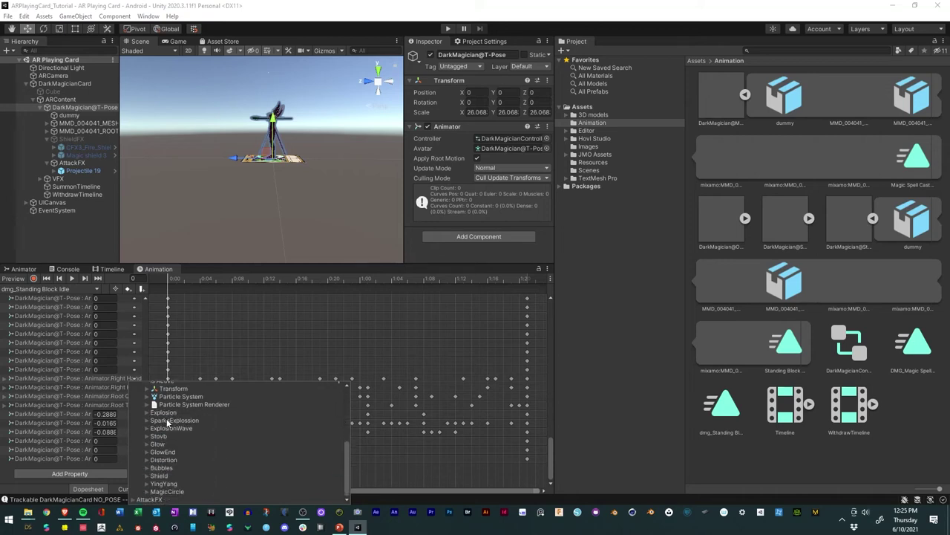
scroll(174, 416, up, 2)
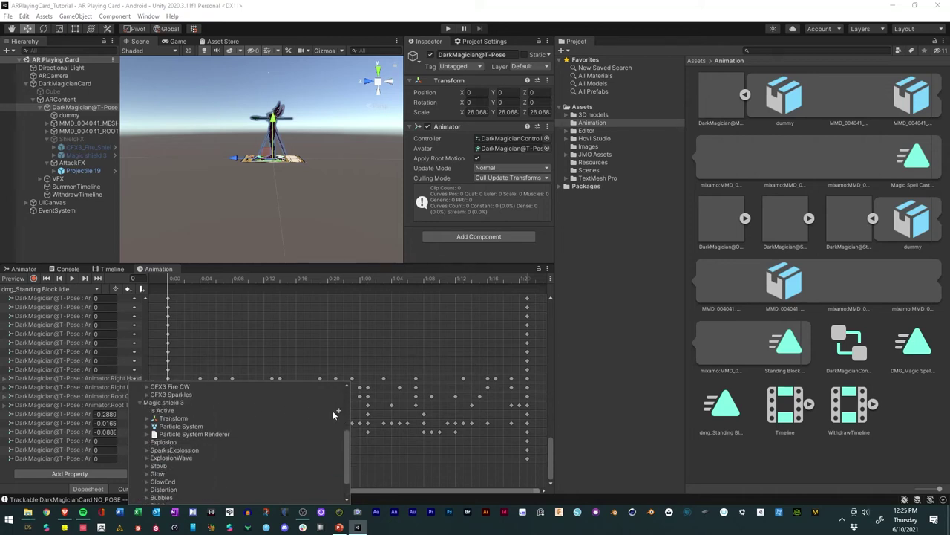
click(337, 411)
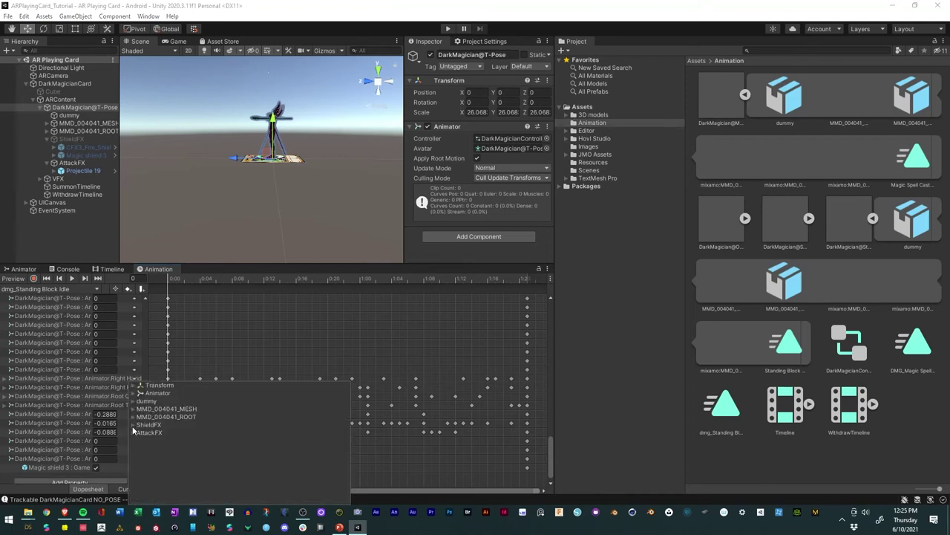
Step: Add CFX3_Fire_Shield's Is Active property to the clip and key both shield effects inactive at frame 0
click(134, 426)
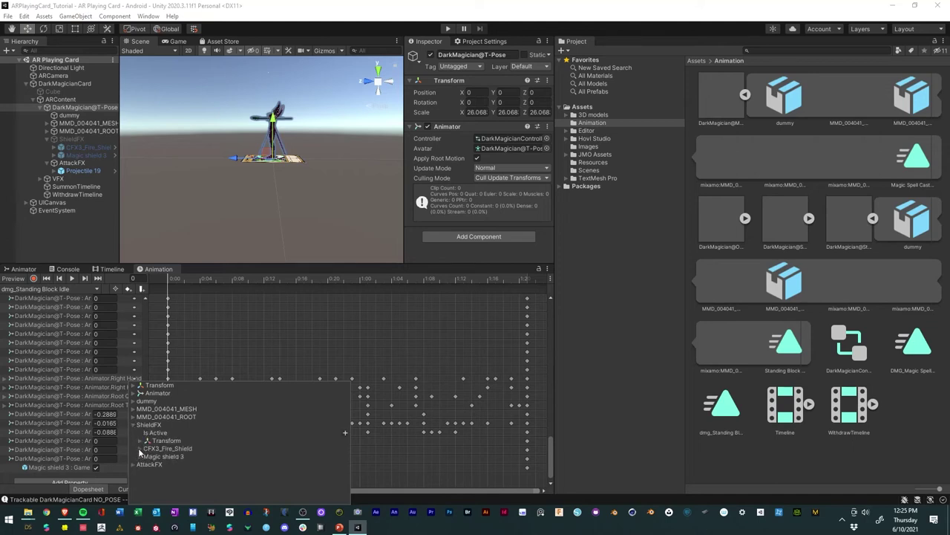
click(140, 450)
click(339, 457)
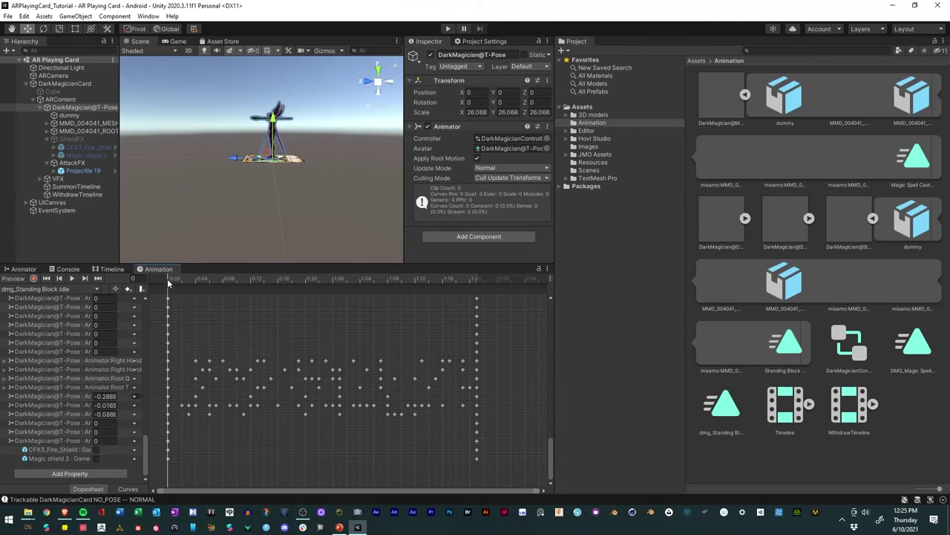
Step: Key Magic shield 3 as active at frame 1 and CFX3_Fire_Shield as active at frame 25
drag(170, 280, 173, 352)
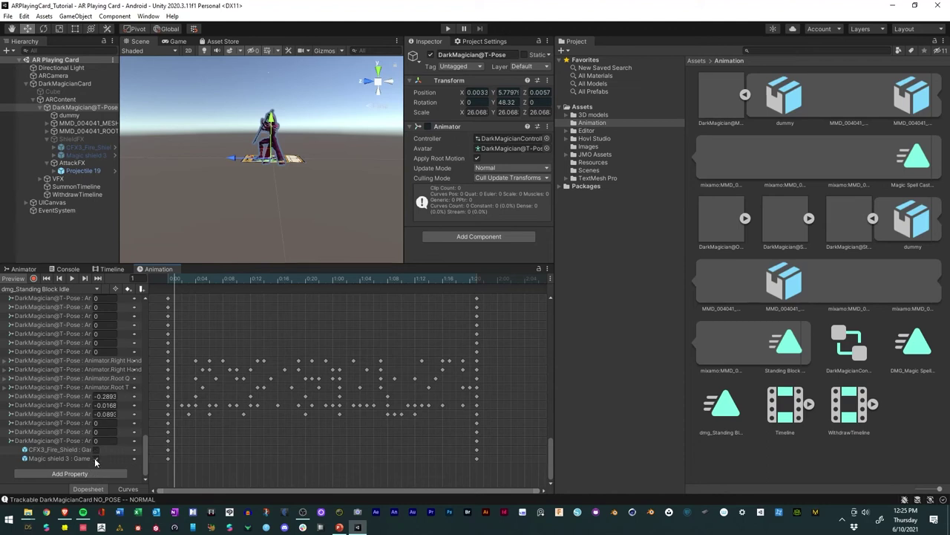
click(95, 459)
drag(175, 279, 340, 293)
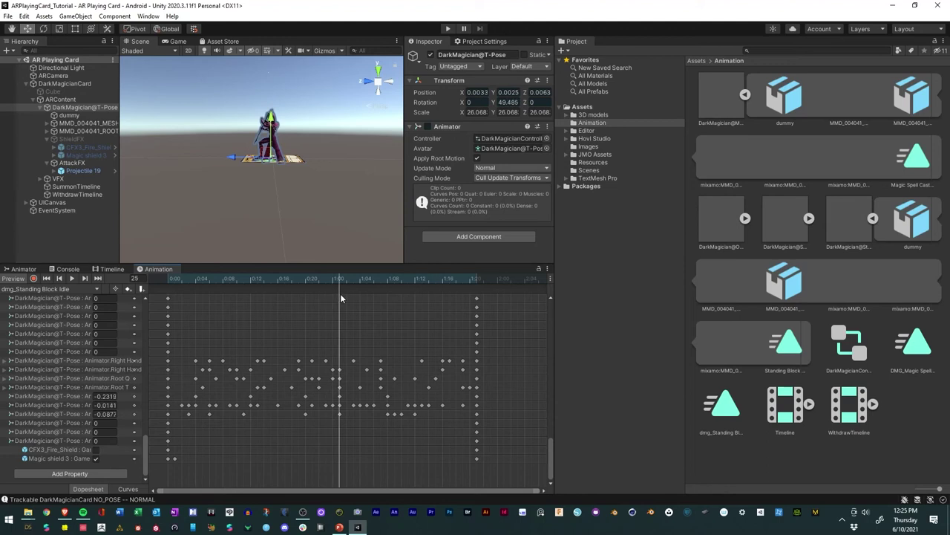
click(95, 450)
Step: Key Magic shield 3 as inactive at frame 31 and delete its key at the end of the clip
drag(339, 283, 478, 295)
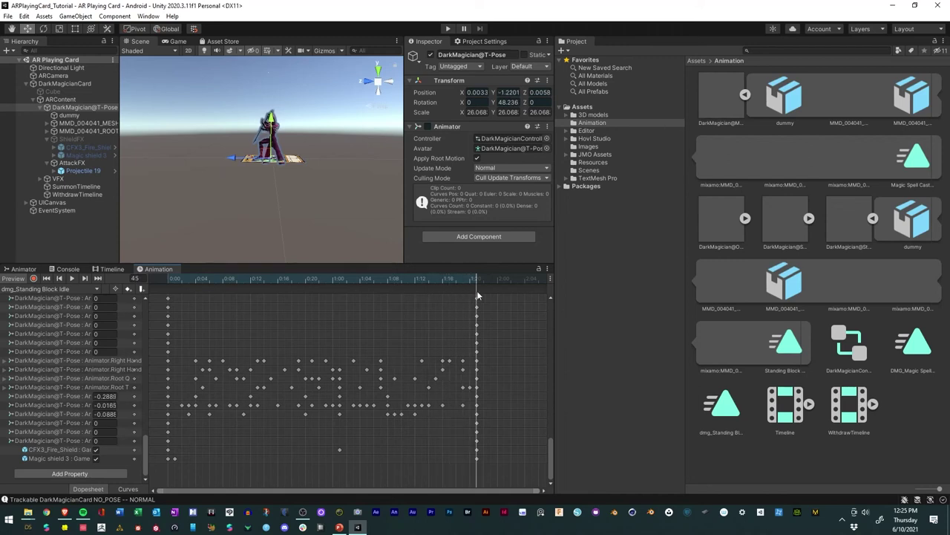
click(363, 280)
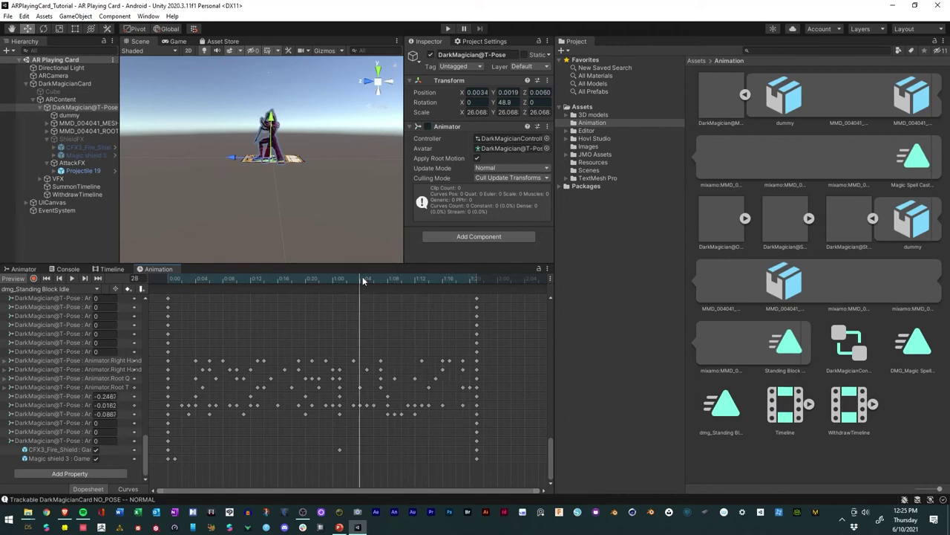
drag(363, 279, 383, 284)
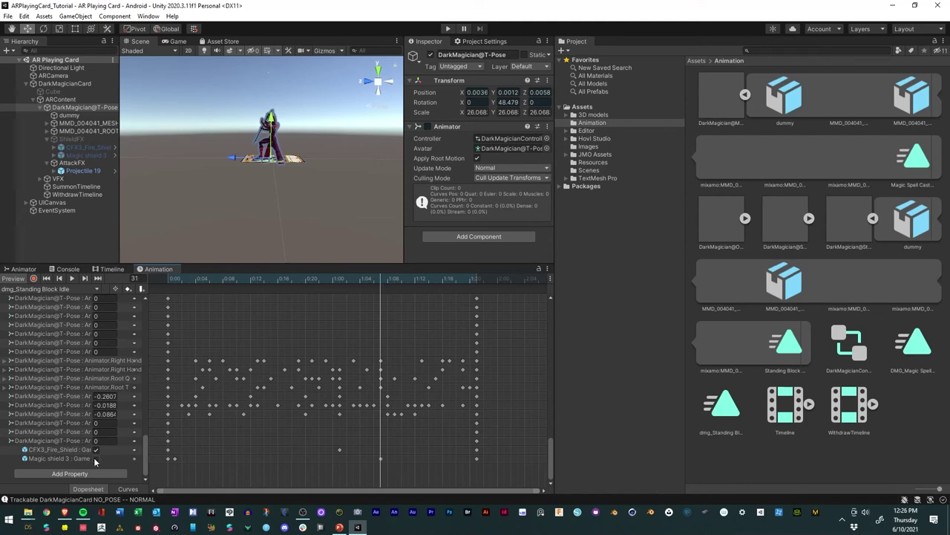
click(477, 460)
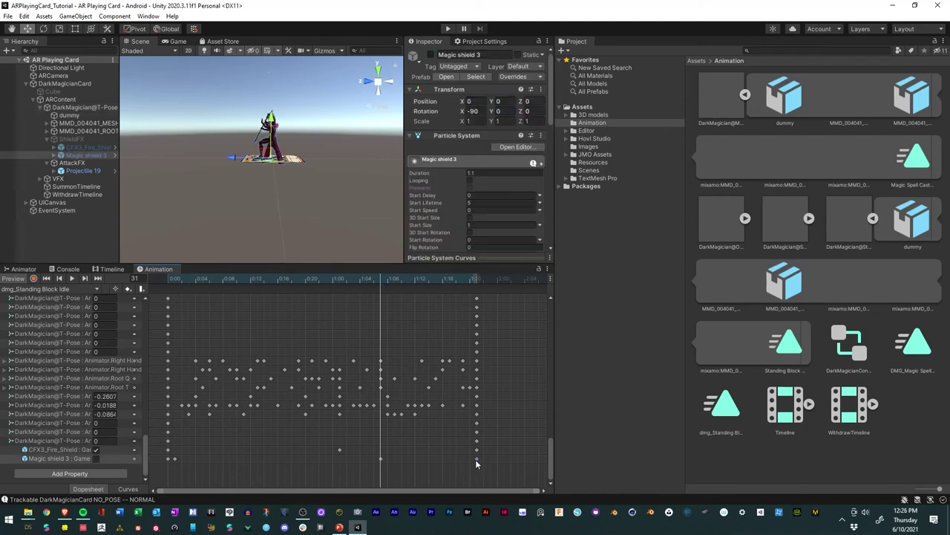
key(Delete)
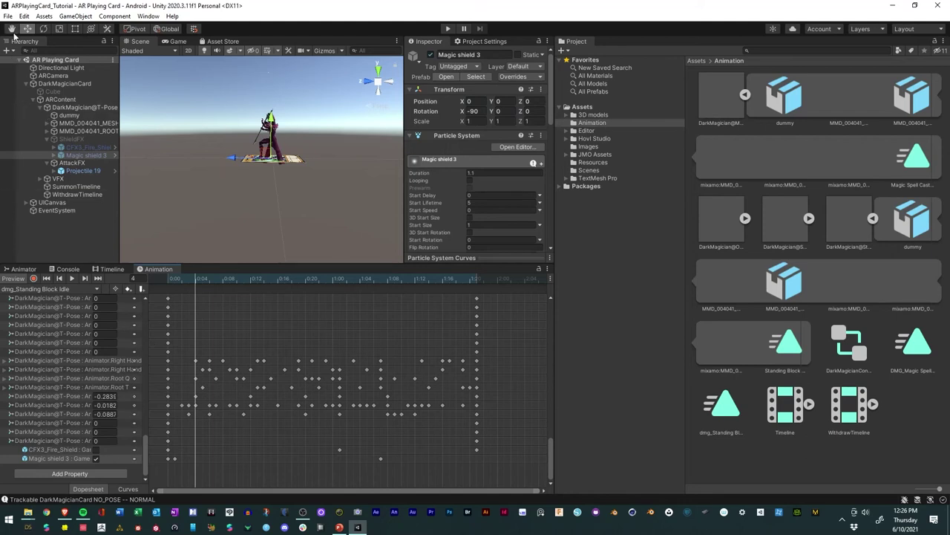
Step: Save the scene and test the Battle, Defense Mode and Dark Magic Attack buttons in Play mode
click(8, 17)
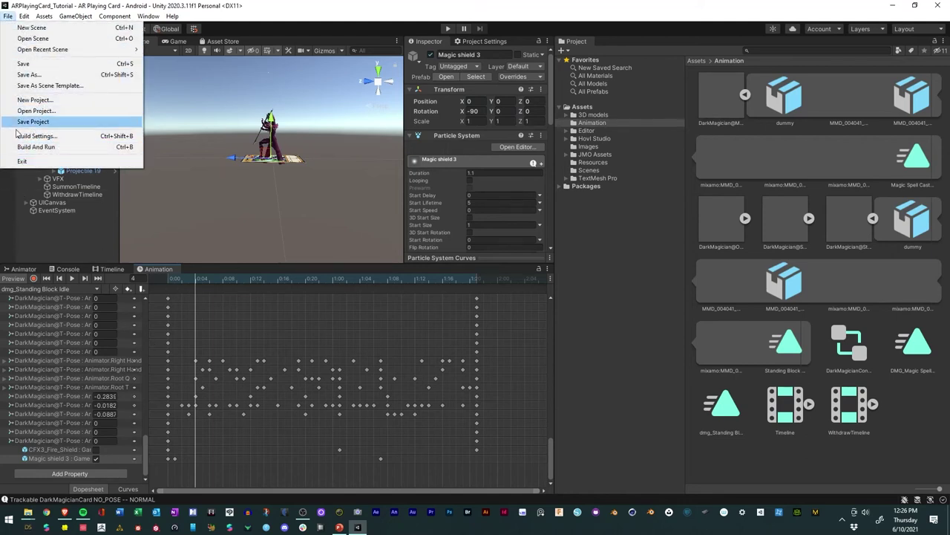
click(24, 64)
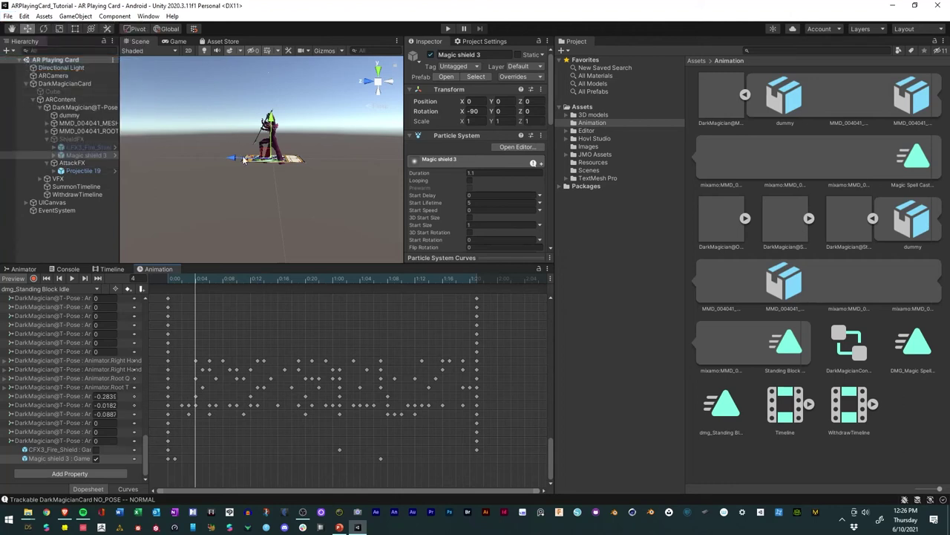
click(447, 29)
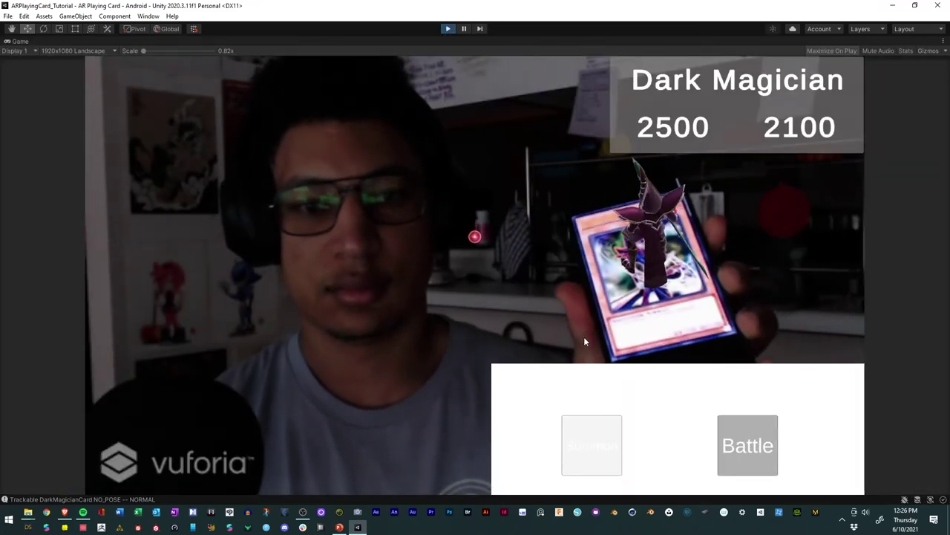
click(747, 447)
click(791, 390)
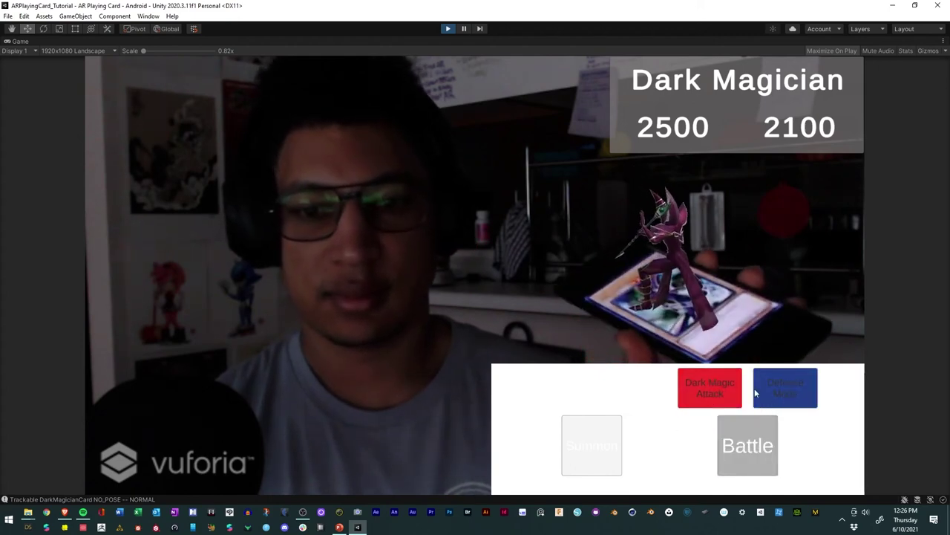
click(715, 389)
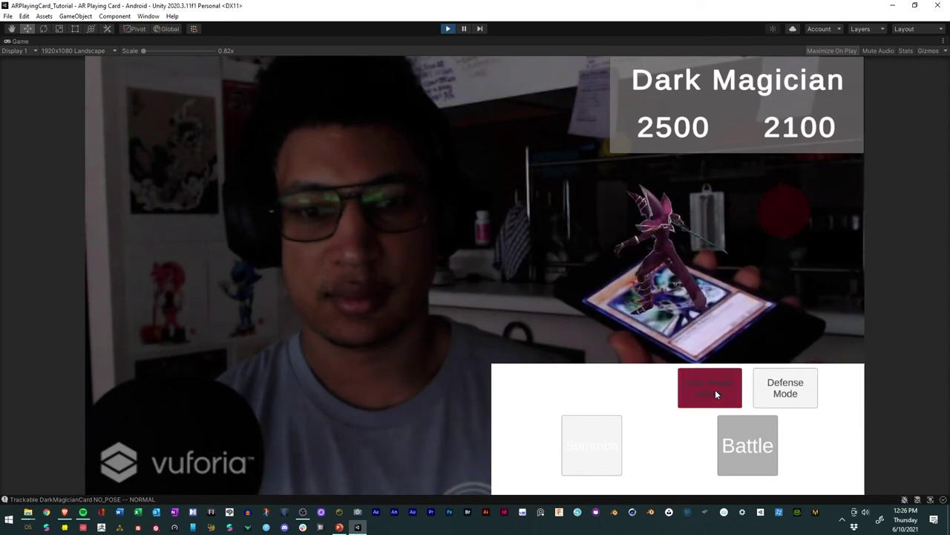
click(772, 394)
click(744, 452)
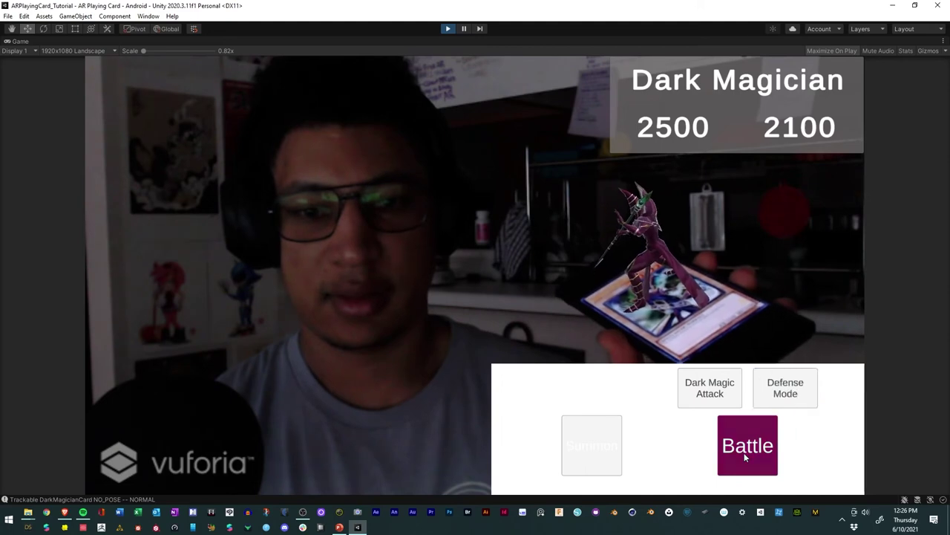
click(448, 29)
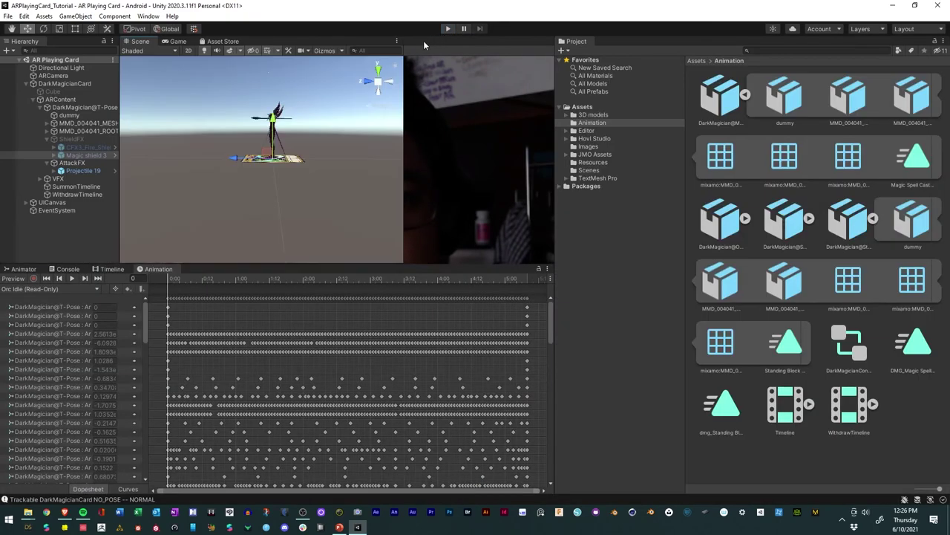
Step: Activate the ShieldFX parent object and deactivate Projectile 19 under AttackFX
click(66, 139)
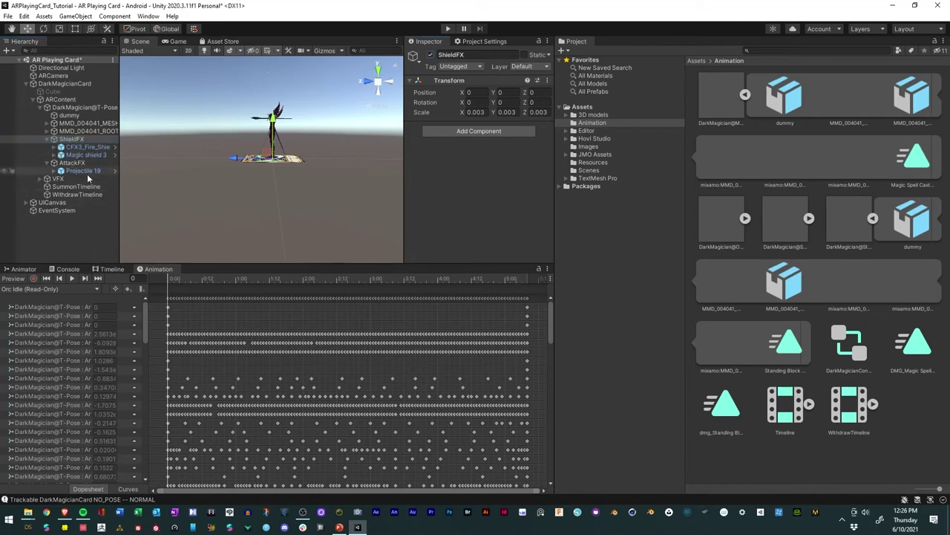
click(67, 163)
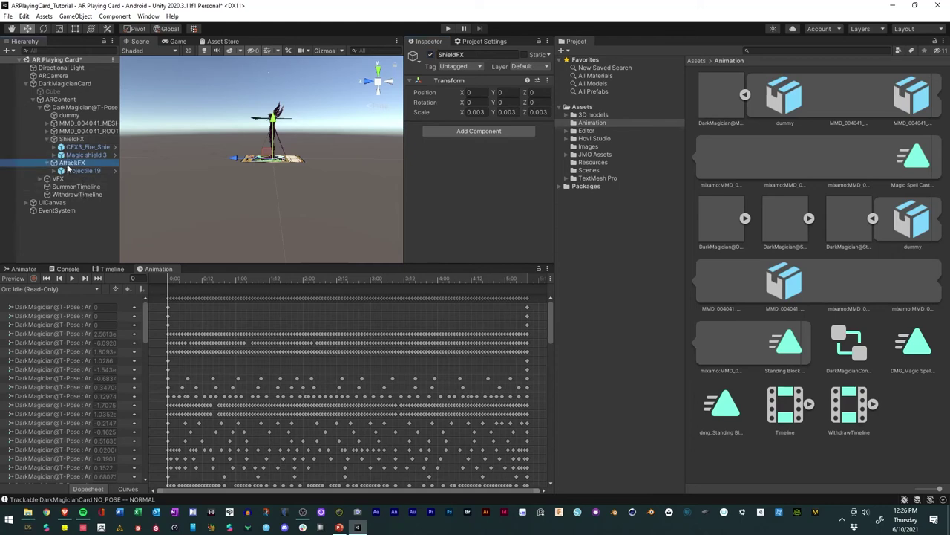
click(81, 170)
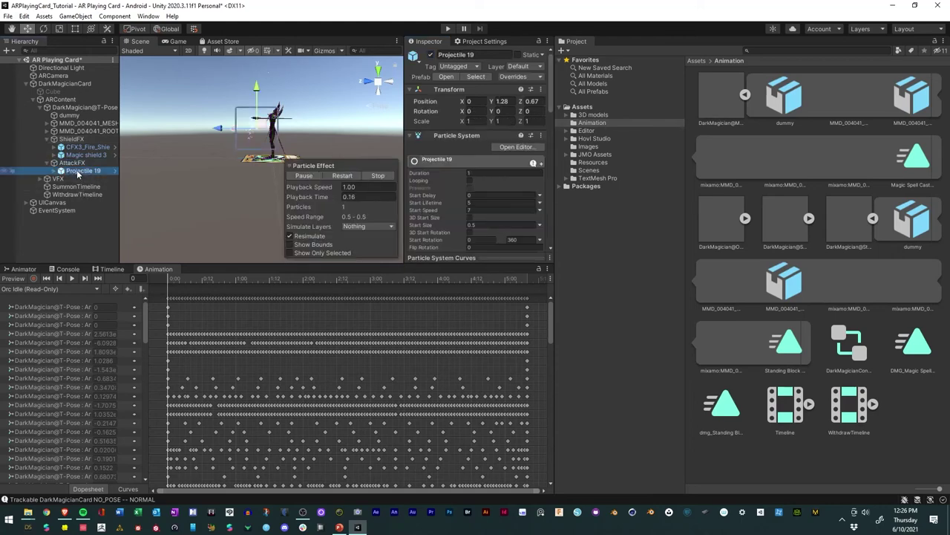
click(430, 55)
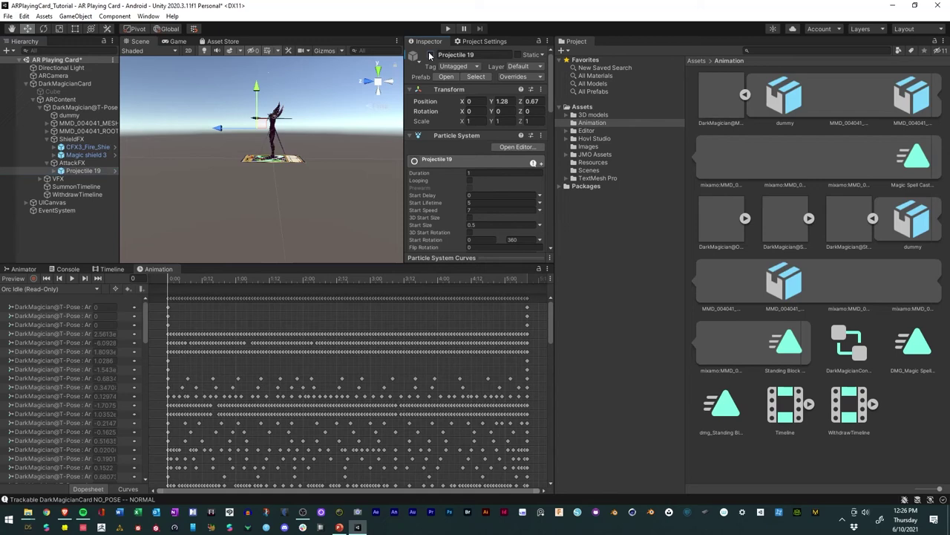
Step: Deactivate the Magic shield 3 and CFX3_Fire_Shield objects under ShieldFX
click(88, 154)
key(alt+shift+a)
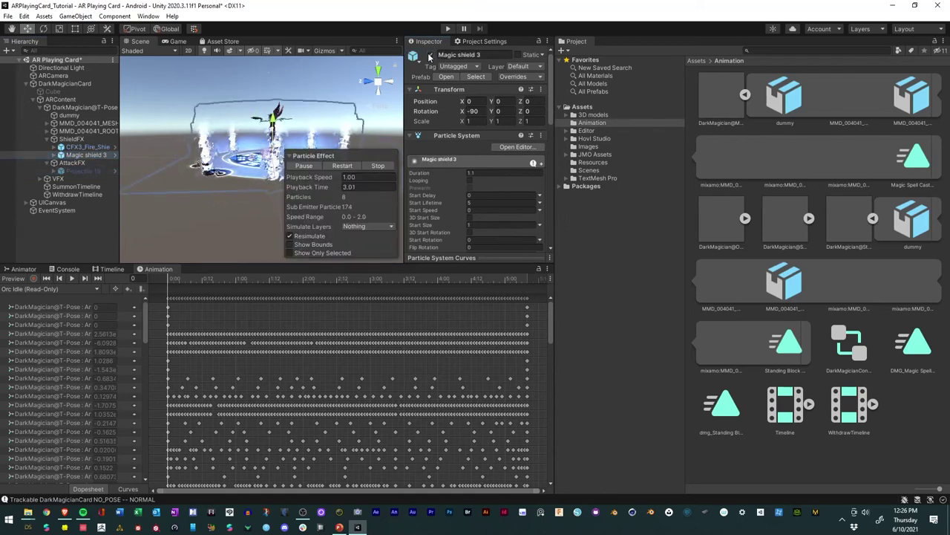
click(87, 147)
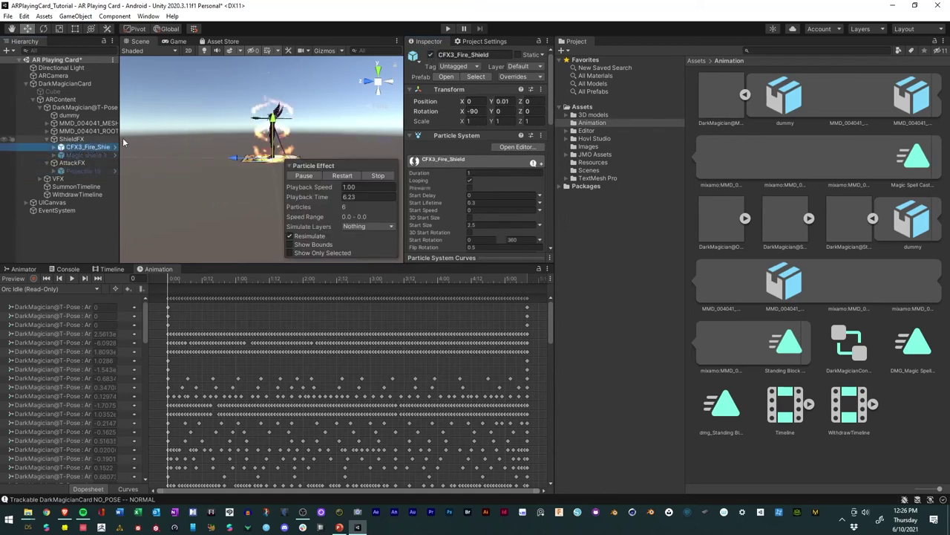
click(431, 55)
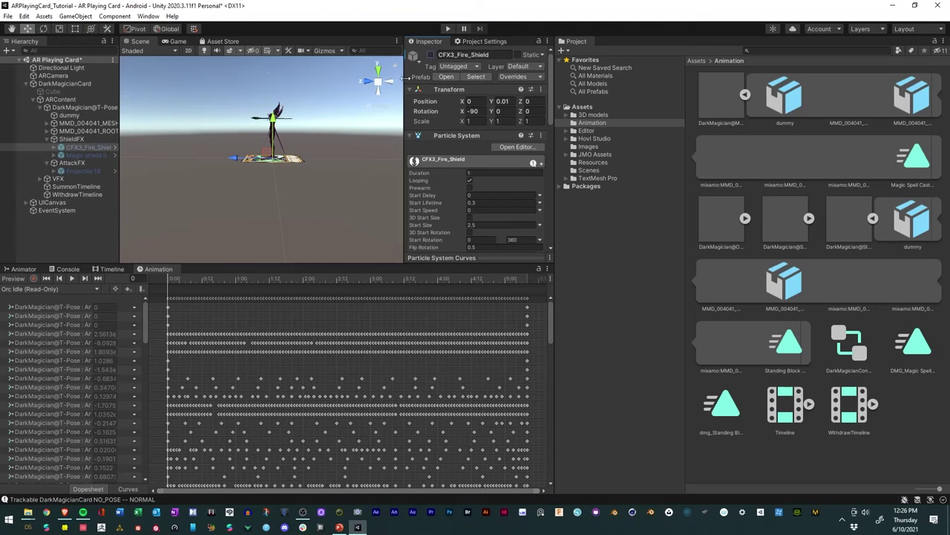
Step: Save the scene and test withdrawing and summoning the monster with the Summon buttons in Play mode
click(7, 17)
click(30, 65)
click(447, 29)
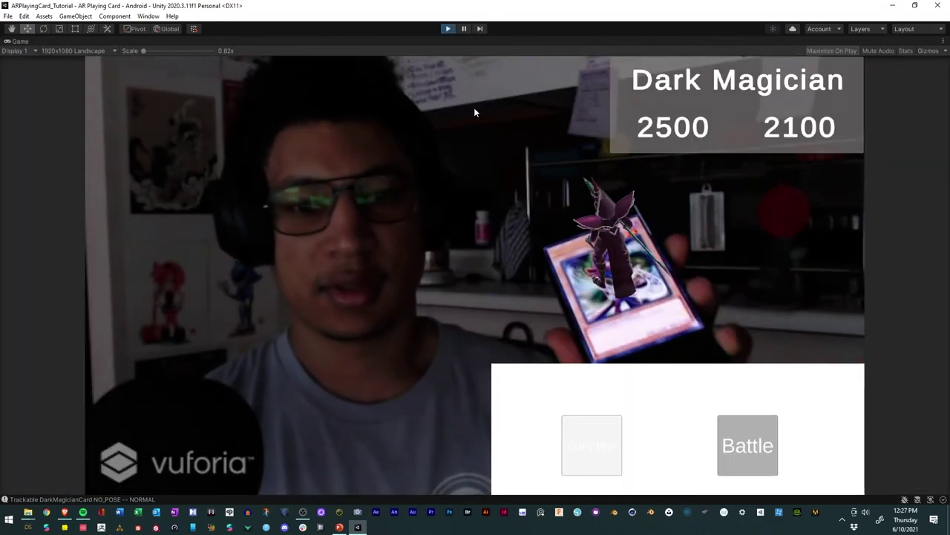
click(609, 450)
click(622, 398)
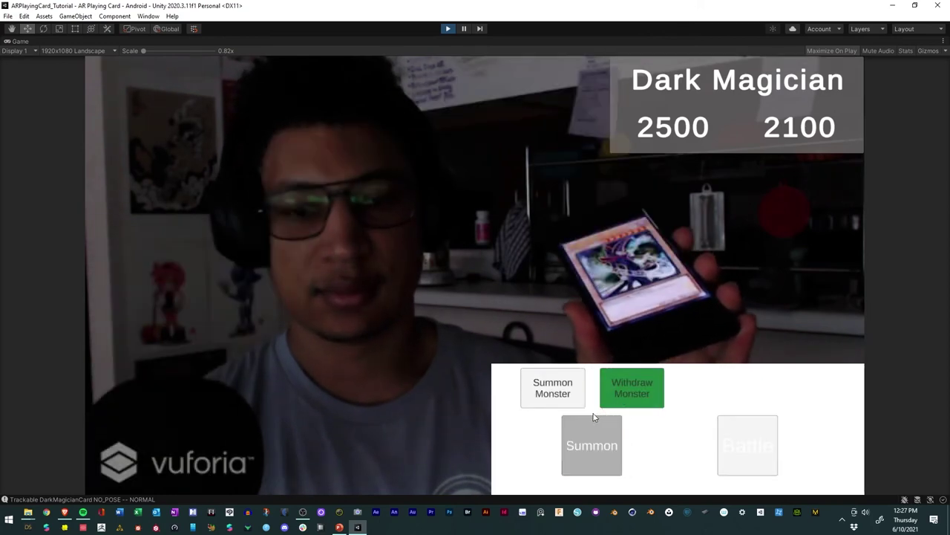
click(565, 396)
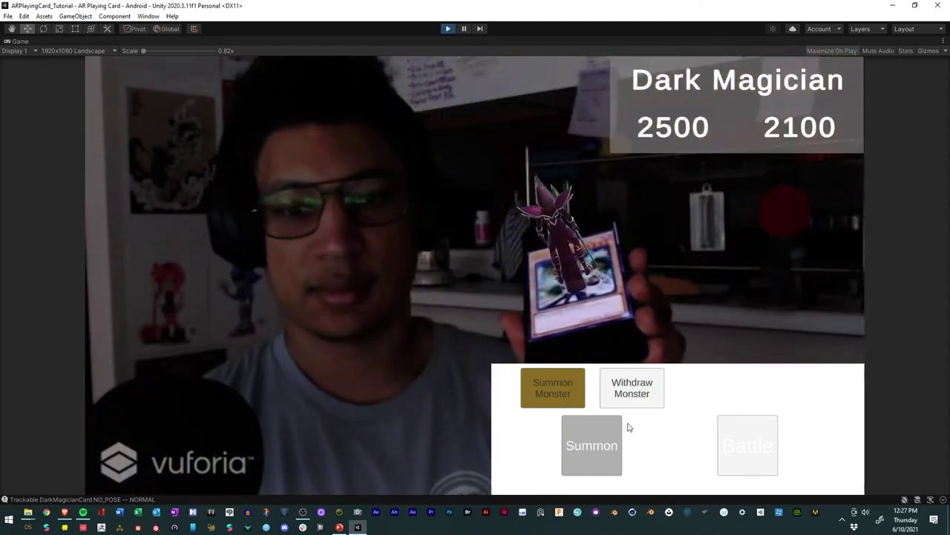
Step: Test the Battle options Defense Mode and Dark Magic Attack, and exit Play mode
click(735, 448)
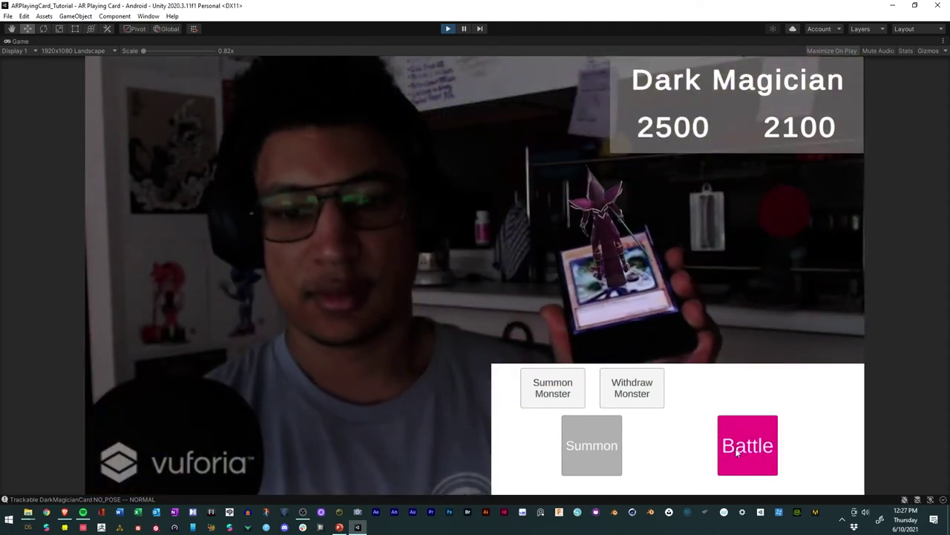
click(793, 395)
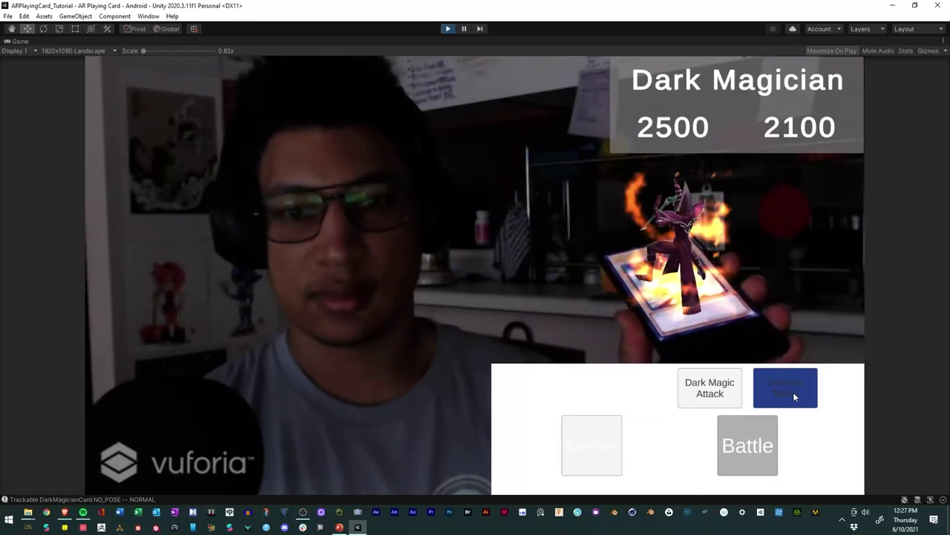
click(722, 397)
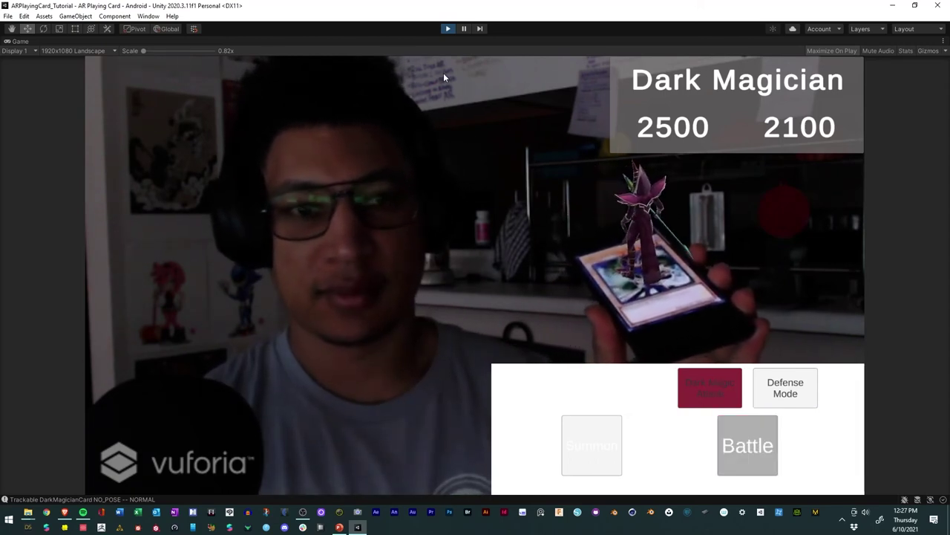
click(448, 29)
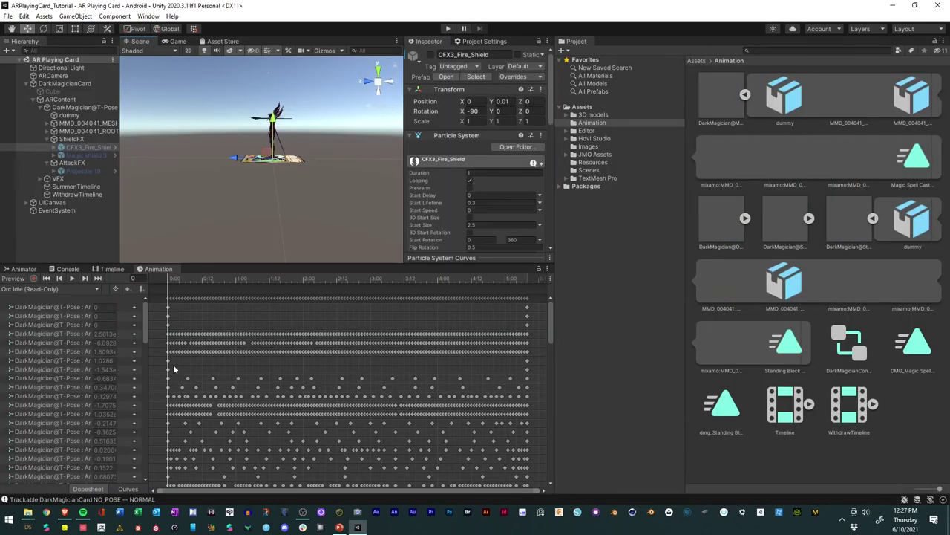
Step: In DarkMagician@T-Pose's dmg_Standing Block Idle clip, move Magic shield 3's last key to the clip end and CFX3_Fire_Shield's middle key near the end
drag(551, 319, 525, 482)
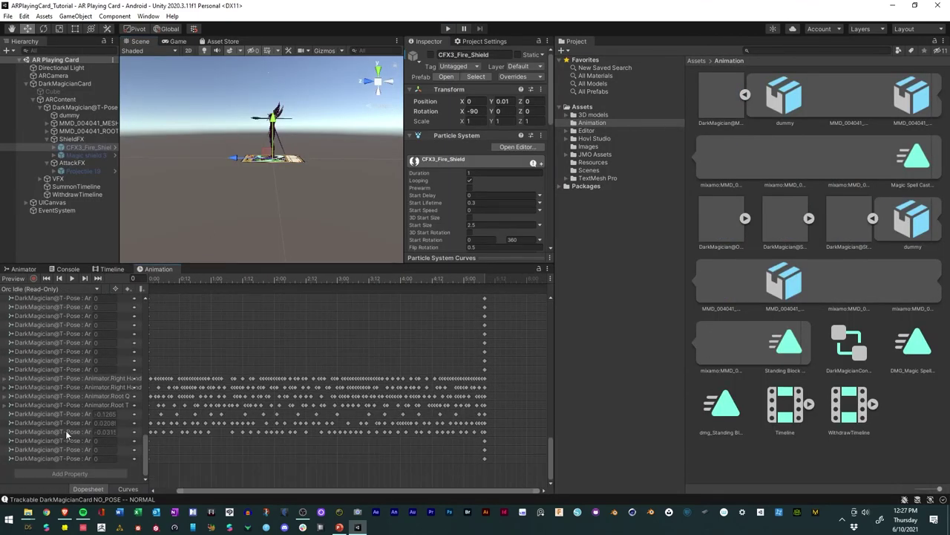
click(74, 107)
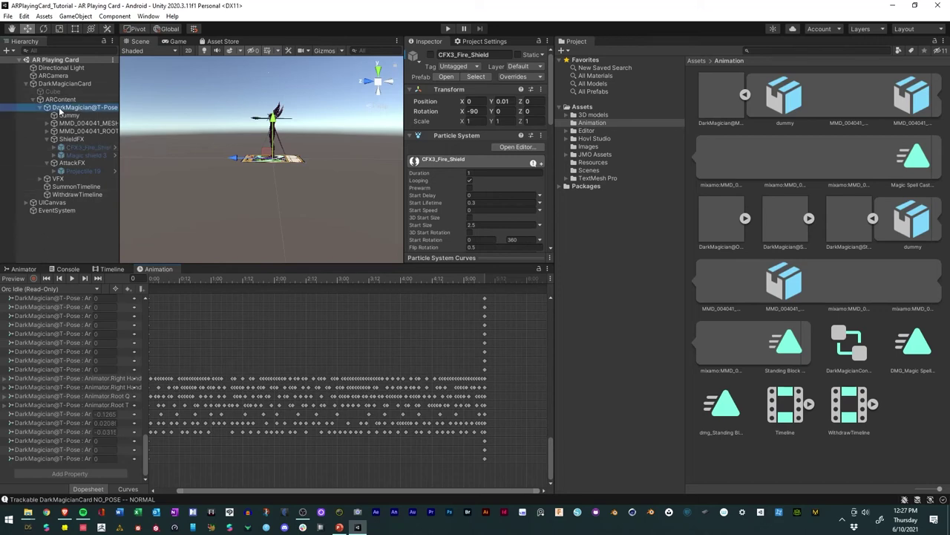
click(59, 289)
click(46, 310)
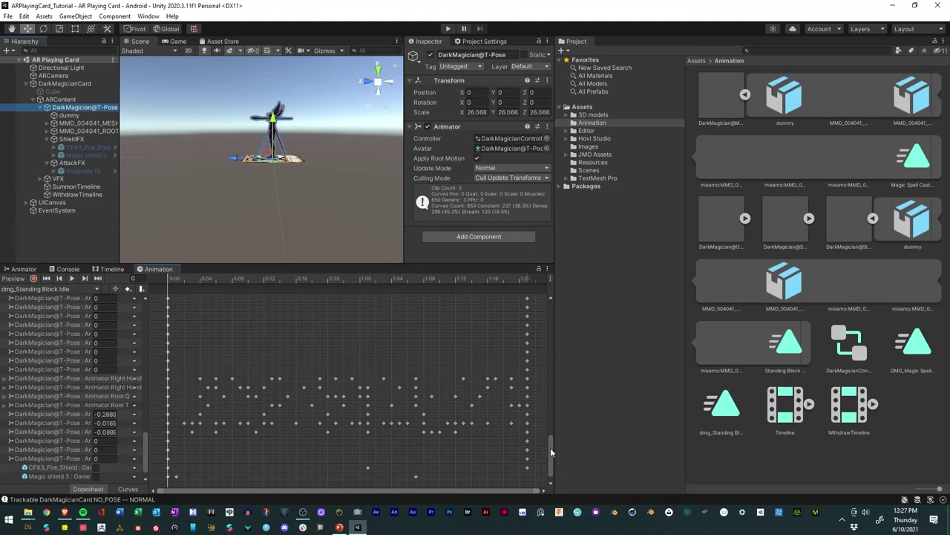
drag(550, 447, 476, 487)
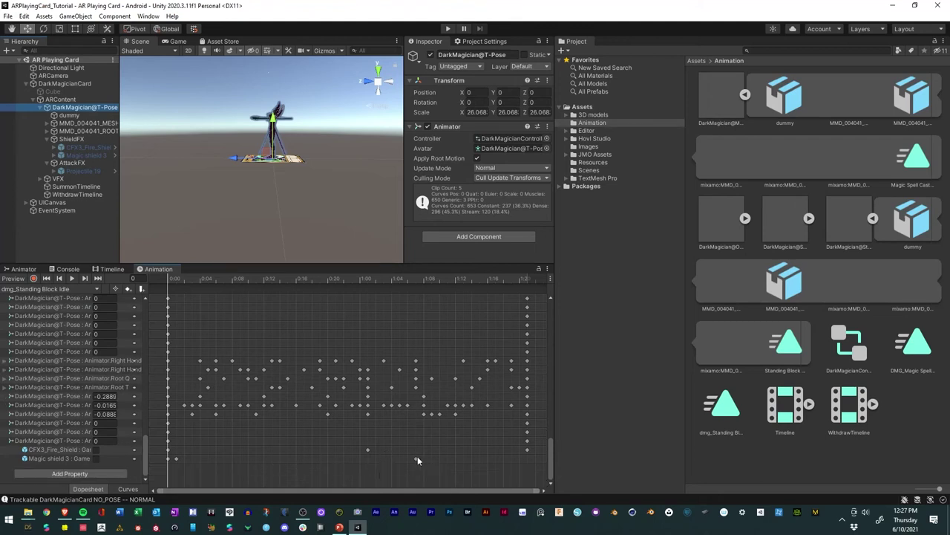
drag(415, 460, 529, 470)
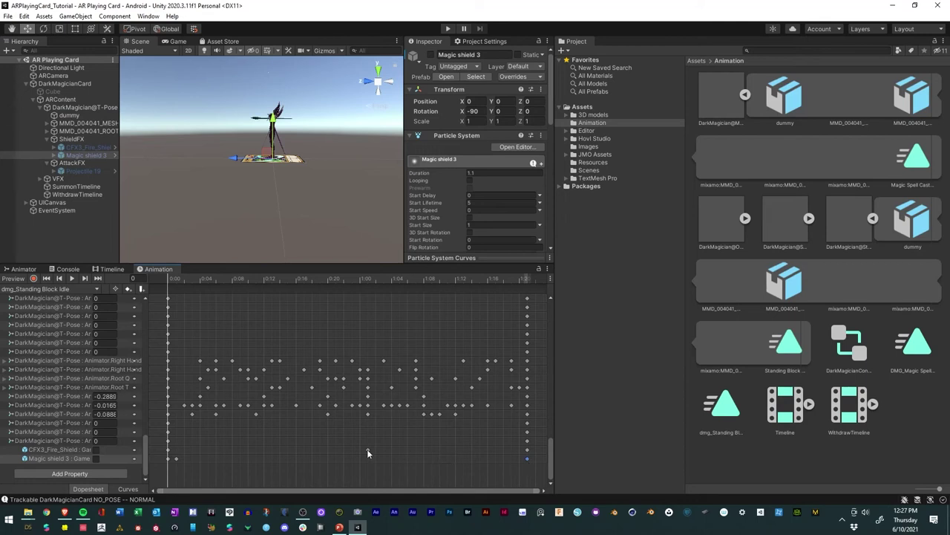
drag(368, 453, 410, 454)
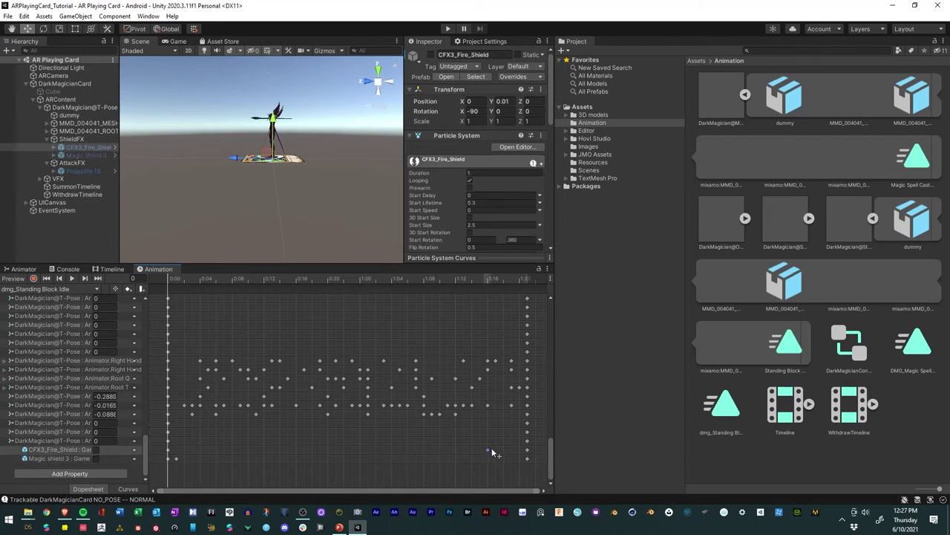
click(528, 460)
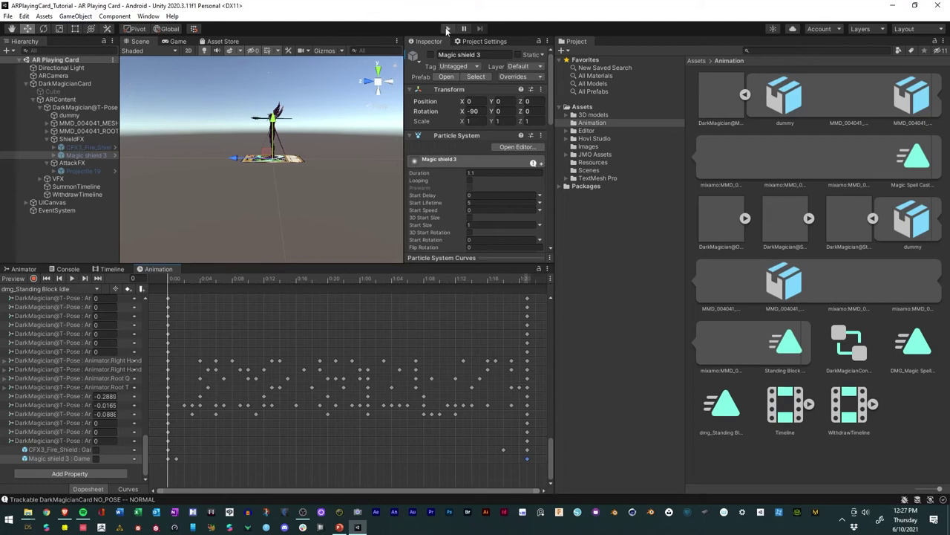
Step: Preview the block clip and delete the Magic shield 3 and CFX3_Fire_Shield keys at the end of the clip
click(72, 279)
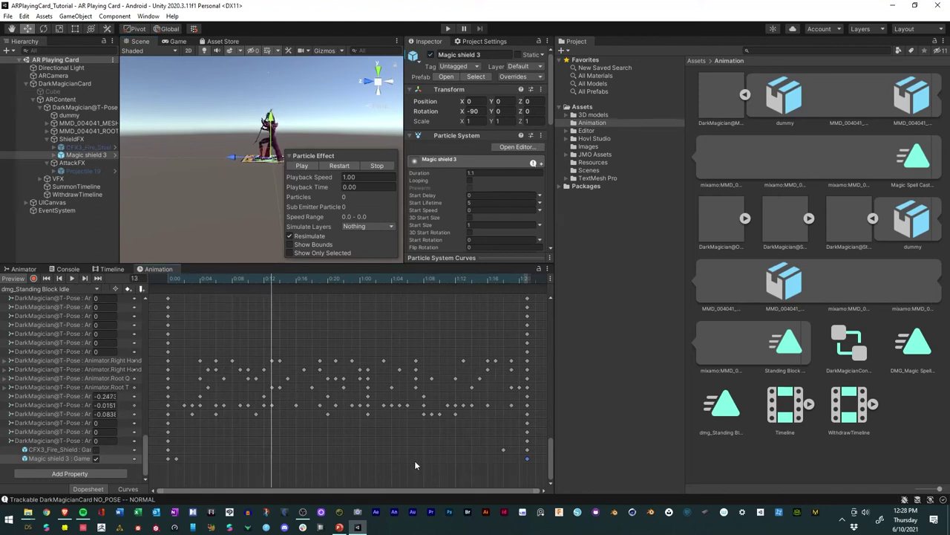
click(526, 450)
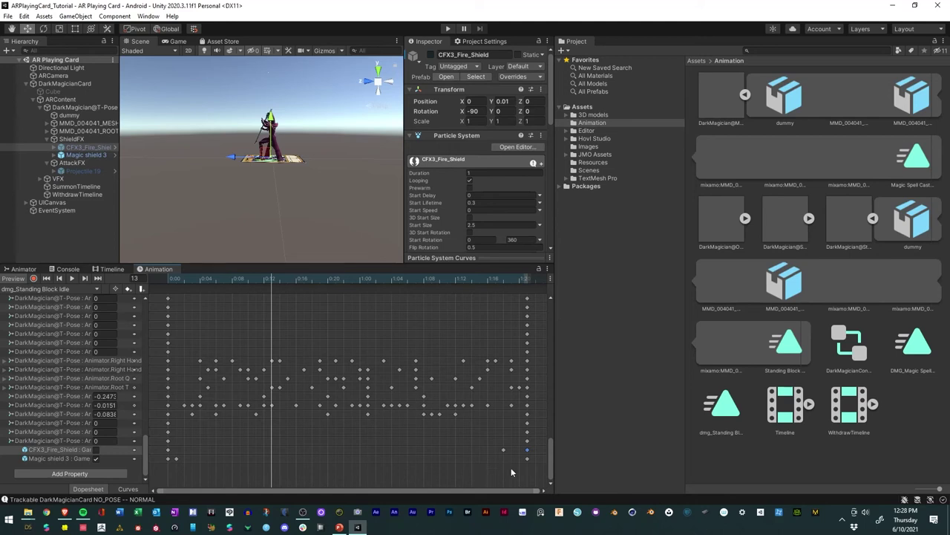
click(527, 460)
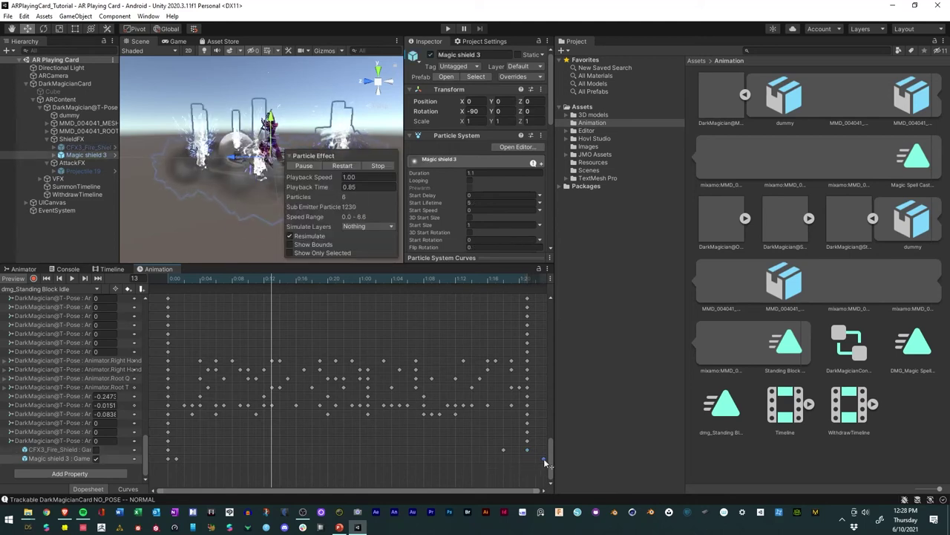
click(505, 450)
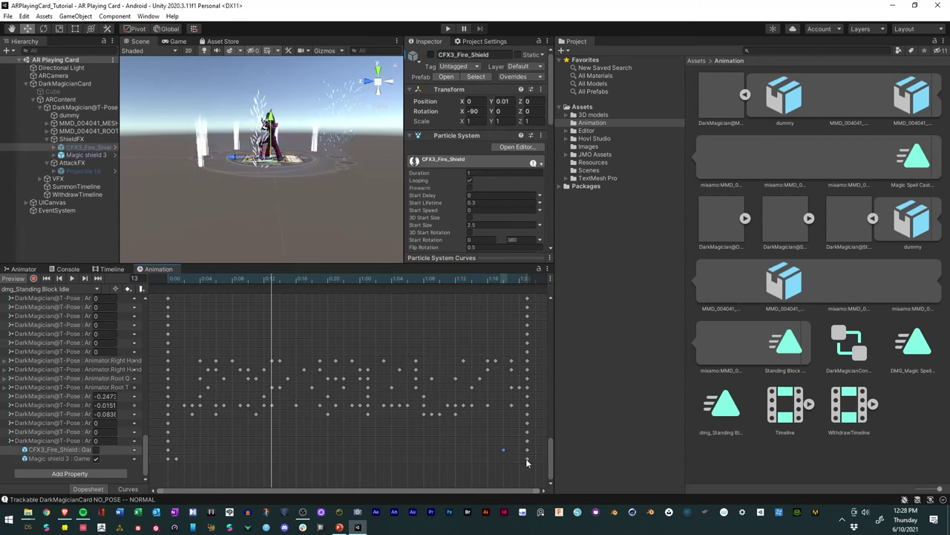
click(527, 460)
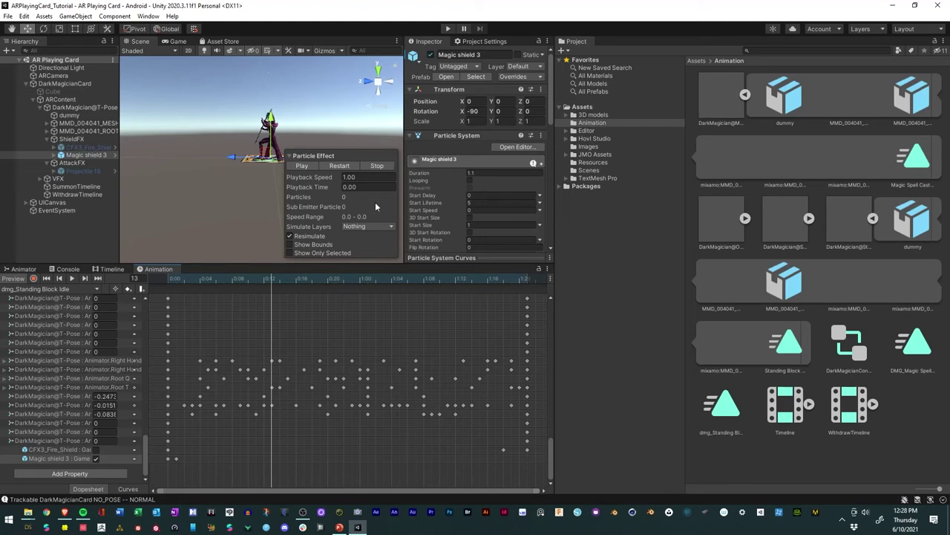
click(528, 449)
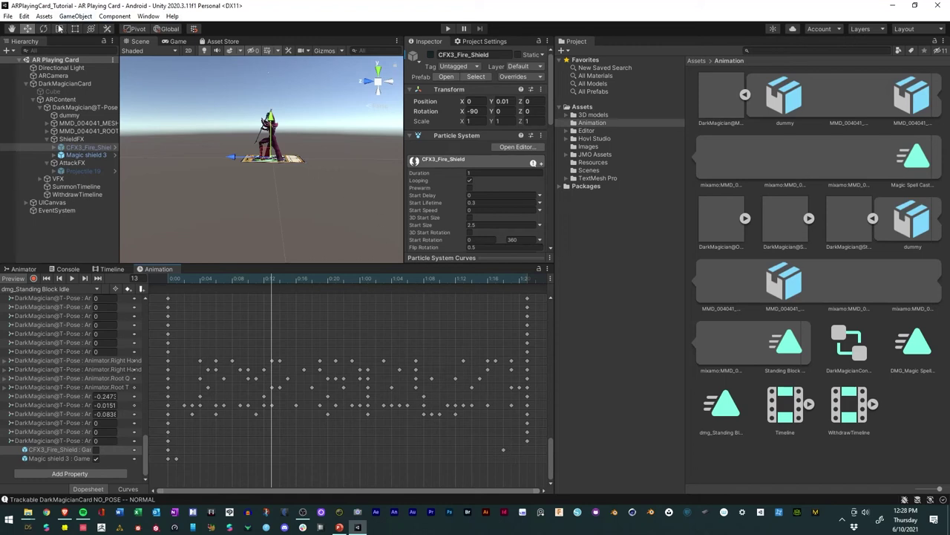
Step: Save the scene and test Defense Mode and Dark Magic Attack from the Battle options in Play mode
click(7, 16)
click(56, 68)
click(448, 29)
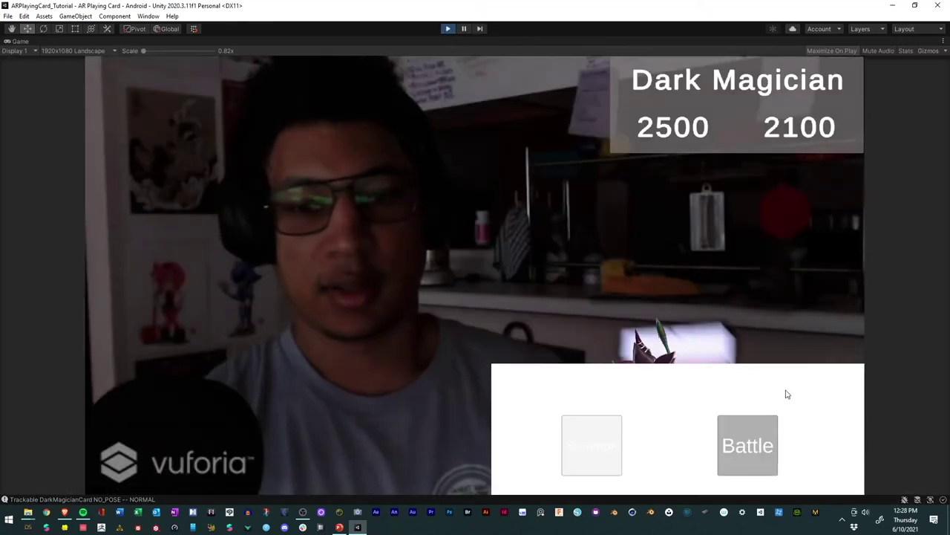
click(726, 429)
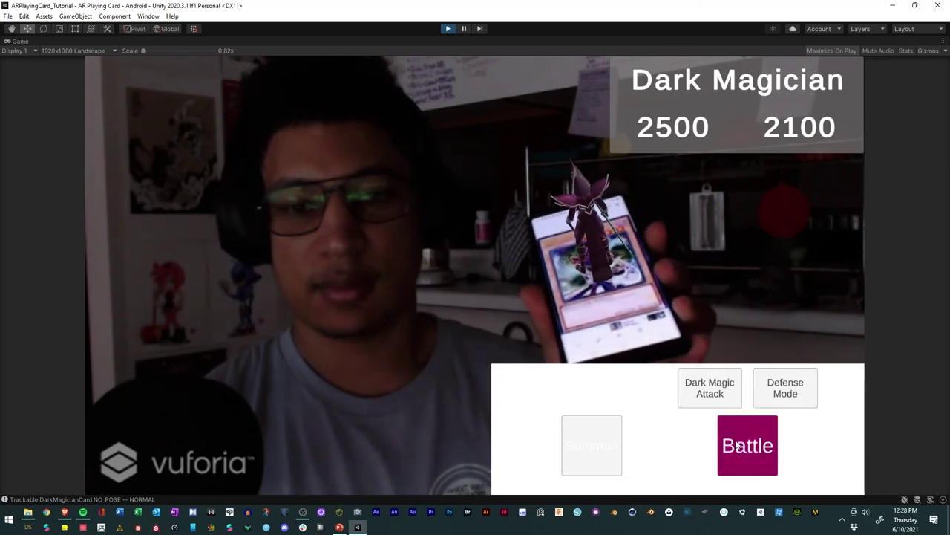
click(779, 401)
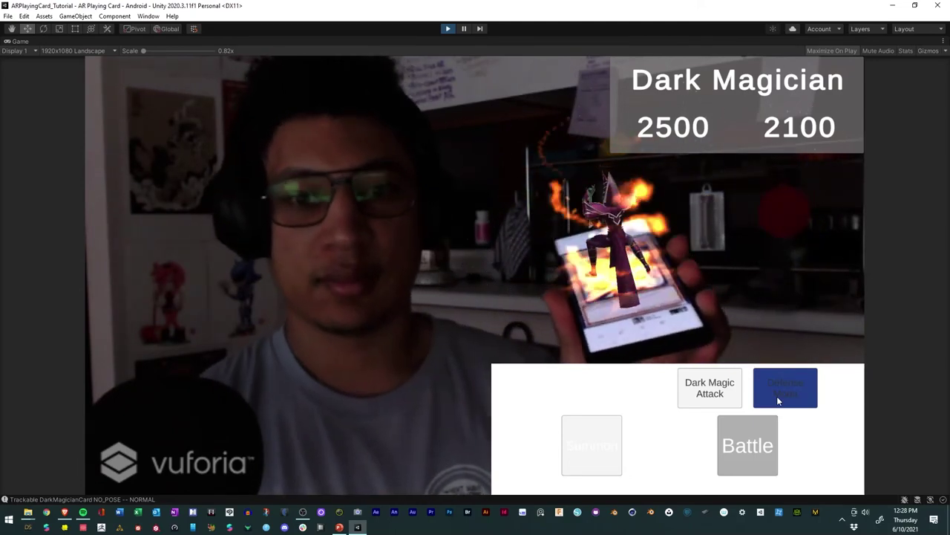
click(729, 391)
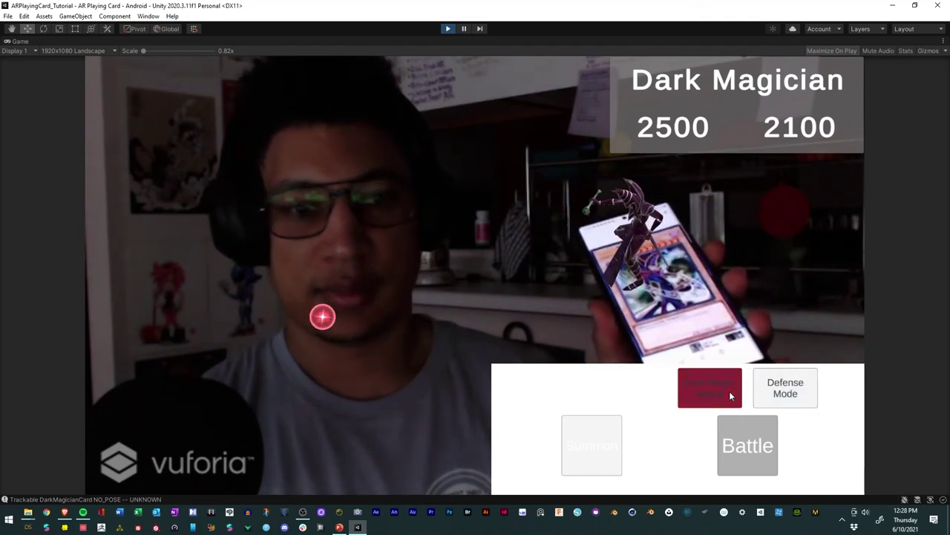
Step: Test the Summon options by running Summon Monster, withdrawing the monster and summoning it again
click(592, 442)
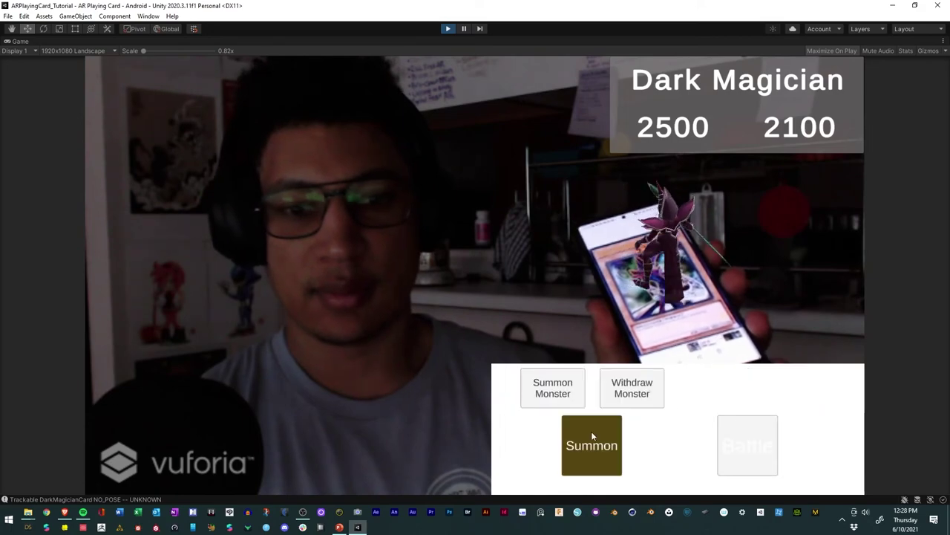
click(553, 395)
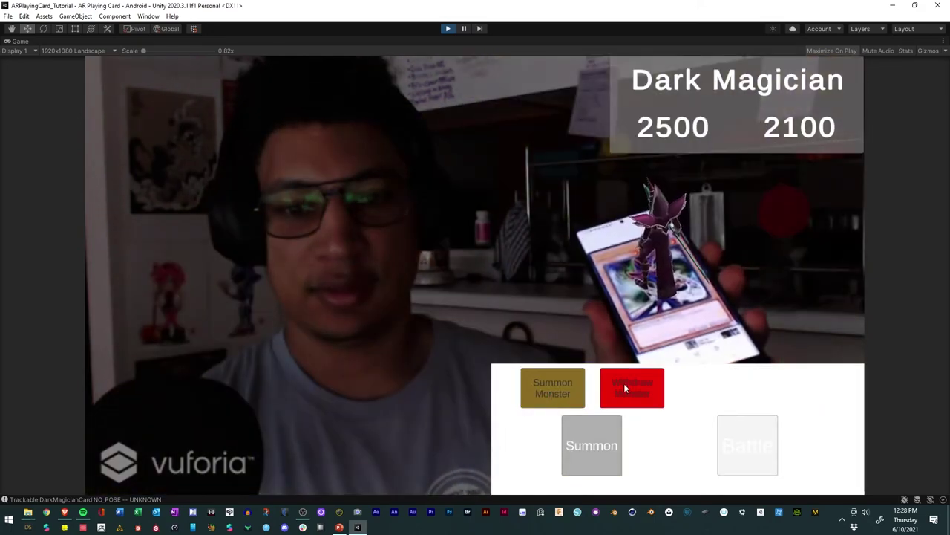
click(625, 383)
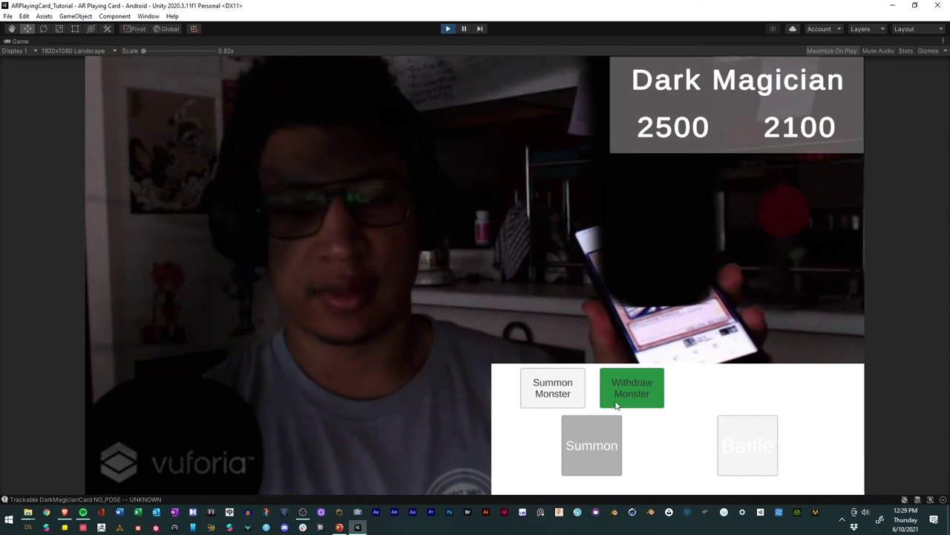
click(571, 403)
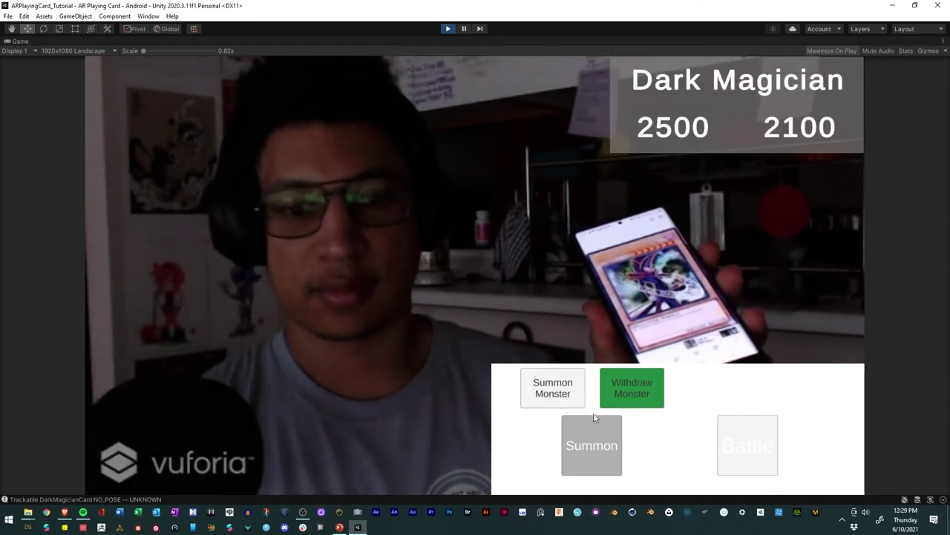
click(554, 391)
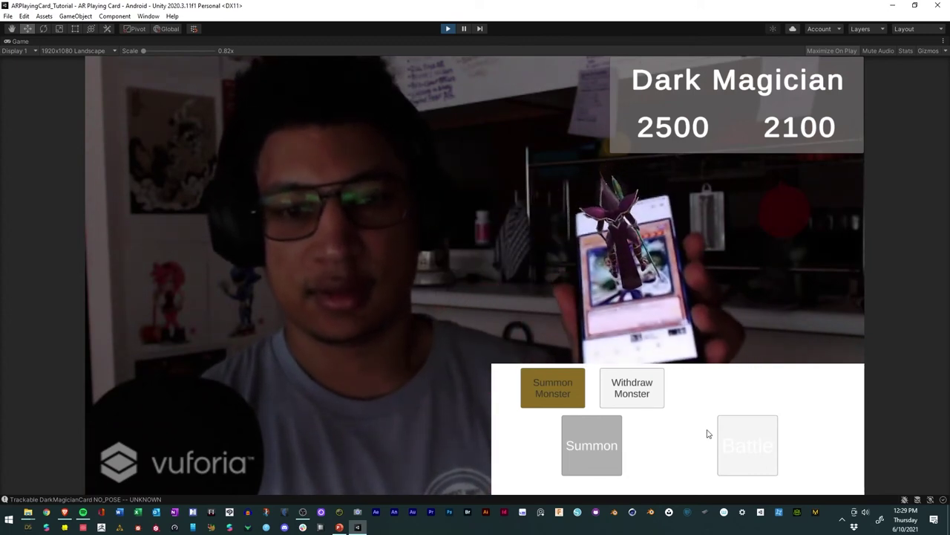
Step: Retest Defense Mode and Dark Magic Attack after the summon, and exit Play mode
click(739, 443)
click(790, 395)
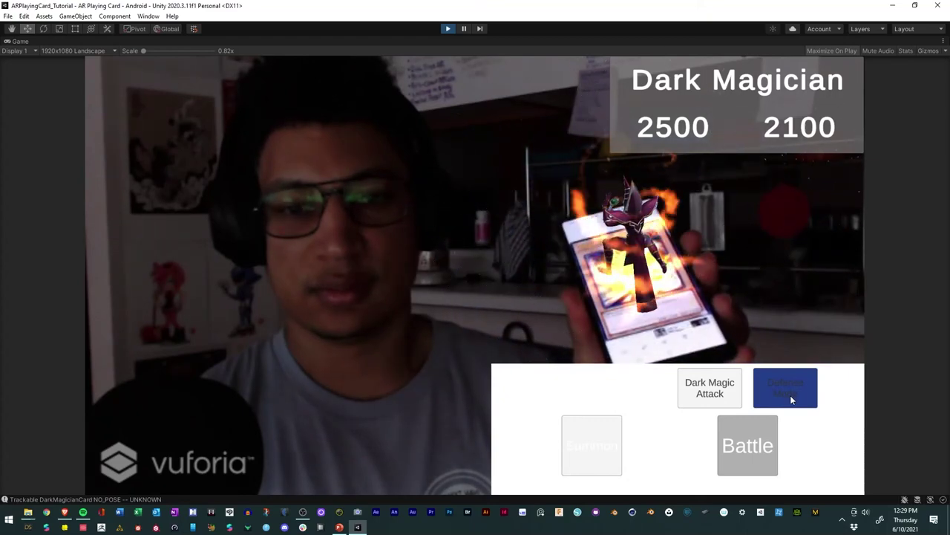
click(719, 389)
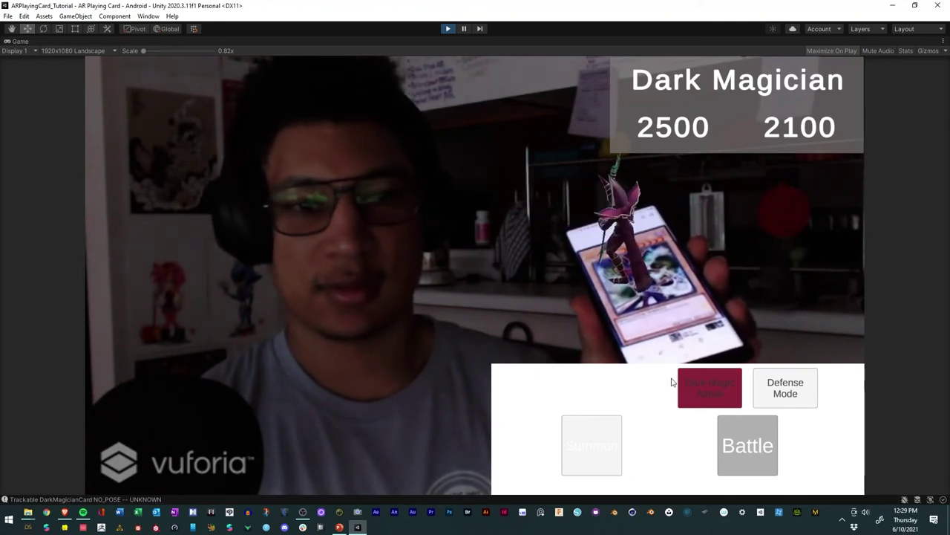
click(448, 30)
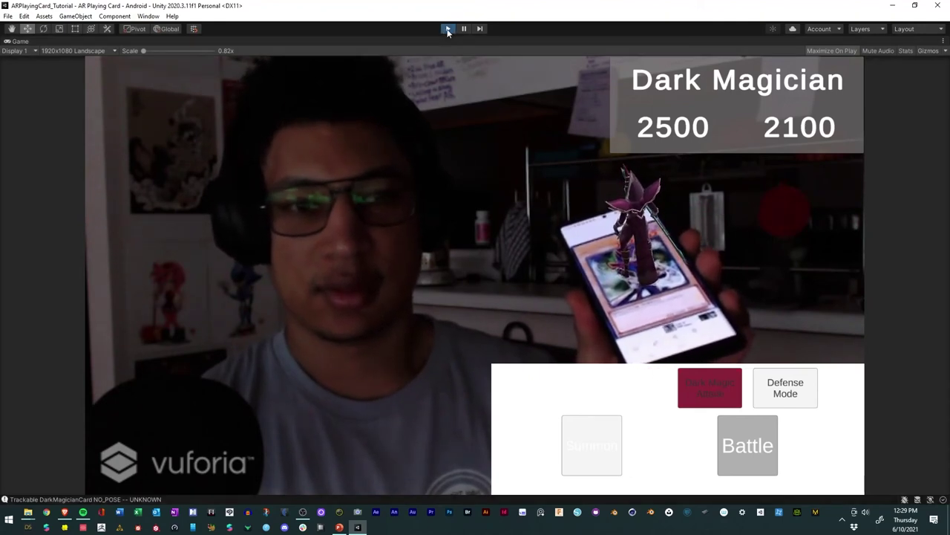
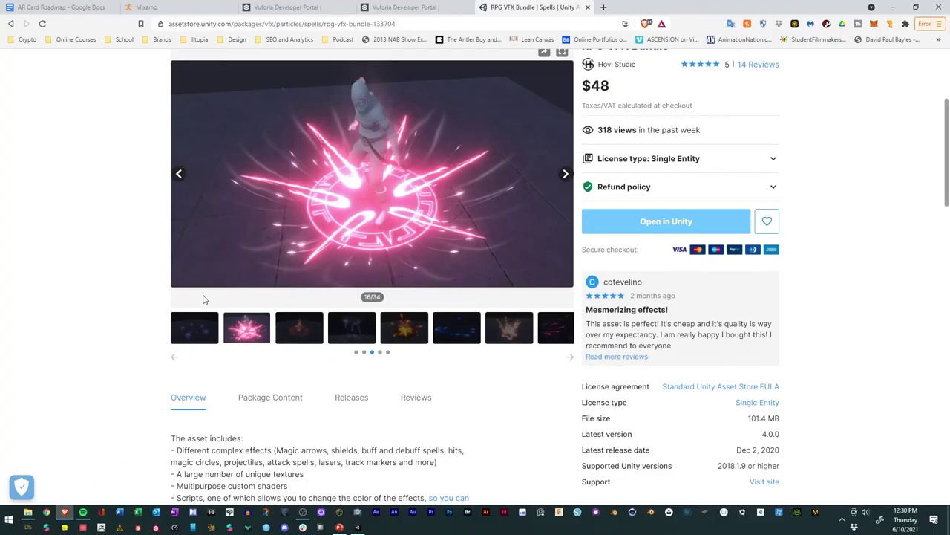
Step: Search the Asset Store for "projectile sounds"
scroll(202, 289, up, 3)
click(292, 113)
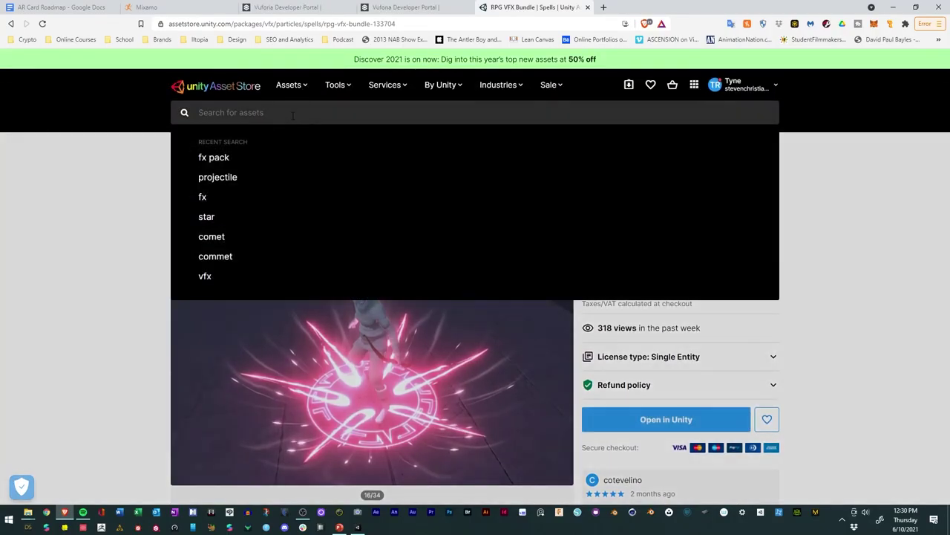
text(p)
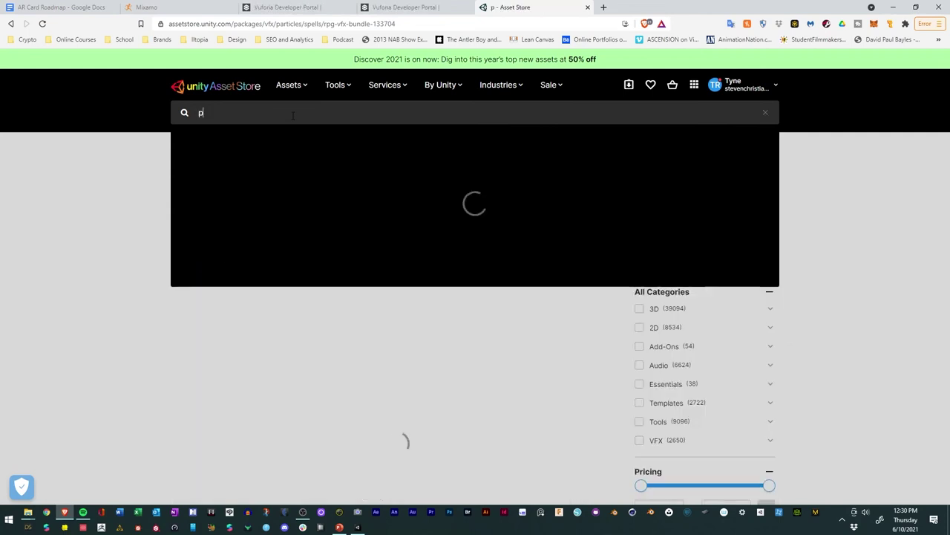
text(rojectile sounds)
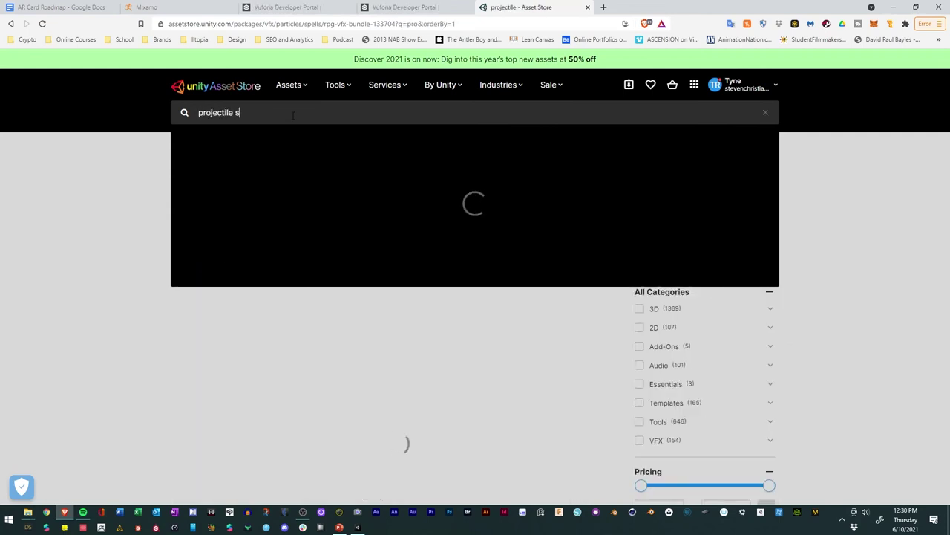
key(Return)
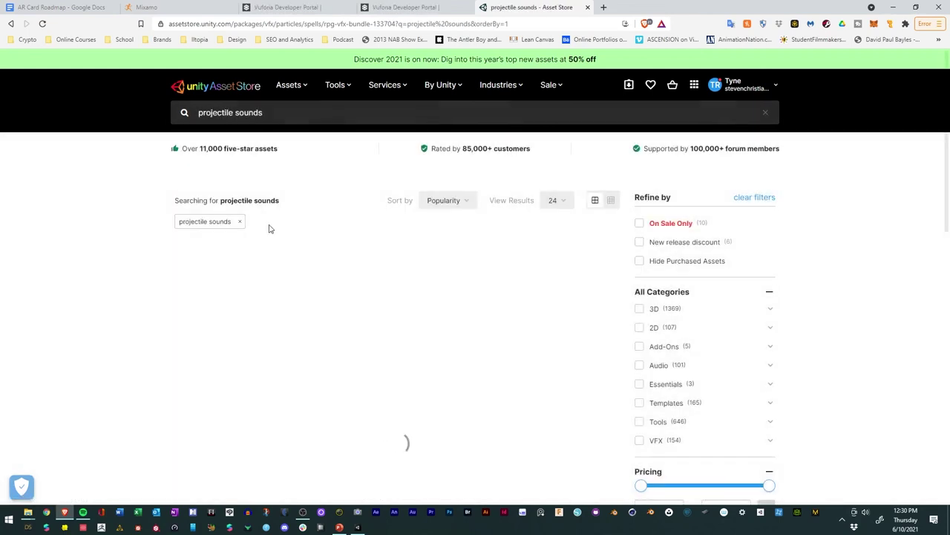
Step: Browse the projectile sound results and limit them to free assets
scroll(89, 252, down, 2)
scroll(90, 251, down, 3)
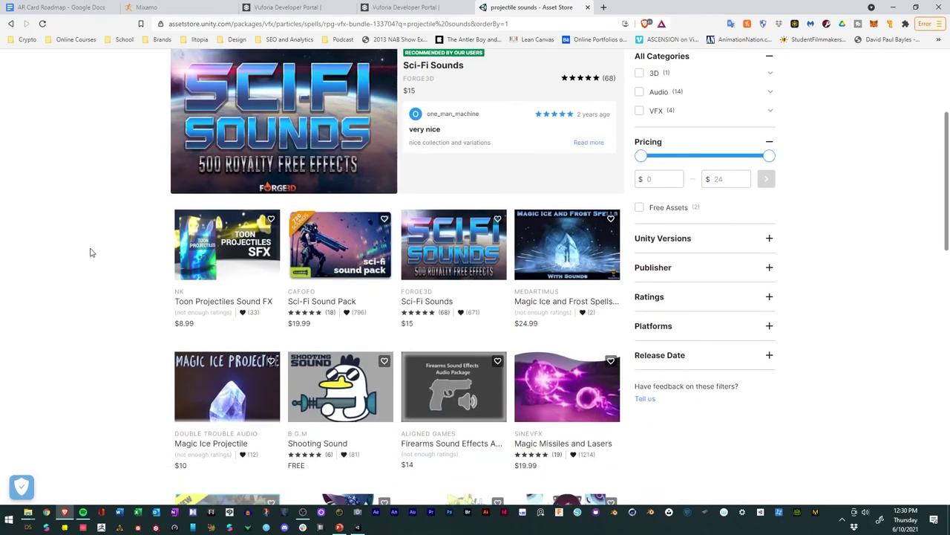
scroll(346, 244, up, 2)
click(653, 181)
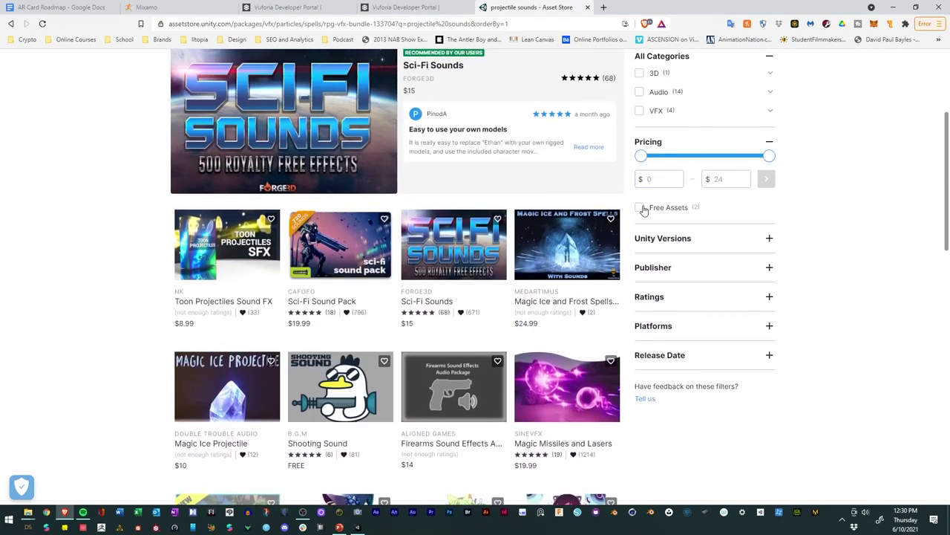
click(641, 207)
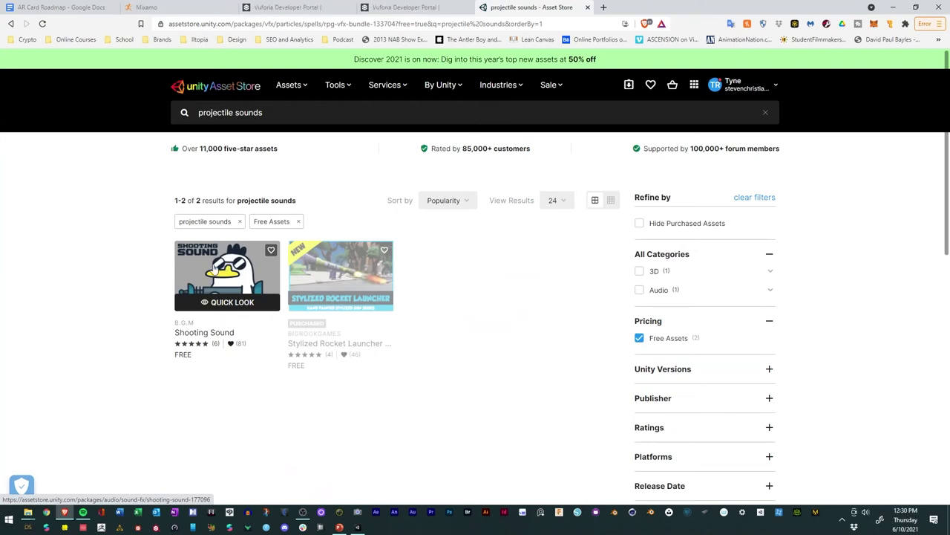
Step: Open the free Shooting Sound asset, preview its demo video and check the list of included audio files
click(225, 268)
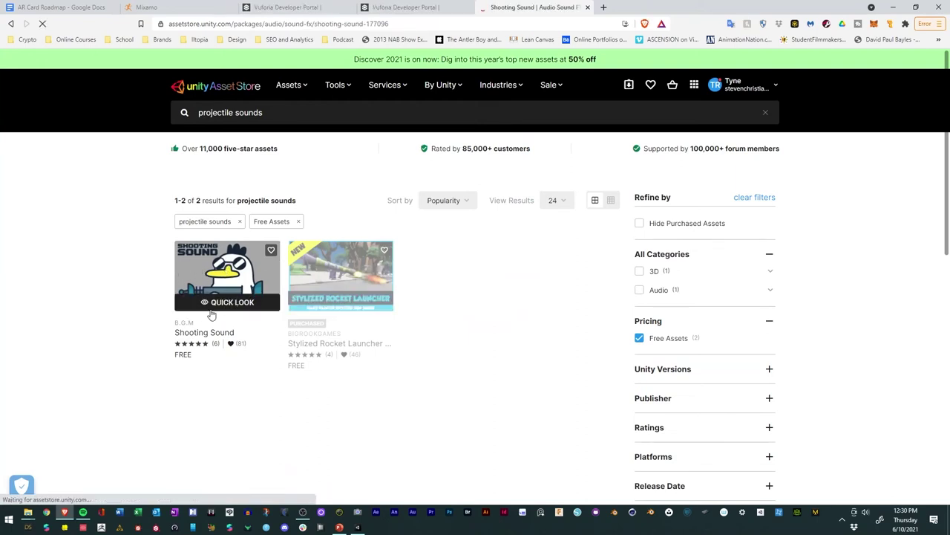
scroll(401, 326, down, 3)
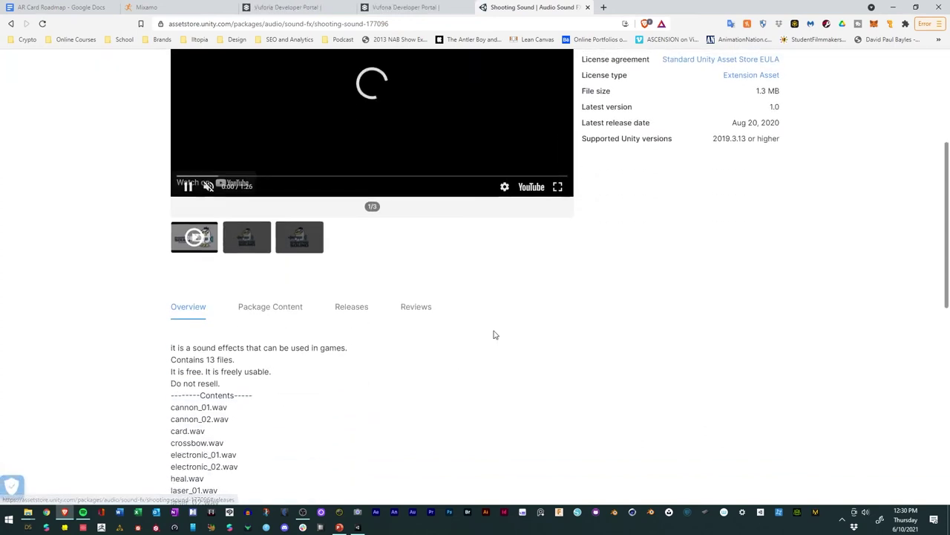
scroll(479, 333, up, 2)
click(208, 335)
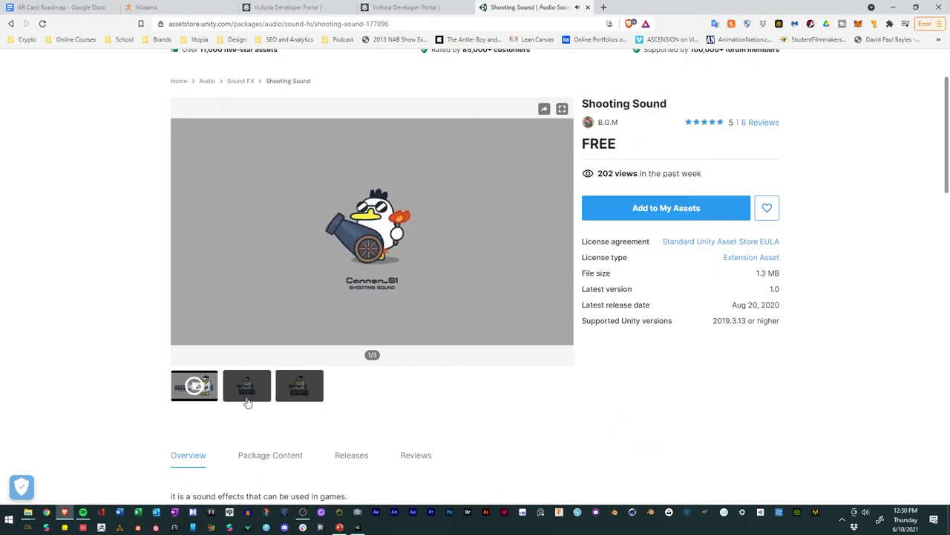
scroll(427, 383, down, 3)
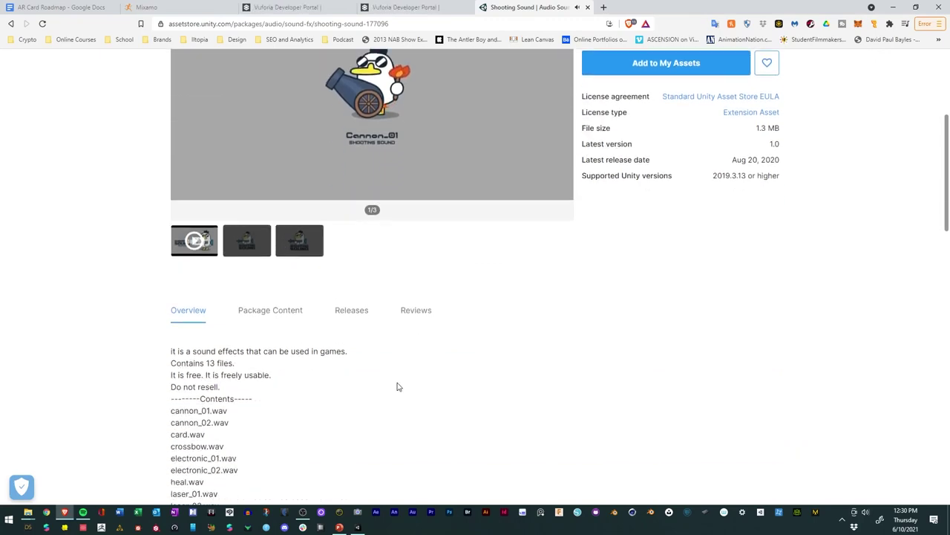
scroll(432, 382, up, 3)
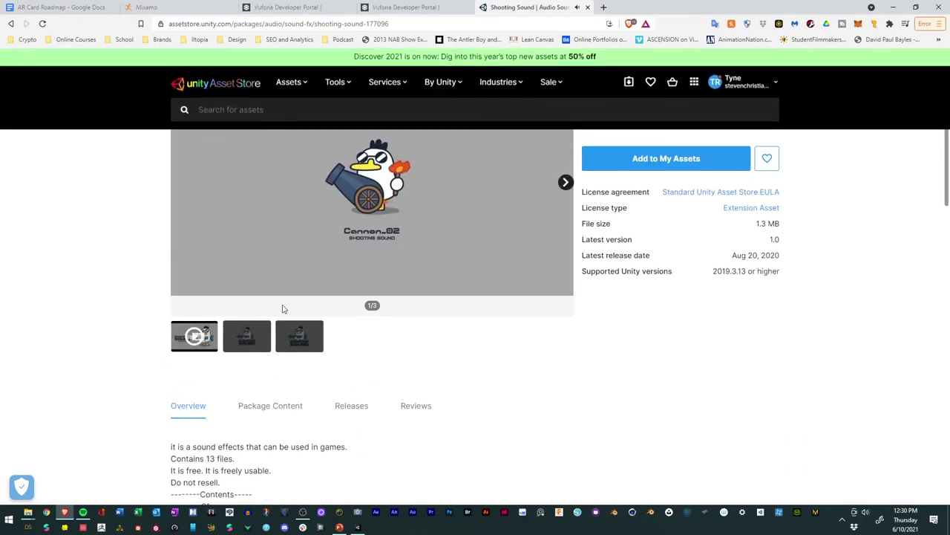
click(188, 285)
Step: Add Shooting Sound to My Assets, accept the terms and open the package in Unity's Package Manager
click(657, 158)
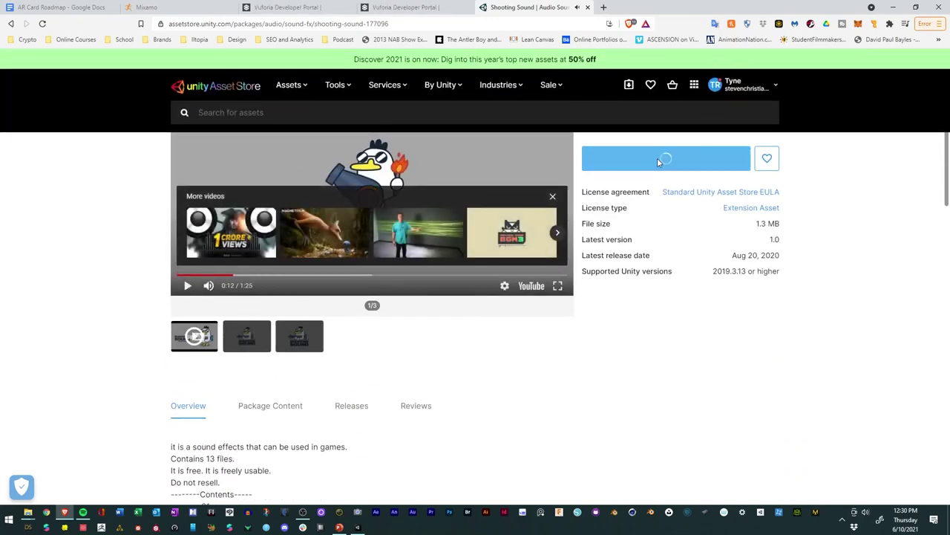
click(541, 358)
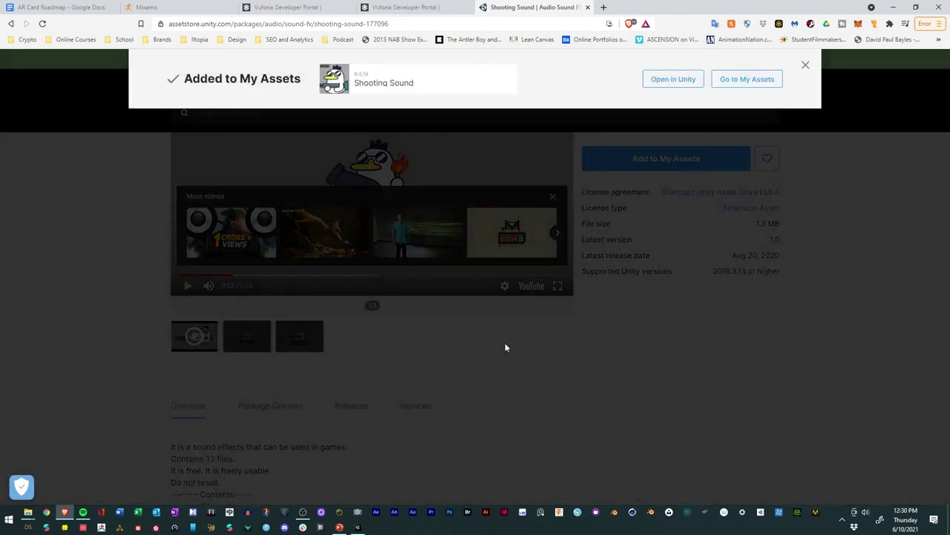
click(671, 83)
click(526, 109)
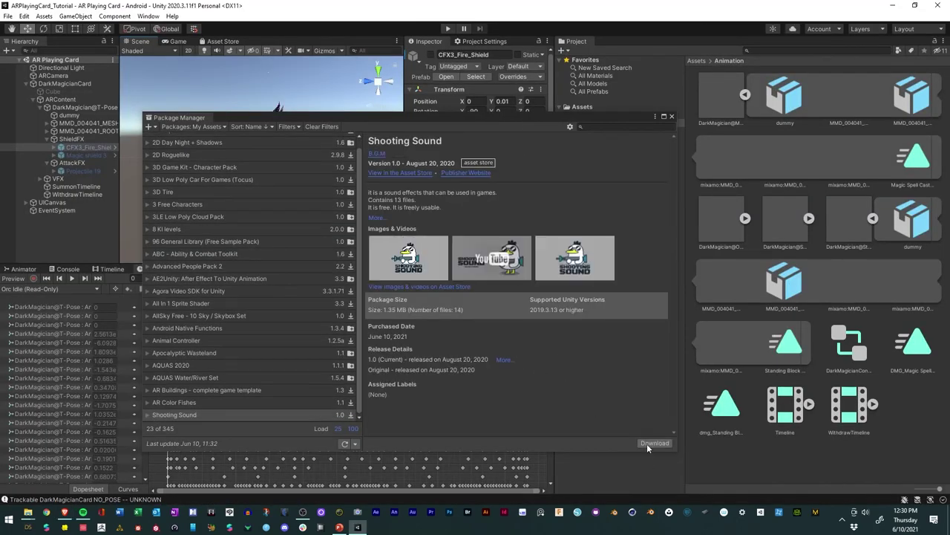
Step: Download the Shooting Sound package, import all its files into the project and close the Package Manager
click(647, 443)
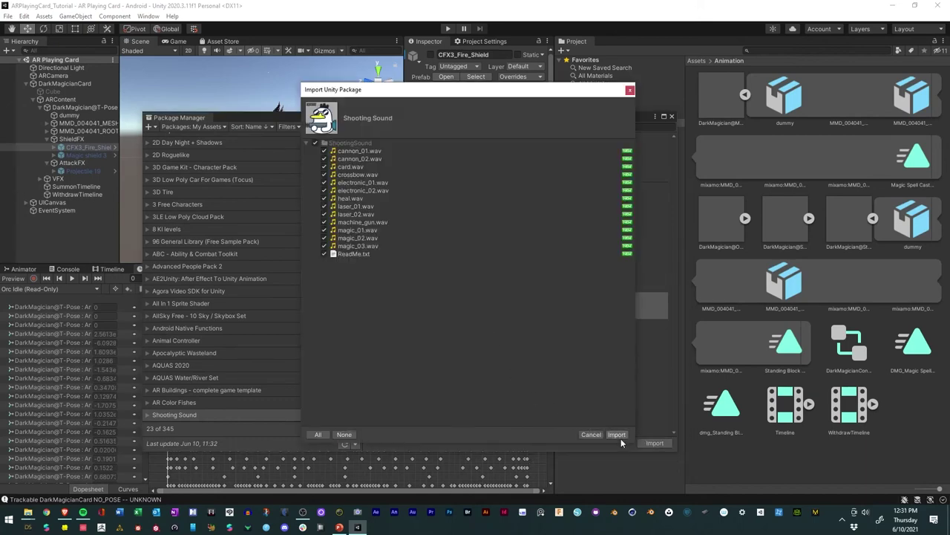
click(619, 437)
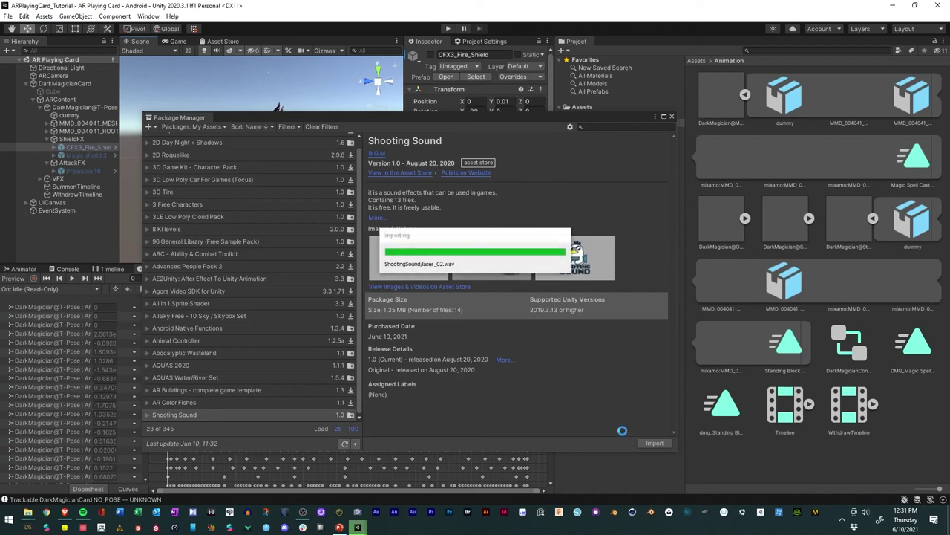
click(672, 118)
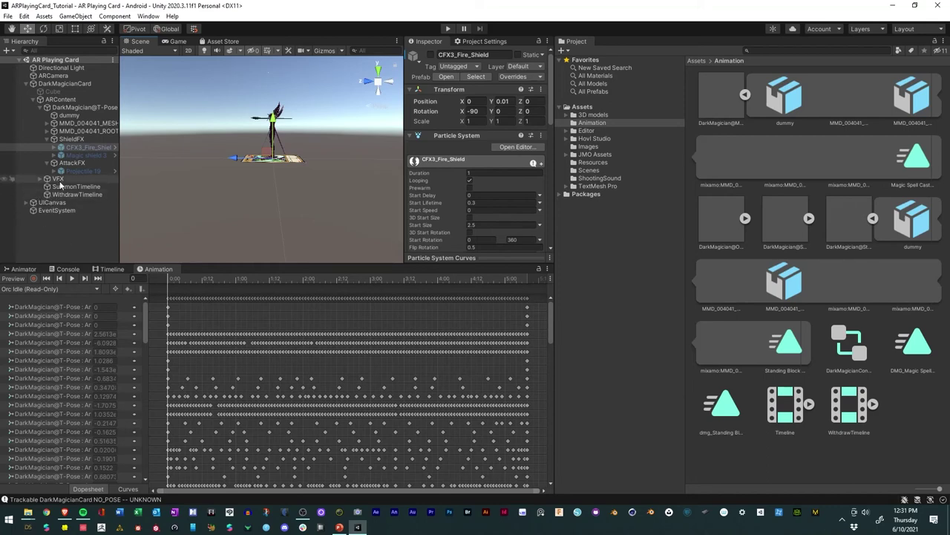
Step: Create an empty child object under ARContent and name it AudioManager_1
click(58, 99)
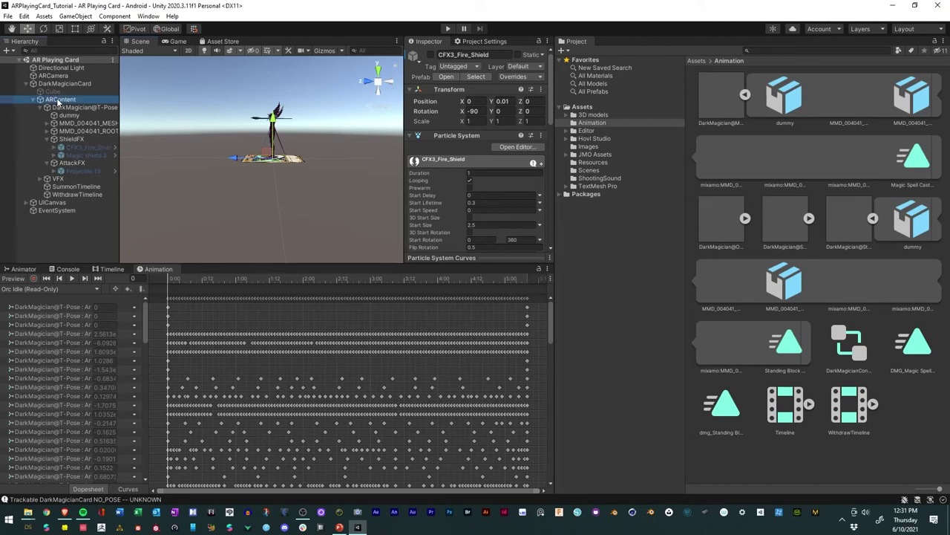
click(32, 99)
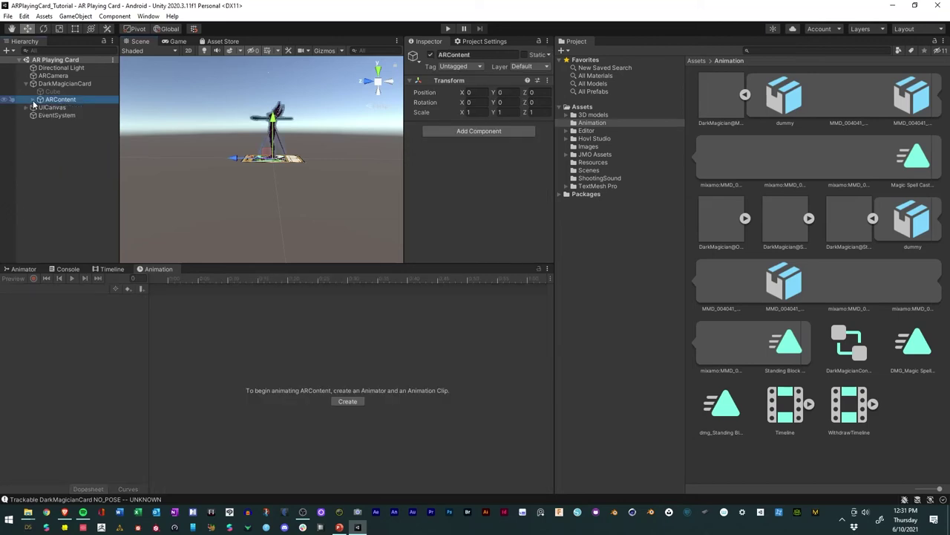
click(33, 100)
right_click(49, 100)
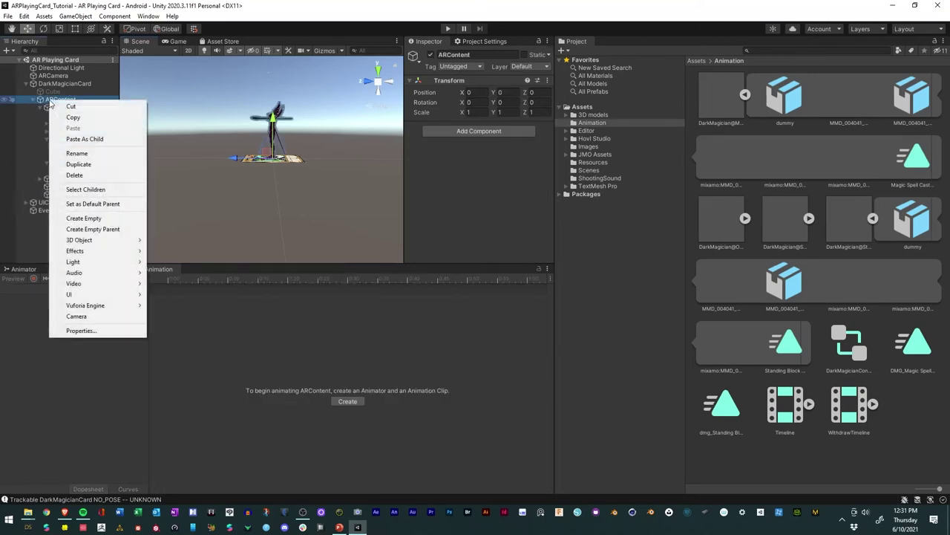
click(83, 217)
text(AudioManager_)
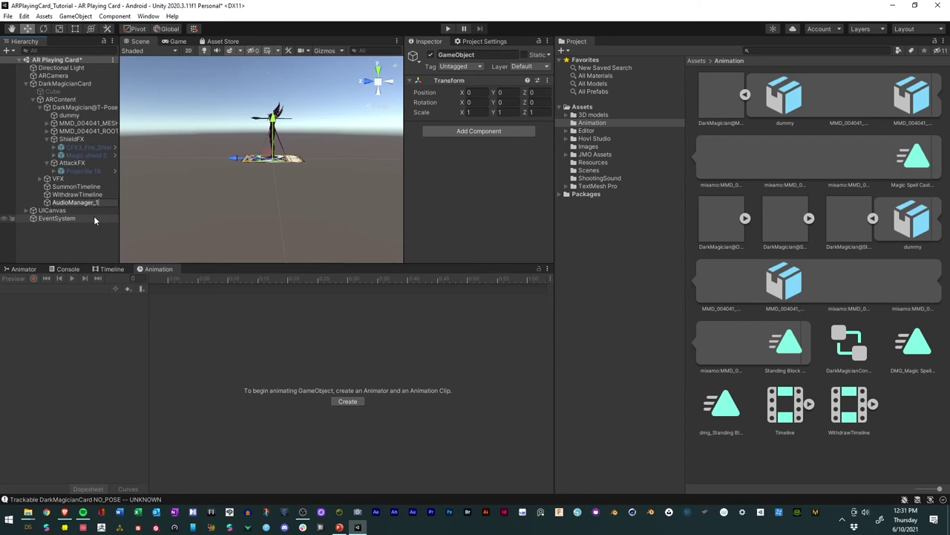
key(Return)
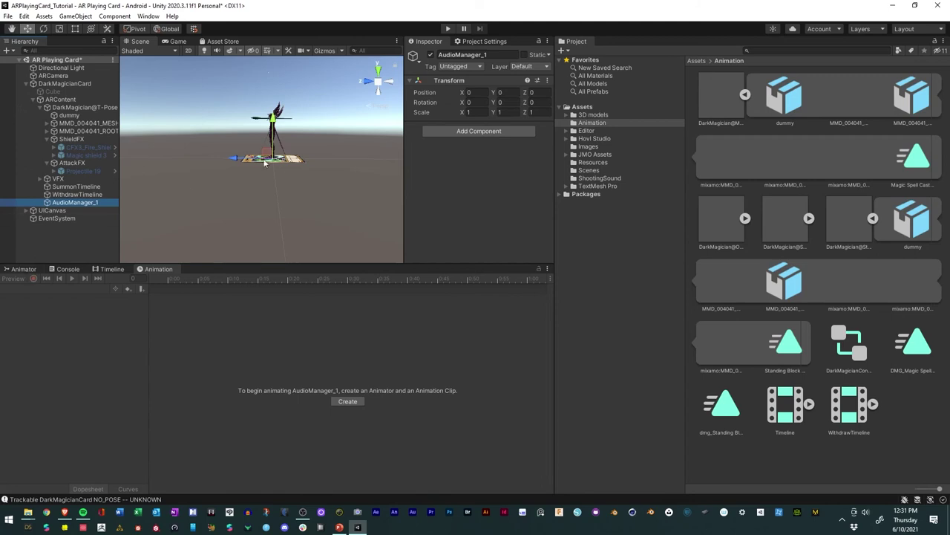
Step: Add an Audio Source component to AudioManager_1
click(479, 131)
text(a)
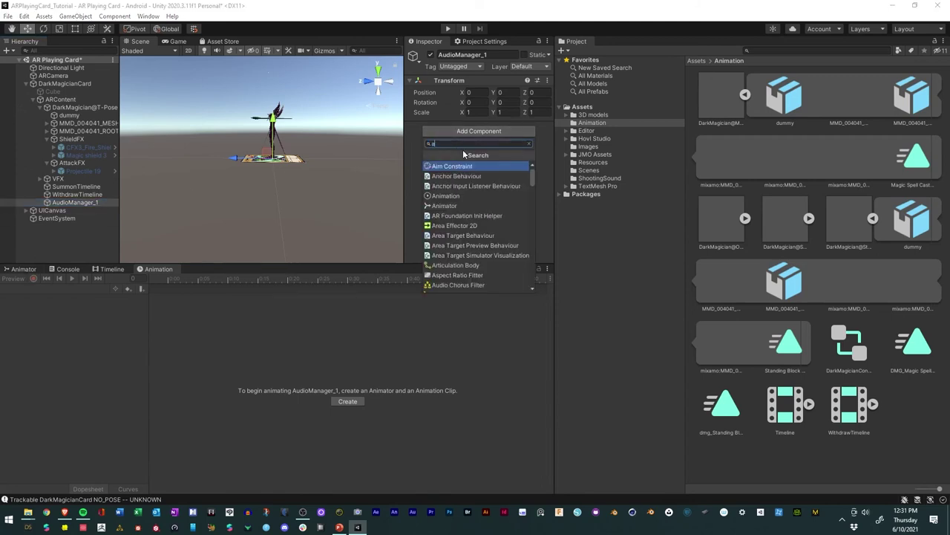
text(udio)
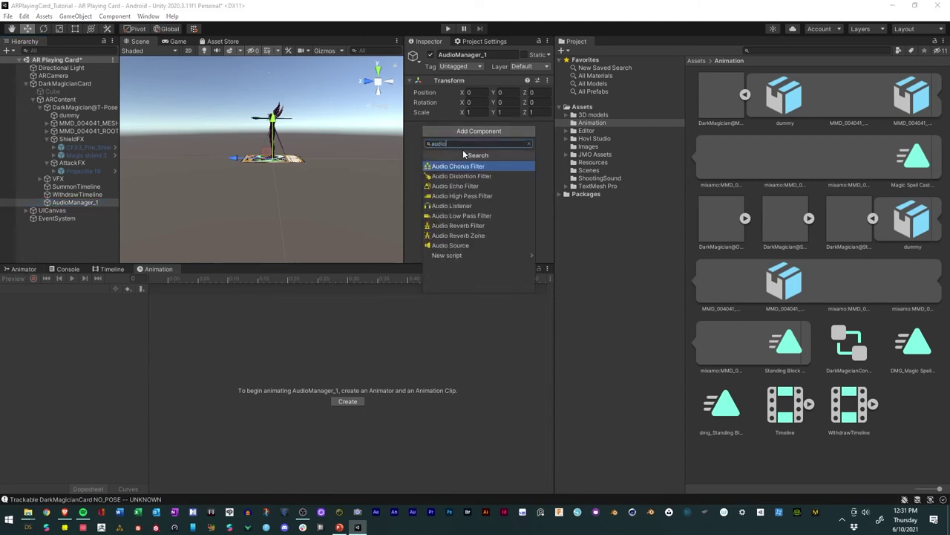
click(450, 245)
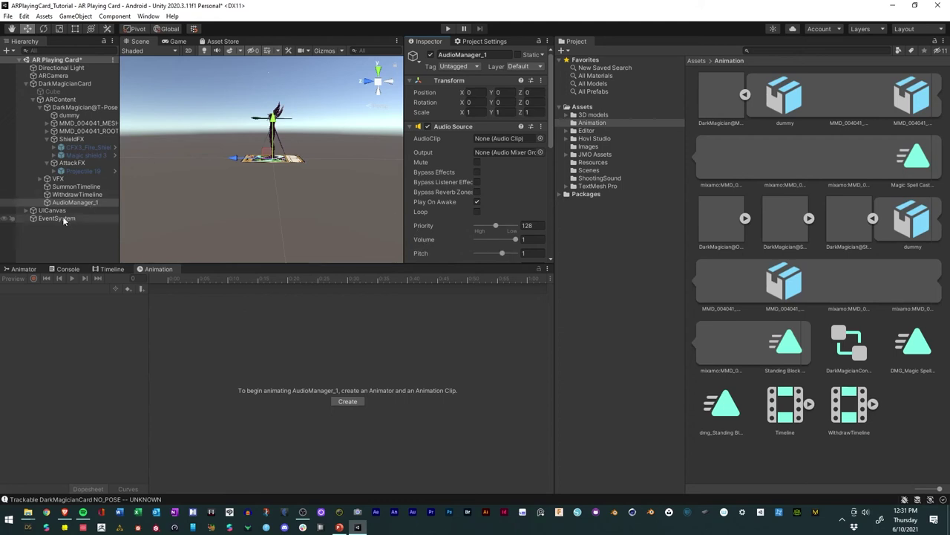
Step: Add an audio track bound to AudioManager_1 to the SummonTimeline
click(74, 186)
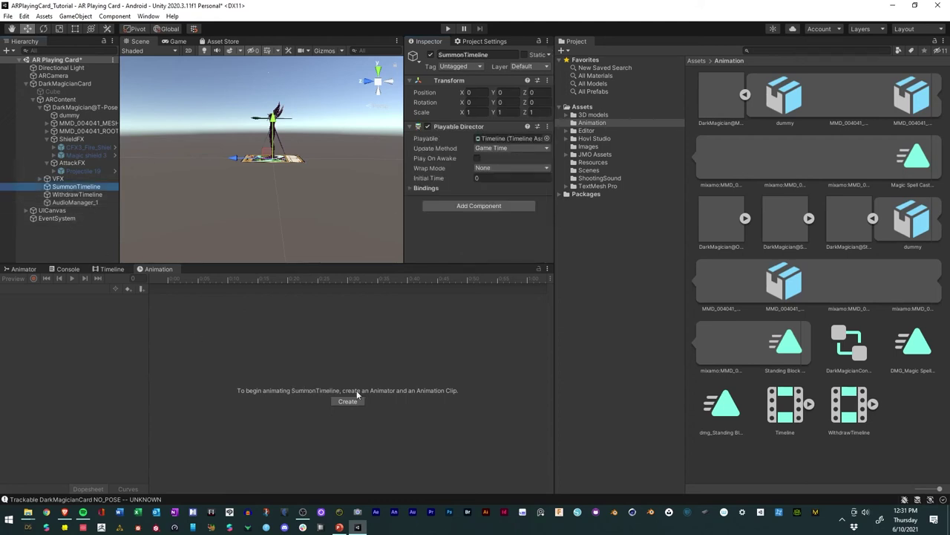
click(71, 194)
click(66, 187)
click(112, 270)
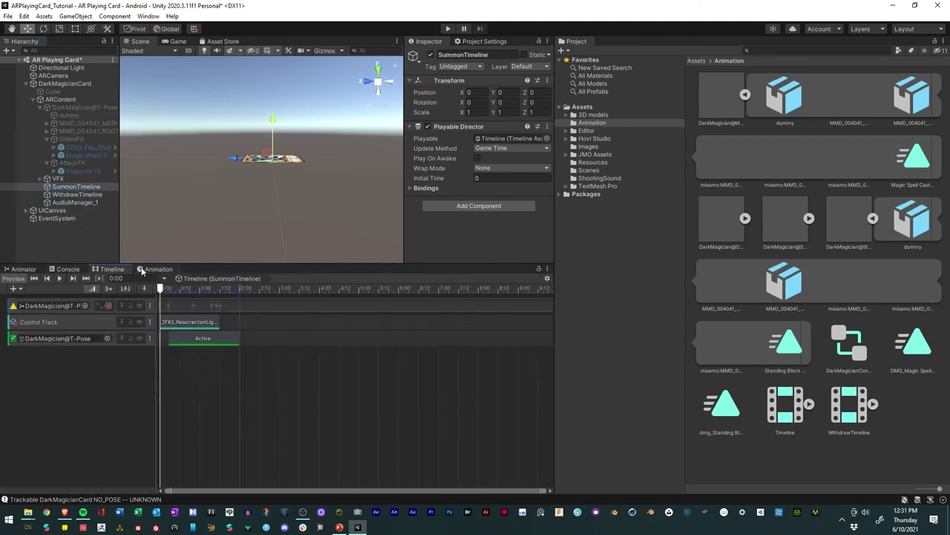
drag(69, 205, 74, 370)
click(135, 403)
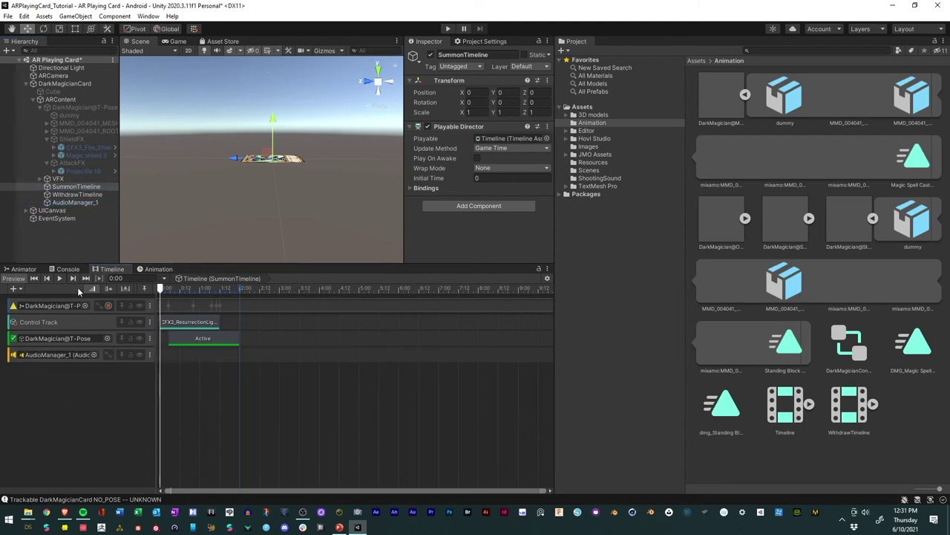
Step: Add an audio track bound to AudioManager_1 to the WithdrawTimeline
click(70, 195)
drag(60, 203, 91, 372)
click(130, 399)
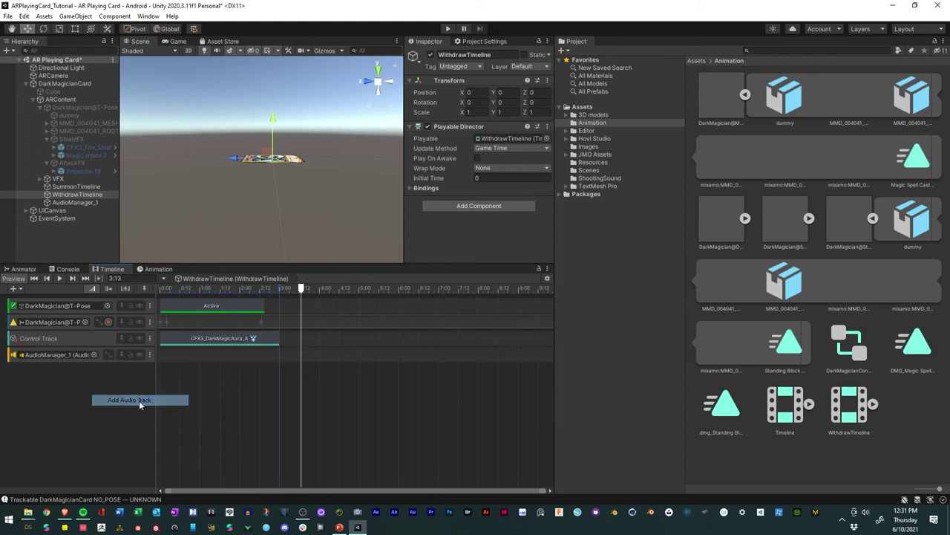
Step: Open the ShootingSound folder, enlarge the clip preview area, and listen to the cannon_01 and electronic_02 sounds
click(601, 178)
click(725, 90)
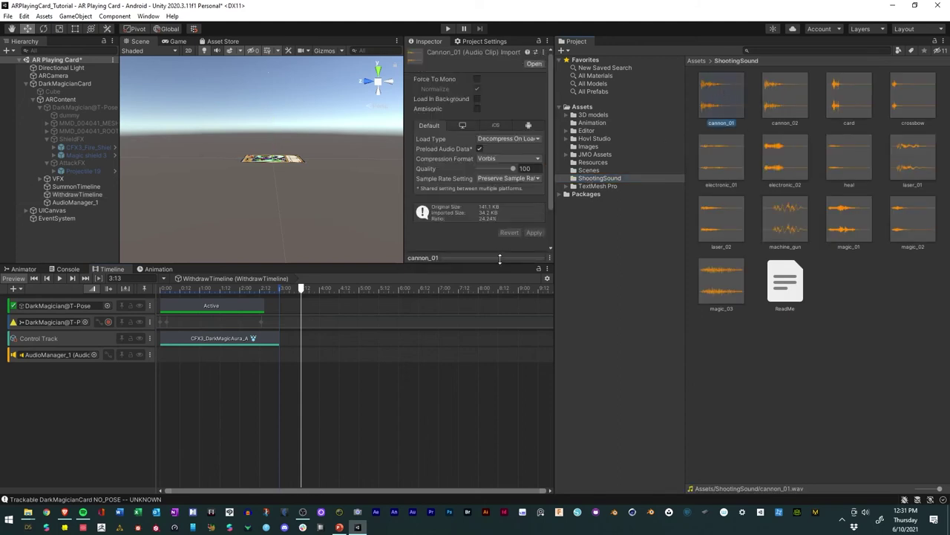
drag(500, 265, 504, 344)
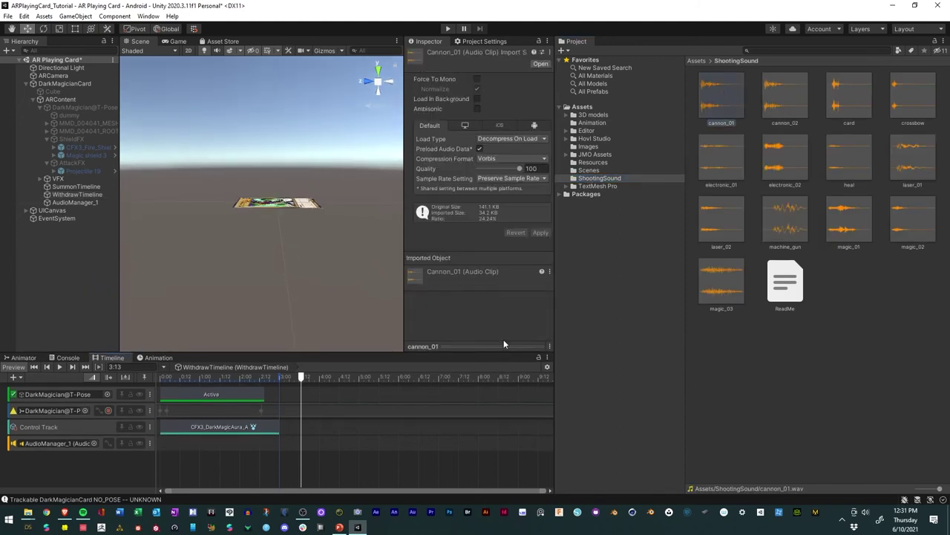
click(476, 344)
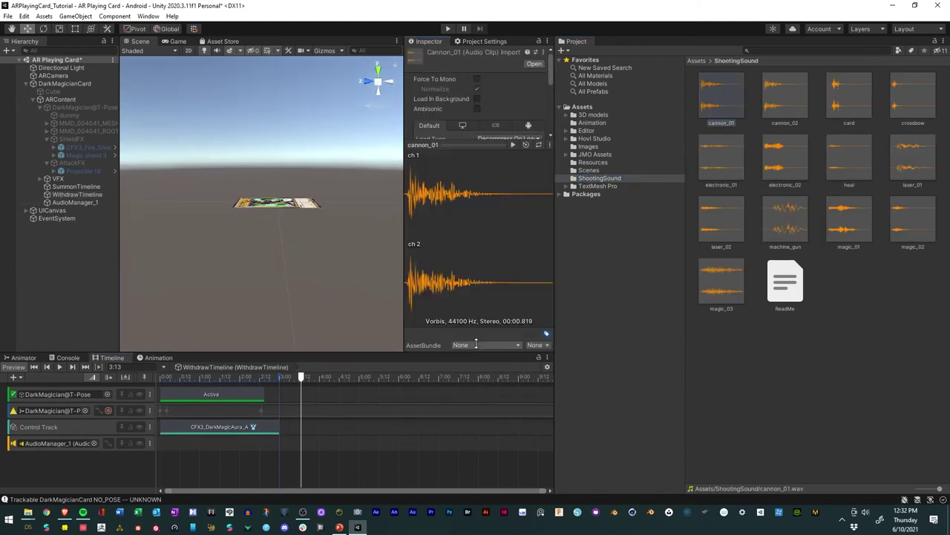
click(511, 144)
click(785, 160)
click(513, 144)
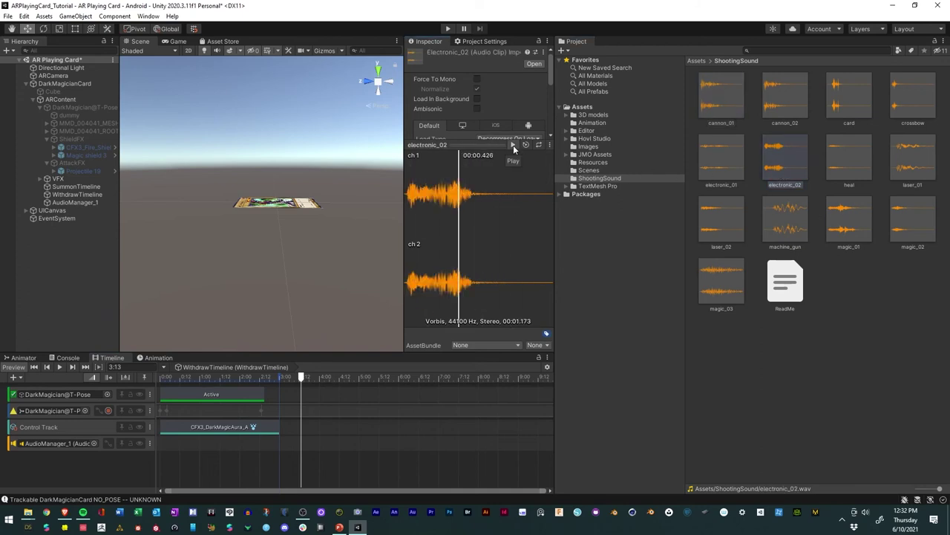
Step: Listen to the laser_01, magic_01, magic_03 and magic_02 clips to compare candidate sounds for the timelines
click(928, 163)
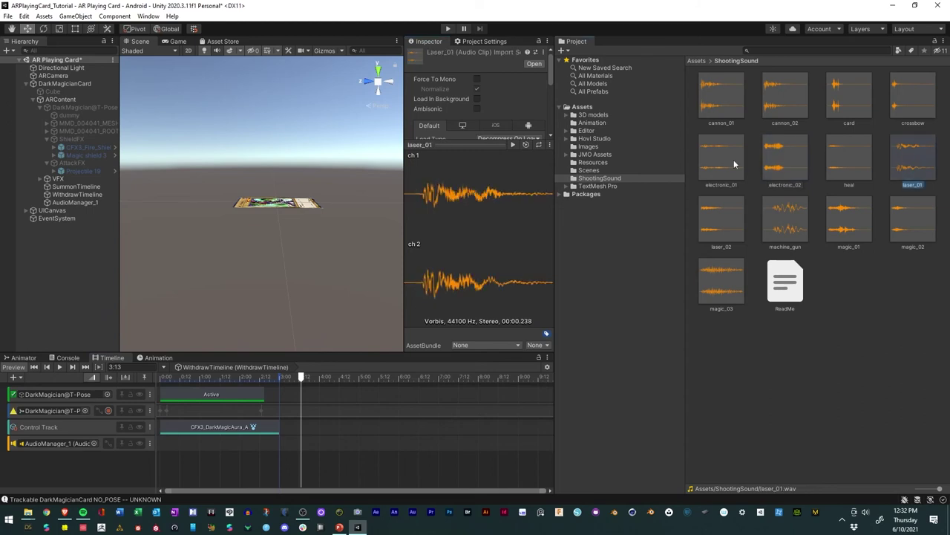
click(511, 145)
click(848, 220)
click(514, 145)
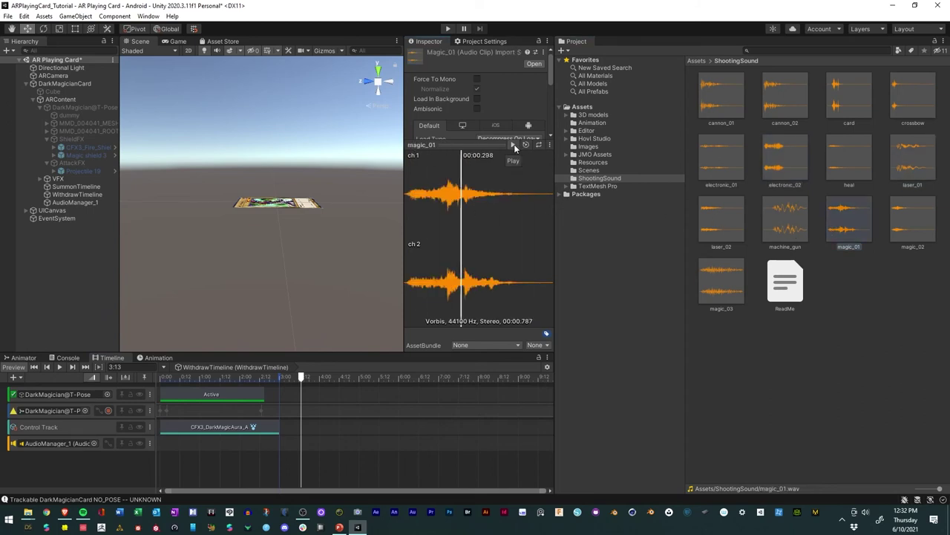
click(719, 281)
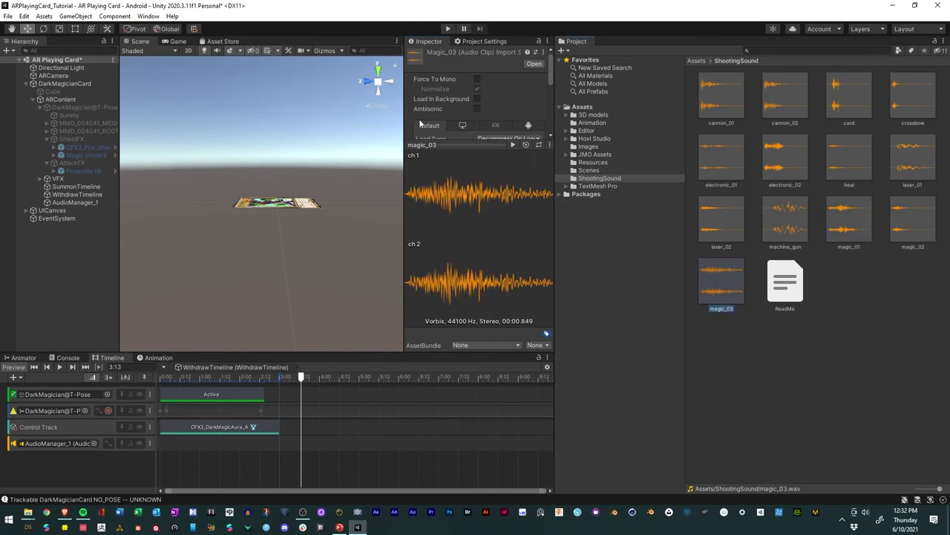
click(513, 145)
click(912, 229)
click(513, 144)
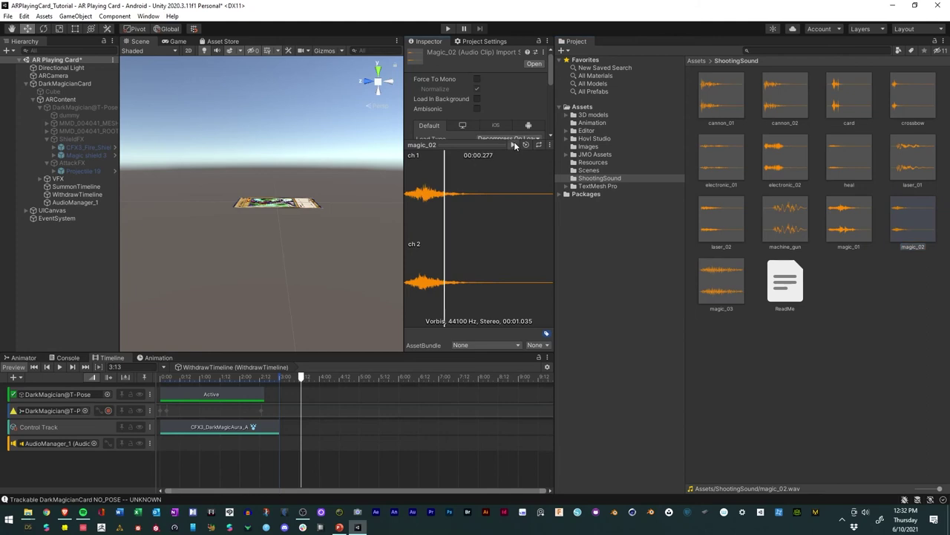
Step: Place magic_03 at the start of the WithdrawTimeline's audio track, stretch it to end at 3 seconds, and play the timeline
drag(719, 288, 277, 445)
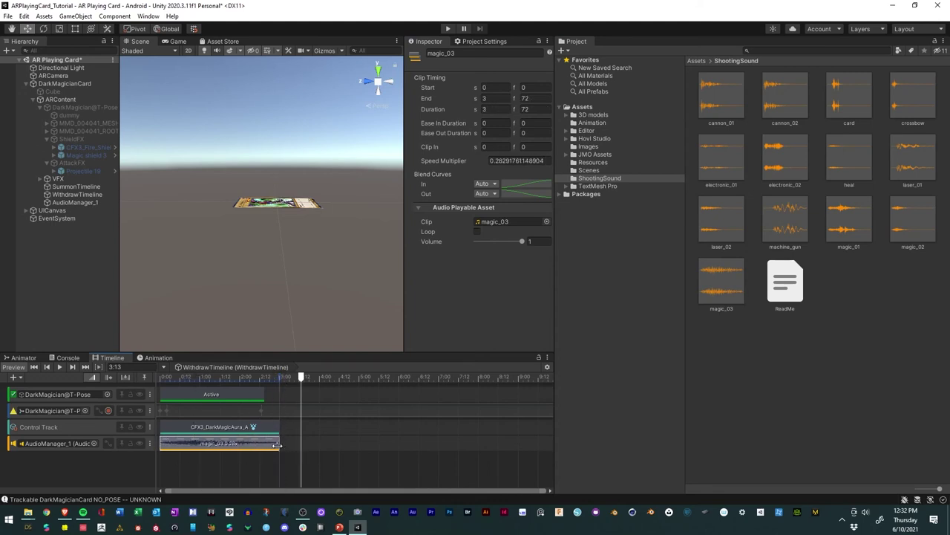
click(161, 377)
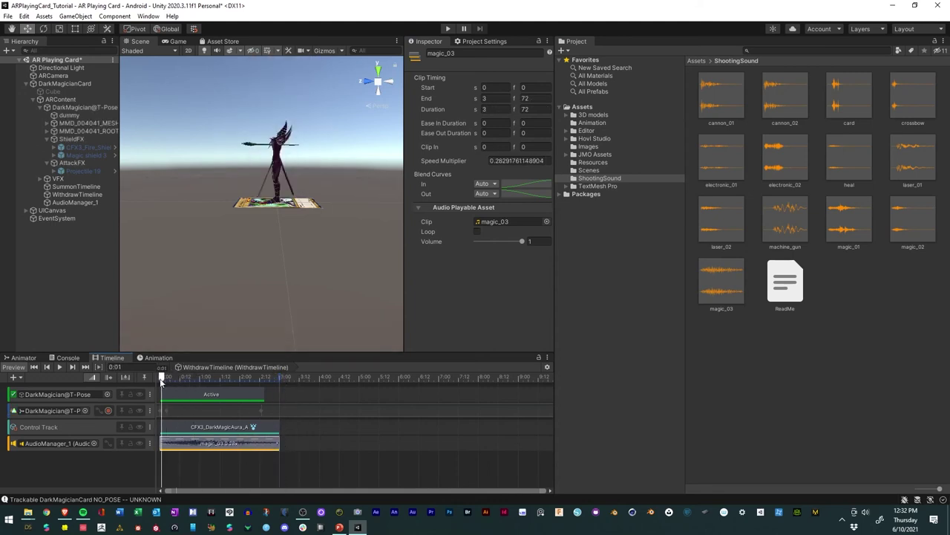
click(60, 367)
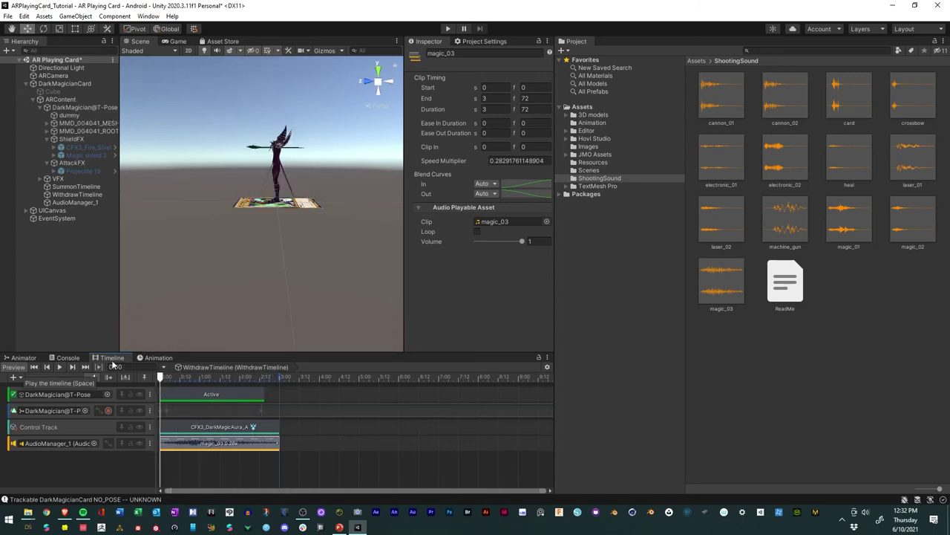
Step: Place magic_01 on the SummonTimeline's audio track from 0 to 2 seconds, play it back, and save the scene
click(75, 186)
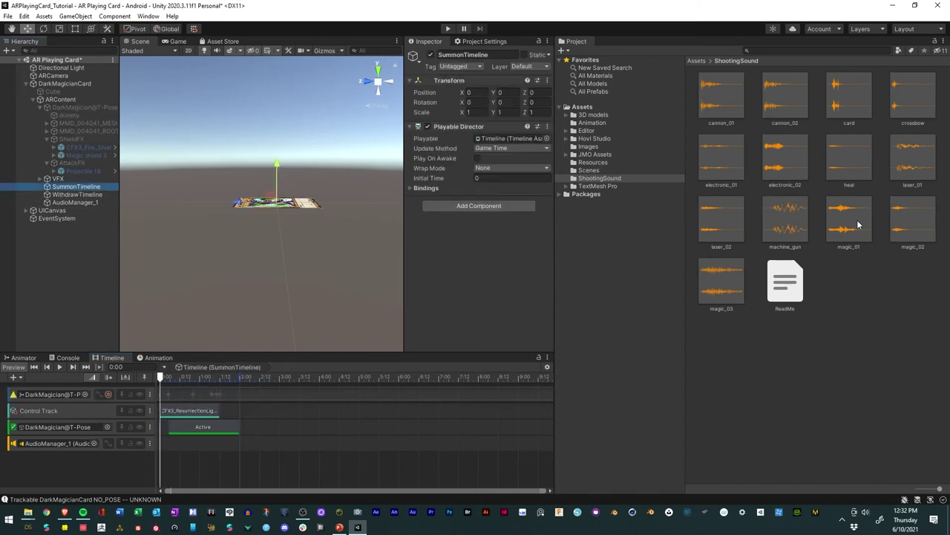
drag(855, 227, 239, 448)
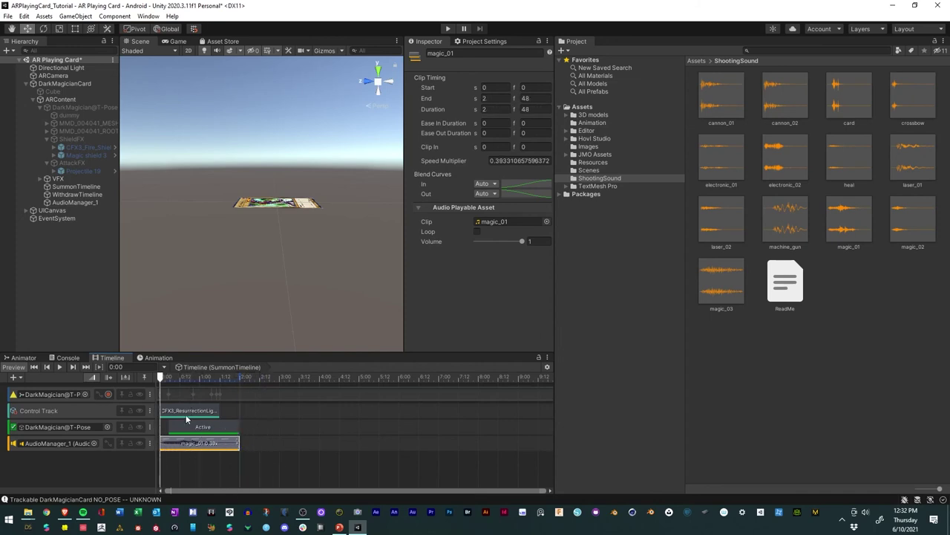
click(58, 367)
click(8, 16)
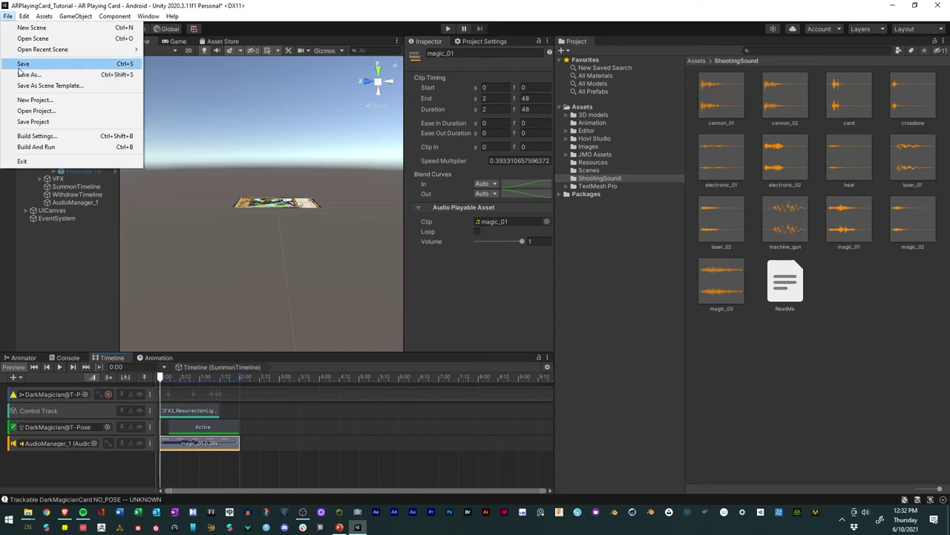
click(22, 66)
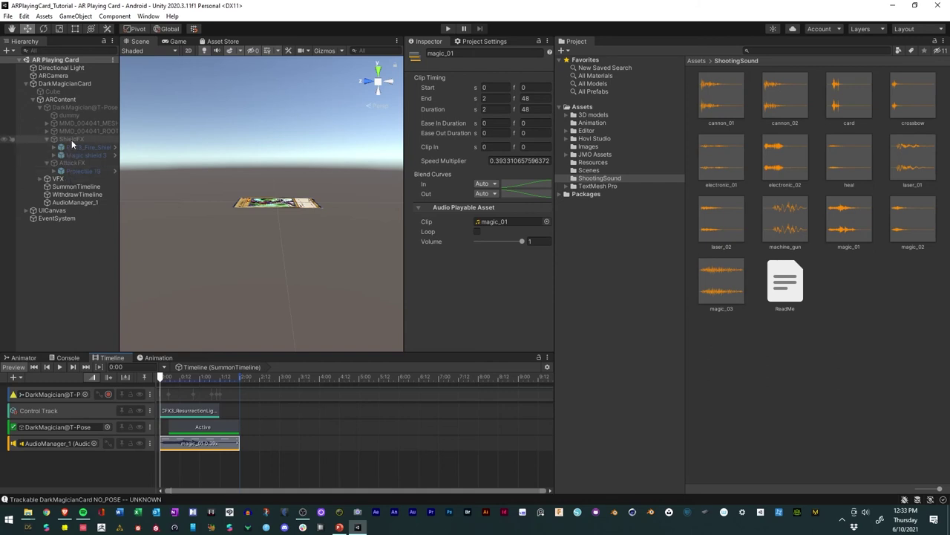
Step: Add a second On Click entry to the AttackButton found under UICanvas, MenuButtons, BattleBtns
click(57, 99)
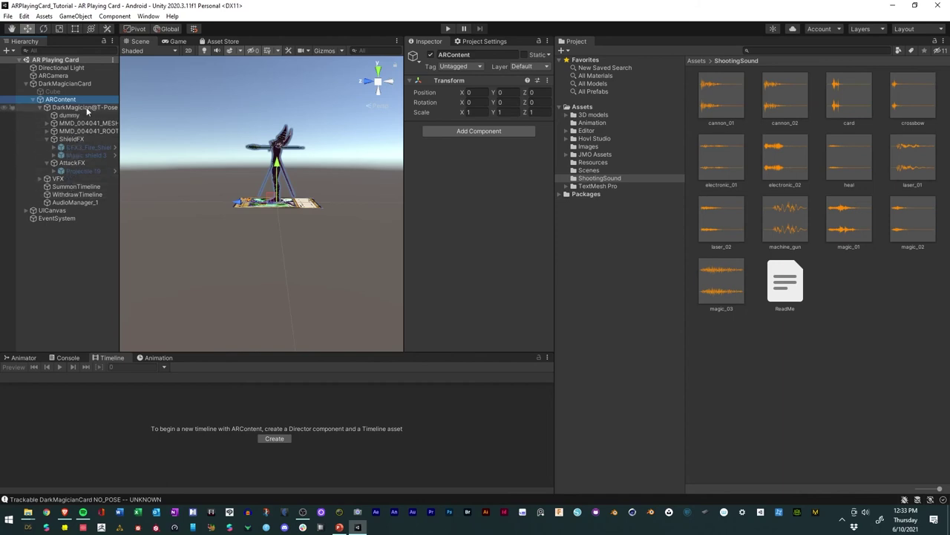
click(71, 141)
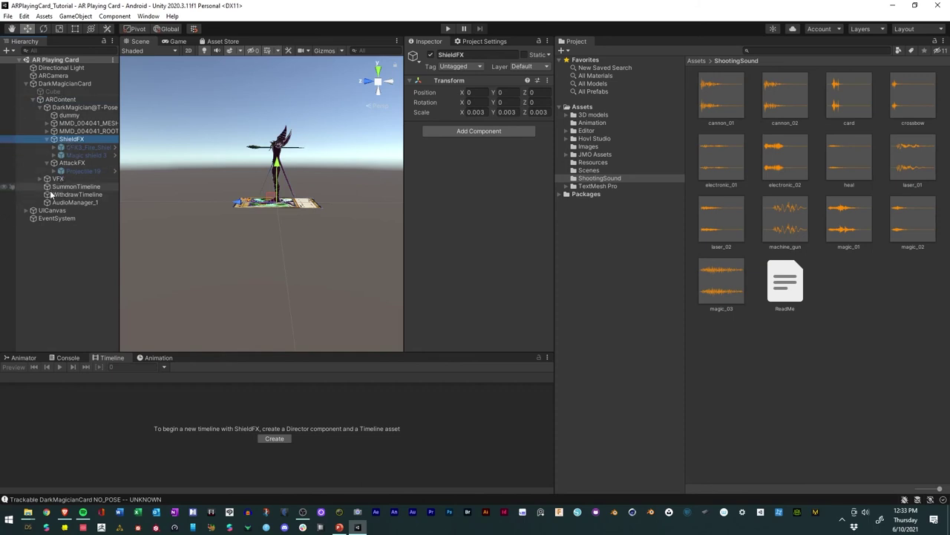
click(26, 211)
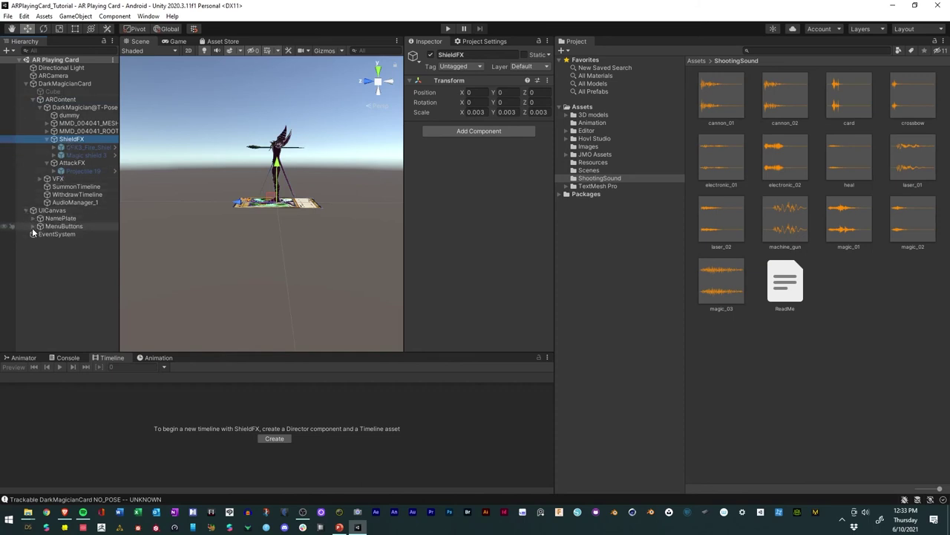
click(41, 226)
click(41, 250)
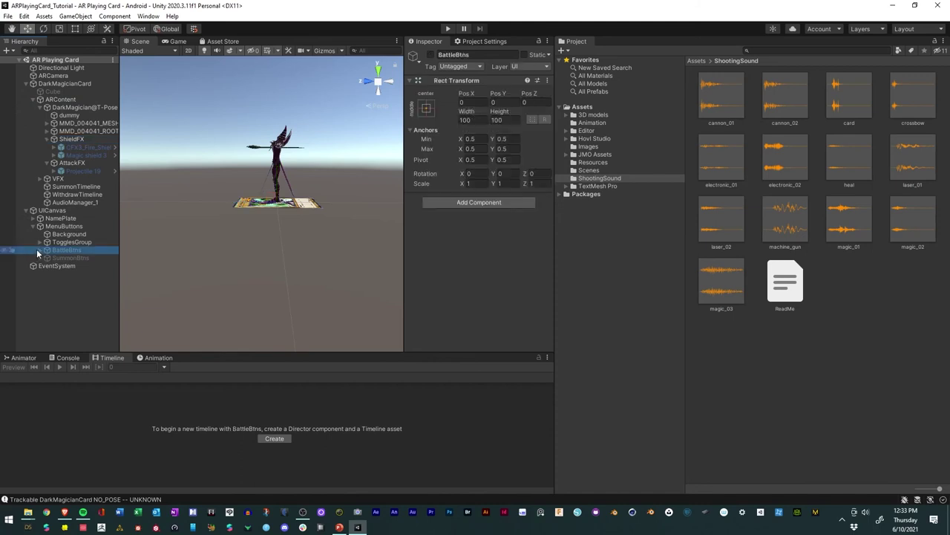
click(40, 251)
click(76, 258)
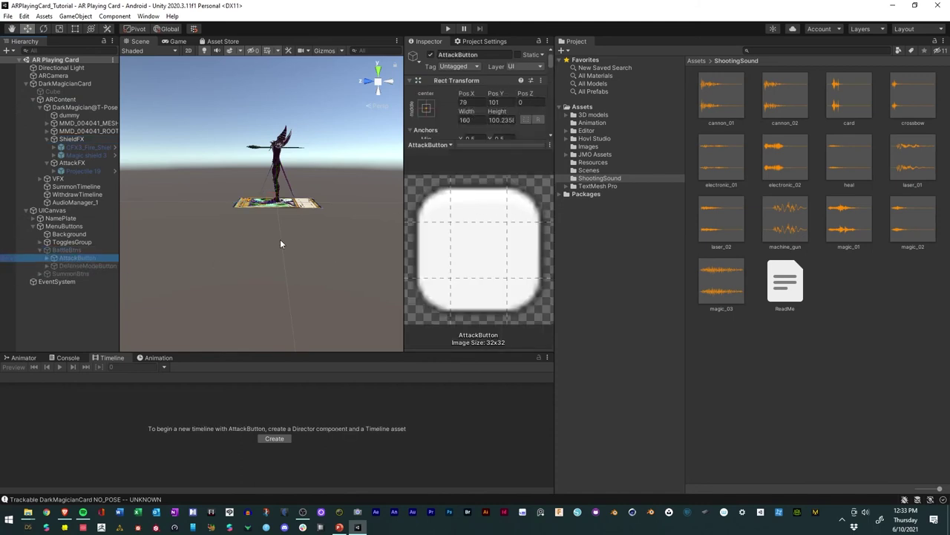
click(460, 144)
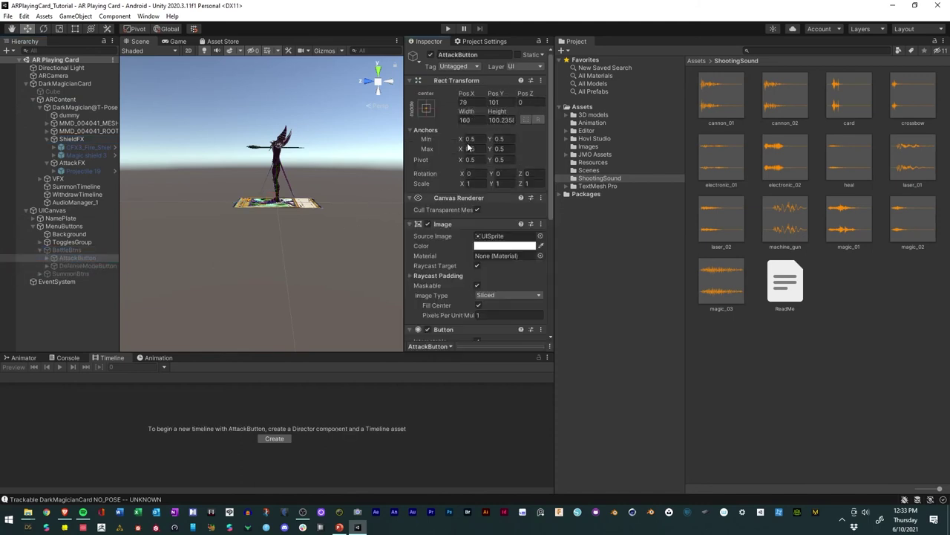
scroll(449, 184, down, 5)
click(519, 307)
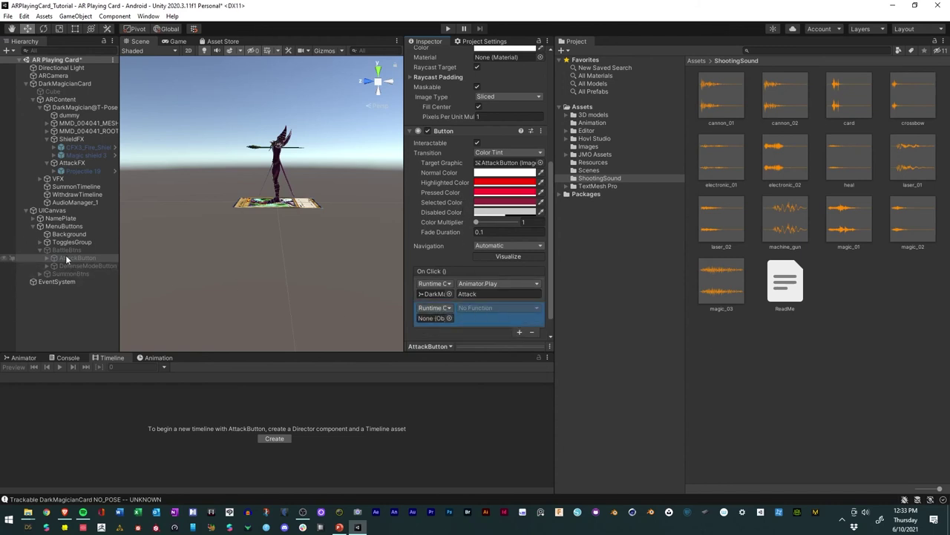
Step: Assign AudioManager_1 to the AttackButton's new On Click entry with the function AudioSource.PlayOneShot (AudioClip)
click(62, 202)
drag(63, 208, 438, 318)
click(475, 309)
mouse_move(491, 355)
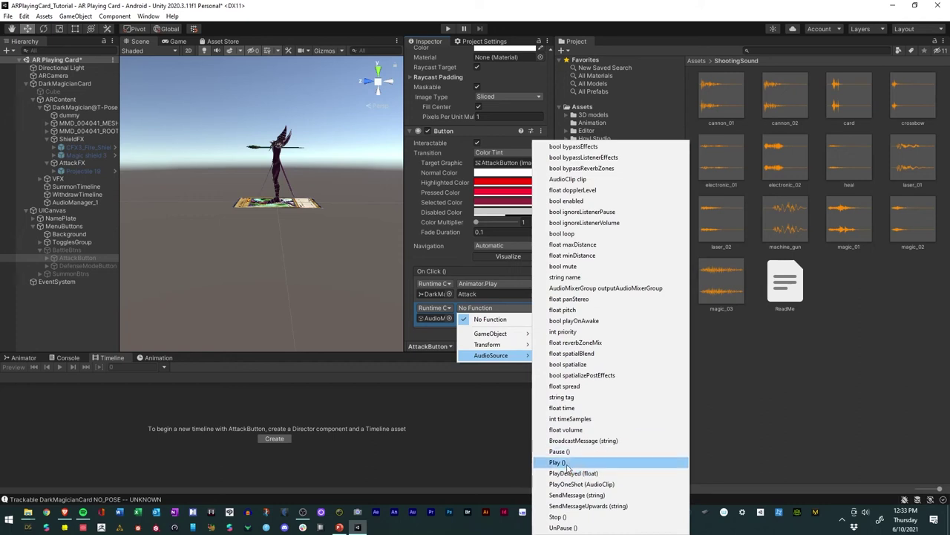
click(574, 485)
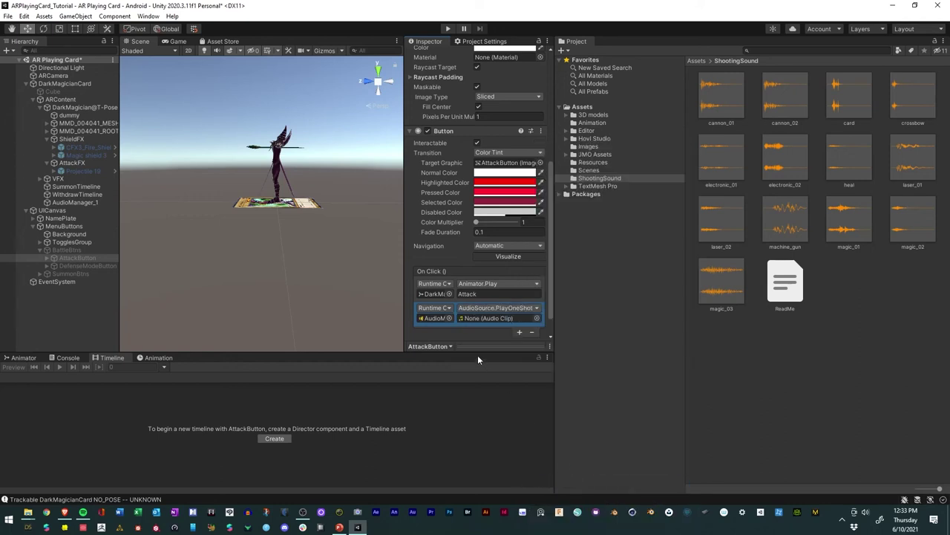
Step: Add an On Click entry to DefenseModeButton that targets AudioManager_1 and calls AudioSource.PlayOneShot (AudioClip)
click(61, 266)
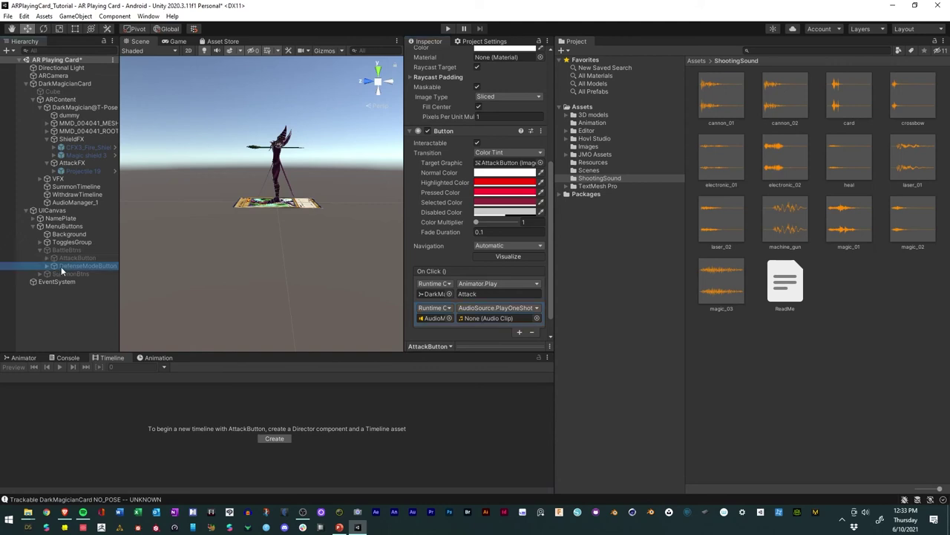
click(520, 309)
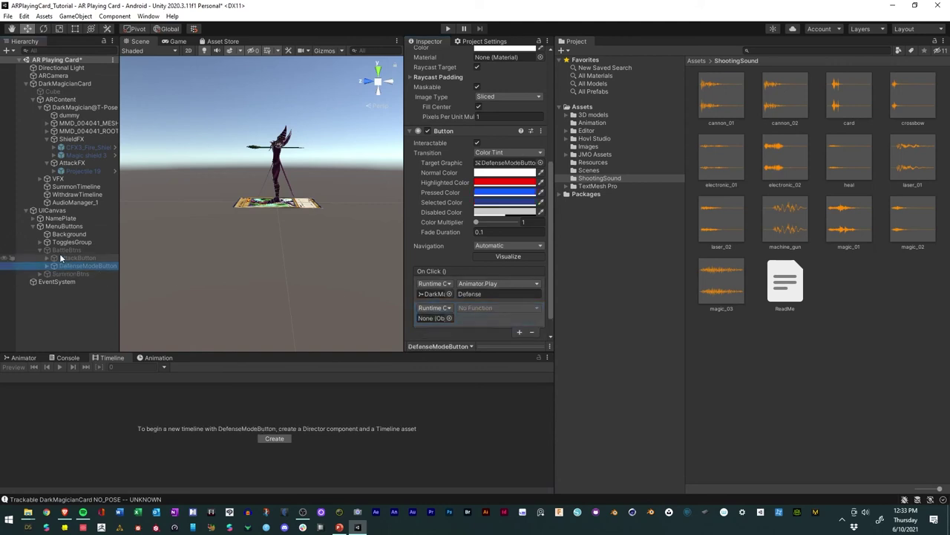
scroll(445, 327, down, 2)
drag(412, 286, 434, 294)
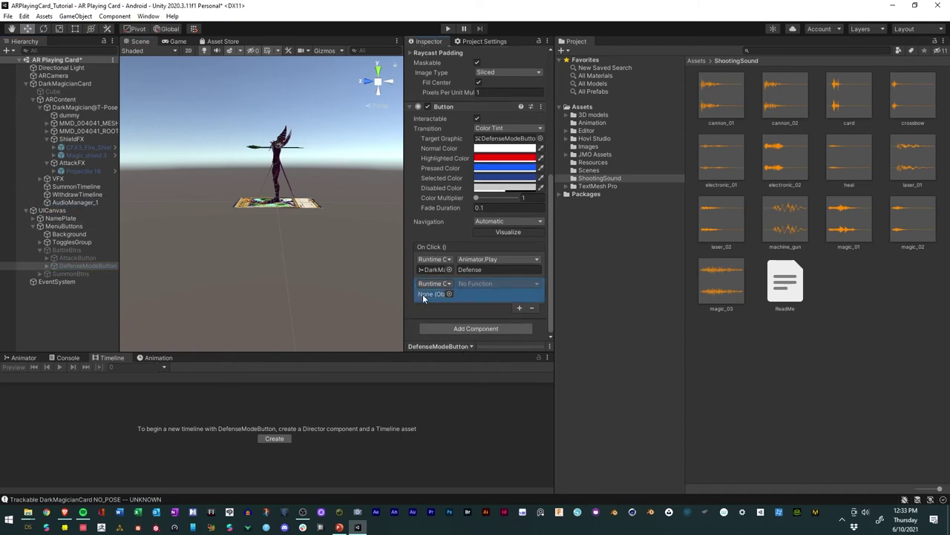
click(481, 284)
mouse_move(486, 332)
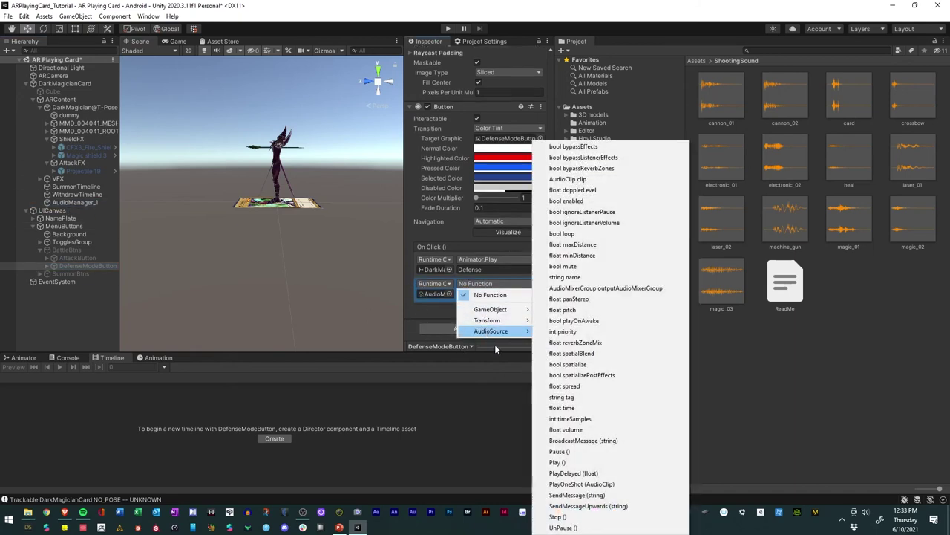
click(580, 484)
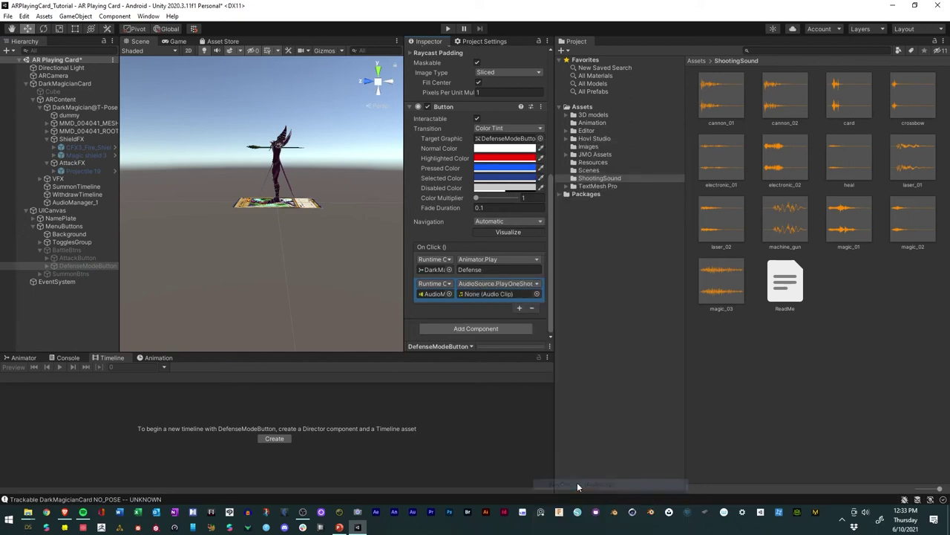
Step: Preview the cannon_01 and magic_03 sounds from the ShootingSound folder in the expanded audio preview
click(74, 257)
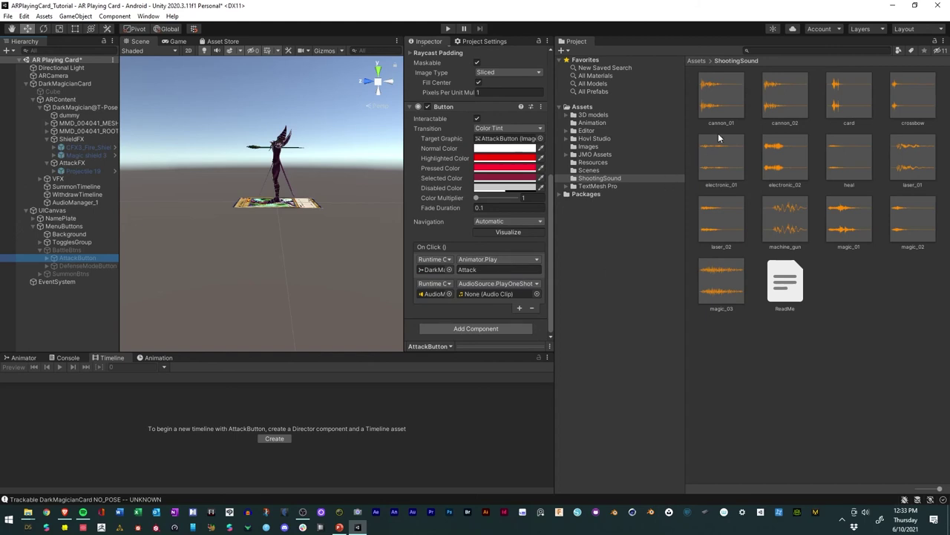
click(729, 94)
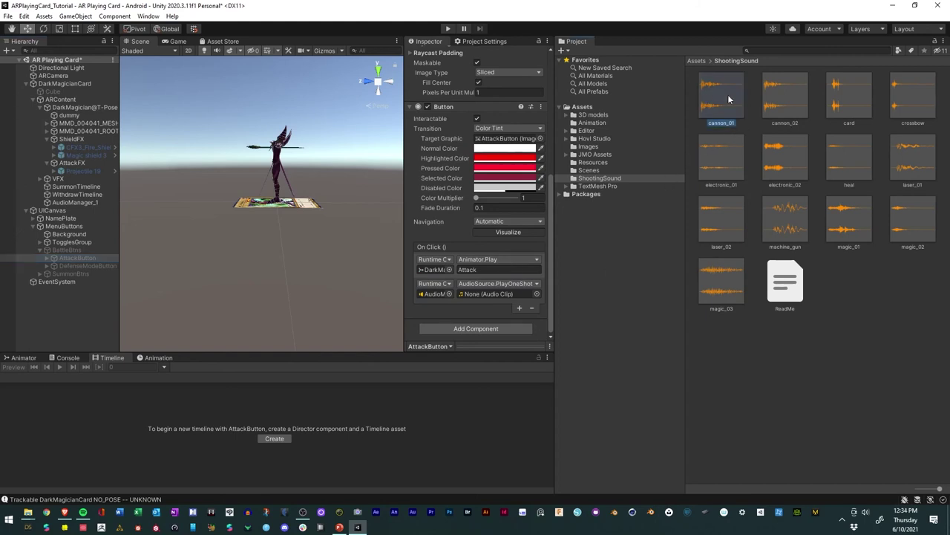
click(454, 344)
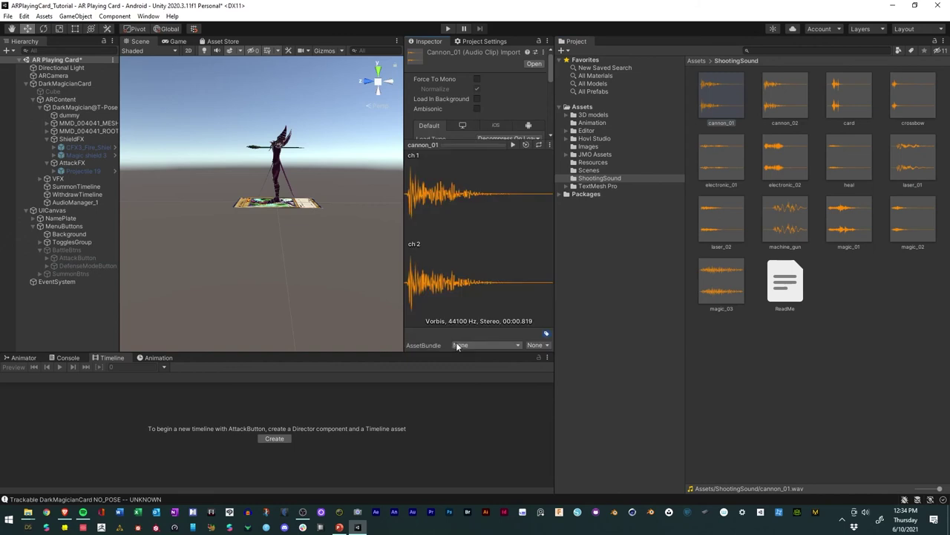
click(515, 144)
click(512, 146)
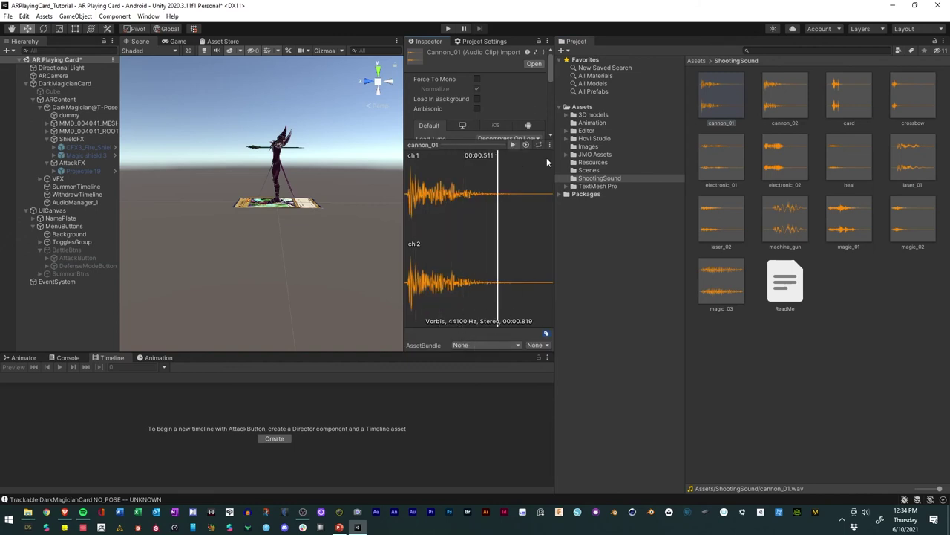
click(721, 282)
click(512, 145)
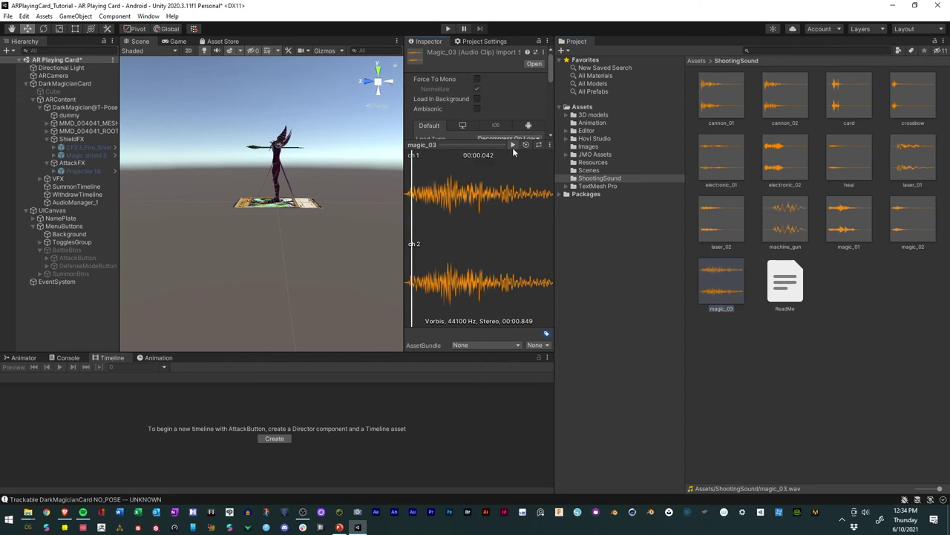
Step: Audition more clips from the ShootingSound folder: machine_gun, laser_01, cannon_02 and cannon_01 again
click(780, 219)
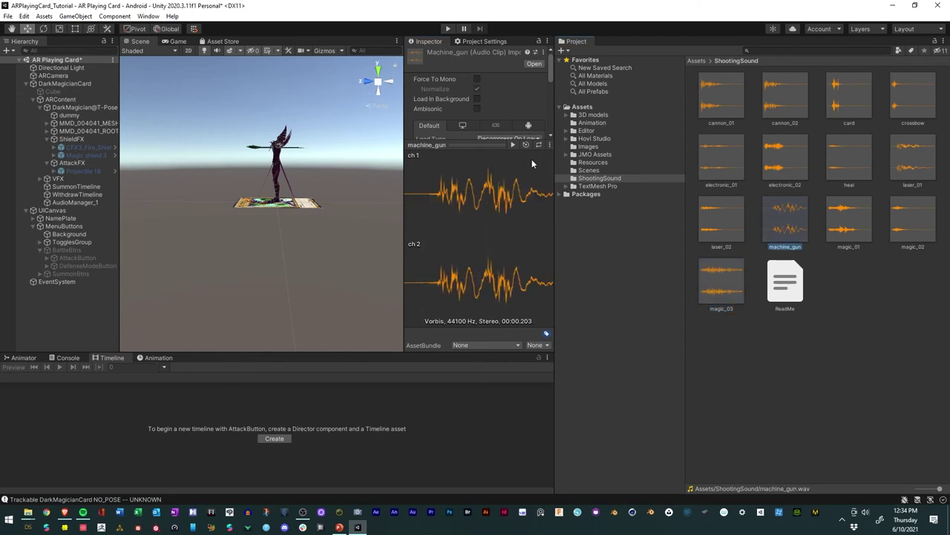
click(511, 145)
click(775, 156)
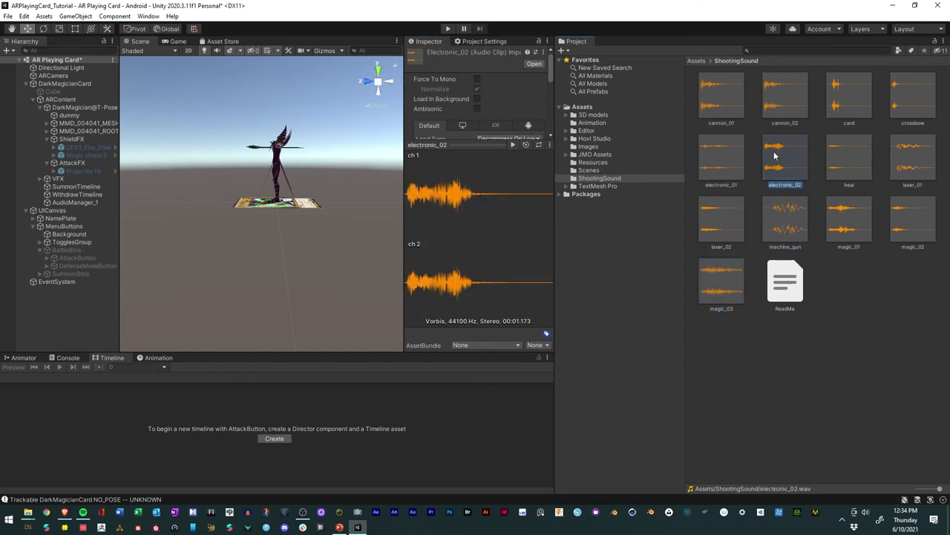
click(897, 154)
click(511, 145)
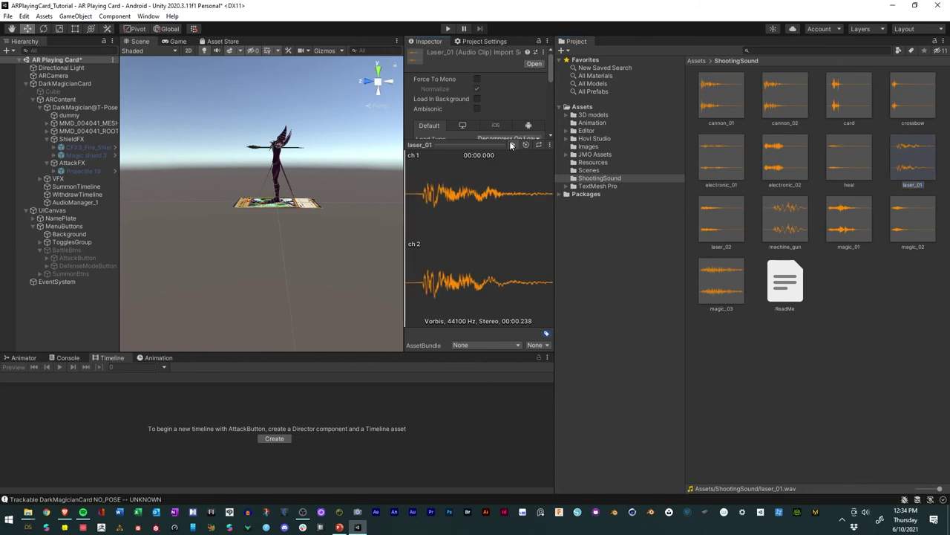
click(733, 104)
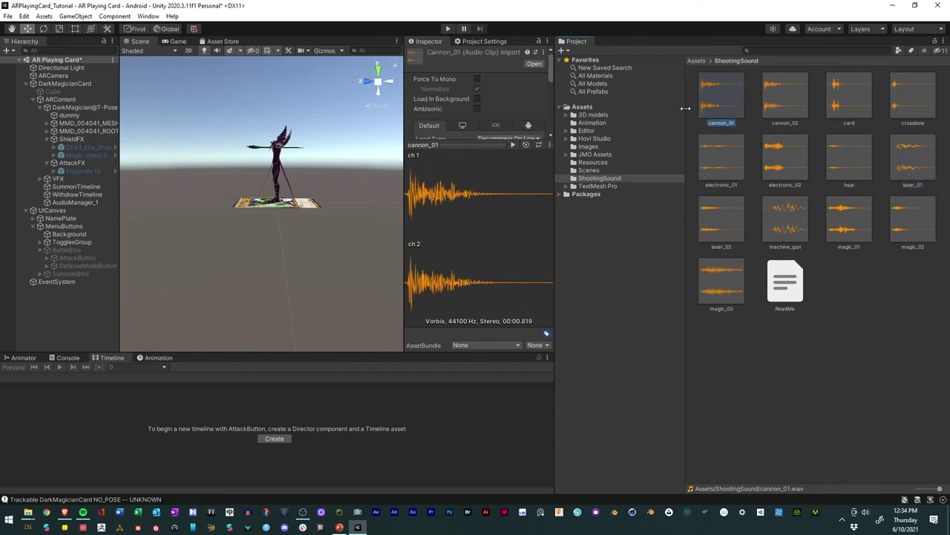
click(772, 111)
click(513, 144)
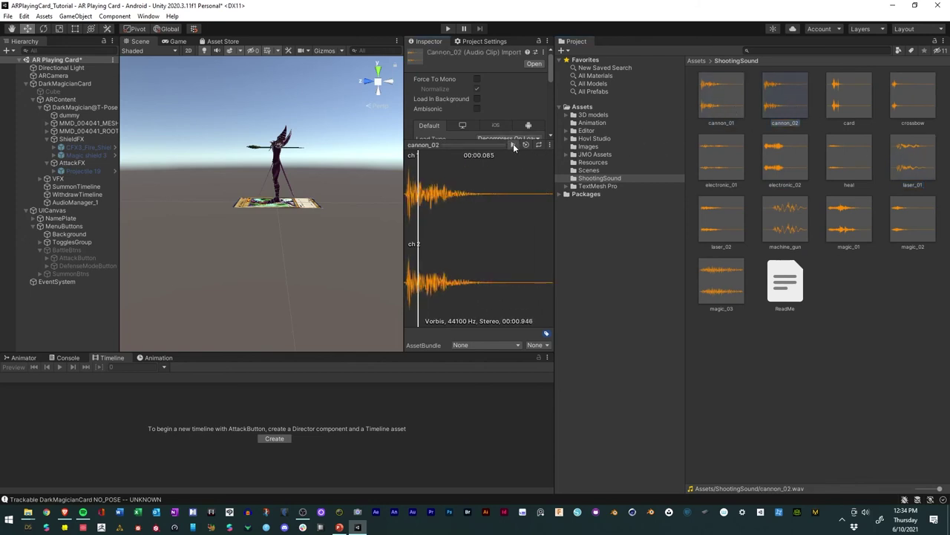
click(728, 94)
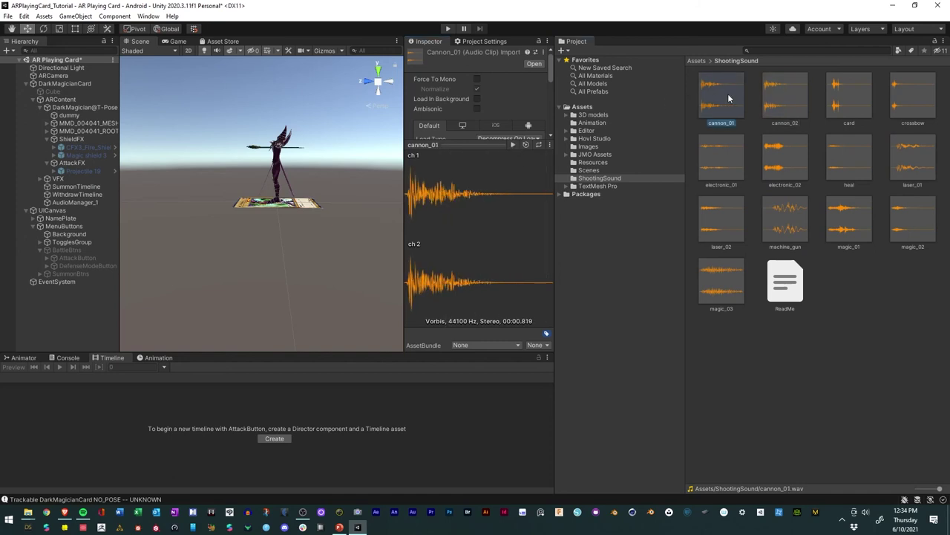
click(512, 147)
Step: Assign the magic_03 clip to the PlayOneShot entry in DefenseModeButton's On Click list
click(713, 288)
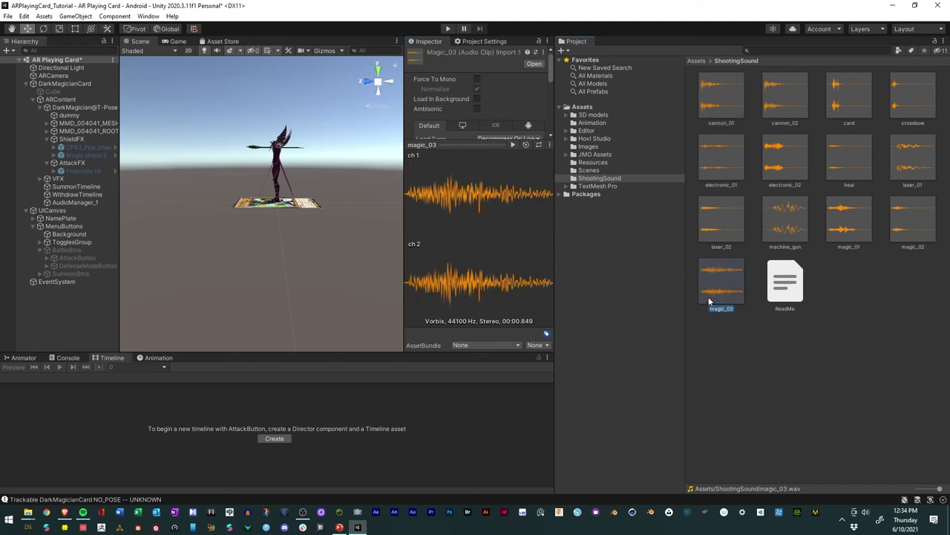
click(77, 266)
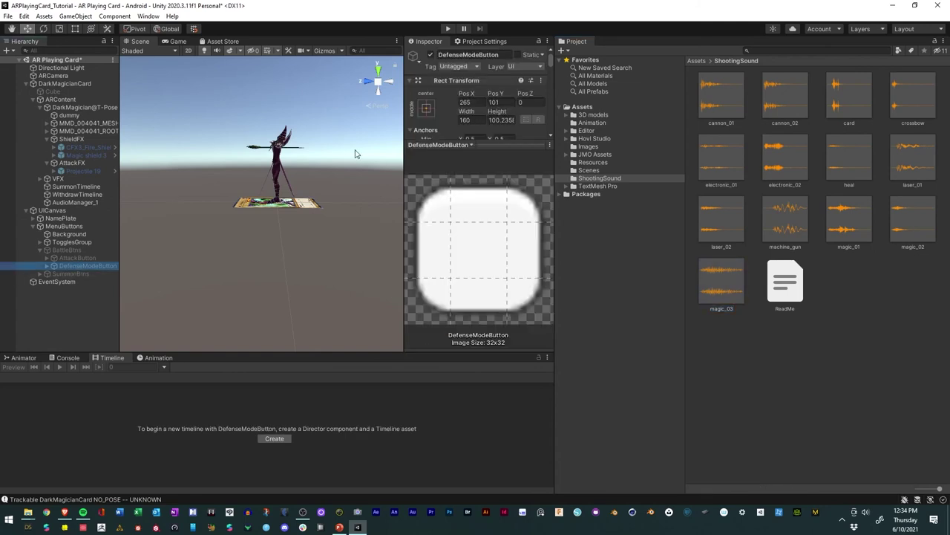
click(445, 144)
scroll(490, 237, down, 5)
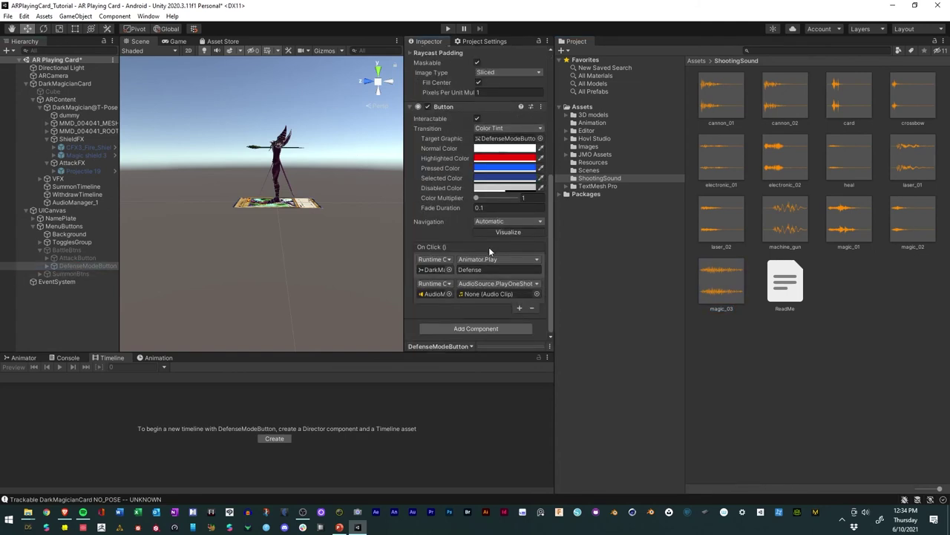
drag(710, 278, 478, 294)
click(478, 293)
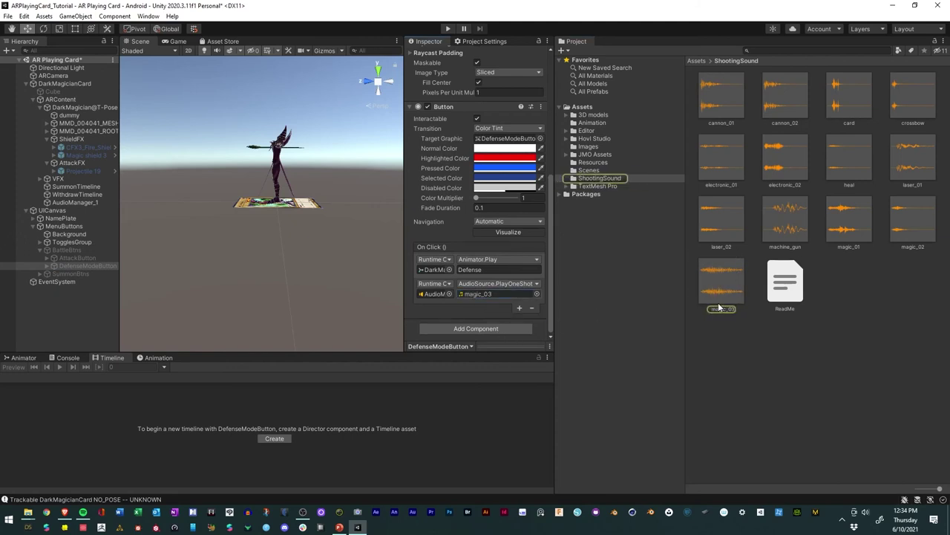
Step: Examine the Attack and Defense animation states and the motions assigned to them in the Animator
click(65, 258)
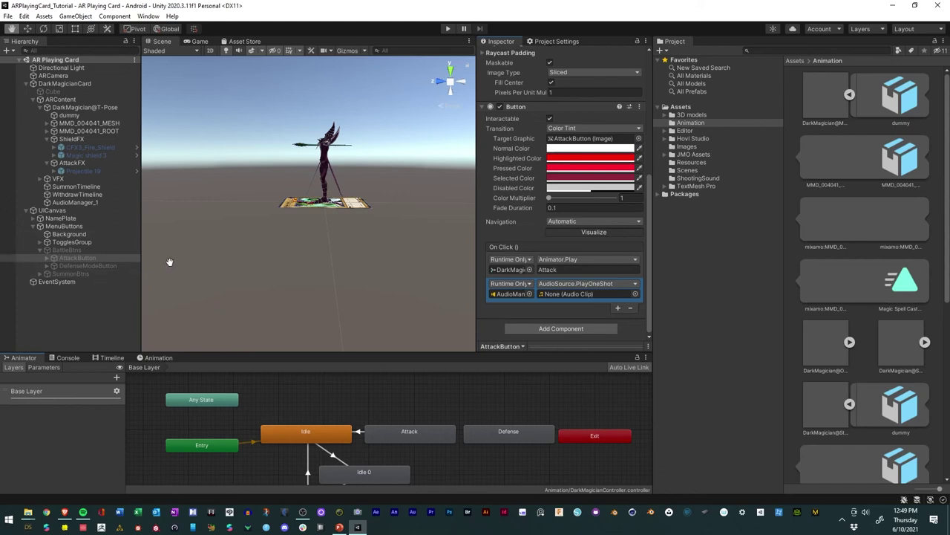
right_click(204, 240)
right_drag(205, 240, 286, 280)
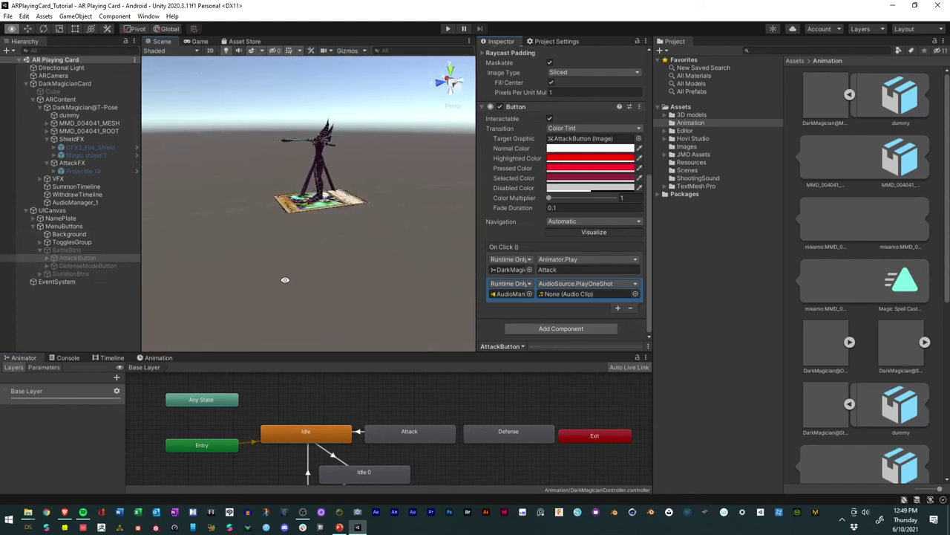
drag(475, 229, 466, 230)
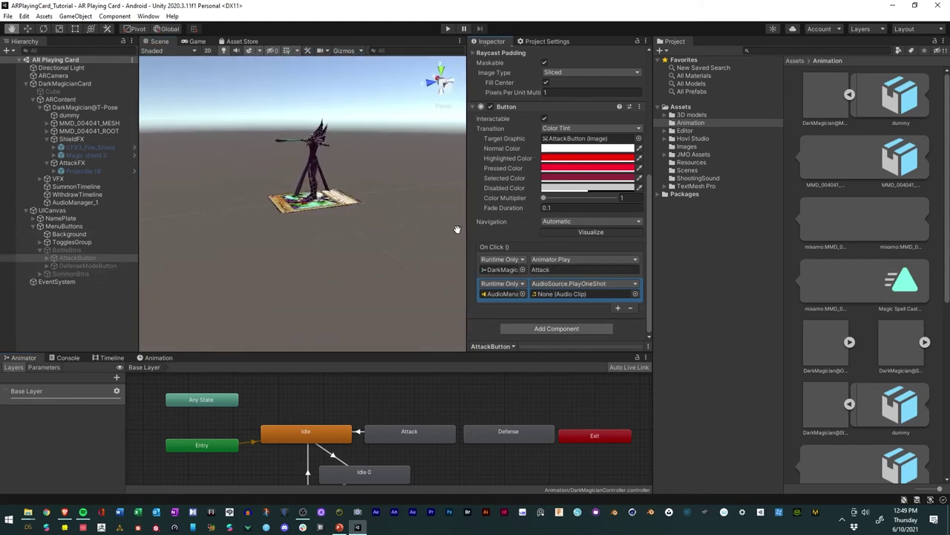
right_drag(285, 250, 419, 243)
click(414, 434)
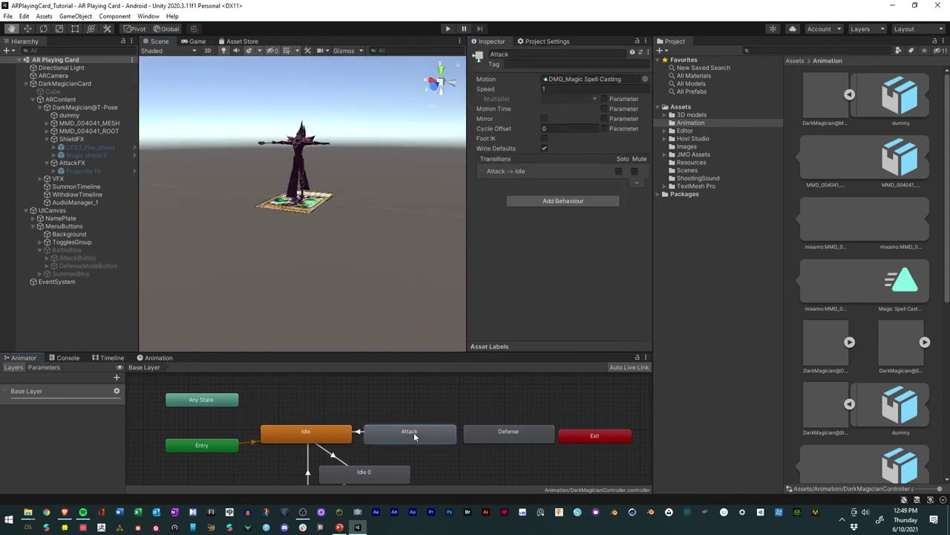
click(520, 438)
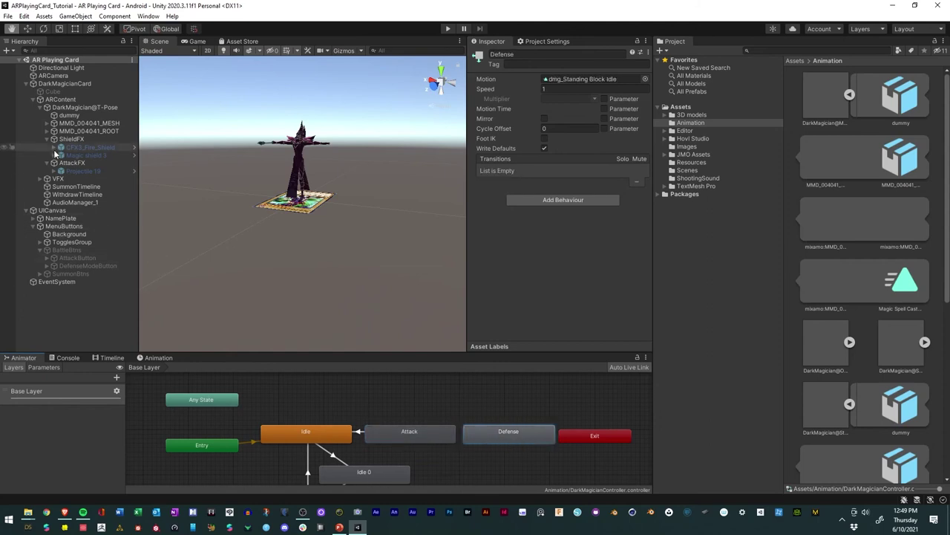
Step: Review DefenseModeButton's On Click entries and the tracks of SummonTimeline in the Timeline
click(80, 265)
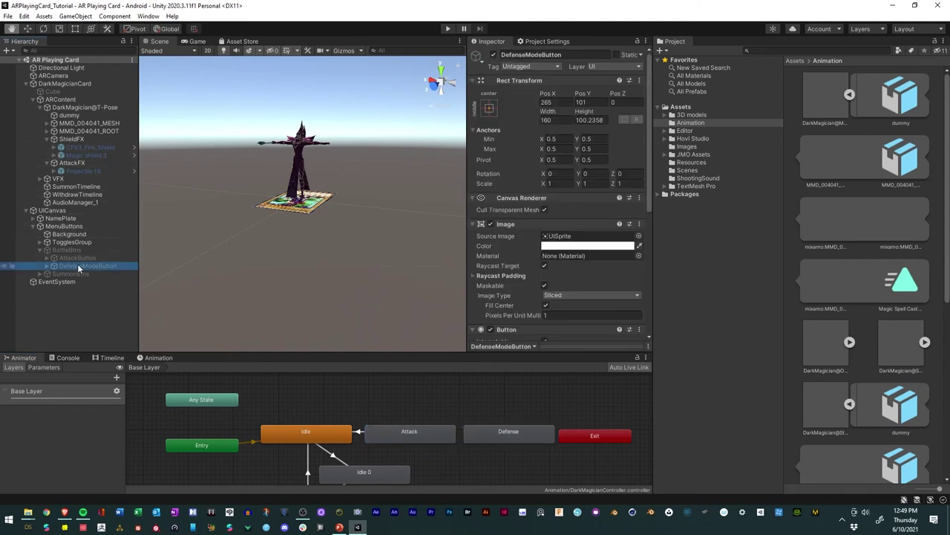
scroll(573, 245, down, 5)
scroll(575, 236, up, 3)
scroll(575, 236, down, 3)
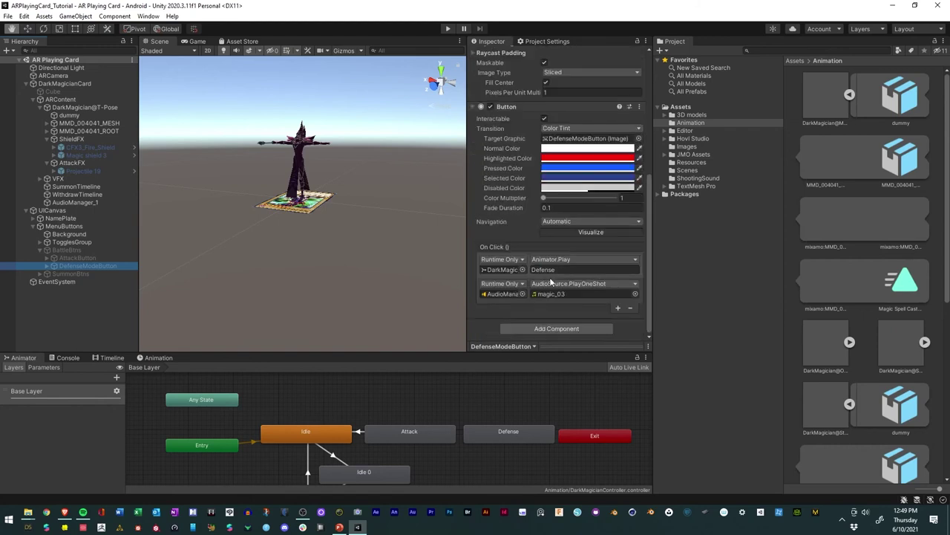
click(73, 195)
click(76, 186)
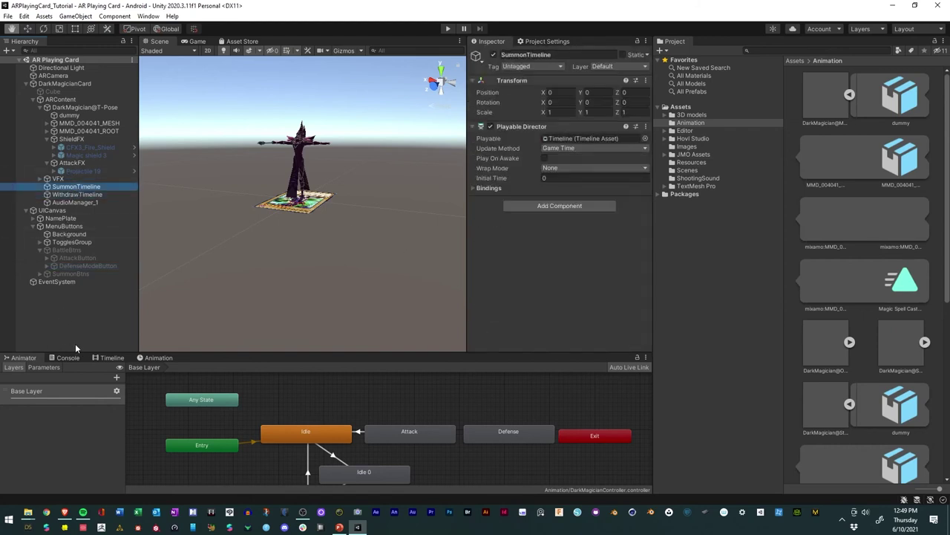
click(109, 357)
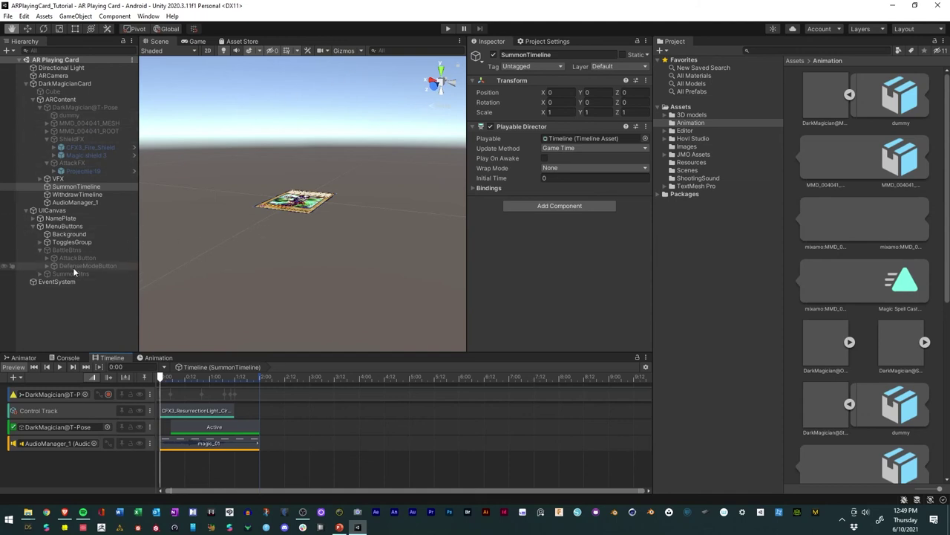
Step: Run the scene and test Withdraw Monster and Summon Monster from the Summon menu
click(450, 29)
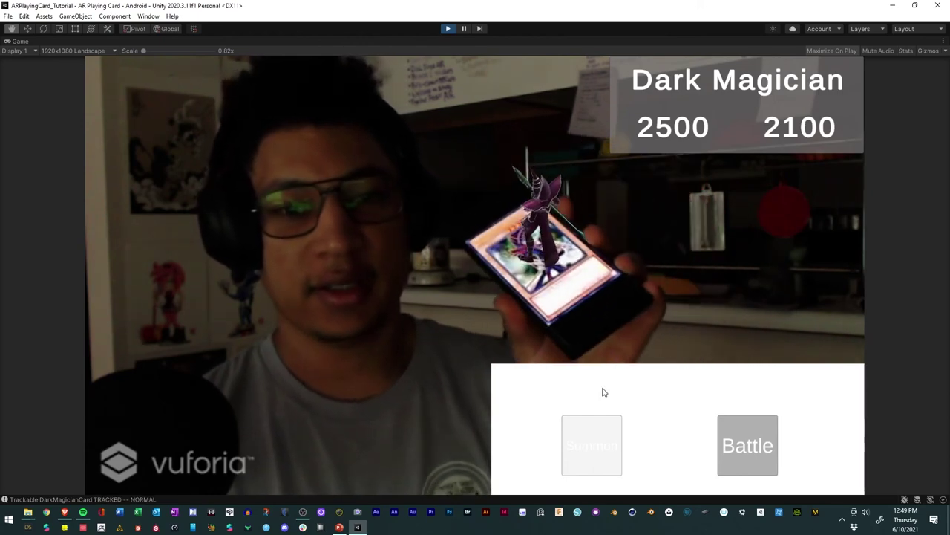
click(609, 427)
click(631, 393)
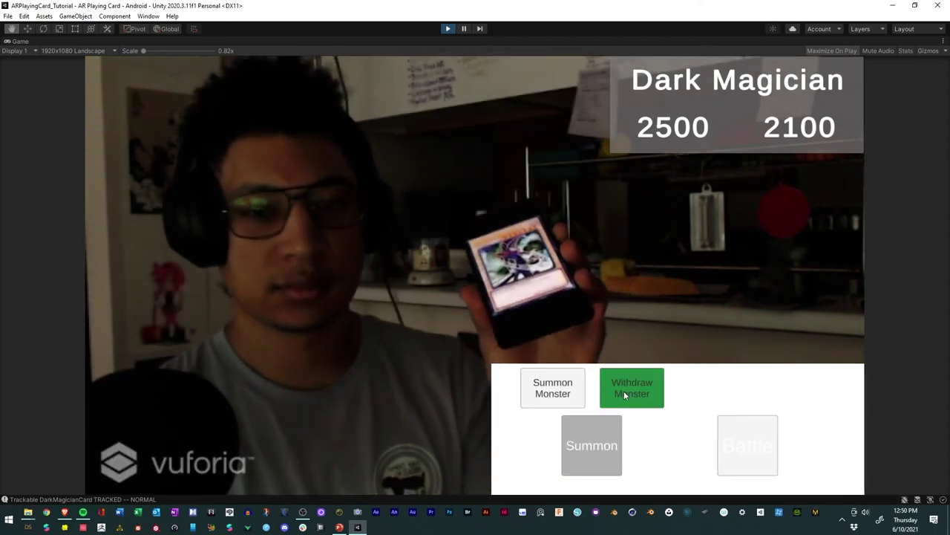
click(559, 396)
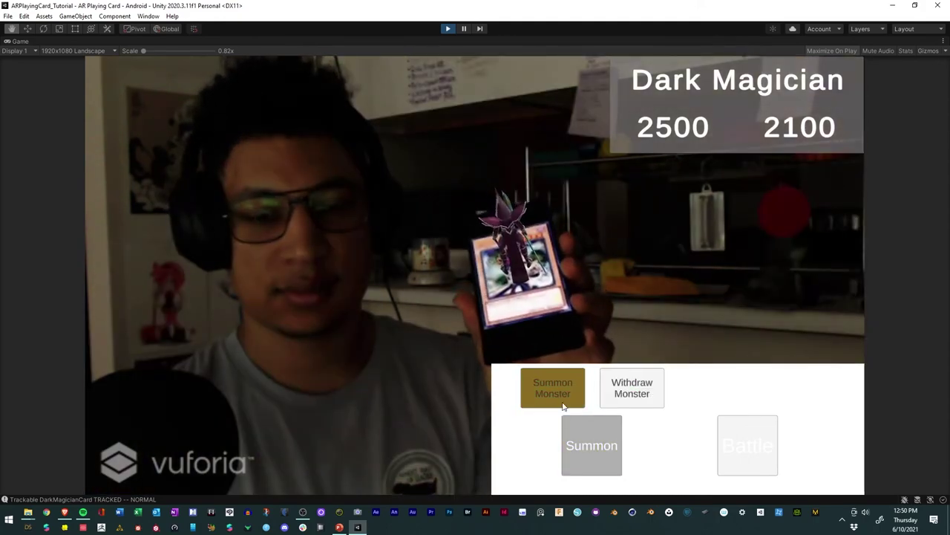
Step: Test the Battle menu's Defense Mode and Dark Magic Attack buttons and stop the running scene
click(592, 446)
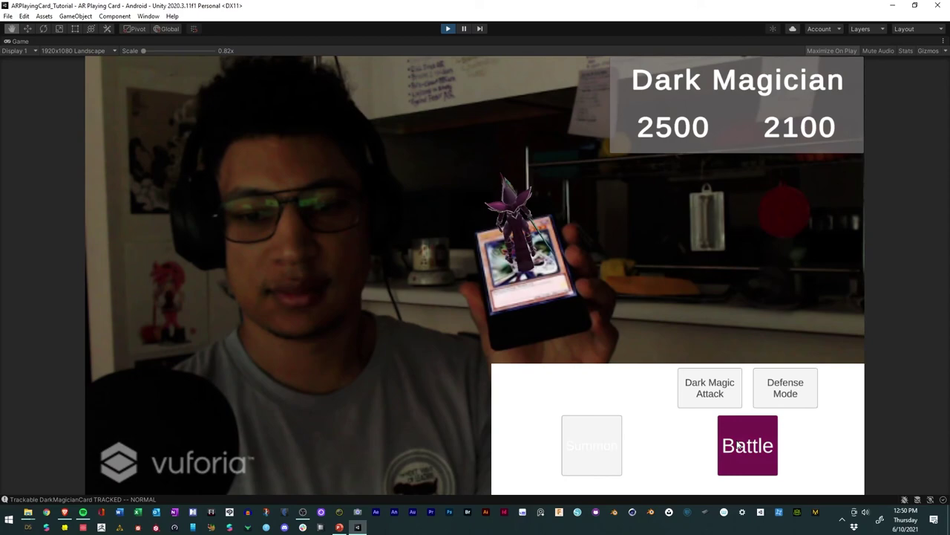
click(777, 402)
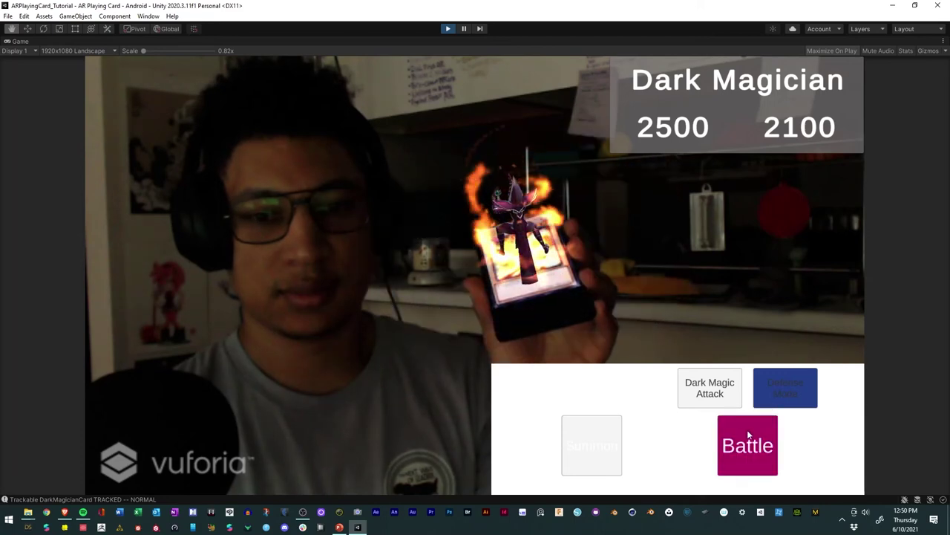
click(713, 394)
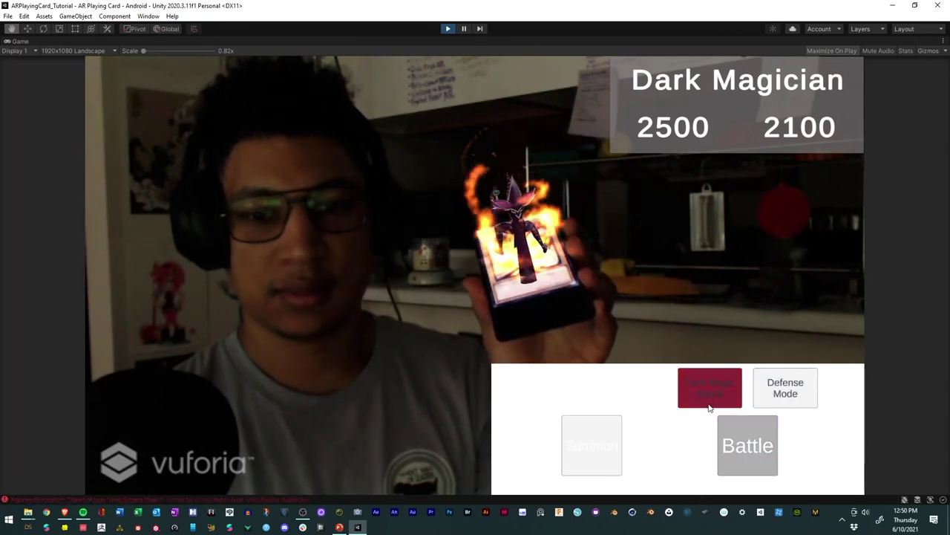
click(707, 391)
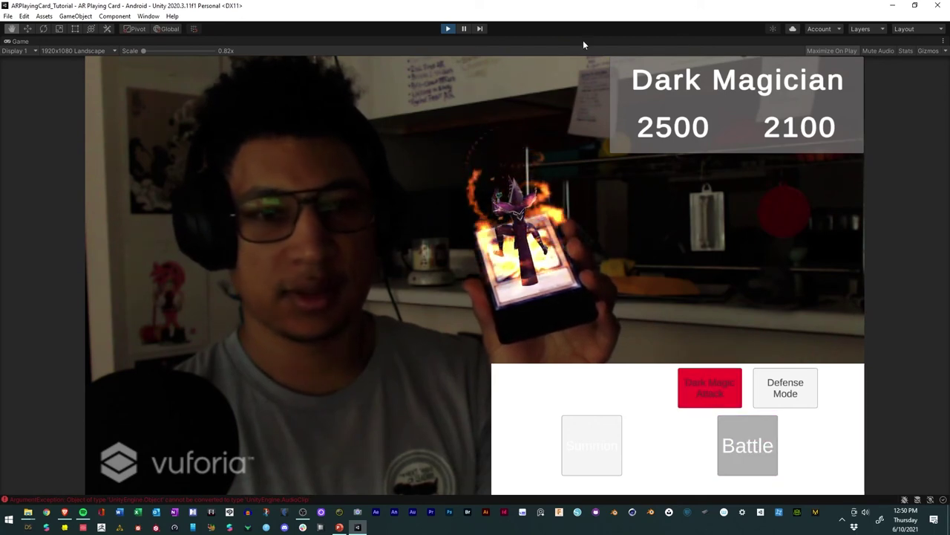
click(943, 41)
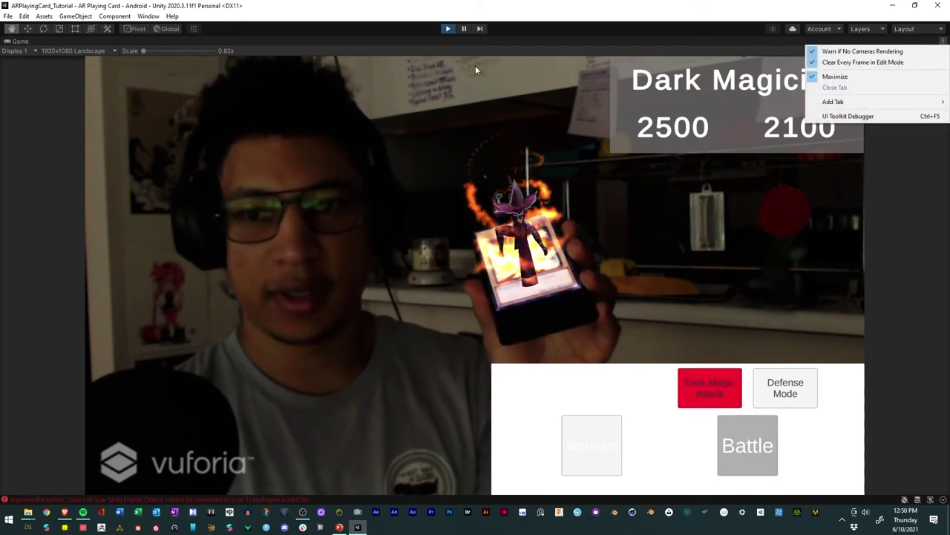
click(914, 143)
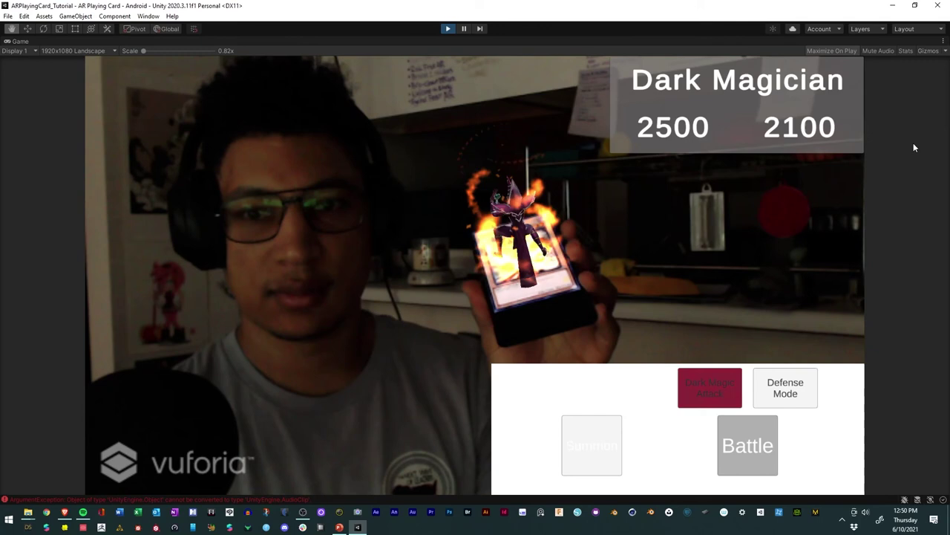
click(447, 30)
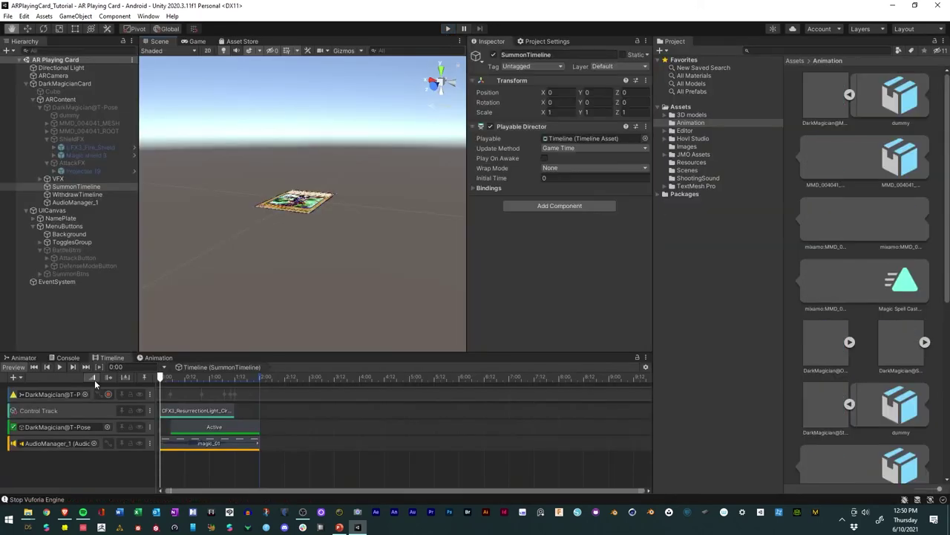
Step: Remove the AudioSource.PlayOneShot entry from AttackButton's On Click list and save the scene
click(71, 257)
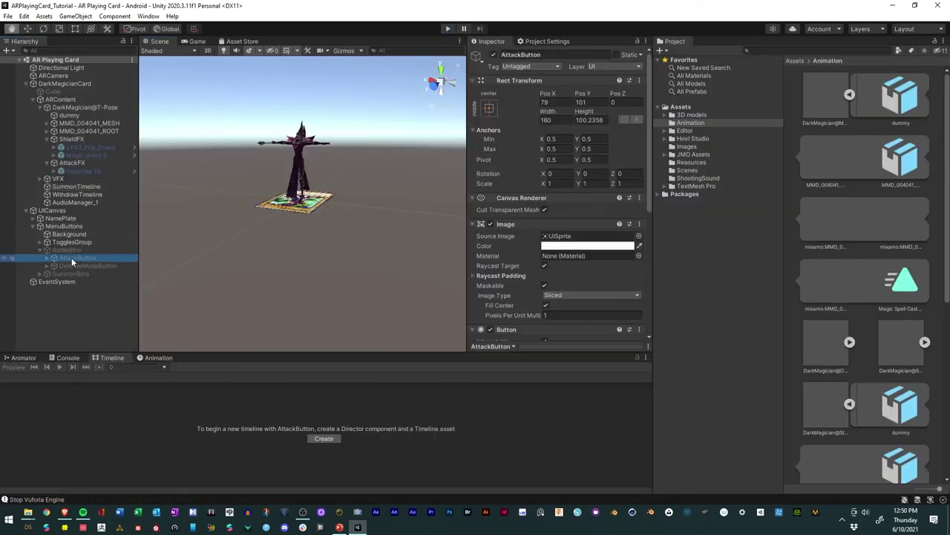
scroll(495, 292, down, 5)
click(528, 300)
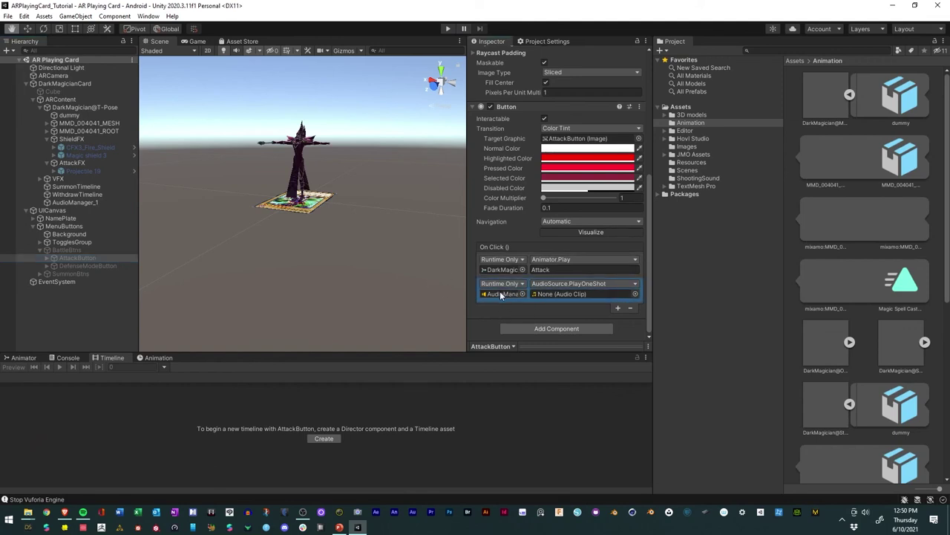
click(631, 308)
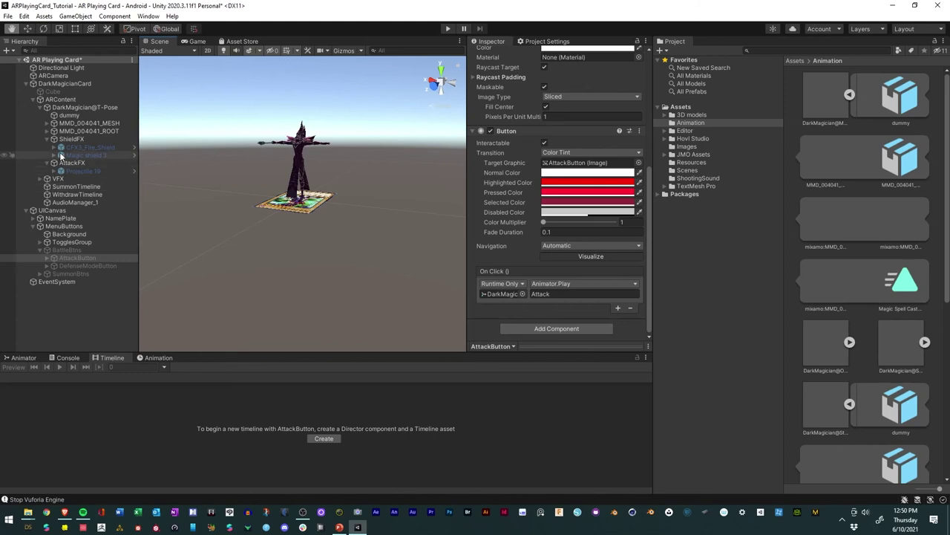
click(69, 202)
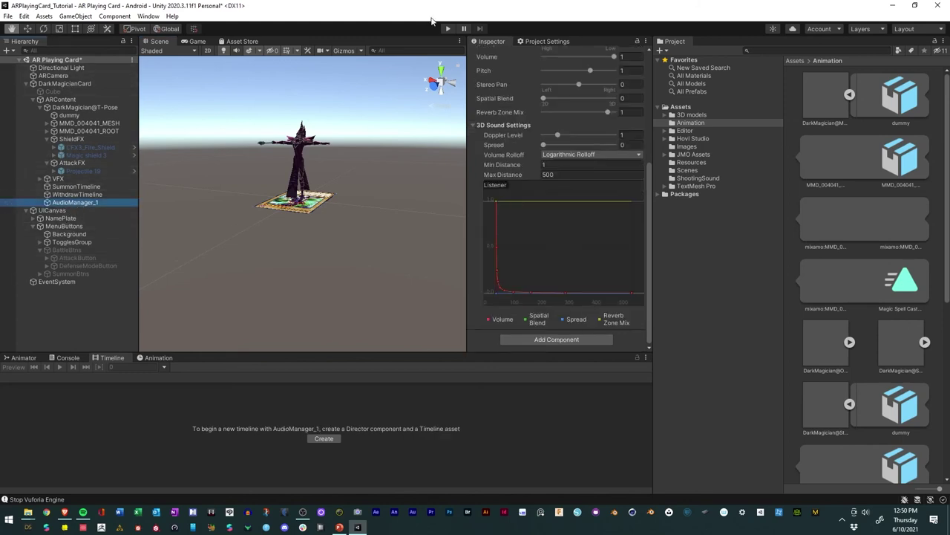
click(7, 15)
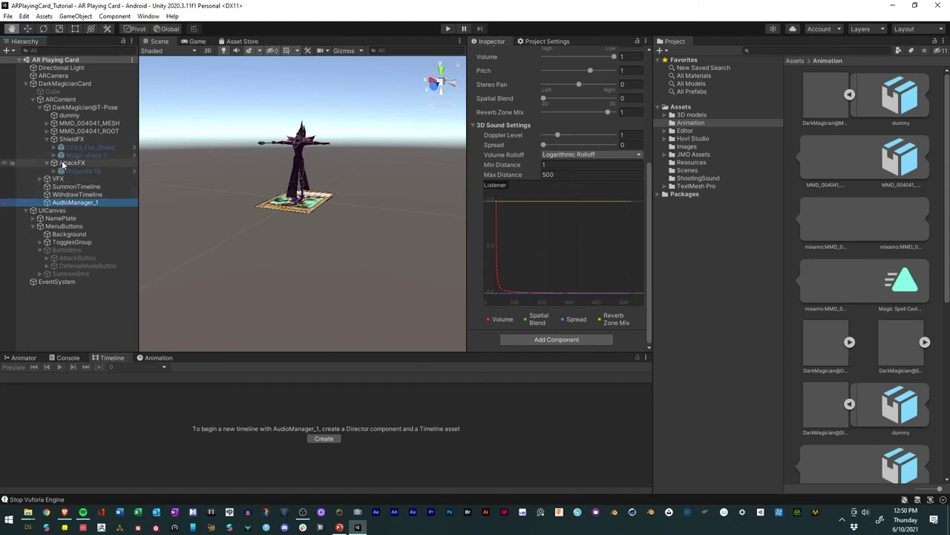
Step: Review the DMG_Magic Spell Casting and dmg_Standing Block Idle clips of DarkMagician@T-Pose in the Animation window
click(158, 357)
click(81, 108)
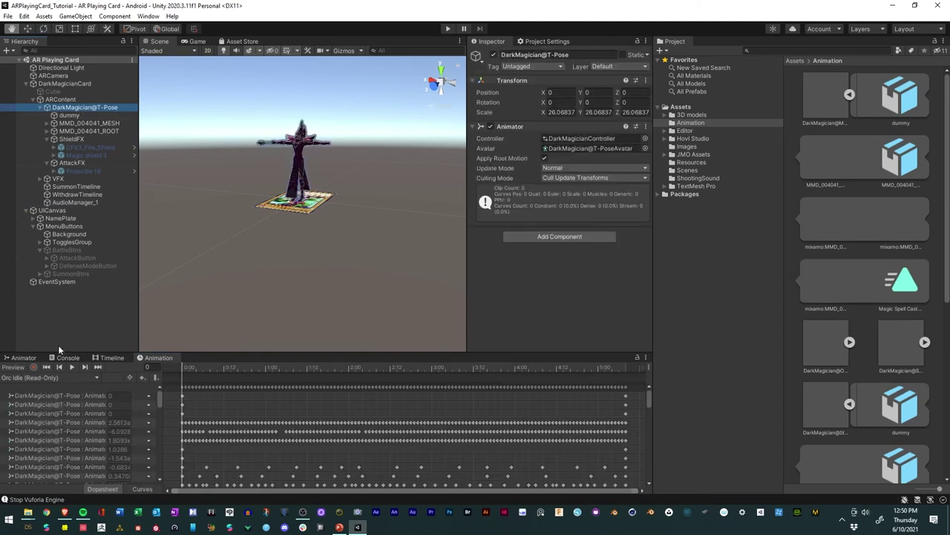
scroll(52, 389, down, 10)
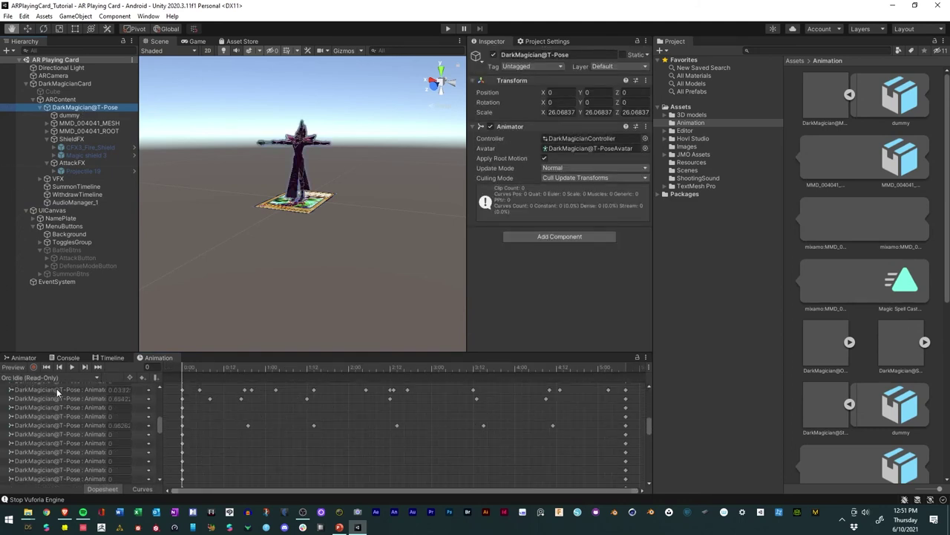
click(43, 378)
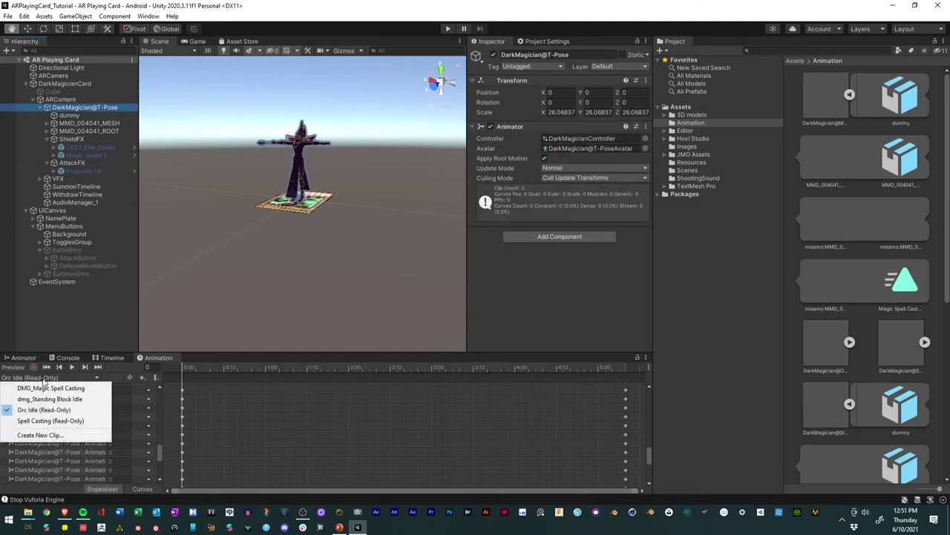
click(52, 389)
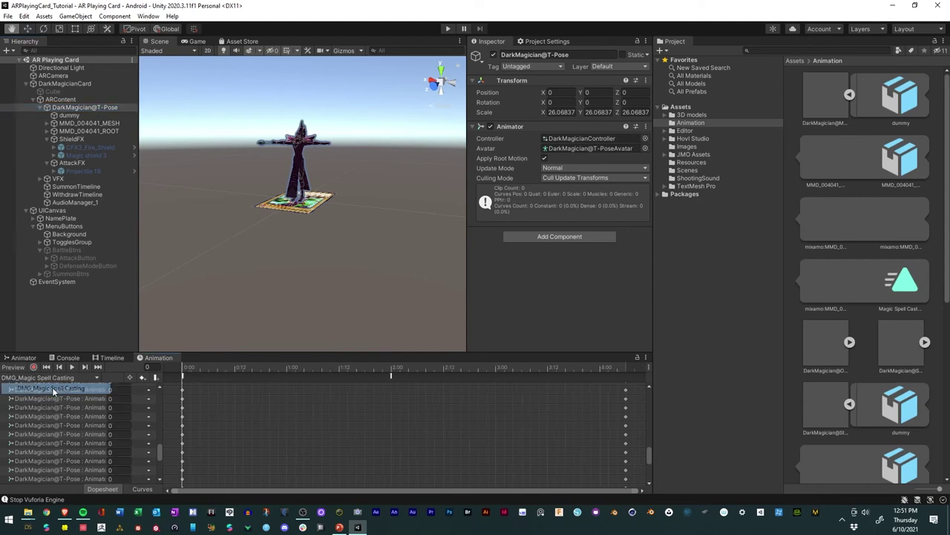
scroll(81, 412, up, 2)
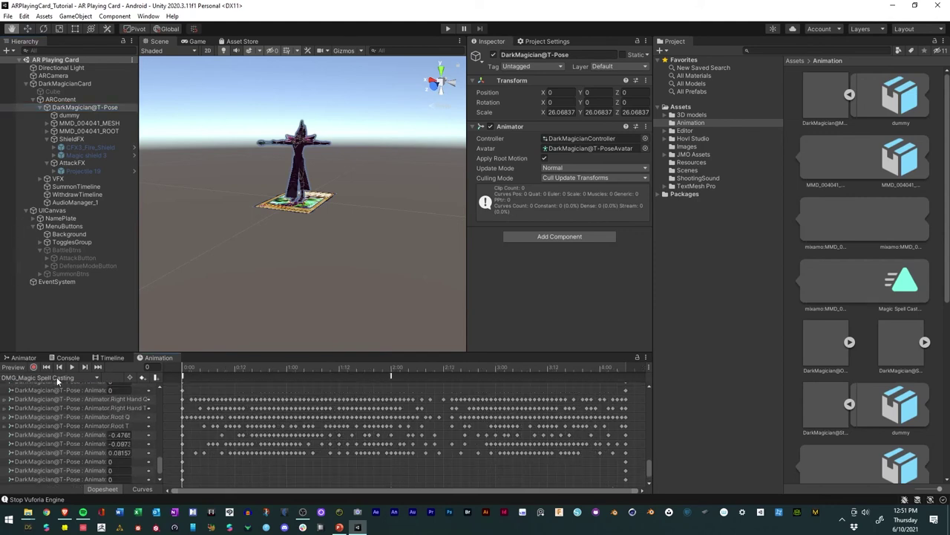
click(58, 379)
click(66, 399)
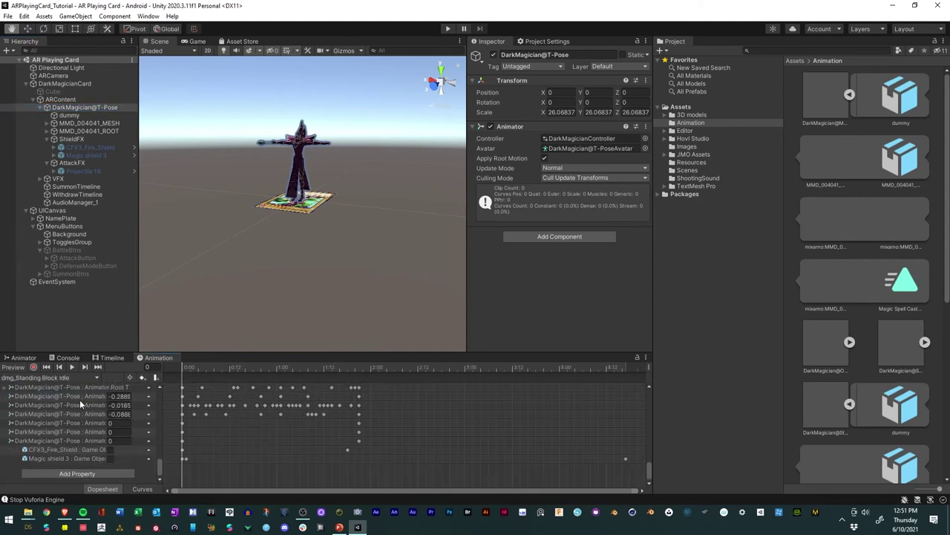
Step: Key CFX3_Fire_Shield inactive at frame 118 of the dmg_Standing Block Idle clip and shift that key to about 5:00
click(50, 451)
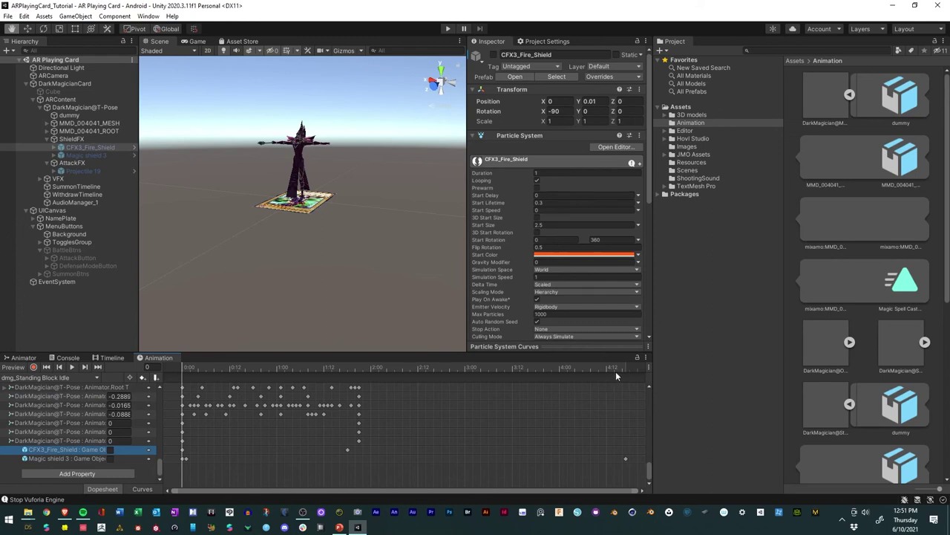
drag(621, 367, 636, 366)
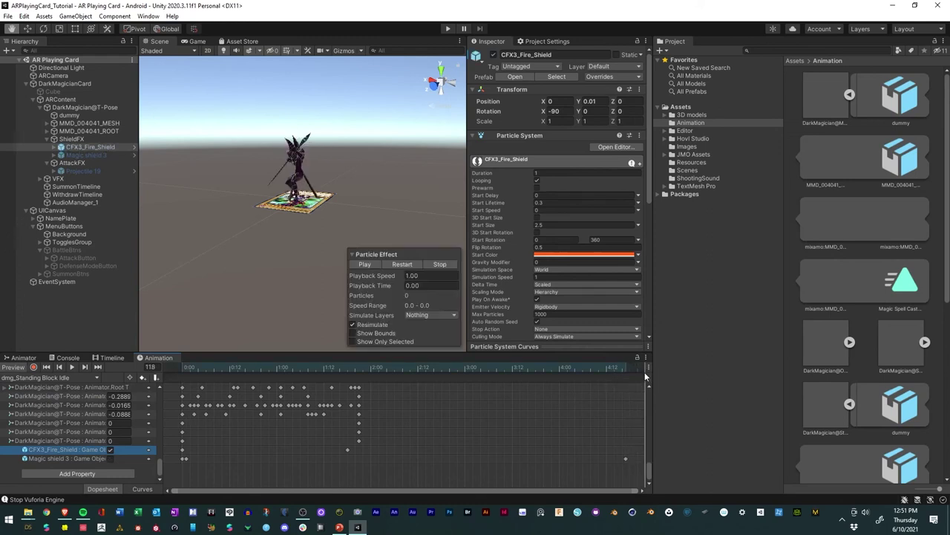
click(109, 449)
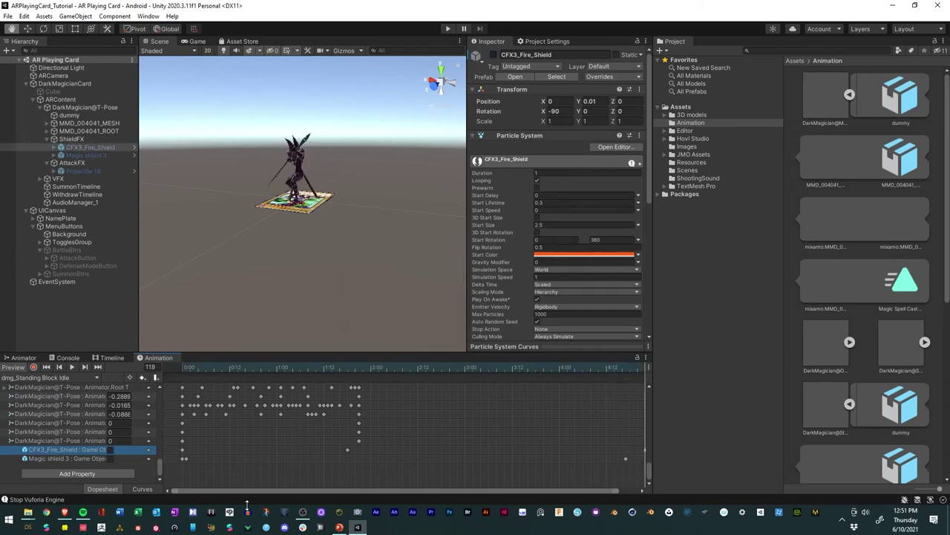
drag(268, 491, 287, 491)
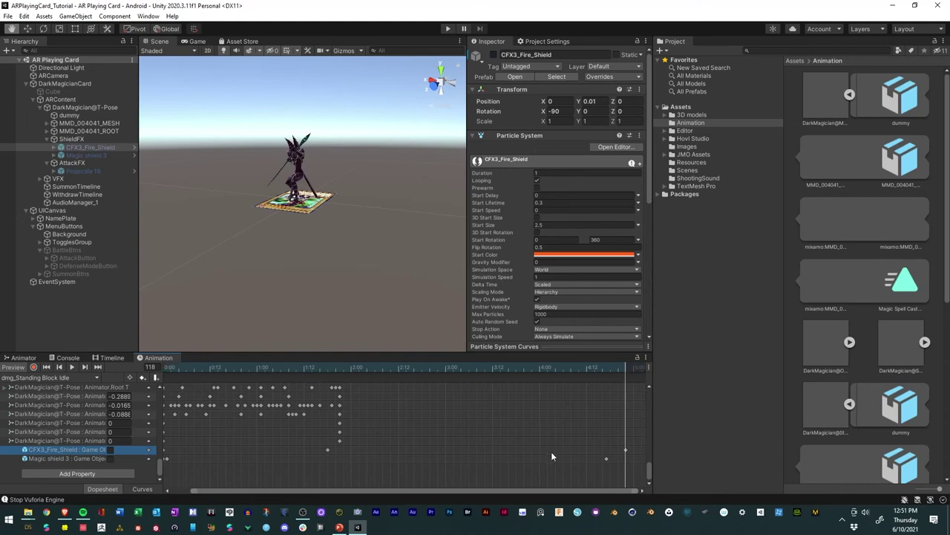
key(ctrl+z)
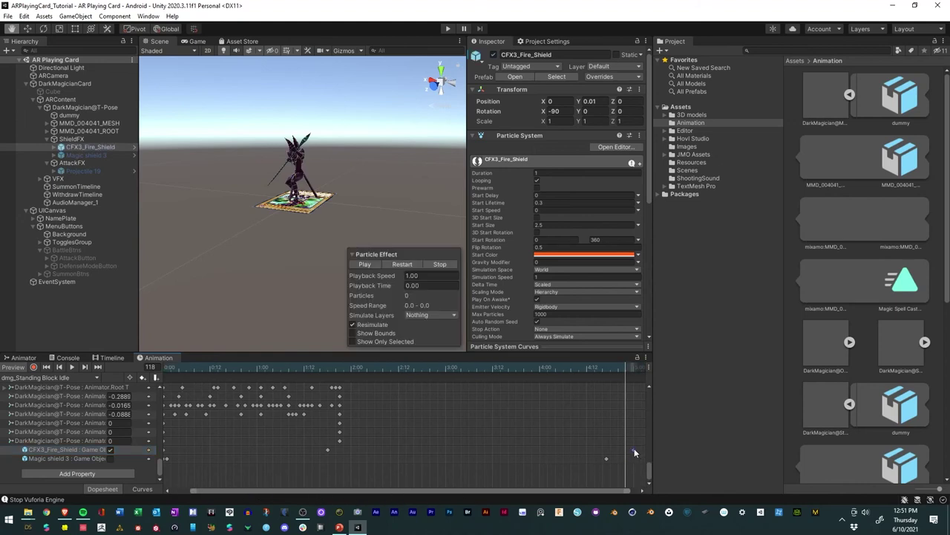
click(591, 450)
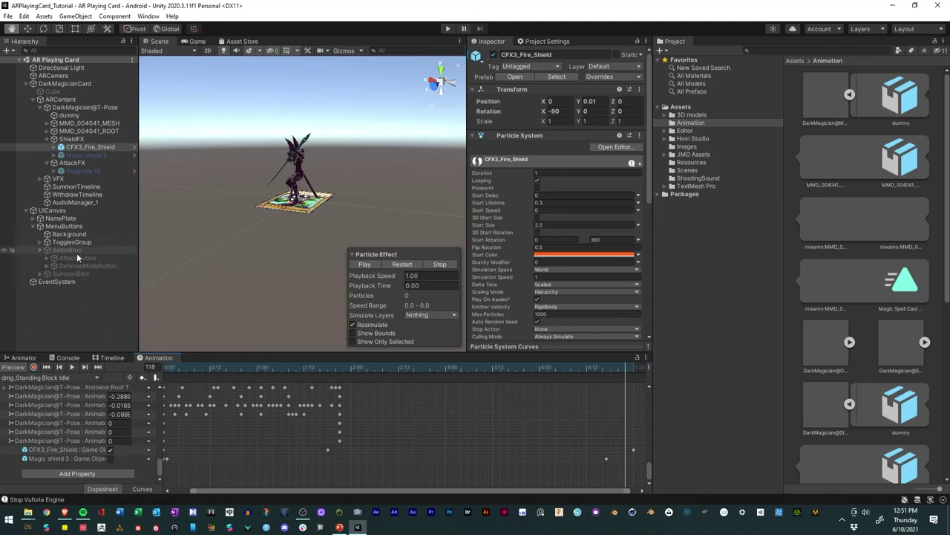
Step: Deactivate the DarkMagician@T-Pose object and save the scene
click(65, 109)
click(493, 55)
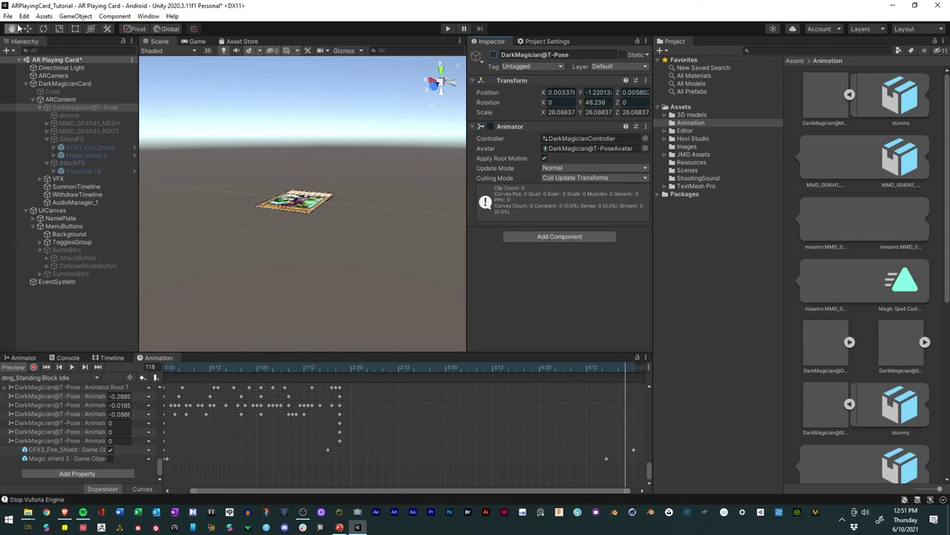
click(7, 16)
click(22, 63)
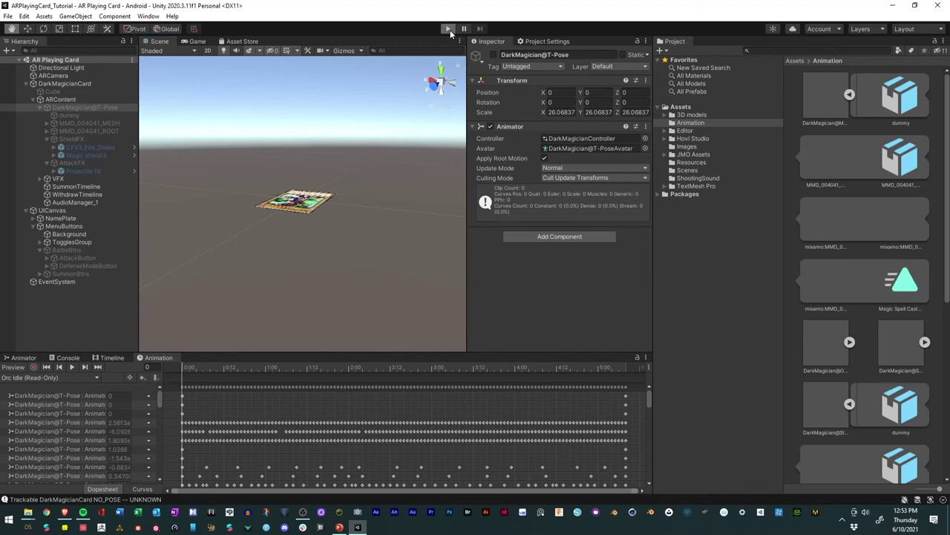
Step: Run the scene, test Summon Monster, Dark Magic Attack, Defense Mode and Withdraw Monster, and stop it
click(448, 28)
click(553, 390)
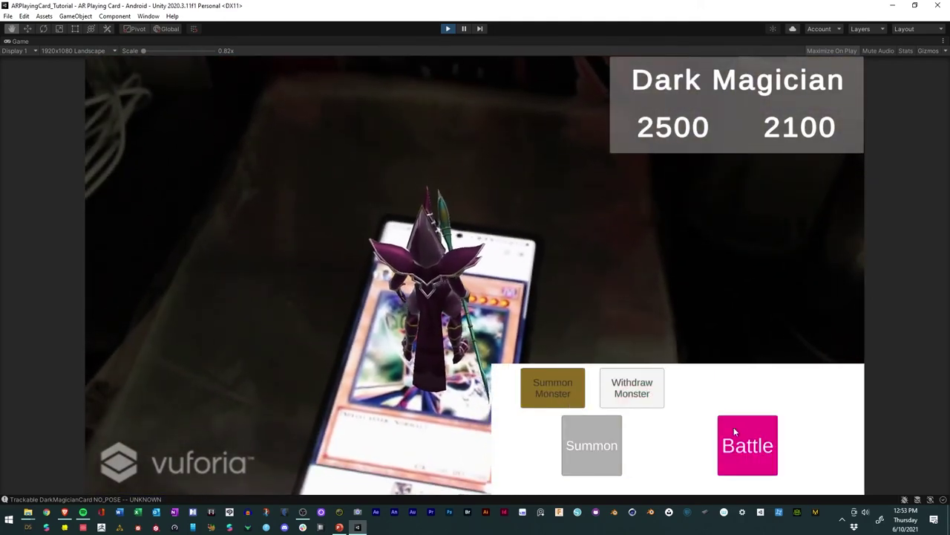
click(734, 430)
click(710, 391)
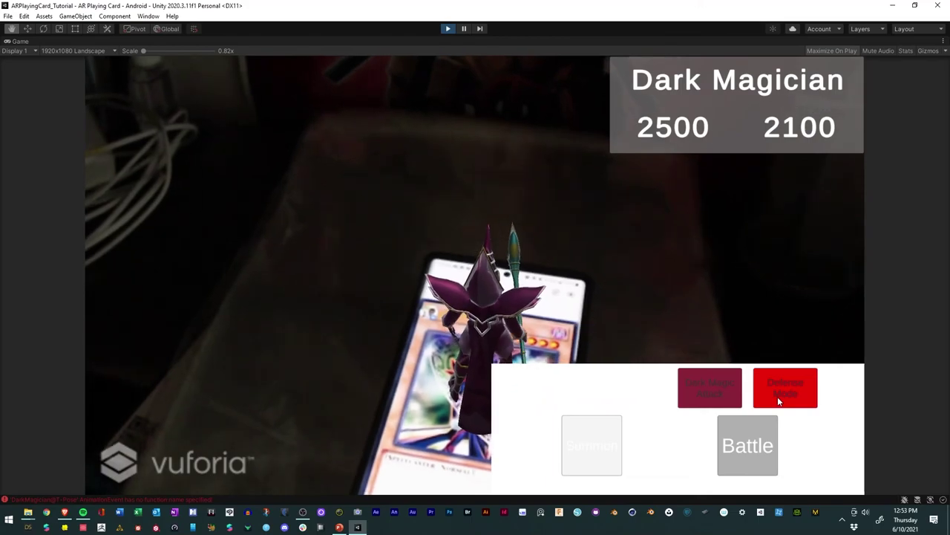
click(781, 395)
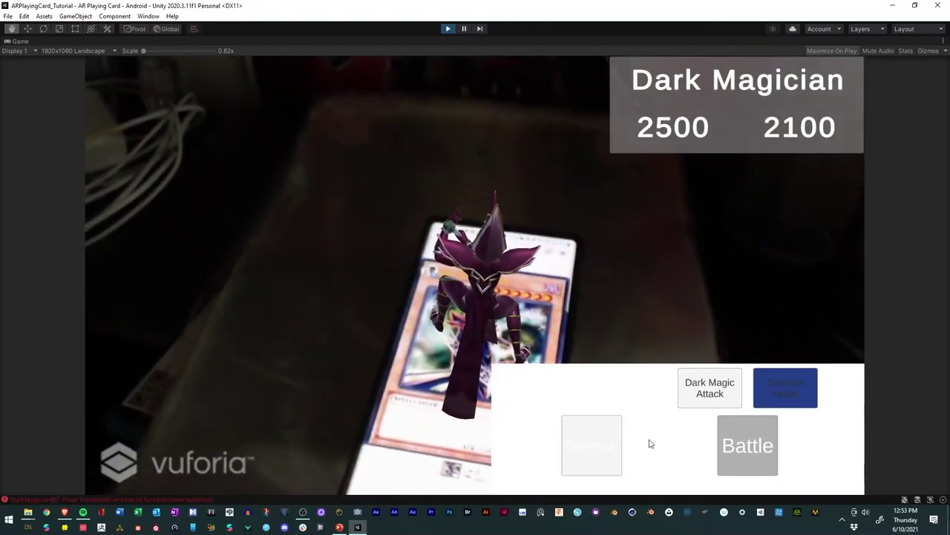
click(609, 445)
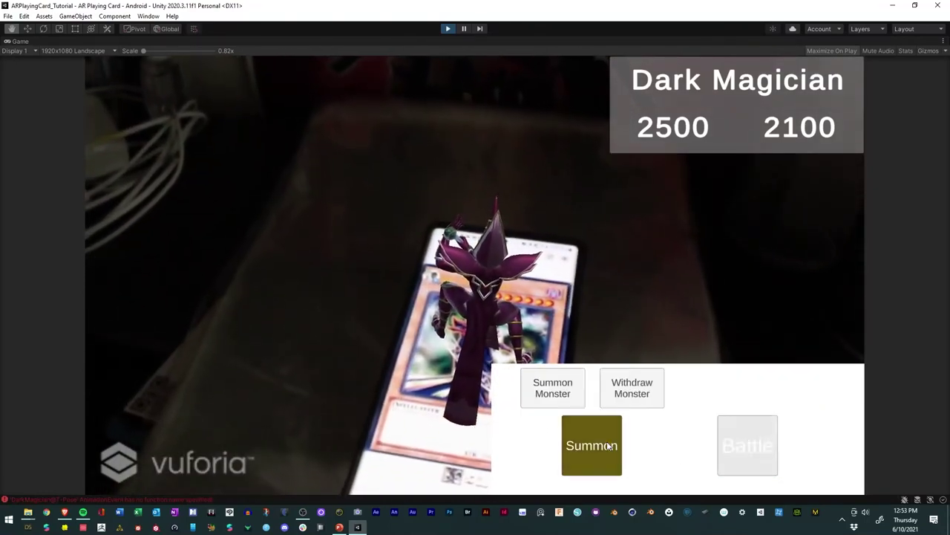
click(619, 394)
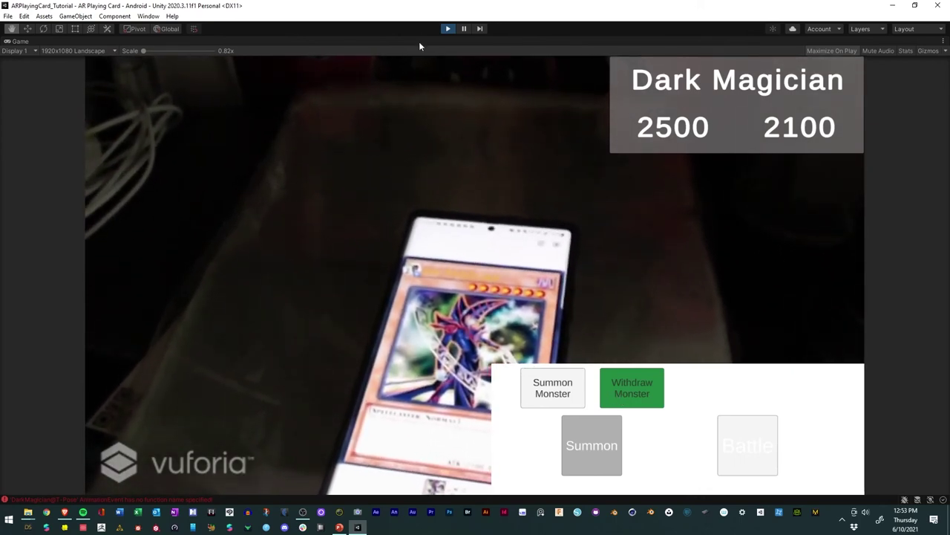
click(447, 29)
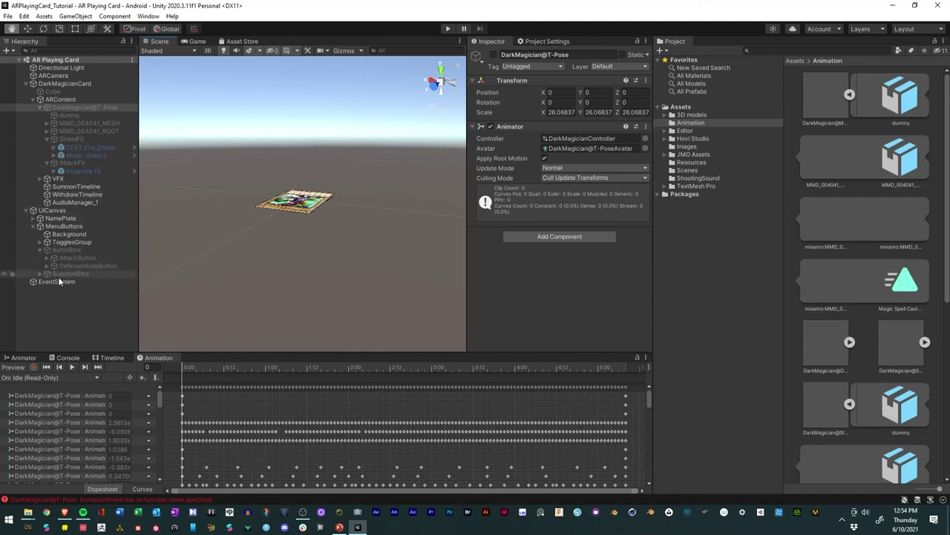
Step: Add an On Target Found entry to DarkMagicianCard's Default Trackable Event Handler and assign NamePlate to it
click(34, 219)
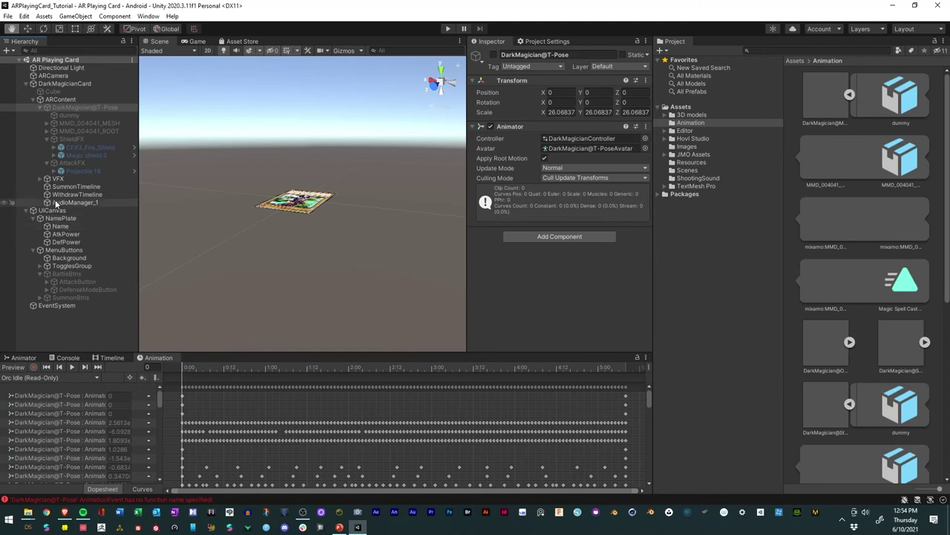
click(54, 84)
scroll(523, 210, down, 8)
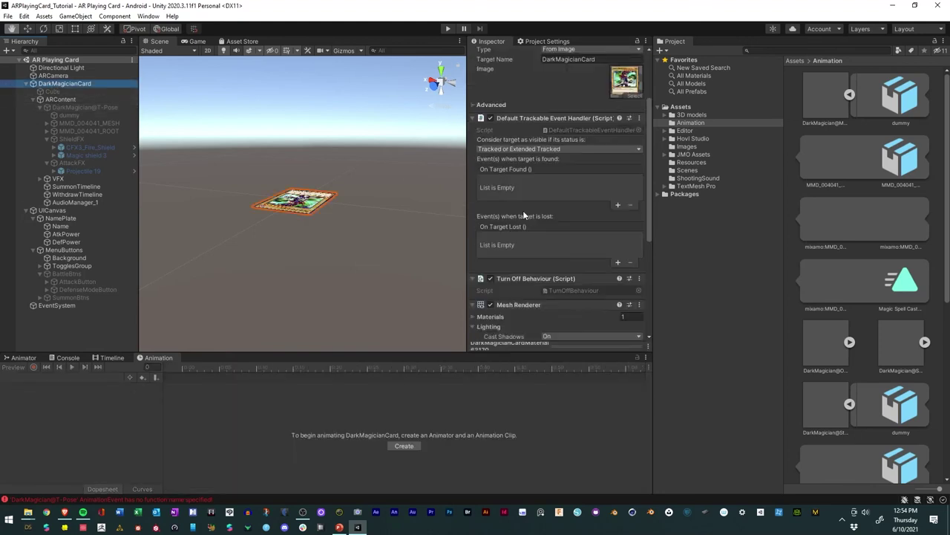
click(617, 205)
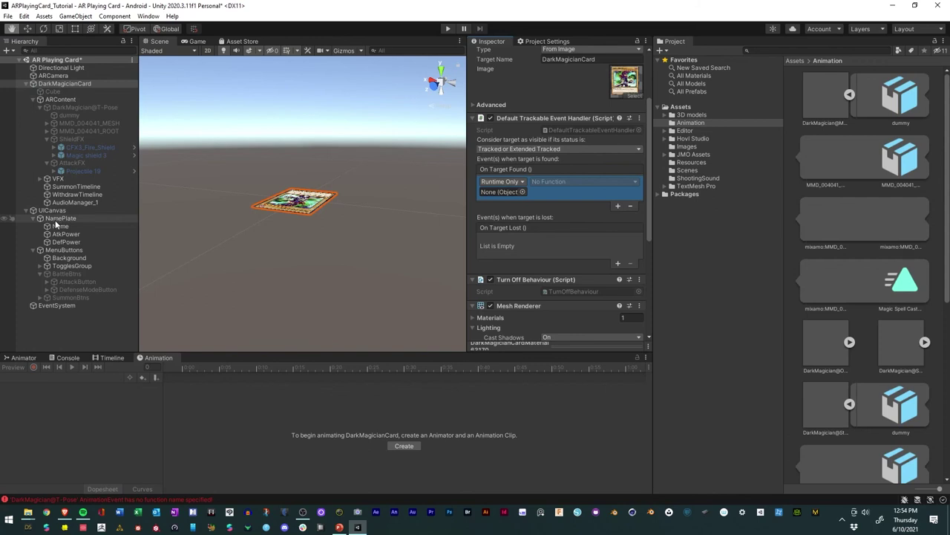
drag(54, 220, 510, 196)
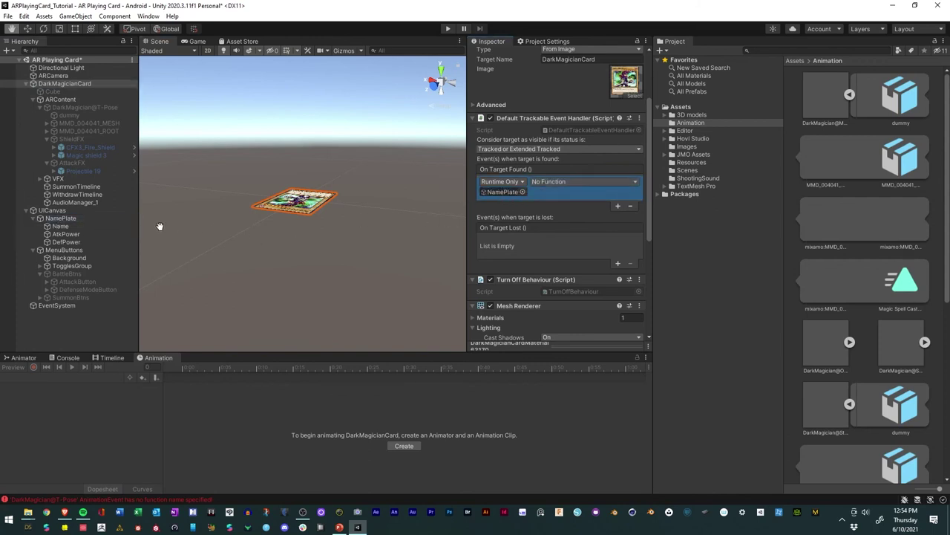
Step: Replace NamePlate with UICanvas as the object of DarkMagicianCard's On Target Found entry
click(60, 219)
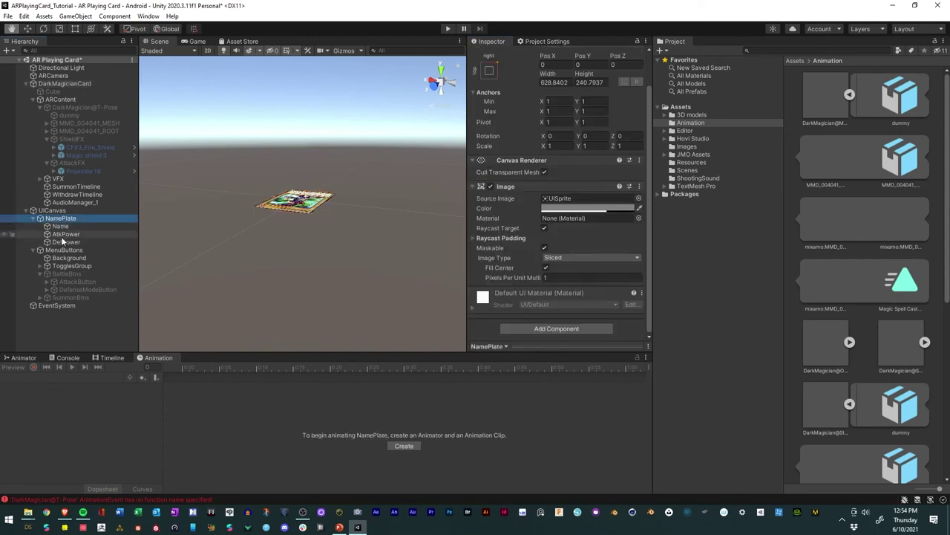
click(64, 83)
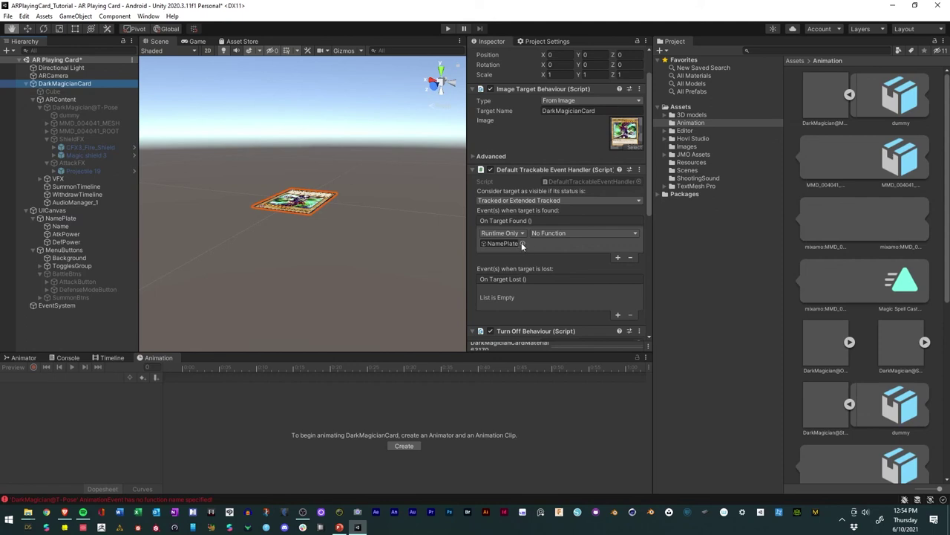
click(46, 211)
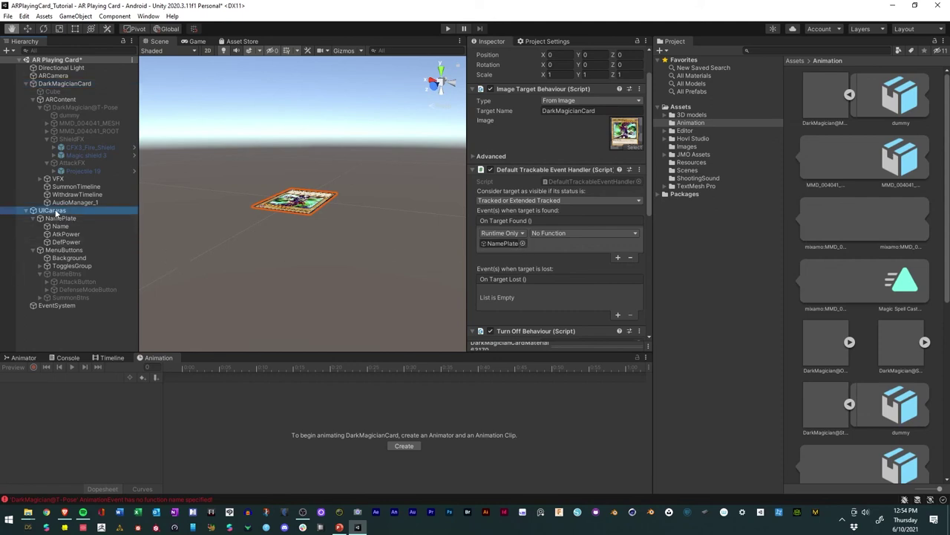
drag(46, 212, 497, 250)
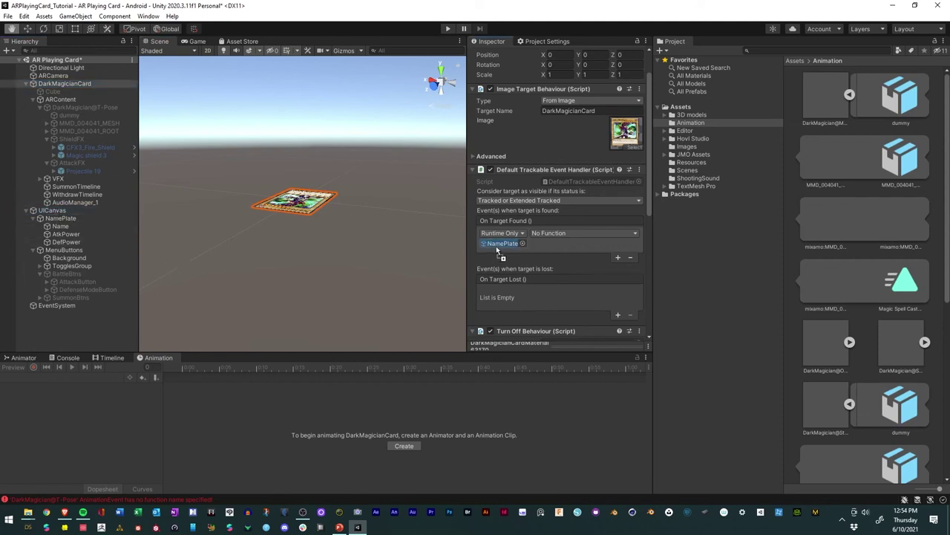
Step: Add an On Target Lost entry to DarkMagicianCard's event handler and assign UICanvas to it
click(615, 315)
click(114, 212)
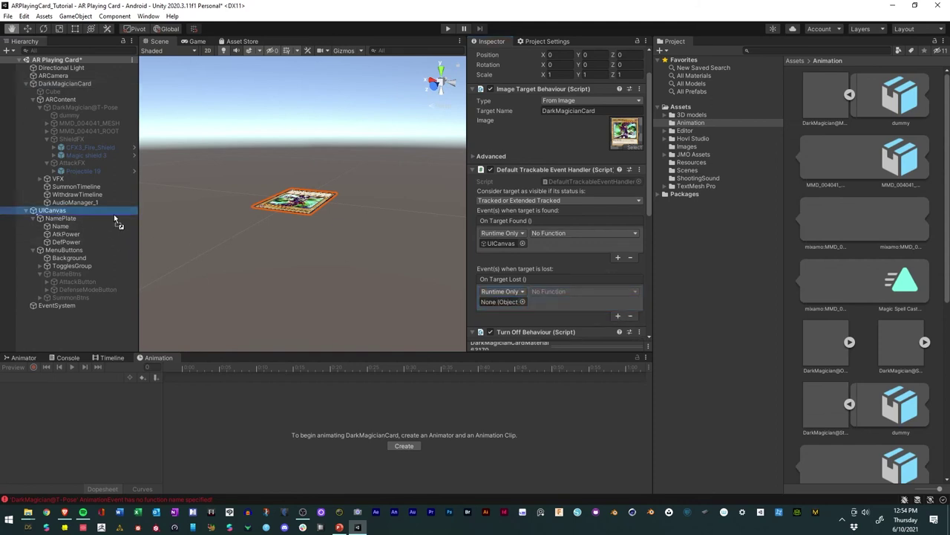
drag(114, 214, 489, 305)
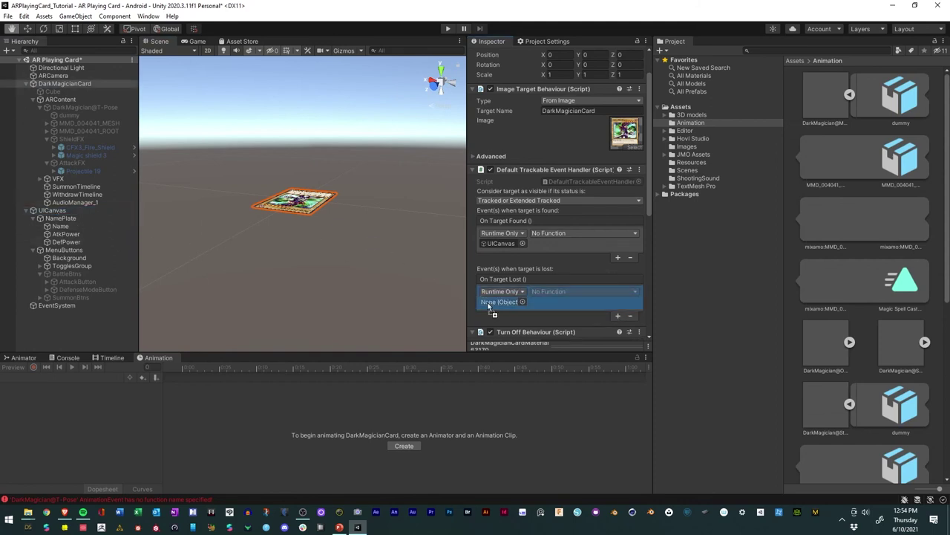
Step: Set UICanvas's event functions to GameObject.SetActive, checked for On Target Found and unchecked for On Target Lost
click(568, 235)
mouse_move(578, 260)
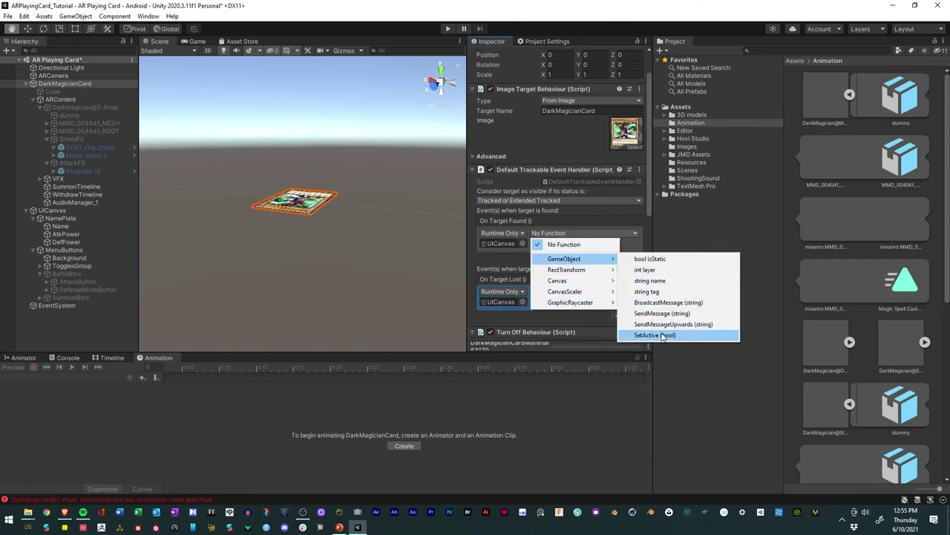
click(656, 335)
click(533, 243)
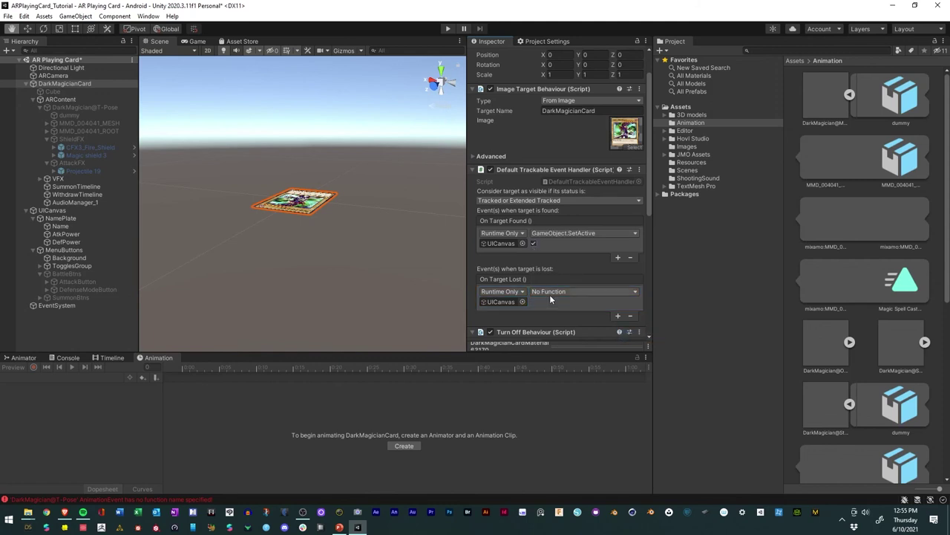
click(553, 291)
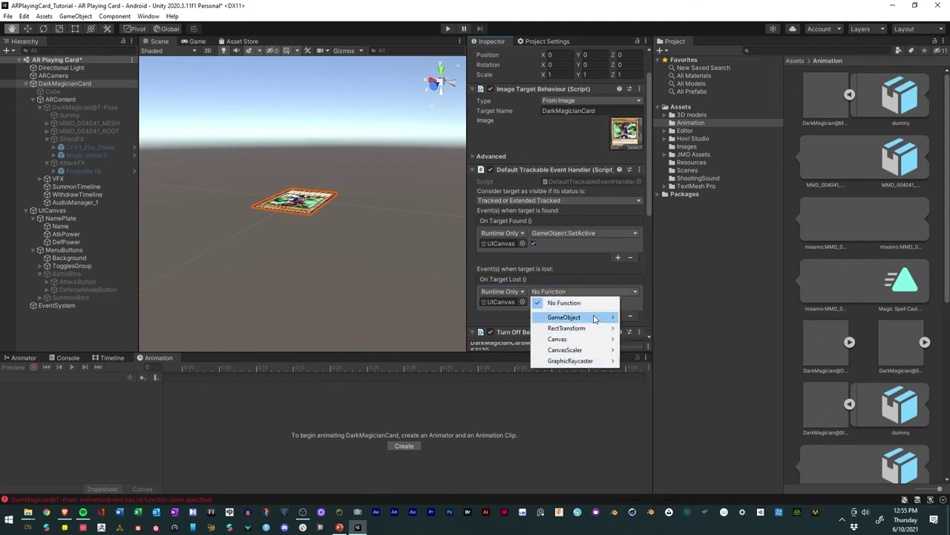
mouse_move(587, 317)
click(655, 394)
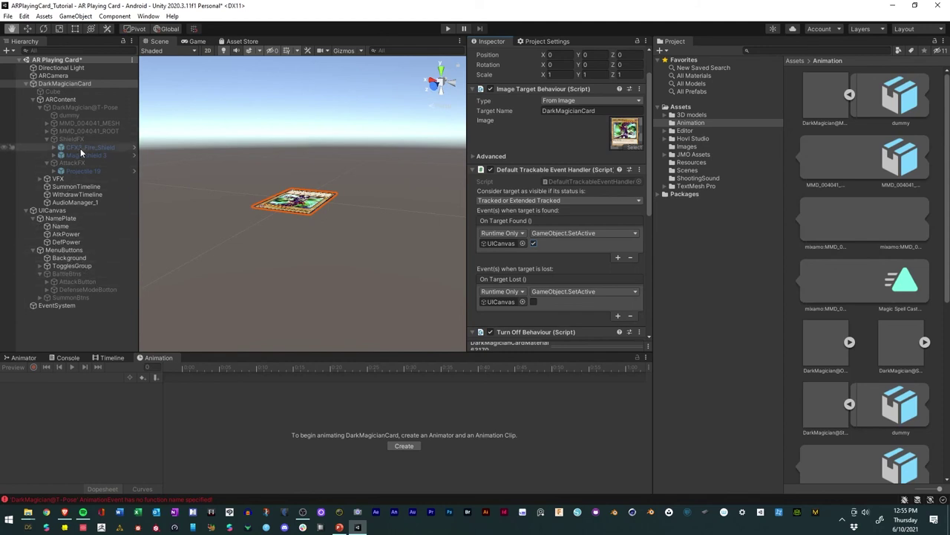
Step: Add an activation track for NamePlate to SummonTimeline and shorten its Active clip to end at 2 seconds
click(74, 187)
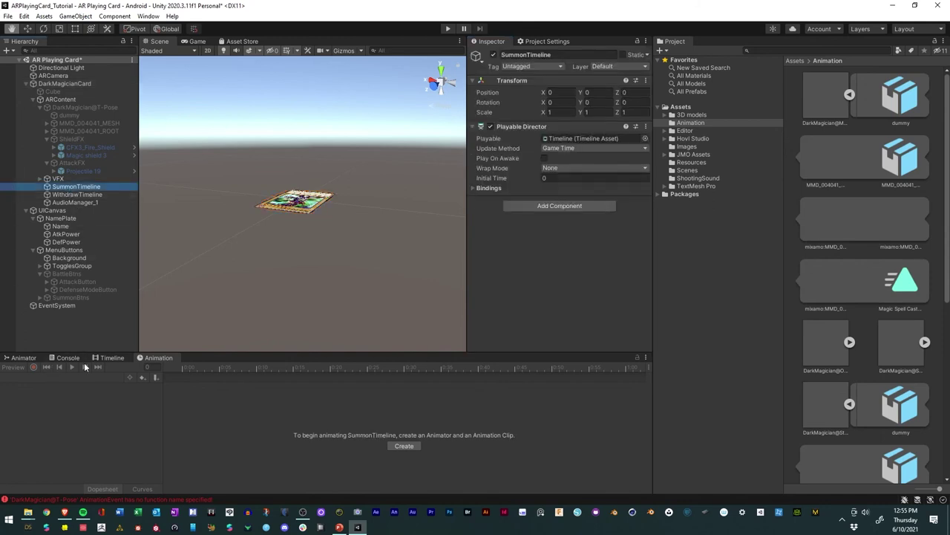
click(109, 358)
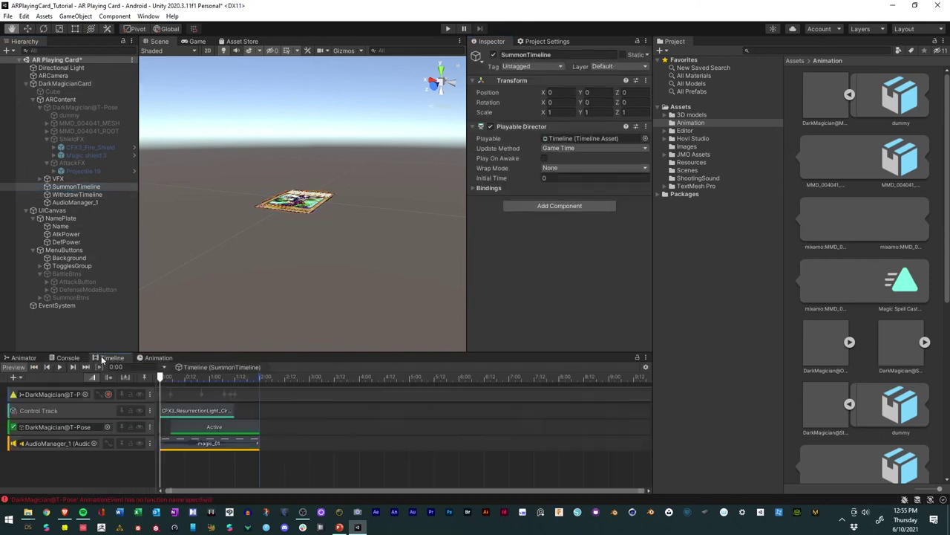
click(60, 220)
drag(59, 223, 73, 466)
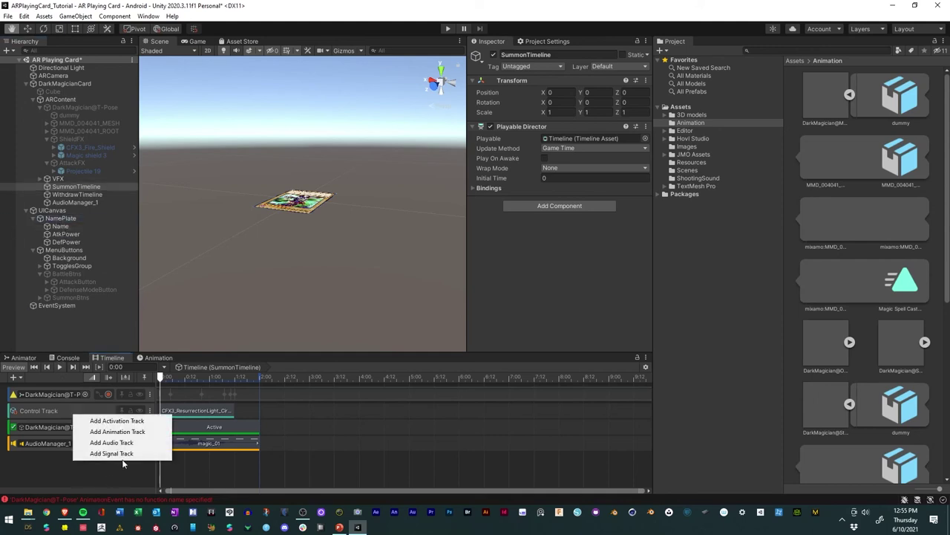
click(116, 421)
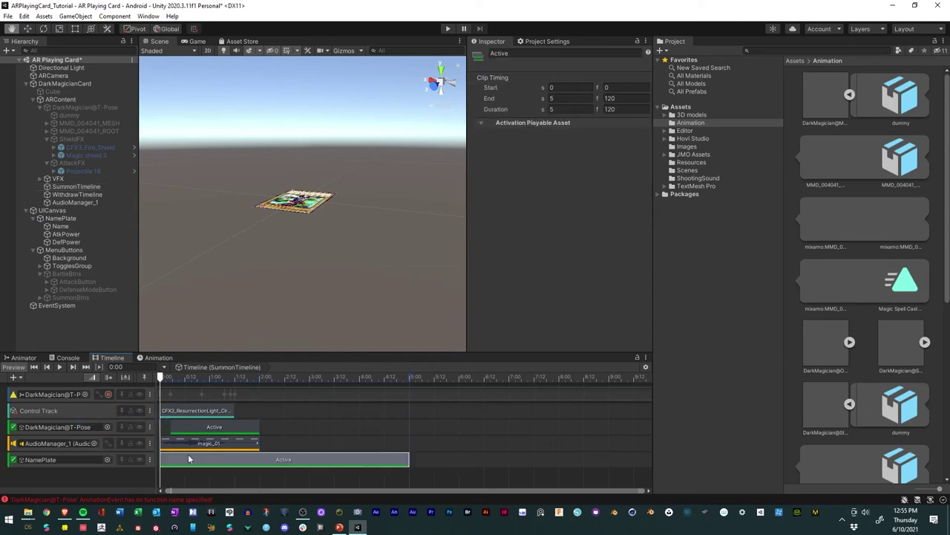
drag(406, 458, 260, 459)
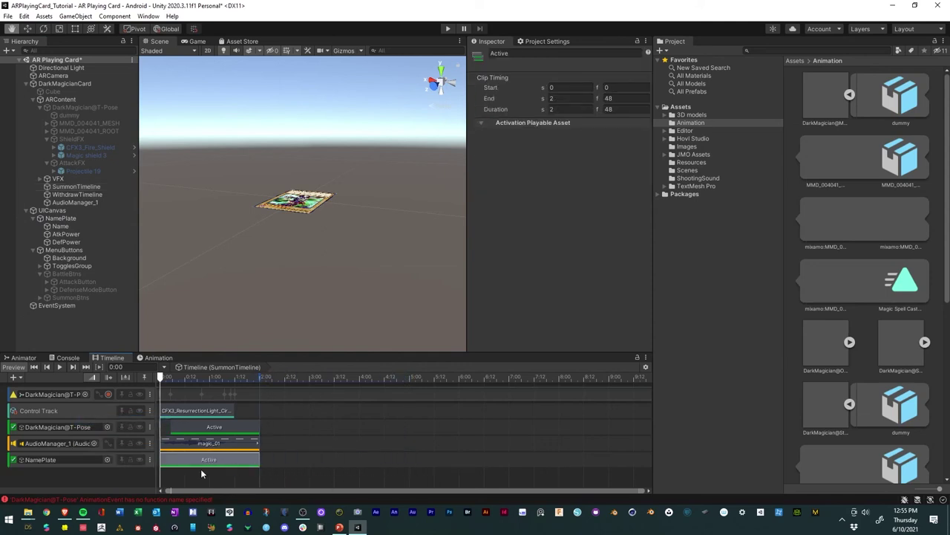
Step: Add an activation track to WithdrawTimeline, shorten its Active clip to 1.125 seconds, and bind NamePlate to the track
click(58, 195)
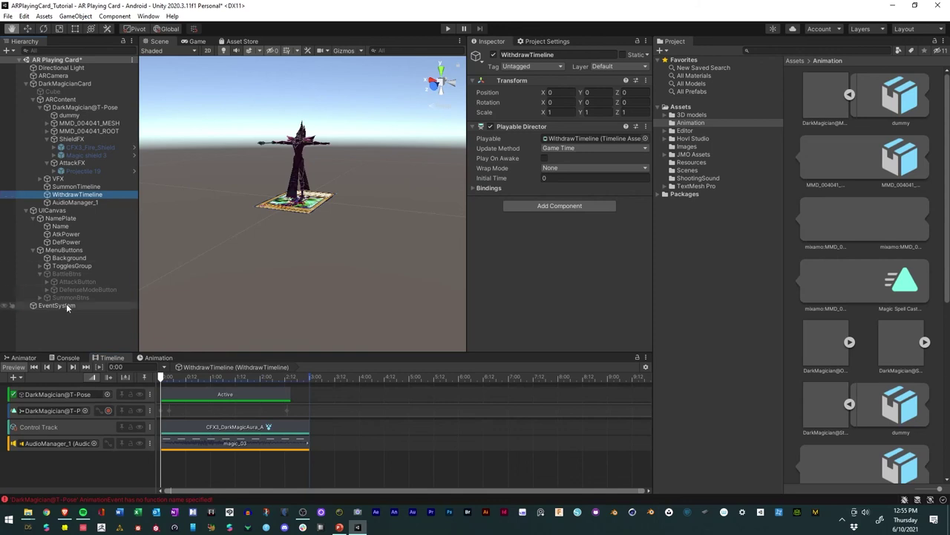
right_click(38, 456)
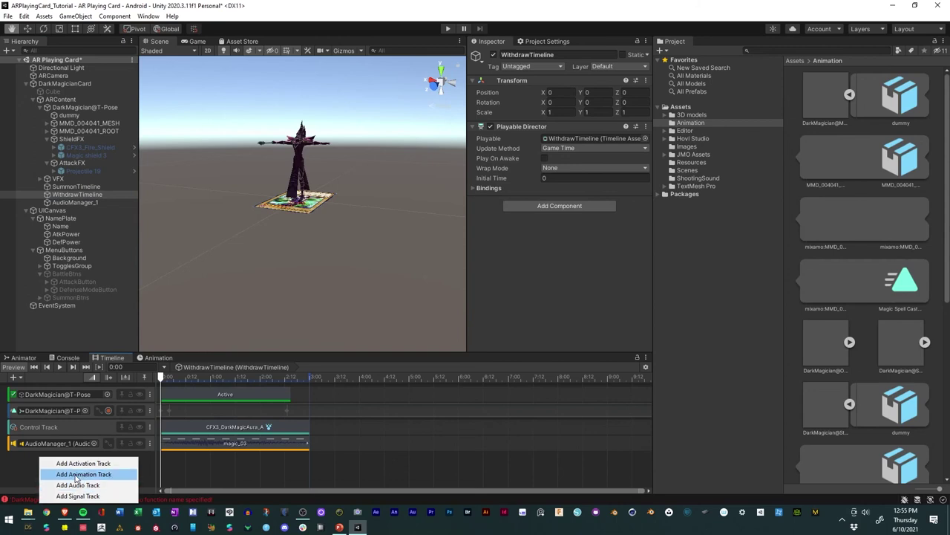
click(95, 462)
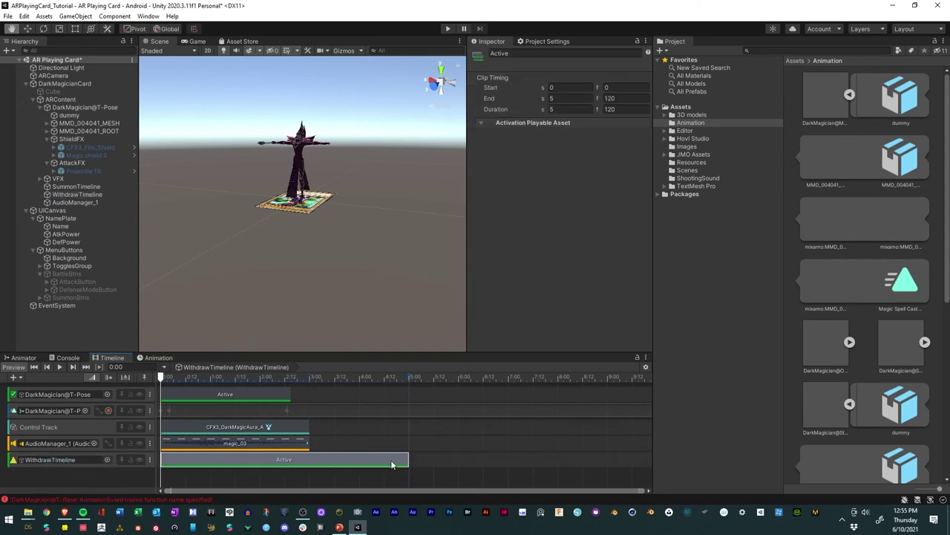
drag(402, 461, 216, 462)
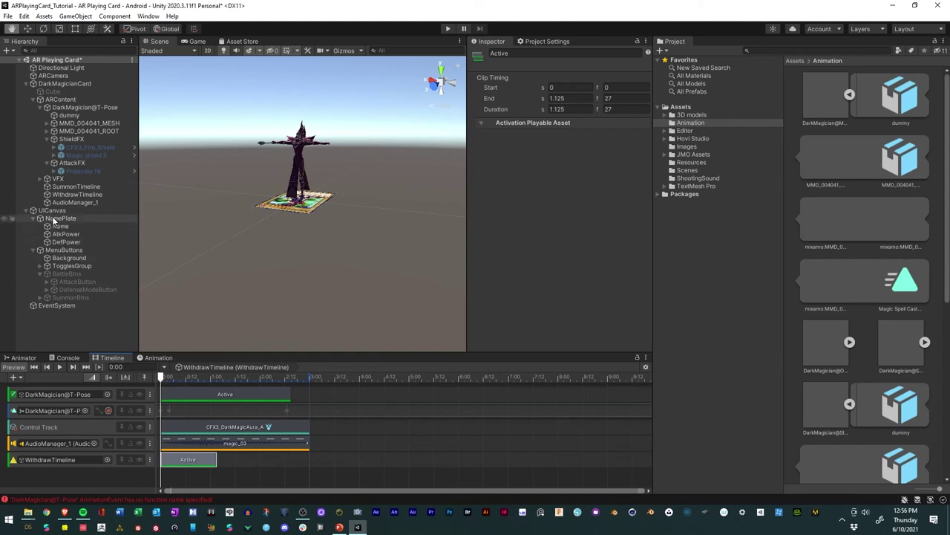
drag(56, 222, 69, 455)
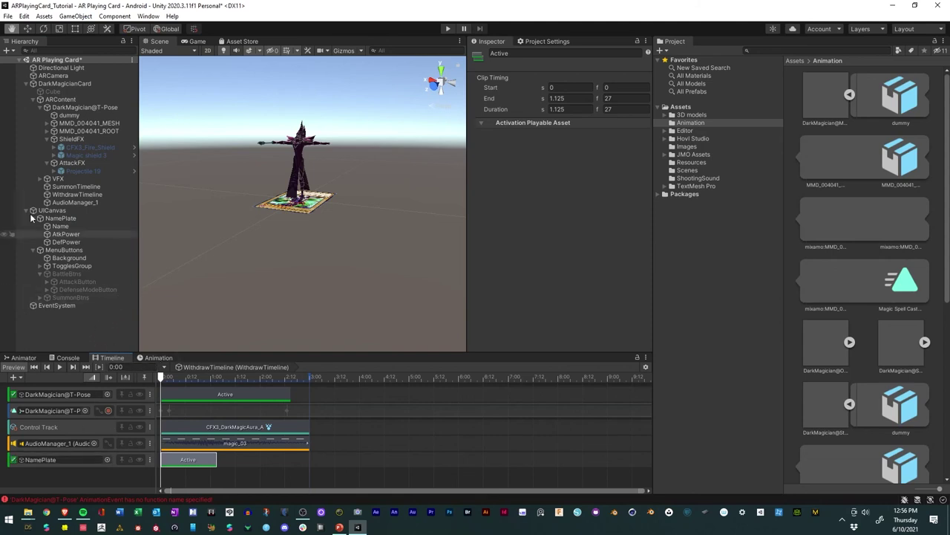
Step: Trim the start of NamePlate's Active clip in SummonTimeline to about 1 second
click(75, 186)
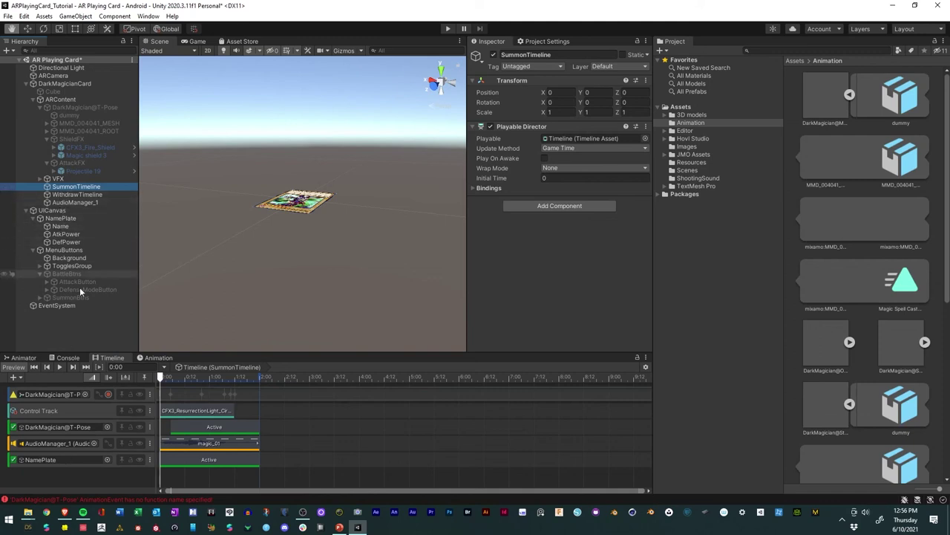
drag(163, 460, 212, 463)
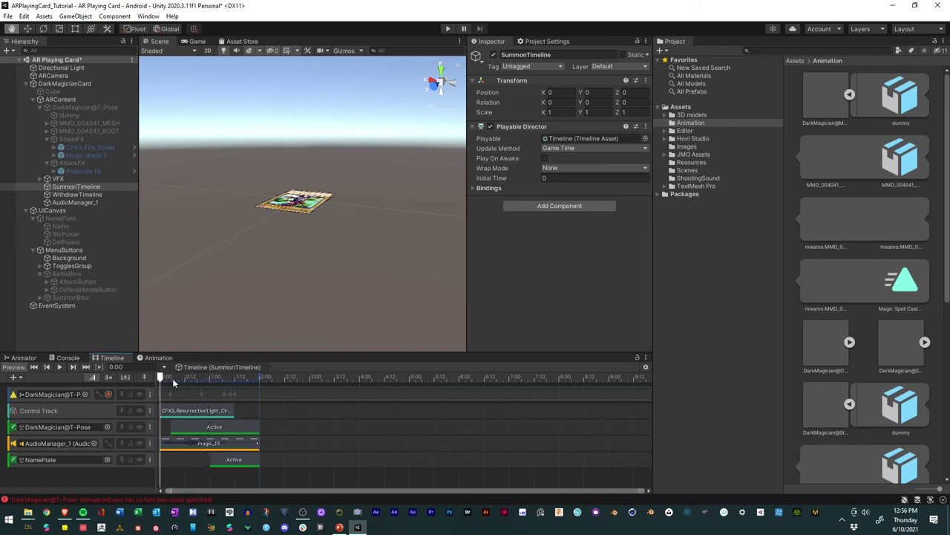
mouse_move(161, 379)
mouse_down()
mouse_move(251, 382)
mouse_move(153, 380)
mouse_up()
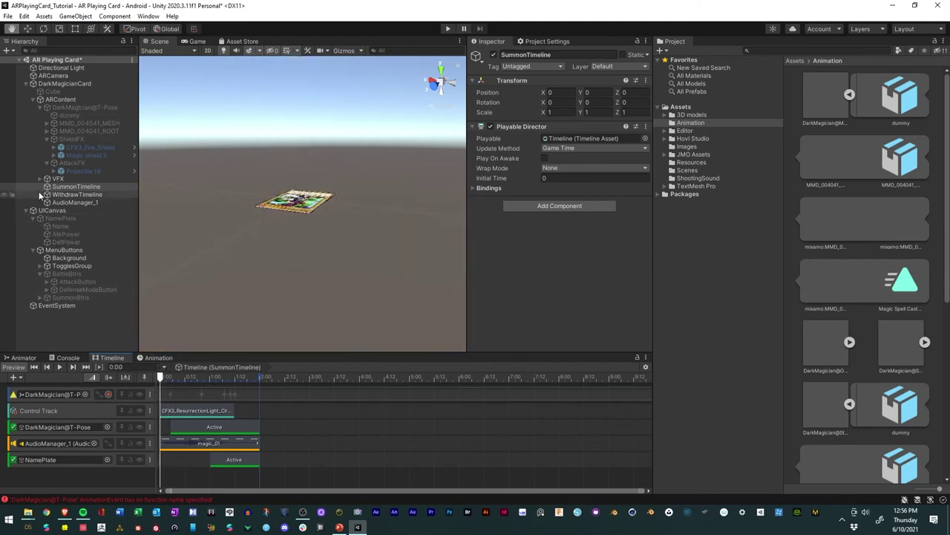
Step: Check the start of WithdrawTimeline and deactivate the UICanvas object
click(68, 195)
mouse_move(164, 380)
mouse_down()
mouse_move(304, 384)
mouse_move(156, 386)
mouse_up()
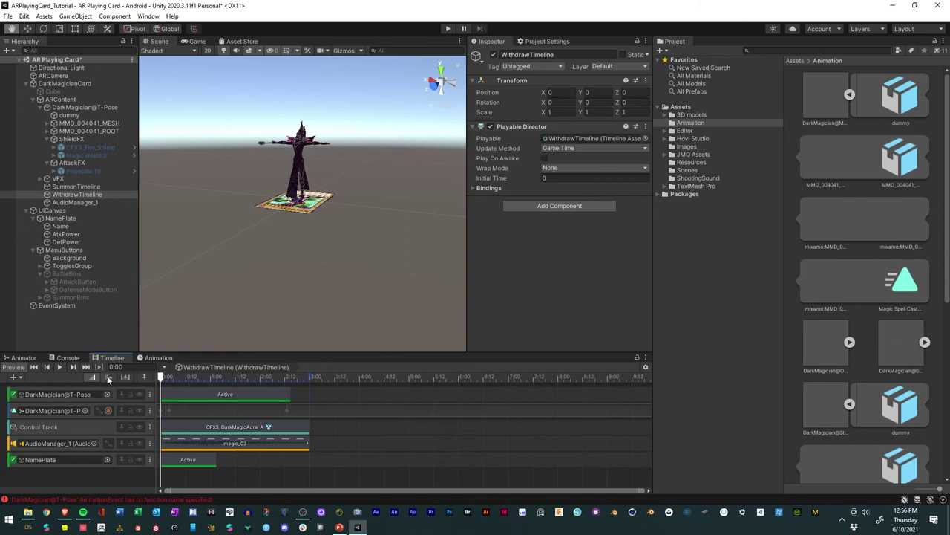
click(56, 209)
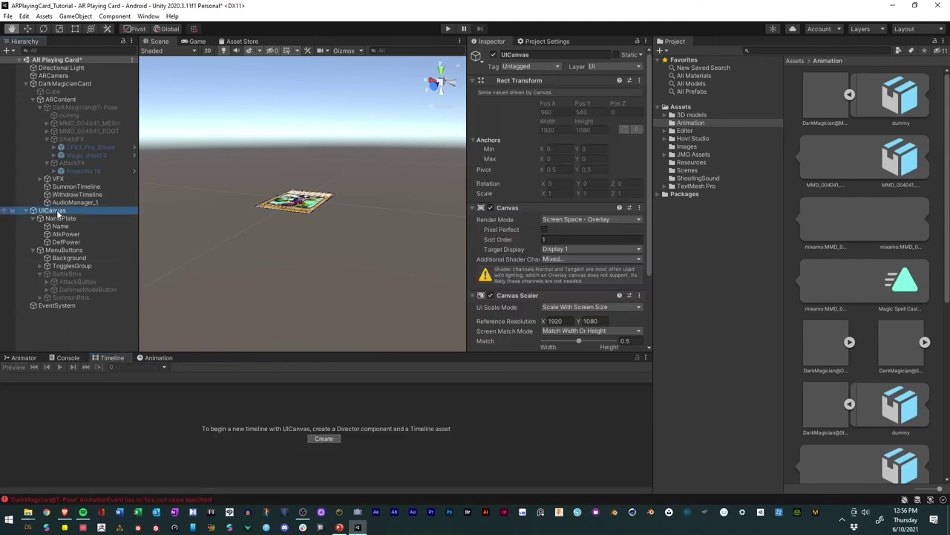
click(493, 55)
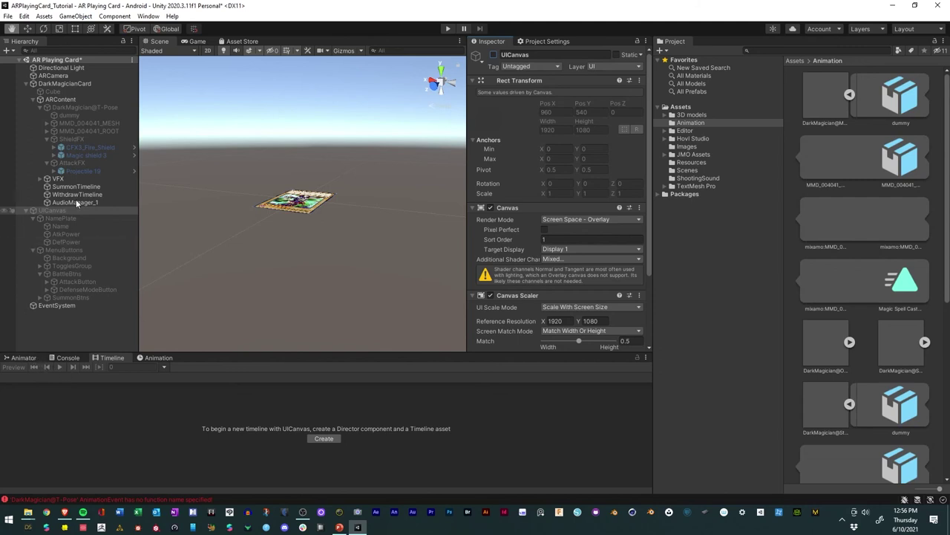
Step: Delete the animation events without a function at 0:00 and about 2:00 in DarkMagician@T-Pose's DMG_Magic Spell Casting clip
click(80, 108)
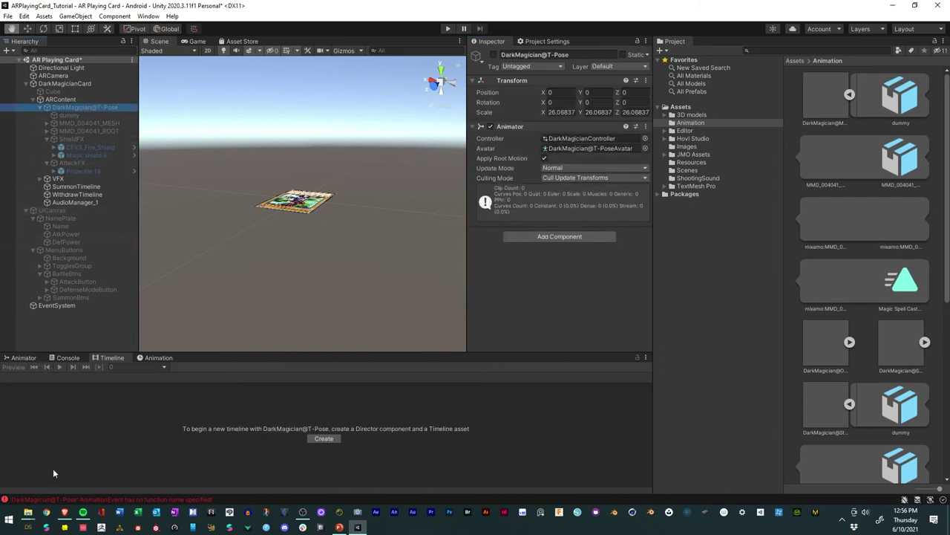
click(156, 357)
scroll(90, 444, down, 5)
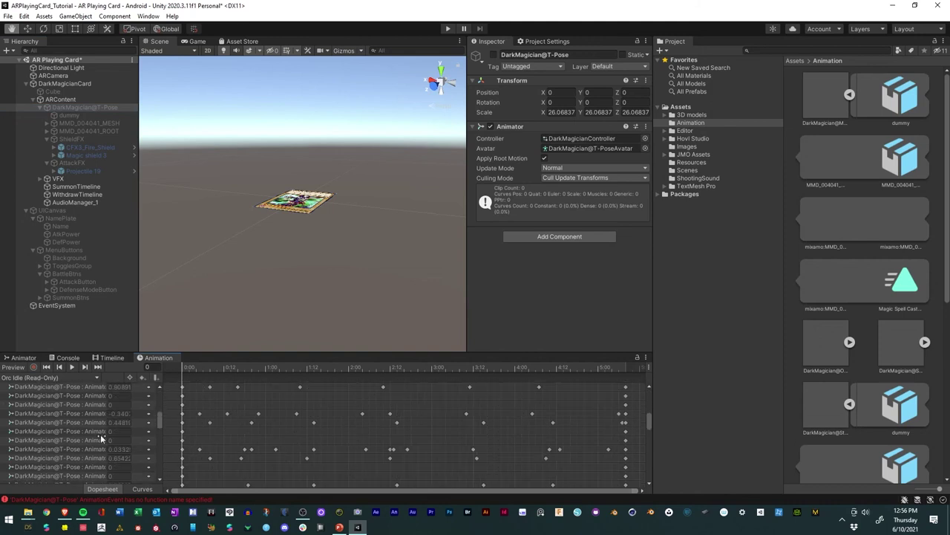
scroll(96, 419, down, 2)
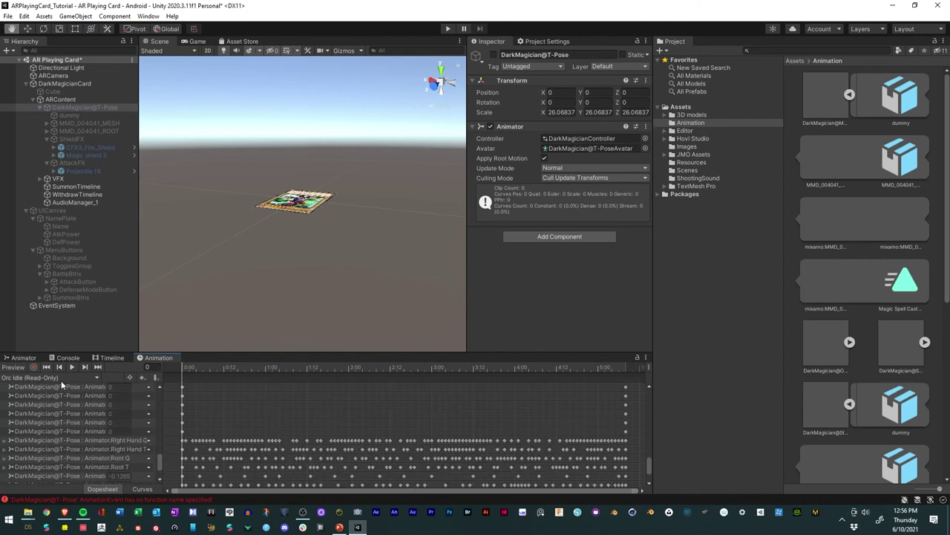
click(61, 379)
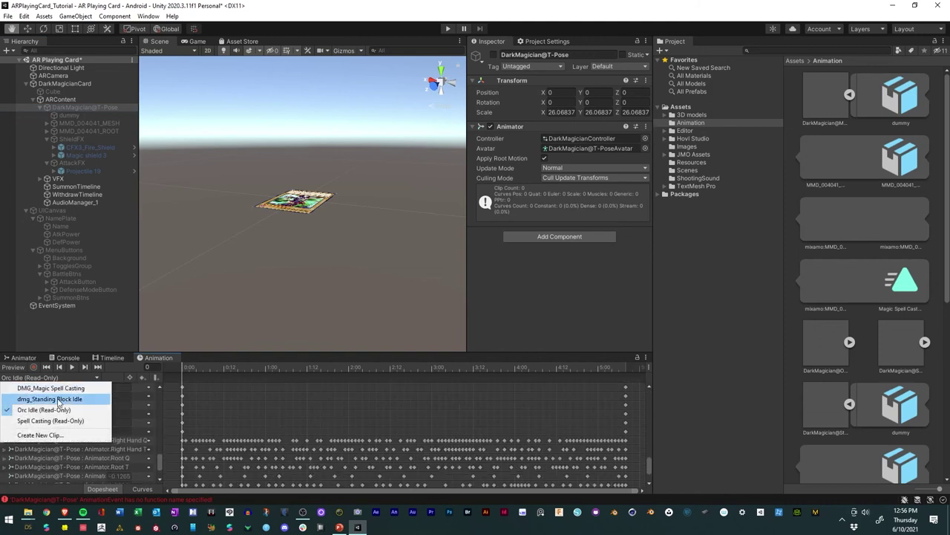
click(58, 400)
click(65, 378)
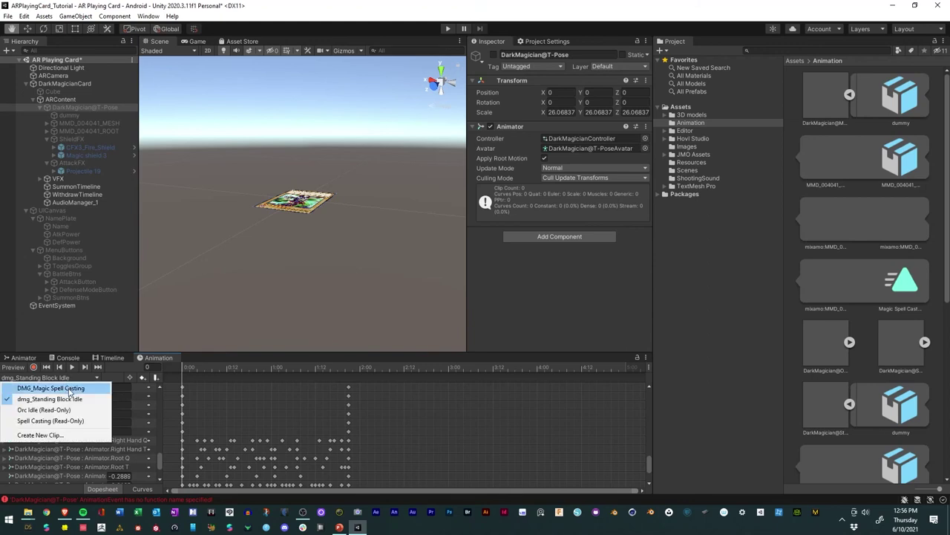
click(50, 387)
double_click(391, 376)
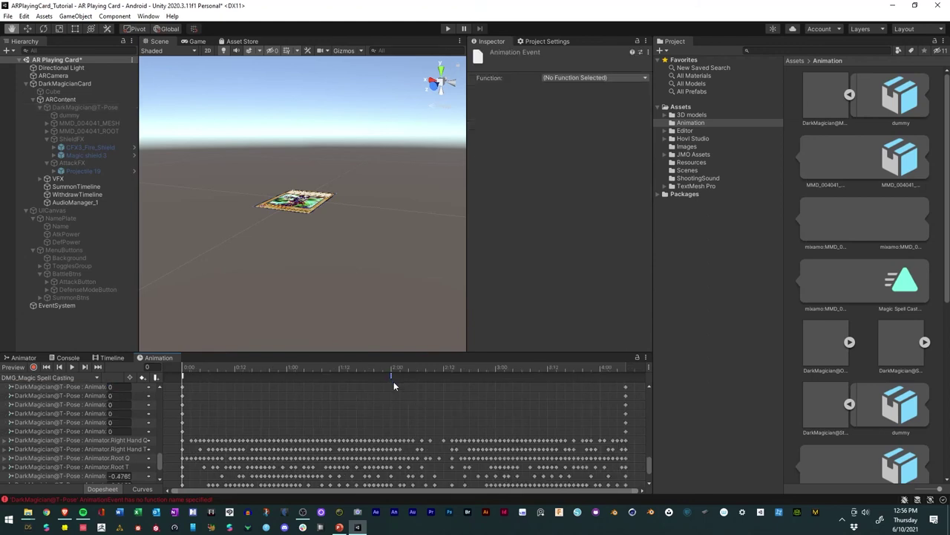
key(Delete)
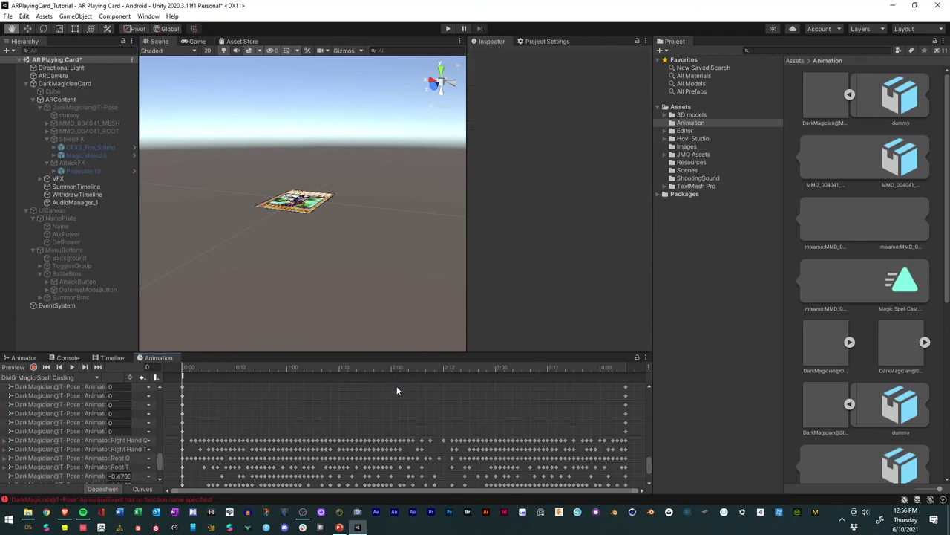
double_click(183, 377)
key(Delete)
Step: Clear the console messages and save the scene
click(68, 357)
click(11, 368)
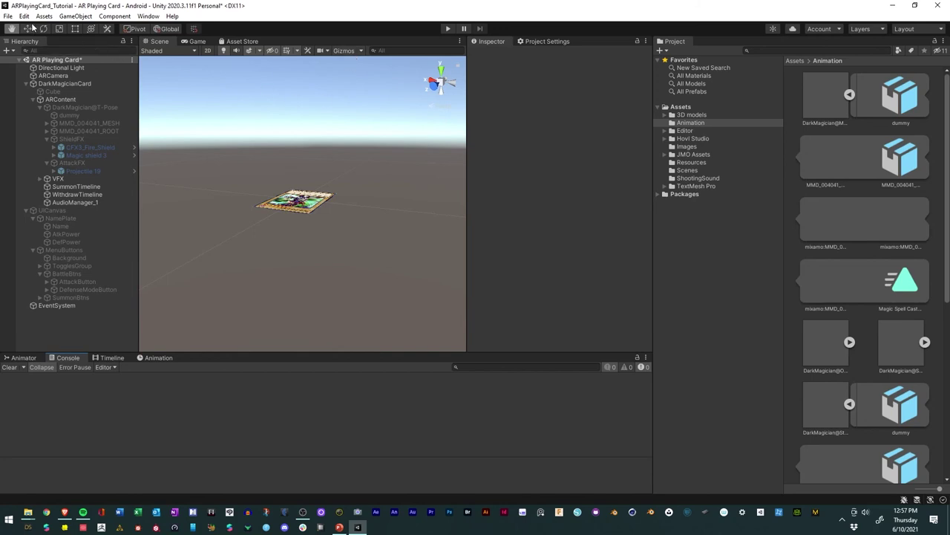
click(9, 16)
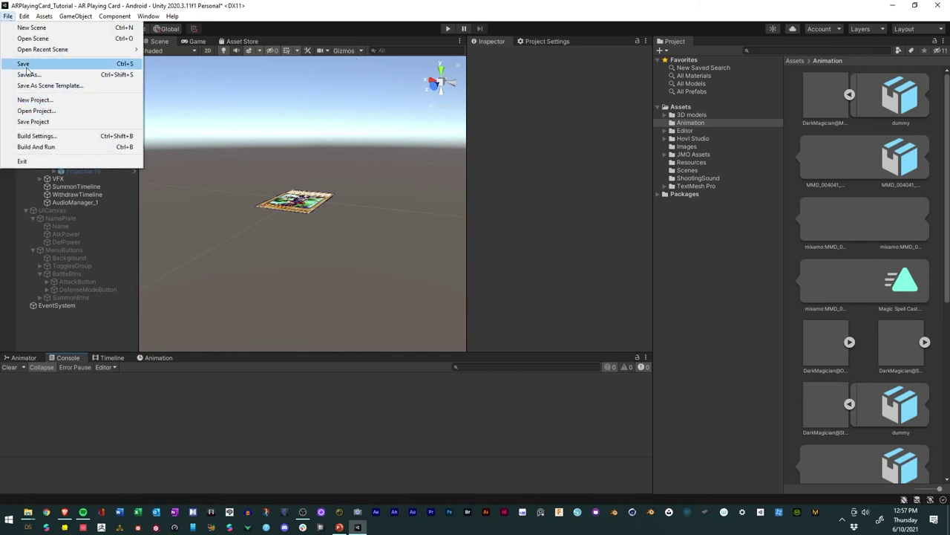
click(37, 65)
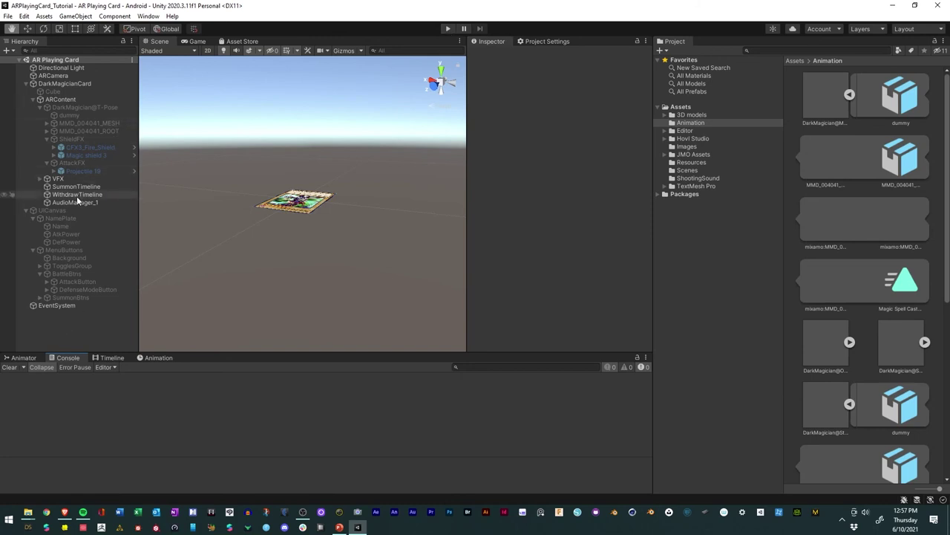
Step: Run the scene with the card in view, switch on the Summon toggle, and stop the scene
click(448, 29)
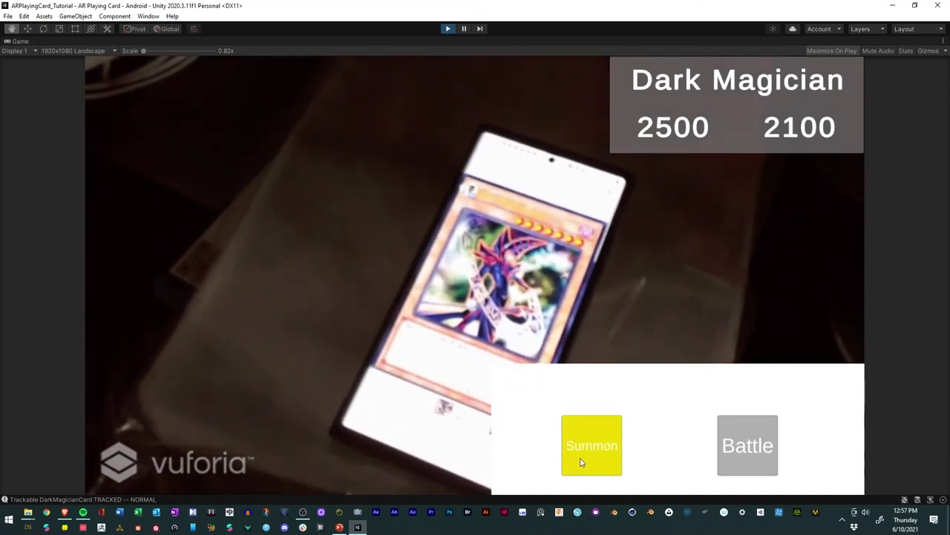
click(592, 455)
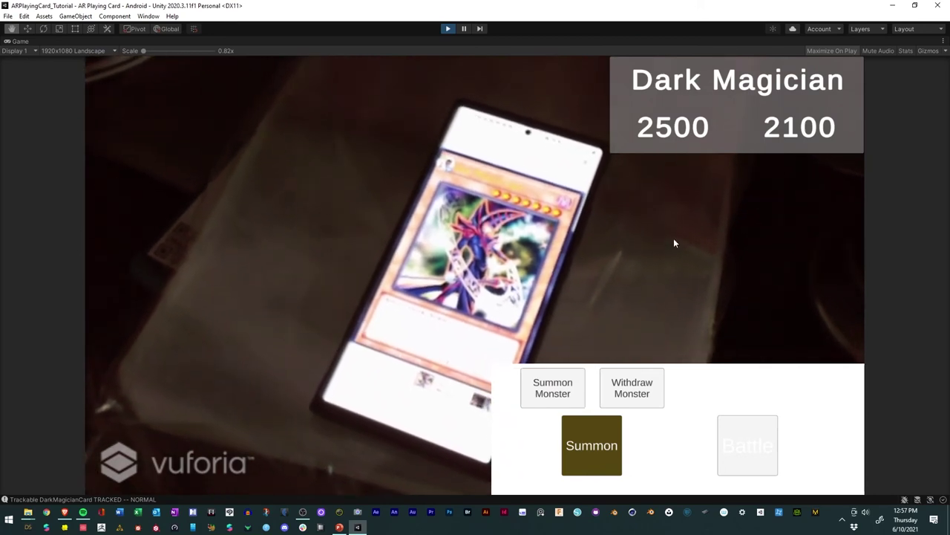
click(674, 243)
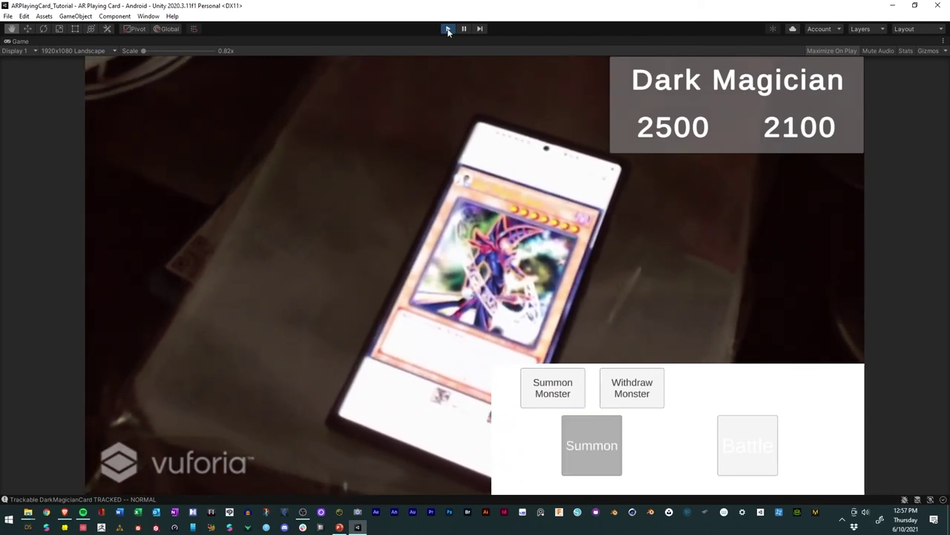
click(448, 30)
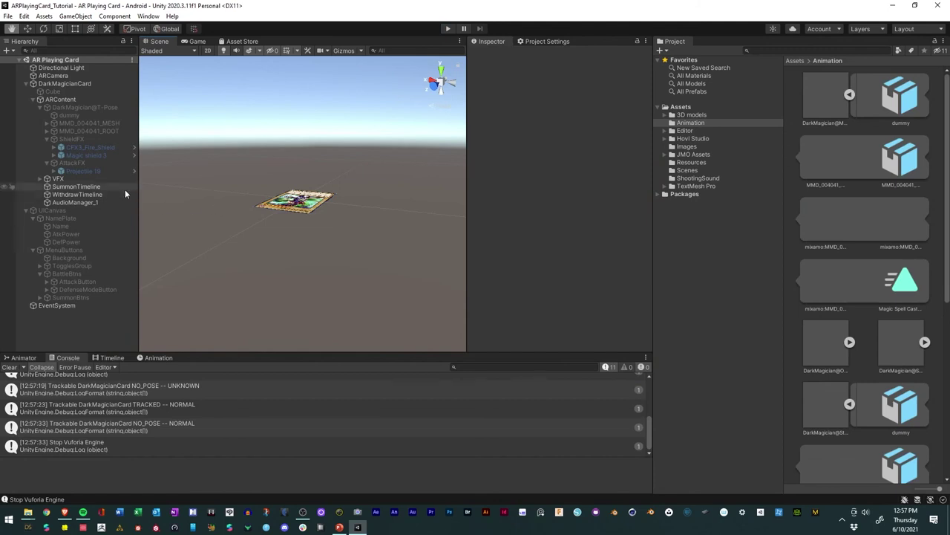
Step: Deactivate the NamePlate object under UICanvas
click(54, 227)
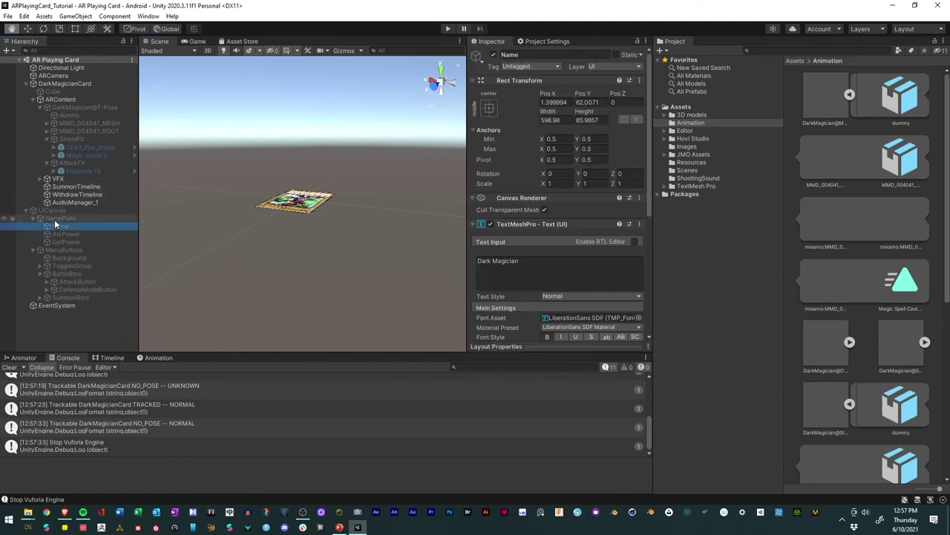
click(46, 218)
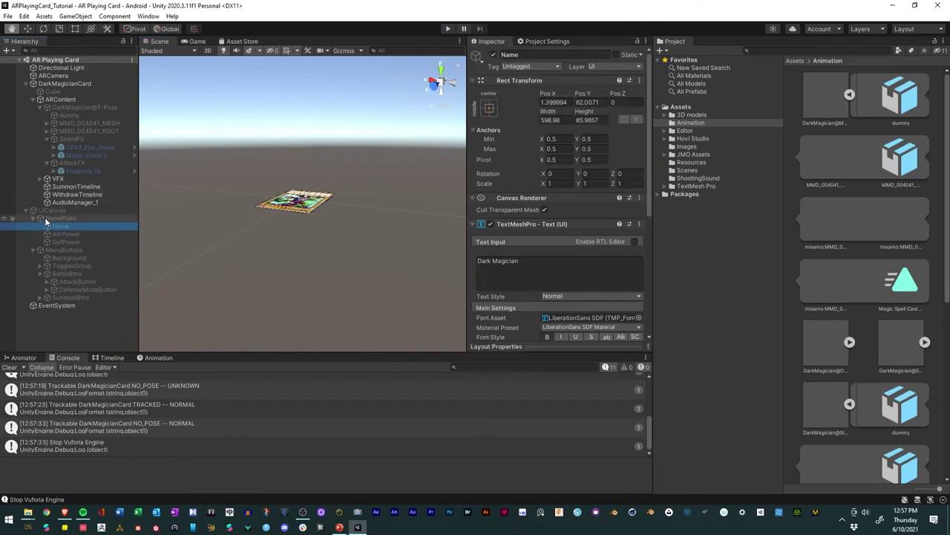
click(493, 55)
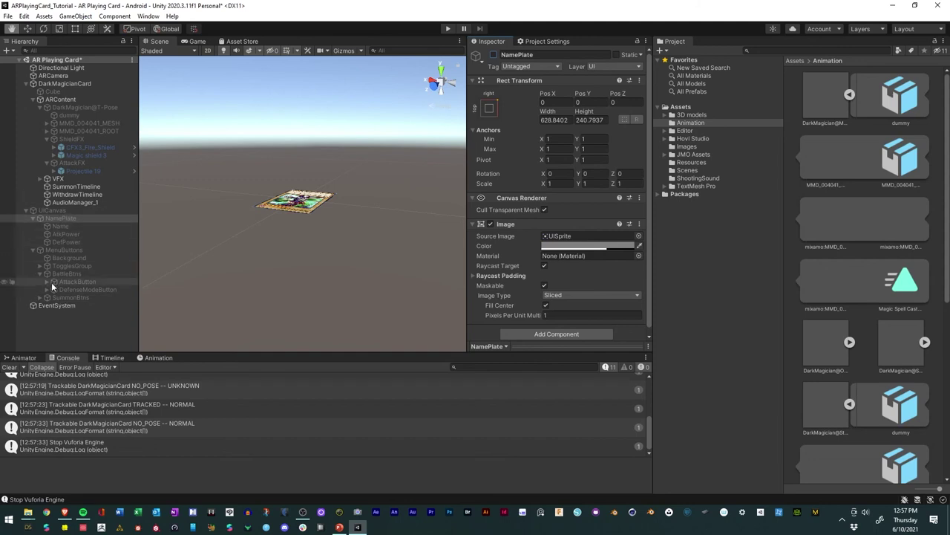
Step: Check the opening frames of SummonTimeline and NamePlate's active state, then save the scene
click(69, 187)
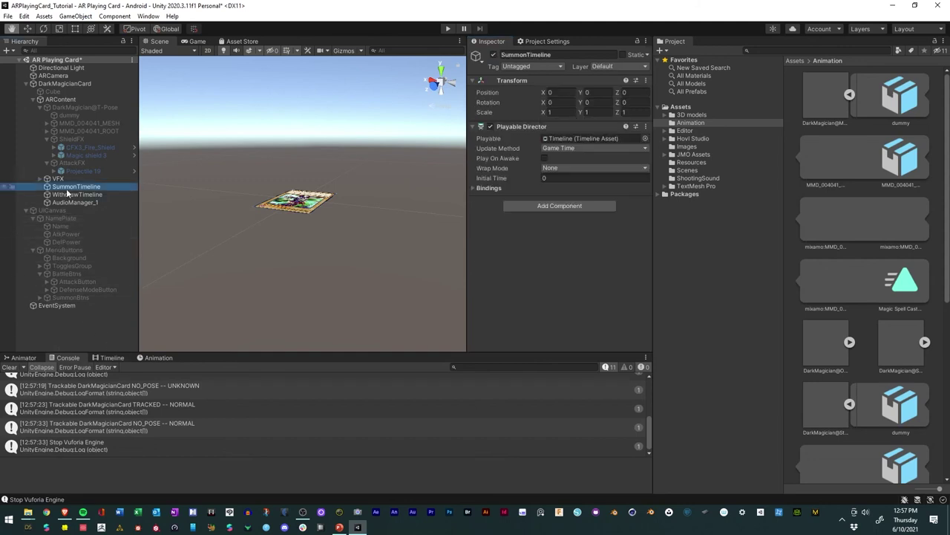
click(108, 357)
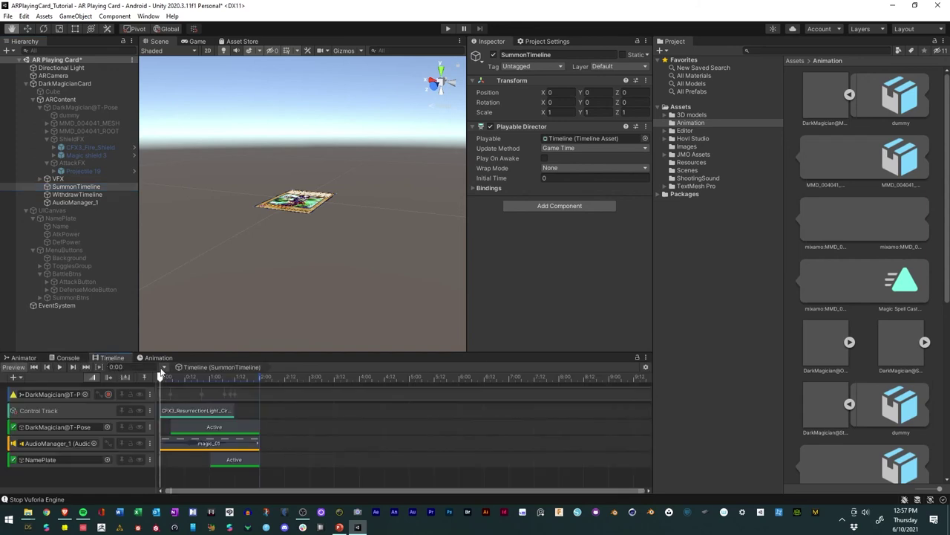
mouse_move(160, 377)
mouse_down()
mouse_move(246, 377)
mouse_move(162, 379)
mouse_up()
click(66, 219)
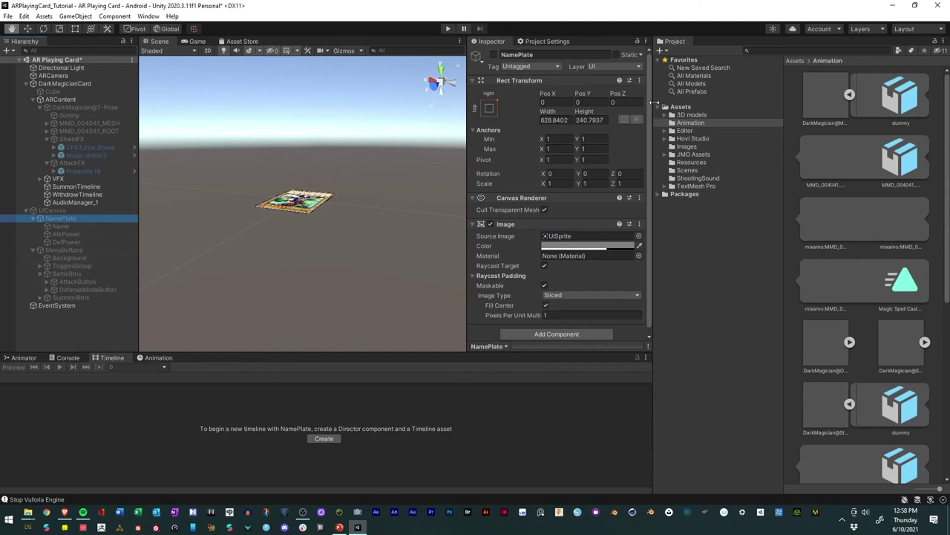
click(637, 42)
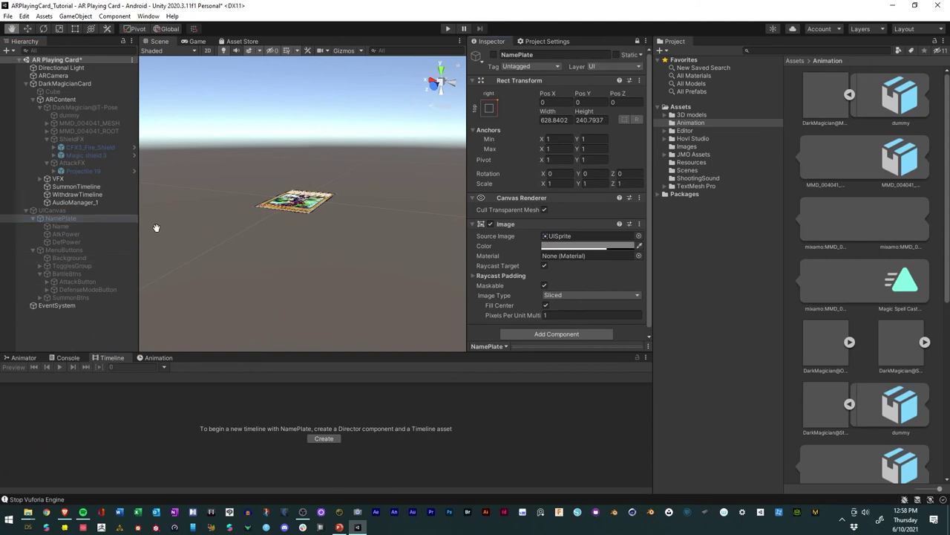
click(72, 187)
mouse_move(167, 378)
mouse_down()
mouse_move(236, 379)
mouse_move(165, 377)
mouse_up()
click(635, 41)
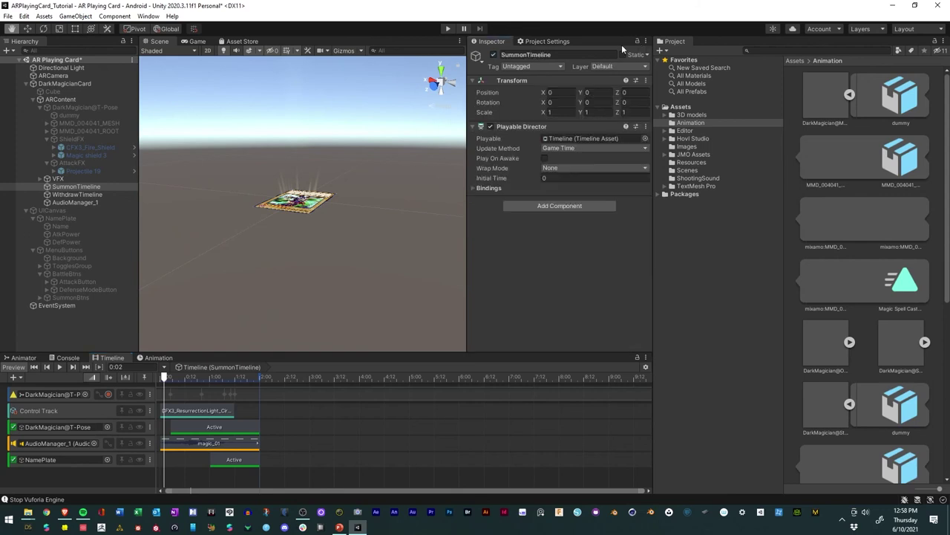
click(9, 17)
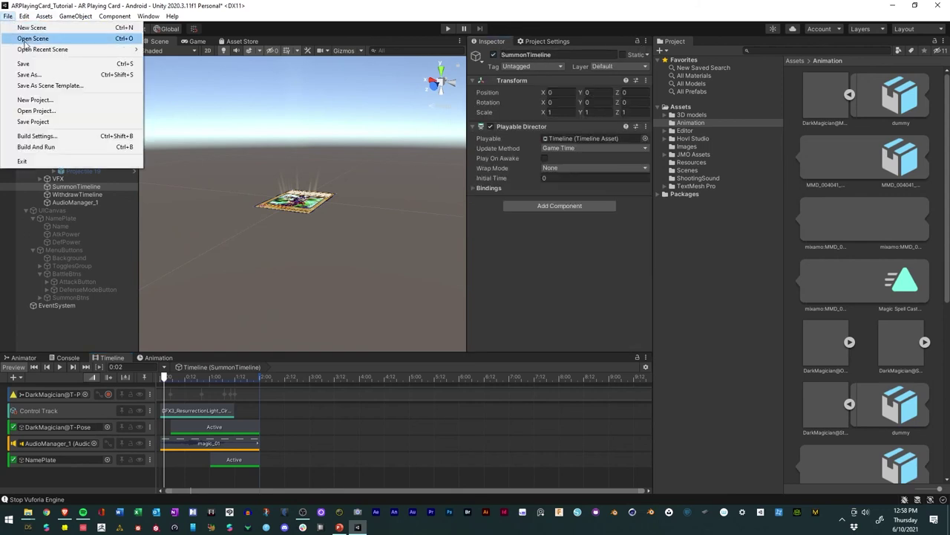
click(22, 66)
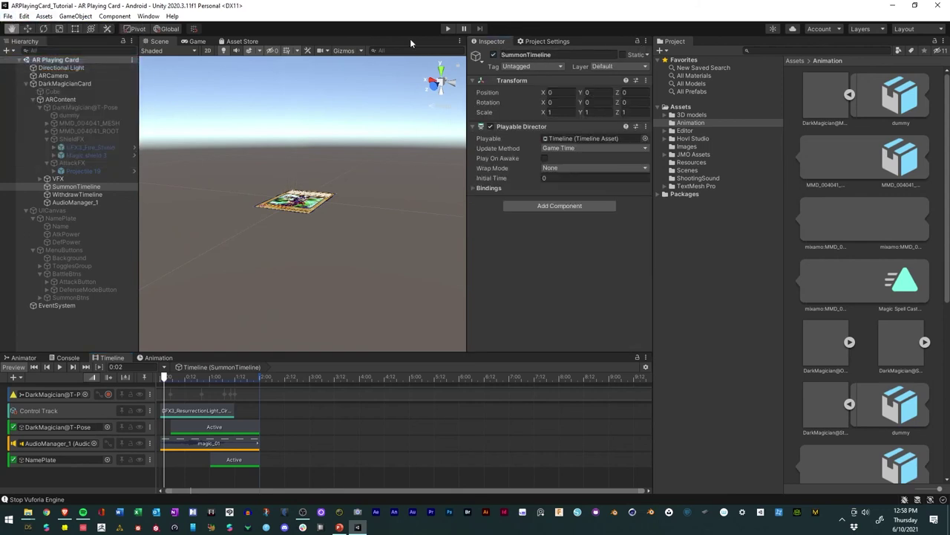
Step: Run the scene with the card in view, enable Summon, and test summoning, withdrawing and summoning the monster again
click(447, 29)
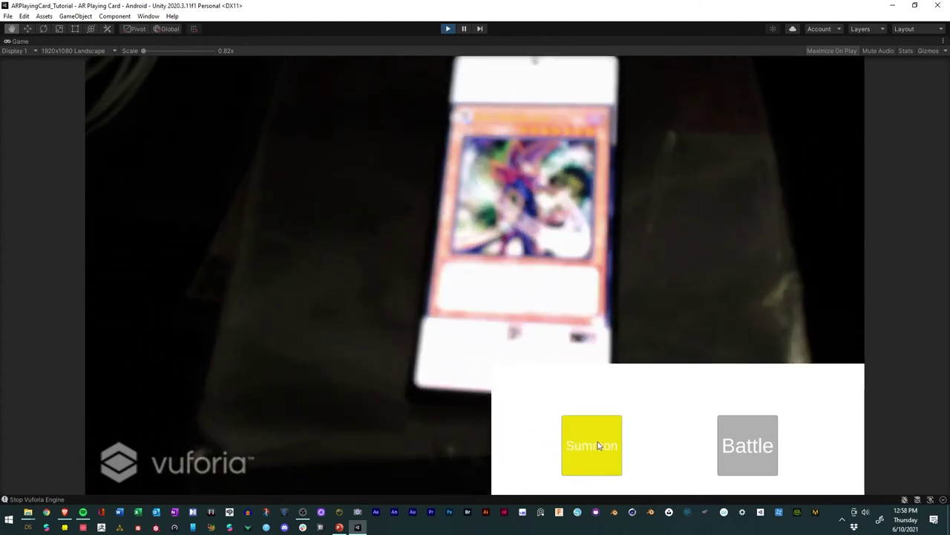
click(598, 446)
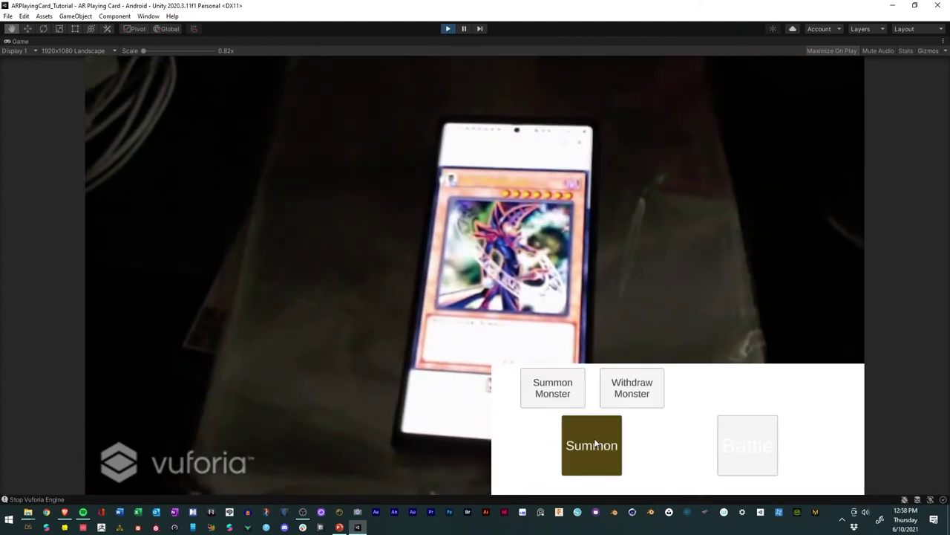
click(564, 395)
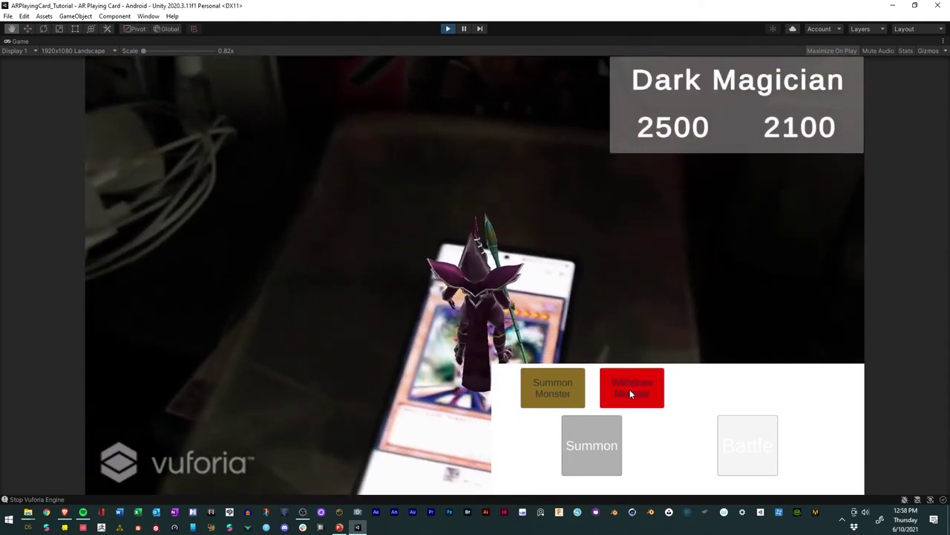
click(630, 392)
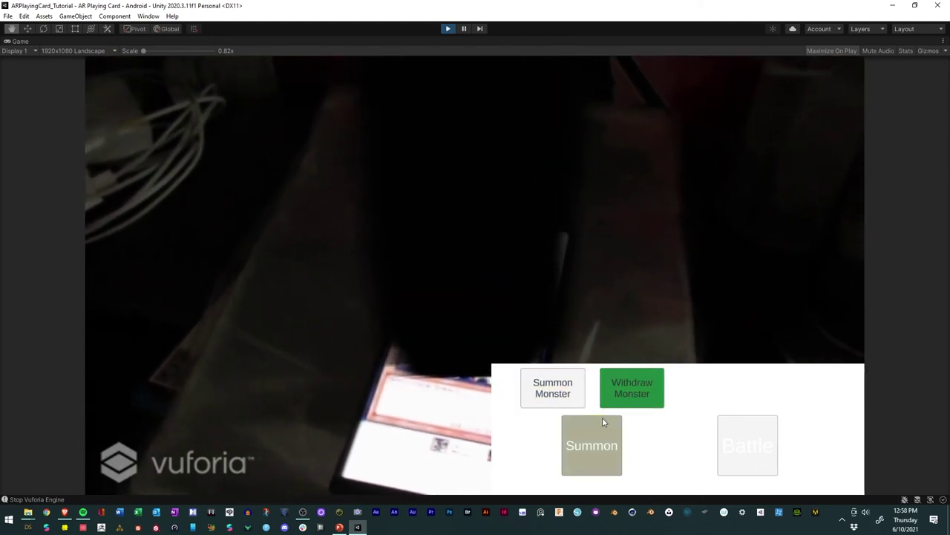
click(555, 393)
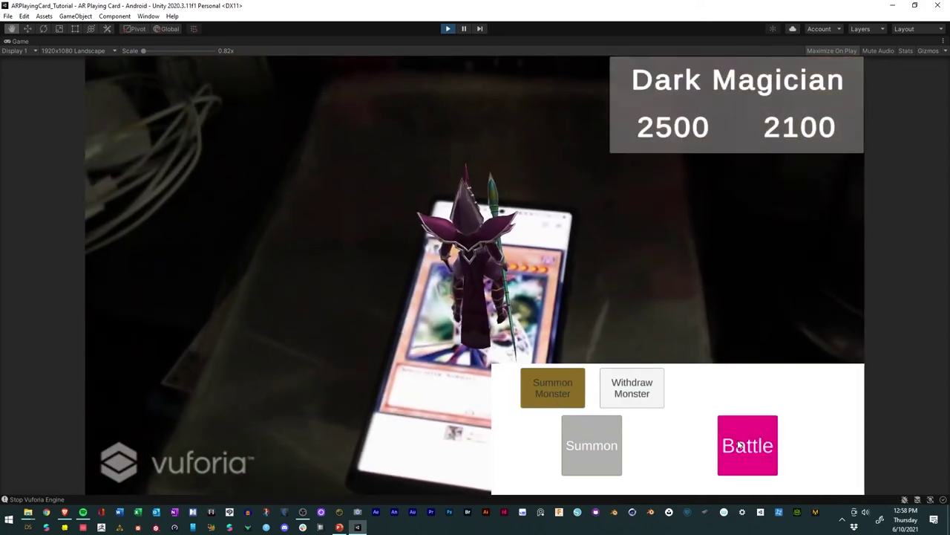
Step: Switch on the Battle toggle and test Dark Magic Attack and Defense Mode in the running scene
click(741, 444)
click(712, 394)
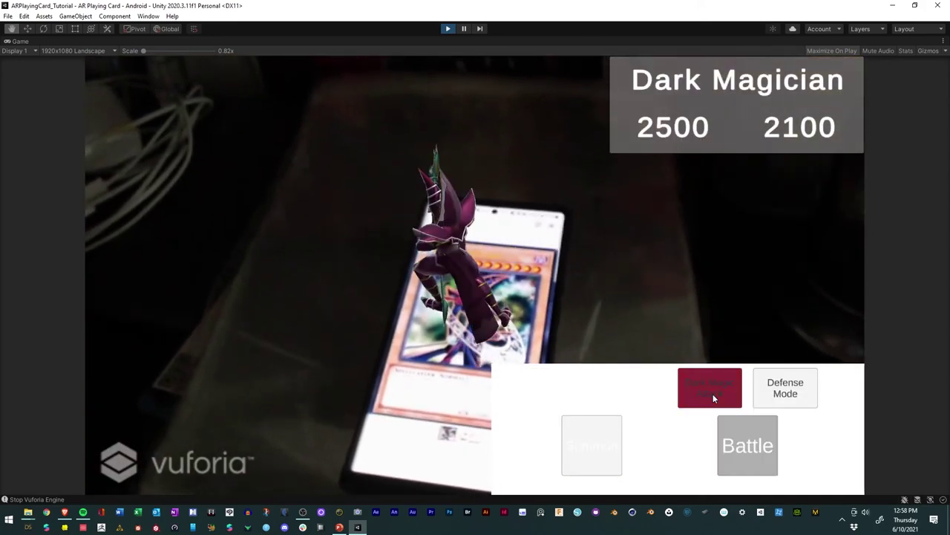
click(793, 387)
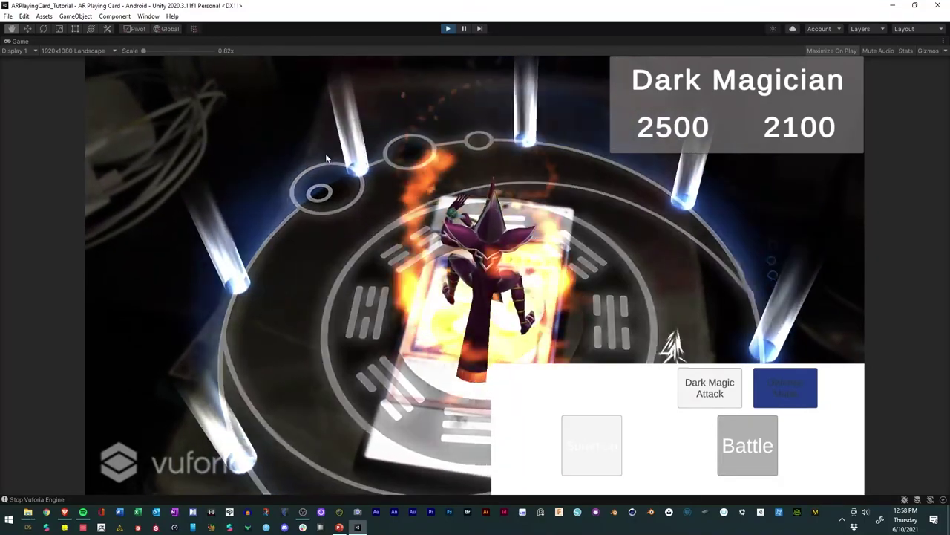
Step: Return to the Summon options, test withdrawing the monster once more, and stop the scene
click(613, 455)
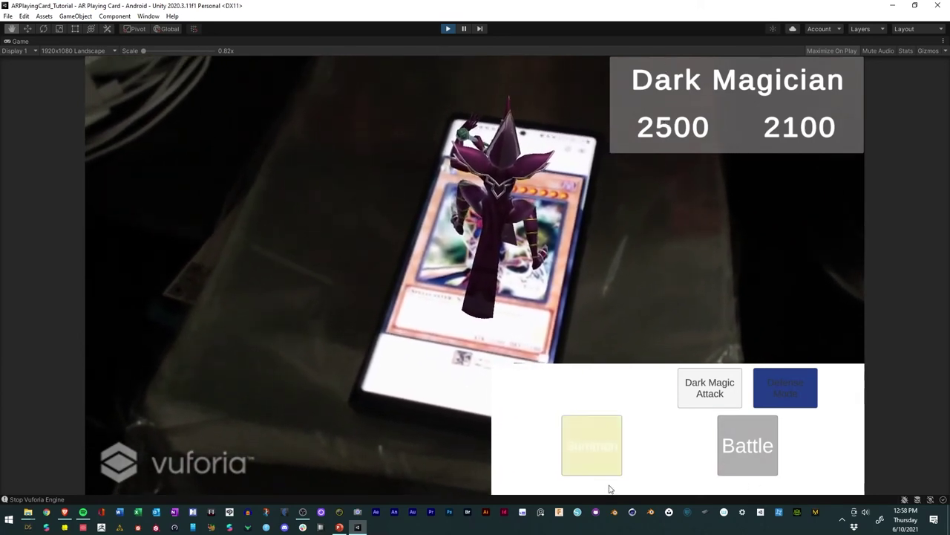
click(585, 470)
click(611, 393)
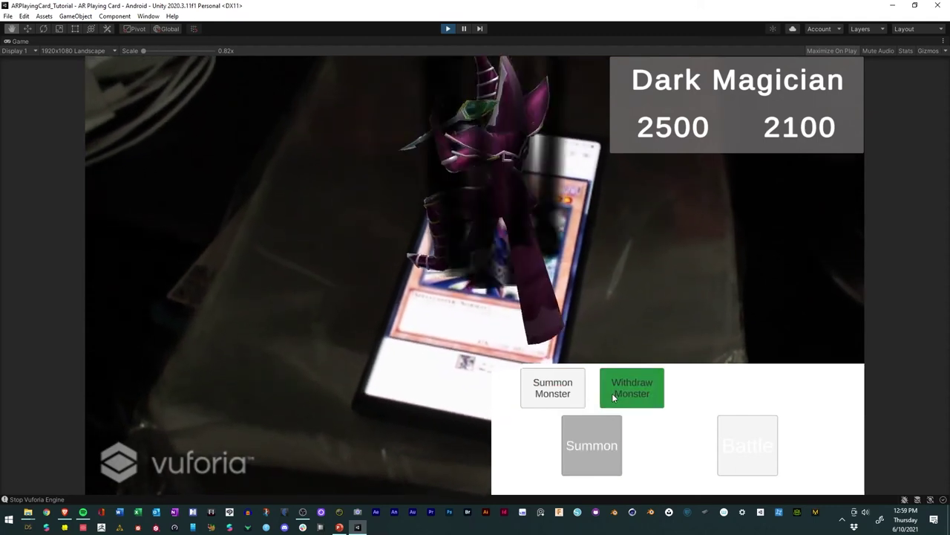
click(544, 385)
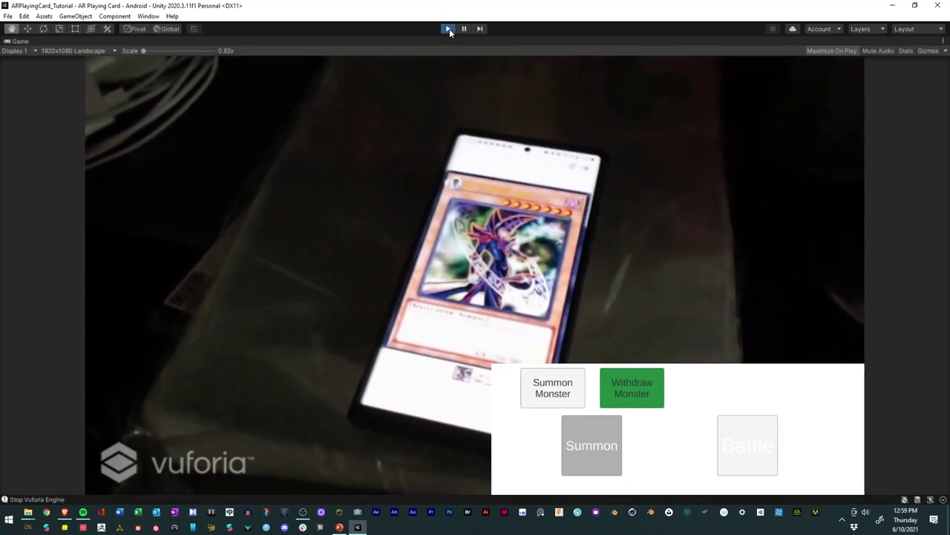
key(ctrl+p)
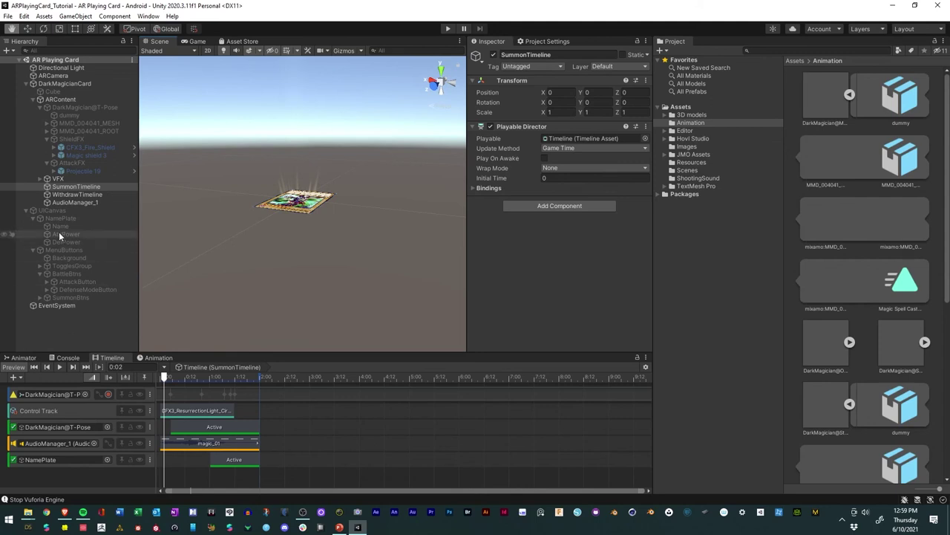
Step: Add an activation track for BattleToggle to WithdrawTimeline and shorten its Active clip to end at frame 27, matching the NamePlate clip
mouse_move(59, 272)
mouse_down()
mouse_move(68, 425)
mouse_move(74, 301)
mouse_move(63, 260)
mouse_move(59, 273)
mouse_up()
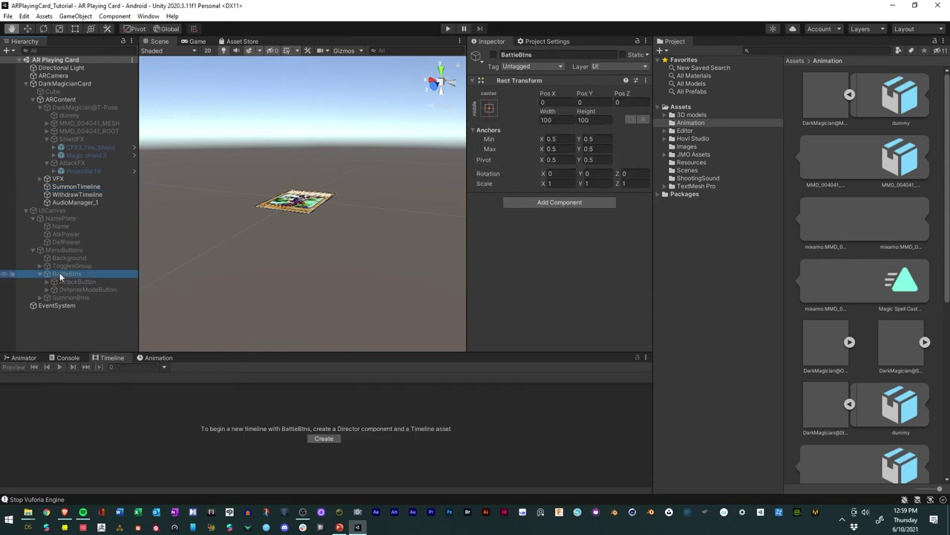
click(71, 194)
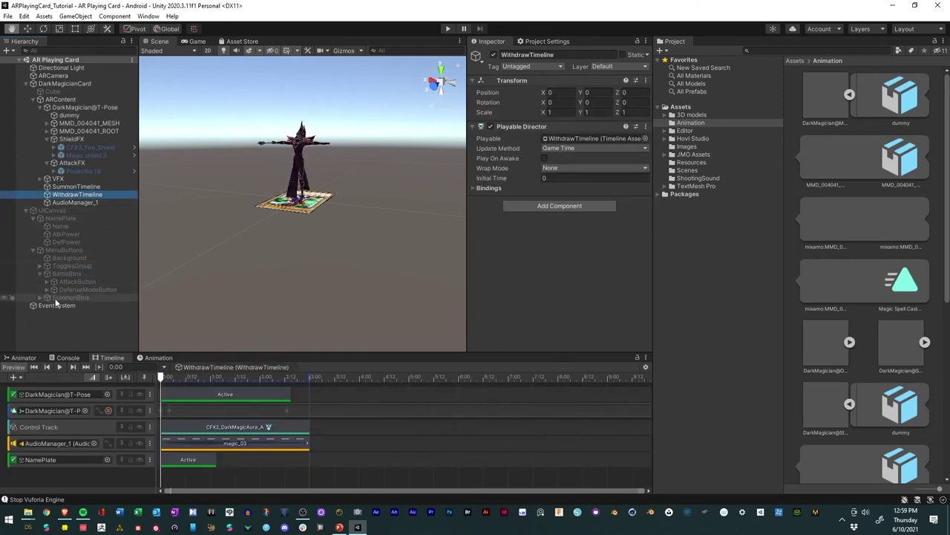
click(44, 266)
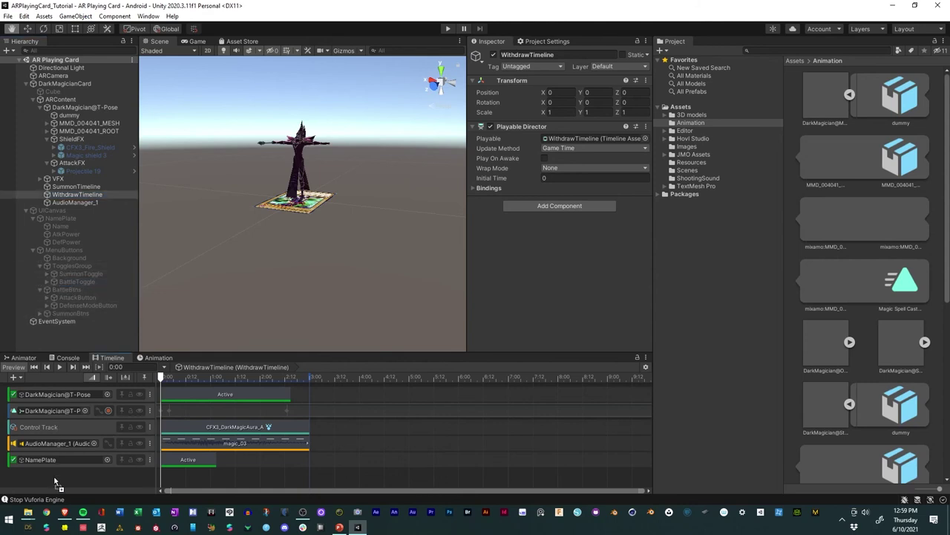
drag(54, 481, 54, 482)
click(89, 435)
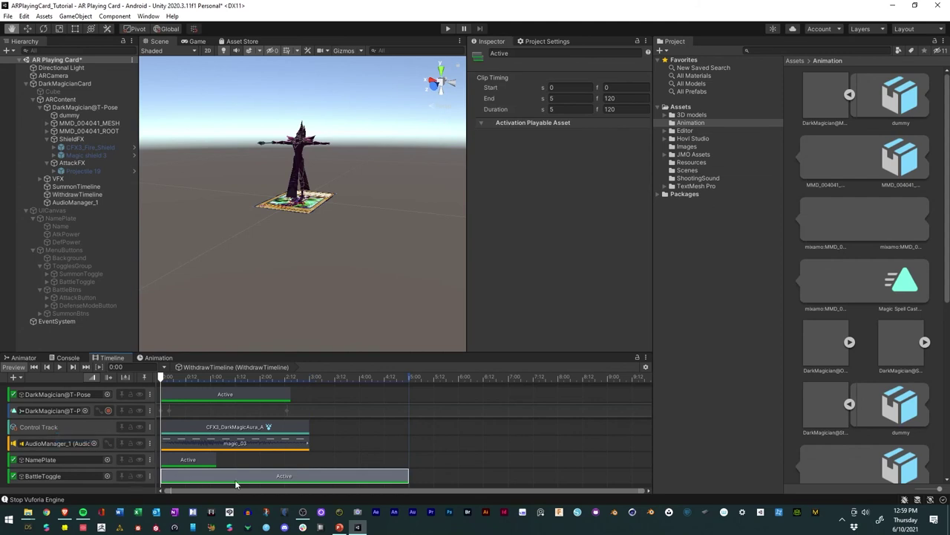
drag(401, 476, 215, 479)
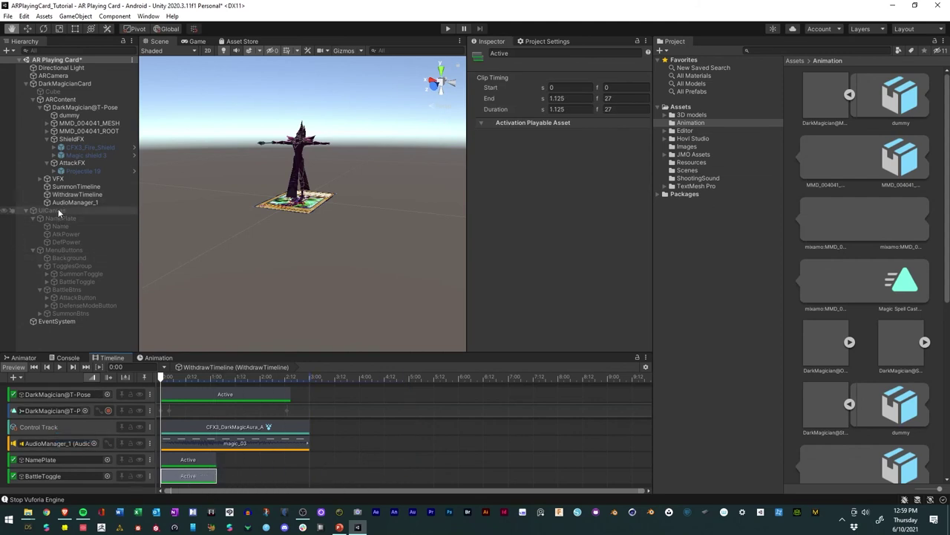
Step: Add a BattleToggle activation track to SummonTimeline, set its Active clip from 1 s to 2 s, and save the scene
click(78, 186)
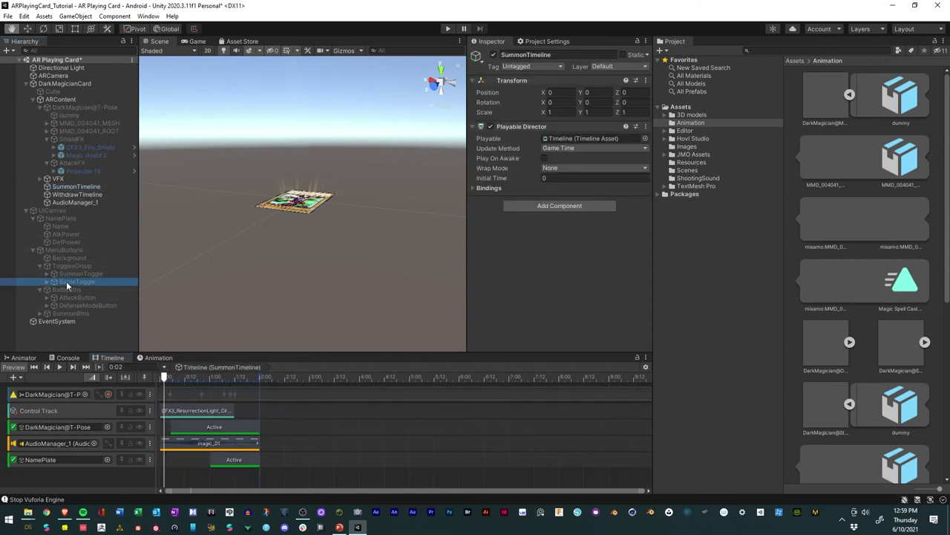
right_click(66, 469)
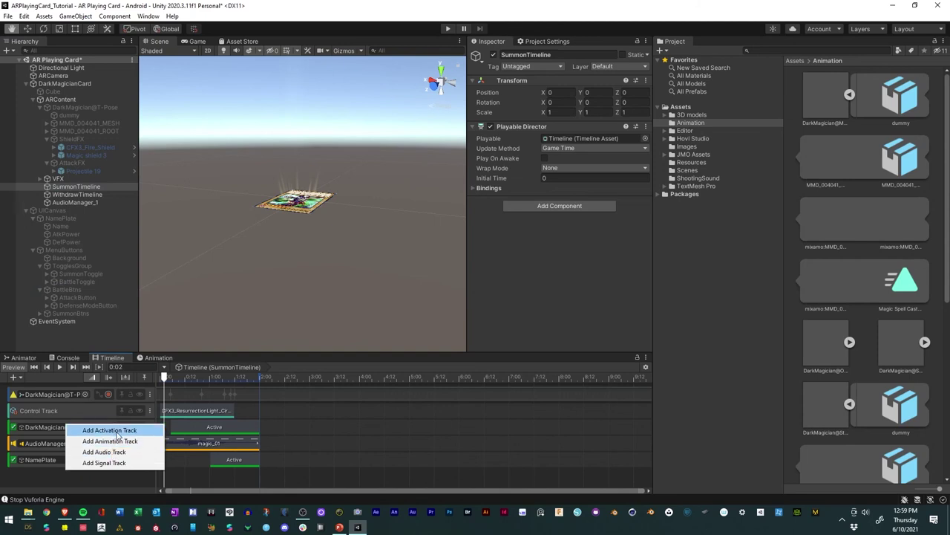
click(110, 430)
drag(166, 476, 210, 473)
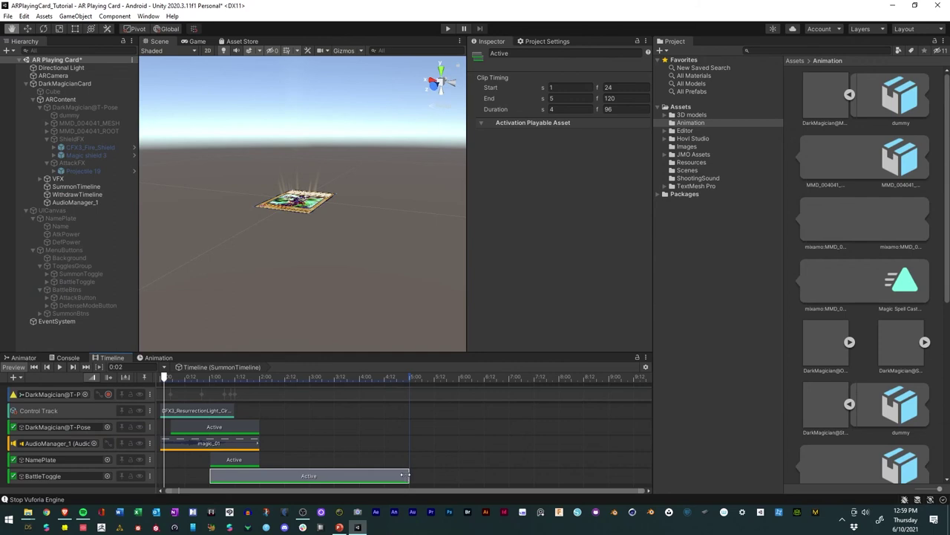
drag(405, 474, 256, 485)
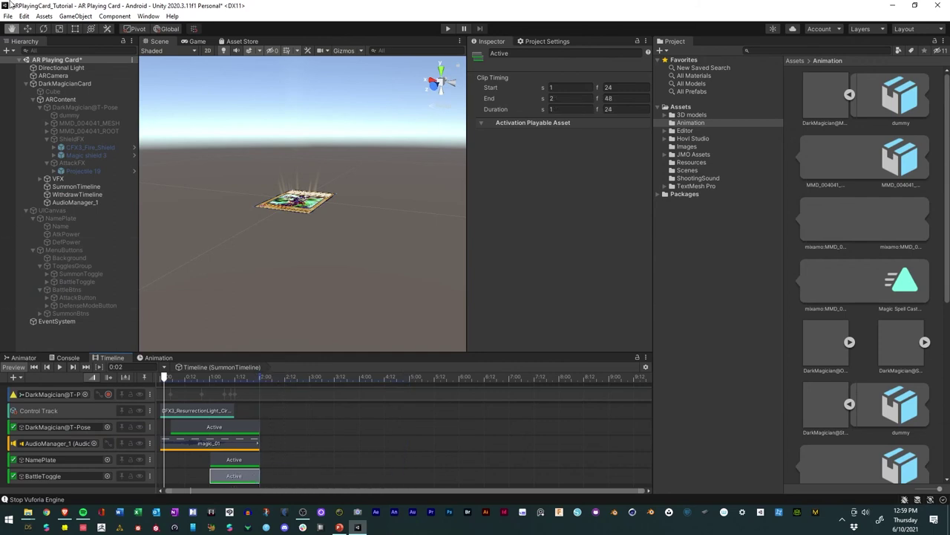
click(9, 17)
click(30, 64)
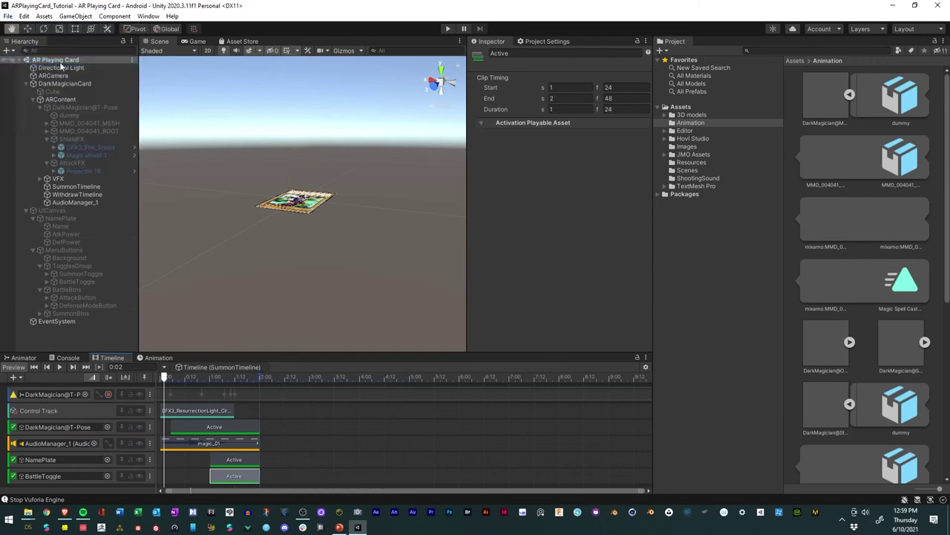
Step: Run the scene with the card in view to check the Battle toggle, stop it, and inspect the BattleBtns and BattleToggle objects
click(448, 30)
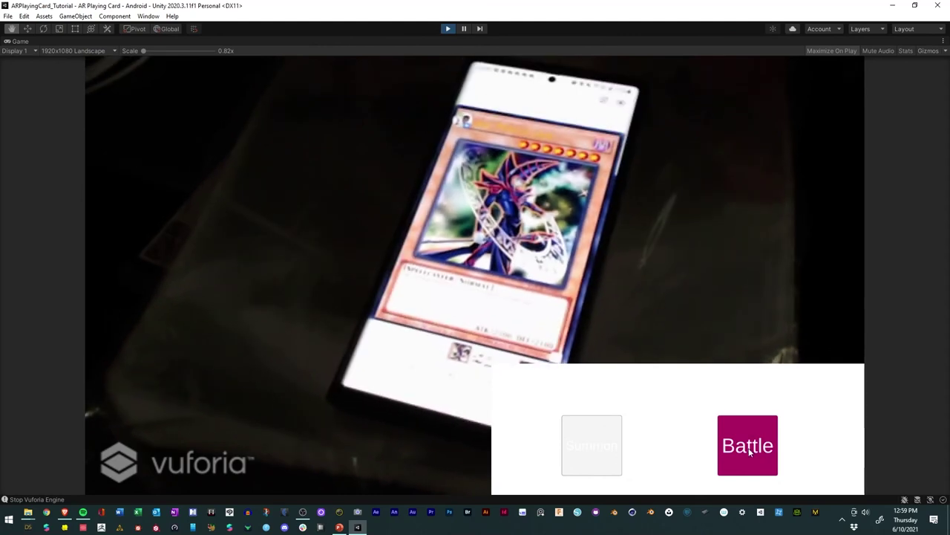
click(447, 28)
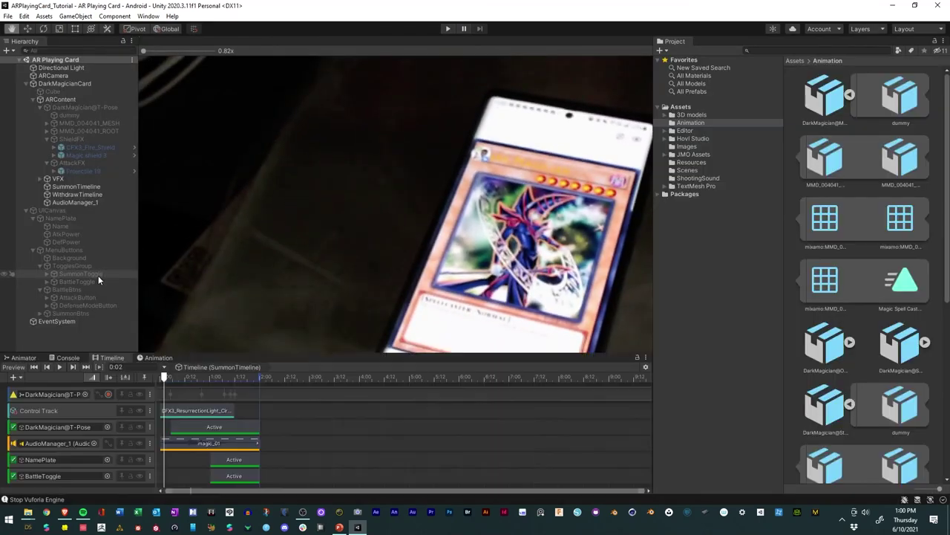
click(69, 289)
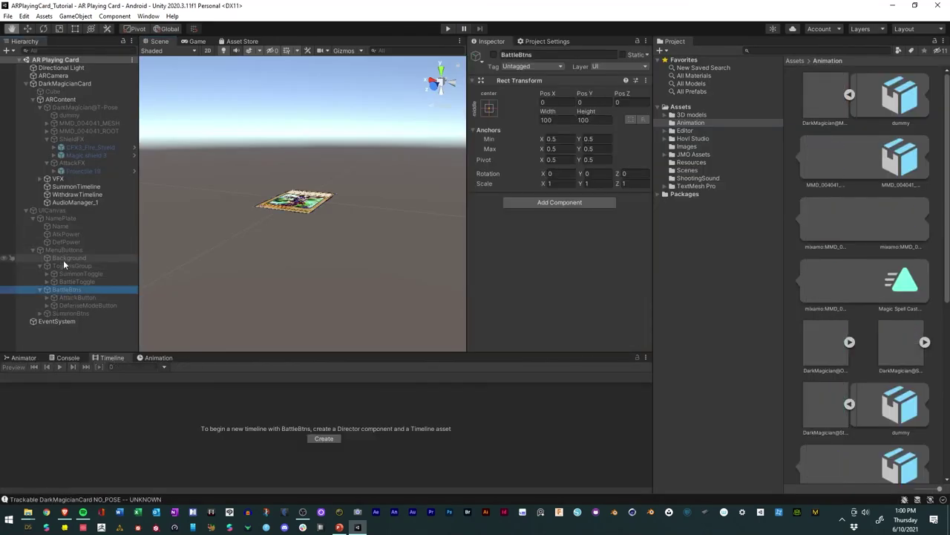
click(70, 282)
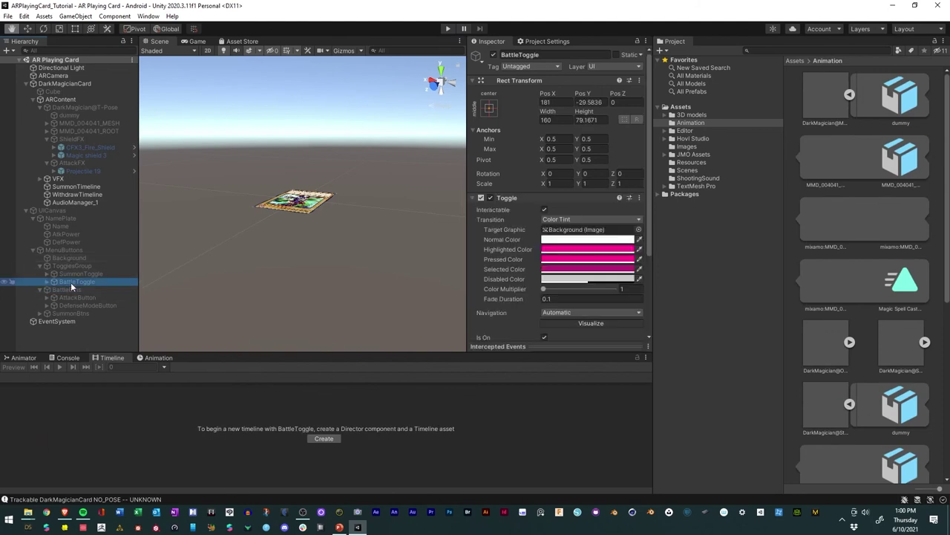
Step: Deactivate the BattleToggle object and save the scene
click(493, 56)
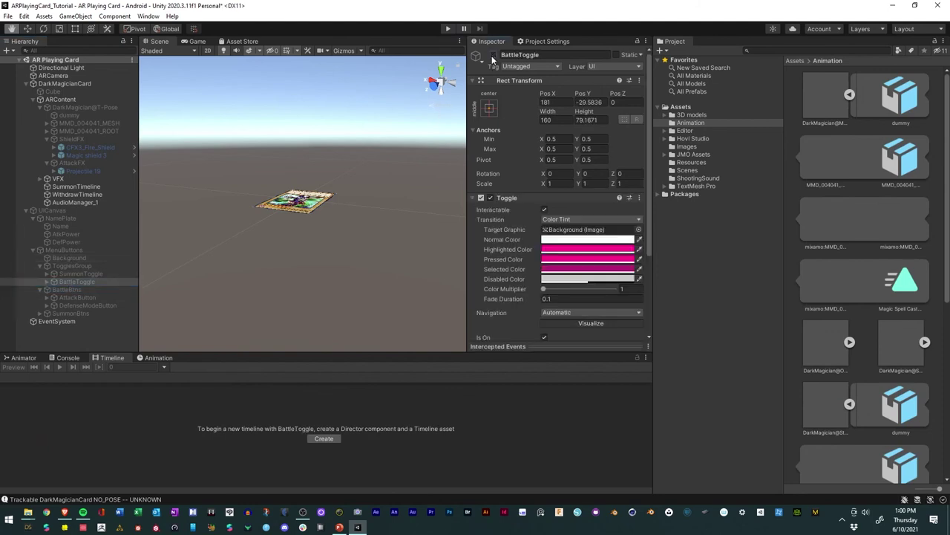
click(8, 15)
click(22, 67)
Step: Run the scene with the card in view, try the Summon toggle and the Summon Monster and Withdraw Monster buttons, and summon the monster
click(449, 29)
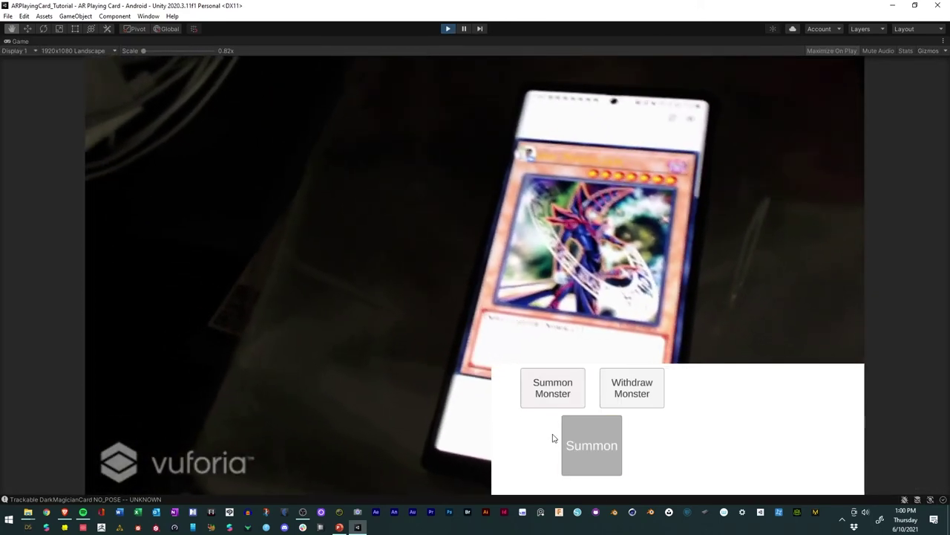
click(598, 433)
click(632, 389)
click(594, 461)
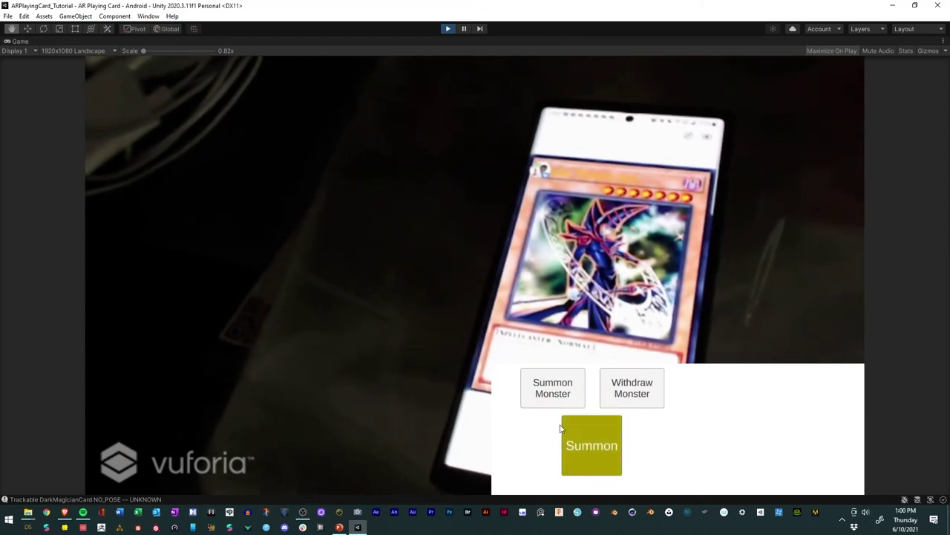
click(555, 396)
click(646, 395)
click(567, 392)
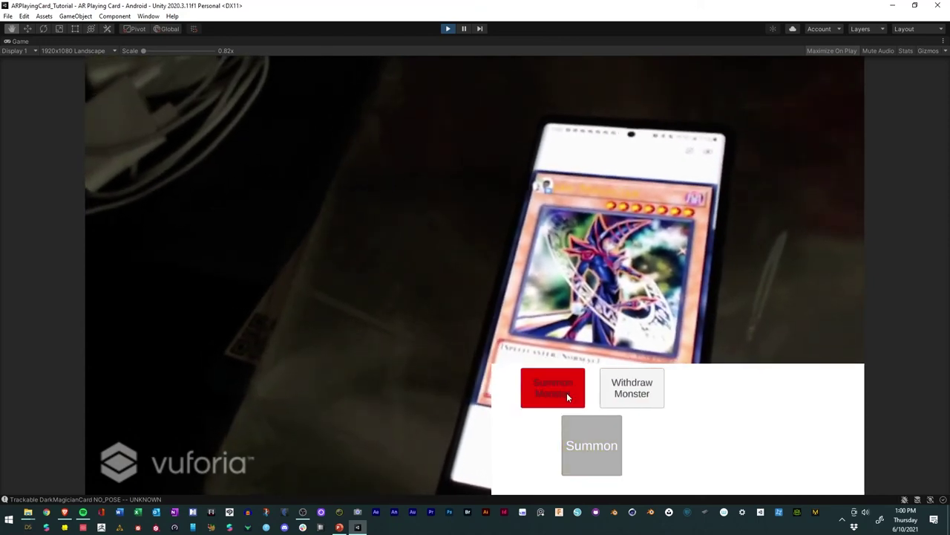
click(632, 392)
click(551, 392)
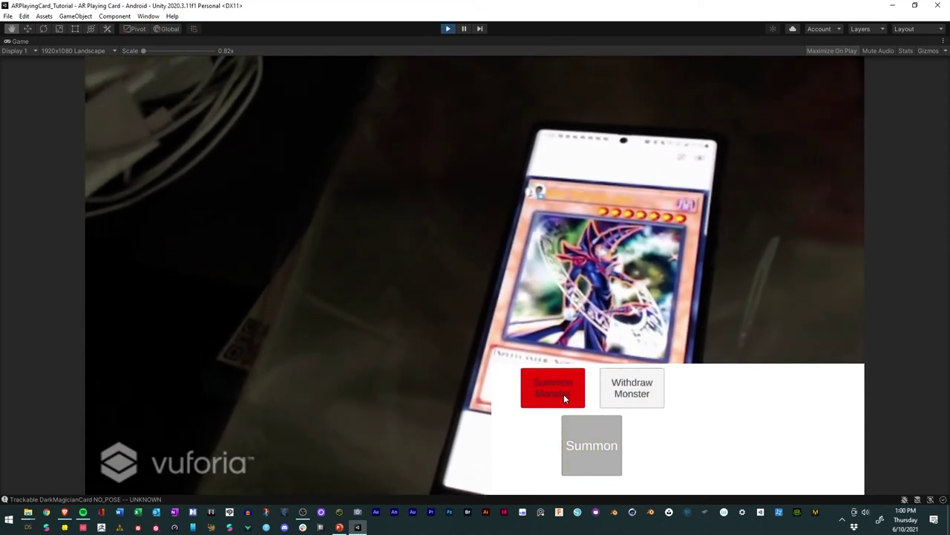
click(563, 393)
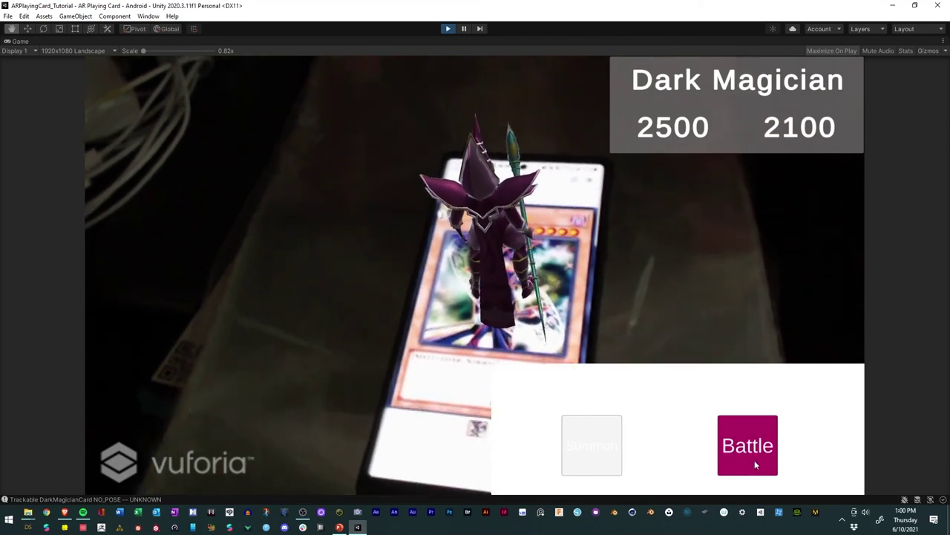
Step: Test Dark Magic Attack and Defense Mode from the Battle options, and withdraw the monster from the Summon options
click(754, 458)
click(716, 395)
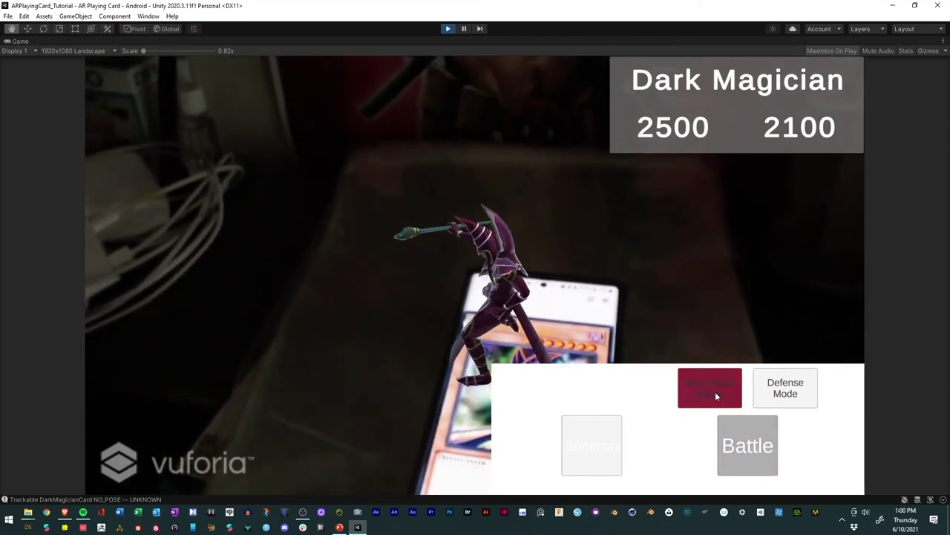
click(791, 391)
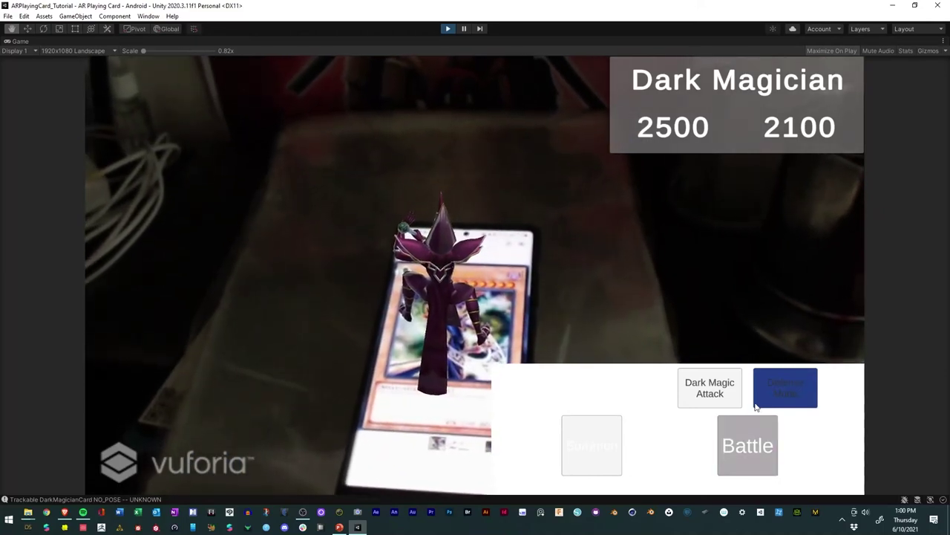
click(594, 444)
click(619, 389)
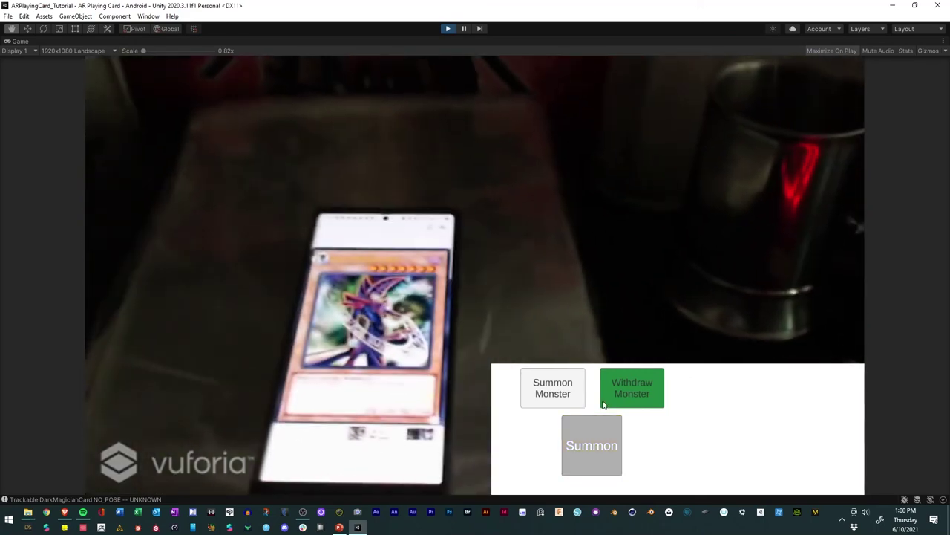
Step: Summon the monster again and retest the Battle options with Dark Magic Attack and Defense Mode
click(546, 384)
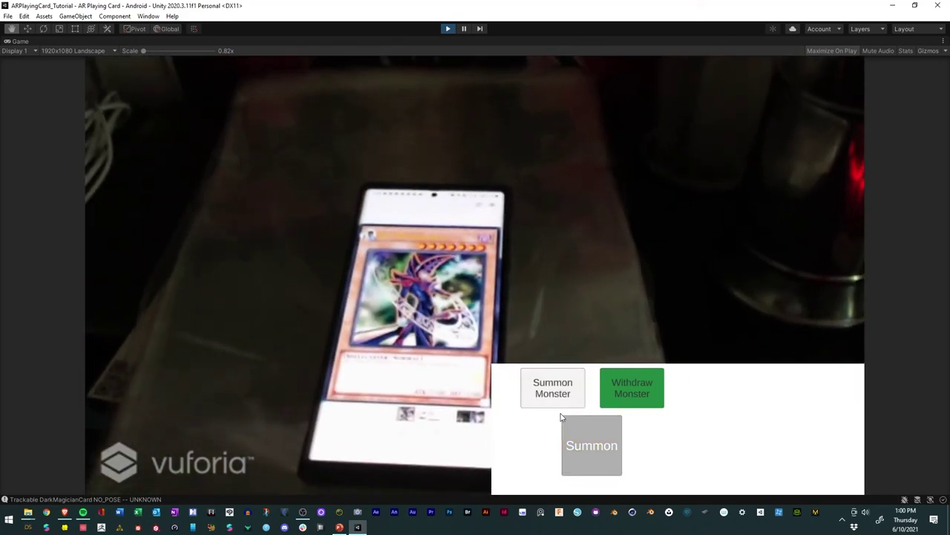
click(557, 392)
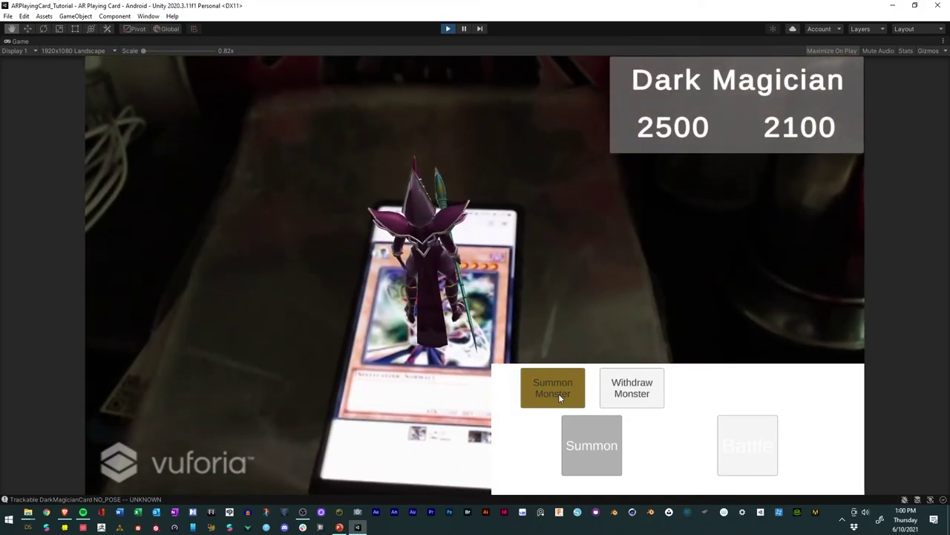
click(745, 438)
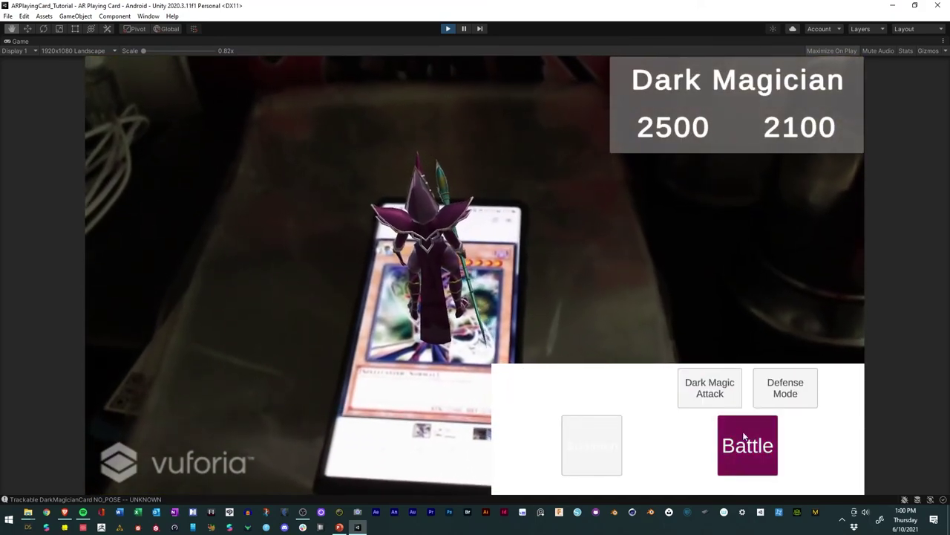
click(718, 386)
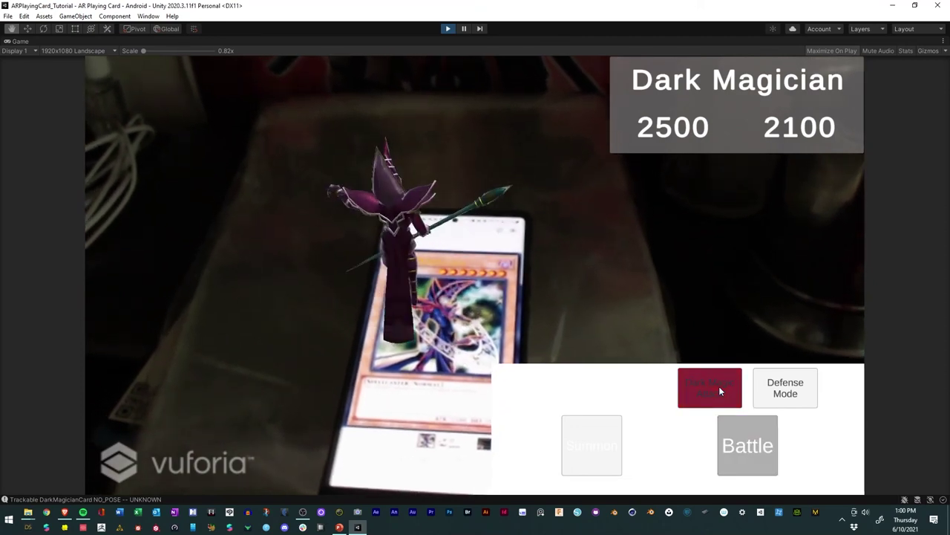
click(767, 387)
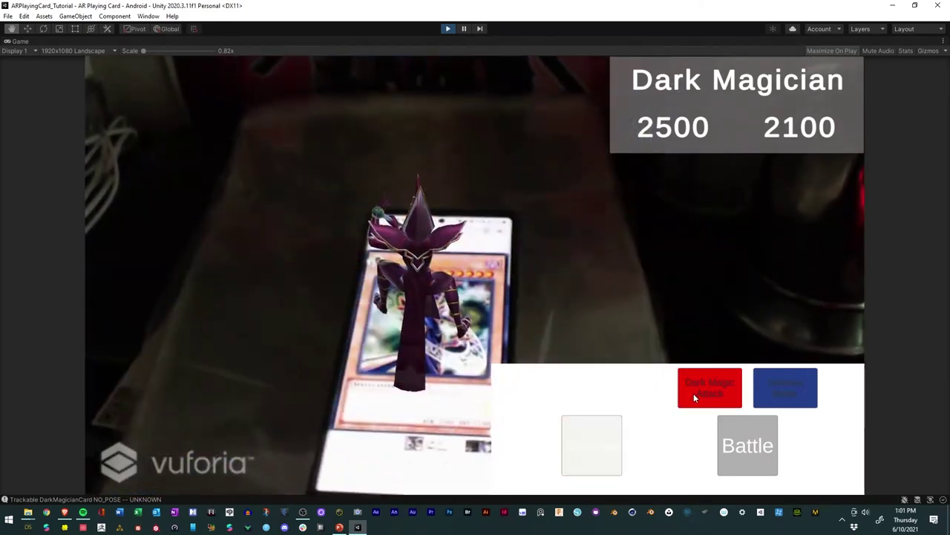
Step: Return to the Summon options, withdraw the monster again, and stop the scene
click(586, 444)
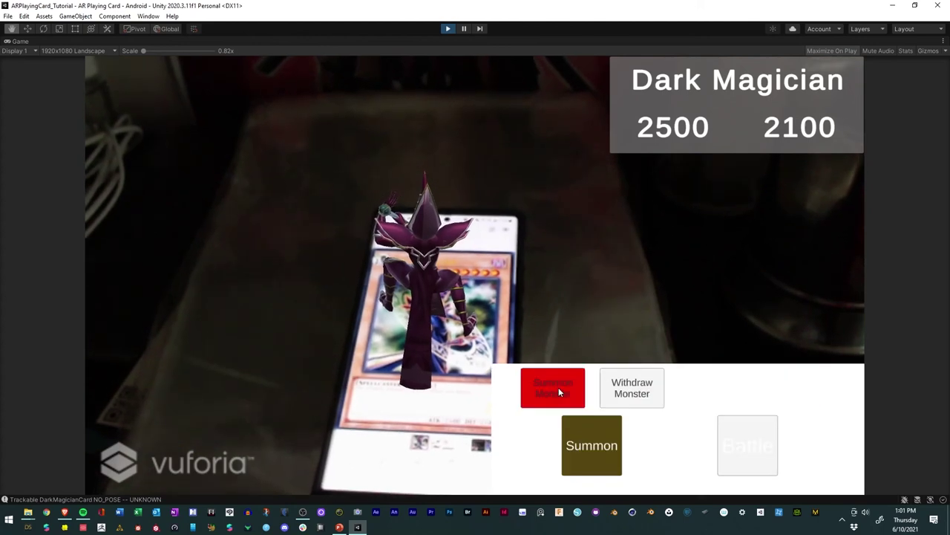
click(641, 389)
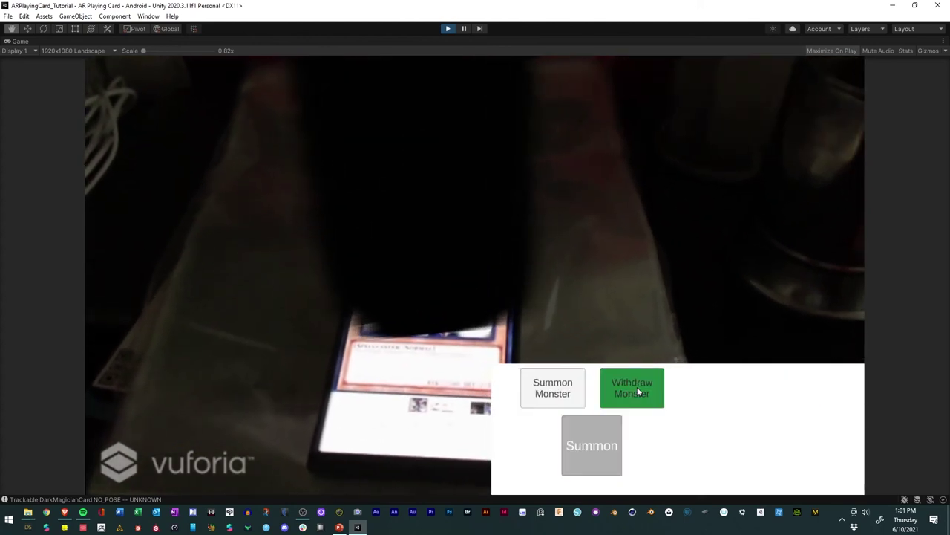
click(448, 29)
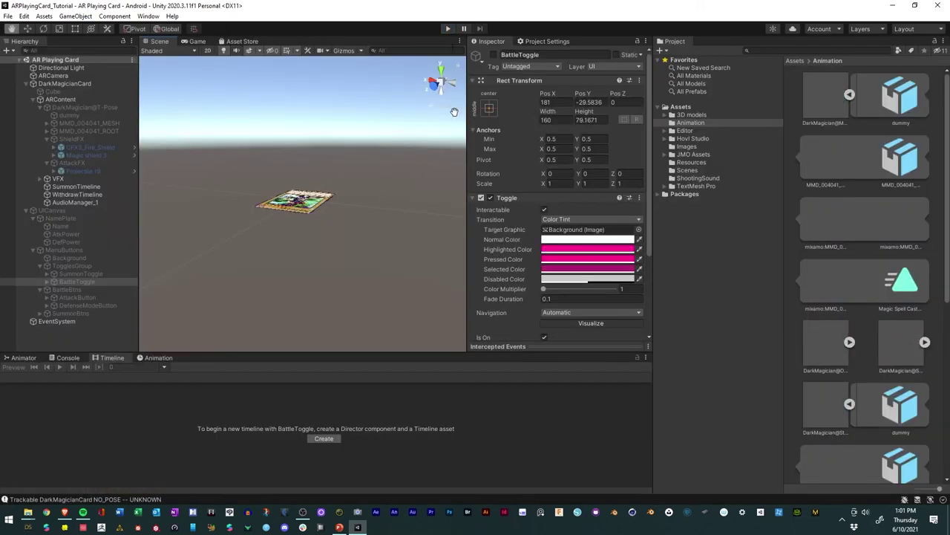